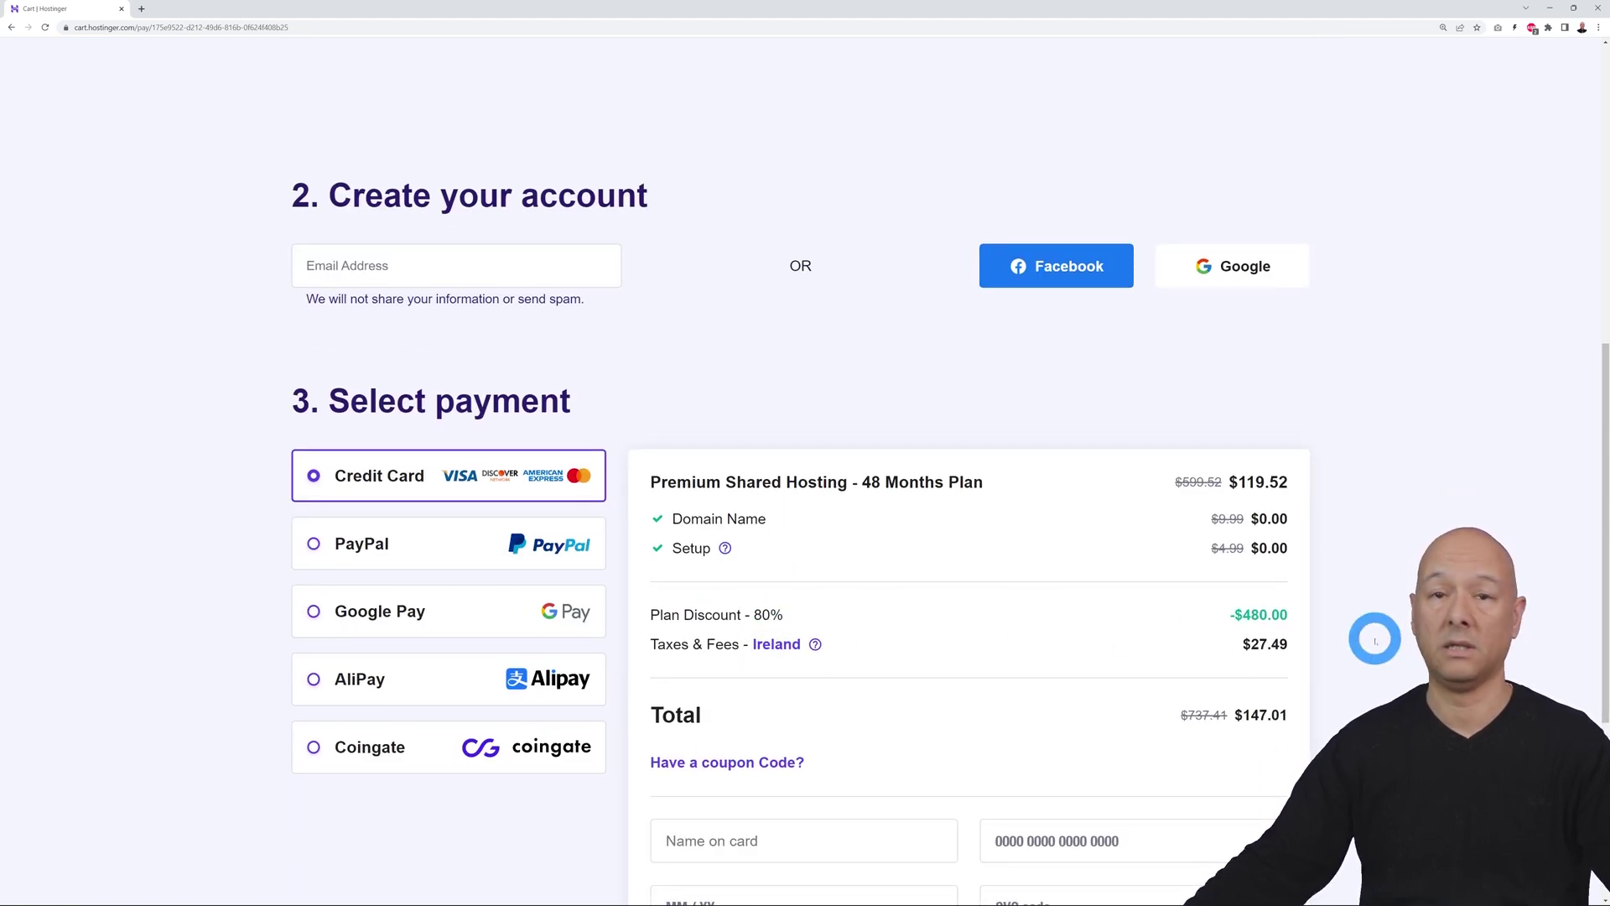
{"action": "scroll", "coordinate": [1372, 640], "scroll_direction": "down", "scroll_amount": 1}
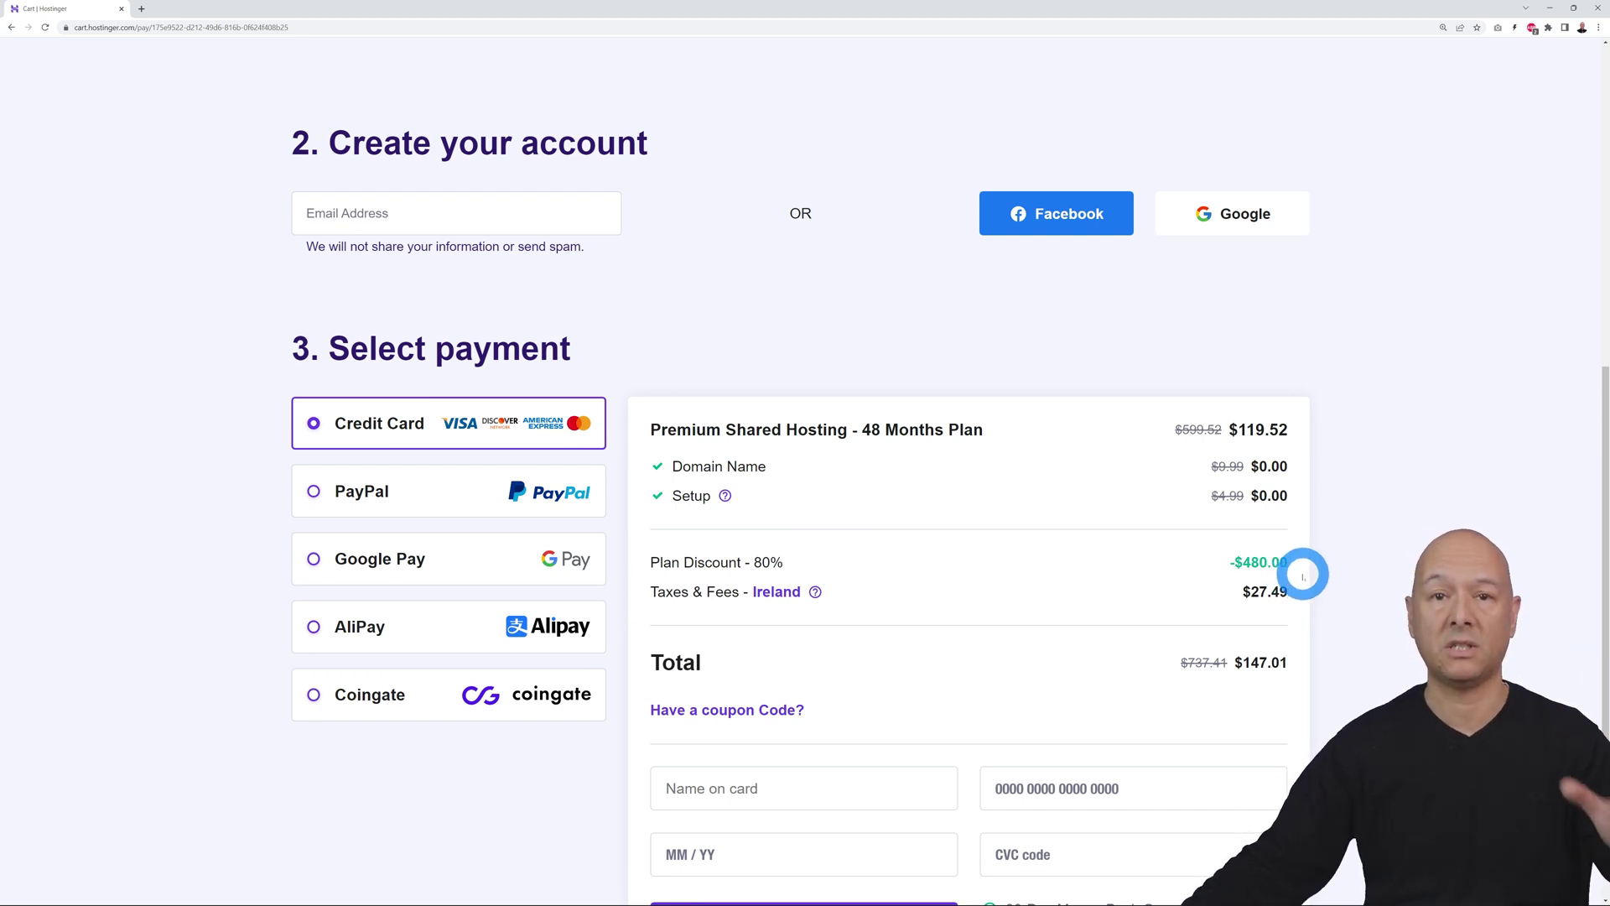
Apply the MRWEBREVIEWS coupon so the hosting order total drops to $136.71
{"action": "scroll", "coordinate": [1392, 605], "scroll_direction": "down", "scroll_amount": 2}
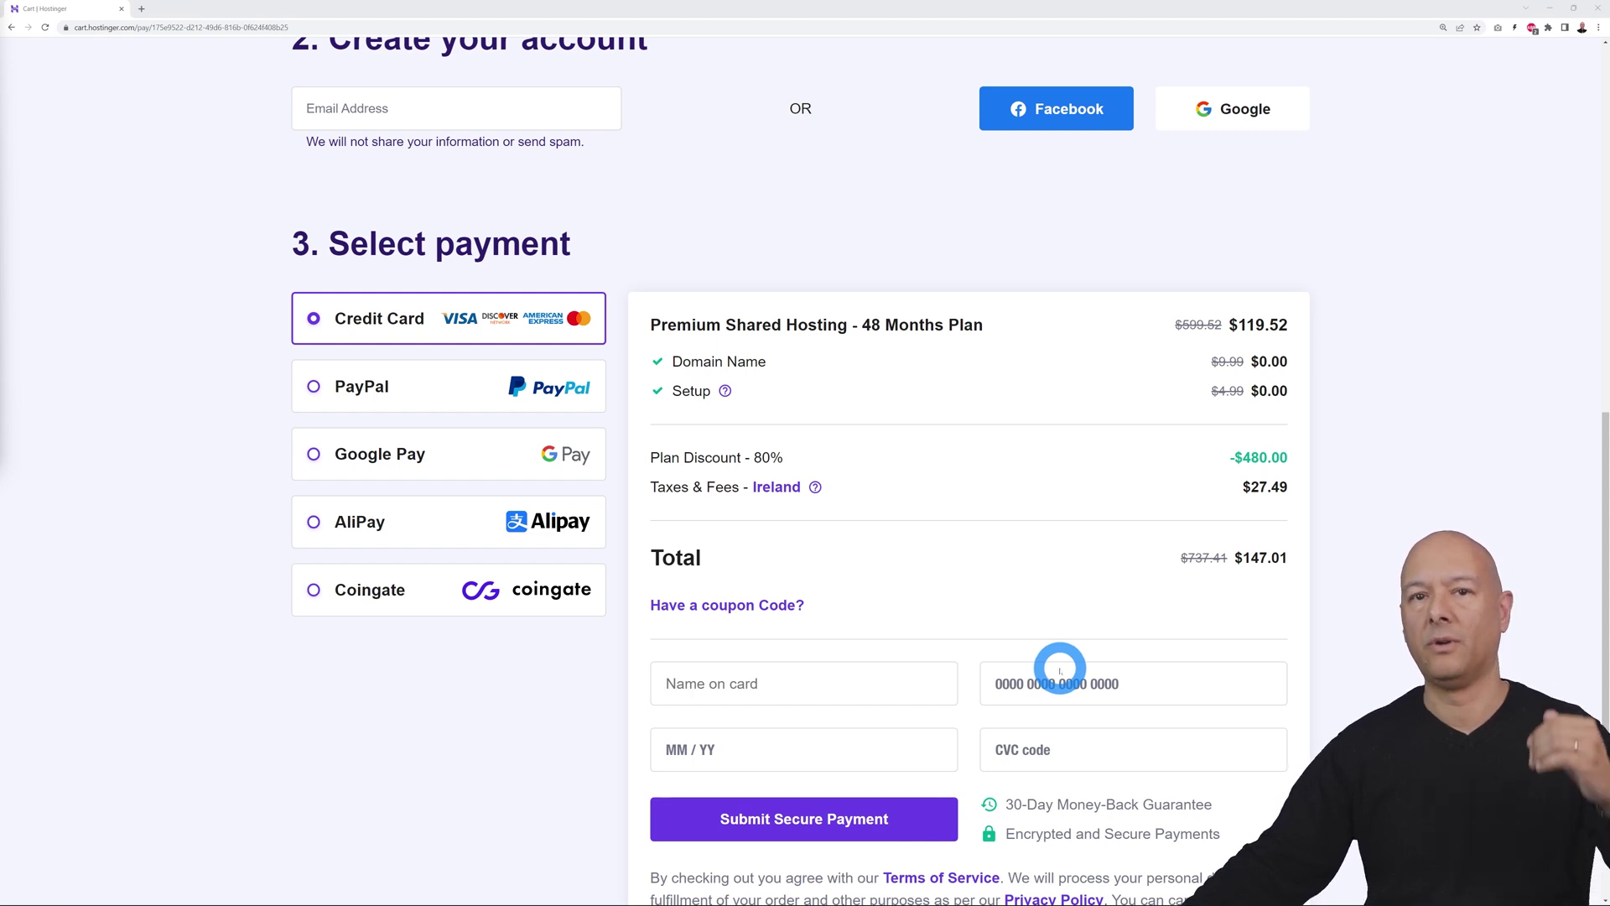
{"action": "left_click", "coordinate": [672, 605]}
{"action": "left_click", "coordinate": [782, 658]}
{"action": "type", "text": "MRWEBREVIEWS"}
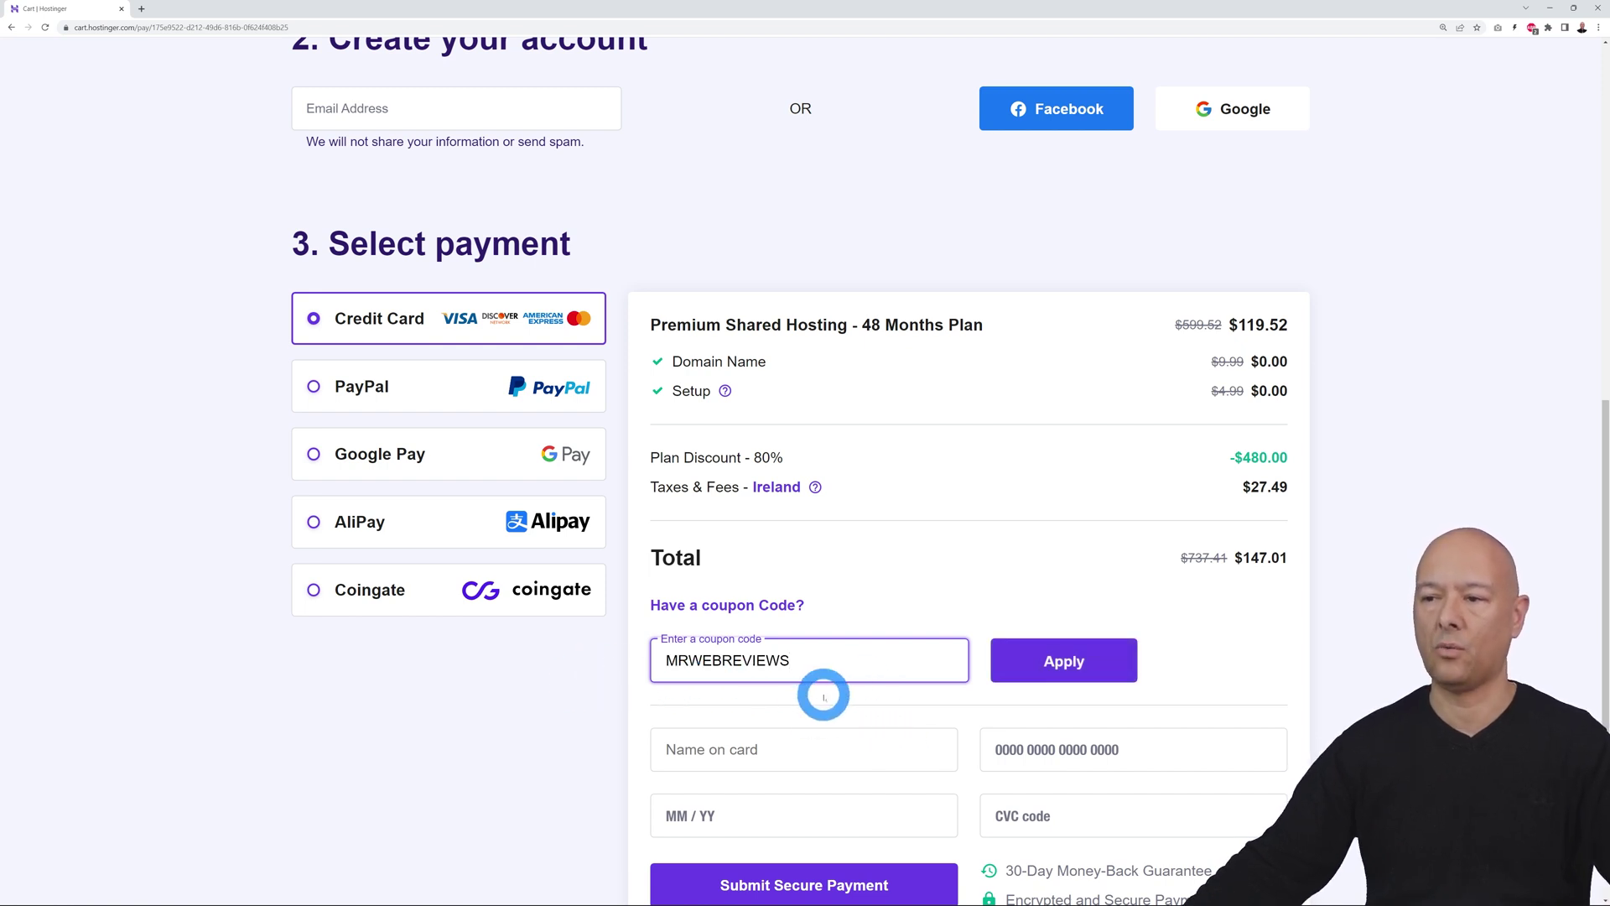
{"action": "left_click", "coordinate": [1048, 667]}
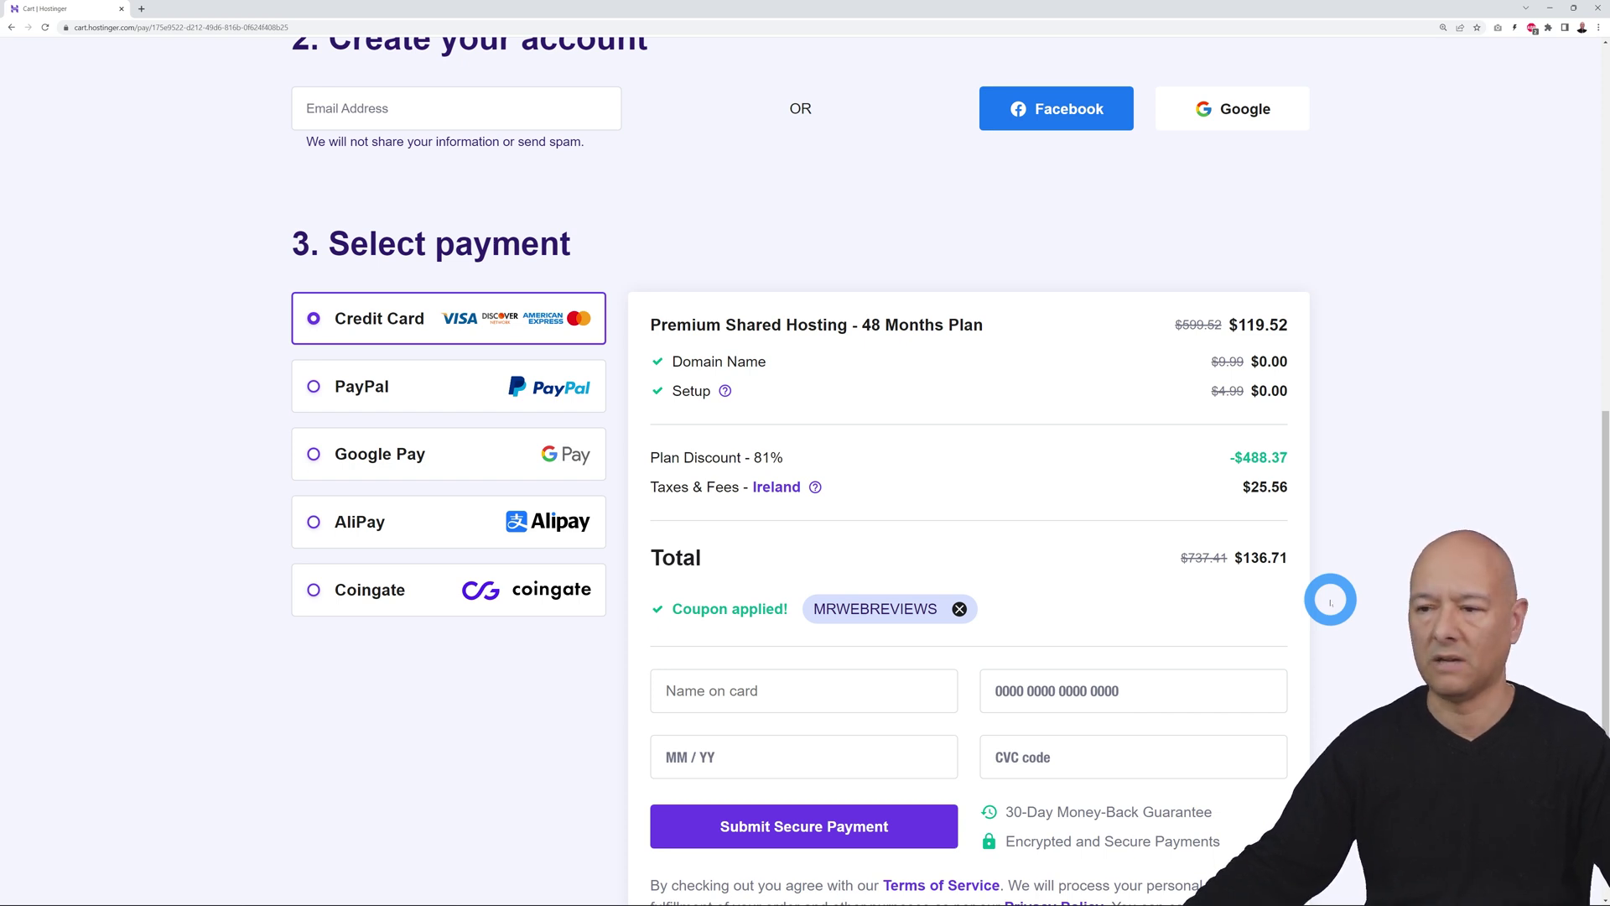
{"action": "scroll", "coordinate": [1330, 600], "scroll_direction": "down", "scroll_amount": 2}
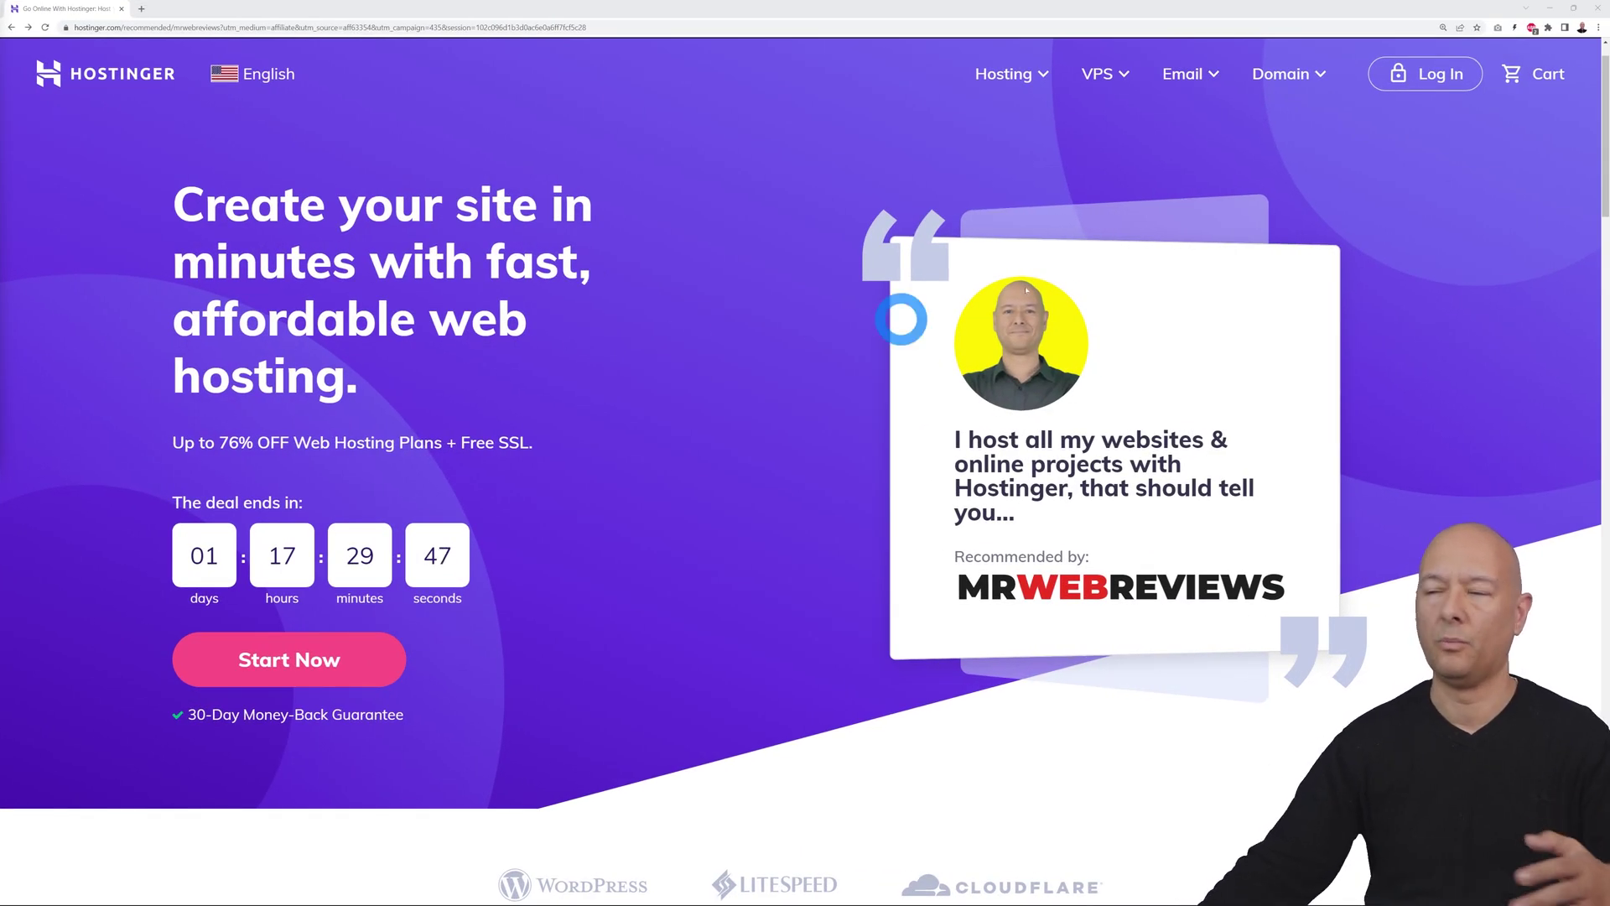
Sign in to hPanel, resend the activation email, and reload the dashboard
{"action": "left_click", "coordinate": [1427, 75]}
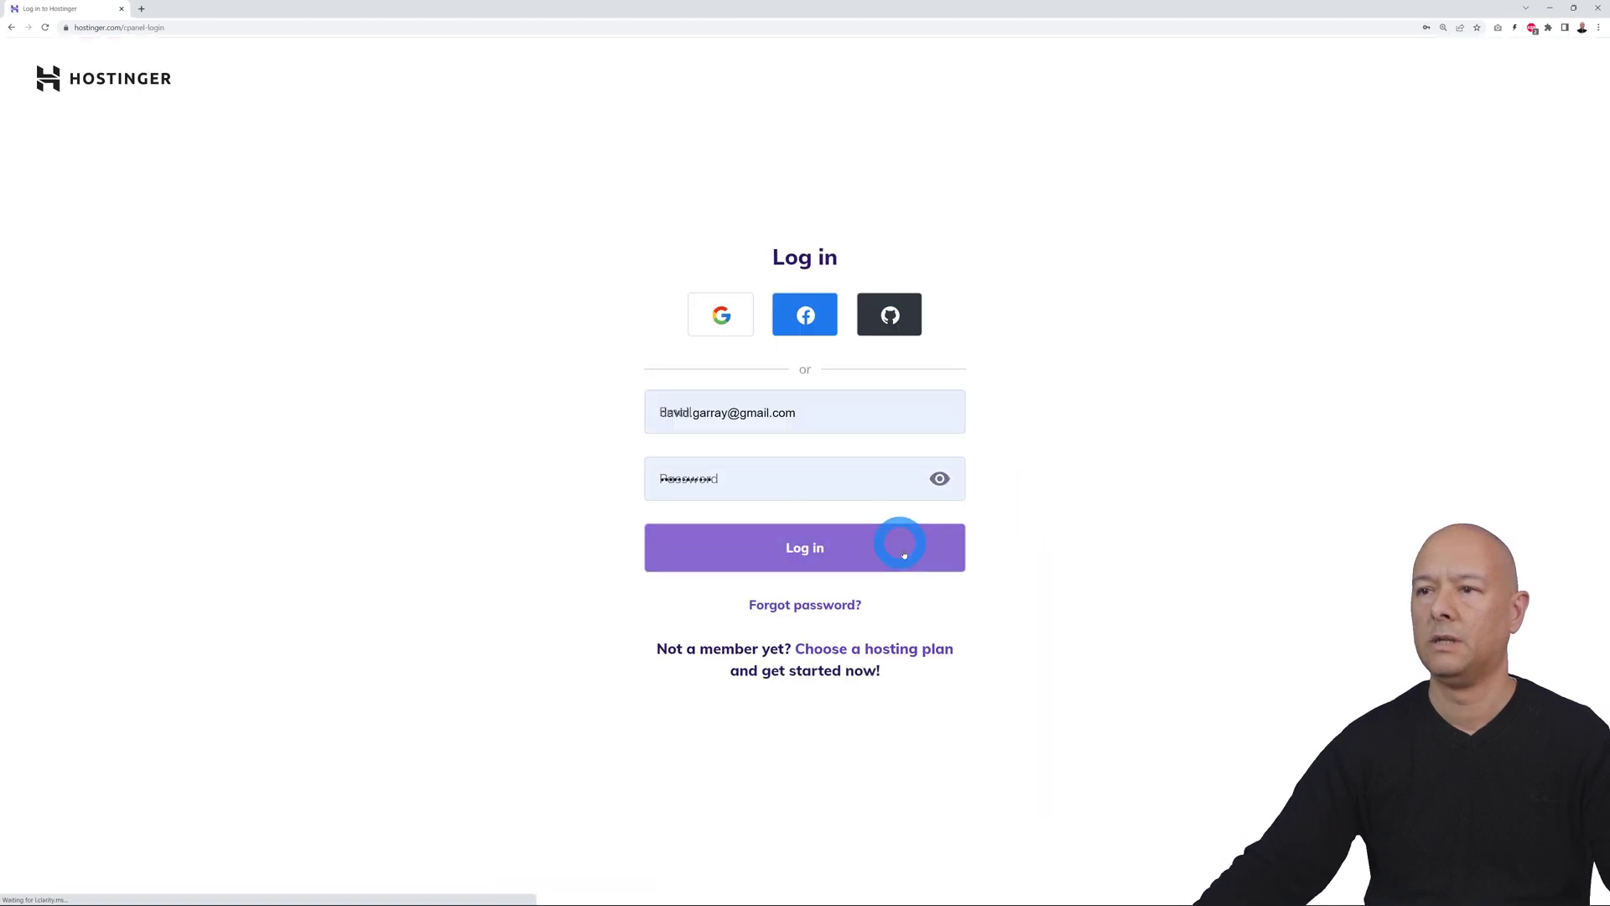
{"action": "left_click", "coordinate": [813, 555]}
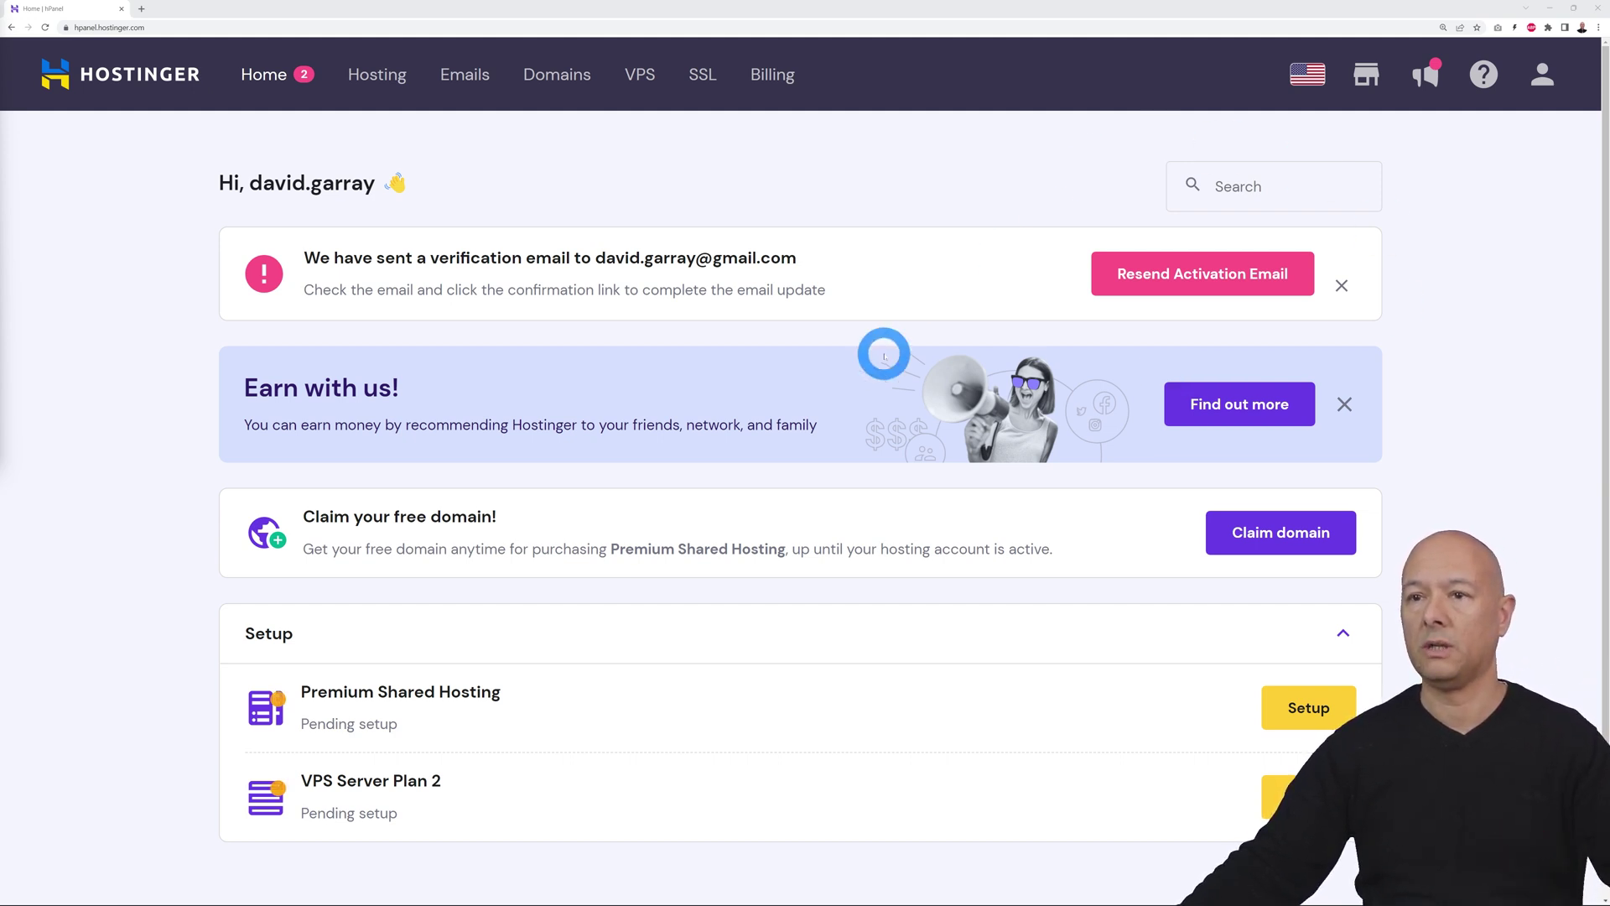
{"action": "left_click", "coordinate": [1174, 275]}
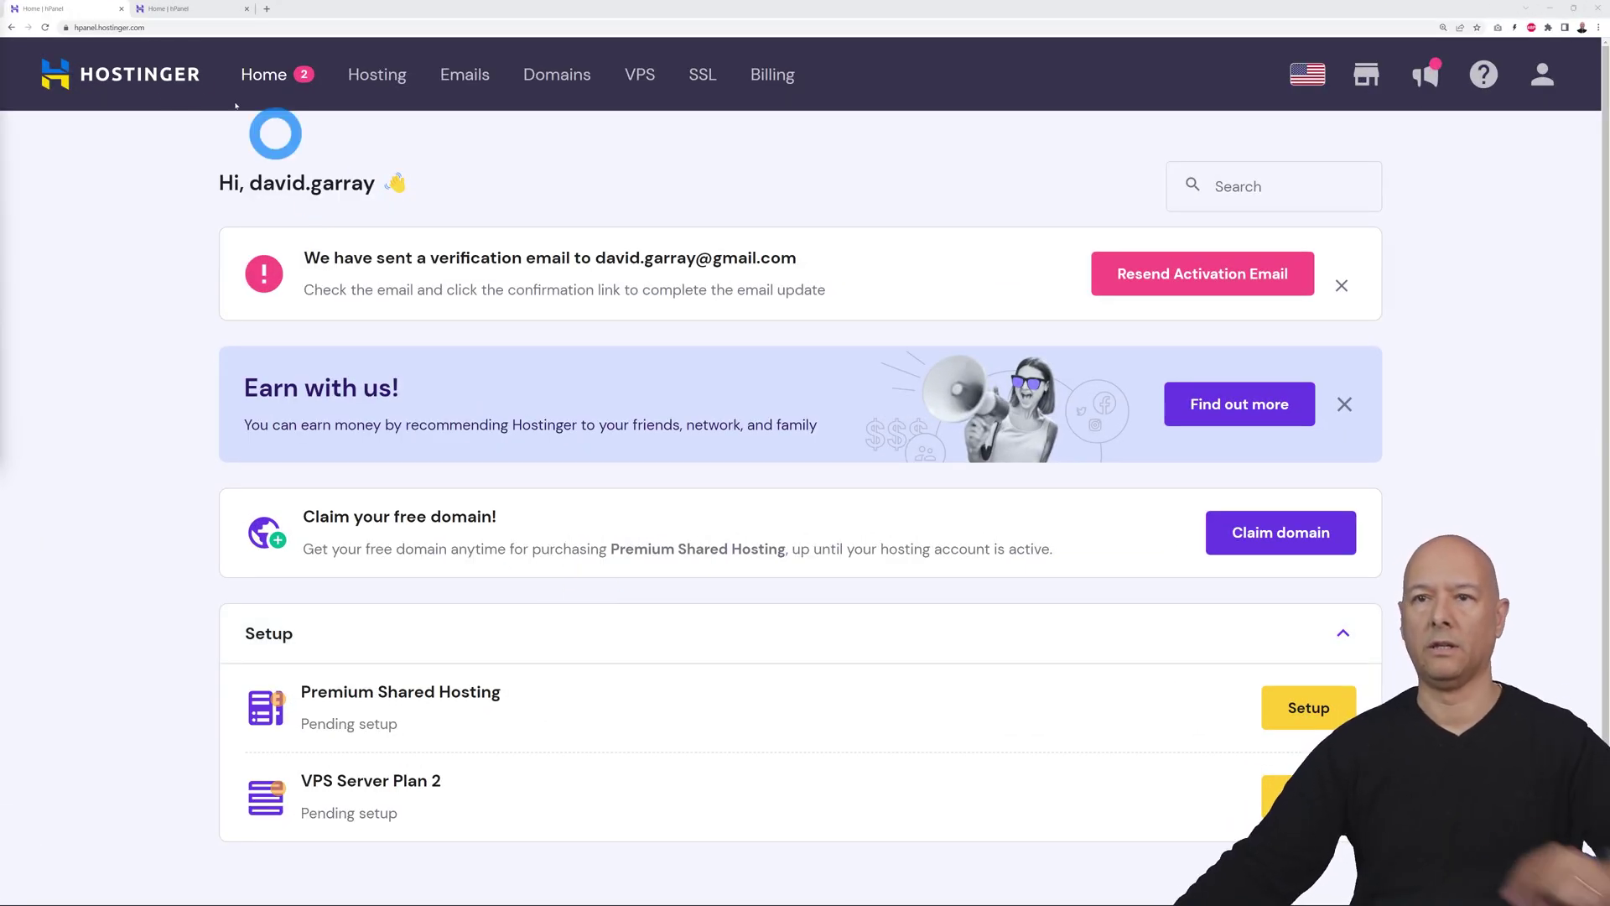
{"action": "left_click", "coordinate": [45, 27]}
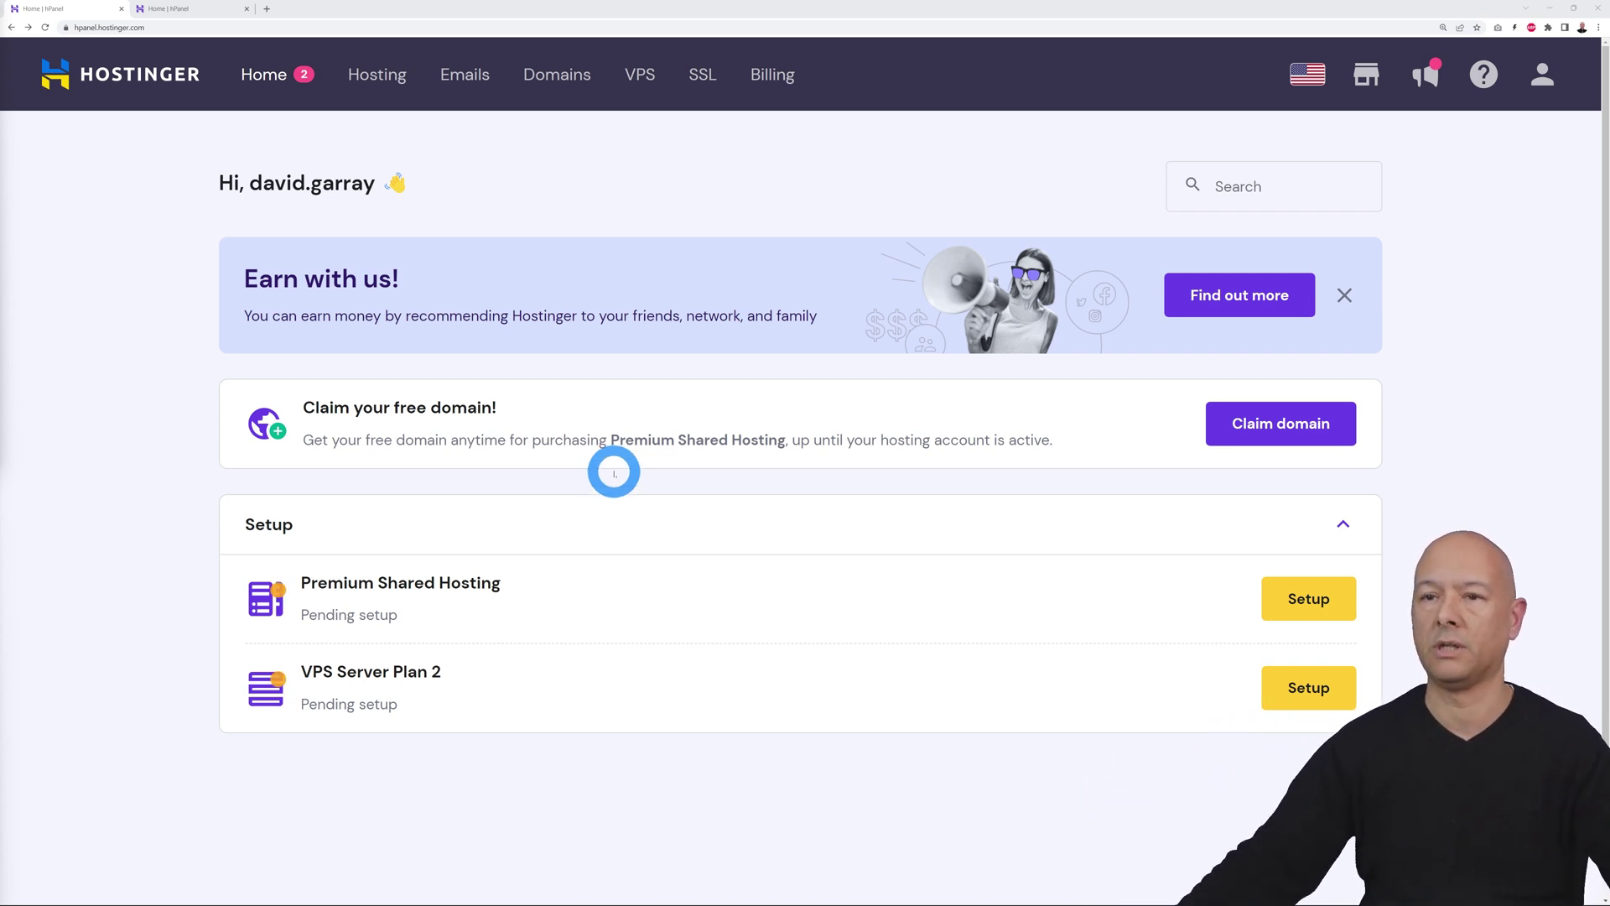
Confirm mrwebbookstore.com is available with the .com extension for $0.00 and claim it free
{"action": "left_click", "coordinate": [1256, 431]}
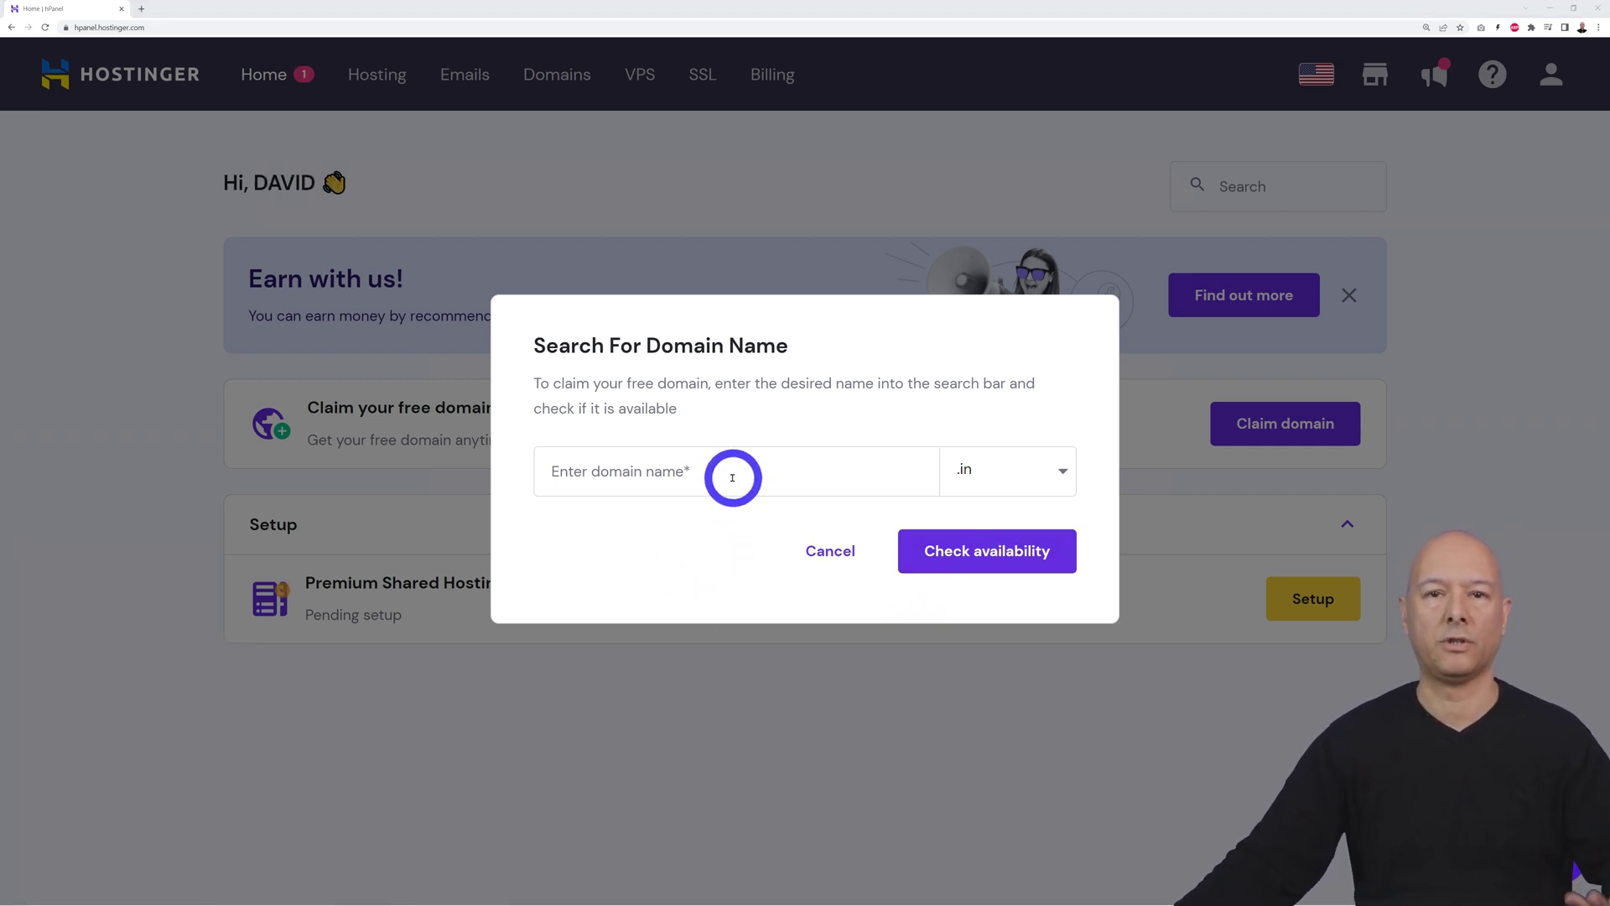
{"action": "left_click", "coordinate": [732, 478]}
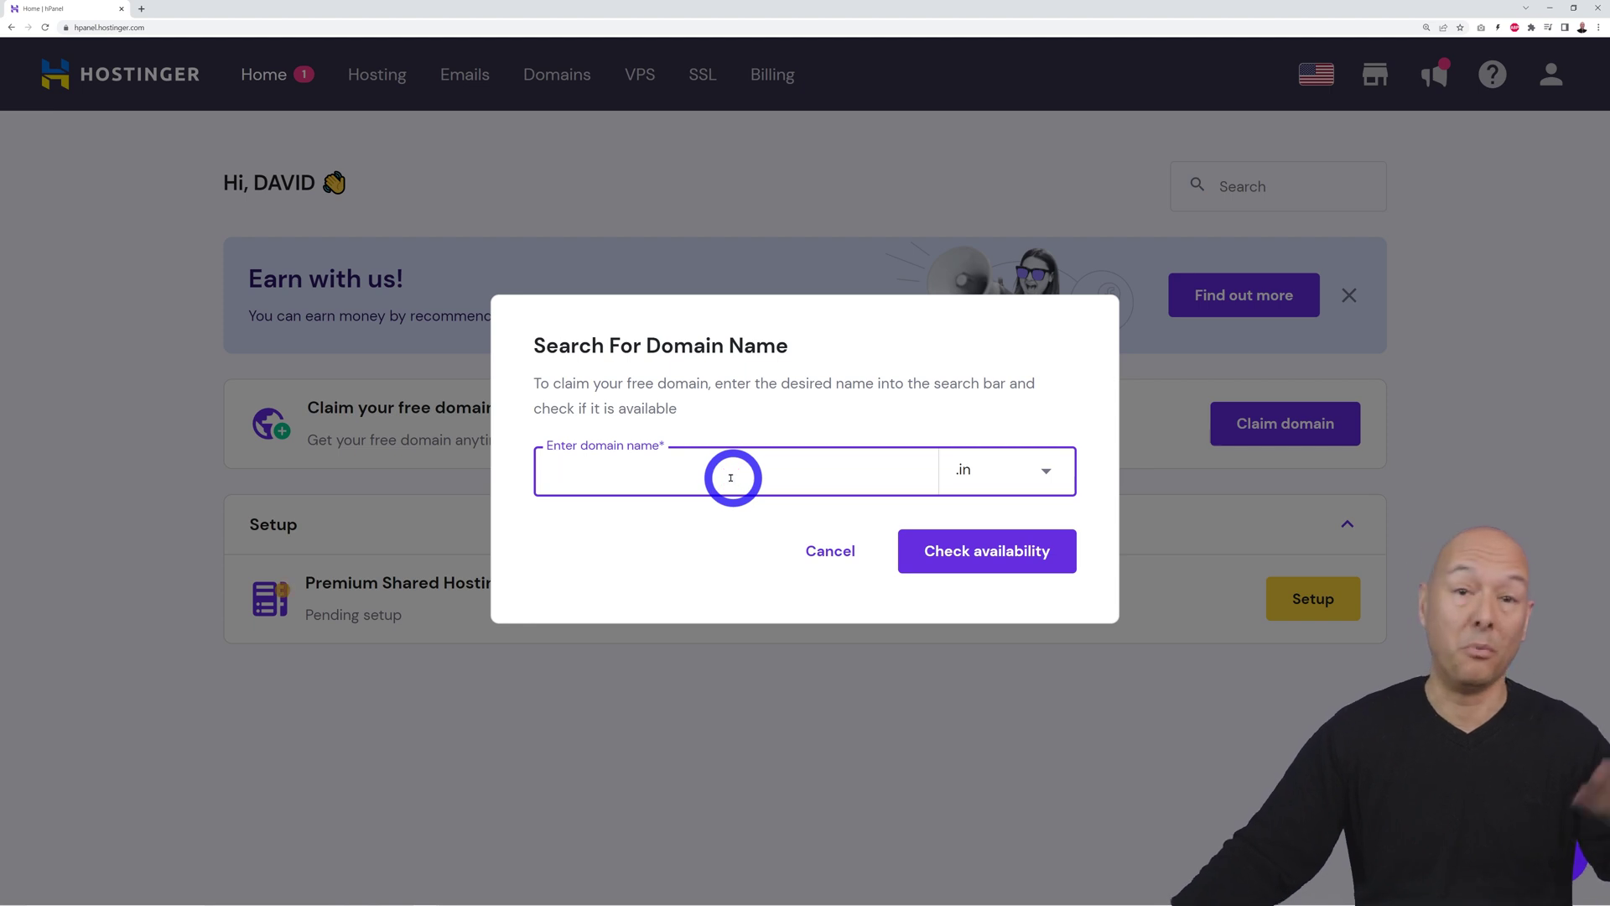
{"action": "type", "text": "mrwebbookstore"}
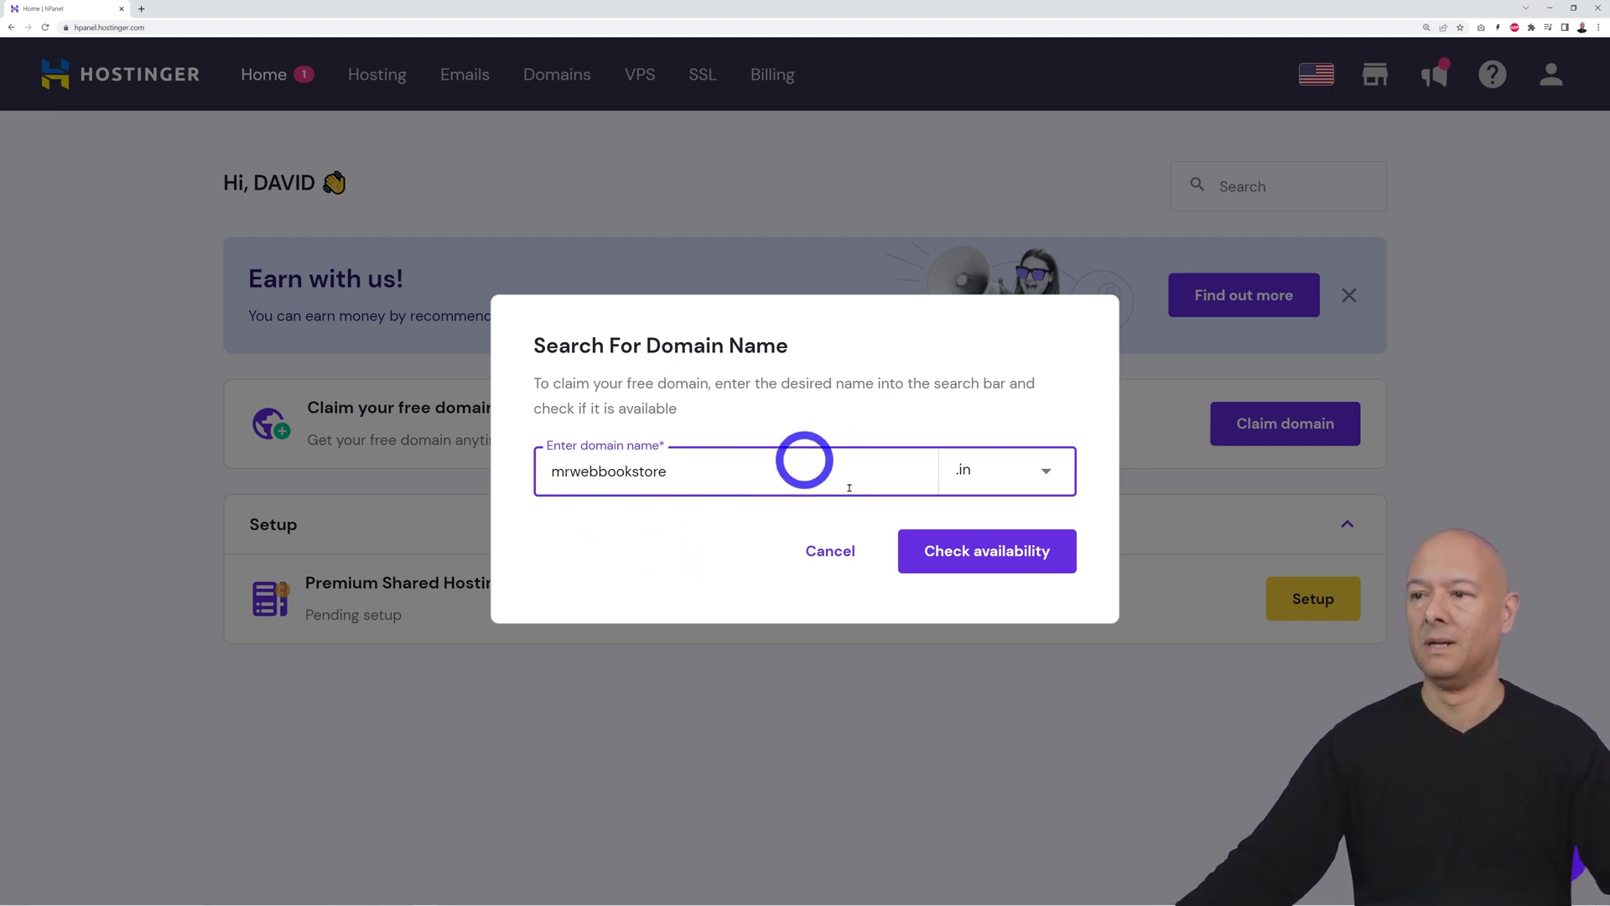
{"action": "left_click", "coordinate": [1046, 474]}
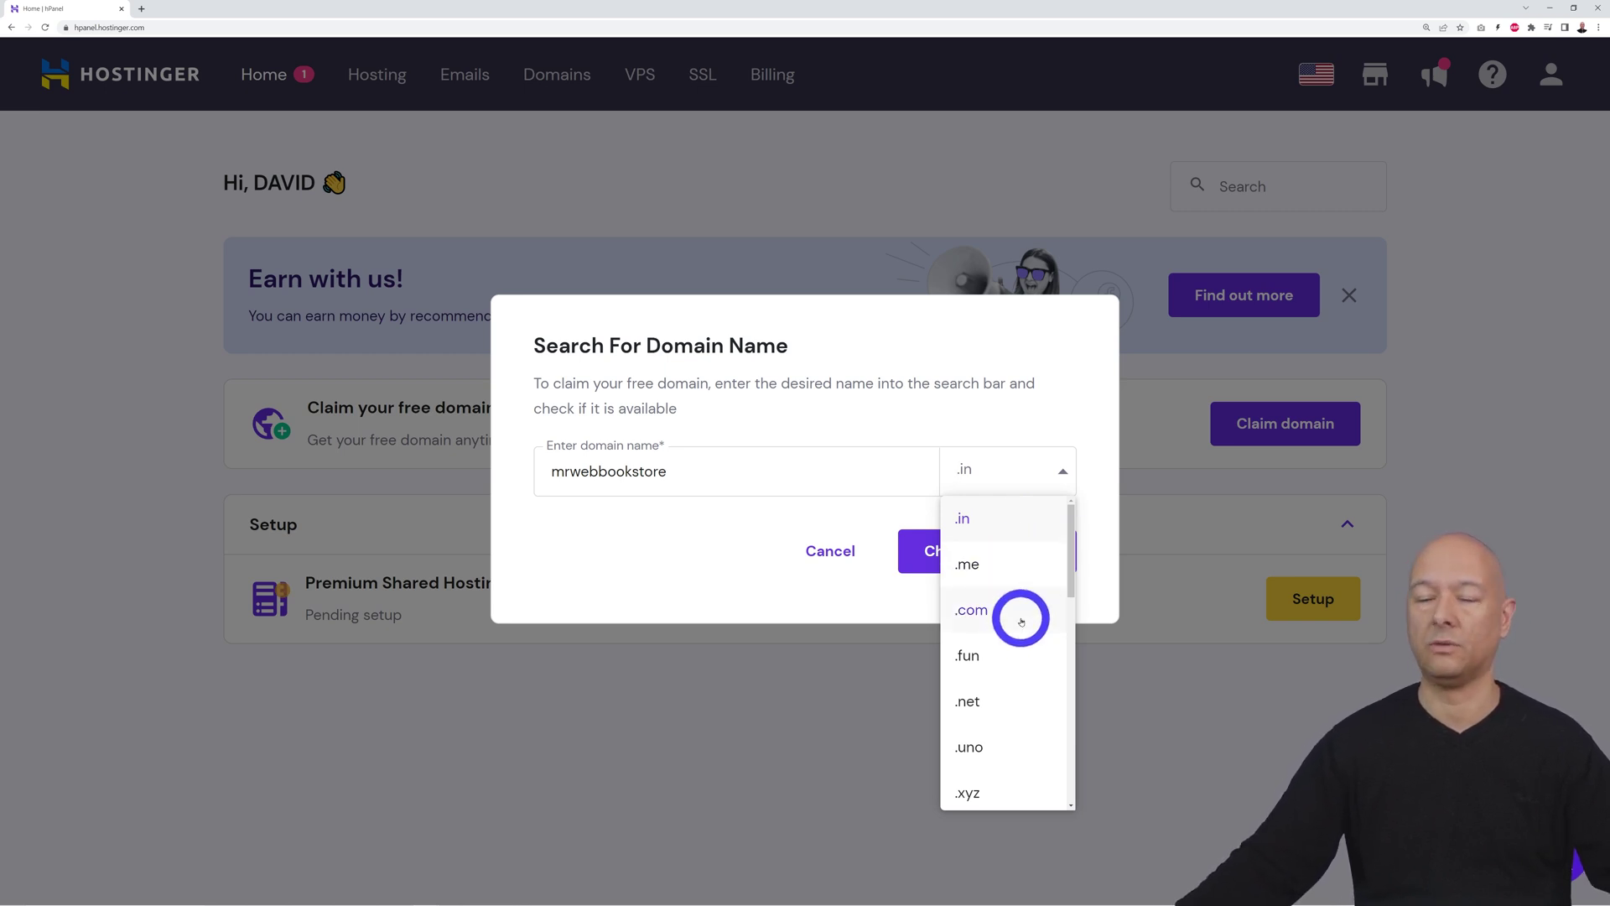
{"action": "scroll", "coordinate": [1021, 621], "scroll_direction": "down", "scroll_amount": 10}
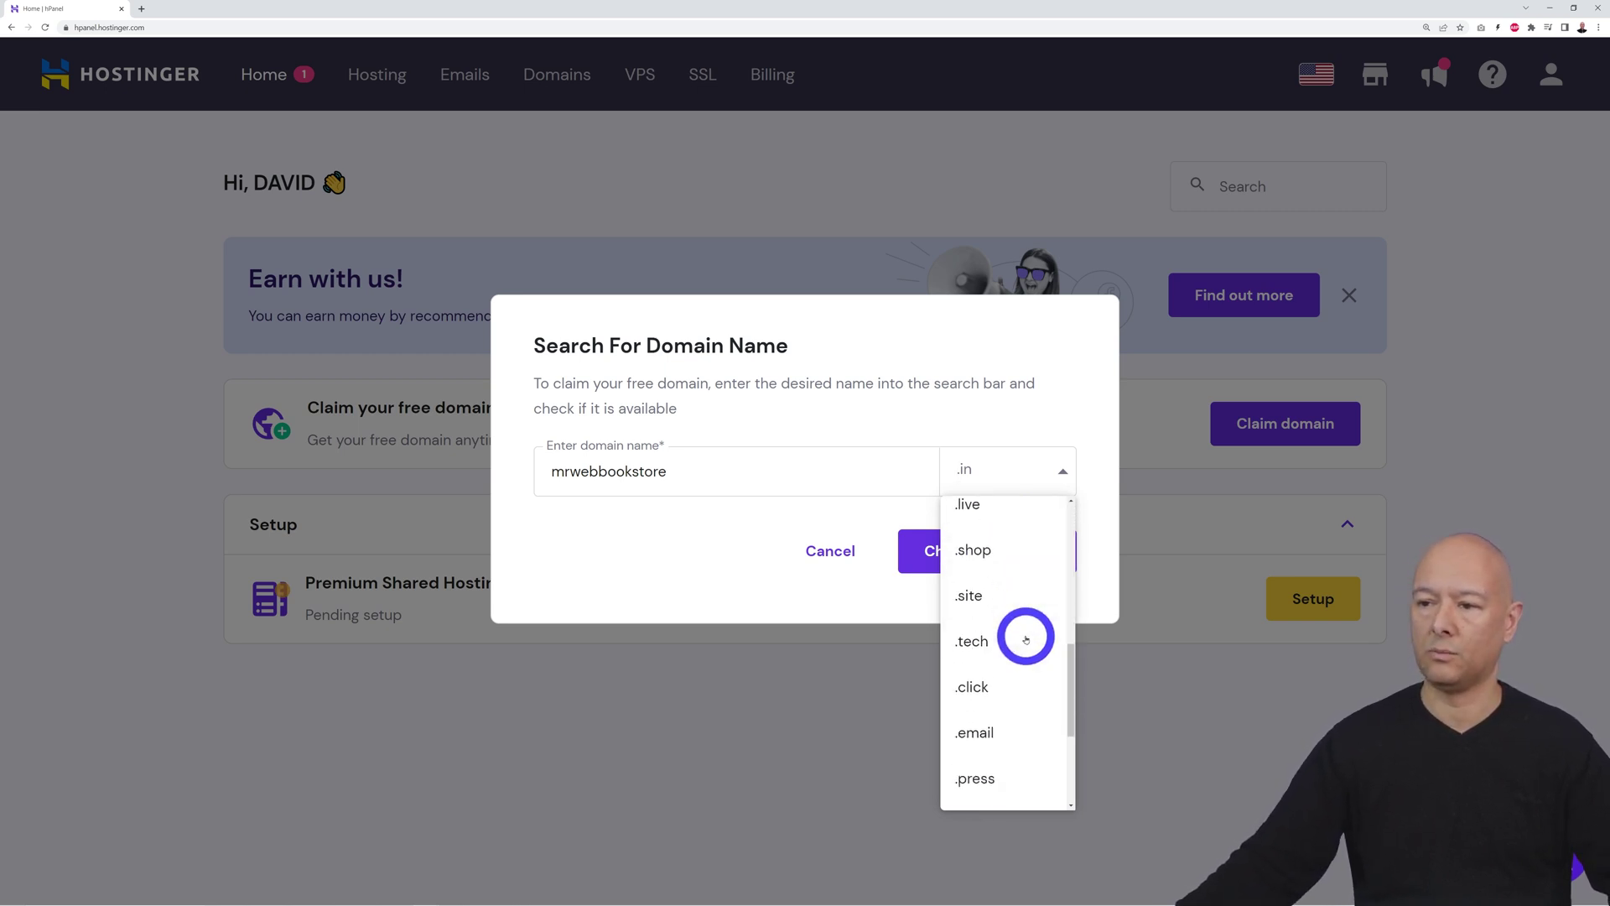
{"action": "scroll", "coordinate": [1009, 723], "scroll_direction": "up", "scroll_amount": 10}
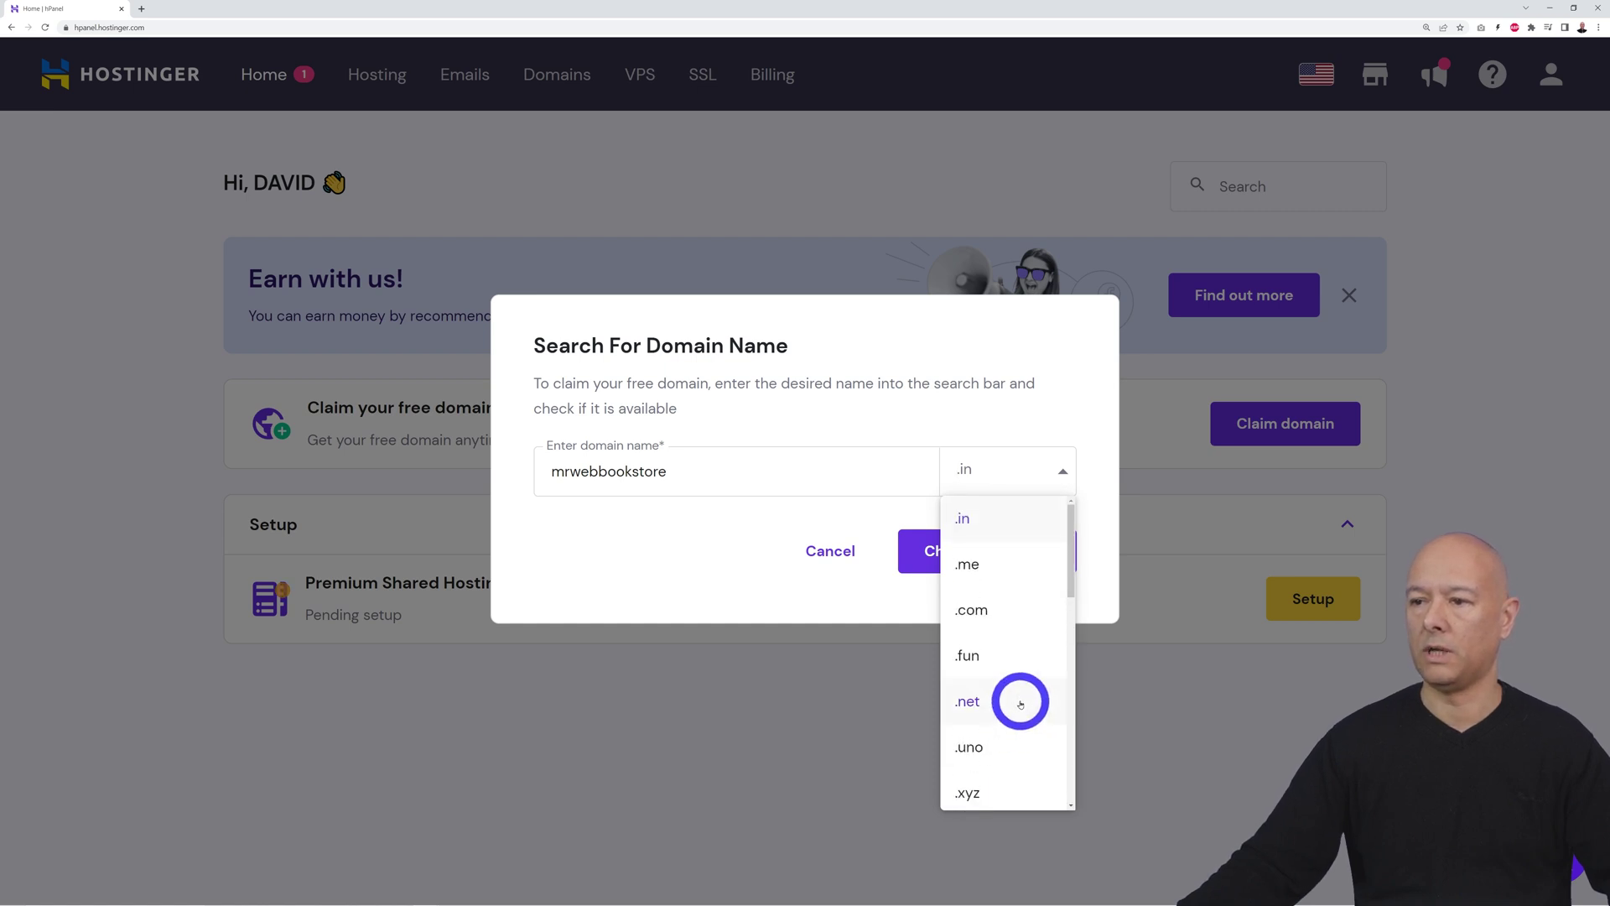
{"action": "left_click", "coordinate": [1024, 600]}
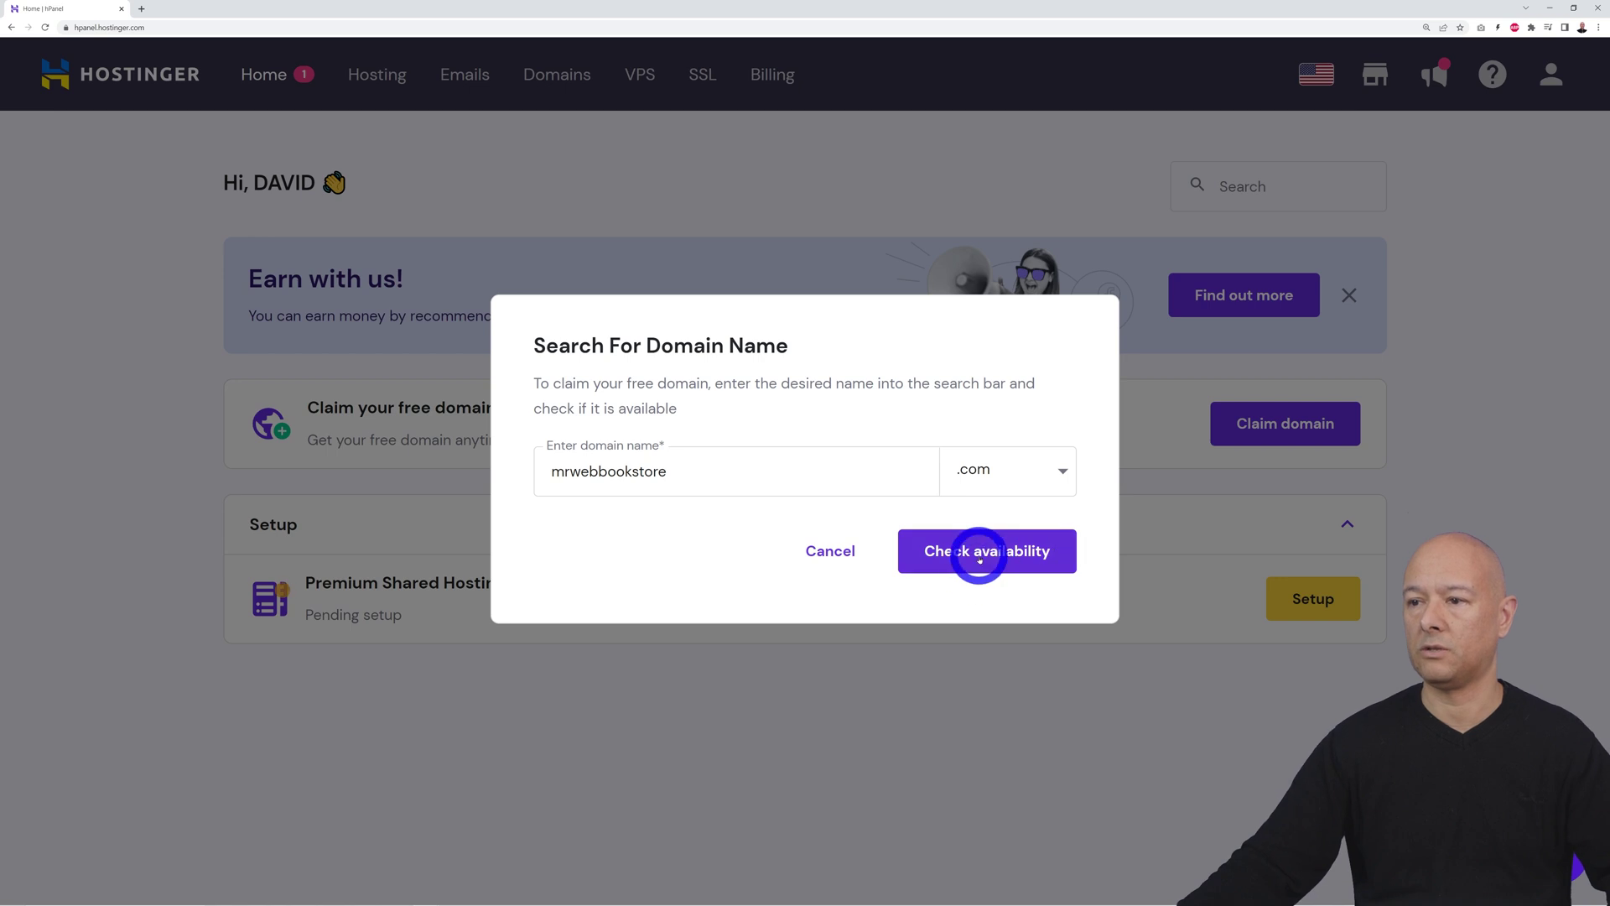
{"action": "left_click", "coordinate": [973, 557]}
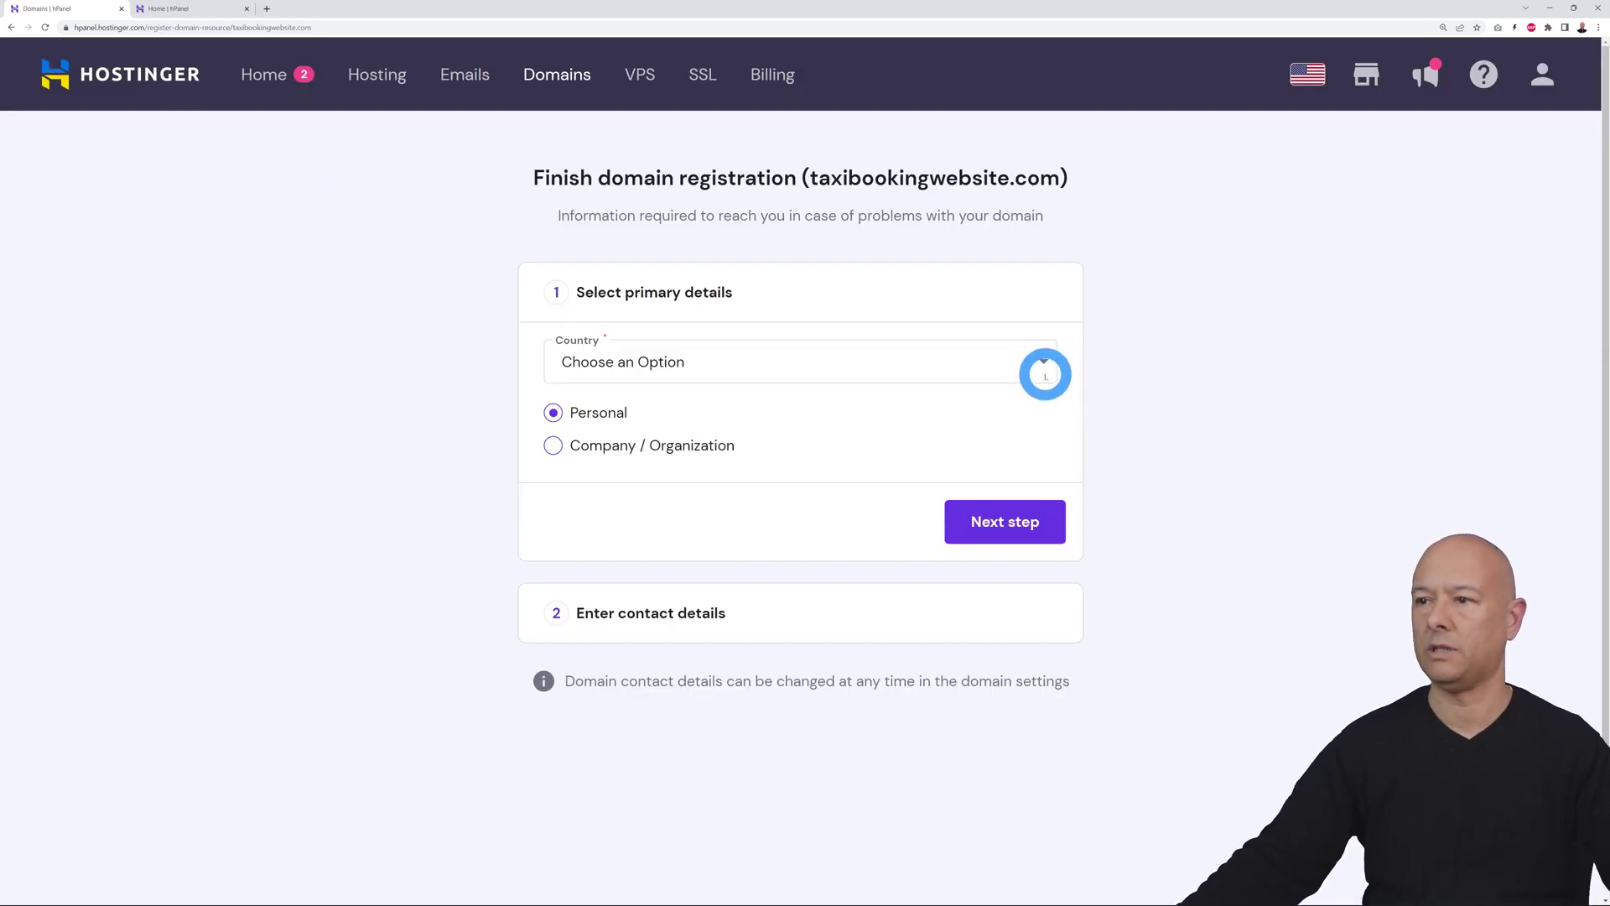
{"action": "left_click", "coordinate": [1045, 370]}
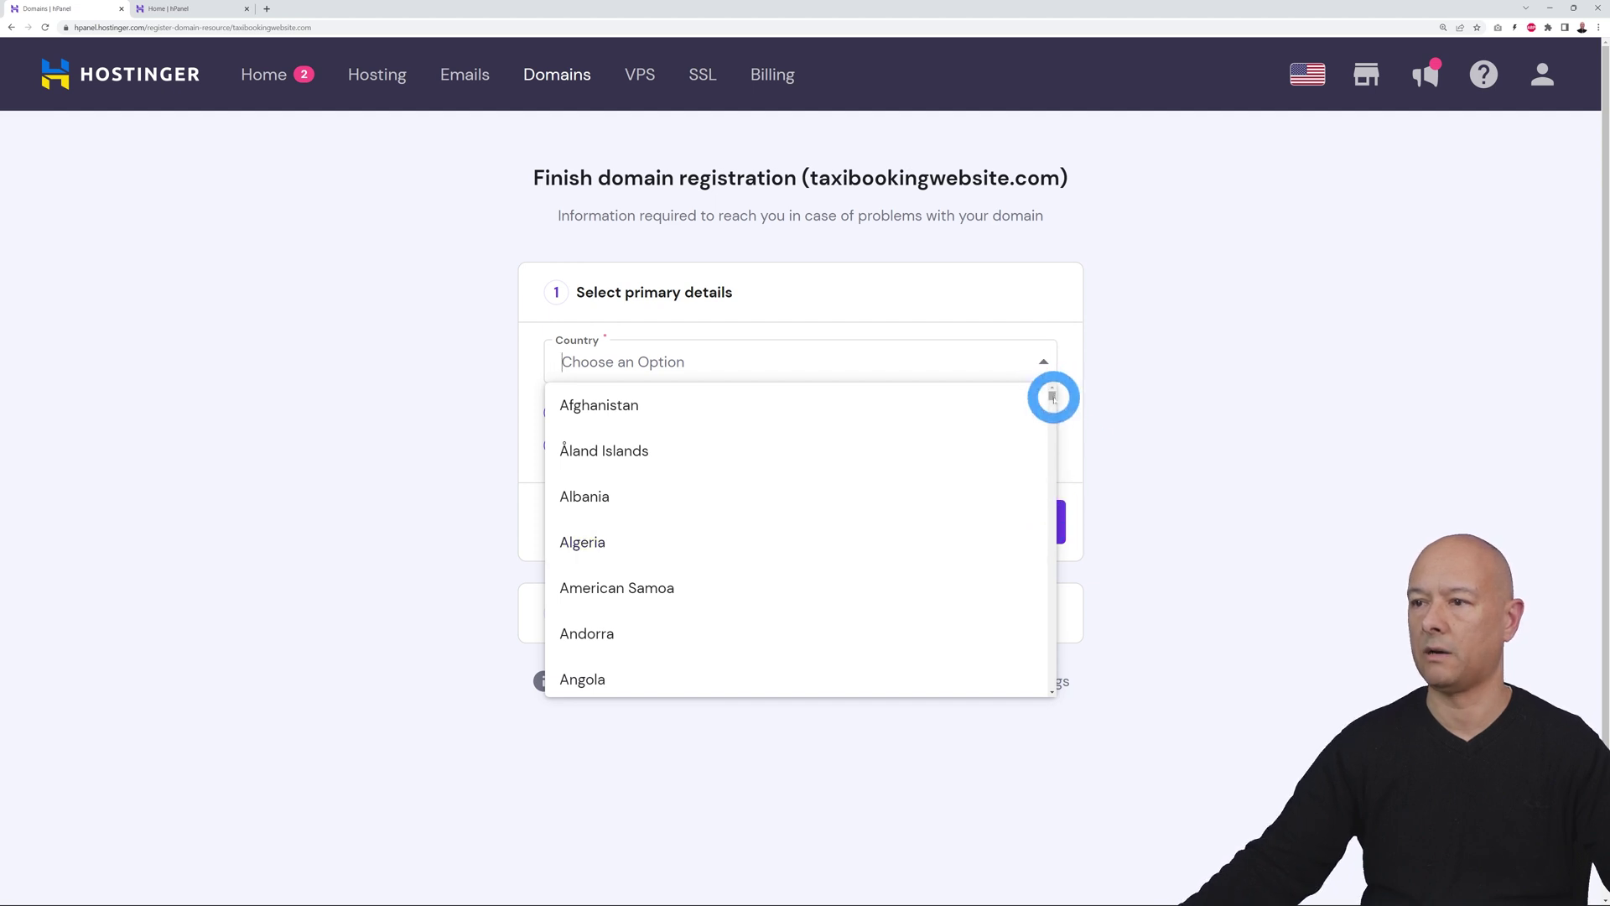
Register taxibookingwebsite.com with Ireland as the registrant country, then return to the dashboard
{"action": "left_click_drag", "start_coordinate": [1054, 398], "coordinate": [1053, 518]}
{"action": "left_click", "coordinate": [849, 418]}
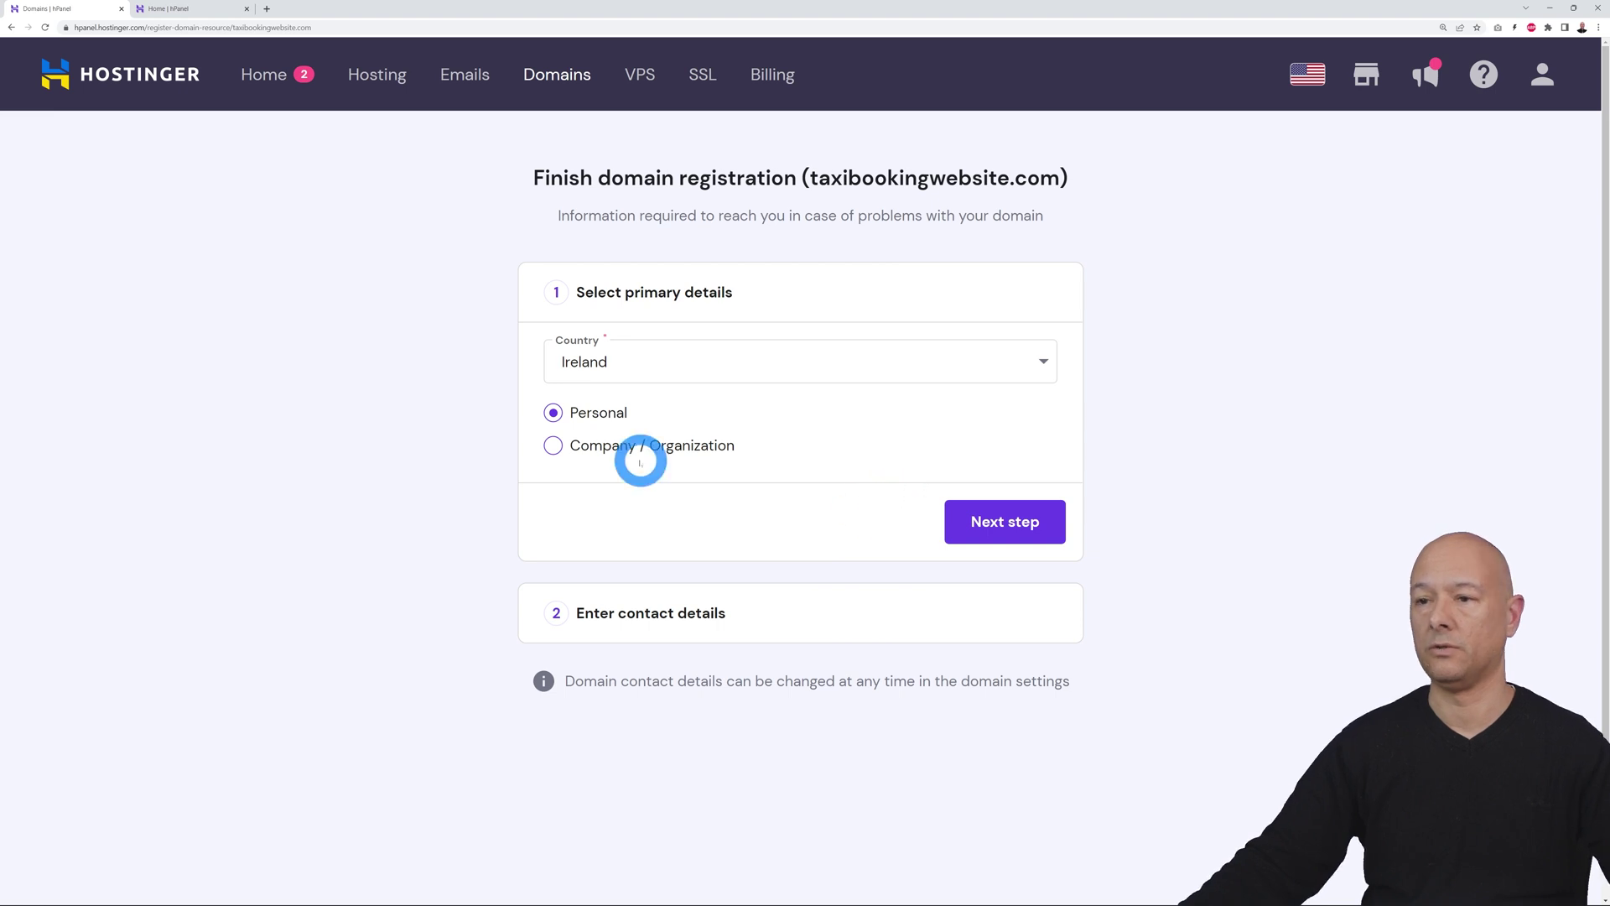
{"action": "left_click", "coordinate": [1004, 521]}
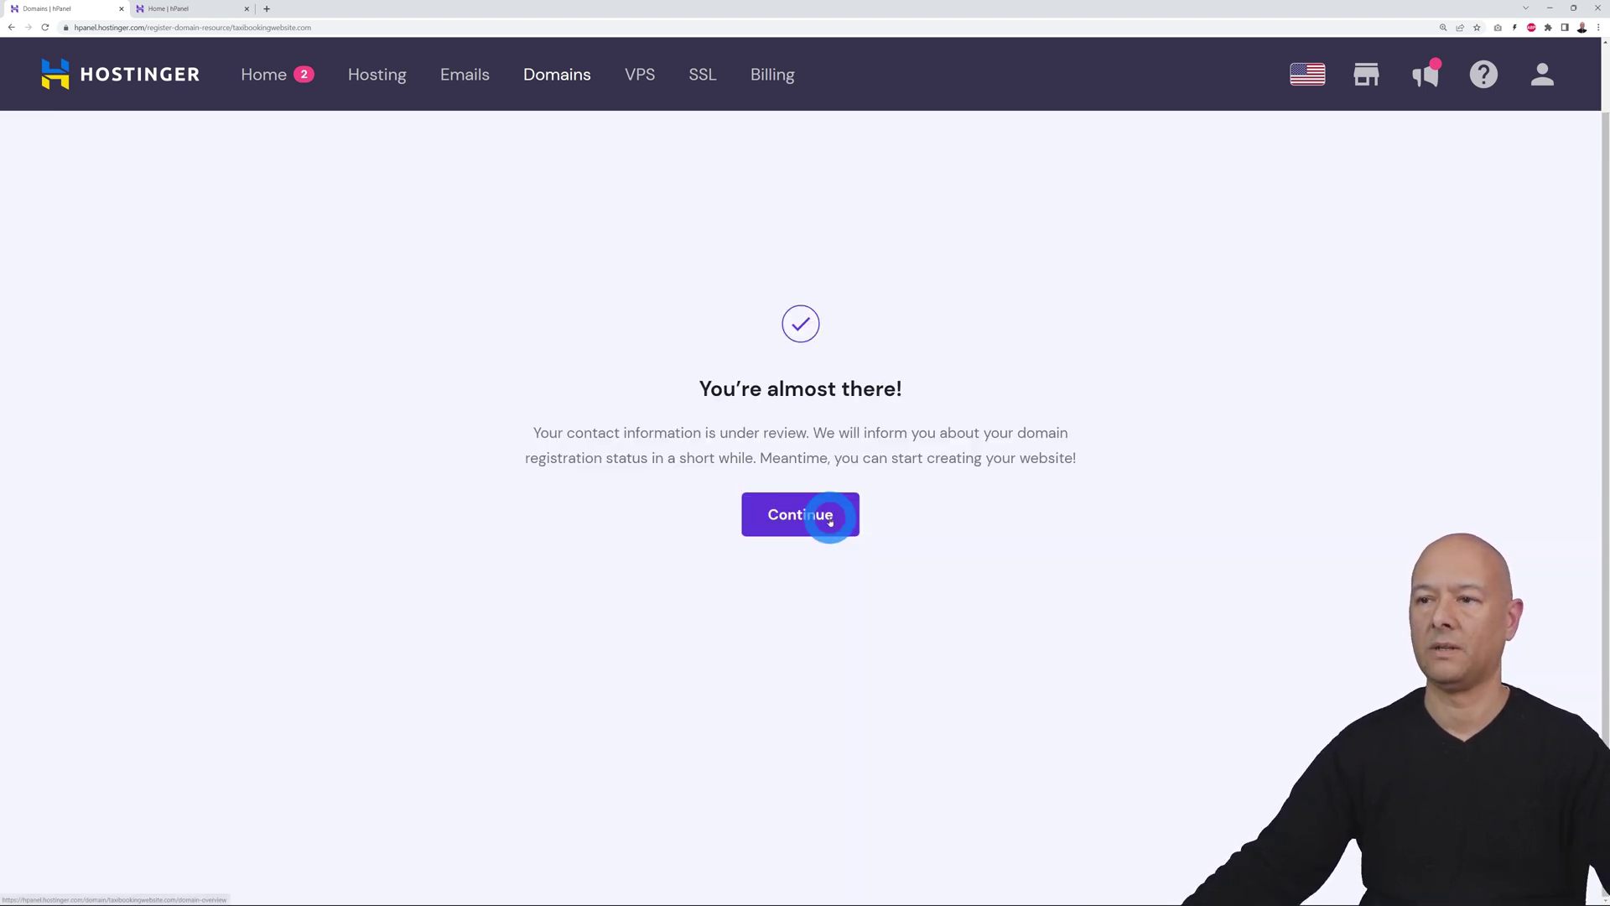
{"action": "left_click", "coordinate": [827, 518]}
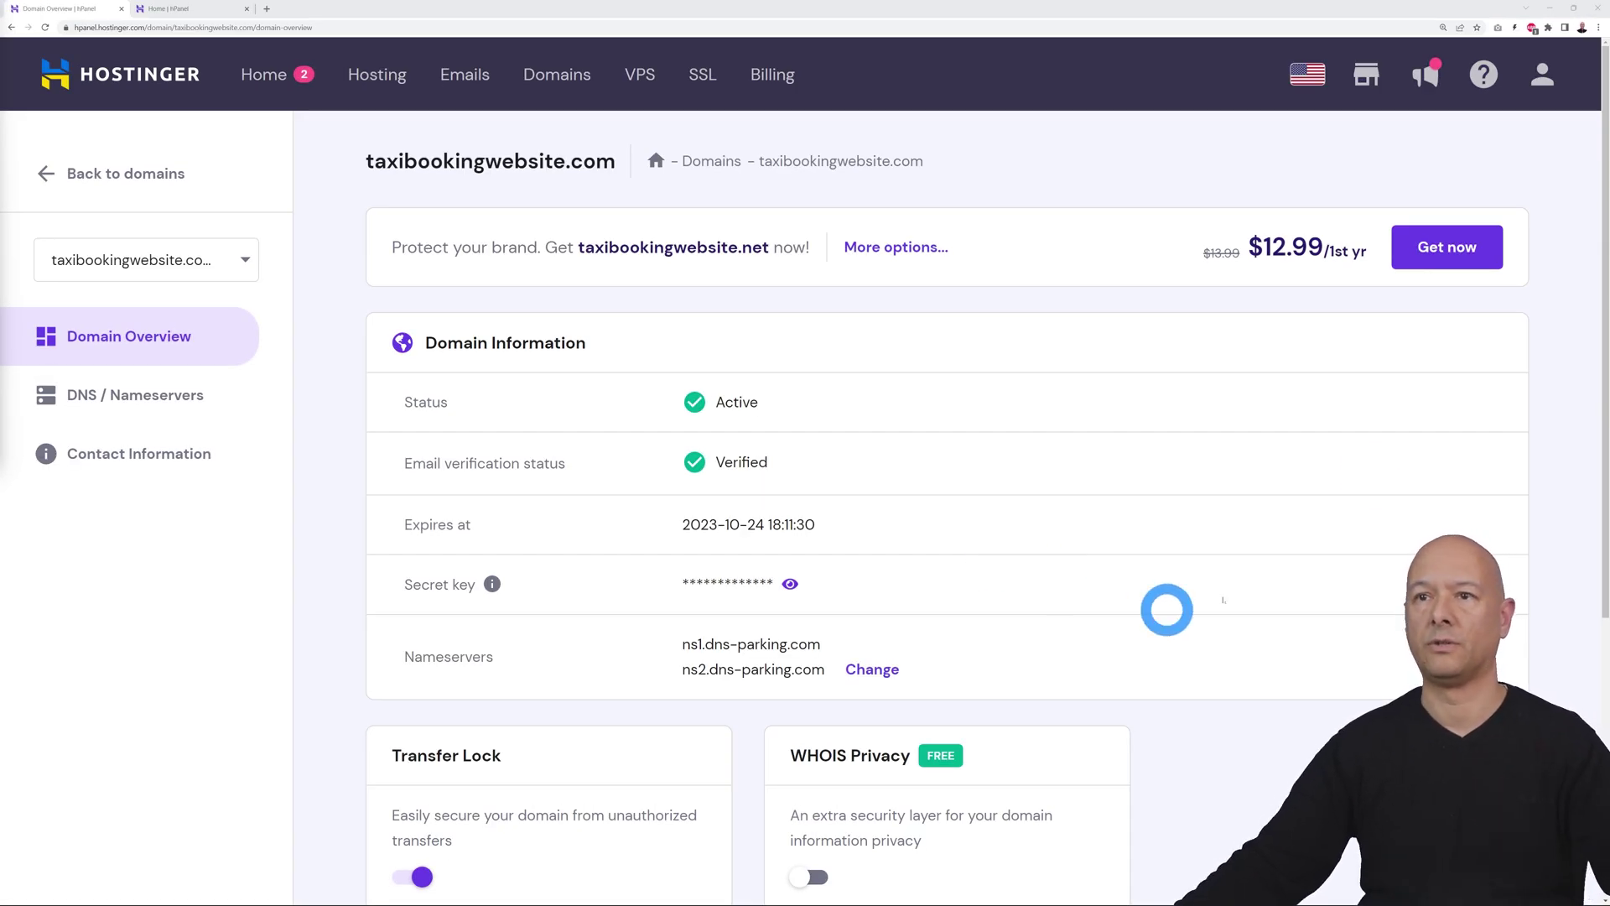
{"action": "left_click", "coordinate": [272, 81]}
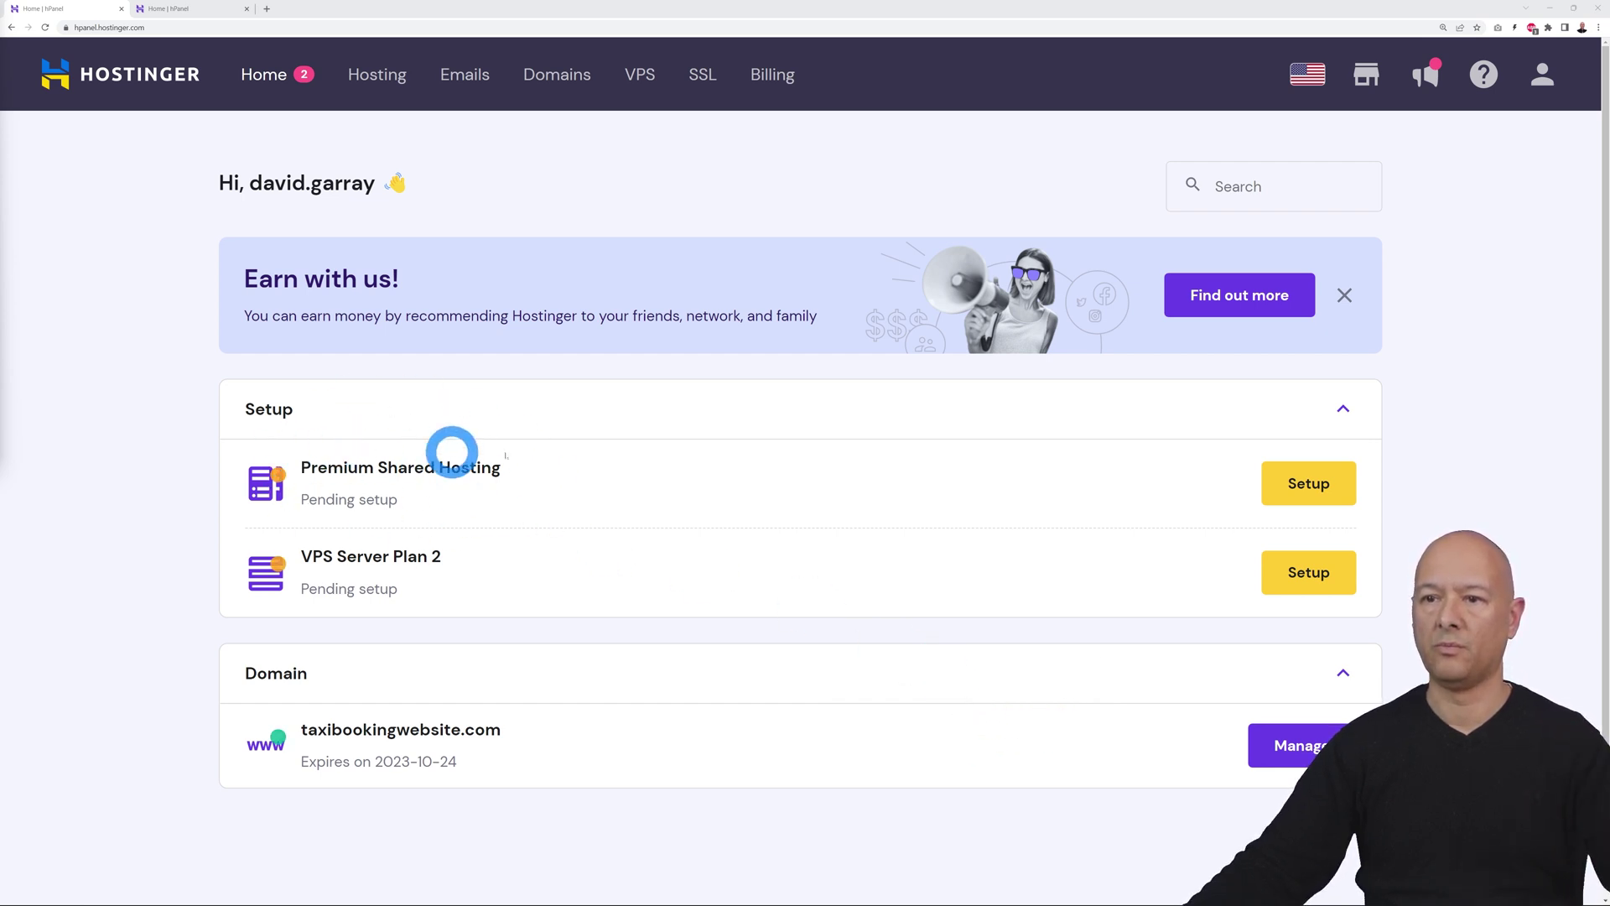
Set up the Premium Shared Hosting plan as a new WordPress site with WooCommerce
{"action": "left_click", "coordinate": [1283, 481]}
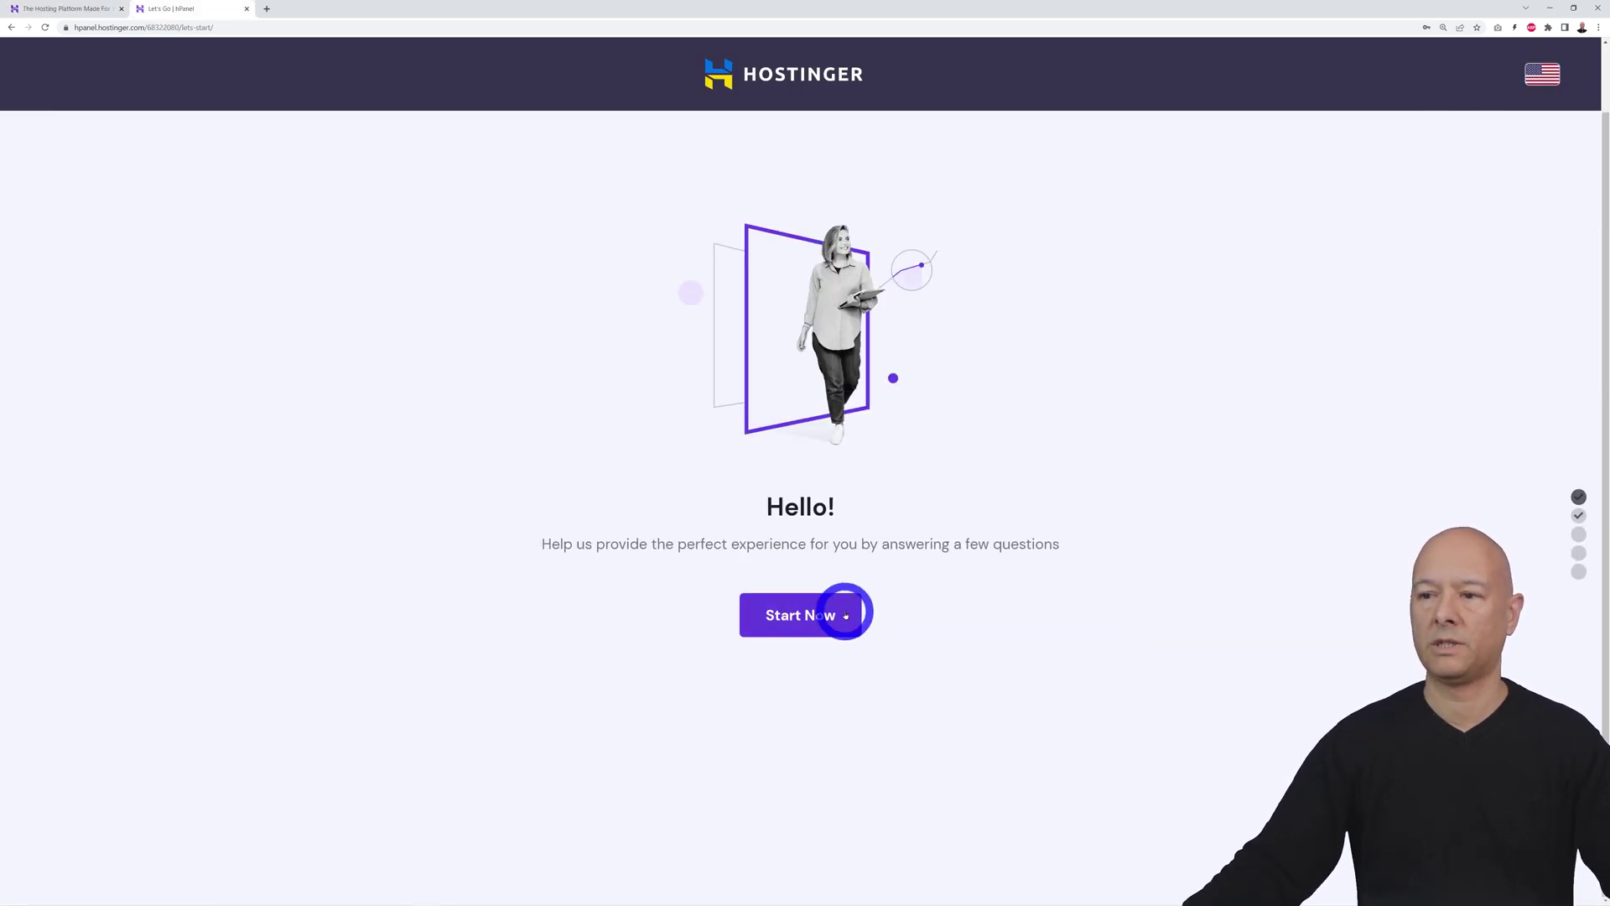
{"action": "left_click", "coordinate": [843, 614]}
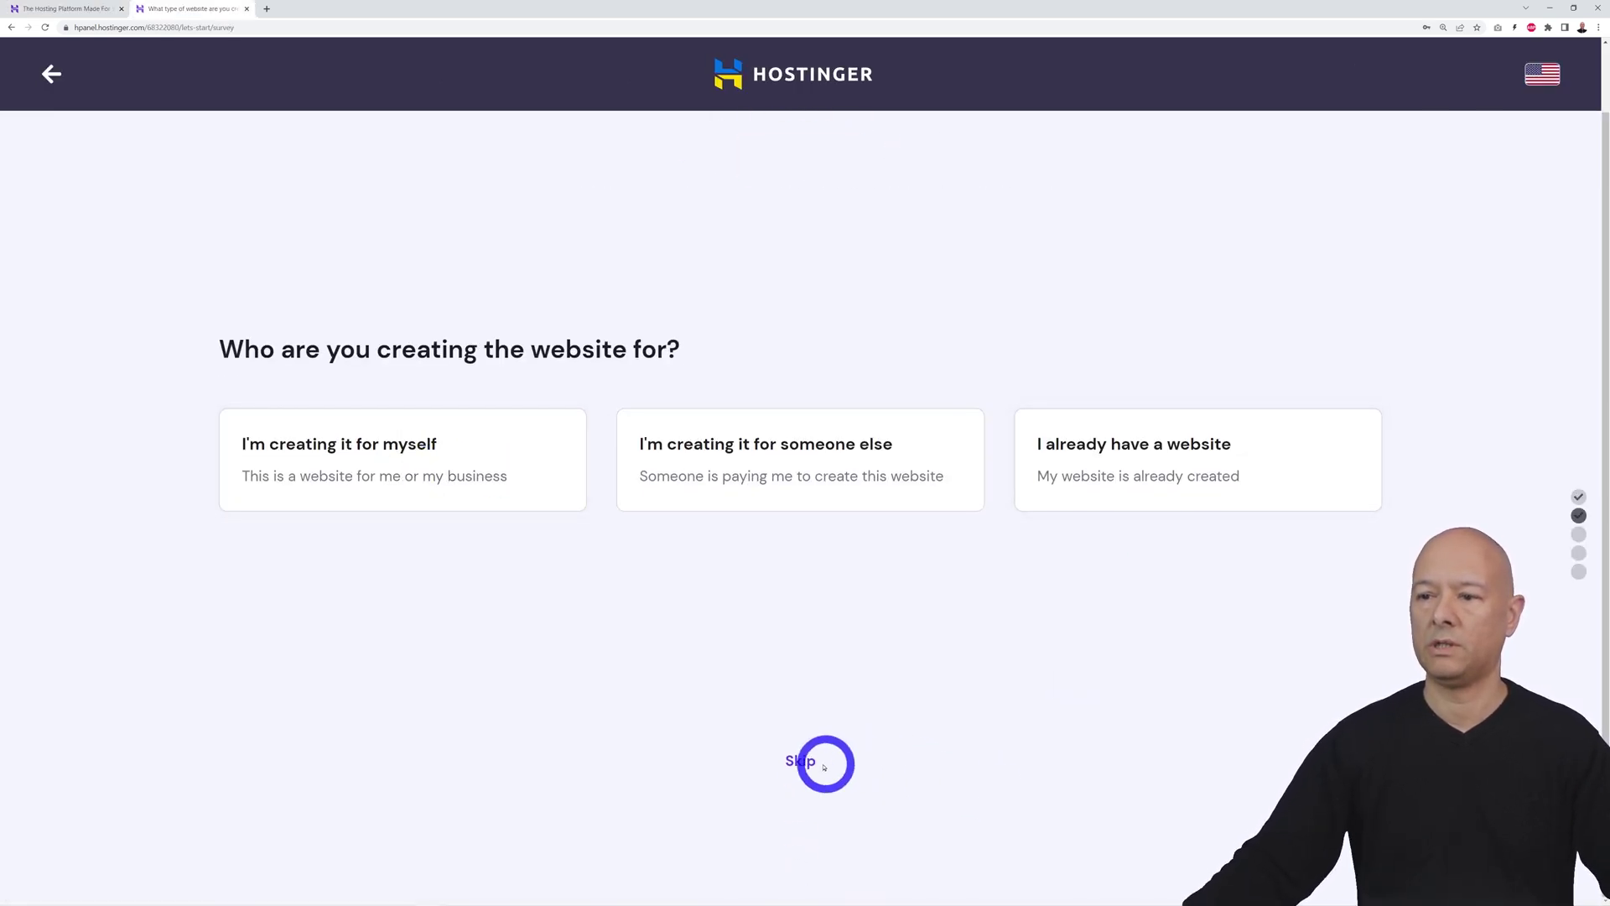
{"action": "left_click", "coordinate": [801, 759]}
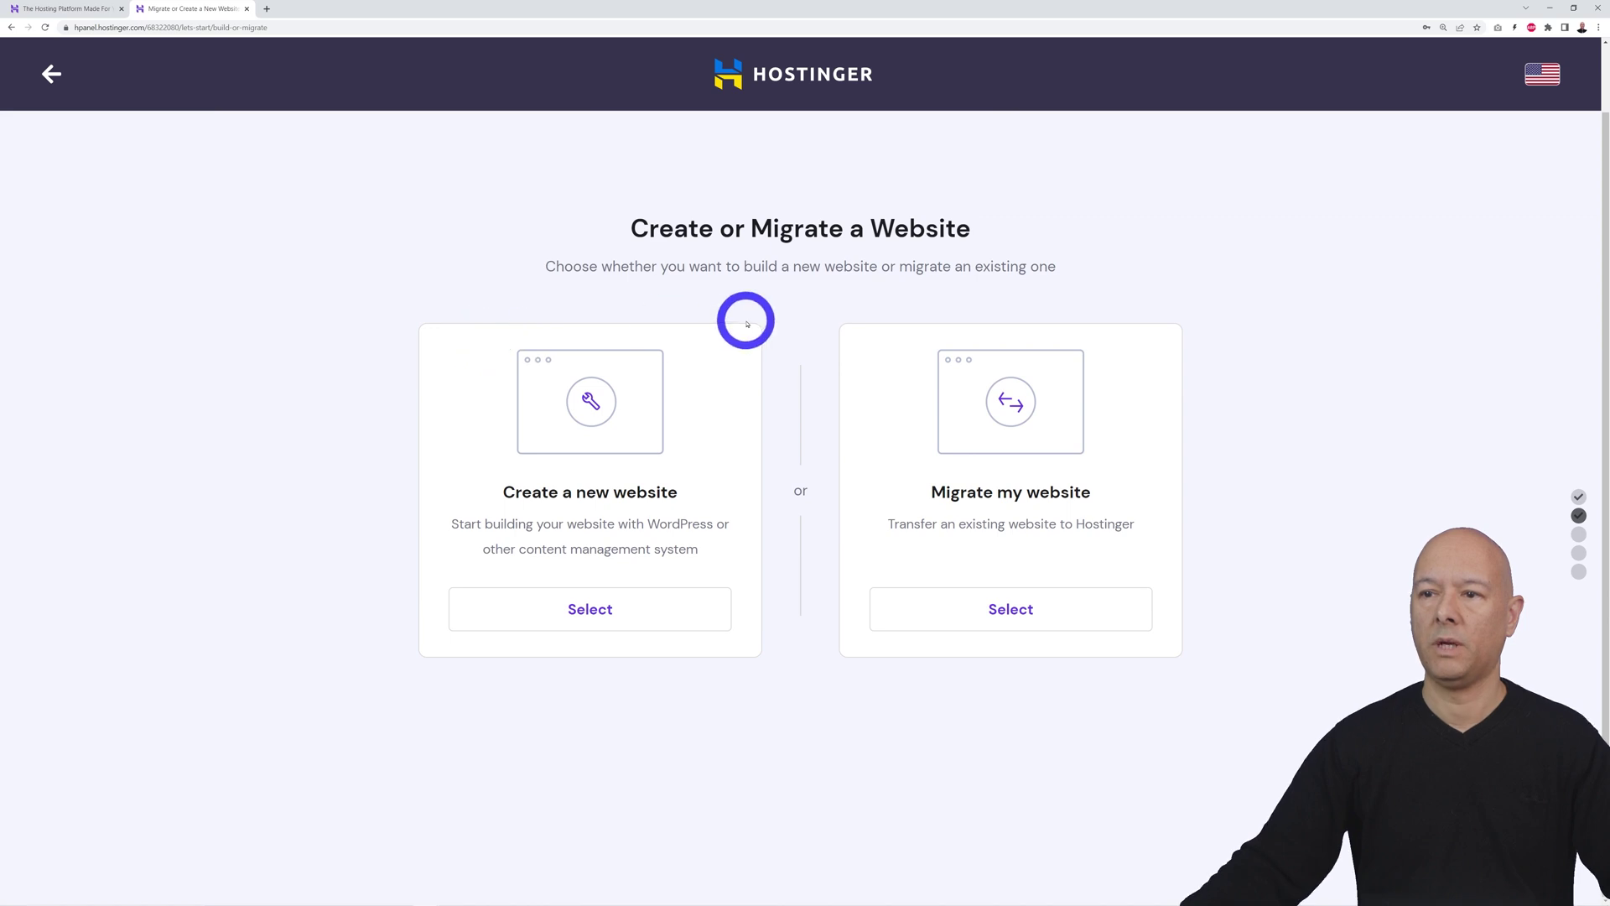
{"action": "left_click", "coordinate": [594, 609]}
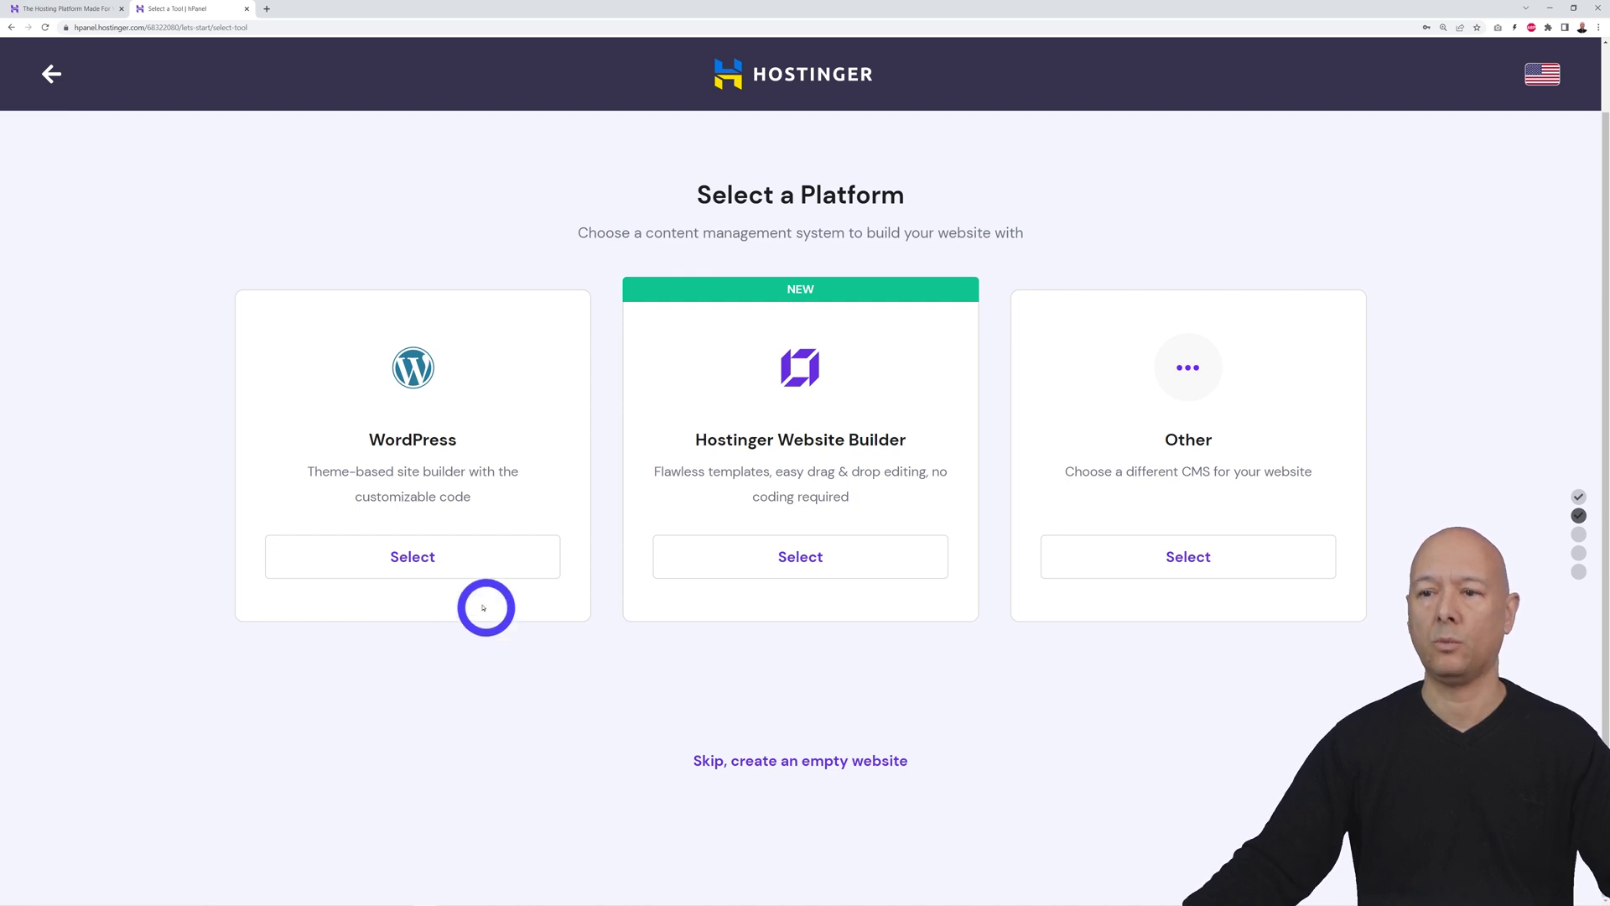
{"action": "left_click", "coordinate": [428, 560]}
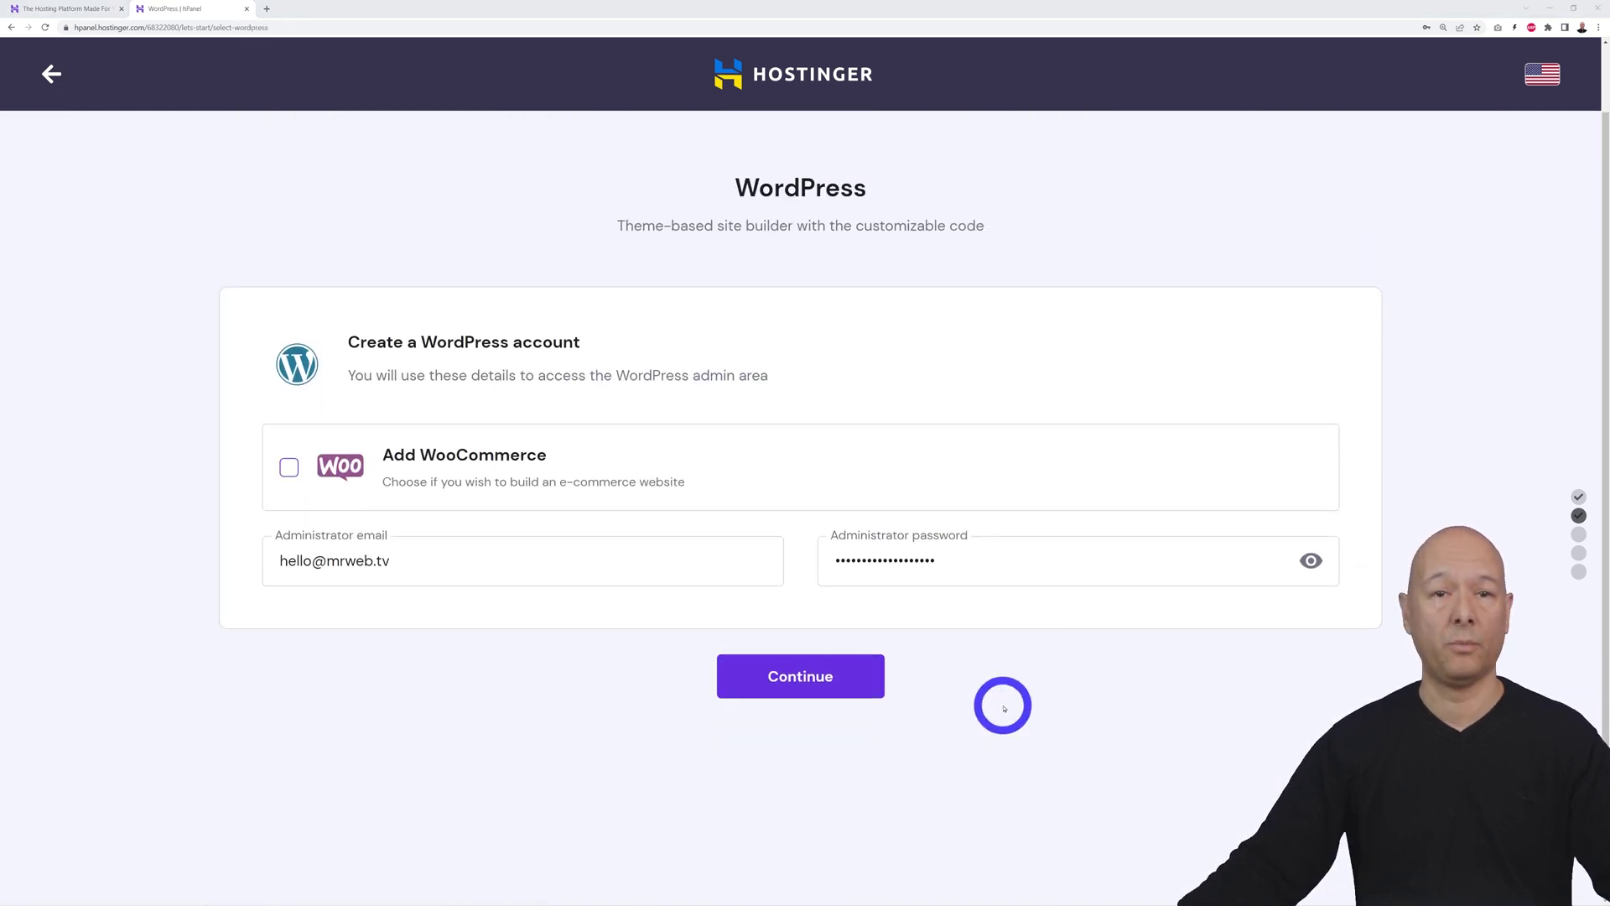
{"action": "left_click", "coordinate": [289, 468]}
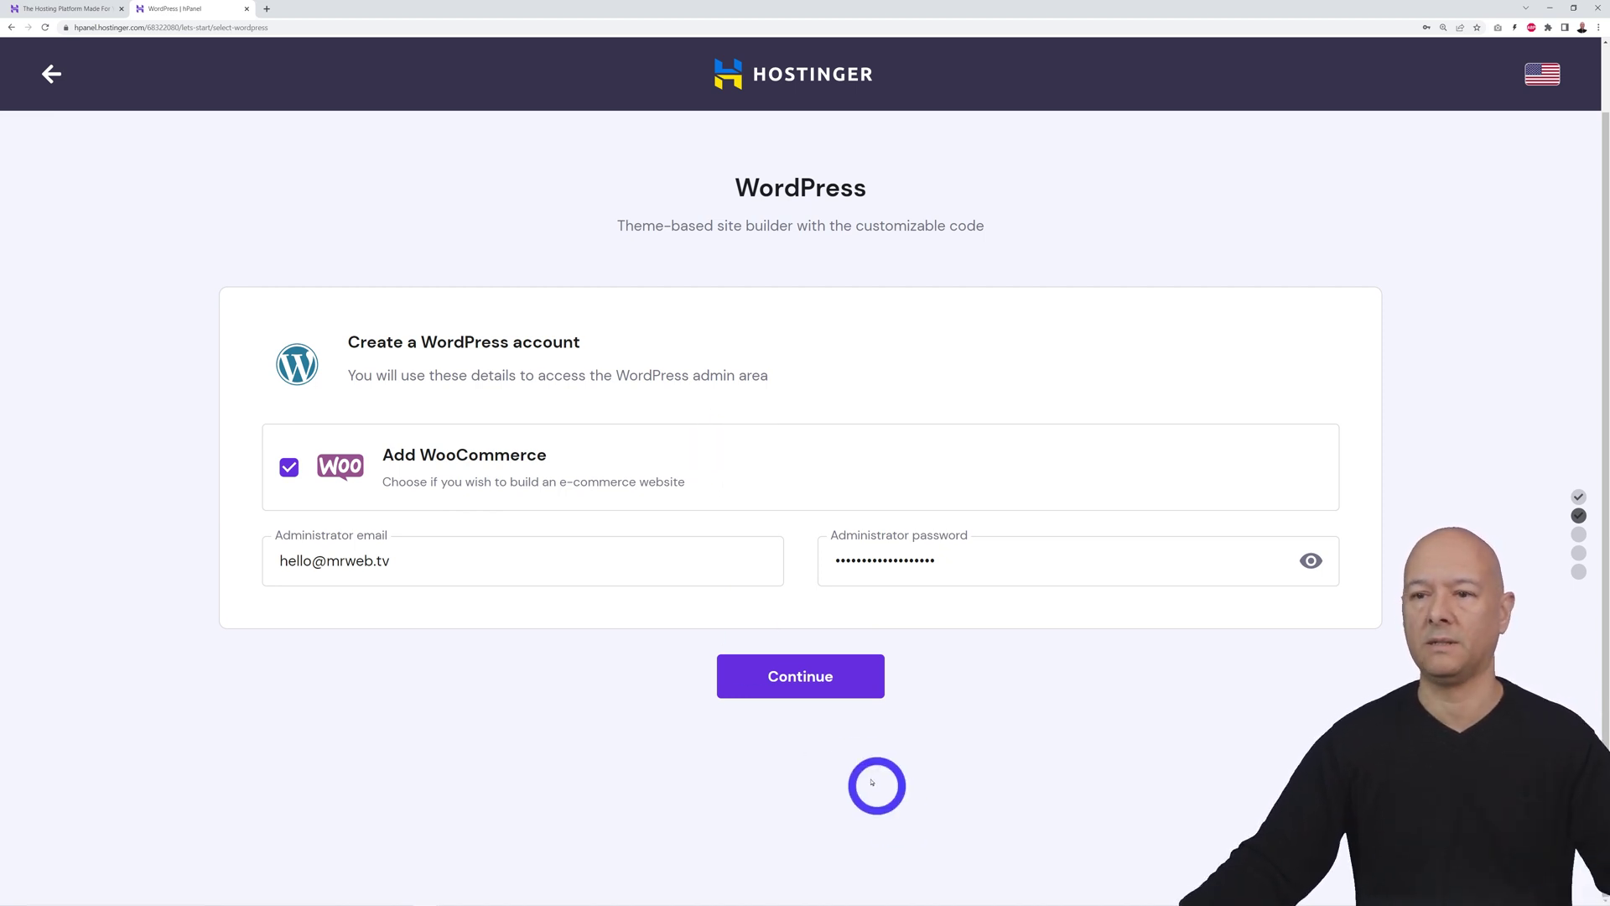
{"action": "left_click", "coordinate": [843, 685]}
Skip the template and choose taxibookingwebsite.com as the website's domain
{"action": "scroll", "coordinate": [1046, 713], "scroll_direction": "down", "scroll_amount": 1}
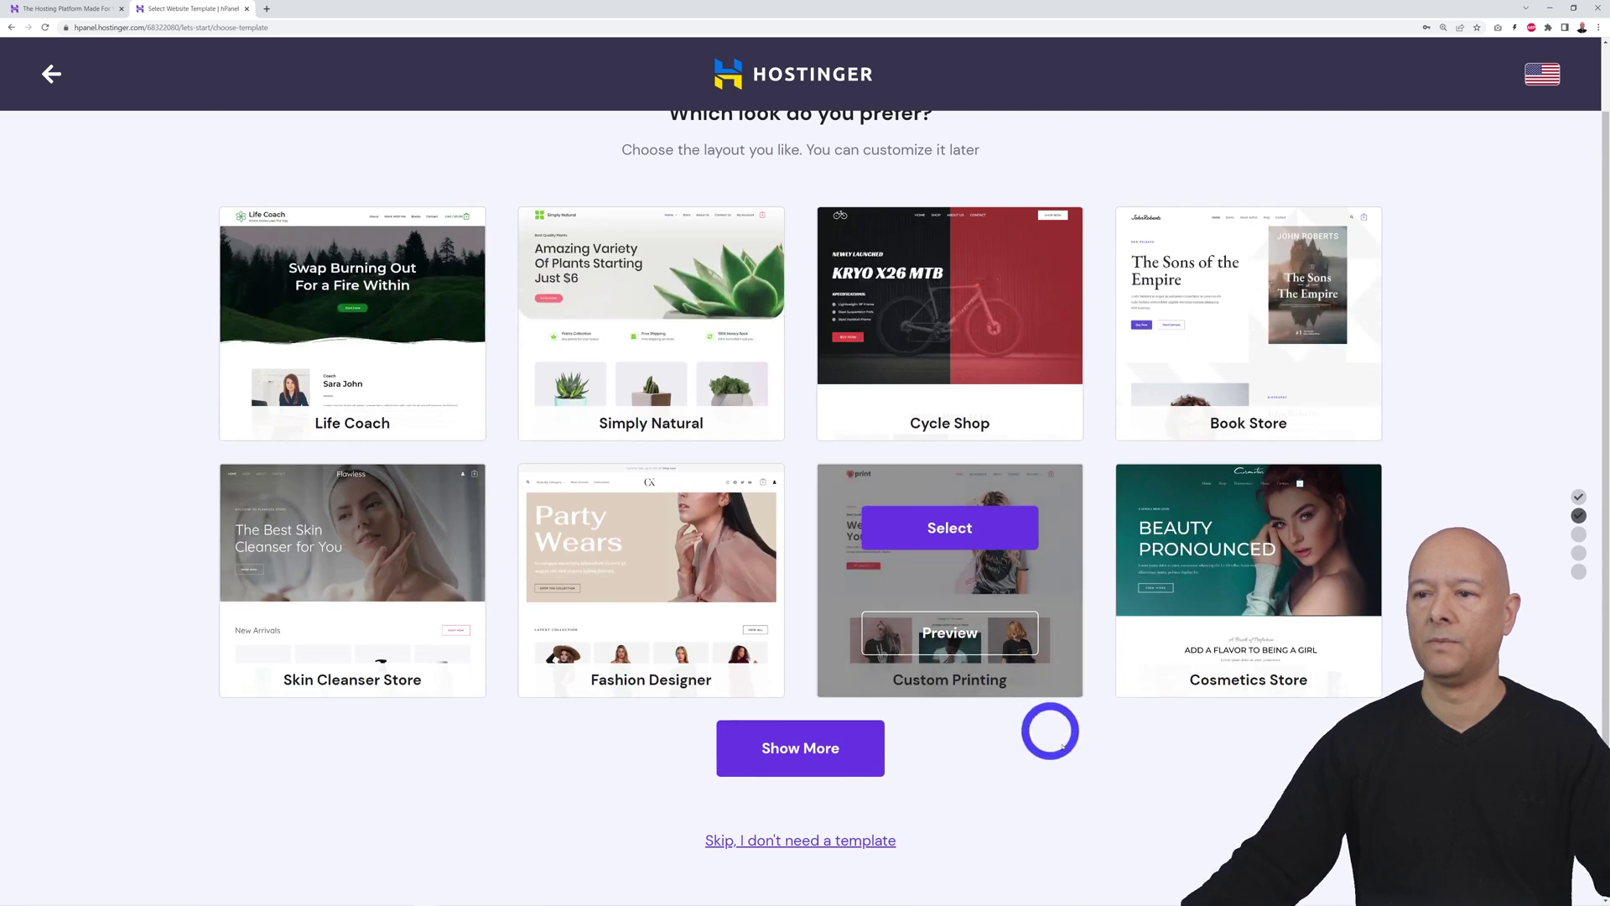
{"action": "scroll", "coordinate": [1105, 623], "scroll_direction": "down", "scroll_amount": 1}
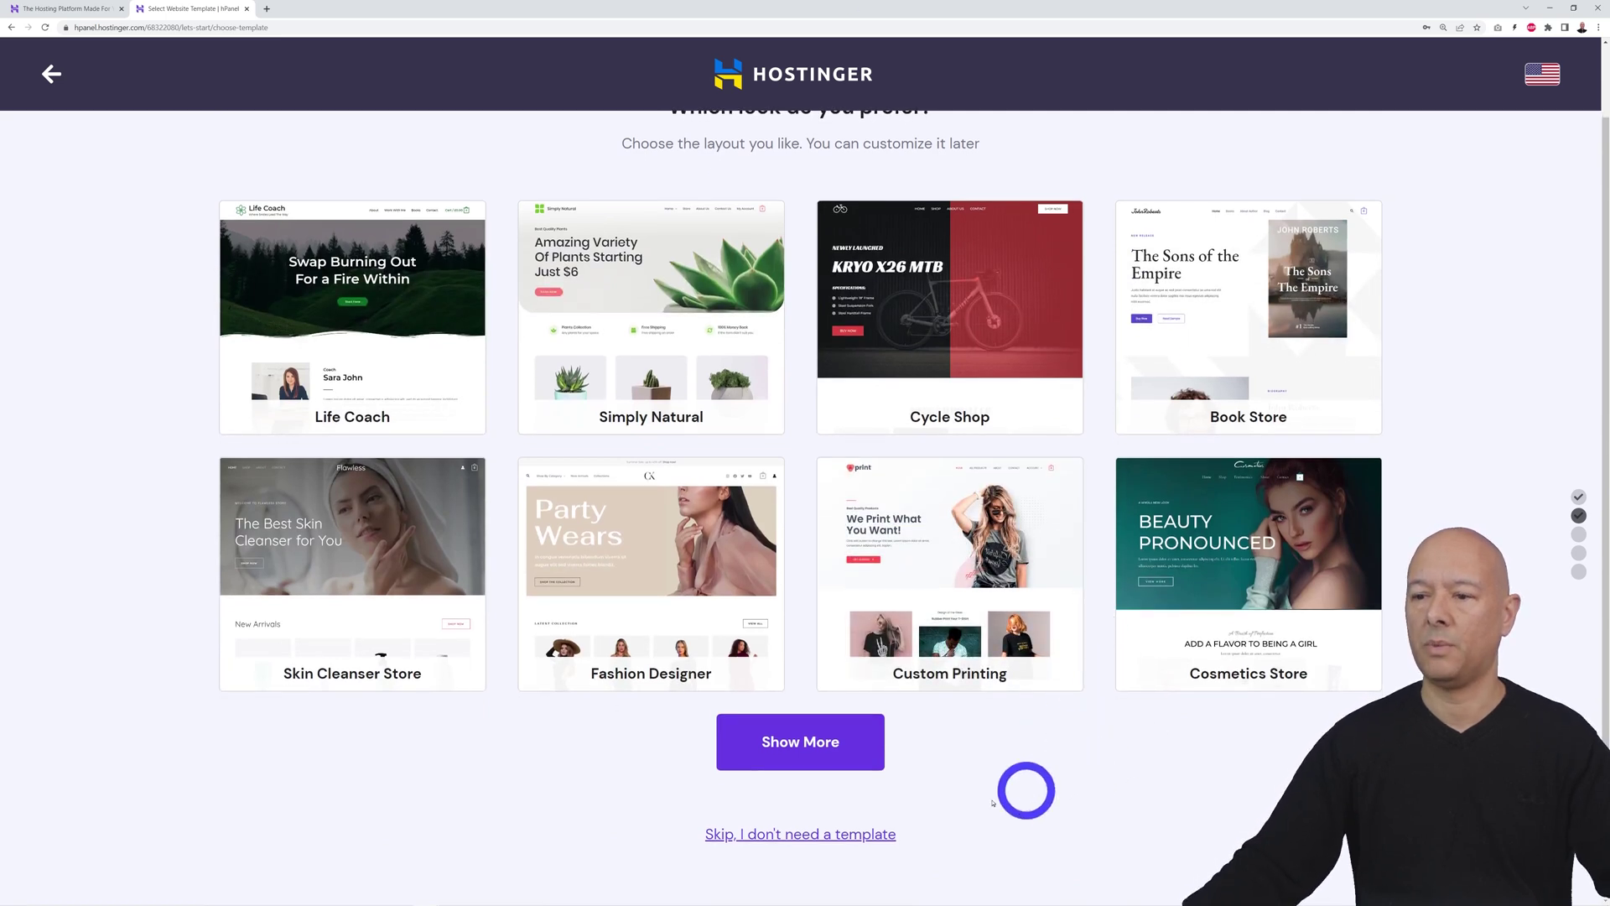
{"action": "left_click", "coordinate": [784, 833]}
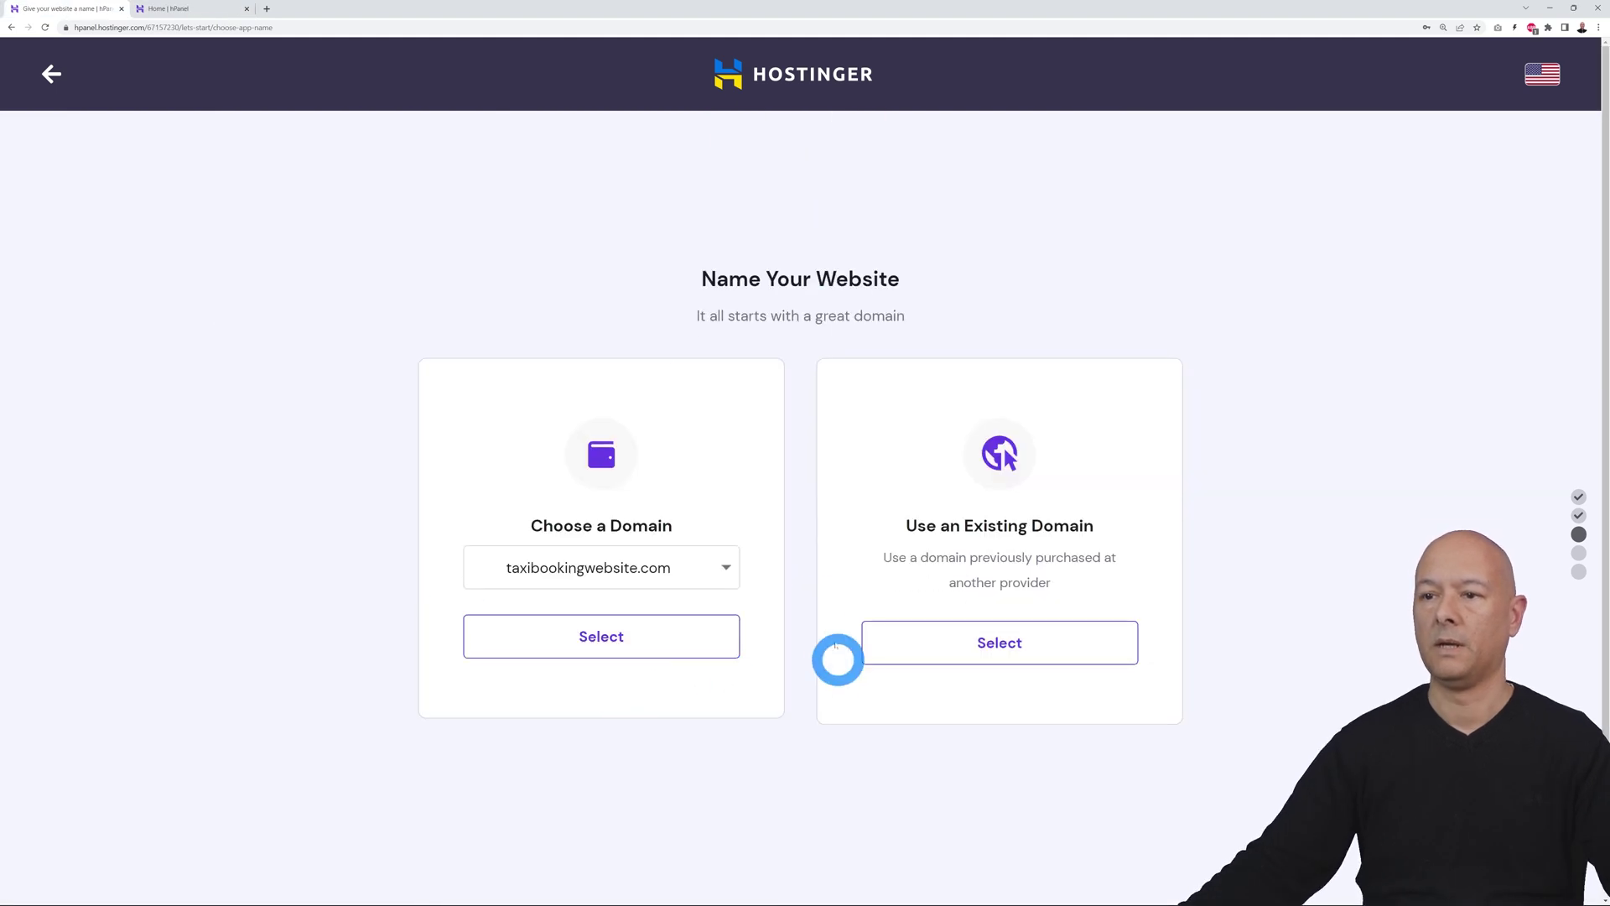
{"action": "left_click", "coordinate": [722, 568]}
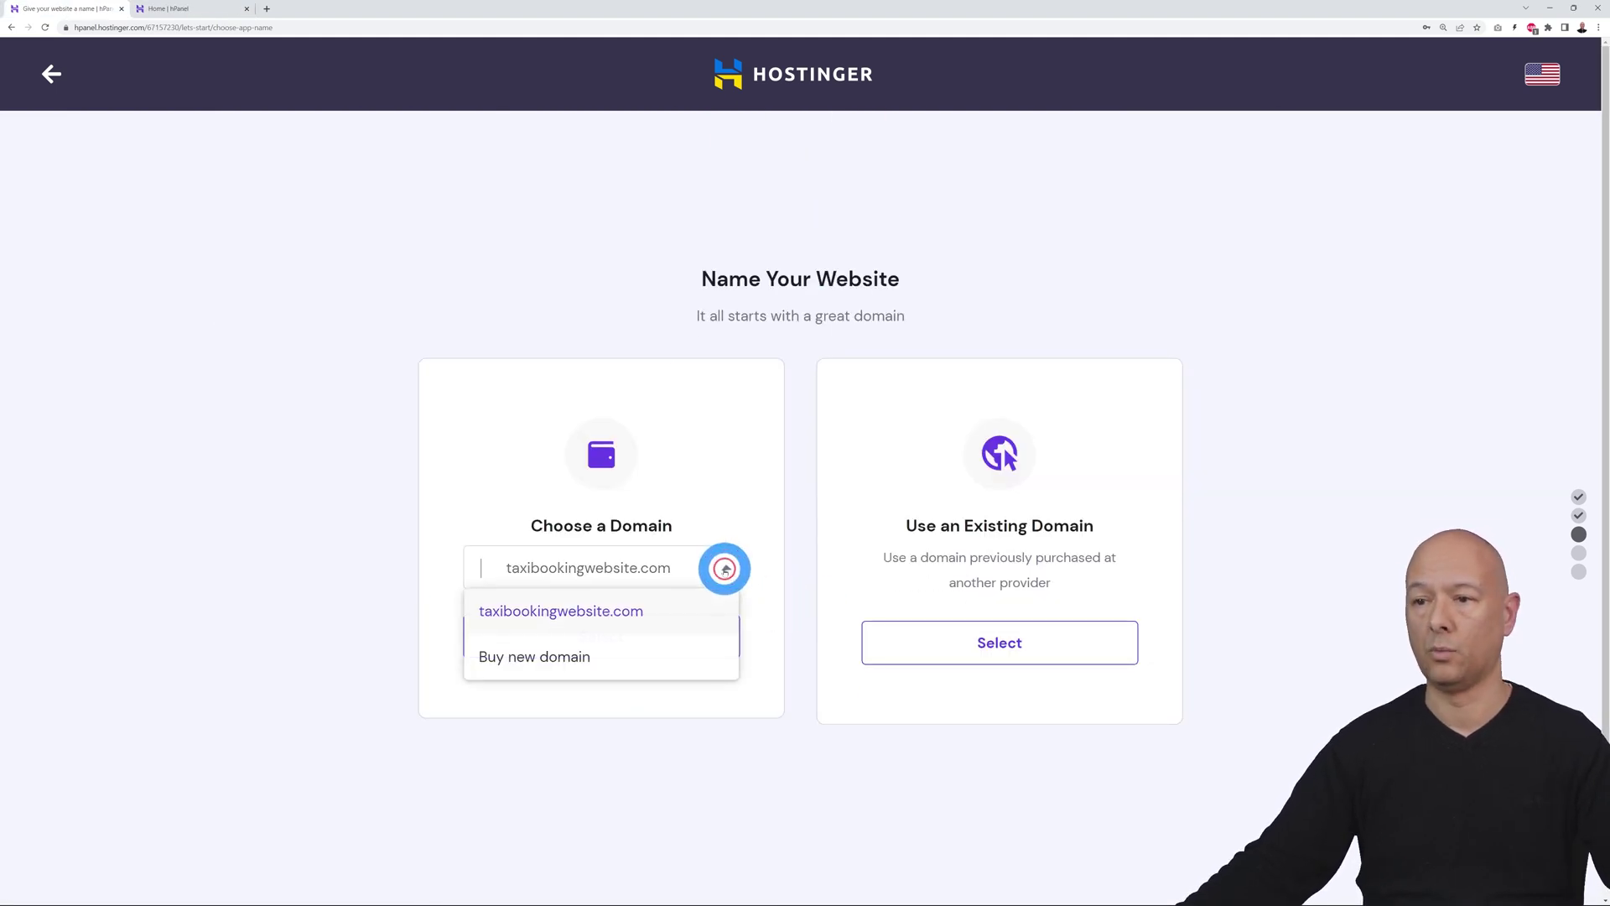
{"action": "left_click", "coordinate": [655, 613]}
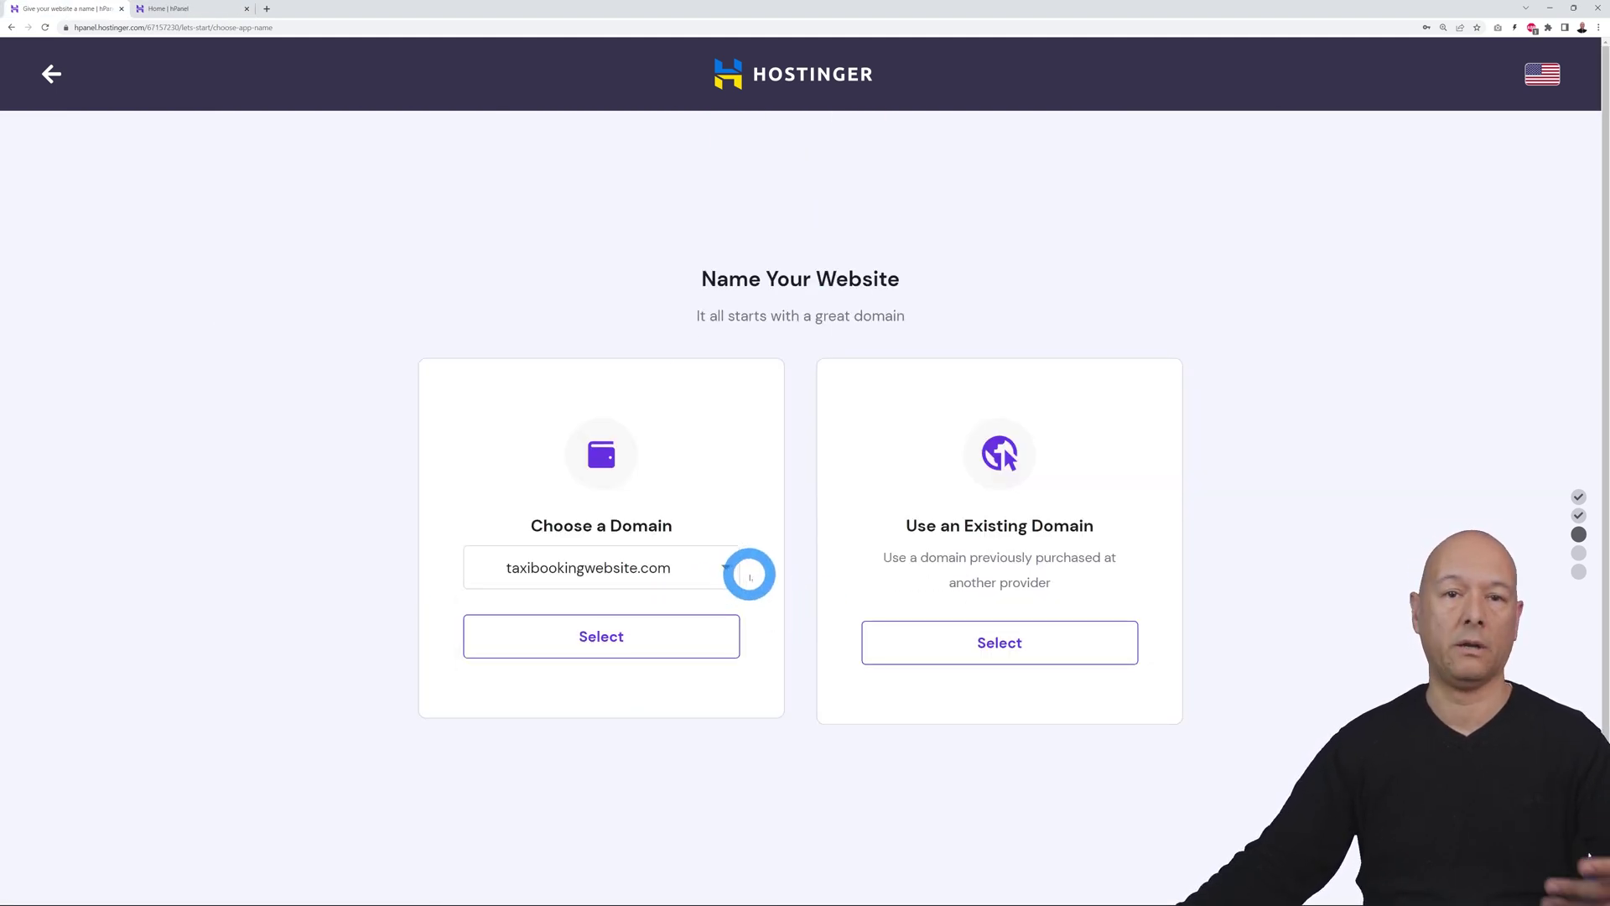
{"action": "left_click", "coordinate": [633, 654]}
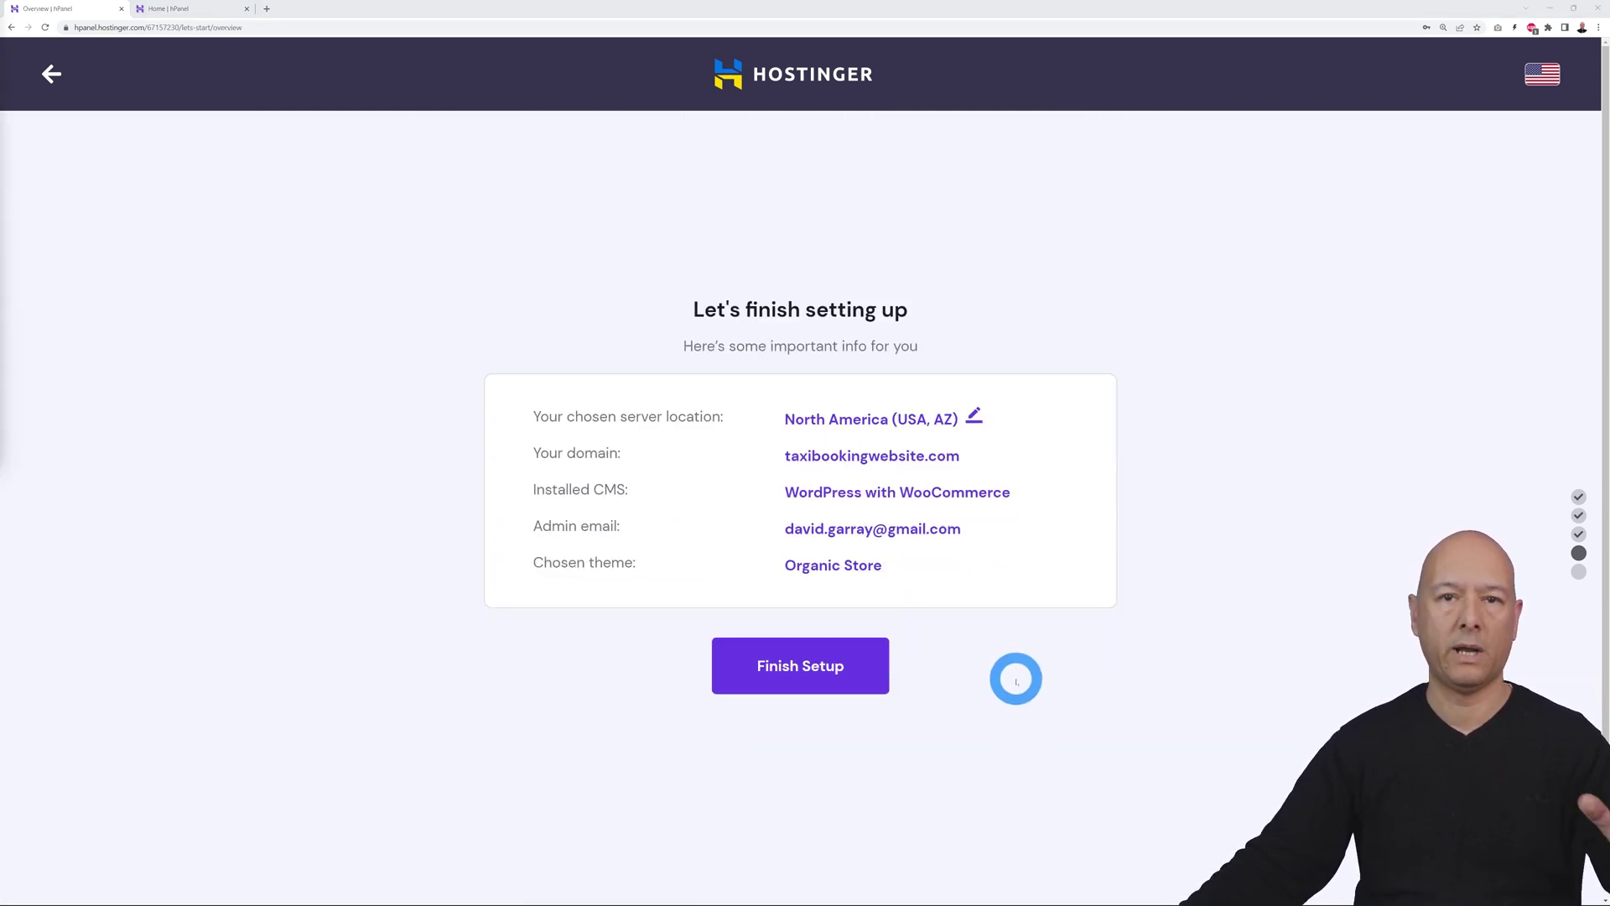
Switch the server location from North America to Europe (Lithuania) and finish the setup
{"action": "left_click", "coordinate": [970, 418]}
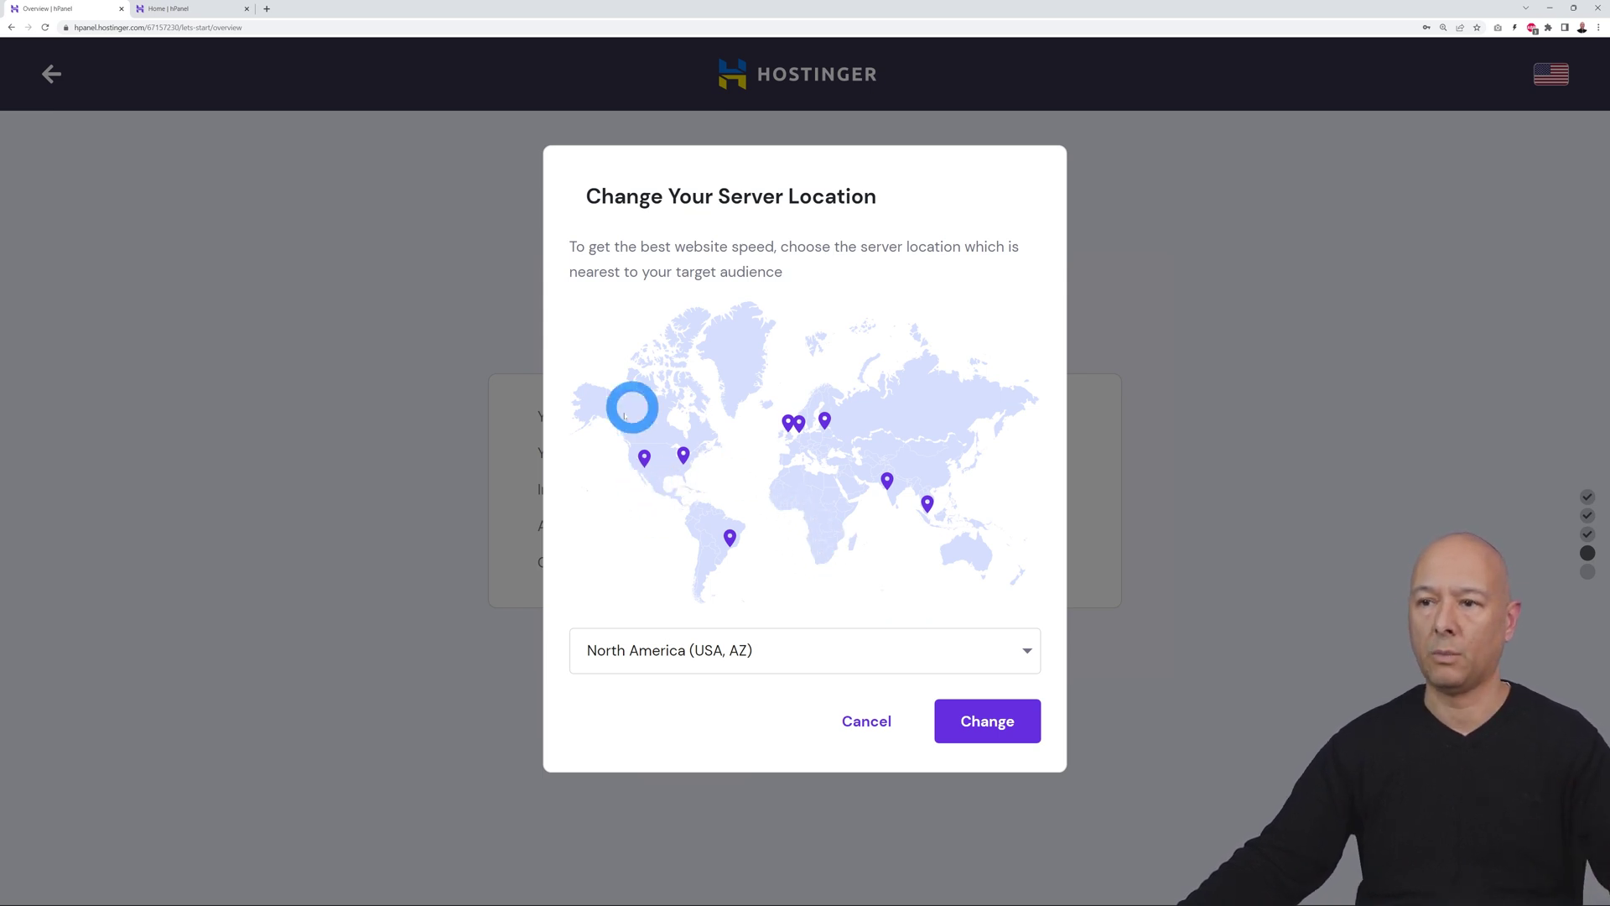
{"action": "left_click", "coordinate": [1025, 657]}
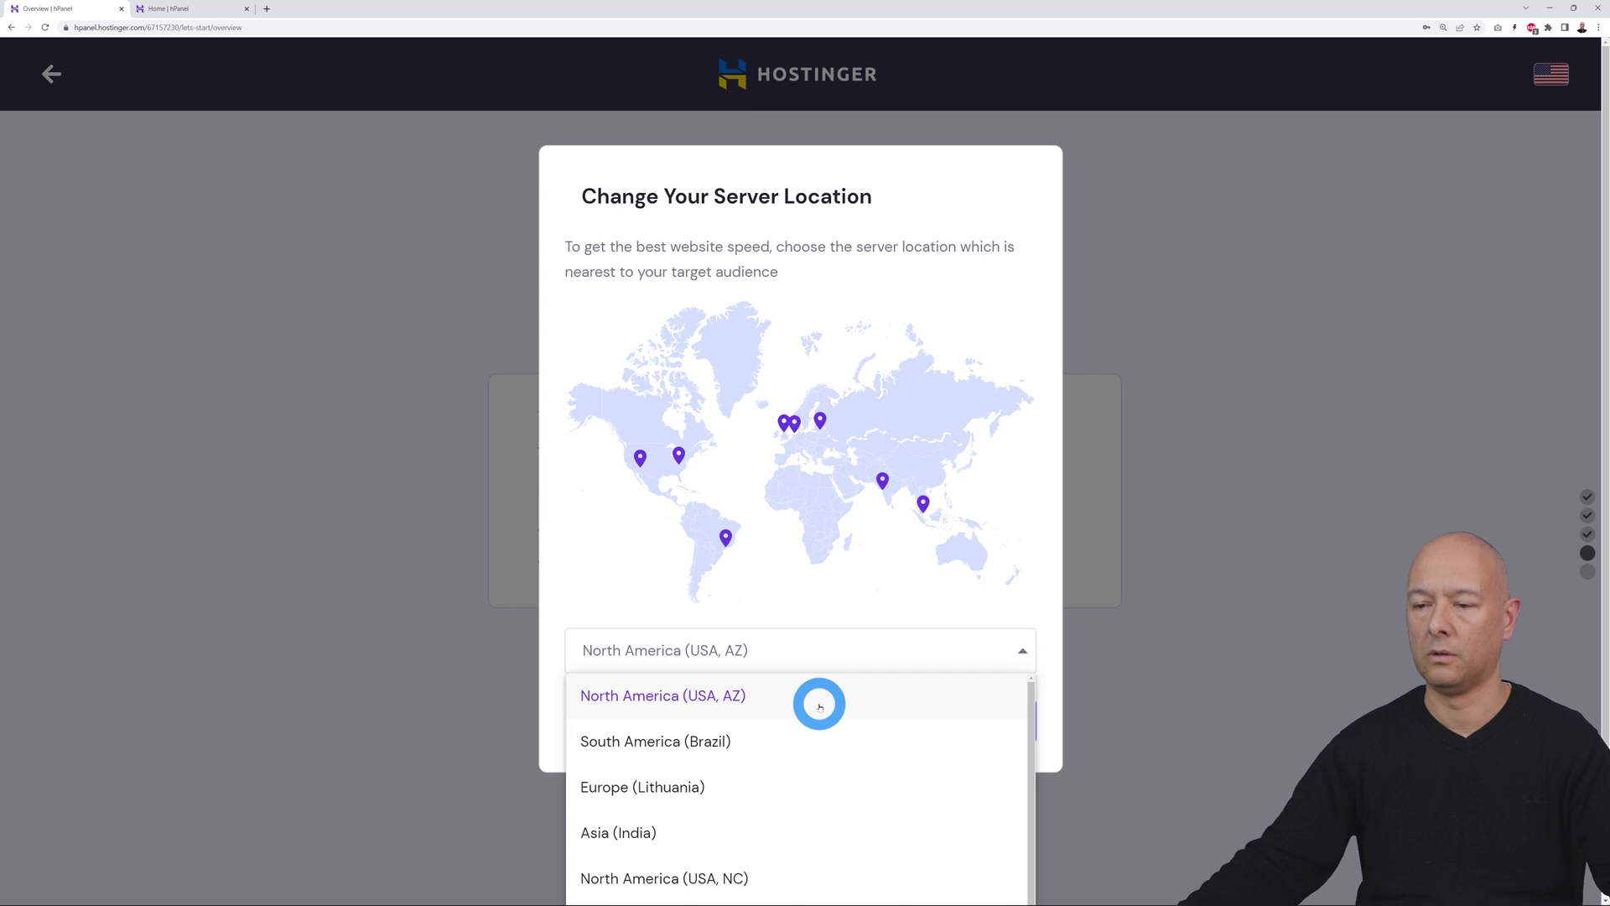
{"action": "scroll", "coordinate": [819, 704], "scroll_direction": "down", "scroll_amount": 1}
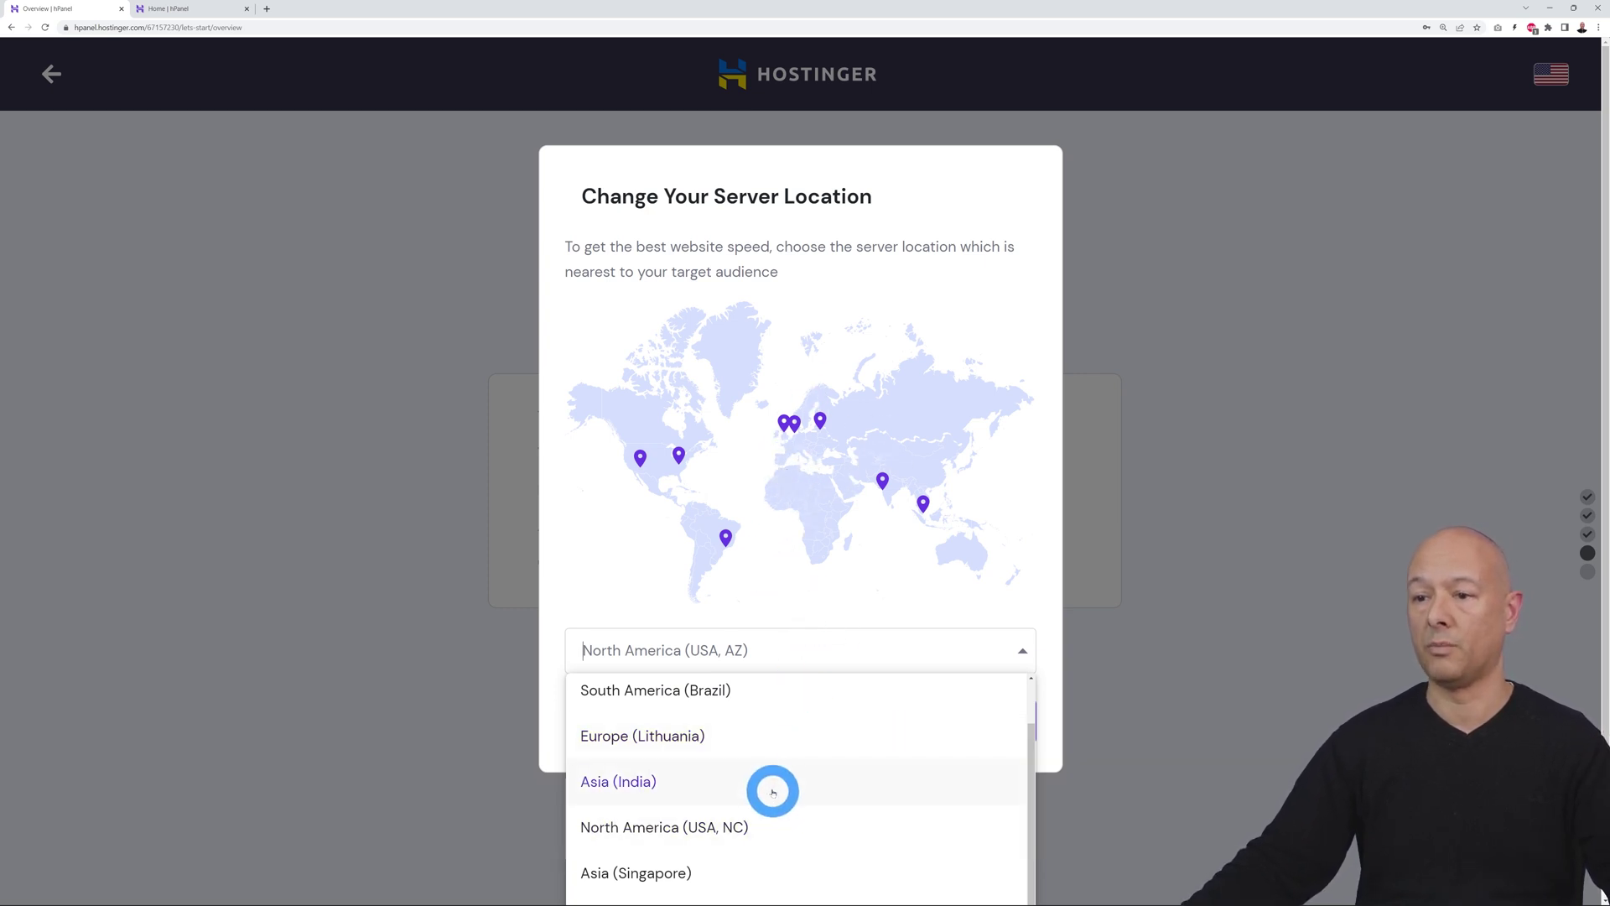
{"action": "scroll", "coordinate": [826, 783], "scroll_direction": "up", "scroll_amount": 1}
{"action": "scroll", "coordinate": [825, 783], "scroll_direction": "down", "scroll_amount": 1}
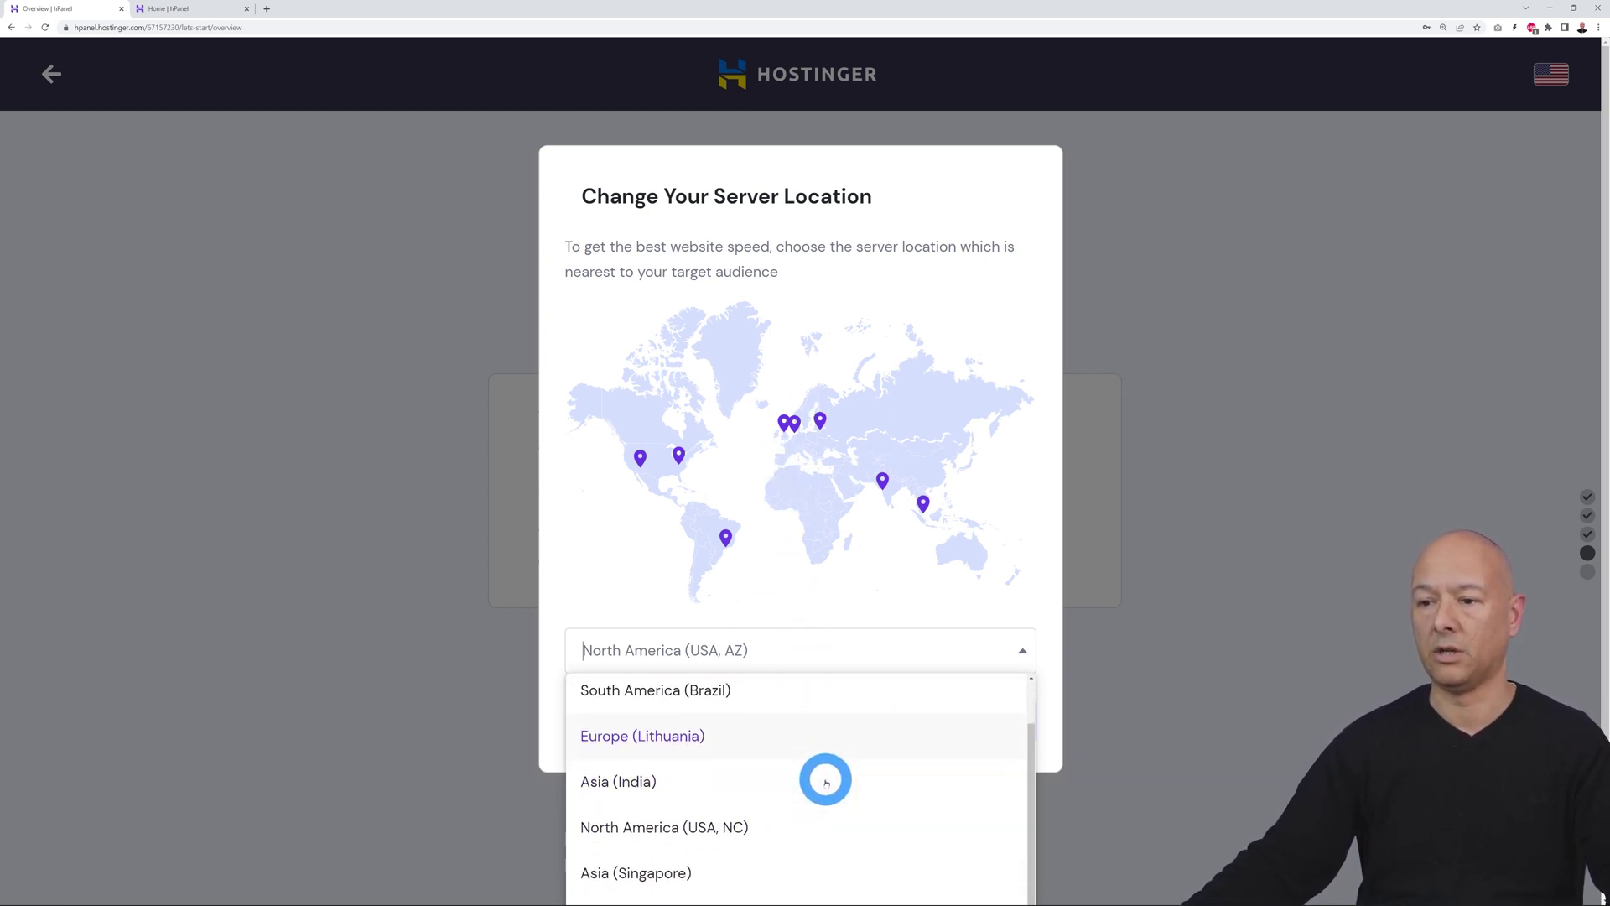
{"action": "scroll", "coordinate": [929, 773], "scroll_direction": "up", "scroll_amount": 1}
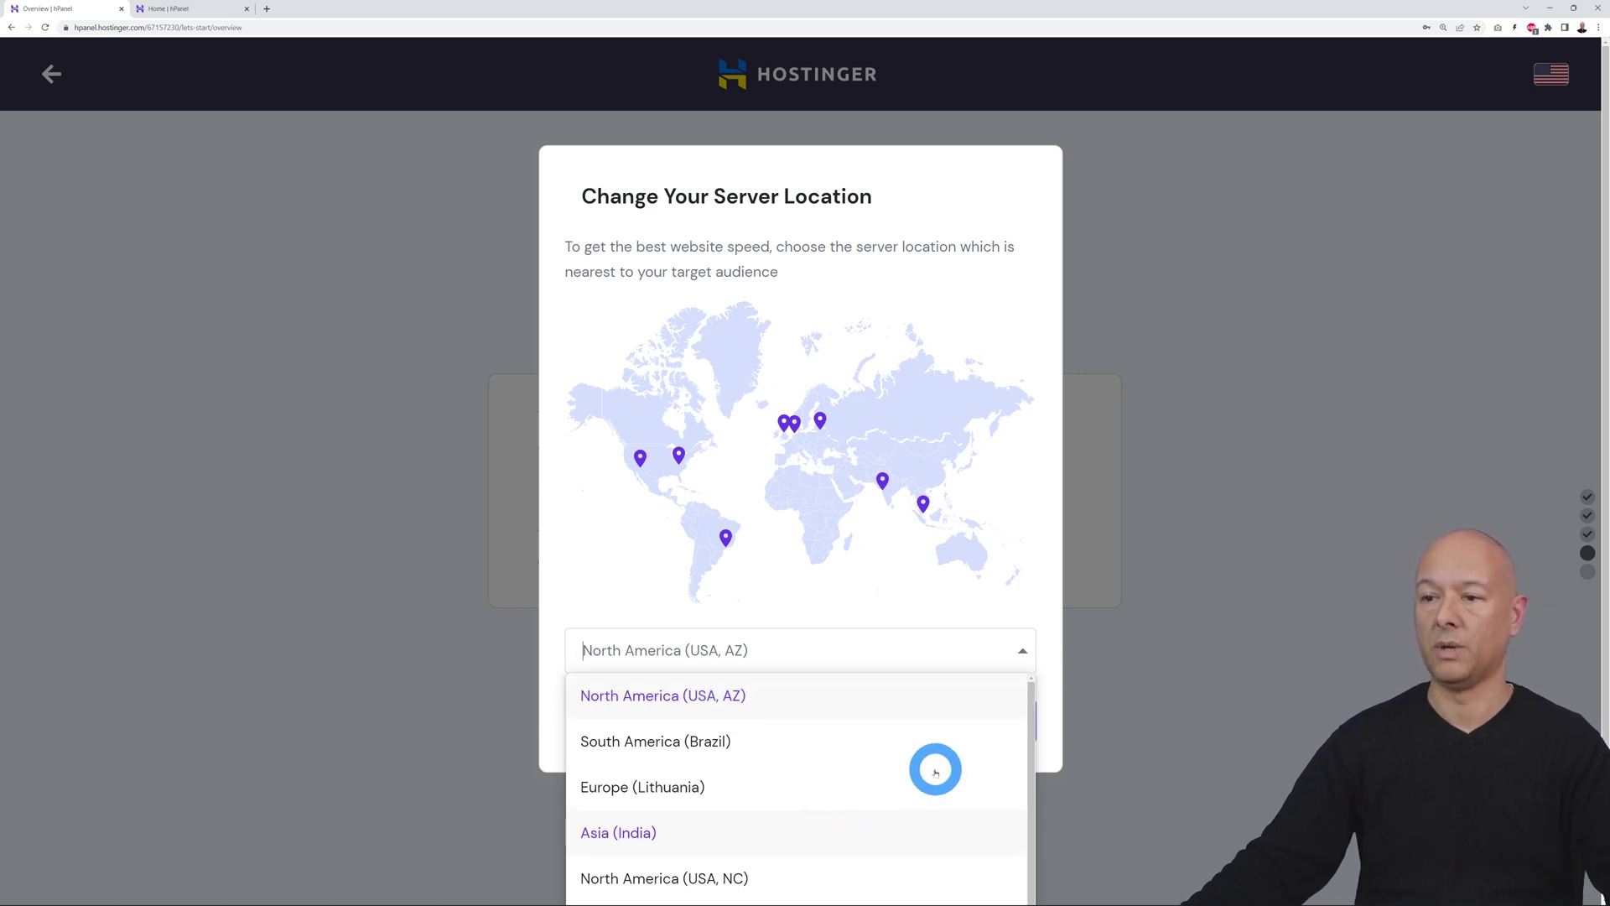
{"action": "left_click", "coordinate": [658, 786]}
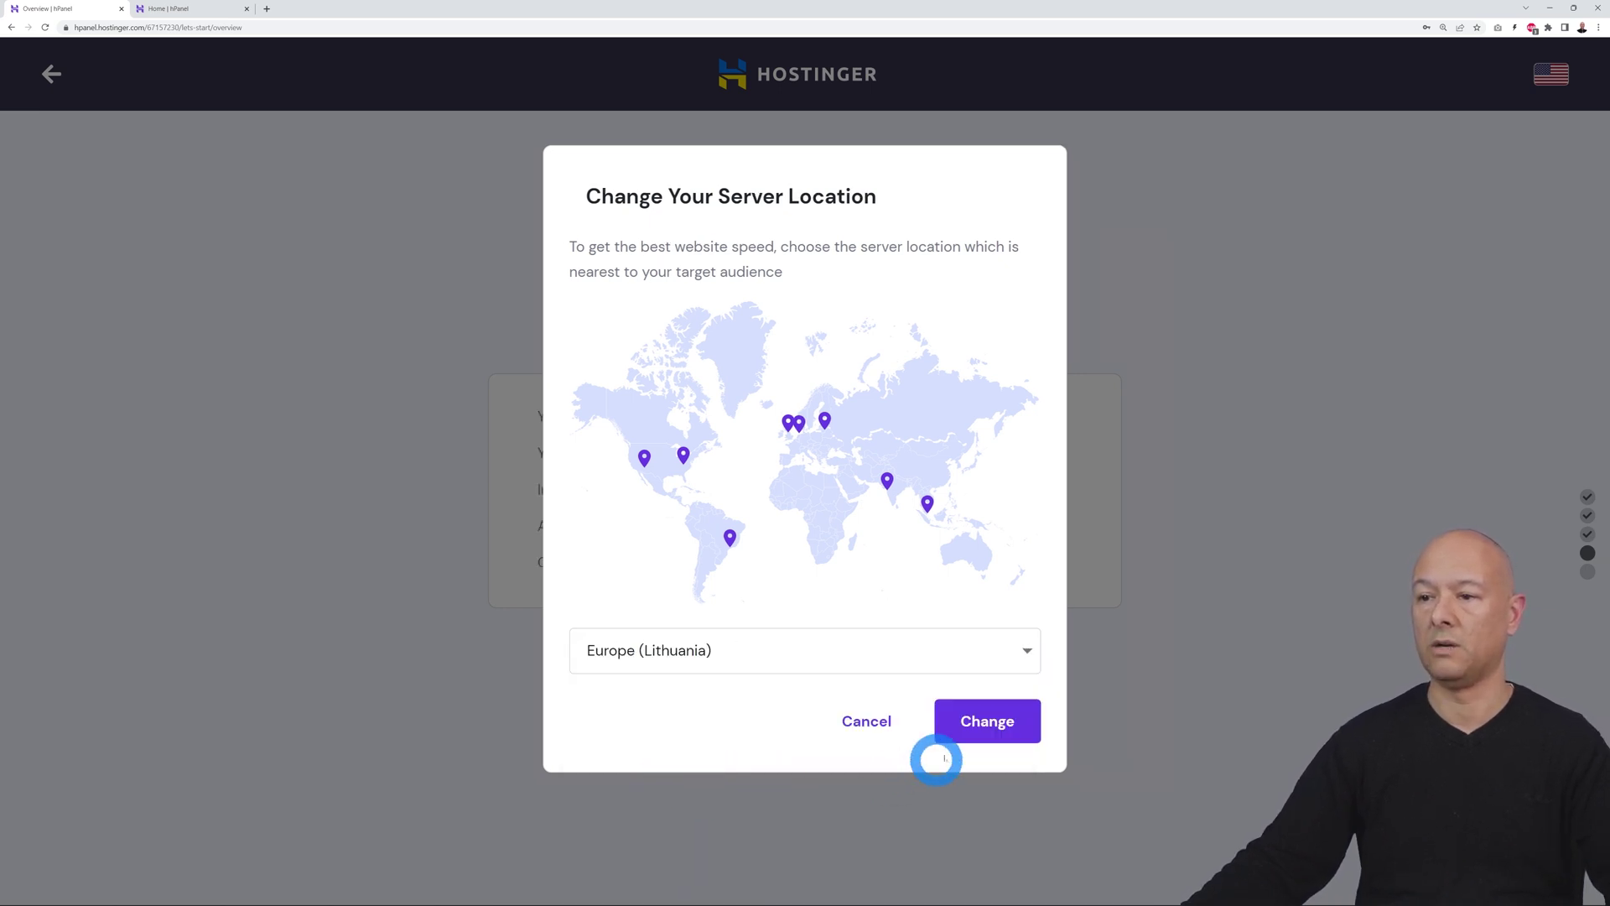
{"action": "left_click", "coordinate": [986, 730]}
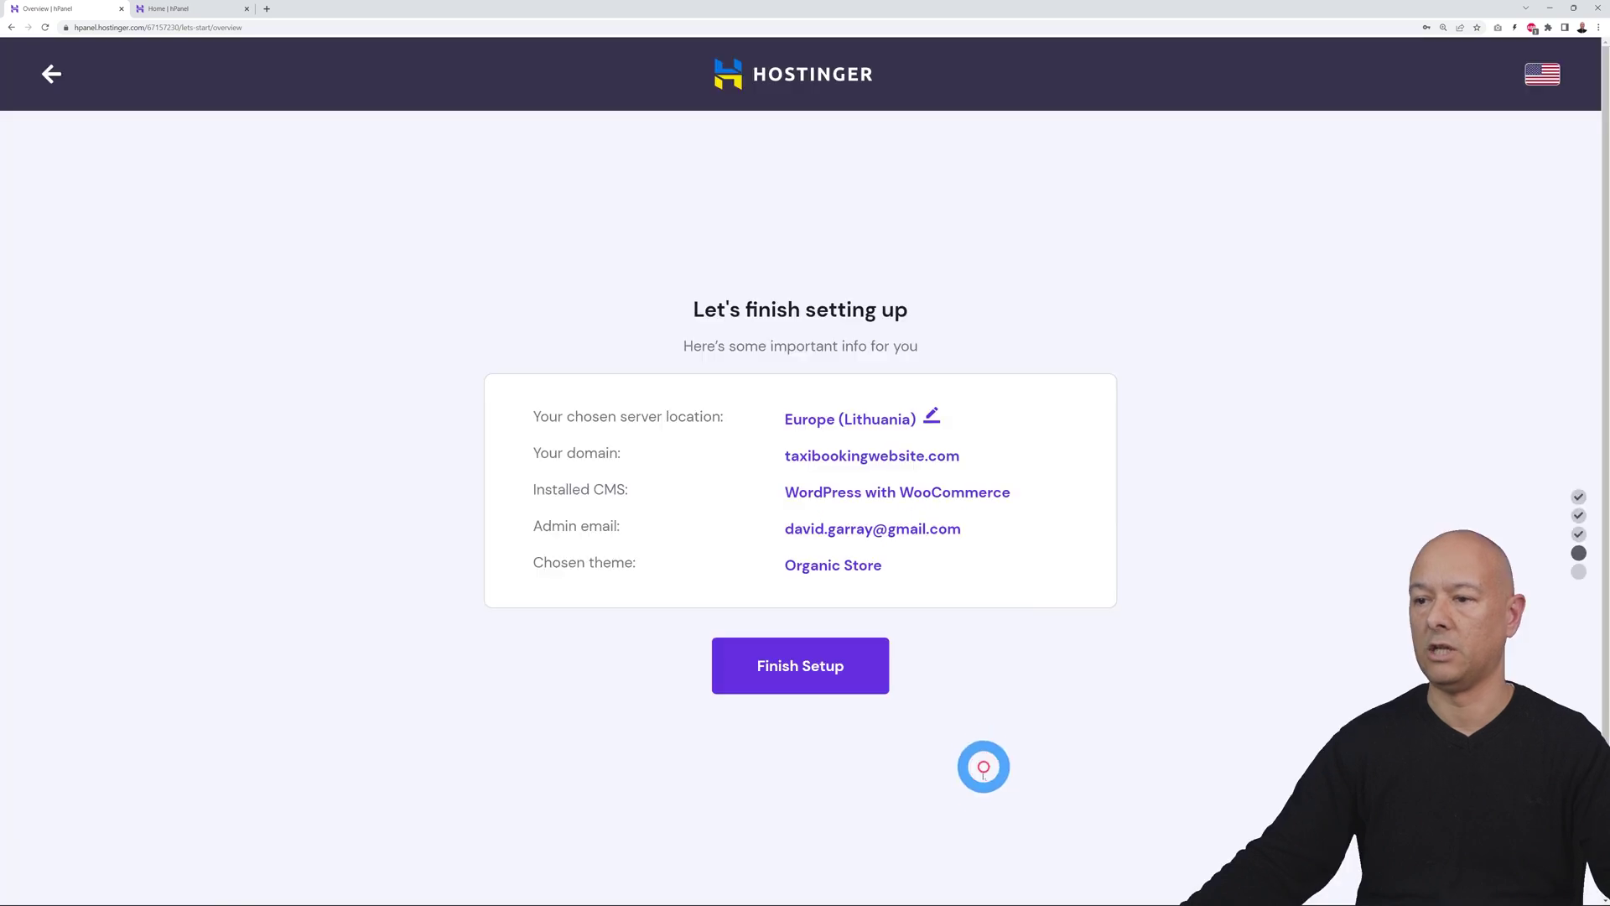
{"action": "left_click", "coordinate": [804, 667]}
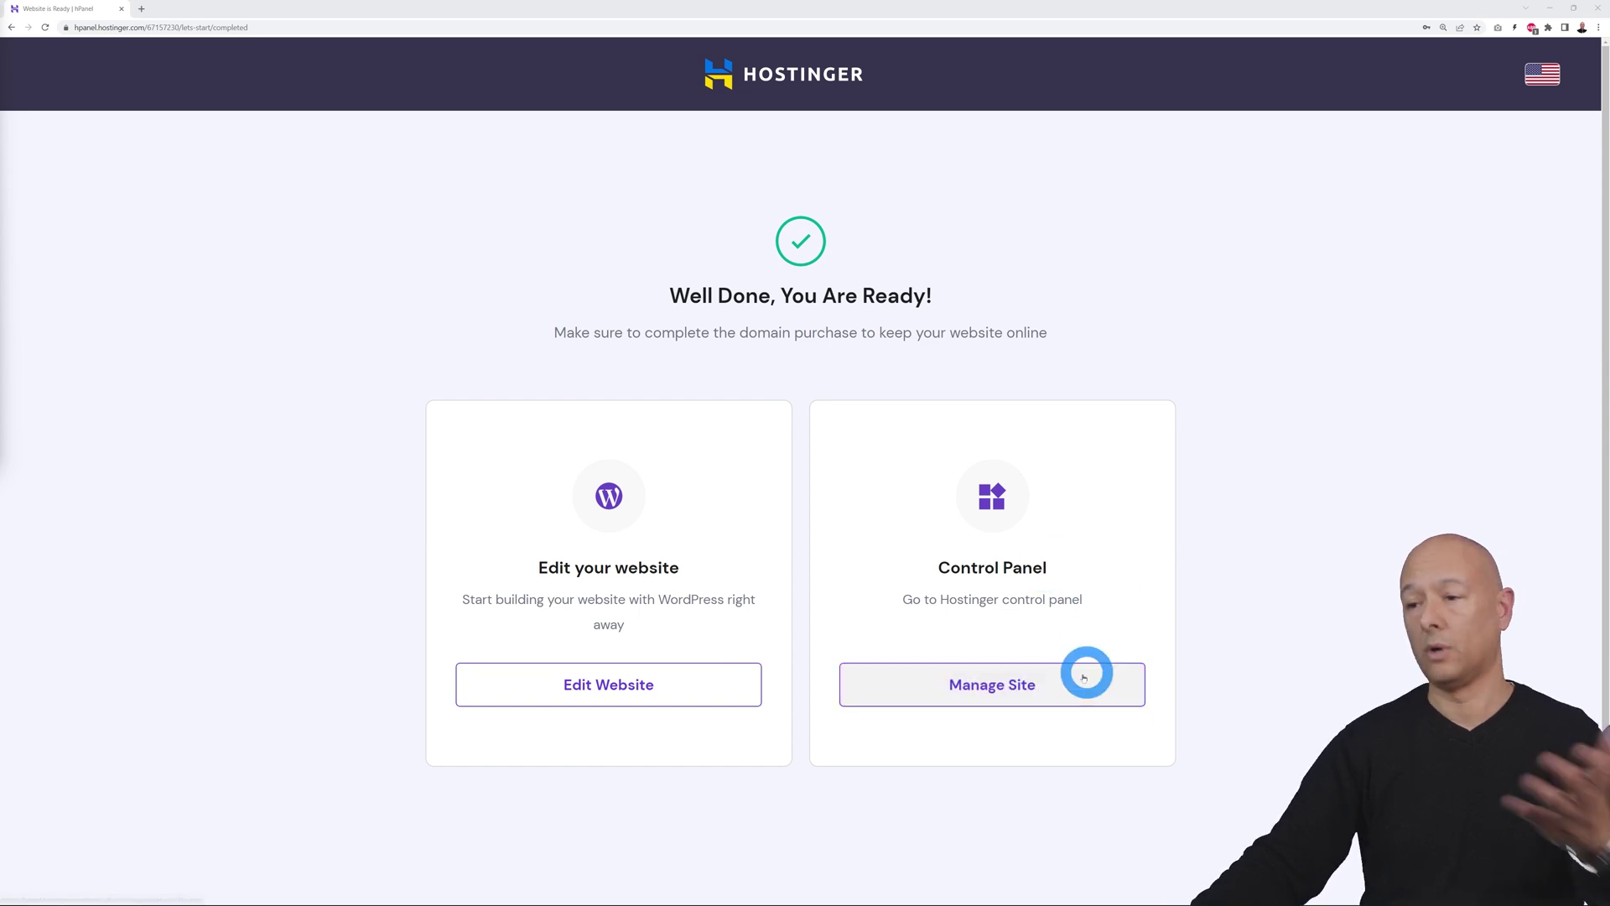
Go to Manage Site for taxibookingwebsite.com from the completion page
{"action": "left_click", "coordinate": [1035, 682]}
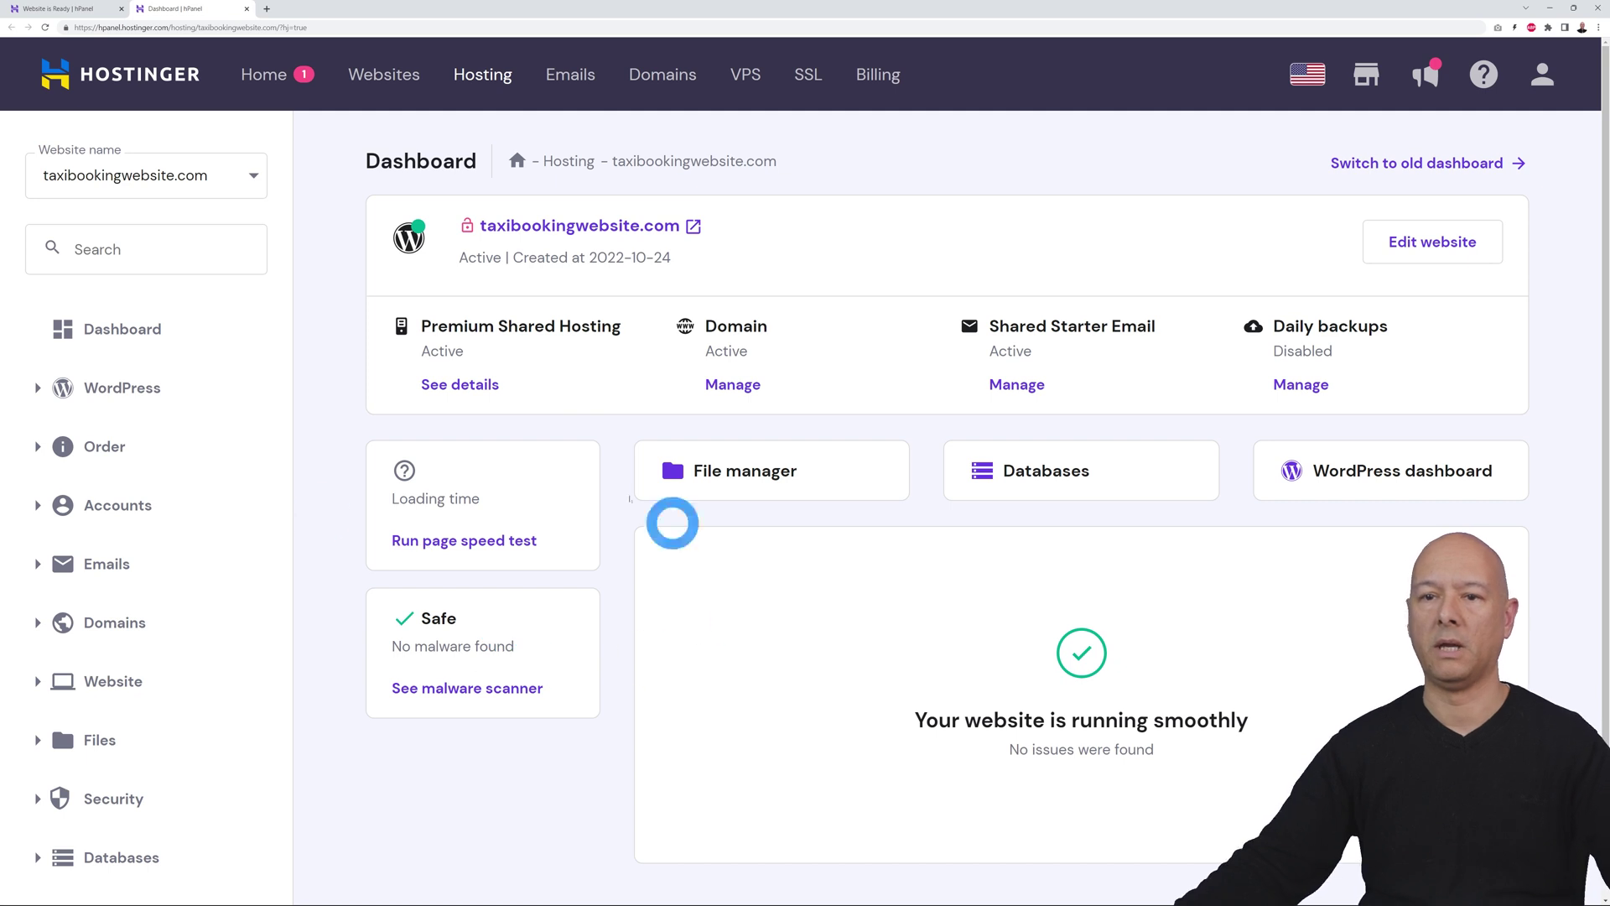
Create an 'info' email account on taxibookingwebsite.com, then show the Websites list
{"action": "left_click", "coordinate": [38, 563]}
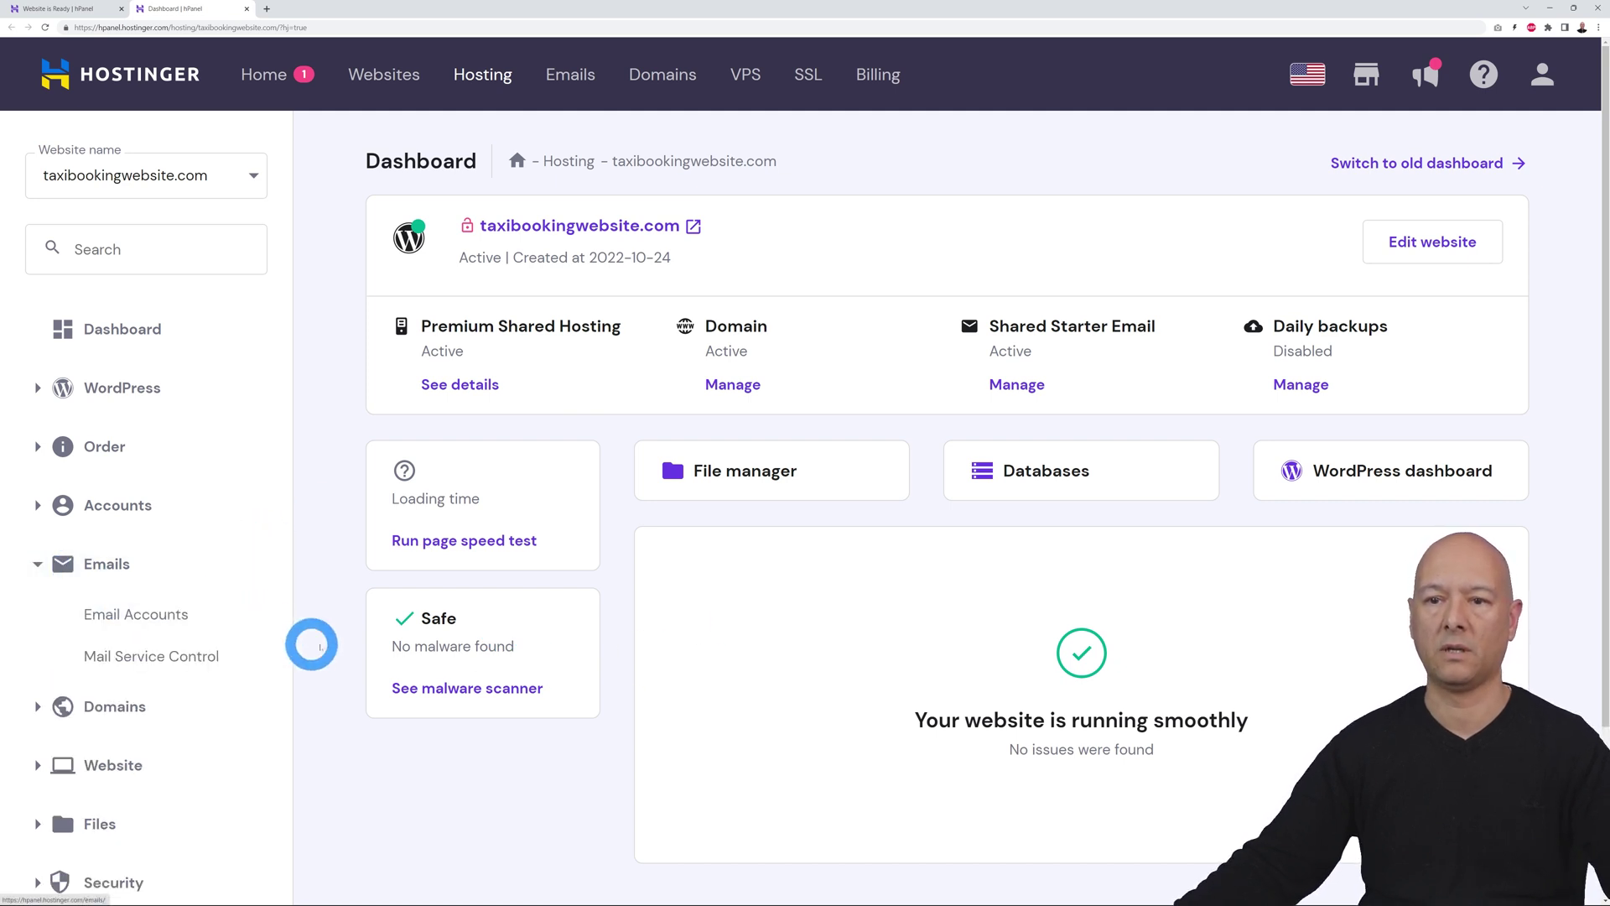
{"action": "left_click", "coordinate": [147, 618]}
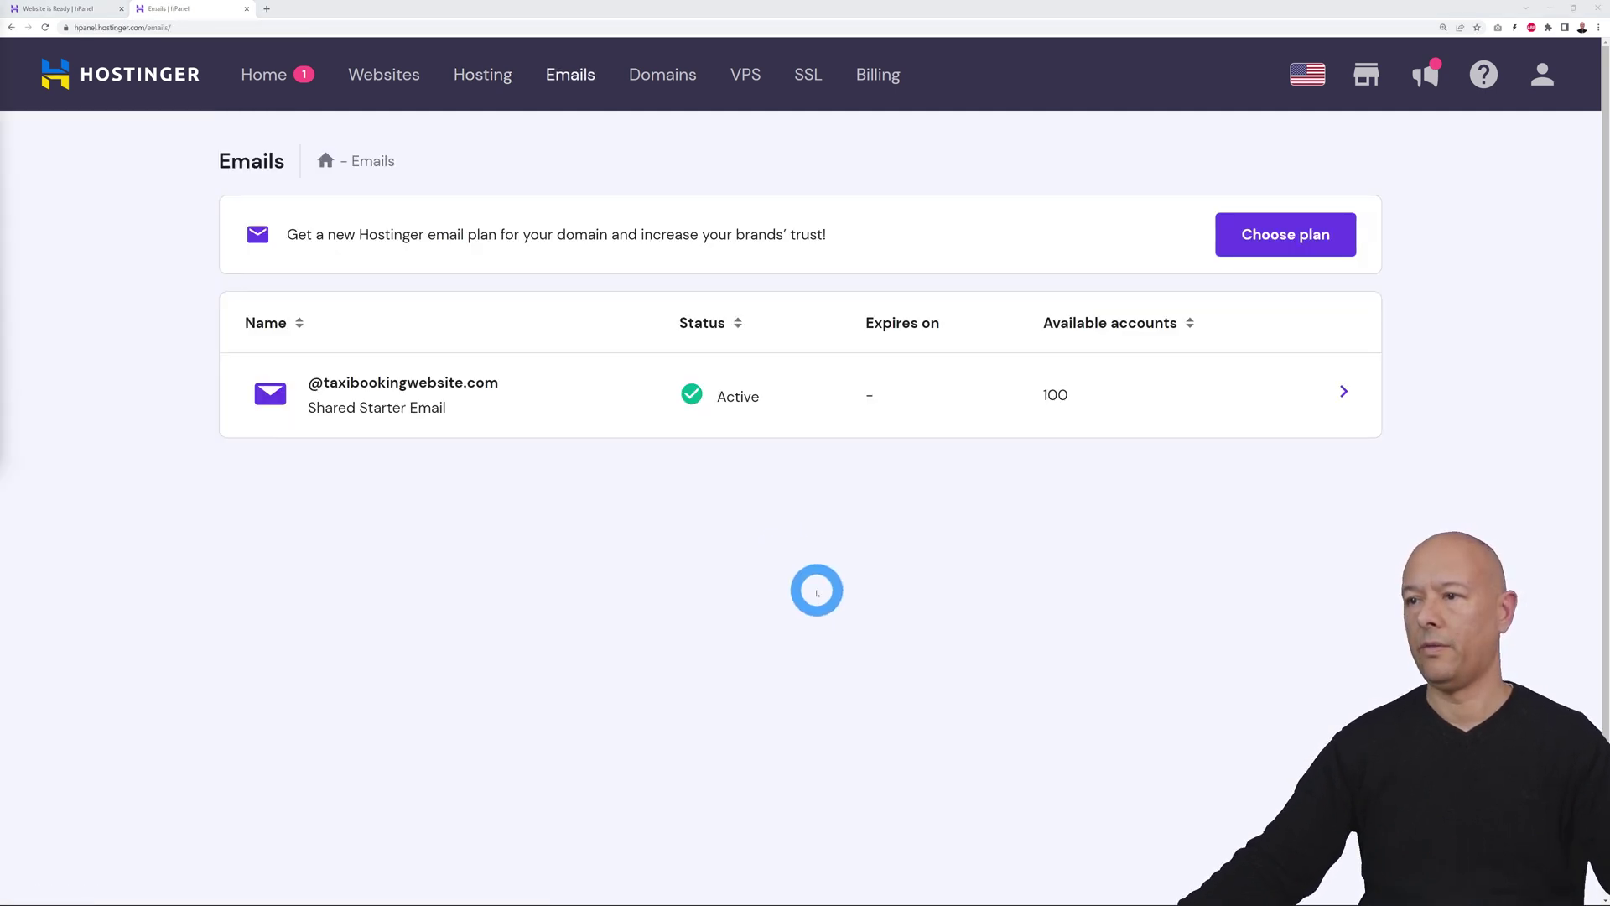
{"action": "left_click", "coordinate": [426, 382]}
{"action": "left_click", "coordinate": [401, 453]}
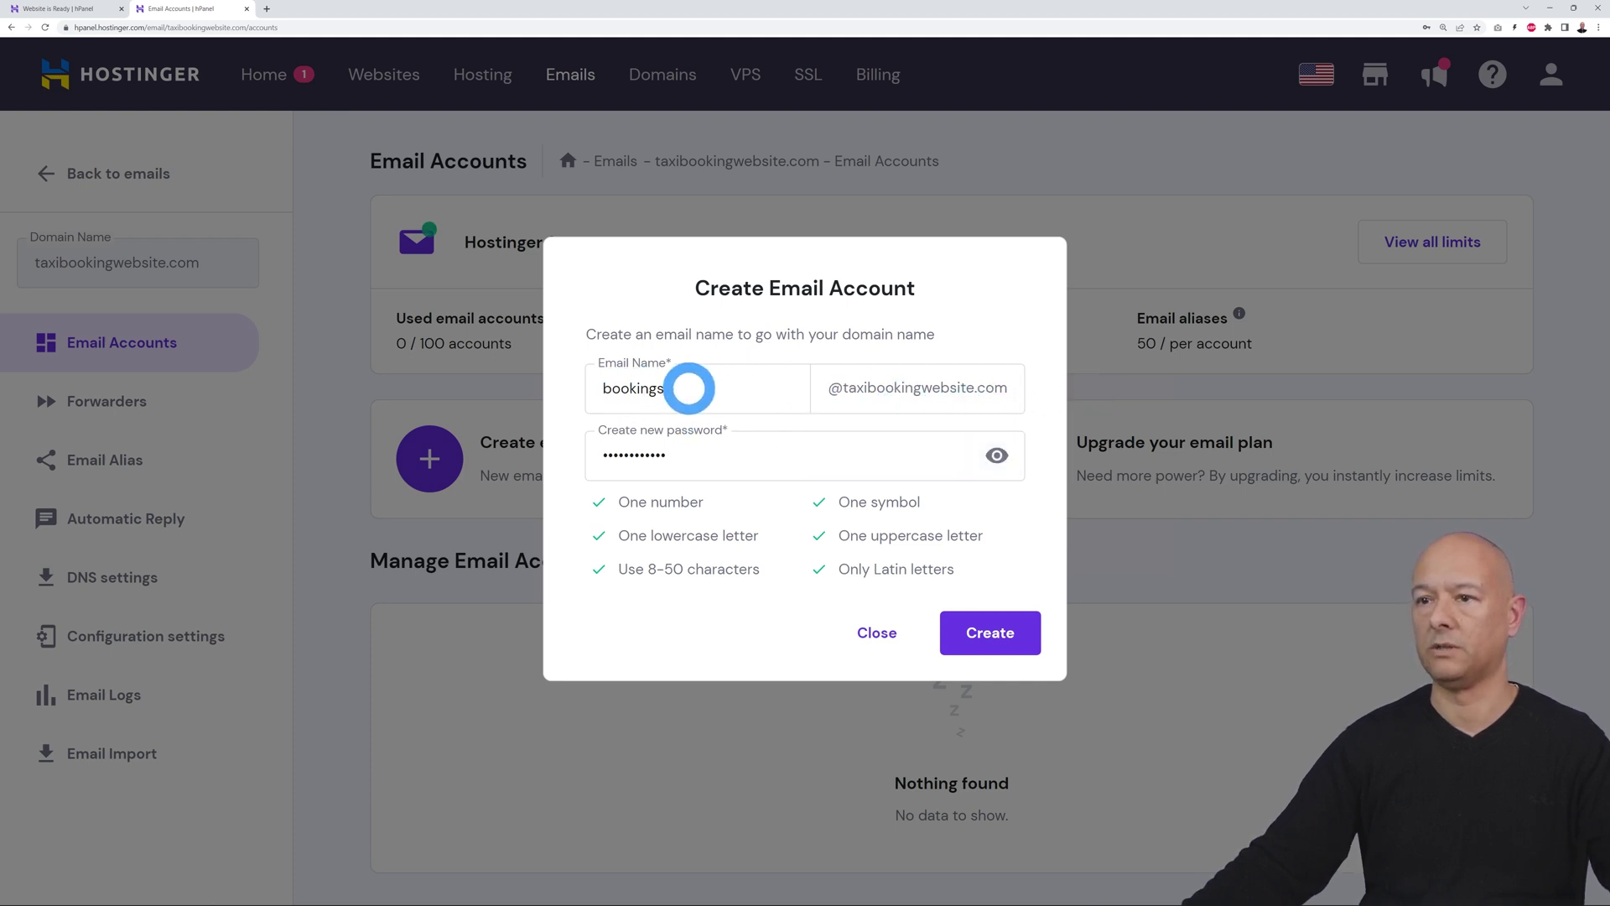
{"action": "left_click_drag", "start_coordinate": [681, 387], "coordinate": [598, 388]}
{"action": "left_click", "coordinate": [623, 287]}
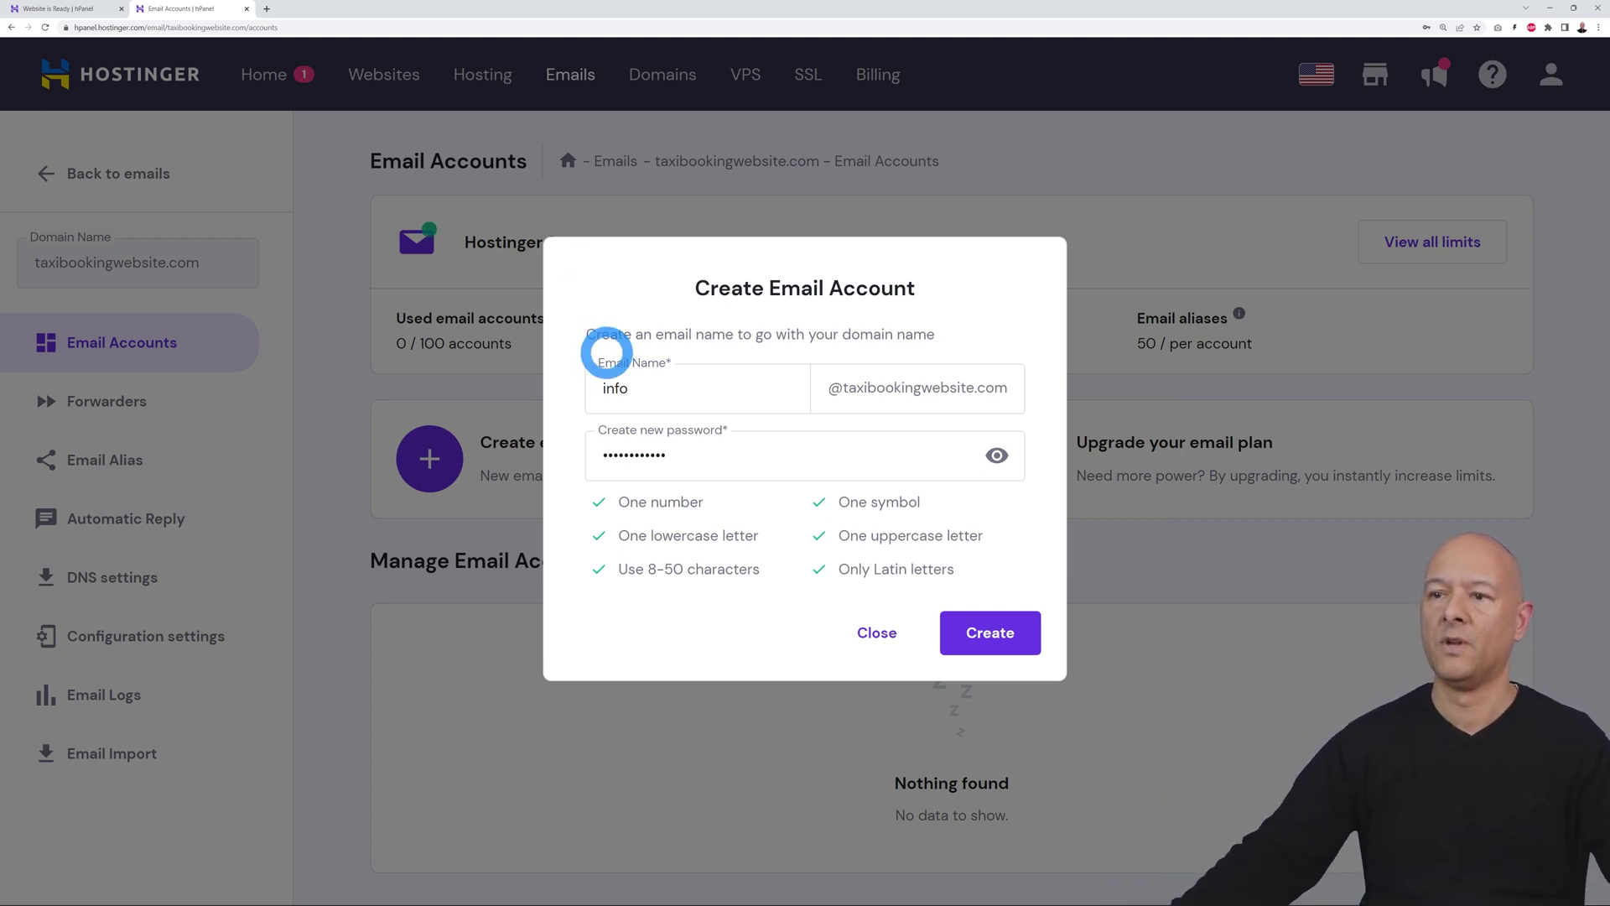
{"action": "left_click", "coordinate": [990, 646]}
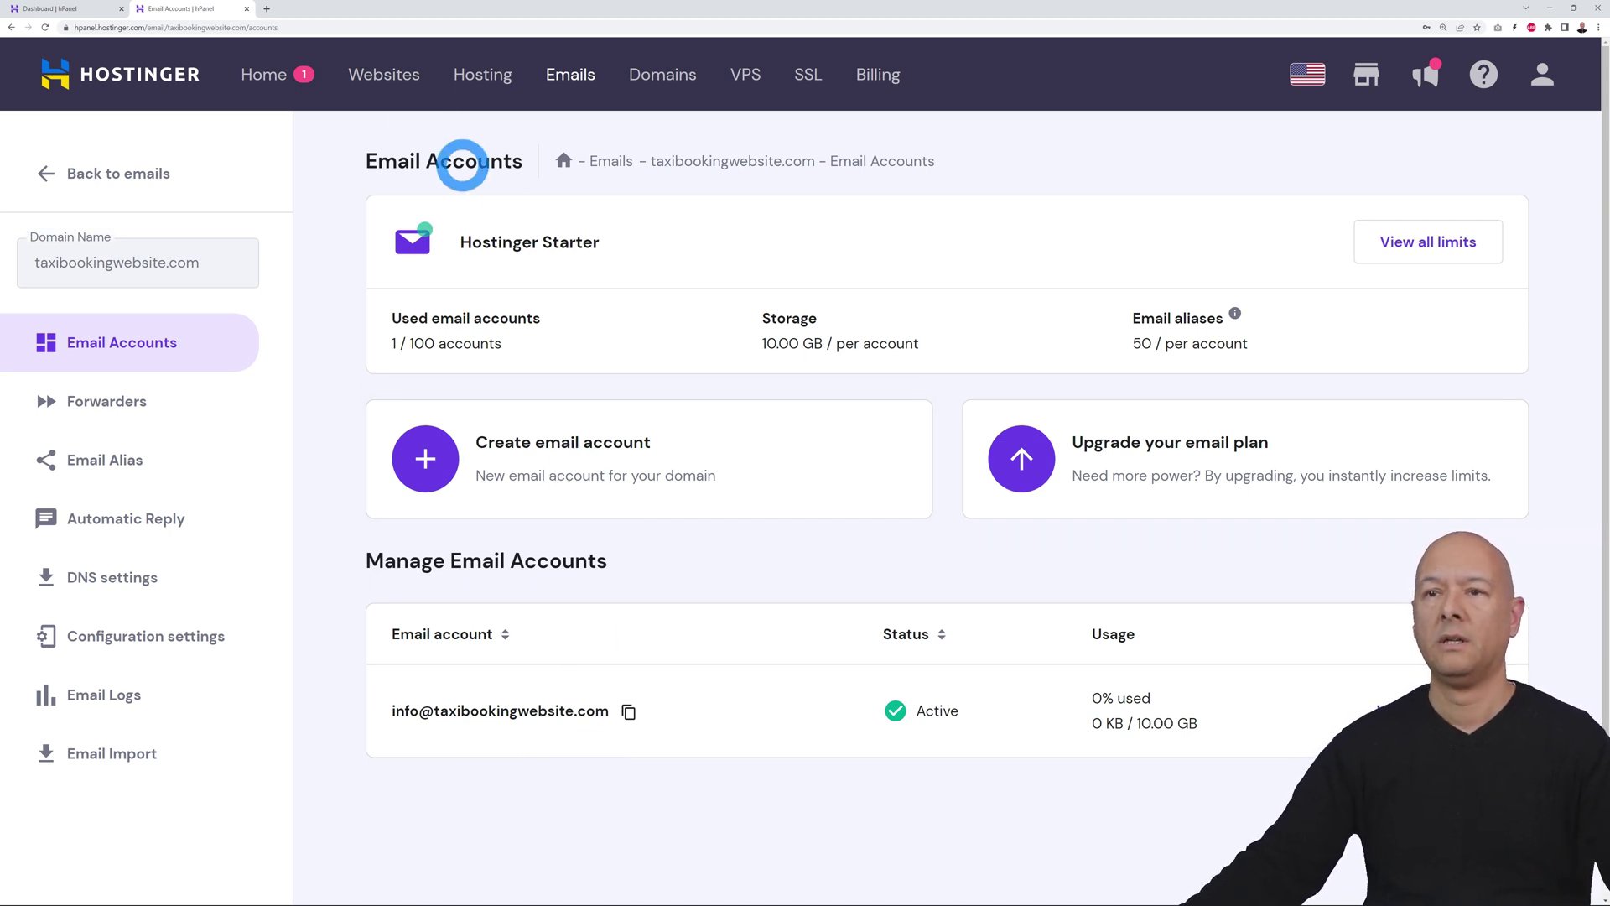
{"action": "left_click", "coordinate": [395, 83]}
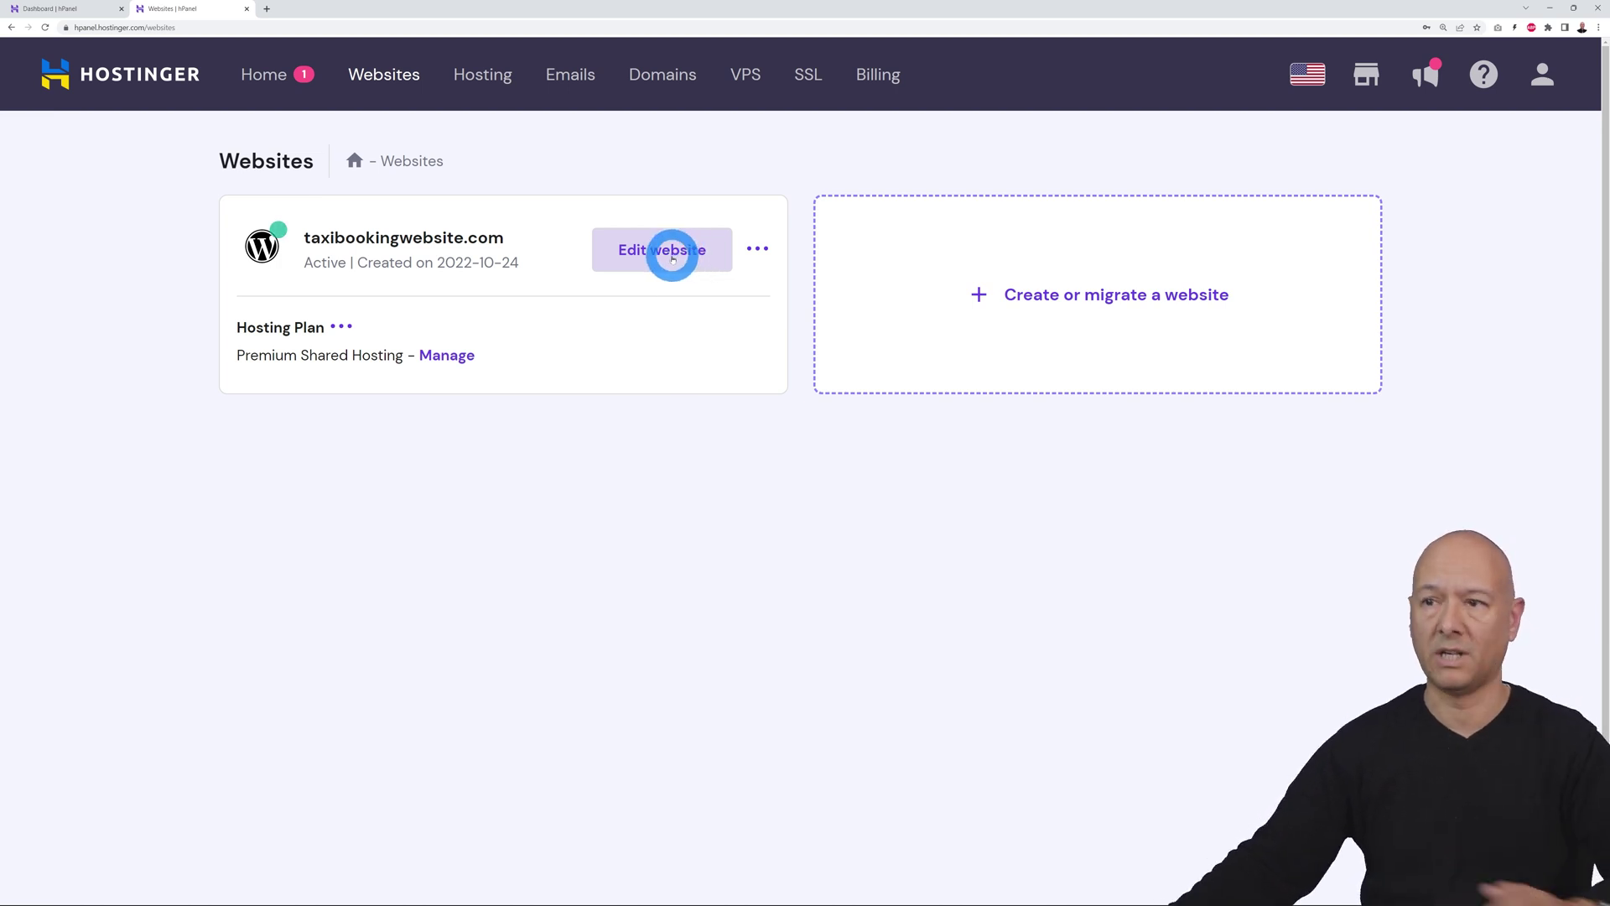
Go to the WordPress admin of taxibookingwebsite.com from its website card
{"action": "left_click", "coordinate": [672, 259]}
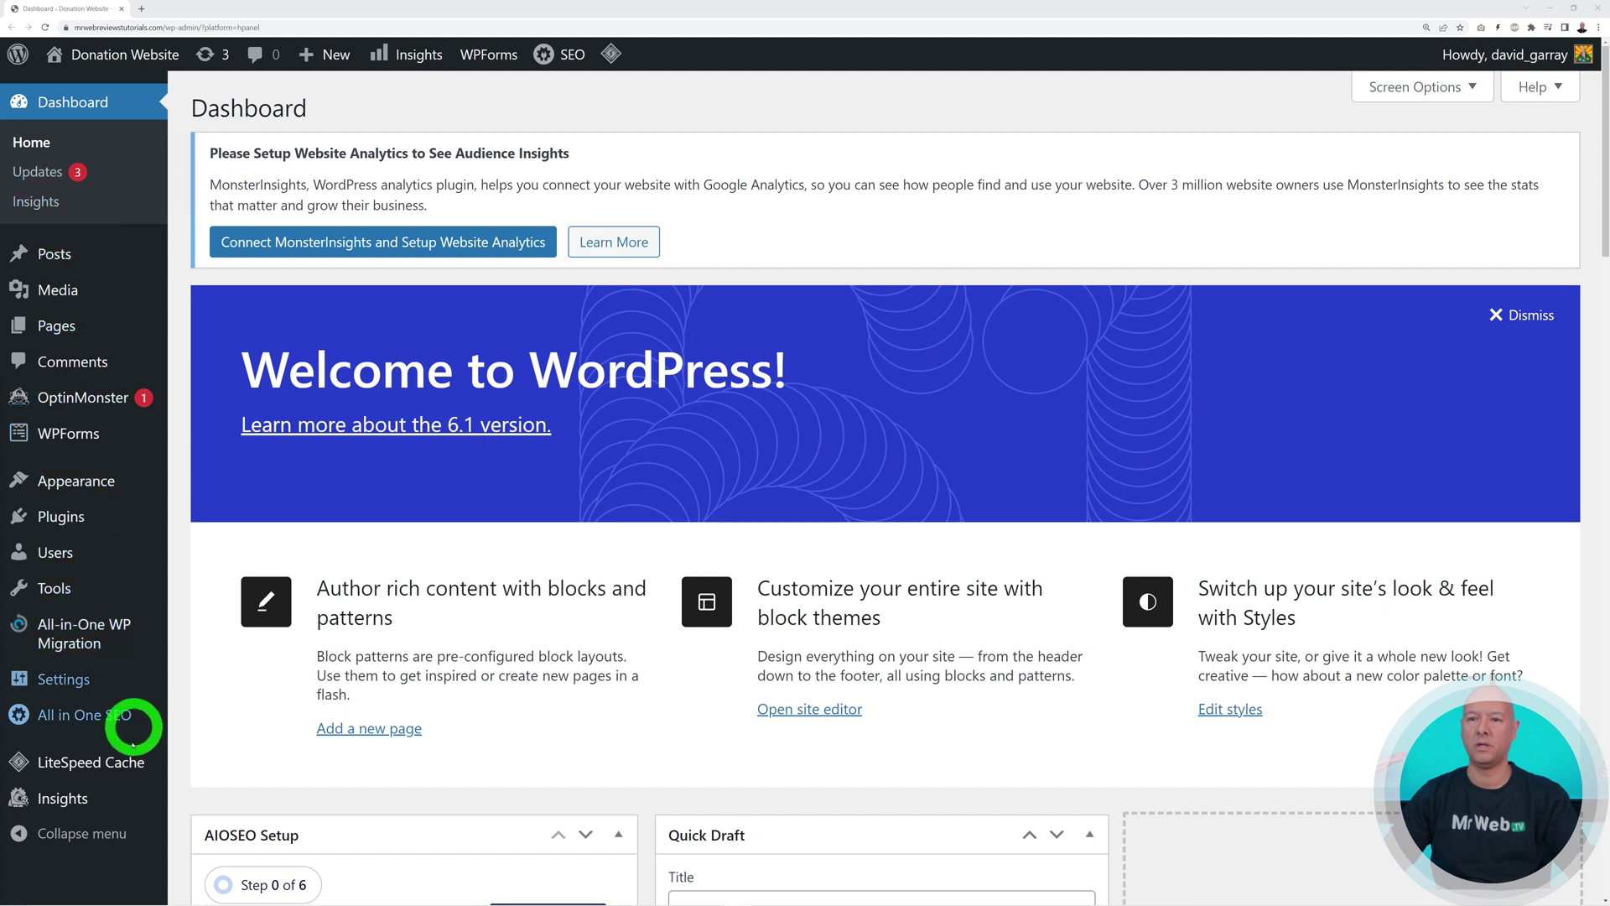
{"action": "mouse_move", "coordinate": [124, 613]}
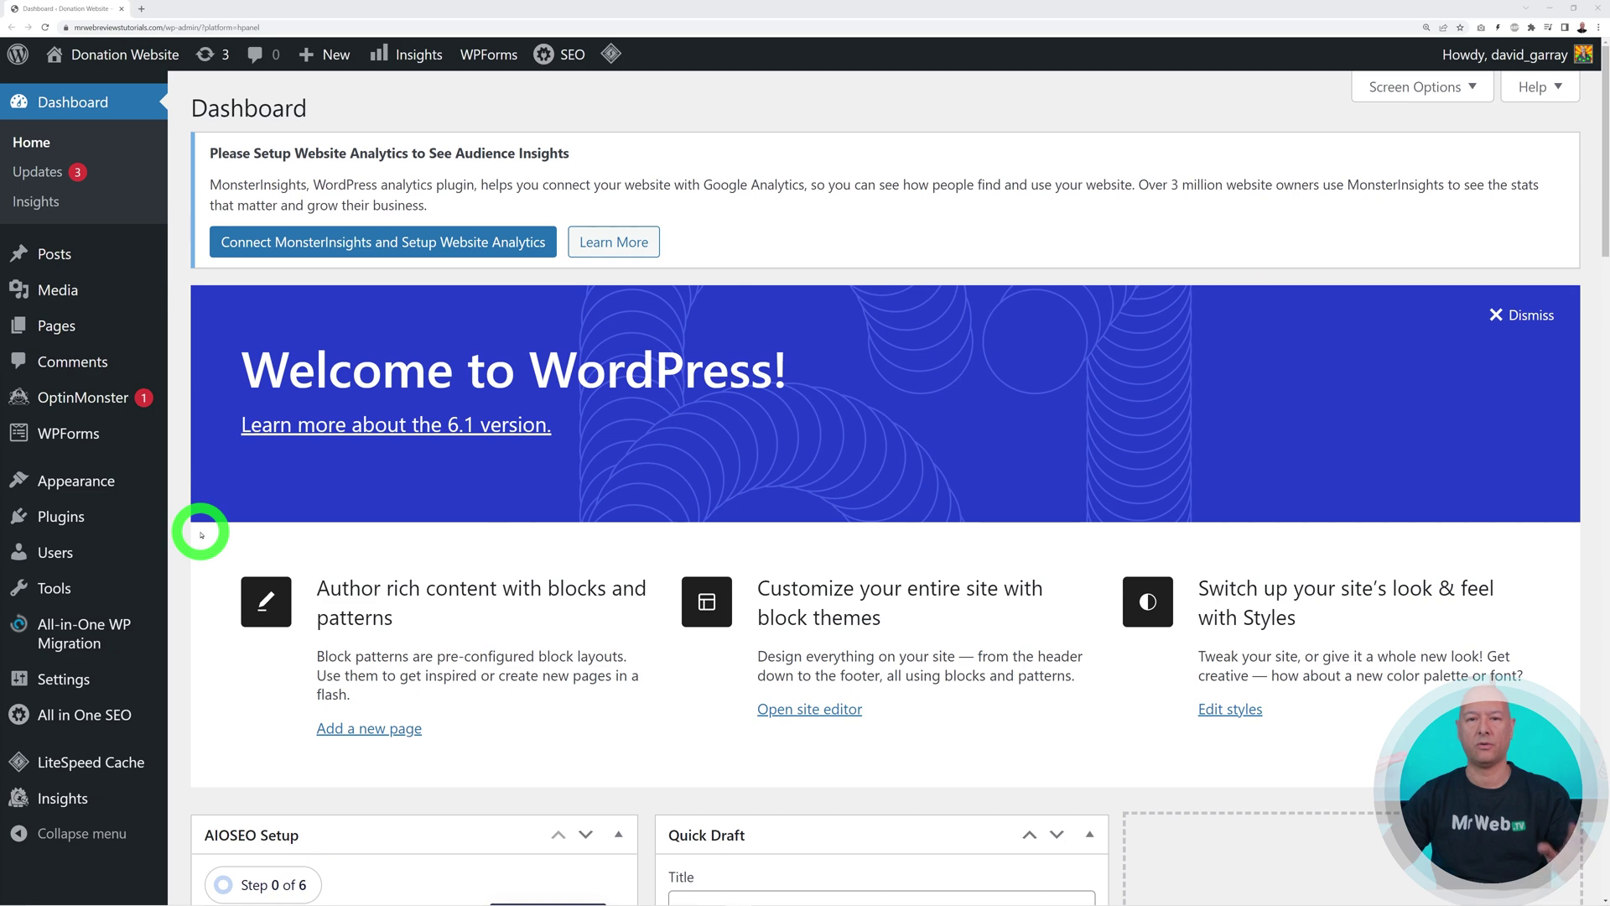
Bulk-deactivate the selected preinstalled plugins on the Plugins page
{"action": "left_click", "coordinate": [80, 522]}
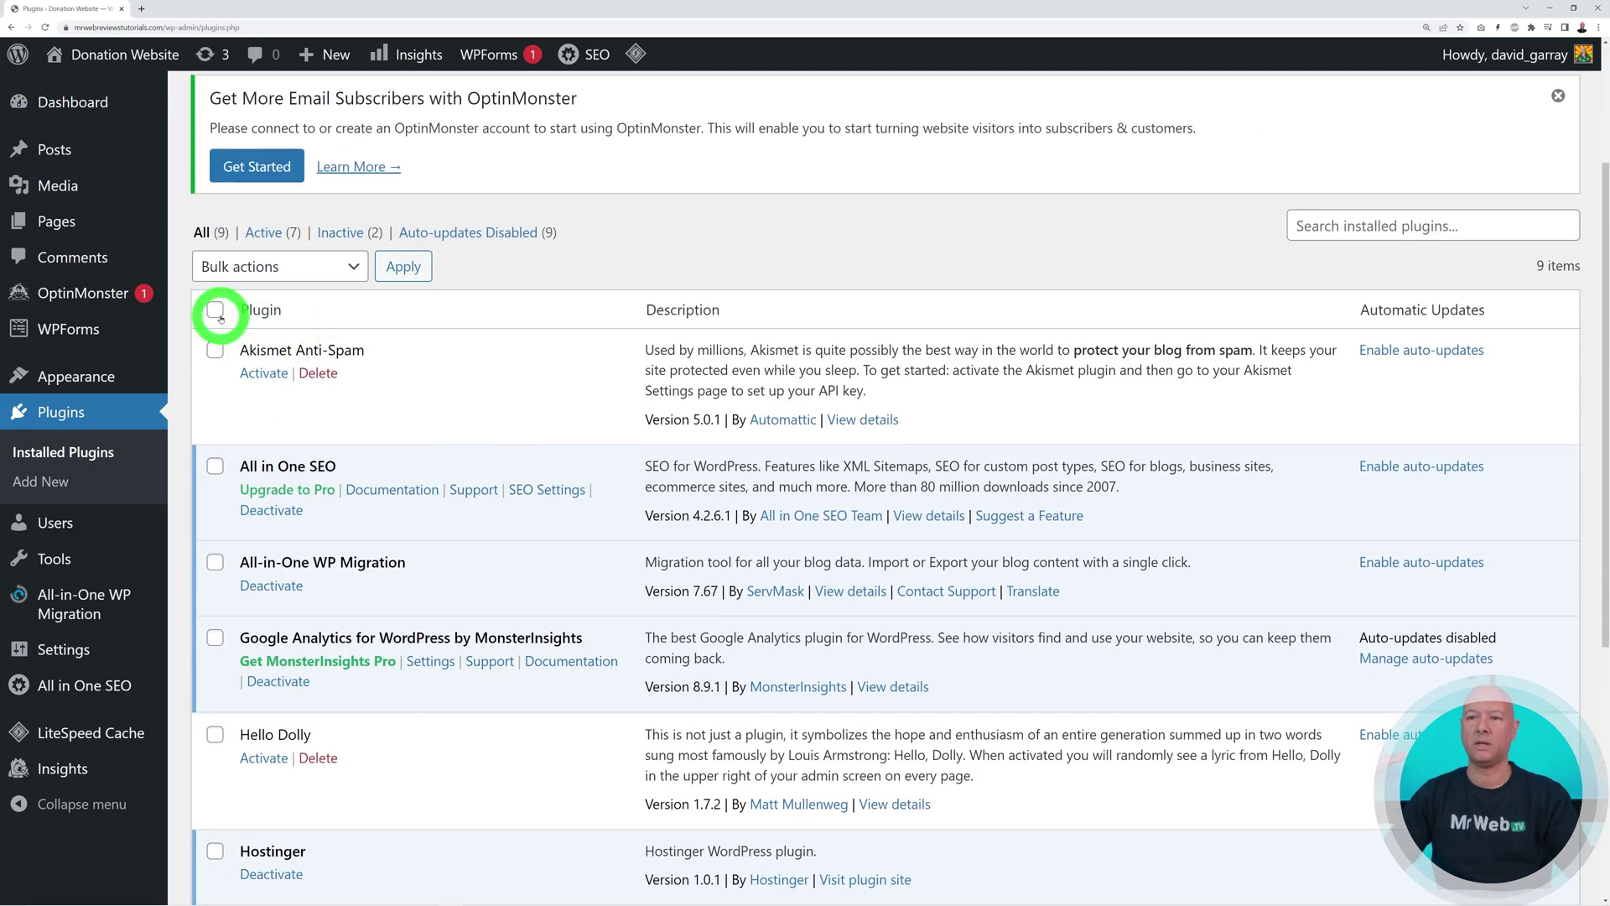
{"action": "left_click", "coordinate": [352, 267]}
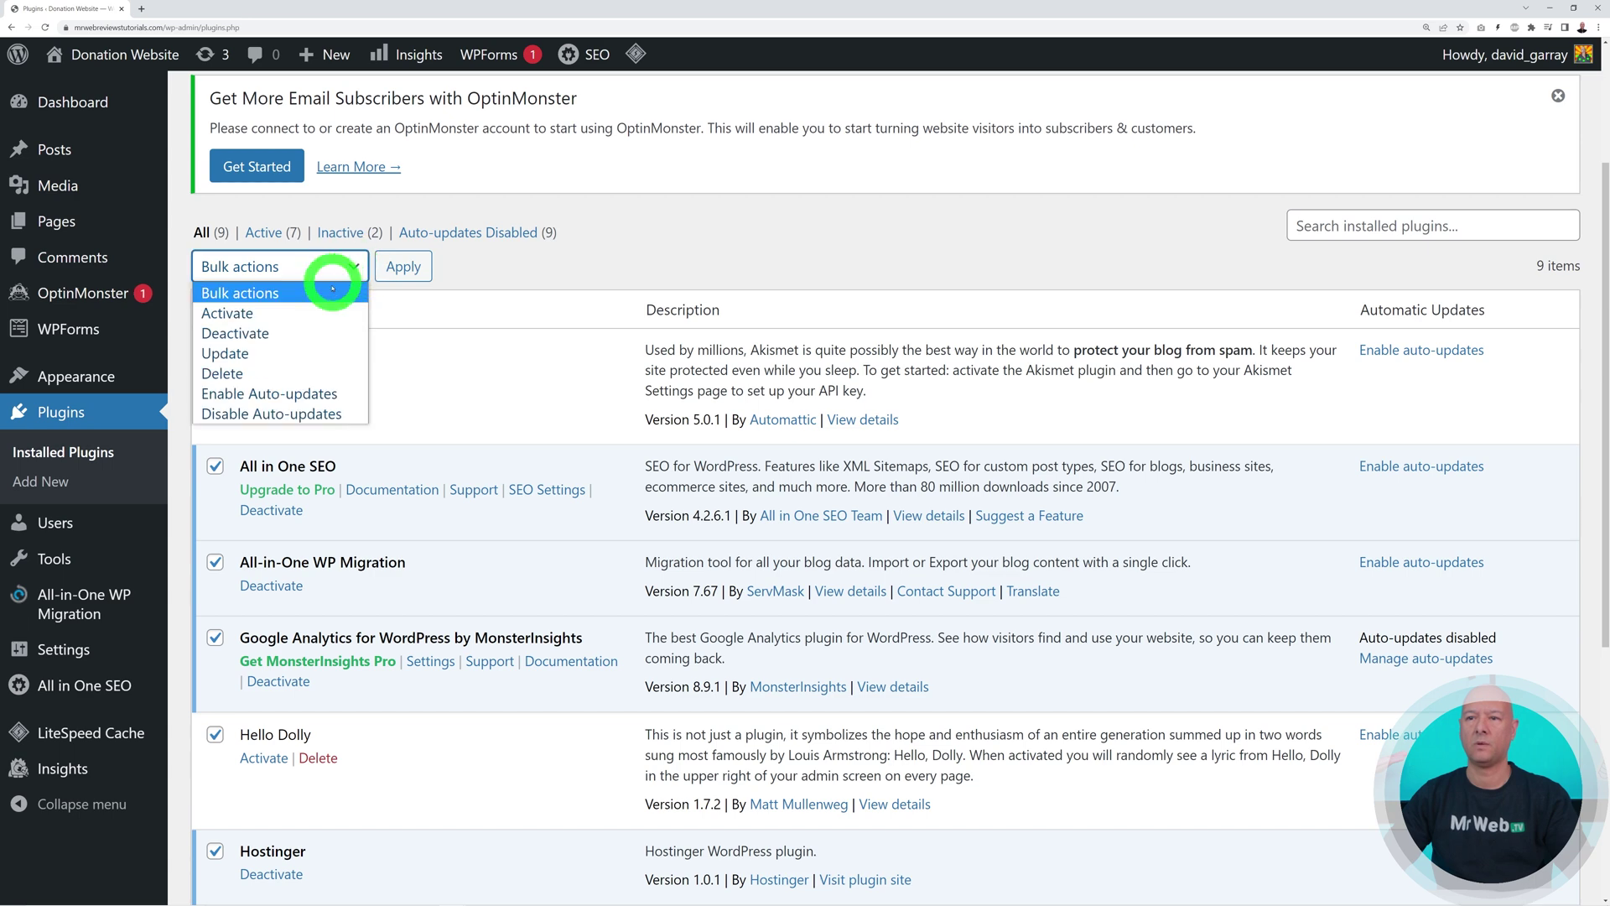
{"action": "left_click", "coordinate": [316, 332]}
{"action": "left_click", "coordinate": [404, 266]}
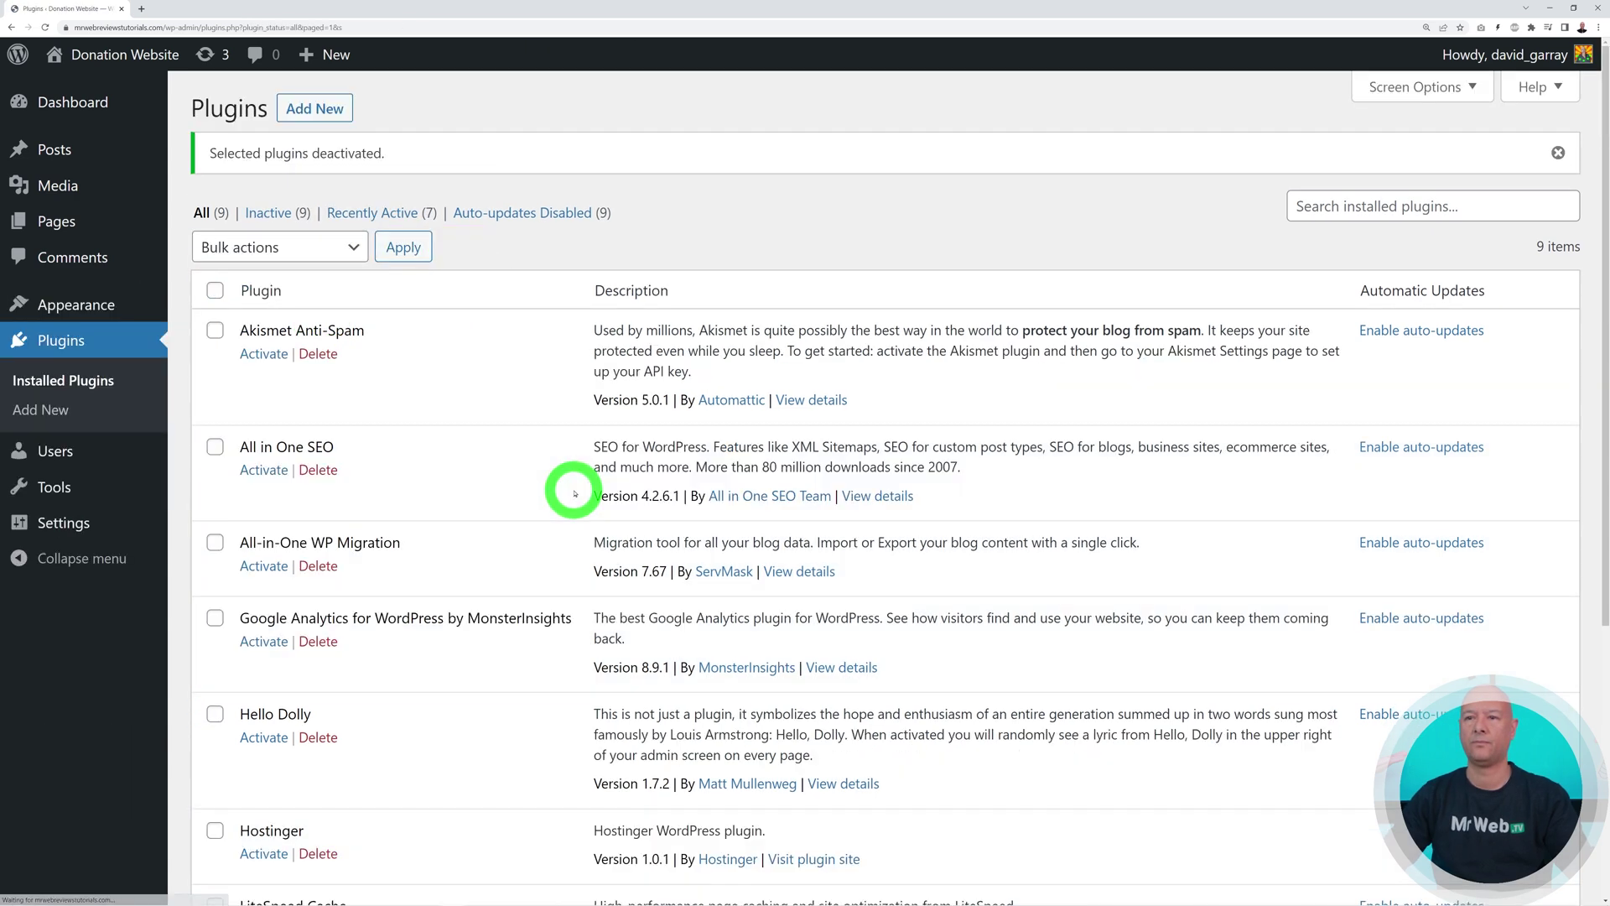
Delete all nine plugins, including Akismet, Hello Dolly and WPForms Lite, then return to Dashboard
{"action": "left_click", "coordinate": [214, 291]}
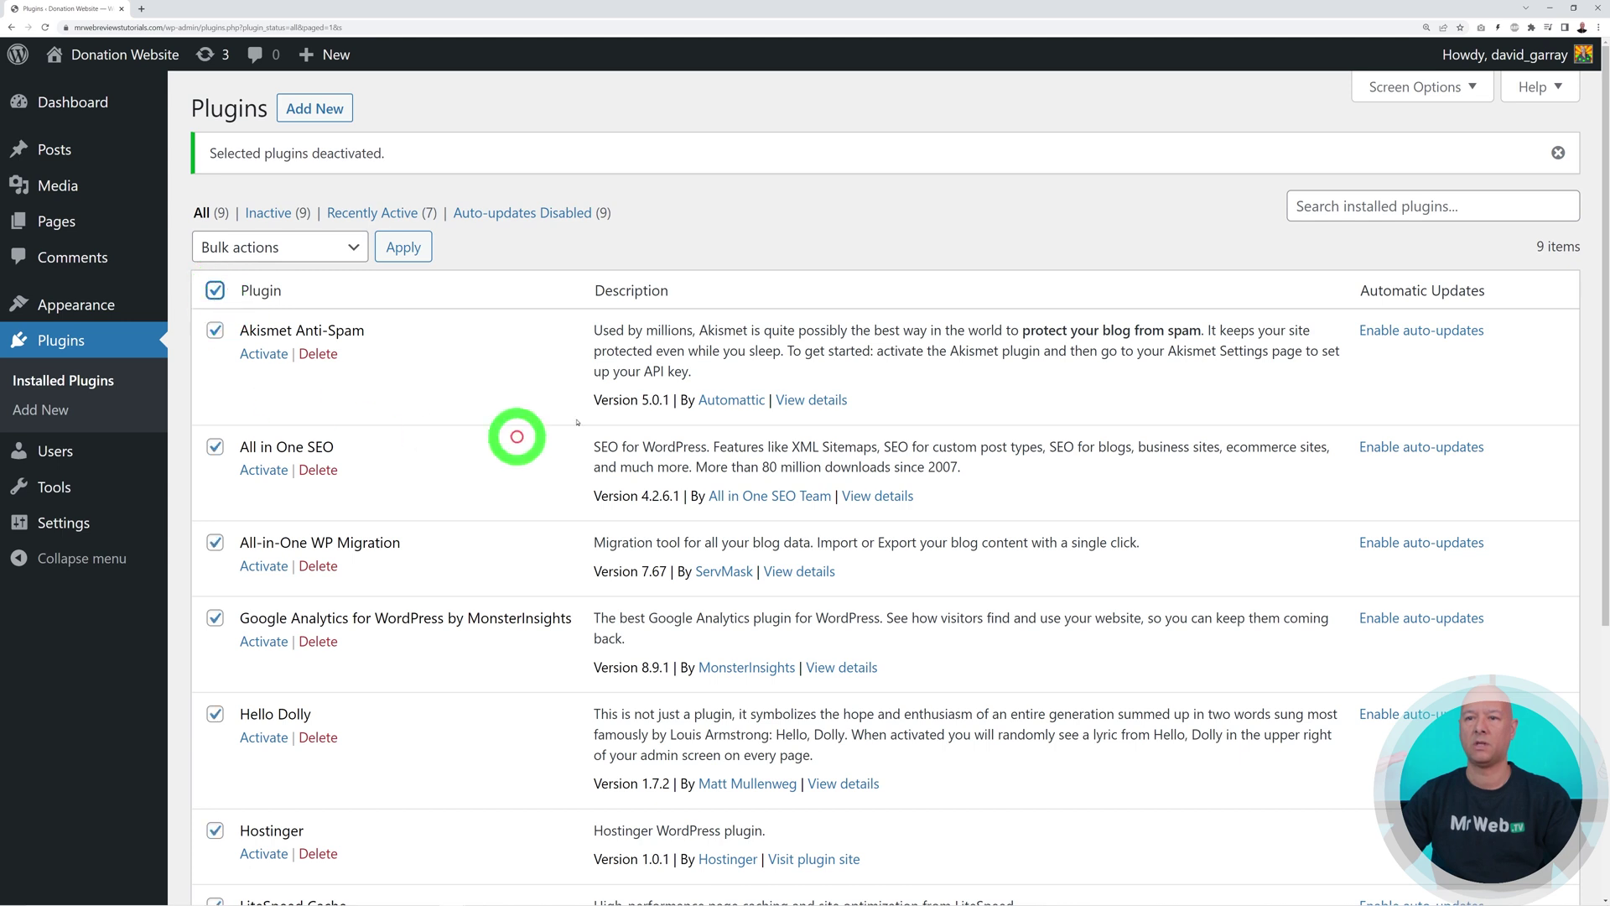
{"action": "left_click", "coordinate": [352, 247]}
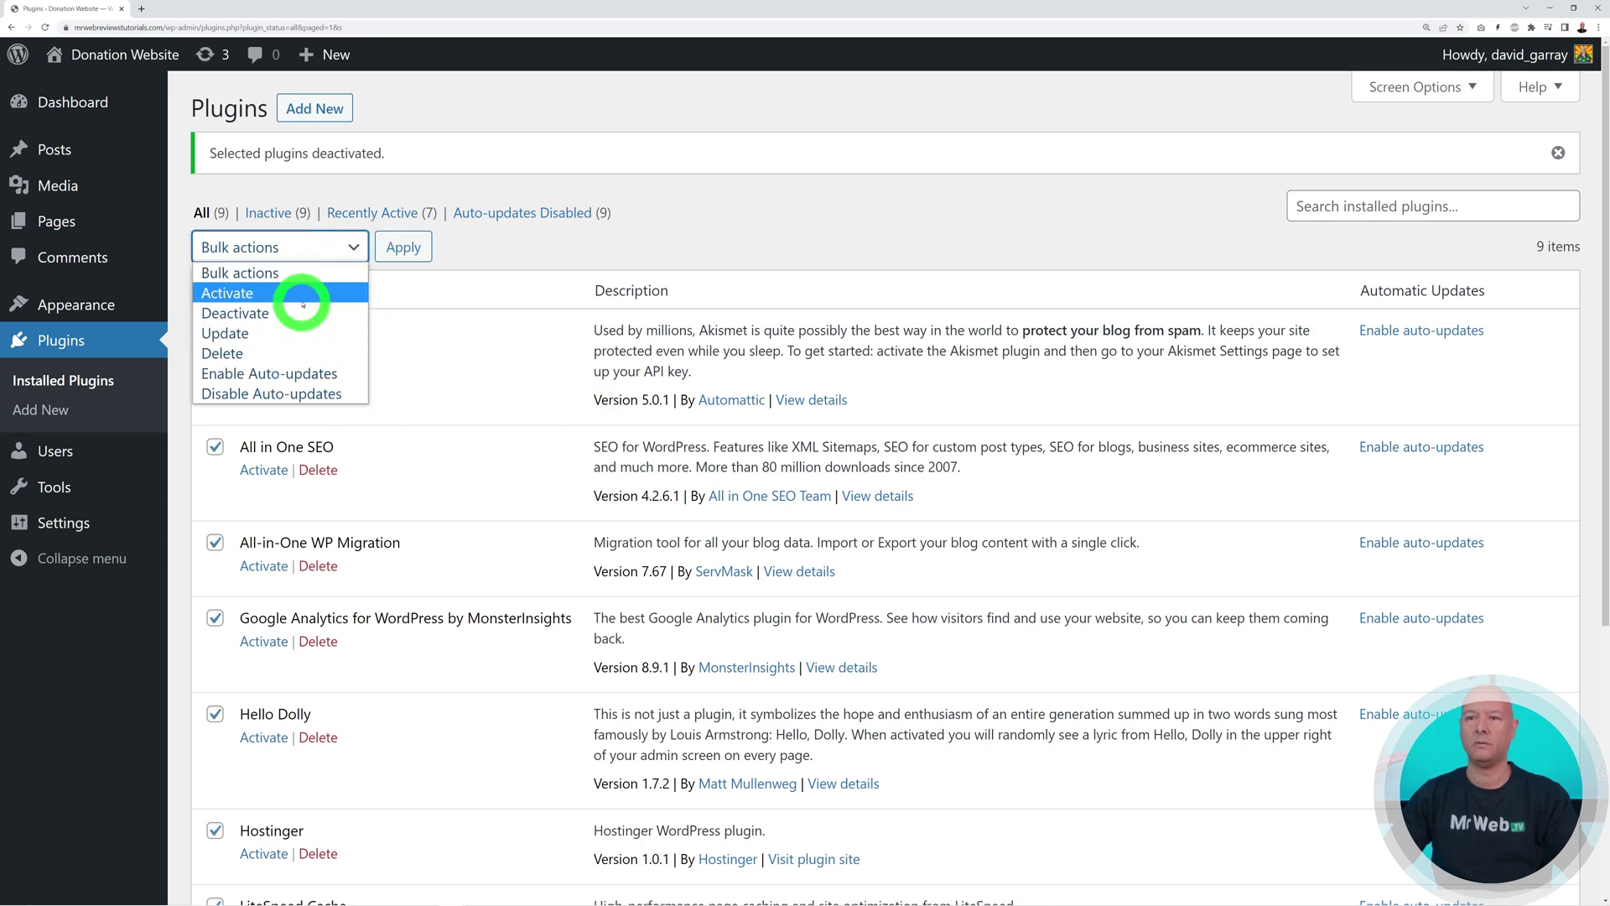
{"action": "left_click", "coordinate": [293, 353]}
{"action": "left_click", "coordinate": [404, 247]}
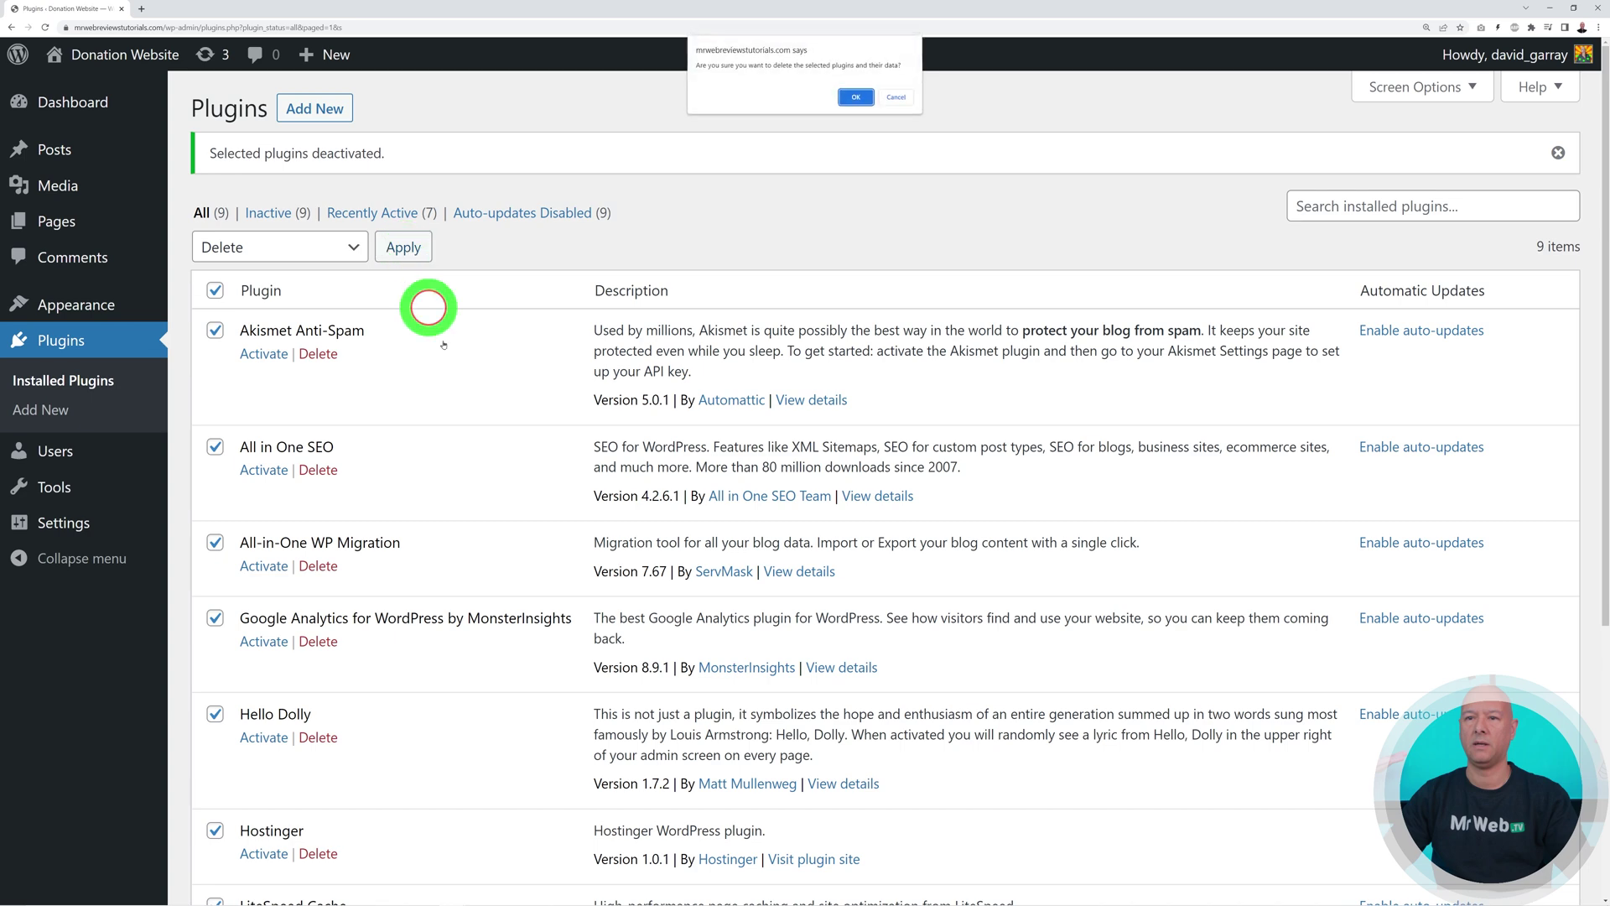
{"action": "left_click", "coordinate": [856, 97]}
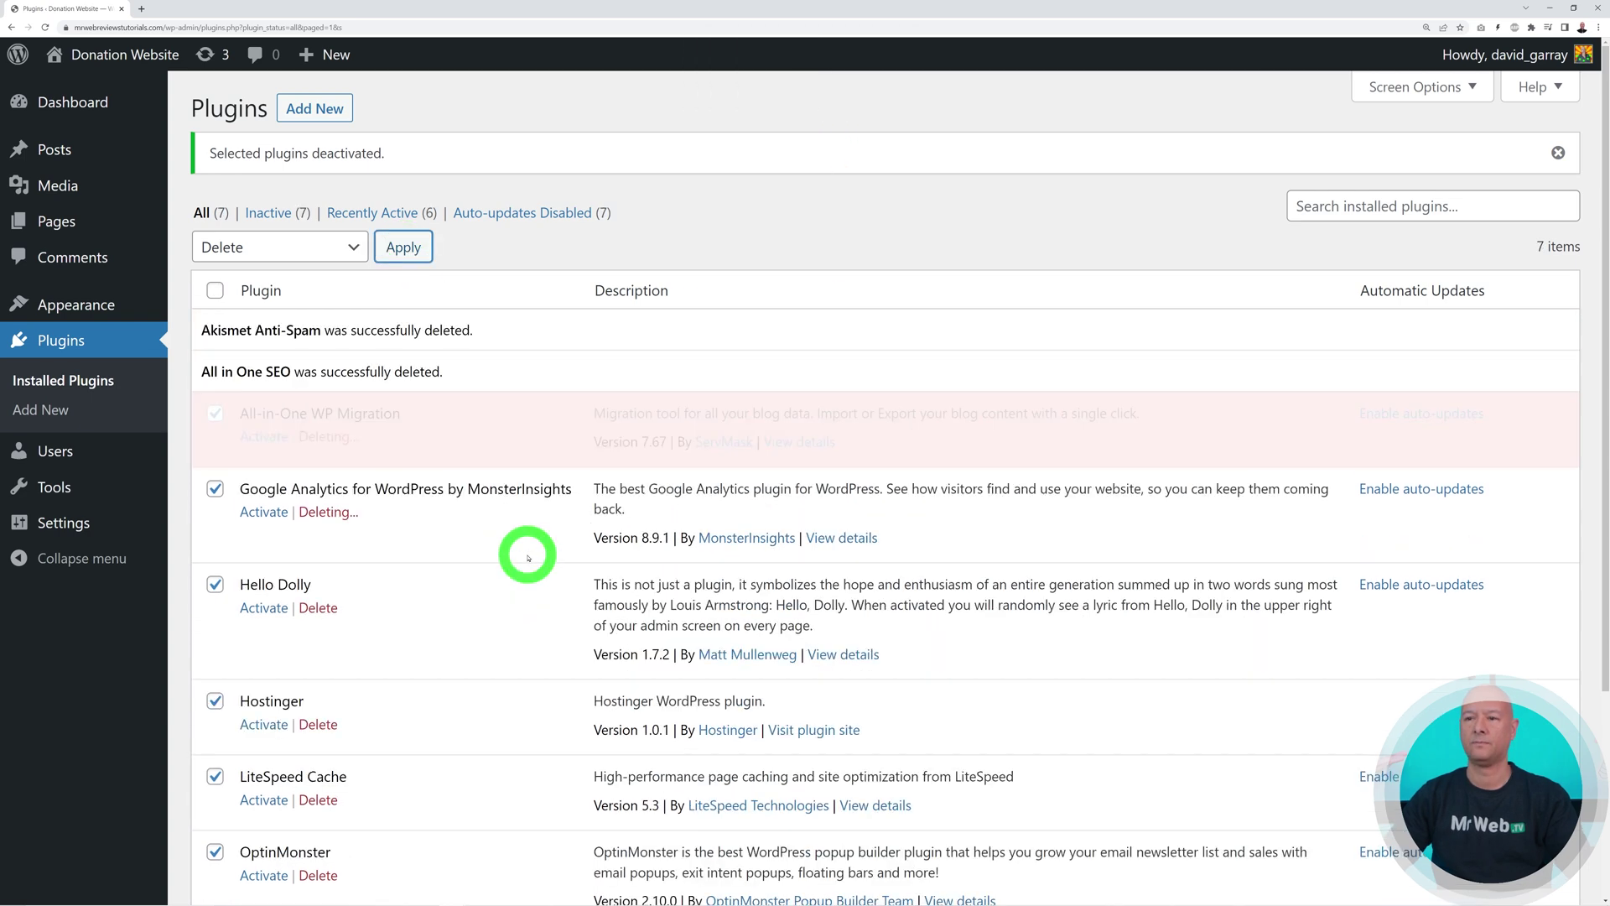
{"action": "left_click", "coordinate": [74, 102]}
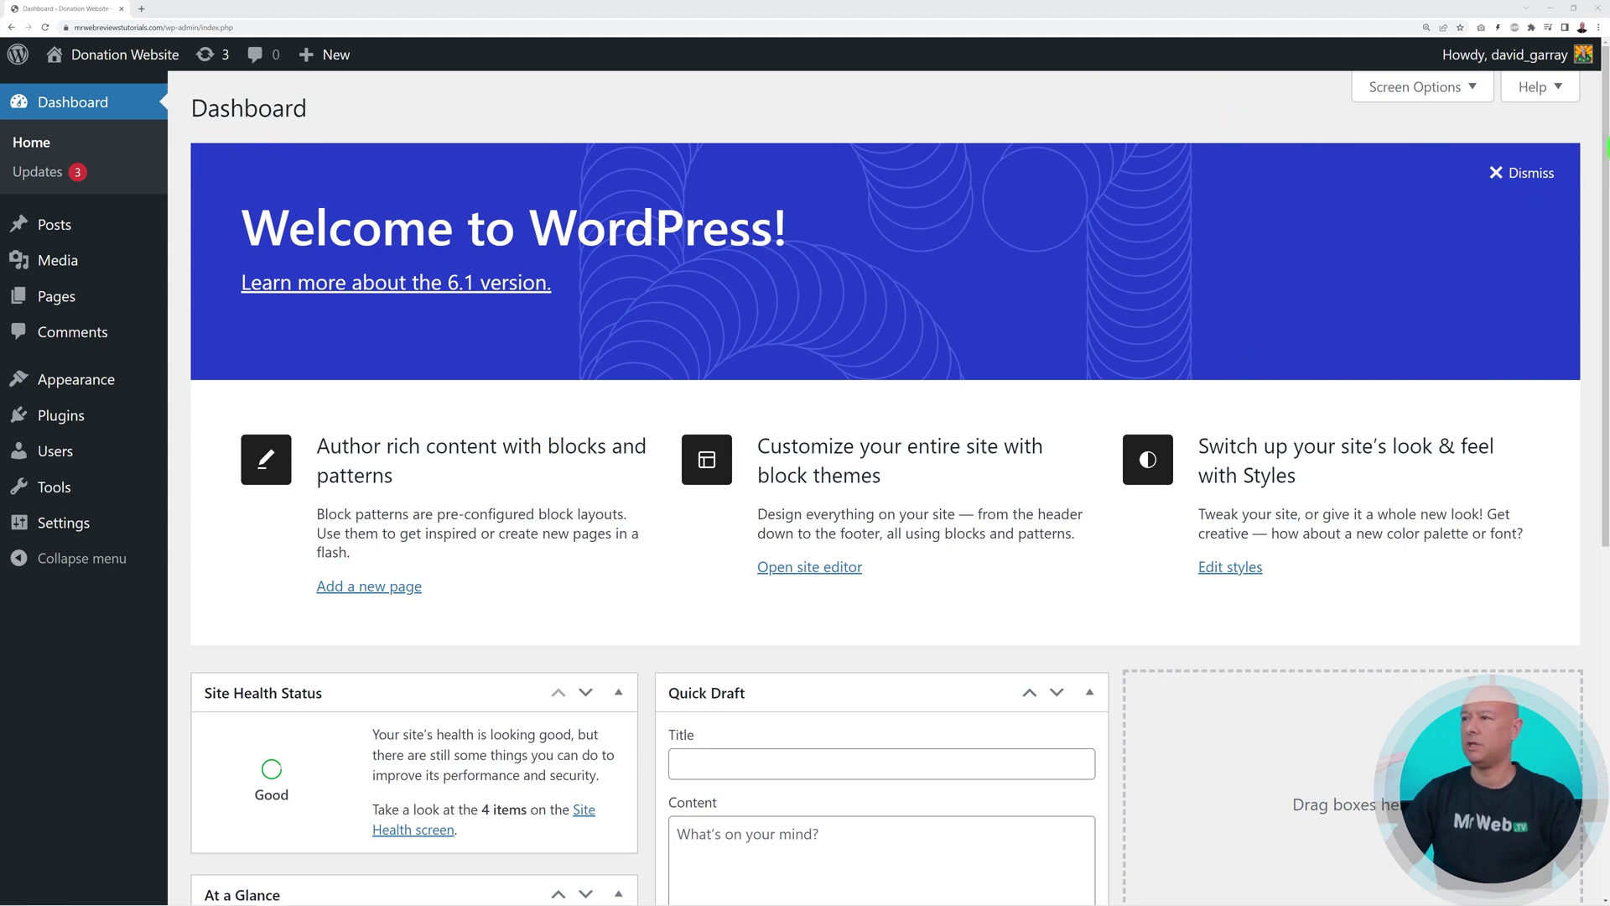
Dismiss the Welcome to WordPress panel and open the live site in a new tab
{"action": "left_click", "coordinate": [1533, 173]}
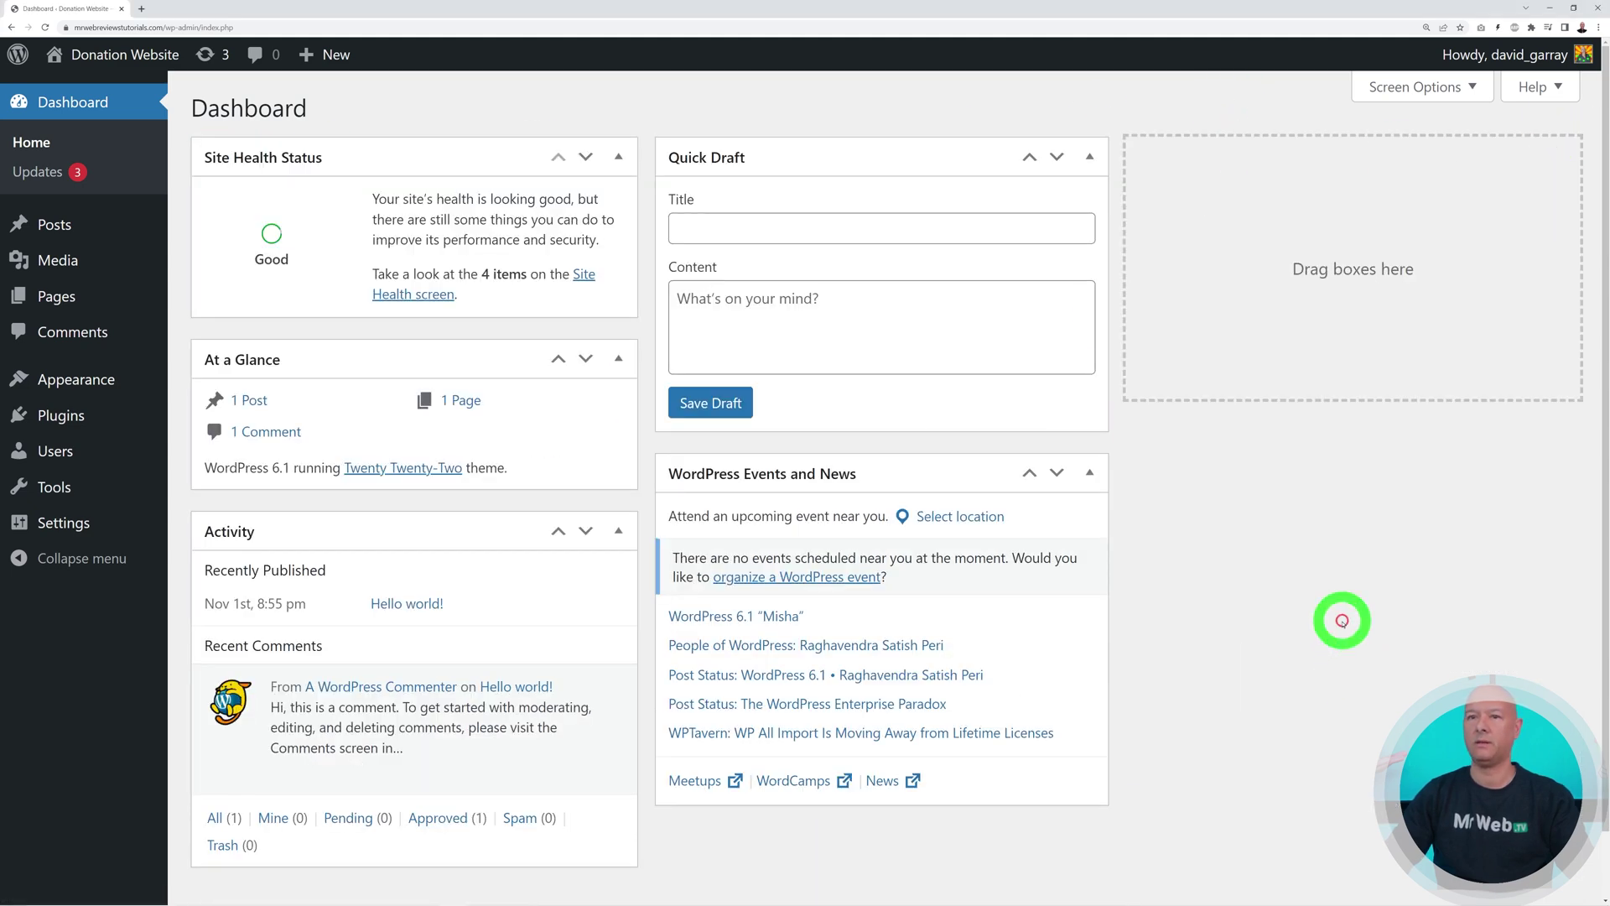
{"action": "mouse_move", "coordinate": [104, 67]}
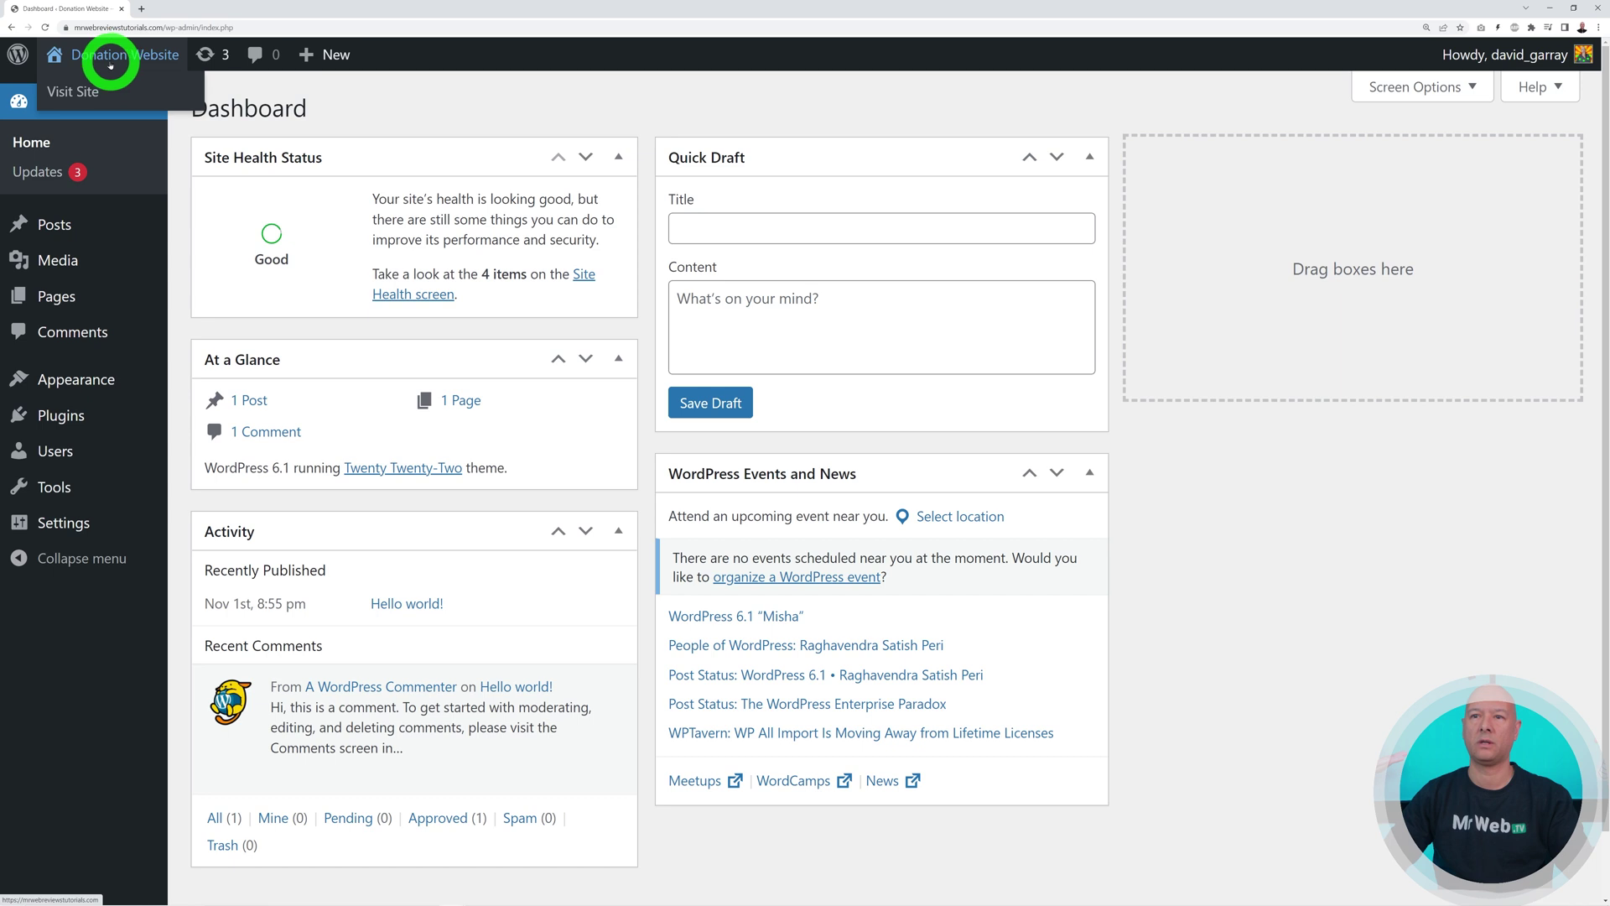
{"action": "right_click", "coordinate": [84, 95]}
{"action": "left_click", "coordinate": [103, 104]}
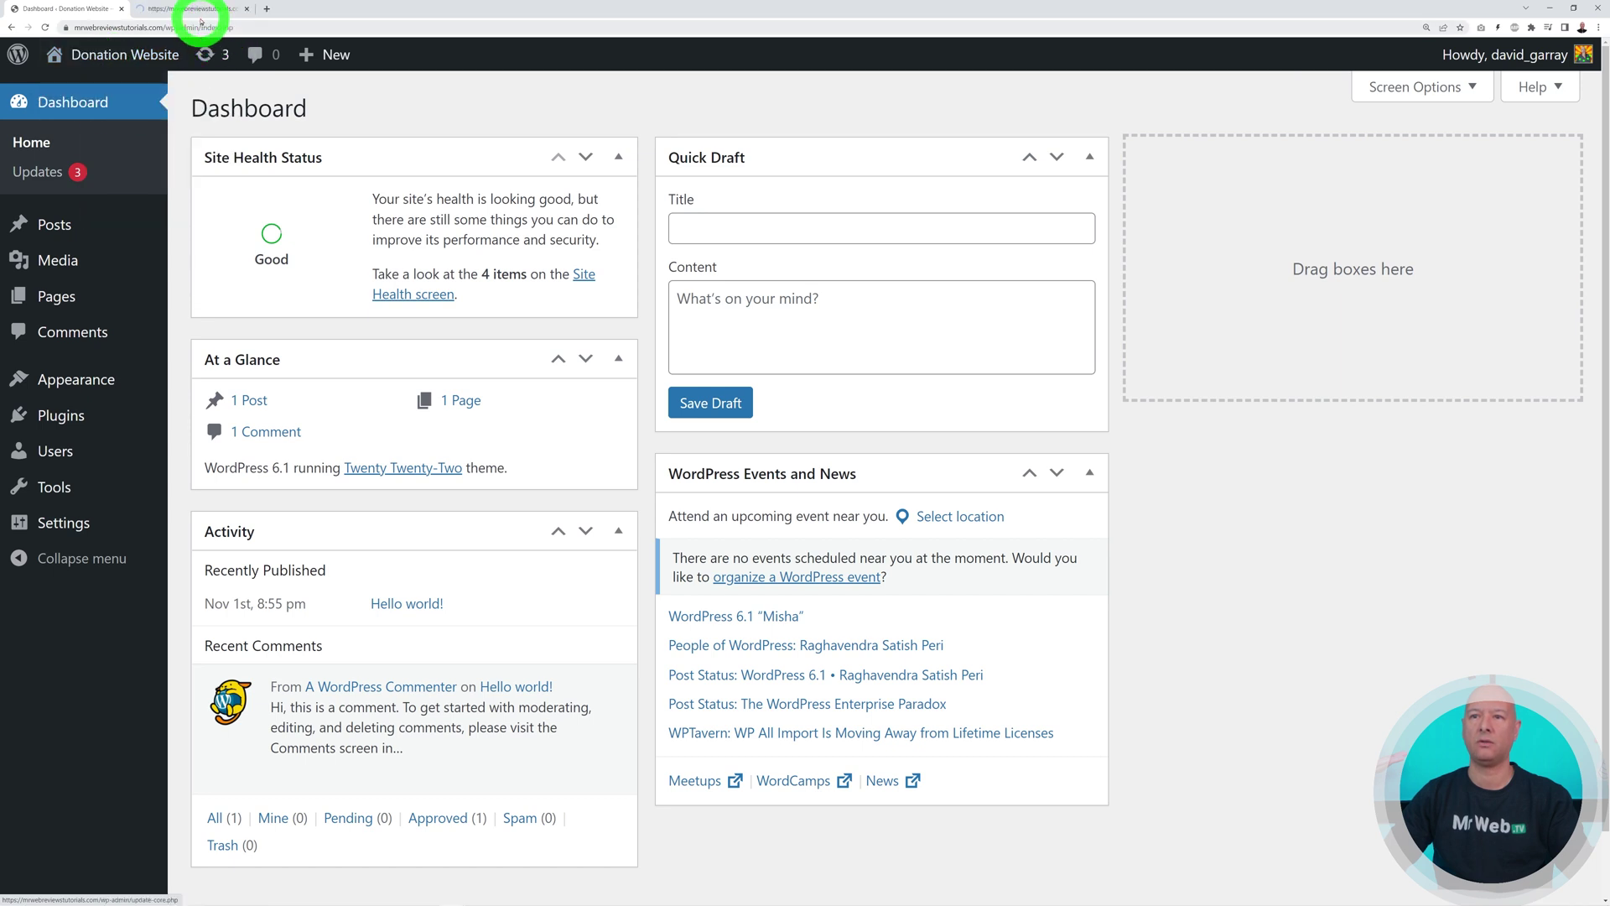
Look over the Donation Website front page, then return to the admin Dashboard tab
{"action": "left_click", "coordinate": [198, 10]}
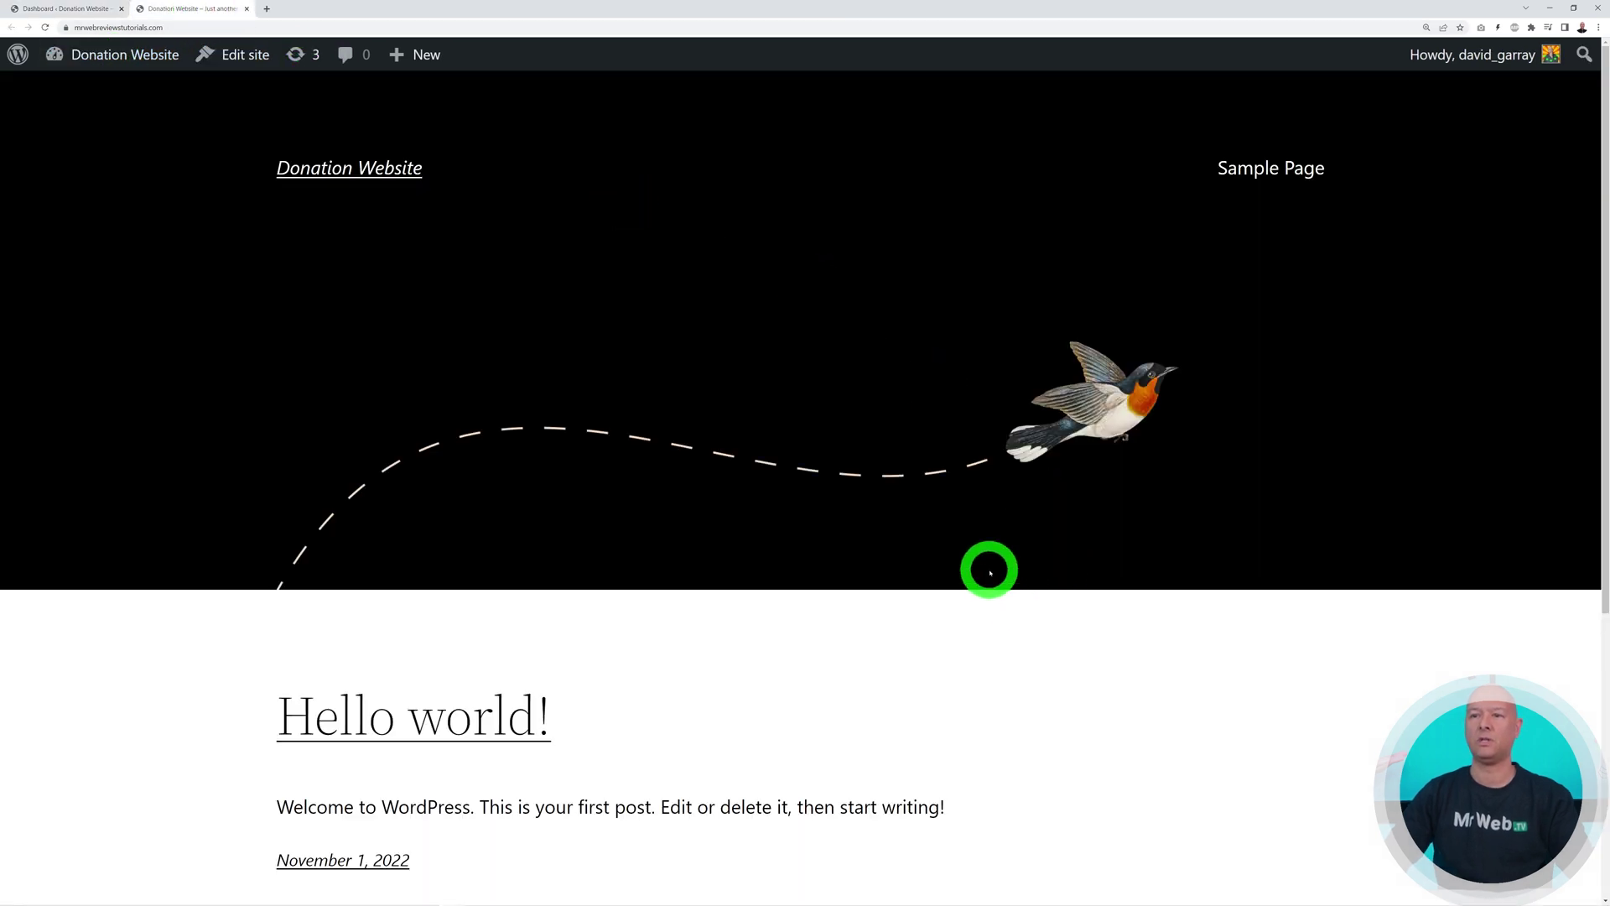
{"action": "scroll", "coordinate": [984, 568], "scroll_direction": "down", "scroll_amount": 3}
{"action": "scroll", "coordinate": [984, 569], "scroll_direction": "up", "scroll_amount": 3}
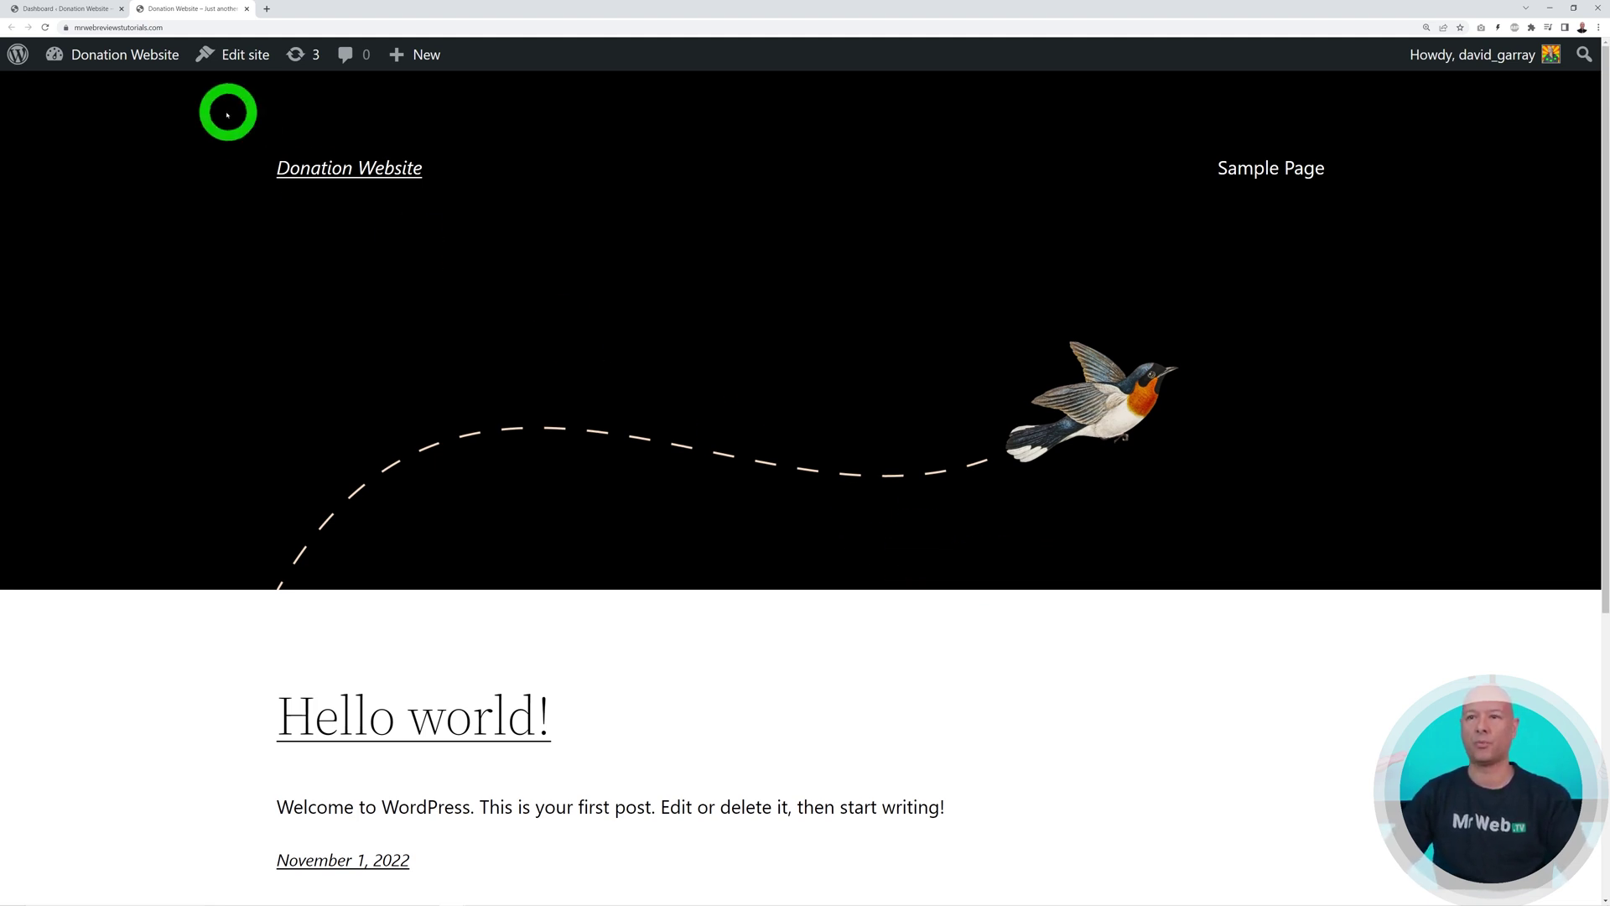
{"action": "left_click", "coordinate": [93, 10]}
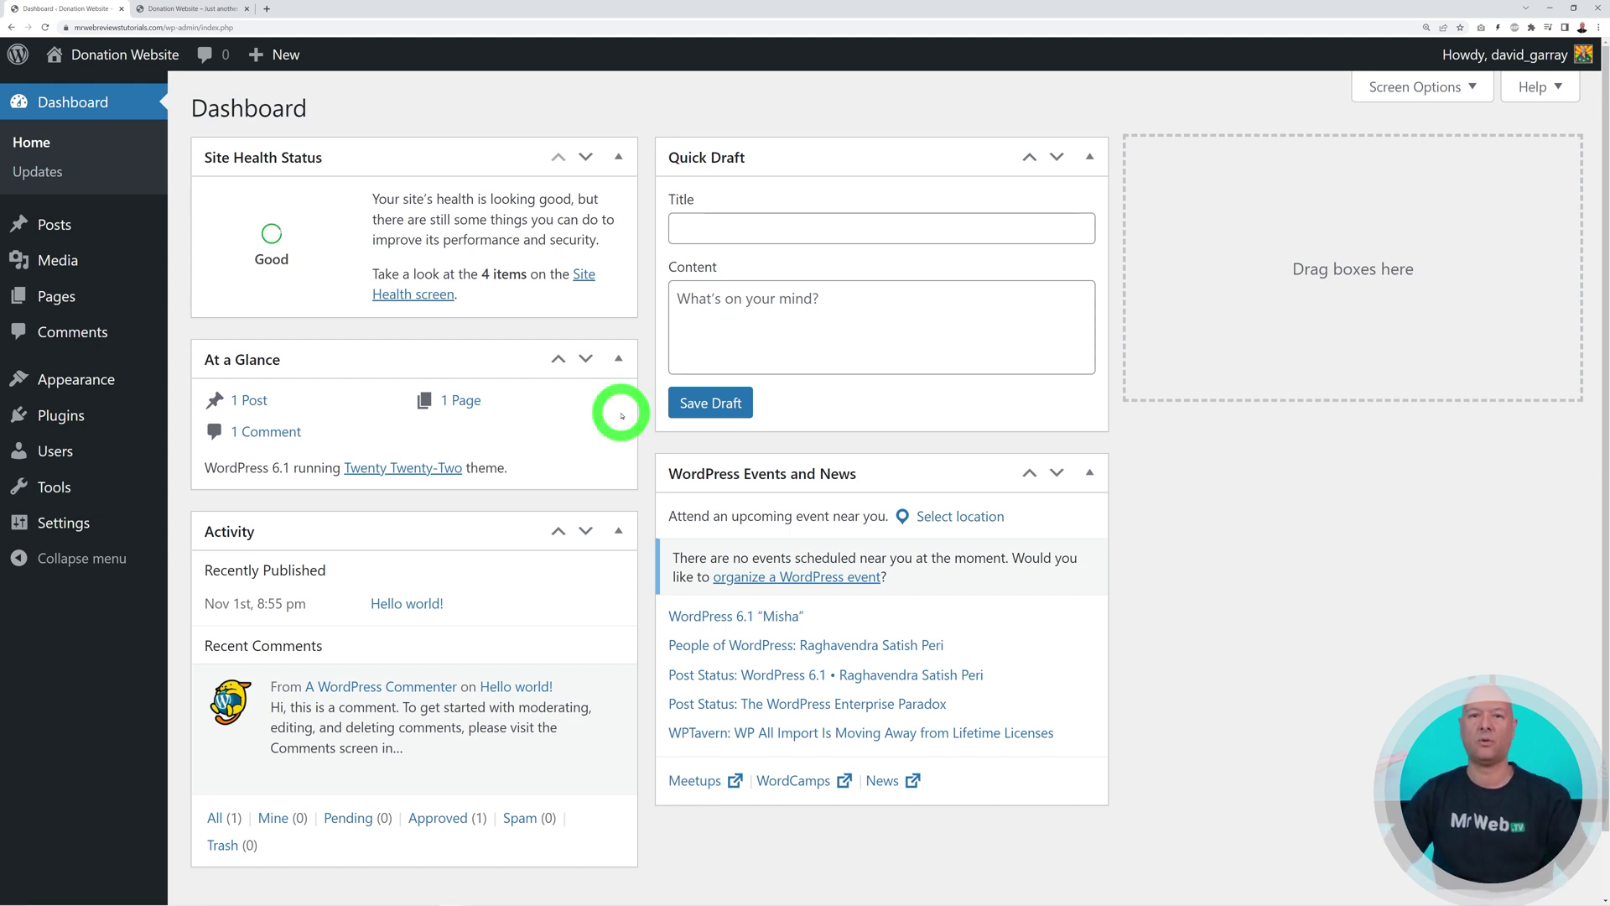
Find Phlox in the theme directory, install and activate it, then install the Phlox Core plugin
{"action": "mouse_move", "coordinate": [75, 380]}
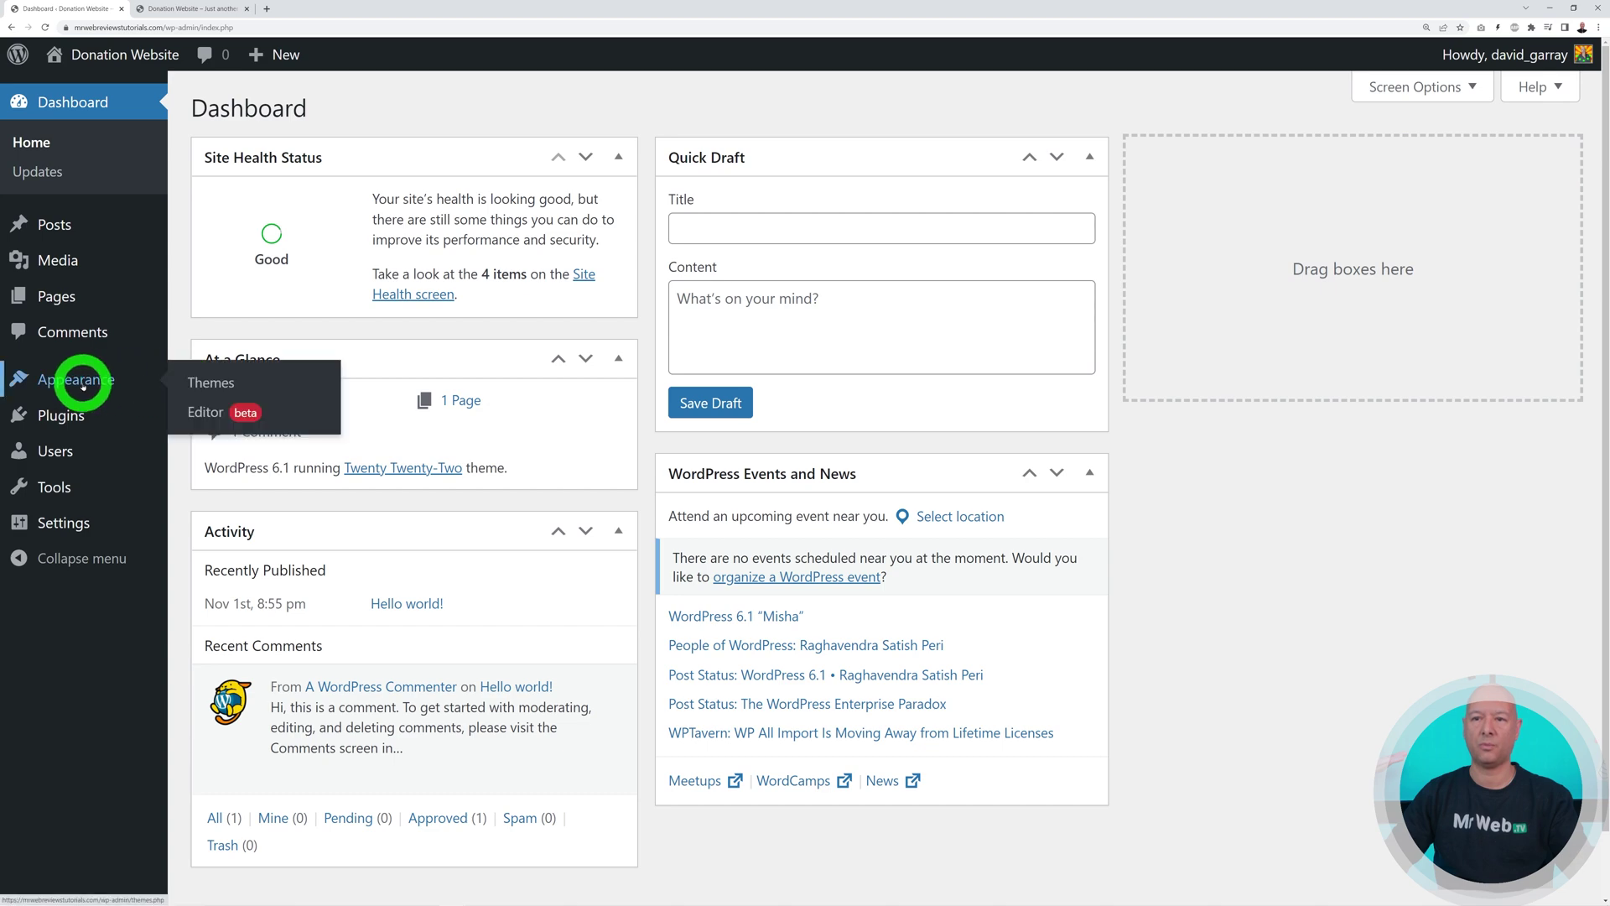
{"action": "left_click", "coordinate": [196, 388]}
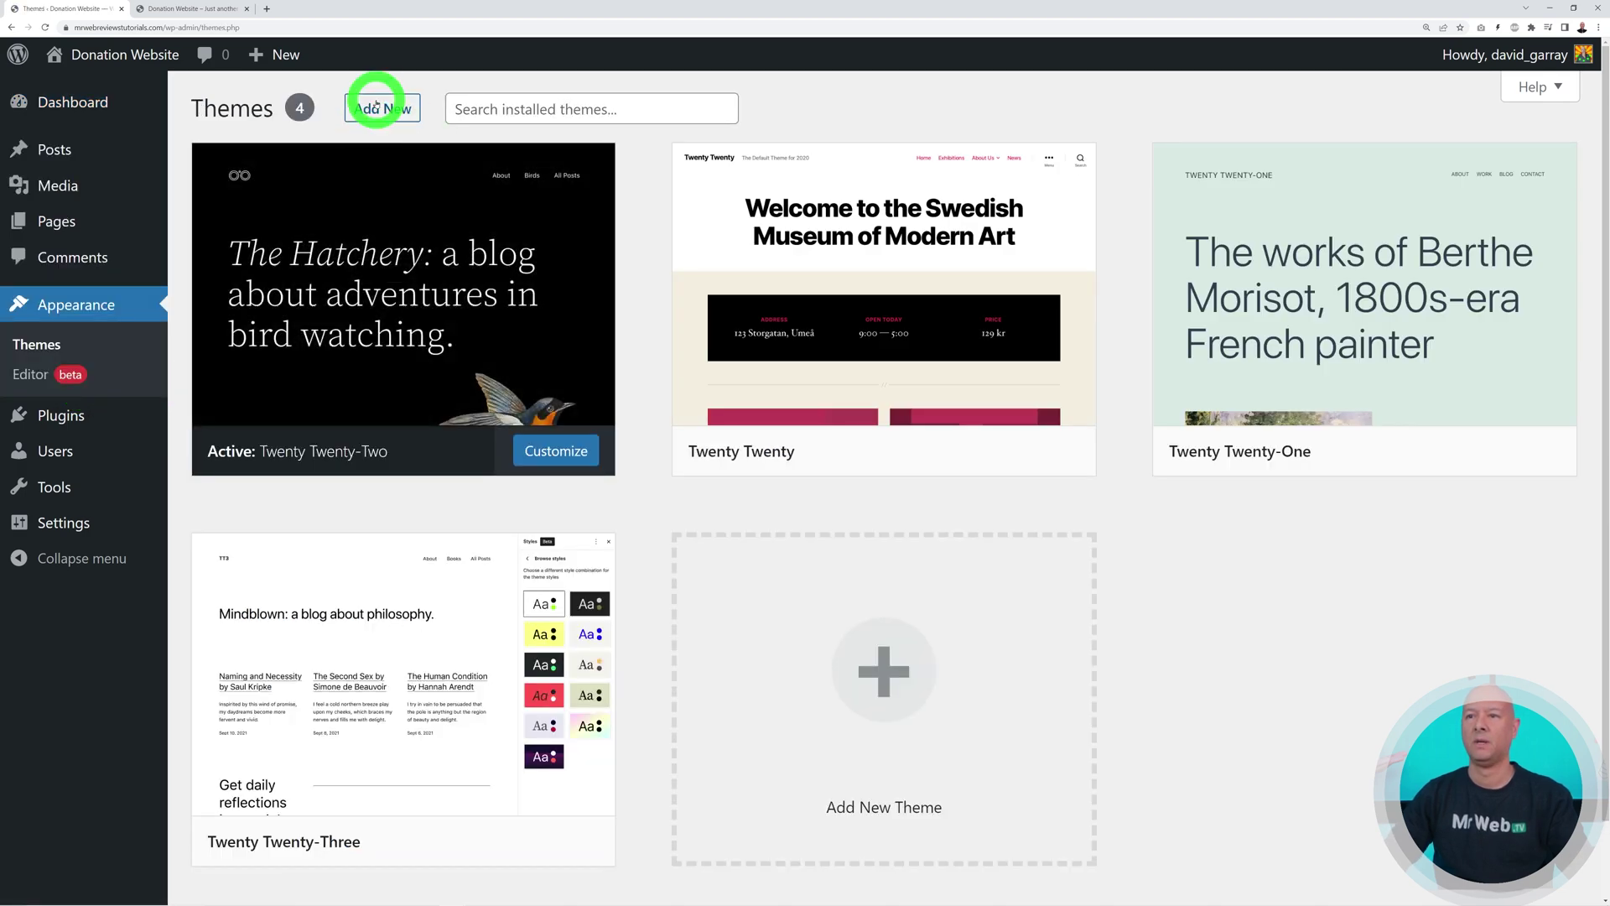
{"action": "left_click", "coordinate": [382, 108]}
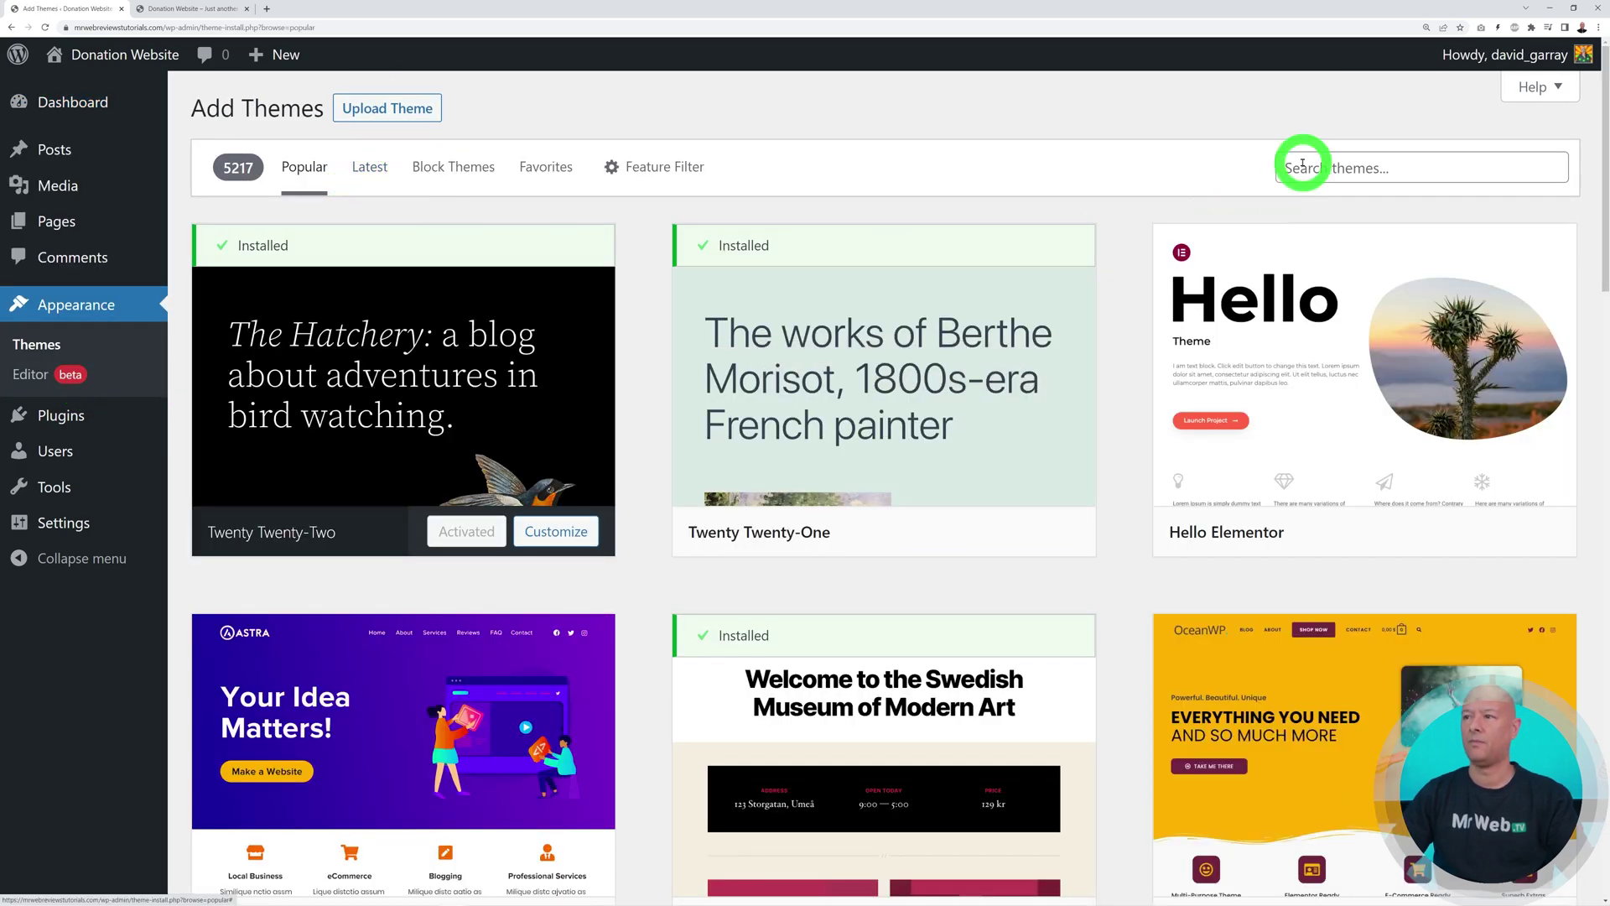
{"action": "left_click", "coordinate": [1305, 166]}
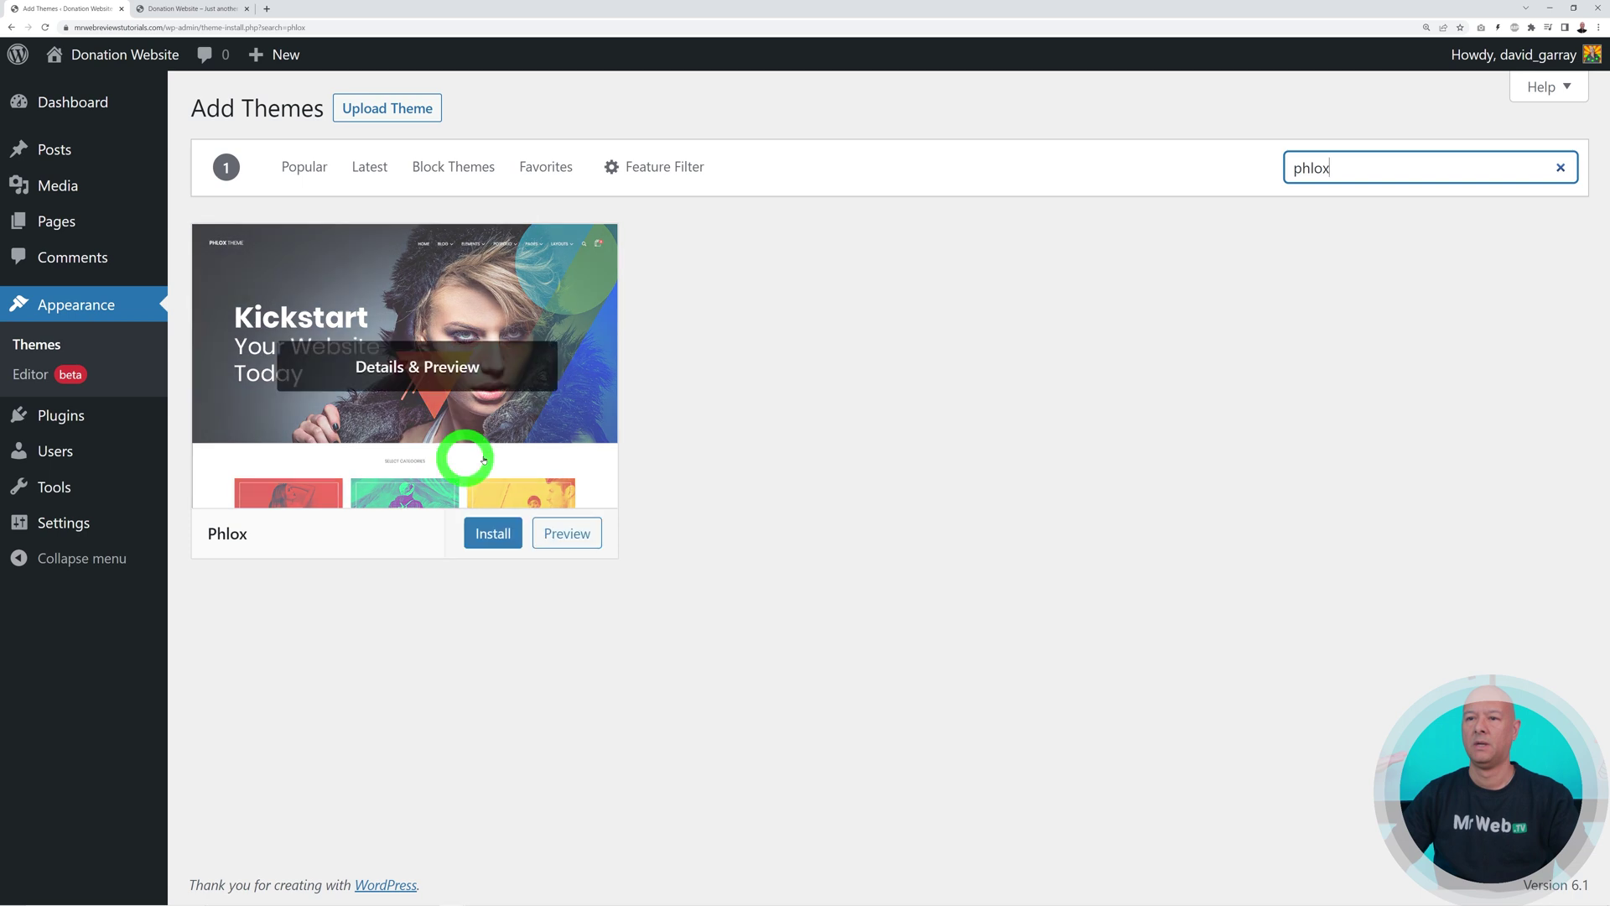
{"action": "left_click", "coordinate": [496, 535]}
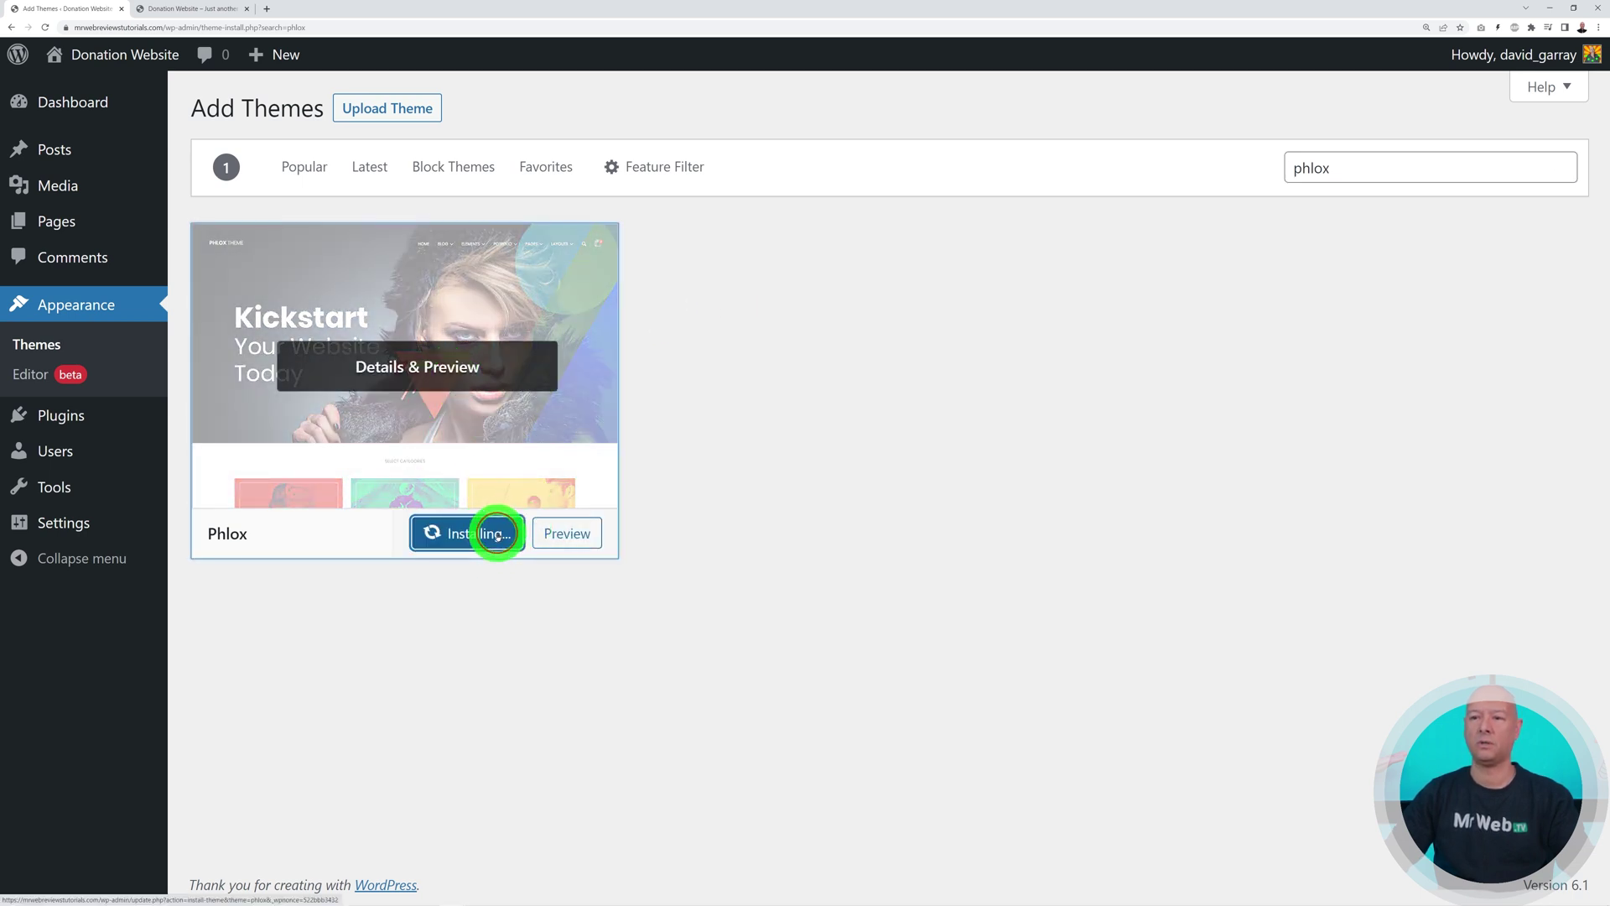
{"action": "left_click", "coordinate": [457, 536]}
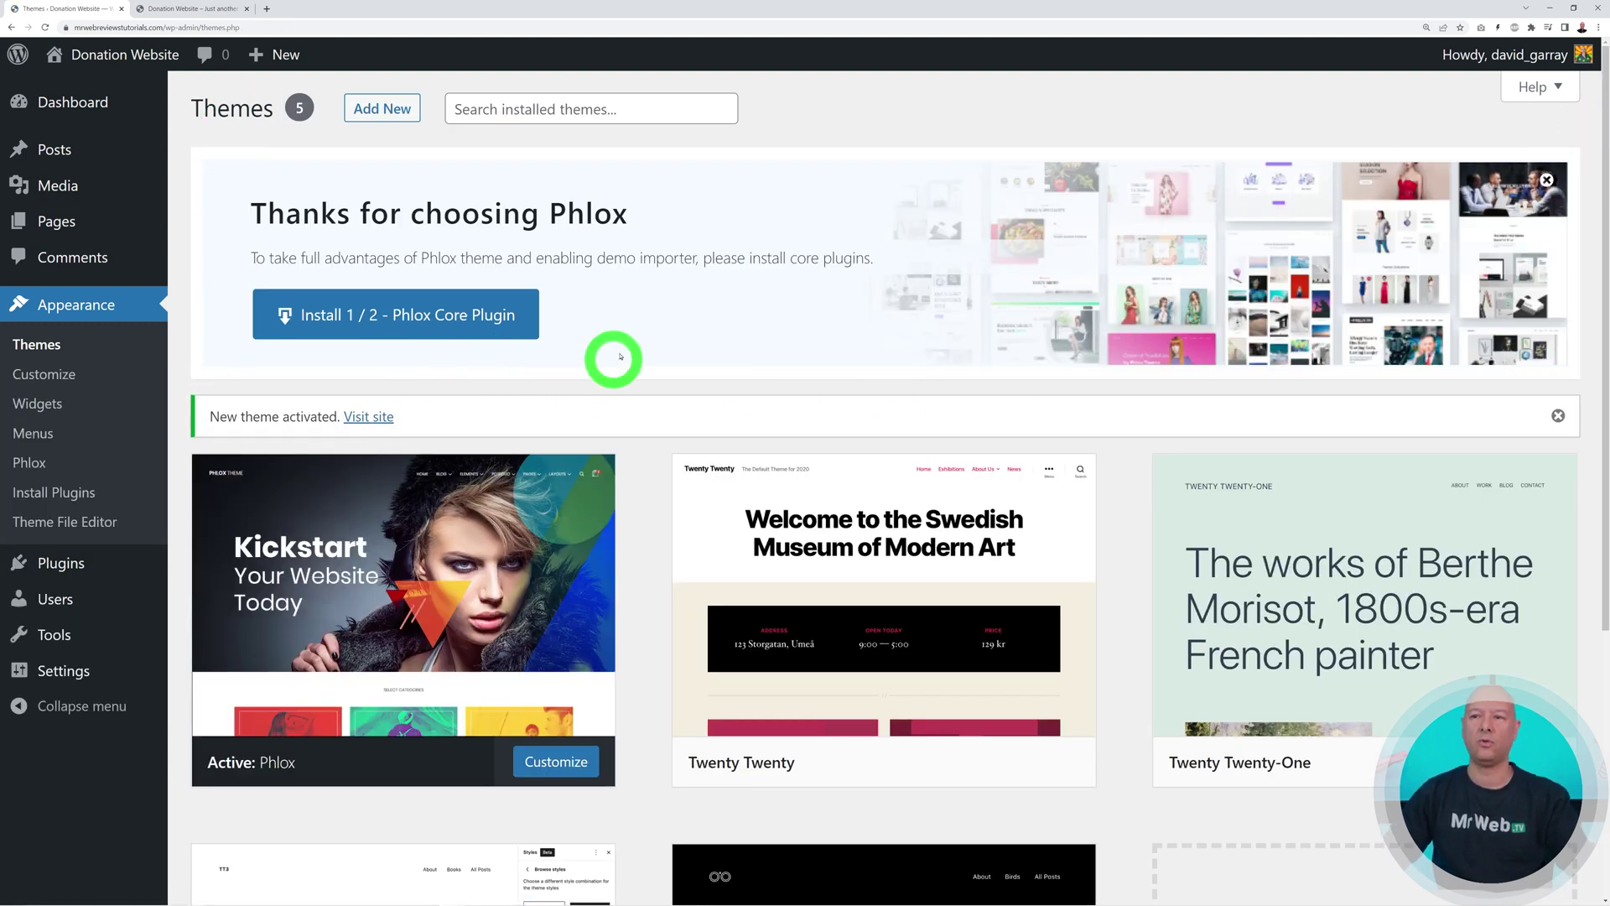
{"action": "left_click", "coordinate": [411, 323]}
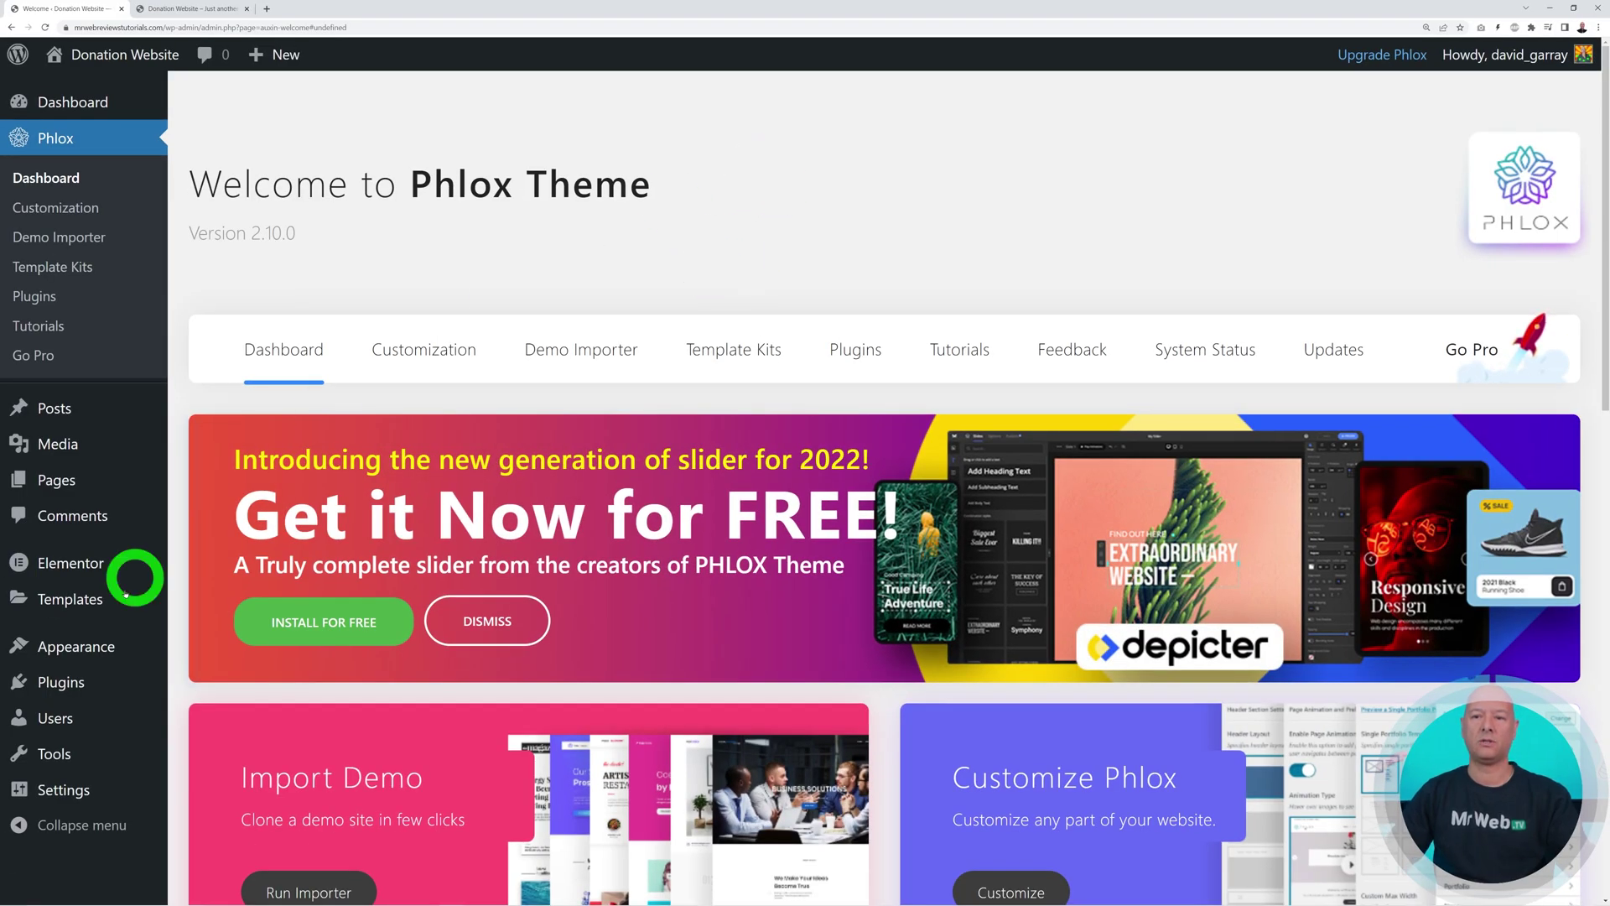
{"action": "mouse_move", "coordinate": [100, 567]}
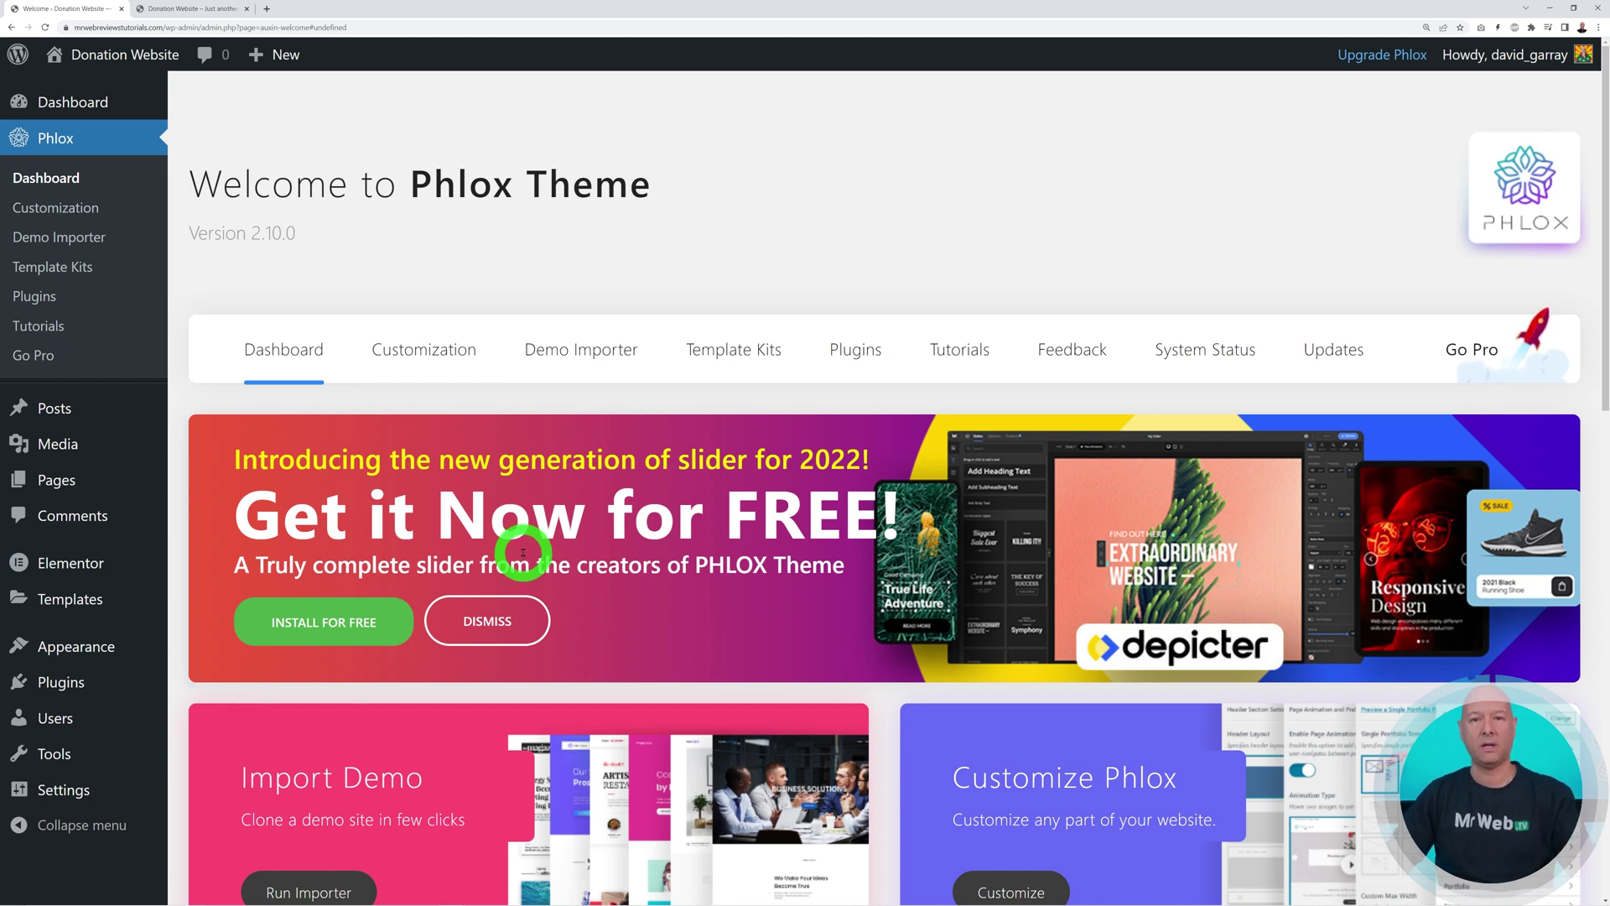
Search the Phlox demo importer for 'charity' and choose to import the Charity demo
{"action": "left_click", "coordinate": [590, 358]}
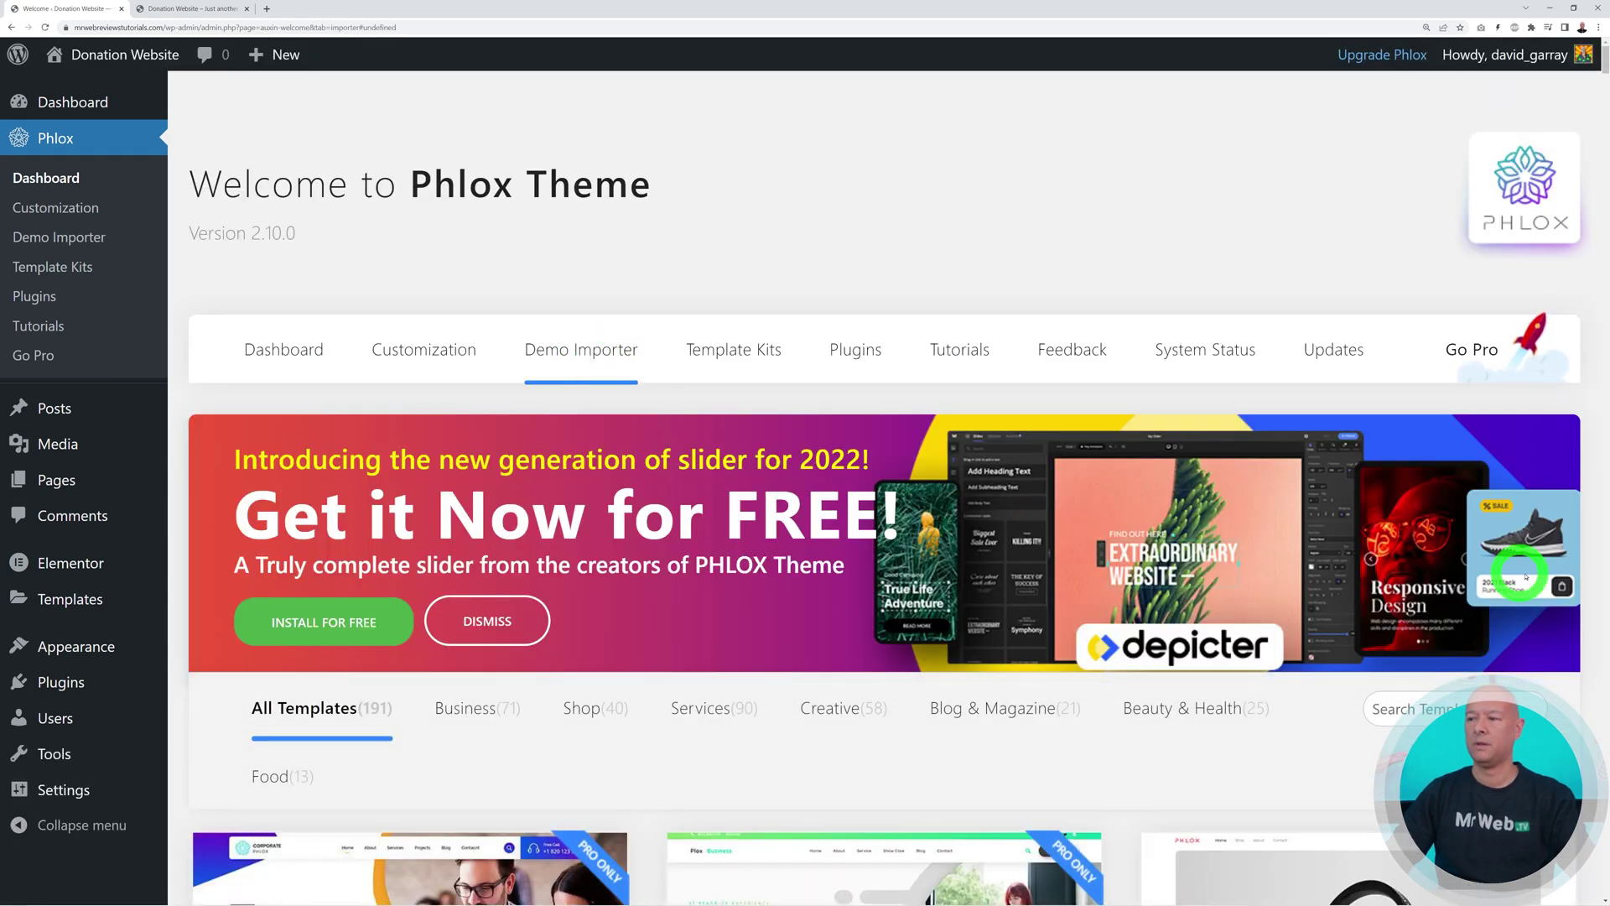
{"action": "scroll", "coordinate": [1525, 576], "scroll_direction": "down", "scroll_amount": 2}
{"action": "scroll", "coordinate": [1525, 576], "scroll_direction": "down", "scroll_amount": 1}
{"action": "left_click", "coordinate": [1464, 447]}
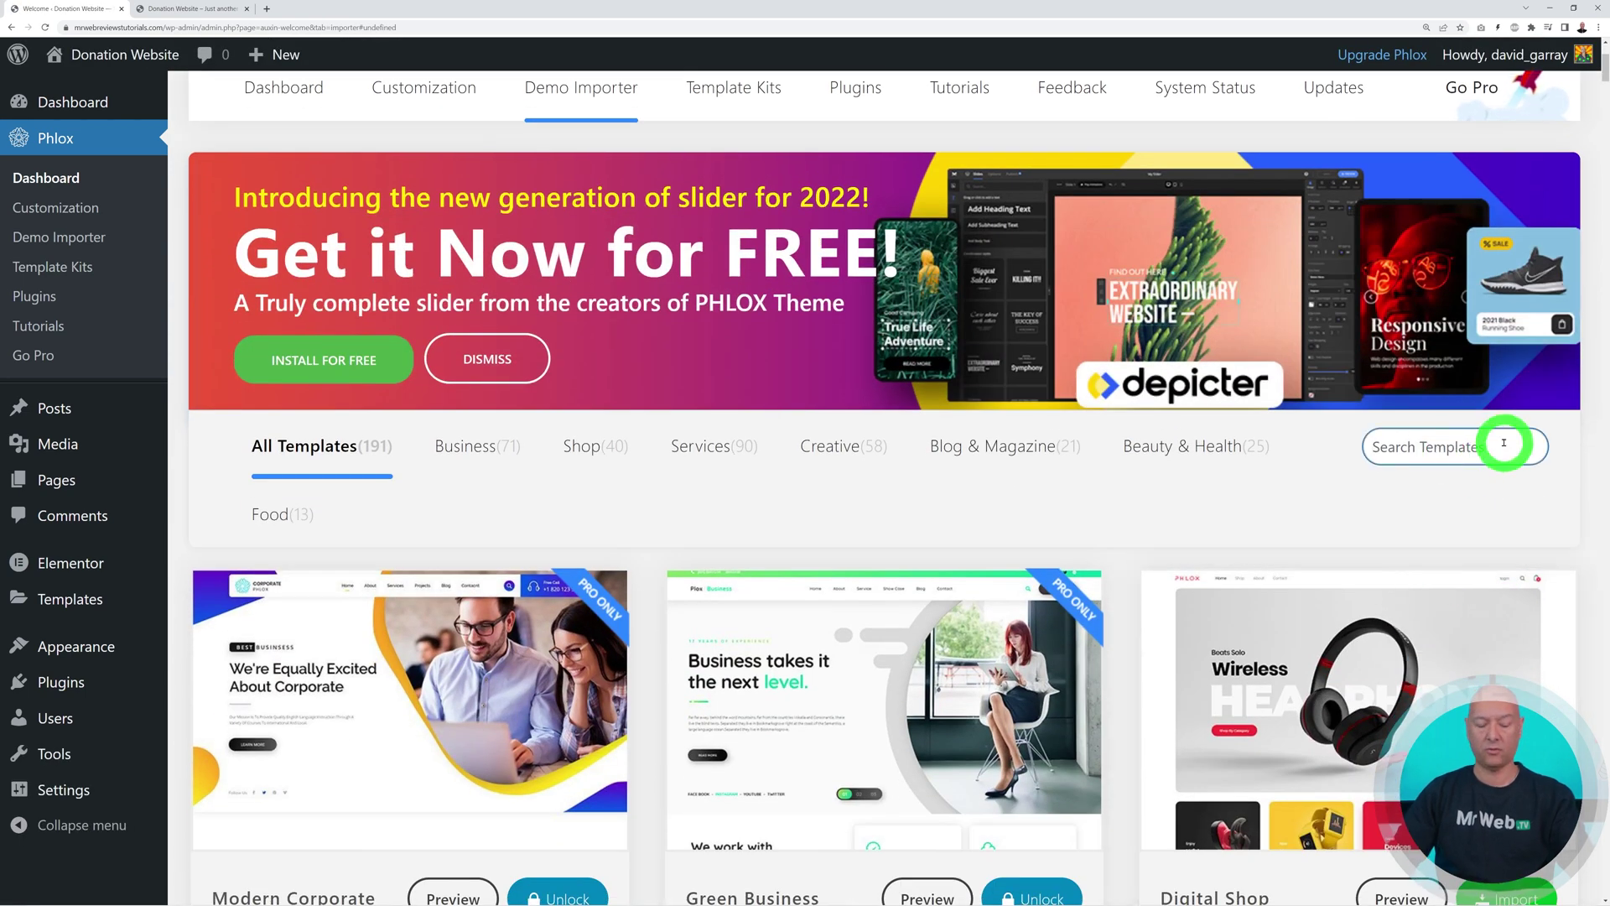
{"action": "type", "text": "charity"}
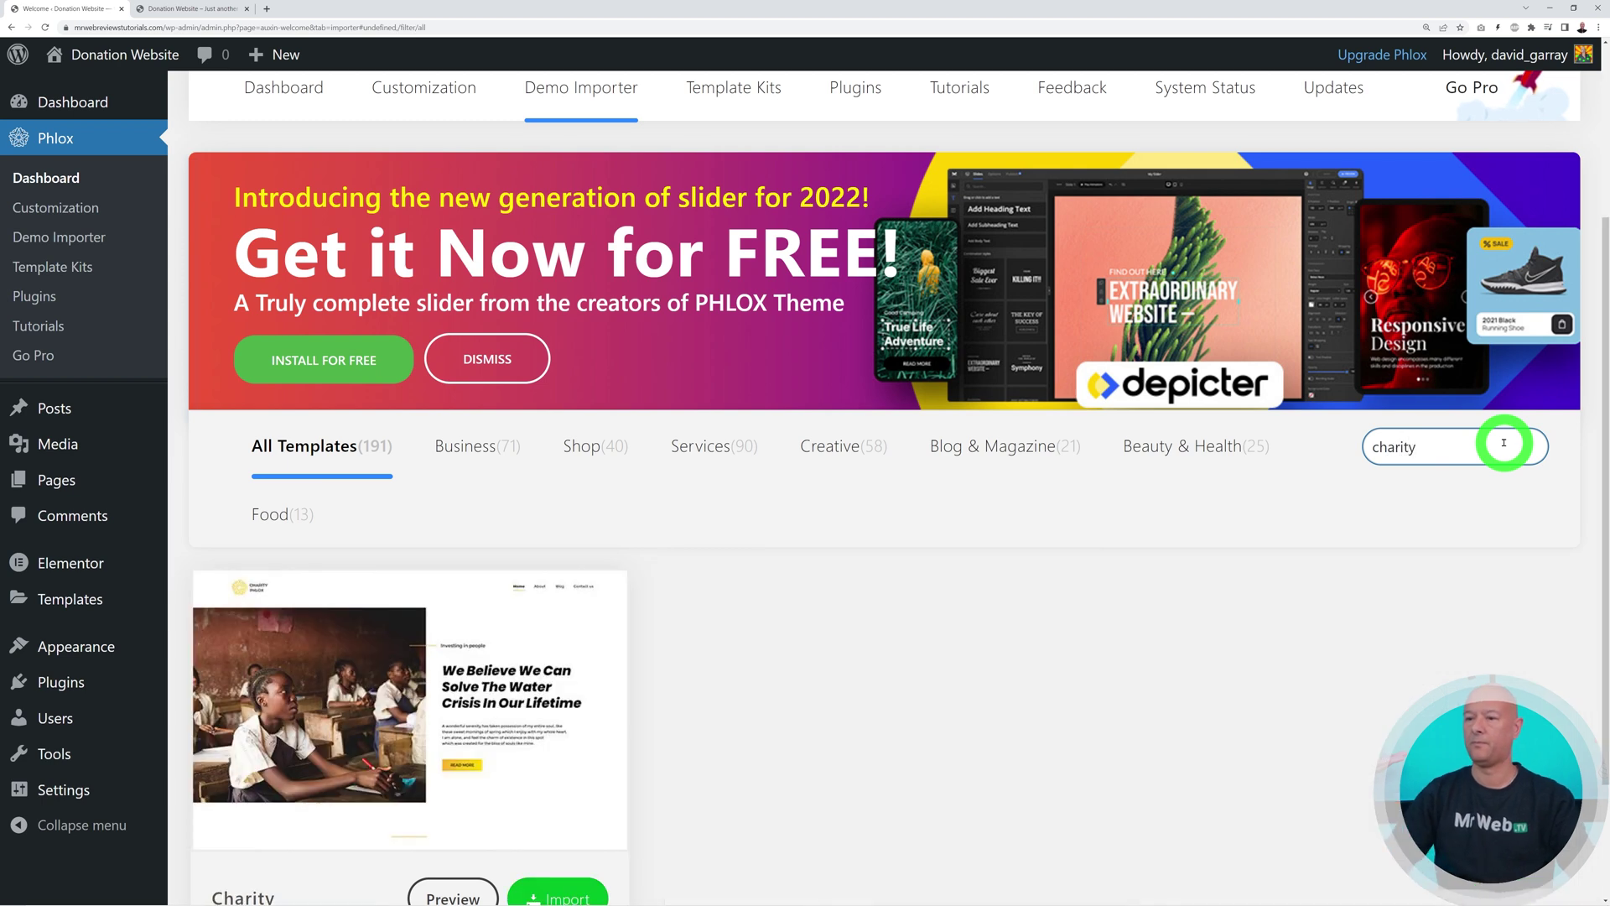
{"action": "scroll", "coordinate": [1420, 525], "scroll_direction": "down", "scroll_amount": 2}
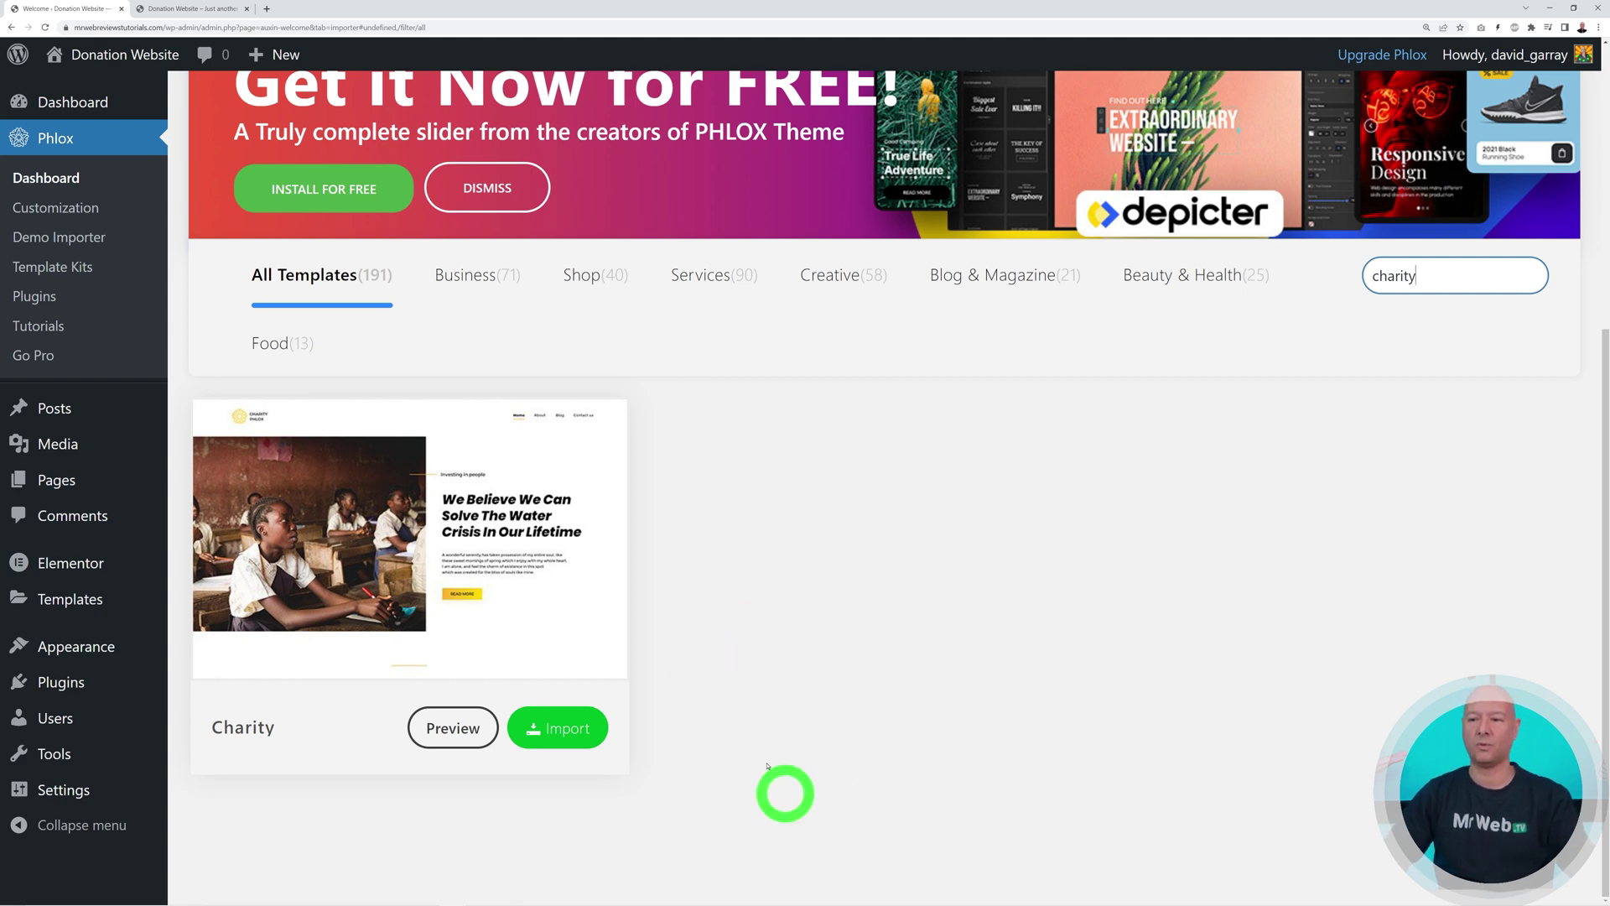
{"action": "left_click", "coordinate": [557, 727]}
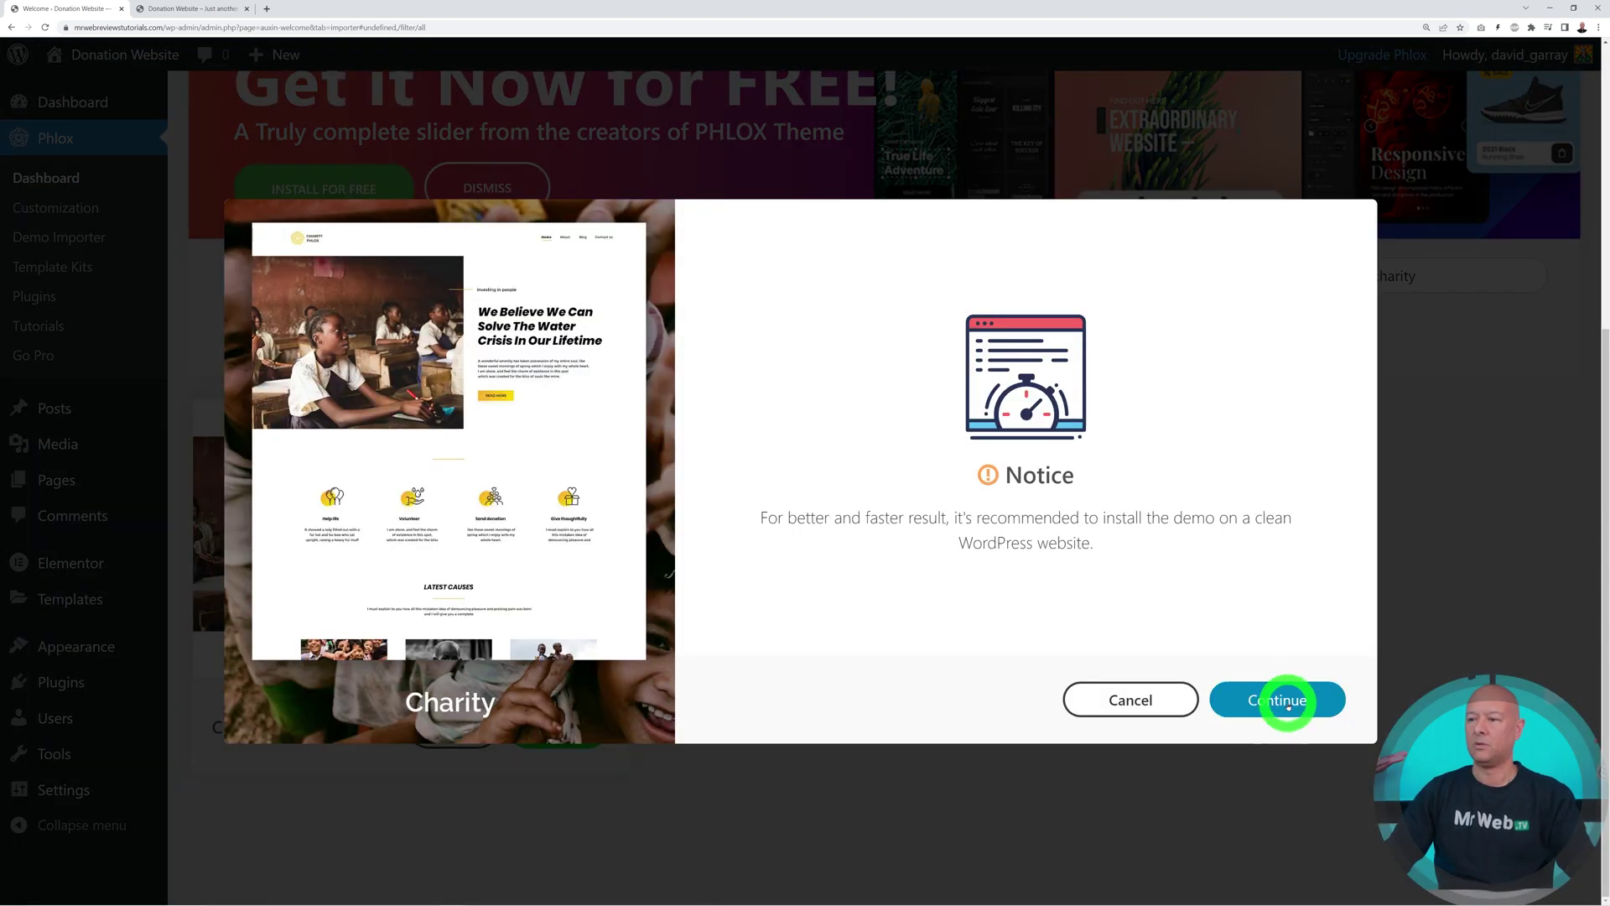
Install the Charity demo's required plugins, skip watermark removal, and import the complete content
{"action": "left_click", "coordinate": [1284, 696]}
{"action": "left_click", "coordinate": [1214, 700]}
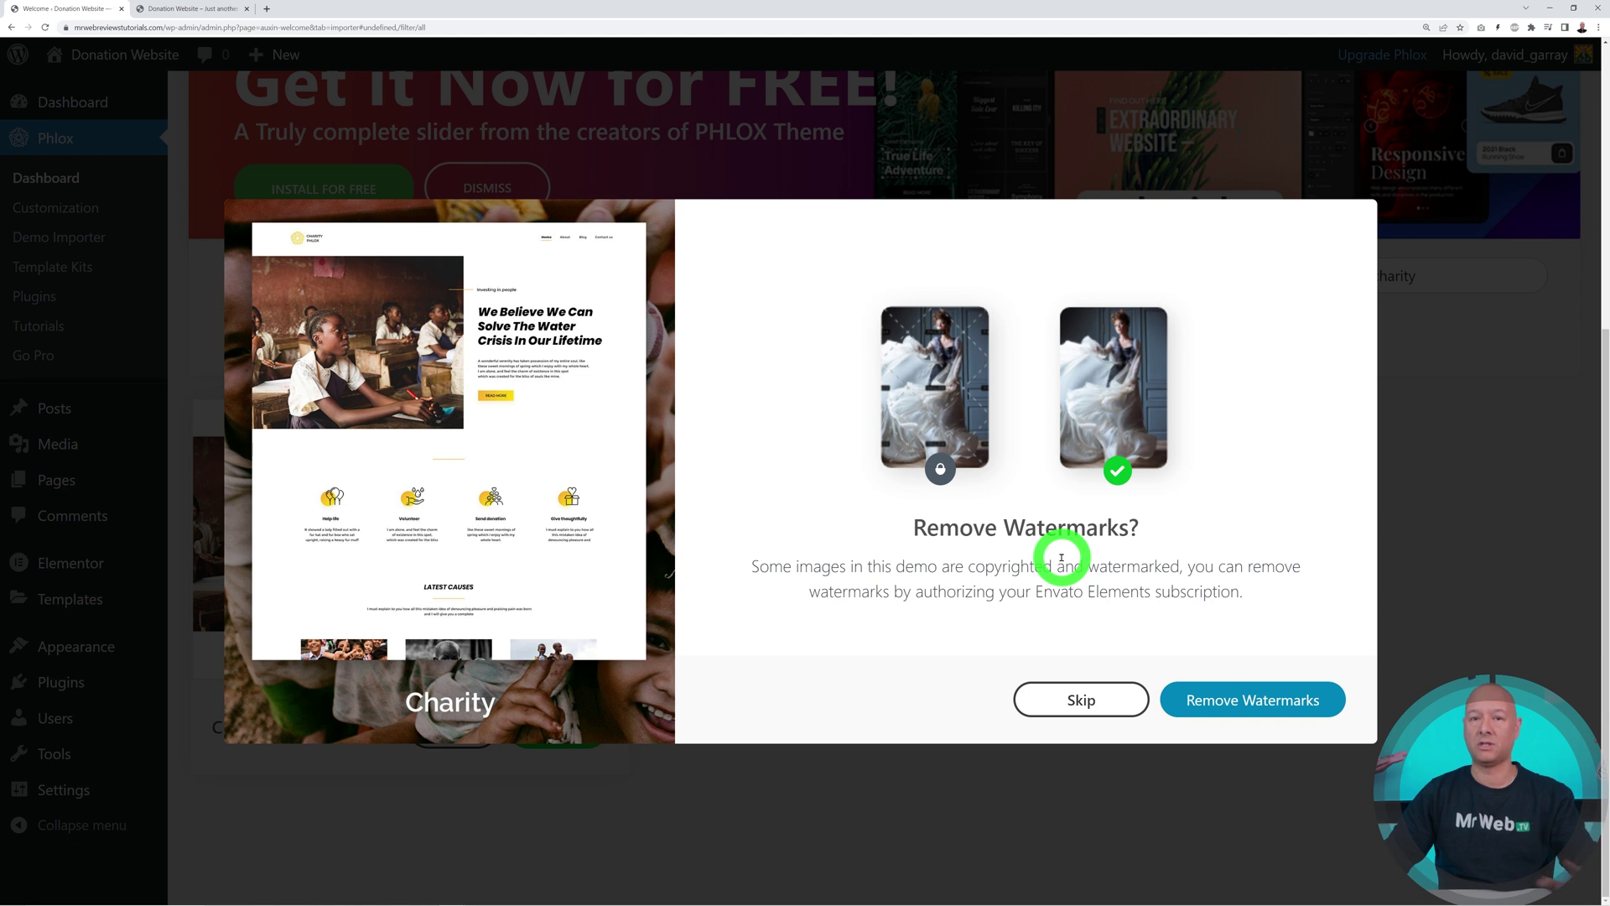
{"action": "left_click", "coordinate": [1088, 703]}
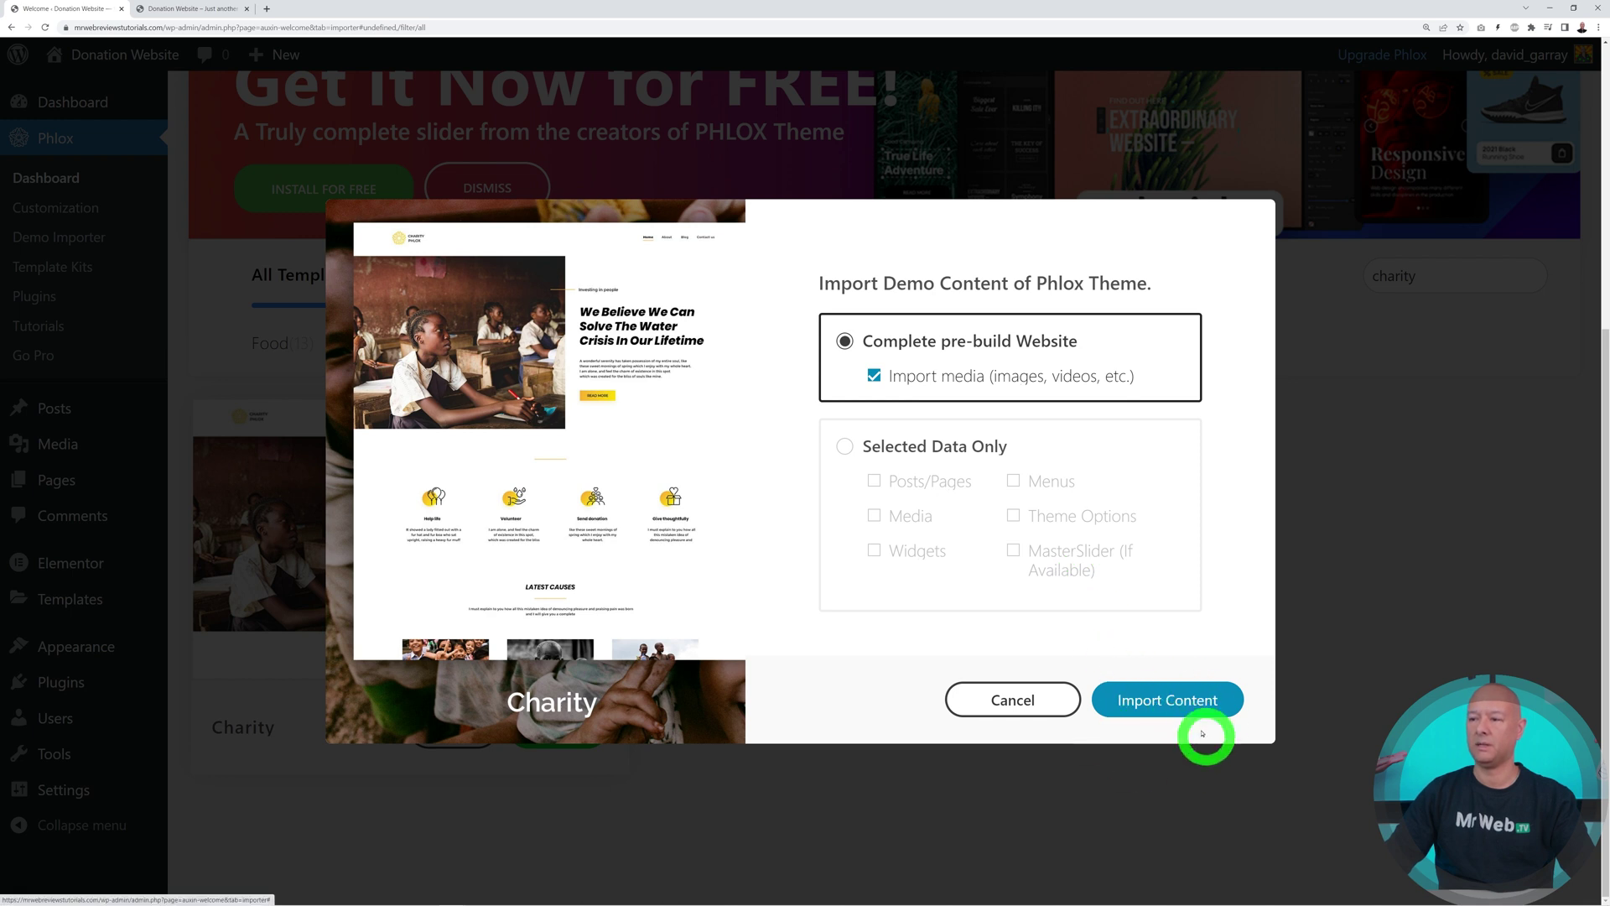
{"action": "left_click", "coordinate": [1168, 706]}
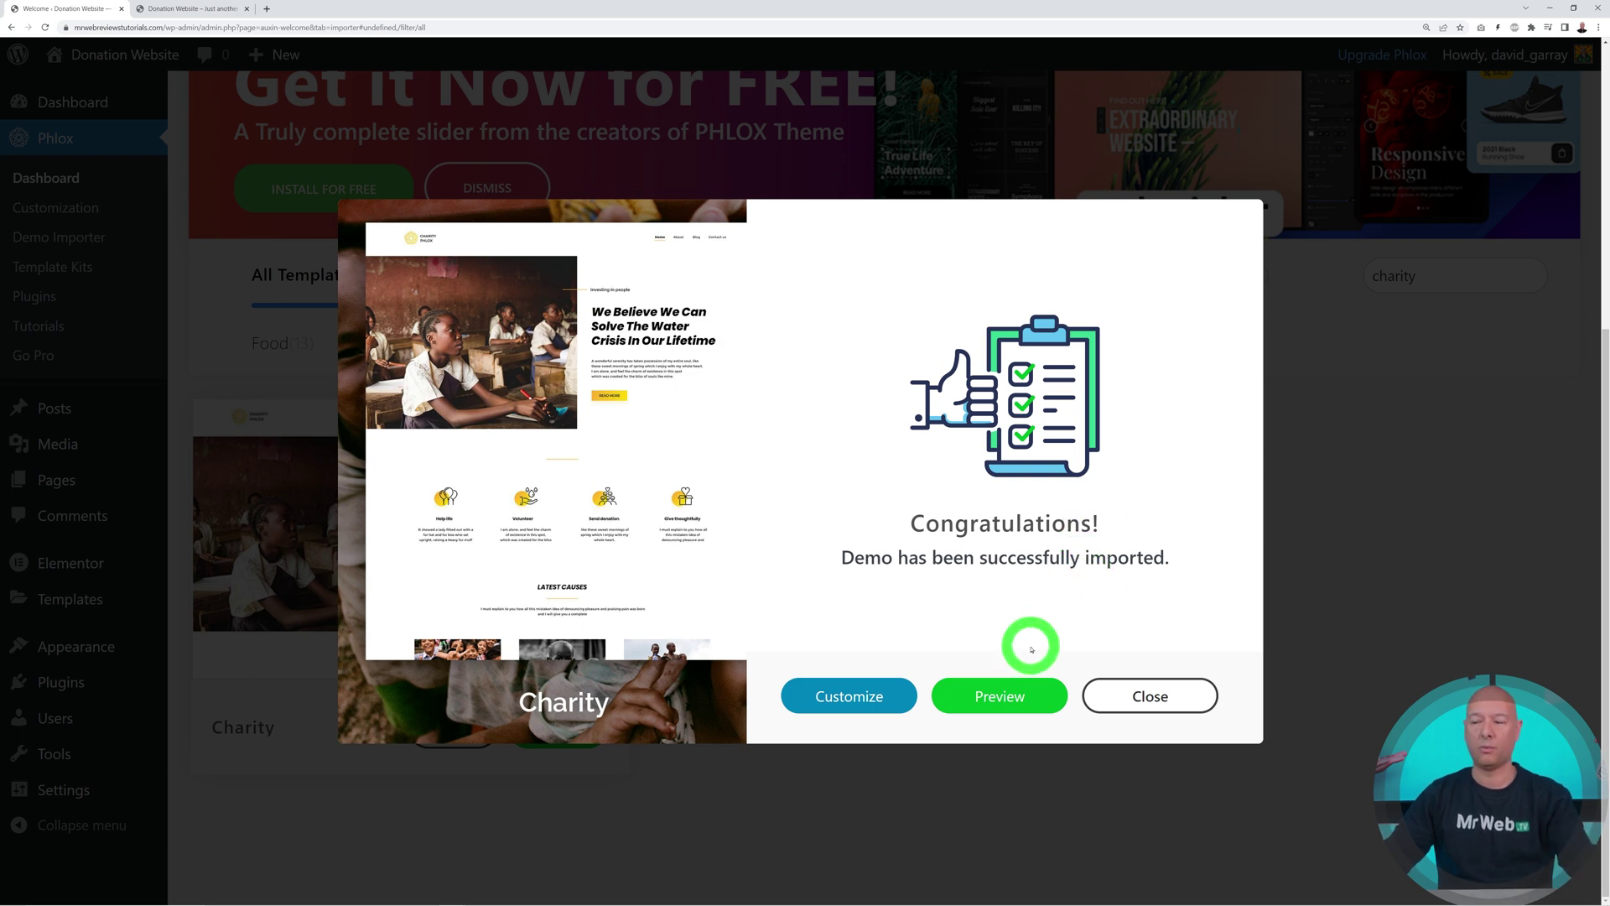
Preview the imported Charity site, browse its donation cause cards, and return to the importer tab
{"action": "left_click", "coordinate": [1016, 697]}
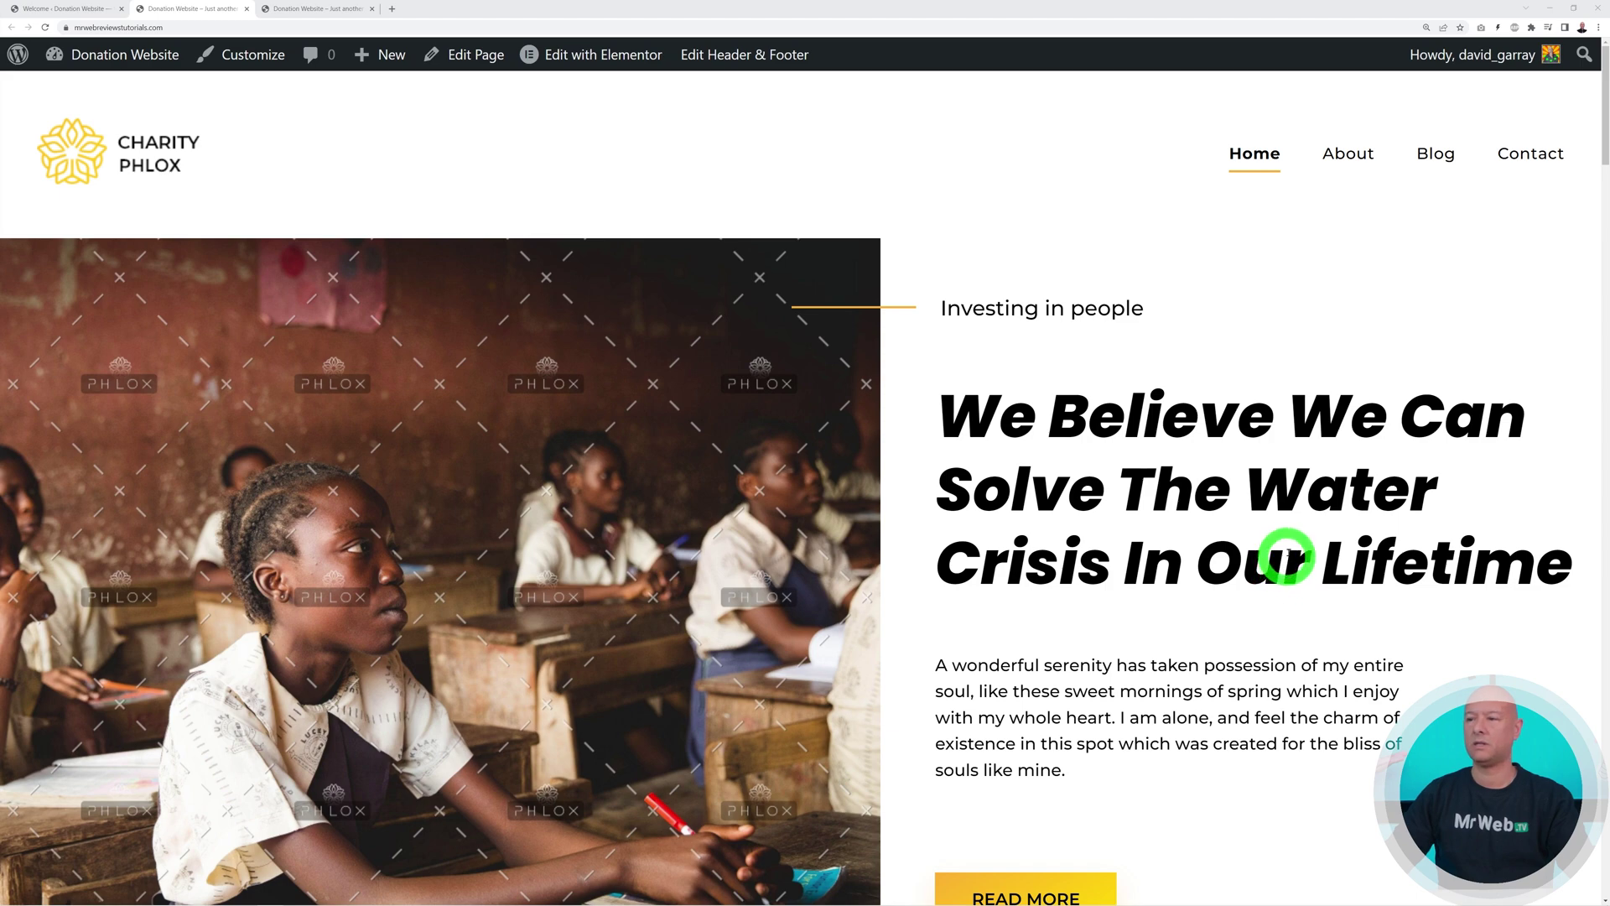
{"action": "scroll", "coordinate": [1384, 541], "scroll_direction": "down", "scroll_amount": 10}
{"action": "scroll", "coordinate": [1418, 549], "scroll_direction": "down", "scroll_amount": 10}
{"action": "scroll", "coordinate": [1529, 581], "scroll_direction": "up", "scroll_amount": 1}
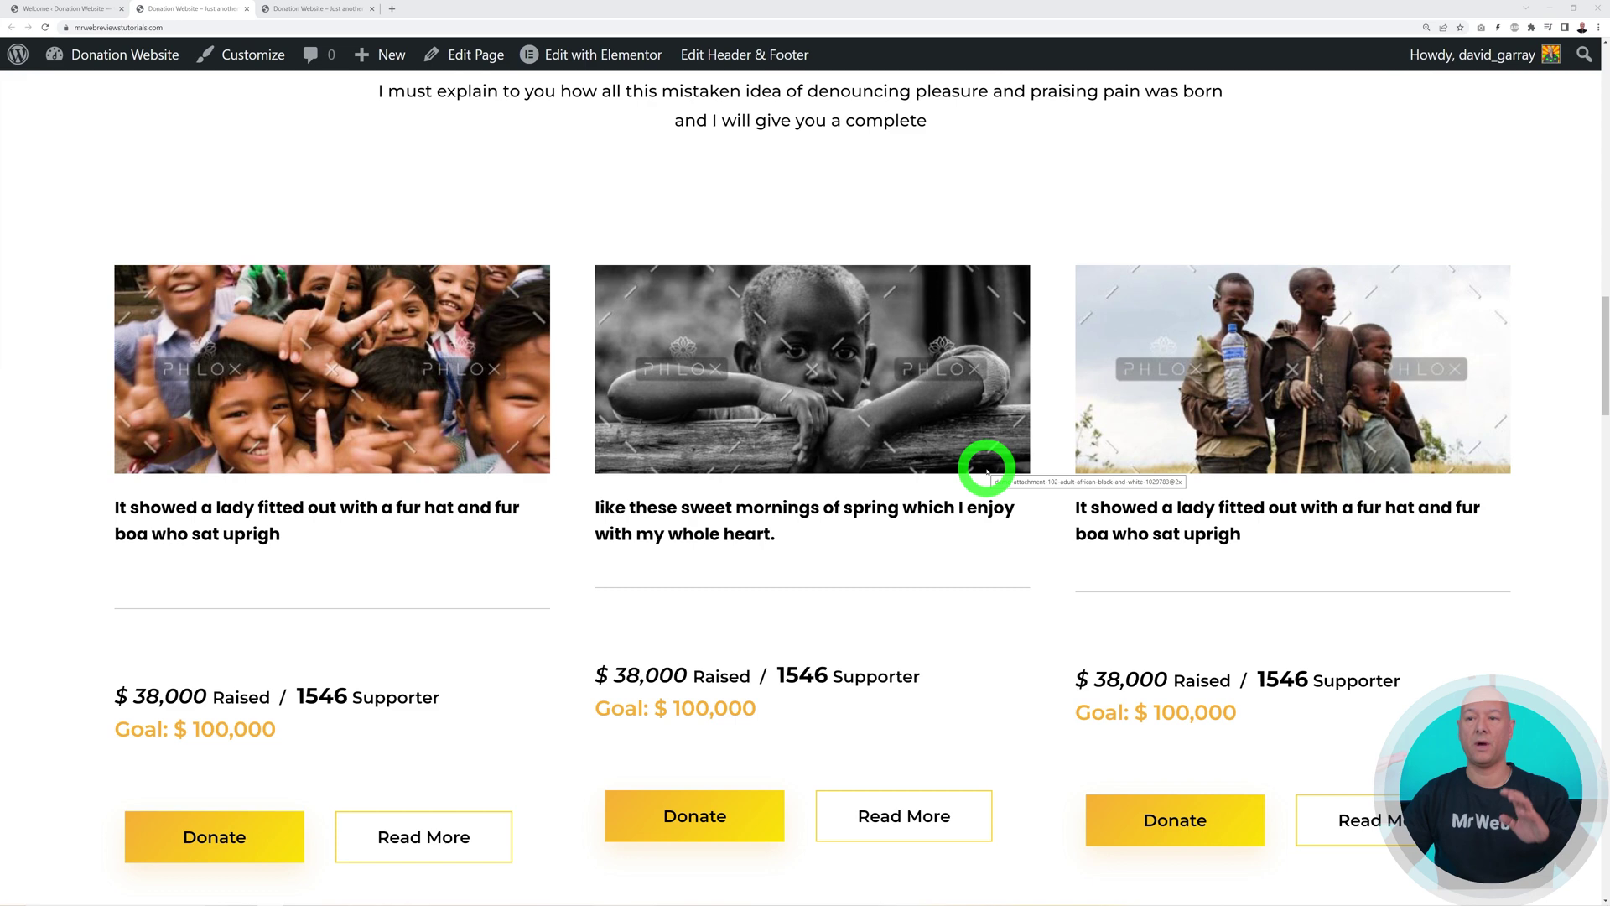
{"action": "scroll", "coordinate": [987, 470], "scroll_direction": "down", "scroll_amount": 2}
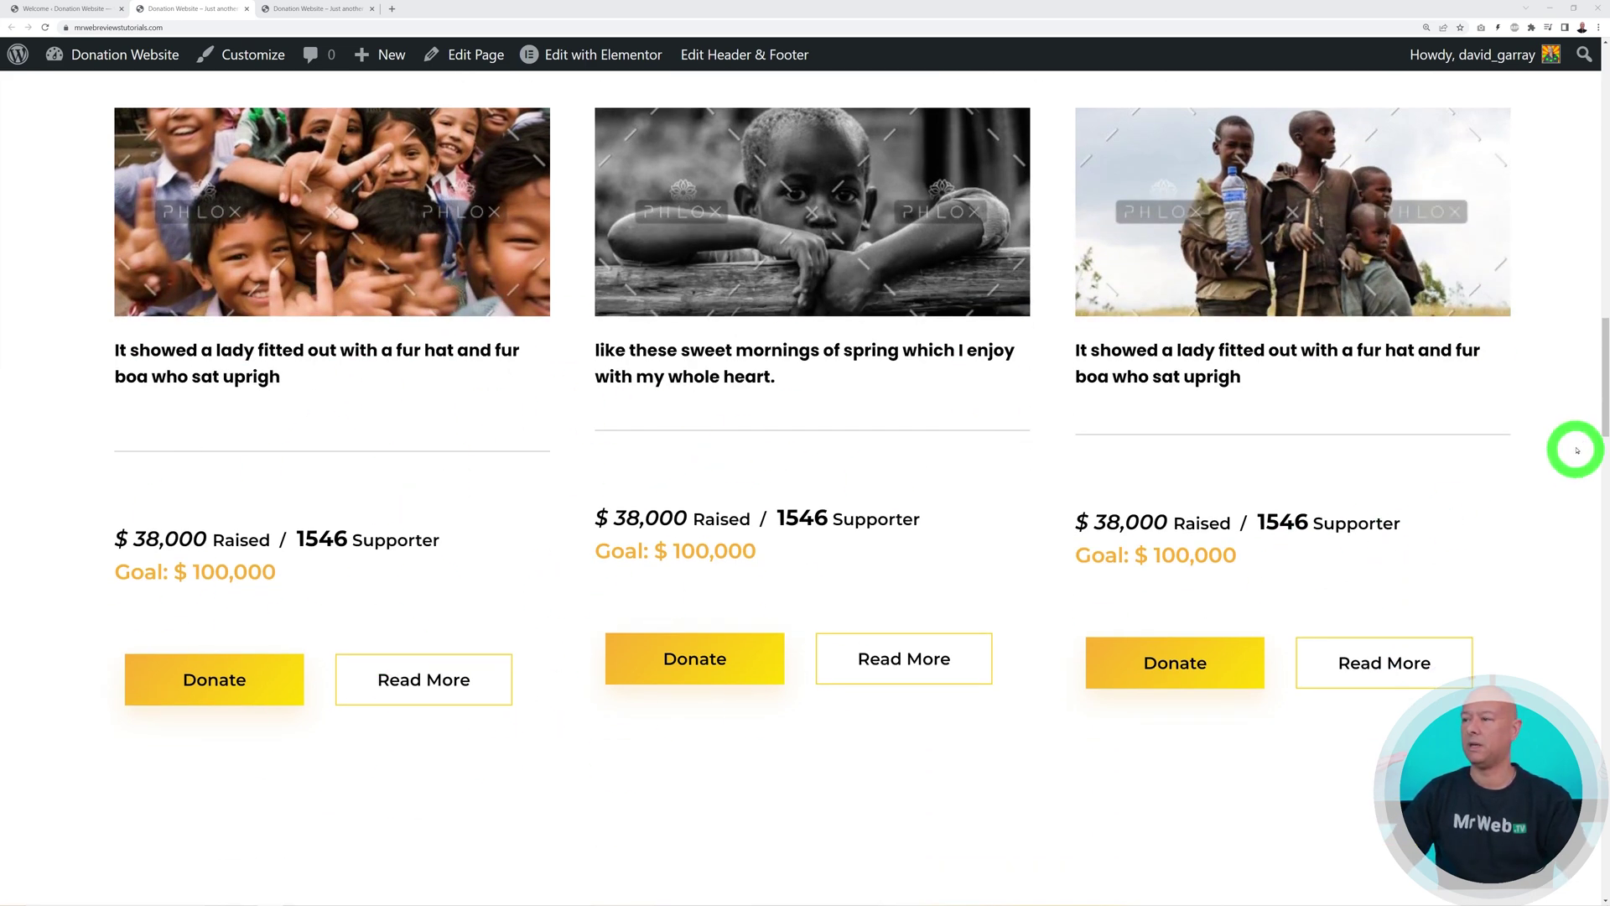
{"action": "left_click_drag", "start_coordinate": [1597, 416], "coordinate": [1494, 123]}
{"action": "left_click", "coordinate": [72, 10]}
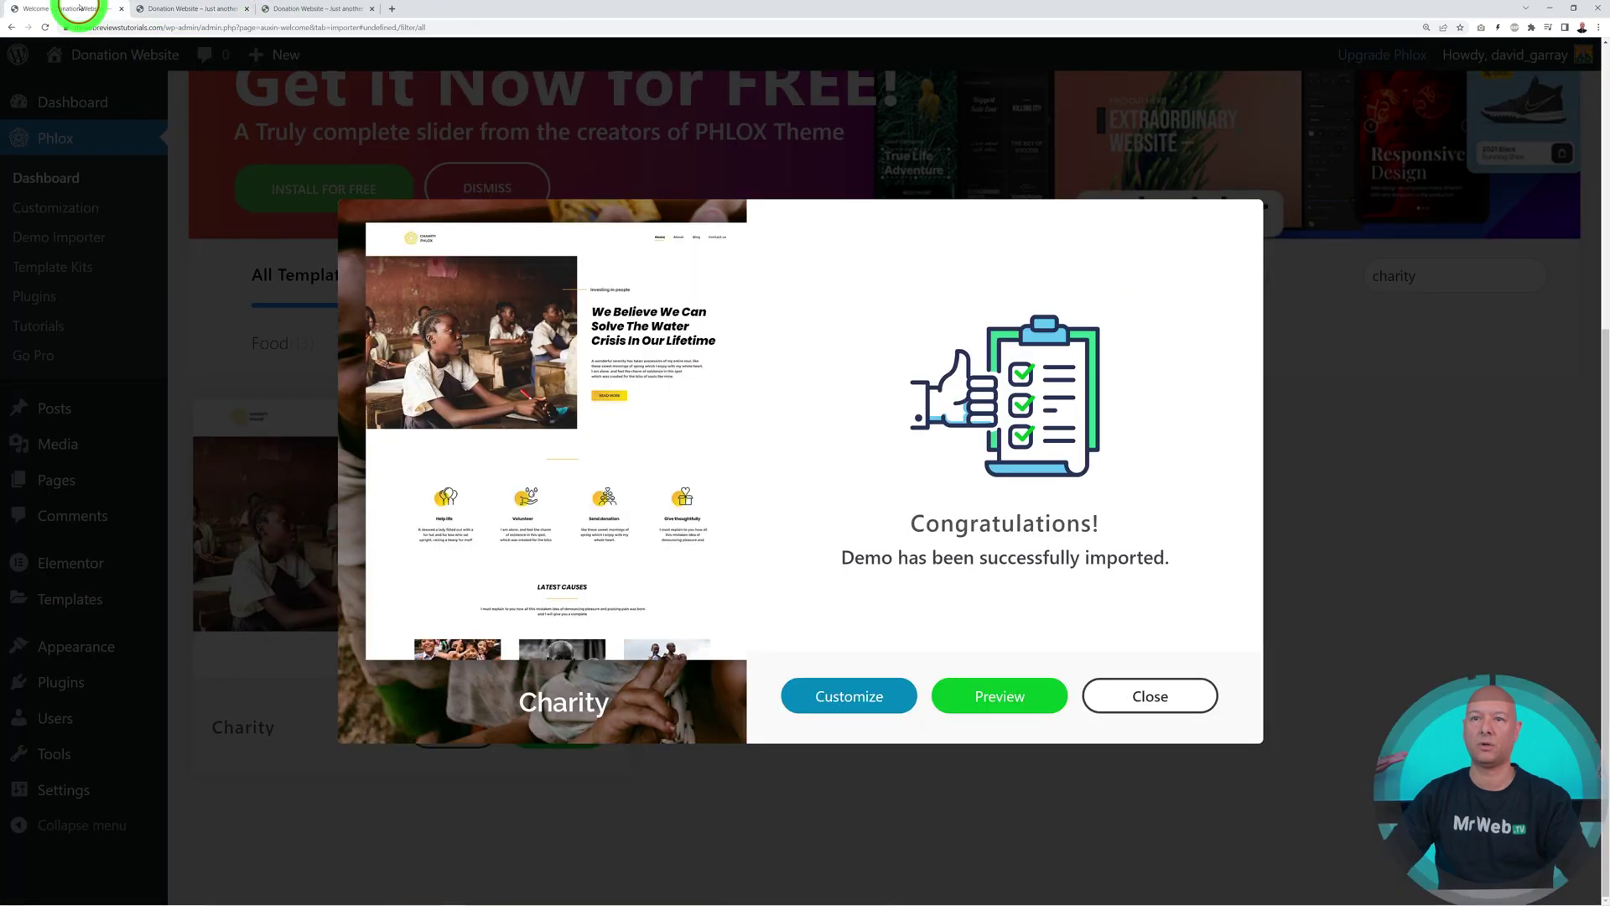
Install the GiveWP plugin and the GiveWP Donation Widgets for Elementor add-on
{"action": "left_click", "coordinate": [1154, 694]}
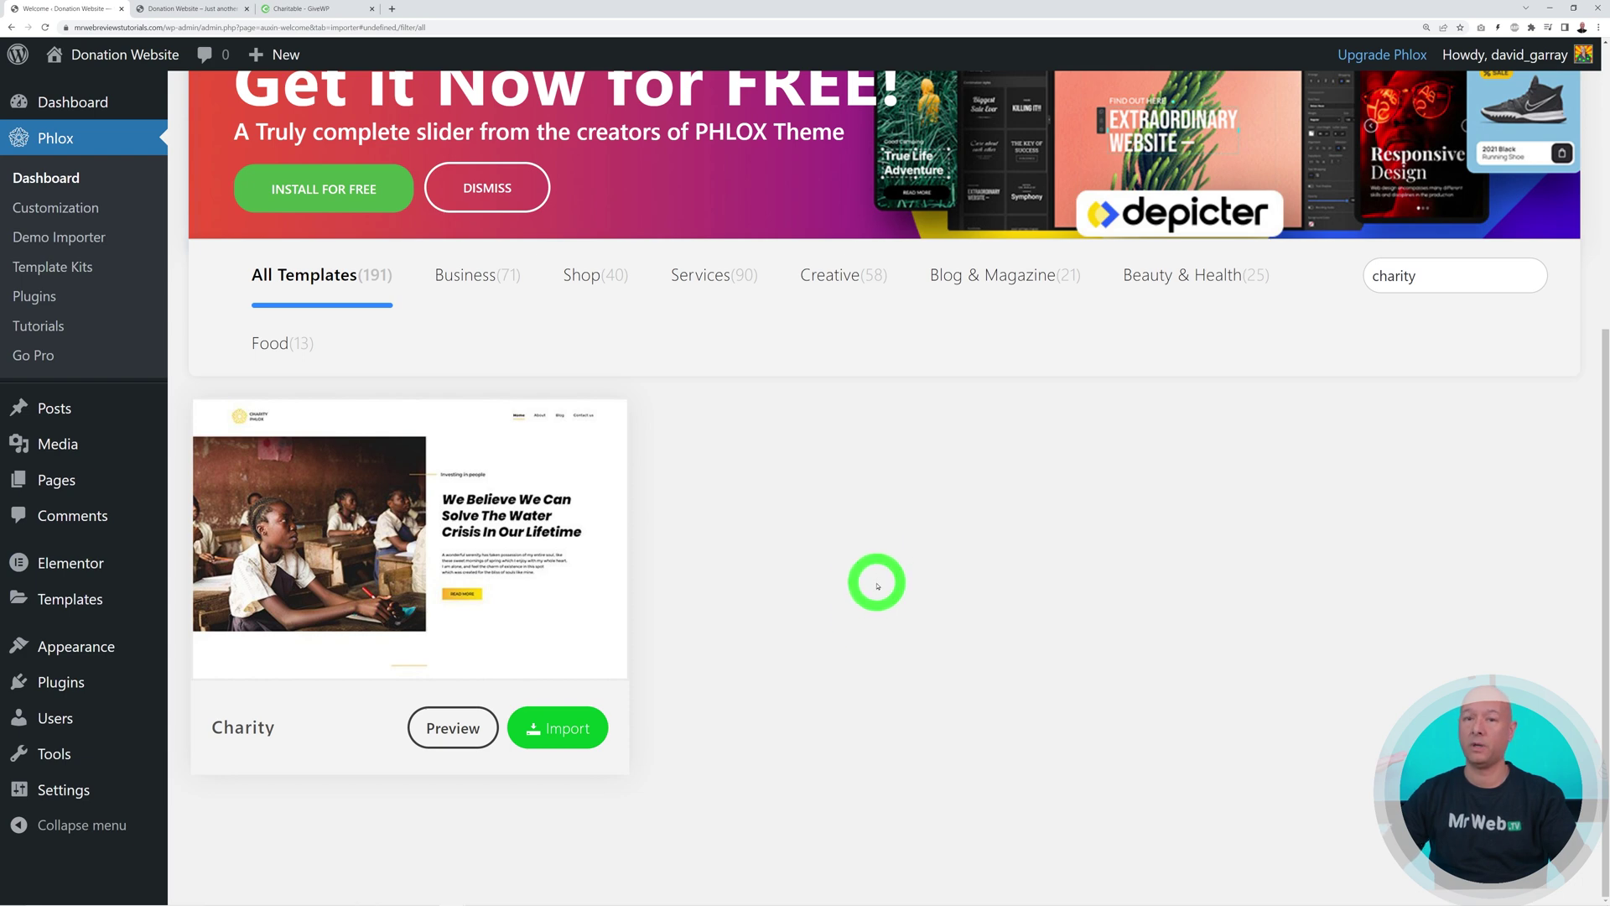
{"action": "mouse_move", "coordinate": [83, 684]}
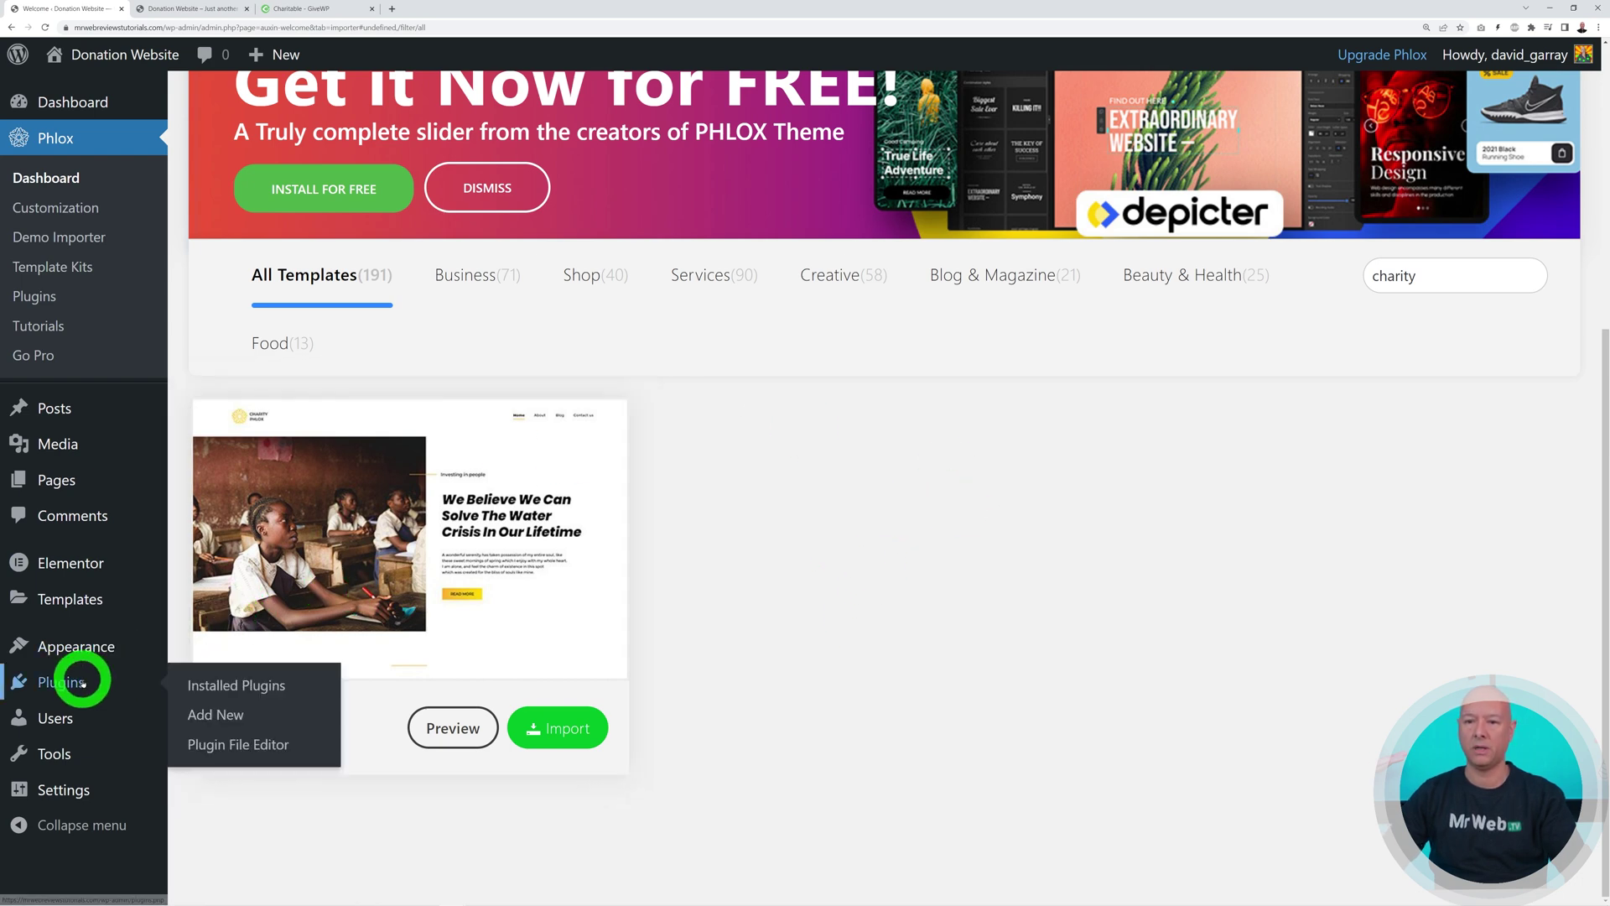
{"action": "left_click", "coordinate": [205, 720]}
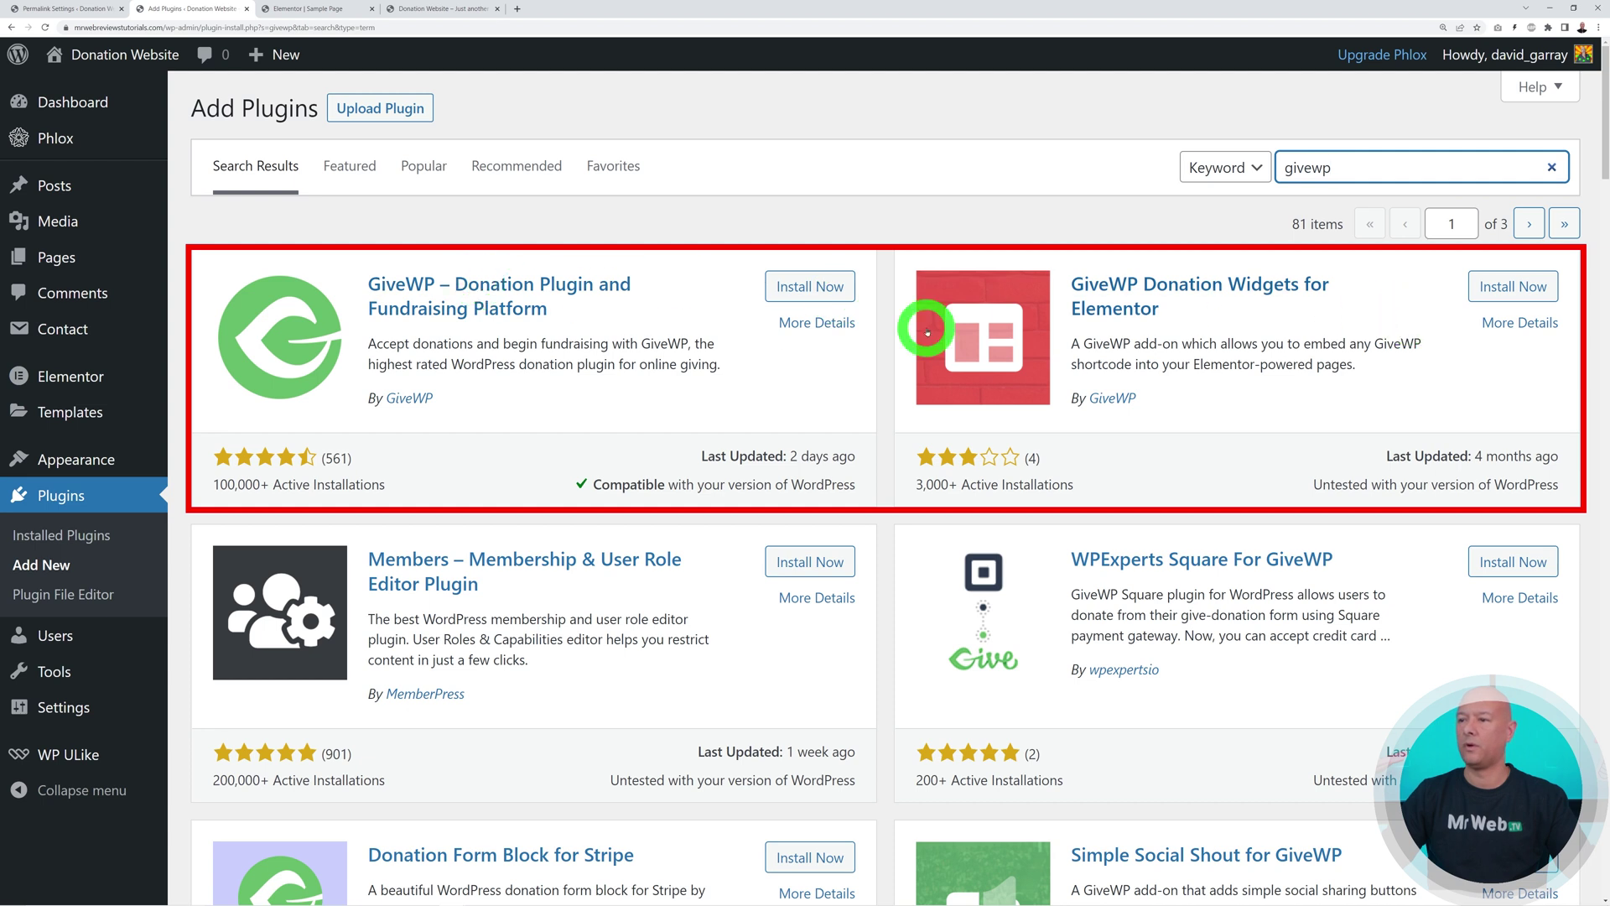
{"action": "left_click", "coordinate": [832, 287]}
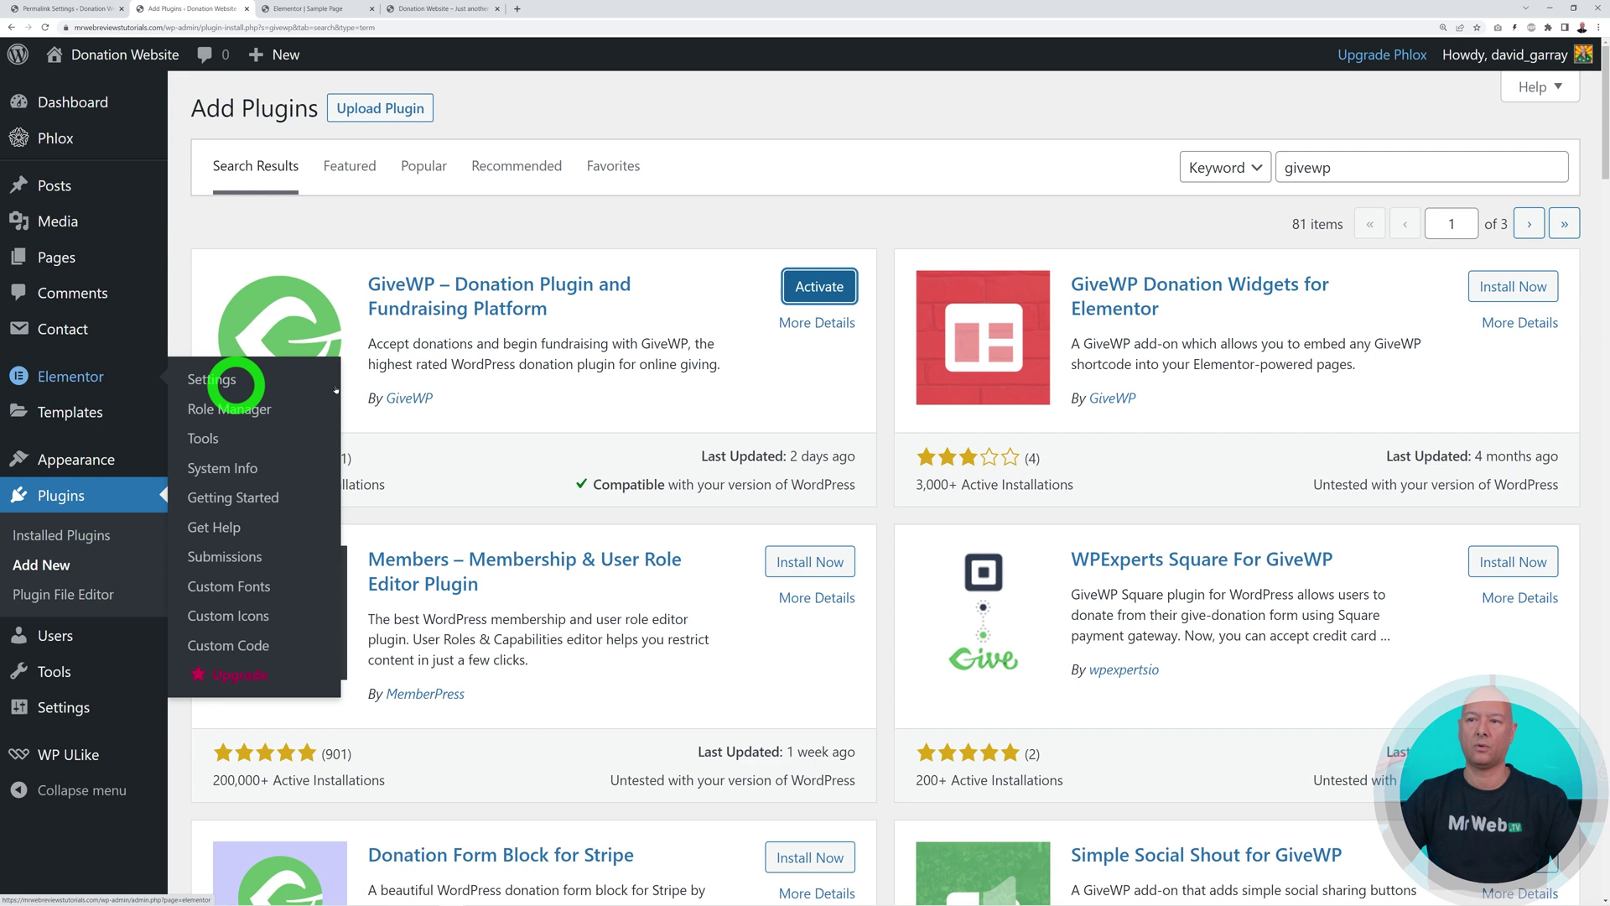
{"action": "left_click", "coordinate": [1510, 286]}
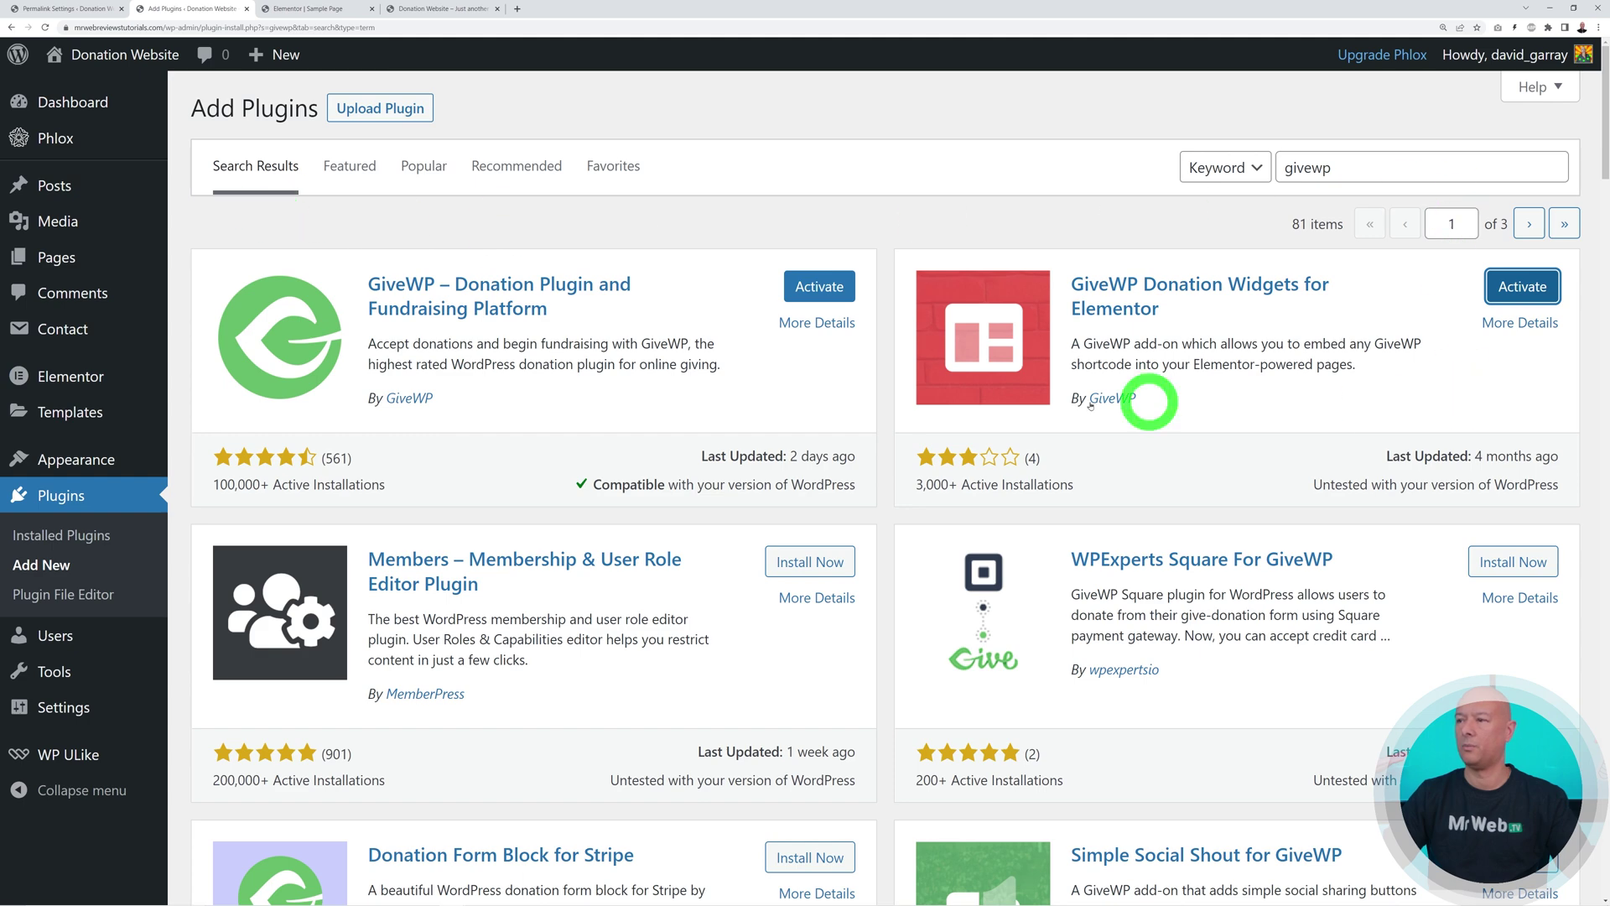
Bulk-activate Give - Donation Plugin and GiveWP Donation Widgets for Elementor in Installed Plugins
{"action": "left_click", "coordinate": [68, 541]}
{"action": "left_click", "coordinate": [215, 438]}
{"action": "left_click", "coordinate": [215, 514]}
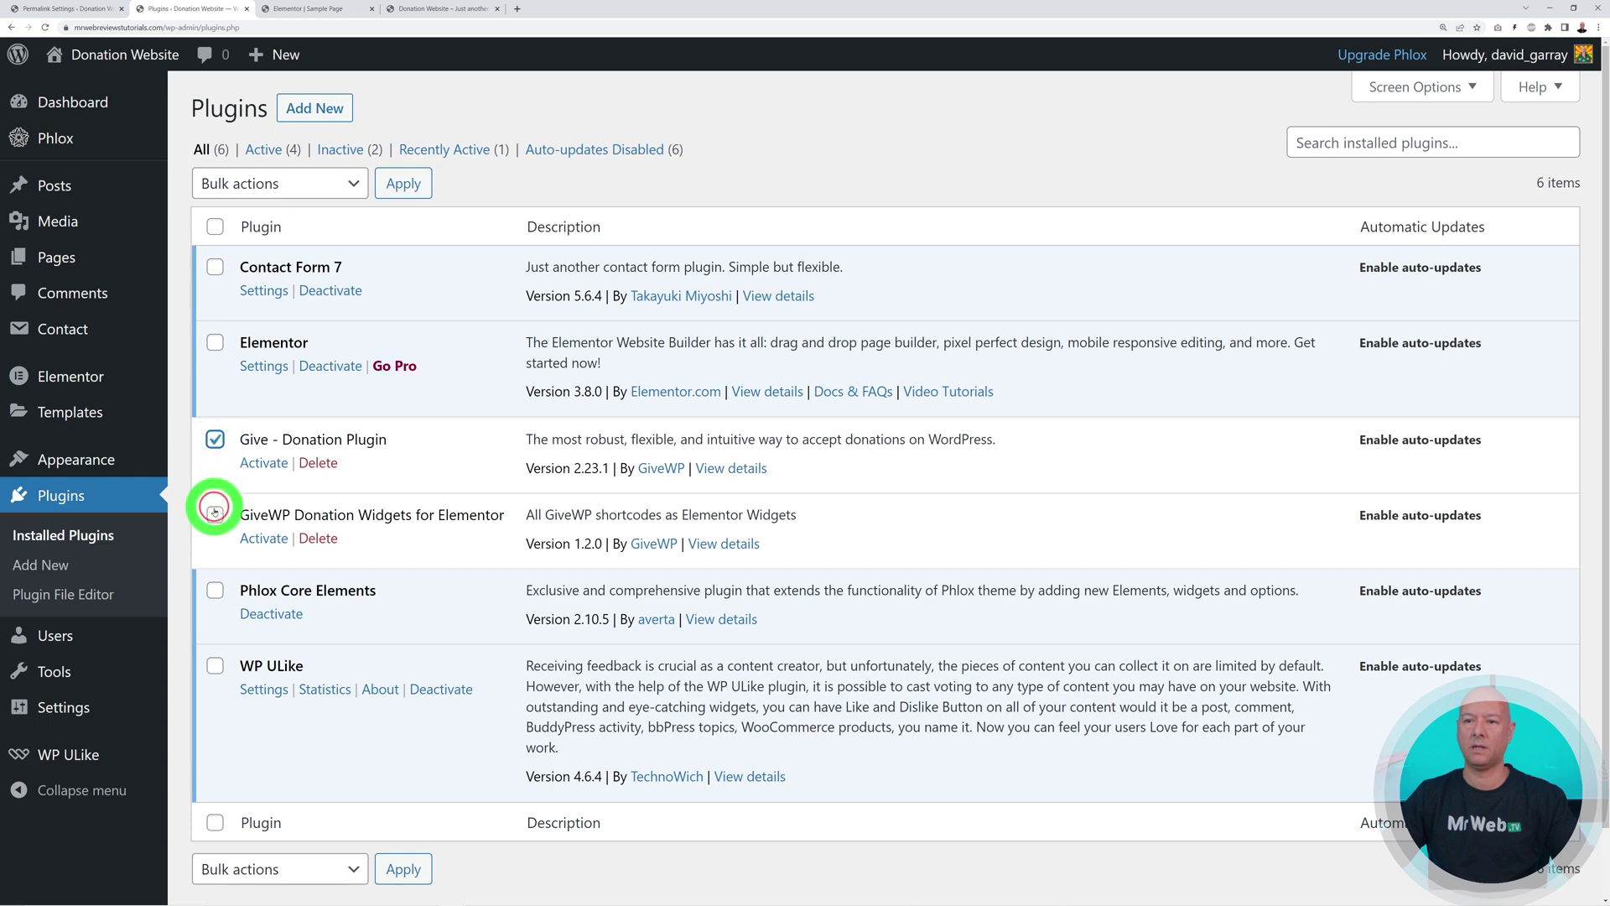
{"action": "left_click", "coordinate": [349, 185]}
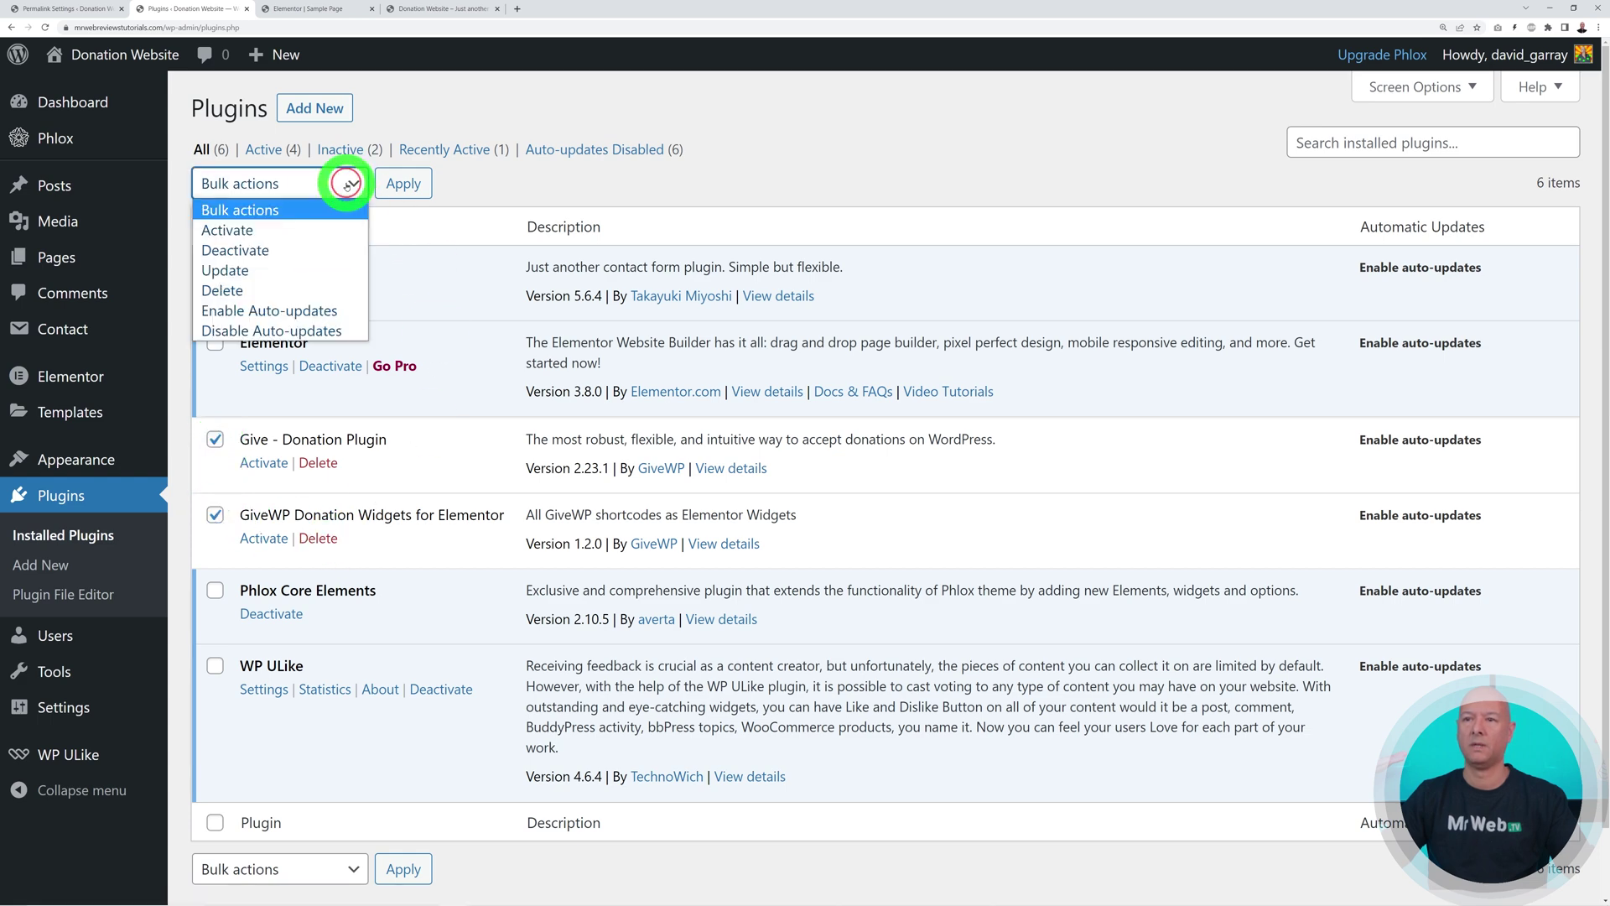
{"action": "left_click", "coordinate": [298, 239]}
{"action": "left_click", "coordinate": [402, 183]}
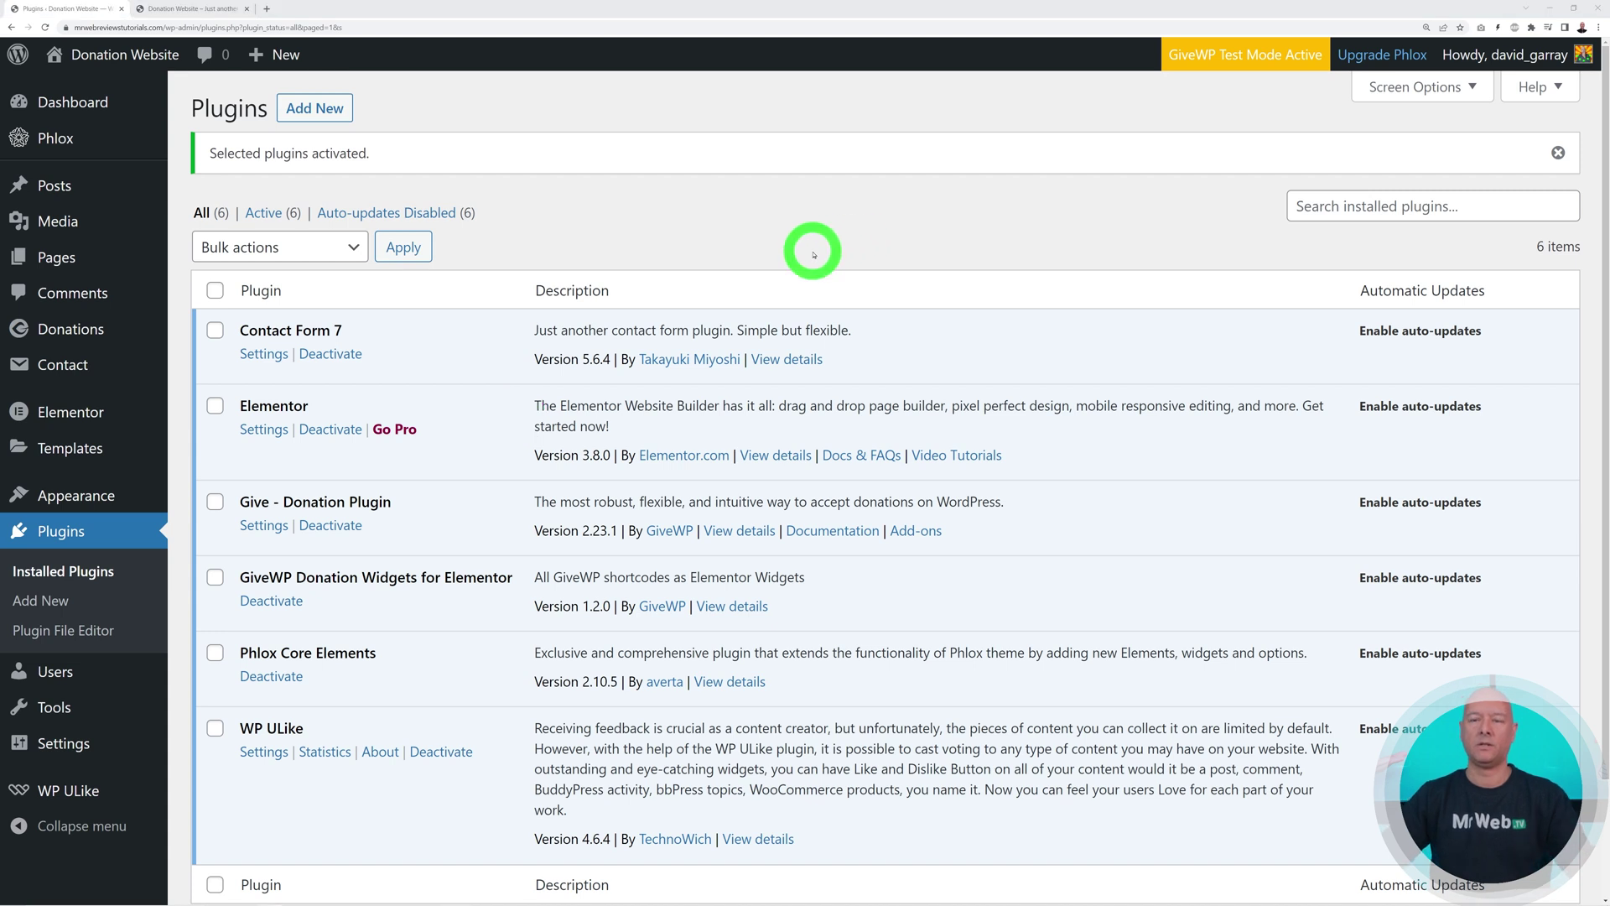
{"action": "mouse_move", "coordinate": [101, 330]}
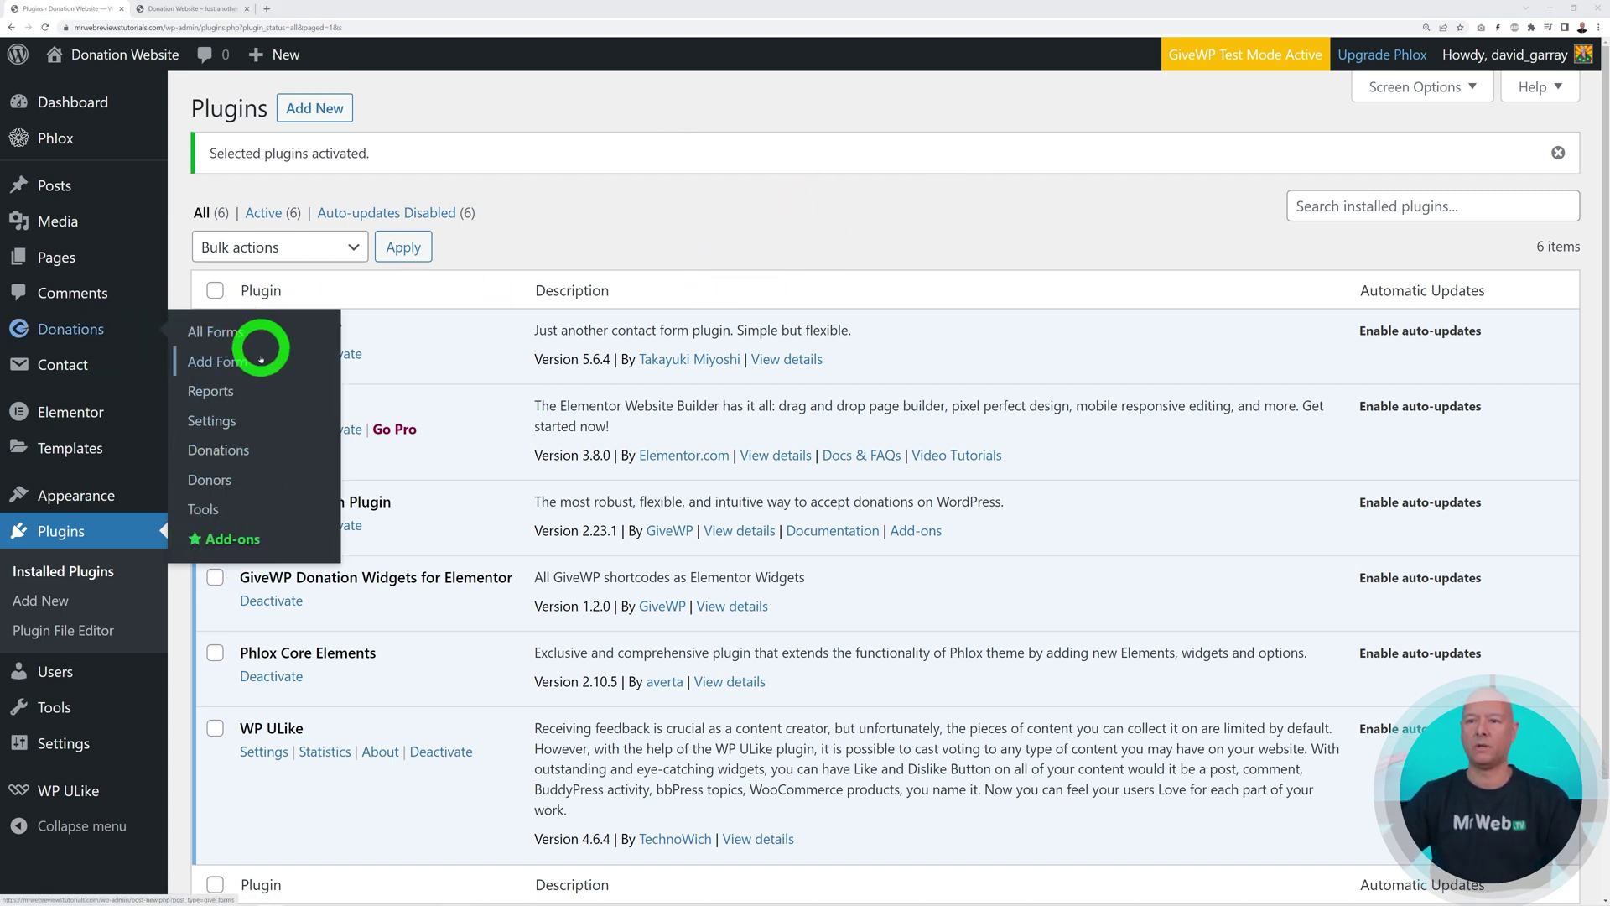
In GiveWP General settings, keep United States as base country, choose New York as state, and save
{"action": "left_click", "coordinate": [76, 332]}
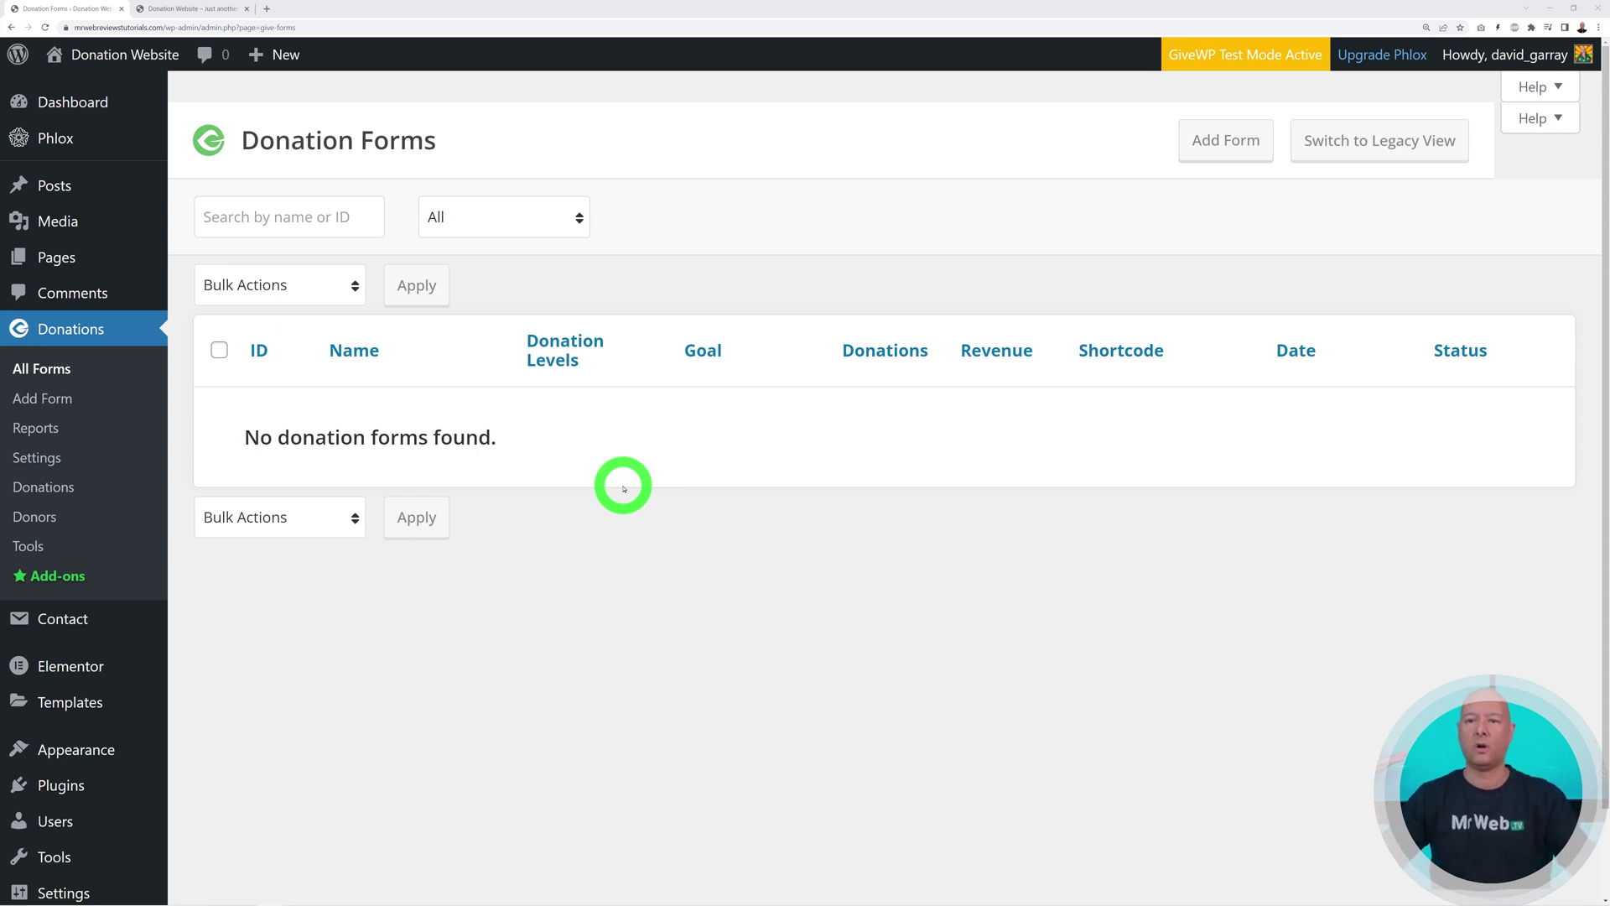
{"action": "left_click", "coordinate": [40, 458]}
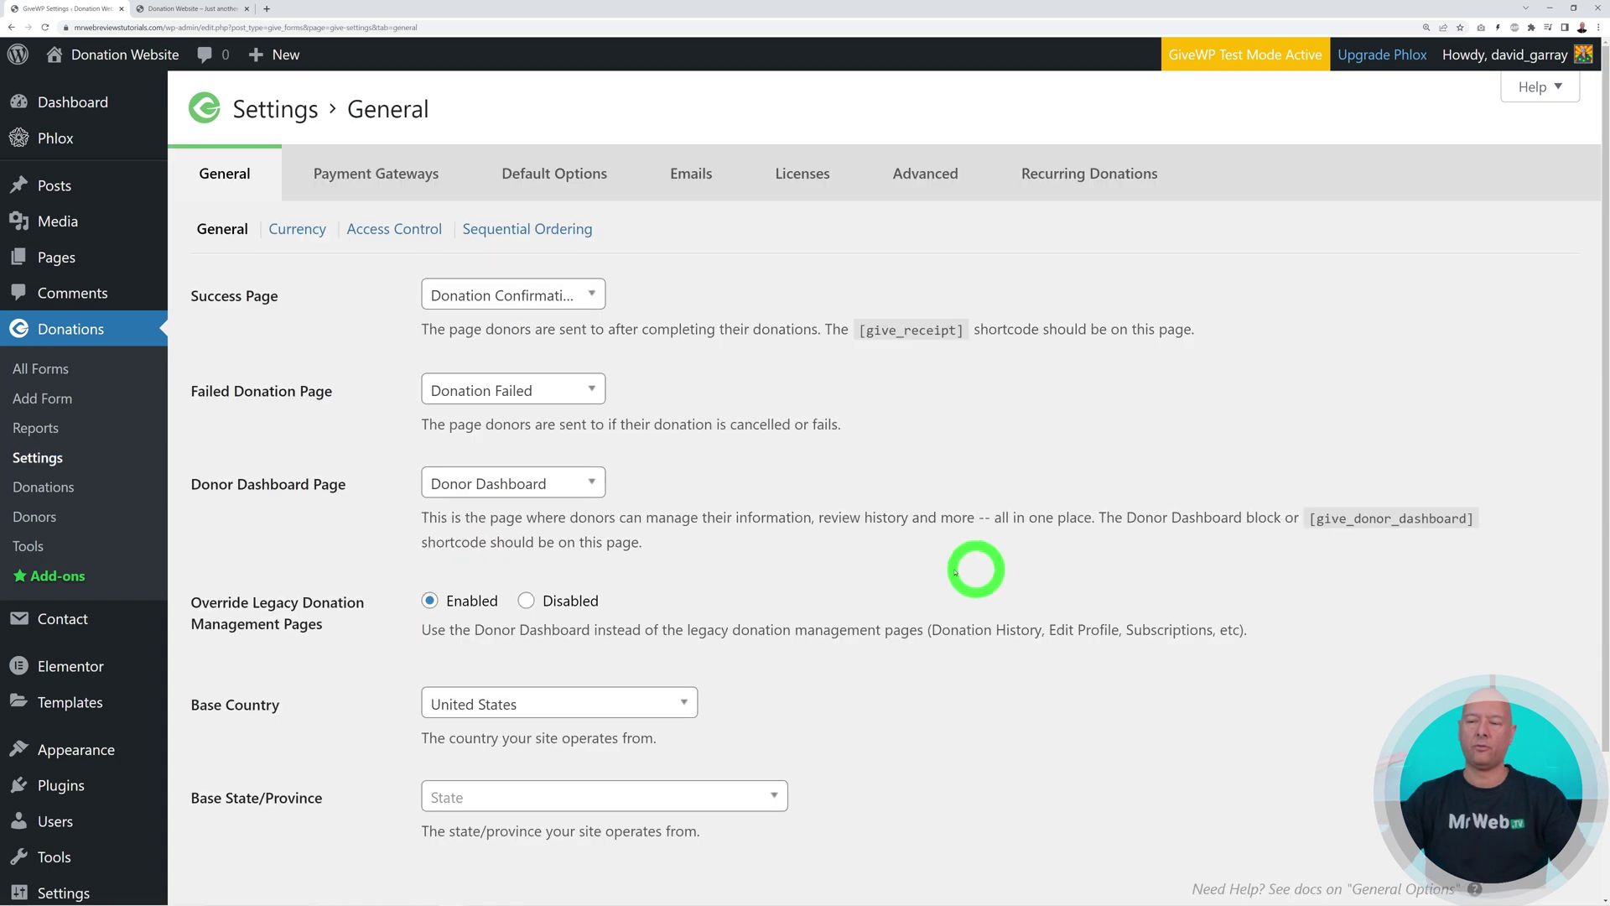
{"action": "scroll", "coordinate": [964, 668], "scroll_direction": "down", "scroll_amount": 2}
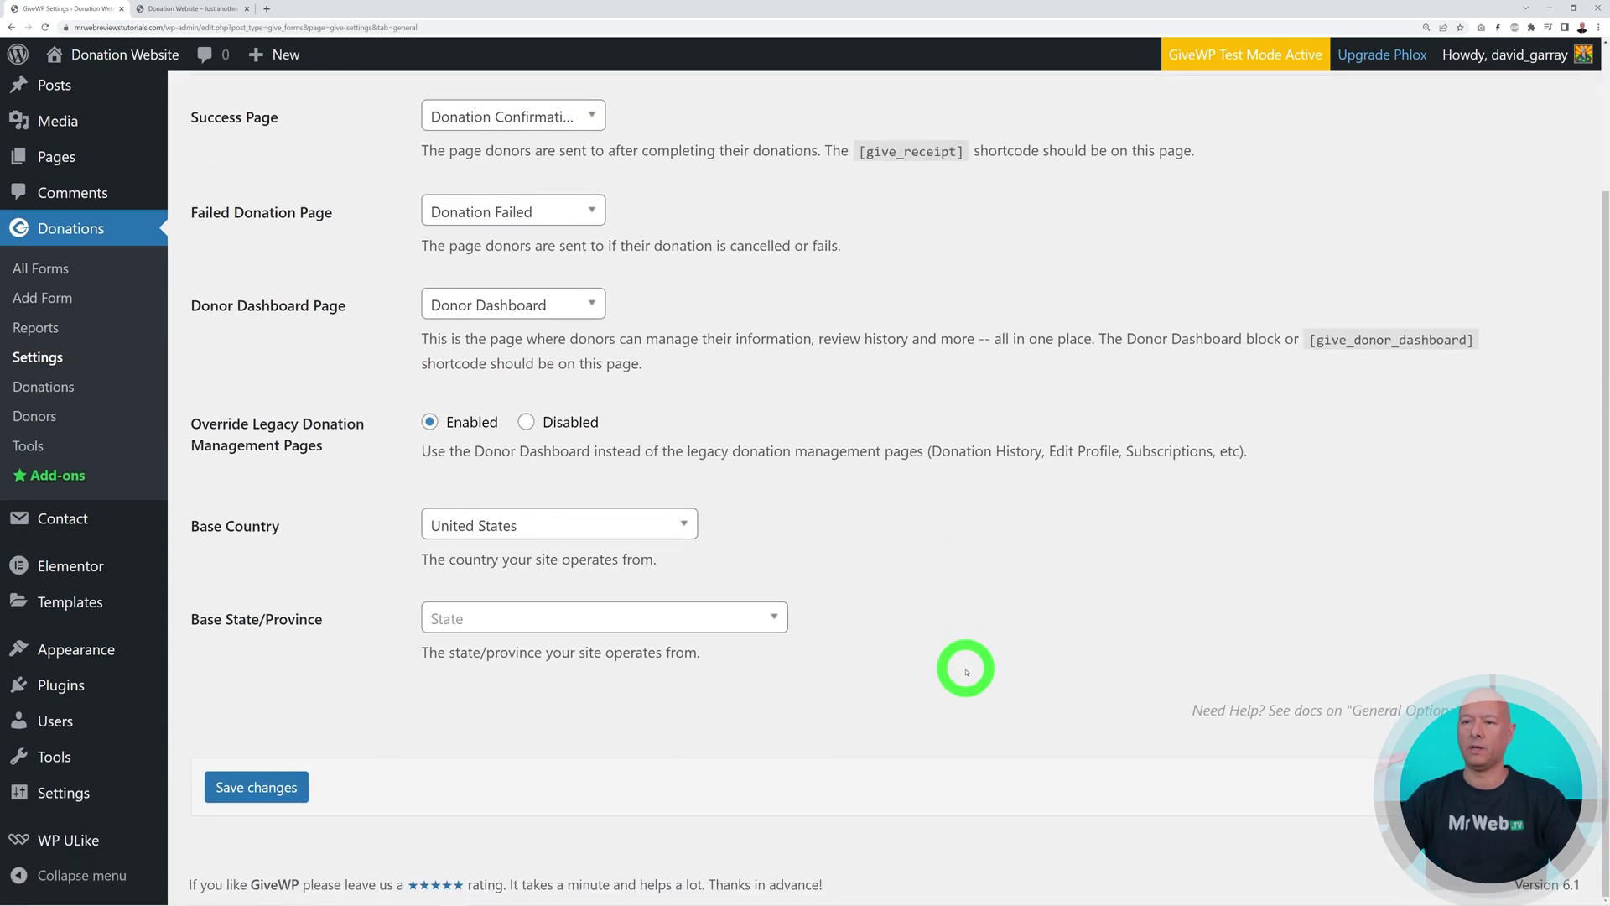
{"action": "left_click", "coordinate": [686, 525]}
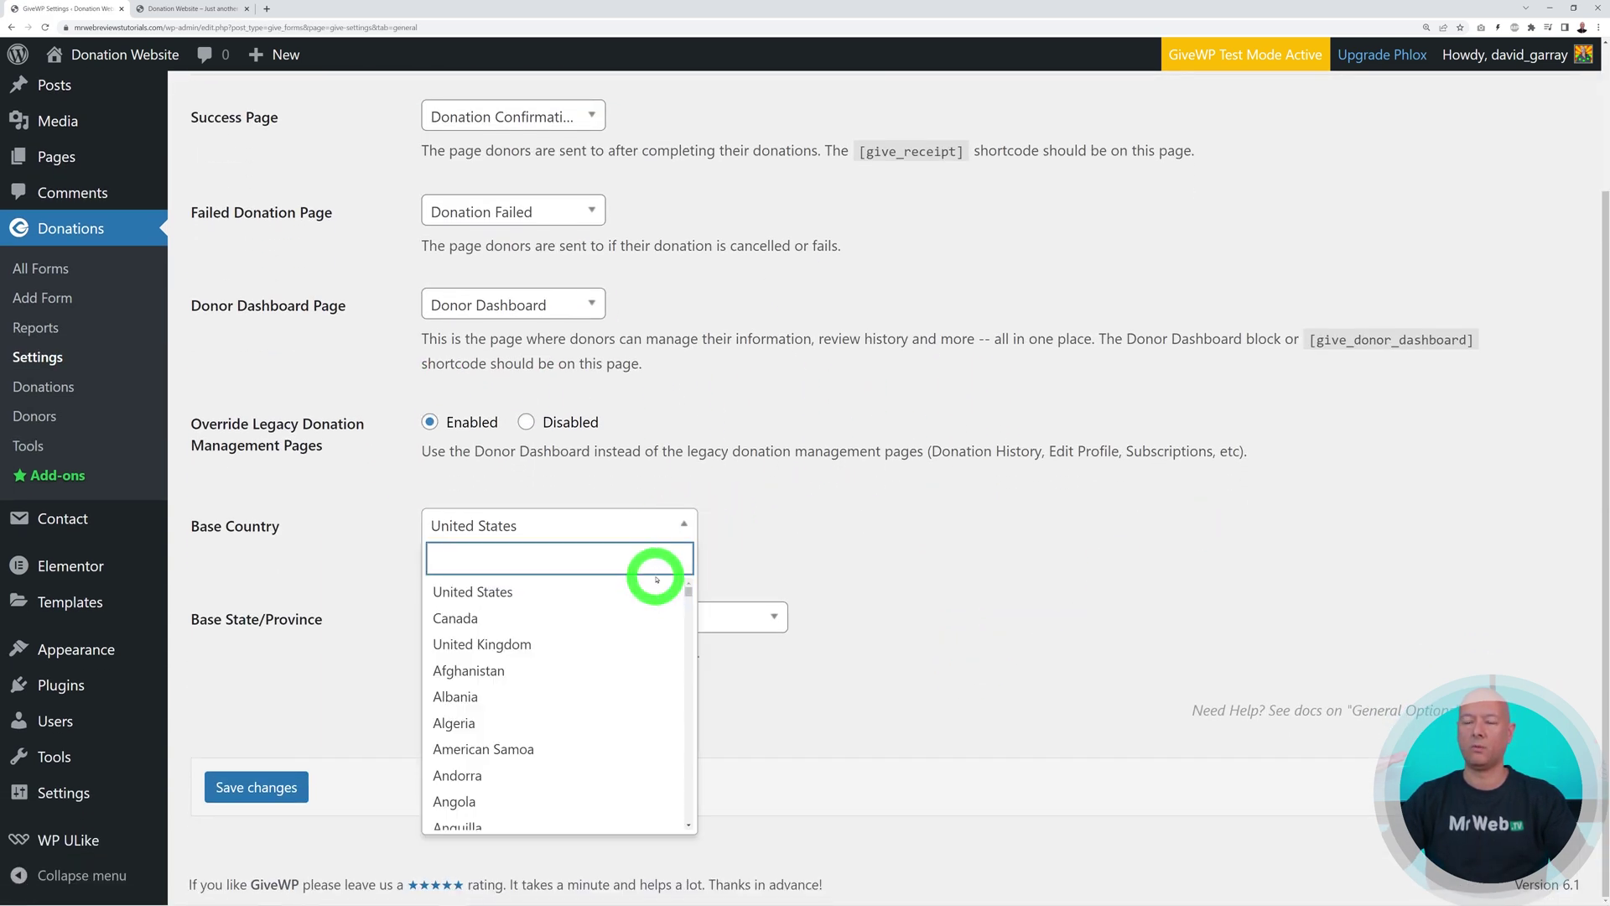
{"action": "left_click", "coordinate": [902, 574]}
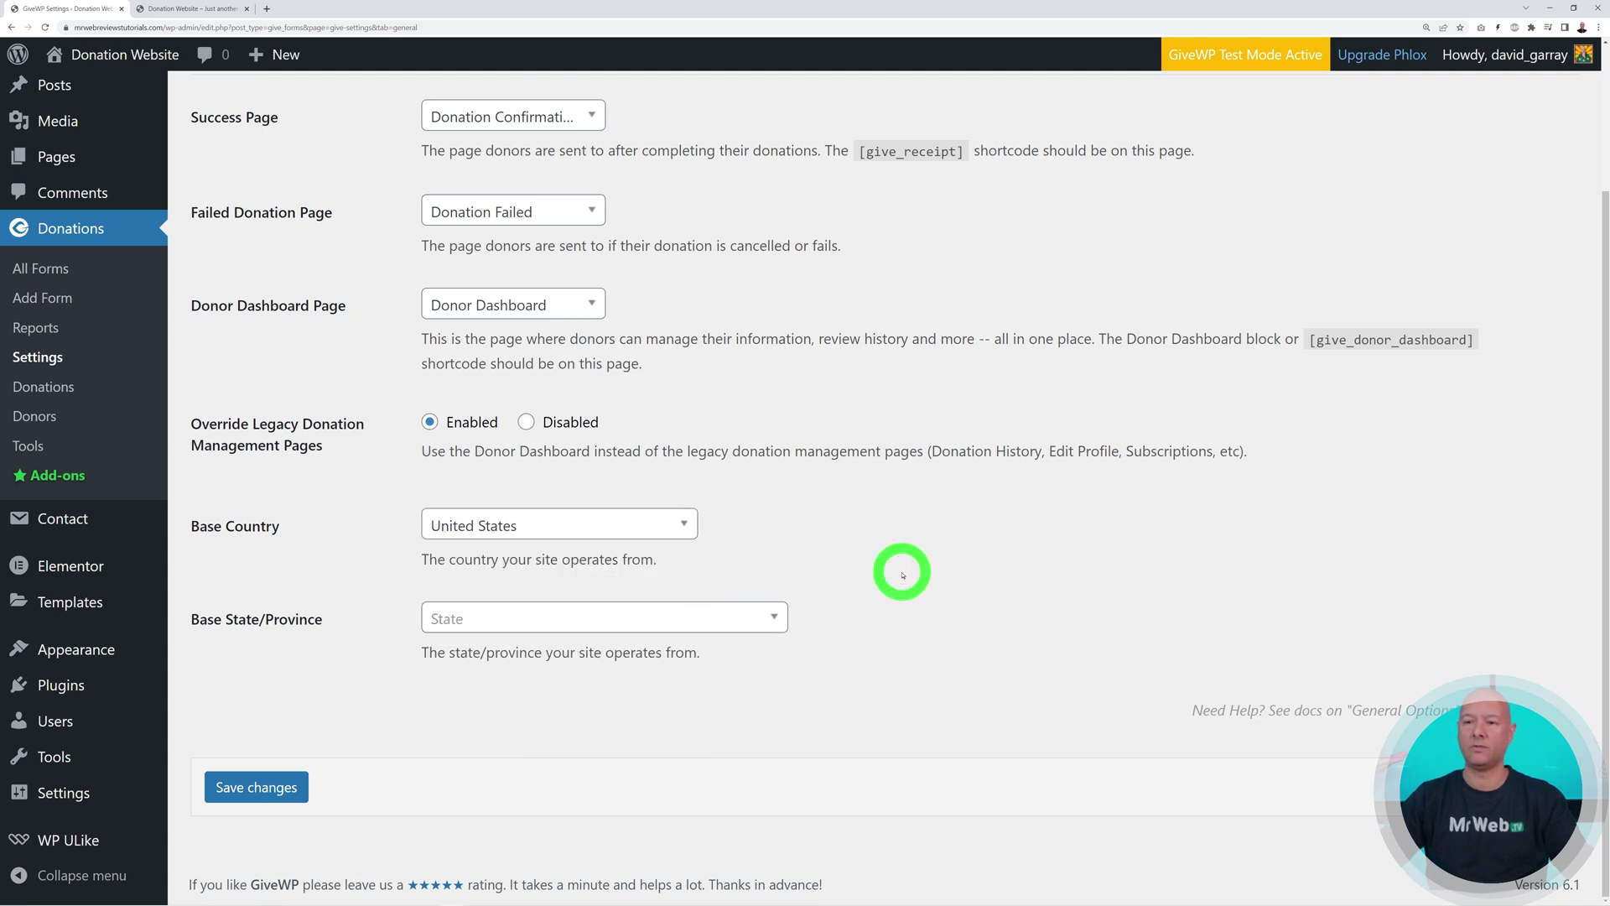
{"action": "left_click", "coordinate": [703, 618]}
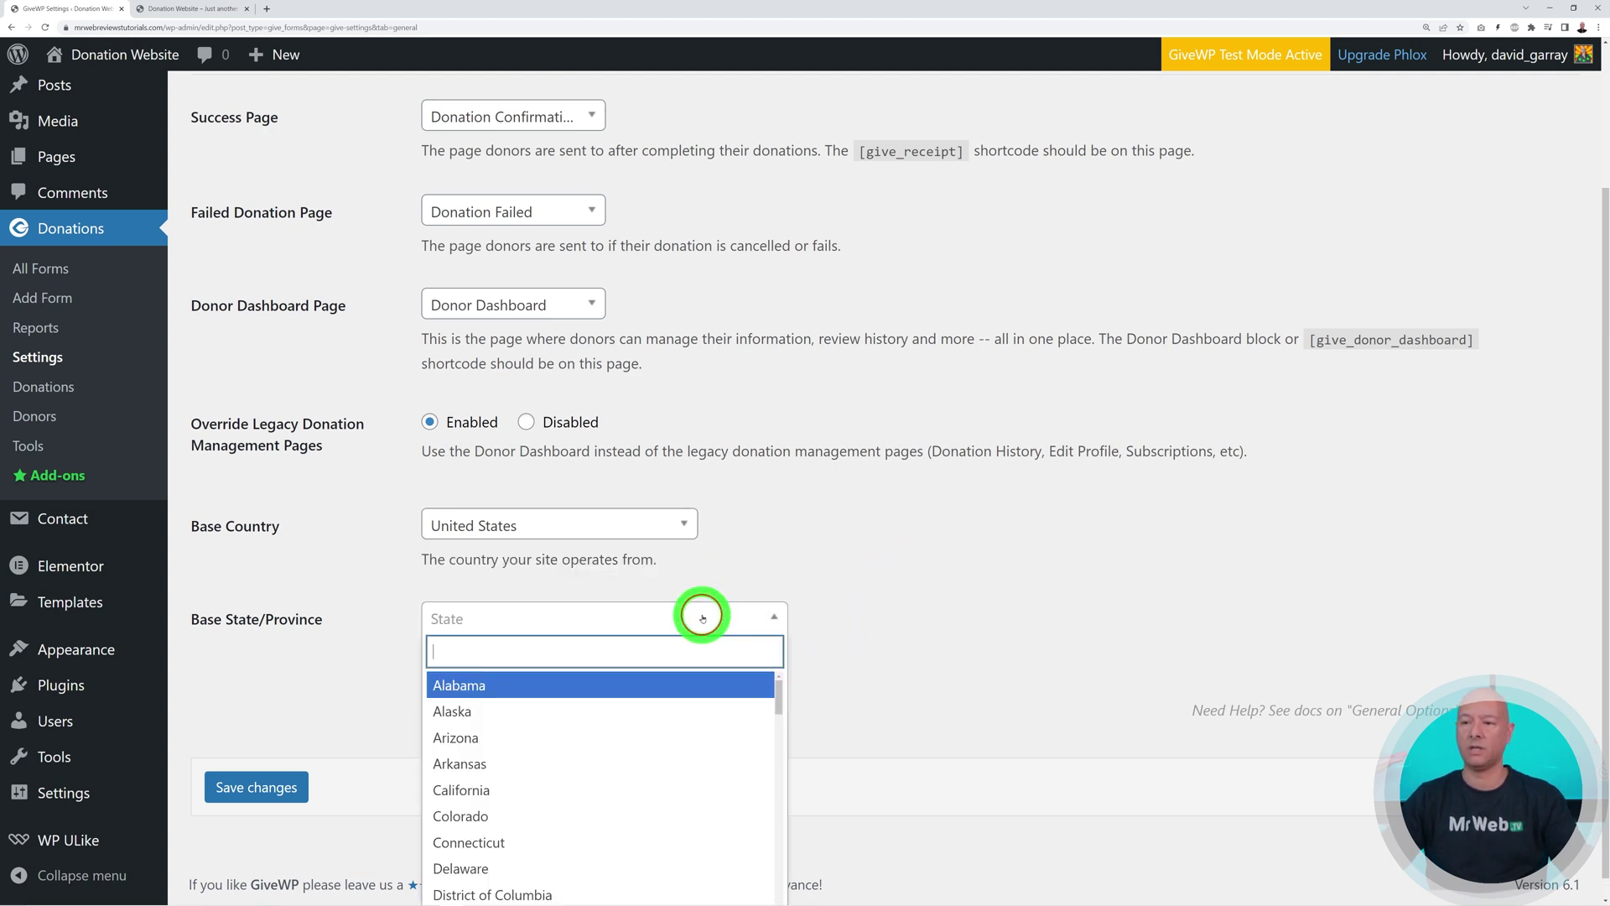
{"action": "type", "text": "new"}
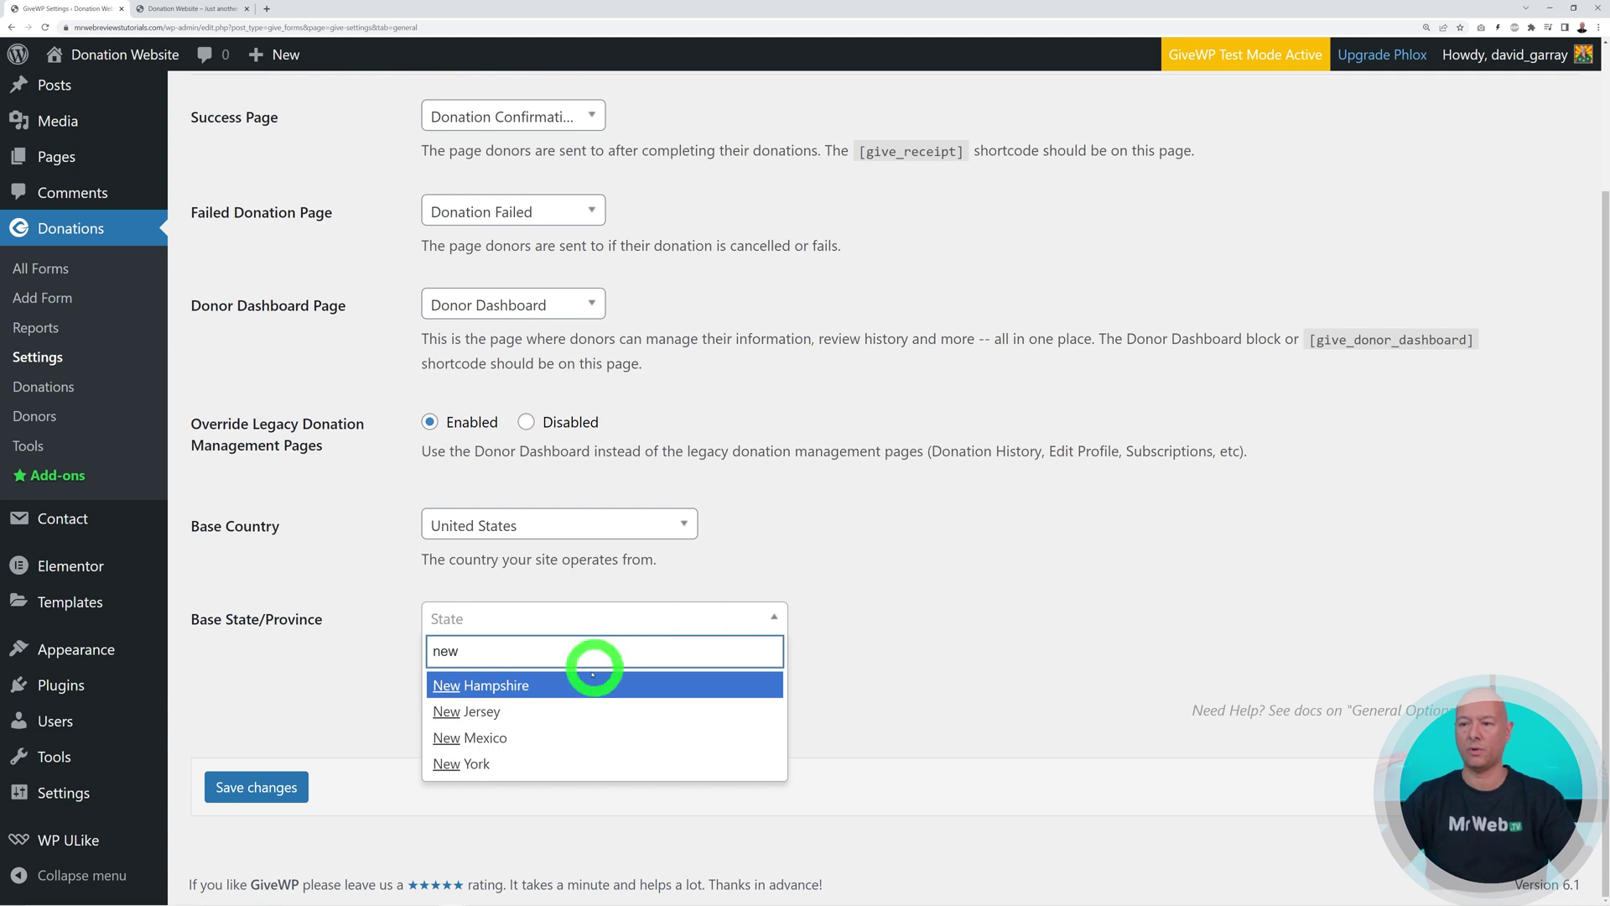
{"action": "left_click", "coordinate": [560, 763]}
{"action": "left_click", "coordinate": [243, 786]}
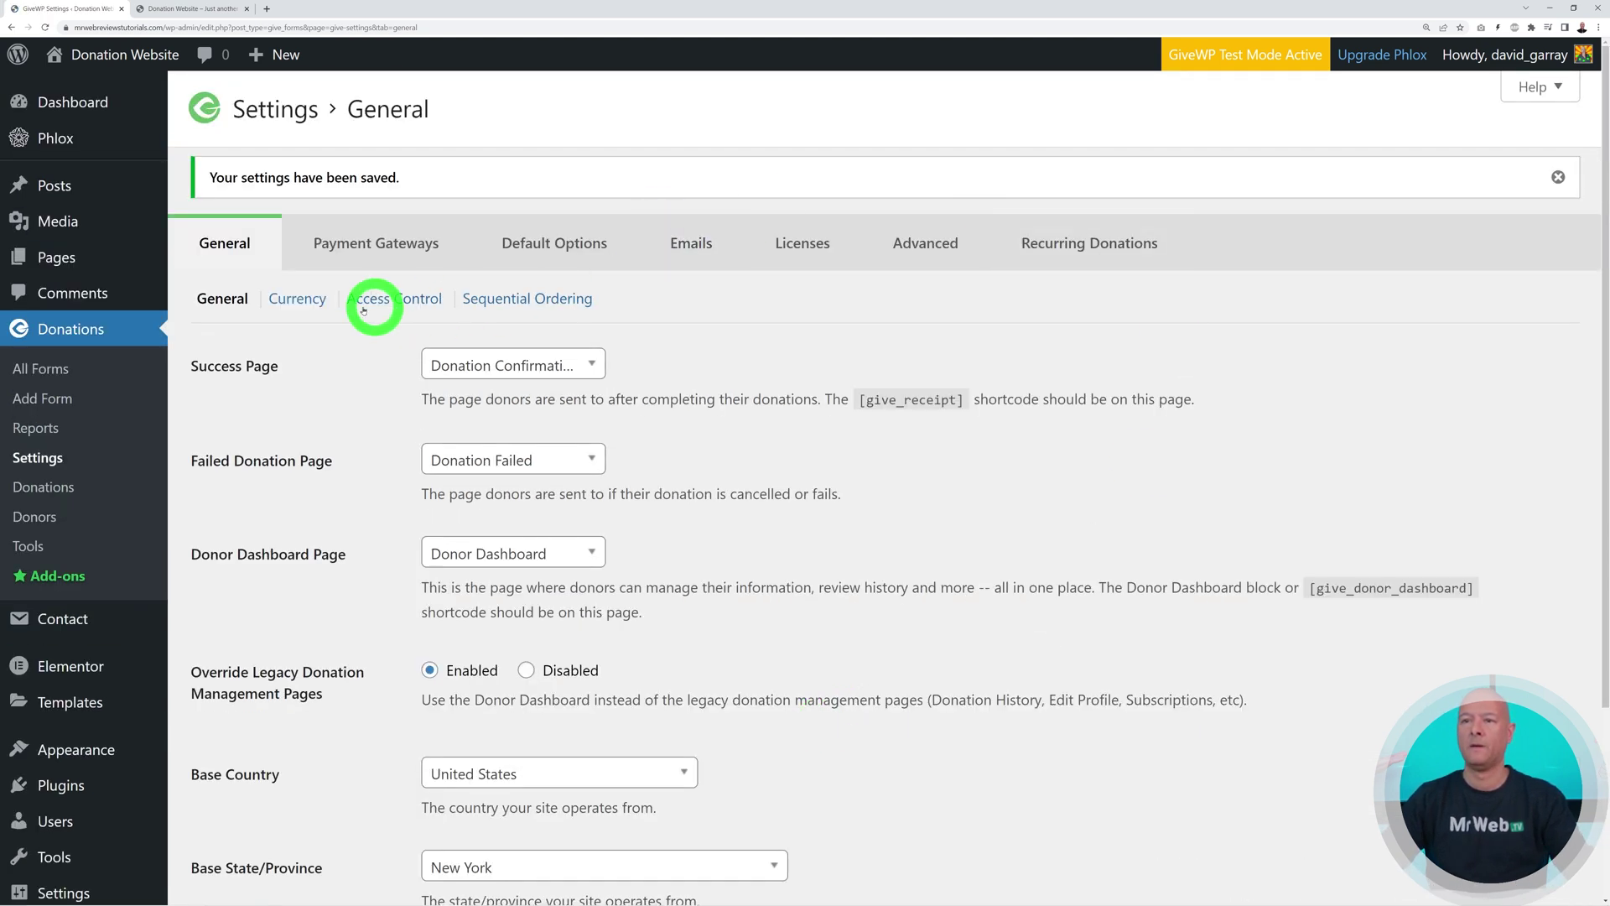
Save GiveWP currency settings with US Dollars and the symbol before the amount ($10)
{"action": "left_click", "coordinate": [310, 300]}
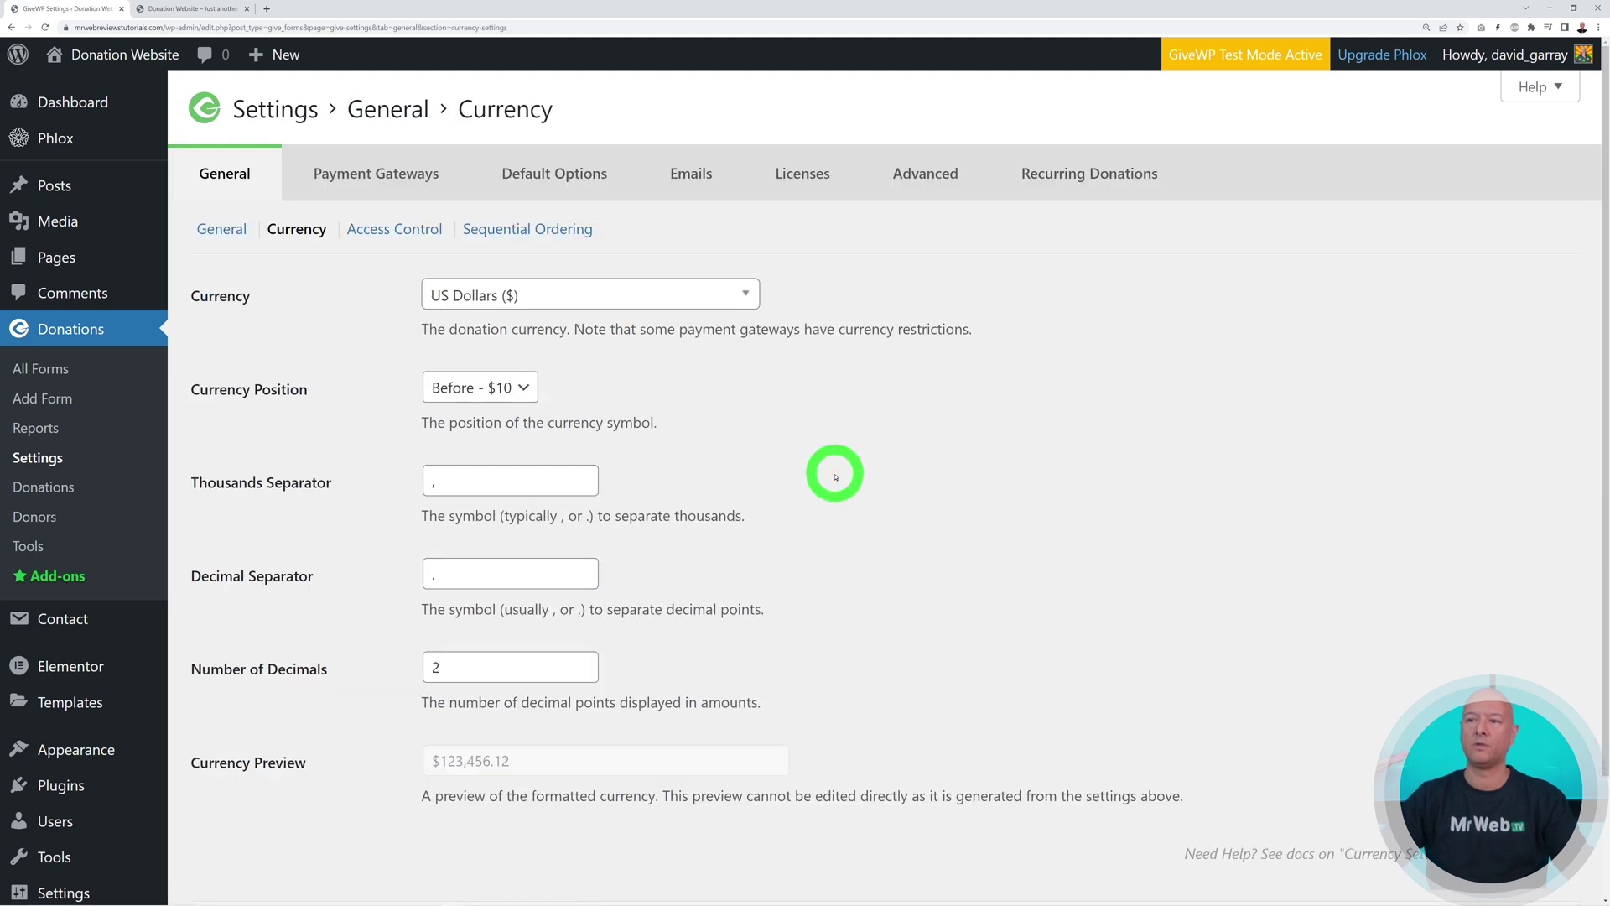
{"action": "left_click", "coordinate": [749, 293]}
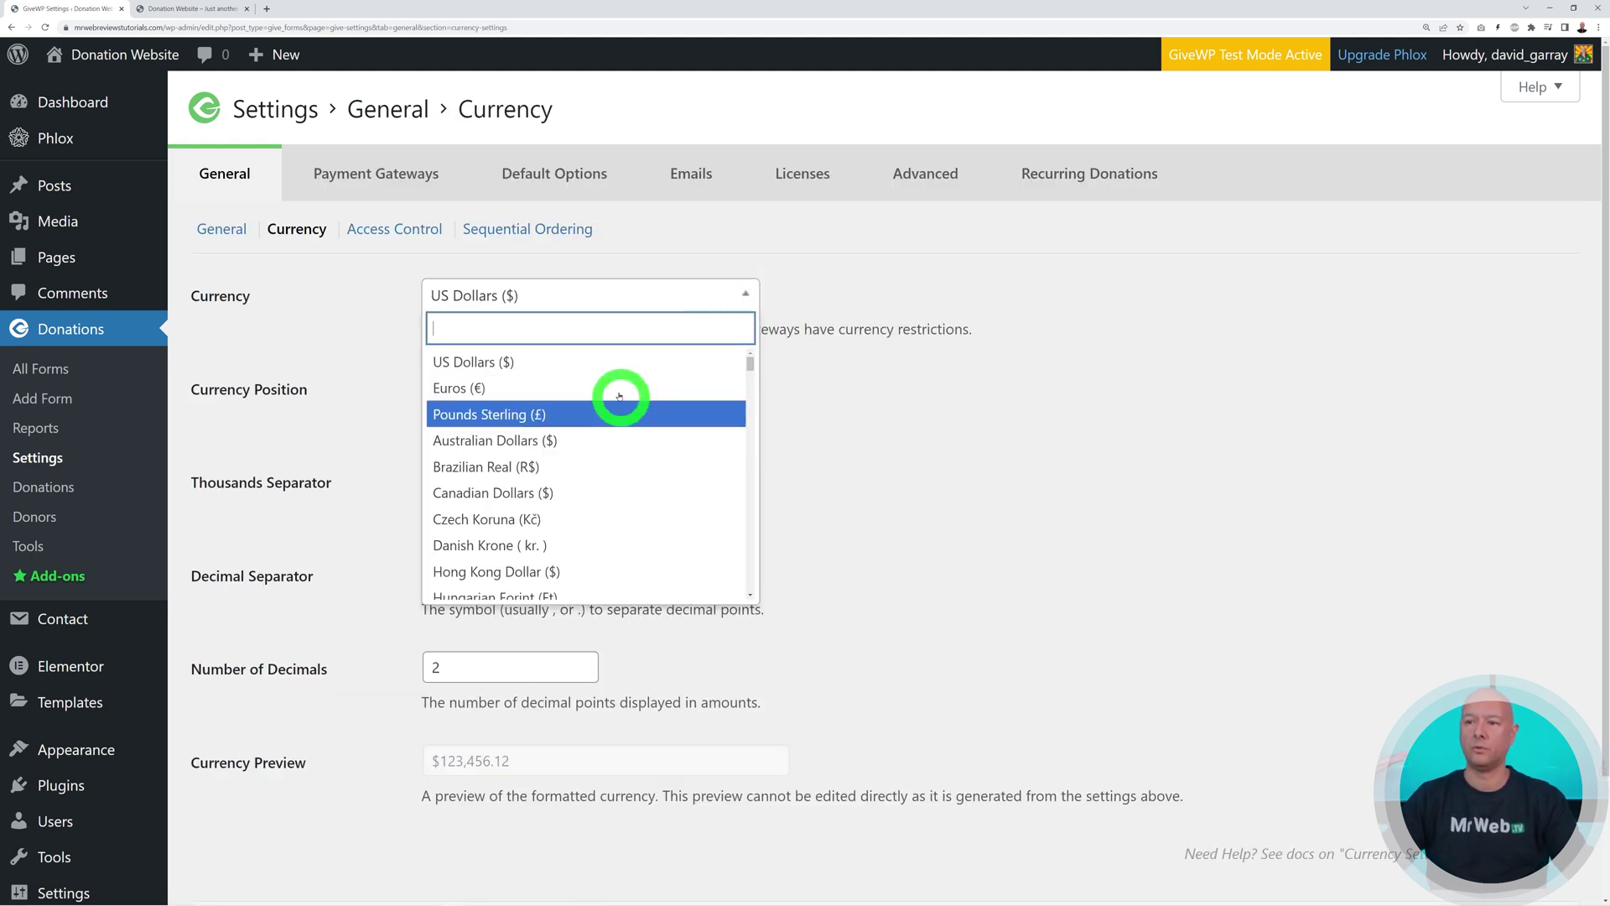
{"action": "left_click", "coordinate": [1028, 481]}
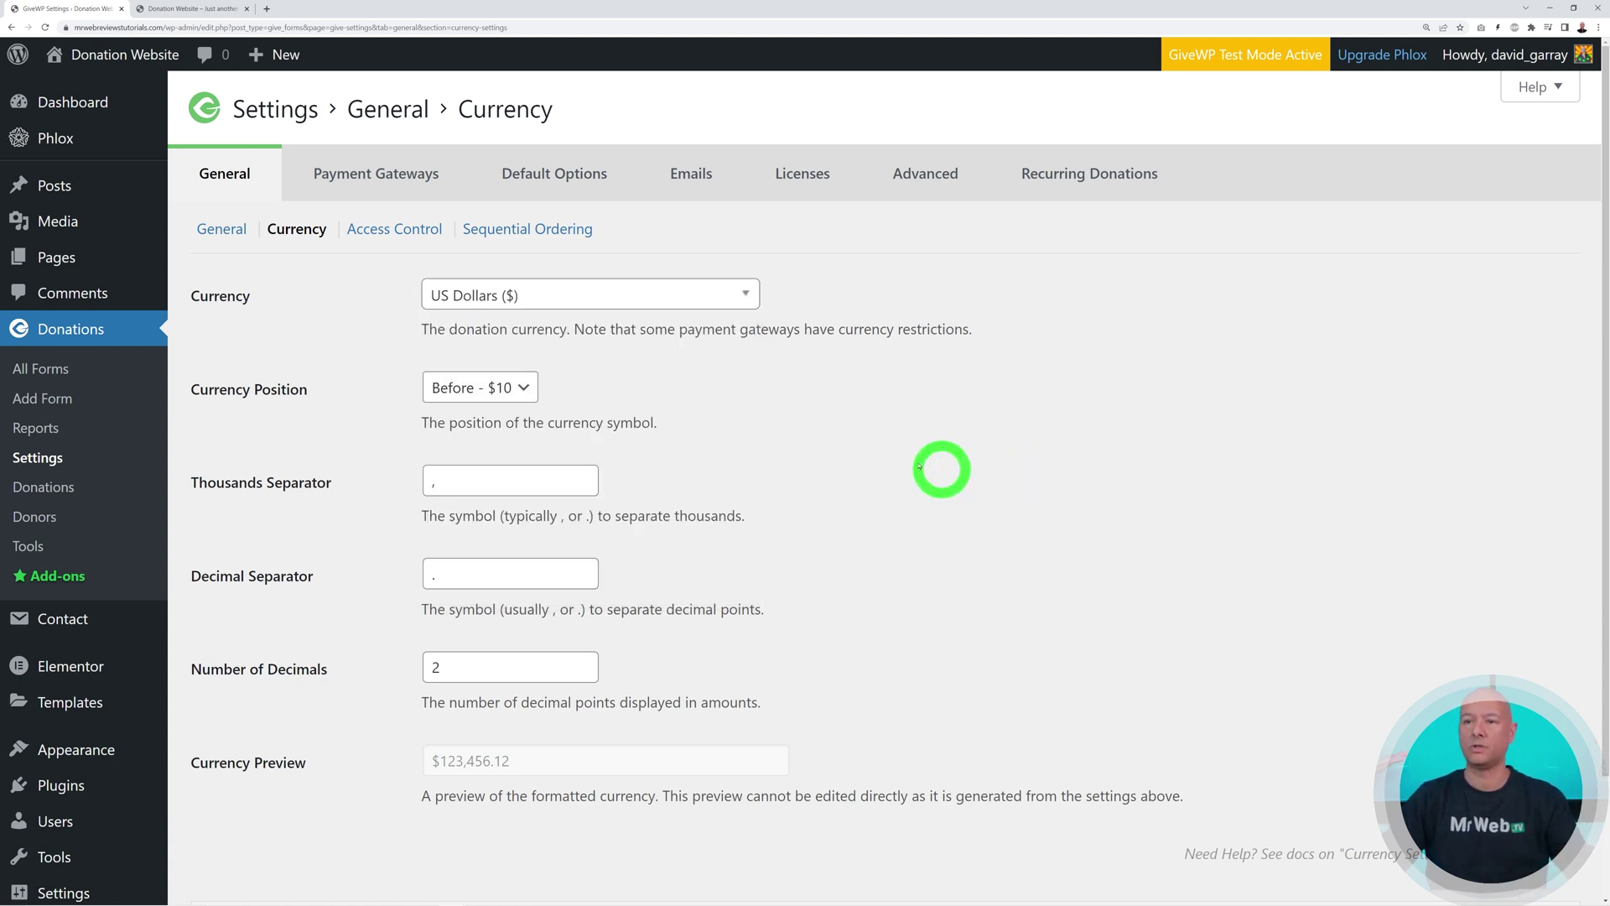
{"action": "left_click", "coordinate": [528, 393]}
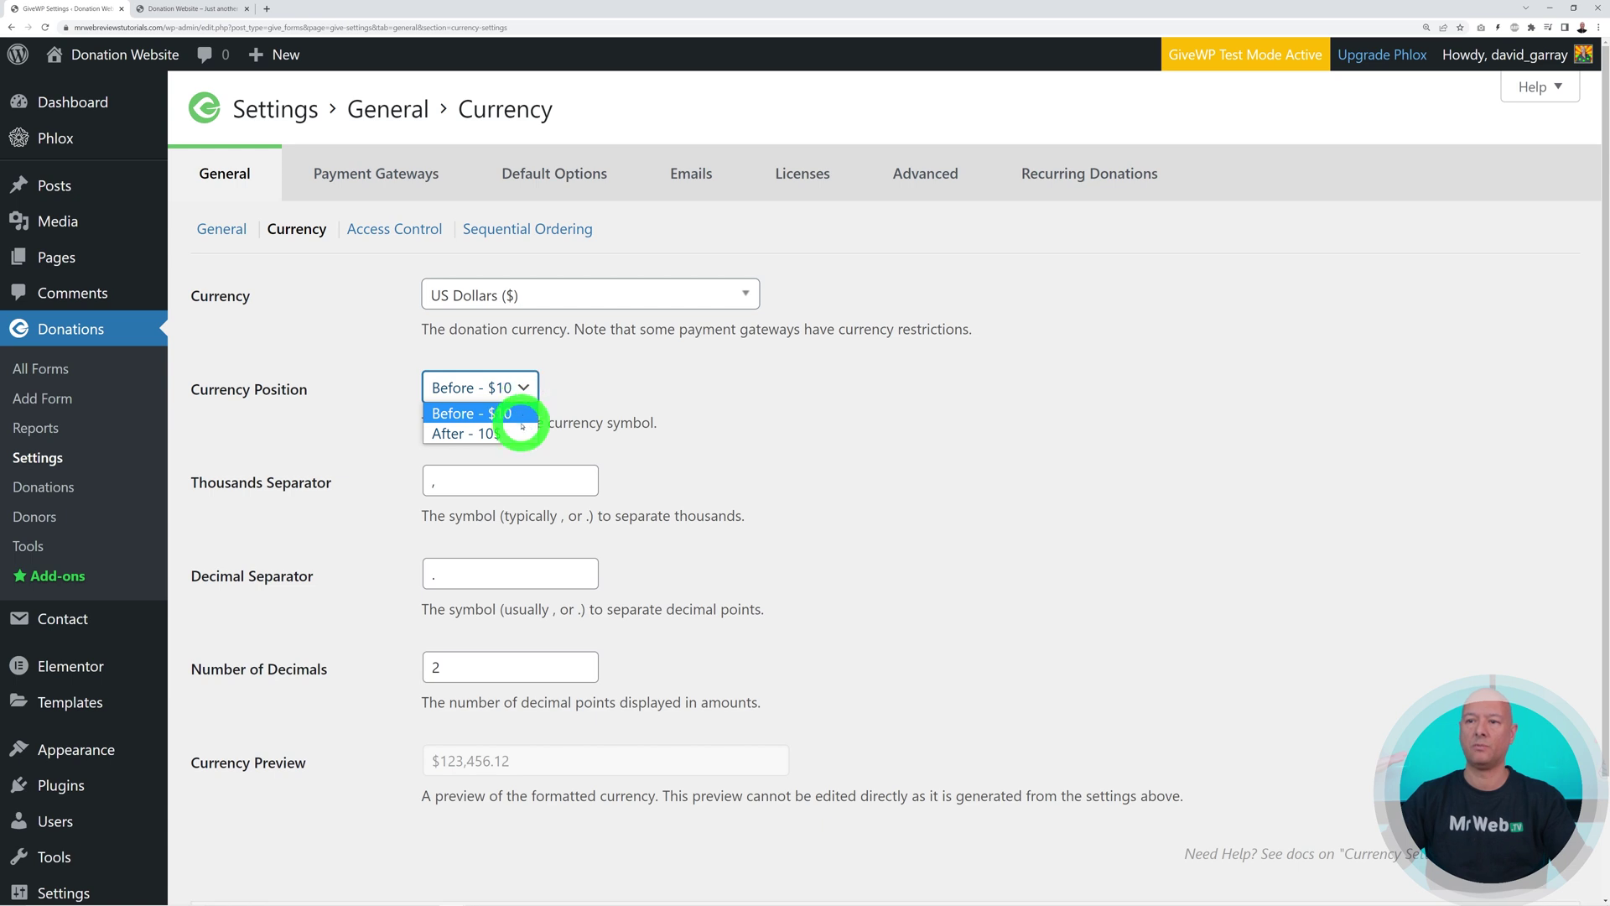
{"action": "left_click", "coordinate": [522, 413]}
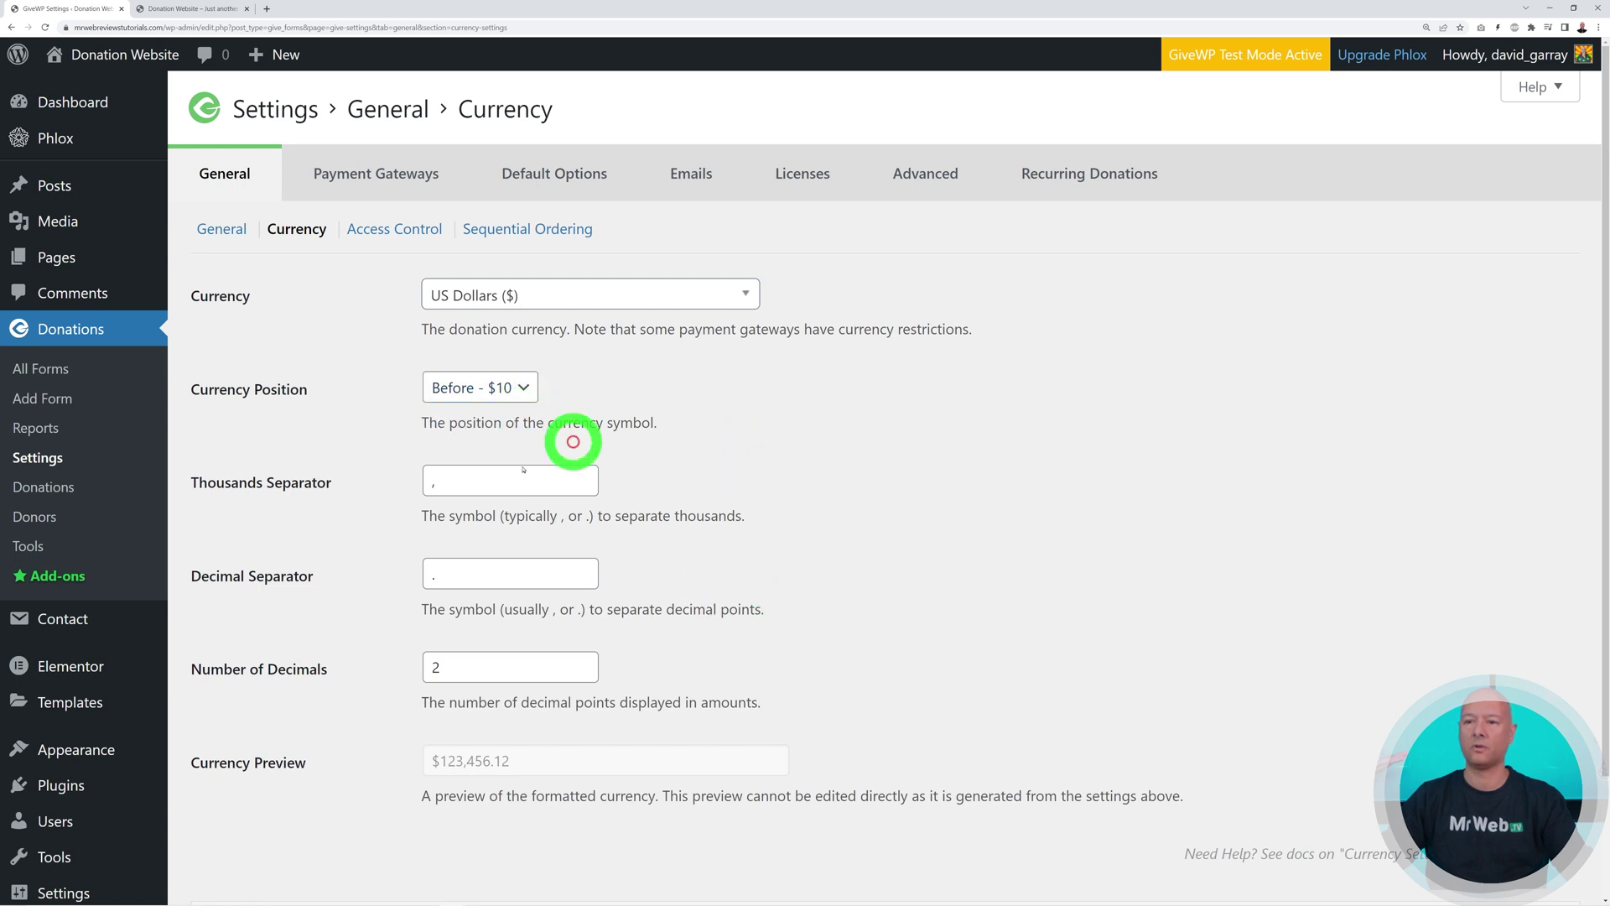
{"action": "scroll", "coordinate": [696, 646], "scroll_direction": "down", "scroll_amount": 2}
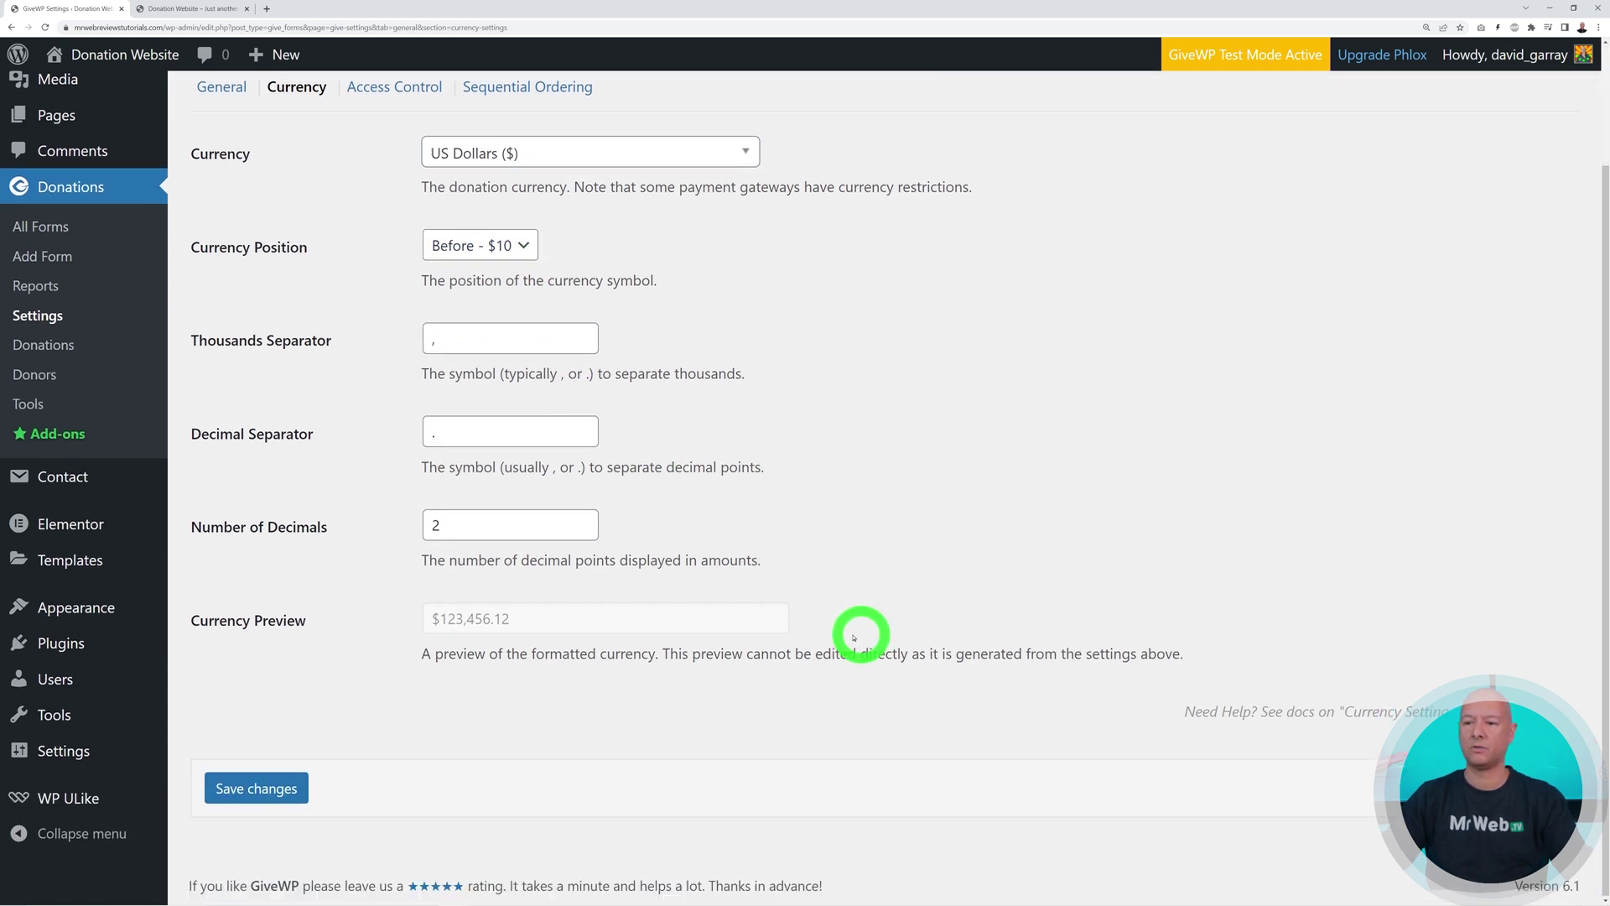
{"action": "left_click", "coordinate": [301, 790]}
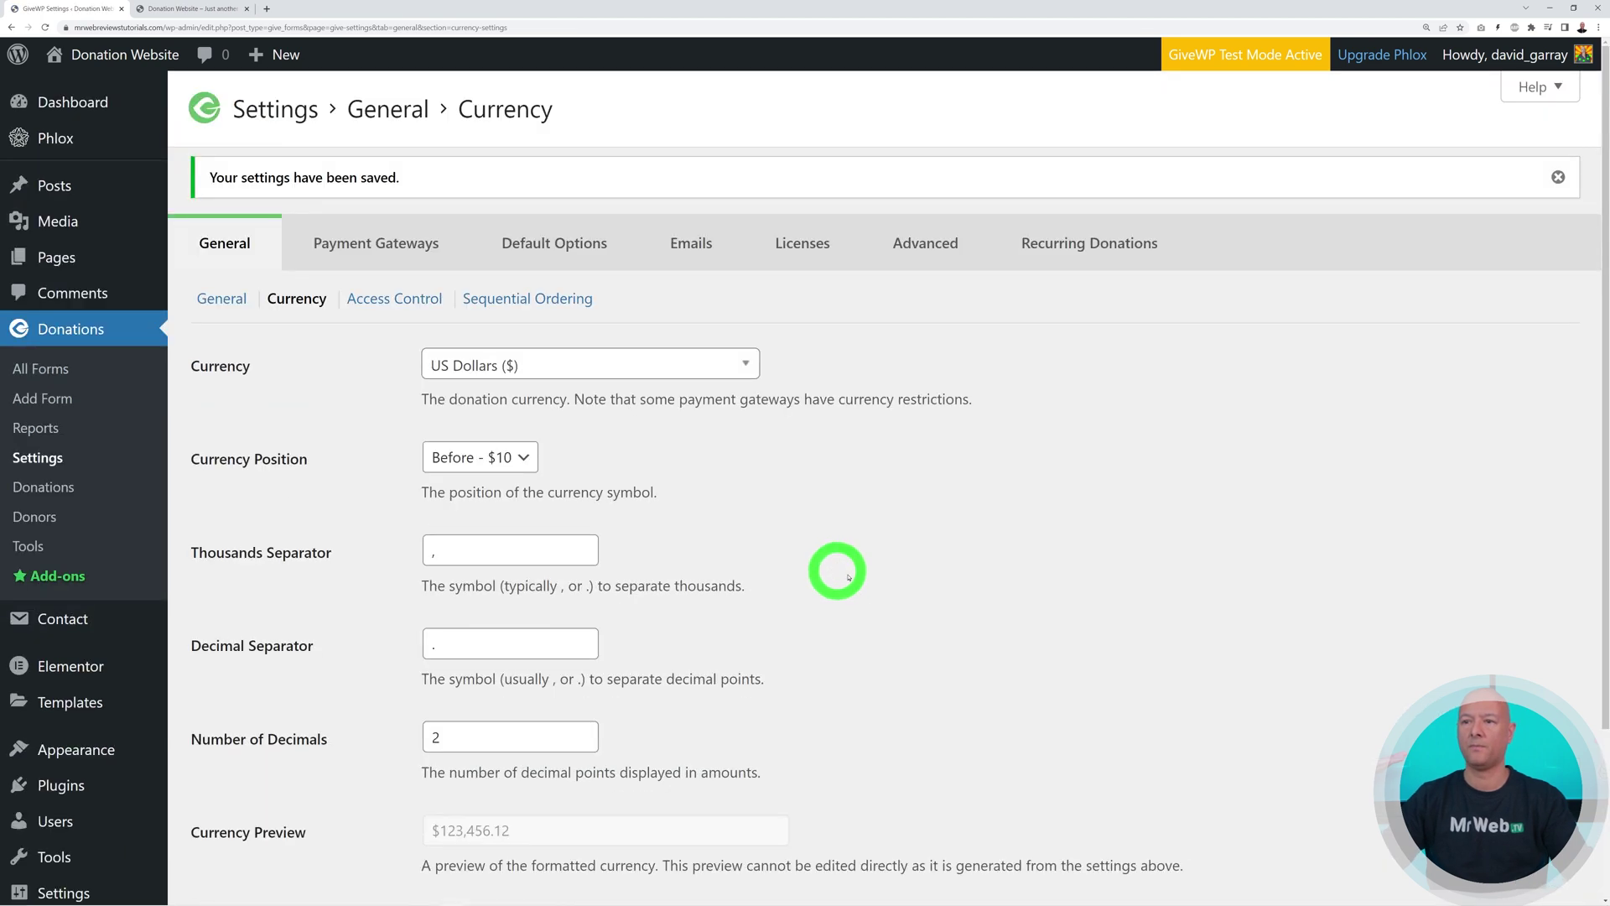
{"action": "left_click", "coordinate": [386, 171]}
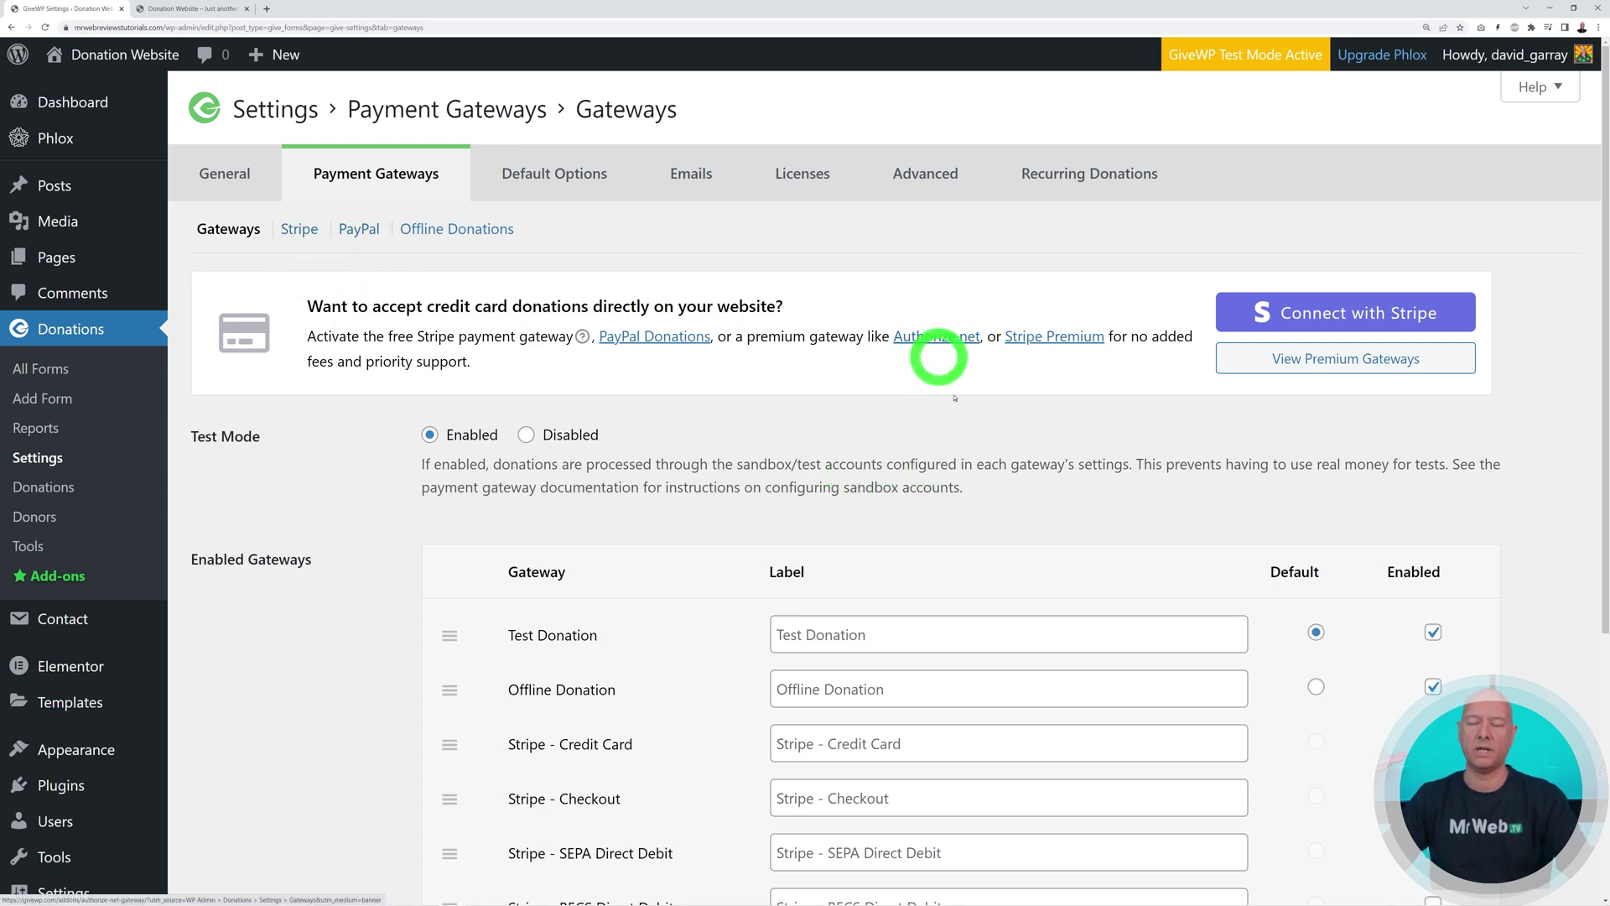
Connect an existing Stripe account to GiveWP and confirm it in the 'You are connected!' dialog
{"action": "left_click", "coordinate": [941, 338]}
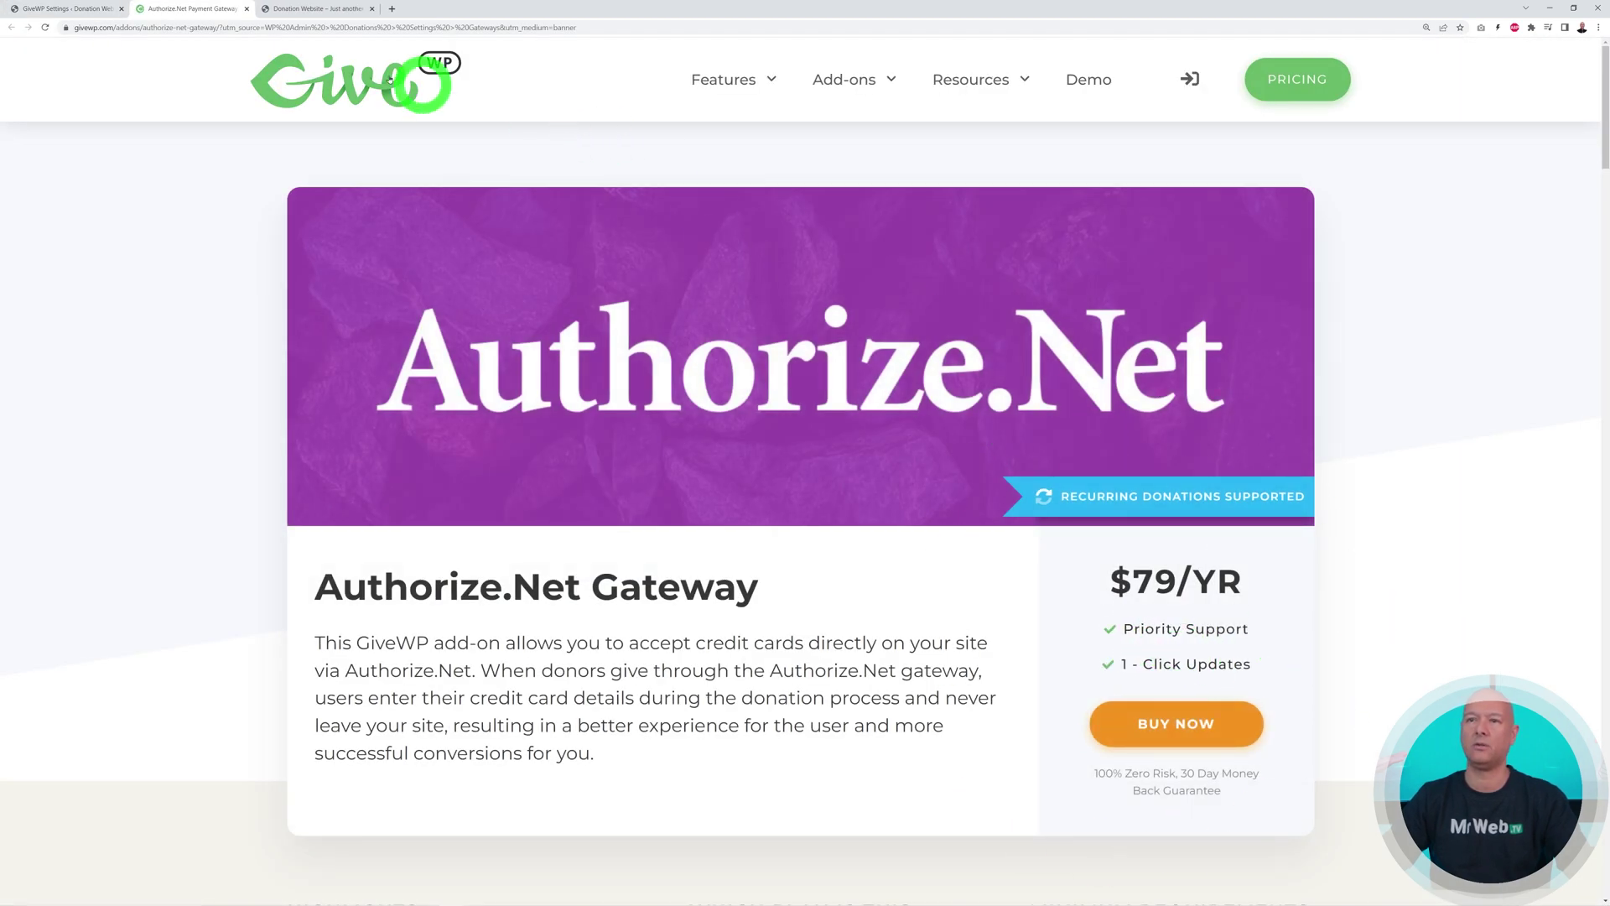
{"action": "left_click", "coordinate": [247, 9]}
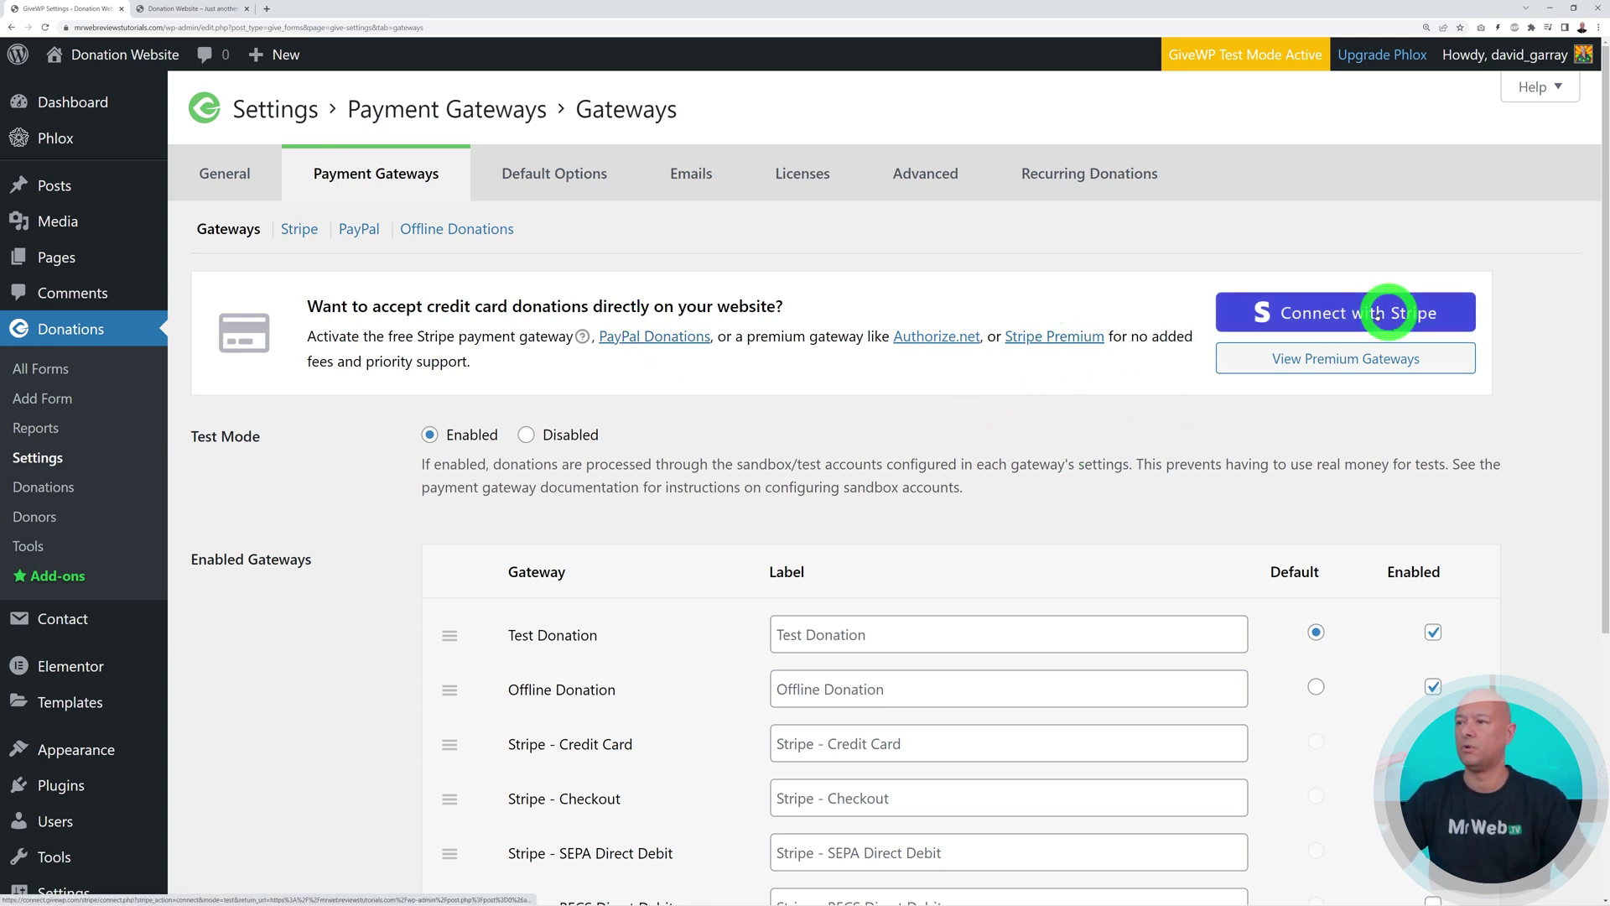
{"action": "left_click", "coordinate": [1345, 312]}
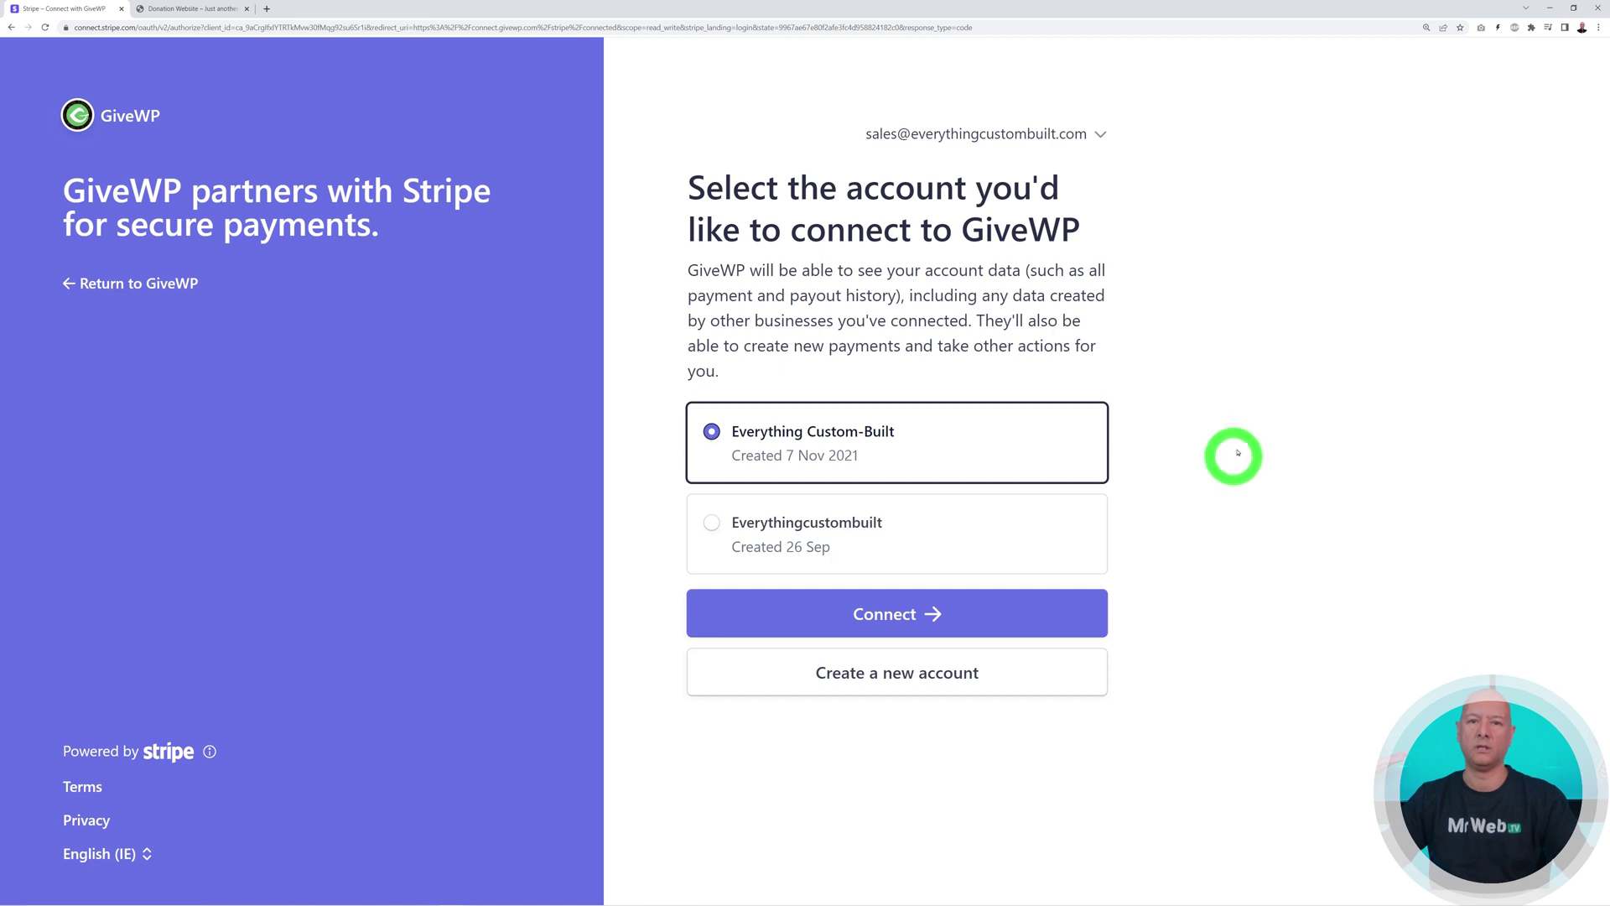
{"action": "left_click", "coordinate": [921, 617]}
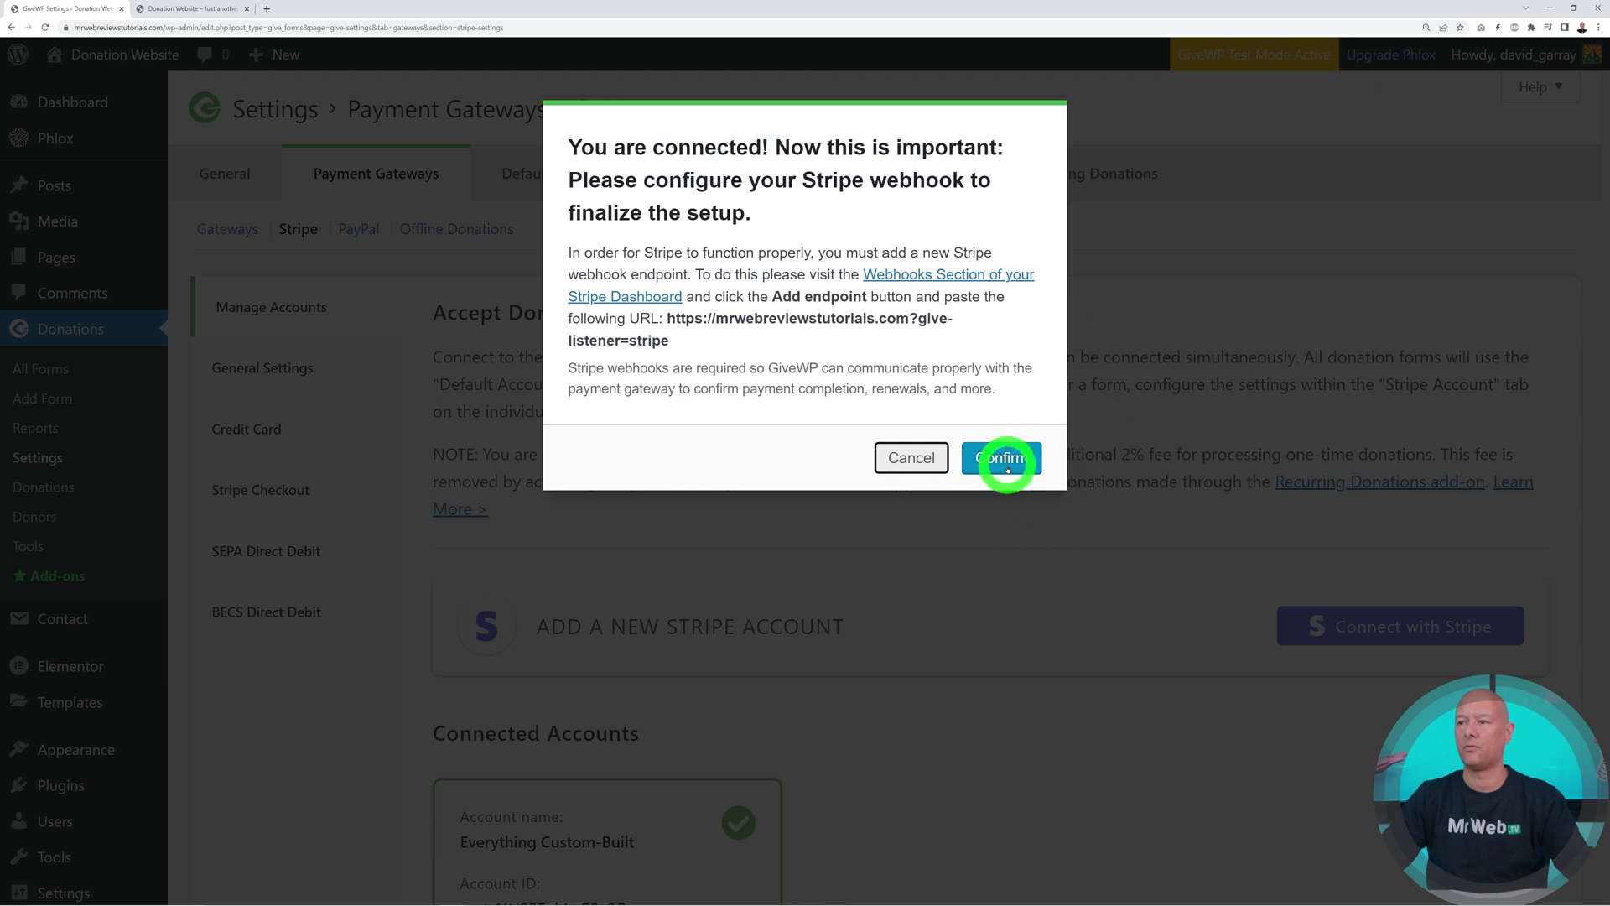
{"action": "left_click", "coordinate": [1007, 459]}
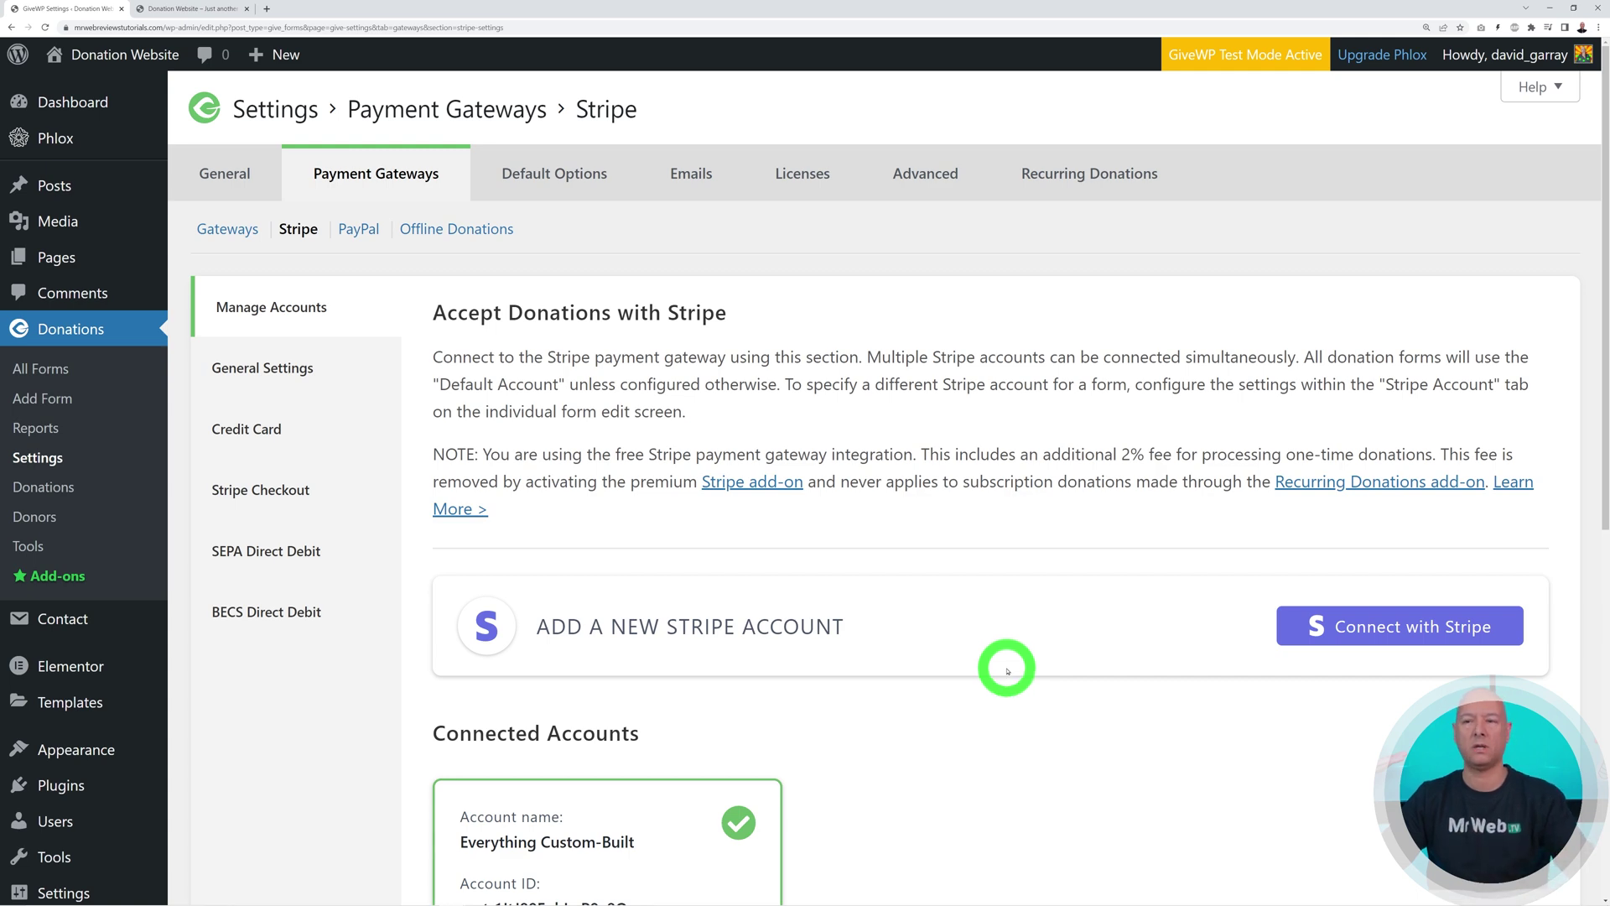
Enable Stripe - Credit Card alongside Test Donation and Offline Donation, and save the gateways
{"action": "left_click", "coordinate": [358, 230]}
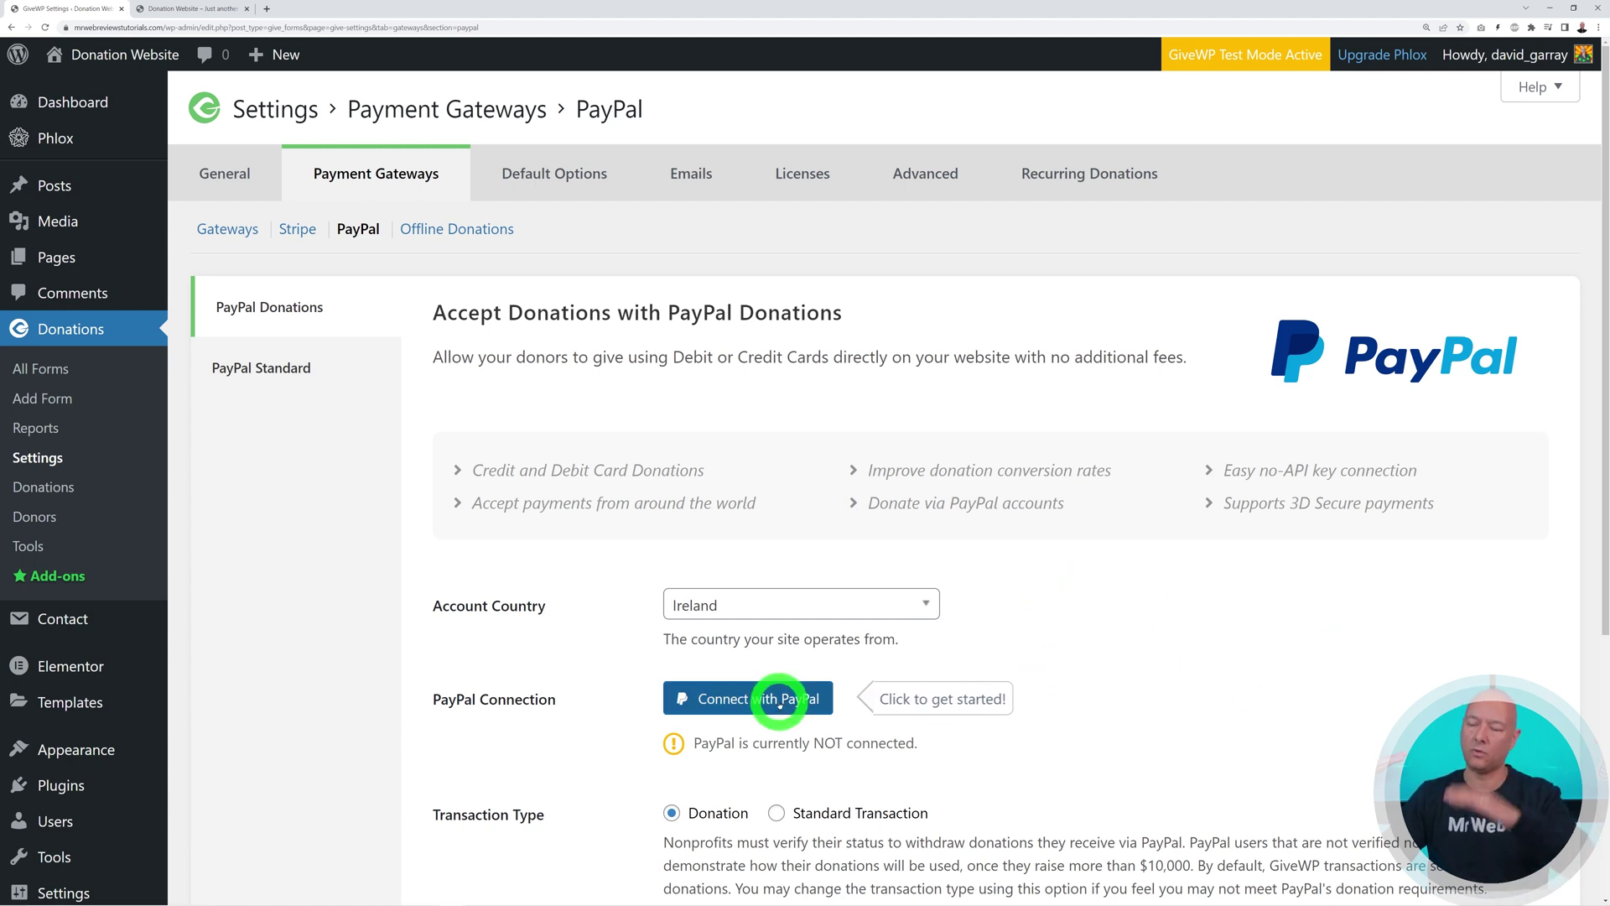
{"action": "left_click", "coordinate": [214, 233]}
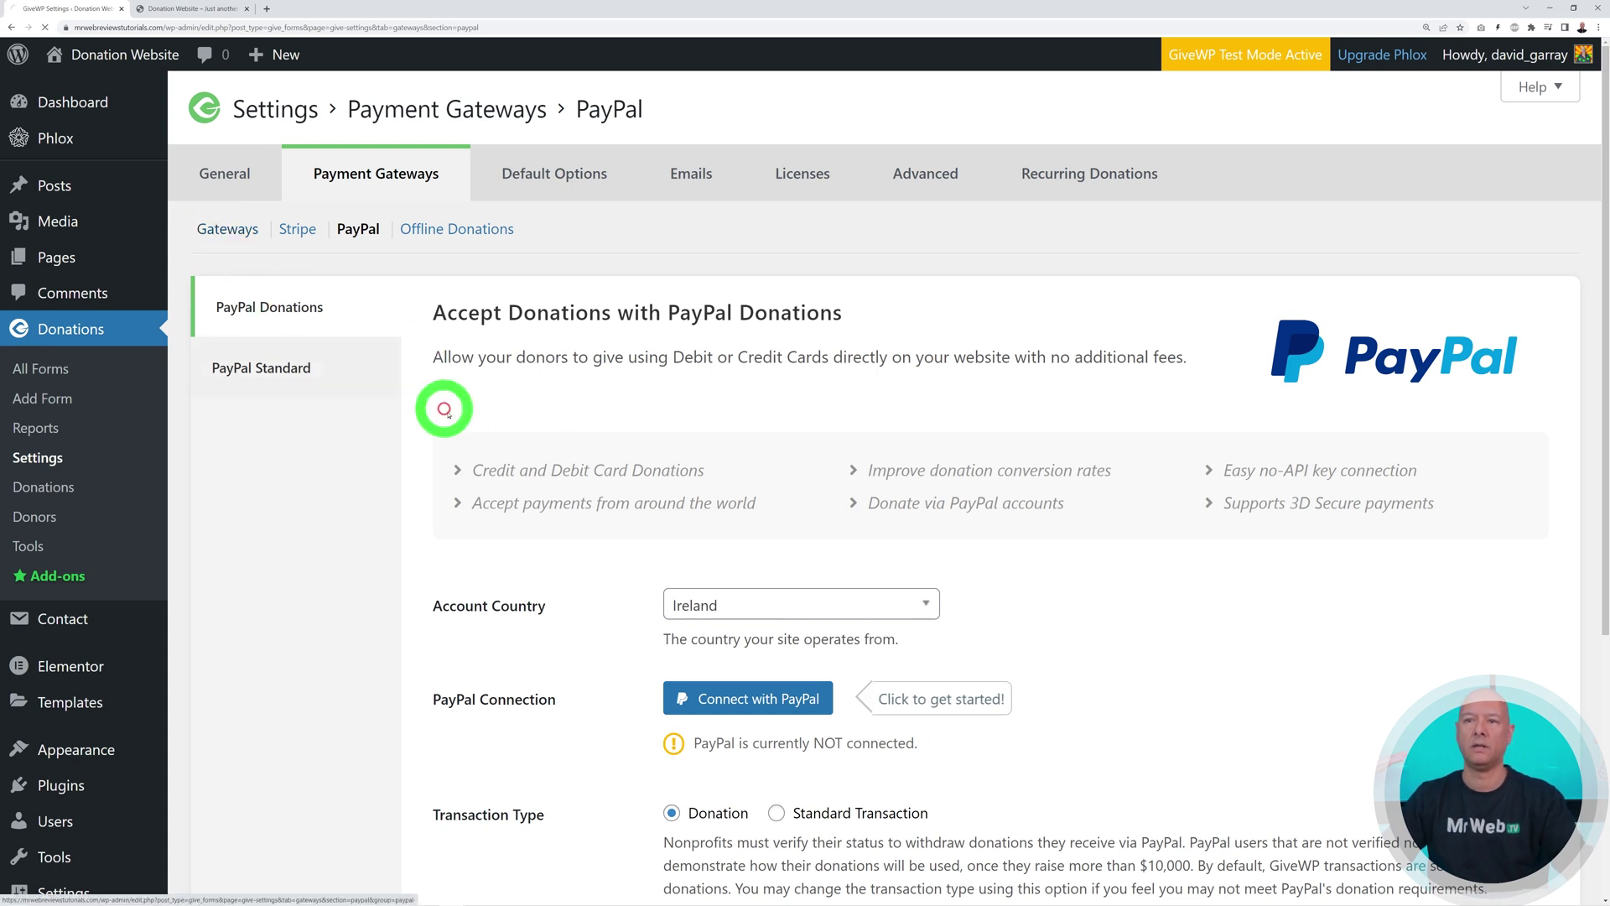
{"action": "scroll", "coordinate": [755, 411], "scroll_direction": "down", "scroll_amount": 1}
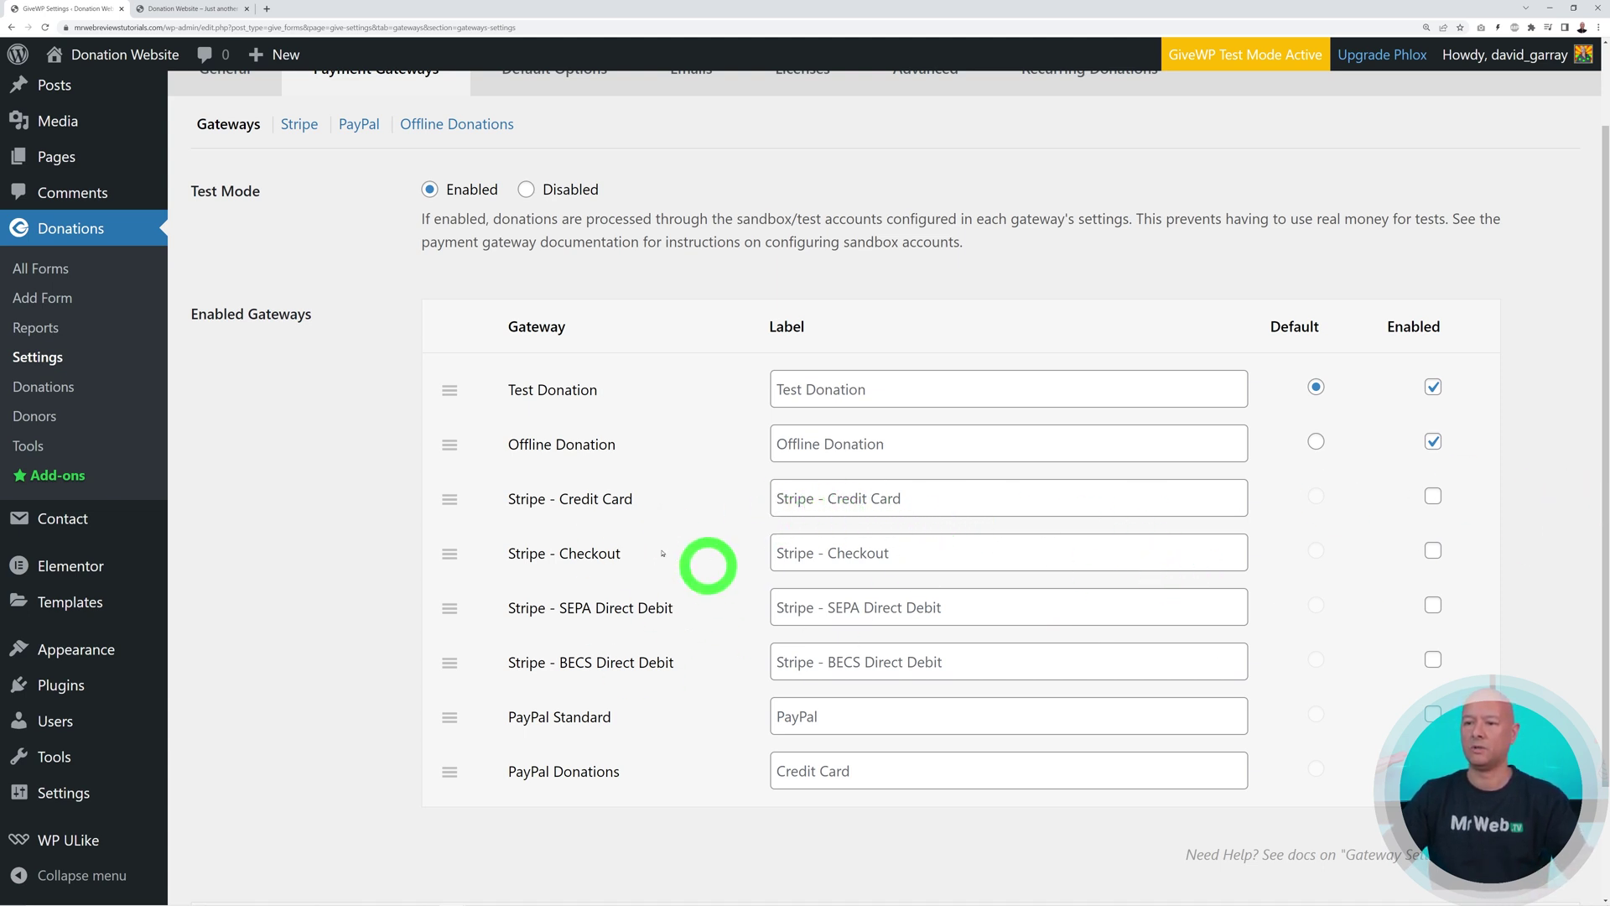
{"action": "left_click", "coordinate": [1433, 498]}
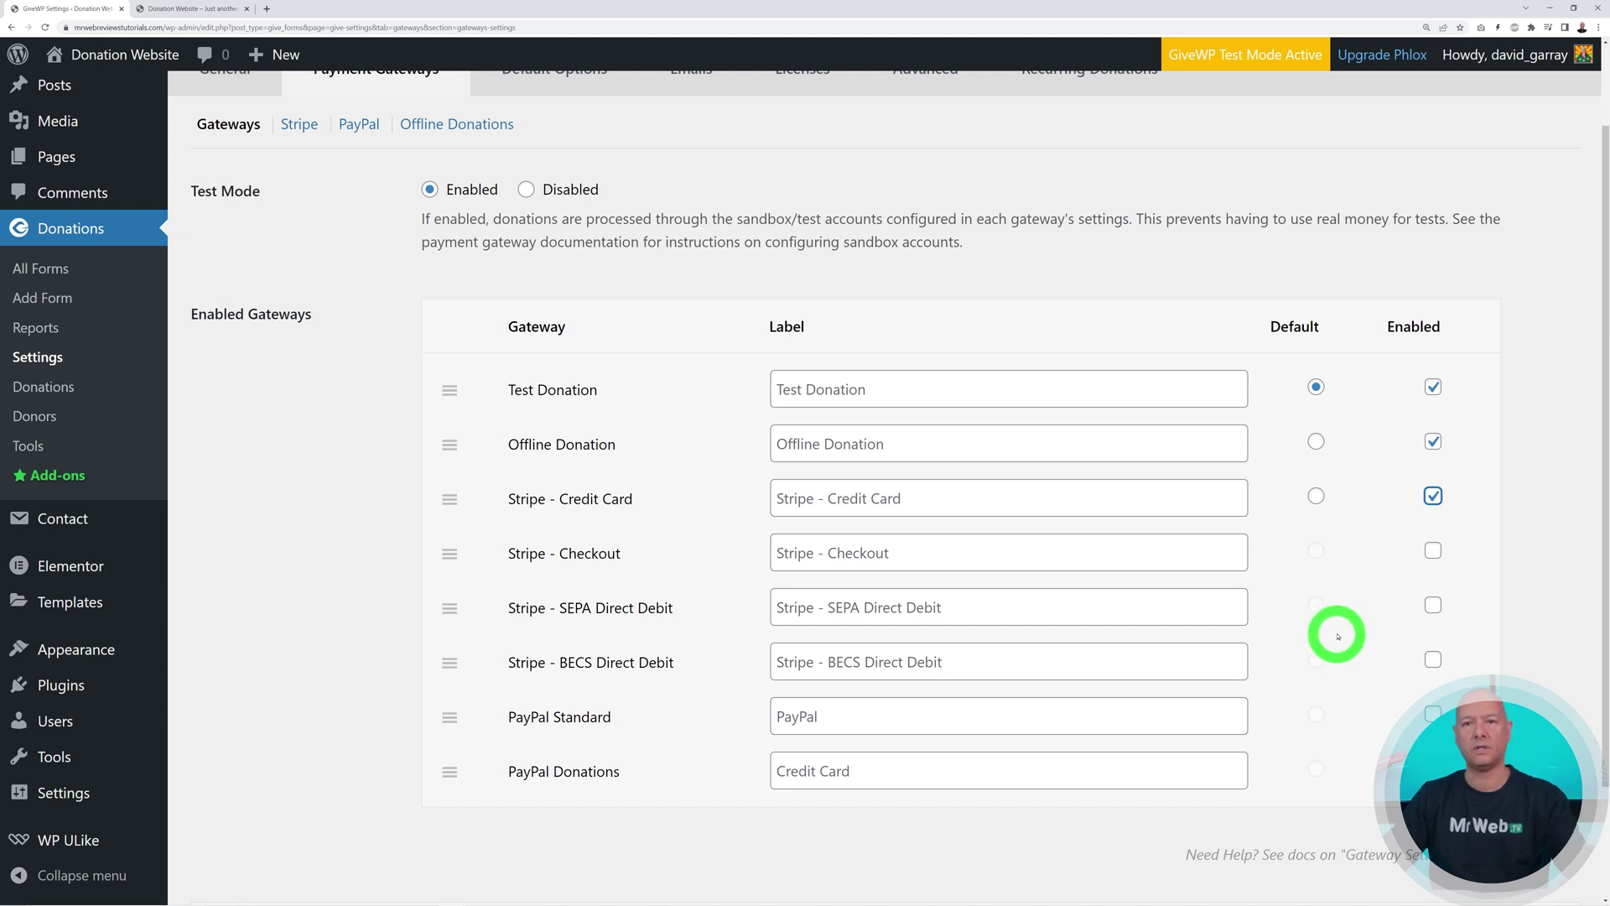
{"action": "scroll", "coordinate": [1337, 635], "scroll_direction": "up", "scroll_amount": 1}
{"action": "scroll", "coordinate": [708, 658], "scroll_direction": "down", "scroll_amount": 3}
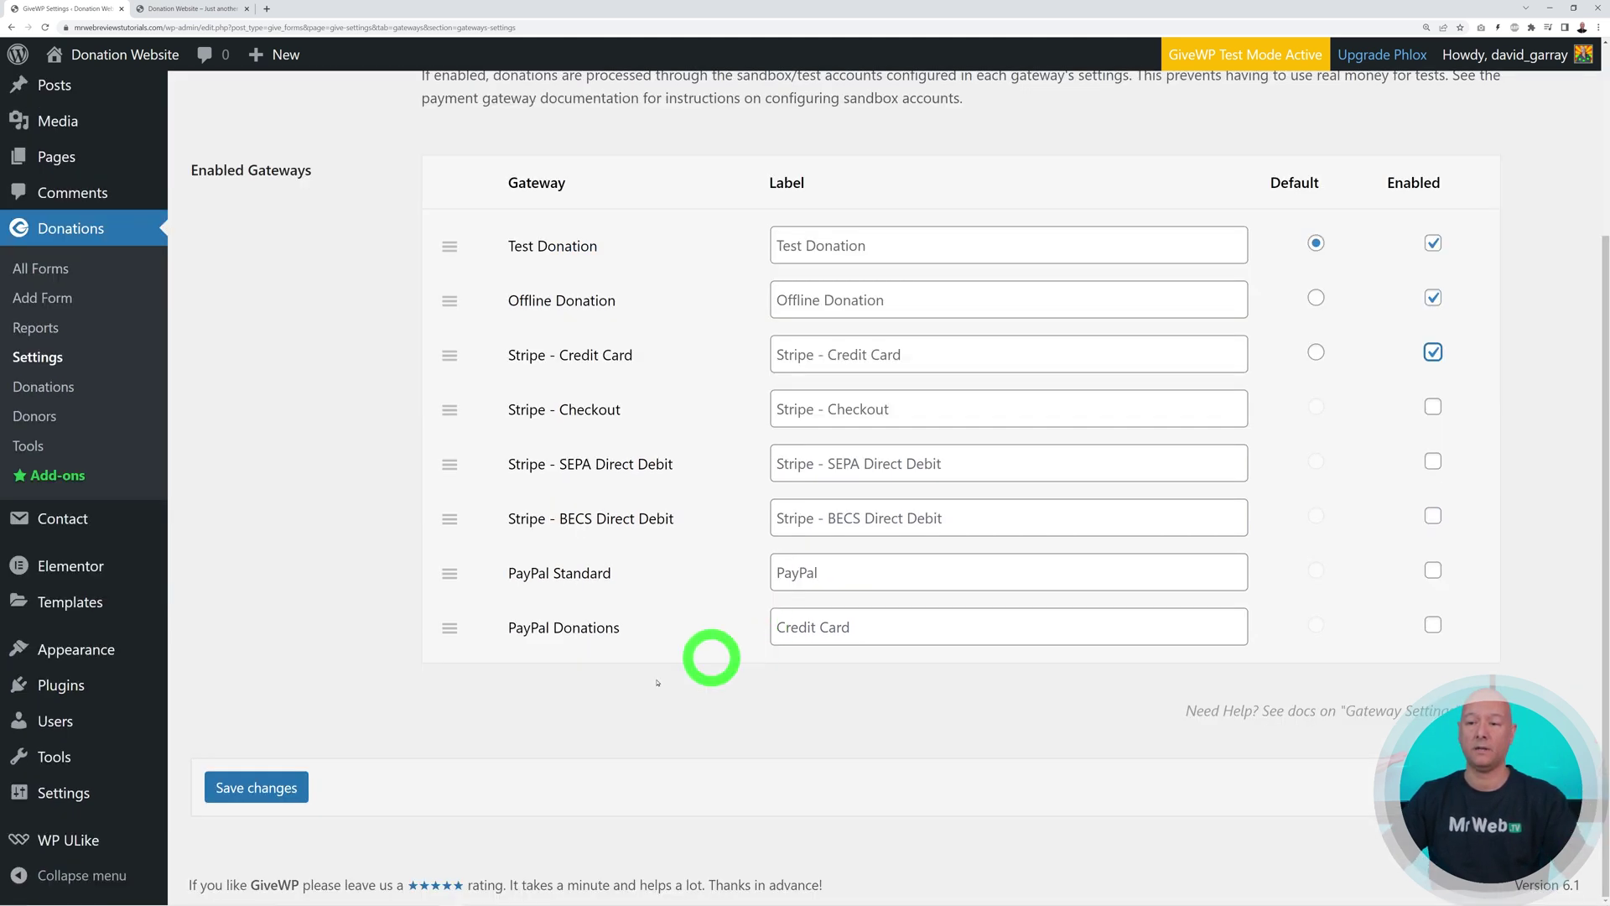
{"action": "left_click", "coordinate": [296, 791]}
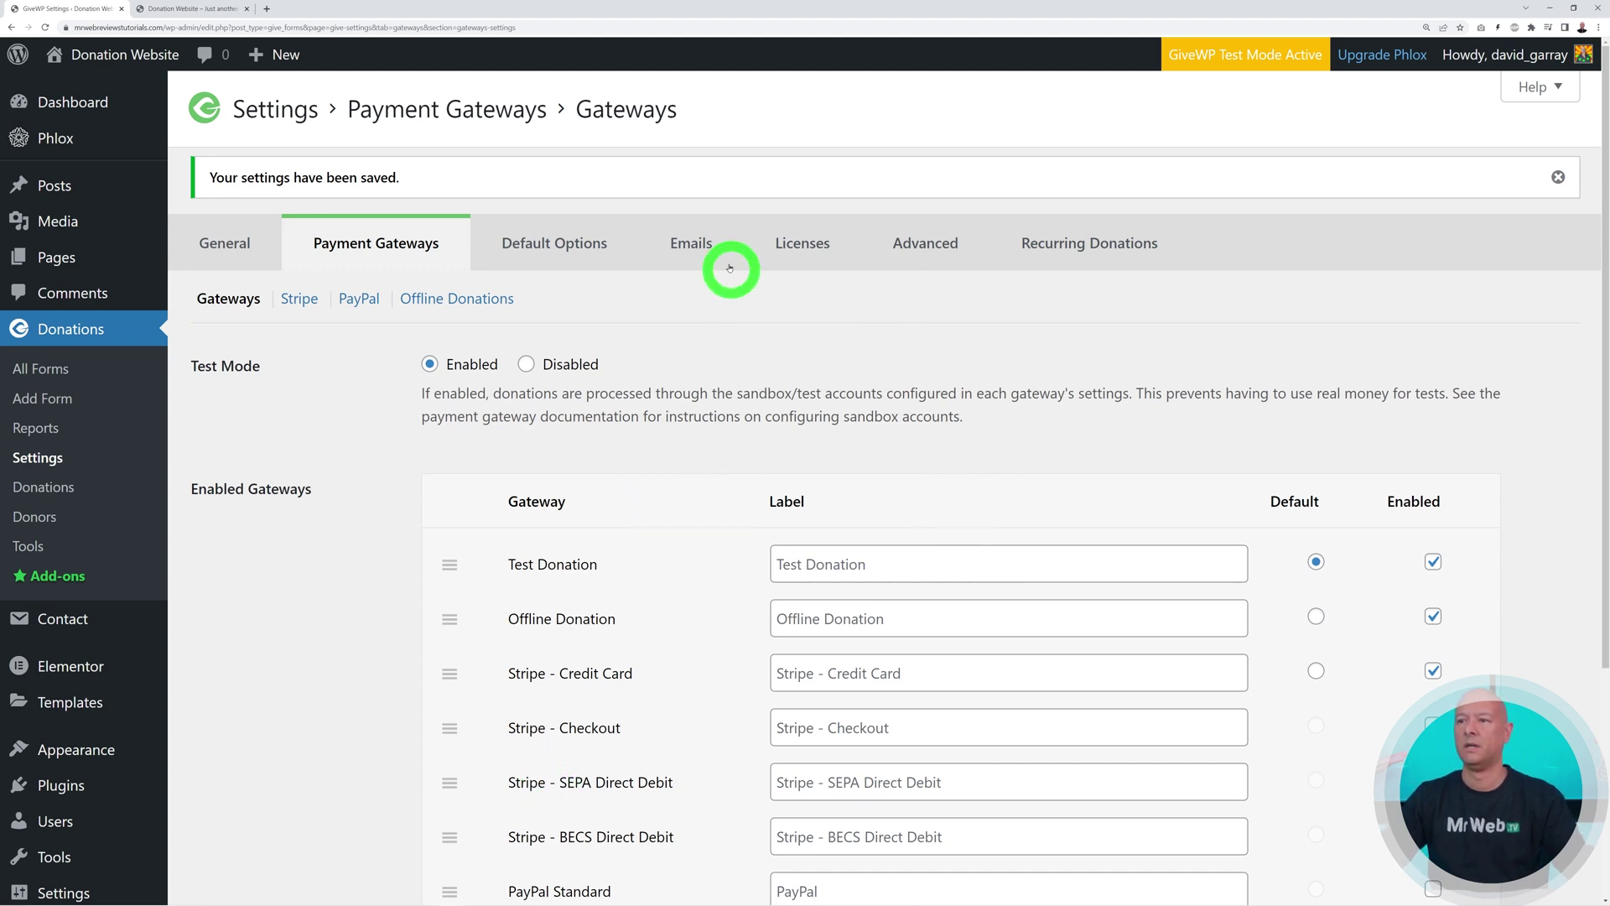
Open the Donation Receipt email settings and scroll through its subject, header and message
{"action": "left_click", "coordinate": [700, 260]}
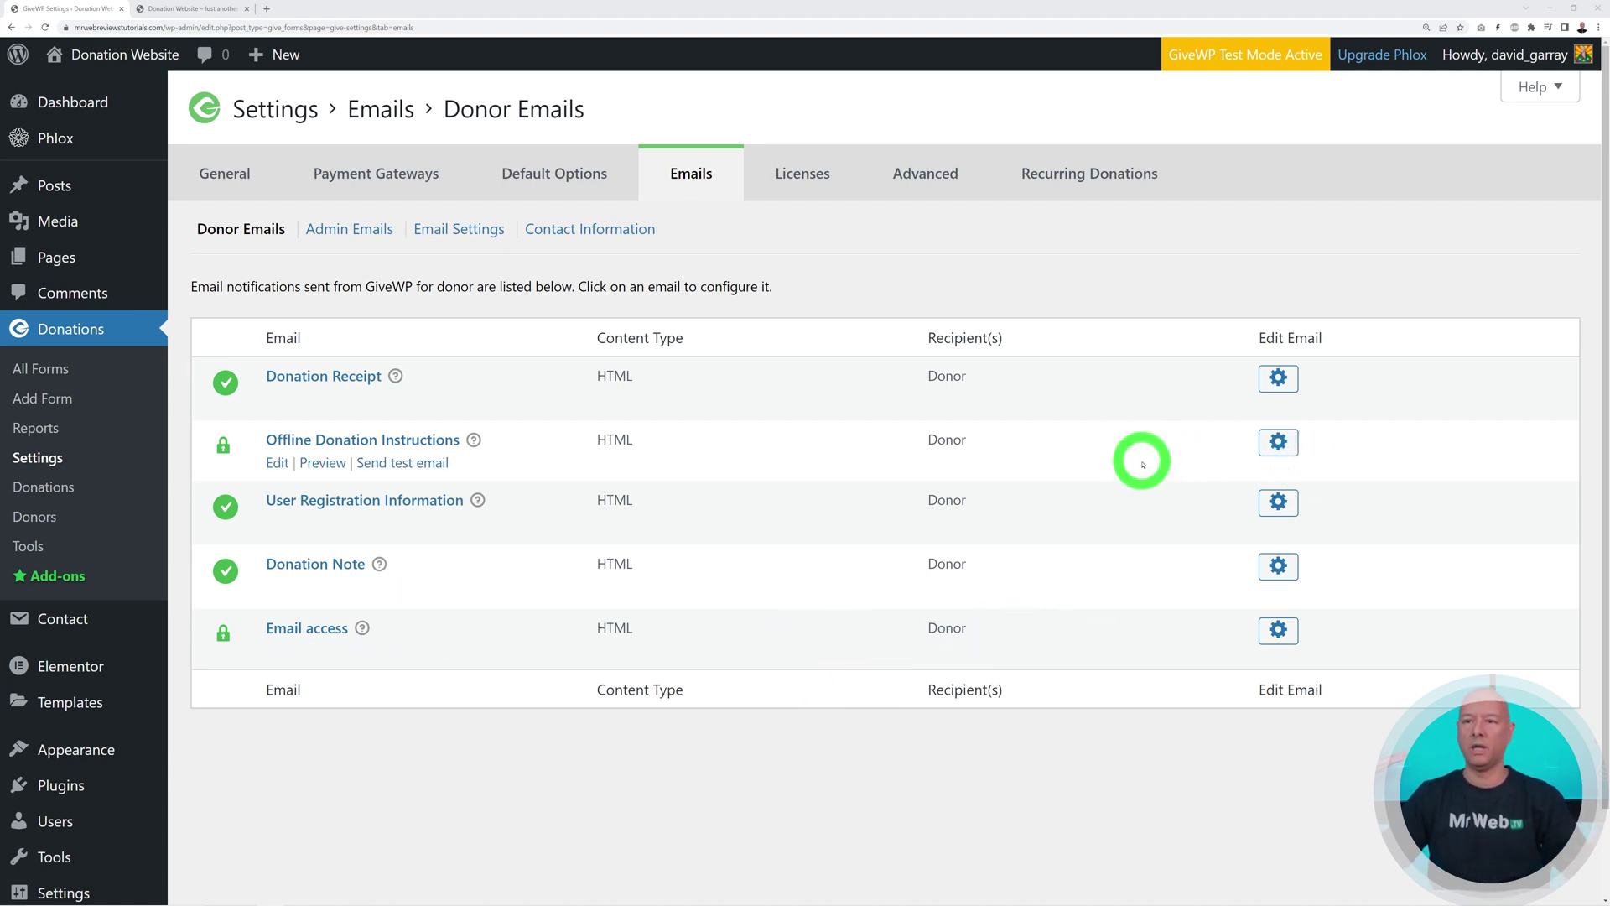
{"action": "left_click", "coordinate": [1273, 380]}
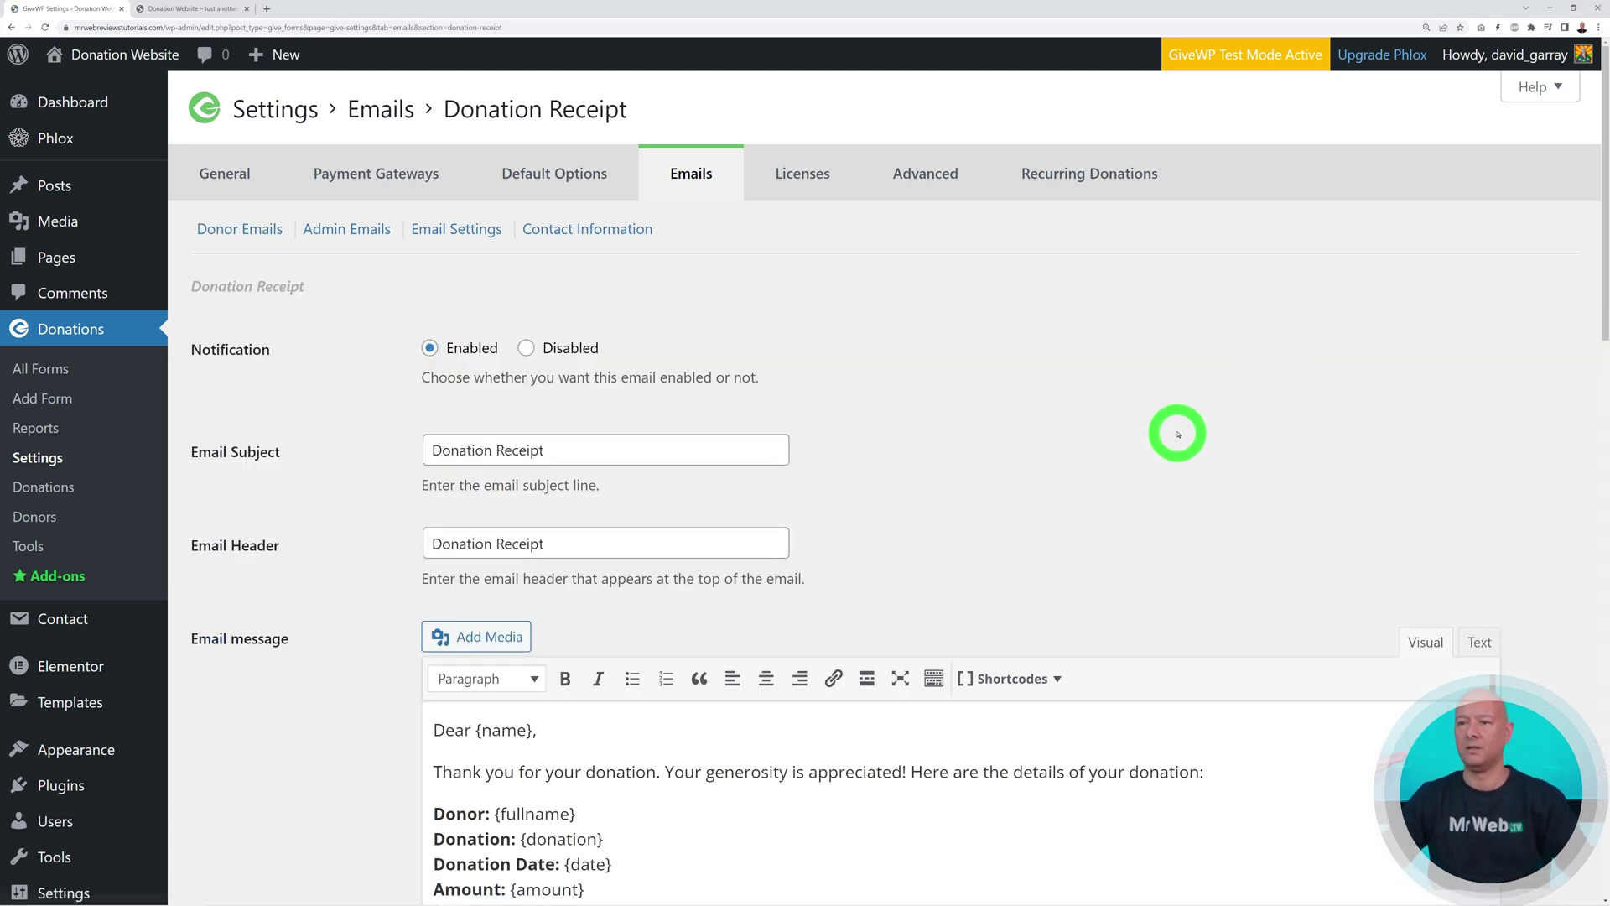
{"action": "scroll", "coordinate": [1180, 442], "scroll_direction": "down", "scroll_amount": 3}
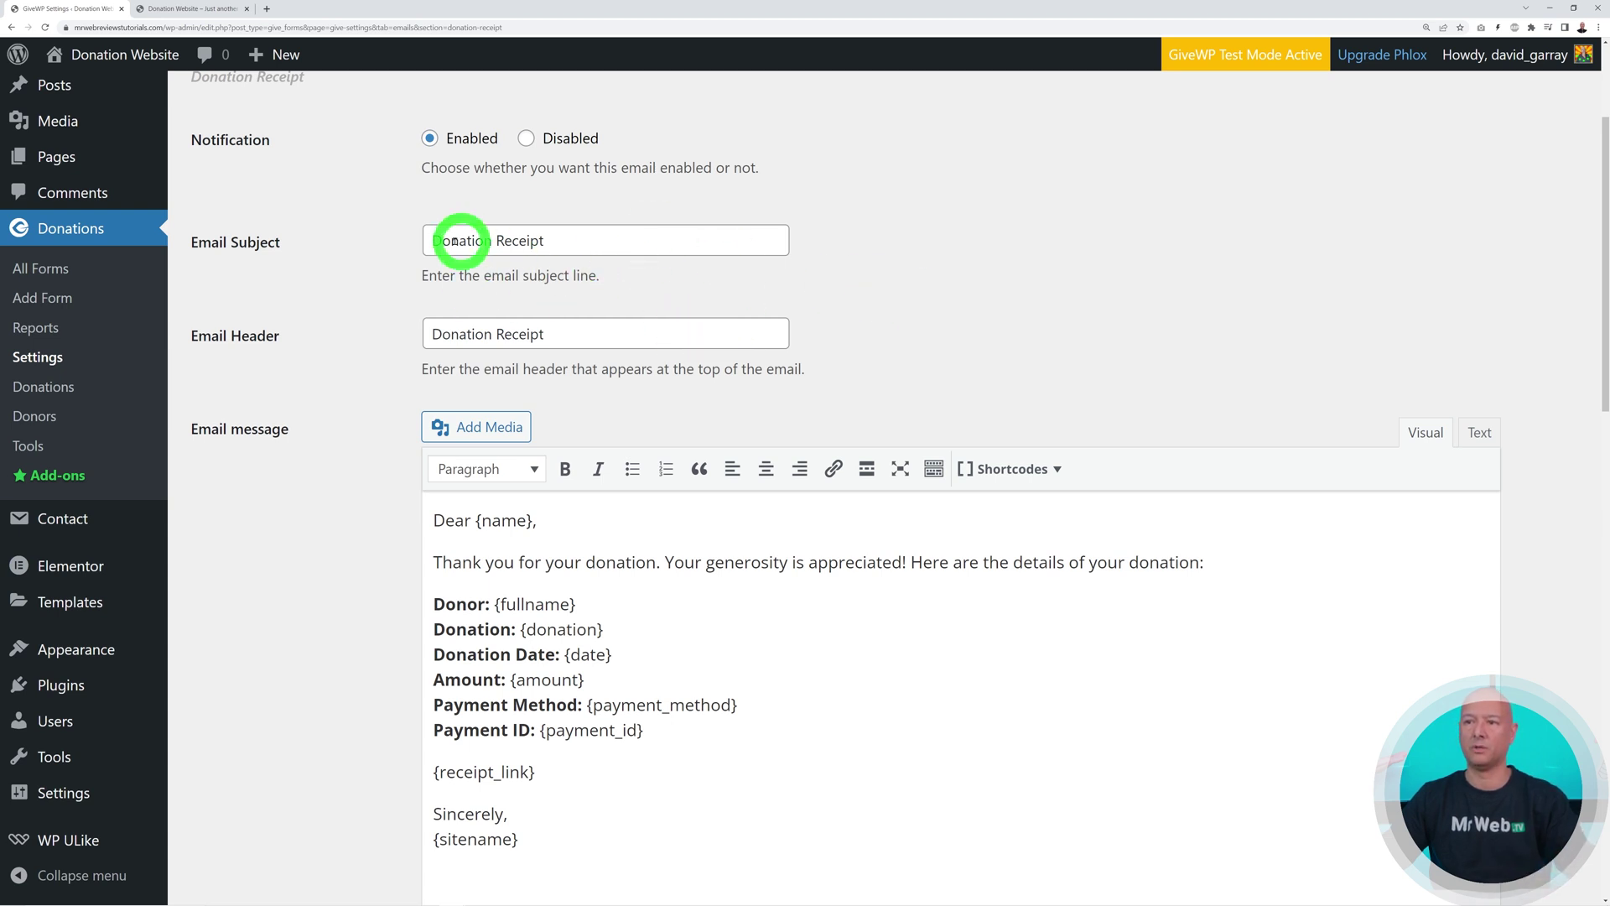
{"action": "scroll", "coordinate": [973, 352], "scroll_direction": "down", "scroll_amount": 1}
{"action": "scroll", "coordinate": [972, 352], "scroll_direction": "down", "scroll_amount": 2}
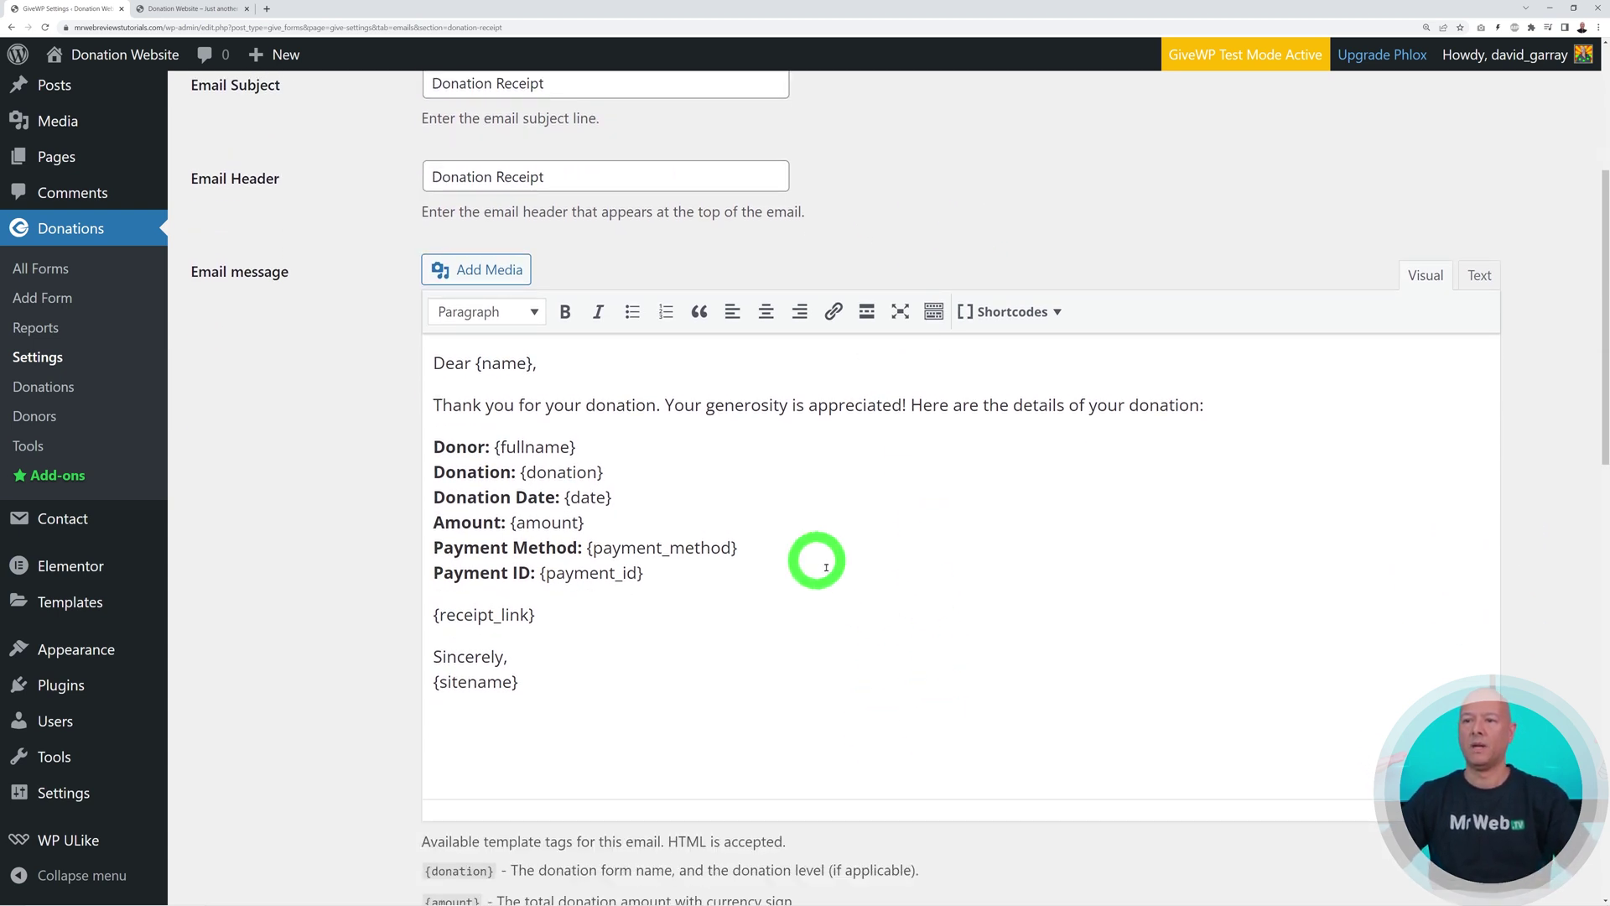
{"action": "scroll", "coordinate": [772, 582], "scroll_direction": "down", "scroll_amount": 9}
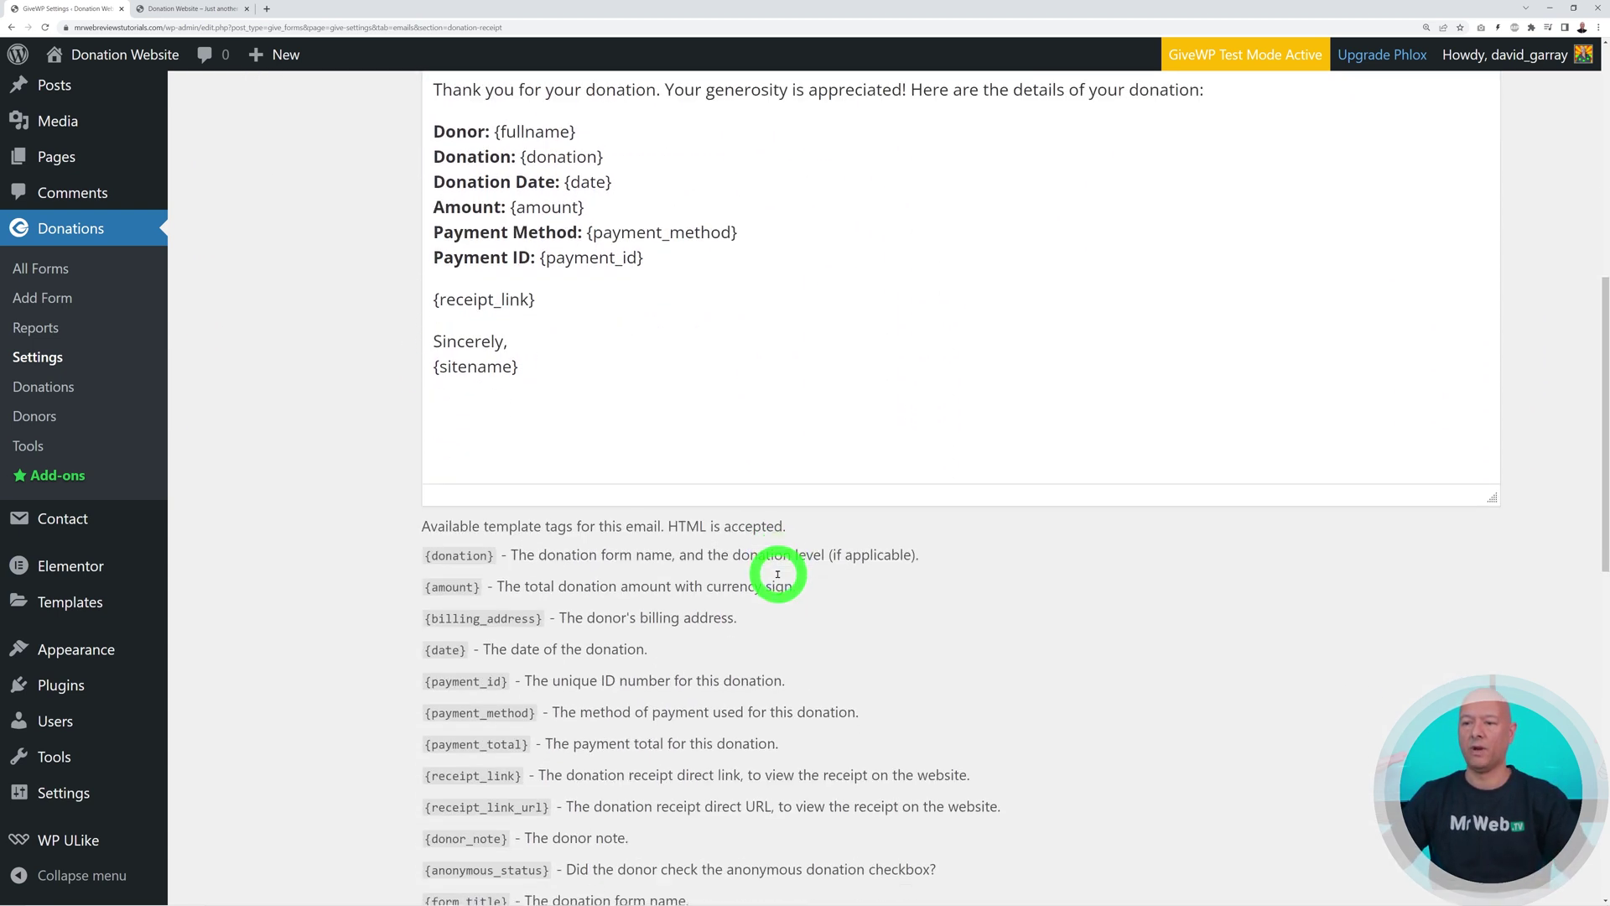
{"action": "scroll", "coordinate": [539, 796], "scroll_direction": "down", "scroll_amount": 2}
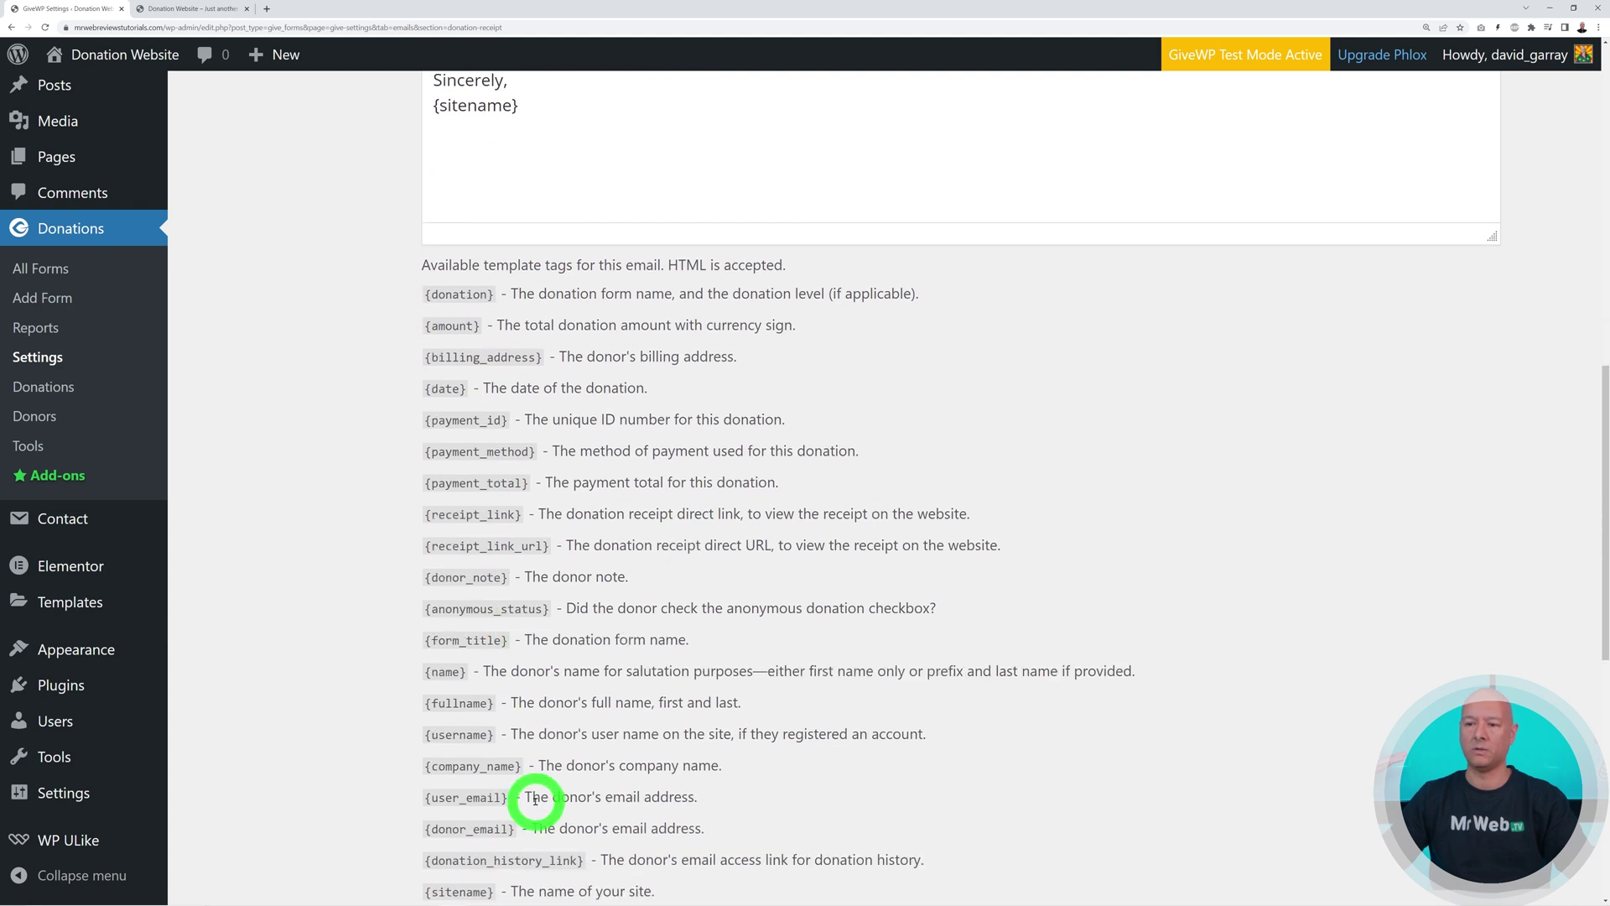
{"action": "scroll", "coordinate": [539, 805], "scroll_direction": "up", "scroll_amount": 9}
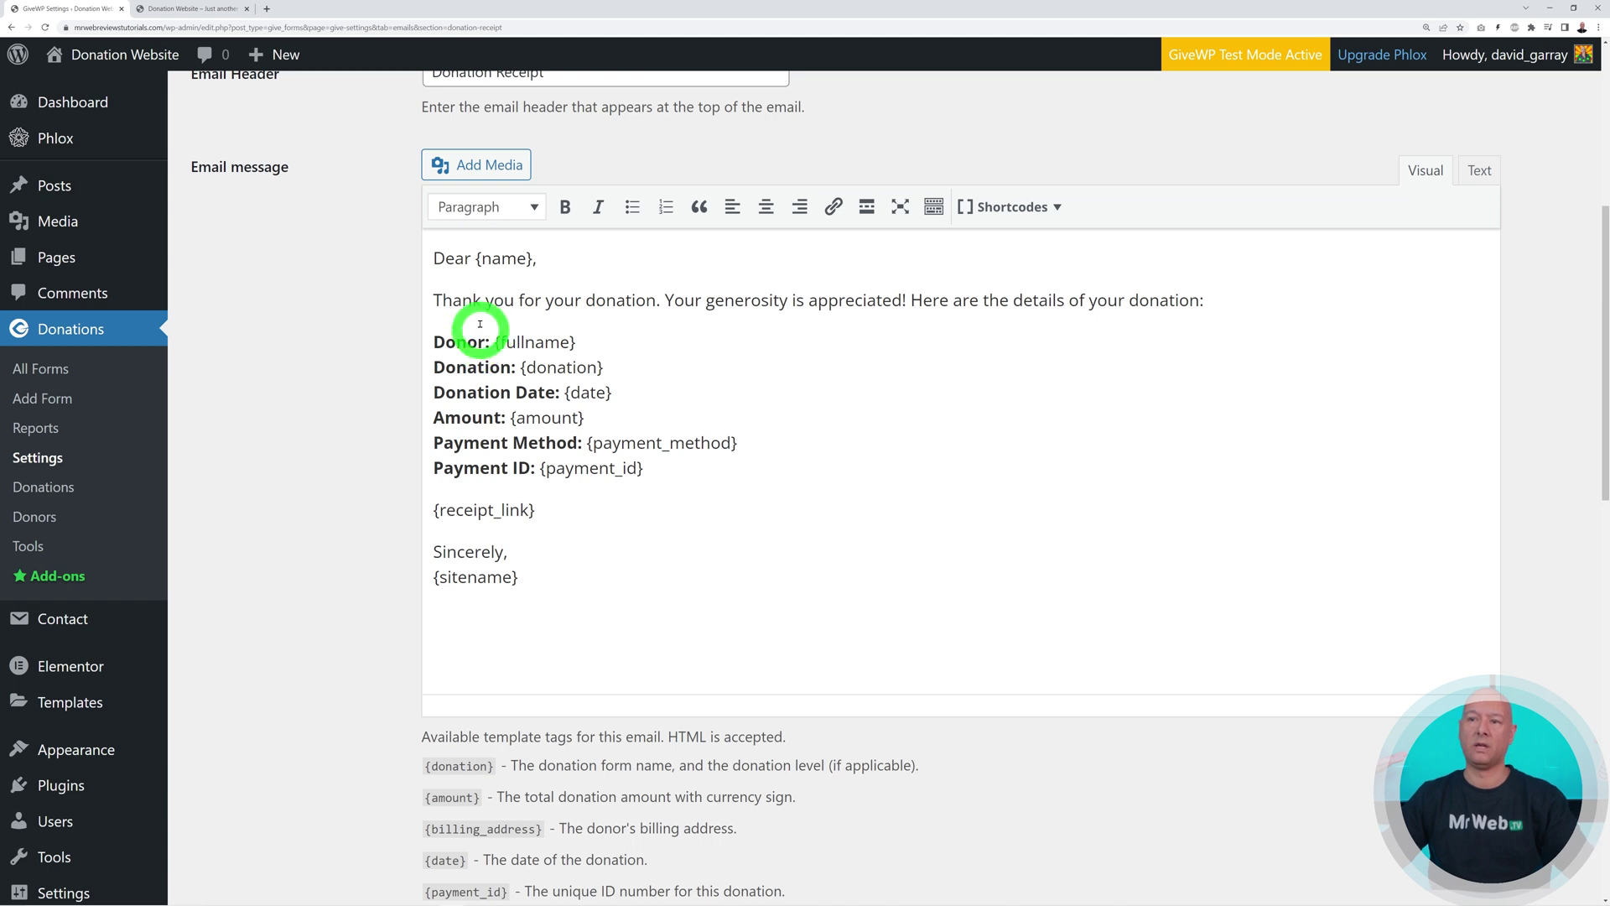
{"action": "scroll", "coordinate": [791, 510], "scroll_direction": "down", "scroll_amount": 1}
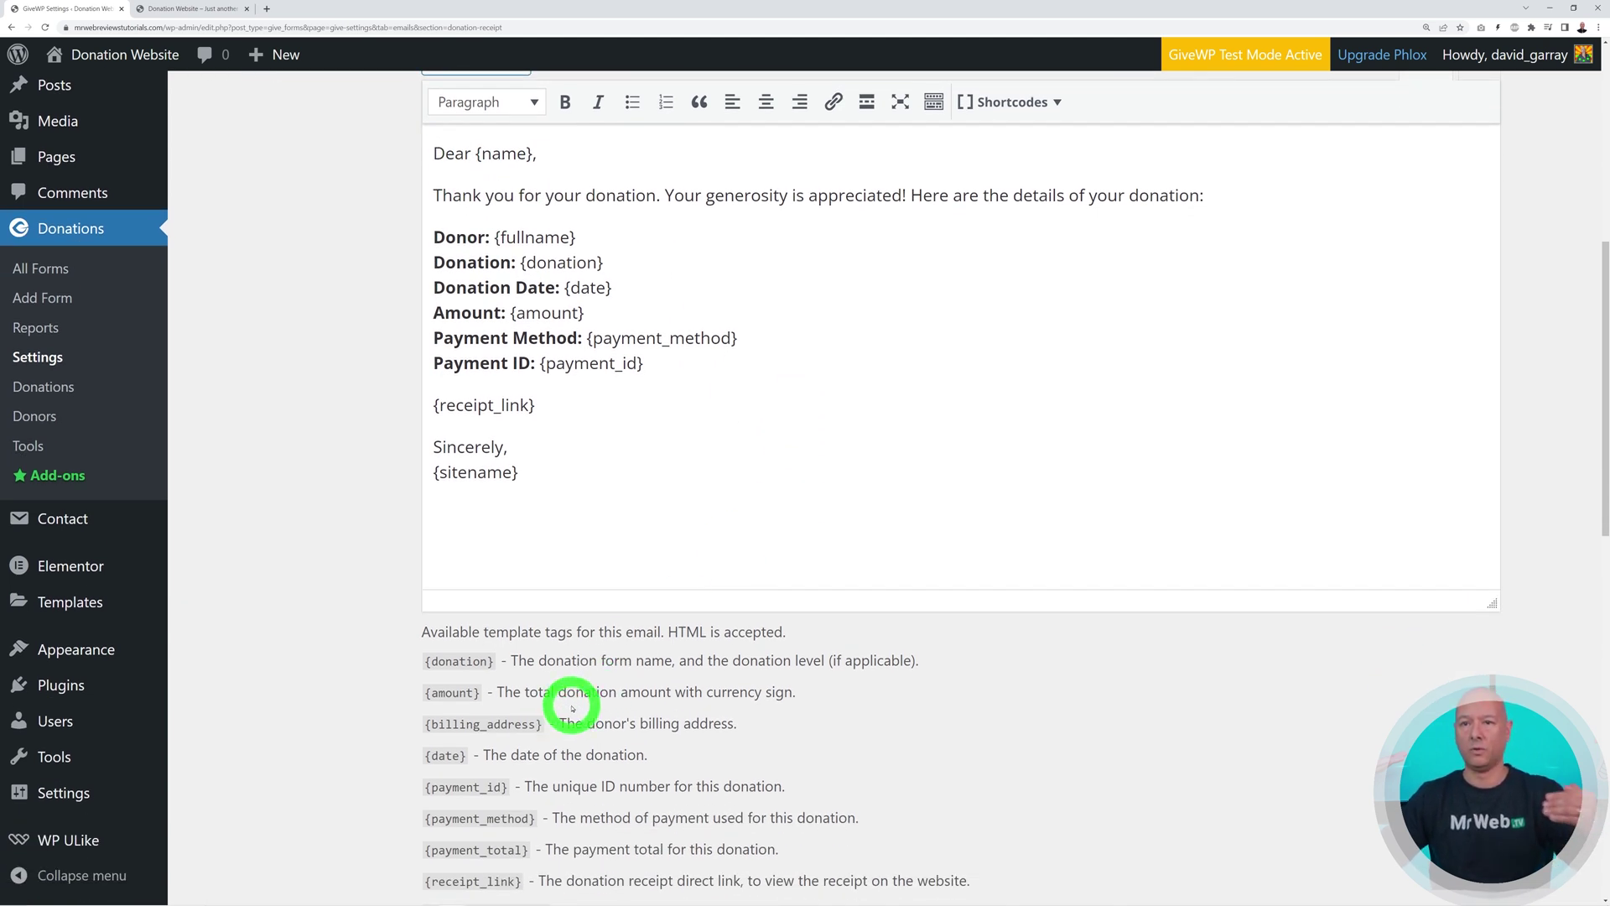
{"action": "scroll", "coordinate": [572, 707], "scroll_direction": "up", "scroll_amount": 2}
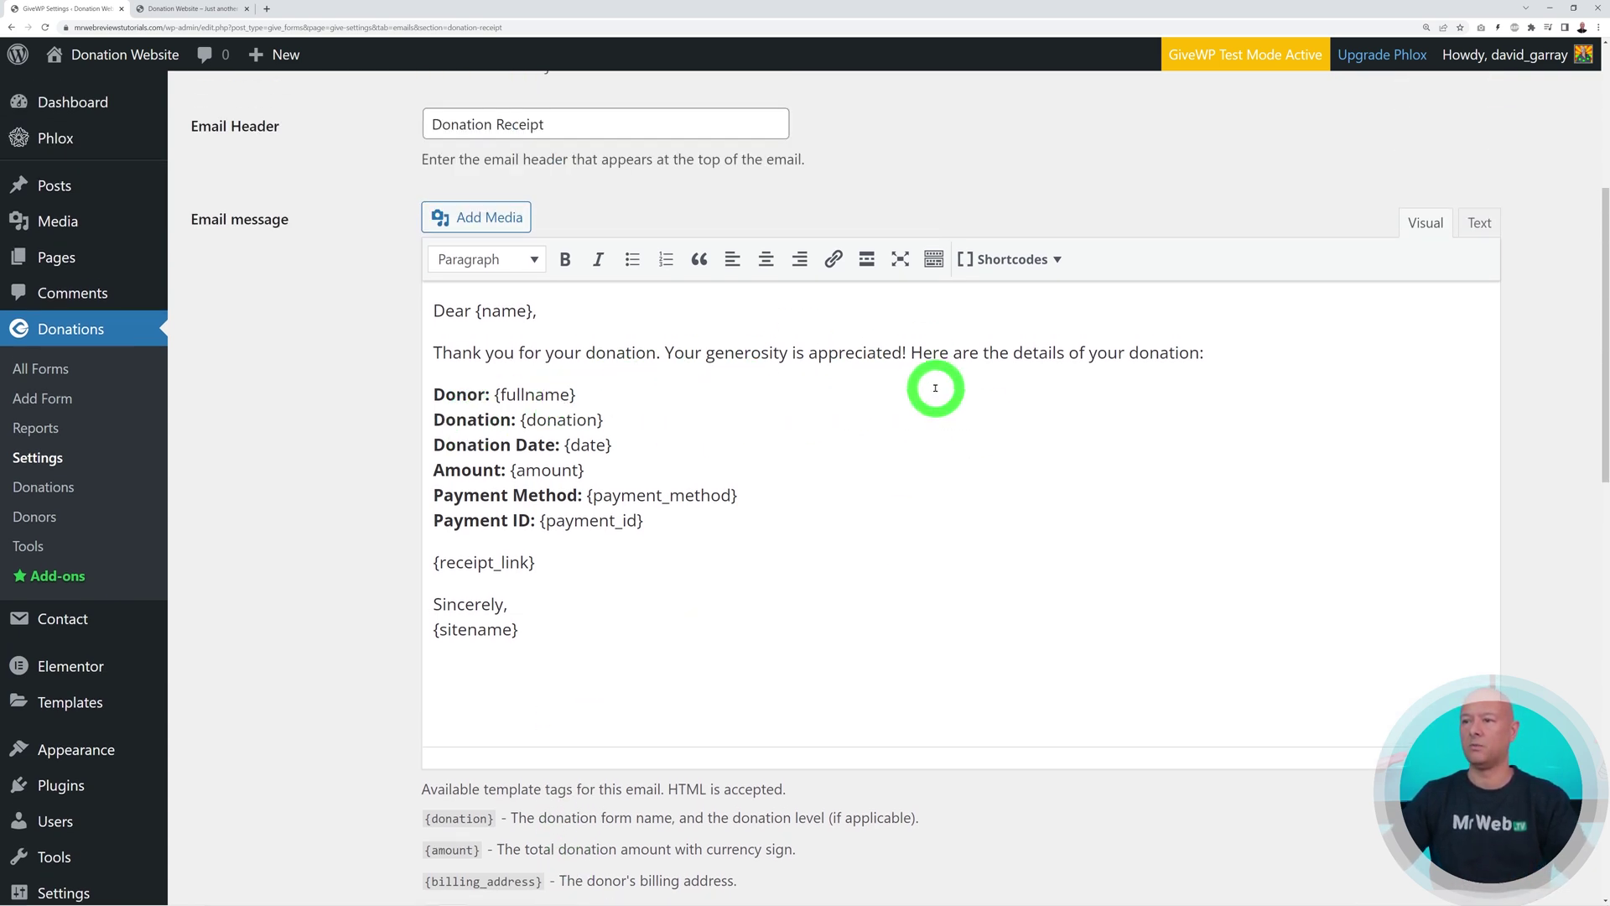
Review the receipt message body and its template tags, then save the email unchanged
{"action": "left_click", "coordinate": [1225, 353]}
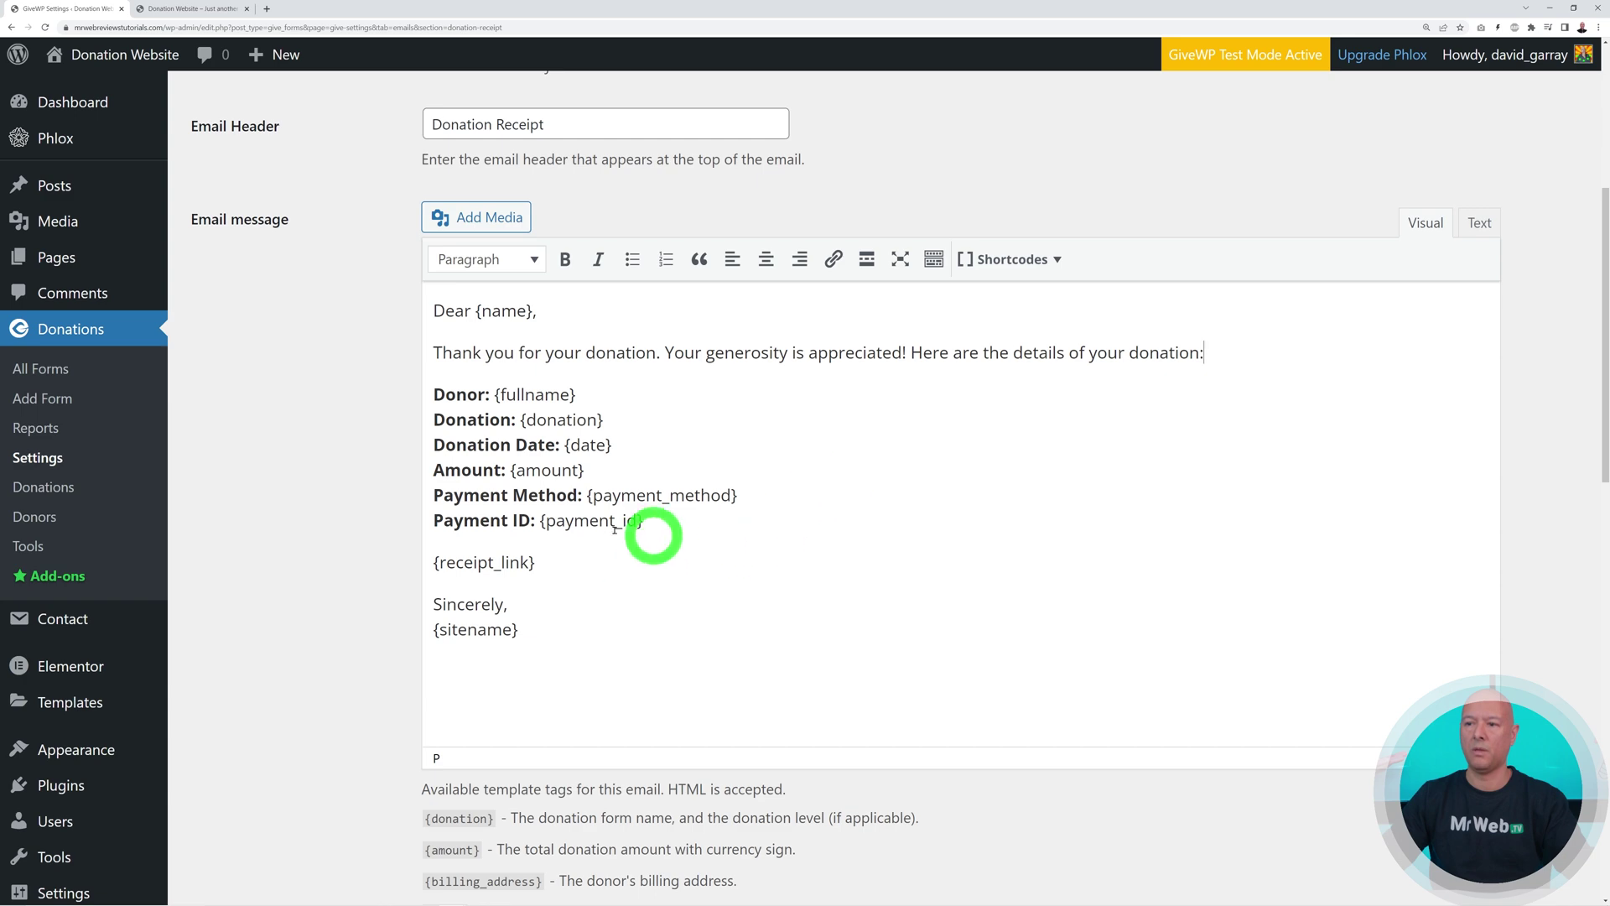
{"action": "scroll", "coordinate": [880, 601], "scroll_direction": "down", "scroll_amount": 3}
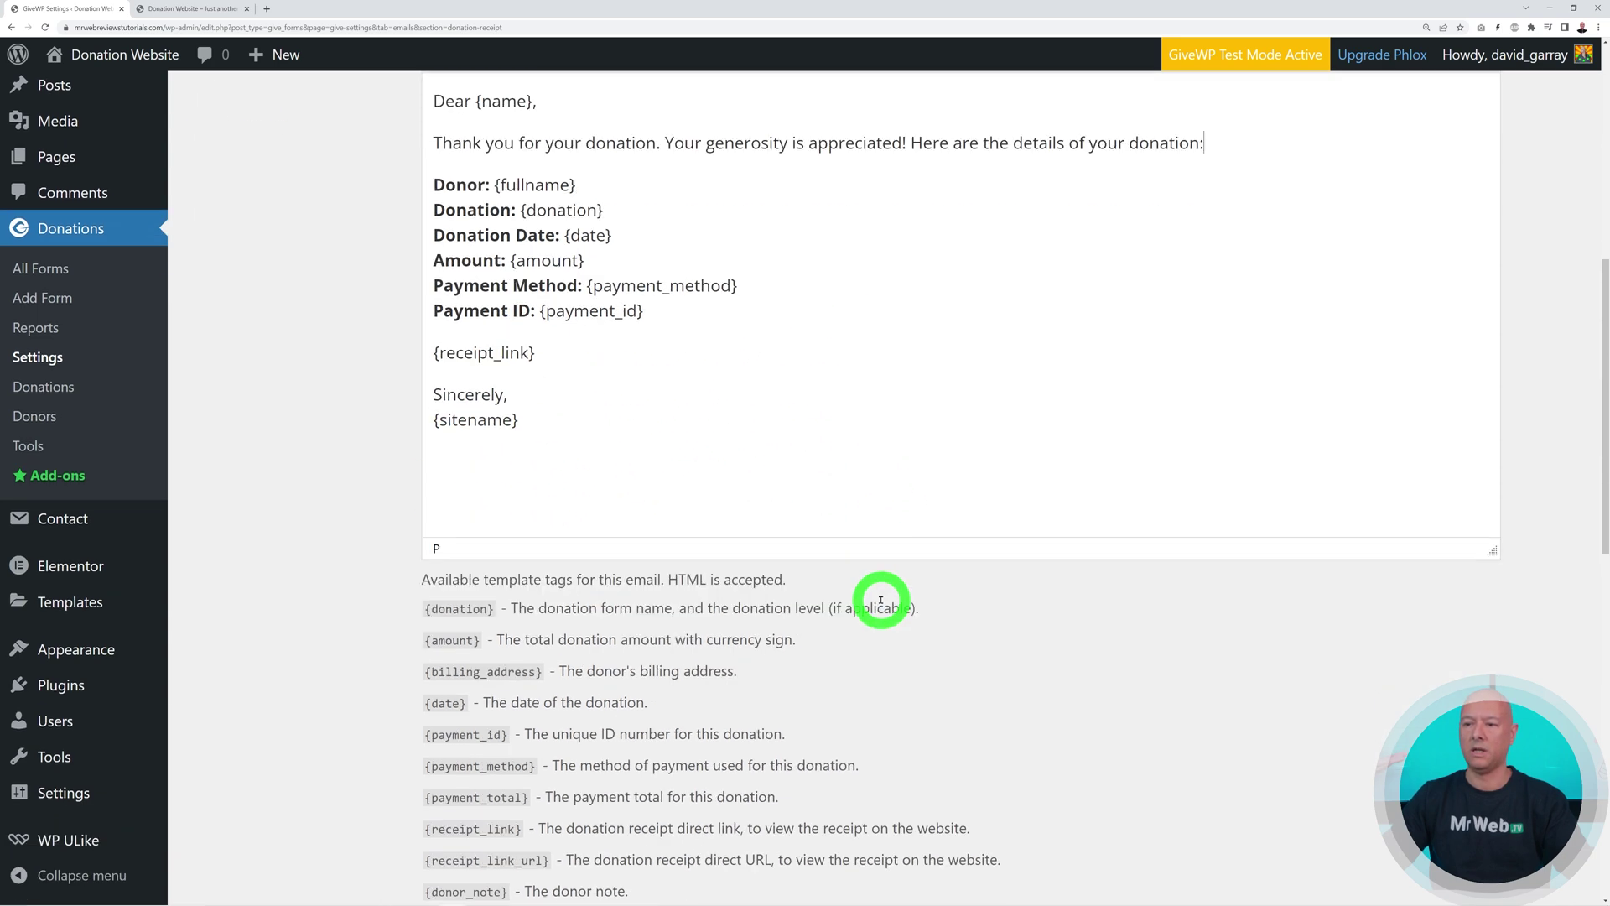
{"action": "scroll", "coordinate": [705, 570], "scroll_direction": "down", "scroll_amount": 3}
{"action": "scroll", "coordinate": [671, 712], "scroll_direction": "up", "scroll_amount": 4}
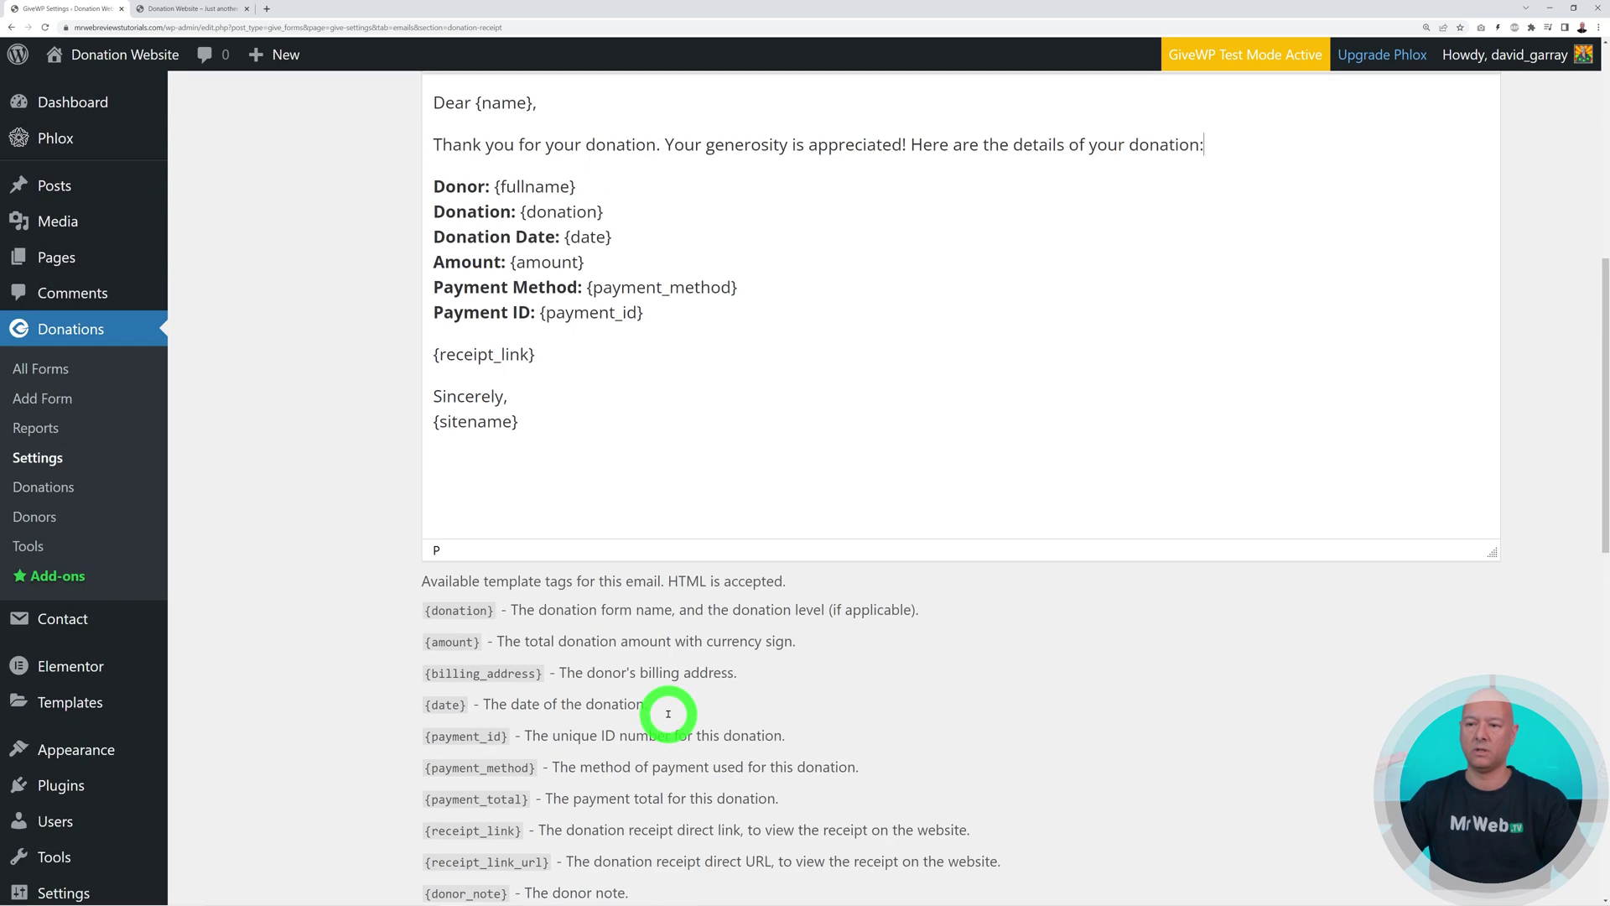
{"action": "scroll", "coordinate": [712, 470], "scroll_direction": "up", "scroll_amount": 1}
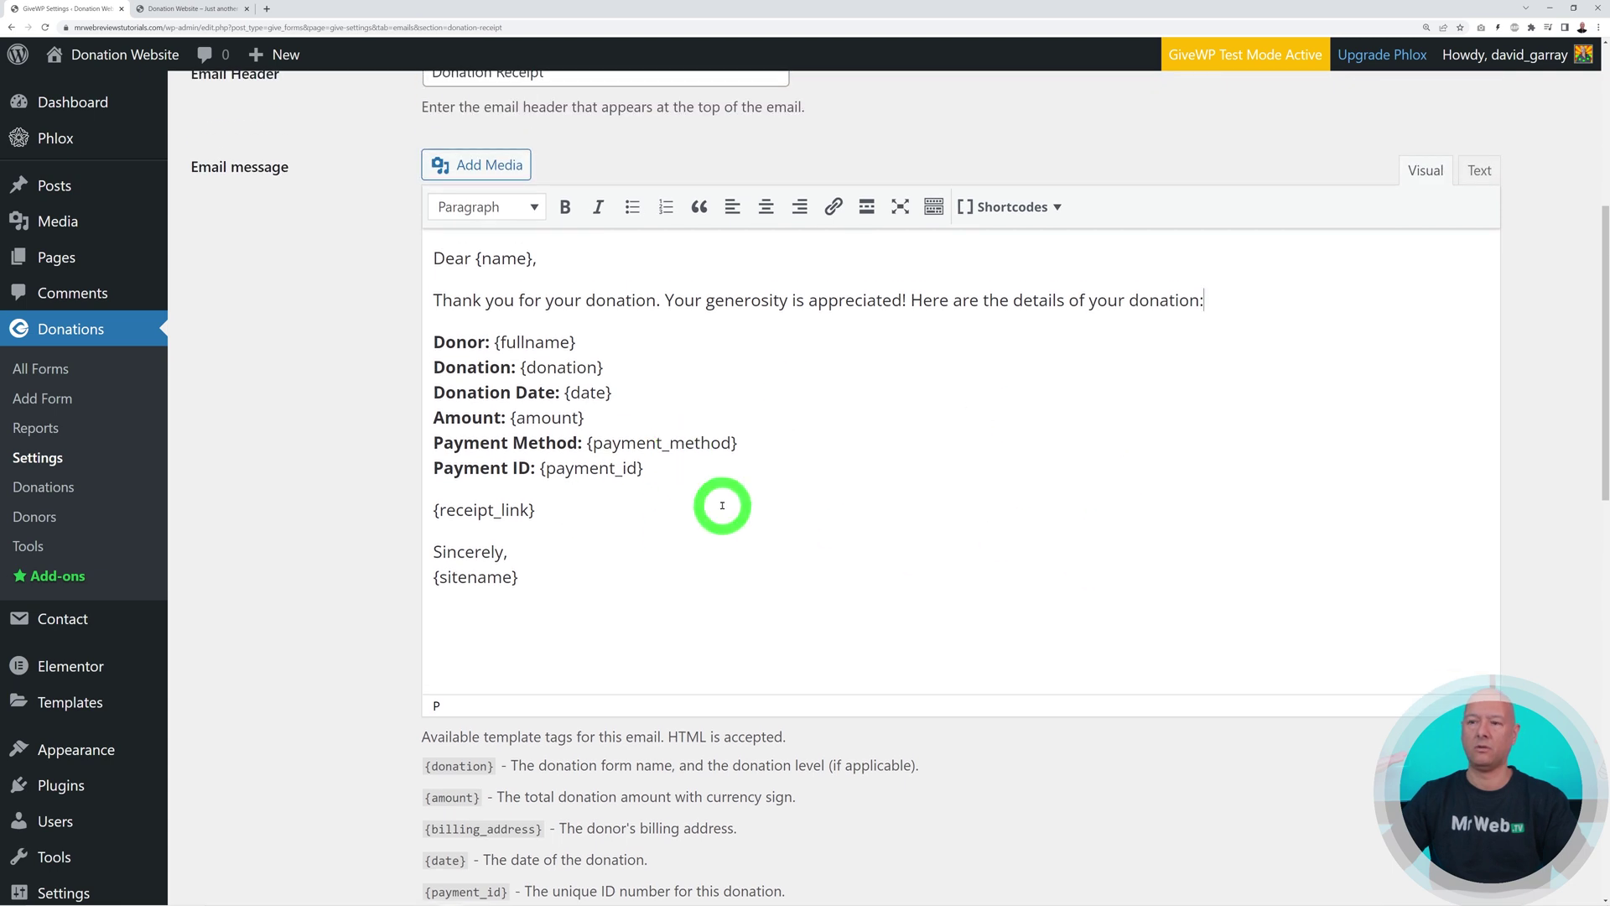
{"action": "left_click", "coordinate": [664, 300]}
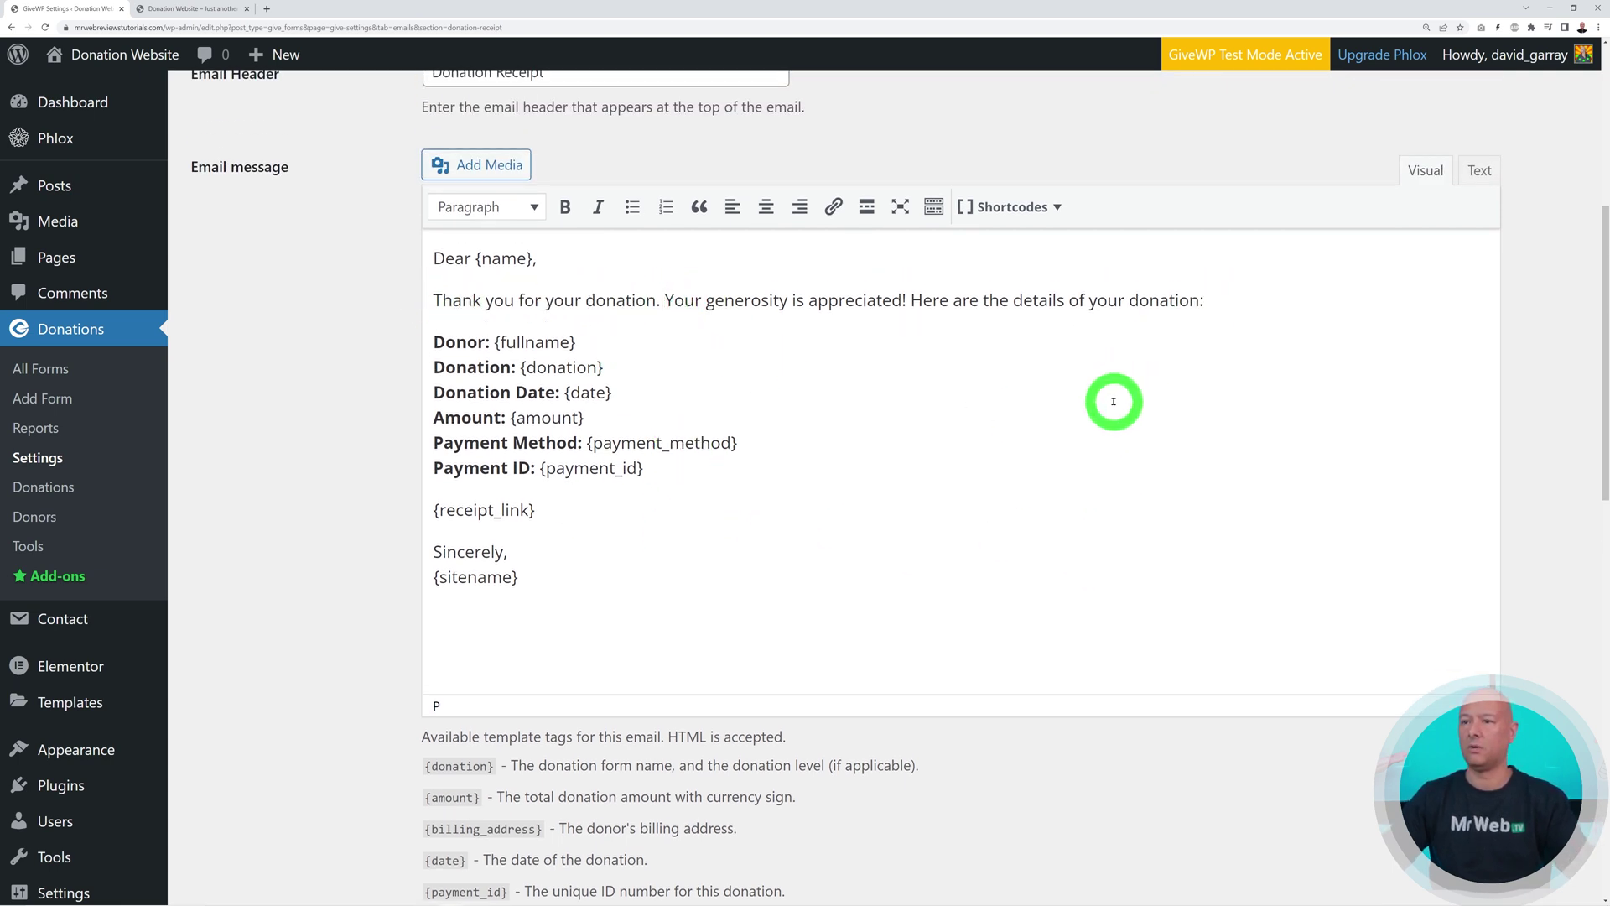
{"action": "scroll", "coordinate": [1113, 401], "scroll_direction": "up", "scroll_amount": 1}
{"action": "scroll", "coordinate": [1113, 401], "scroll_direction": "down", "scroll_amount": 15}
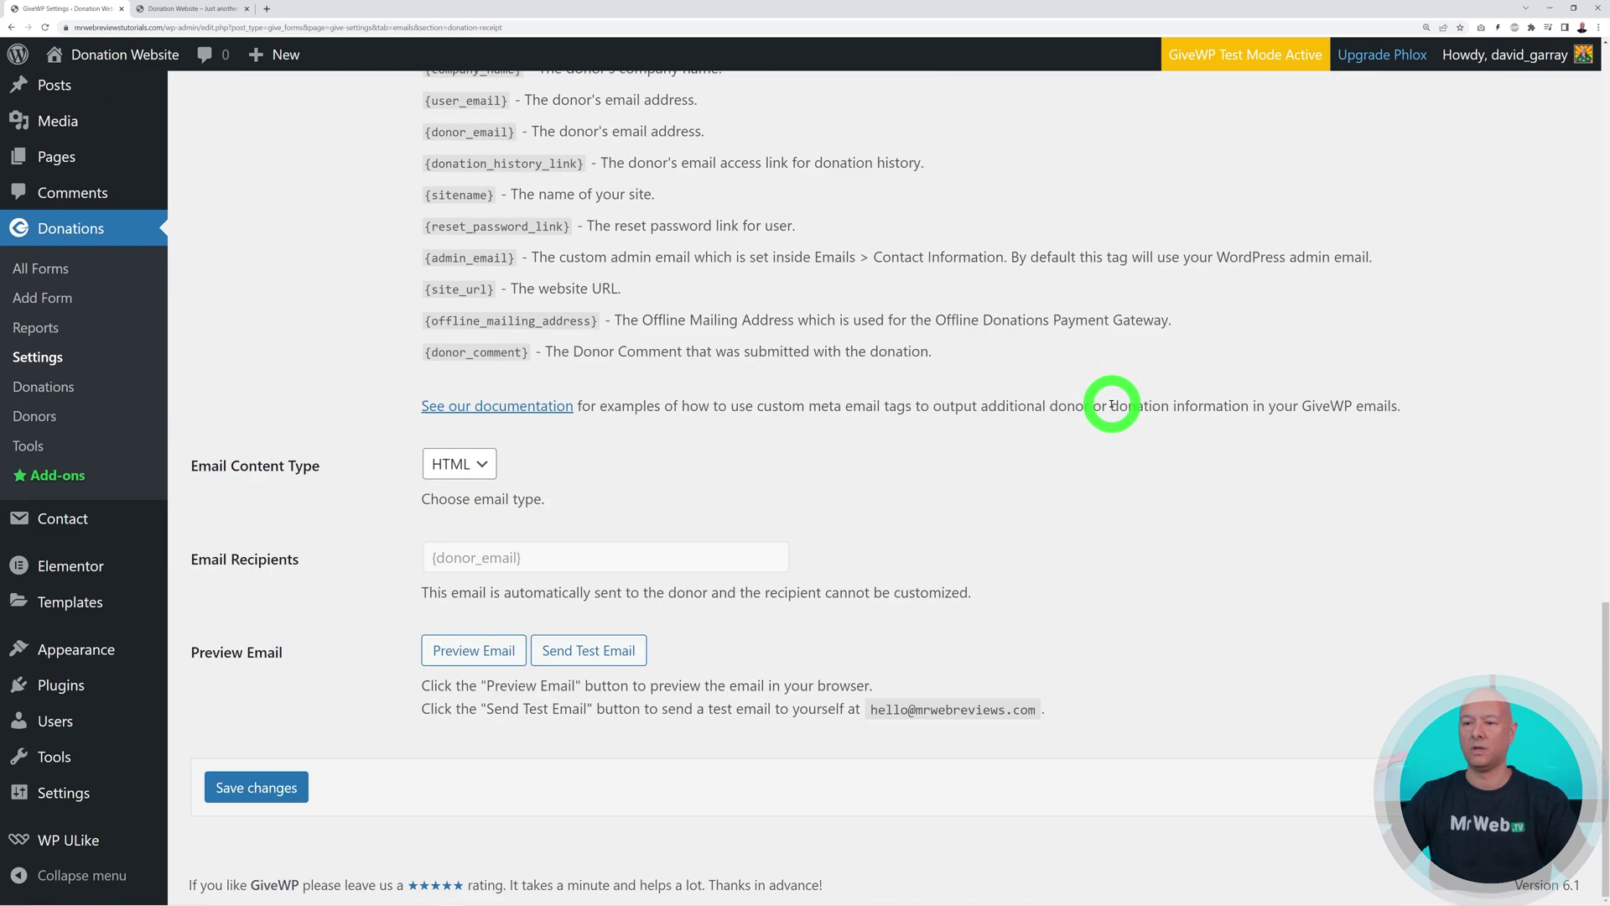
{"action": "left_click", "coordinate": [259, 788]}
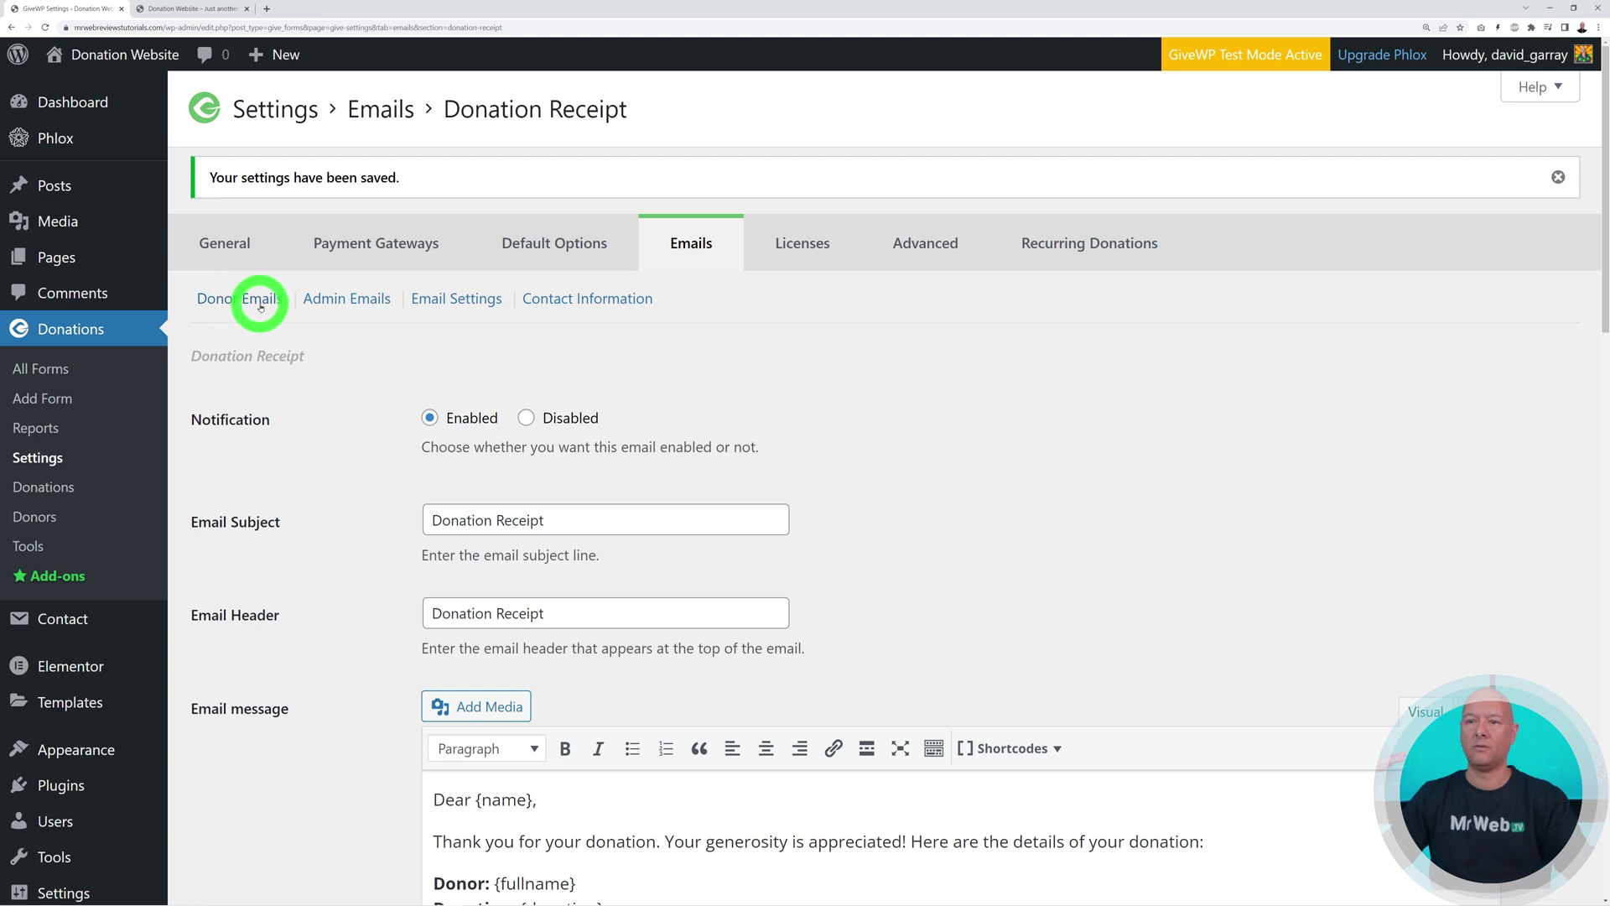
Review the donor email list and the admin notification email list
{"action": "left_click", "coordinate": [260, 304]}
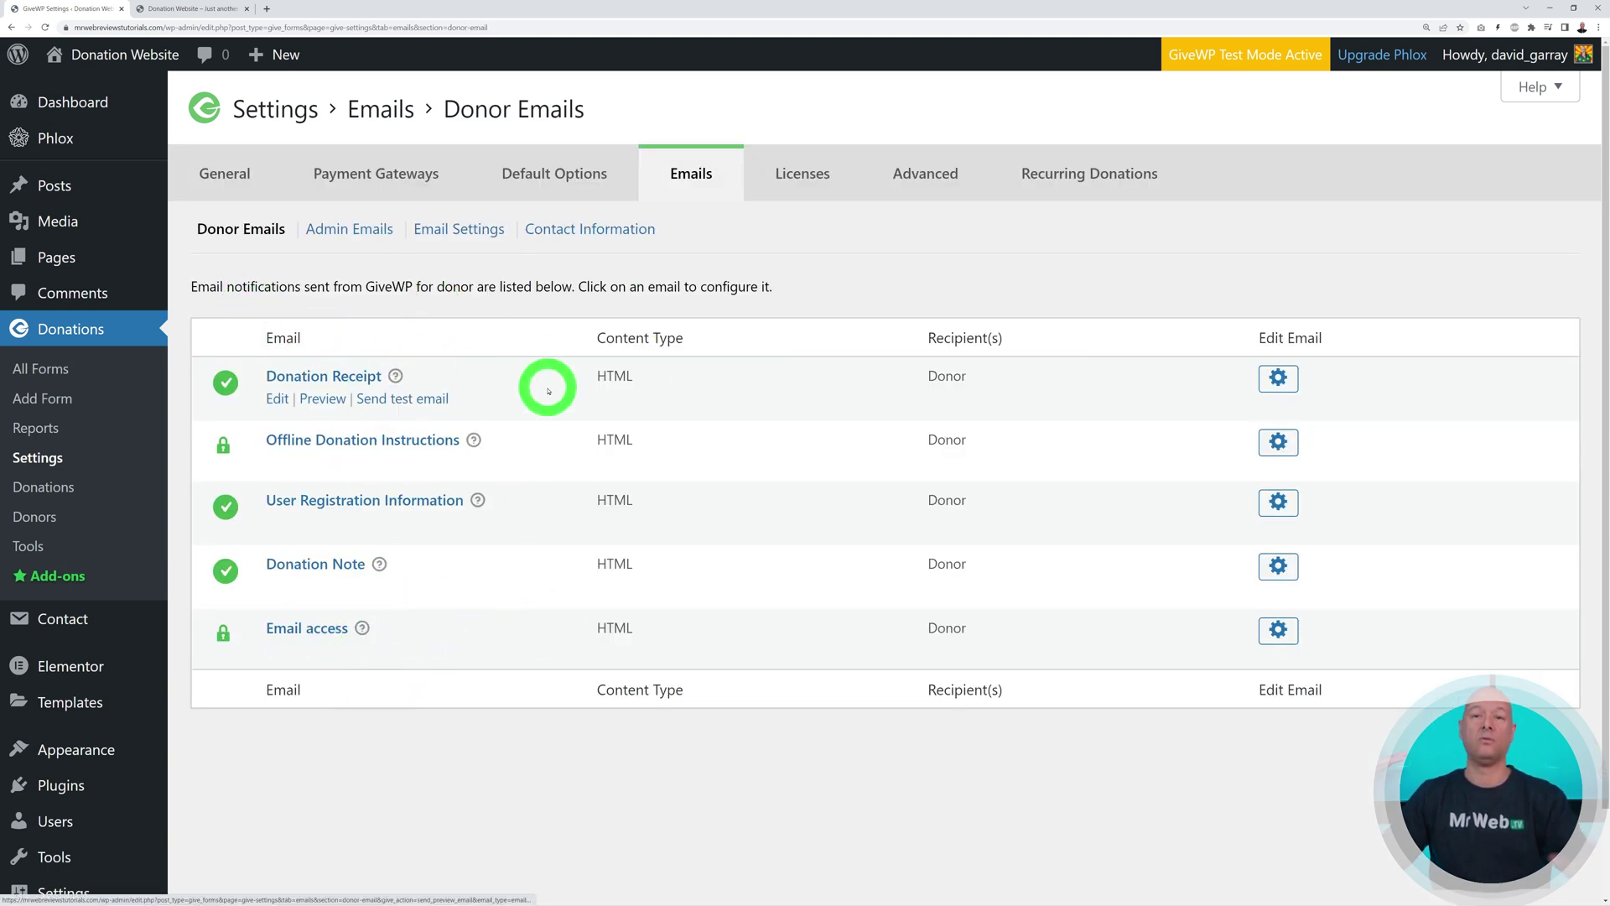
{"action": "left_click", "coordinate": [370, 236]}
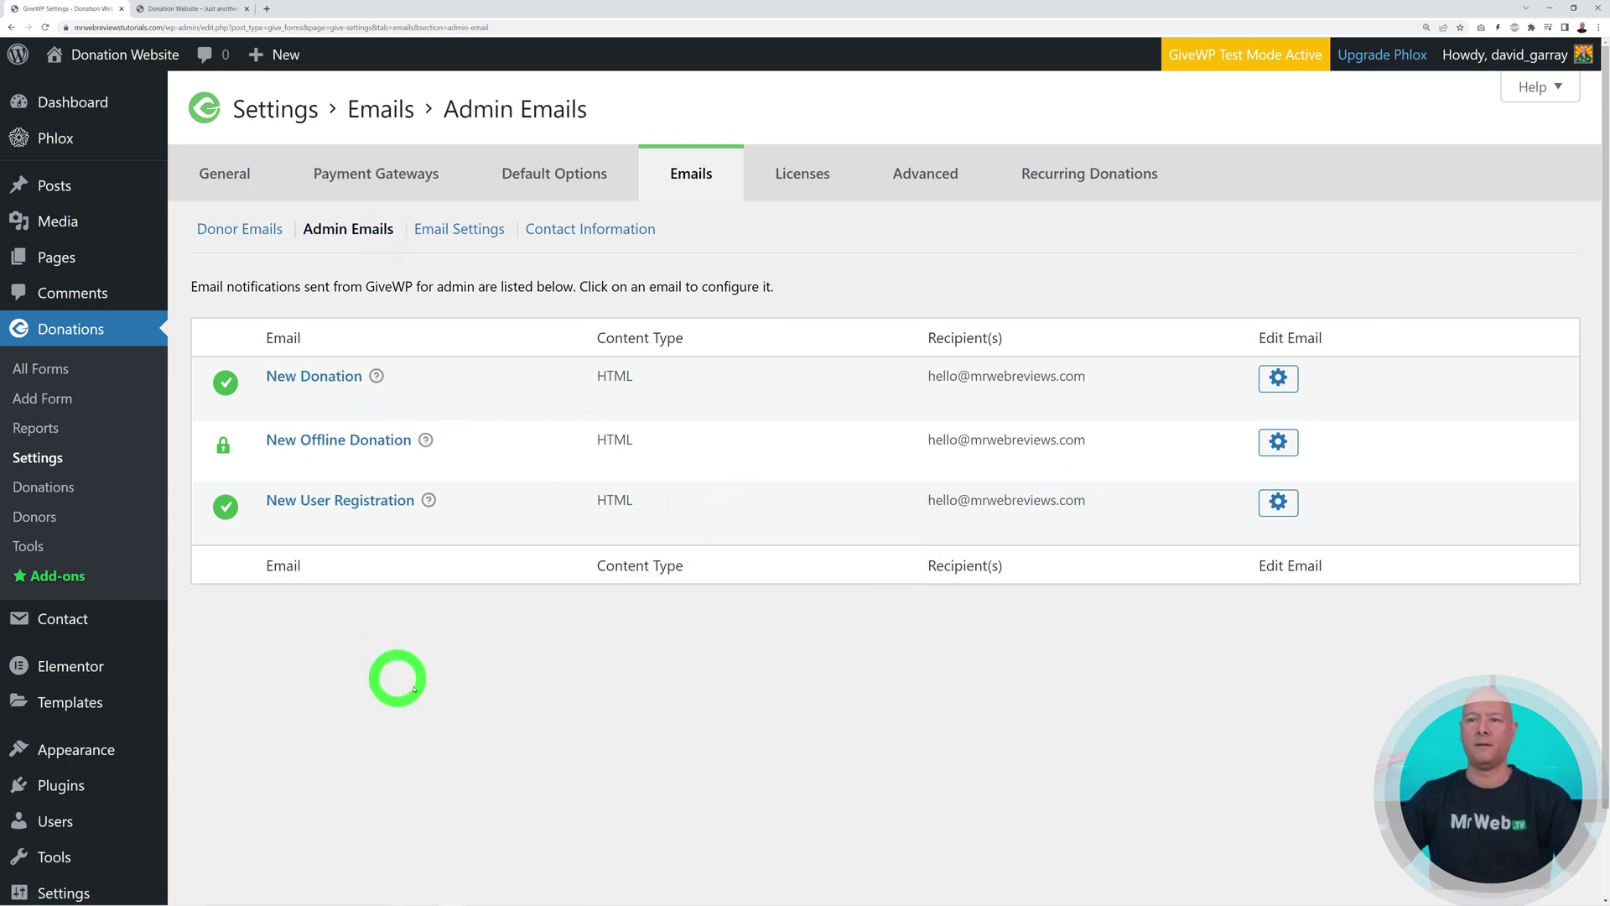
{"action": "left_click", "coordinate": [484, 237]}
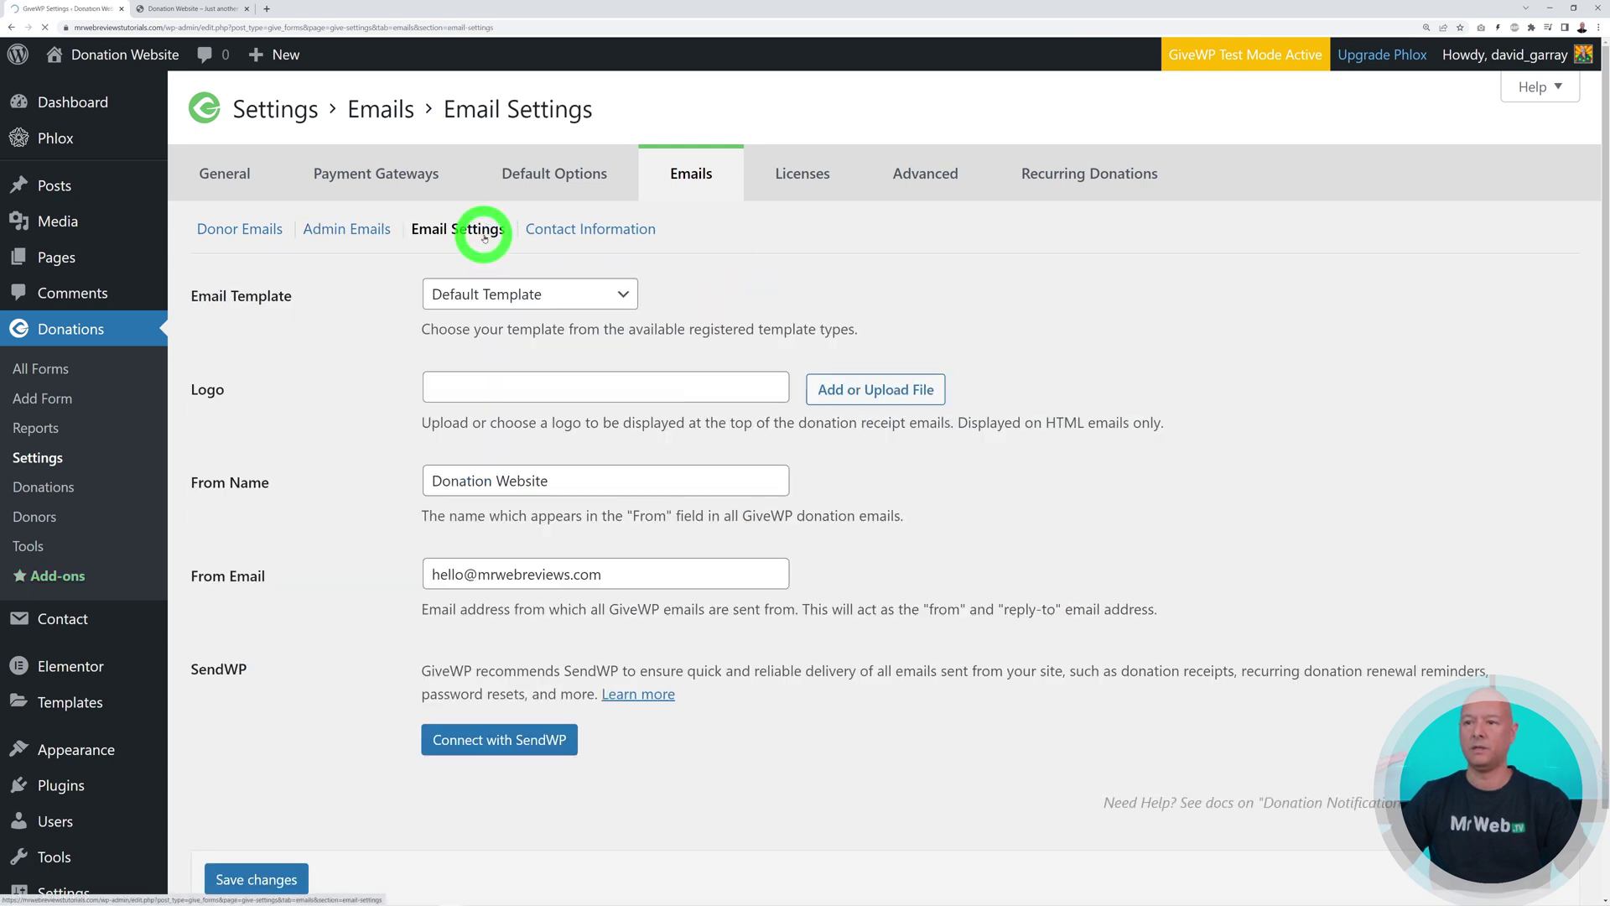
Save the general email settings with Default Template and 'Donation Website' as From Name
{"action": "left_click_drag", "start_coordinate": [434, 576], "coordinate": [772, 586]}
{"action": "left_click", "coordinate": [939, 577]}
{"action": "scroll", "coordinate": [849, 535], "scroll_direction": "down", "scroll_amount": 2}
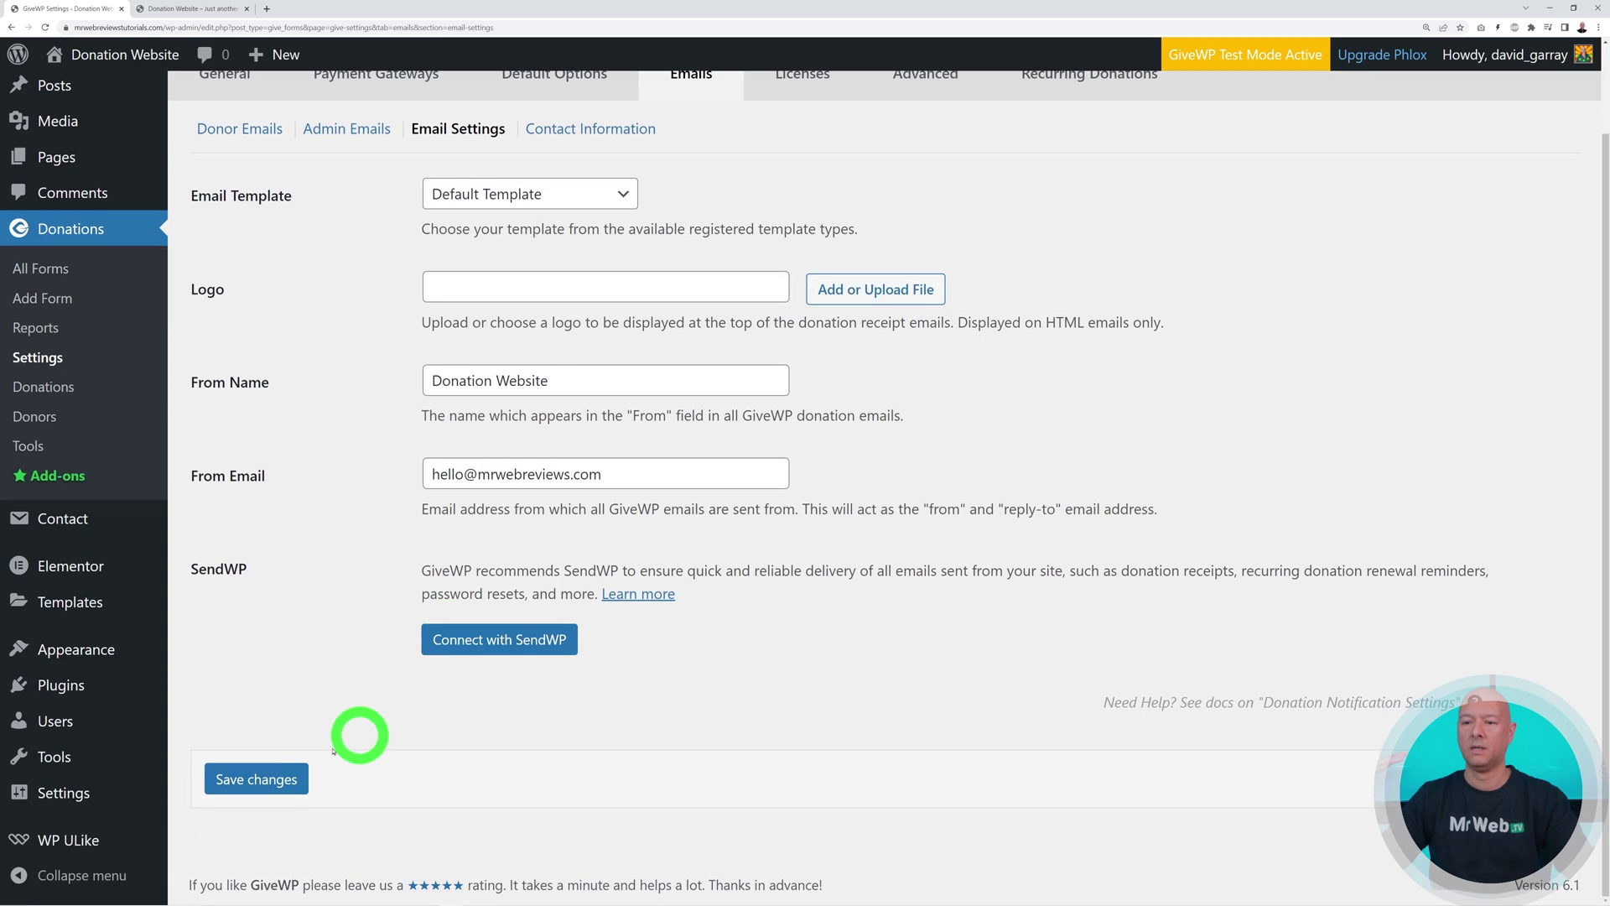
{"action": "left_click", "coordinate": [268, 779]}
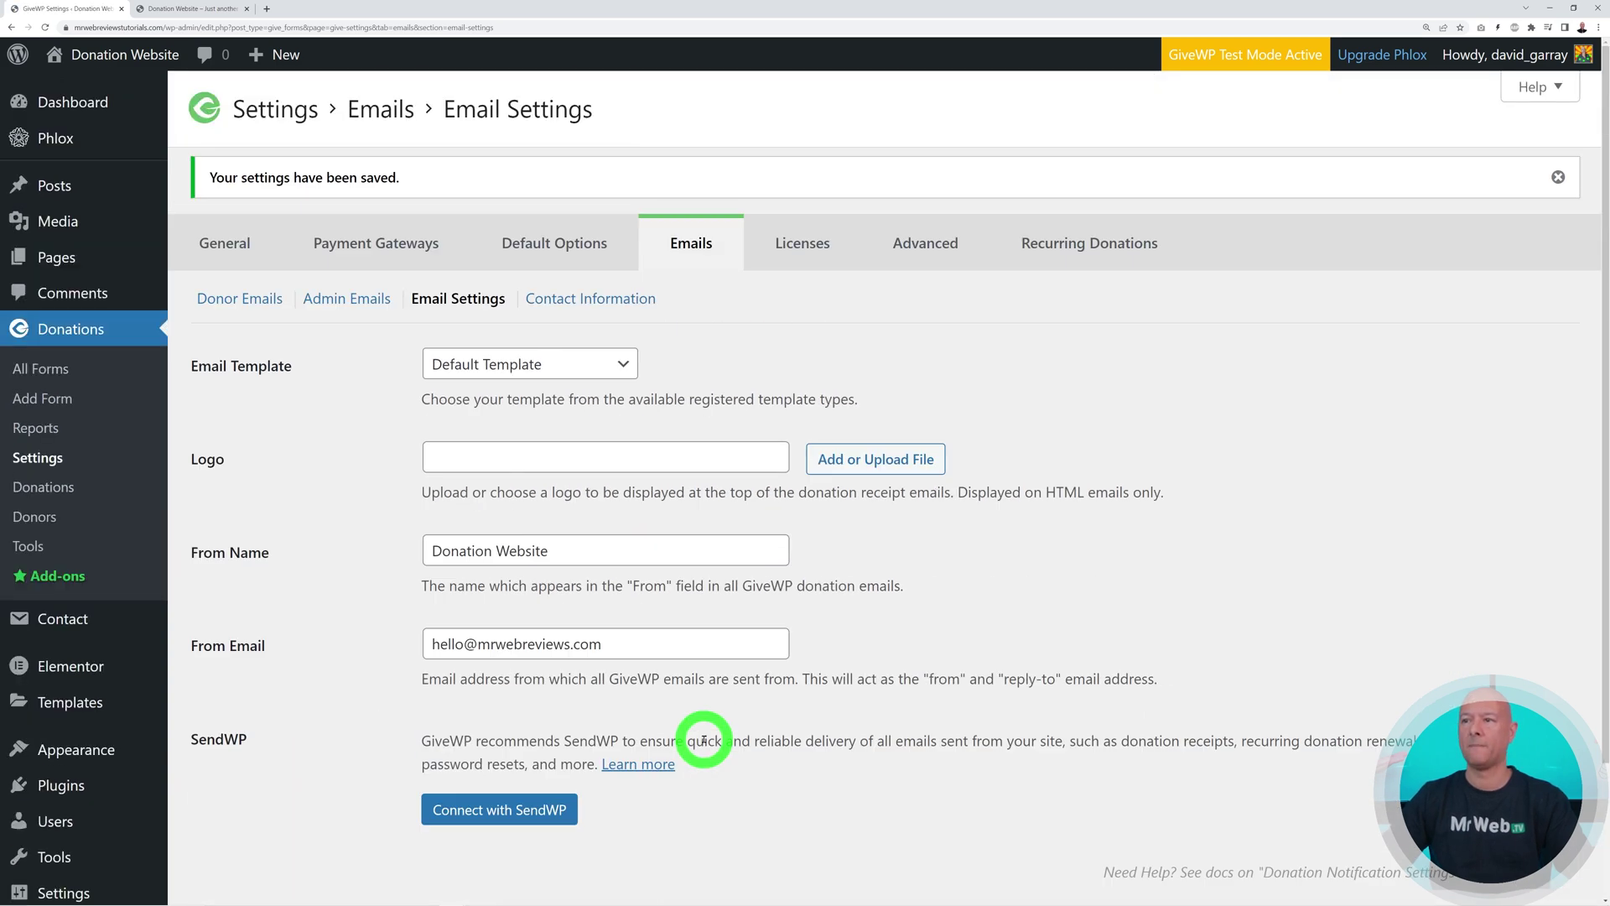
{"action": "scroll", "coordinate": [918, 598], "scroll_direction": "down", "scroll_amount": 1}
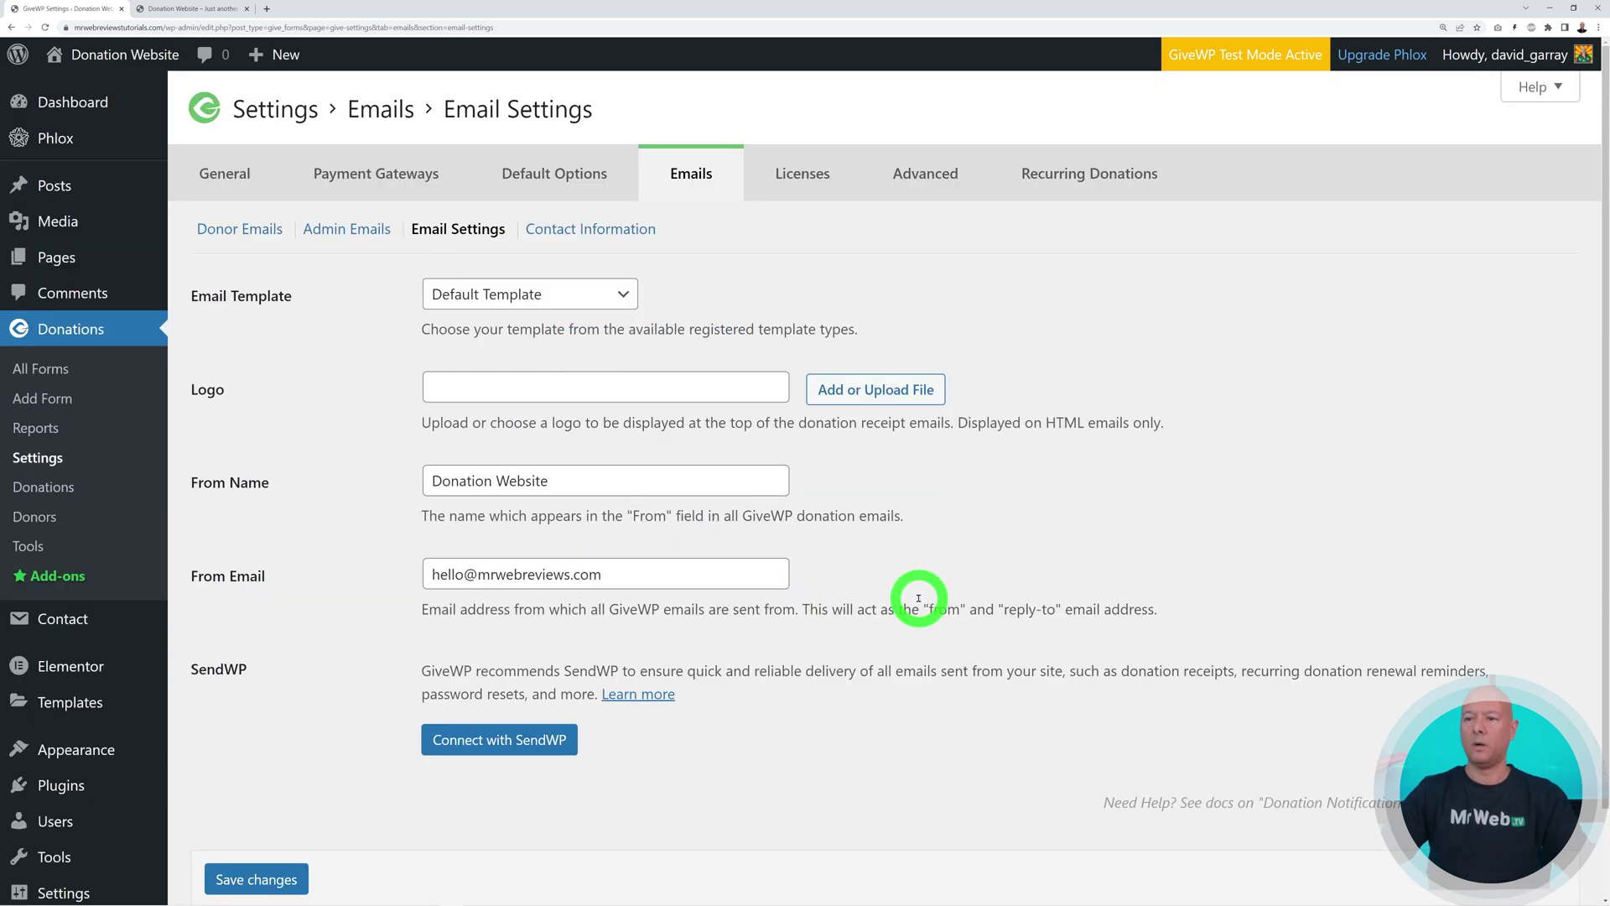
Check the Recurring Donations add-on info, then go to the empty All Forms donation list
{"action": "left_click", "coordinate": [1087, 178]}
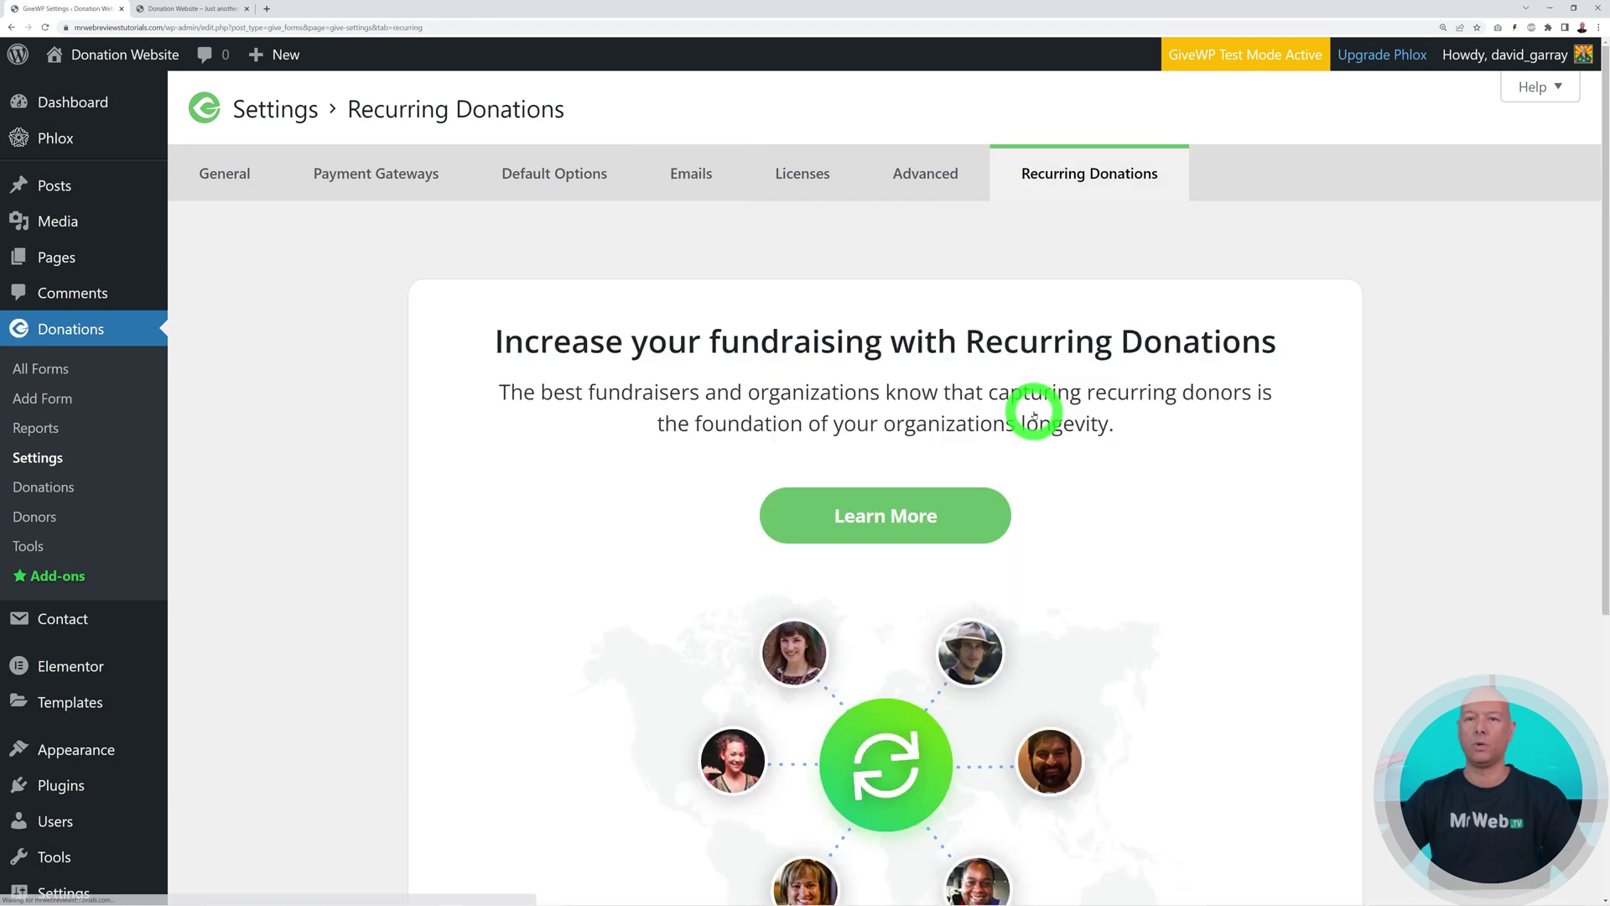
{"action": "left_click", "coordinate": [889, 514]}
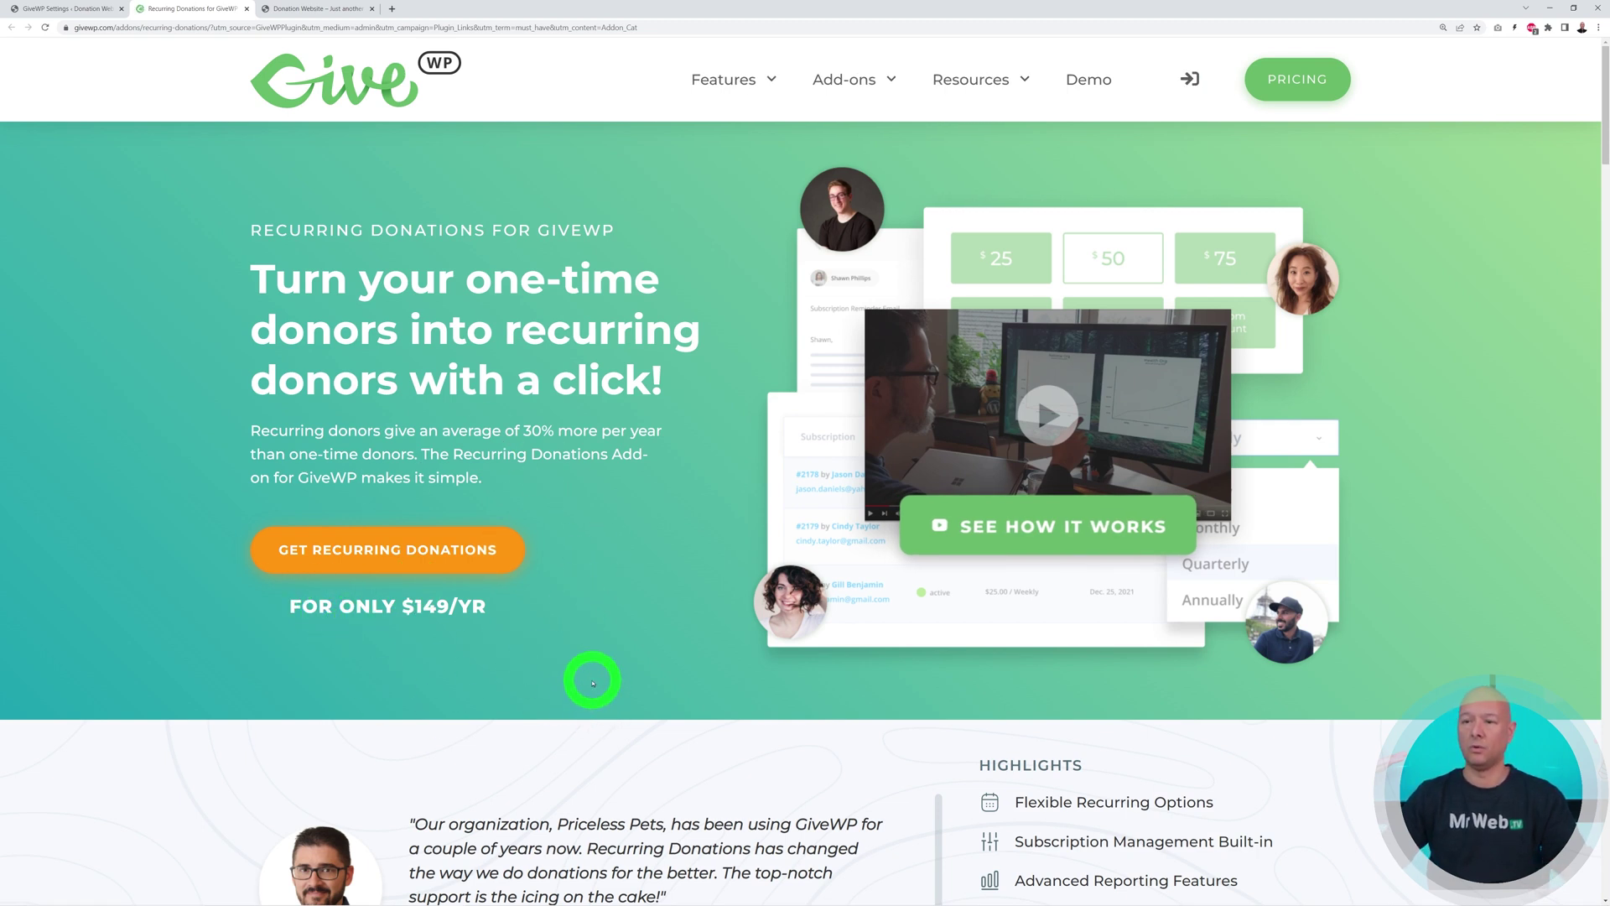
{"action": "left_click", "coordinate": [247, 10]}
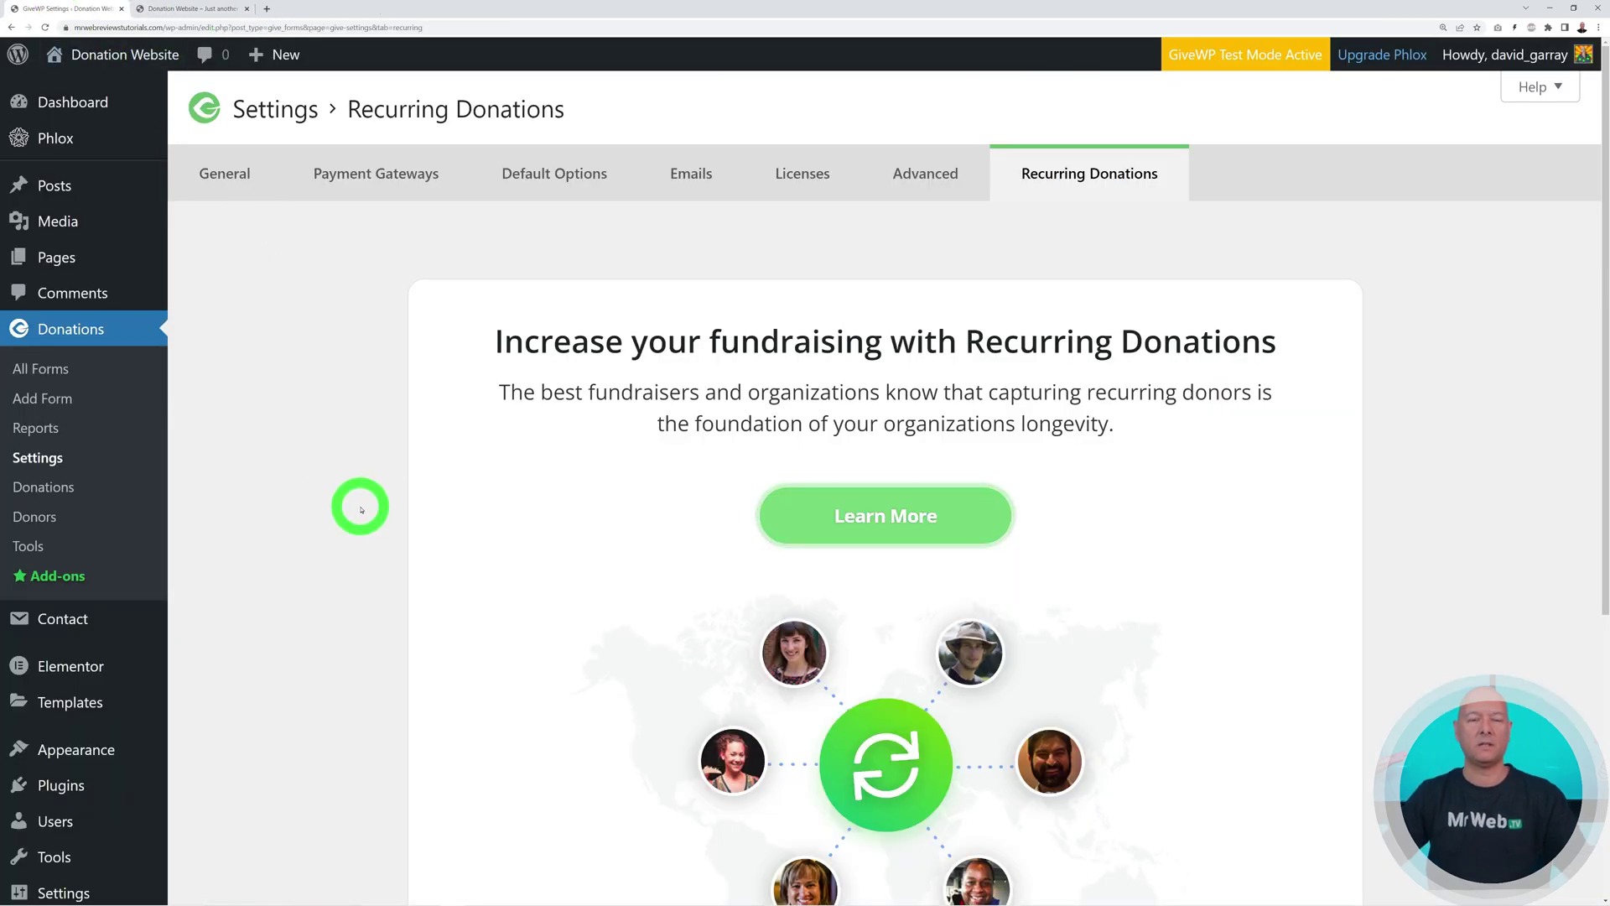
{"action": "left_click", "coordinate": [47, 369]}
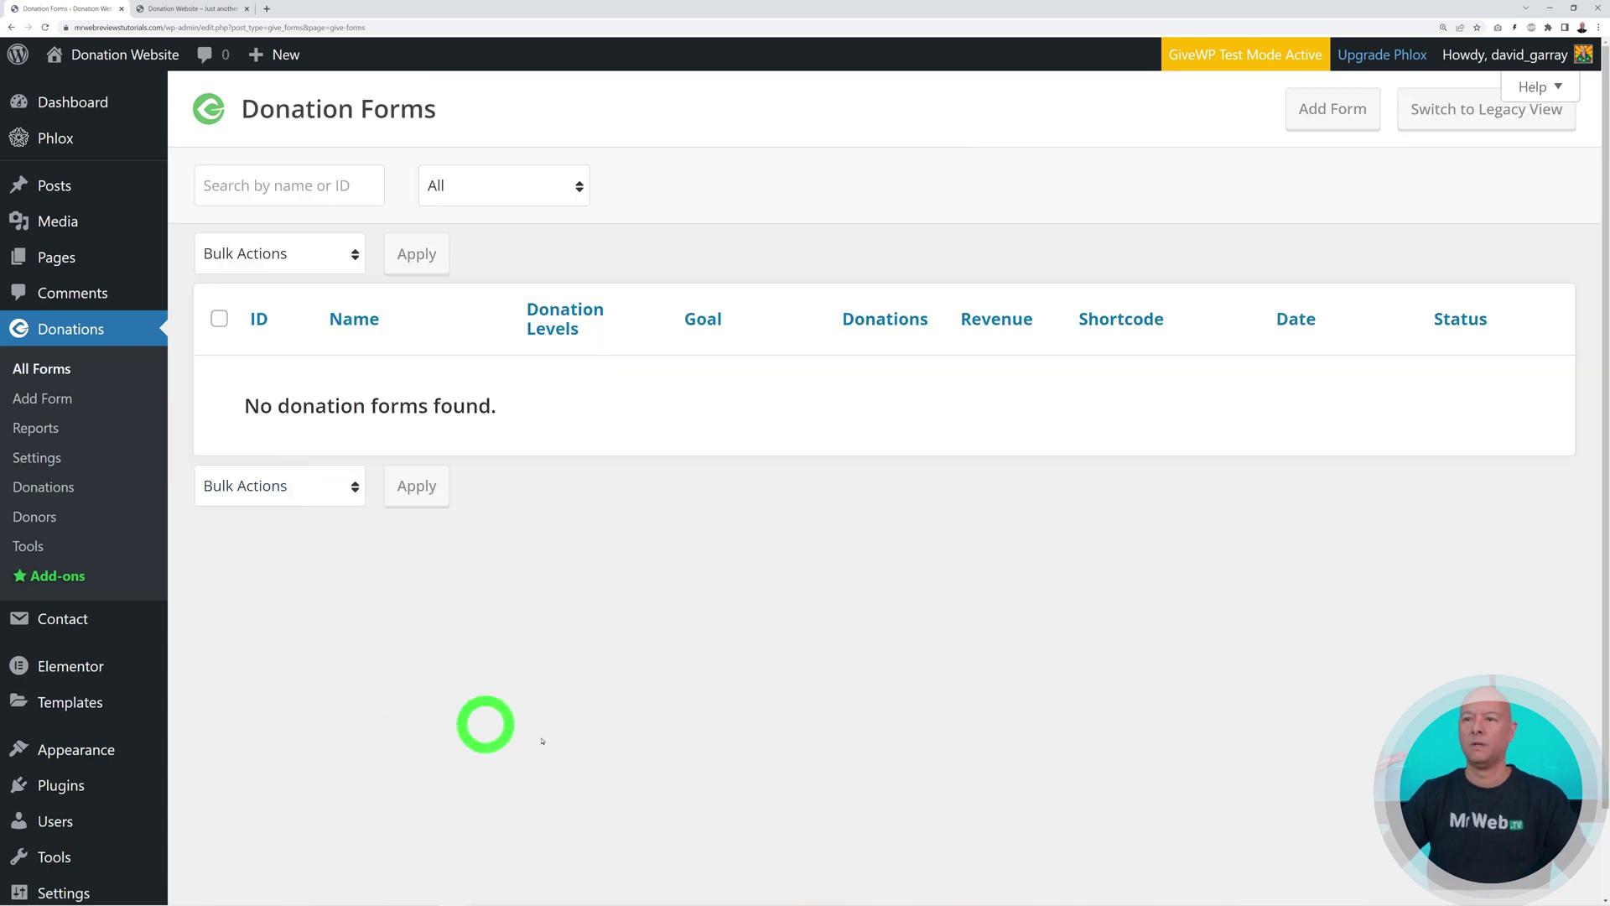
Create a new donation form titled 'Test' and activate the Multi-Step Form template
{"action": "left_click", "coordinate": [1335, 112]}
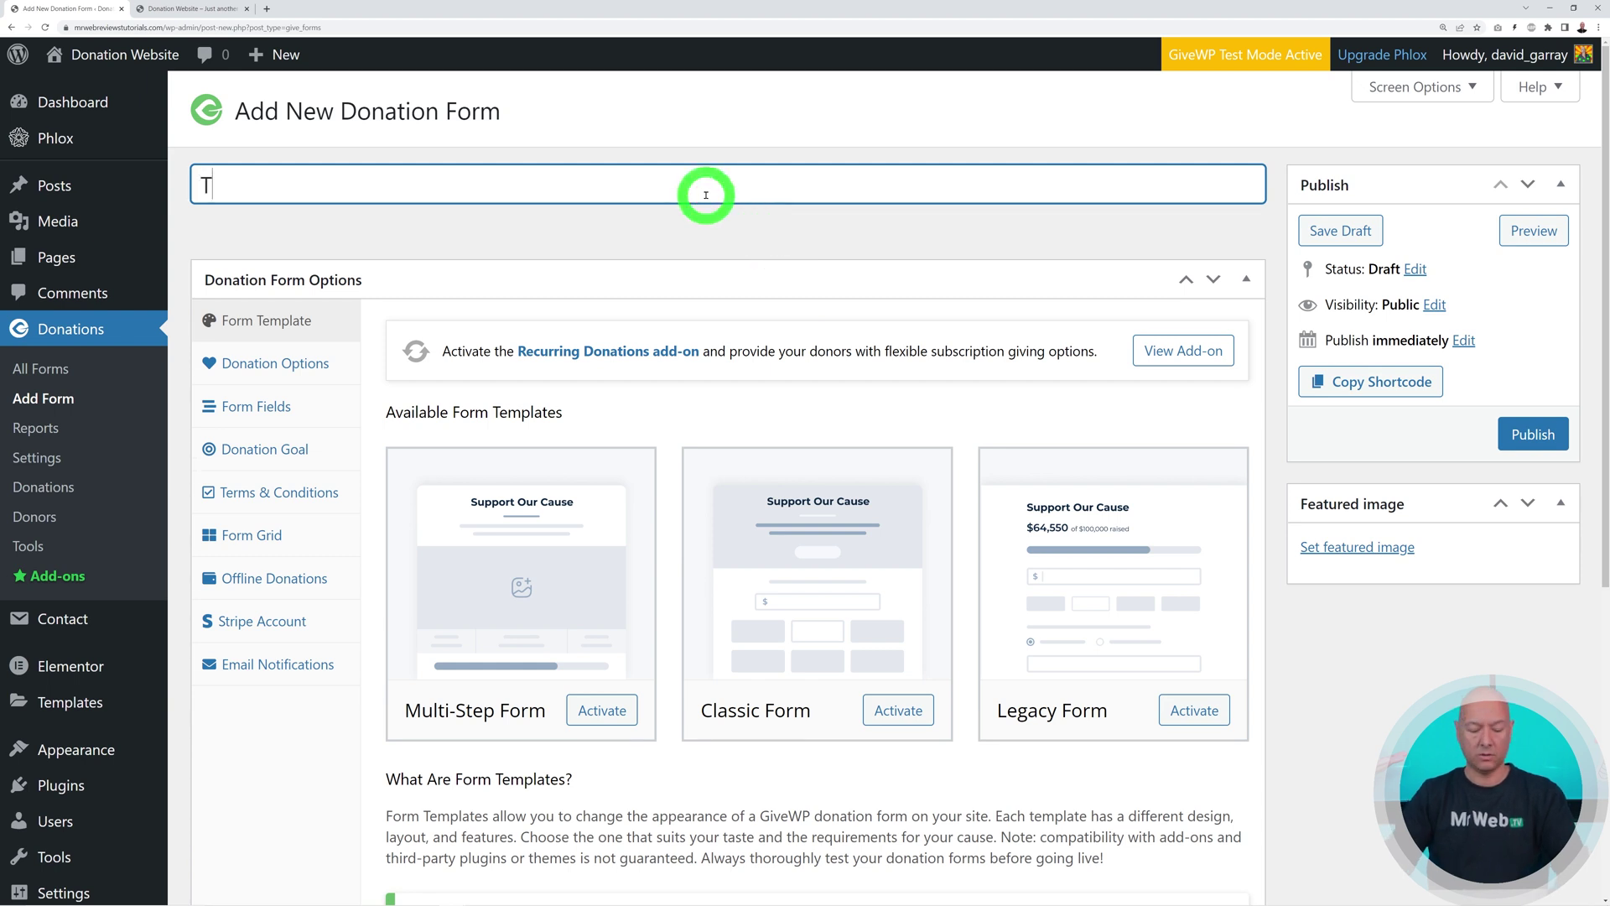
{"action": "left_click", "coordinate": [706, 228]}
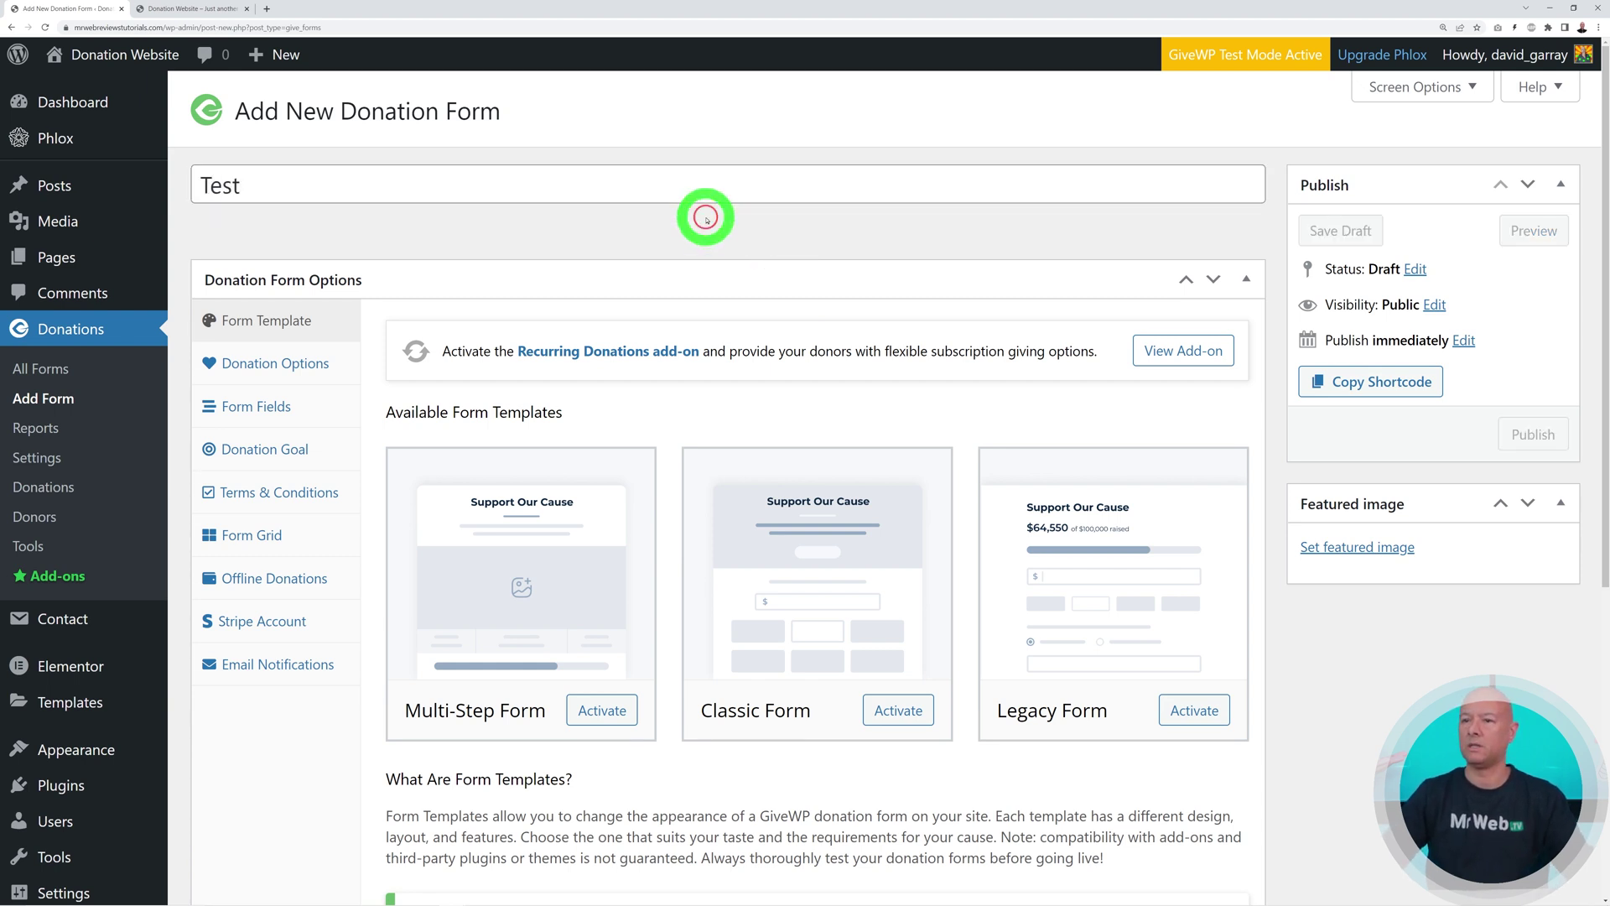
{"action": "scroll", "coordinate": [846, 591], "scroll_direction": "down", "scroll_amount": 1}
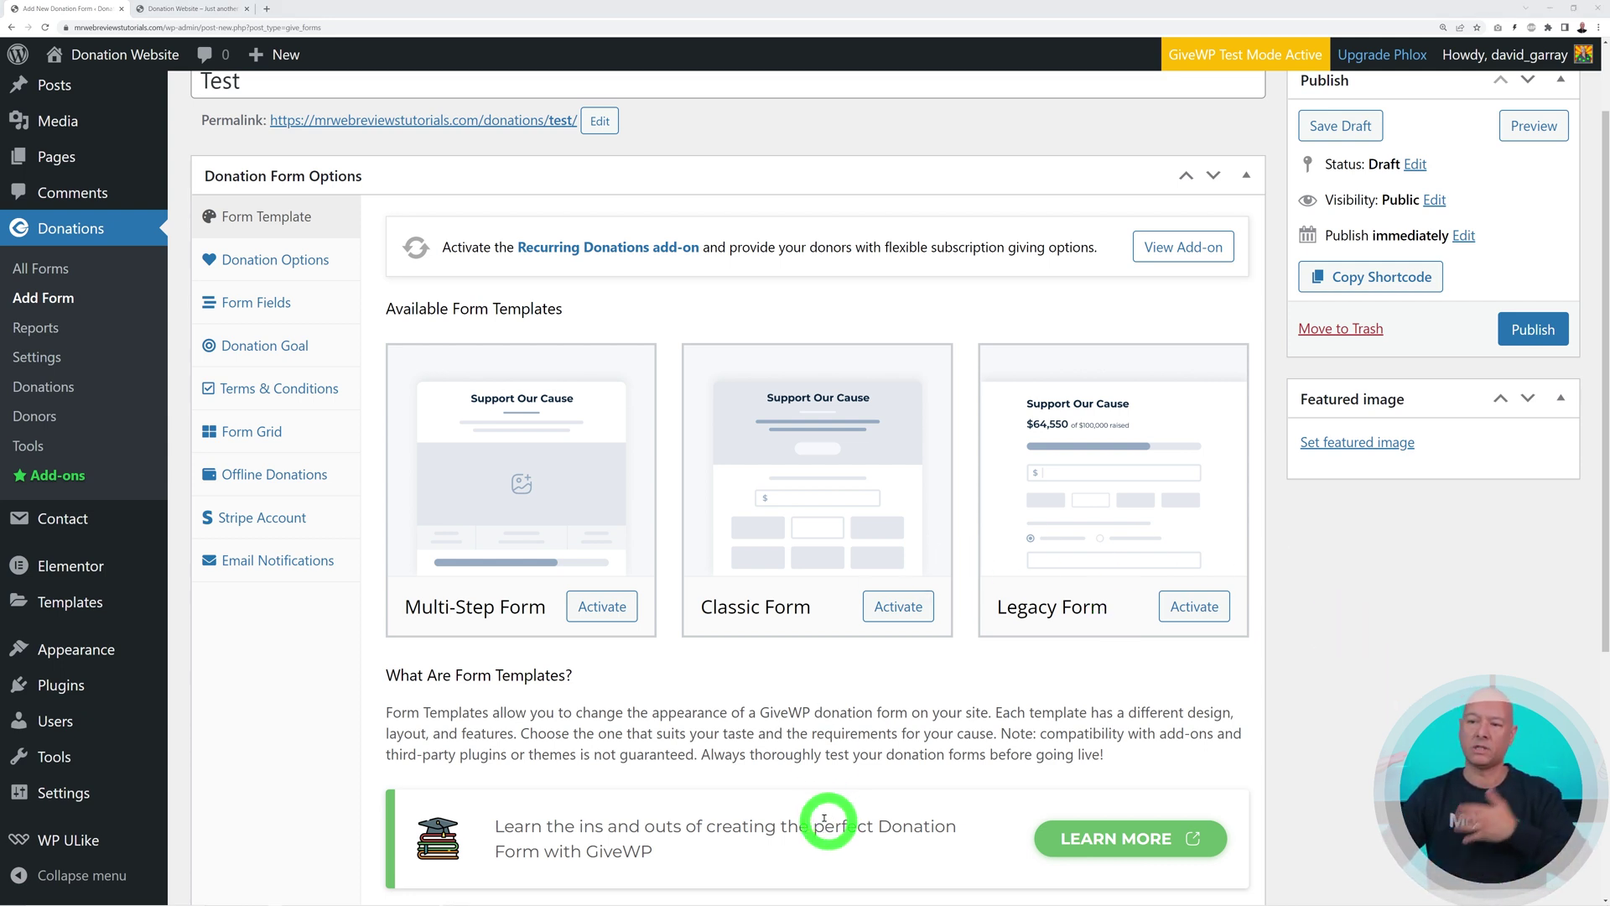
{"action": "left_click", "coordinate": [602, 606]}
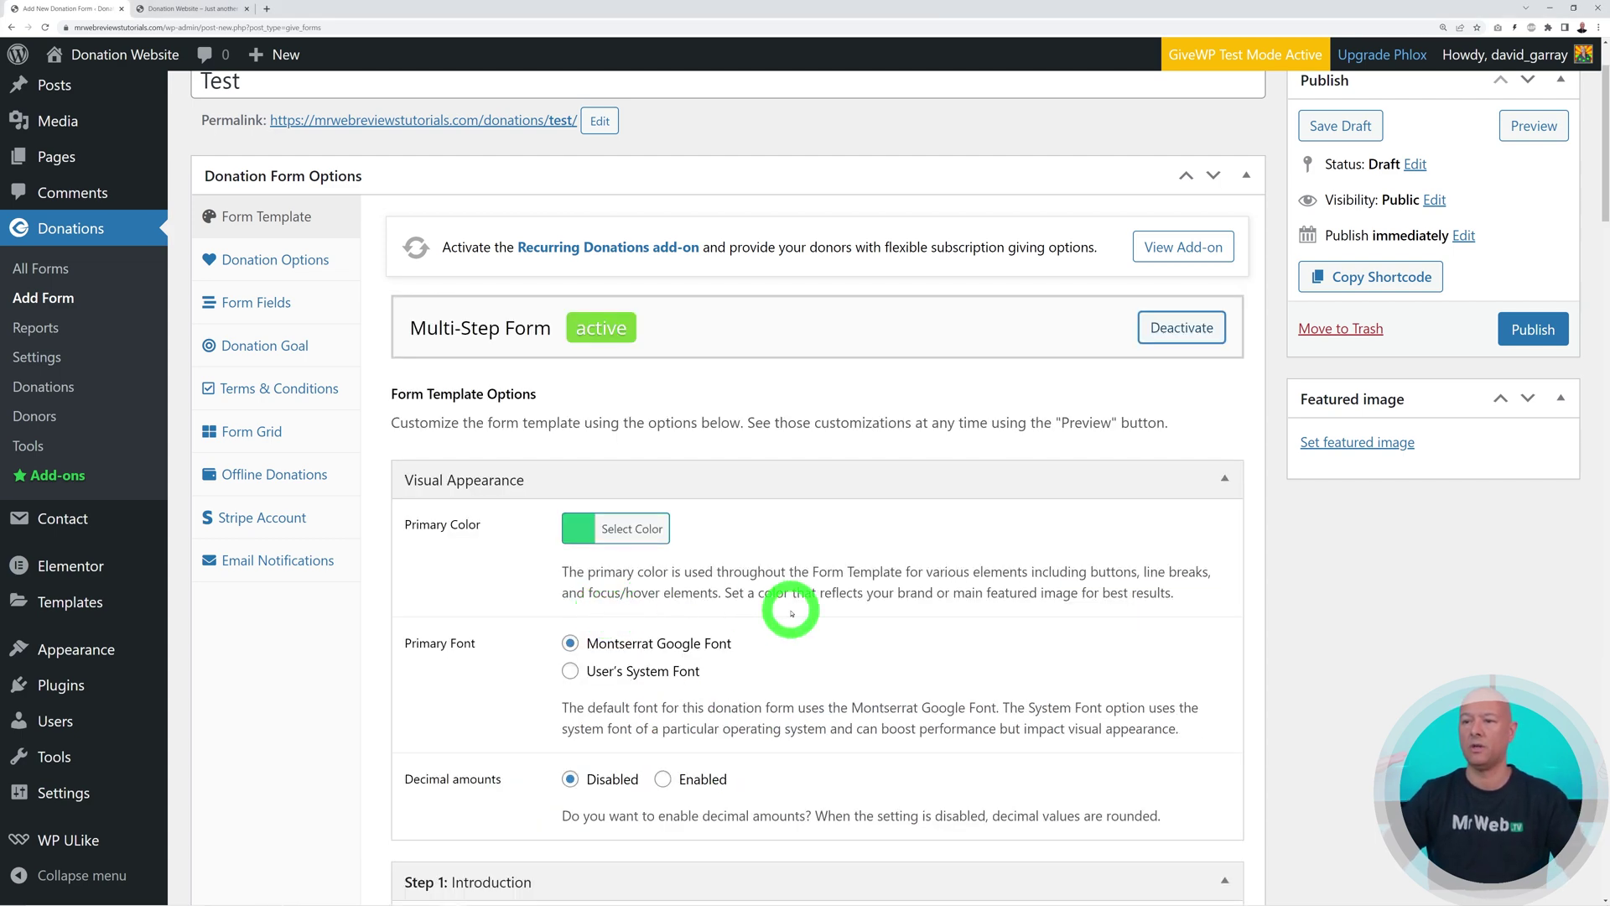
Scroll through the Multi-Step options, keeping defaults like Montserrat font and 'Support Our Cause' headline
{"action": "scroll", "coordinate": [1284, 534], "scroll_direction": "down", "scroll_amount": 1}
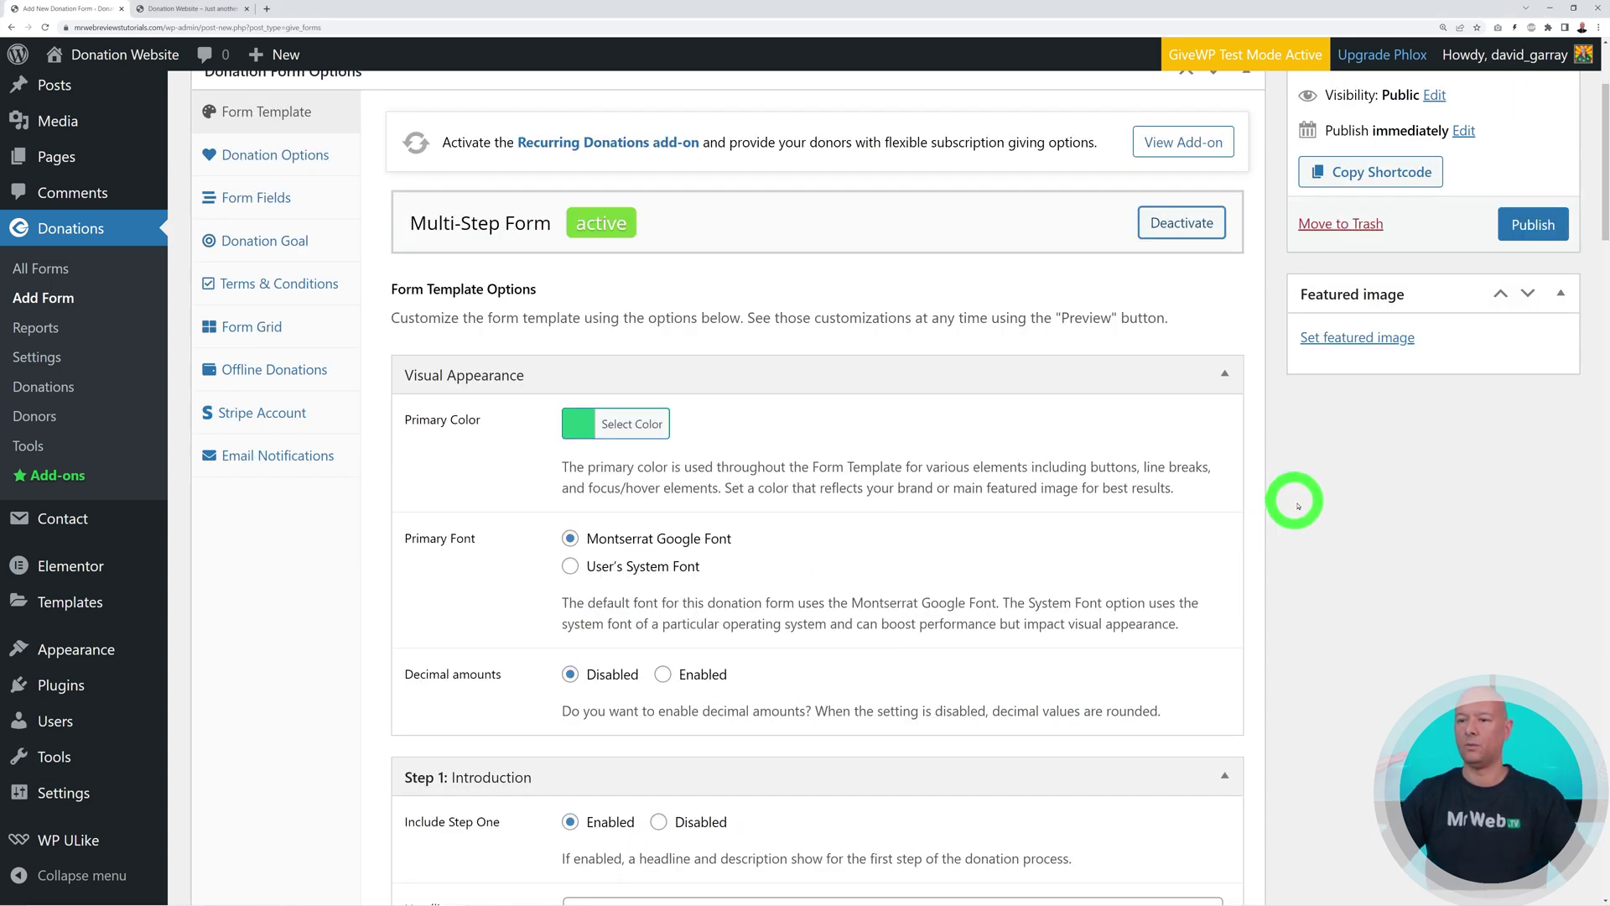
{"action": "scroll", "coordinate": [1384, 532], "scroll_direction": "down", "scroll_amount": 5}
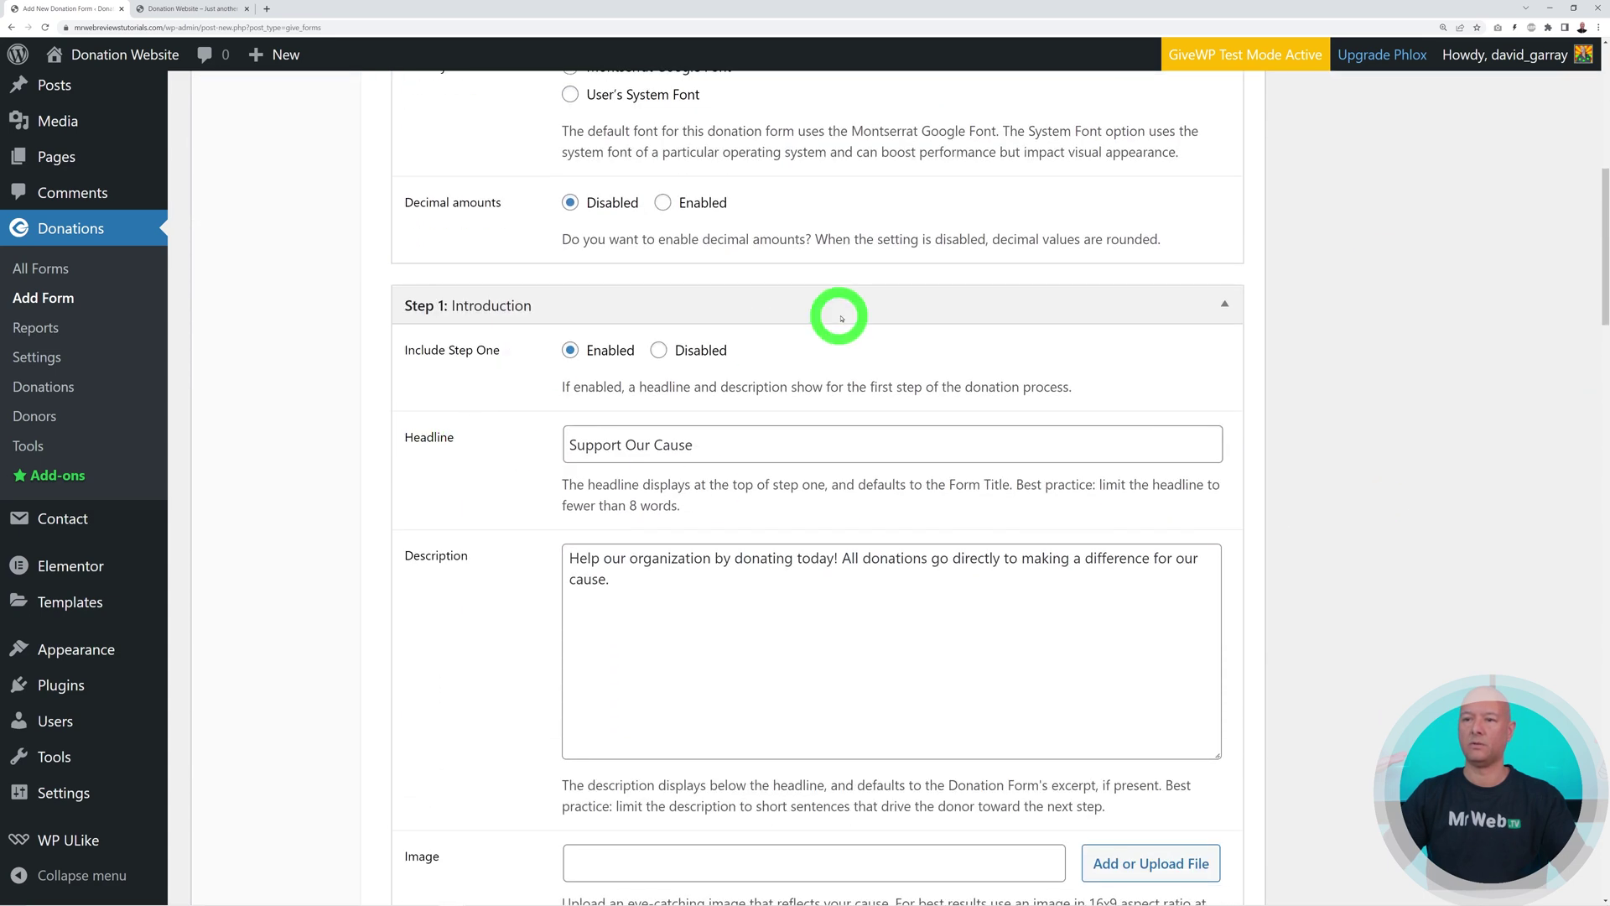
{"action": "scroll", "coordinate": [1388, 597], "scroll_direction": "down", "scroll_amount": 6}
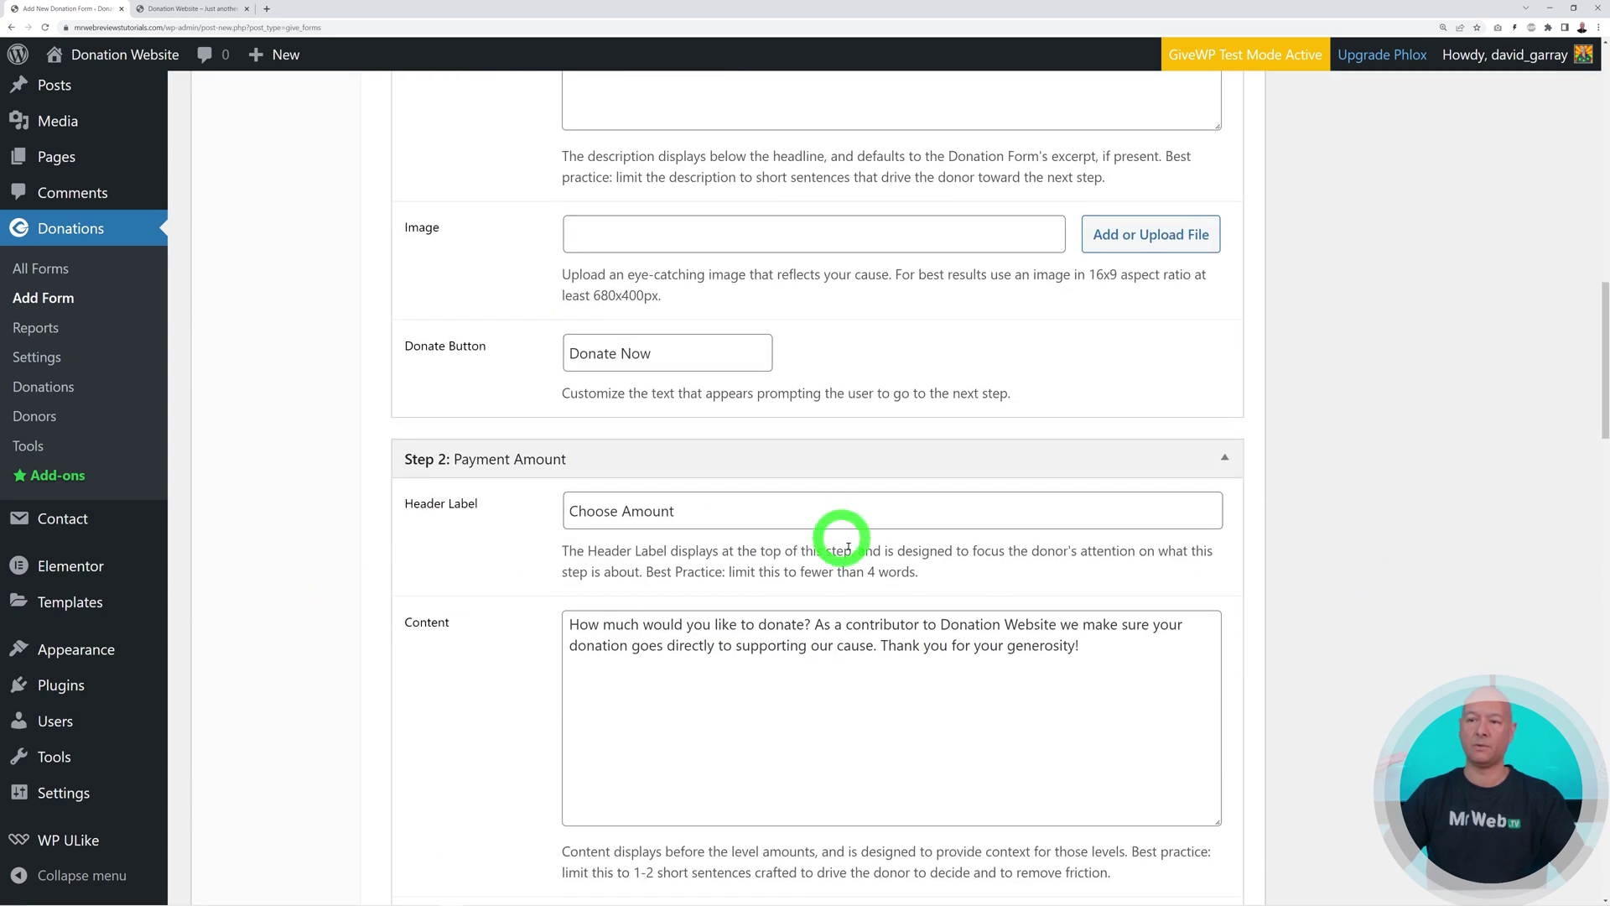
{"action": "scroll", "coordinate": [1135, 611], "scroll_direction": "down", "scroll_amount": 6}
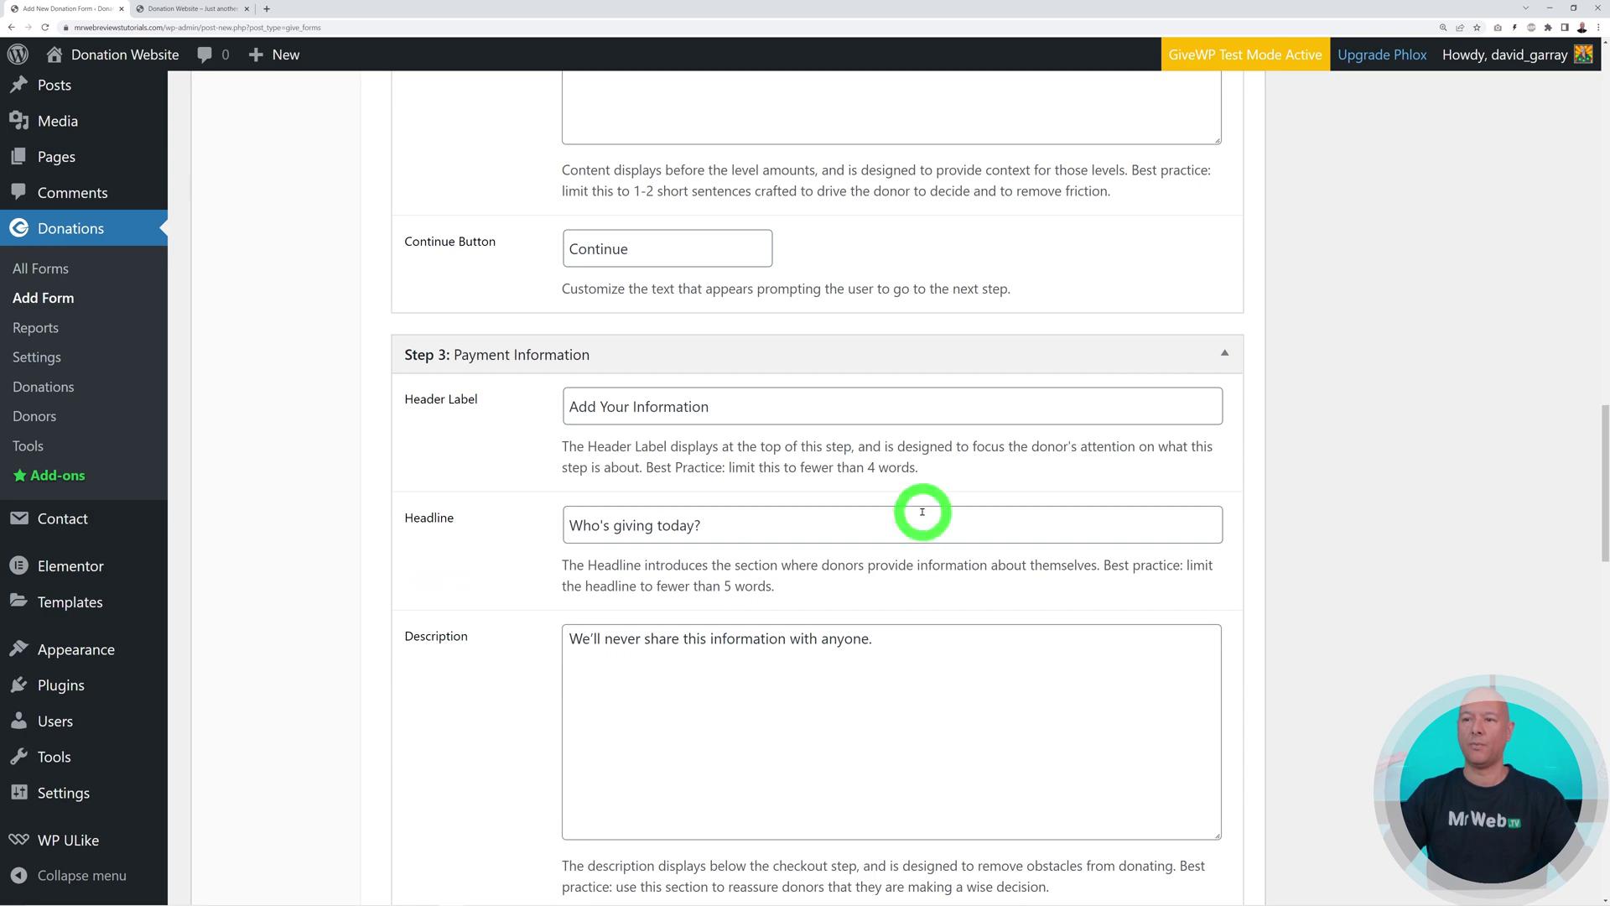
{"action": "scroll", "coordinate": [922, 512], "scroll_direction": "down", "scroll_amount": 8}
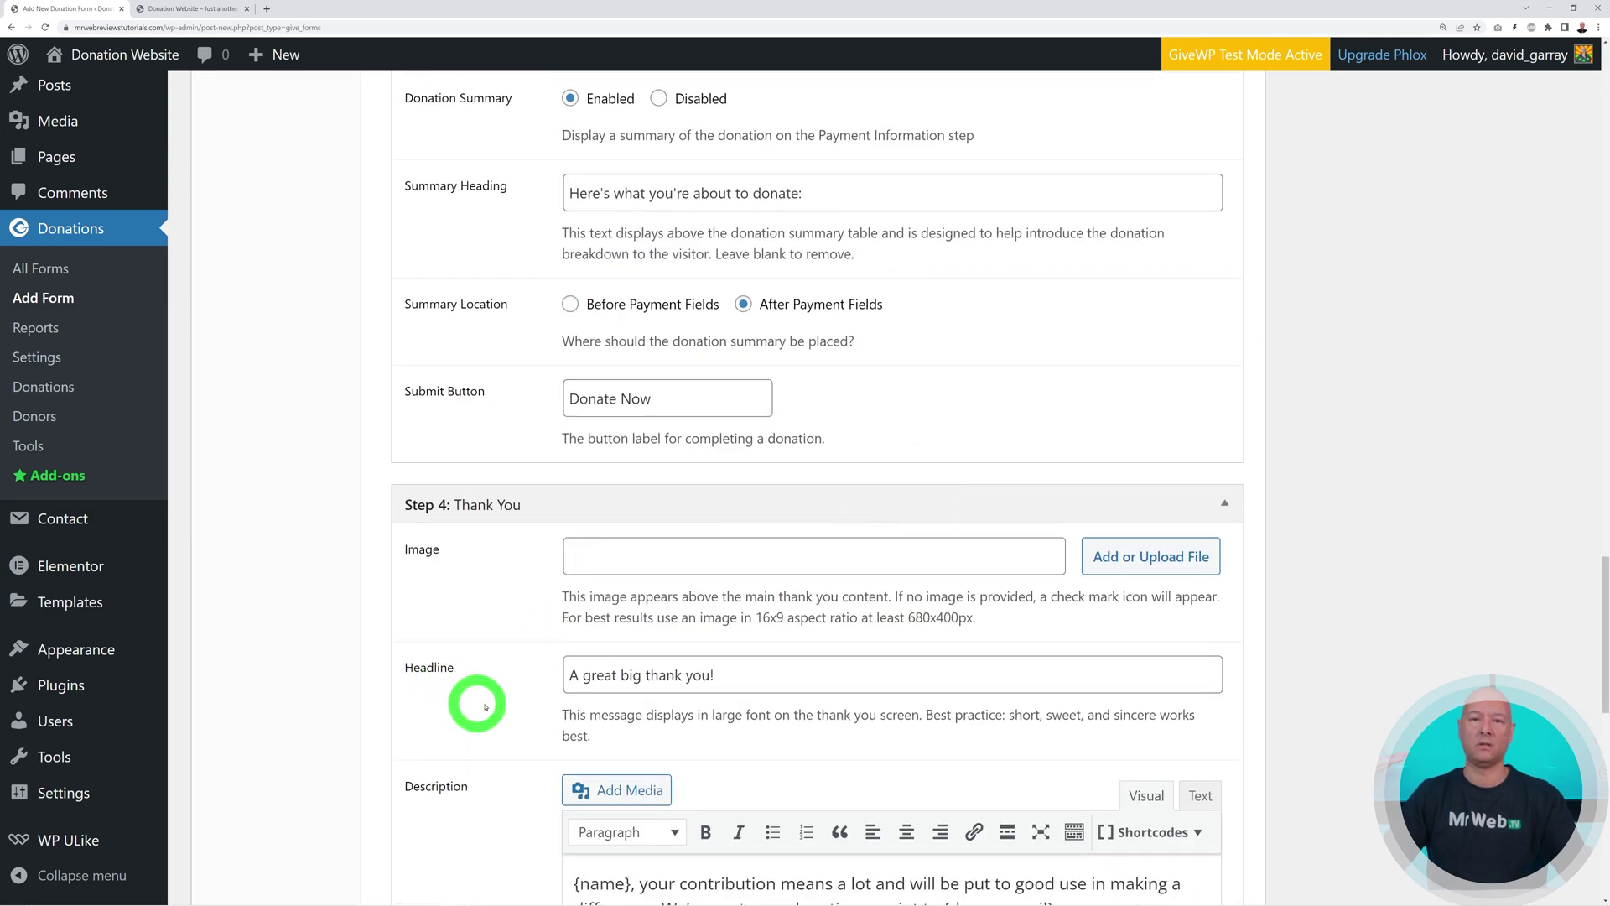
{"action": "scroll", "coordinate": [913, 617], "scroll_direction": "up", "scroll_amount": 7}
{"action": "scroll", "coordinate": [912, 620], "scroll_direction": "up", "scroll_amount": 15}
{"action": "scroll", "coordinate": [912, 621], "scroll_direction": "up", "scroll_amount": 8}
{"action": "scroll", "coordinate": [931, 604], "scroll_direction": "down", "scroll_amount": 2}
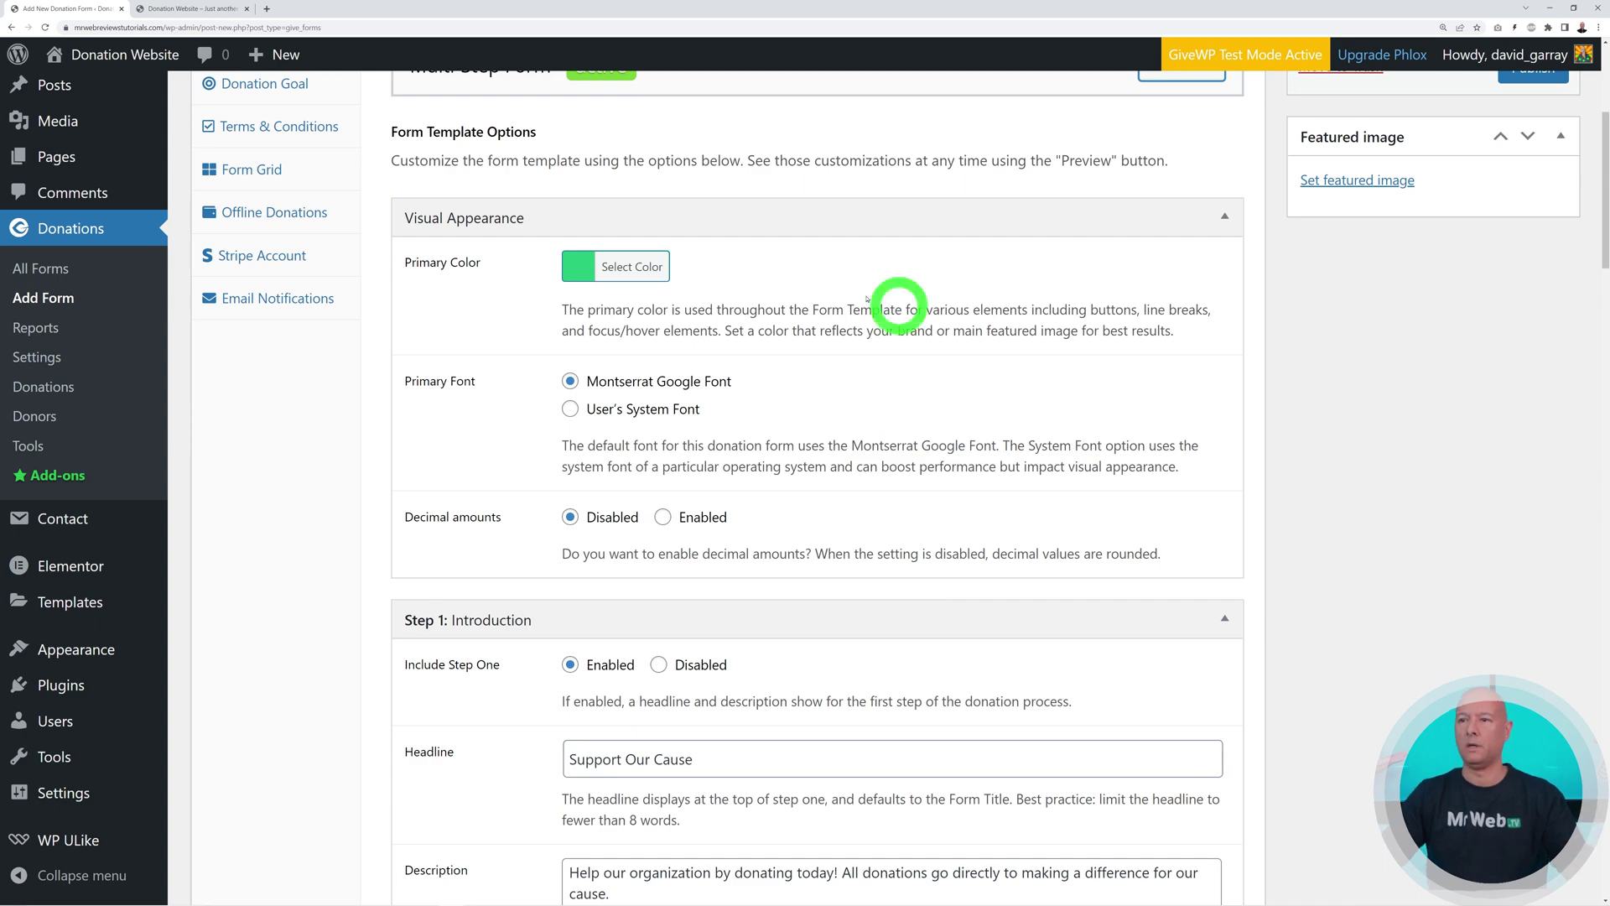
Set the form's primary colour to the site's yellow, #fed607, replacing the default green
{"action": "left_click", "coordinate": [622, 267]}
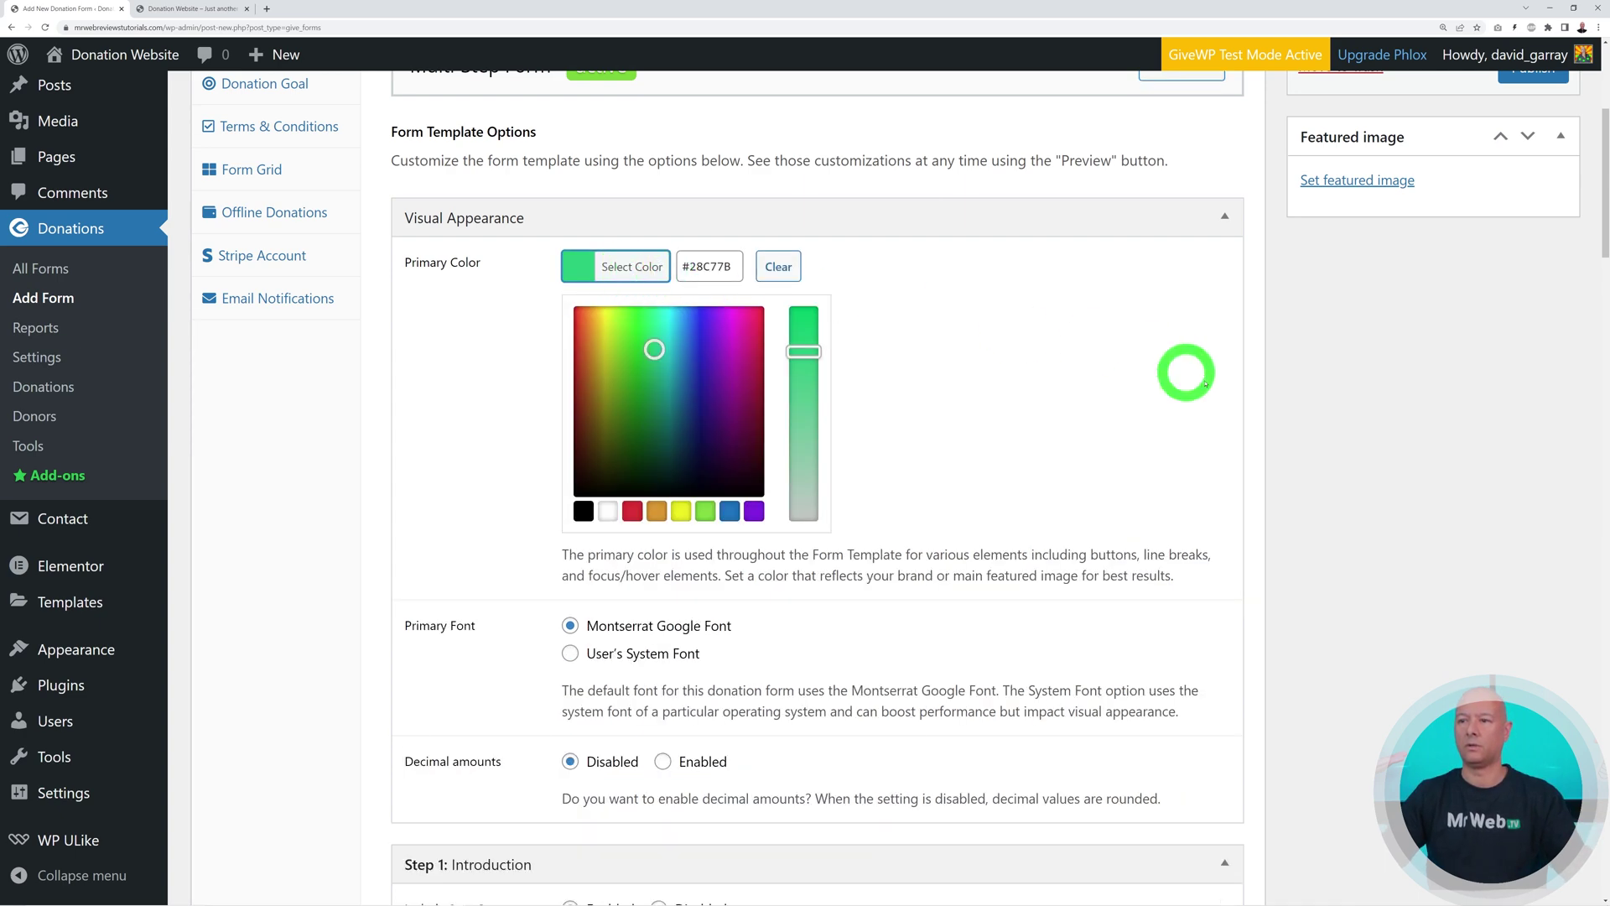
{"action": "left_click", "coordinate": [205, 9]}
{"action": "scroll", "coordinate": [1179, 483], "scroll_direction": "down", "scroll_amount": 1}
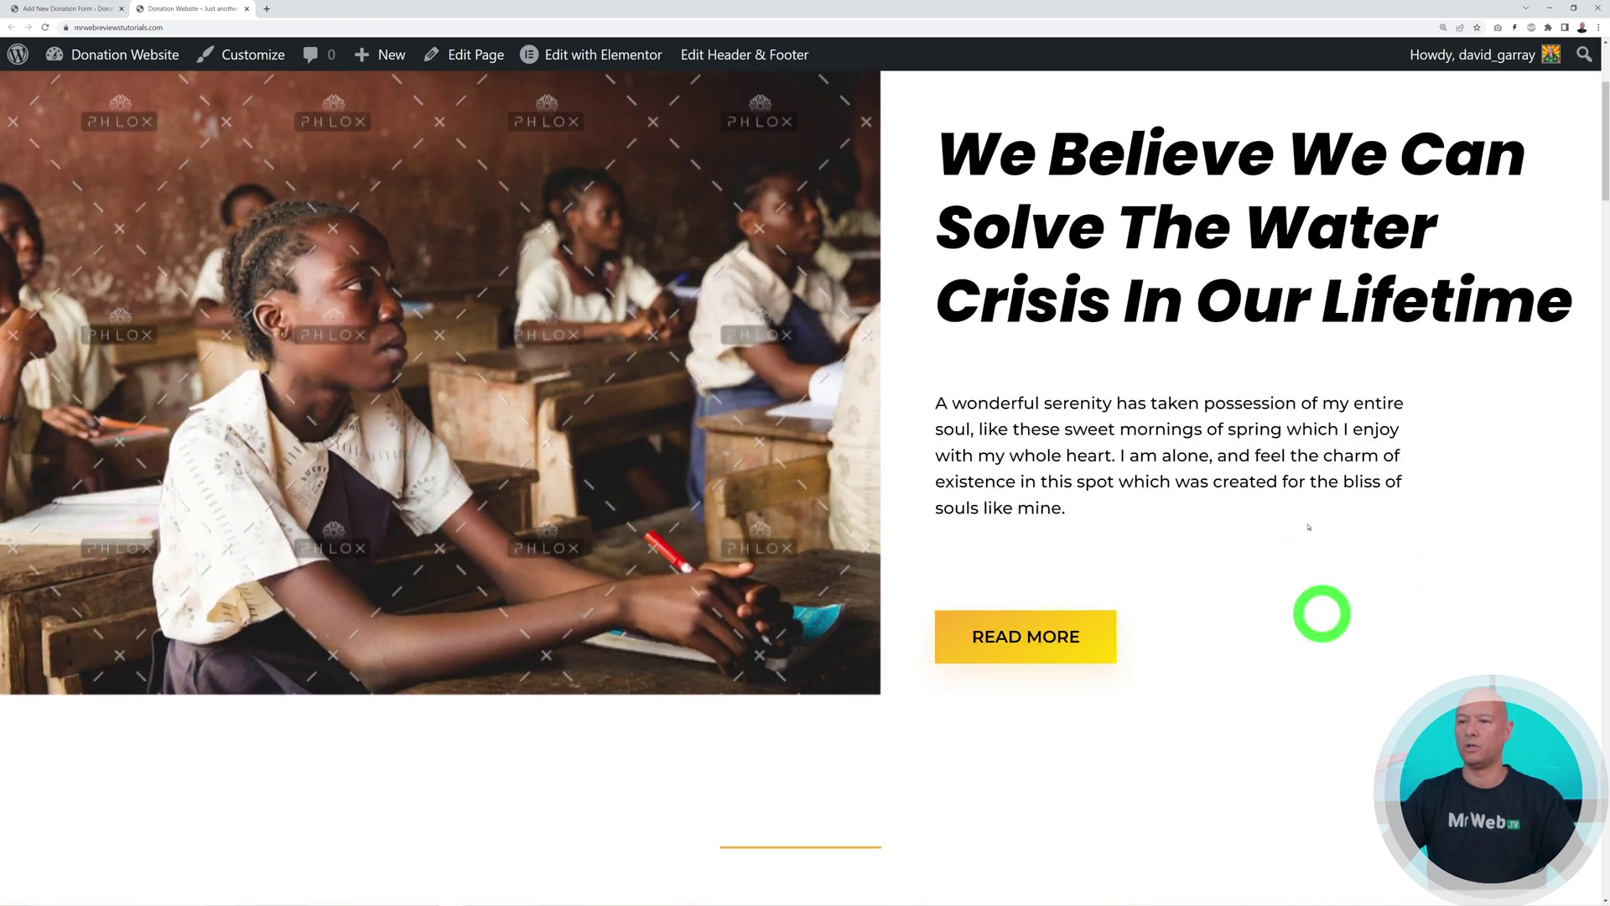
{"action": "scroll", "coordinate": [1233, 582], "scroll_direction": "up", "scroll_amount": 3}
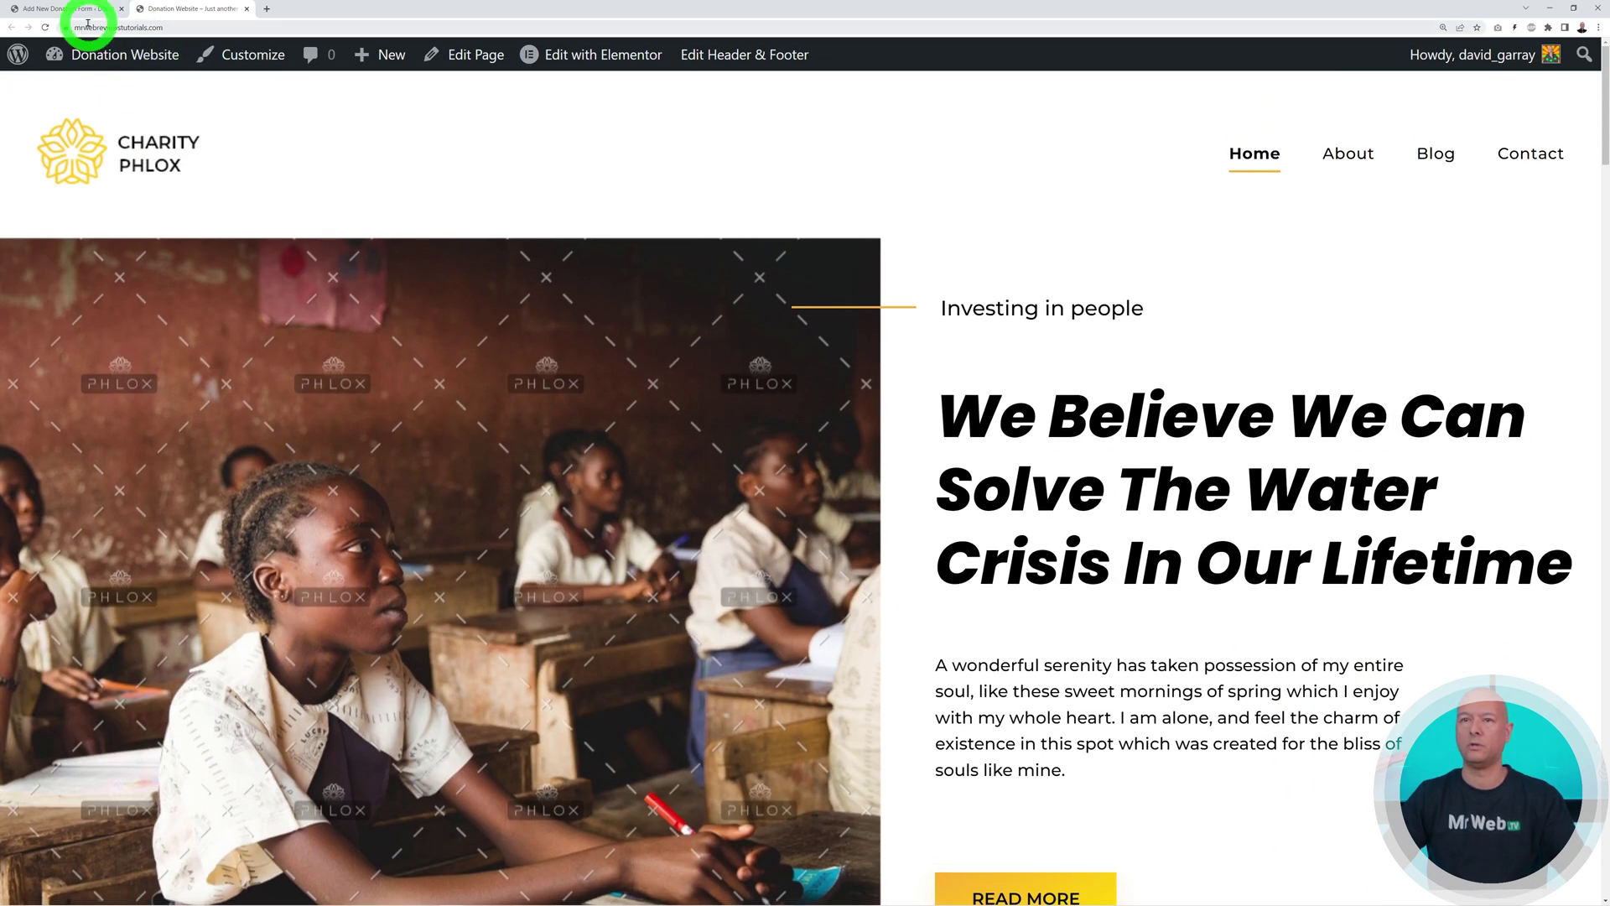
{"action": "left_click", "coordinate": [82, 9]}
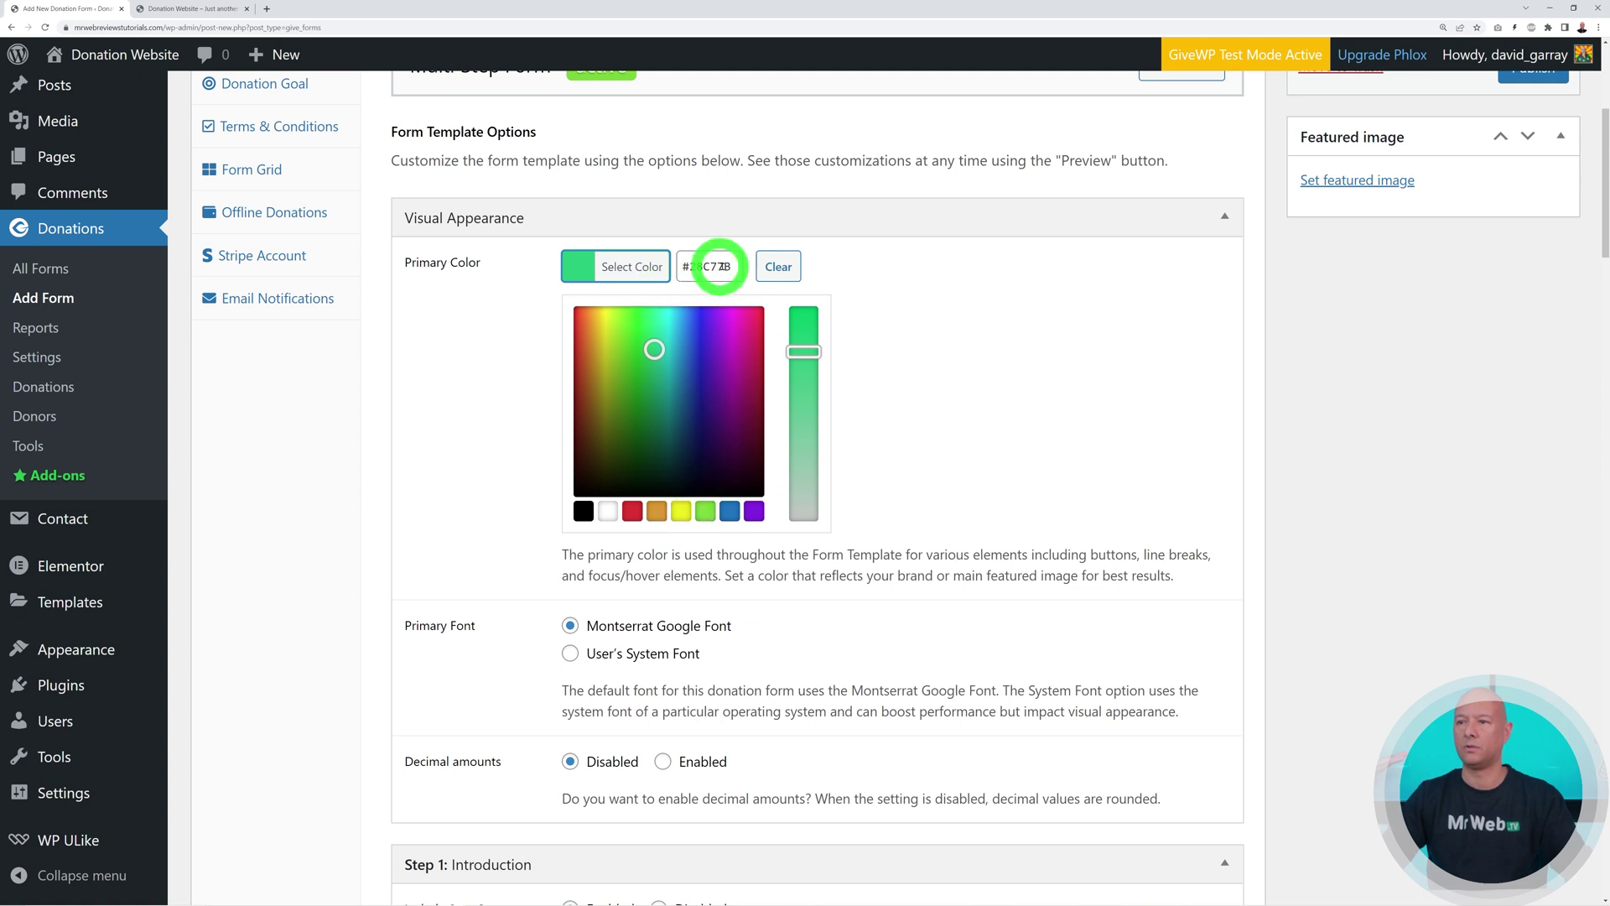
{"action": "left_click_drag", "start_coordinate": [731, 266], "coordinate": [699, 266]}
{"action": "key", "text": "ctrl+v"}
{"action": "left_click", "coordinate": [926, 367]}
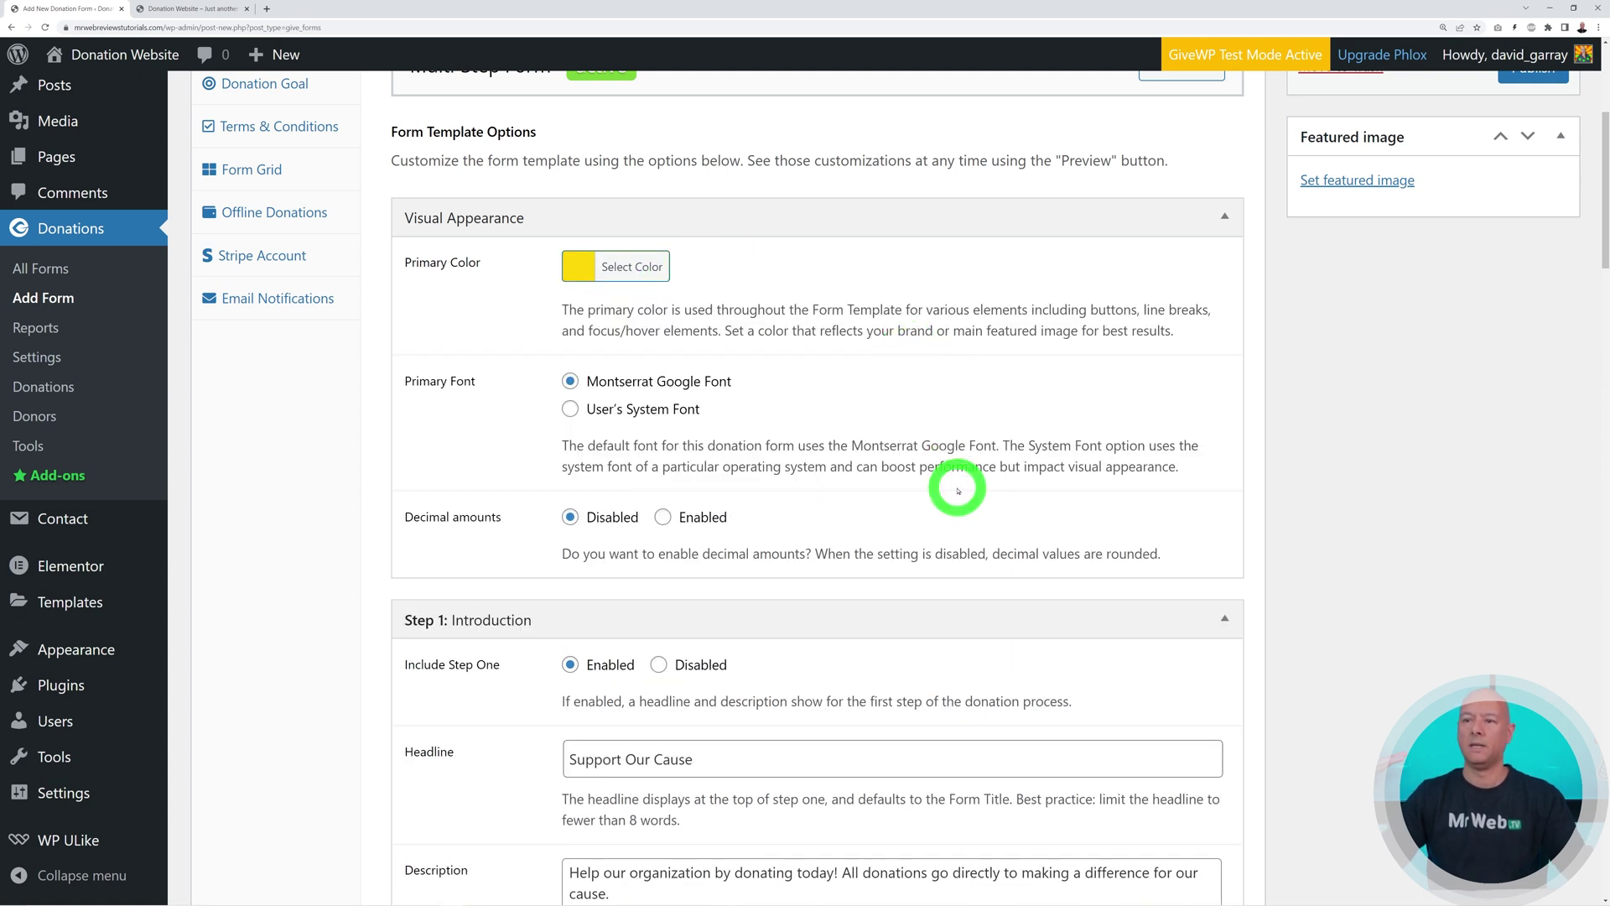
{"action": "scroll", "coordinate": [958, 491], "scroll_direction": "down", "scroll_amount": 5}
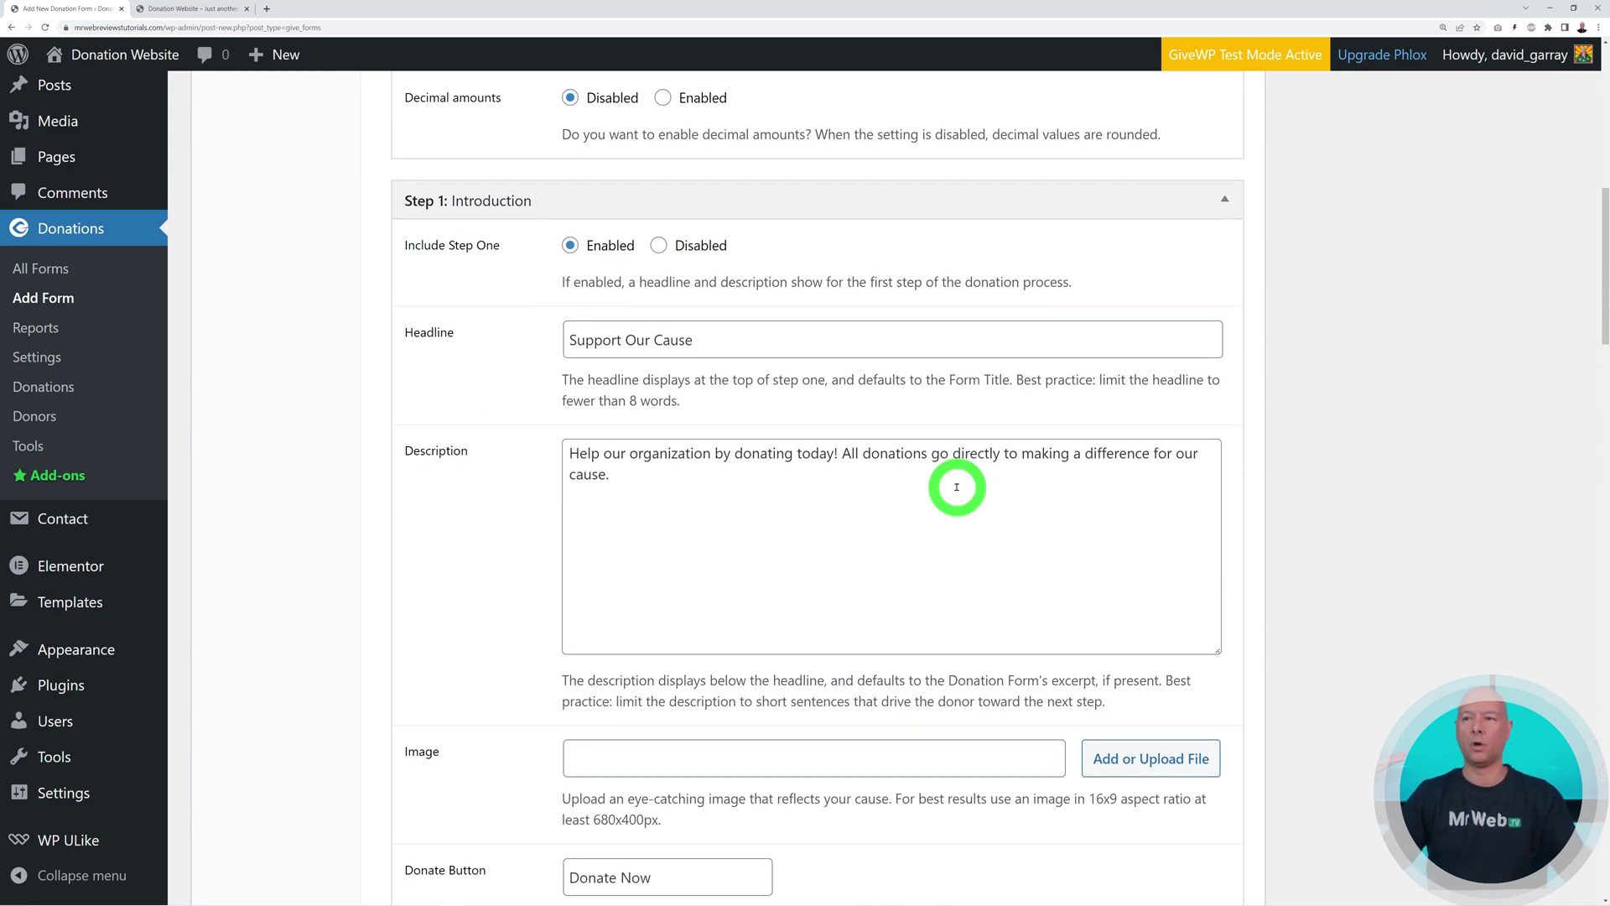
Change the Step 1 headline to 'Support our 72 Volunteers'
{"action": "scroll", "coordinate": [528, 309], "scroll_direction": "down", "scroll_amount": 1}
{"action": "left_click_drag", "start_coordinate": [730, 288], "coordinate": [560, 298]}
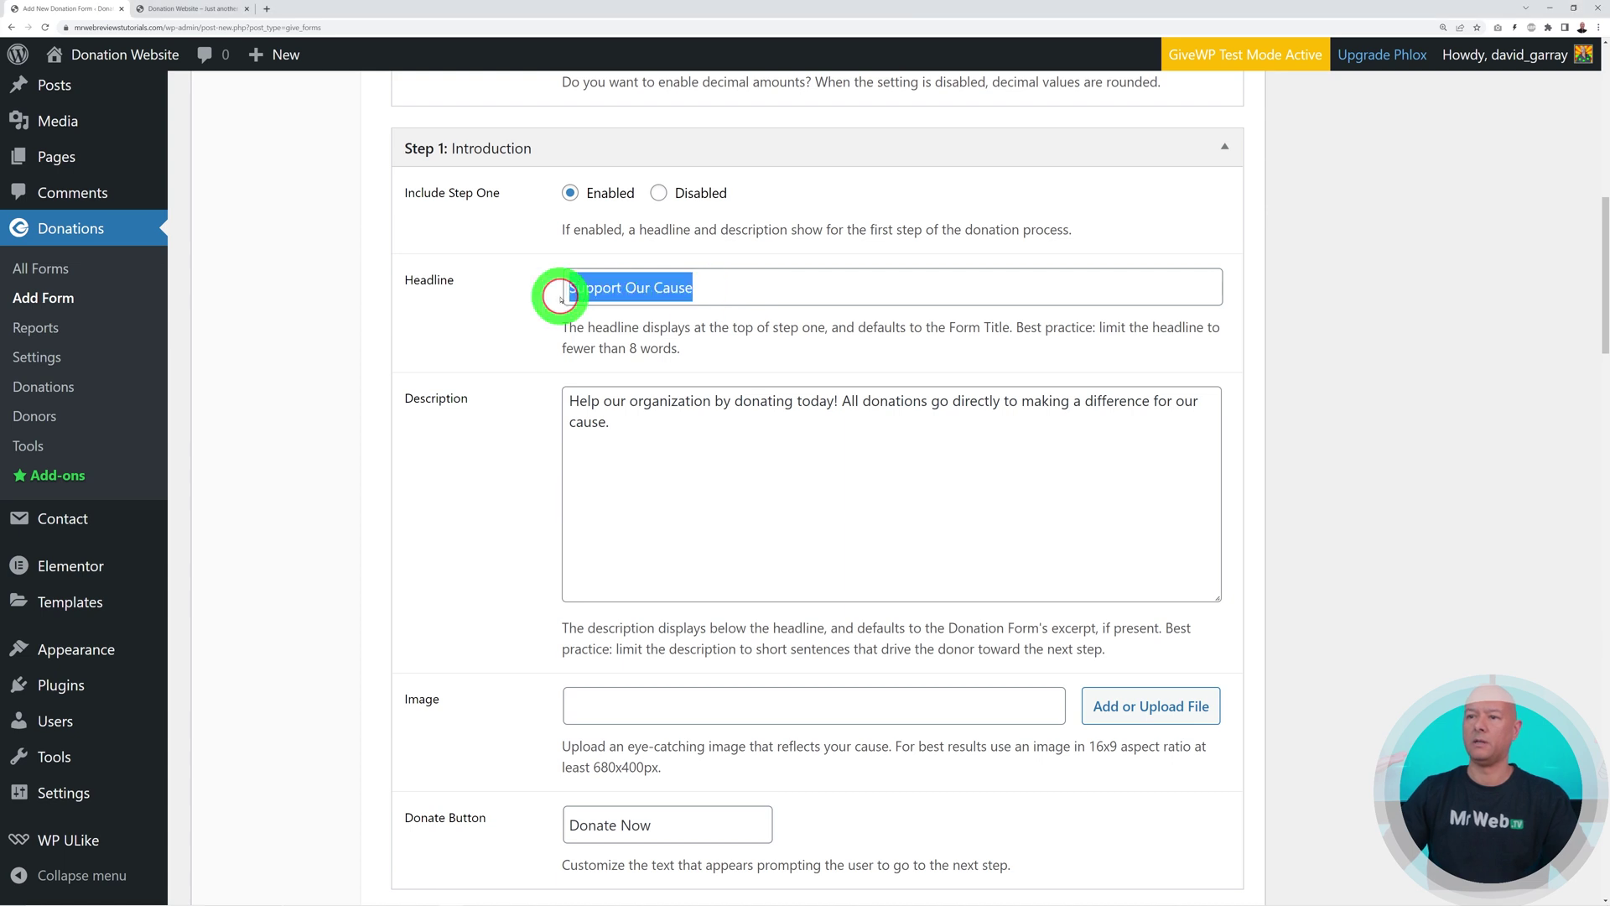
{"action": "type", "text": "Support our 72 Volunteers"}
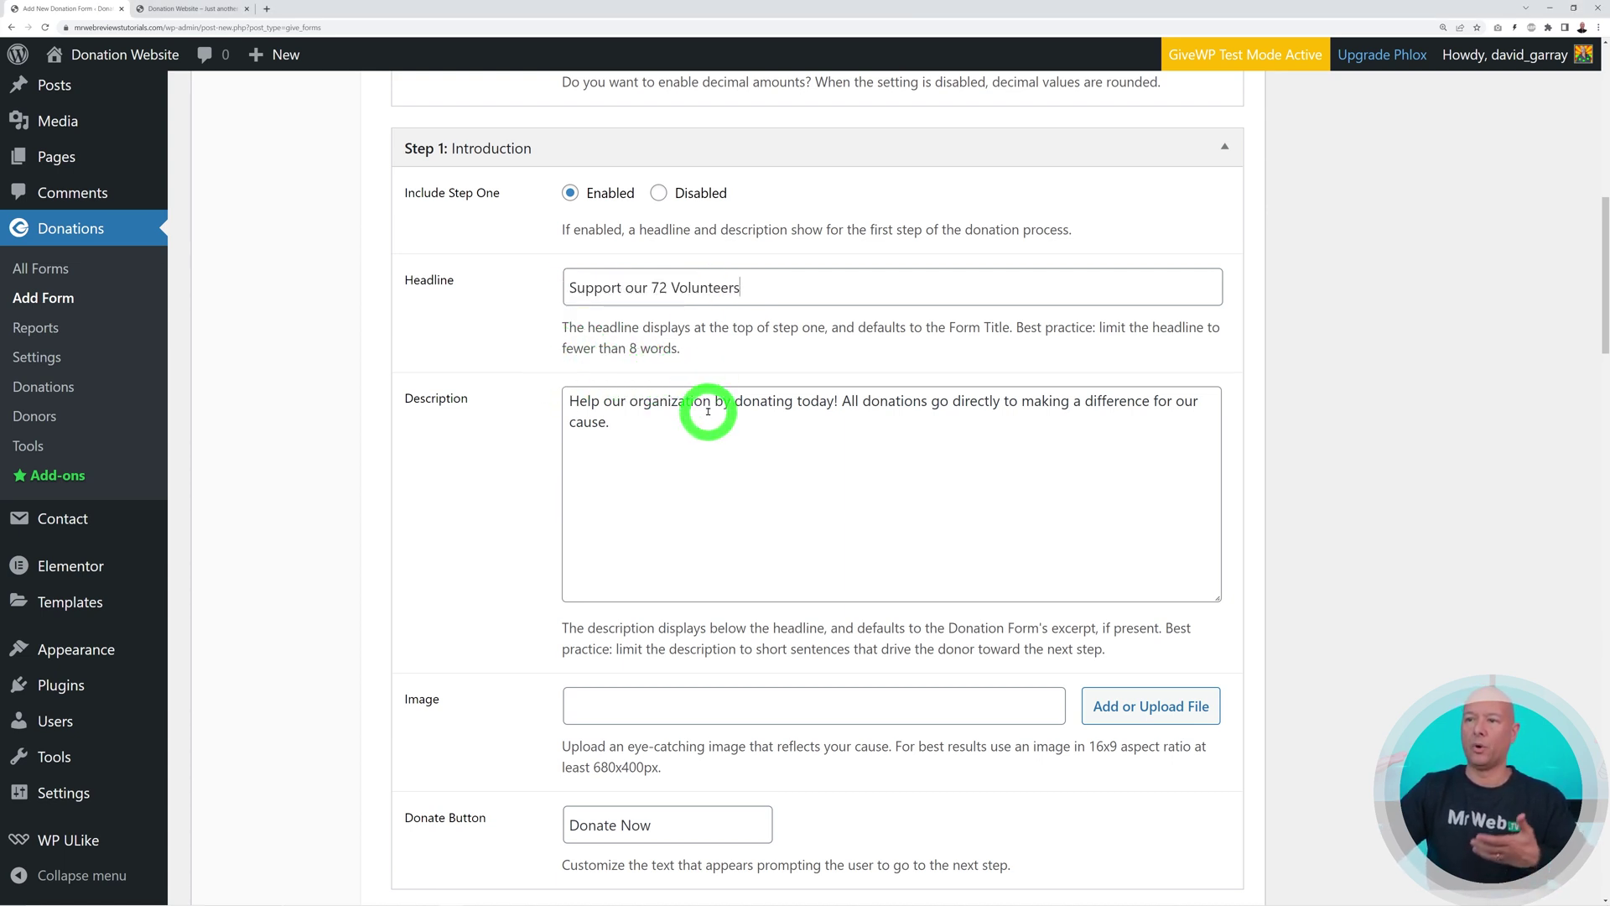
{"action": "left_click", "coordinate": [659, 449]}
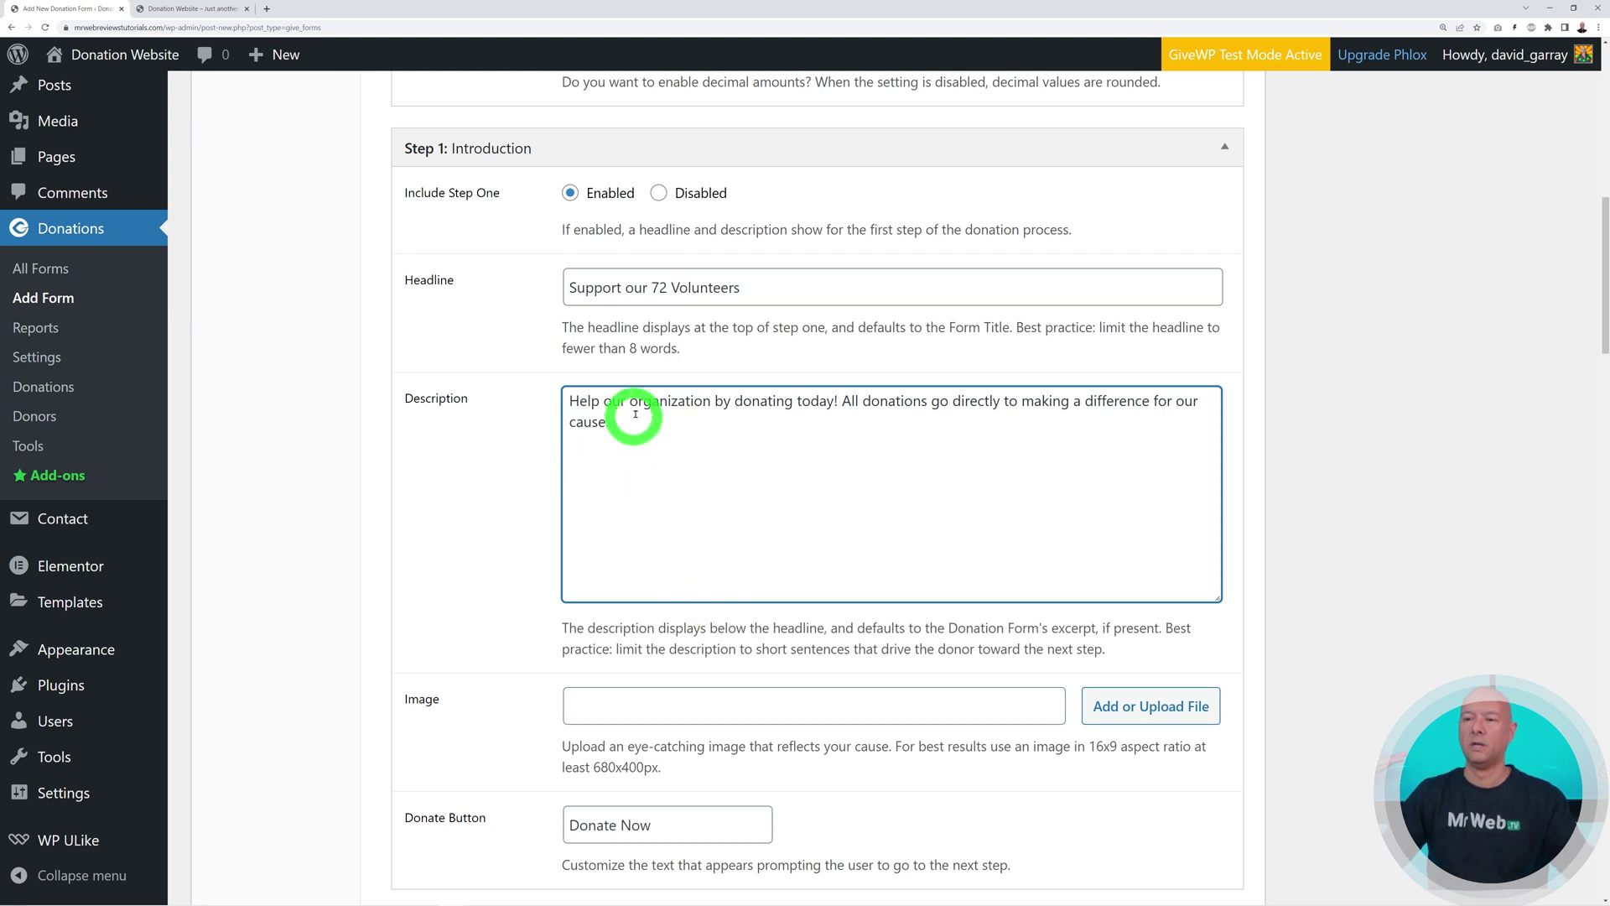
{"action": "scroll", "coordinate": [863, 520], "scroll_direction": "down", "scroll_amount": 2}
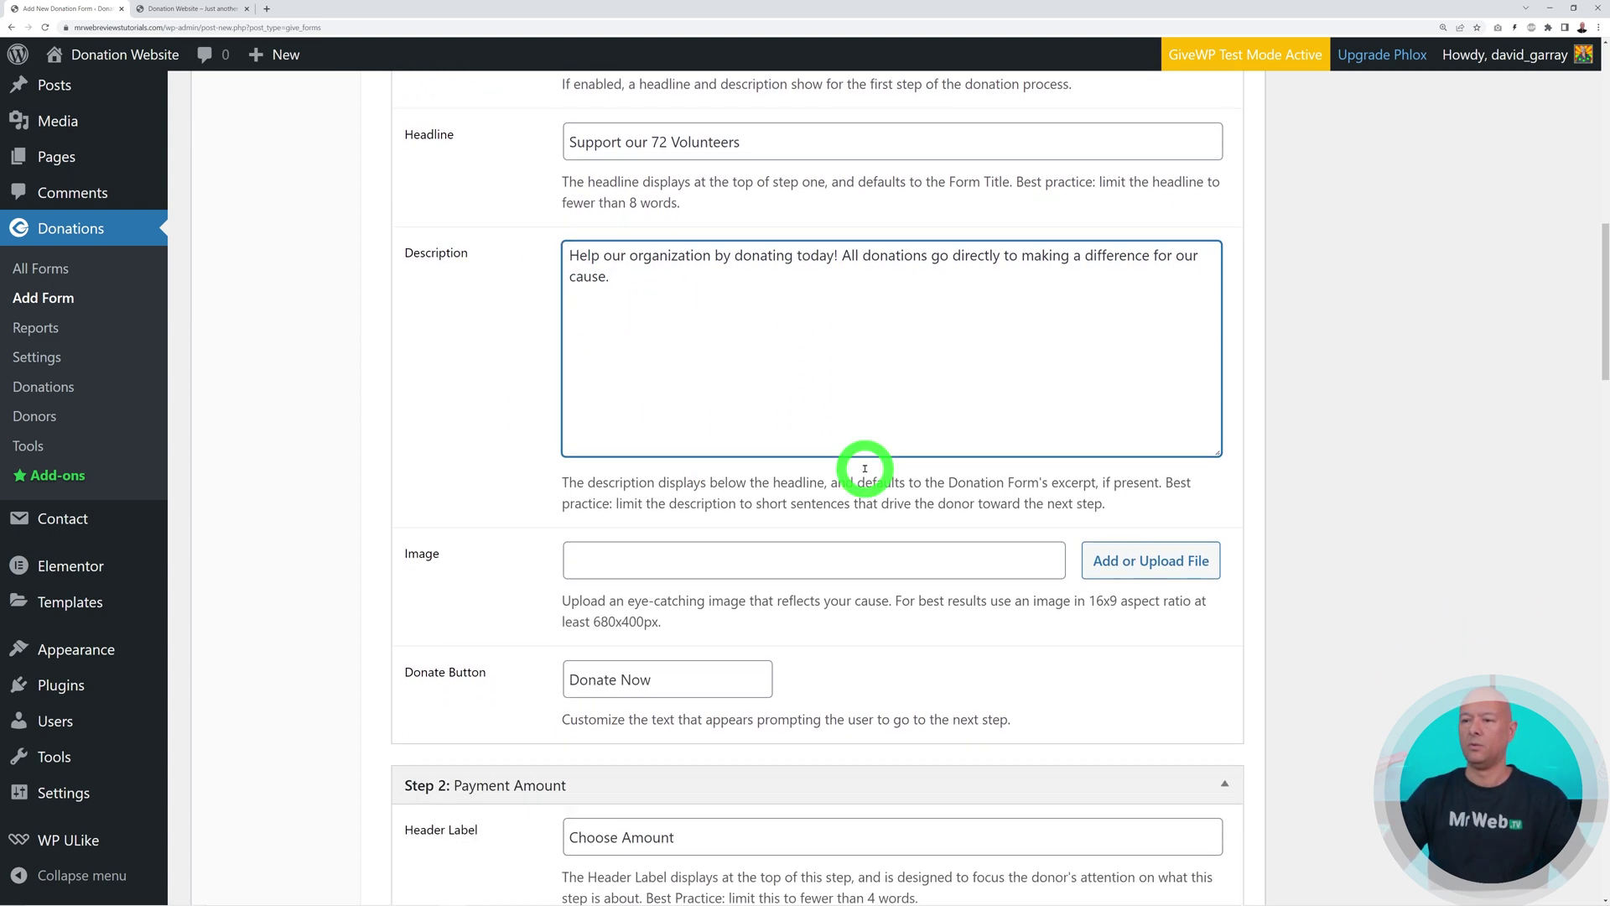
Upload pexels-rodnae-productions-6646918.jpg and set it as the Step 1 image
{"action": "left_click", "coordinate": [1164, 554]}
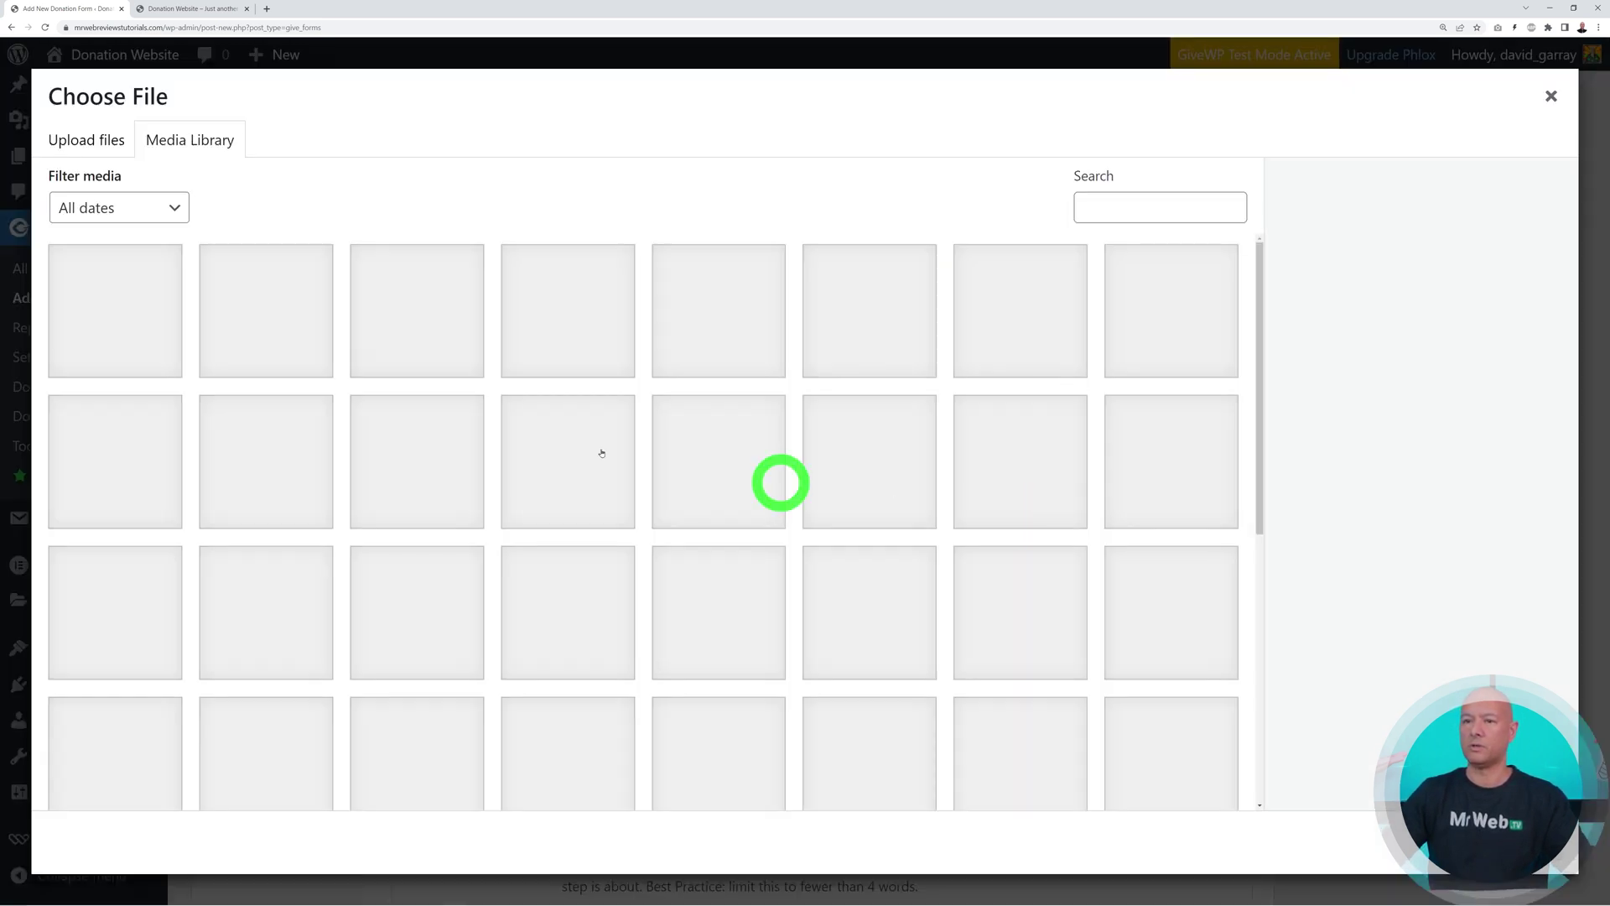
{"action": "left_click", "coordinate": [109, 140]}
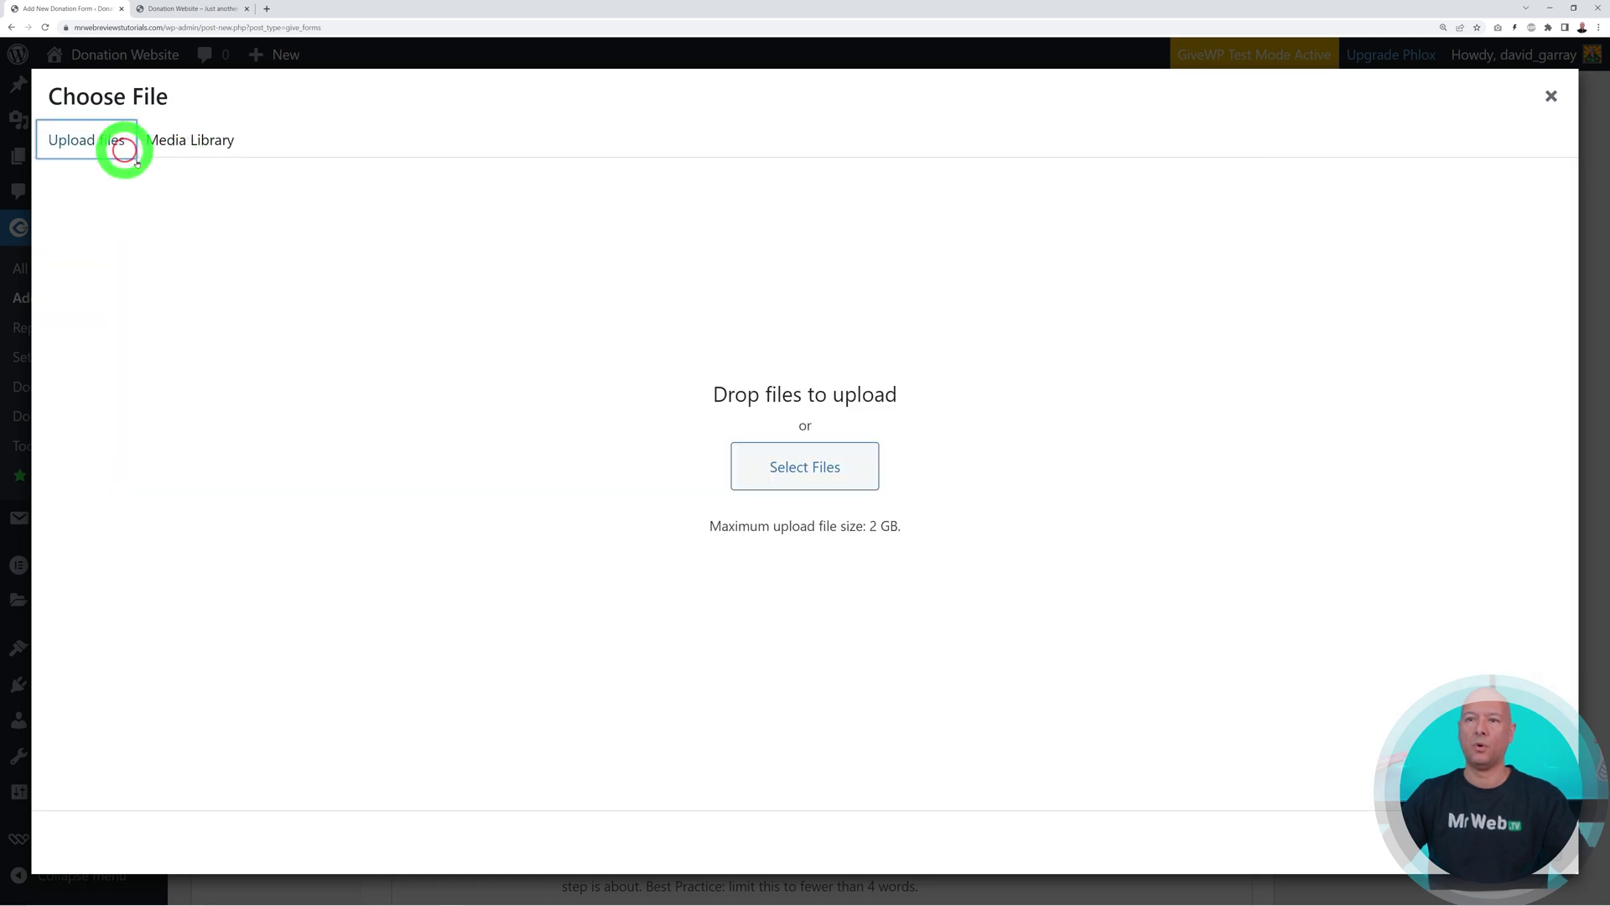
{"action": "left_click", "coordinate": [789, 476]}
{"action": "left_click", "coordinate": [158, 86]}
{"action": "left_click", "coordinate": [414, 356]}
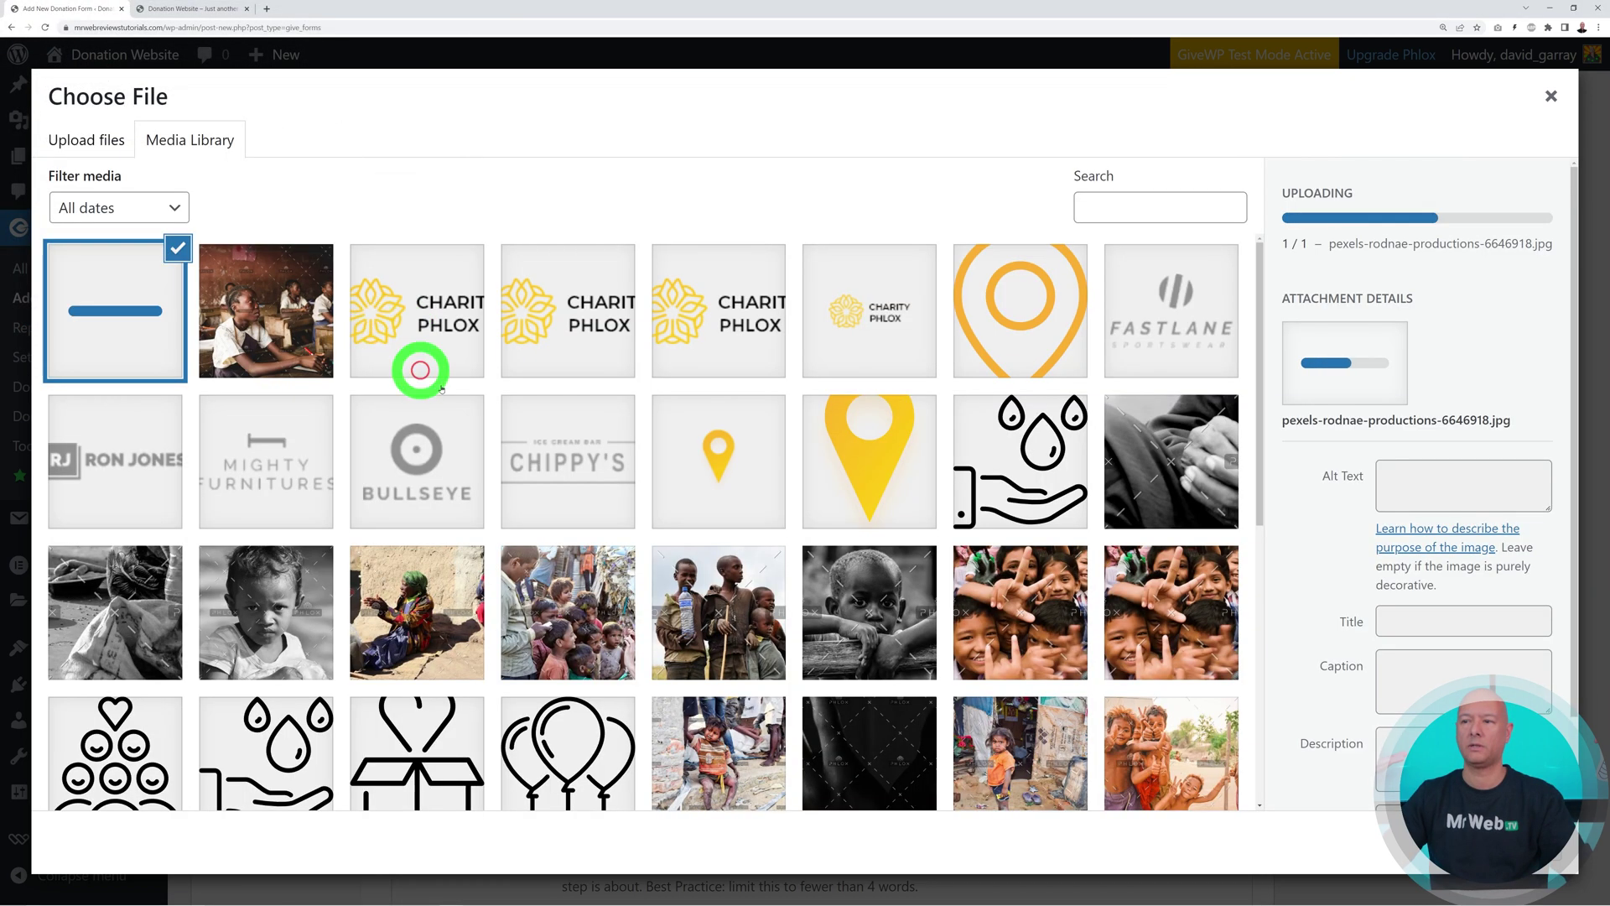
{"action": "left_click", "coordinate": [1501, 841]}
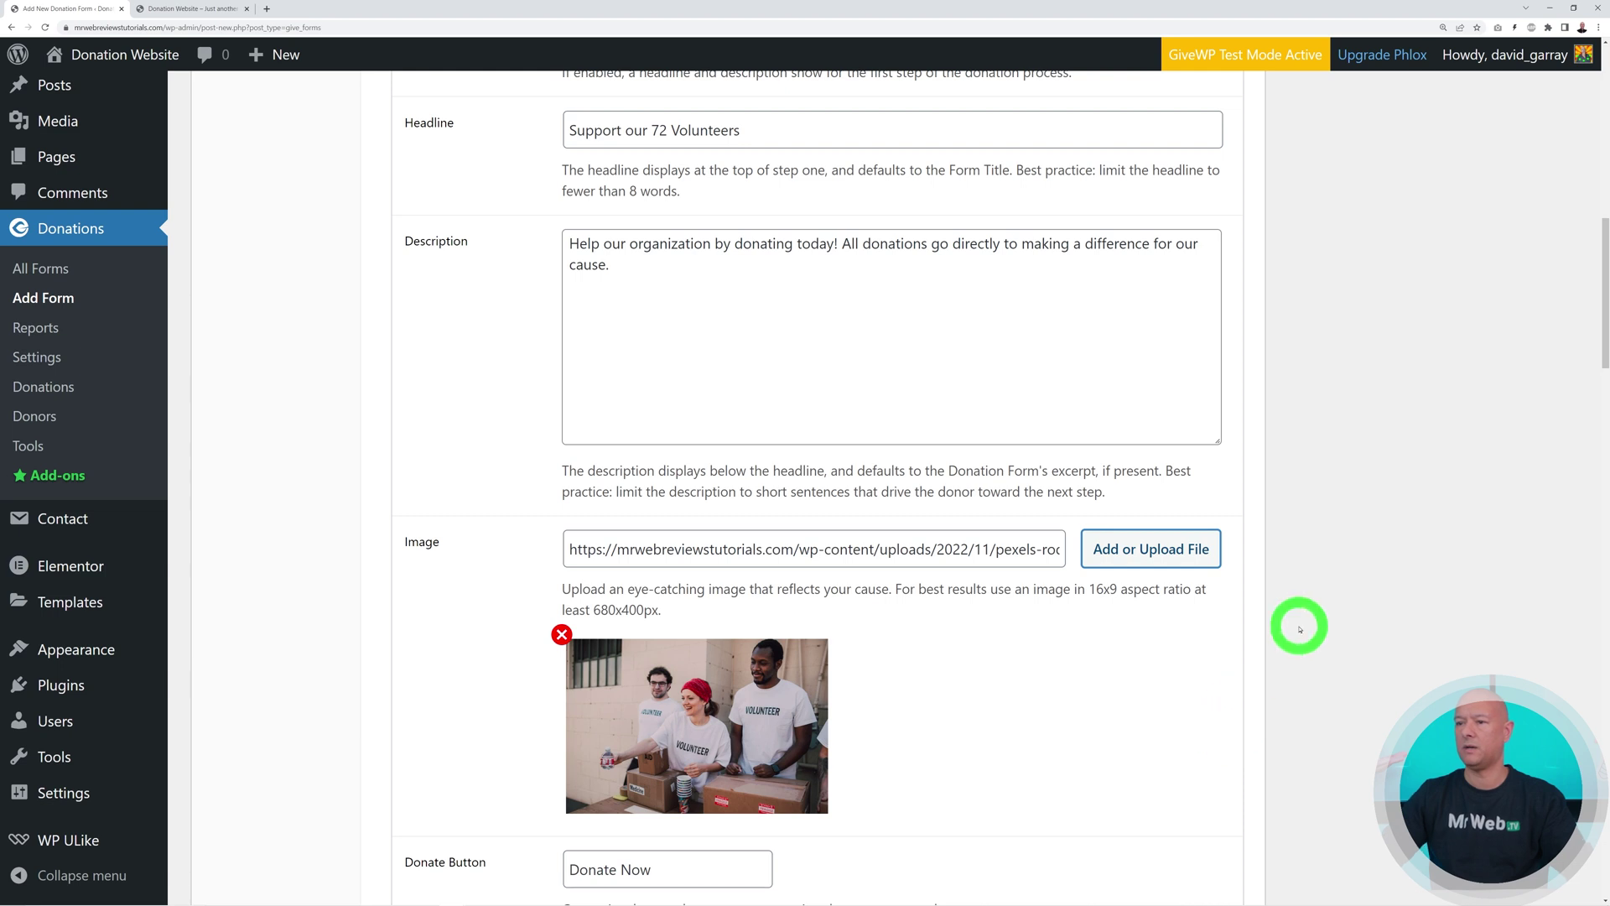
{"action": "scroll", "coordinate": [1305, 719], "scroll_direction": "down", "scroll_amount": 2}
{"action": "scroll", "coordinate": [1251, 655], "scroll_direction": "down", "scroll_amount": 4}
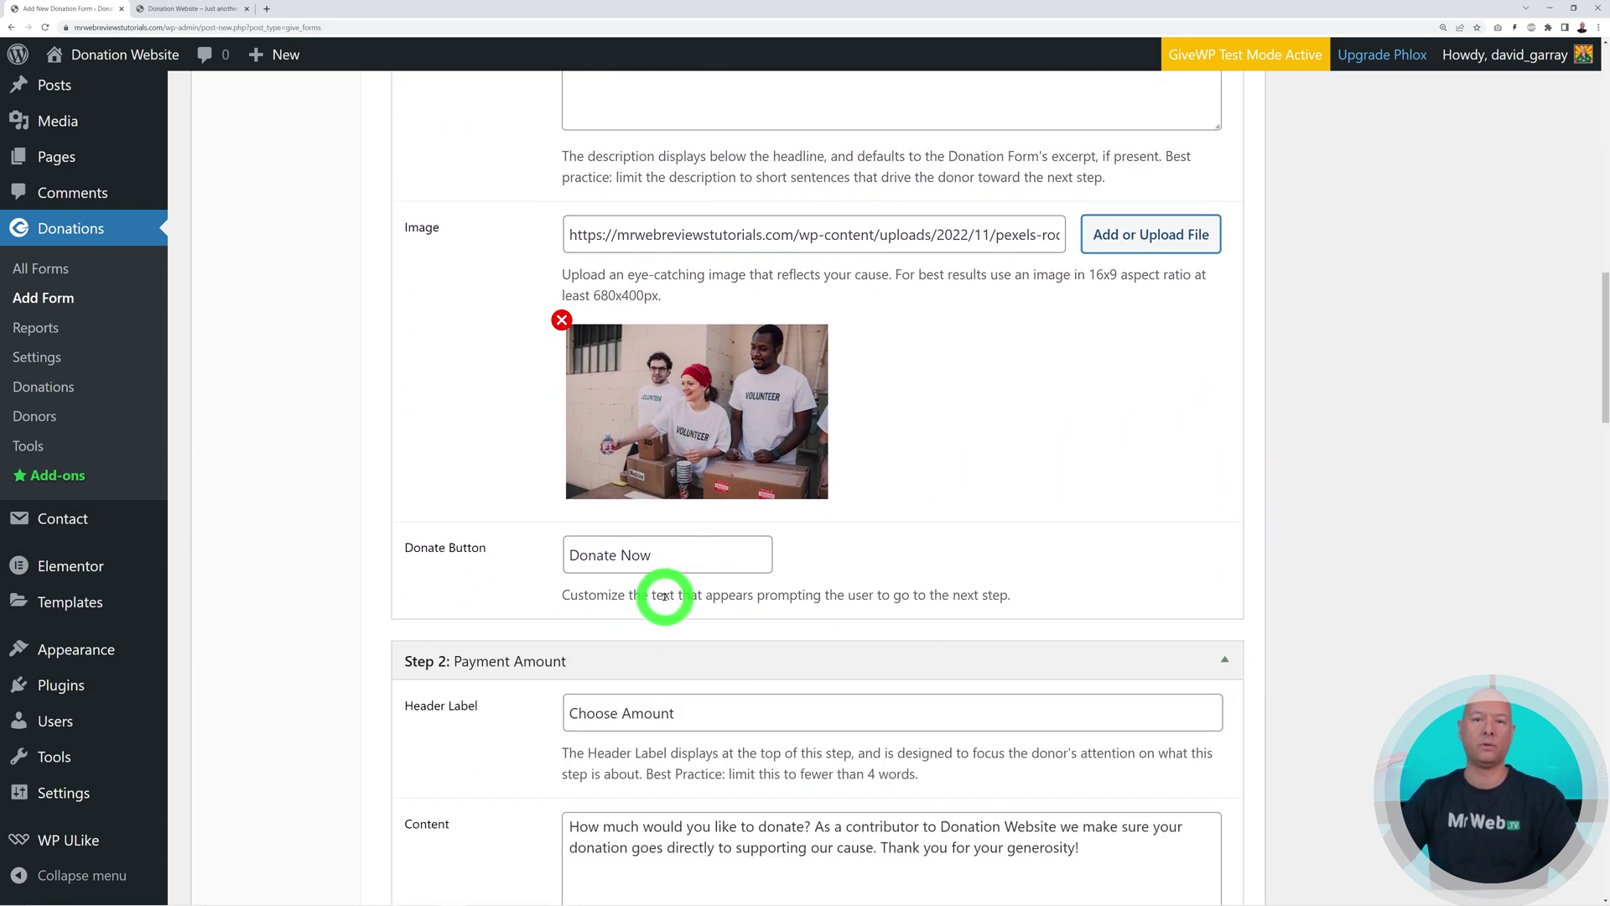
{"action": "scroll", "coordinate": [1067, 573], "scroll_direction": "down", "scroll_amount": 2}
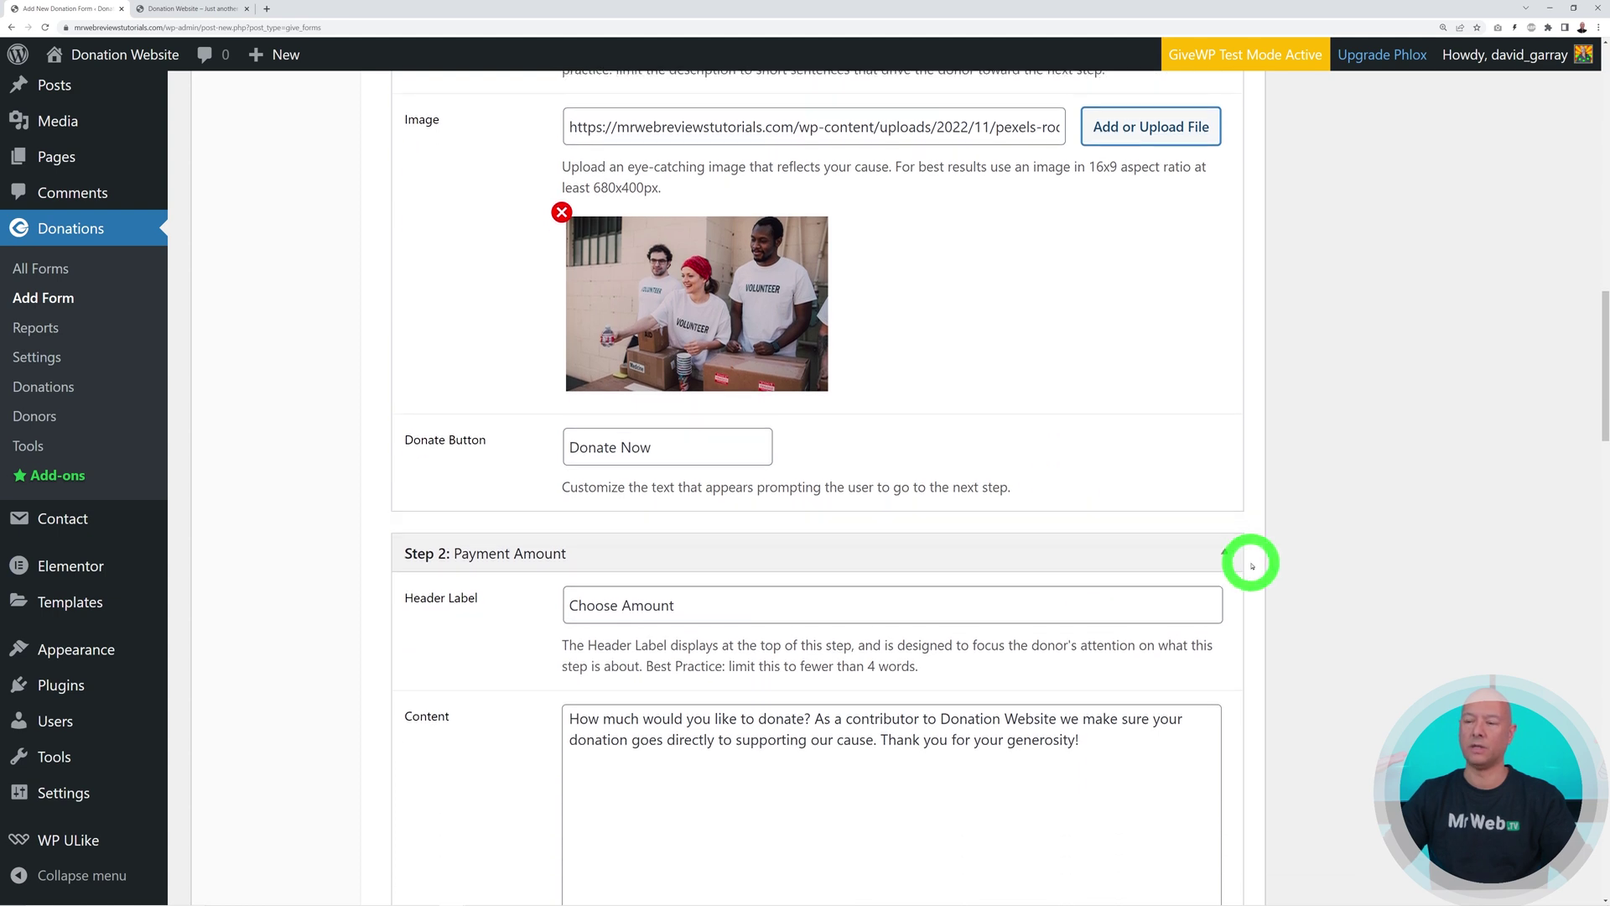
{"action": "scroll", "coordinate": [1243, 646], "scroll_direction": "down", "scroll_amount": 7}
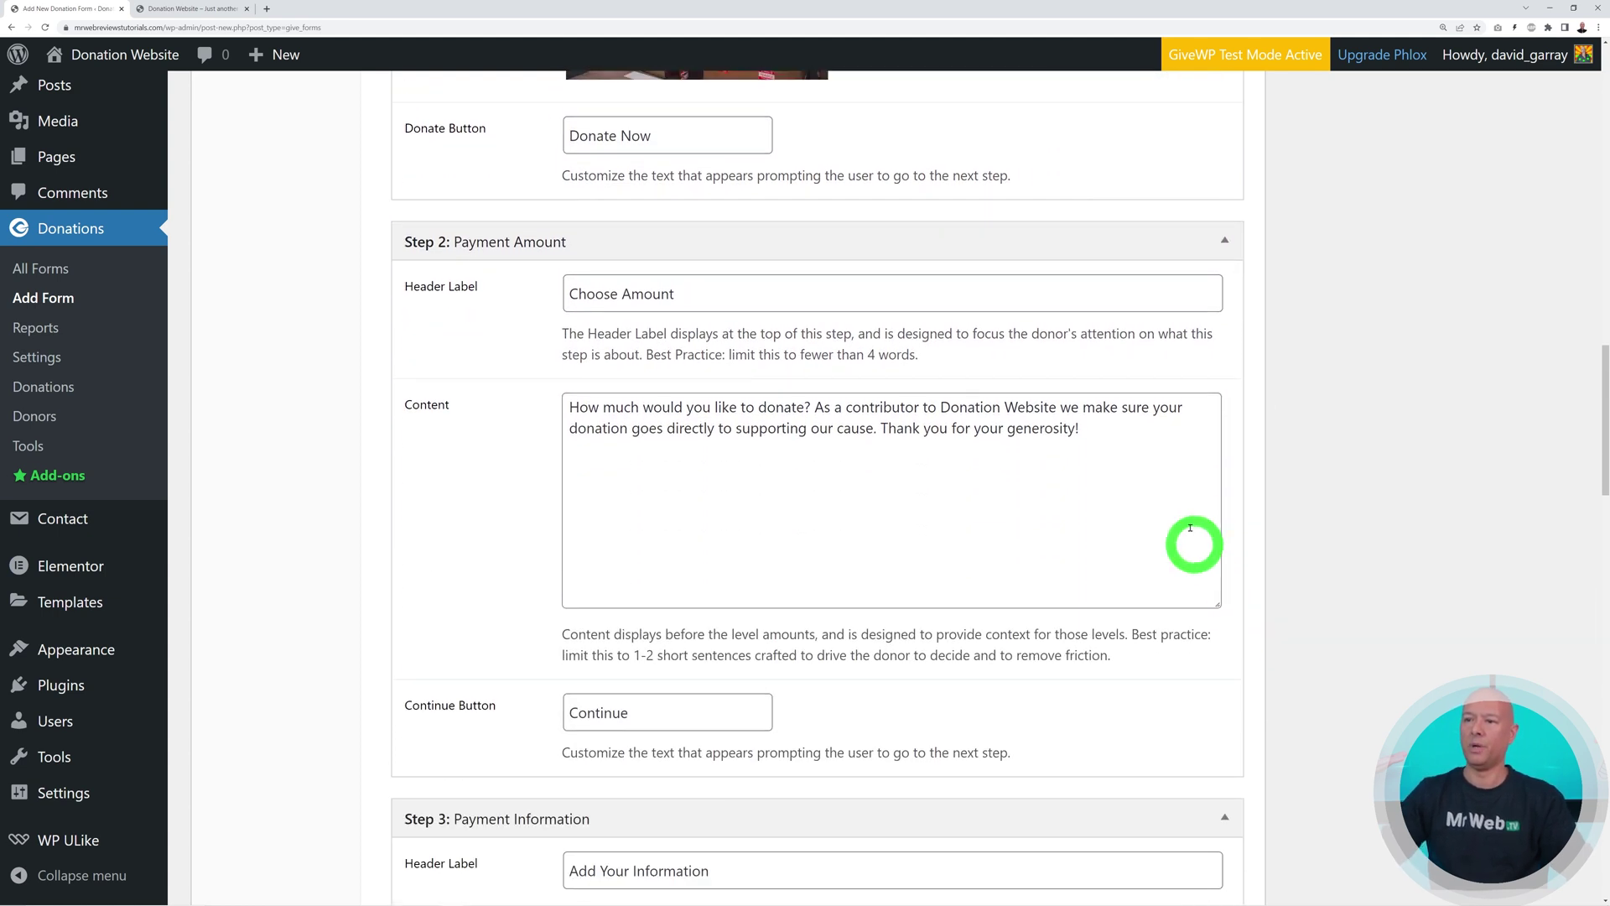
{"action": "scroll", "coordinate": [785, 464], "scroll_direction": "down", "scroll_amount": 1}
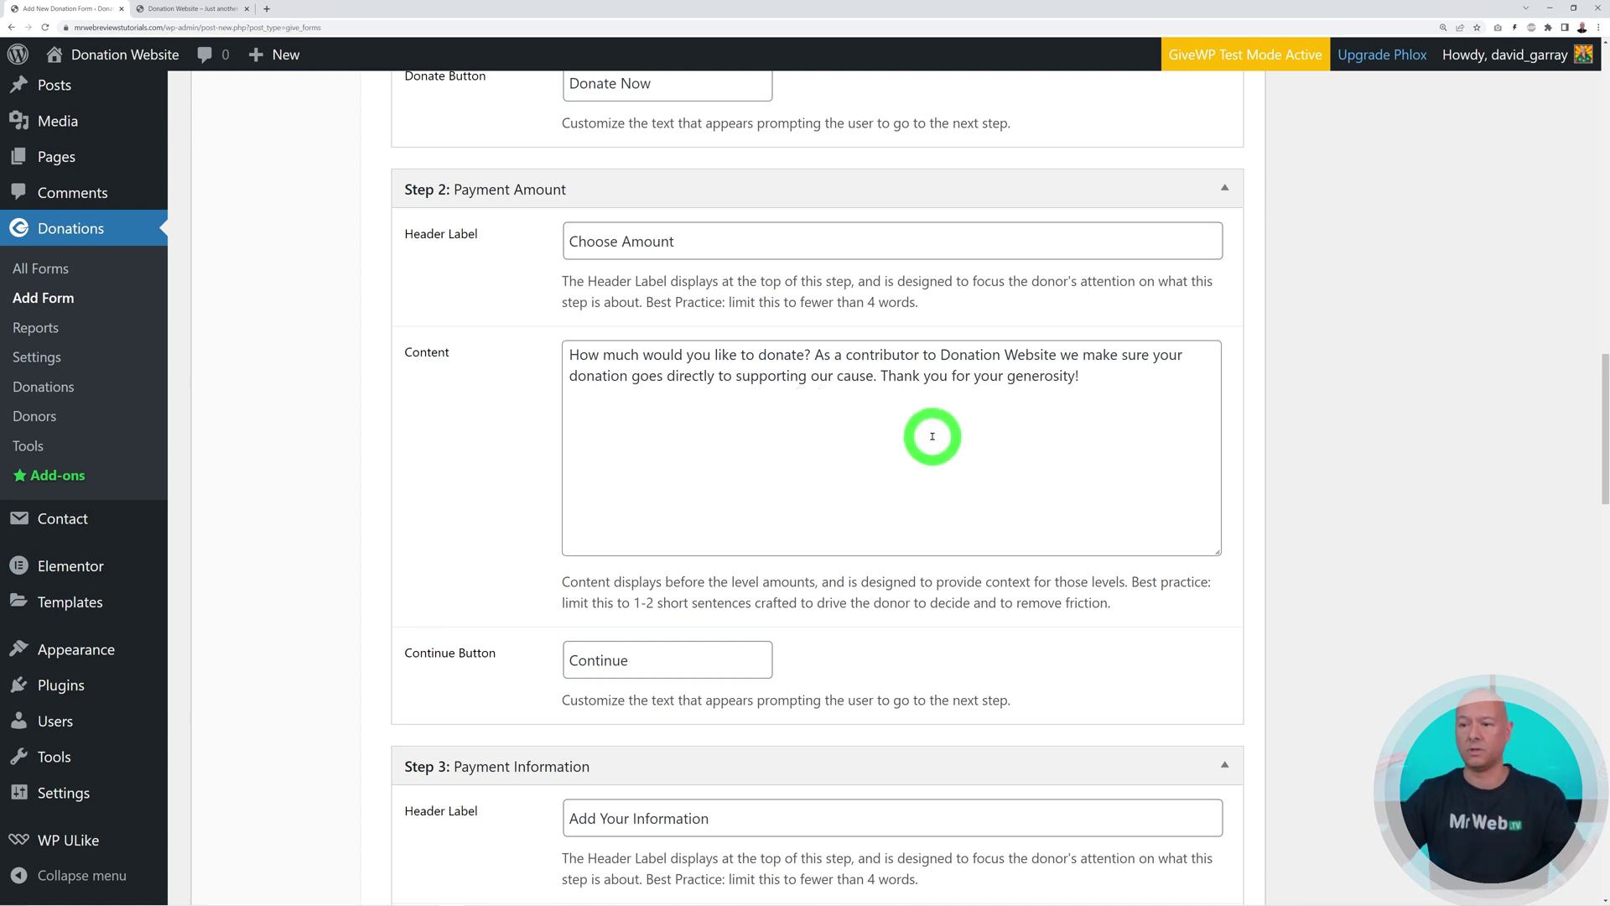
{"action": "scroll", "coordinate": [933, 436], "scroll_direction": "down", "scroll_amount": 3}
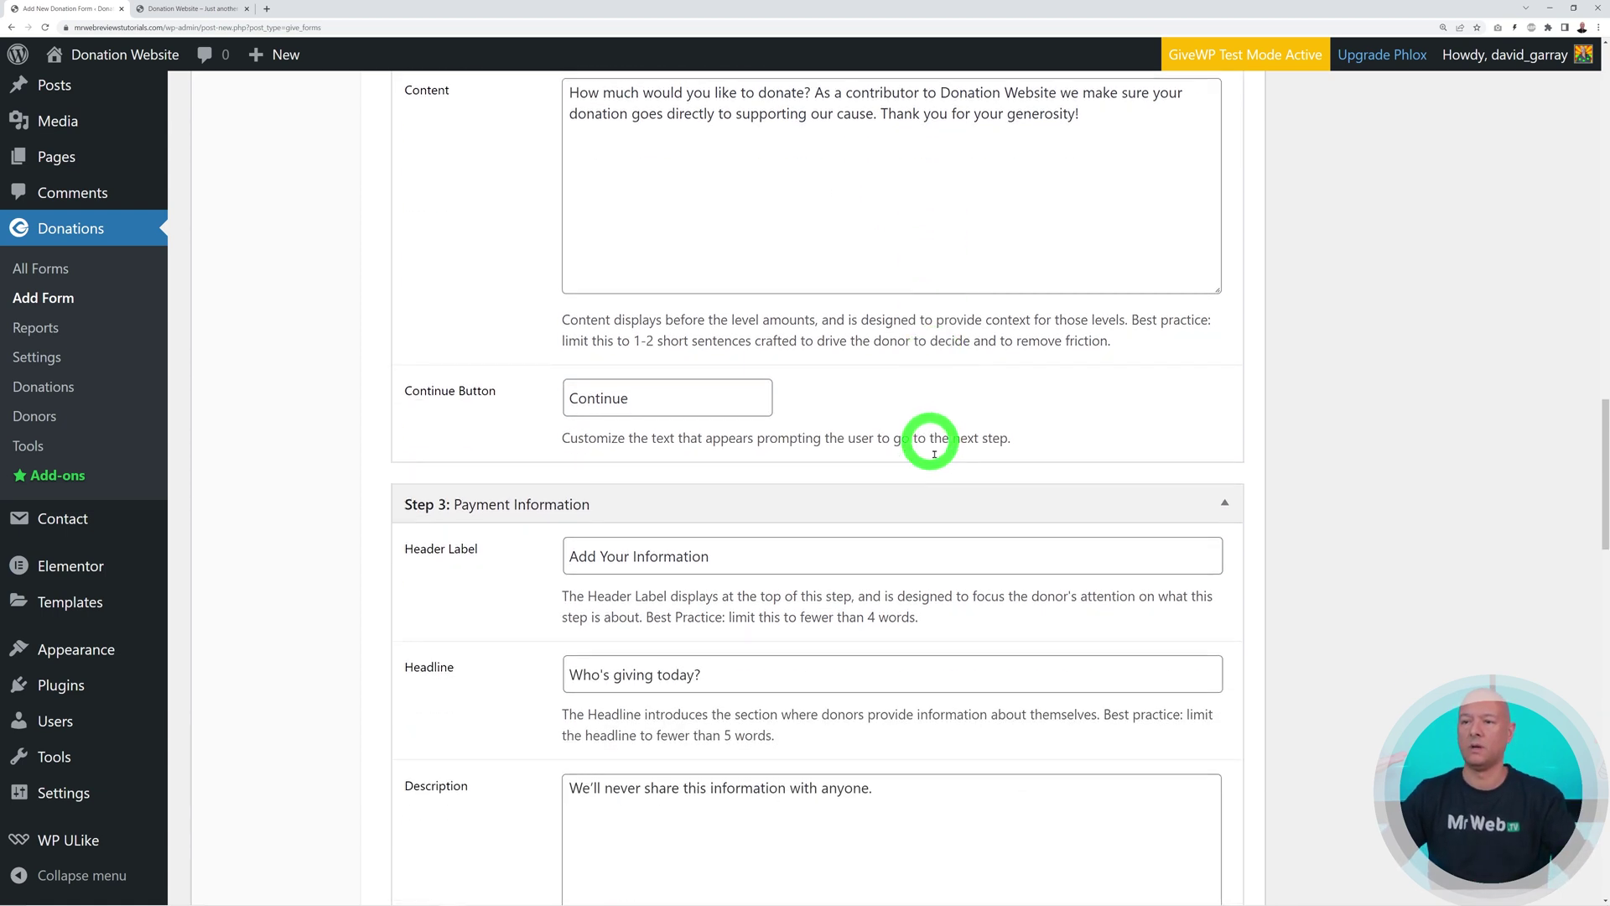
{"action": "scroll", "coordinate": [838, 389], "scroll_direction": "down", "scroll_amount": 3}
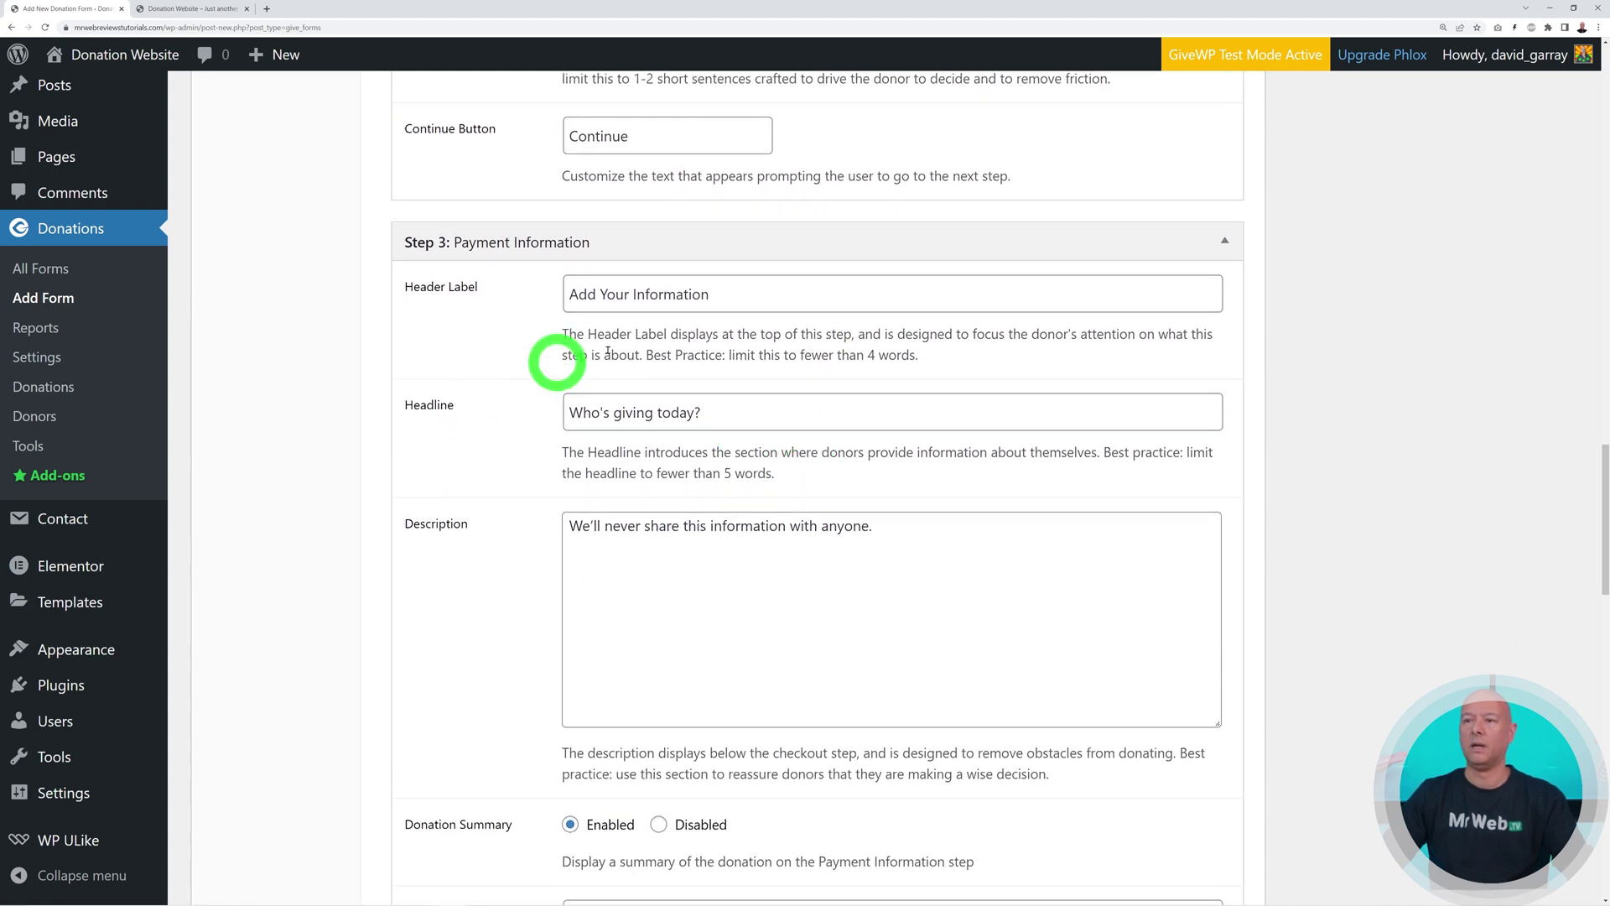
{"action": "scroll", "coordinate": [863, 589], "scroll_direction": "down", "scroll_amount": 1}
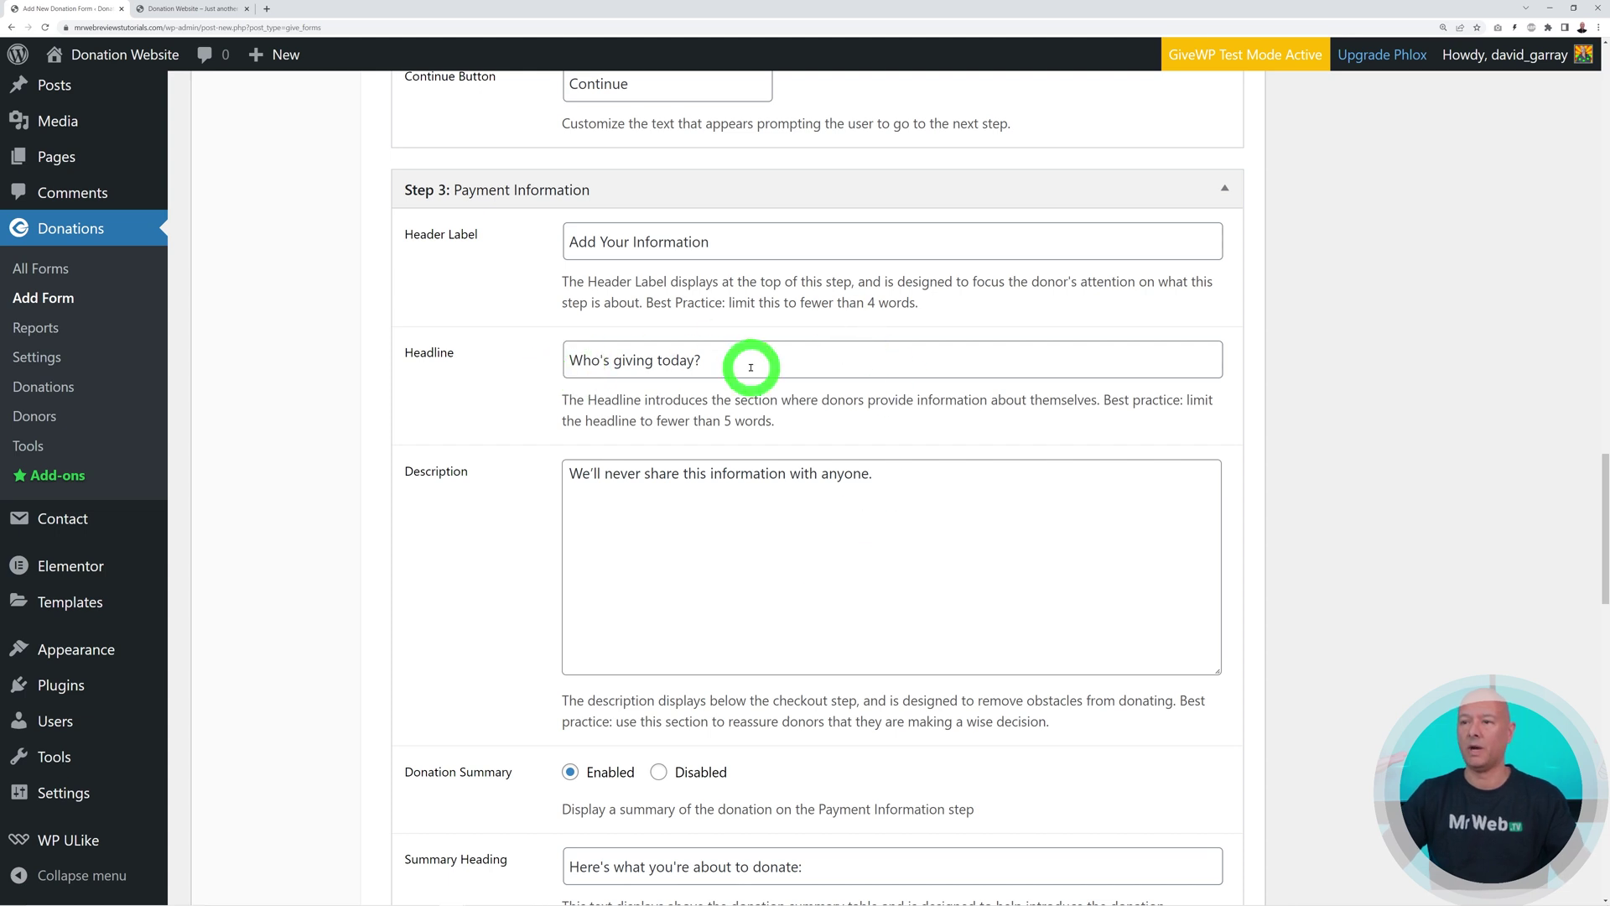
{"action": "scroll", "coordinate": [895, 575], "scroll_direction": "down", "scroll_amount": 9}
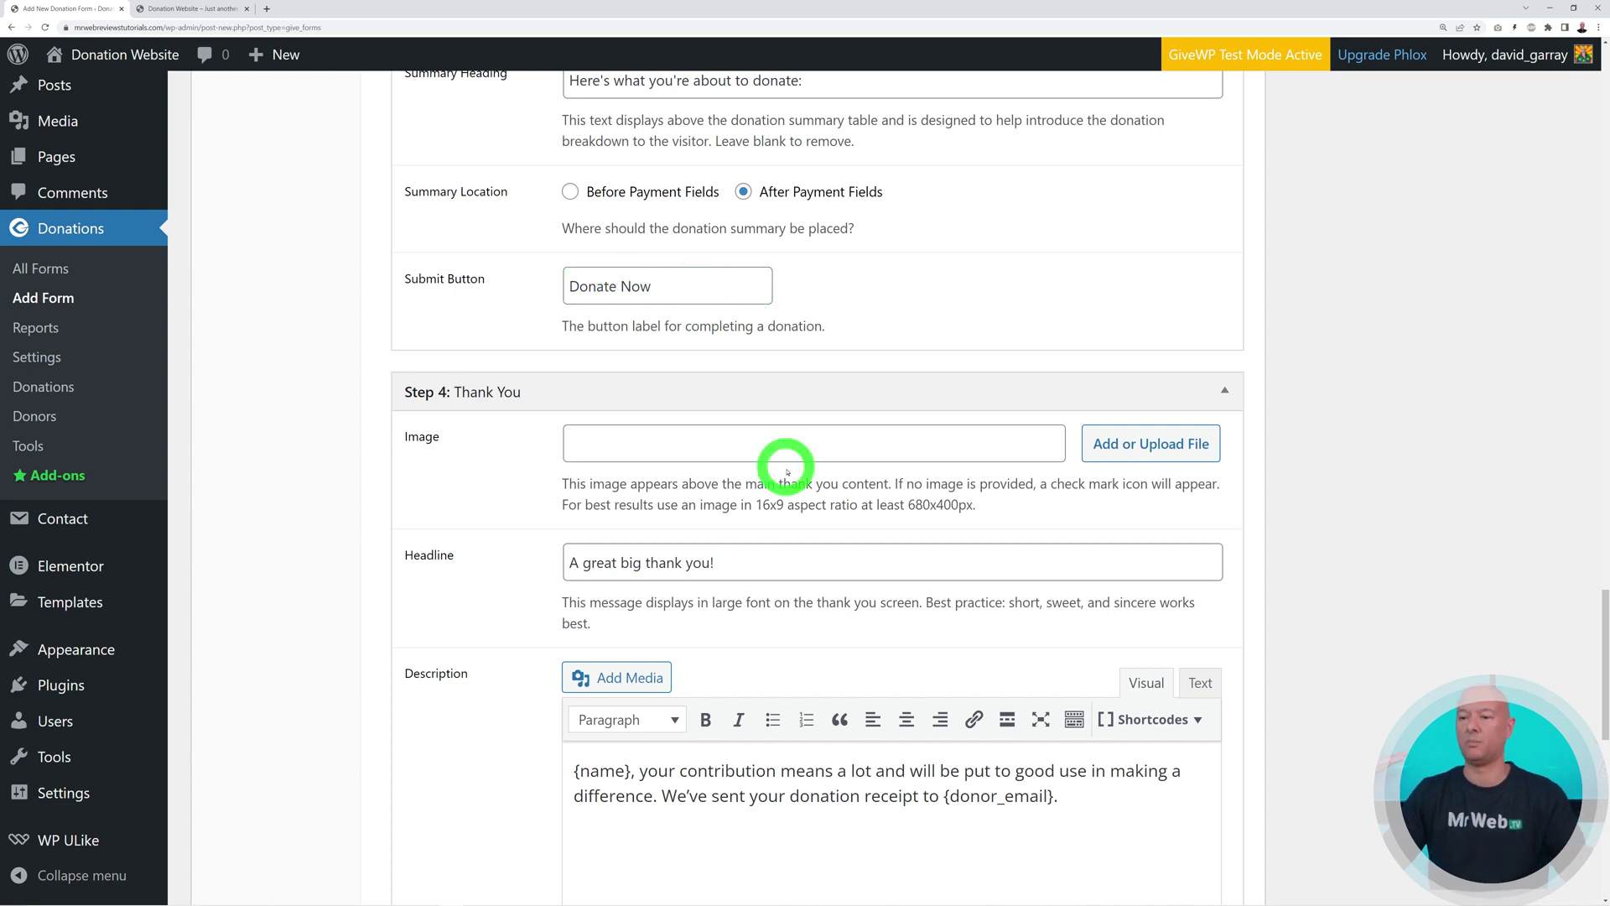
{"action": "scroll", "coordinate": [785, 457], "scroll_direction": "down", "scroll_amount": 3}
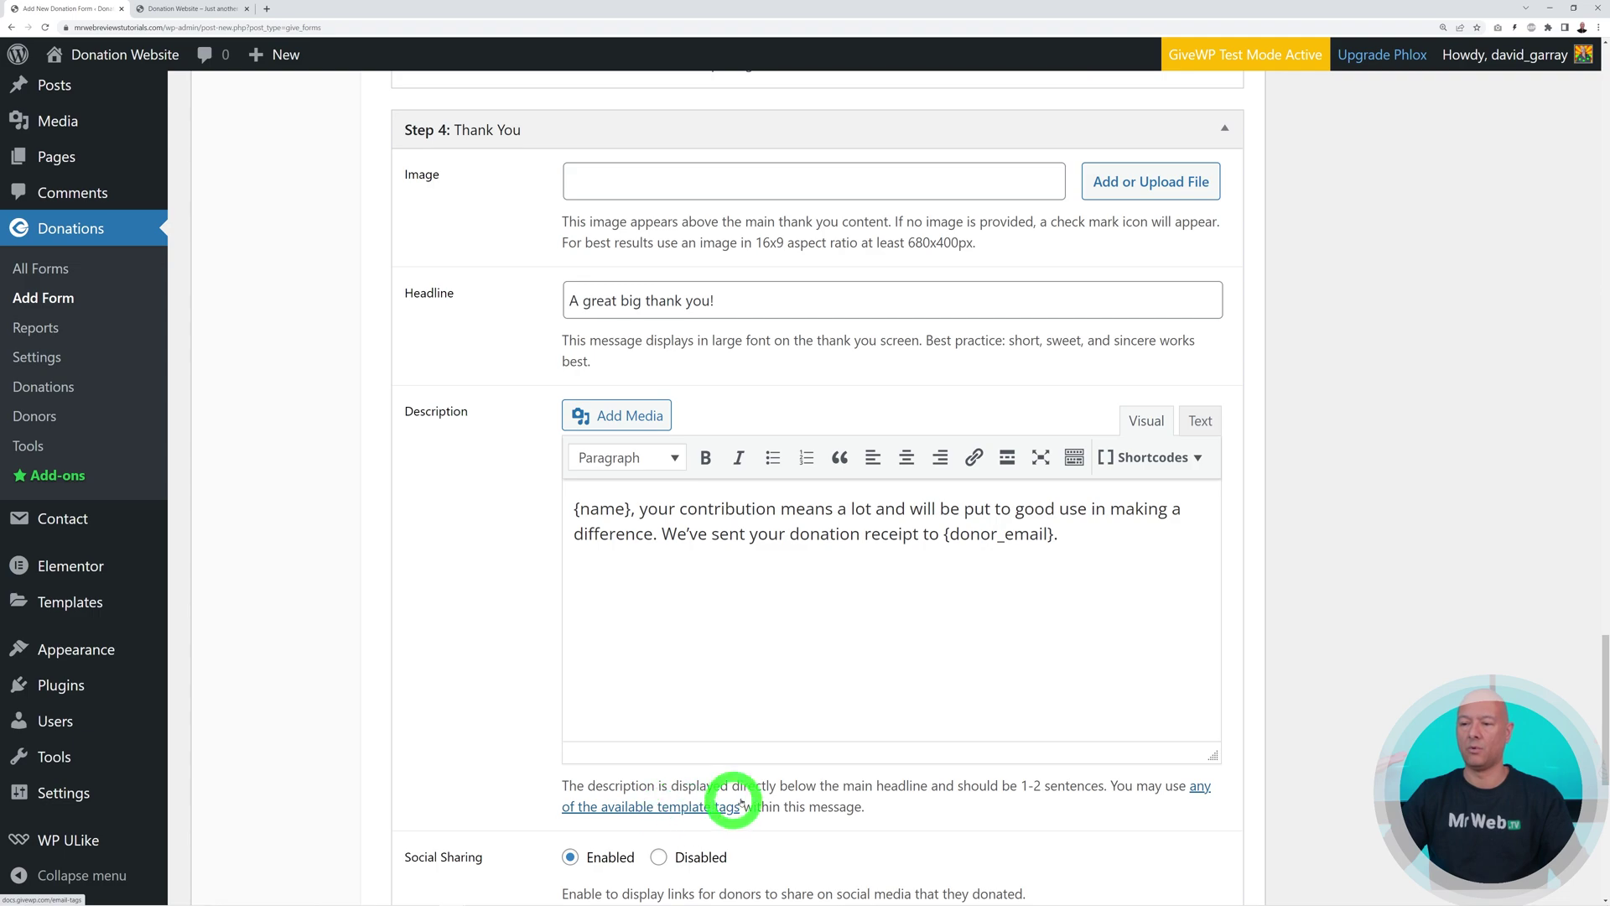
{"action": "left_click_drag", "start_coordinate": [1604, 738], "coordinate": [1604, 180]}
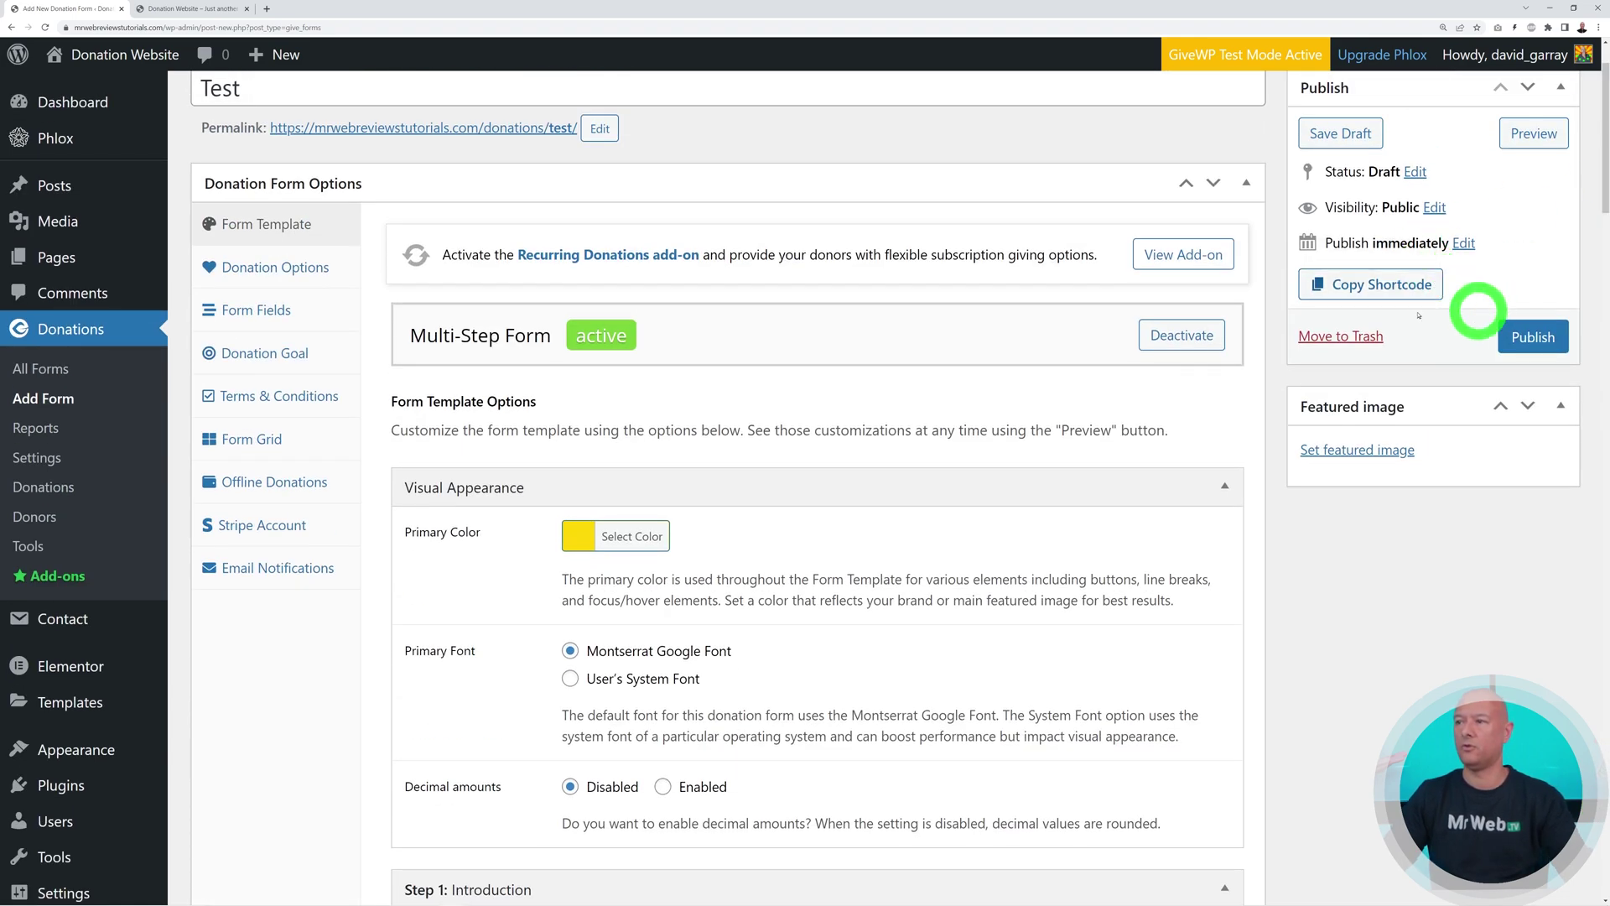
Change the last donation level from 250.00 to 150.00, keeping $10, $25, $50 and $100
{"action": "left_click", "coordinate": [250, 267]}
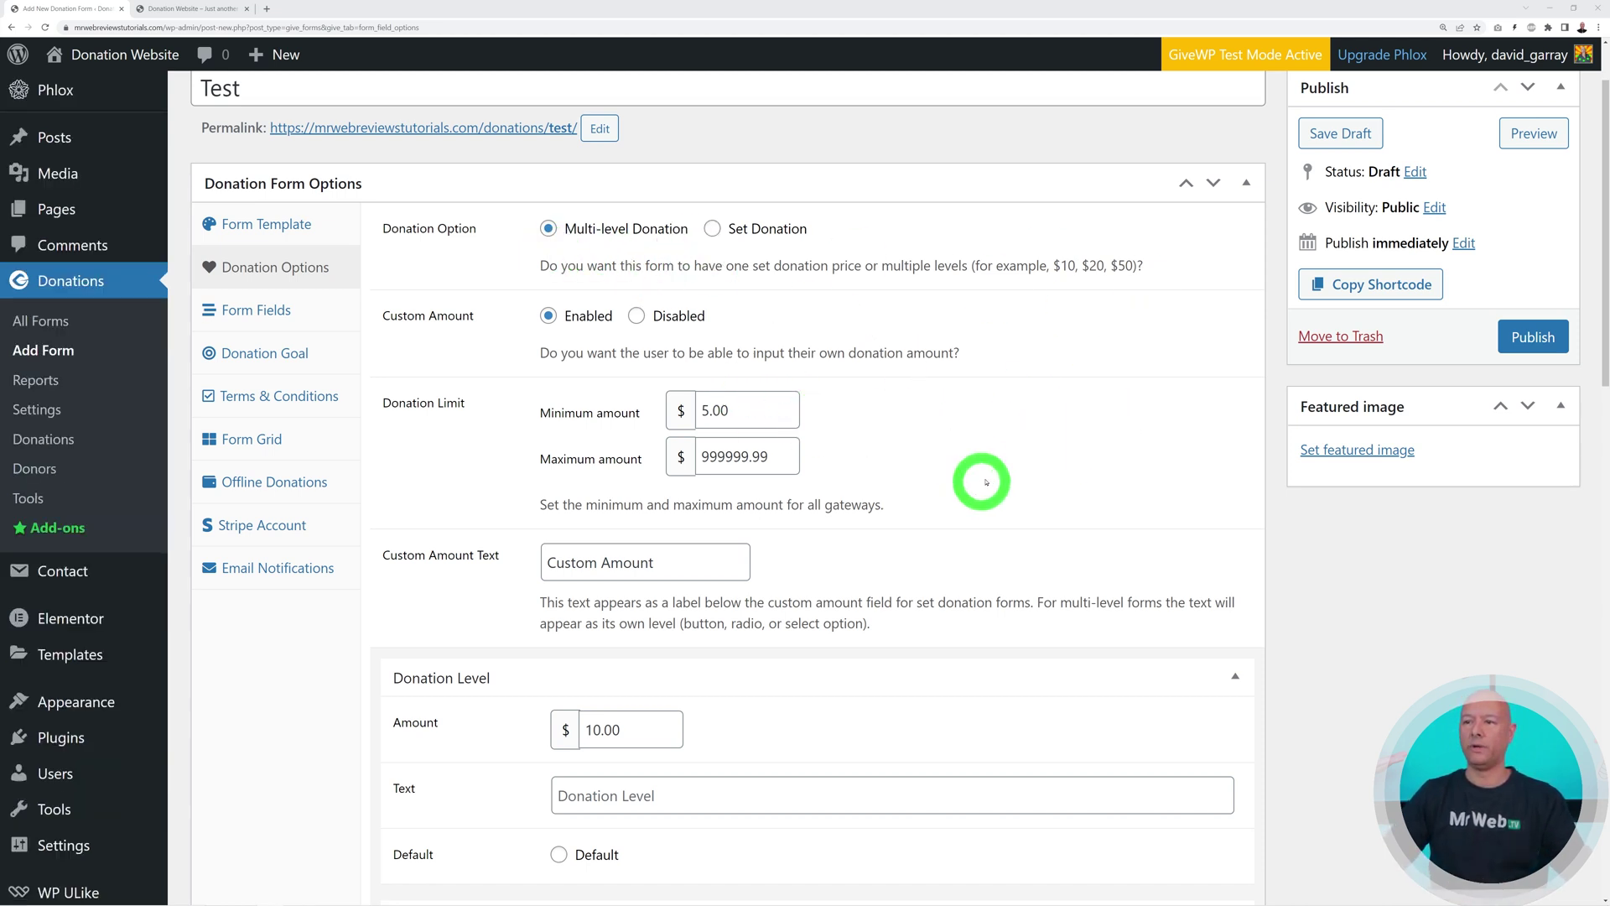
{"action": "scroll", "coordinate": [1000, 460], "scroll_direction": "down", "scroll_amount": 3}
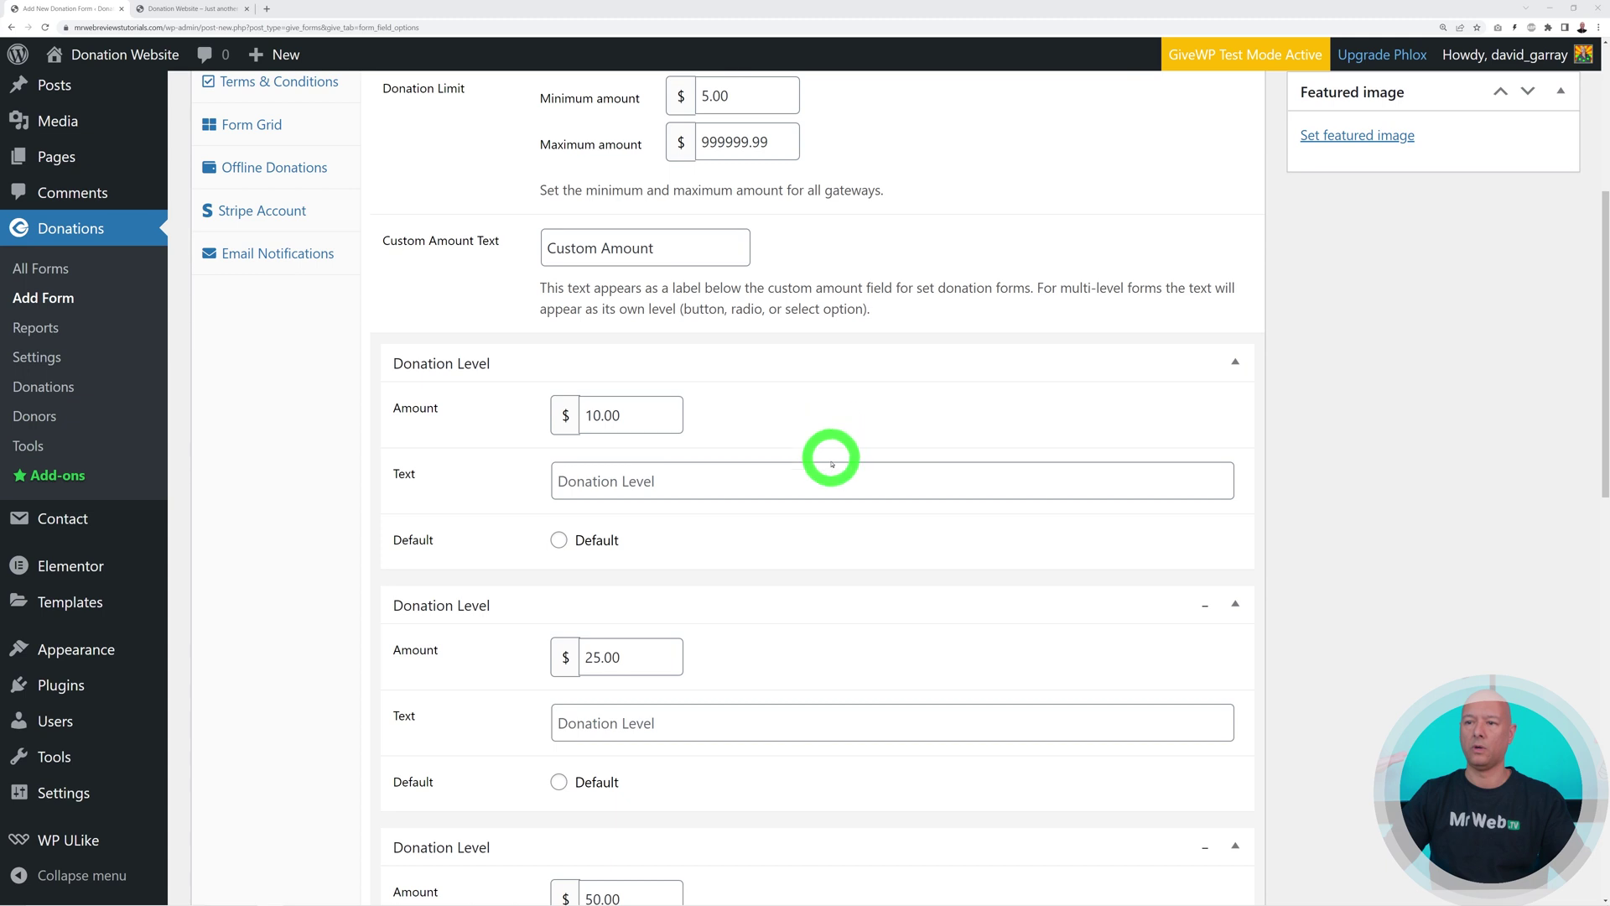
{"action": "scroll", "coordinate": [827, 442], "scroll_direction": "down", "scroll_amount": 1}
{"action": "scroll", "coordinate": [898, 463], "scroll_direction": "down", "scroll_amount": 4}
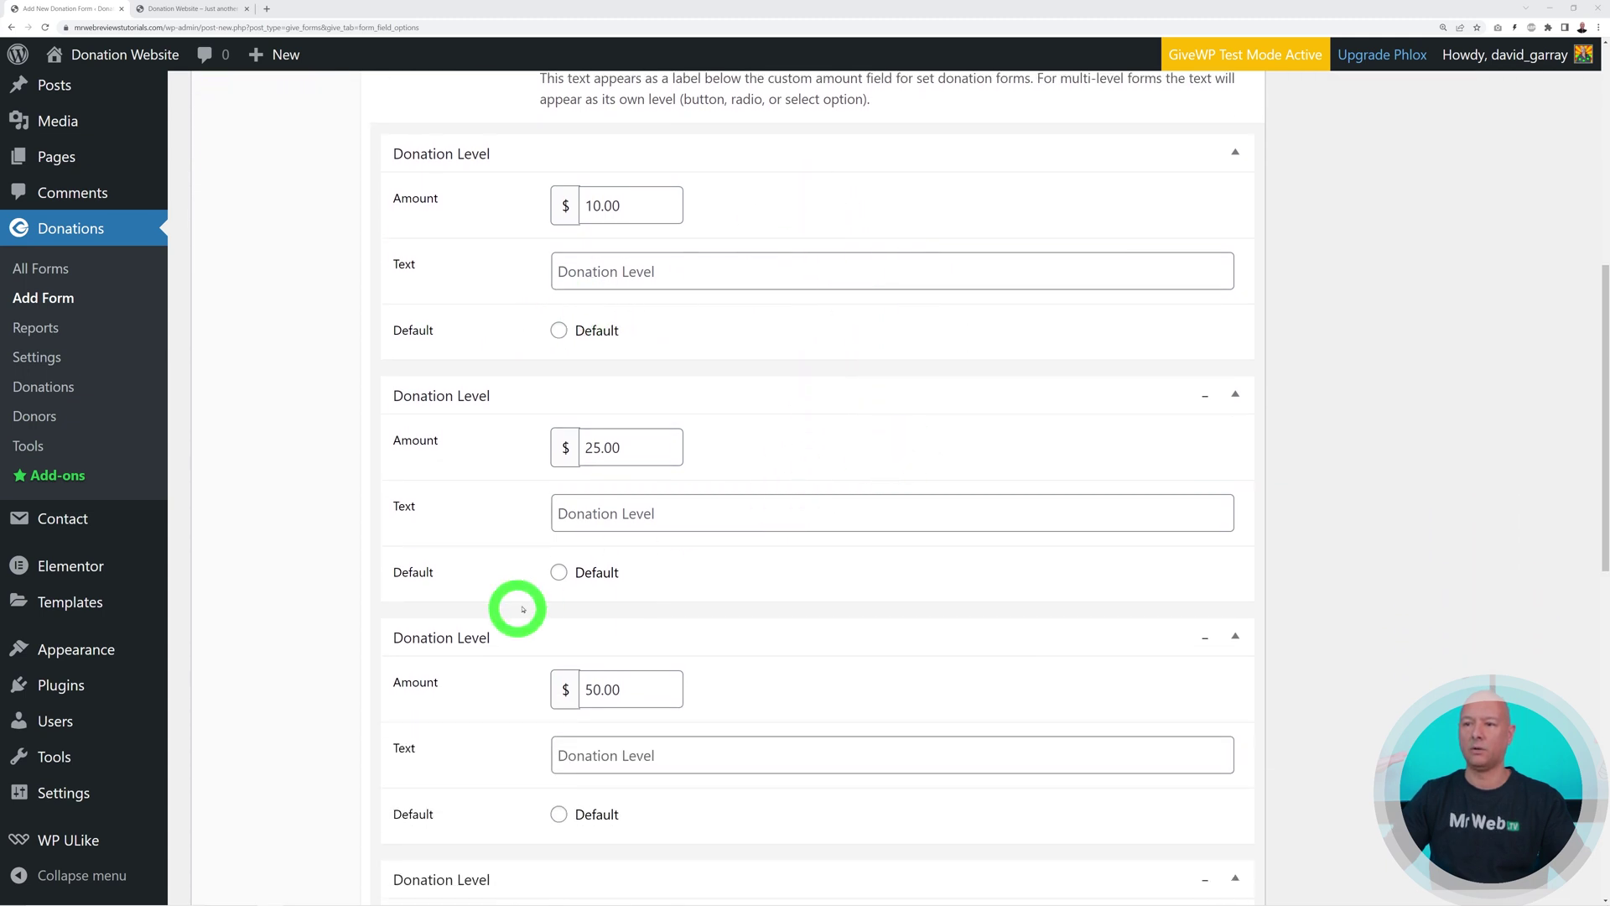
{"action": "scroll", "coordinate": [914, 552], "scroll_direction": "down", "scroll_amount": 1}
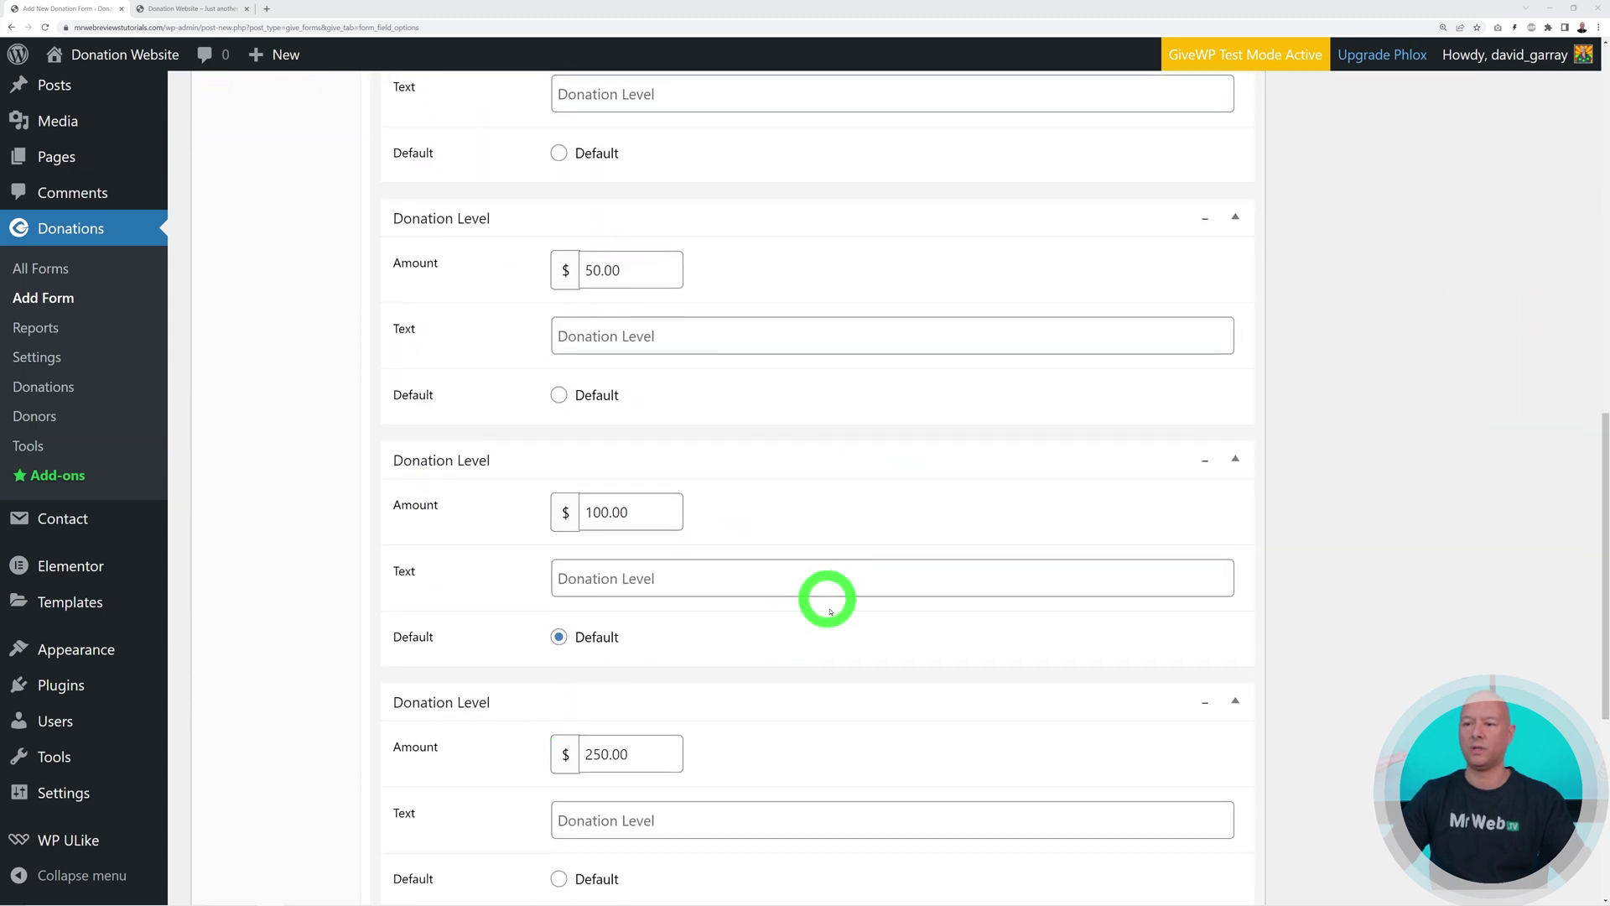
{"action": "scroll", "coordinate": [870, 621], "scroll_direction": "down", "scroll_amount": 2}
{"action": "left_click_drag", "start_coordinate": [639, 598], "coordinate": [591, 597]}
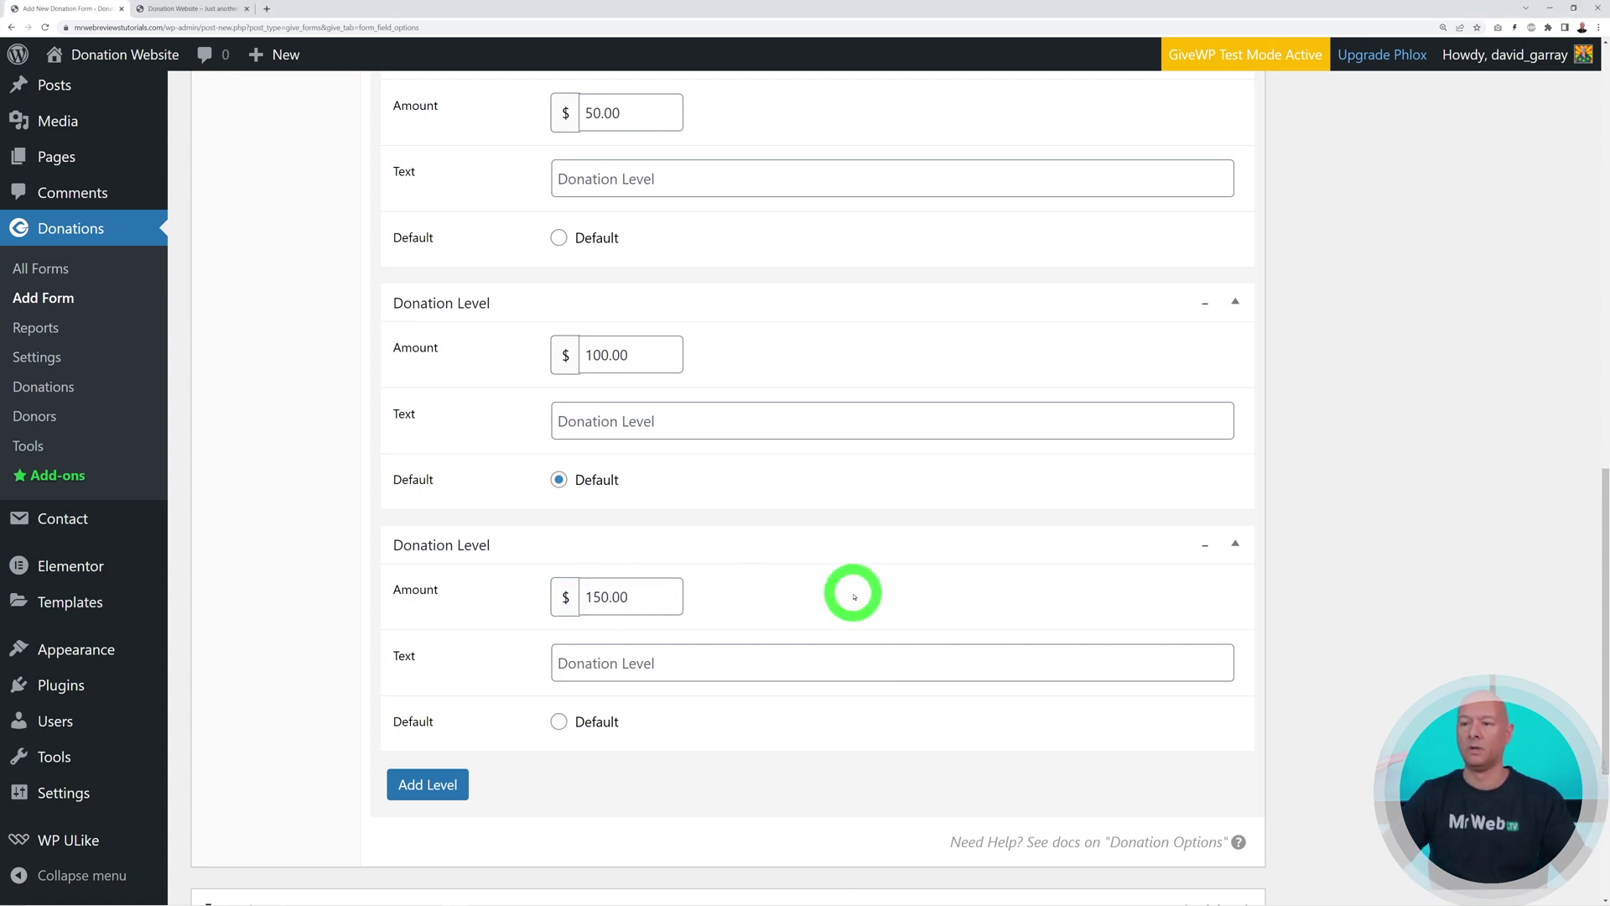
{"action": "scroll", "coordinate": [854, 596], "scroll_direction": "up", "scroll_amount": 9}
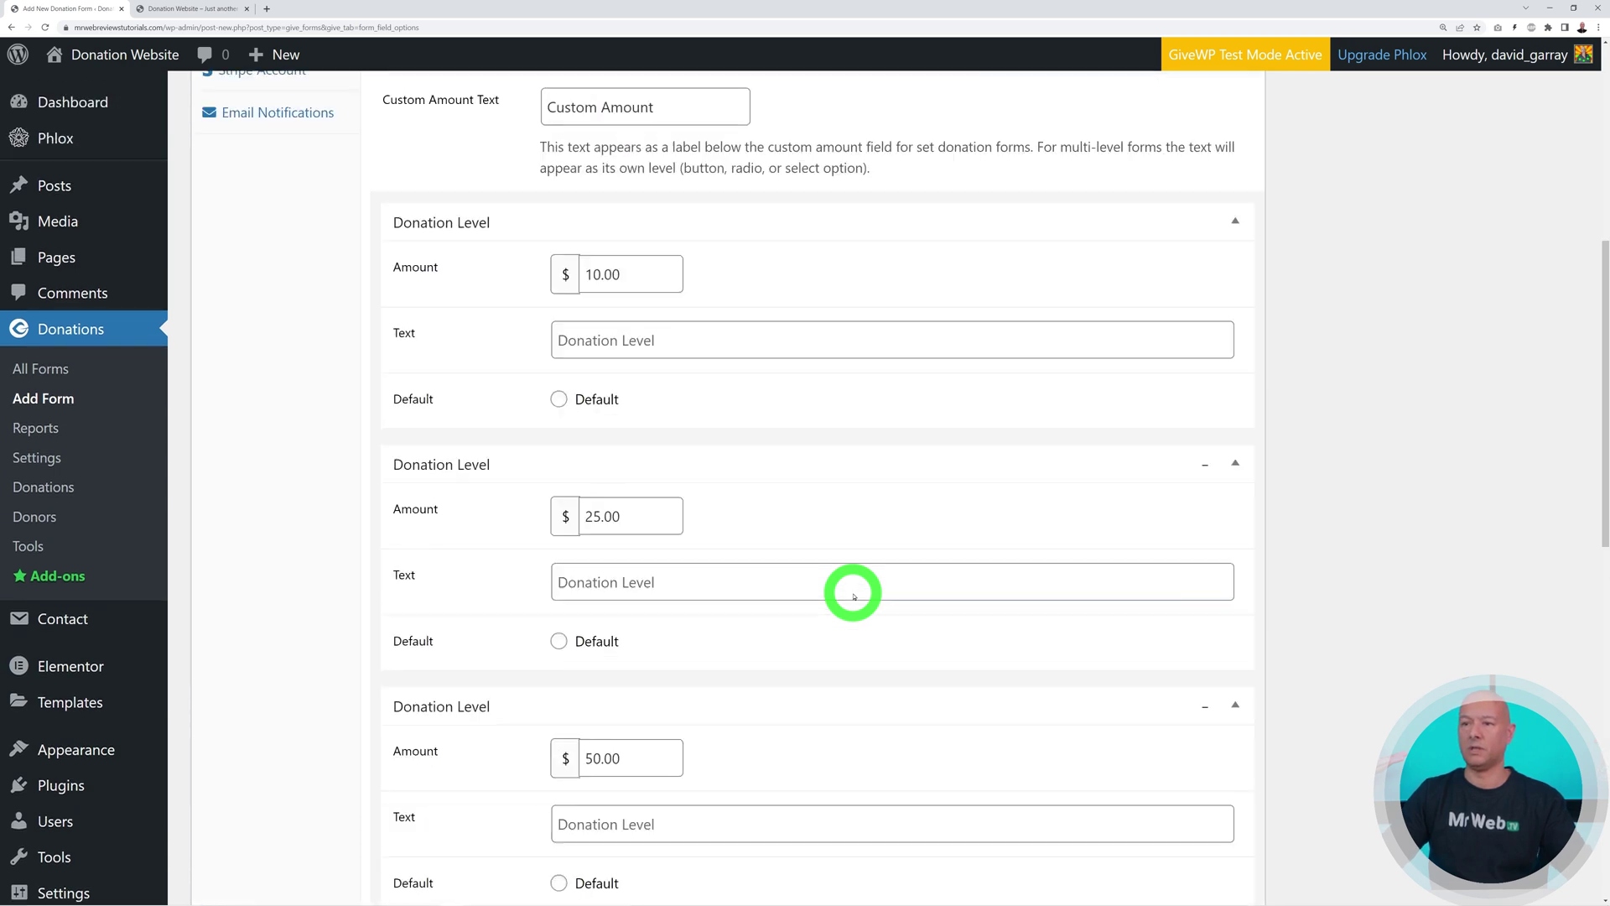
{"action": "scroll", "coordinate": [854, 597], "scroll_direction": "up", "scroll_amount": 2}
{"action": "left_click", "coordinate": [253, 201]}
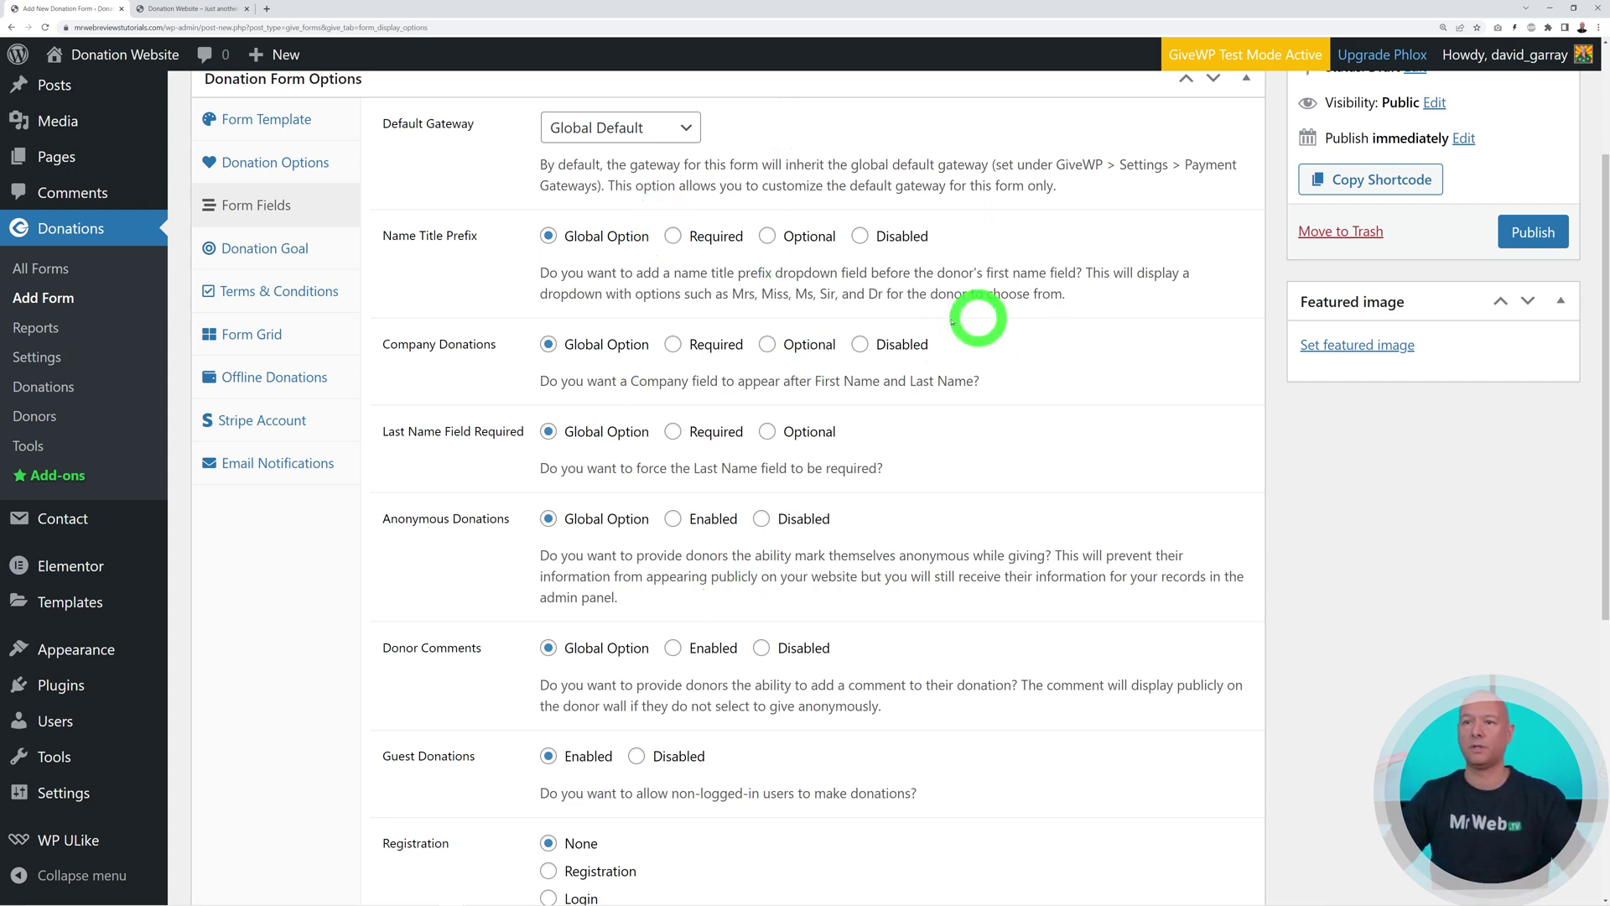
Enable a $10,000 donation goal with a red #f73333 progress bar
{"action": "left_click", "coordinate": [277, 252]}
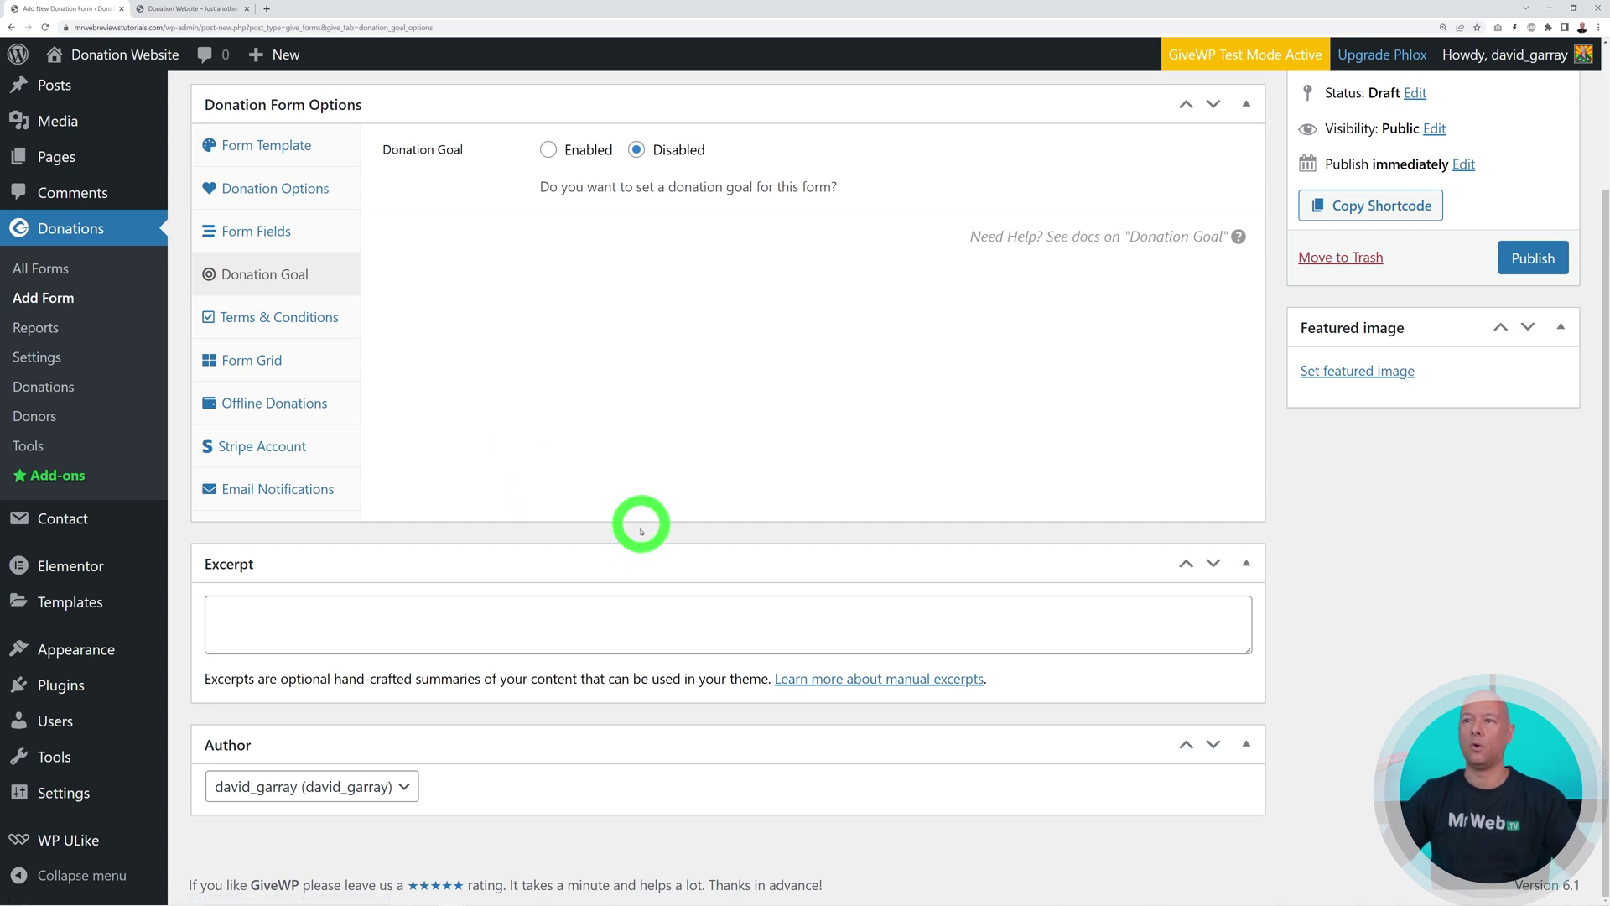
{"action": "left_click", "coordinate": [547, 149]}
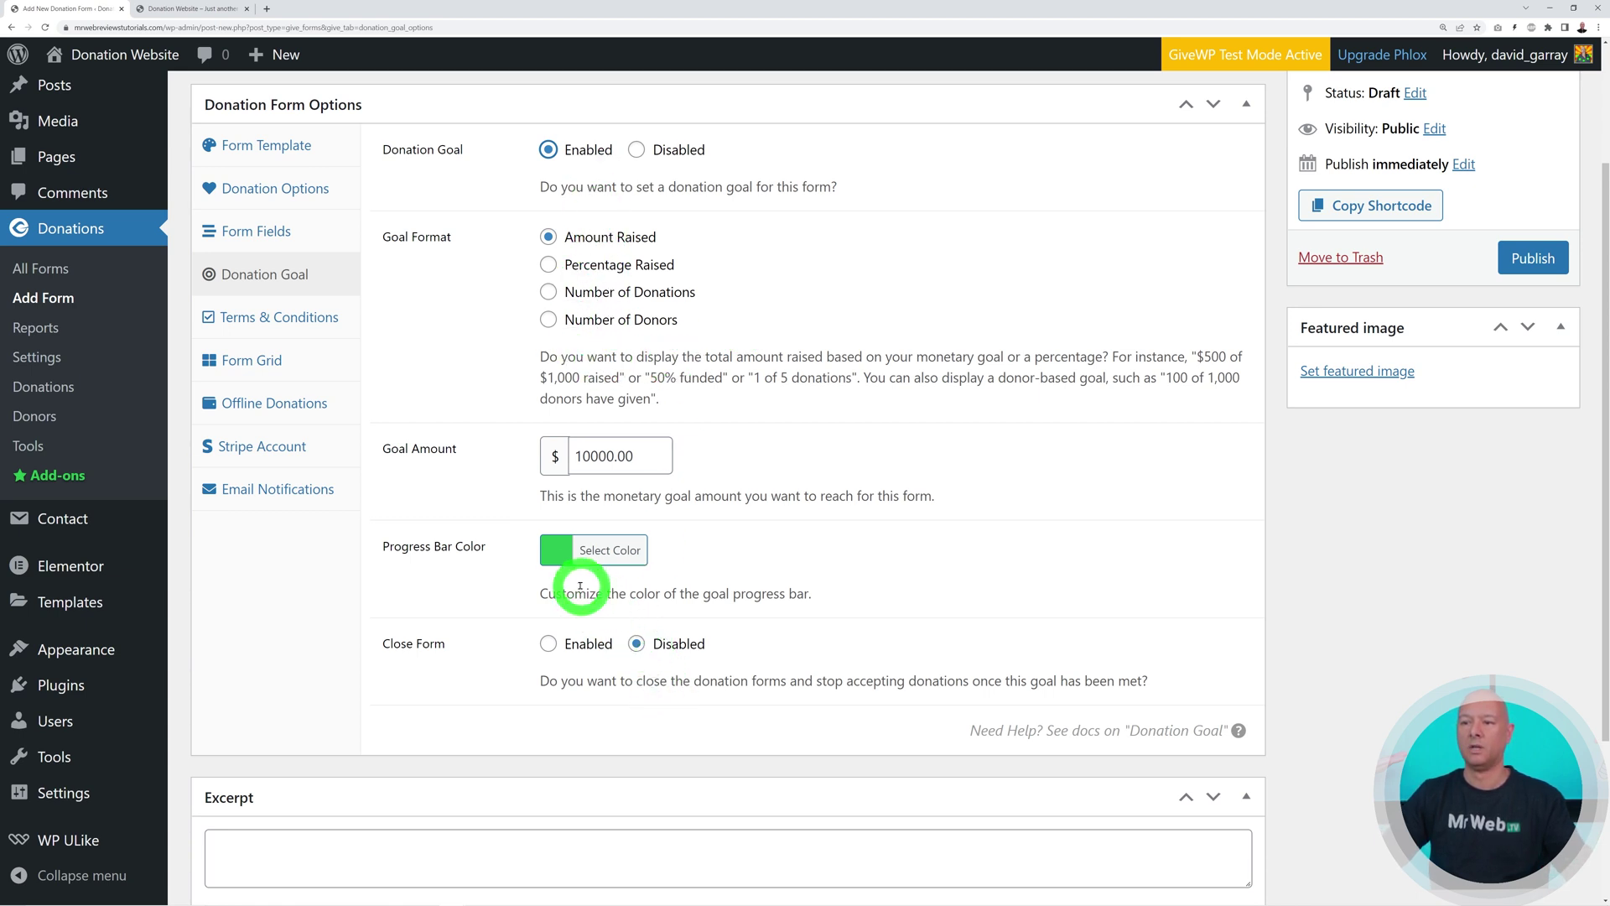
{"action": "left_click", "coordinate": [562, 550]}
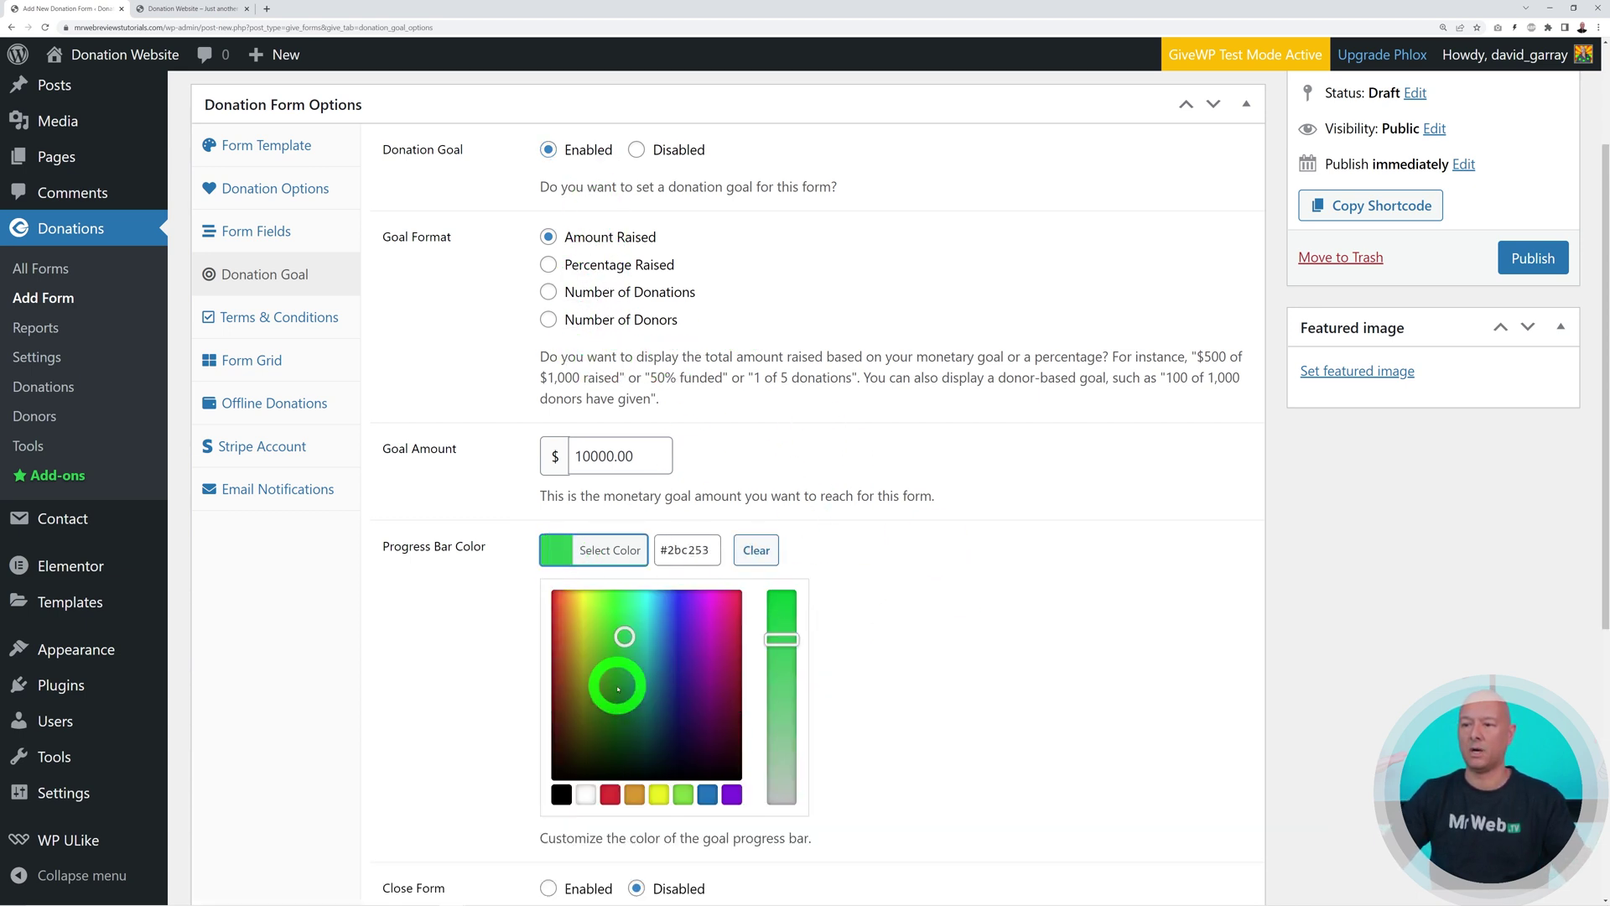
{"action": "left_click", "coordinate": [552, 596]}
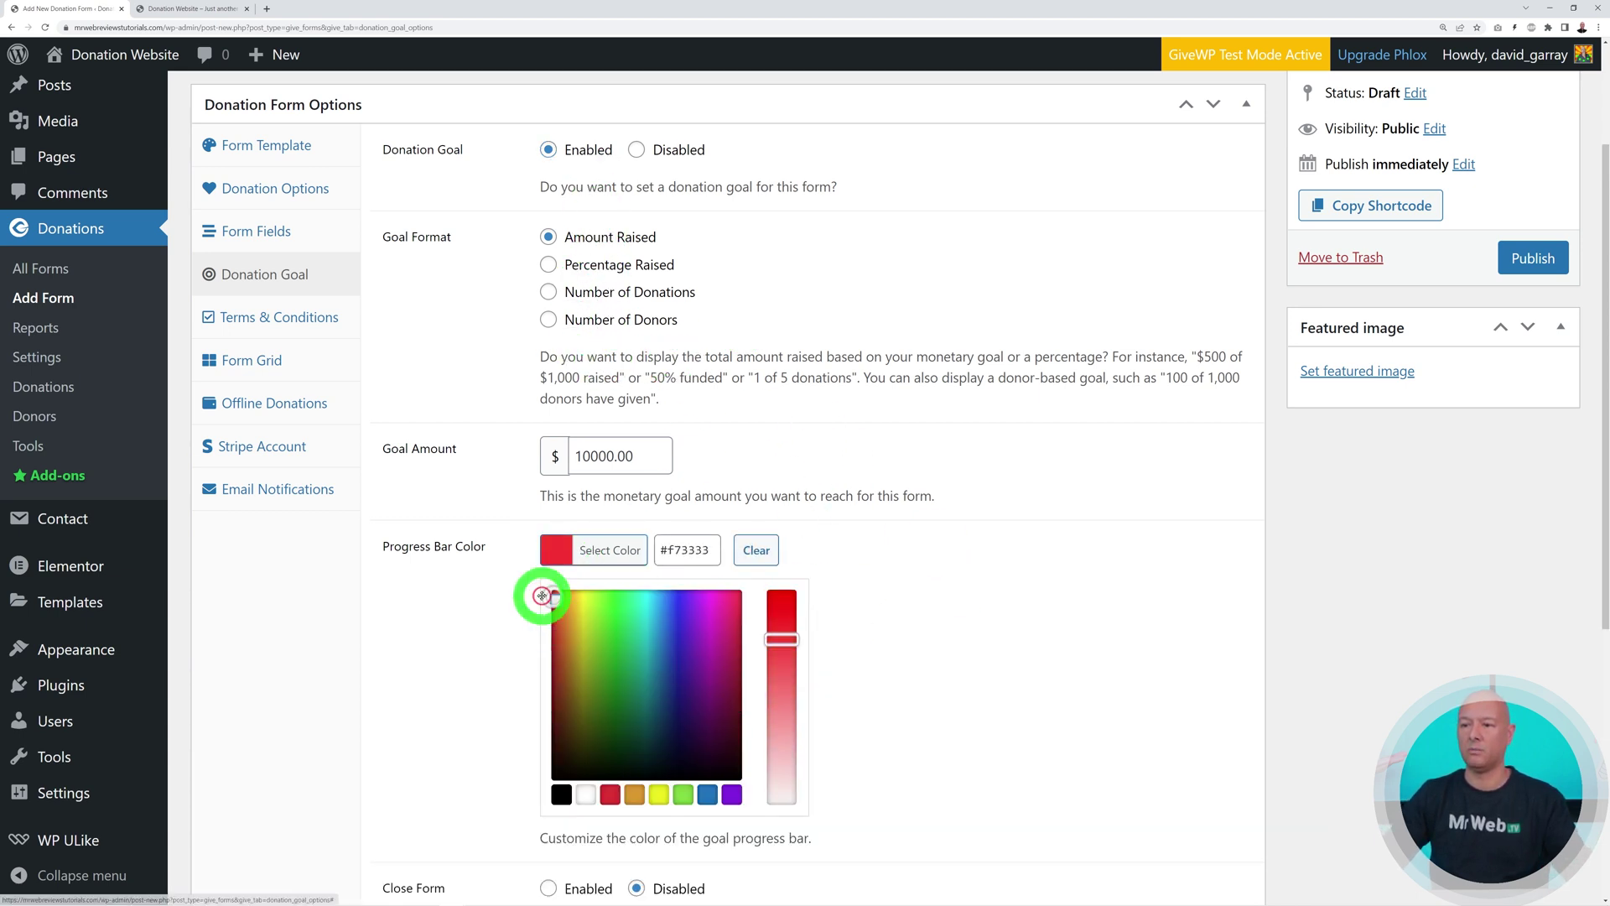
{"action": "left_click", "coordinate": [910, 549]}
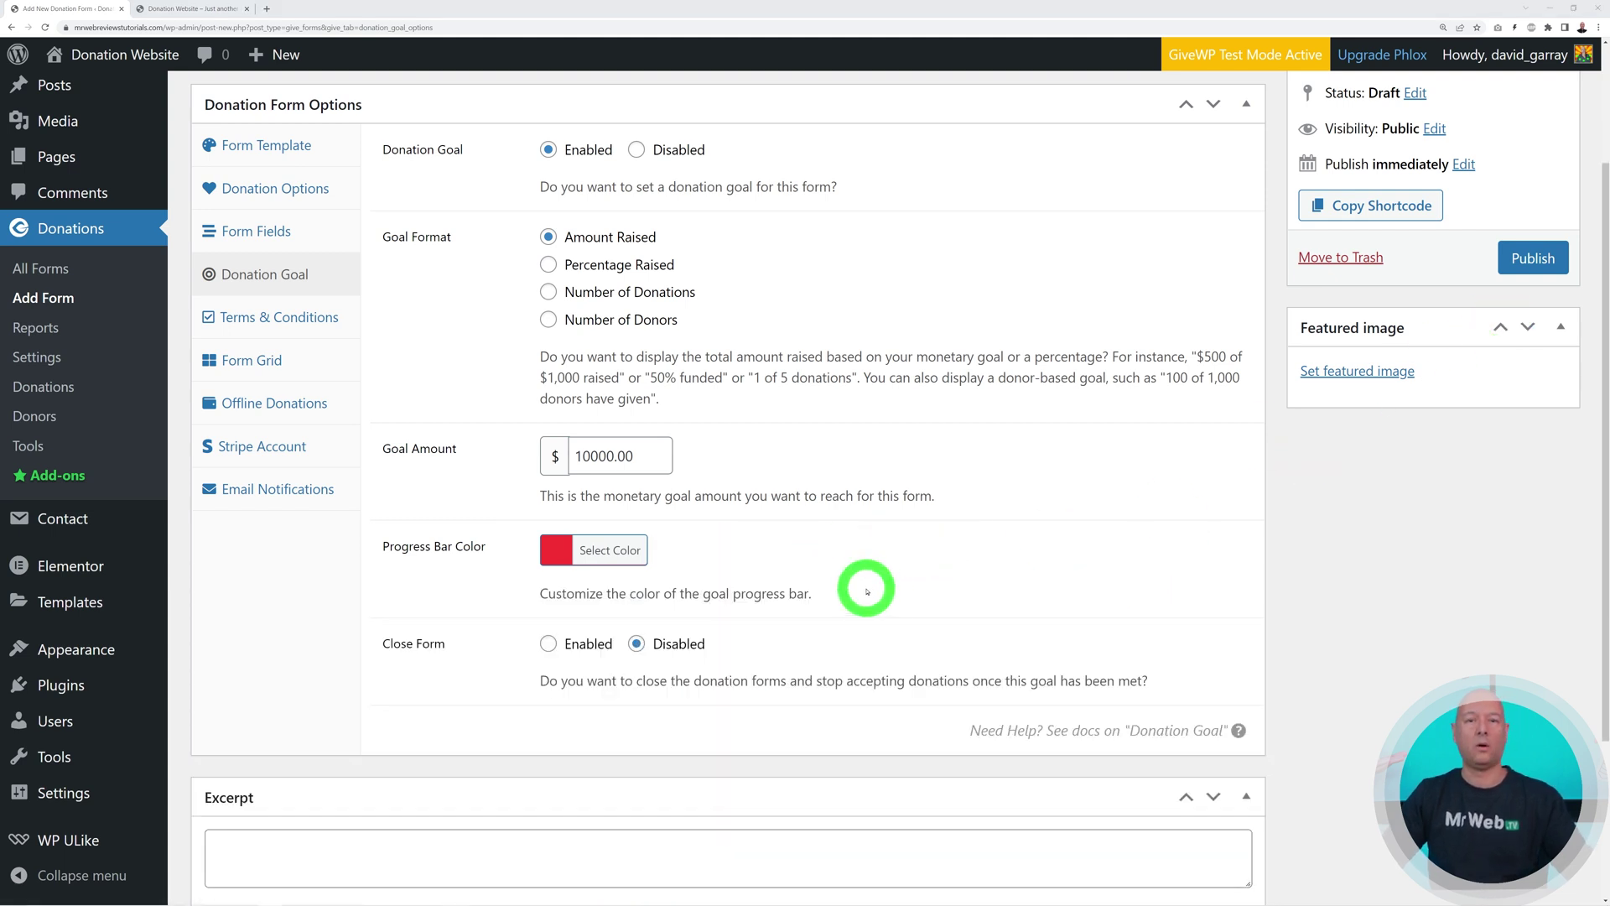
{"action": "left_click", "coordinate": [298, 320]}
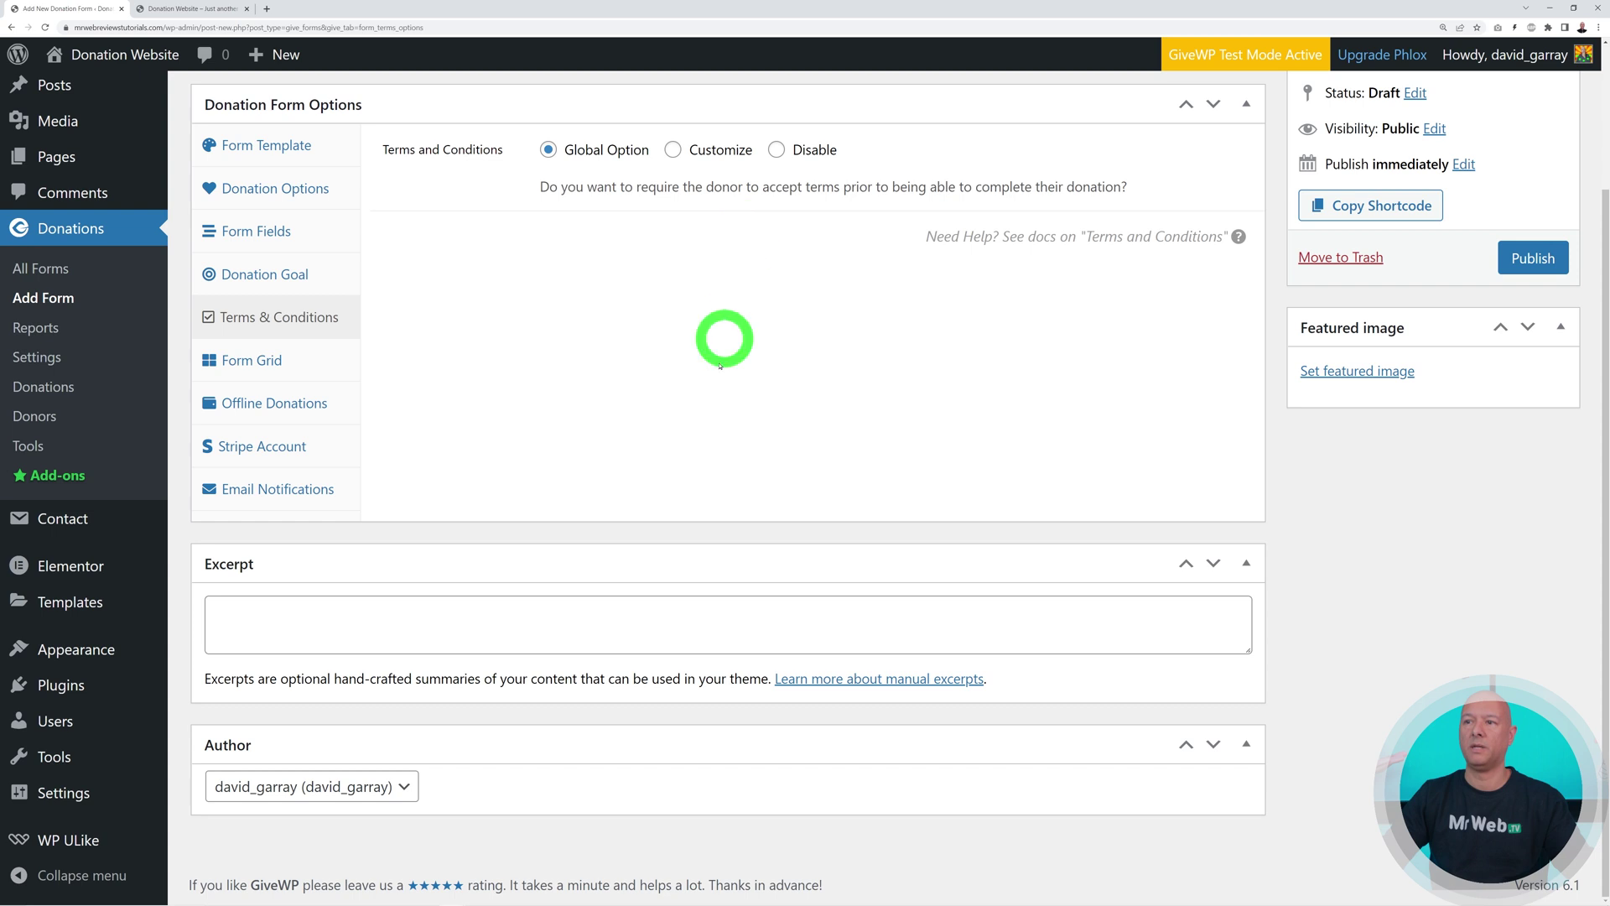
Set Terms and Conditions to Customize and publish the Test donation form
{"action": "left_click", "coordinate": [673, 151]}
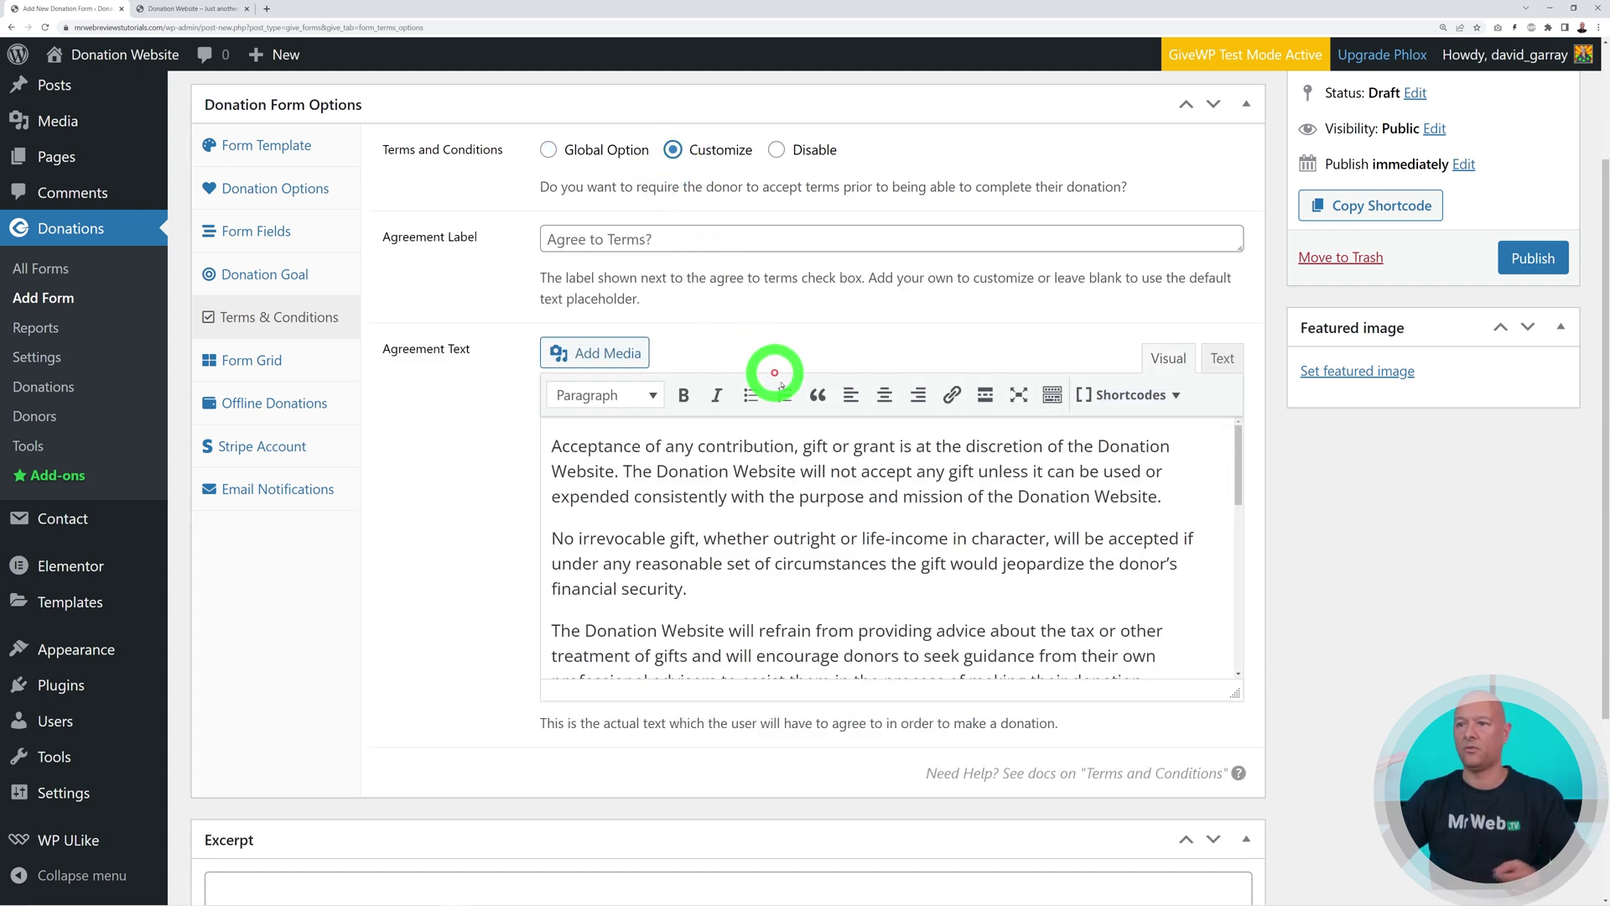
{"action": "scroll", "coordinate": [890, 552], "scroll_direction": "down", "scroll_amount": 5}
{"action": "scroll", "coordinate": [891, 552], "scroll_direction": "down", "scroll_amount": 3}
{"action": "scroll", "coordinate": [890, 545], "scroll_direction": "up", "scroll_amount": 8}
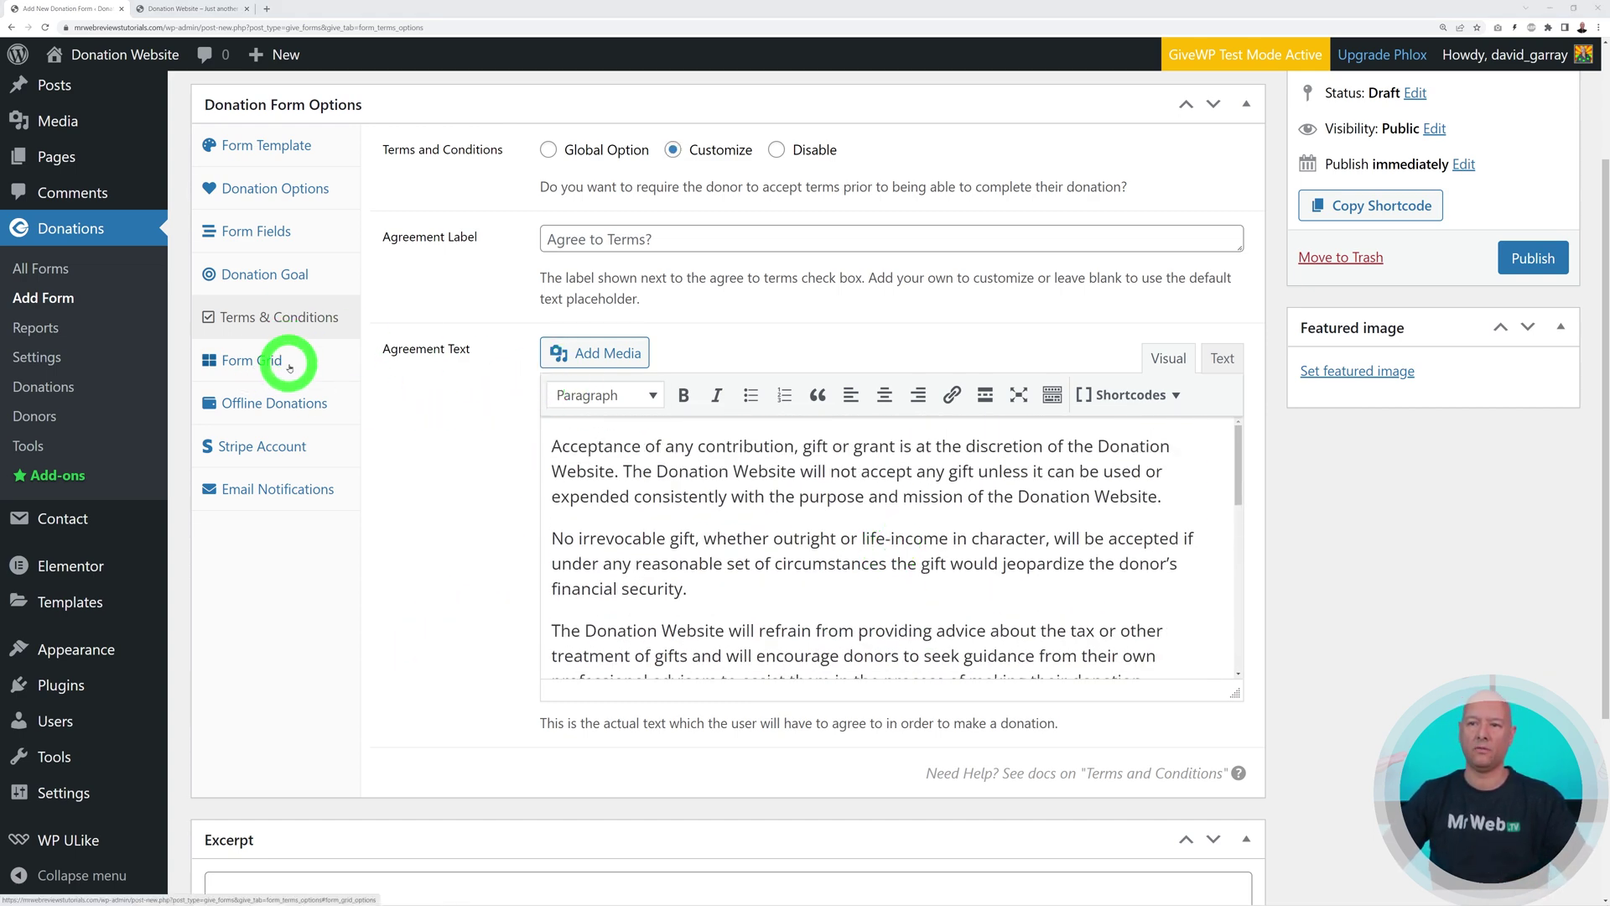
{"action": "mouse_move", "coordinate": [276, 507]}
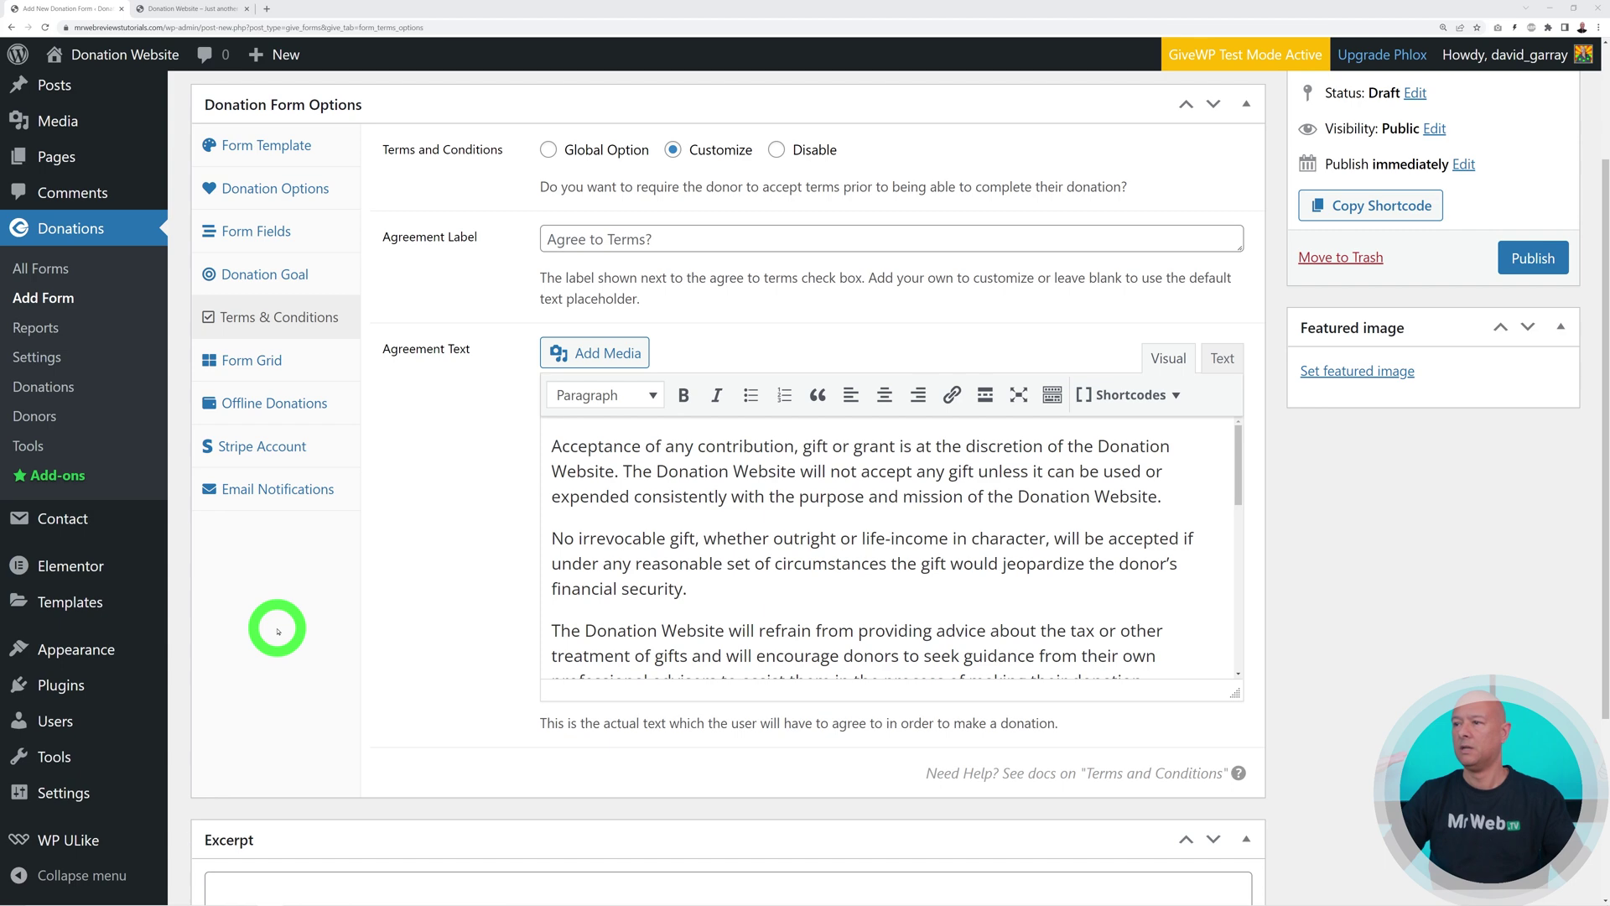
{"action": "left_click", "coordinate": [1533, 258]}
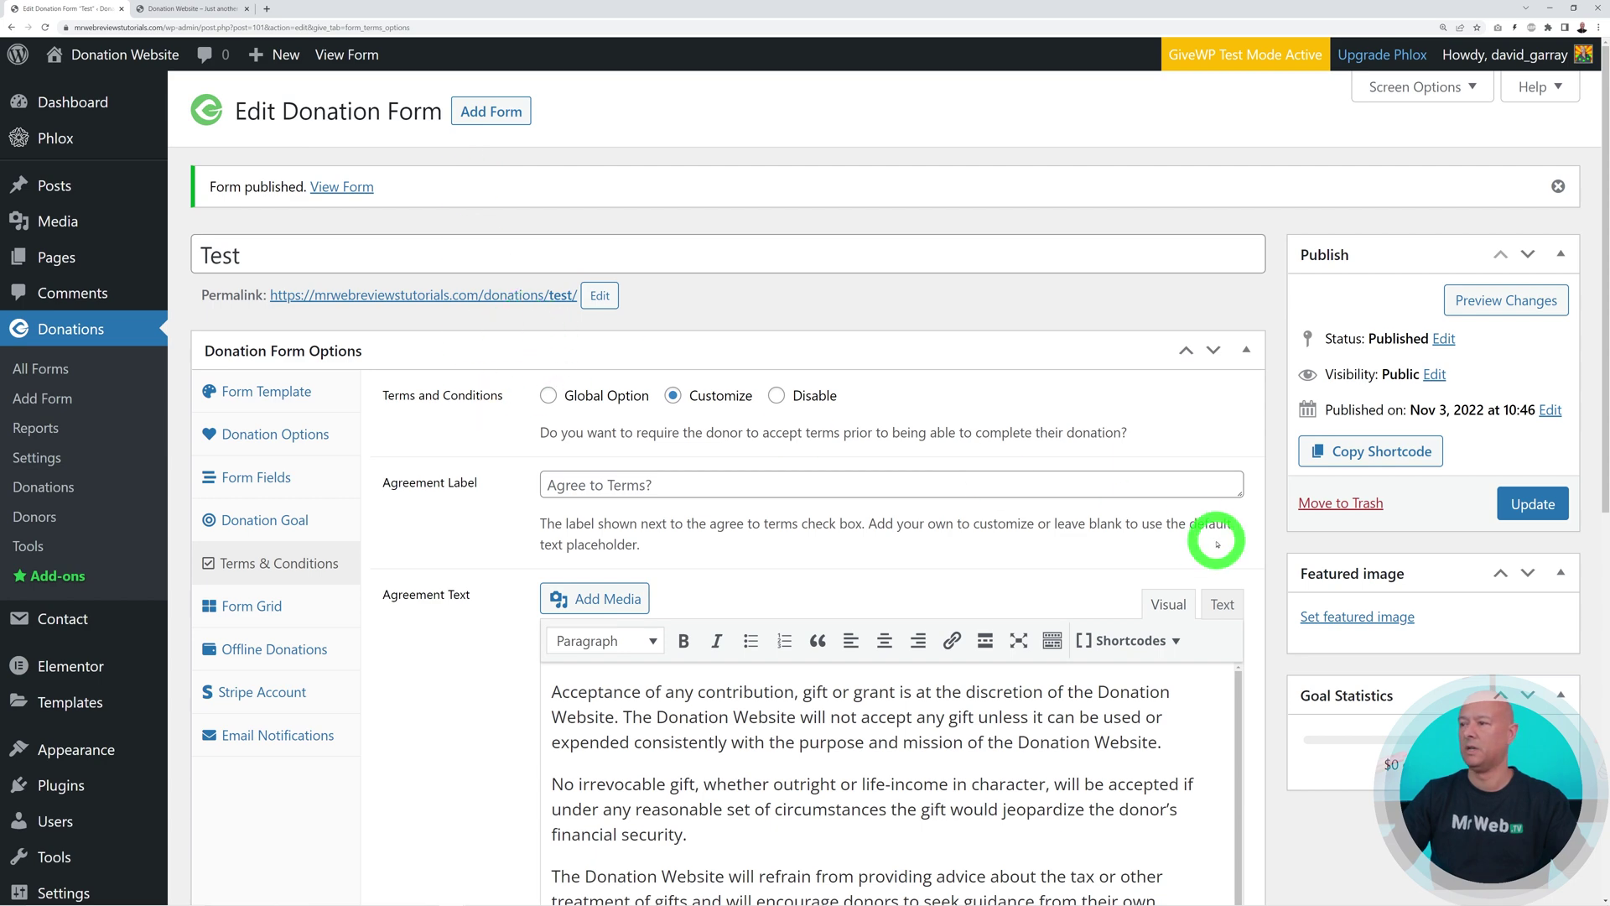
Preview the published Test form and start a donation
{"action": "left_click", "coordinate": [1508, 305]}
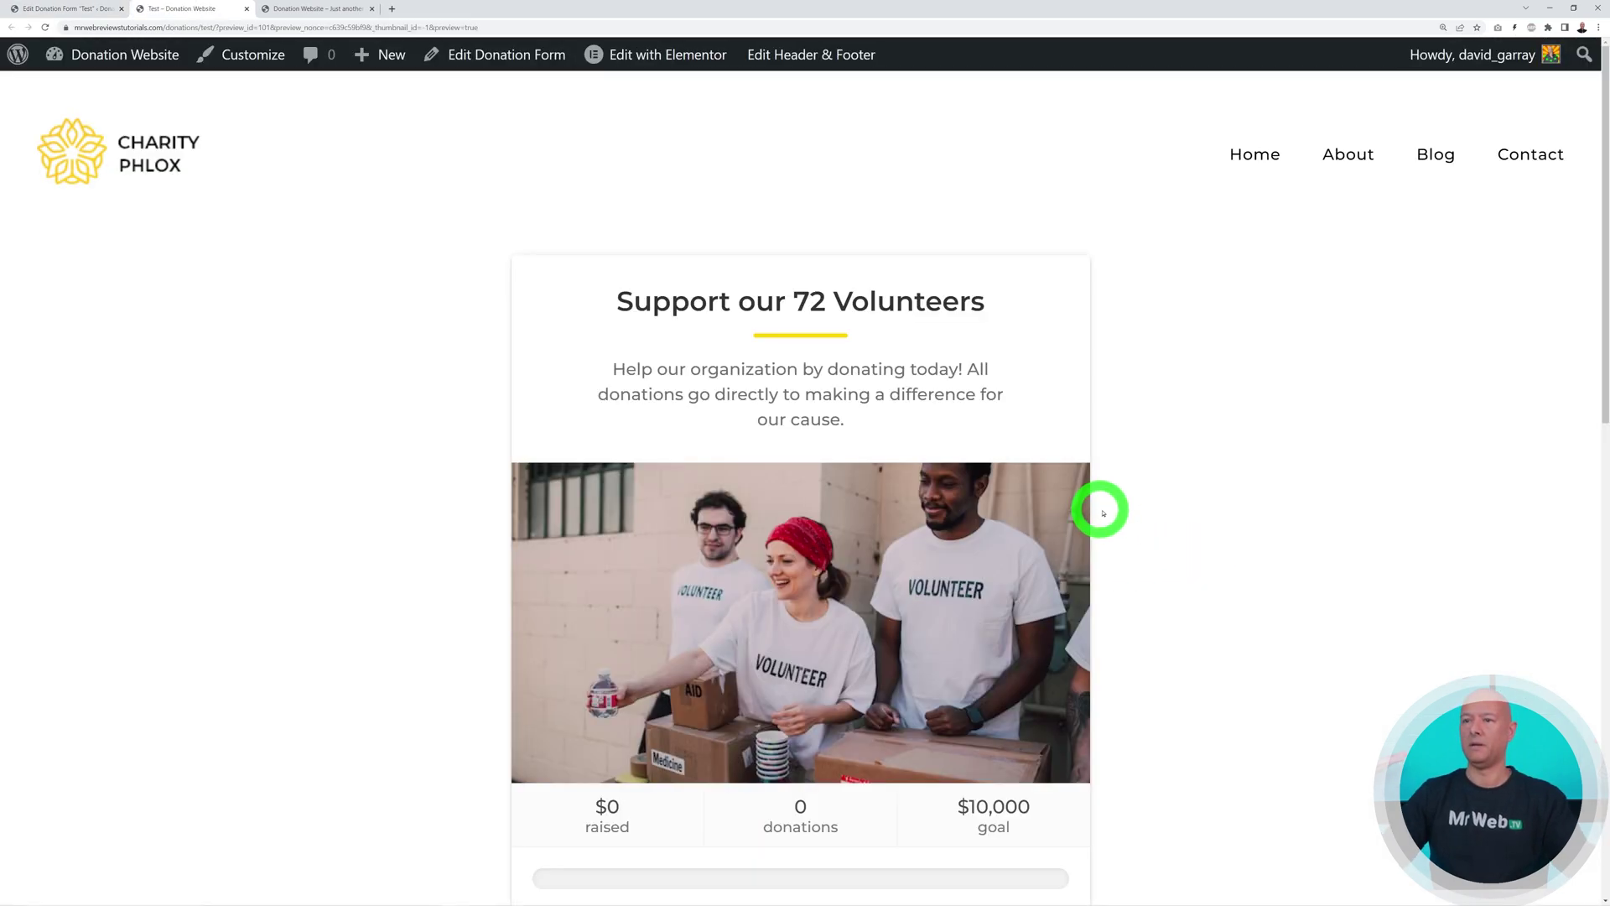
{"action": "scroll", "coordinate": [1211, 514], "scroll_direction": "down", "scroll_amount": 1}
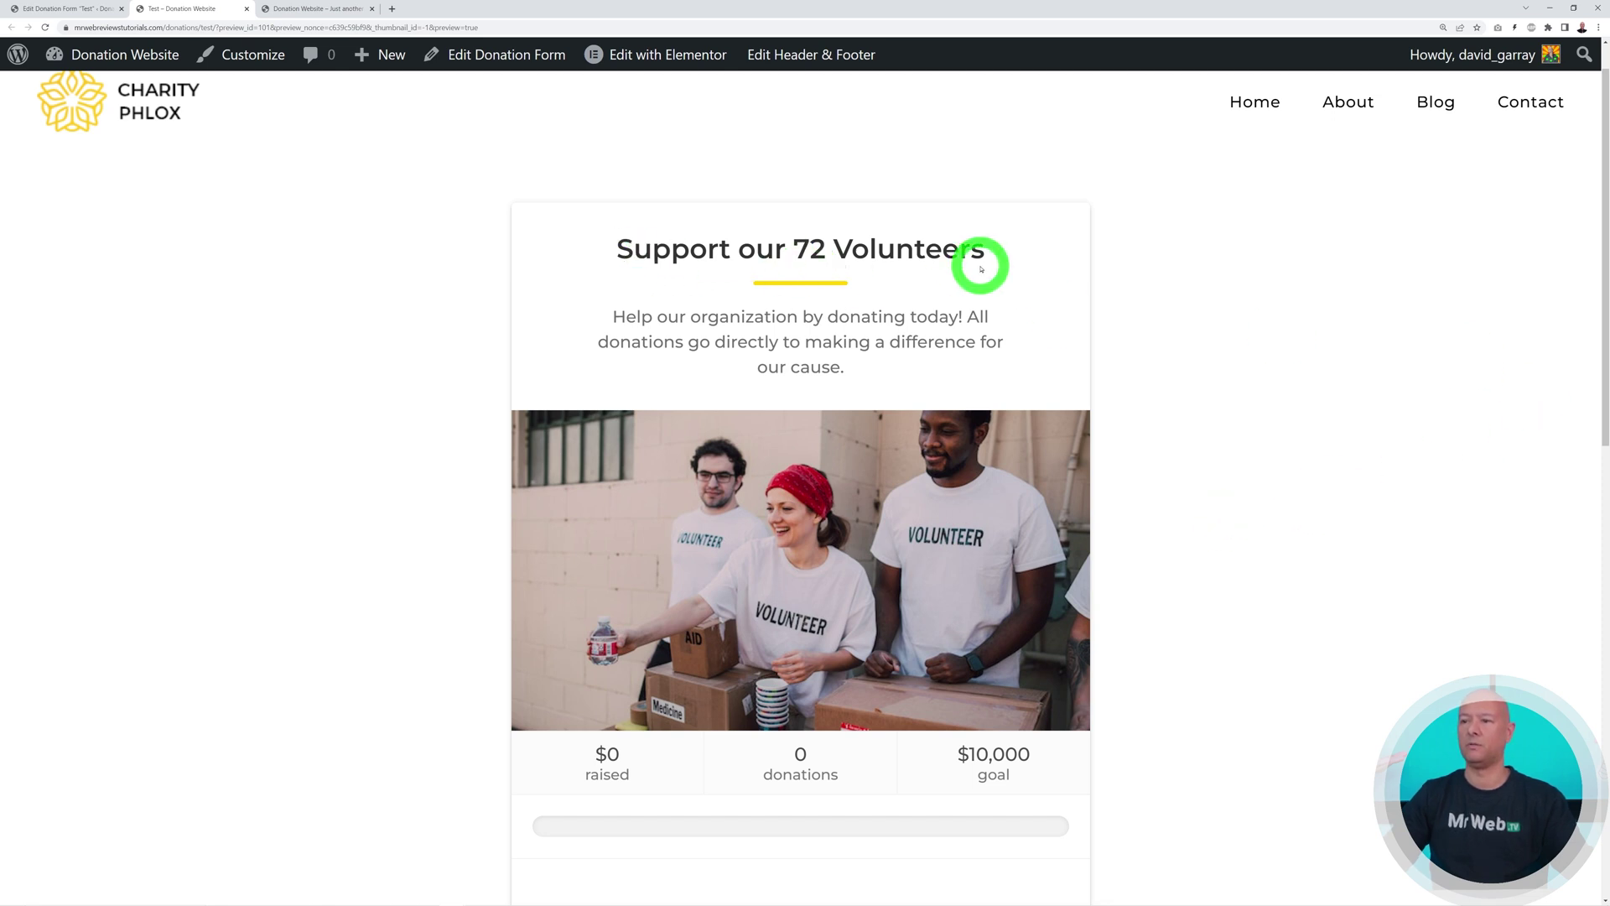
{"action": "scroll", "coordinate": [1118, 478], "scroll_direction": "down", "scroll_amount": 3}
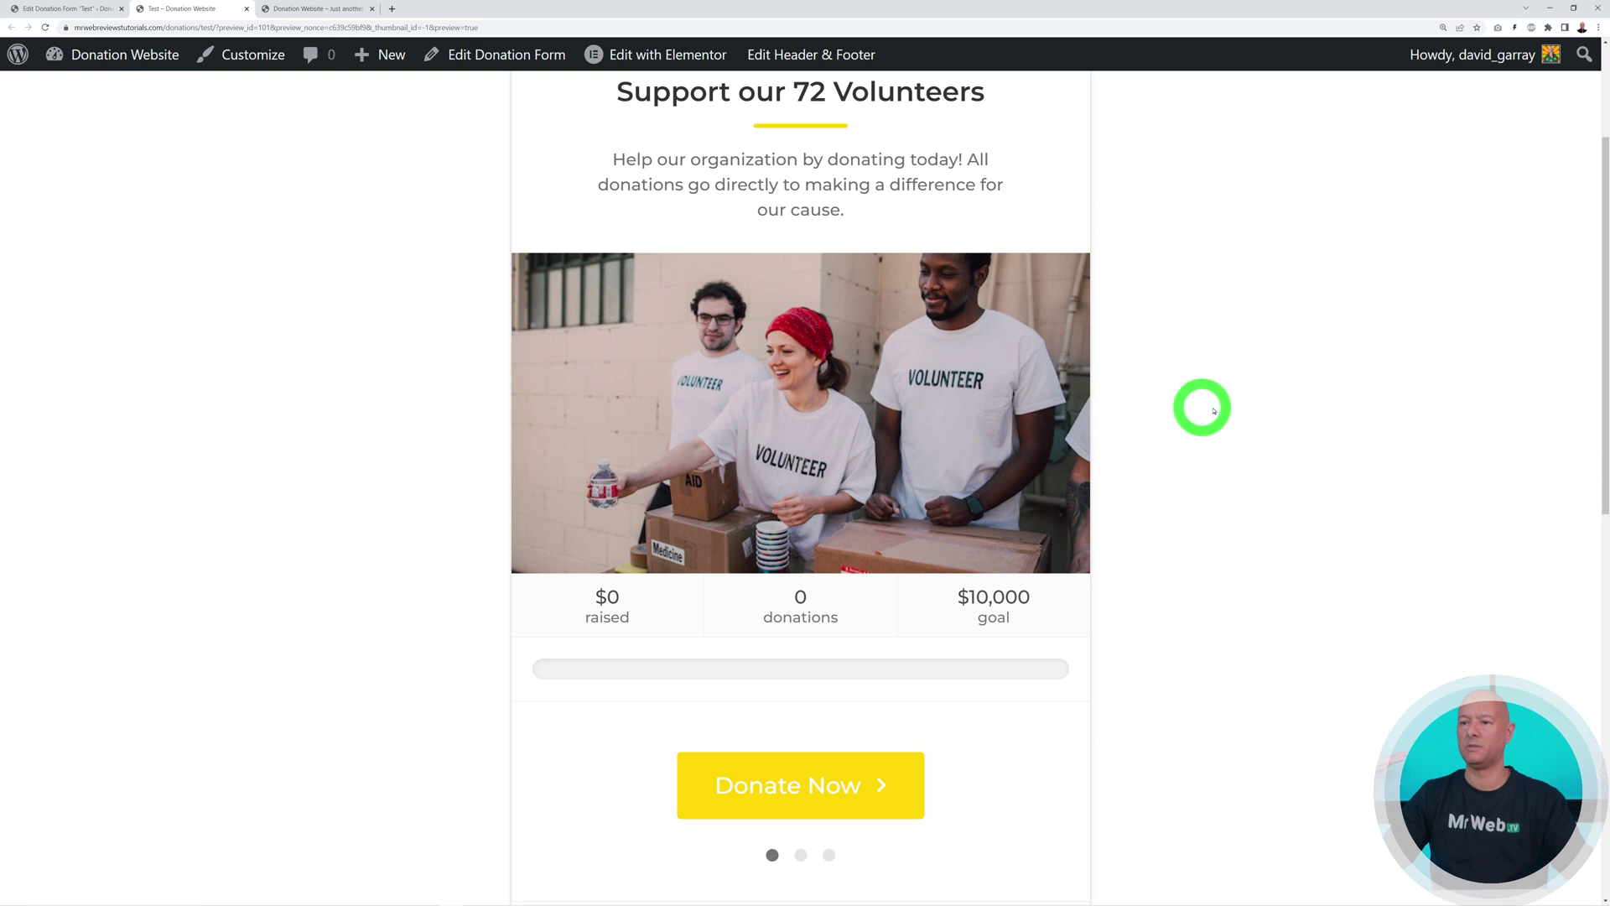
{"action": "scroll", "coordinate": [1191, 520], "scroll_direction": "down", "scroll_amount": 3}
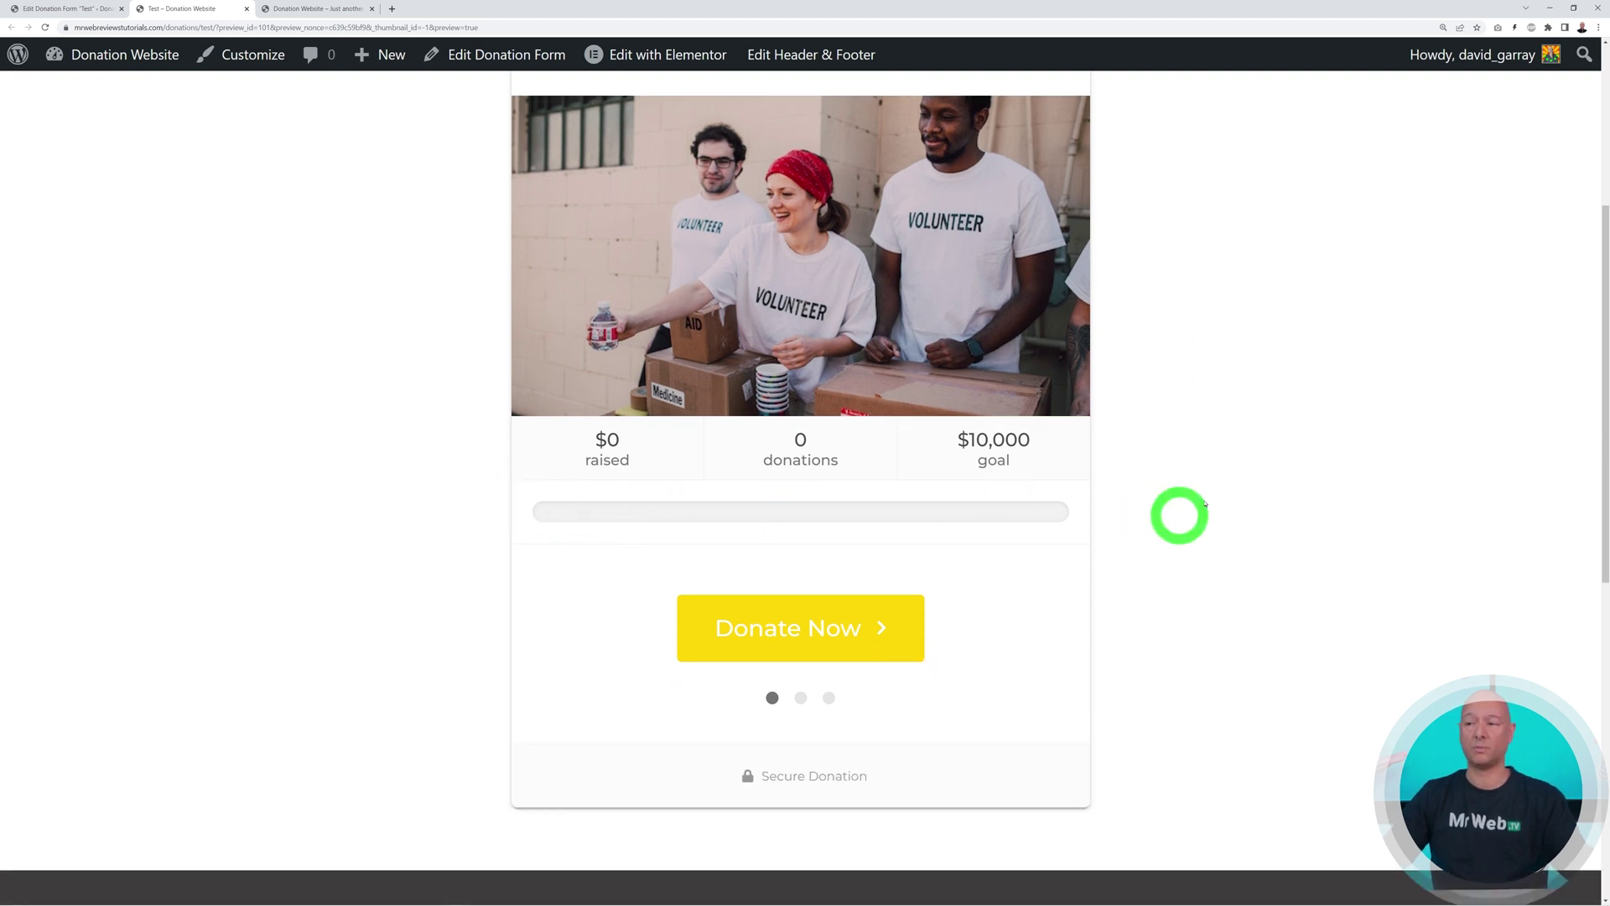
{"action": "scroll", "coordinate": [1356, 535], "scroll_direction": "down", "scroll_amount": 1}
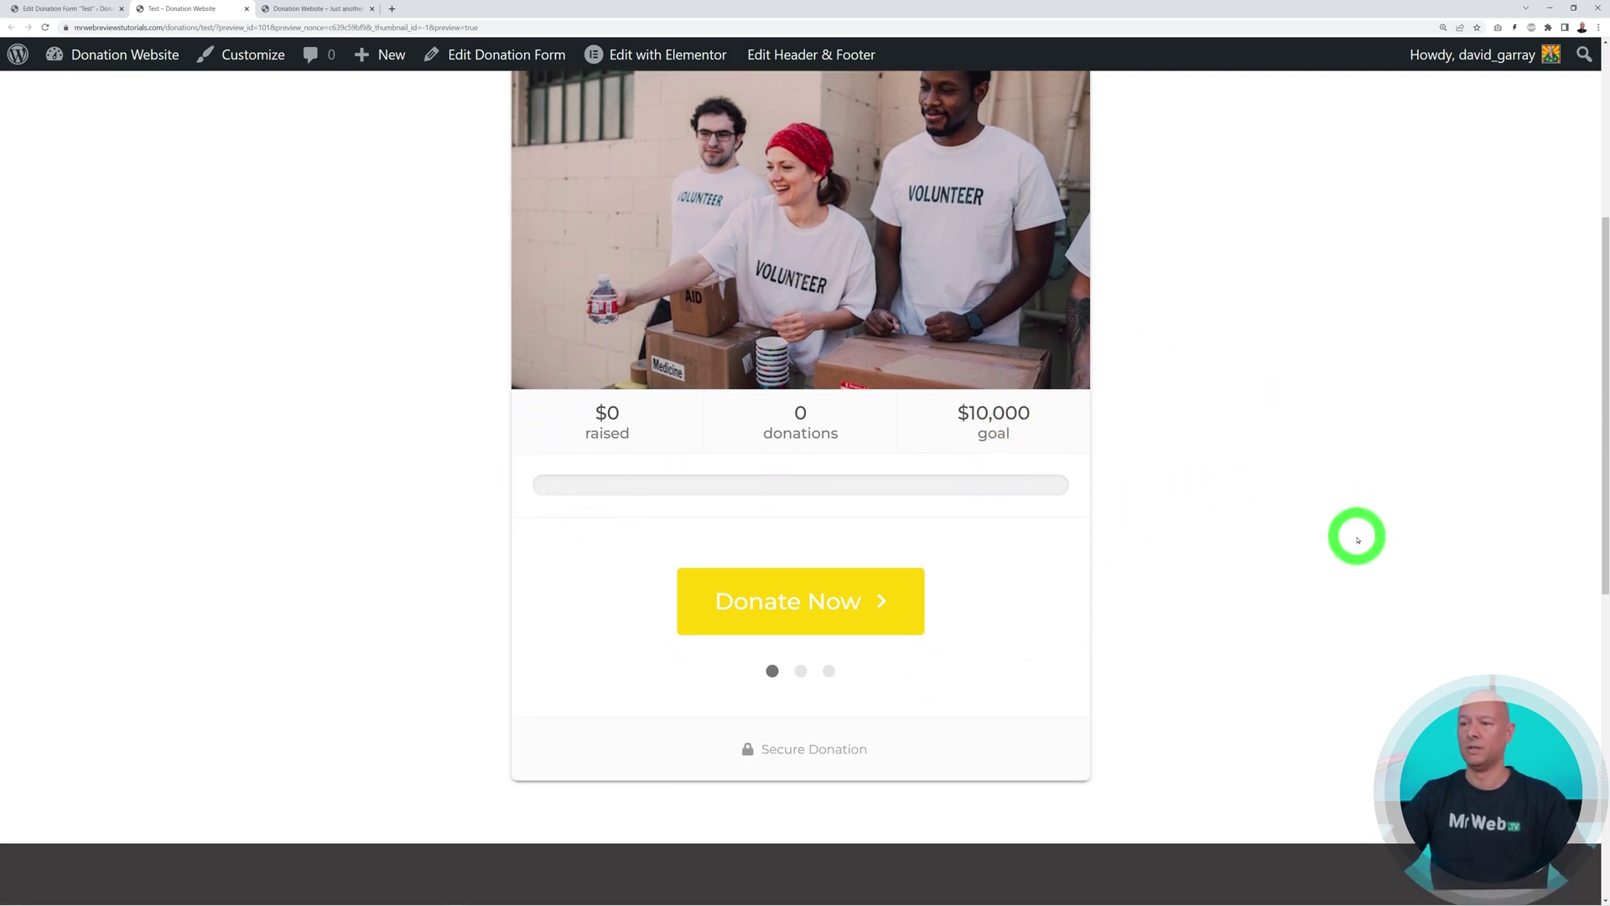
{"action": "left_click", "coordinate": [824, 584]}
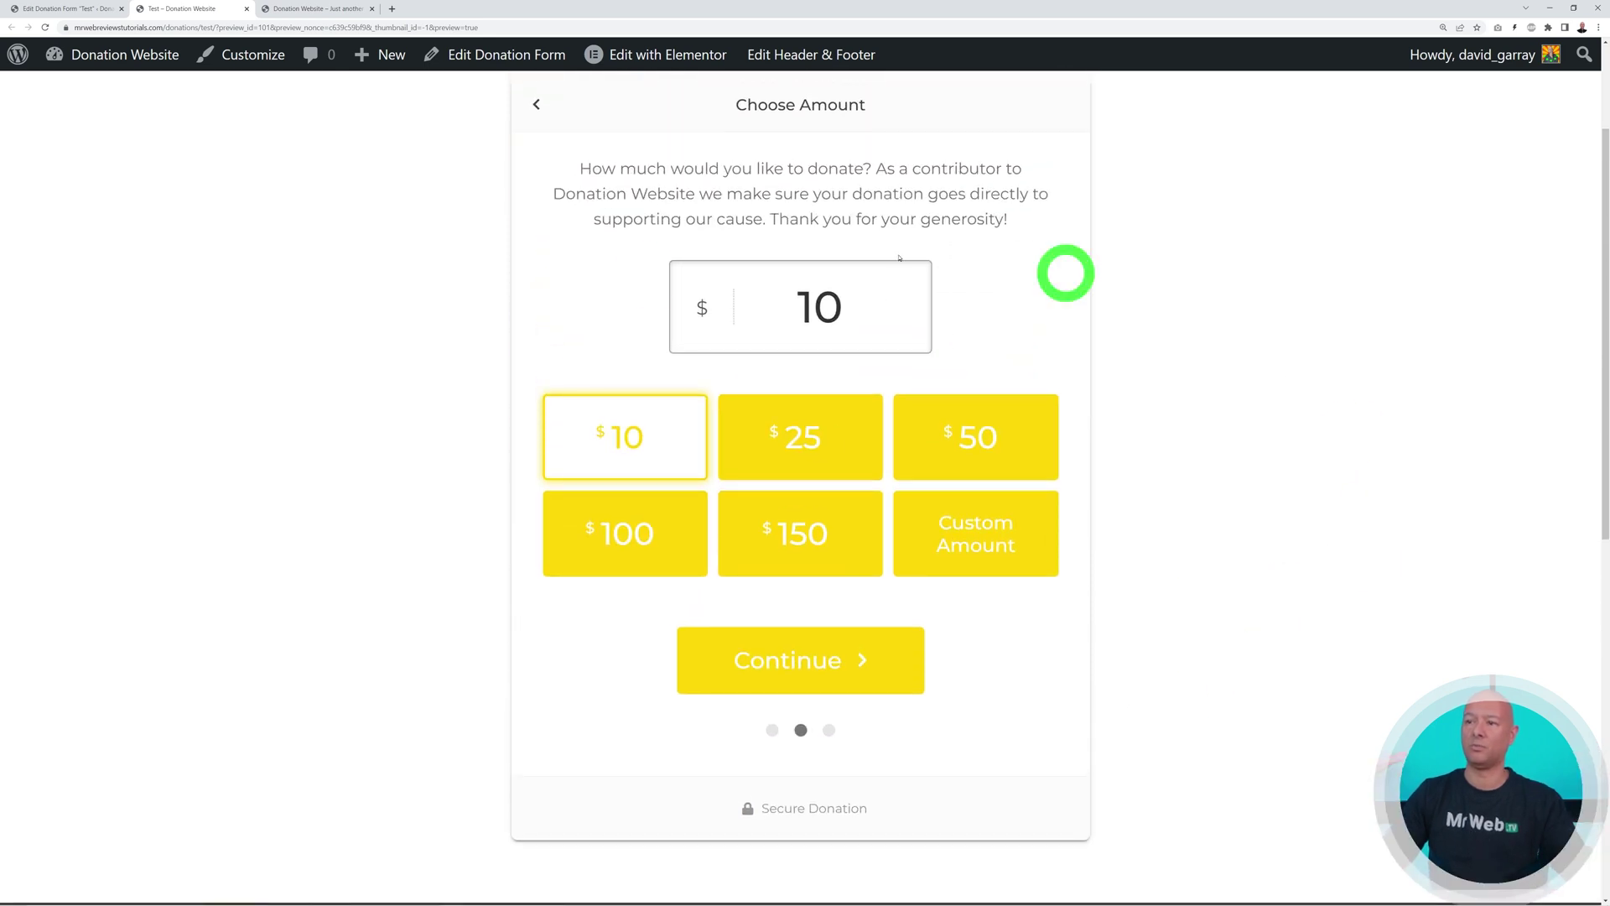
Try the $25 and $150 levels, then enter a custom $750 amount and continue
{"action": "left_click", "coordinate": [843, 453]}
{"action": "left_click", "coordinate": [819, 541]}
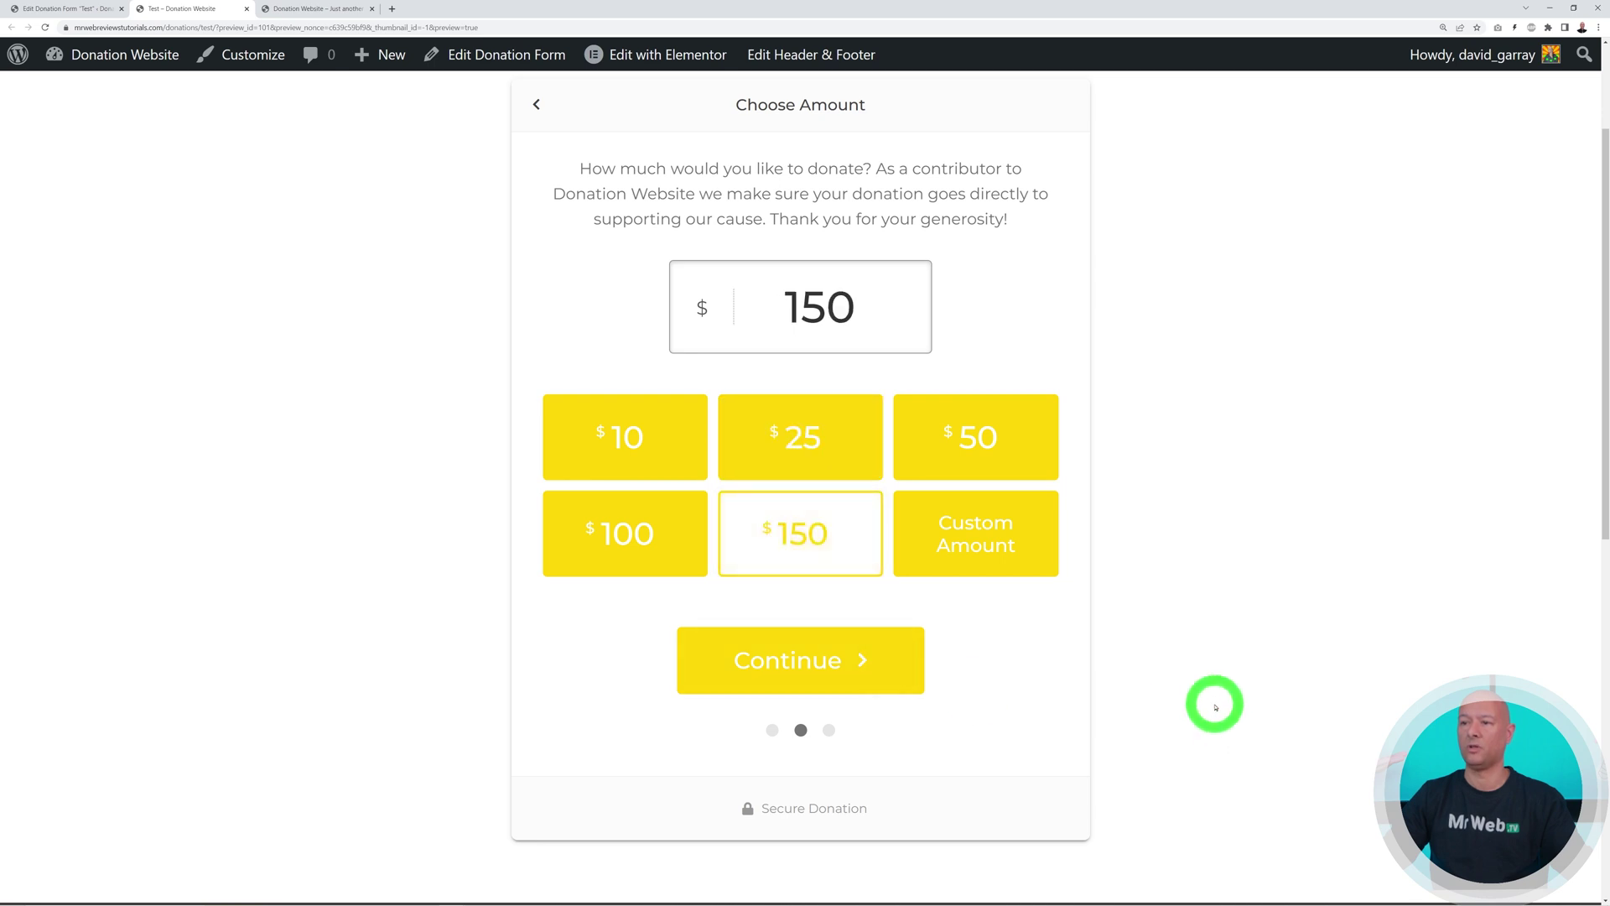
{"action": "left_click", "coordinate": [1014, 546]}
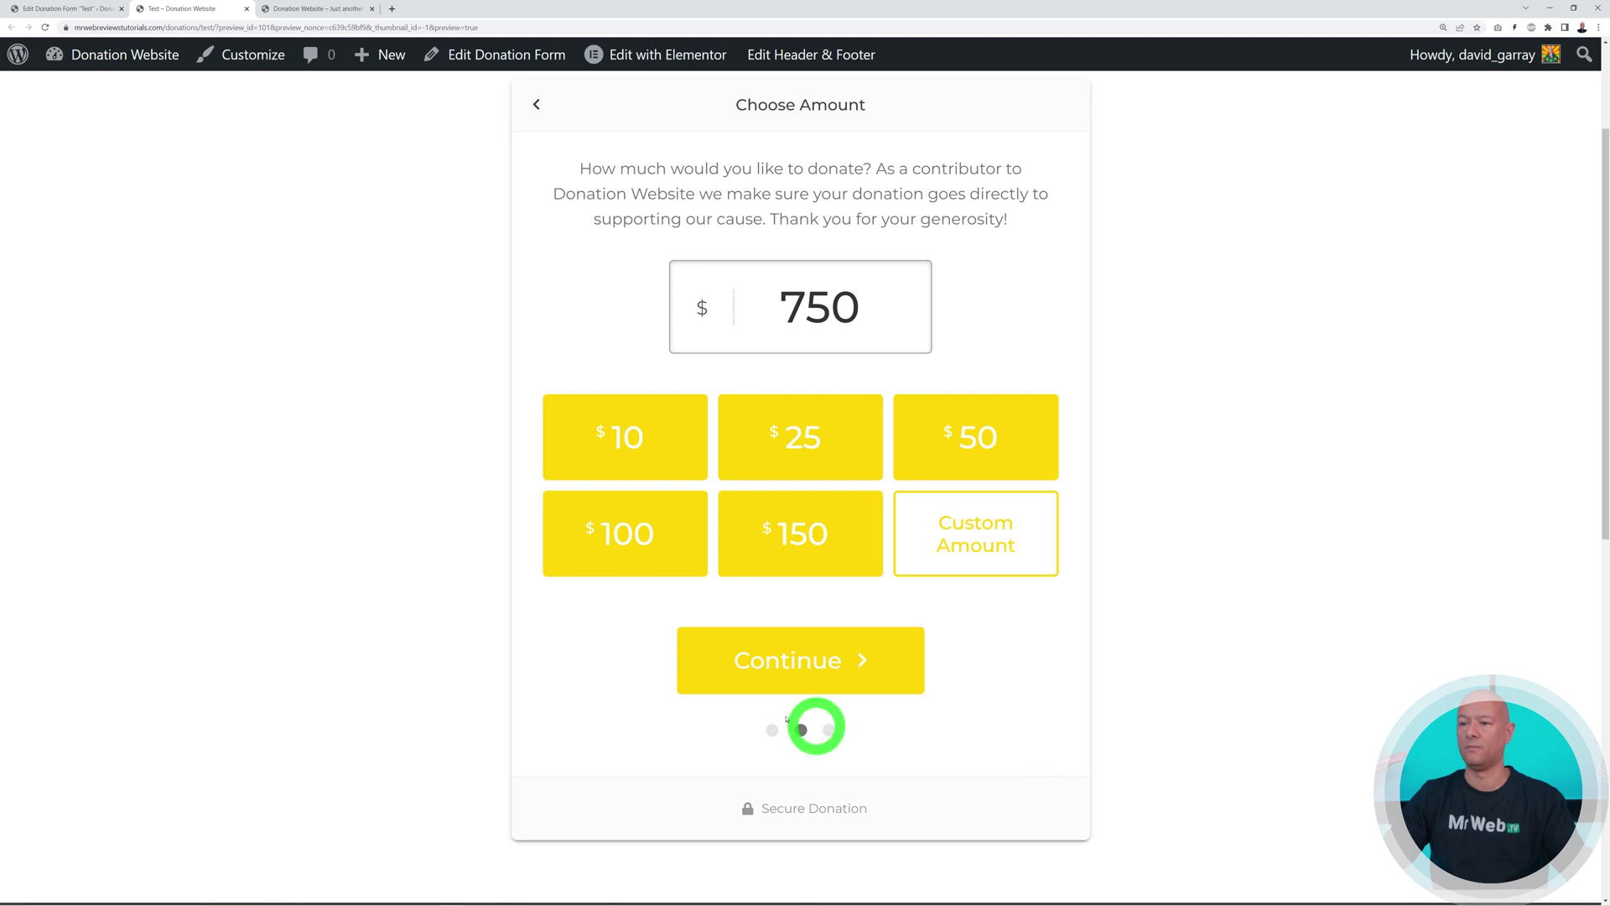
{"action": "left_click", "coordinate": [818, 658]}
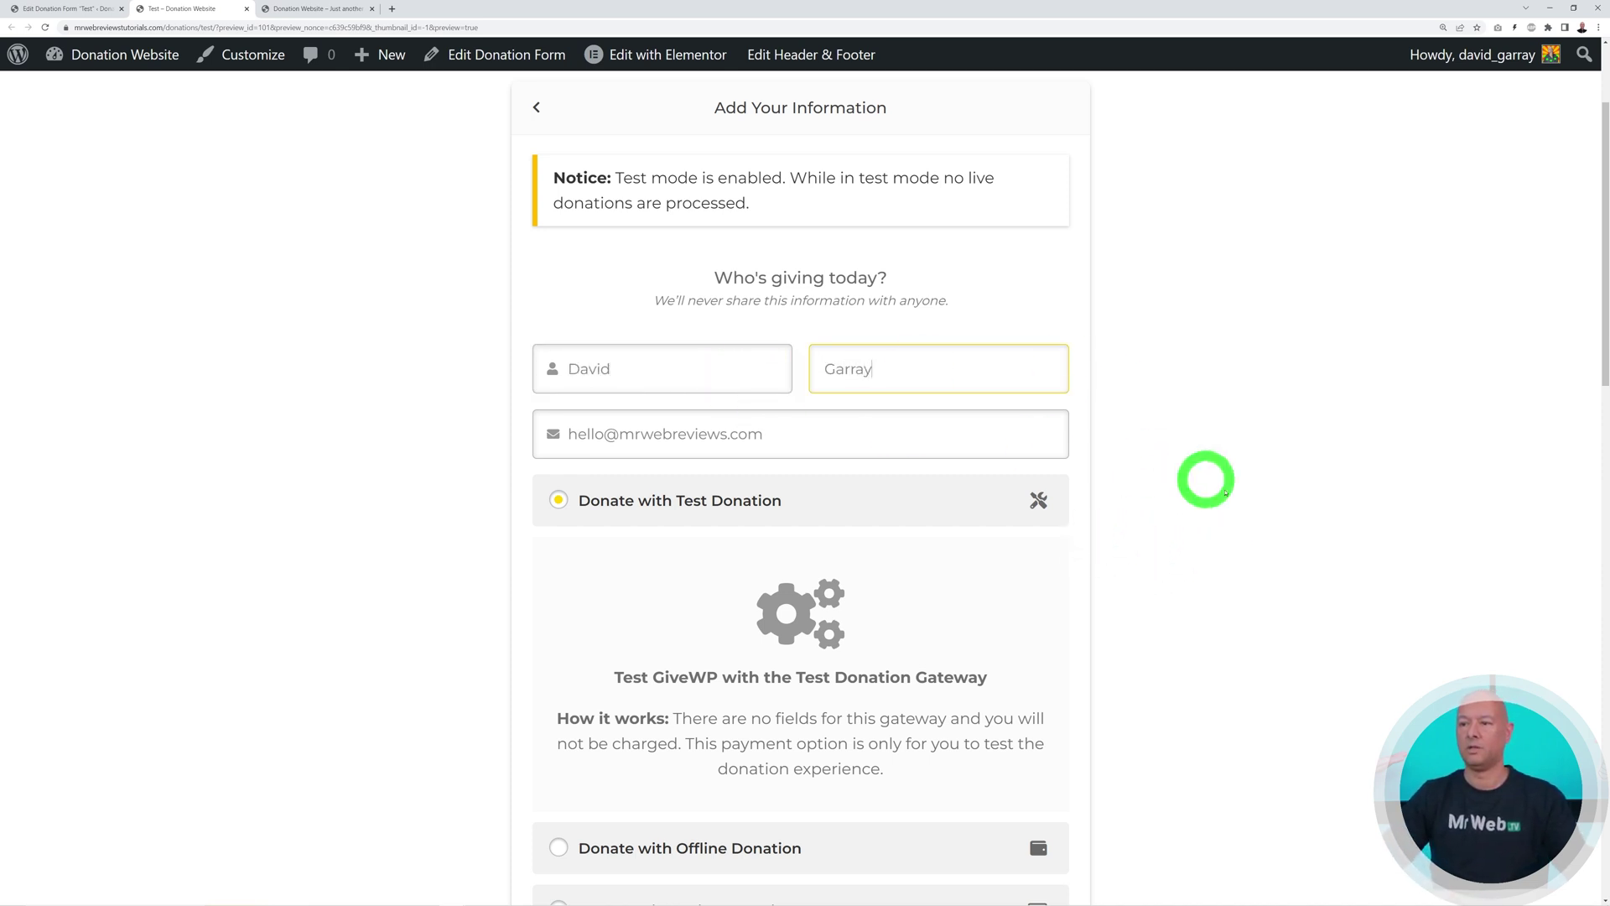
Pay the $750 test donation by Stripe credit card with terms agreed, then return to editing the Test form
{"action": "scroll", "coordinate": [1150, 460], "scroll_direction": "down", "scroll_amount": 4}
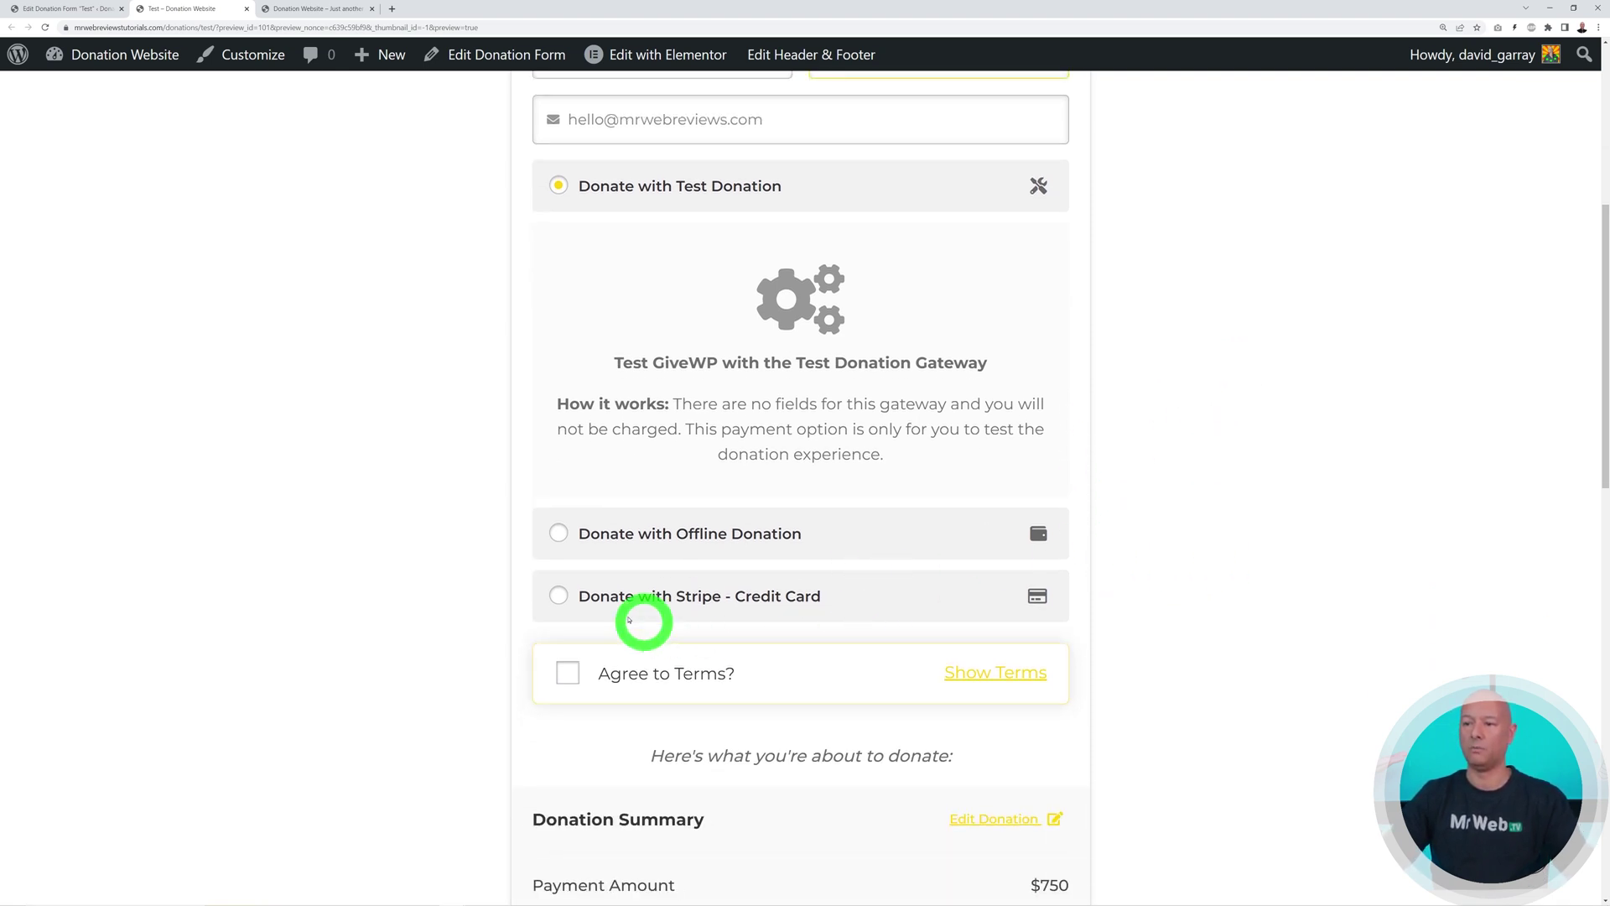
{"action": "left_click", "coordinate": [554, 595]}
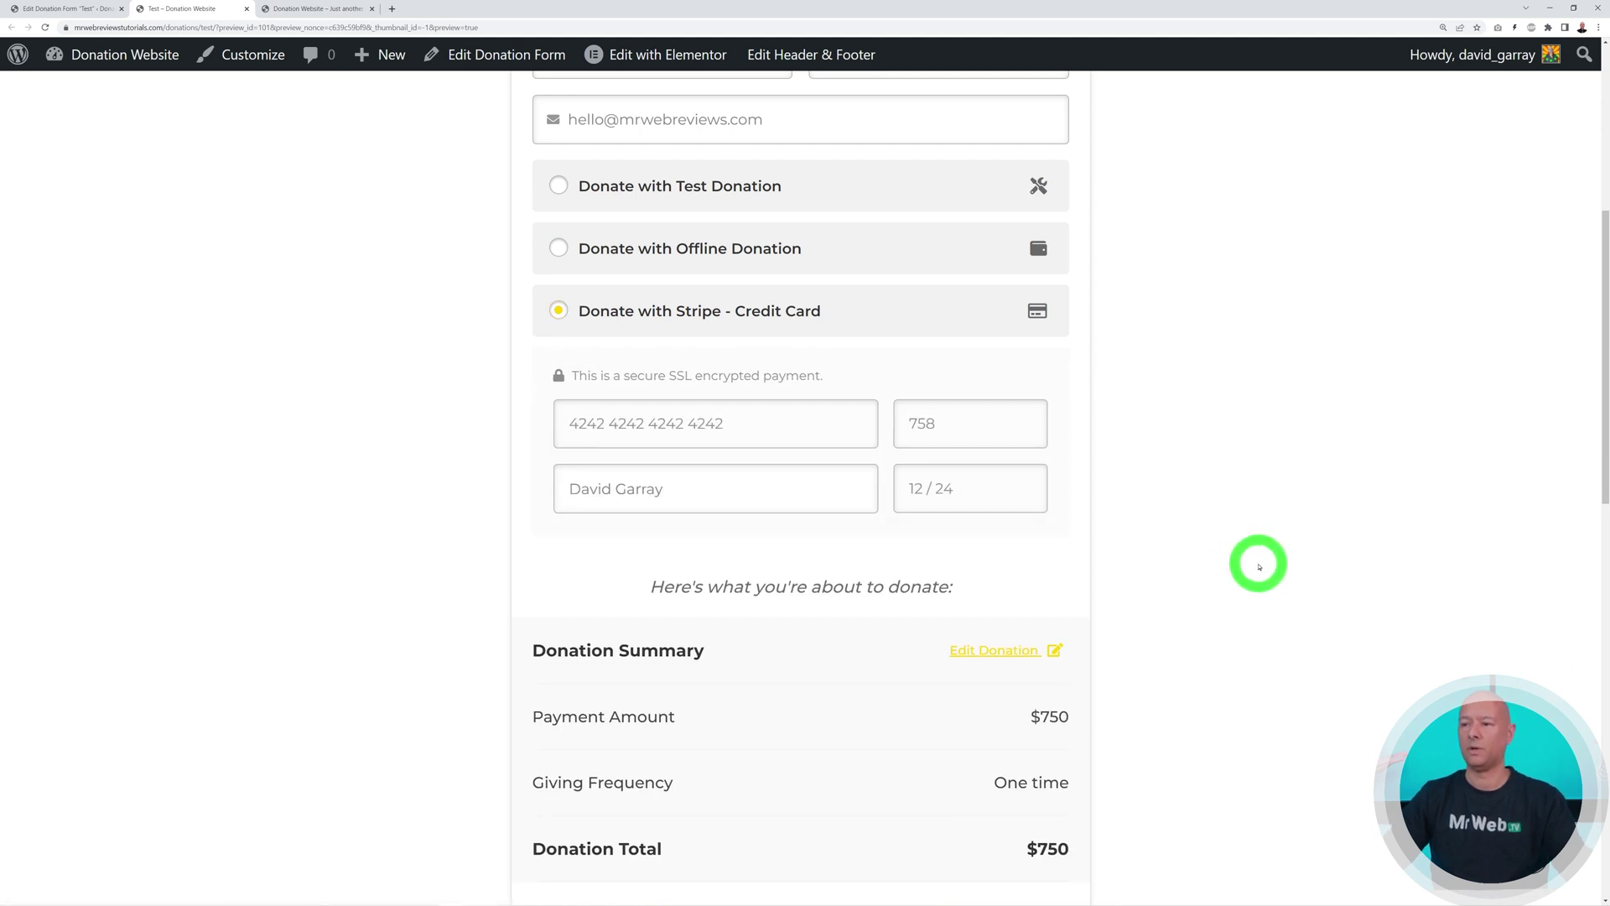
{"action": "scroll", "coordinate": [1254, 560], "scroll_direction": "down", "scroll_amount": 3}
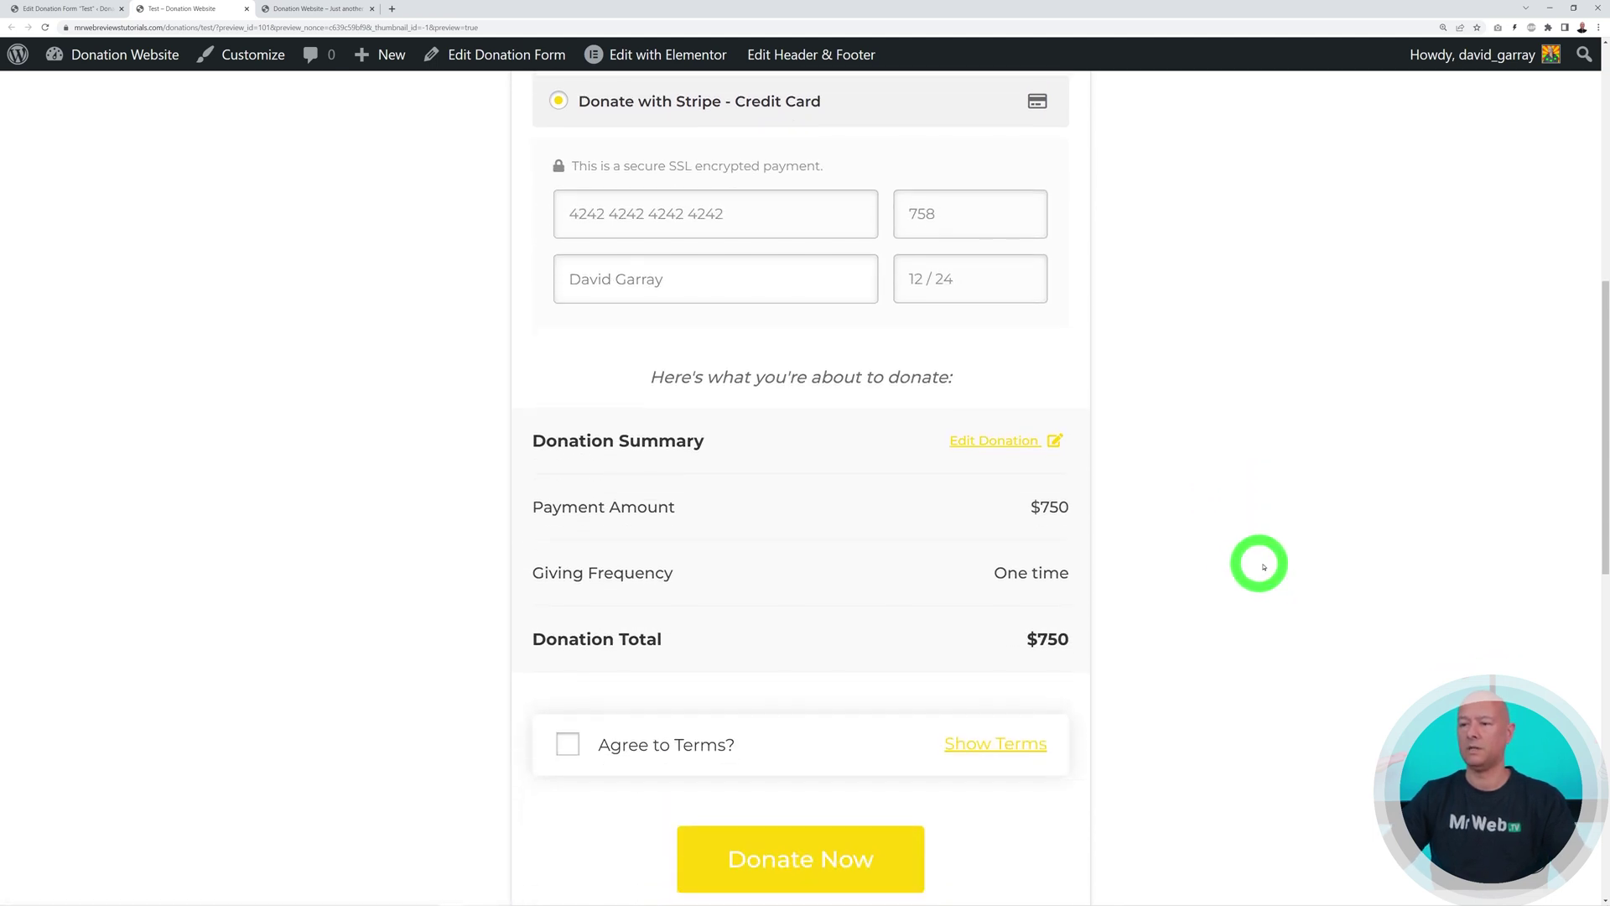
{"action": "left_click", "coordinate": [568, 744]}
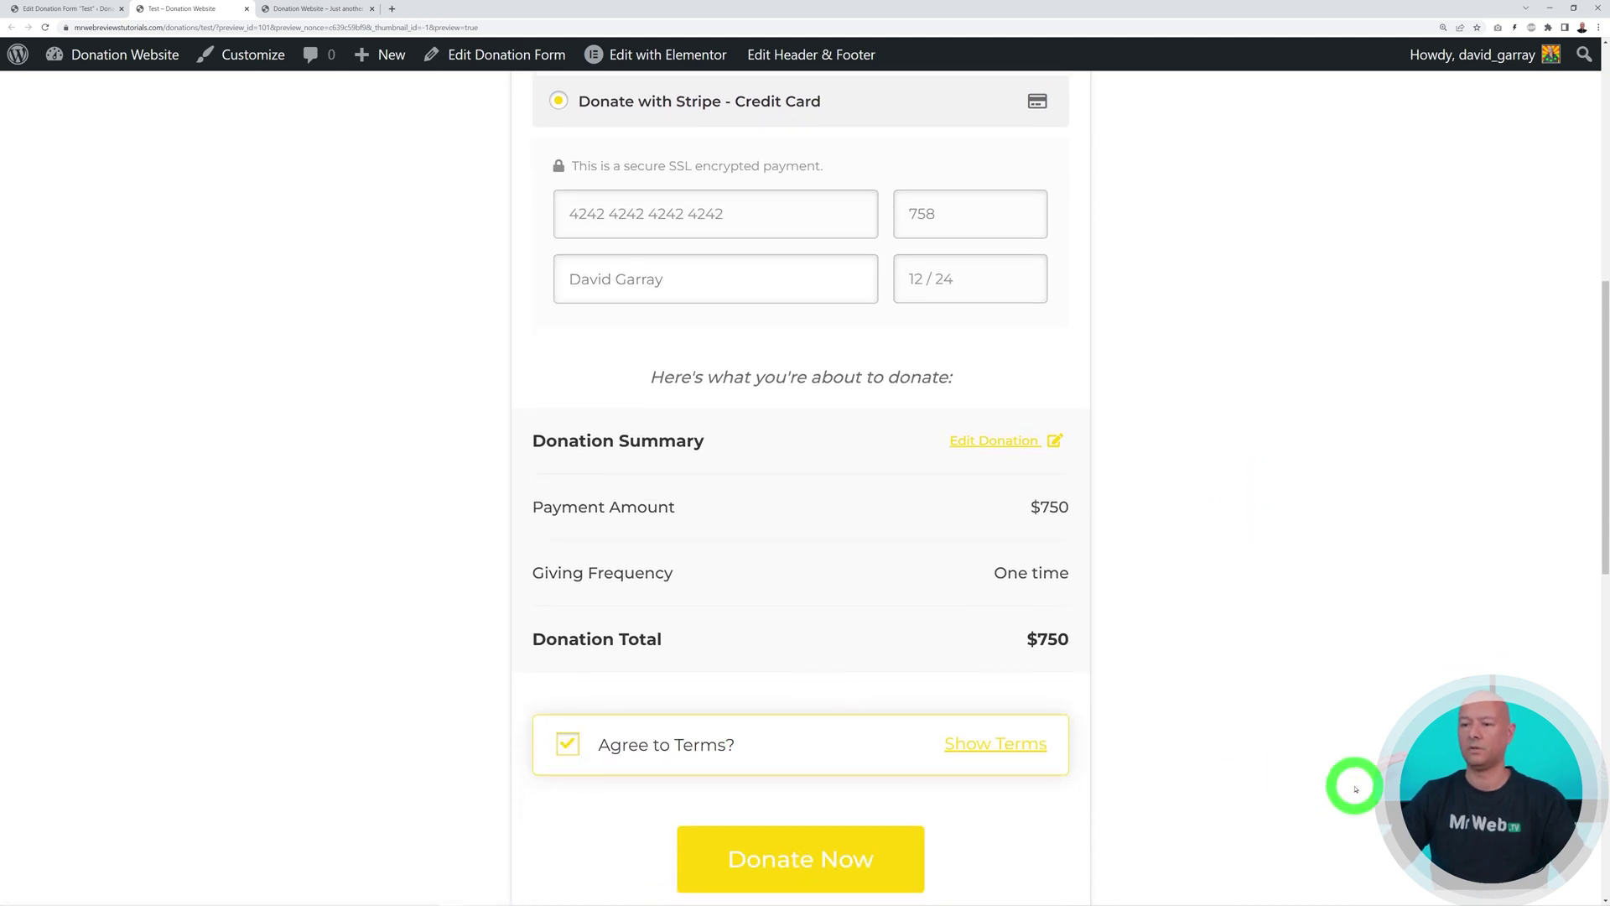
{"action": "left_click", "coordinate": [856, 858]}
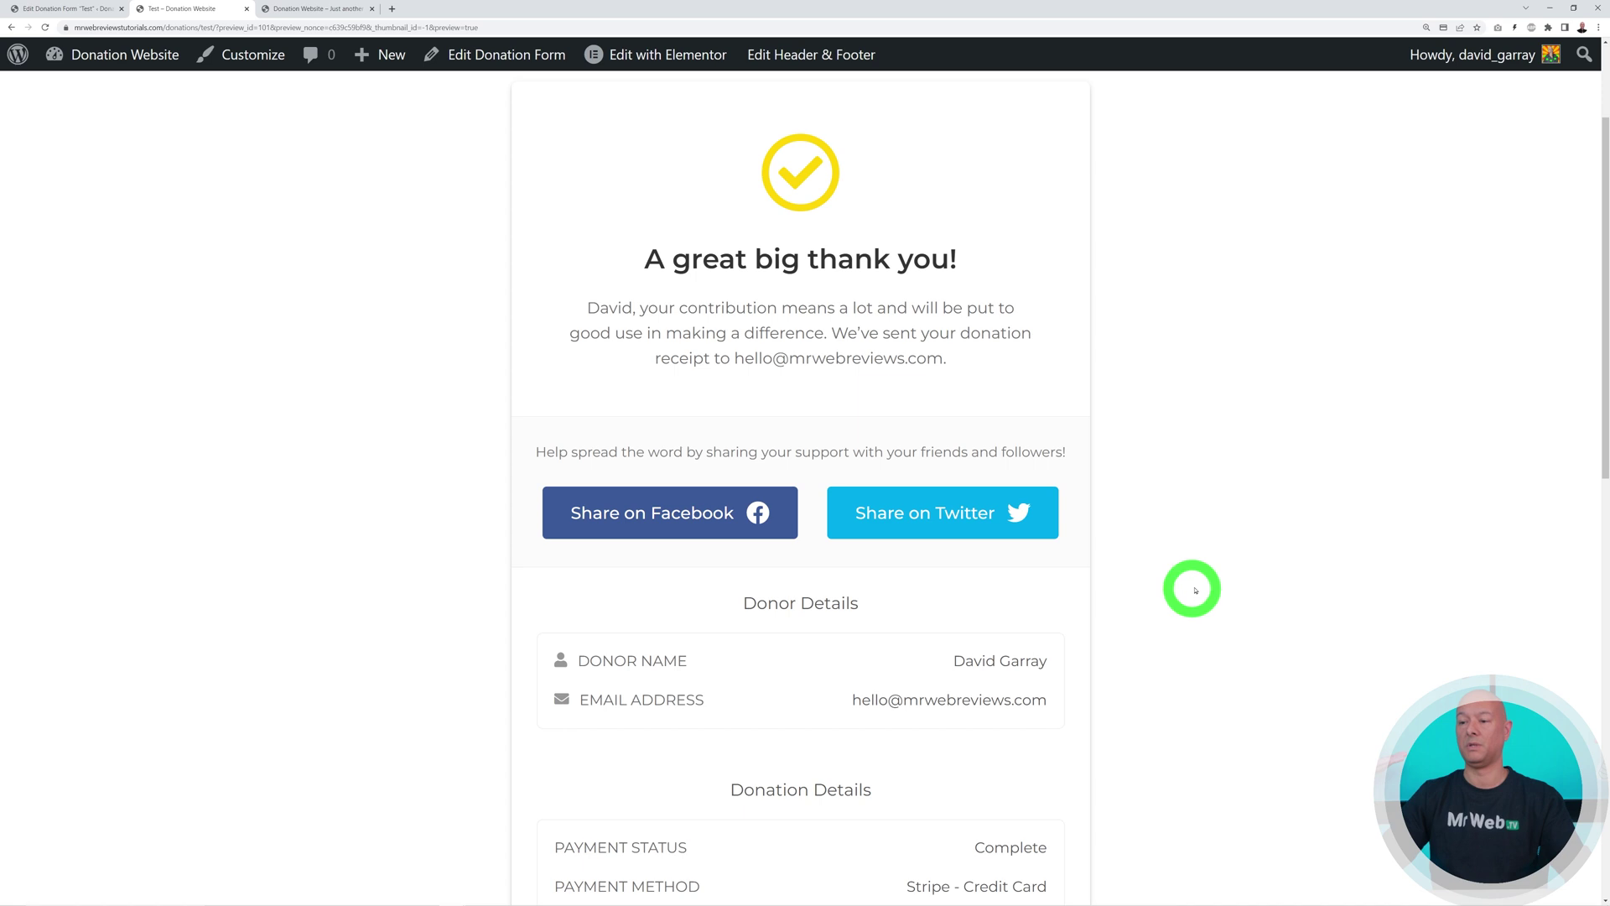
{"action": "left_click", "coordinate": [87, 10]}
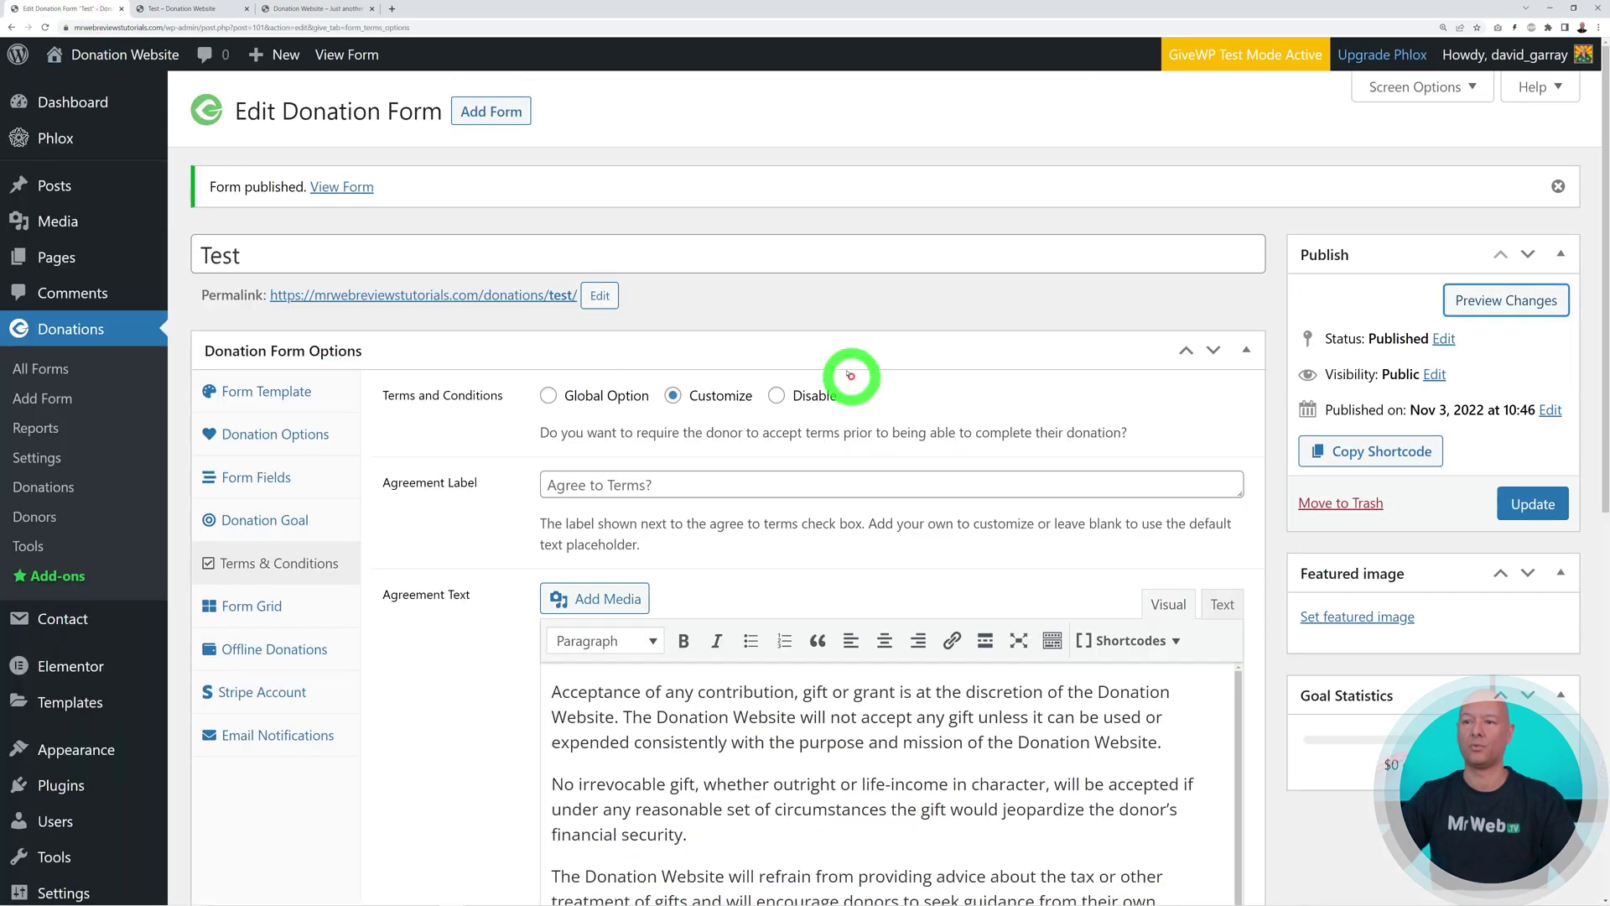
Confirm the $750 donation in the Donations list, then list the Legacy, Classic and Multi-Step forms
{"action": "left_click", "coordinate": [78, 495]}
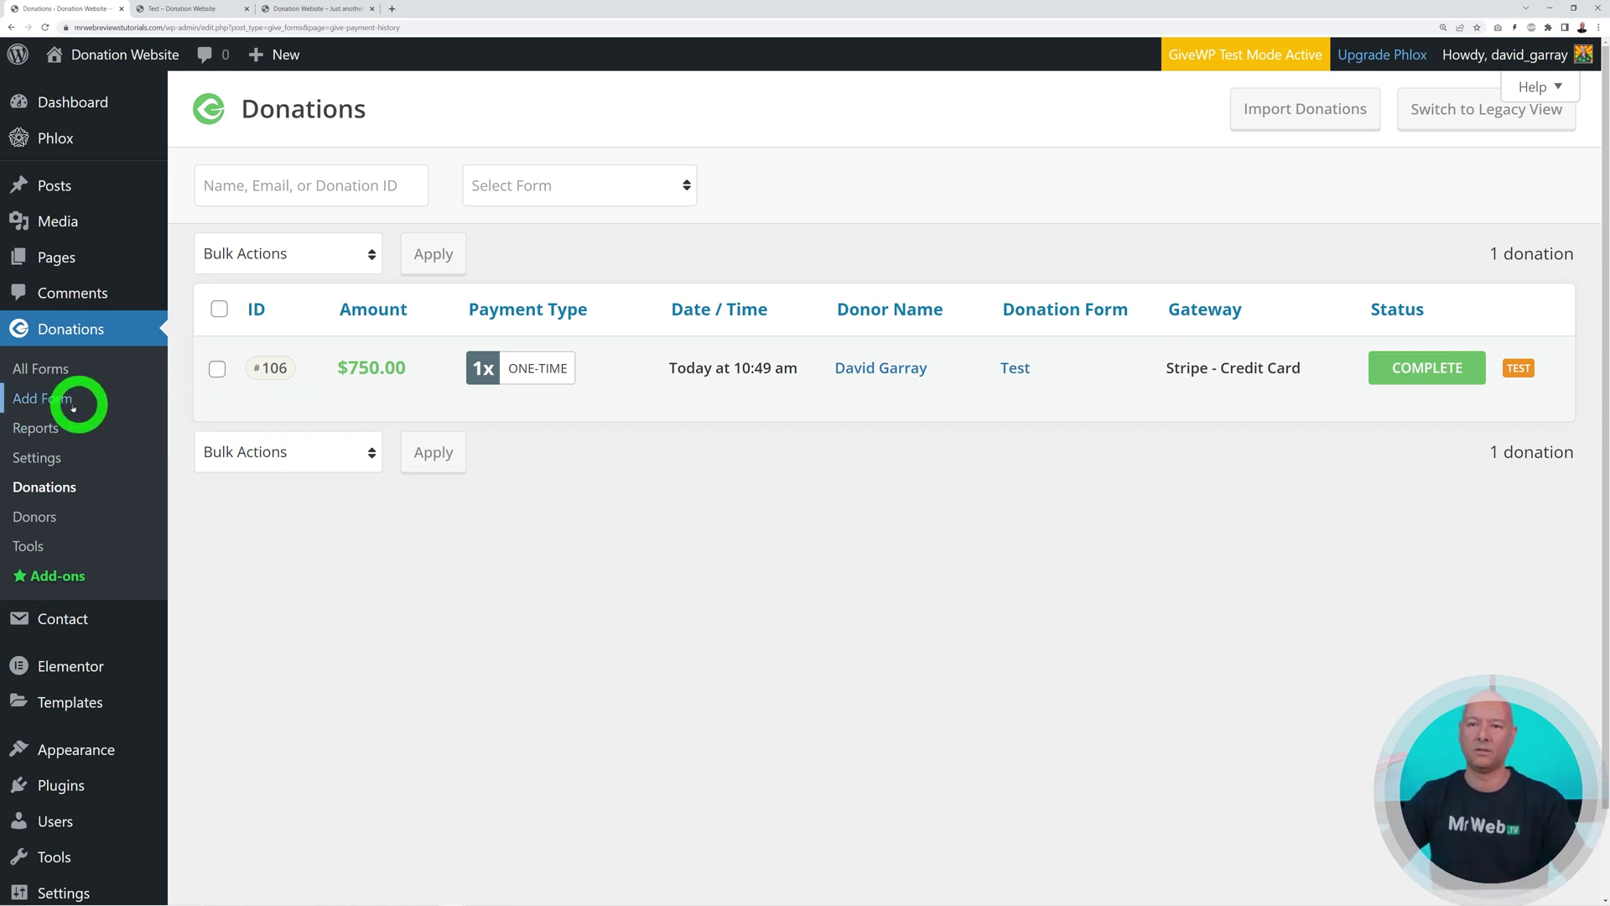
{"action": "left_click", "coordinate": [46, 370]}
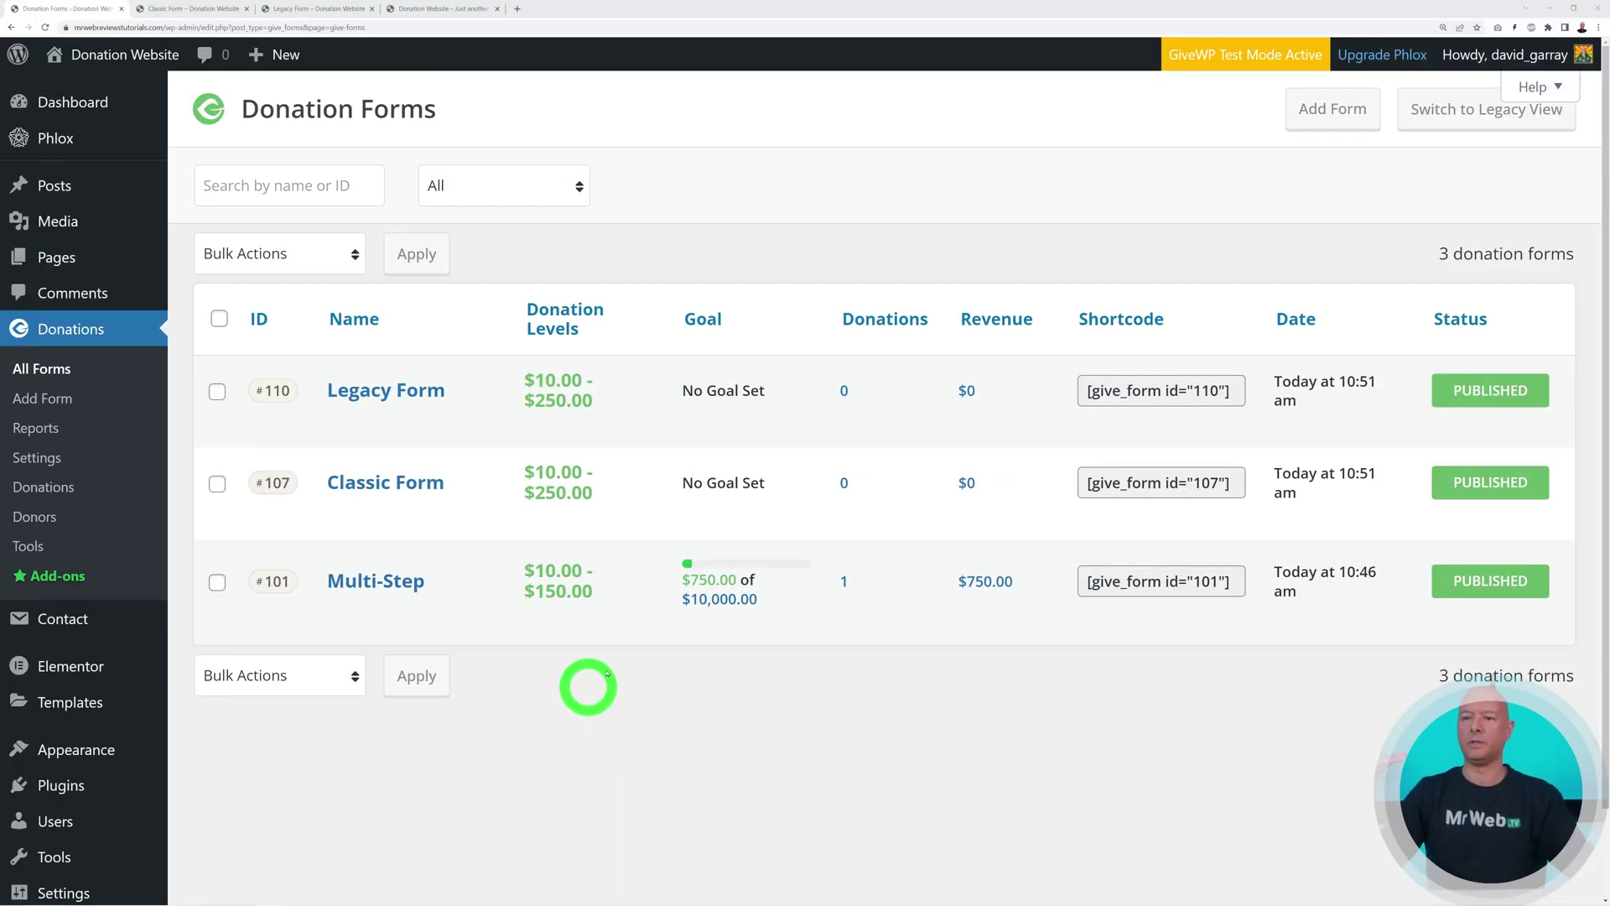
{"action": "mouse_move", "coordinate": [400, 410]}
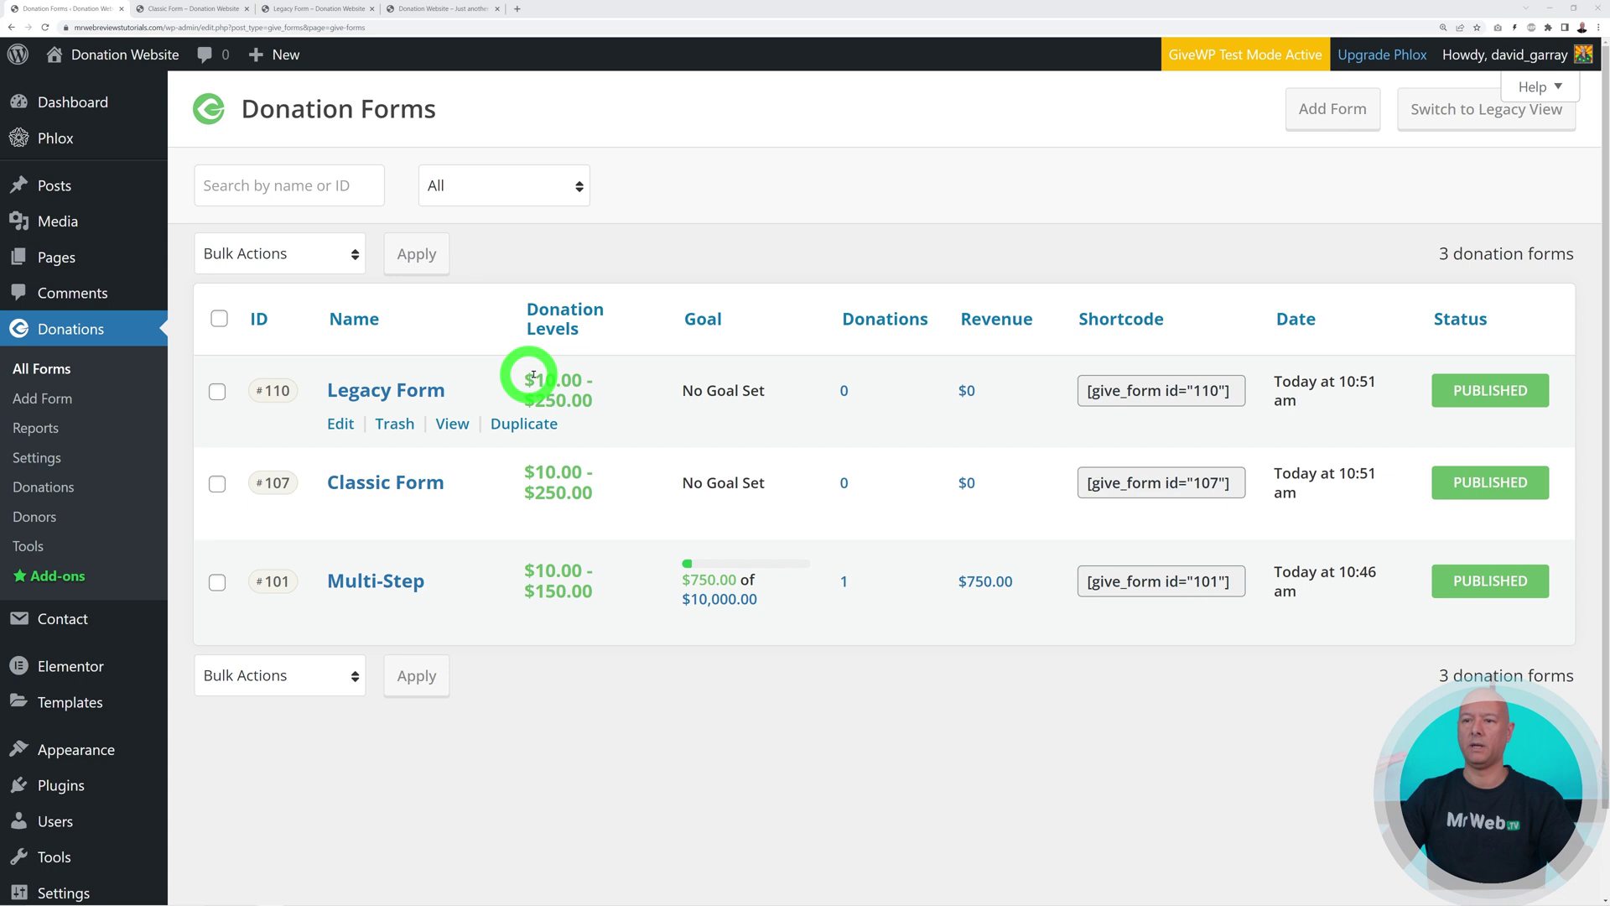
{"action": "left_click", "coordinate": [195, 10]}
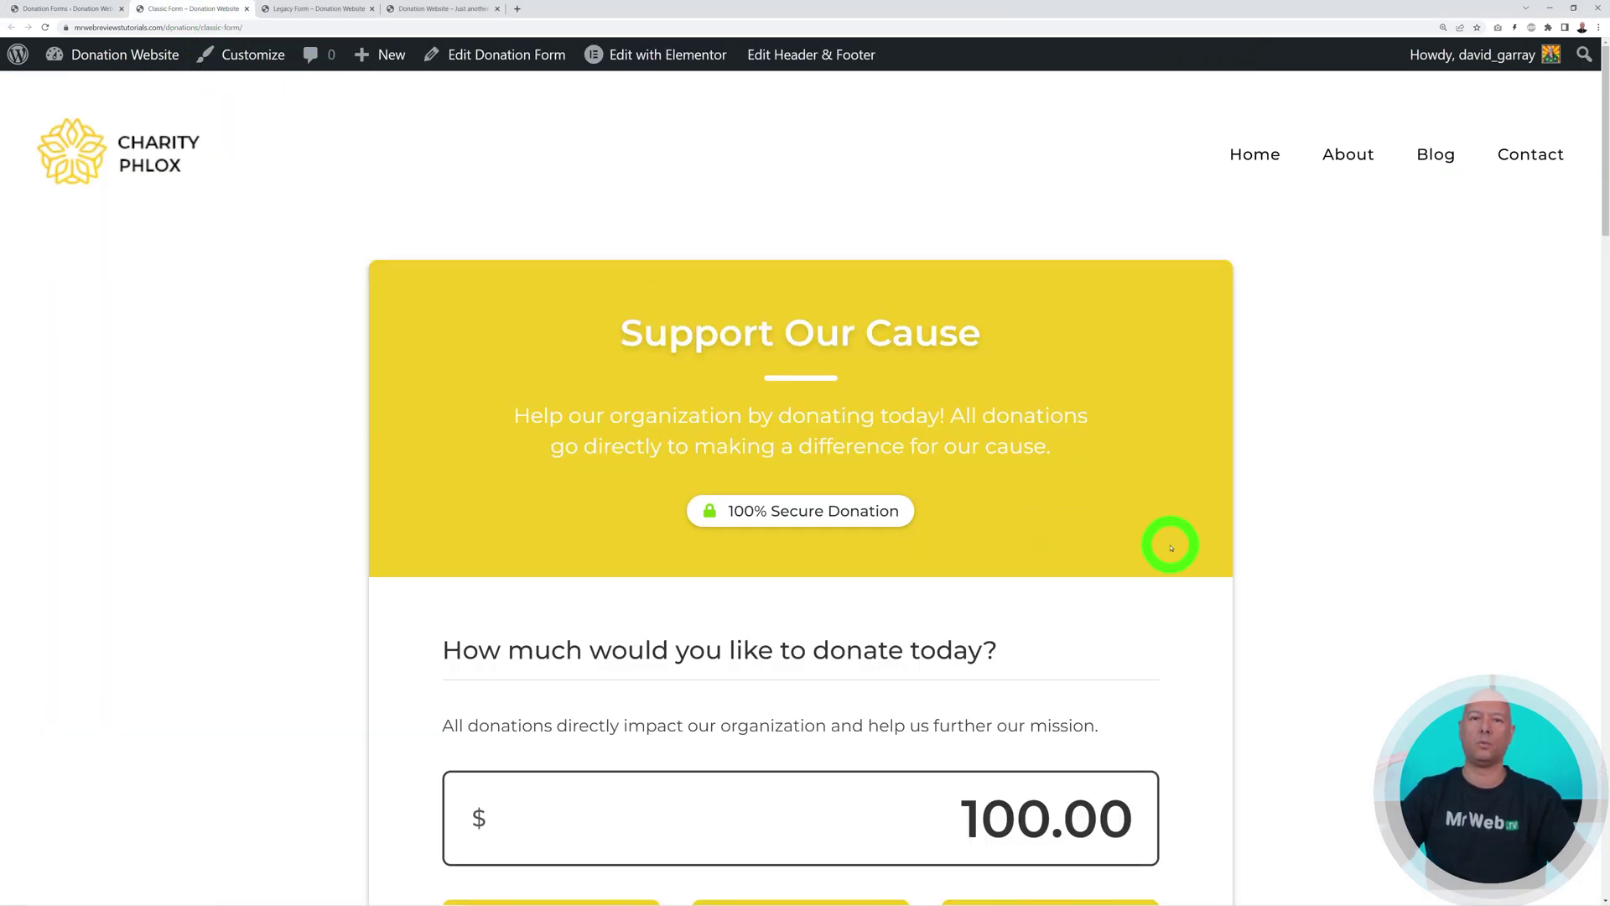
{"action": "scroll", "coordinate": [1165, 534], "scroll_direction": "down", "scroll_amount": 5}
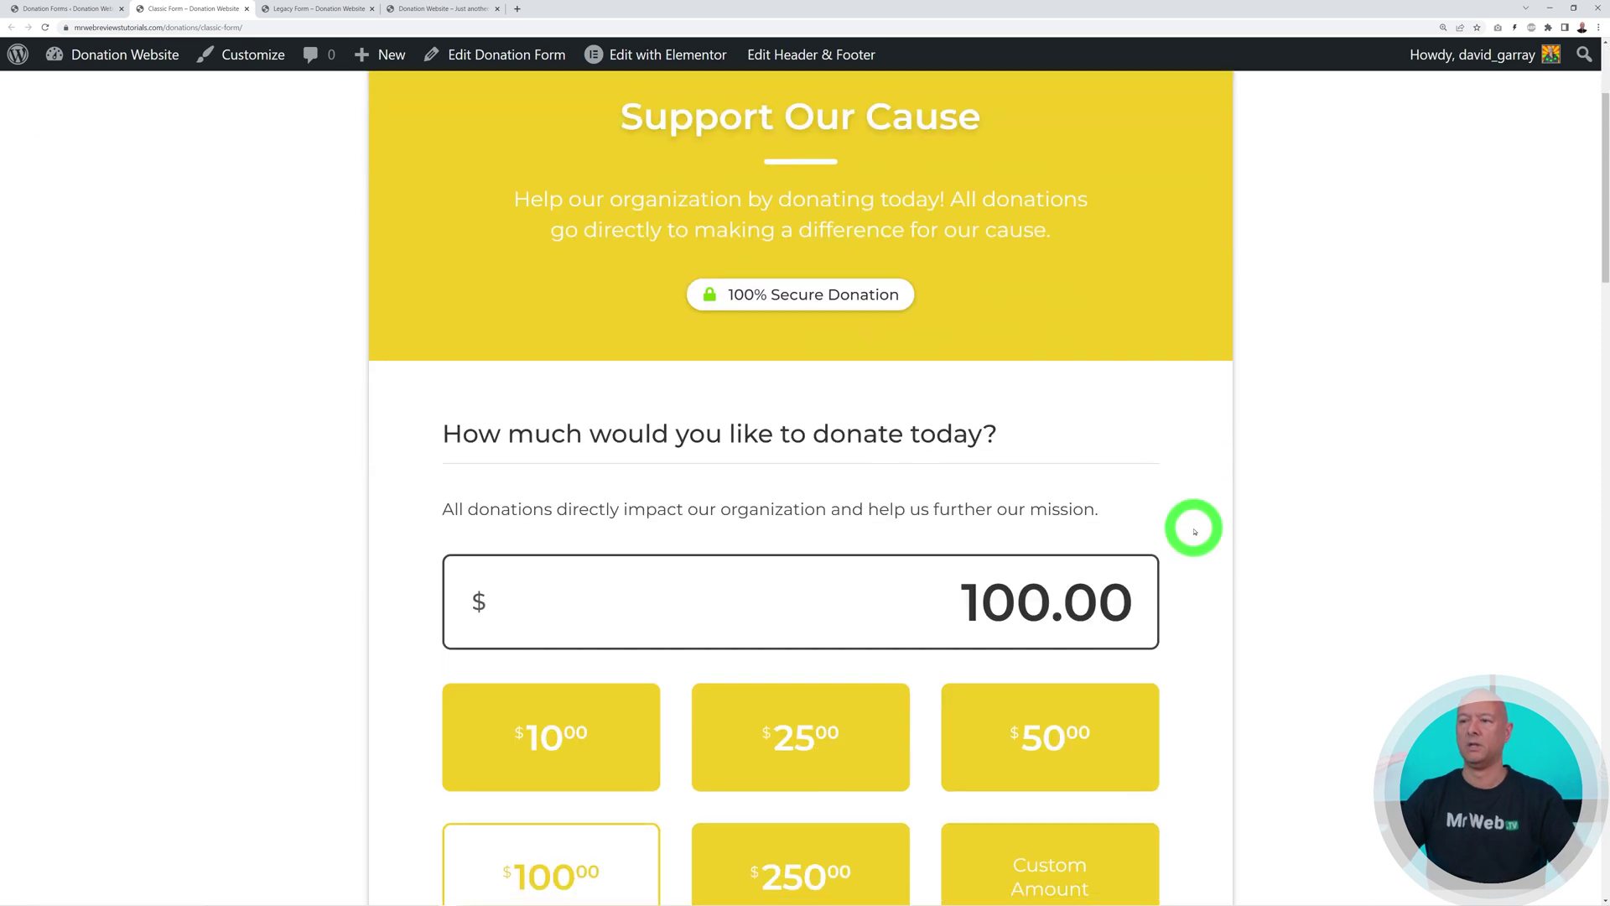
{"action": "left_click", "coordinate": [866, 528]}
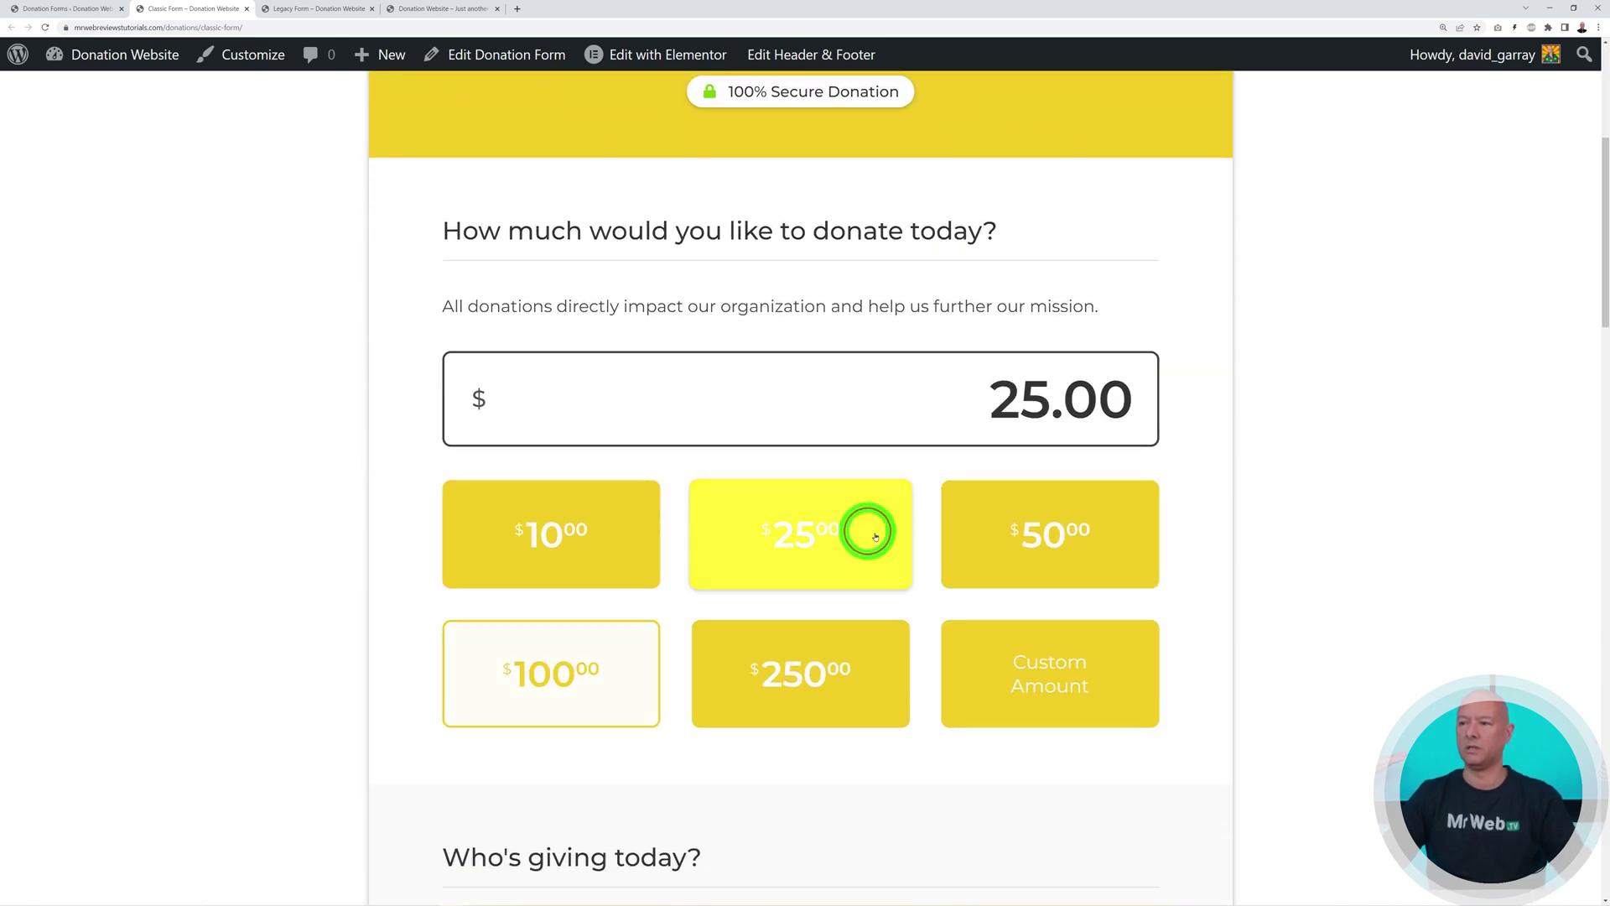
{"action": "left_click", "coordinate": [1028, 540]}
{"action": "left_click", "coordinate": [801, 671]}
{"action": "left_click", "coordinate": [635, 576]}
{"action": "scroll", "coordinate": [1208, 545], "scroll_direction": "down", "scroll_amount": 6}
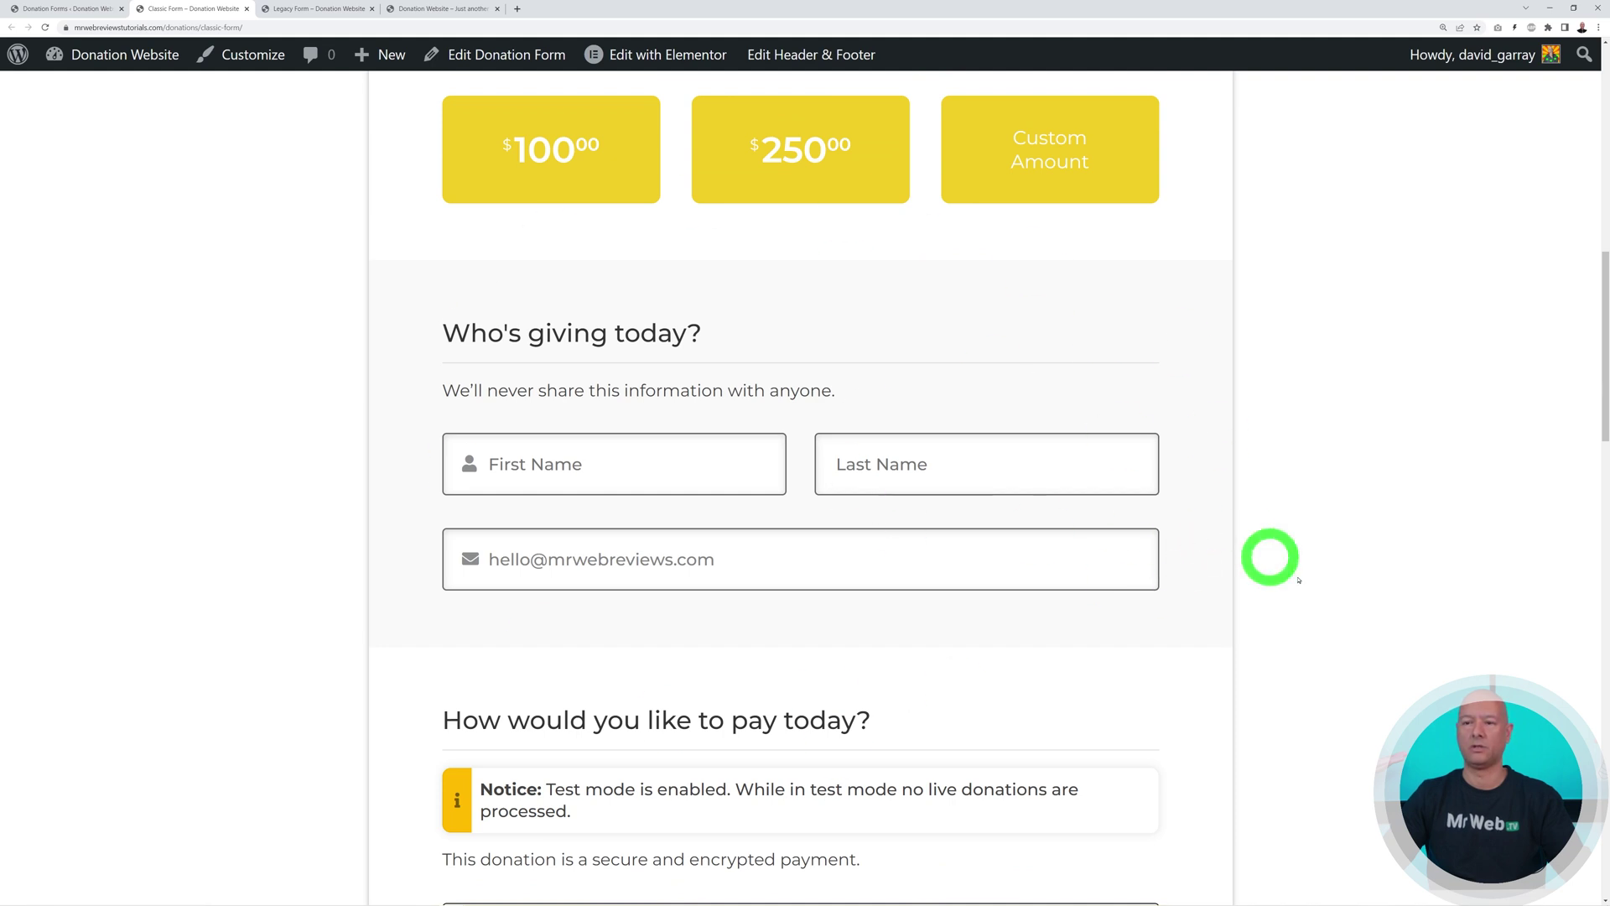
{"action": "scroll", "coordinate": [1283, 637], "scroll_direction": "down", "scroll_amount": 5}
{"action": "scroll", "coordinate": [941, 675], "scroll_direction": "down", "scroll_amount": 9}
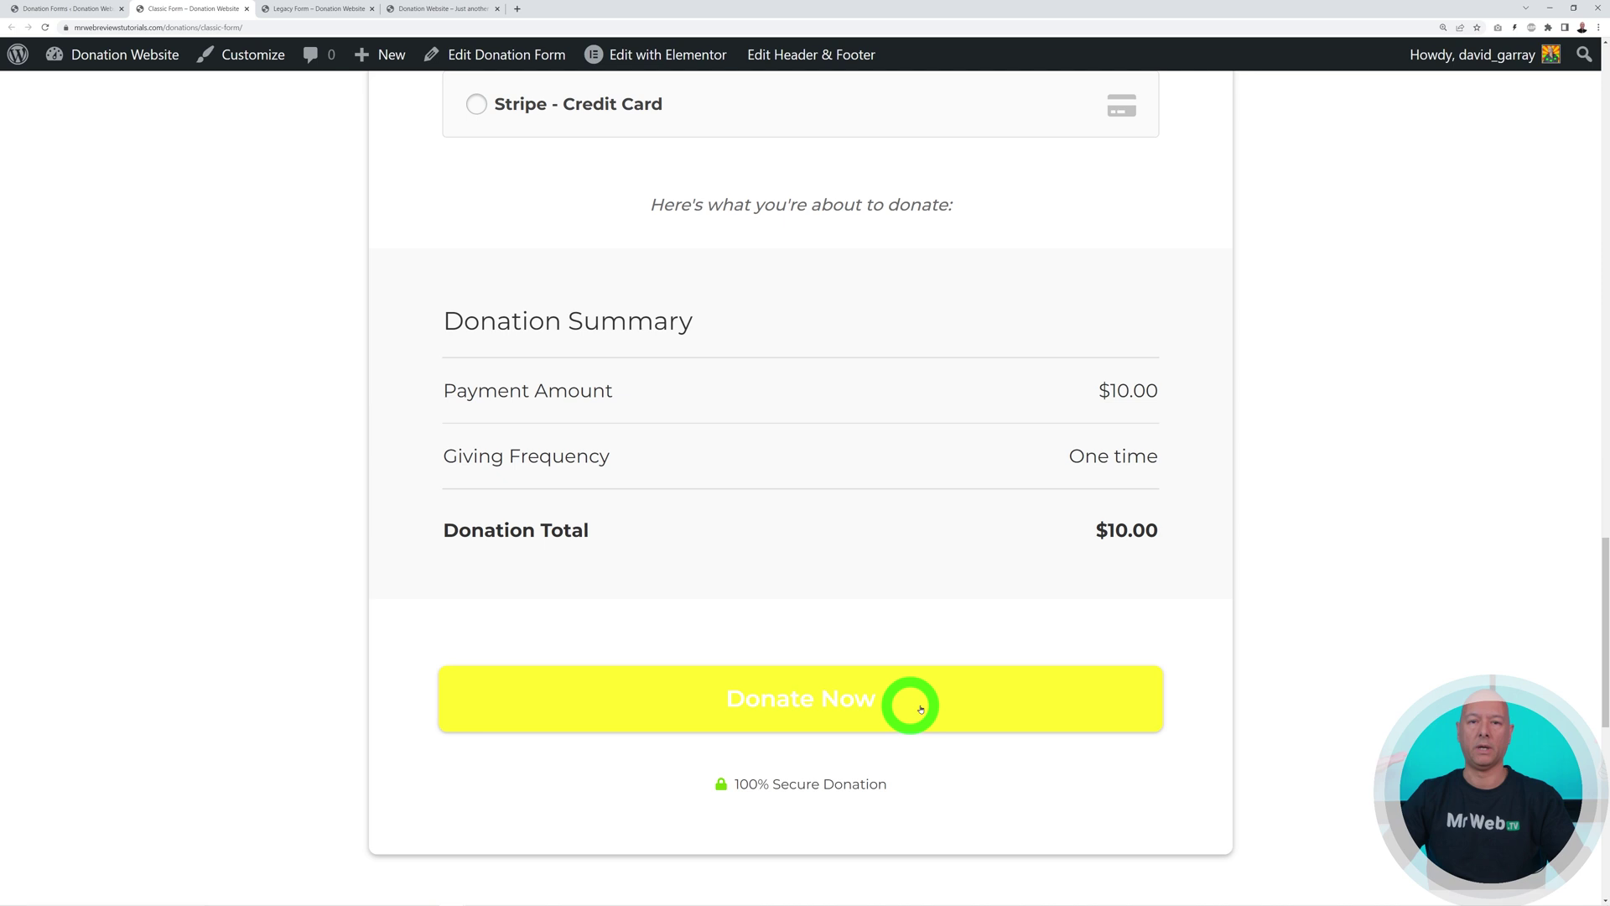
{"action": "left_click", "coordinate": [310, 11]}
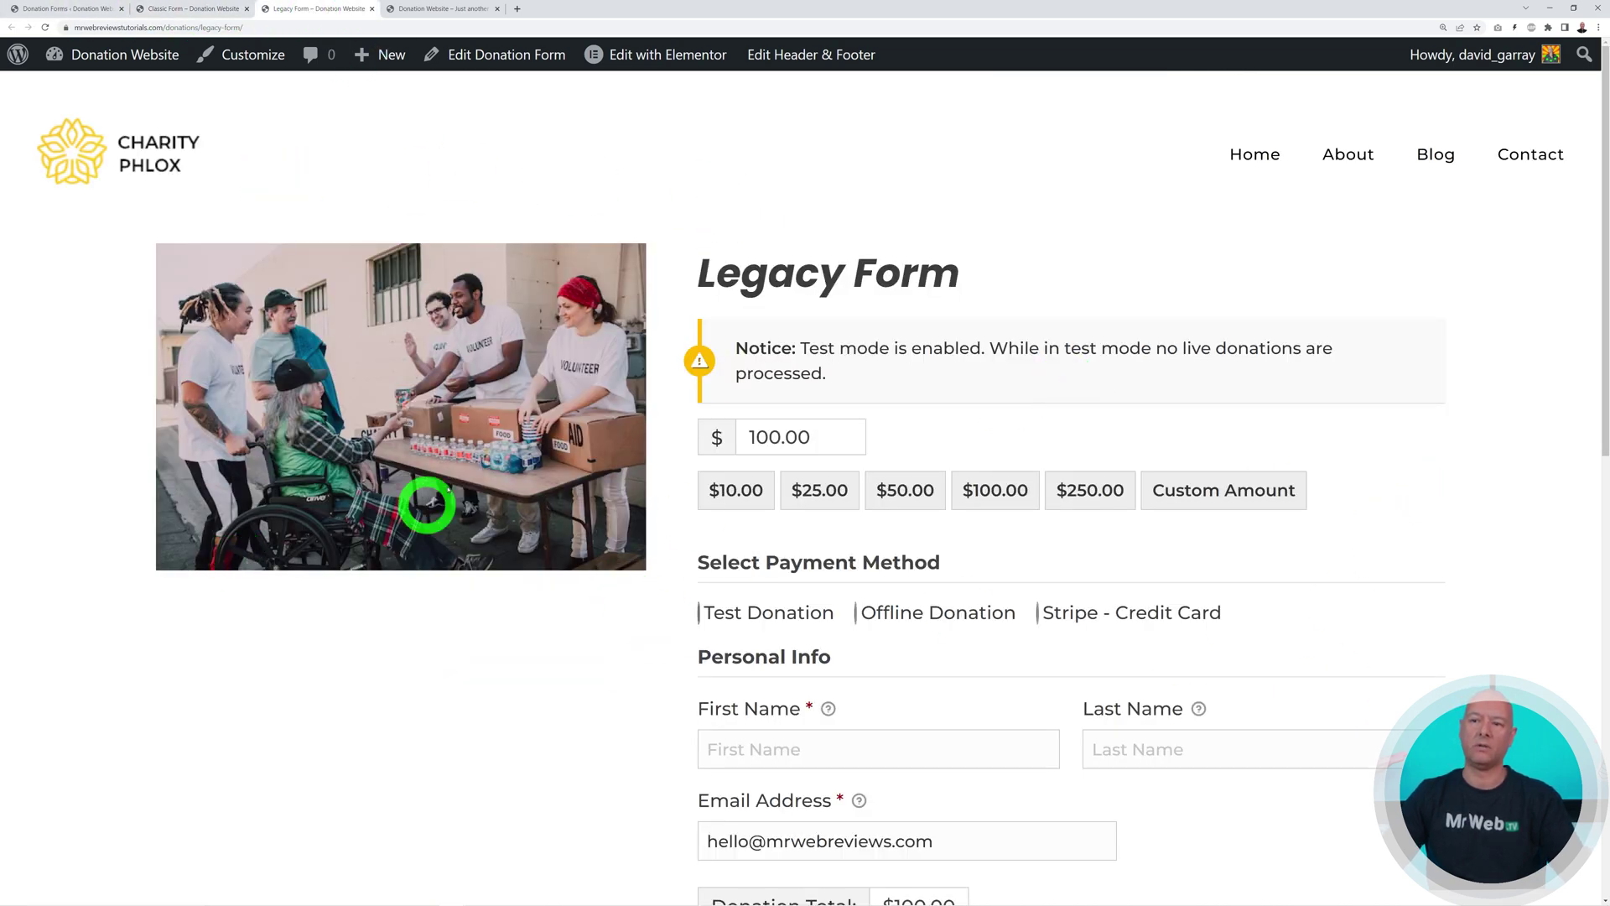
{"action": "scroll", "coordinate": [1283, 576], "scroll_direction": "down", "scroll_amount": 1}
{"action": "left_click", "coordinate": [820, 440]}
{"action": "left_click", "coordinate": [904, 438]}
{"action": "left_click", "coordinate": [996, 438]}
{"action": "scroll", "coordinate": [1534, 522], "scroll_direction": "down", "scroll_amount": 2}
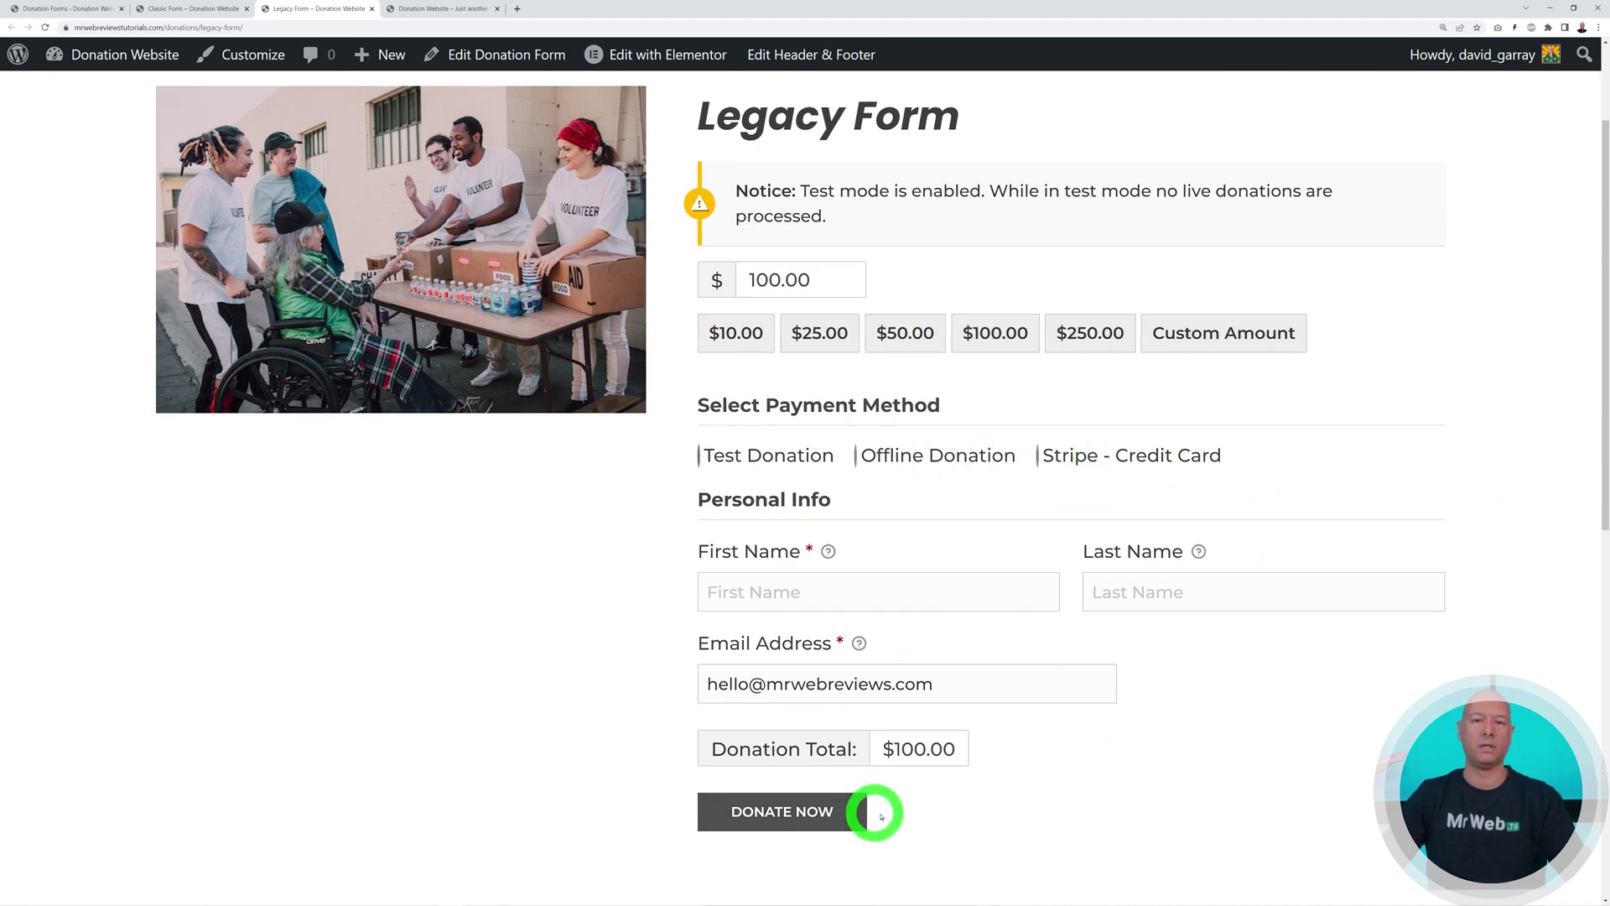
{"action": "scroll", "coordinate": [1197, 783], "scroll_direction": "up", "scroll_amount": 1}
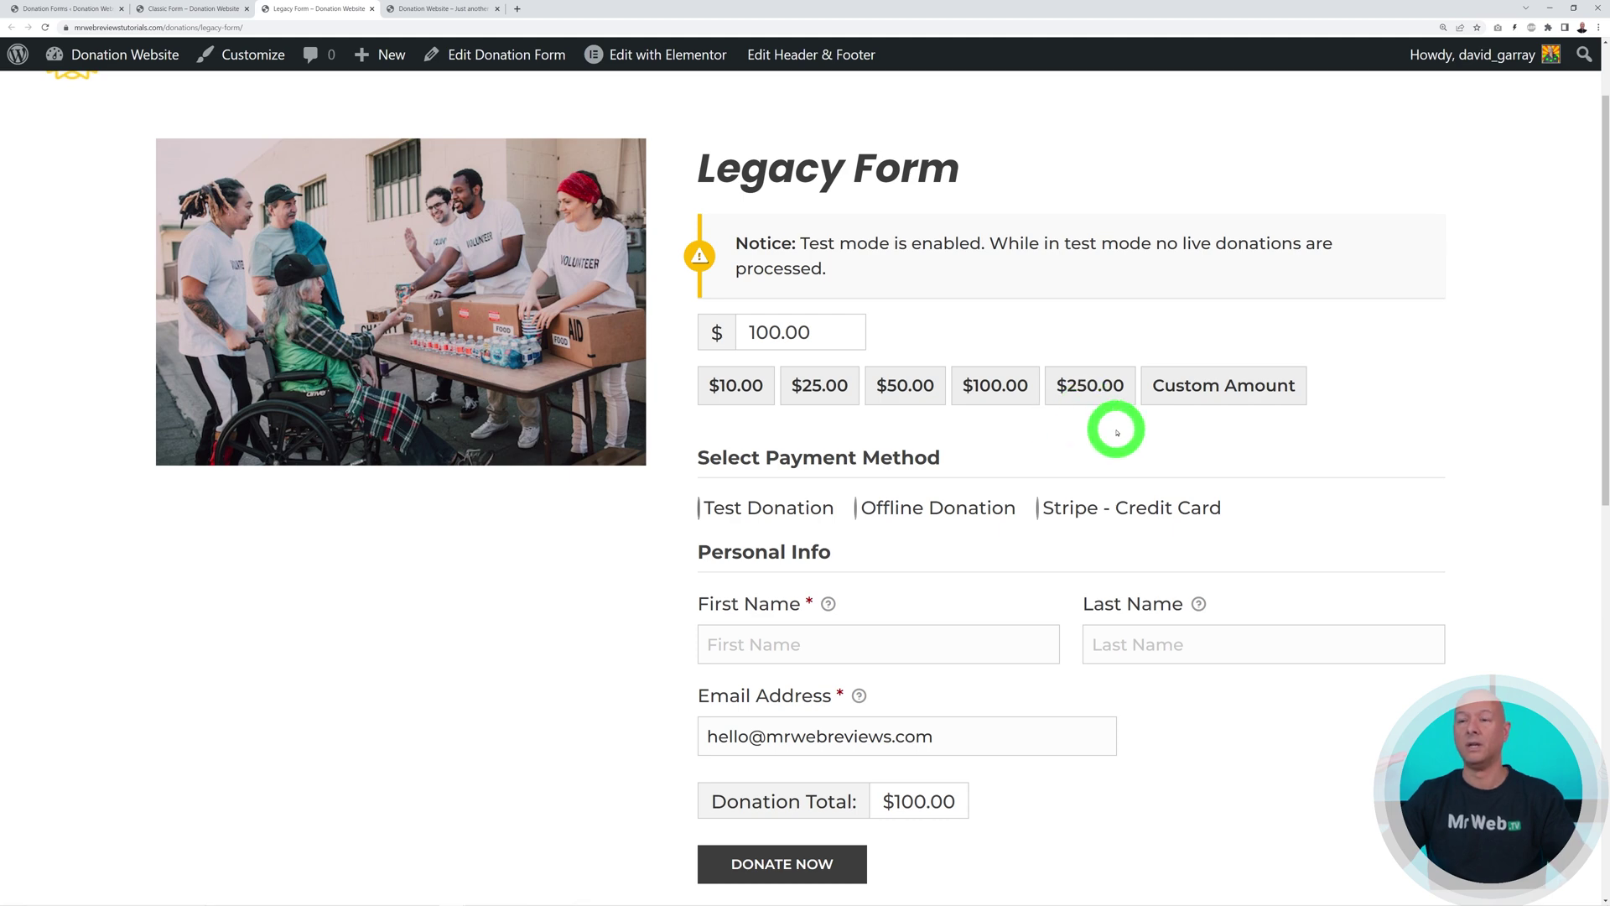
{"action": "left_click", "coordinate": [73, 10]}
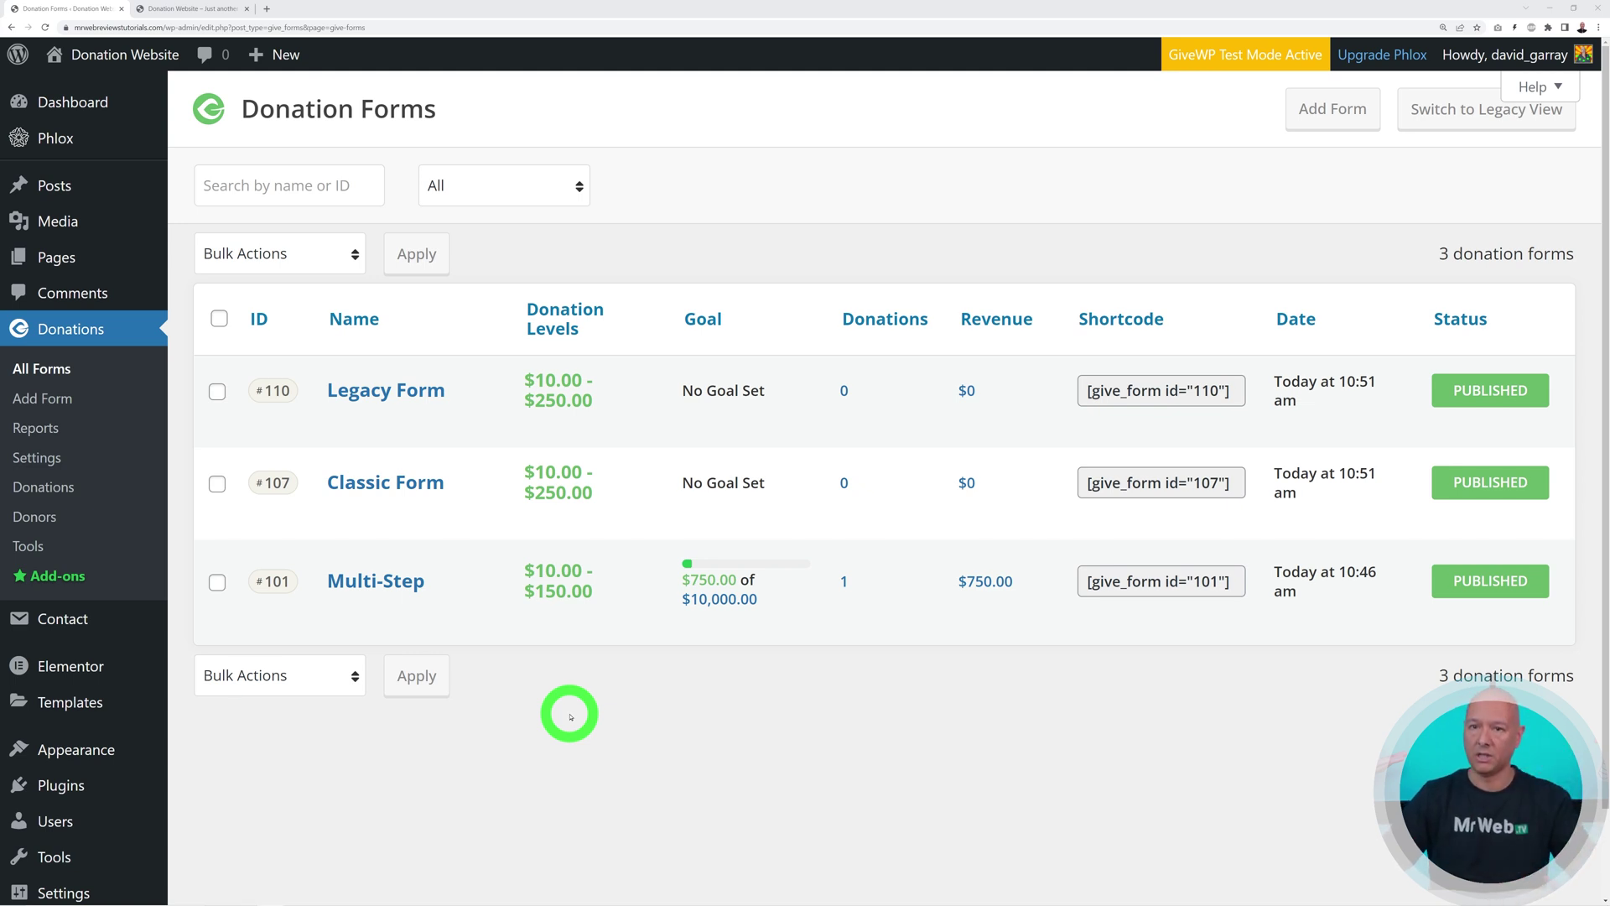
Open the Home page's Edit with Elementor link from Pages in a new tab and switch to it
{"action": "left_click", "coordinate": [72, 260]}
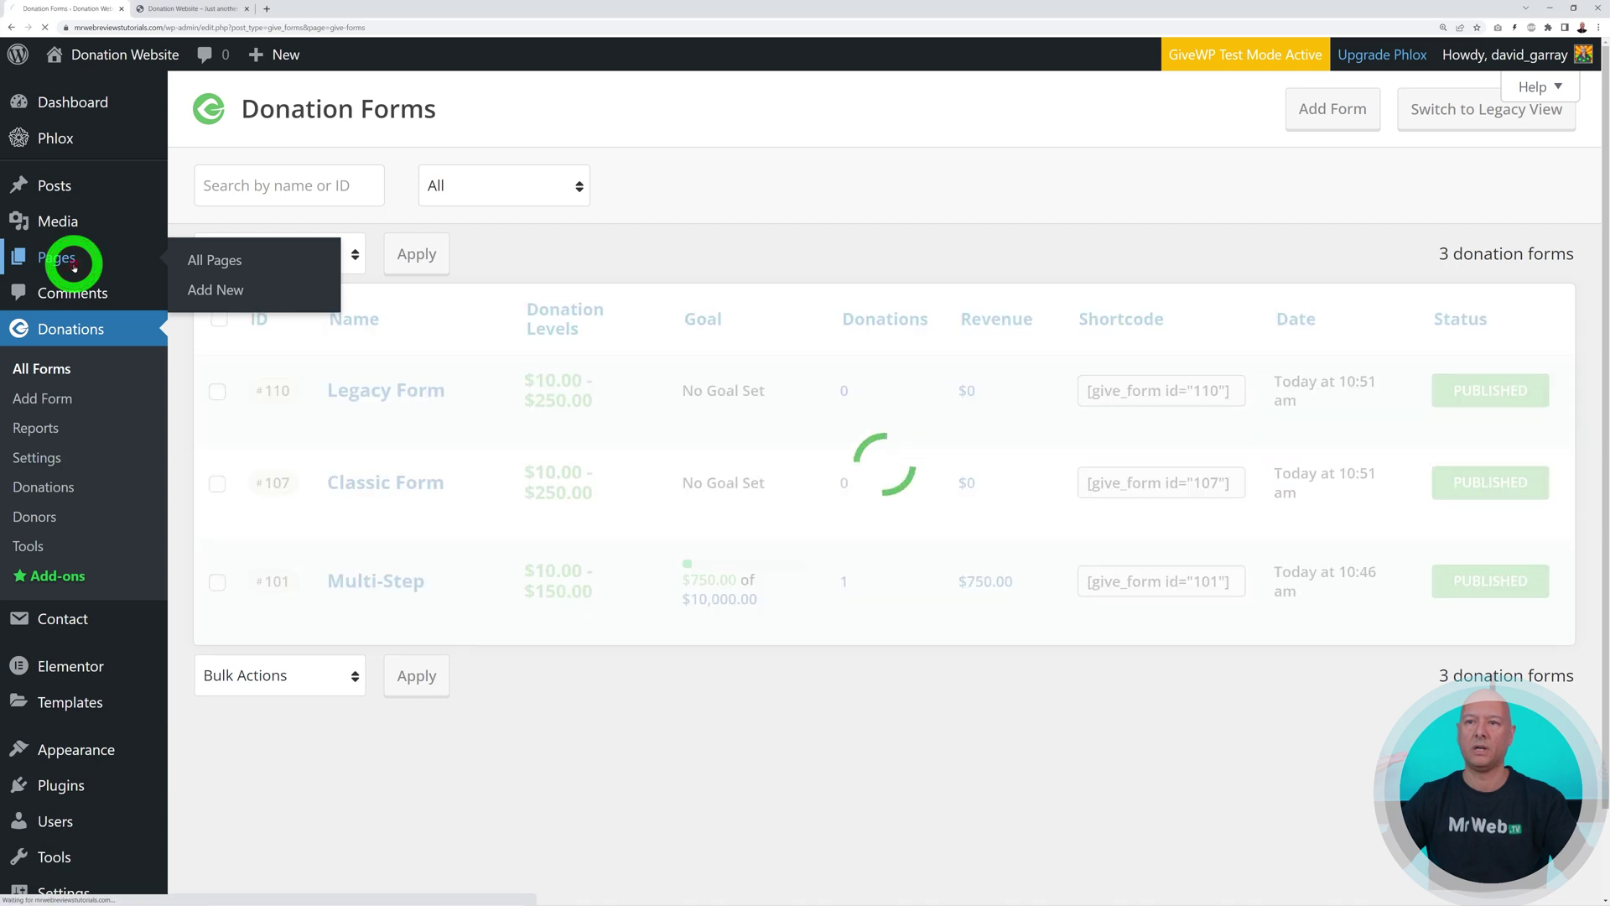
{"action": "mouse_move", "coordinate": [374, 287]}
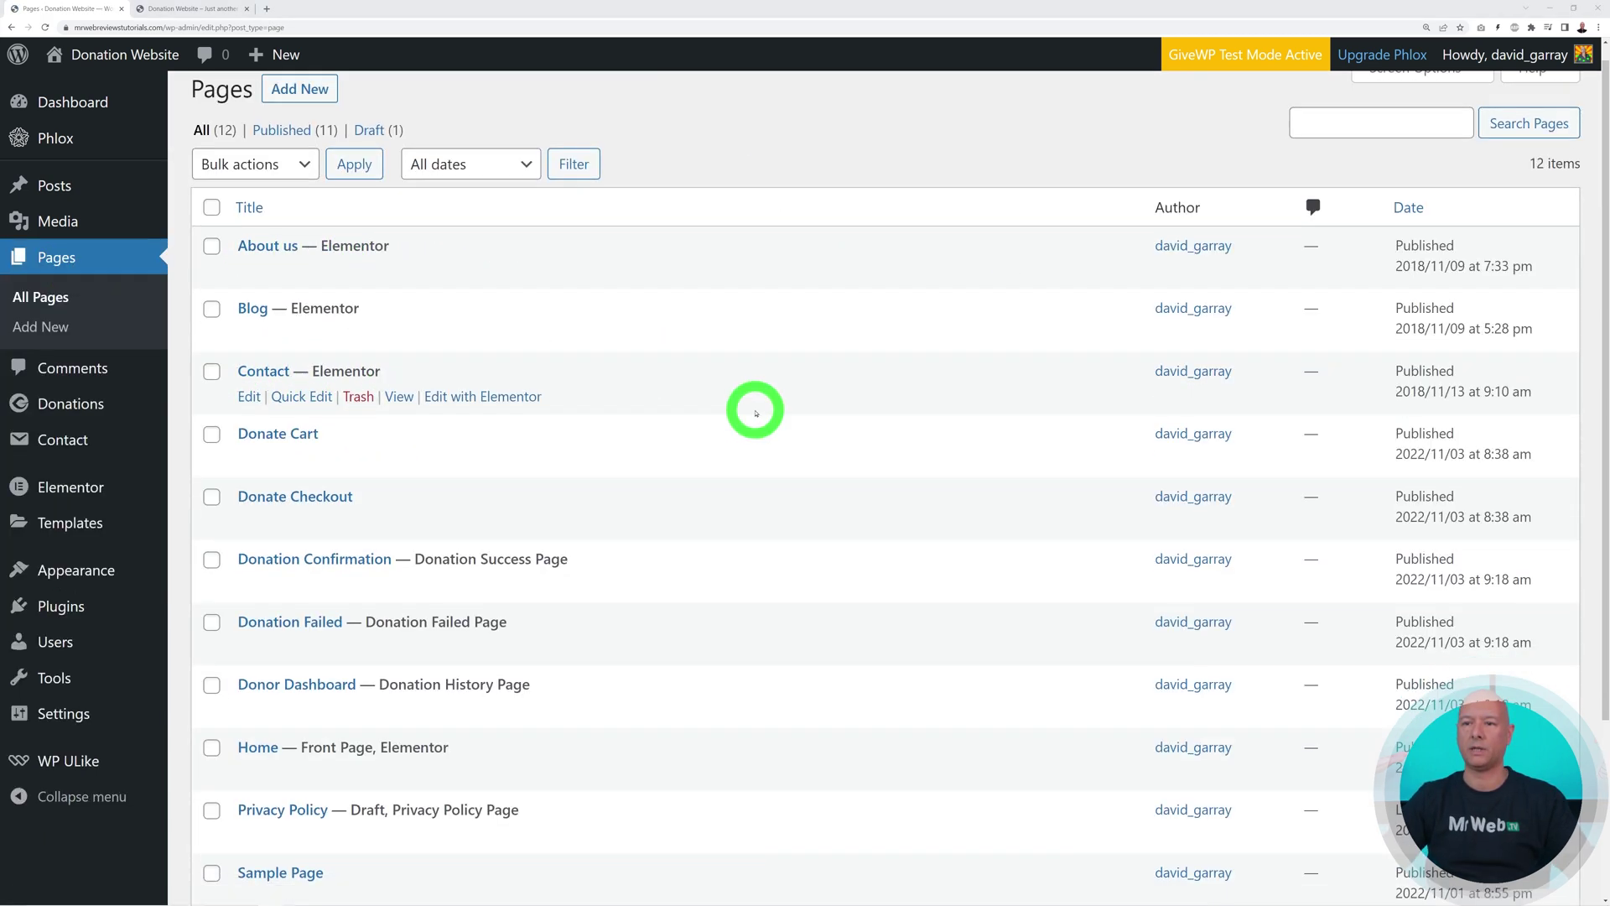
{"action": "scroll", "coordinate": [759, 403], "scroll_direction": "down", "scroll_amount": 1}
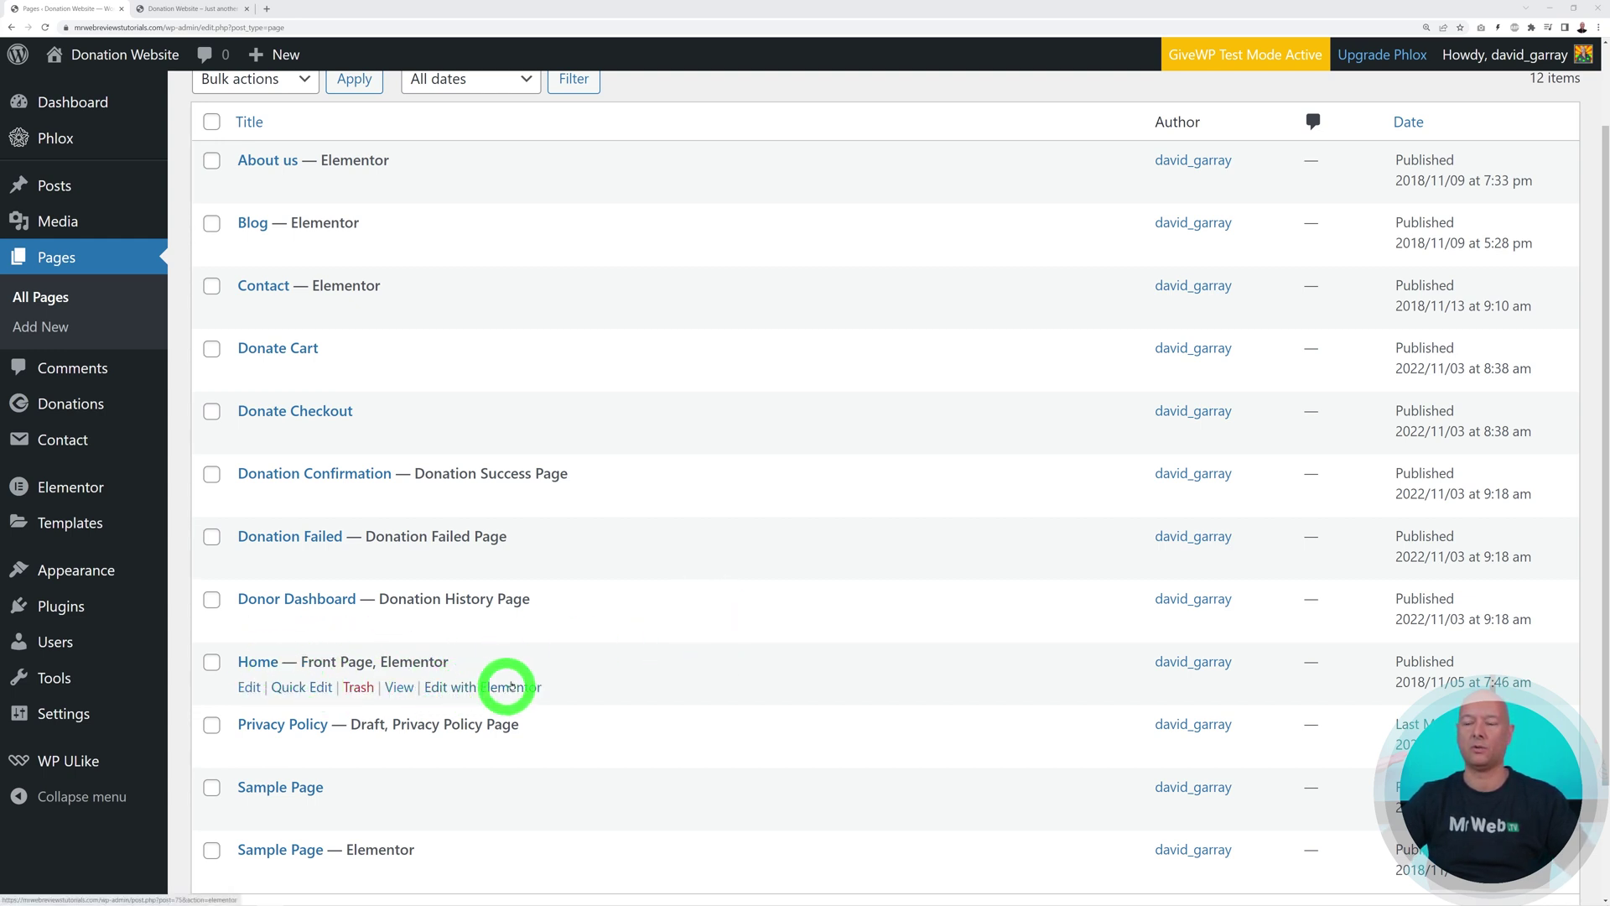
{"action": "right_click", "coordinate": [480, 687]}
{"action": "left_click", "coordinate": [502, 696]}
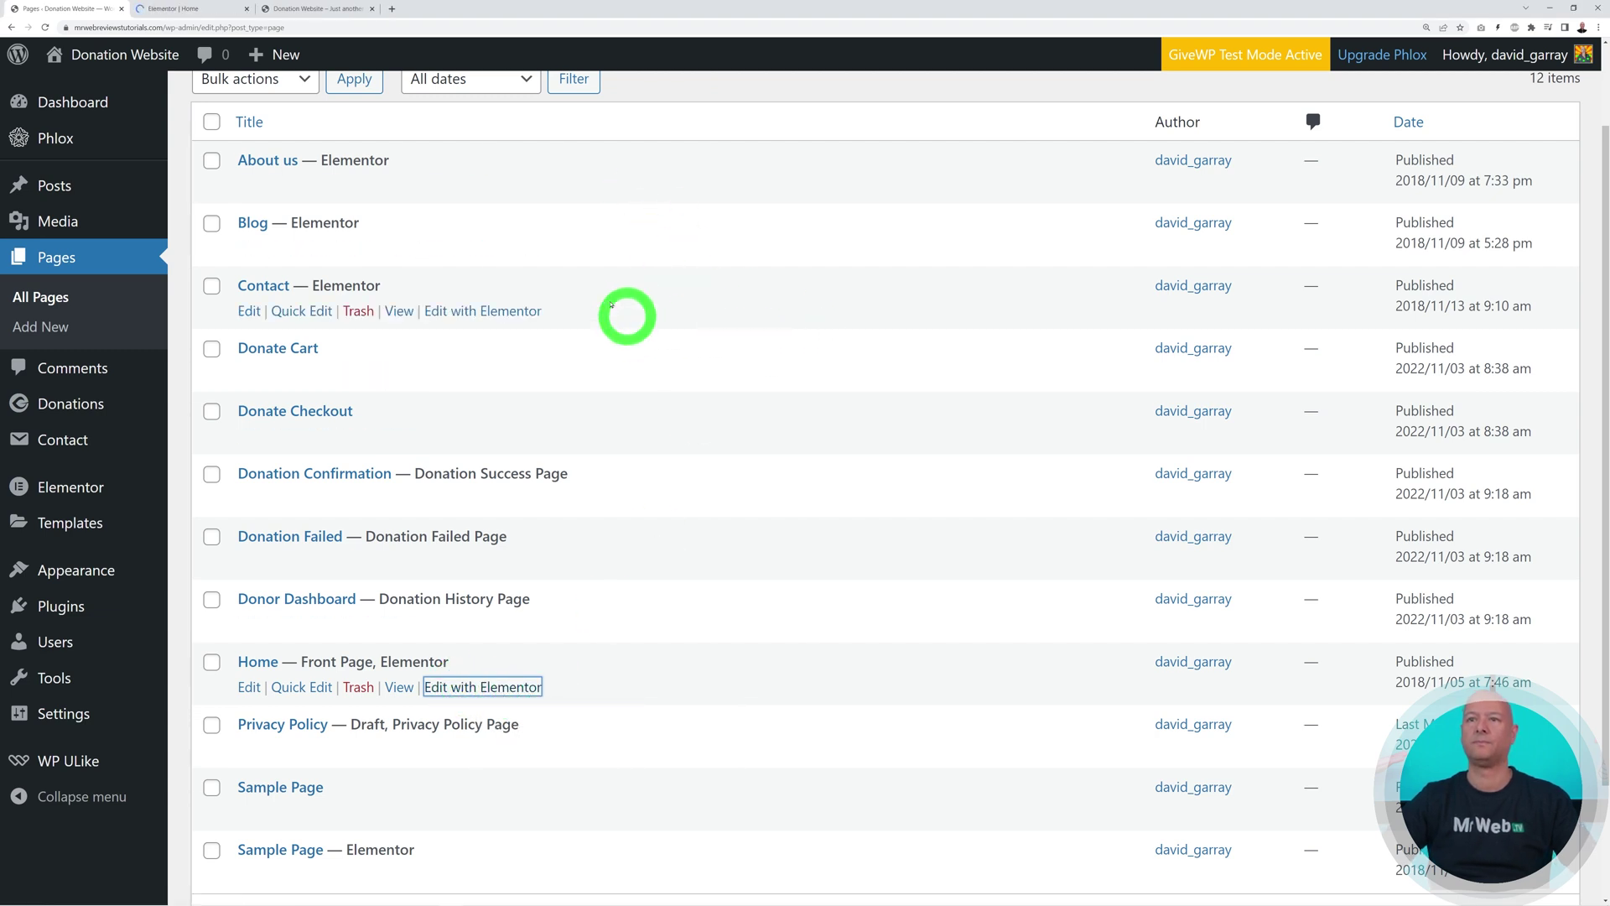
{"action": "left_click", "coordinate": [191, 10]}
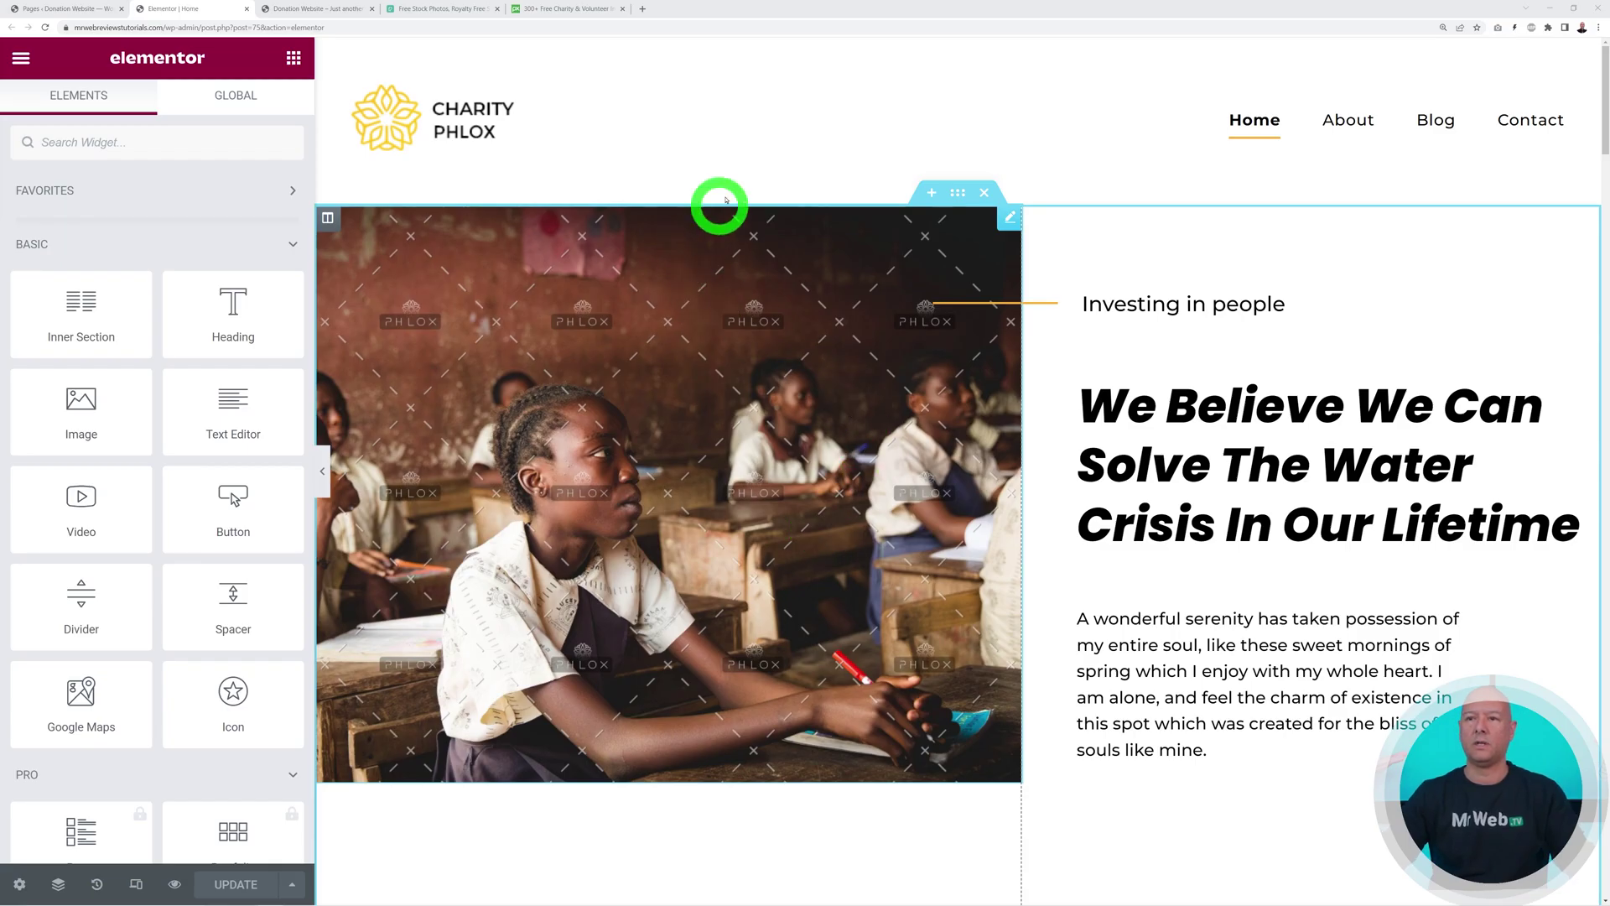
{"action": "scroll", "coordinate": [202, 514], "scroll_direction": "down", "scroll_amount": 9}
{"action": "scroll", "coordinate": [202, 514], "scroll_direction": "up", "scroll_amount": 10}
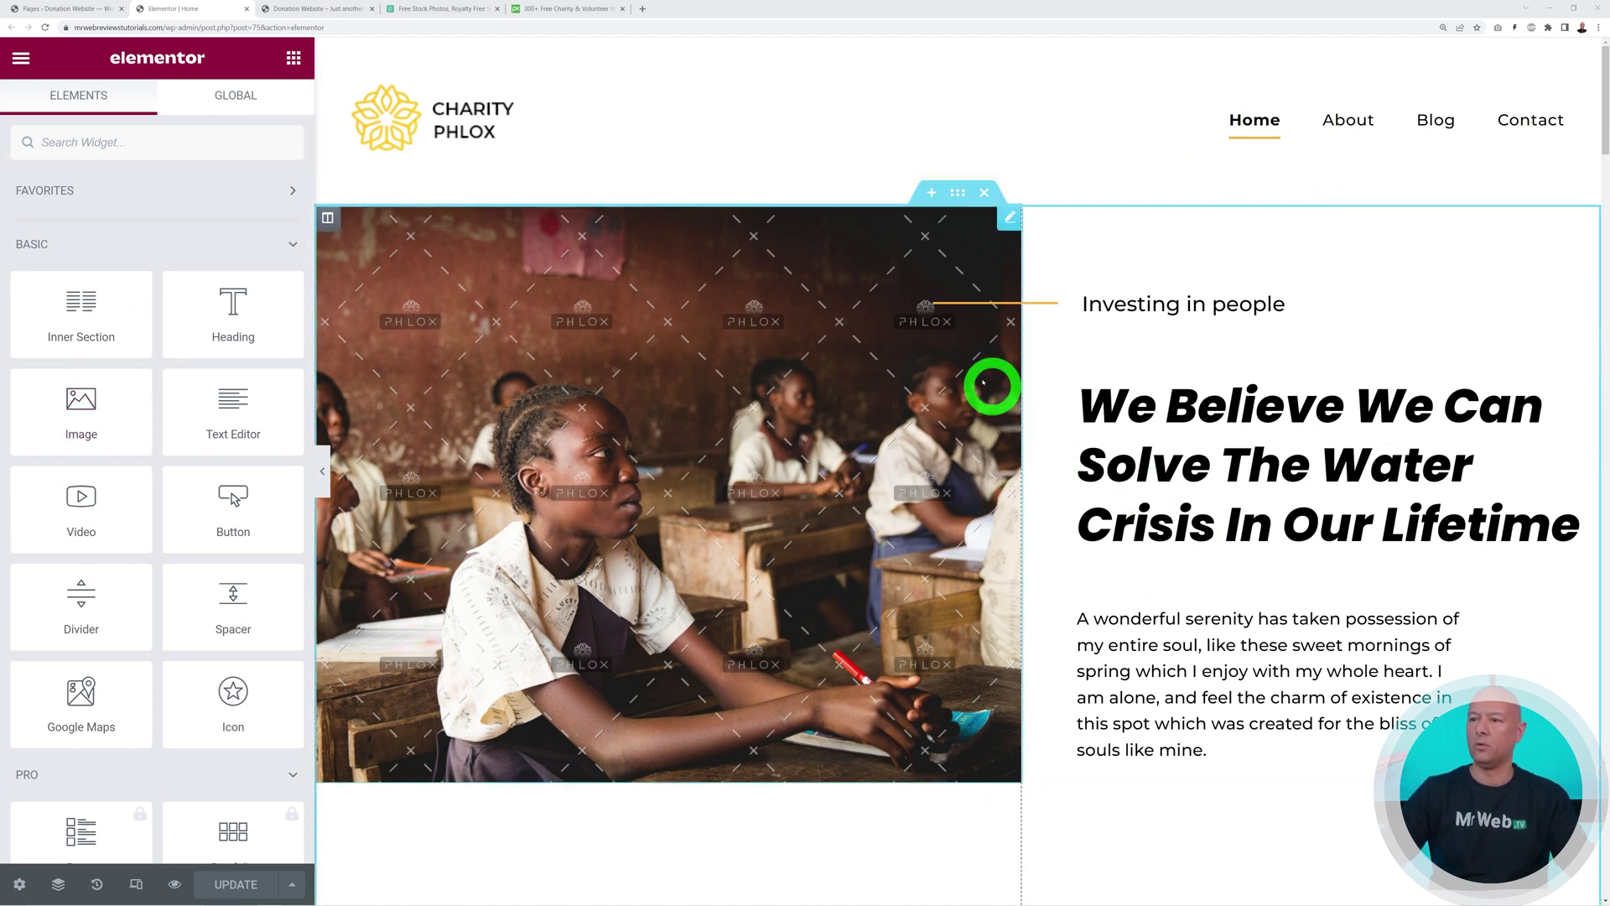
{"action": "scroll", "coordinate": [1280, 482], "scroll_direction": "down", "scroll_amount": 10}
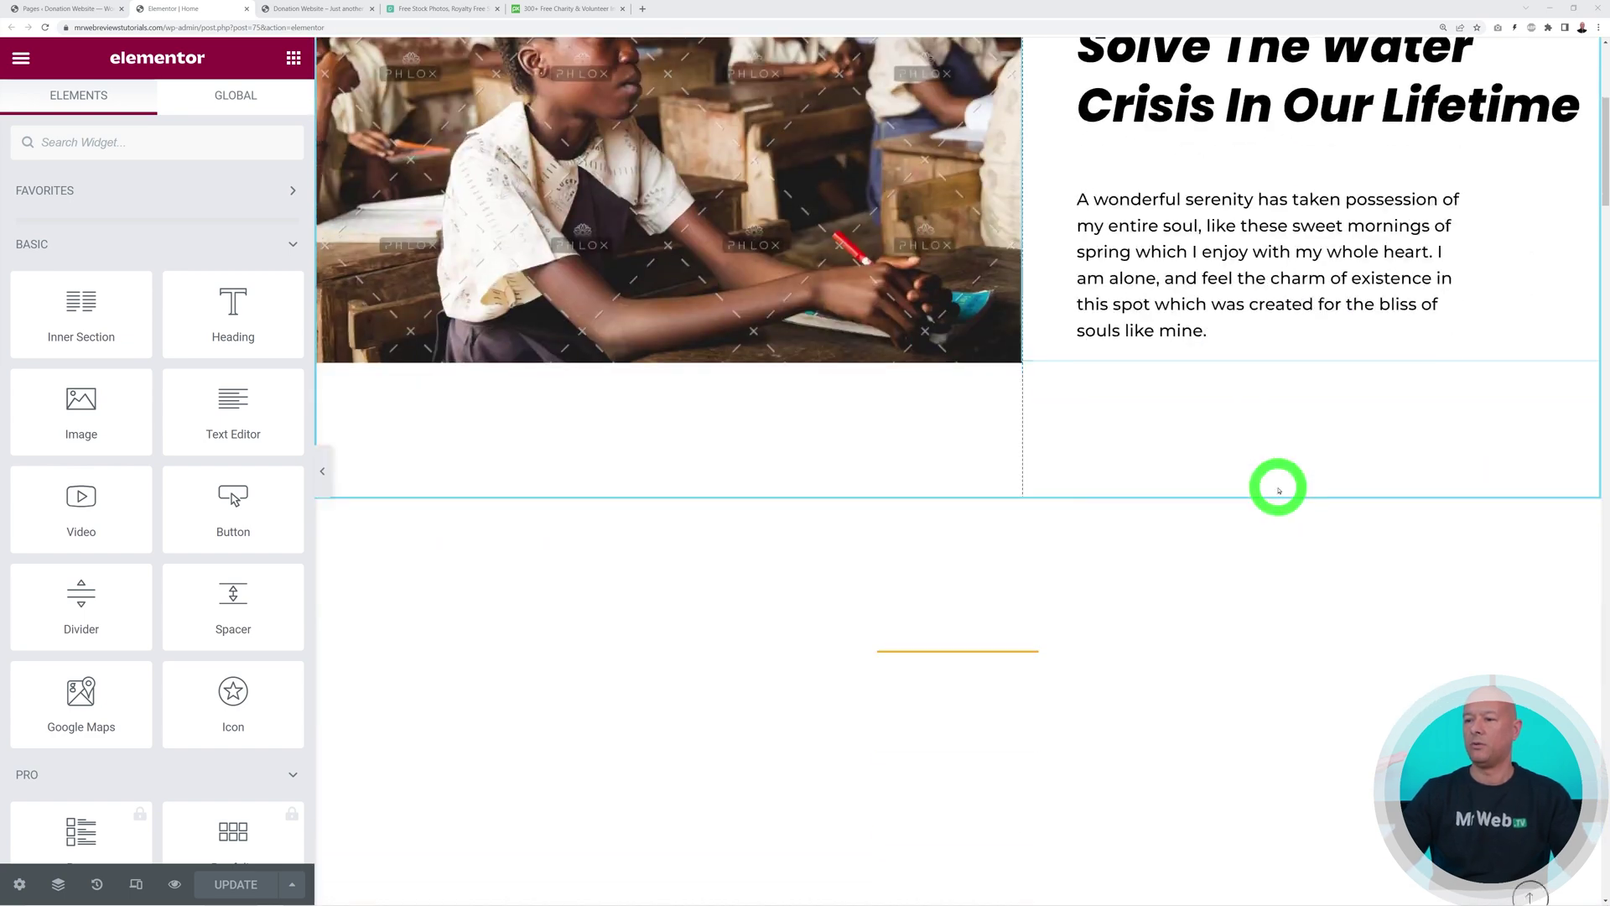
{"action": "scroll", "coordinate": [1277, 492], "scroll_direction": "down", "scroll_amount": 1}
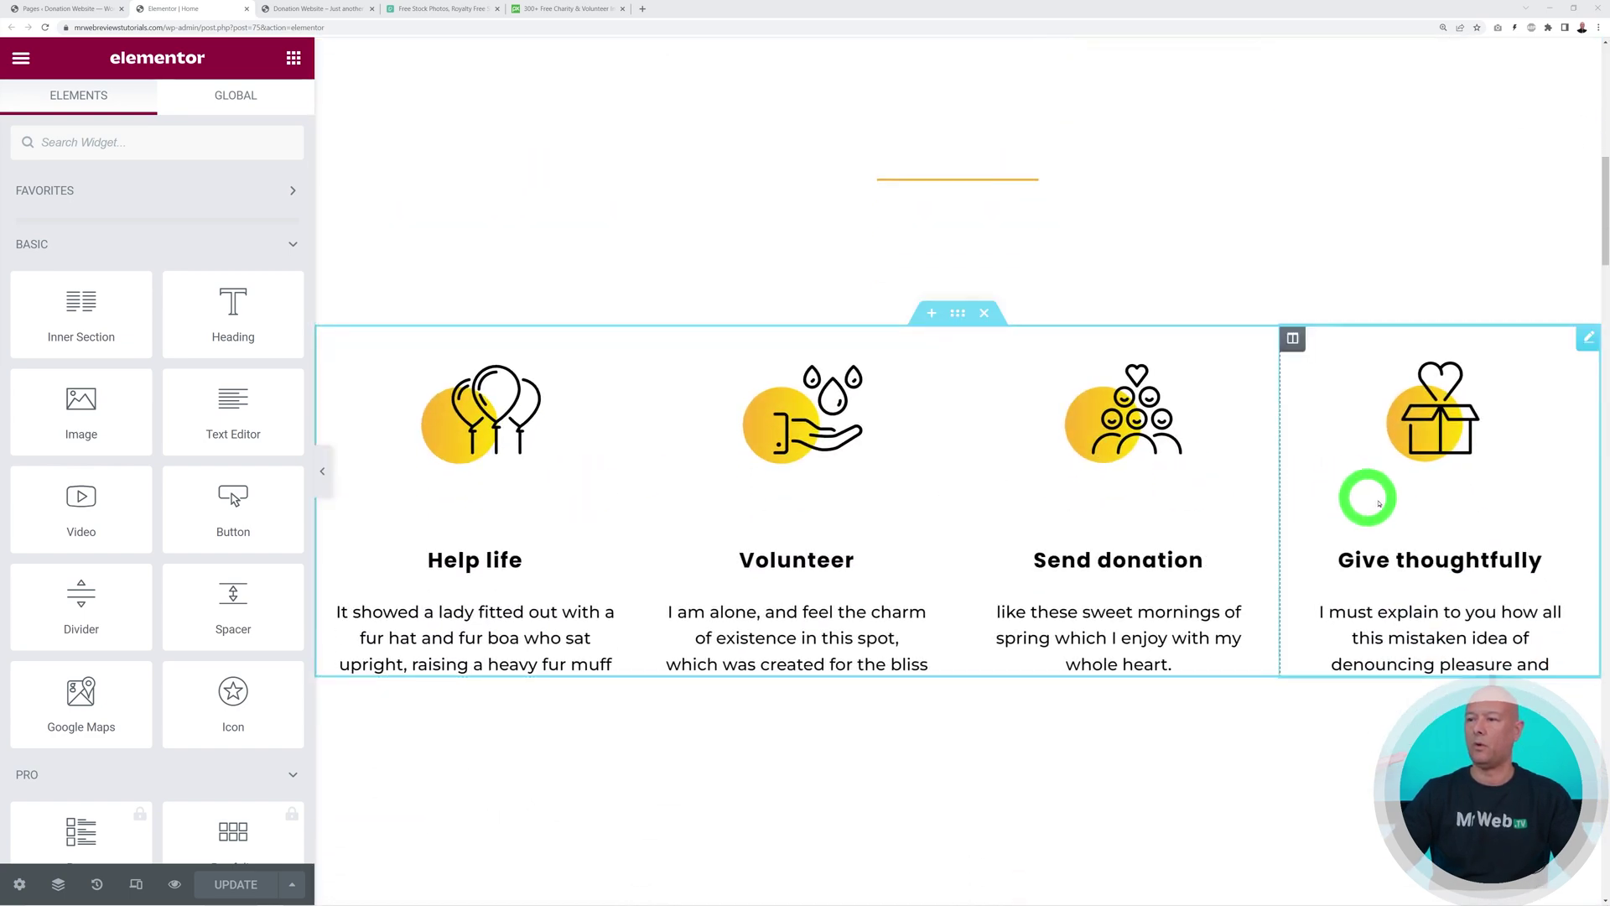
{"action": "scroll", "coordinate": [1288, 519], "scroll_direction": "up", "scroll_amount": 11}
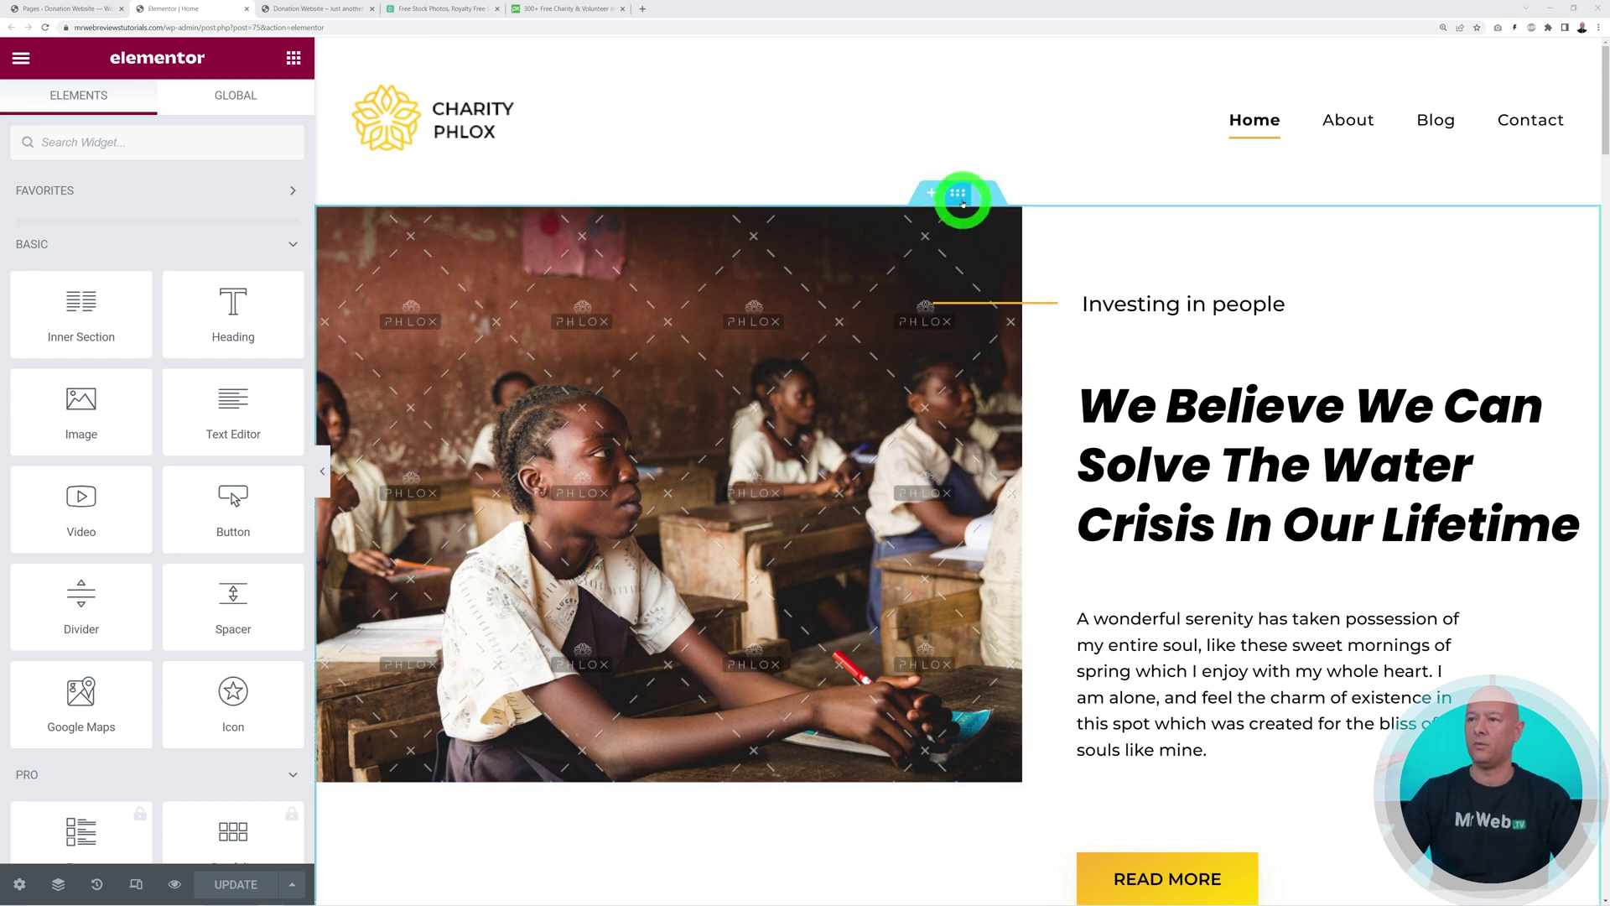
{"action": "left_click", "coordinate": [958, 192]}
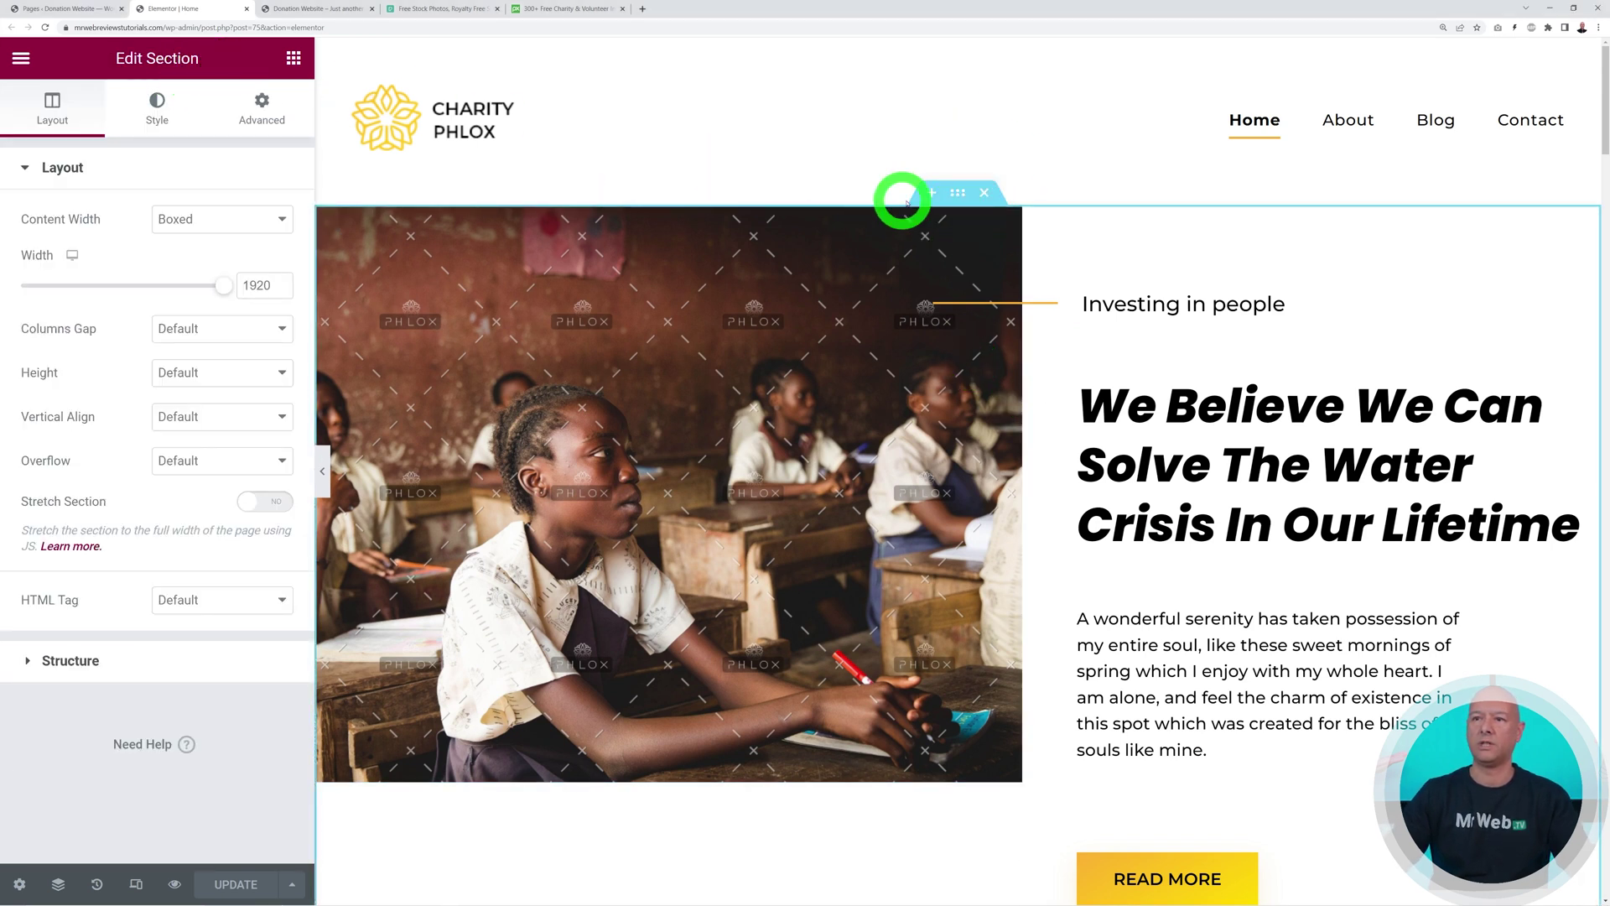
{"action": "left_click", "coordinate": [327, 218]}
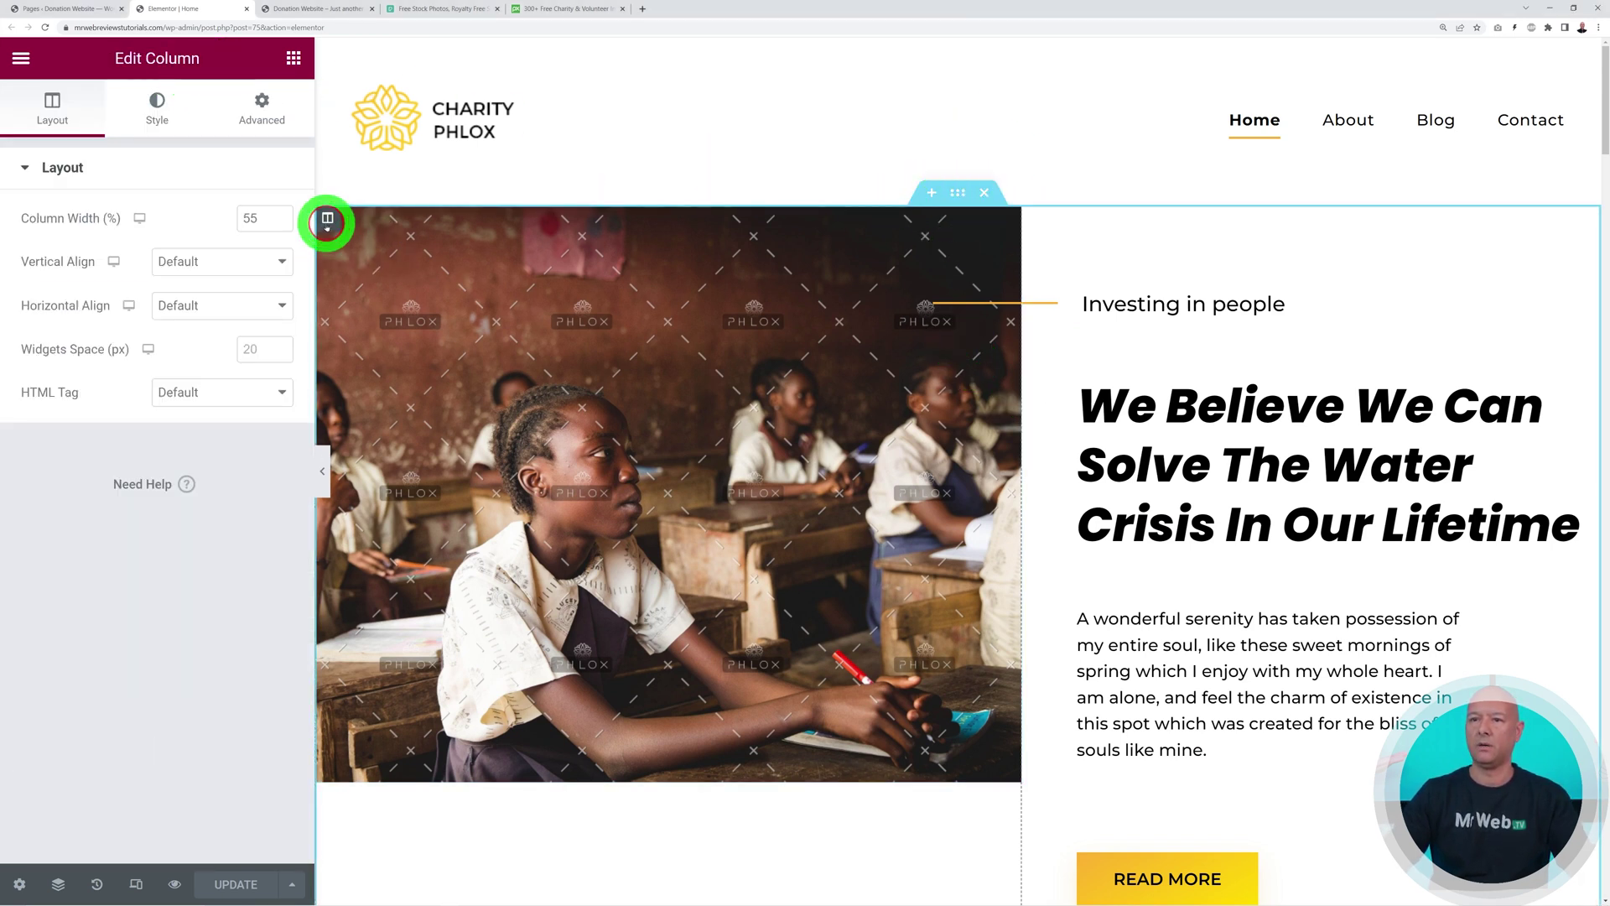
{"action": "left_click", "coordinate": [1037, 219]}
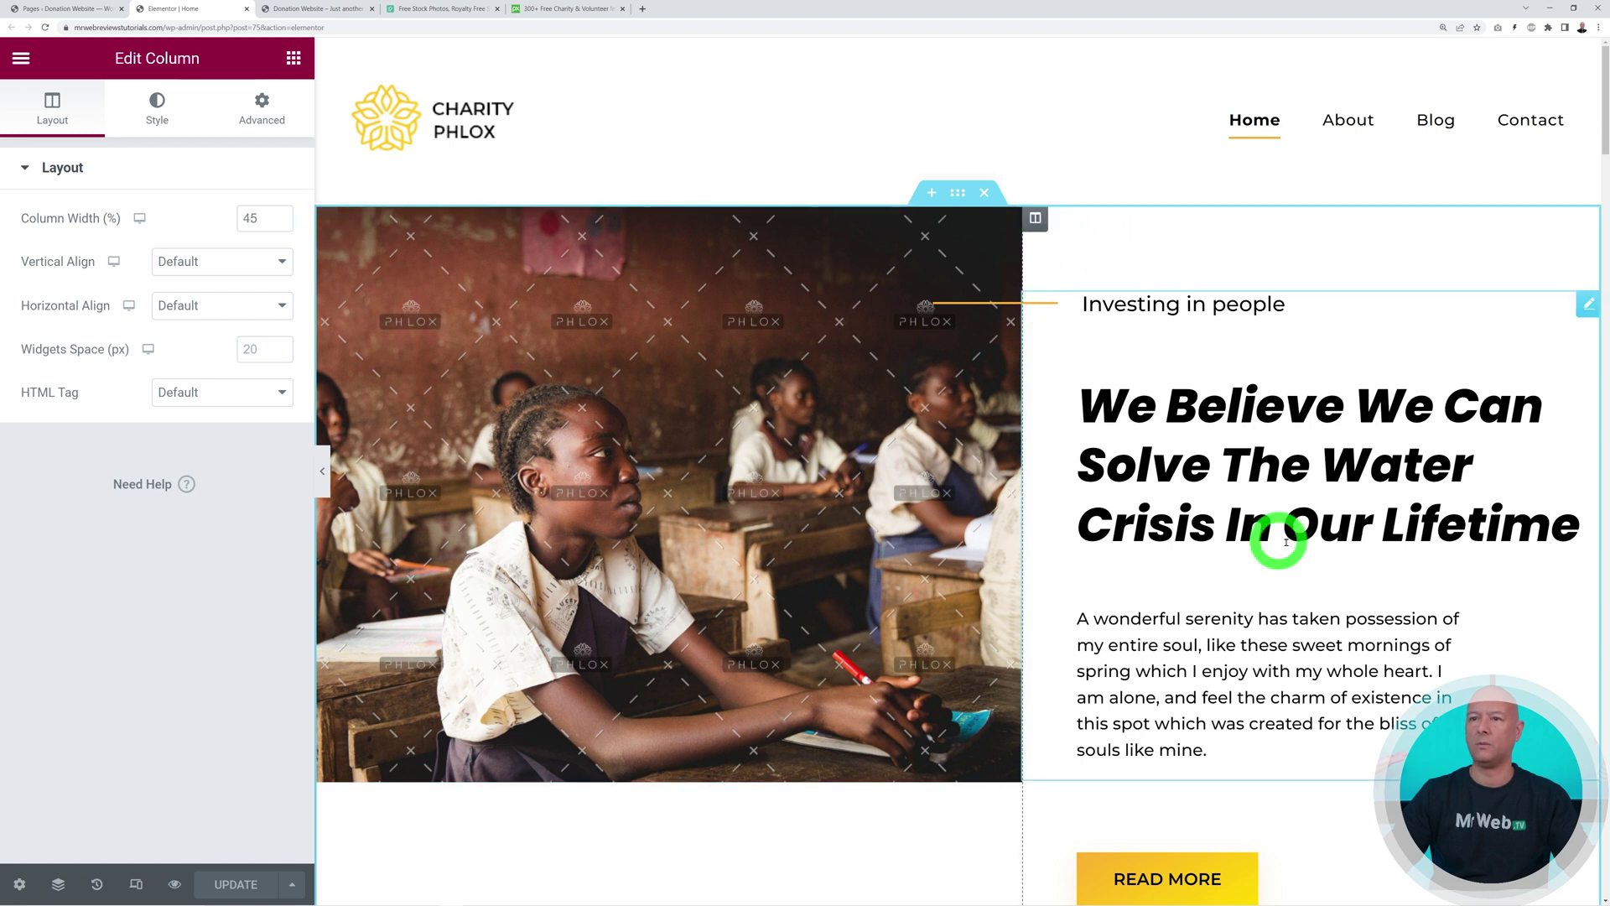
{"action": "left_click", "coordinate": [1584, 307]}
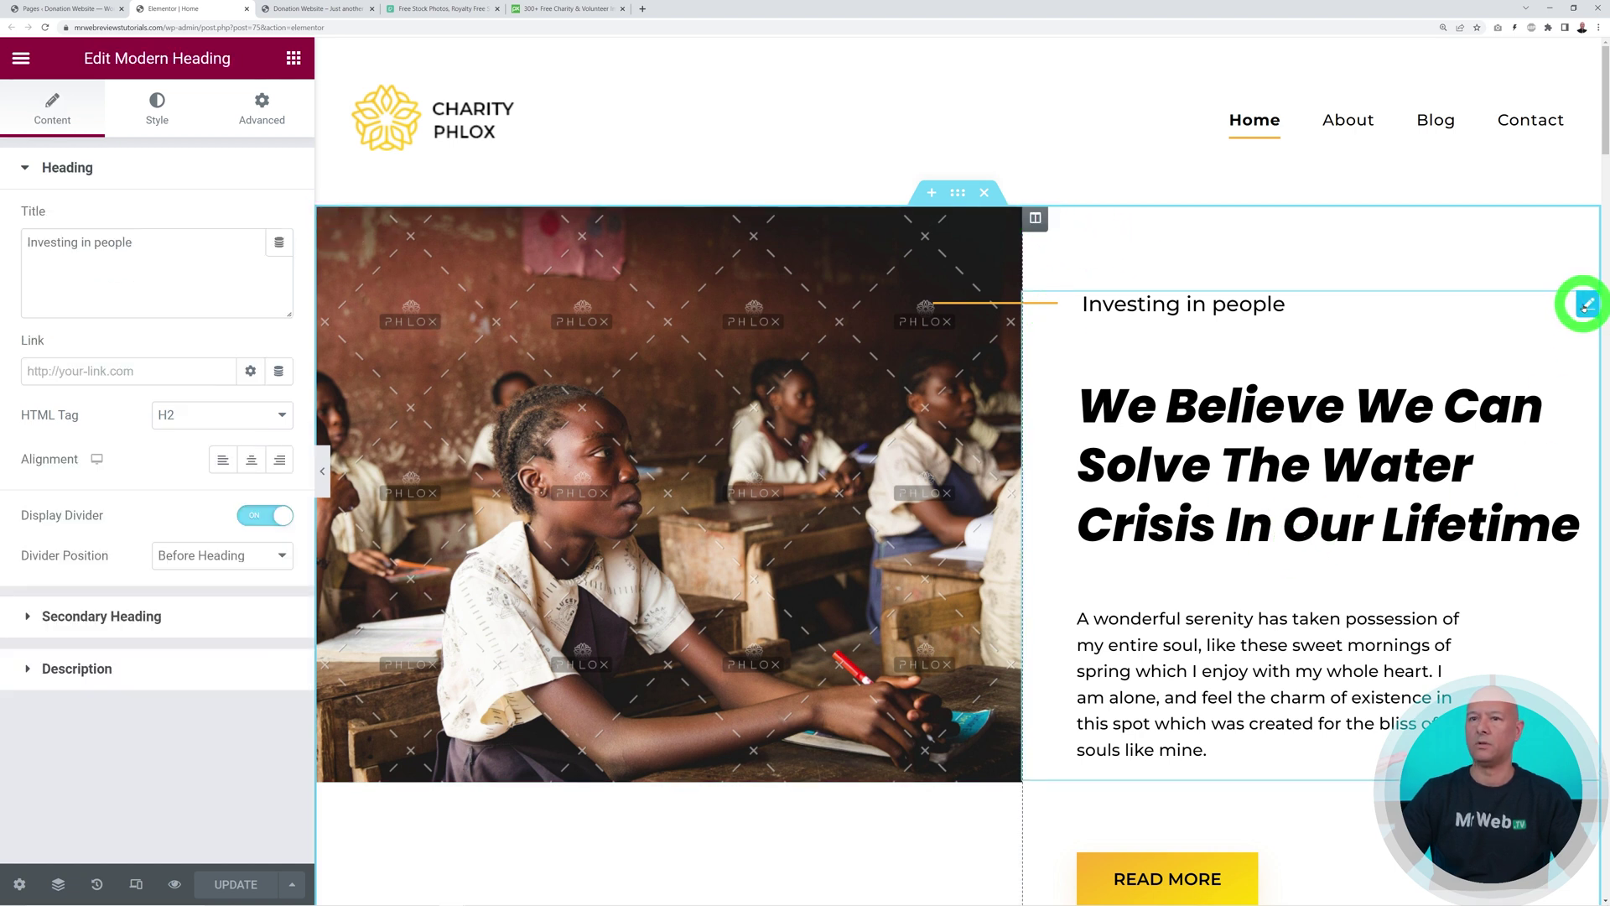
{"action": "scroll", "coordinate": [1396, 633], "scroll_direction": "down", "scroll_amount": 1}
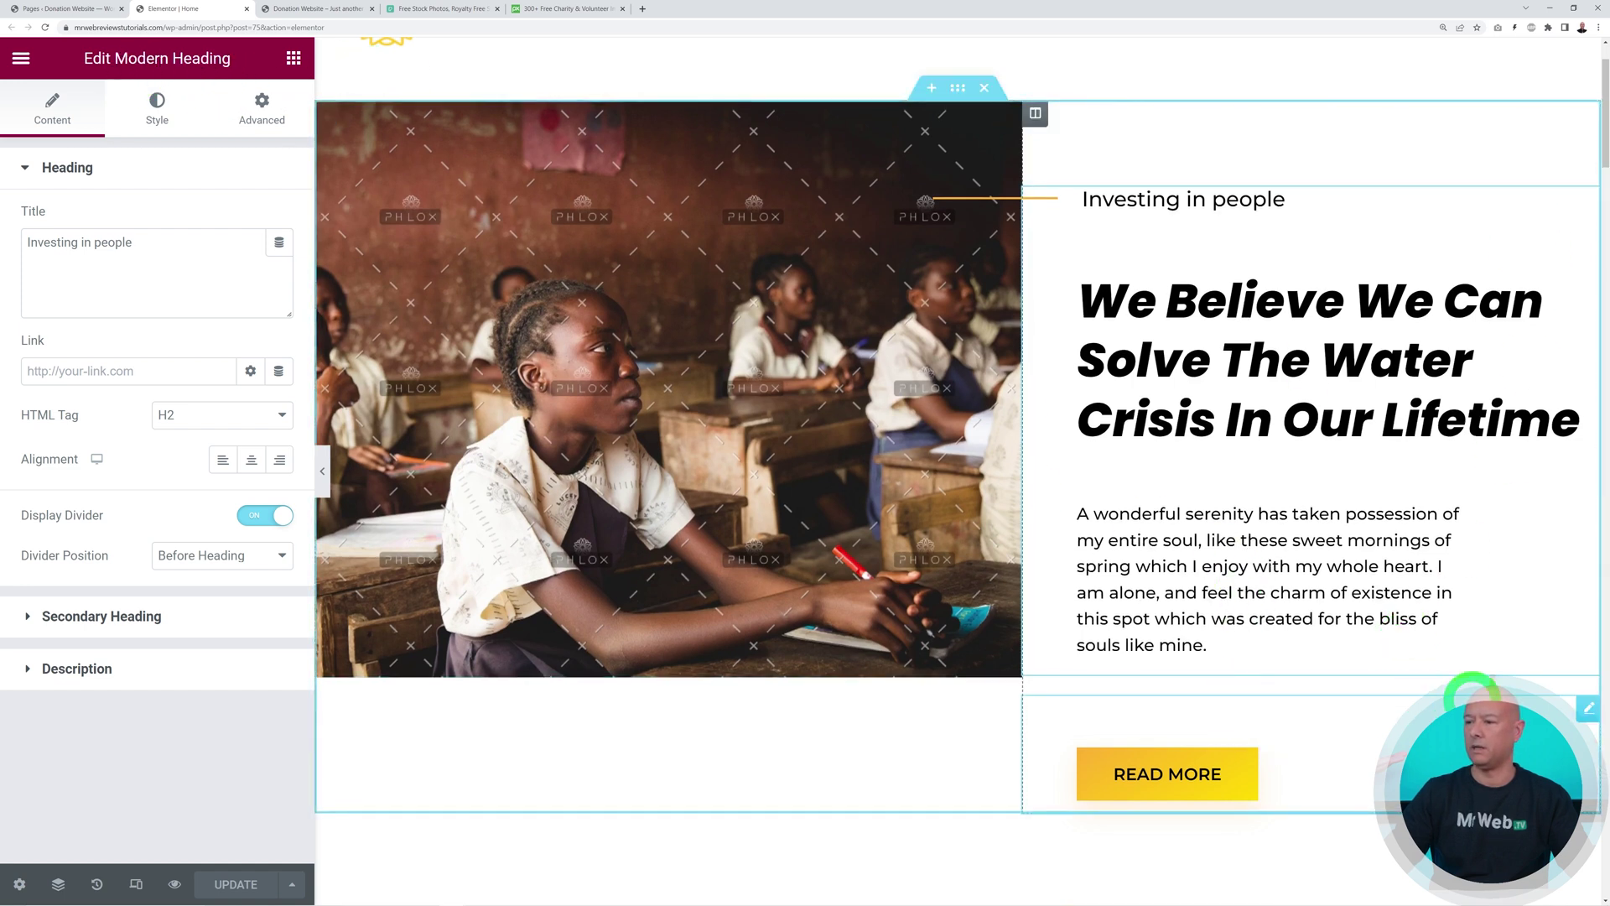
{"action": "left_click", "coordinate": [1588, 709]}
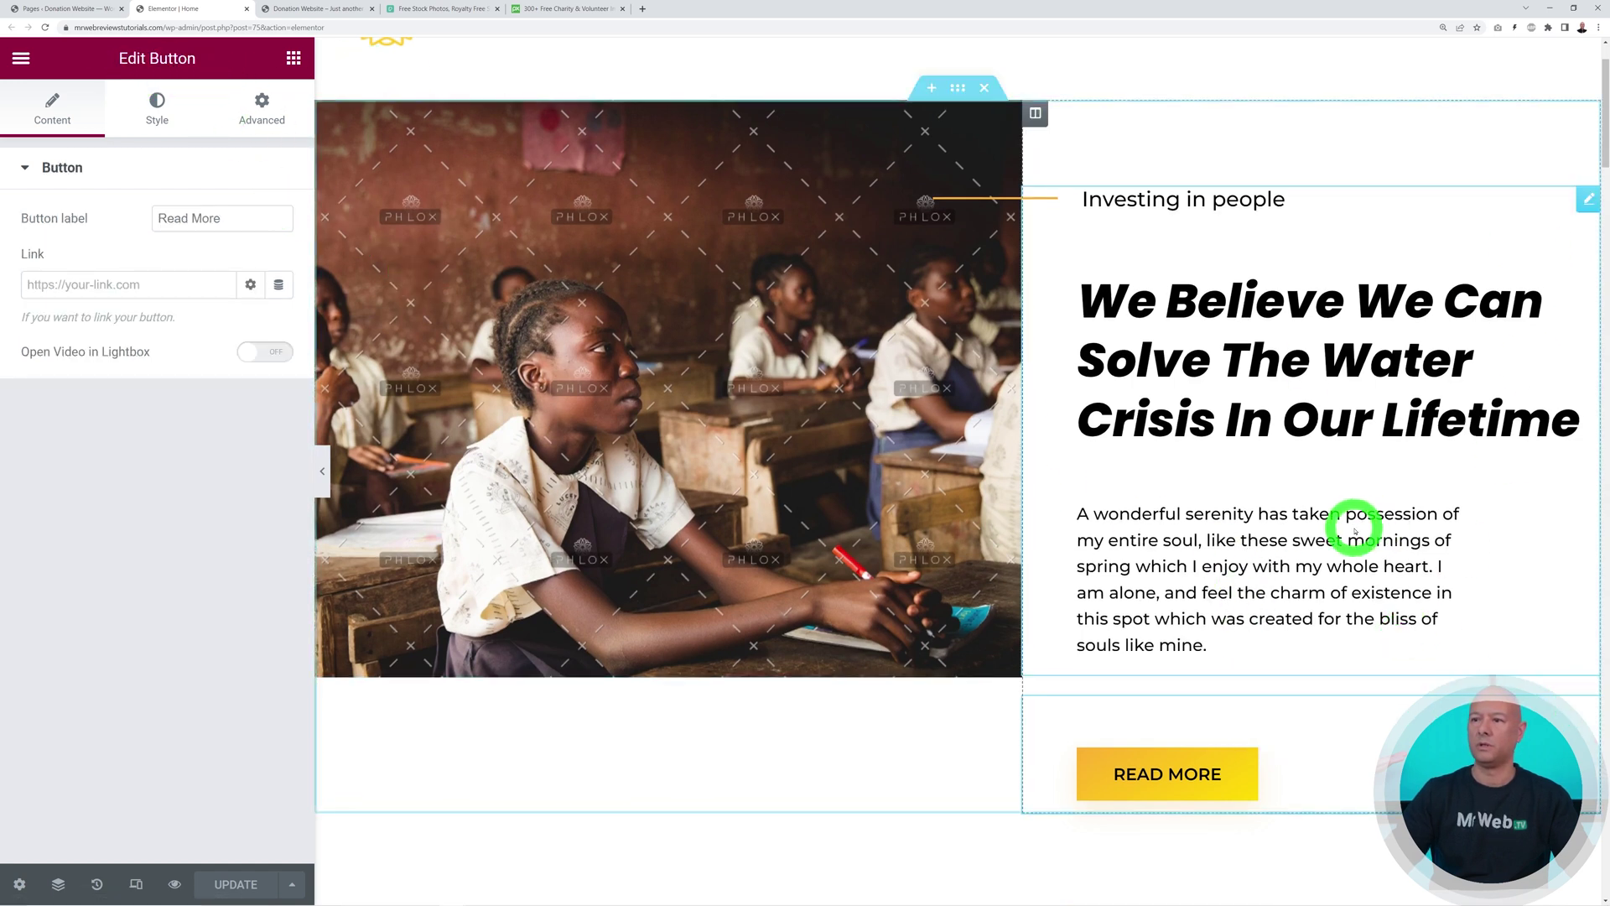
{"action": "left_click", "coordinate": [1010, 112]}
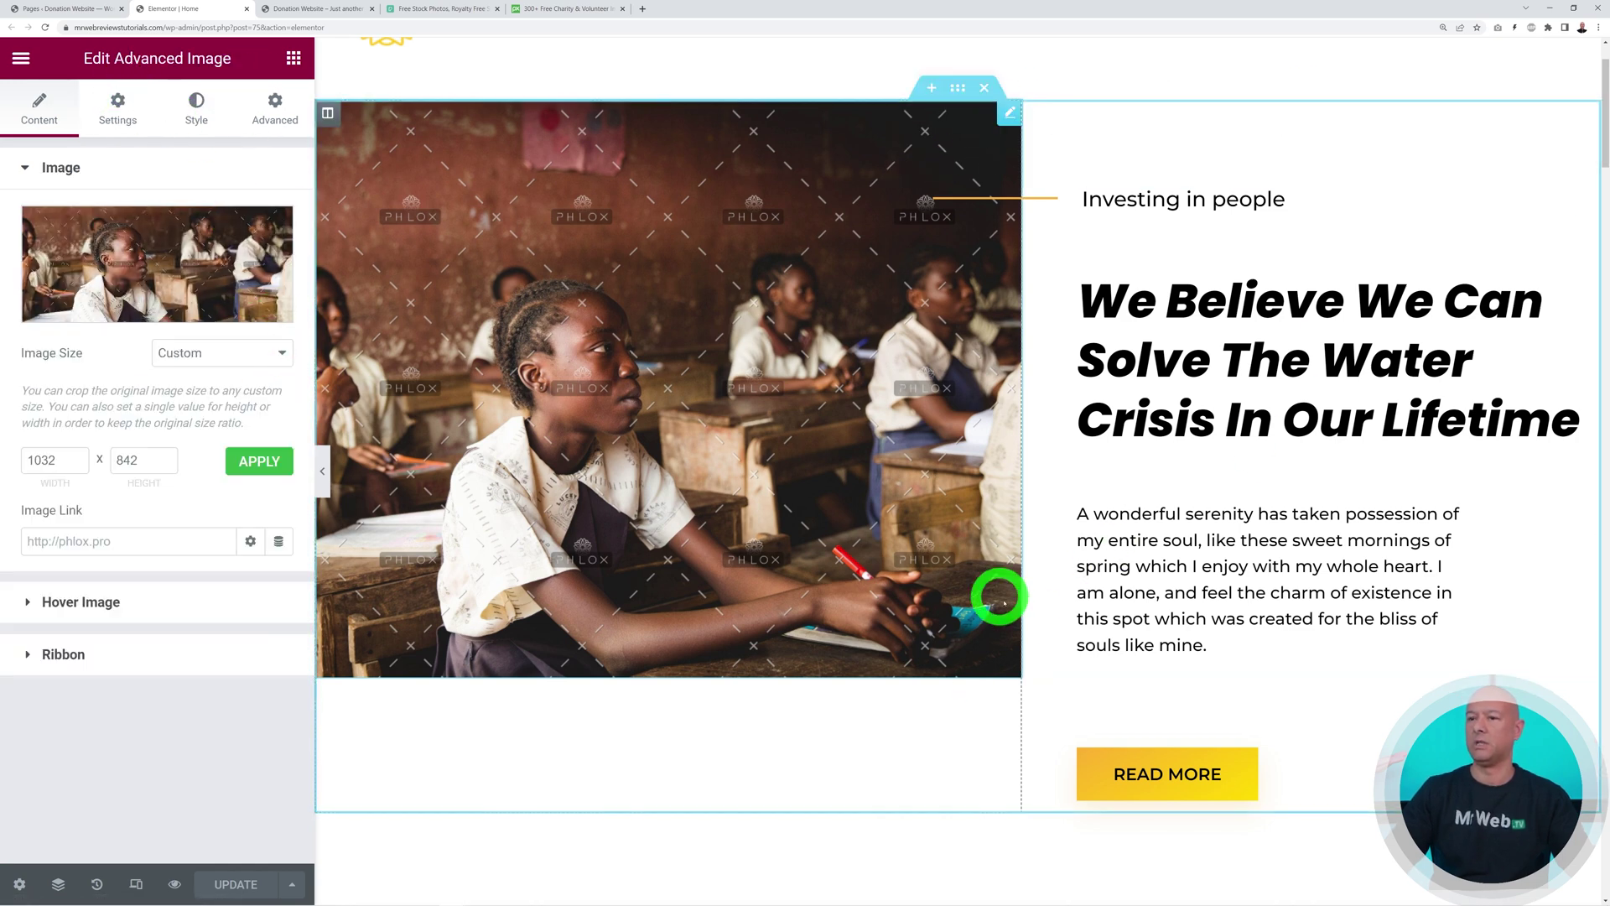
{"action": "scroll", "coordinate": [1042, 620], "scroll_direction": "up", "scroll_amount": 2}
{"action": "scroll", "coordinate": [1043, 620], "scroll_direction": "up", "scroll_amount": 1}
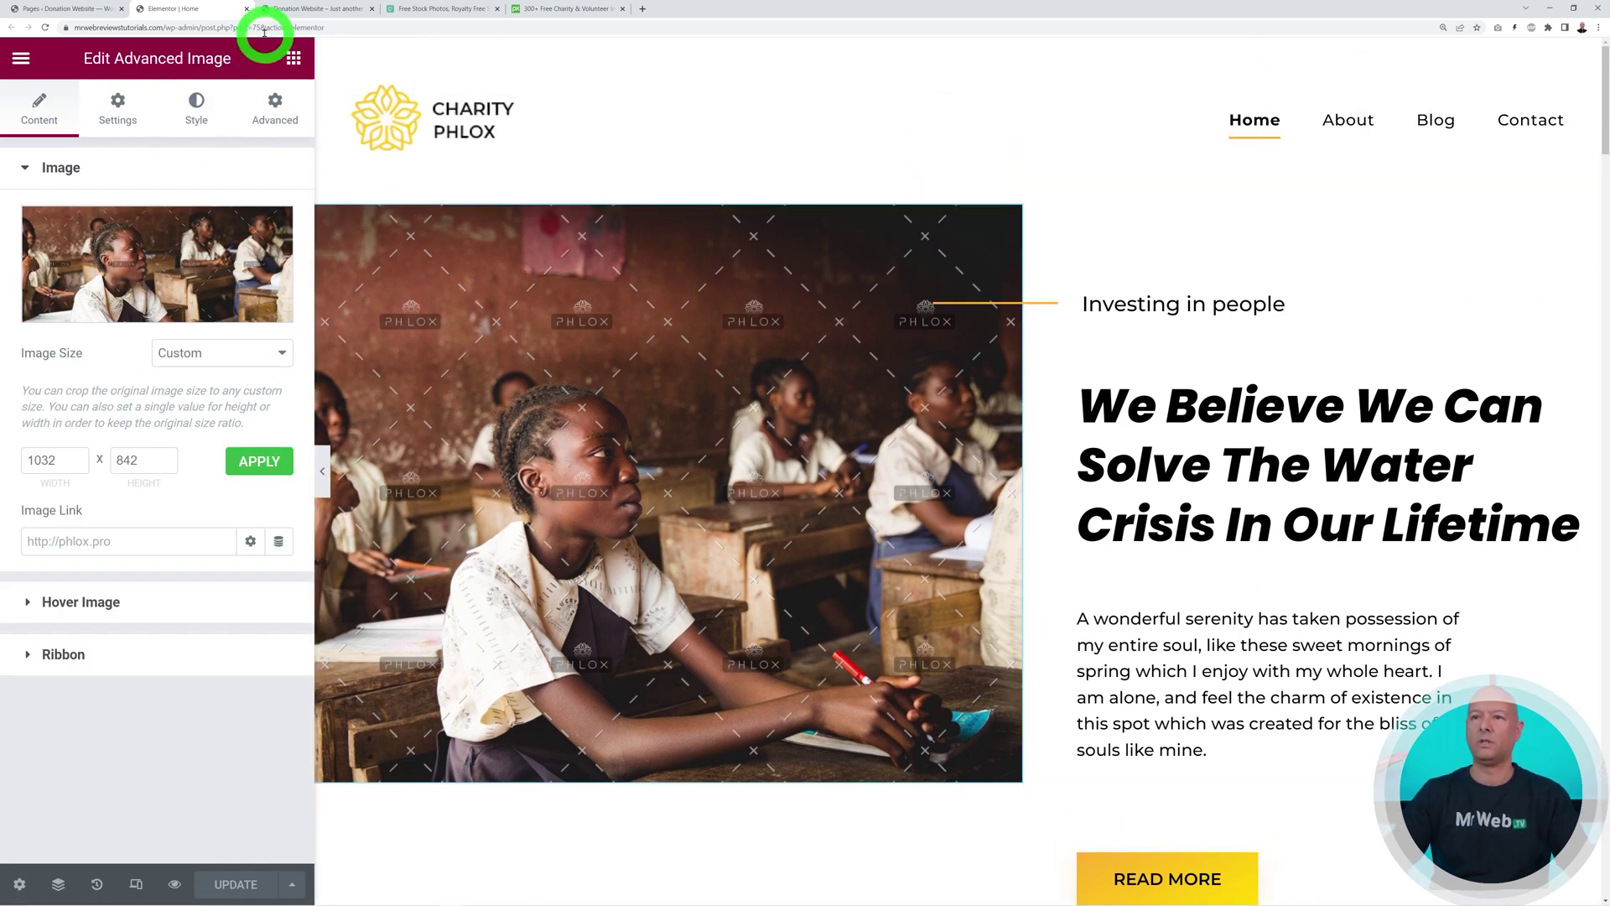
{"action": "left_click", "coordinate": [293, 57]}
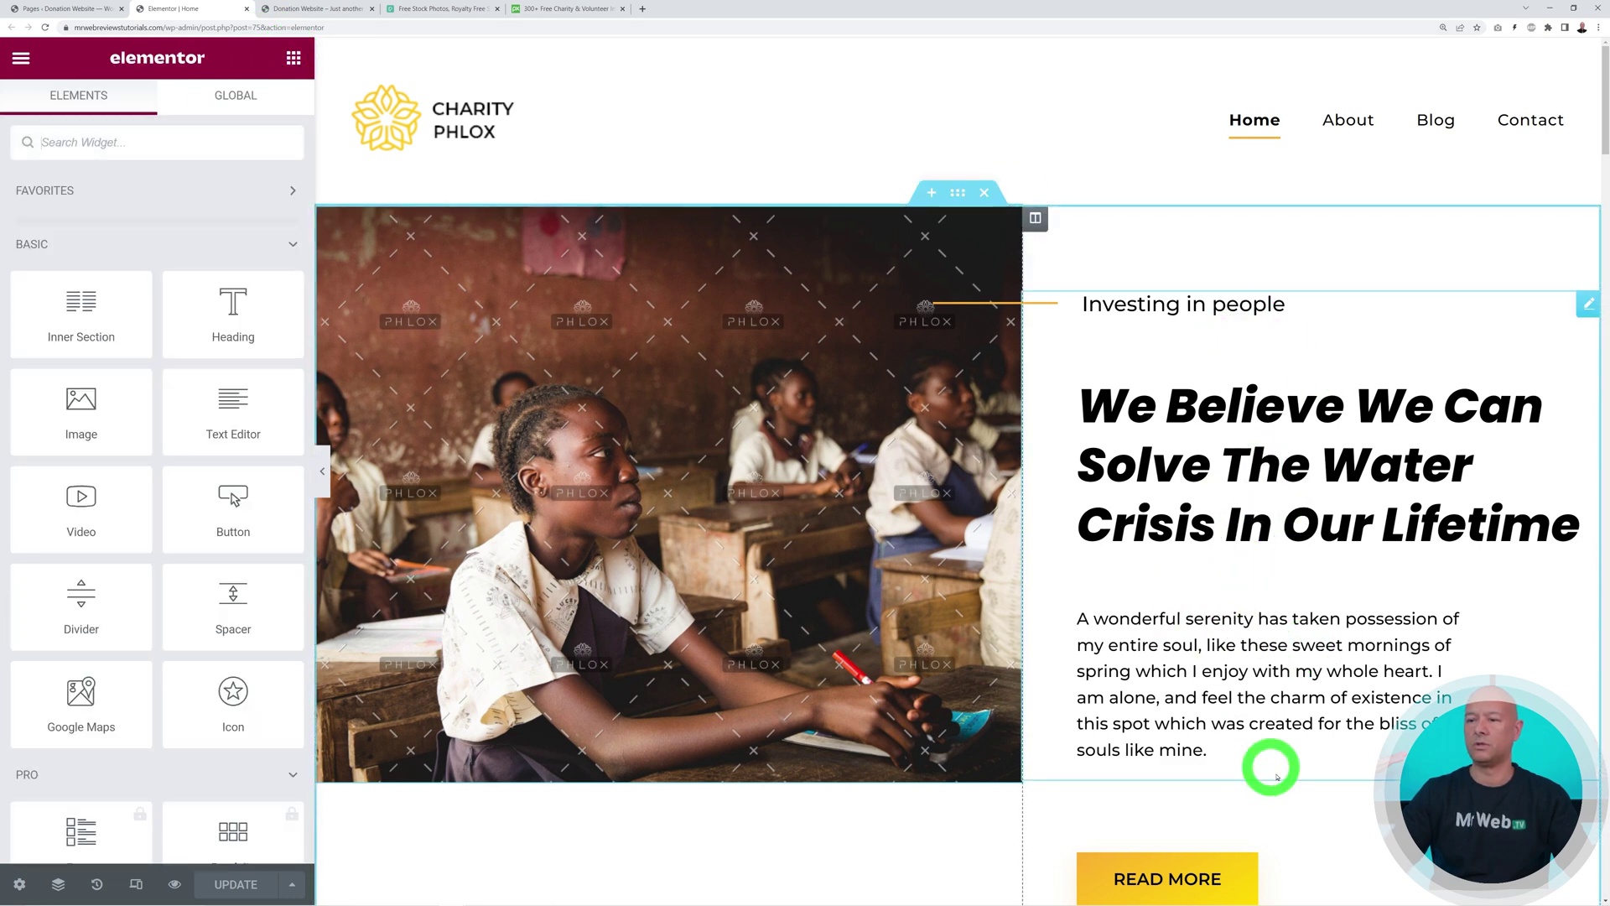
{"action": "scroll", "coordinate": [1274, 772], "scroll_direction": "down", "scroll_amount": 1}
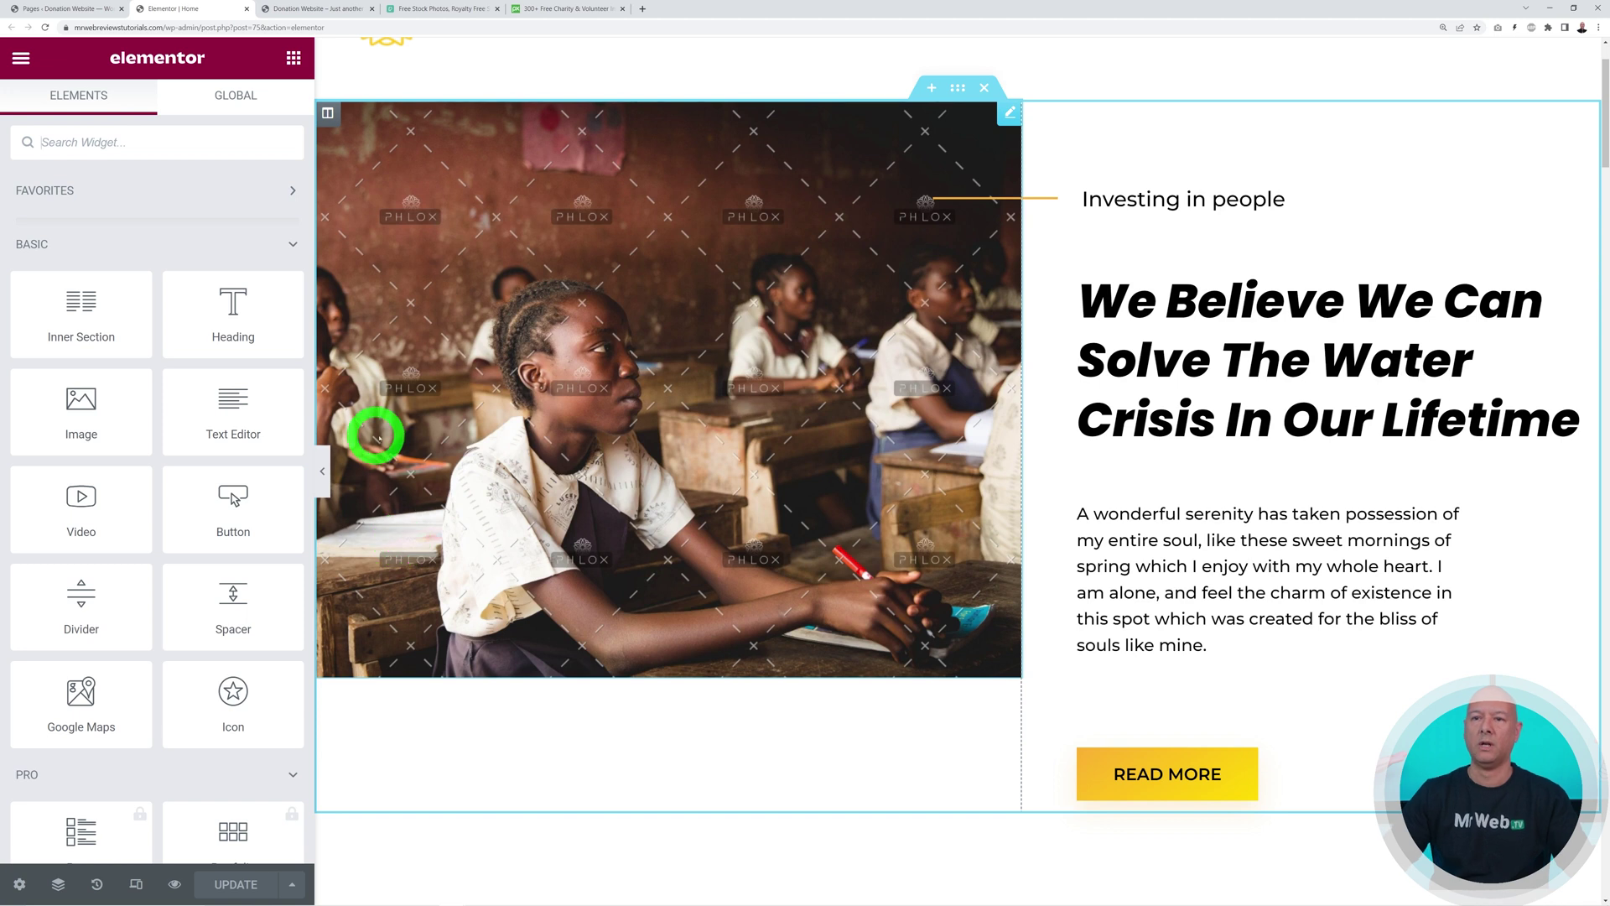
{"action": "left_click_drag", "start_coordinate": [235, 317], "coordinate": [1194, 675]}
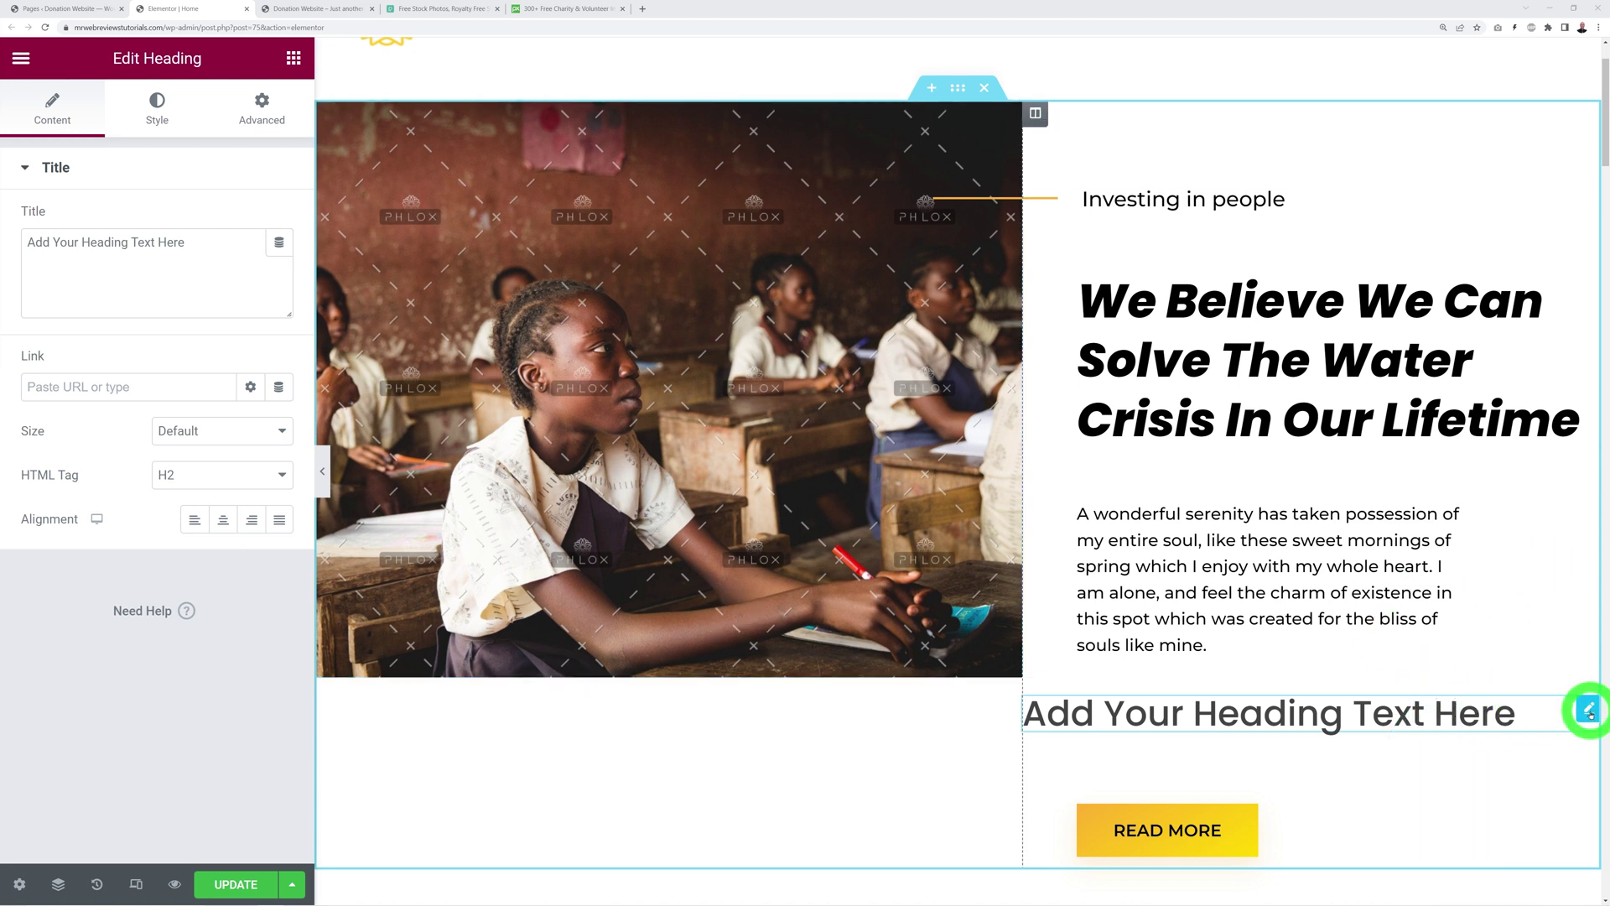
{"action": "right_click", "coordinate": [1588, 710]}
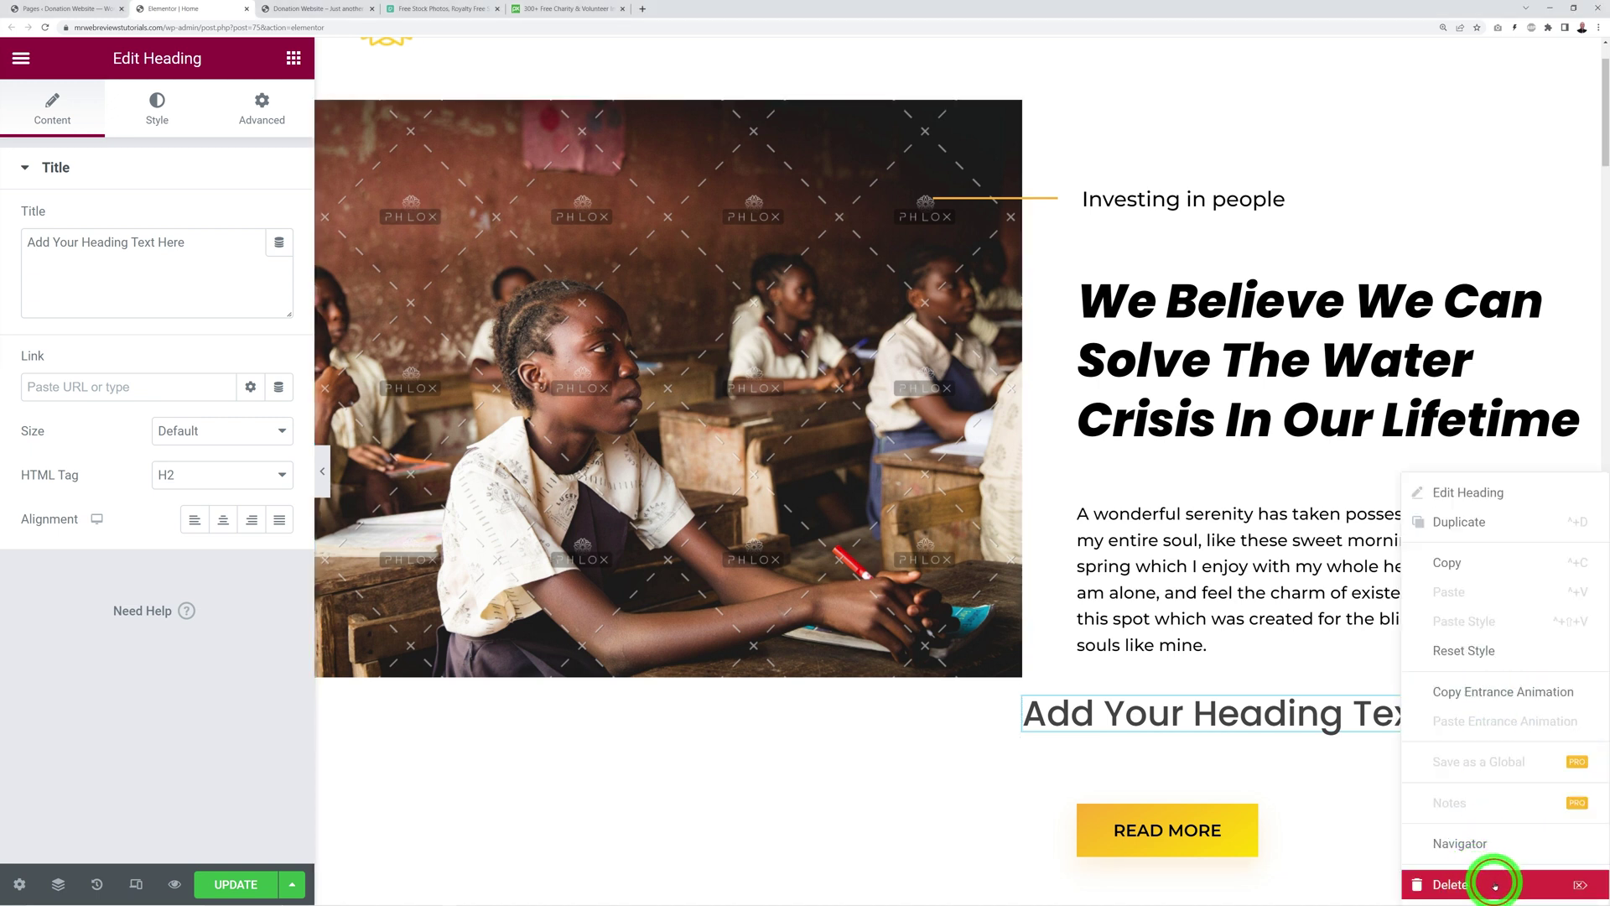
{"action": "left_click", "coordinate": [1495, 886]}
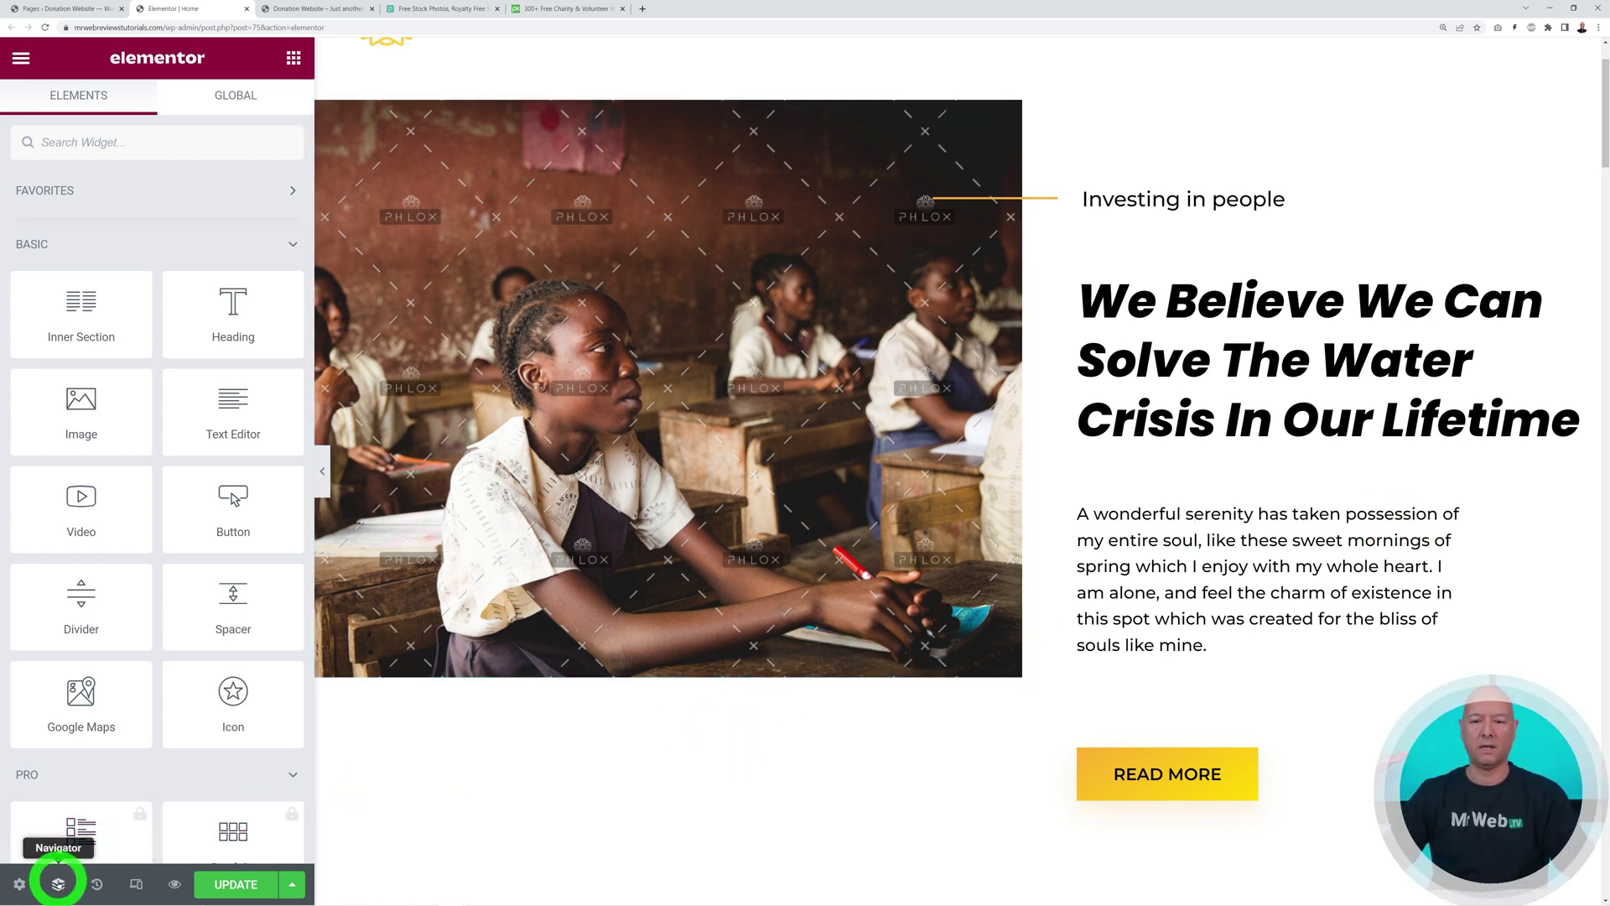
Use the Navigator to visit the hero, Make a Donation Now, Latest Causes, Recent News and second sections
{"action": "left_click", "coordinate": [57, 884]}
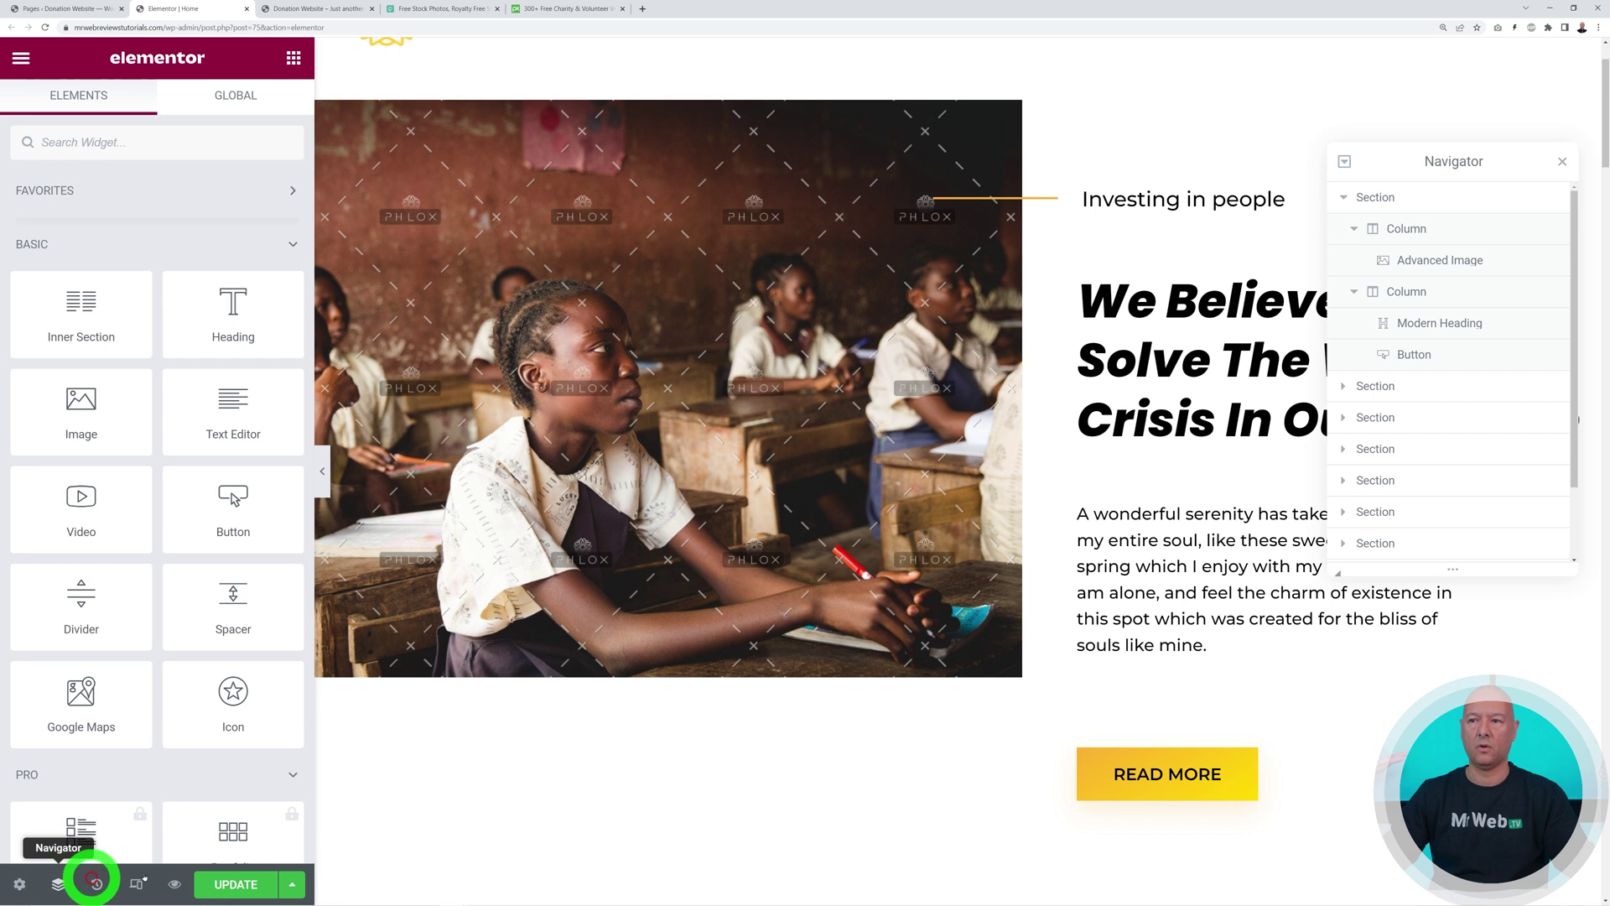
{"action": "left_click", "coordinate": [1357, 201]}
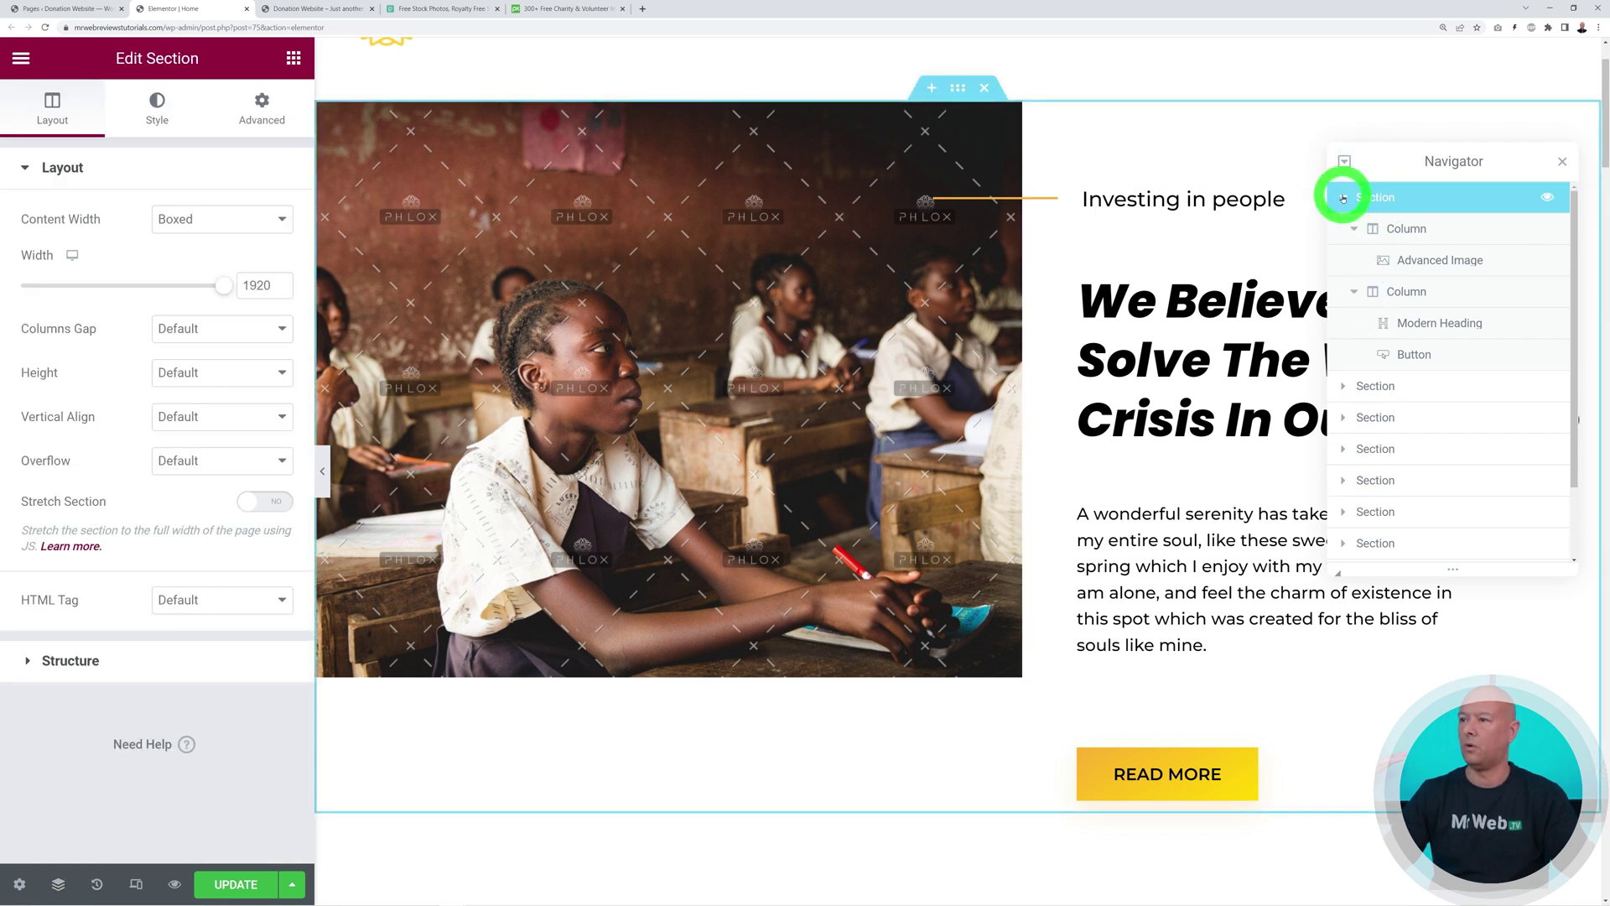
{"action": "left_click", "coordinate": [1343, 199]}
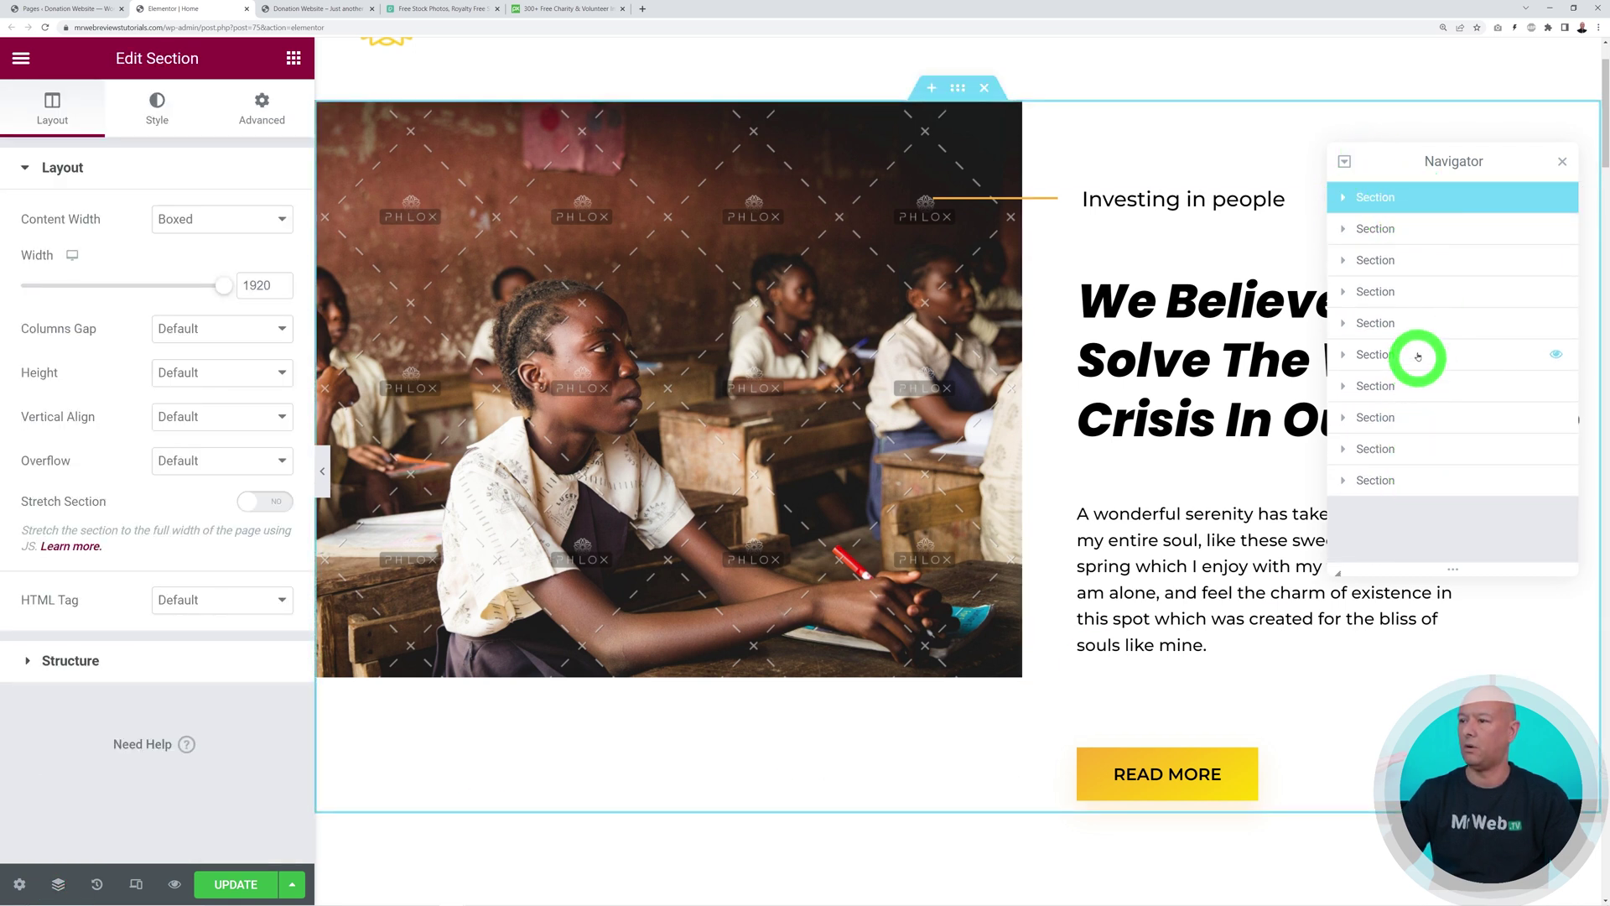
{"action": "left_click", "coordinate": [1385, 359]}
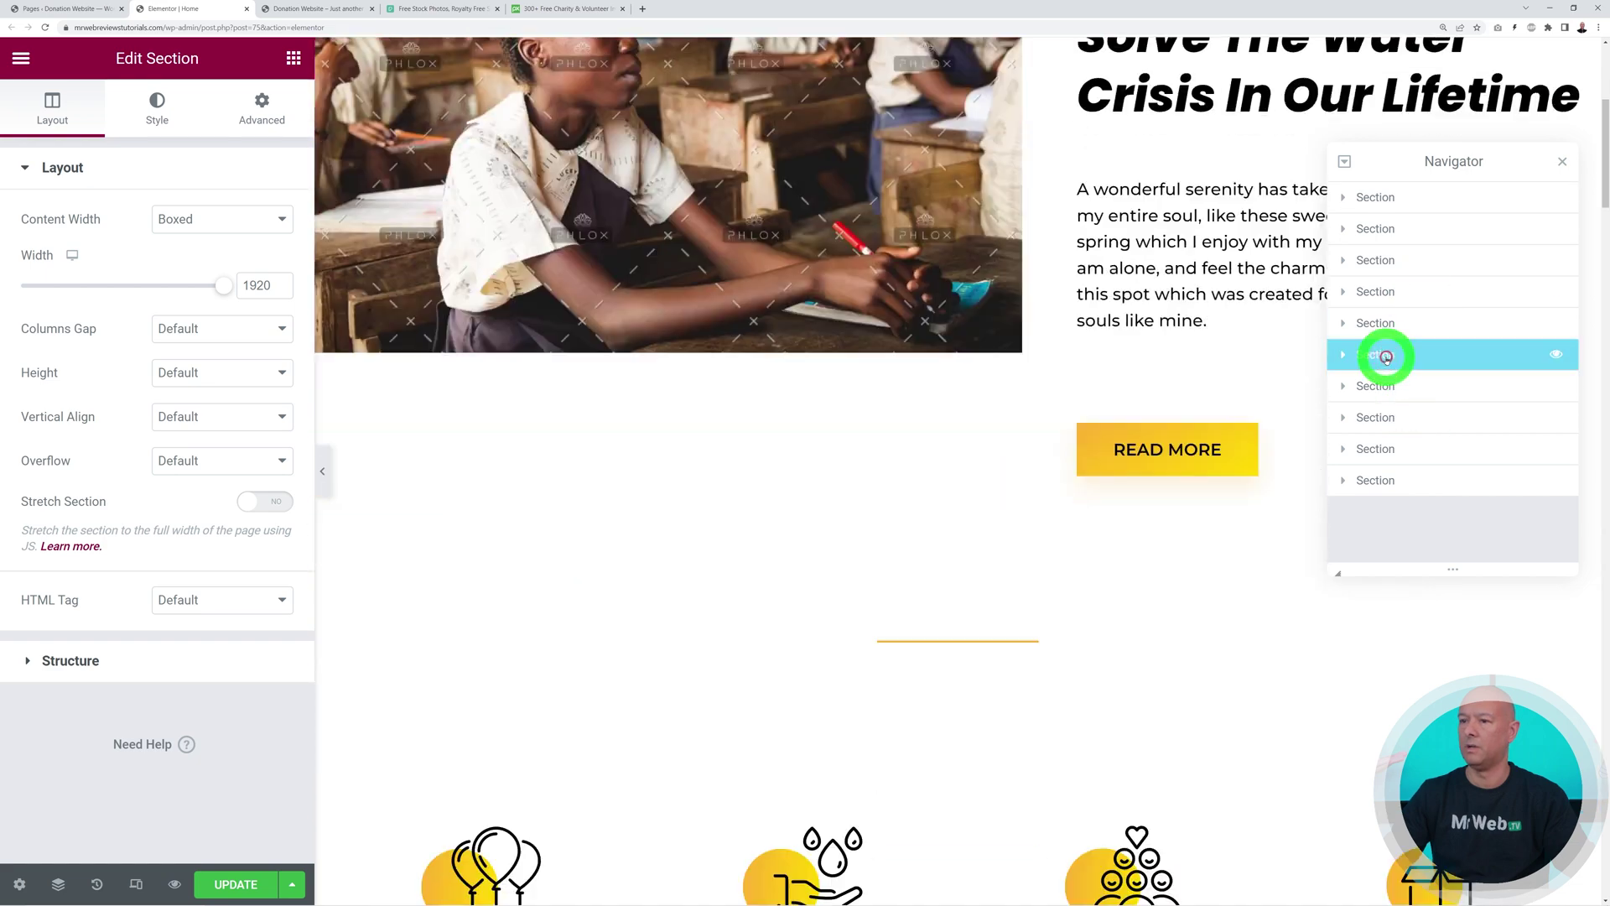
{"action": "left_click", "coordinate": [1394, 294]}
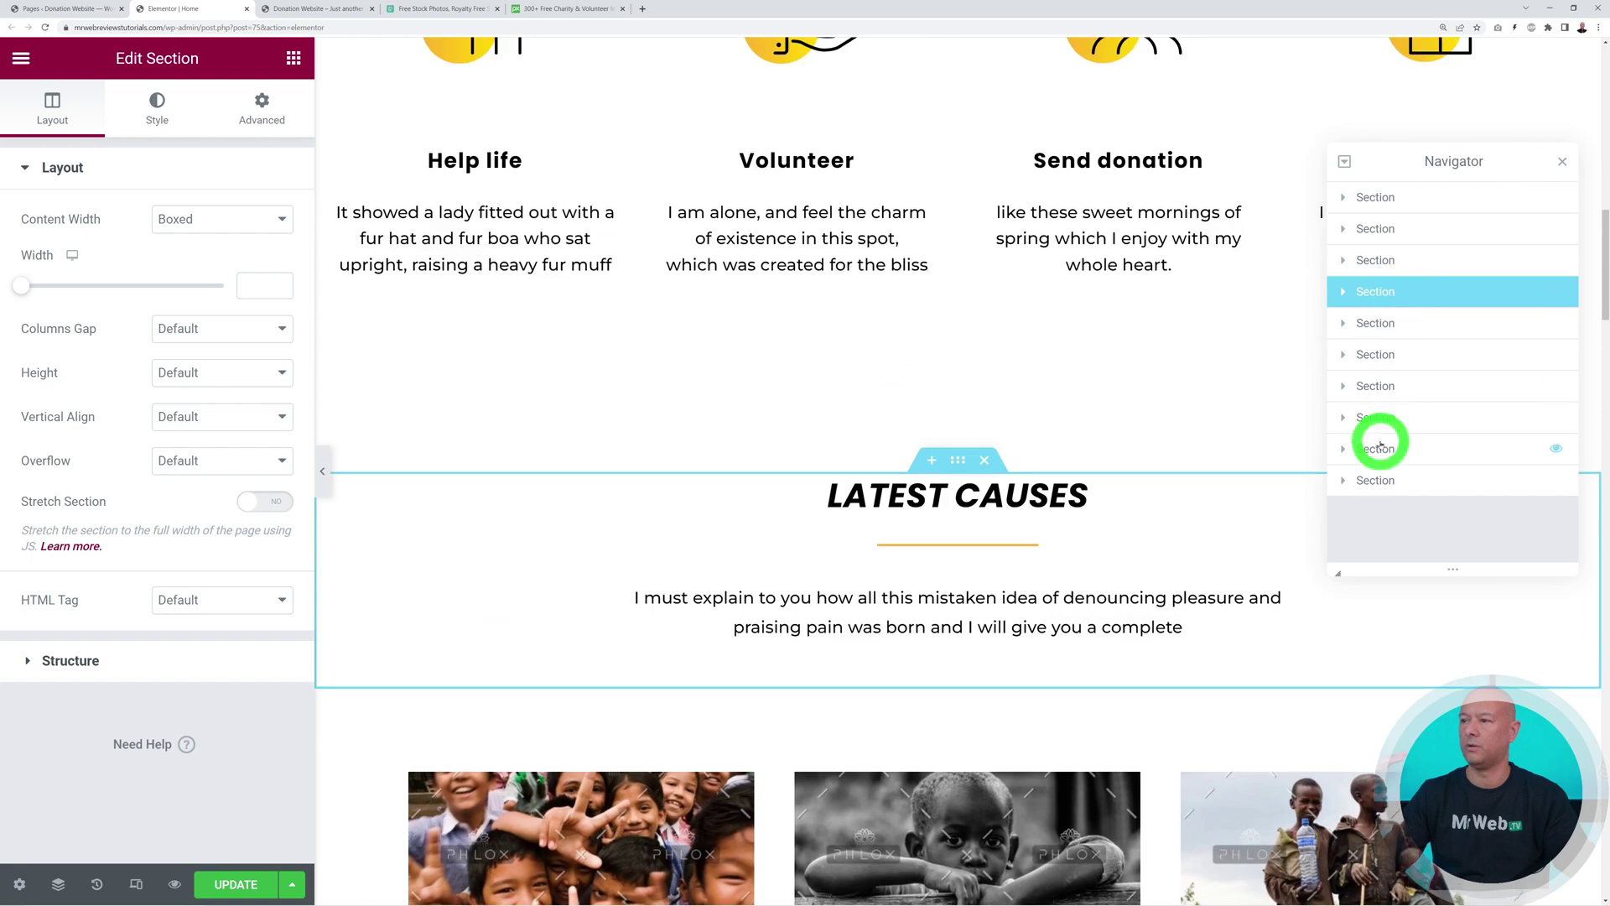
{"action": "left_click", "coordinate": [1381, 449]}
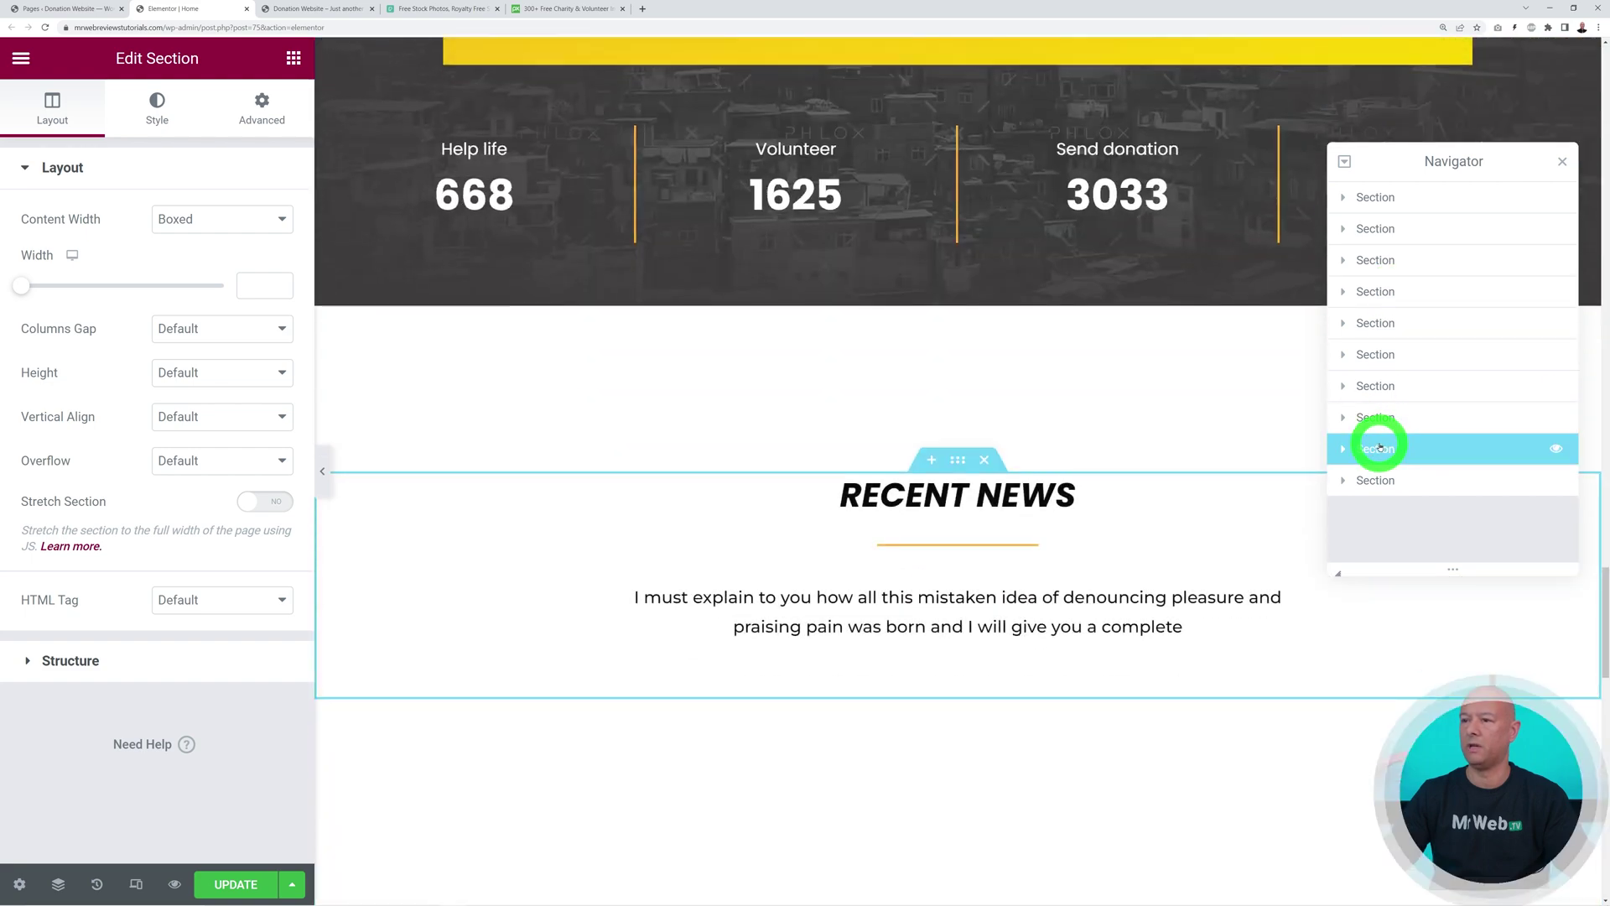
{"action": "left_click", "coordinate": [1378, 229]}
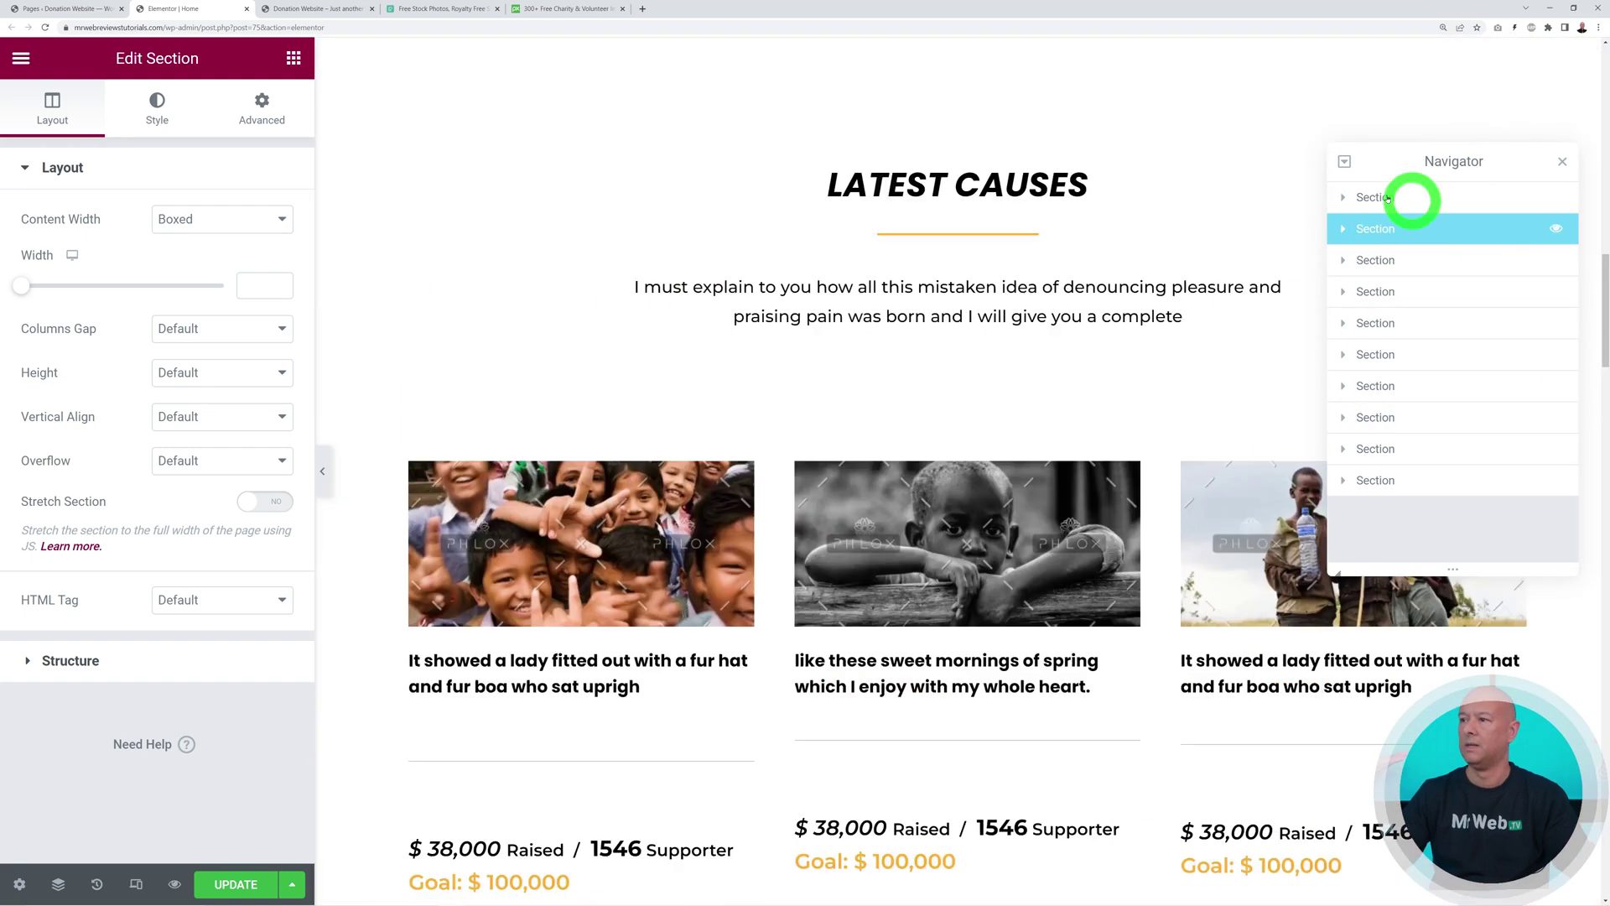
Expand the second section, its column and the hero section, then close the Navigator and return to the top
{"action": "left_click", "coordinate": [1344, 230]}
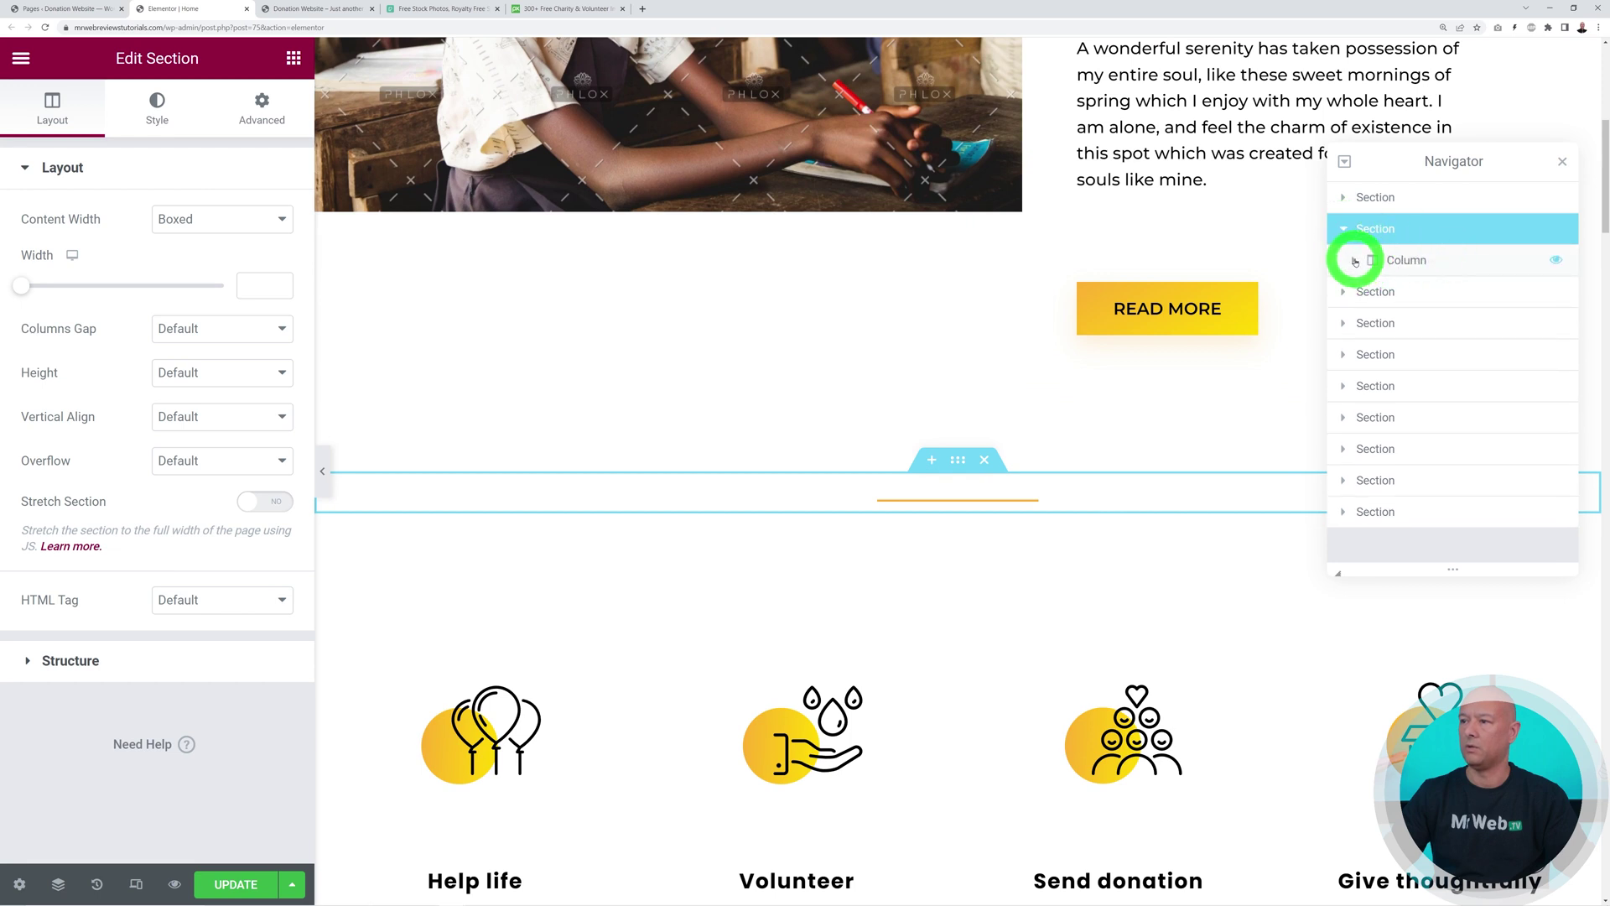
{"action": "left_click", "coordinate": [1355, 261]}
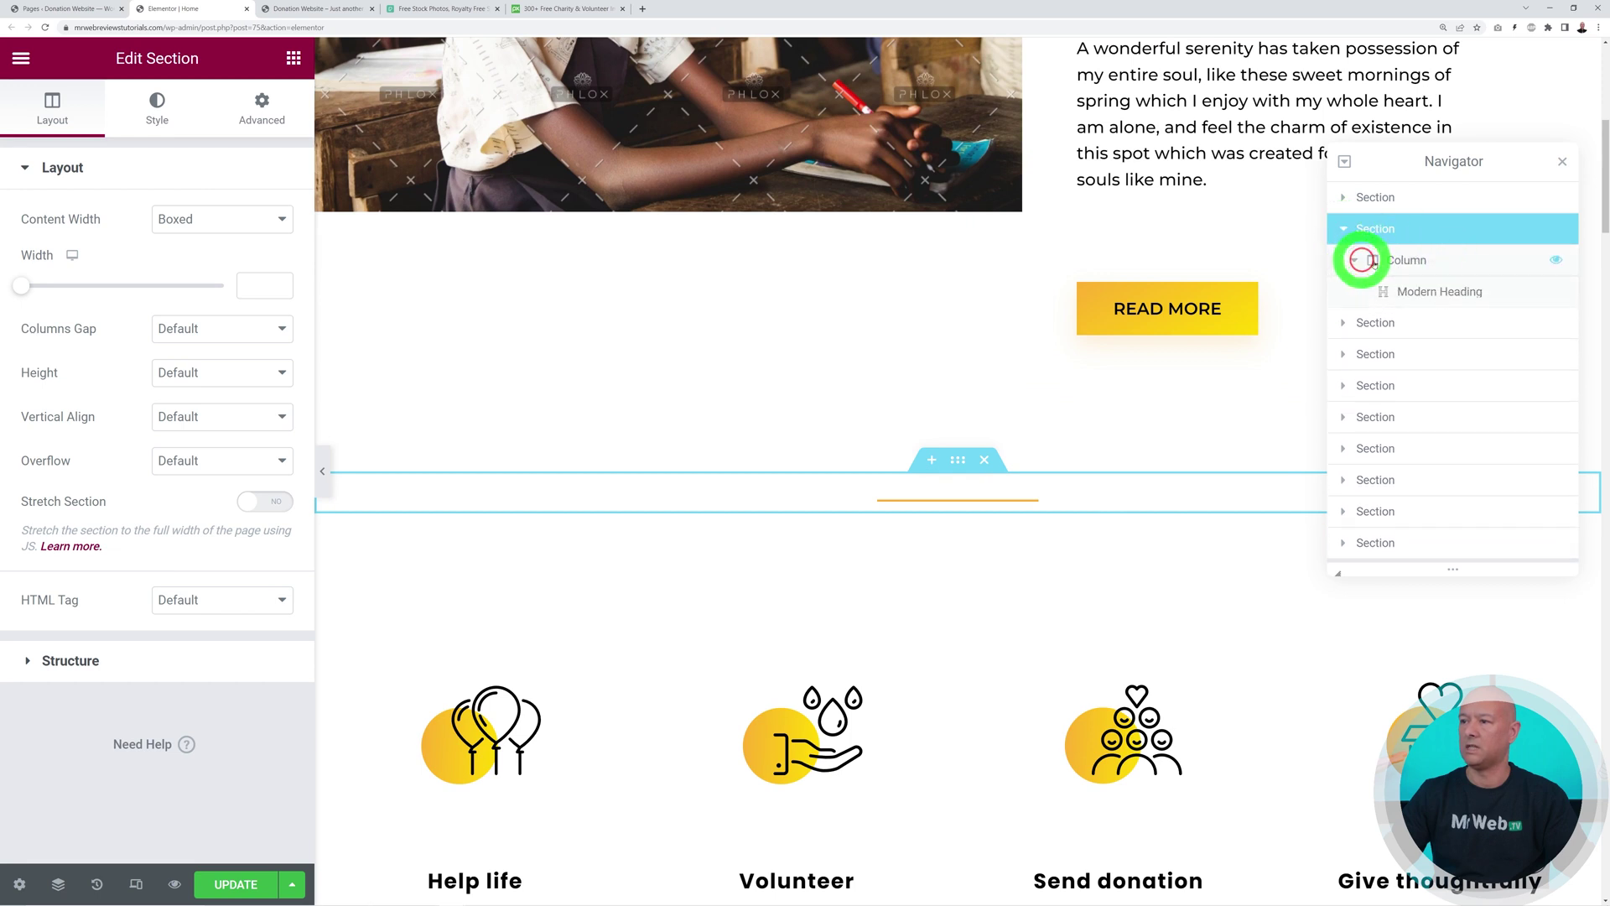
{"action": "left_click", "coordinate": [1344, 198]}
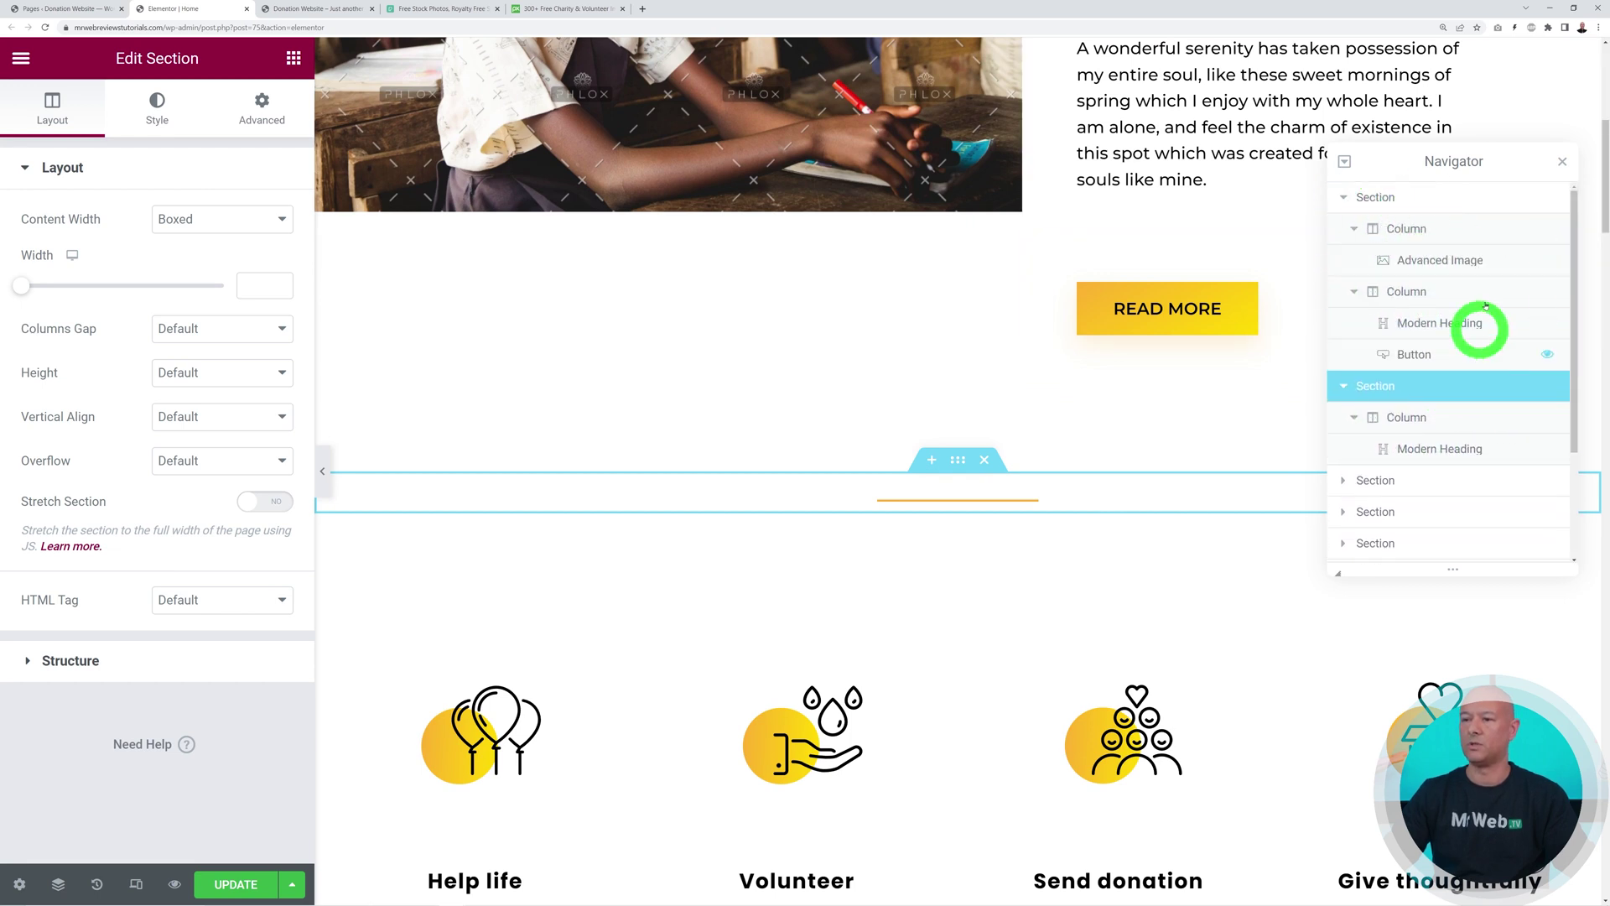
{"action": "left_click", "coordinate": [1562, 161]}
{"action": "scroll", "coordinate": [1242, 556], "scroll_direction": "up", "scroll_amount": 1}
{"action": "scroll", "coordinate": [1242, 556], "scroll_direction": "up", "scroll_amount": 5}
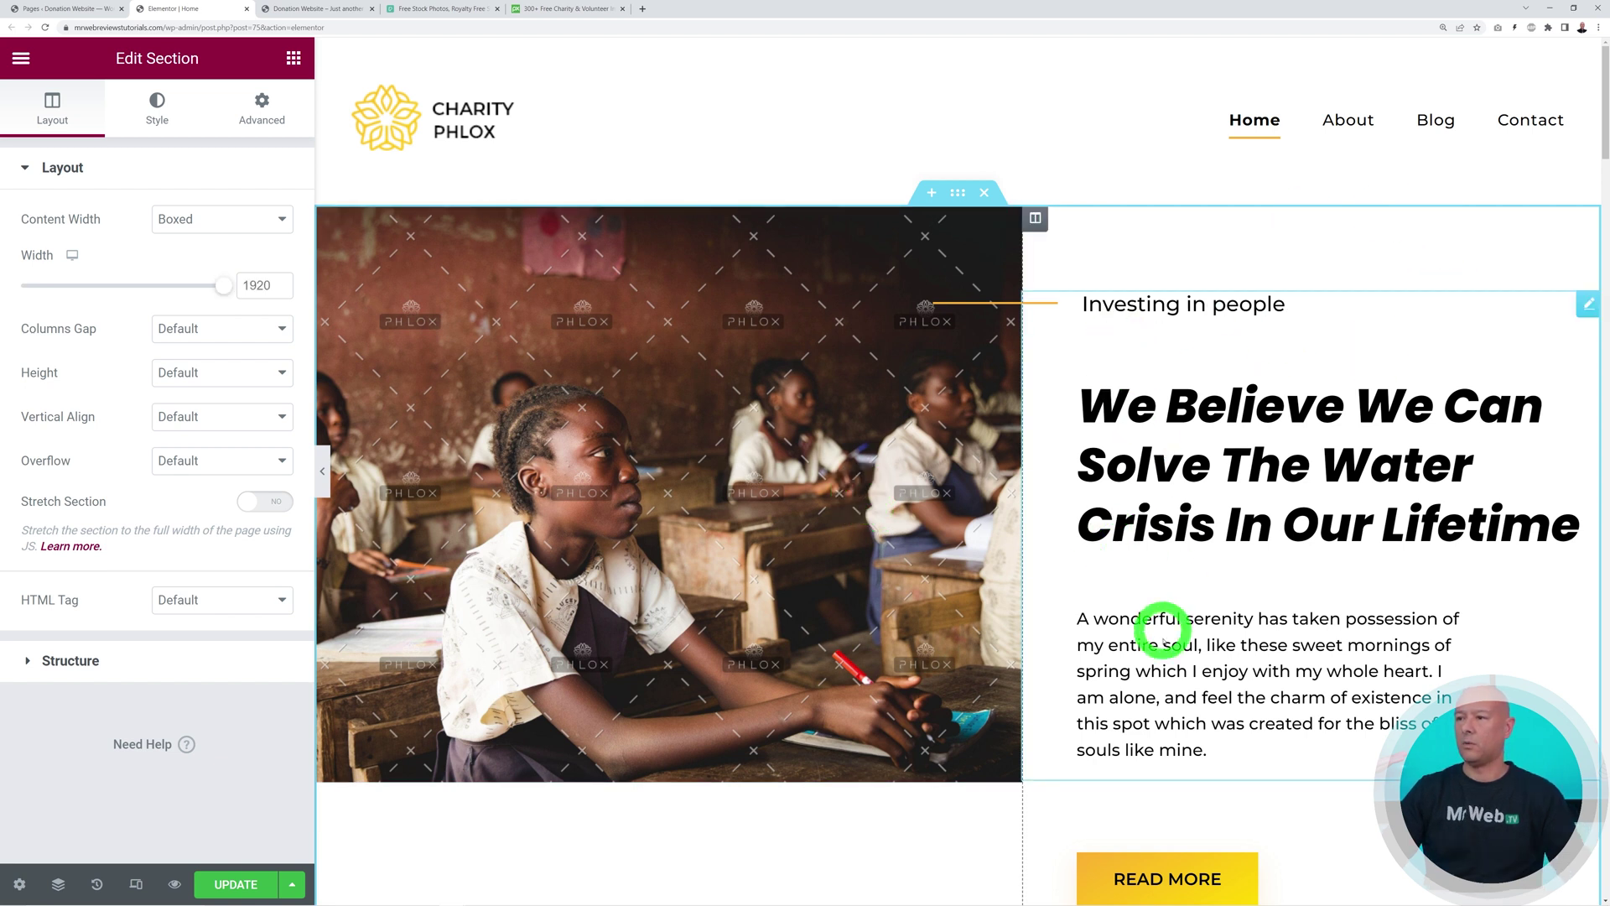
{"action": "scroll", "coordinate": [1355, 564], "scroll_direction": "down", "scroll_amount": 2}
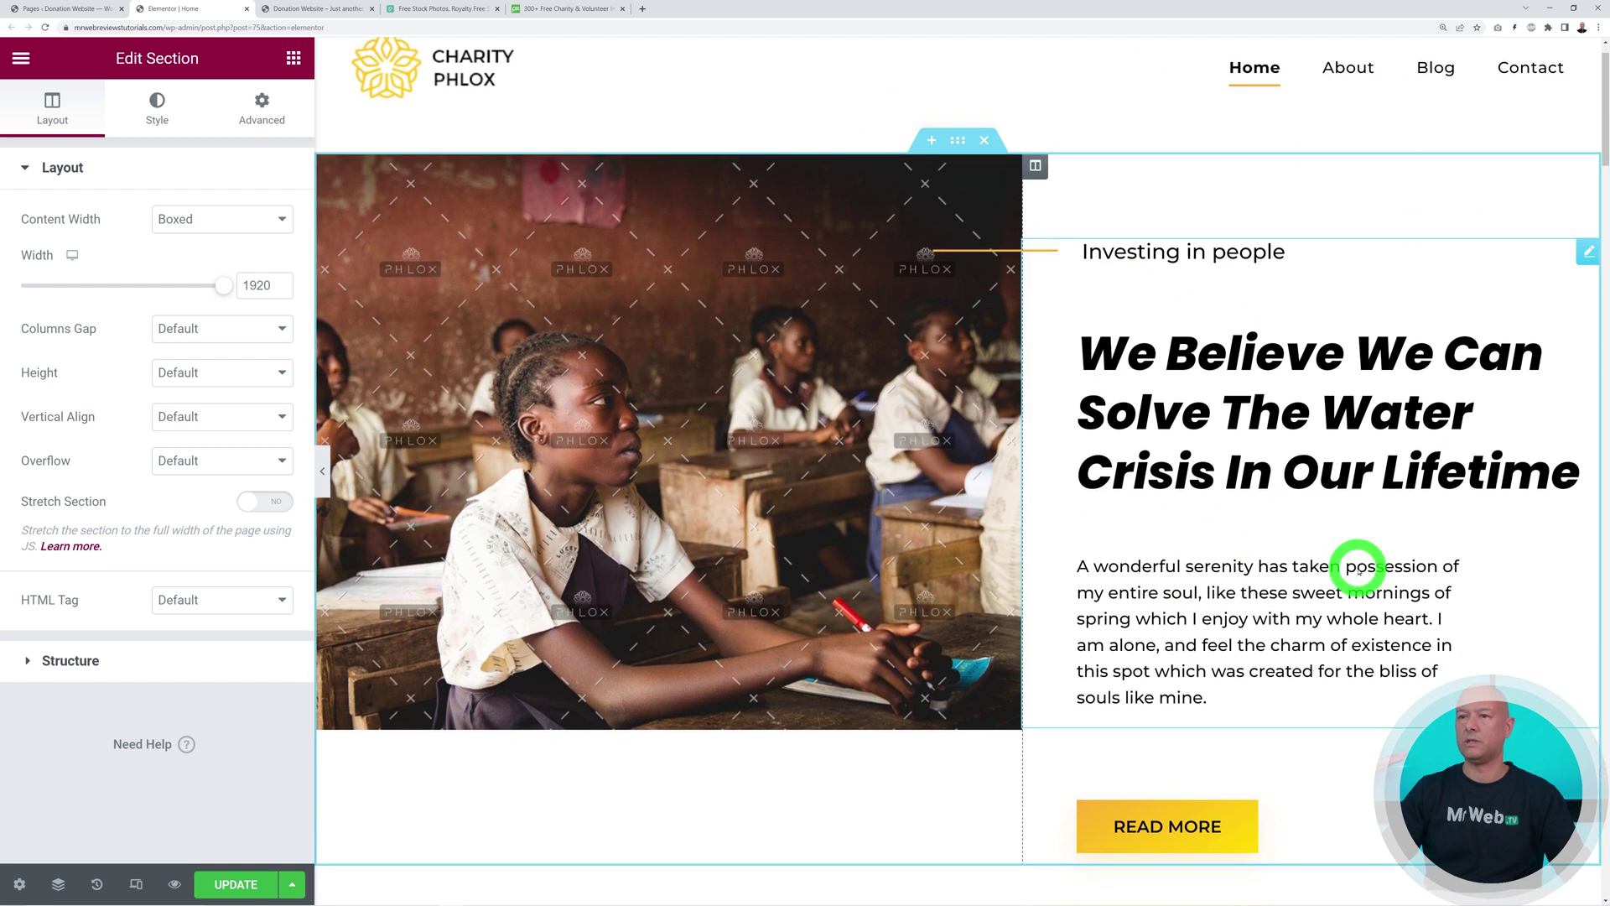
{"action": "scroll", "coordinate": [1425, 592], "scroll_direction": "down", "scroll_amount": 1}
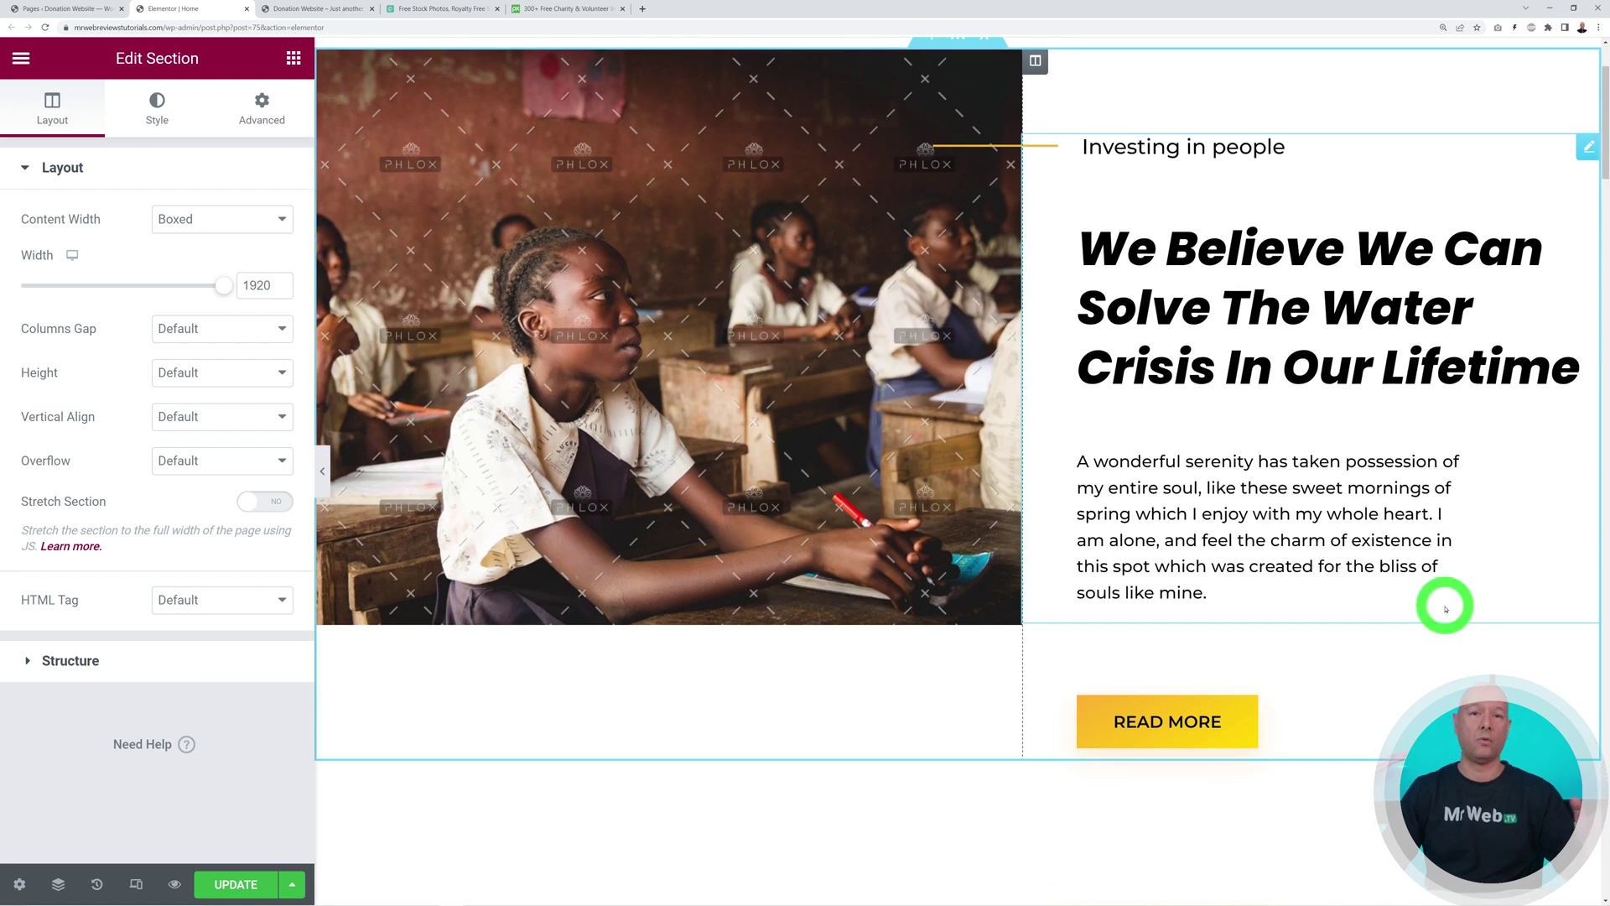
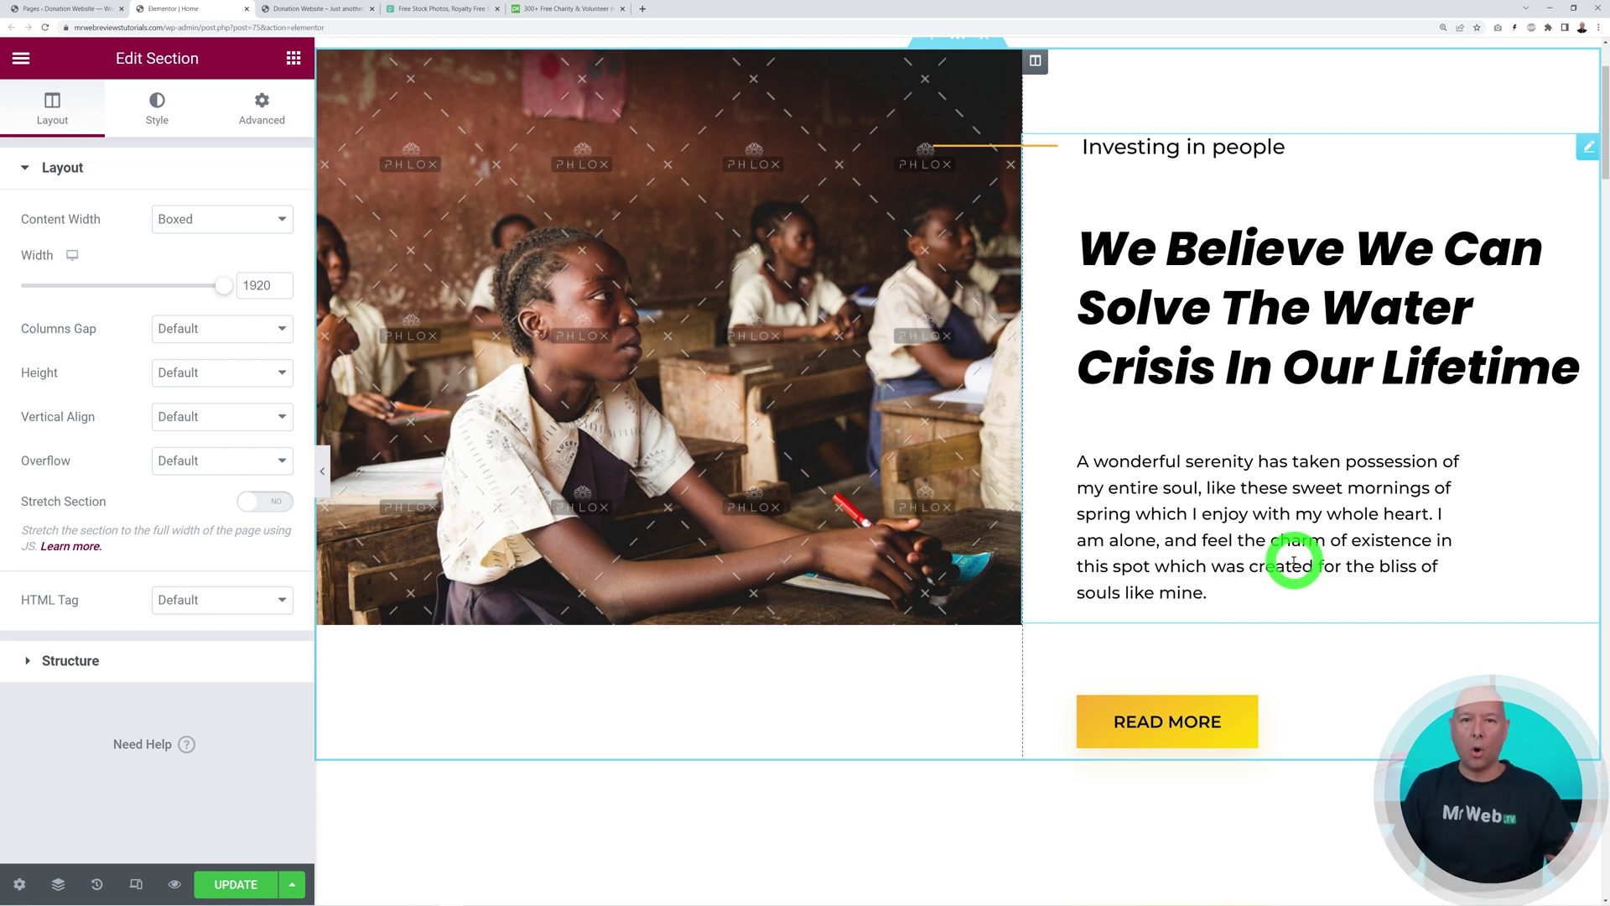
Open the hero Modern Heading and retitle it 'Making Food Available to Everyone'
{"action": "left_click", "coordinate": [1587, 151]}
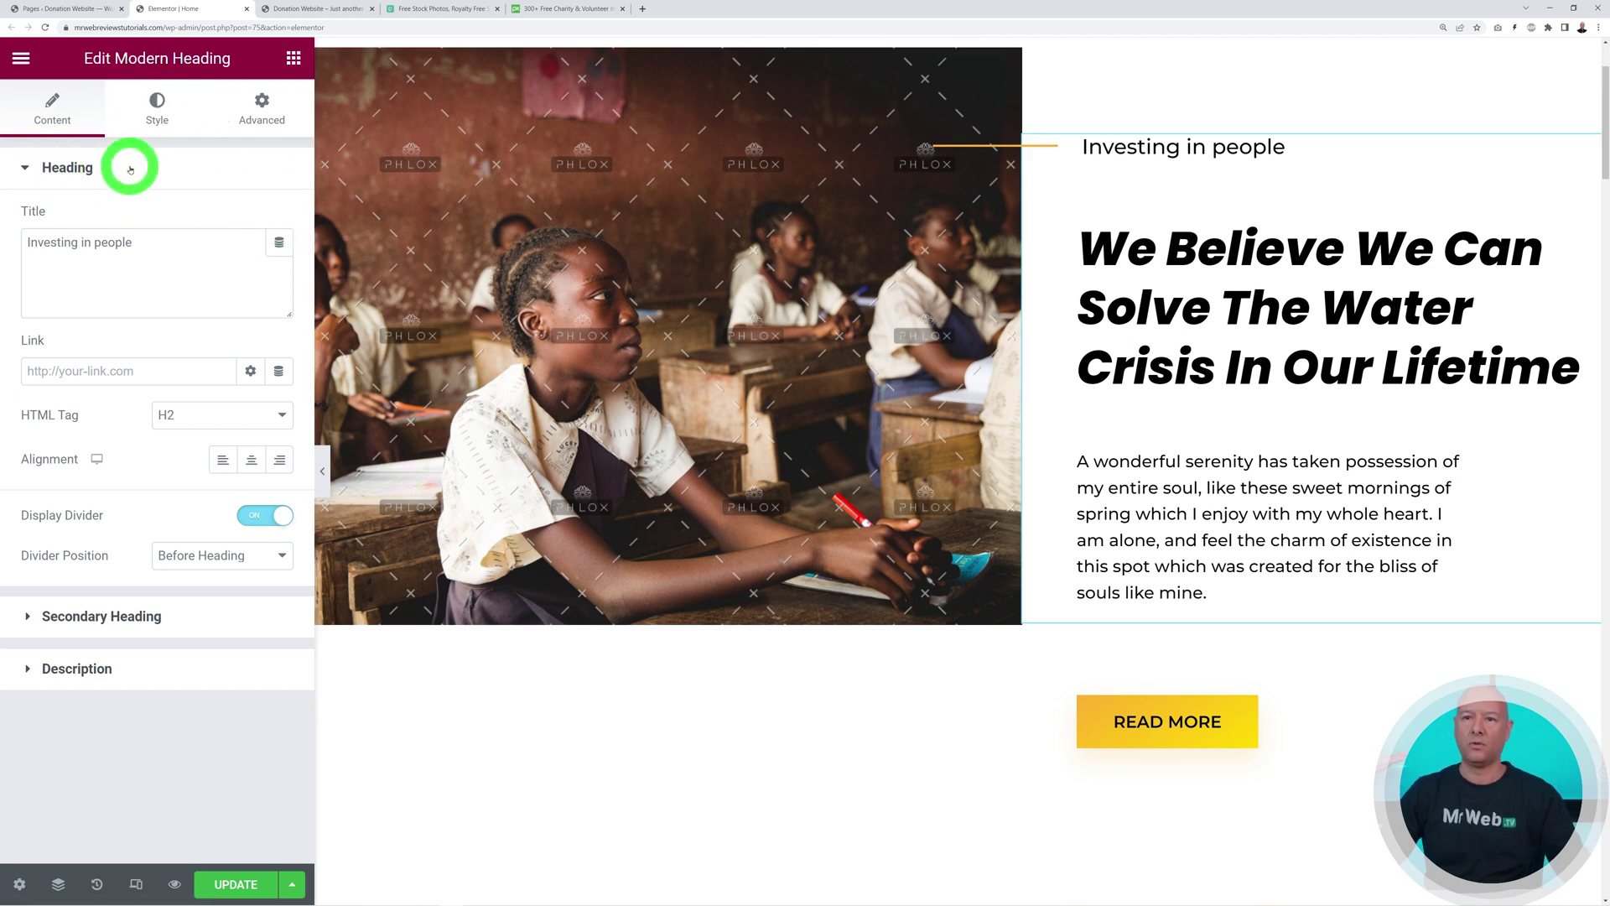
{"action": "left_click", "coordinate": [47, 602]}
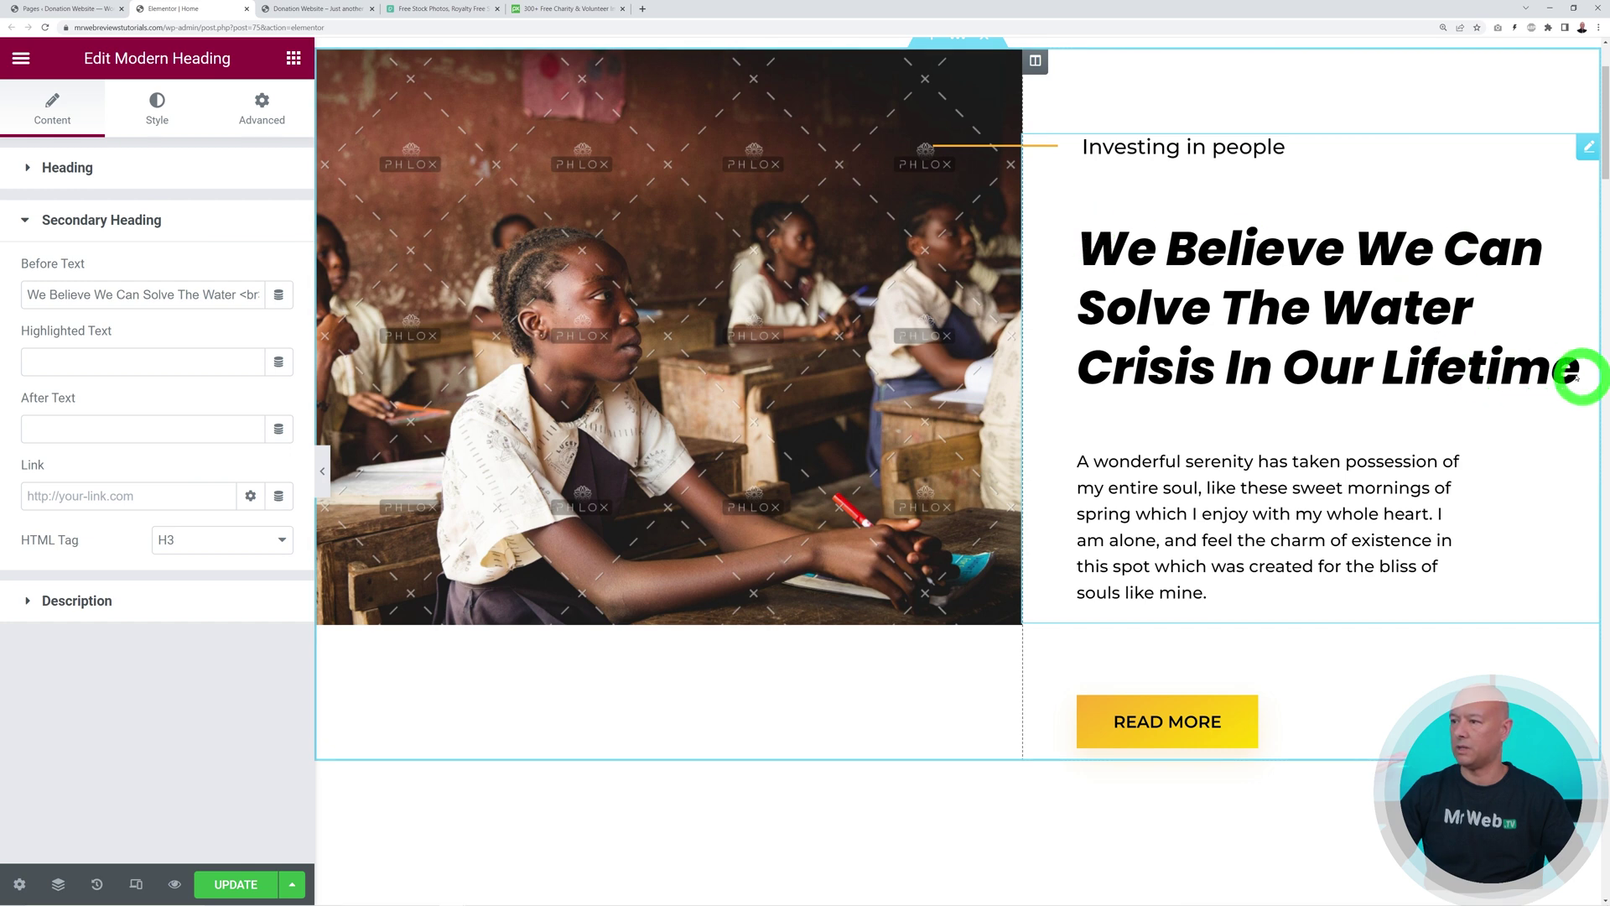
{"action": "left_click", "coordinate": [143, 600]}
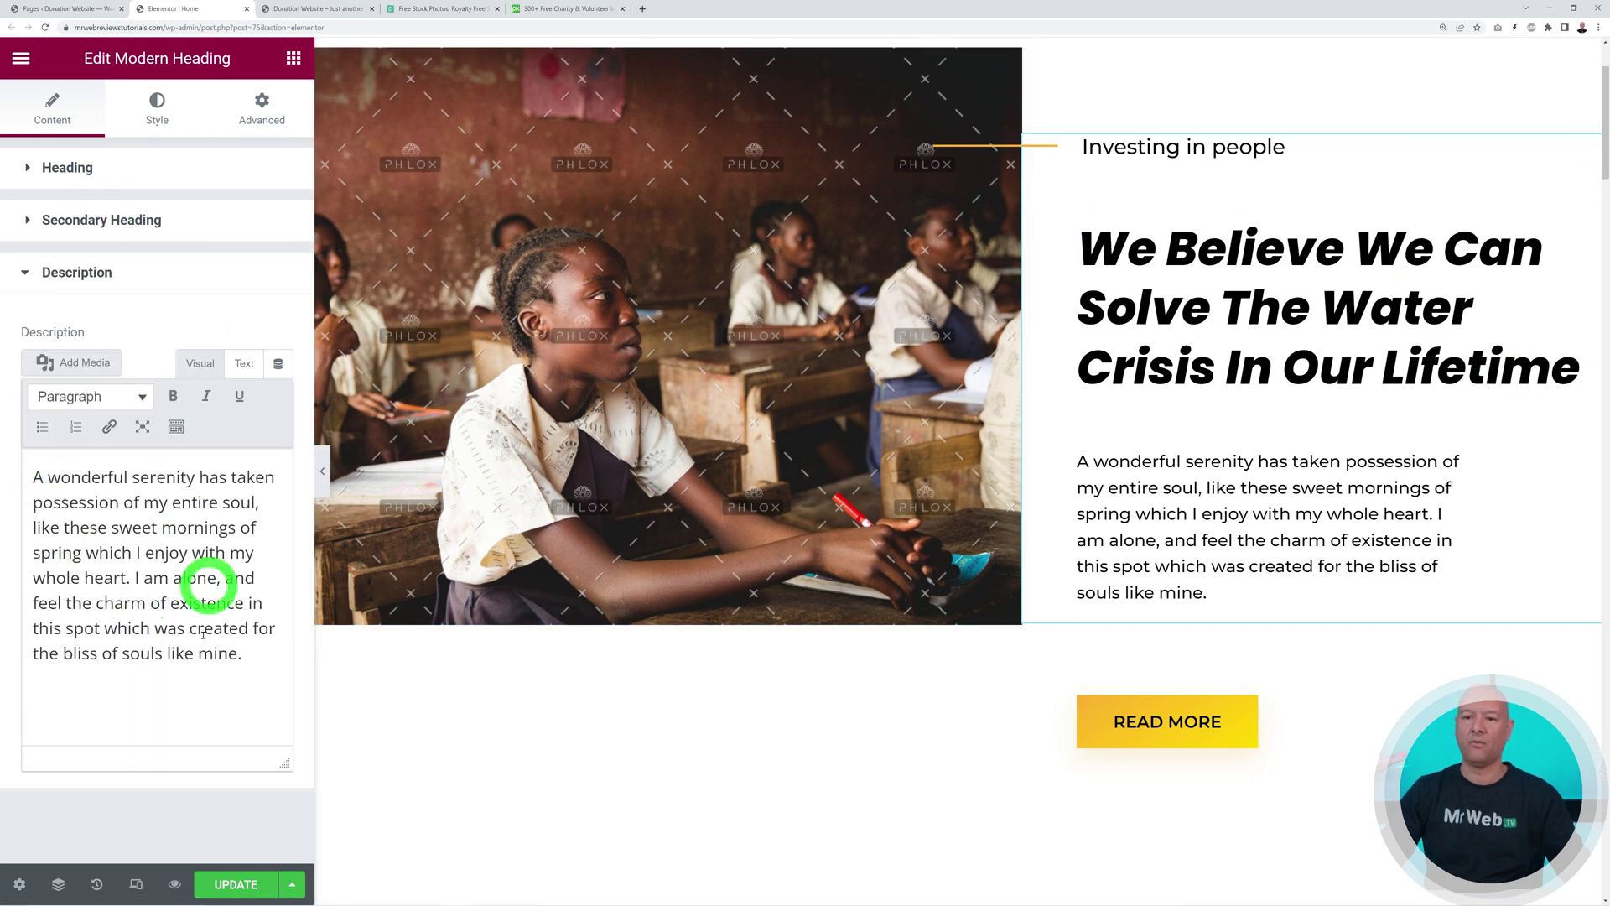
{"action": "left_click", "coordinate": [52, 166]}
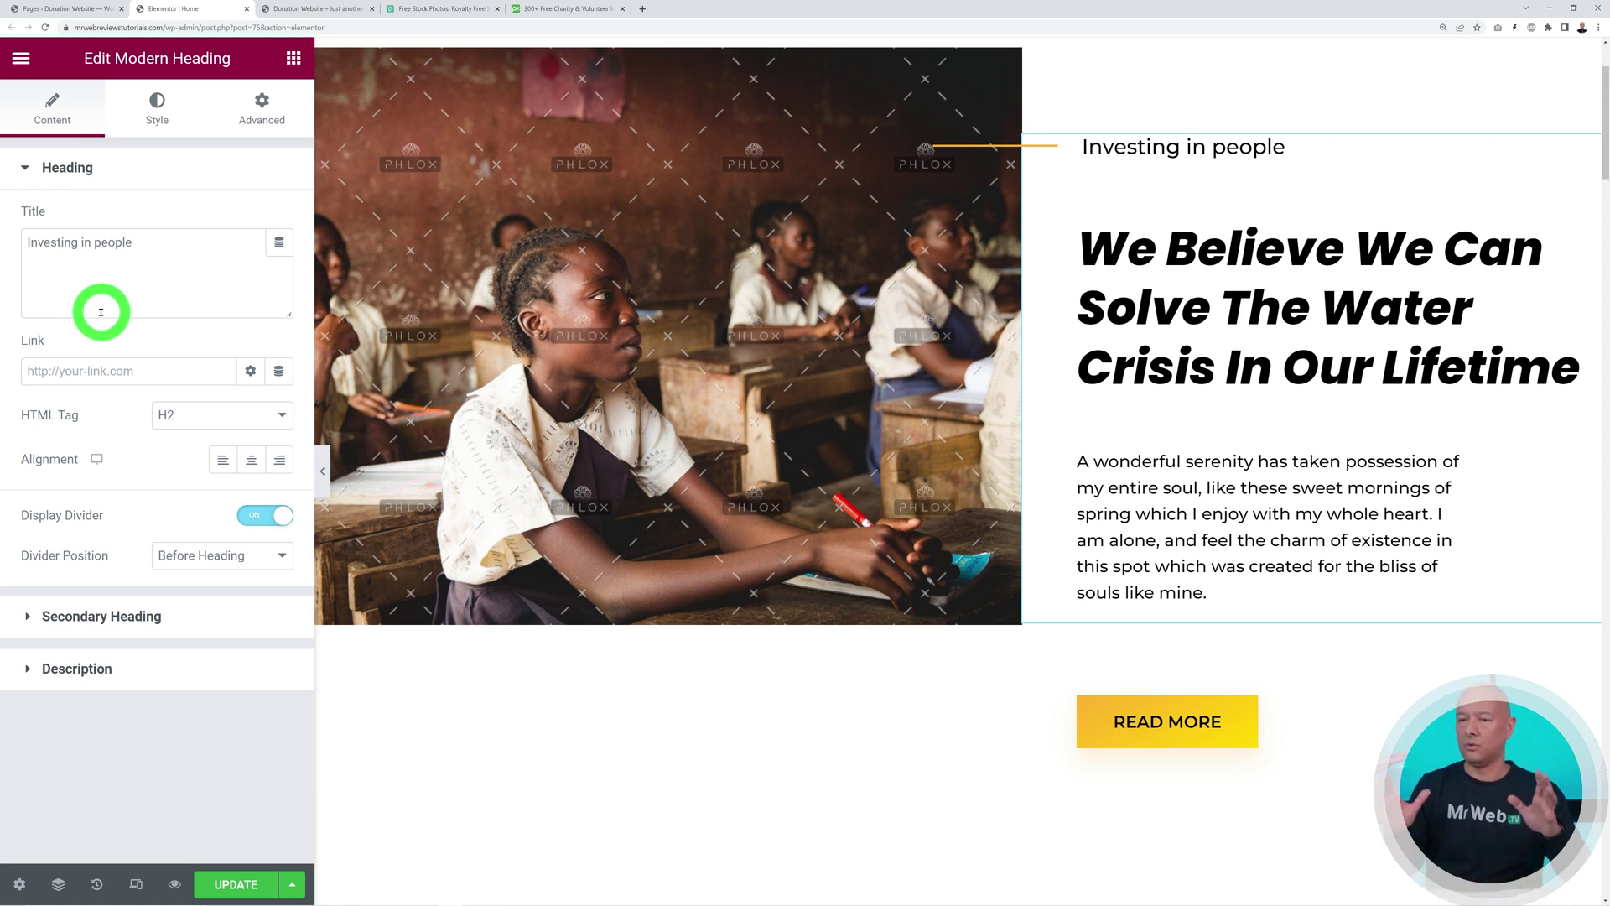
{"action": "left_click_drag", "start_coordinate": [138, 244], "coordinate": [22, 244]}
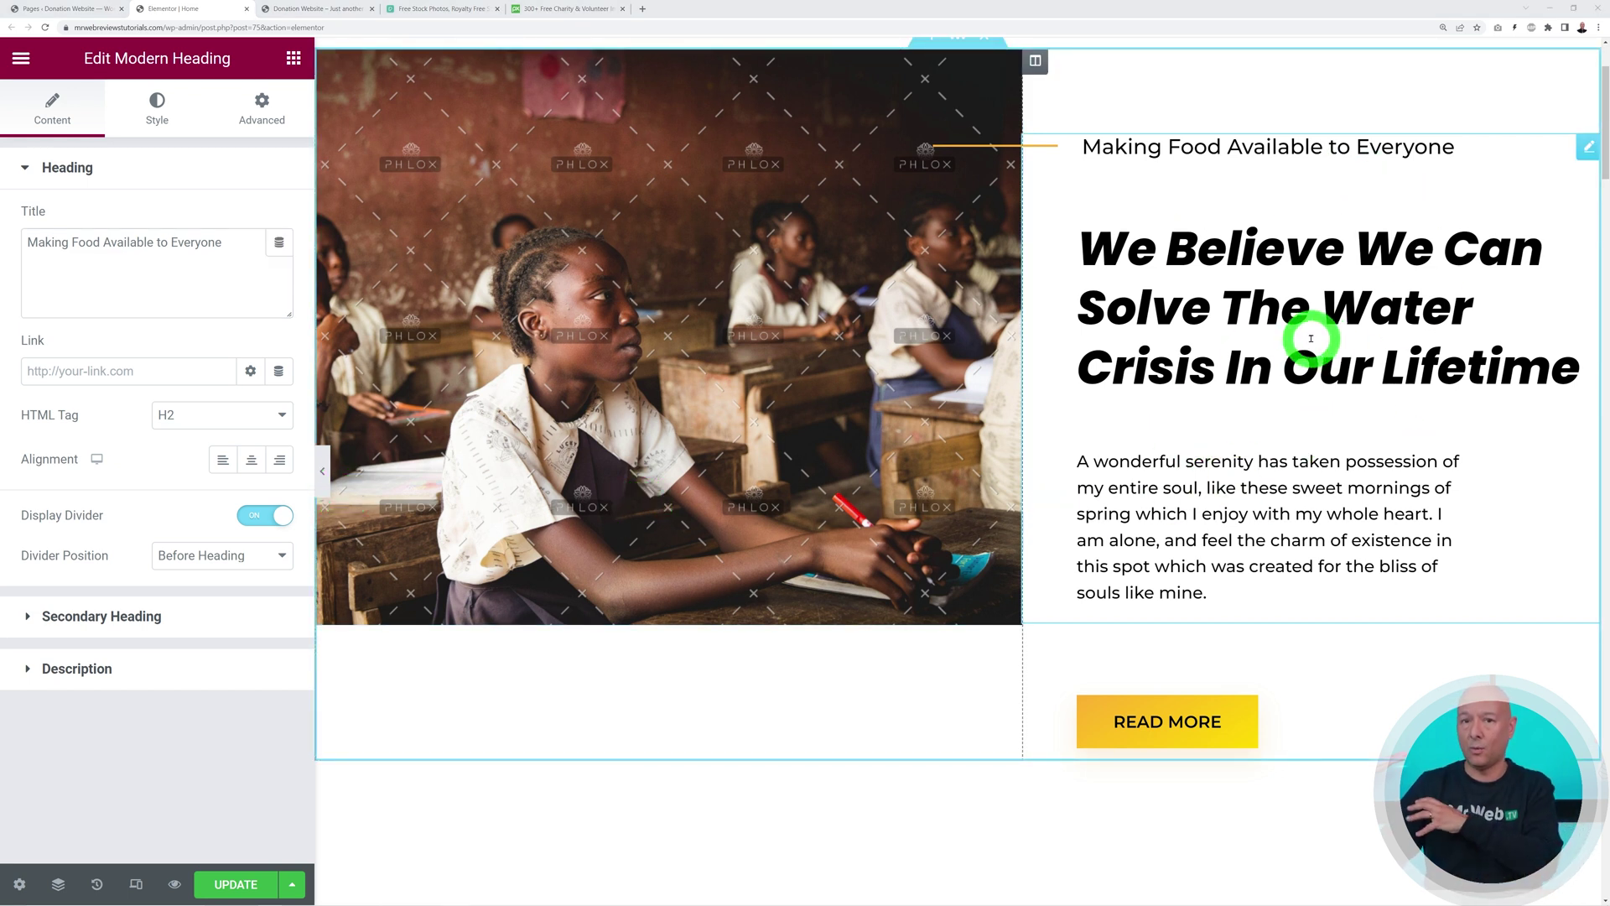
Change the secondary heading's before text to 'We Believe We Can Solve The Food Supply Chain'
{"action": "left_click", "coordinate": [137, 621]}
{"action": "left_click", "coordinate": [158, 294]}
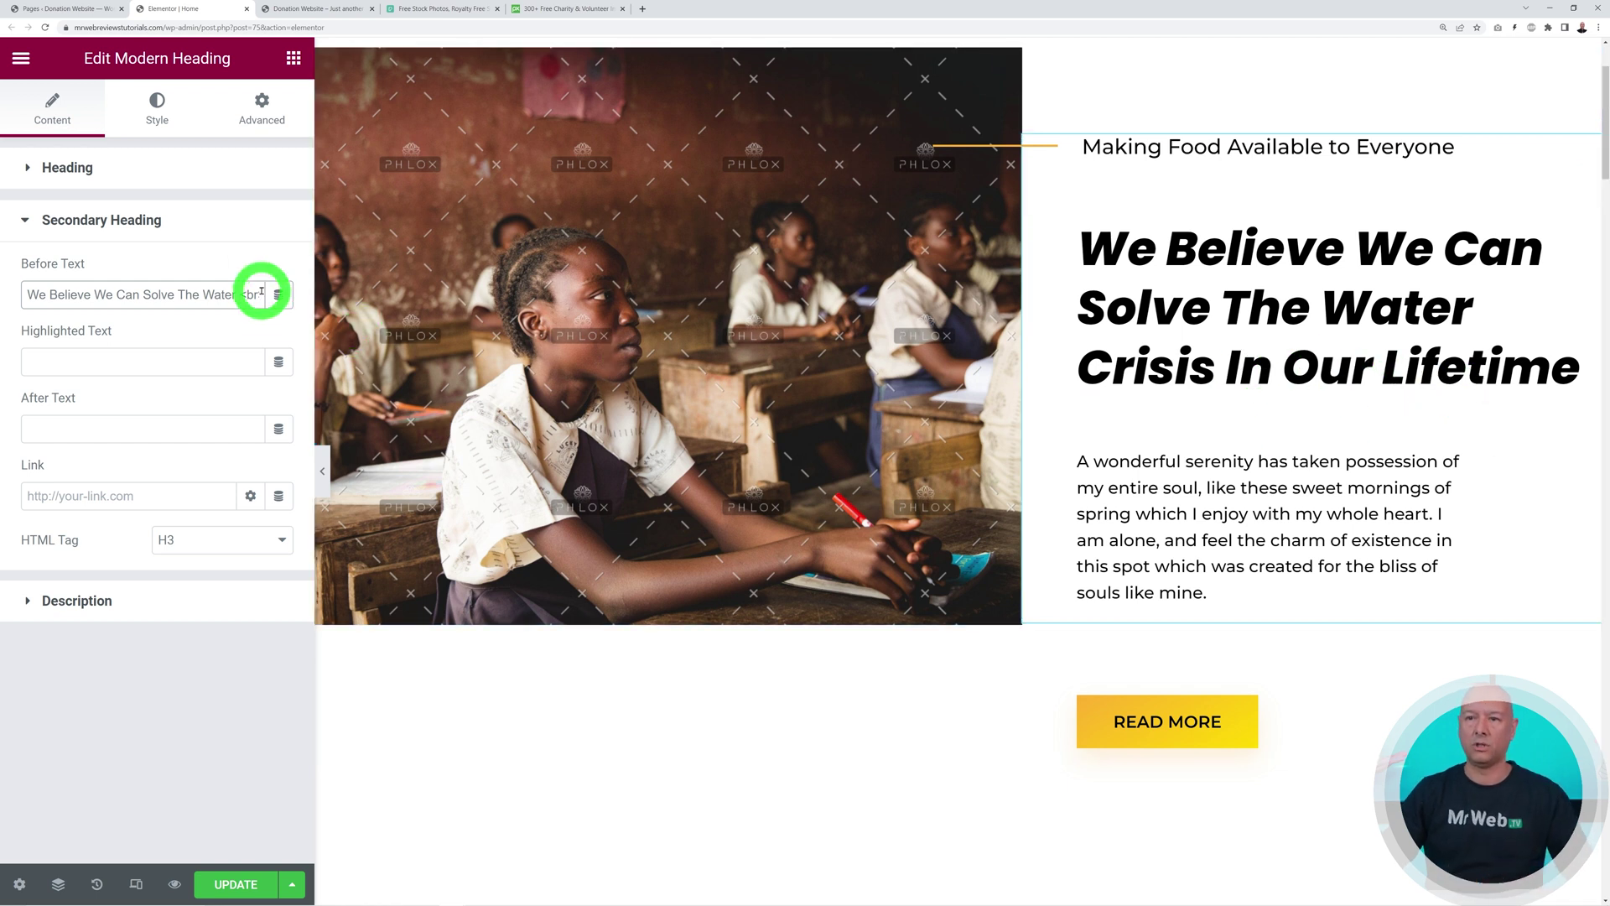
{"action": "left_click_drag", "start_coordinate": [123, 294], "coordinate": [199, 324]}
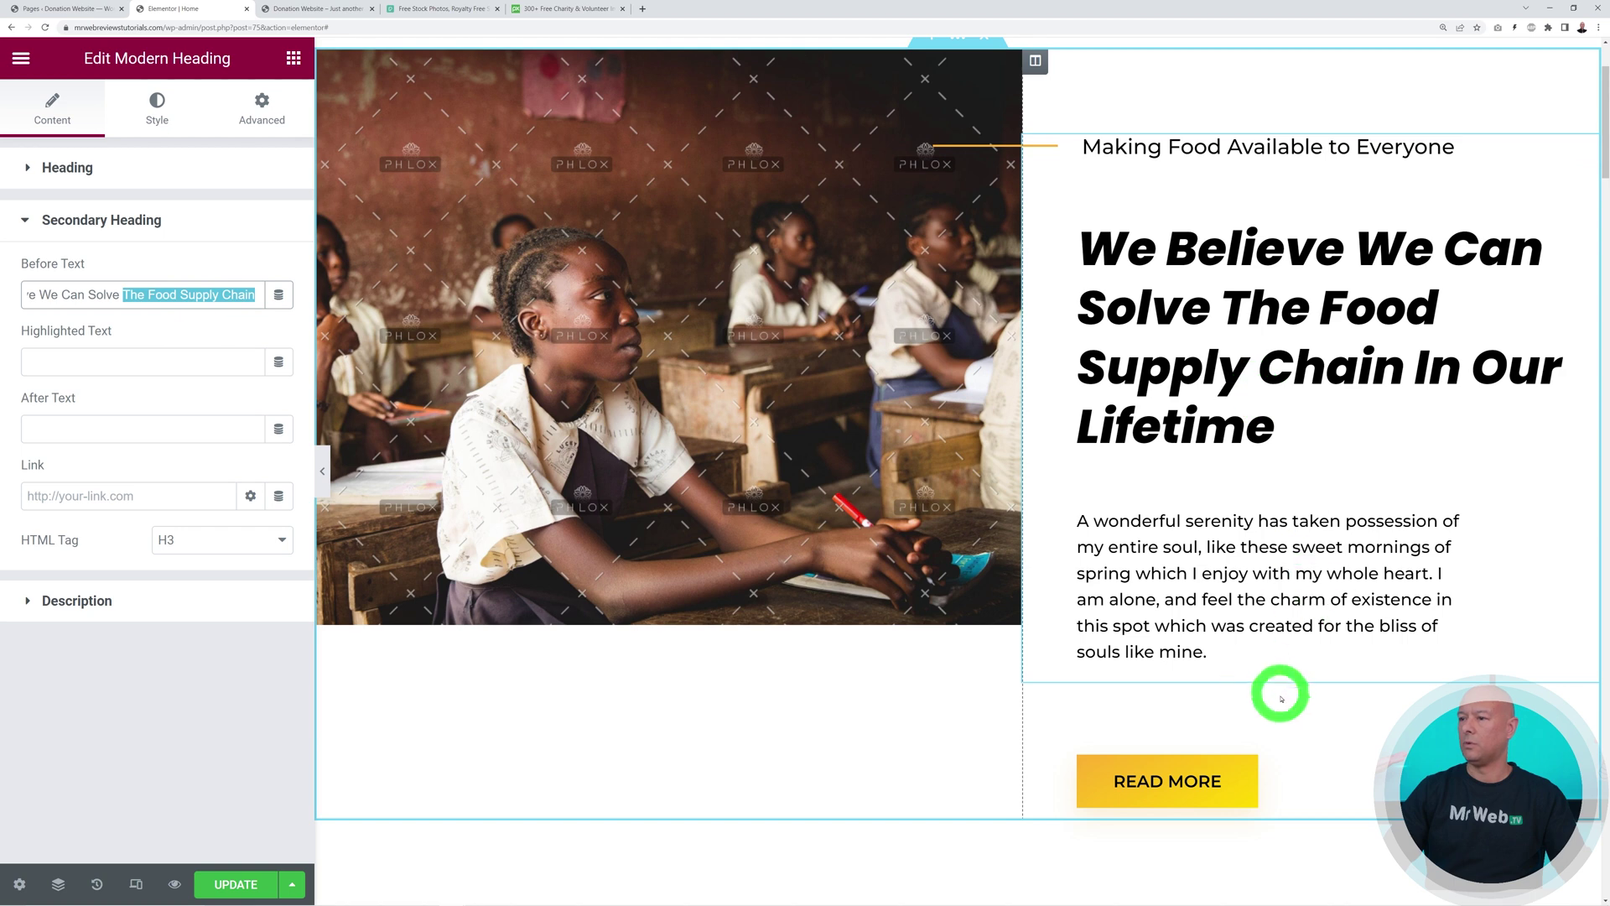
{"action": "left_click", "coordinate": [101, 601]}
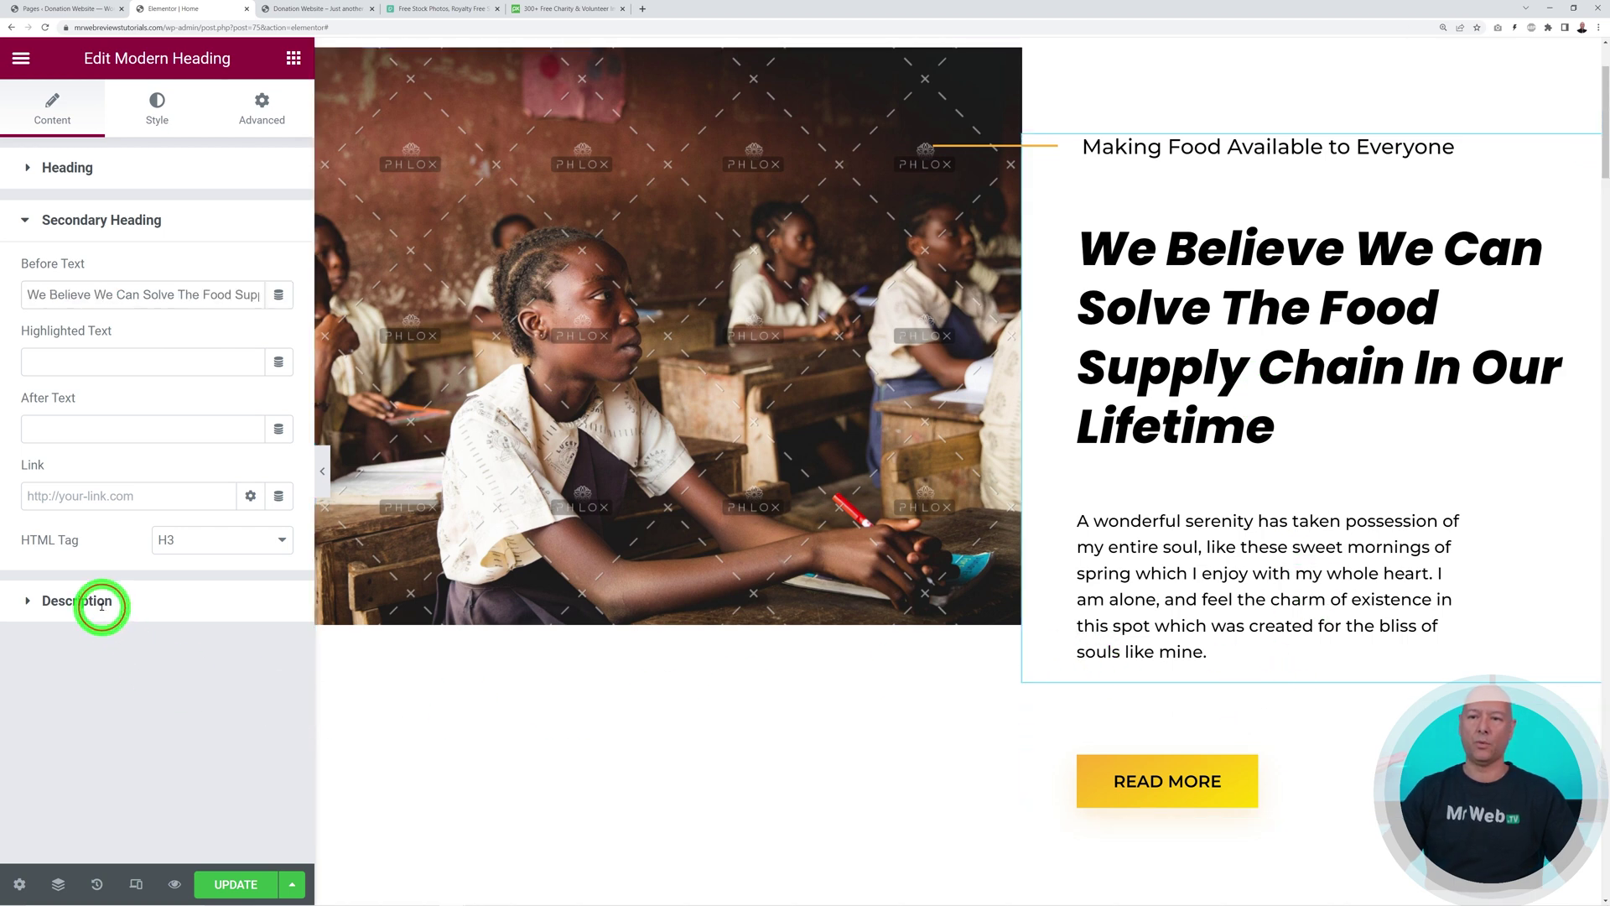
{"action": "left_click_drag", "start_coordinate": [216, 668], "coordinate": [37, 479]}
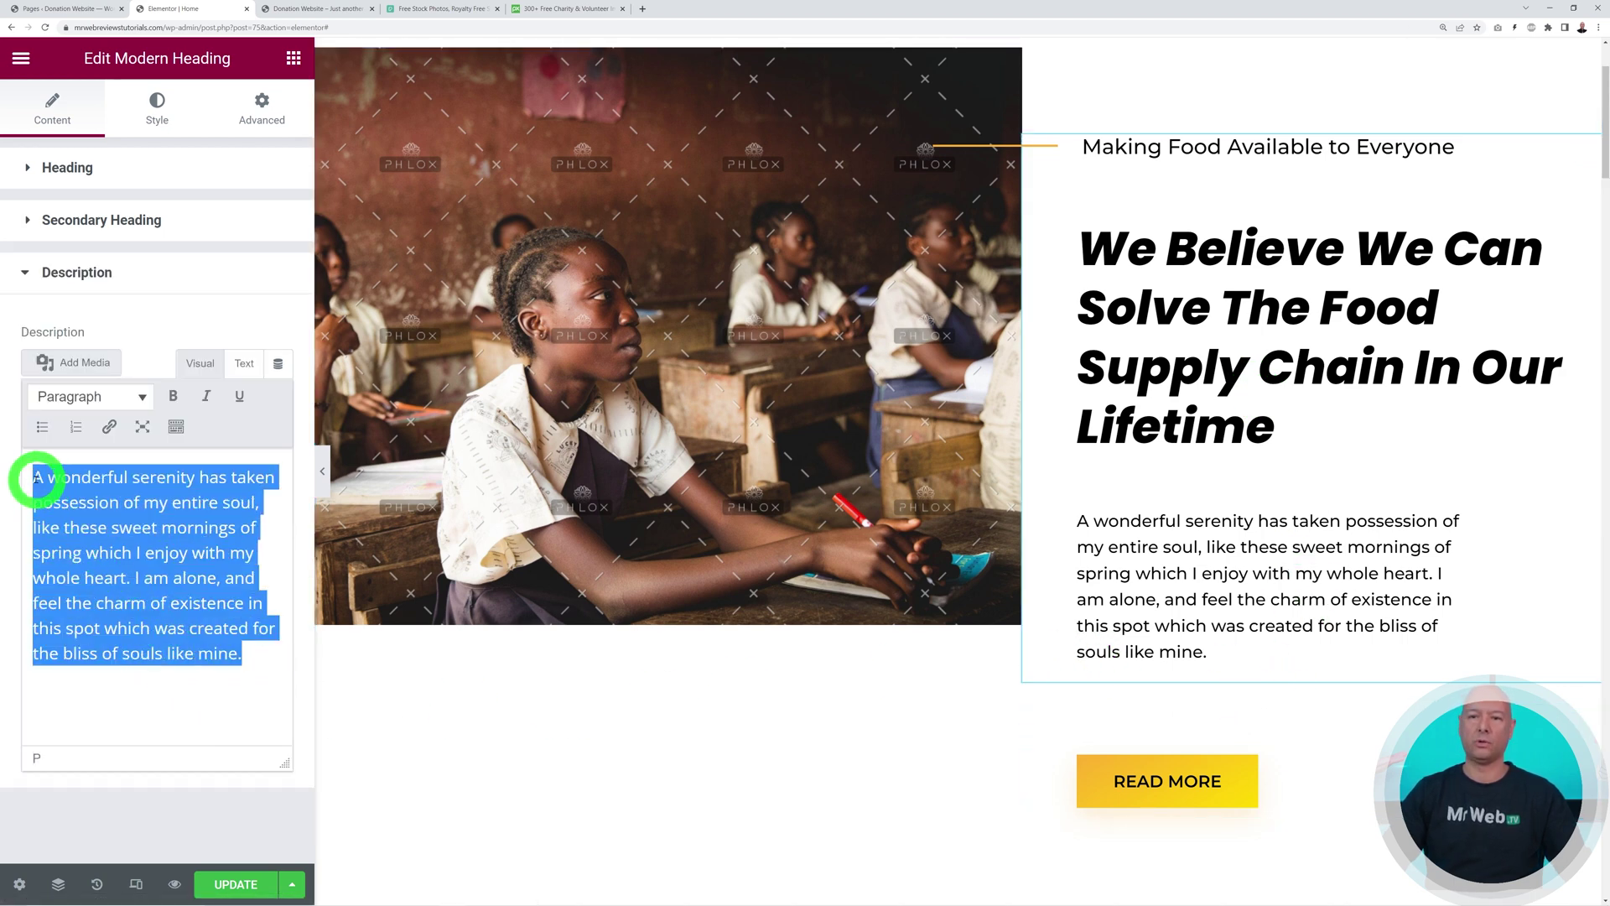
{"action": "left_click", "coordinate": [161, 628]}
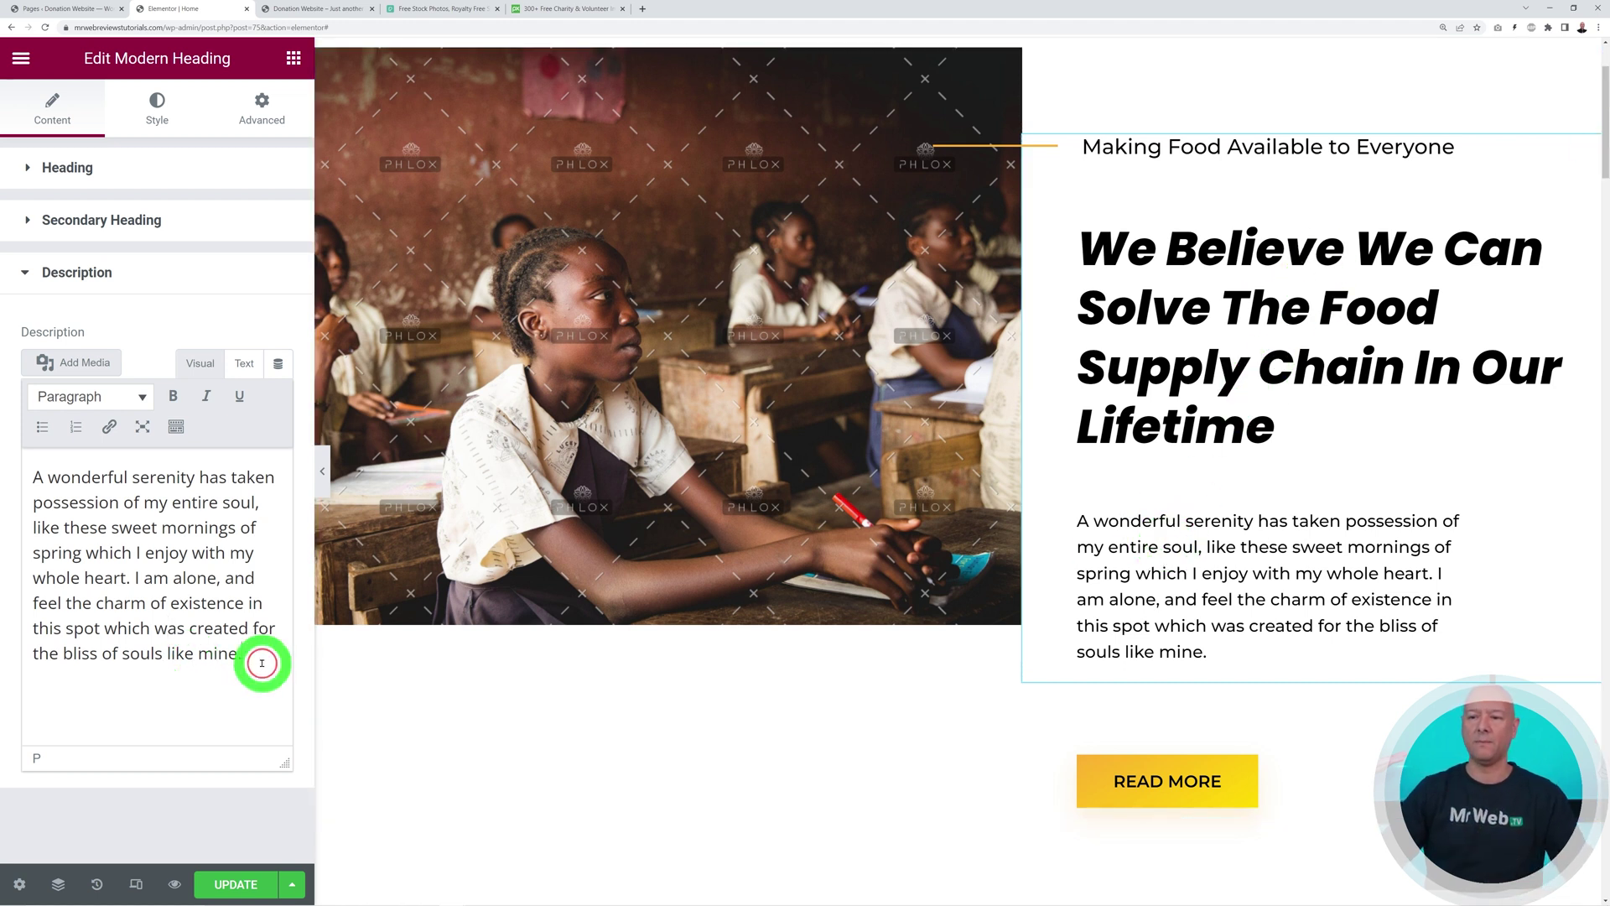
{"action": "scroll", "coordinate": [1160, 539], "scroll_direction": "up", "scroll_amount": 1}
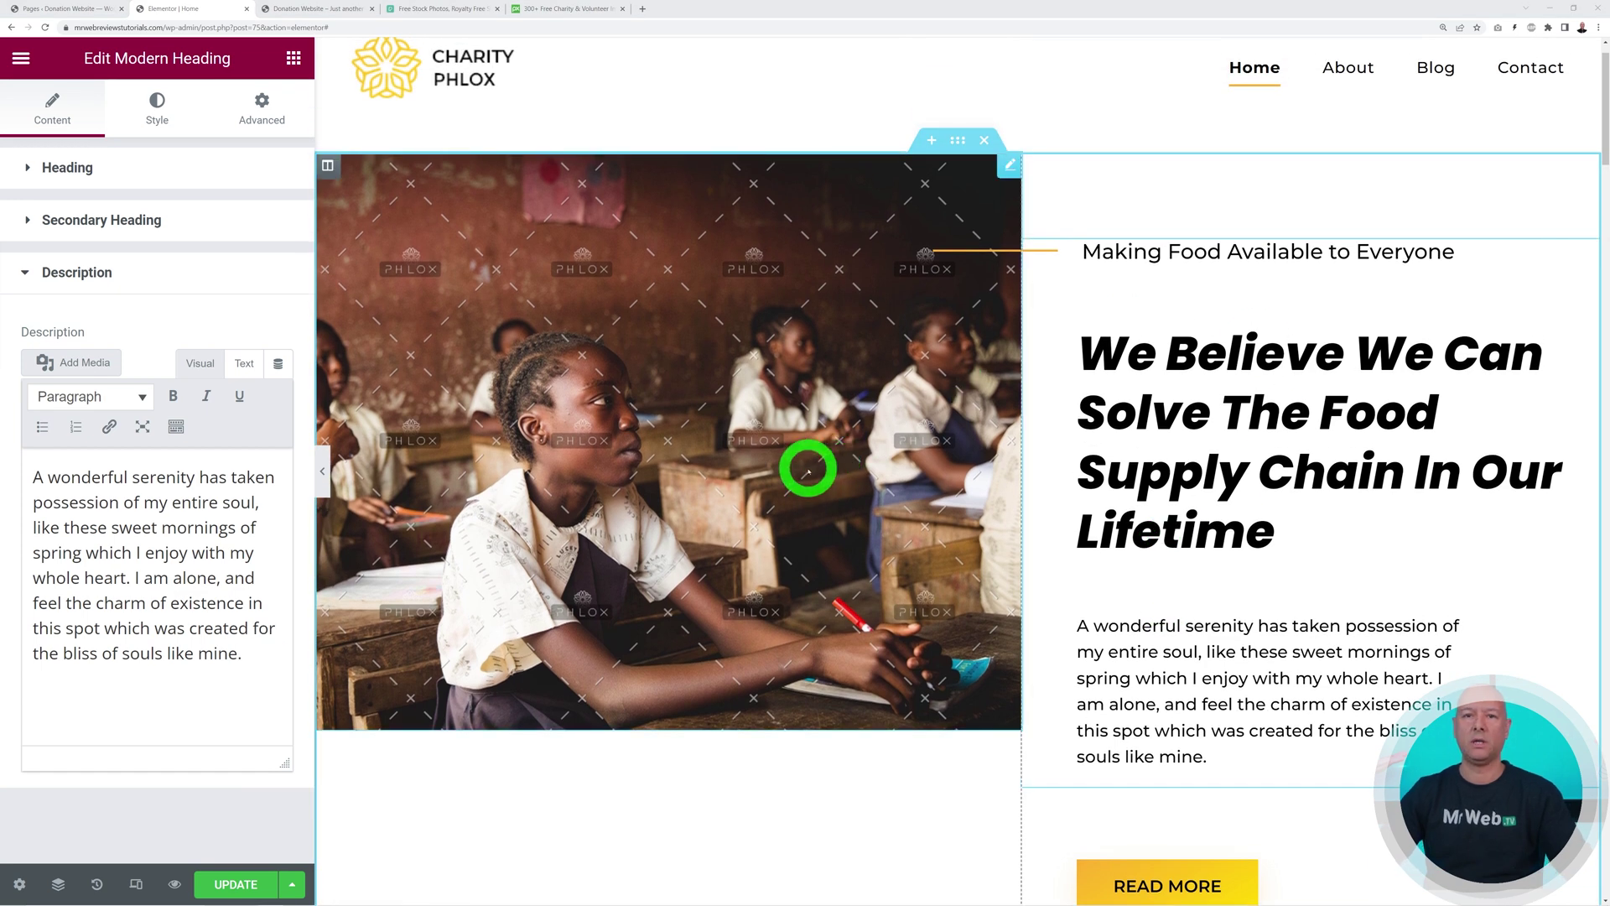
Replace the classroom photo with an uploaded photo of volunteers packing boxes
{"action": "left_click", "coordinate": [810, 464]}
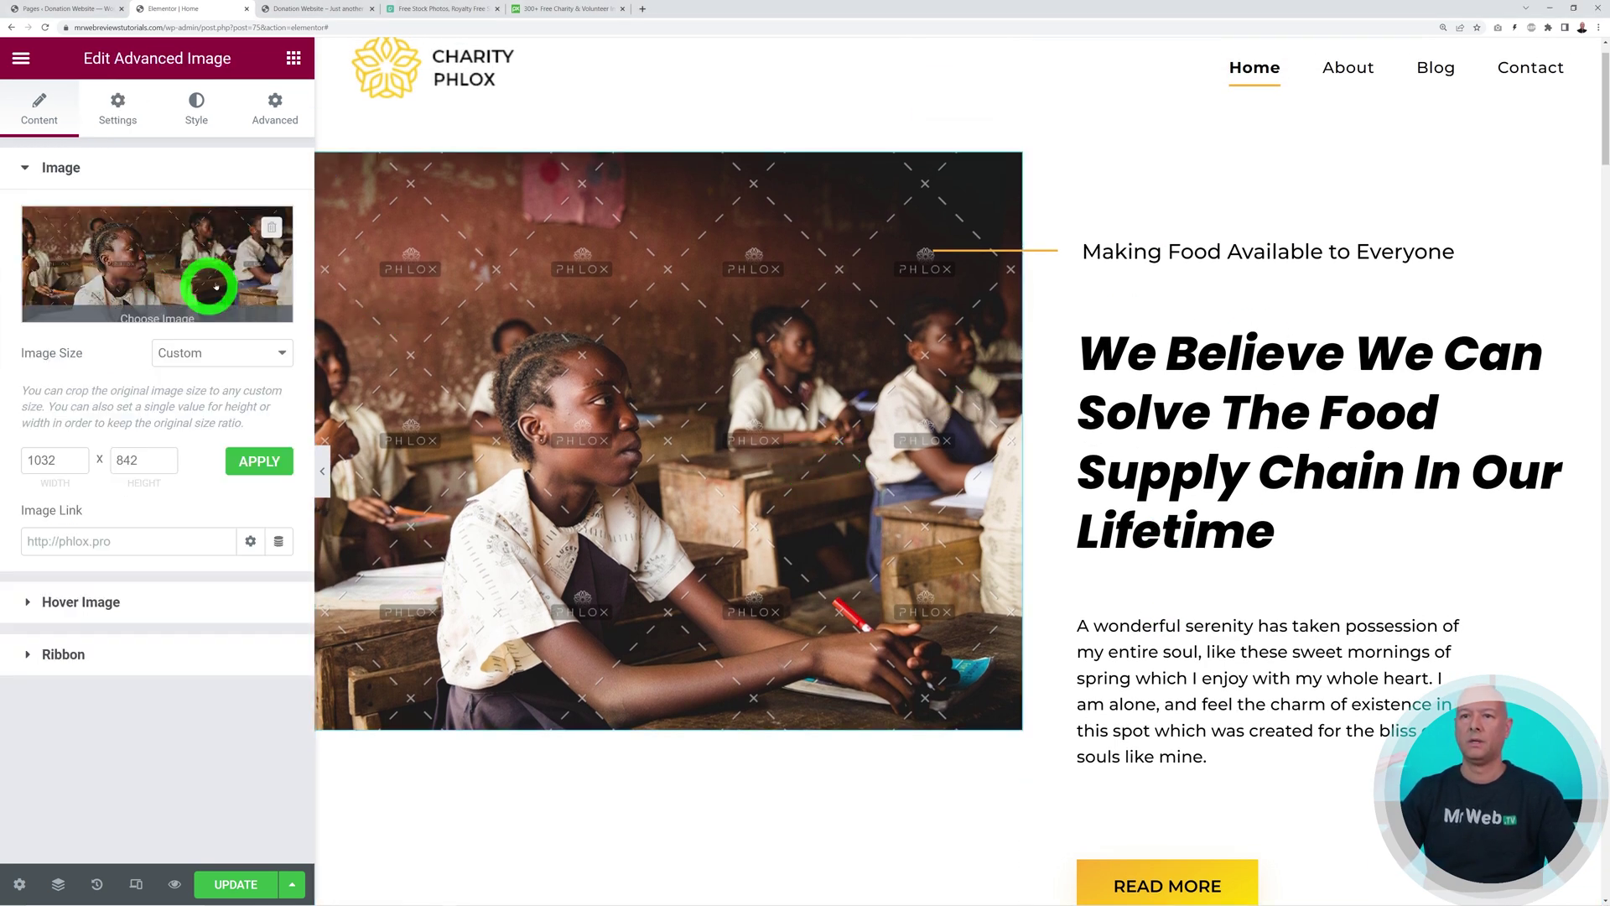
{"action": "left_click", "coordinate": [270, 228]}
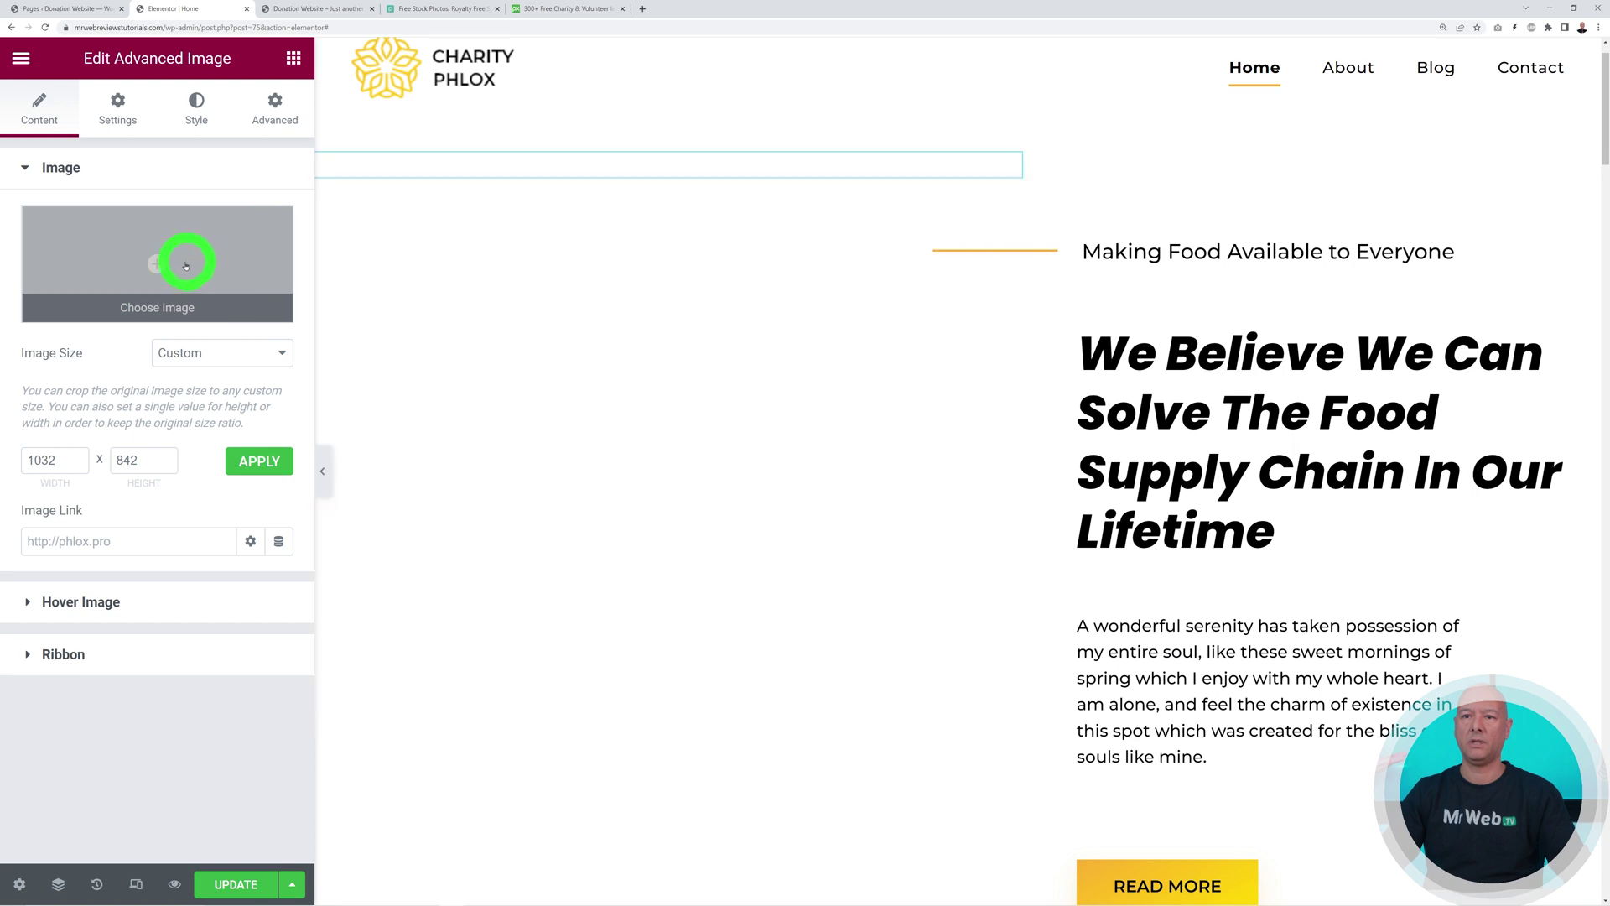
{"action": "left_click", "coordinate": [158, 265]}
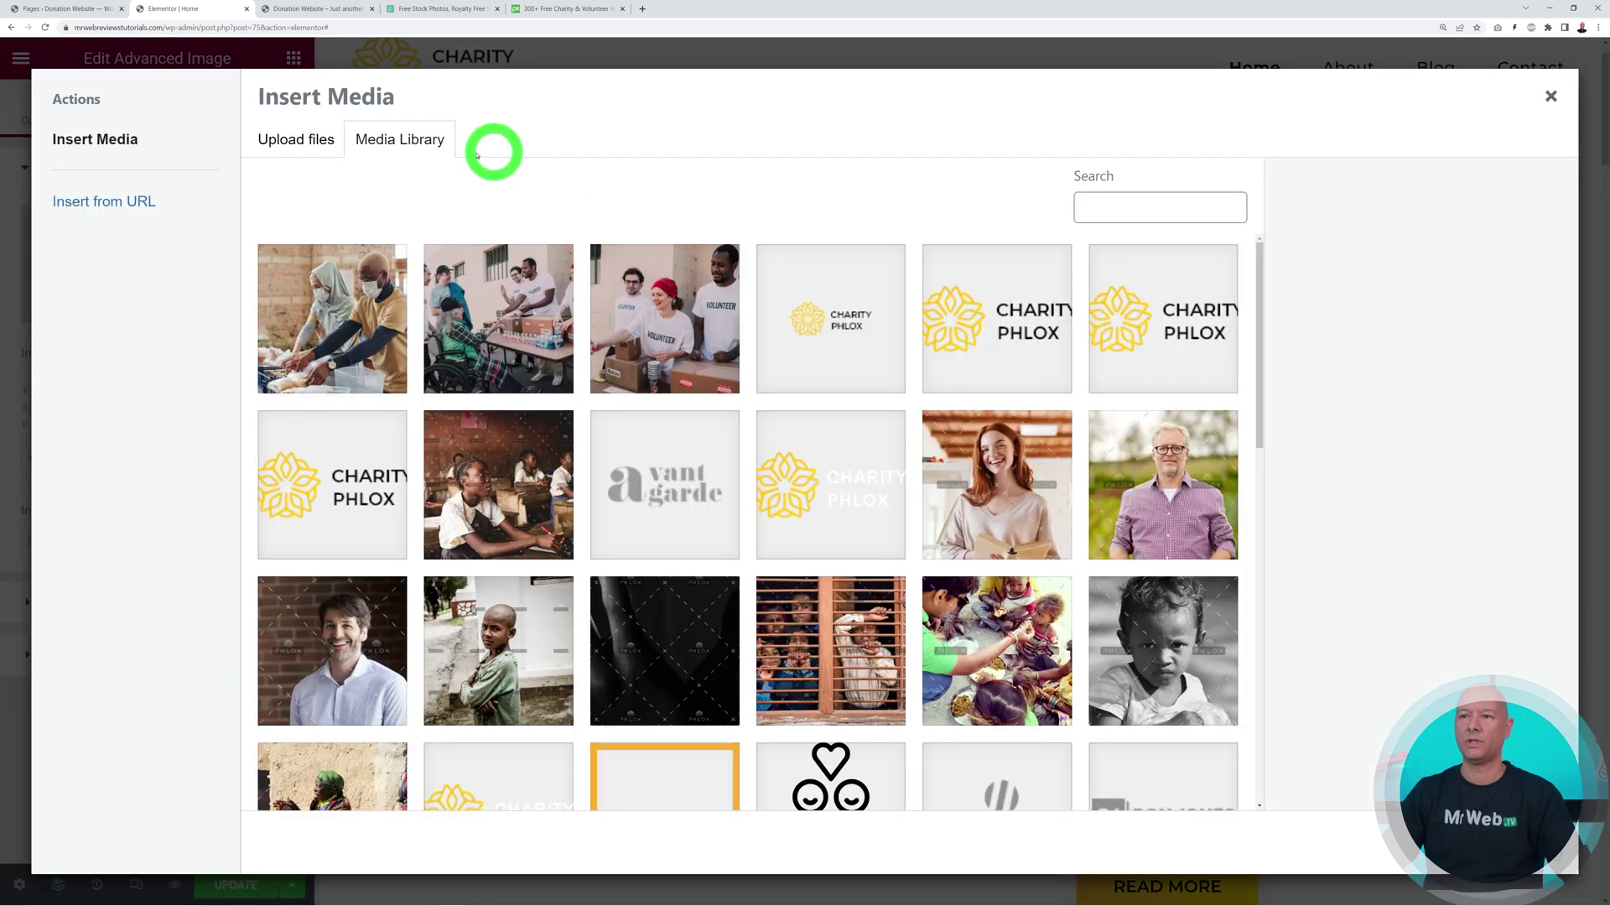
{"action": "left_click", "coordinate": [320, 141]}
{"action": "left_click", "coordinate": [863, 464]}
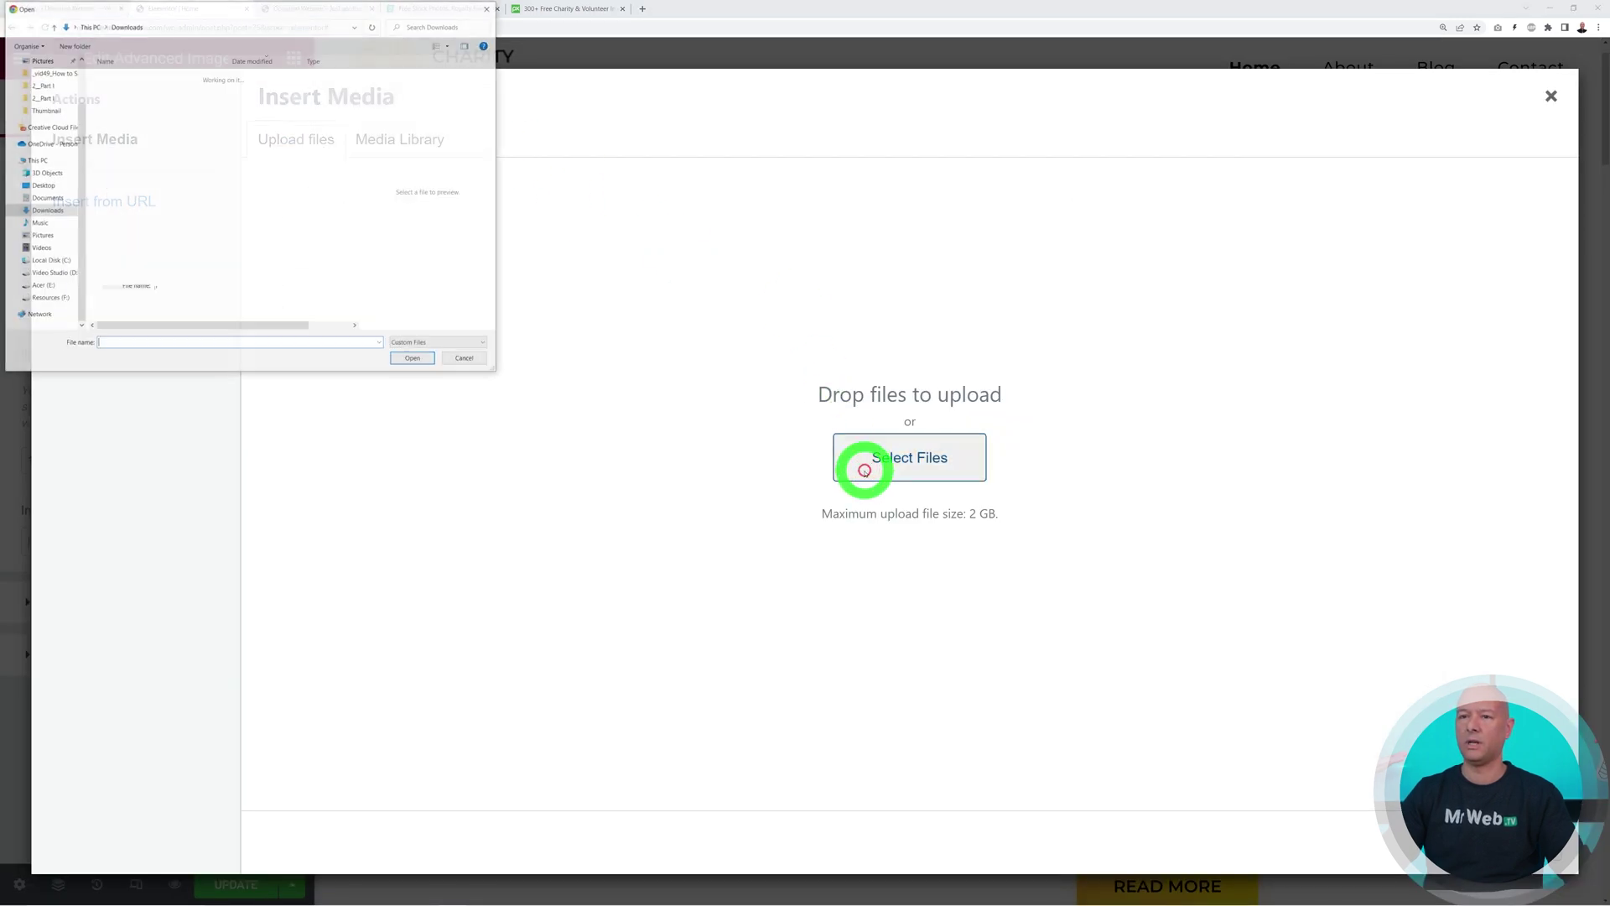
{"action": "left_click", "coordinate": [167, 117]}
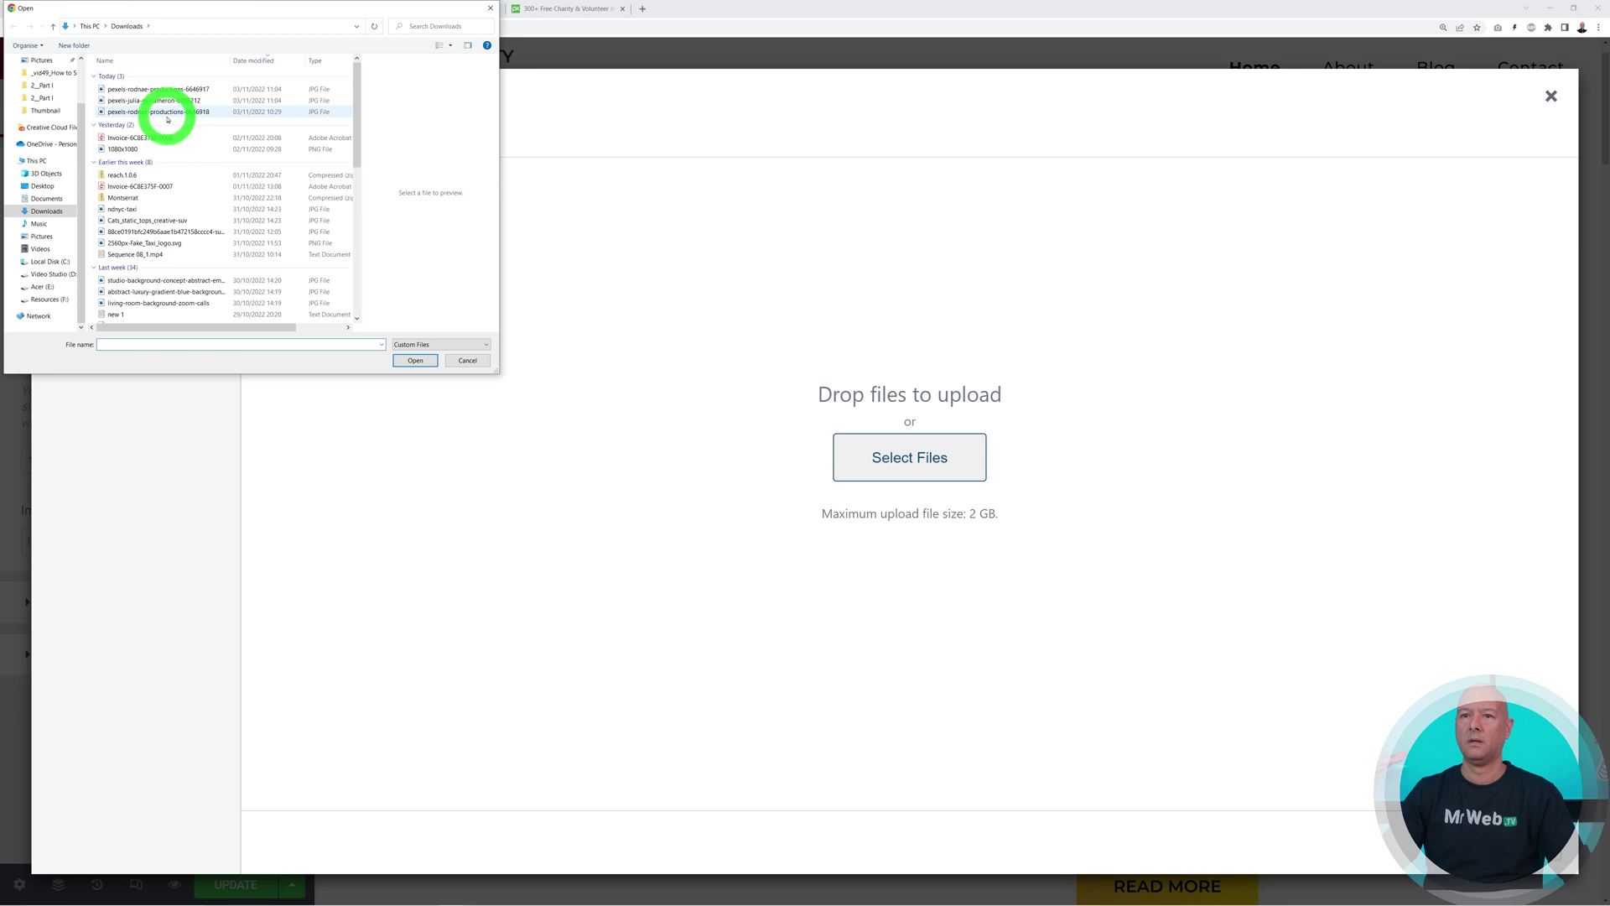
{"action": "left_click", "coordinate": [403, 361]}
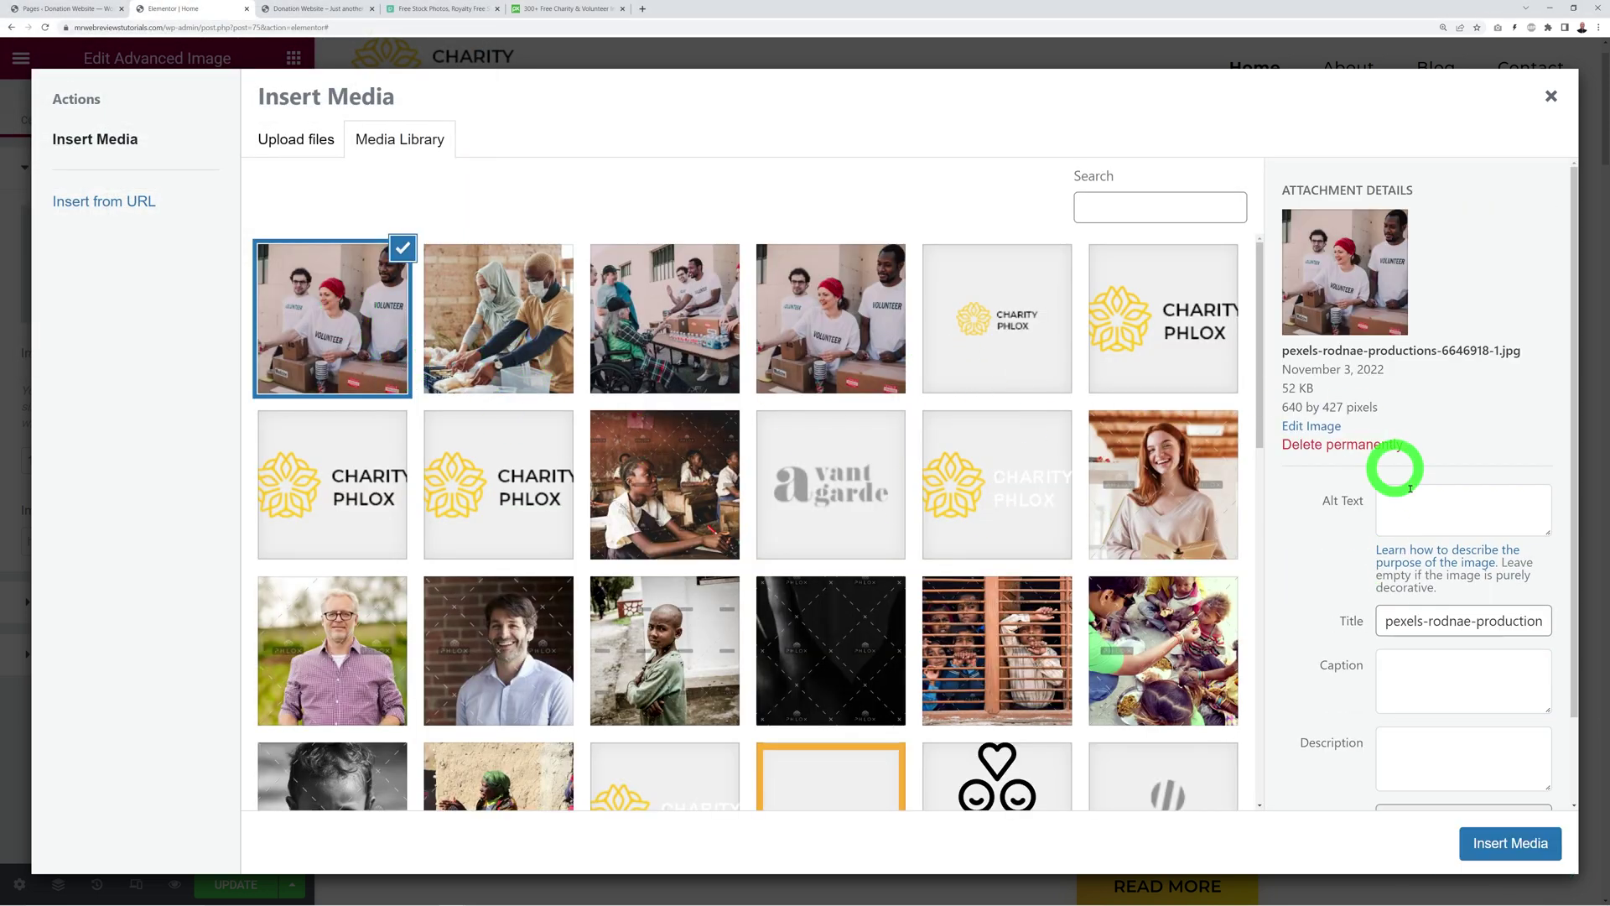
{"action": "left_click", "coordinate": [1517, 845]}
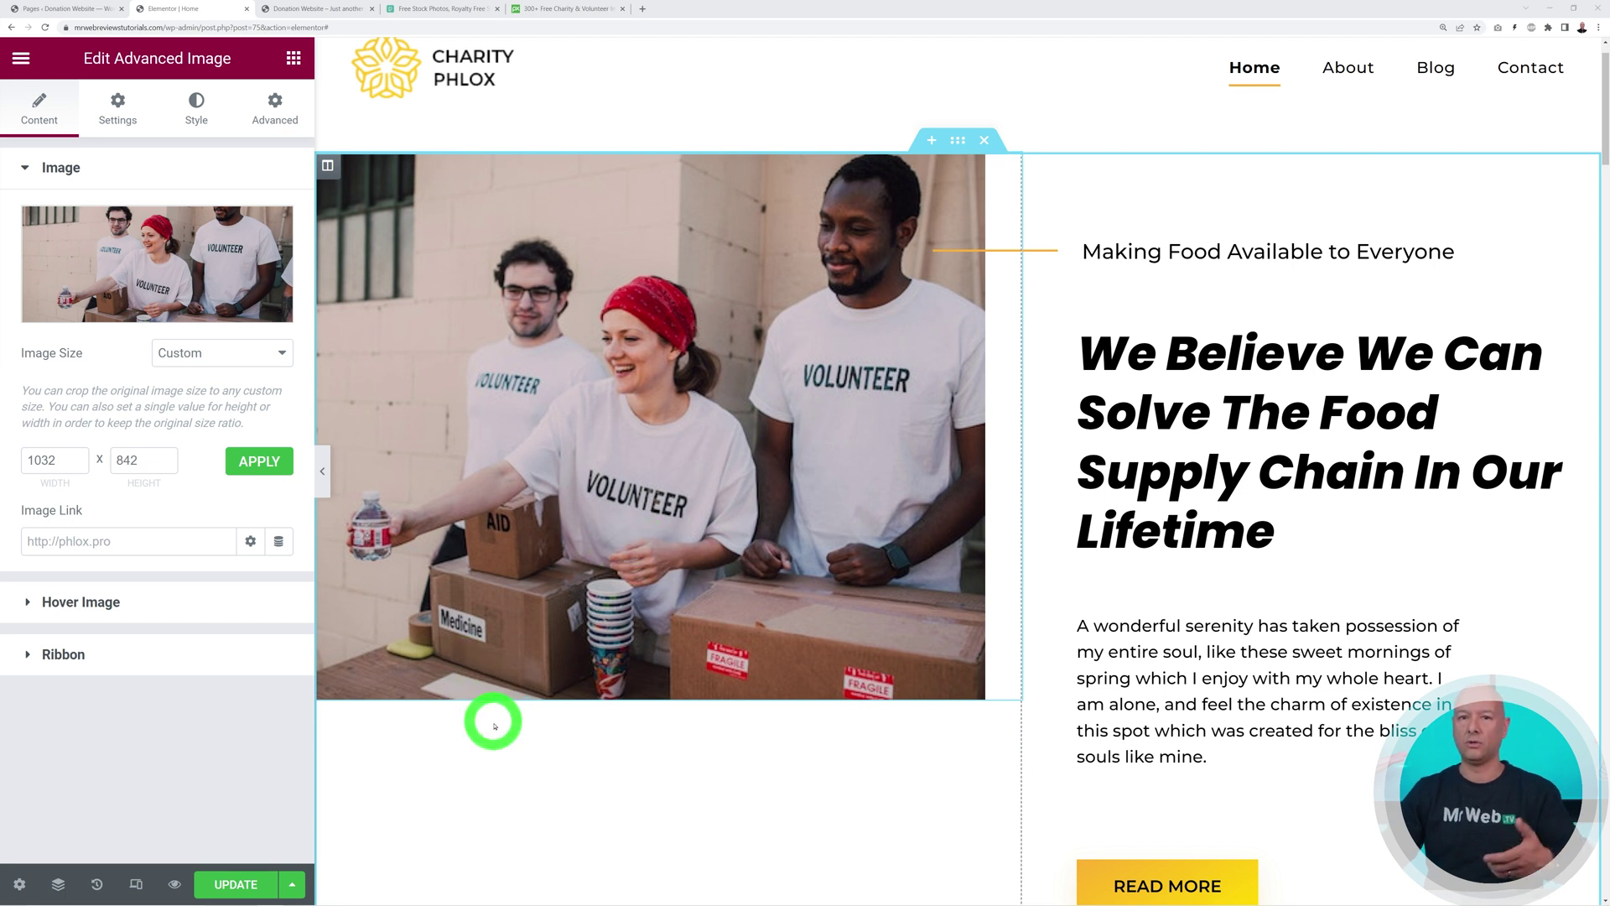
Try the Full and Large 1024 x 1024 image sizes, then return to Custom 1032 x 842
{"action": "left_click", "coordinate": [269, 352]}
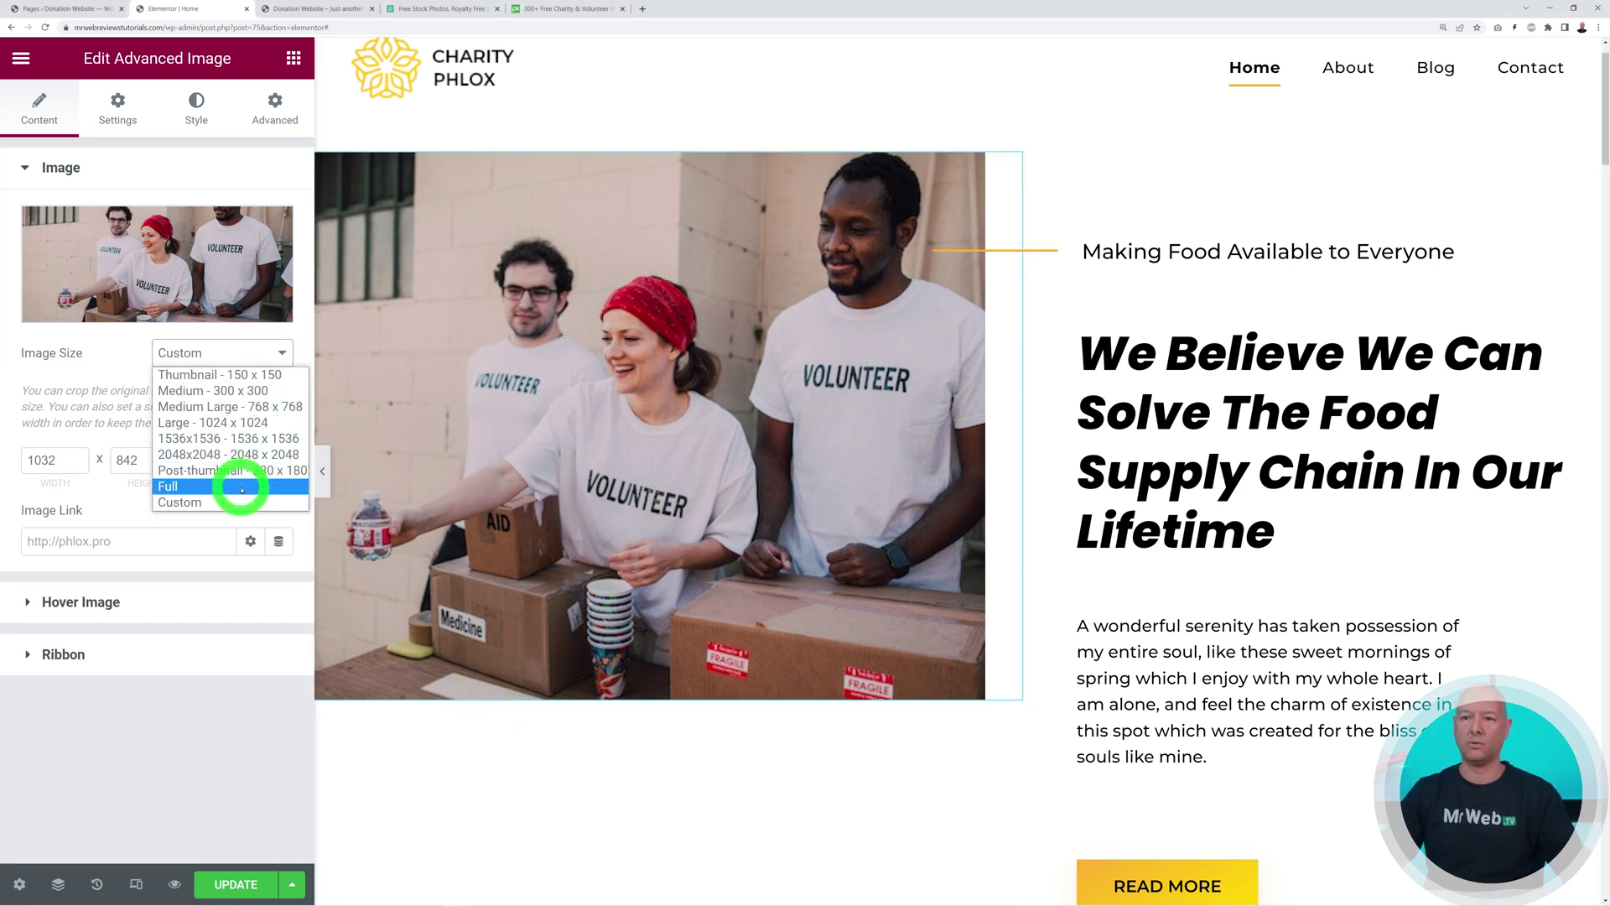
{"action": "left_click", "coordinate": [237, 486]}
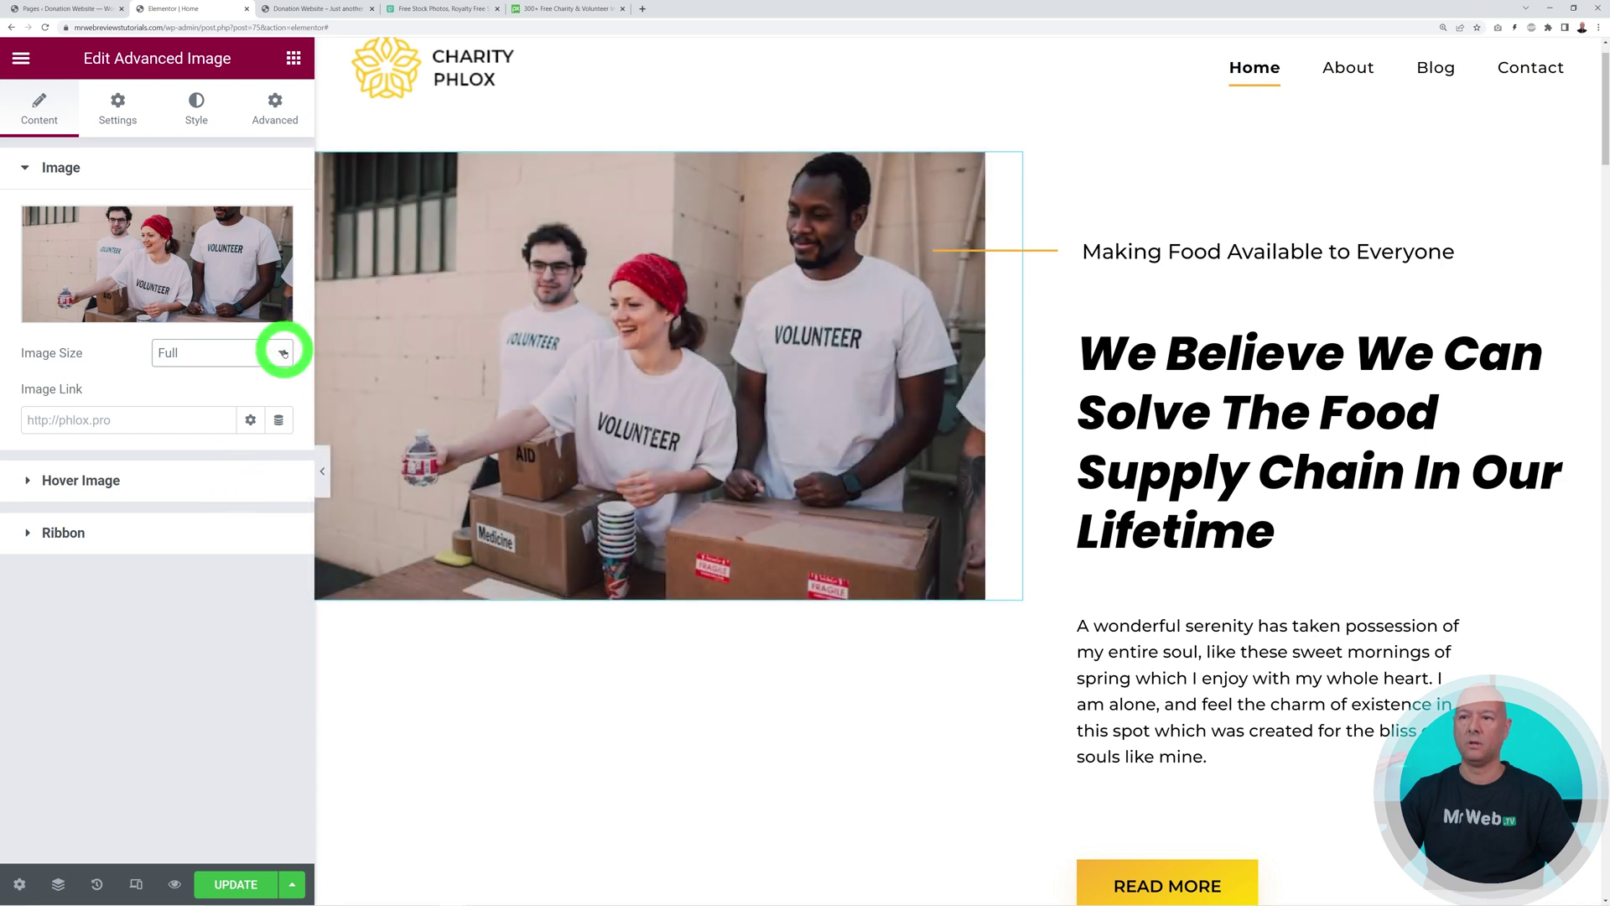
{"action": "left_click", "coordinate": [284, 353]}
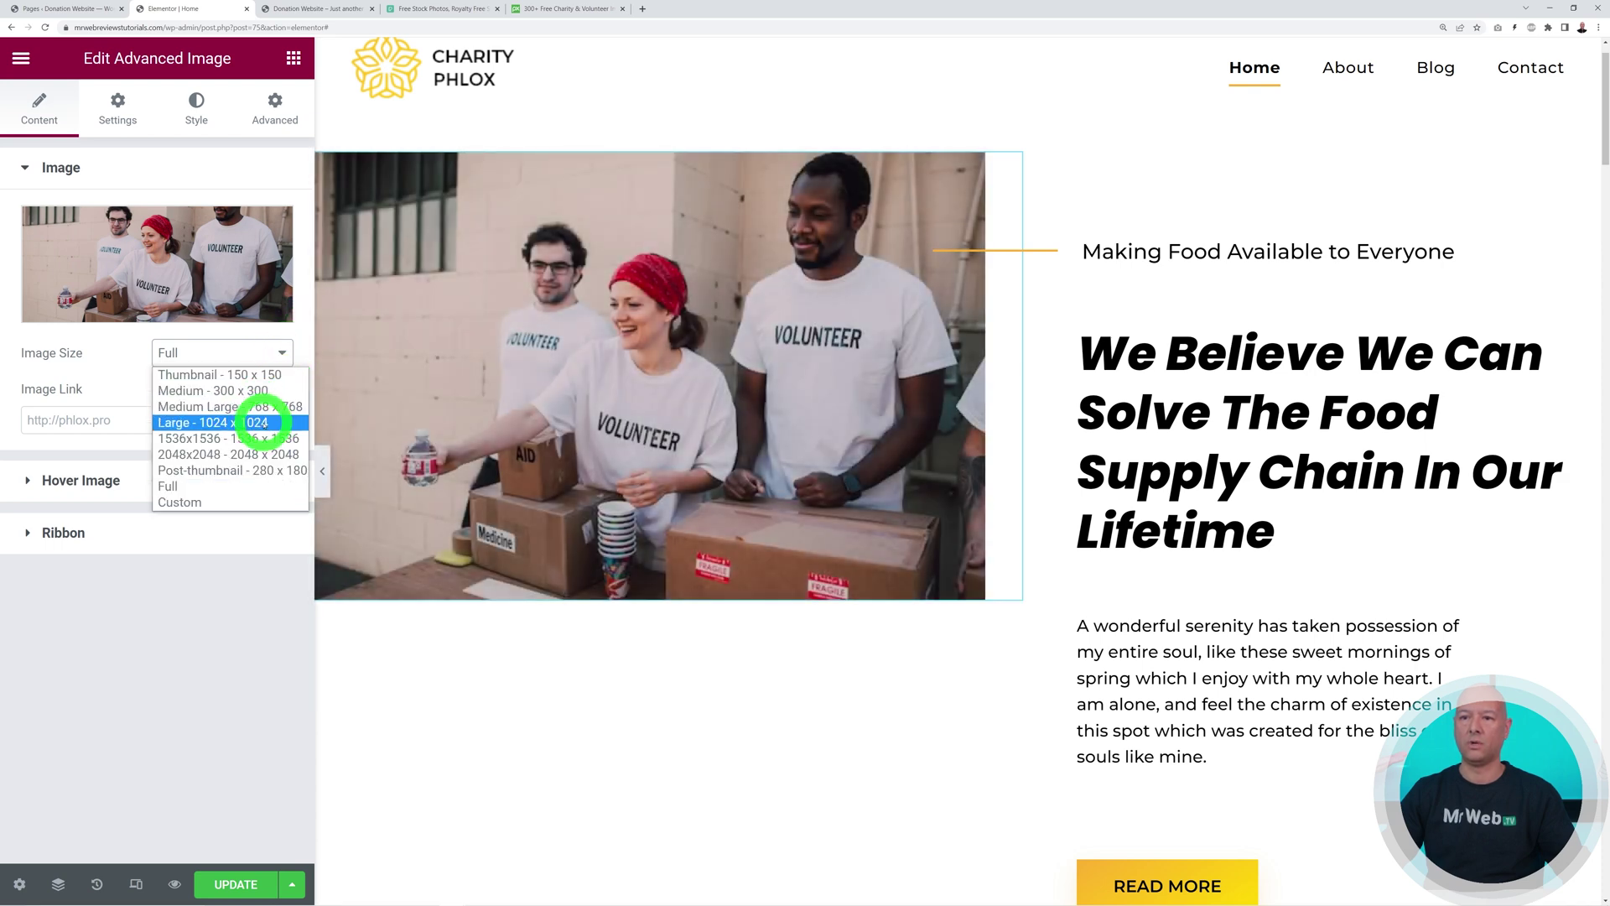
{"action": "left_click", "coordinate": [262, 423]}
{"action": "left_click", "coordinate": [518, 473]}
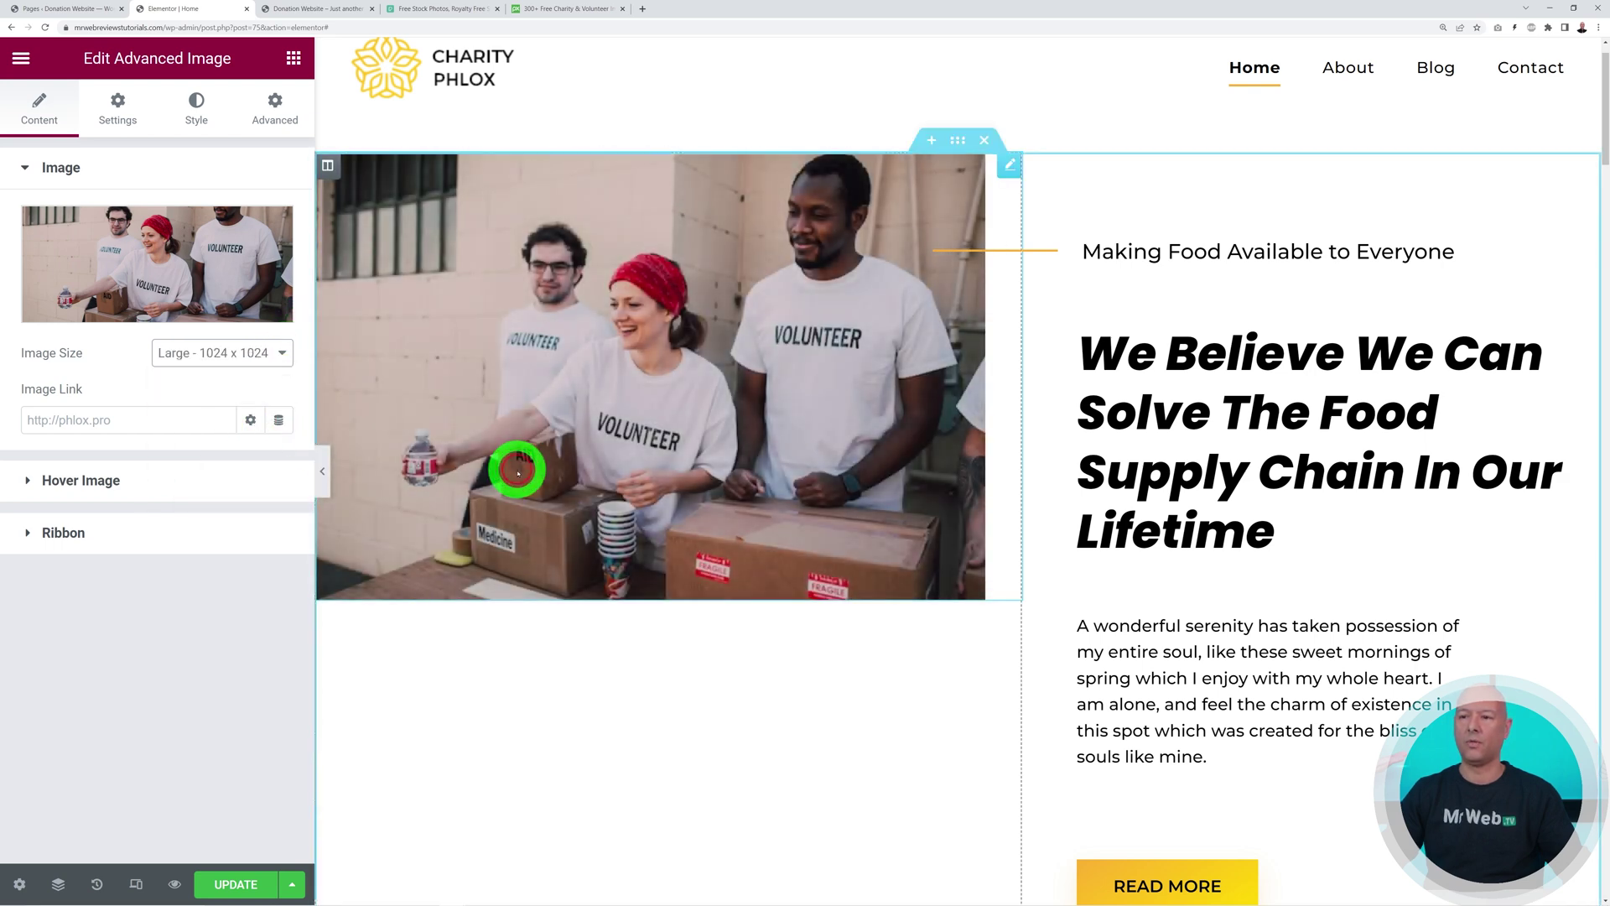
{"action": "left_click", "coordinate": [262, 352]}
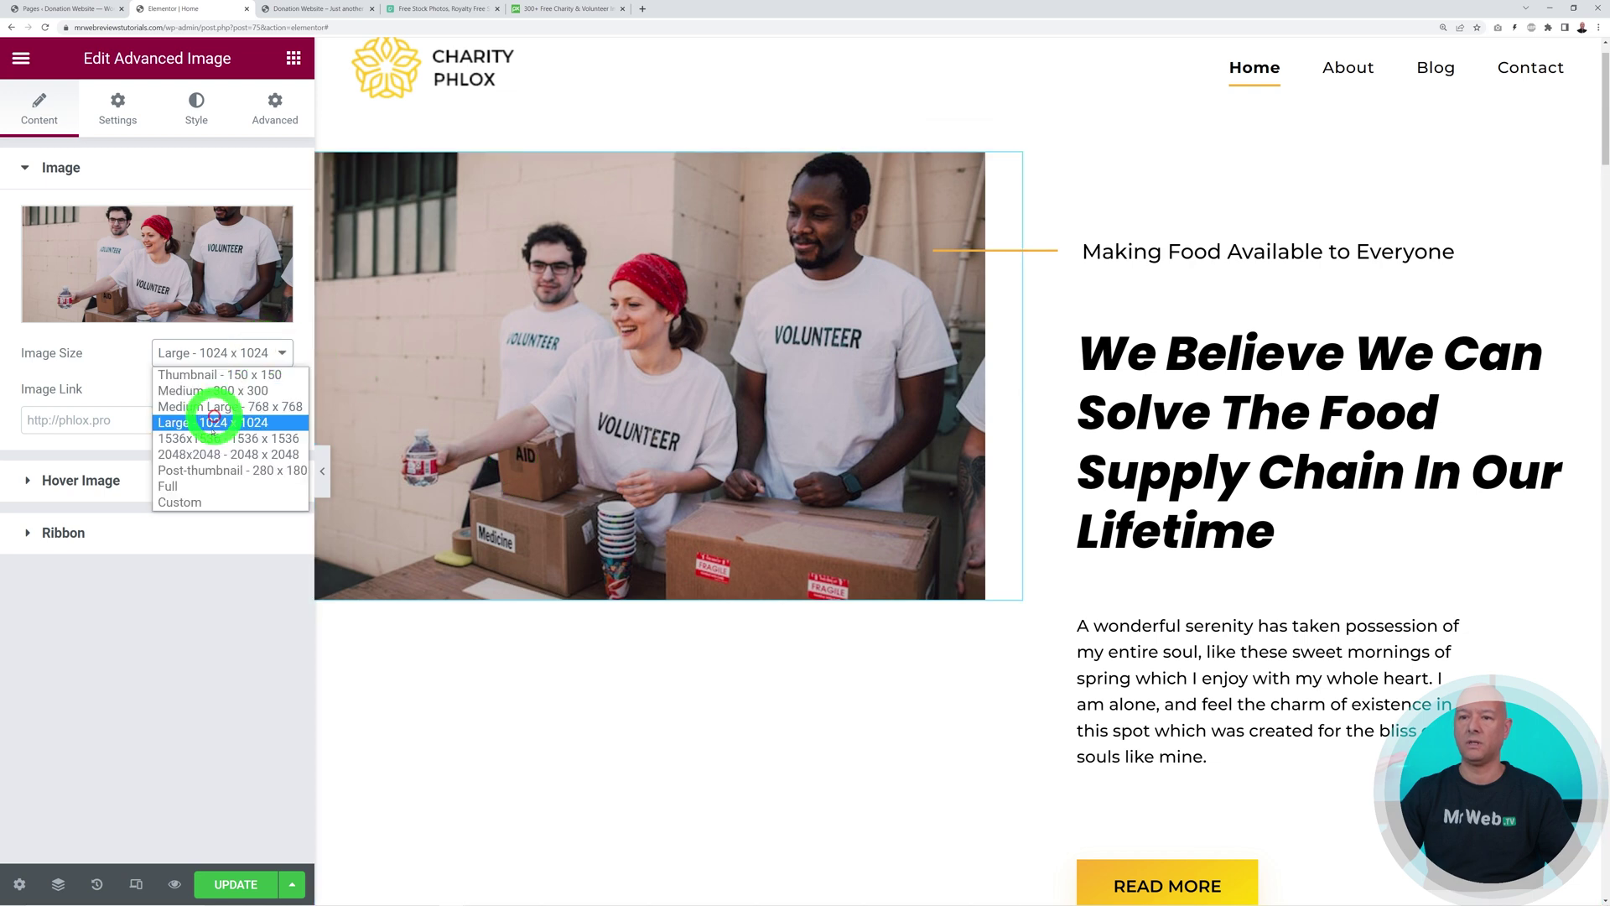
{"action": "left_click", "coordinate": [207, 507]}
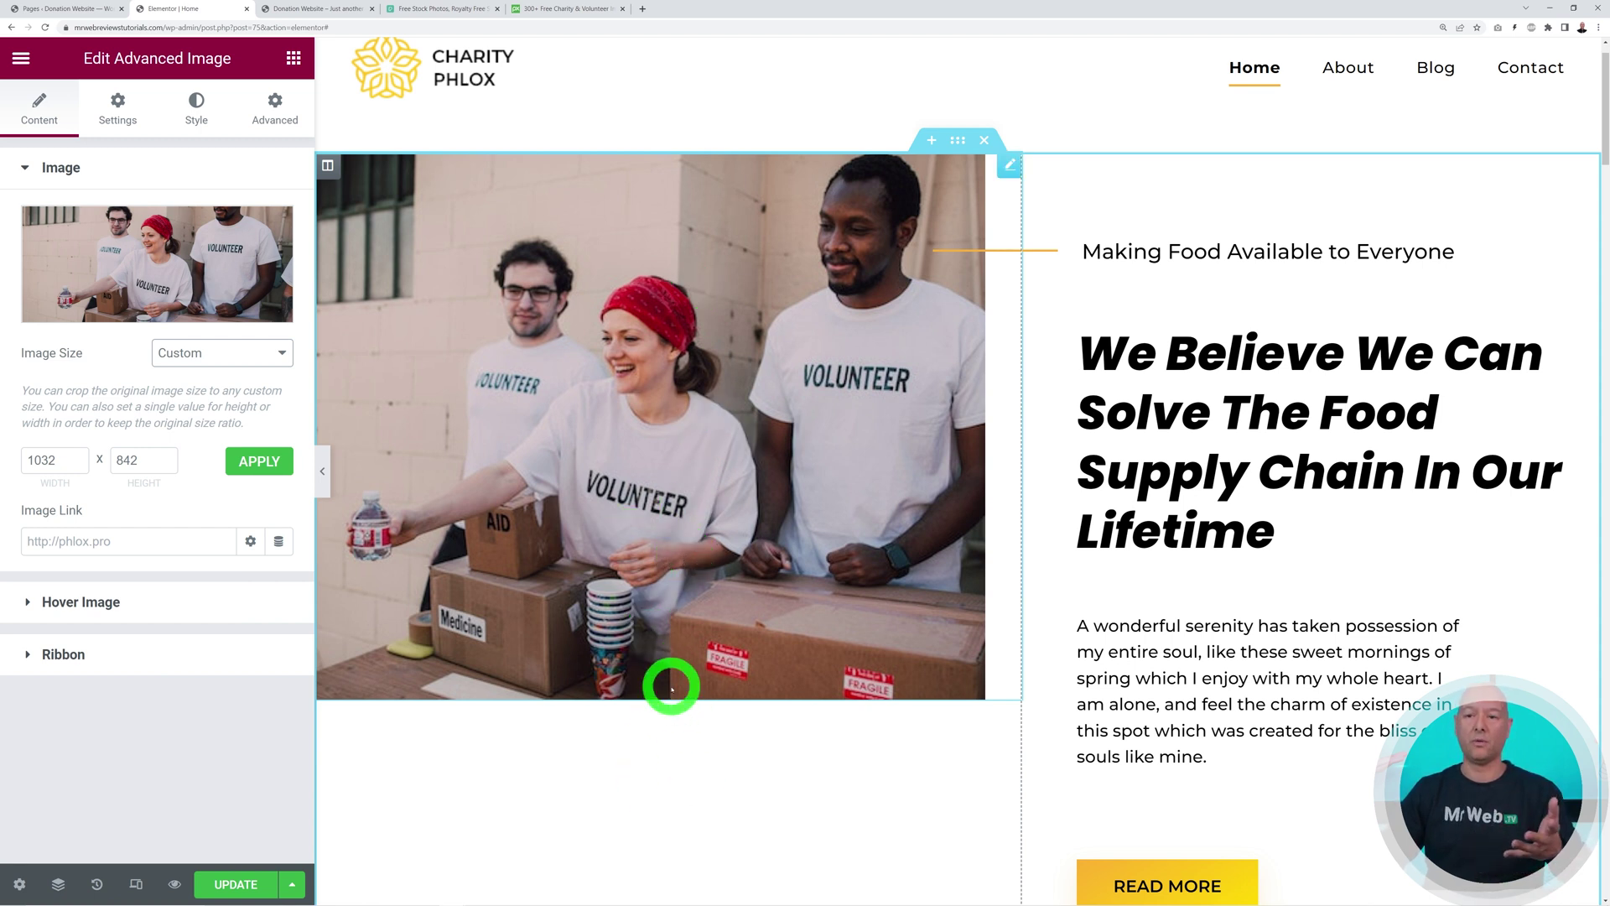
Turn on a hover image showing the volunteers serving a wheelchair user
{"action": "left_click", "coordinate": [84, 604]}
{"action": "left_click", "coordinate": [261, 268]}
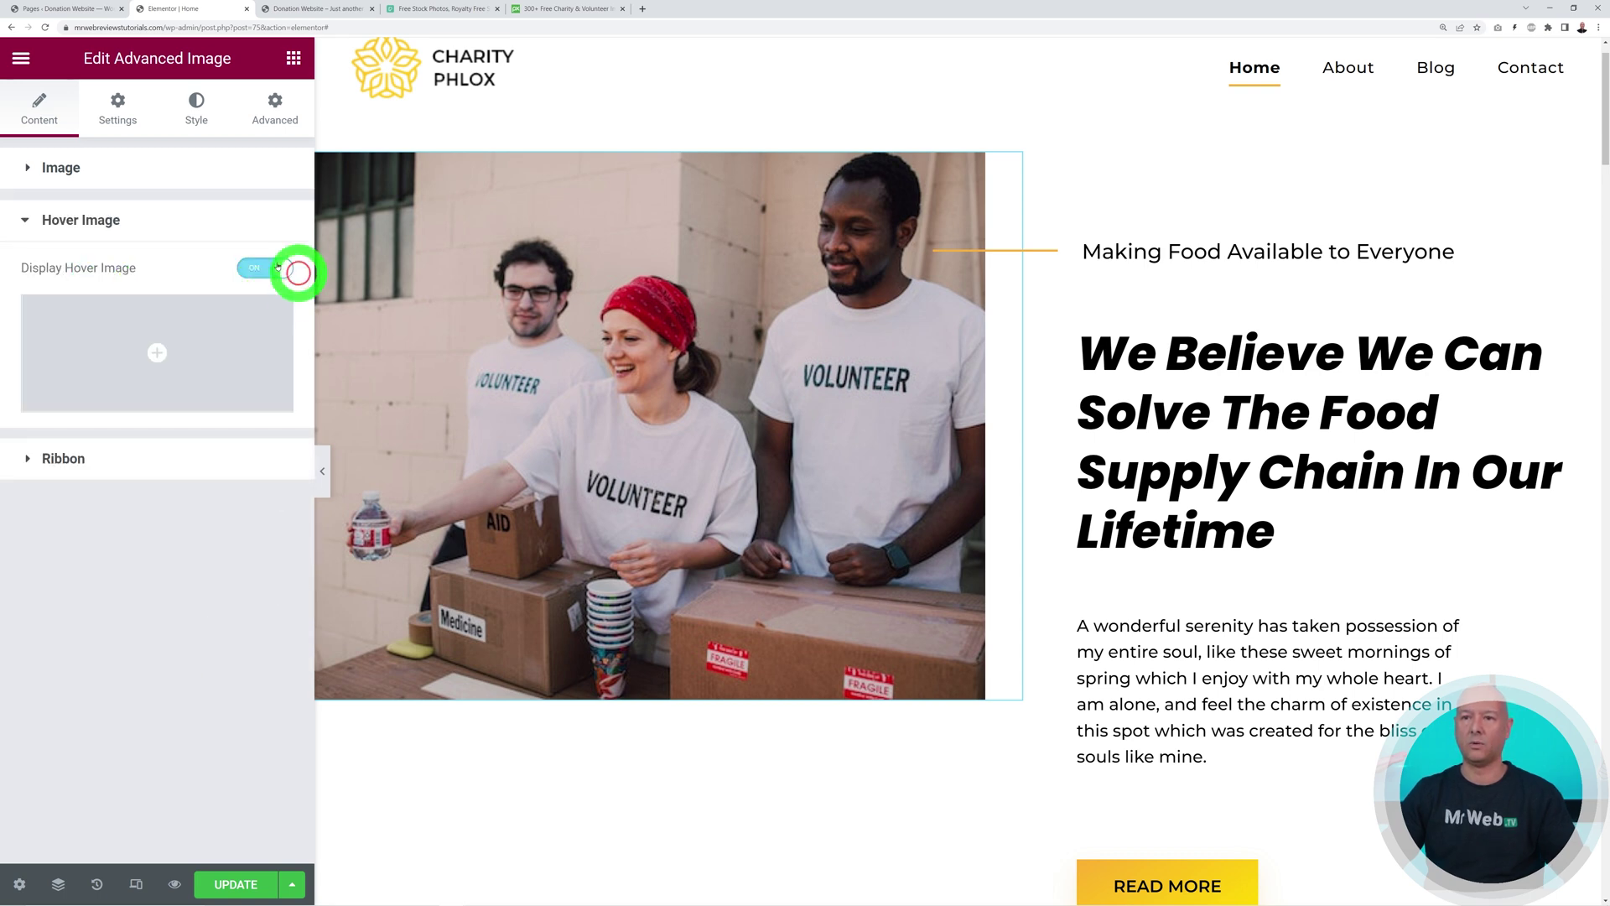
{"action": "left_click", "coordinate": [185, 333]}
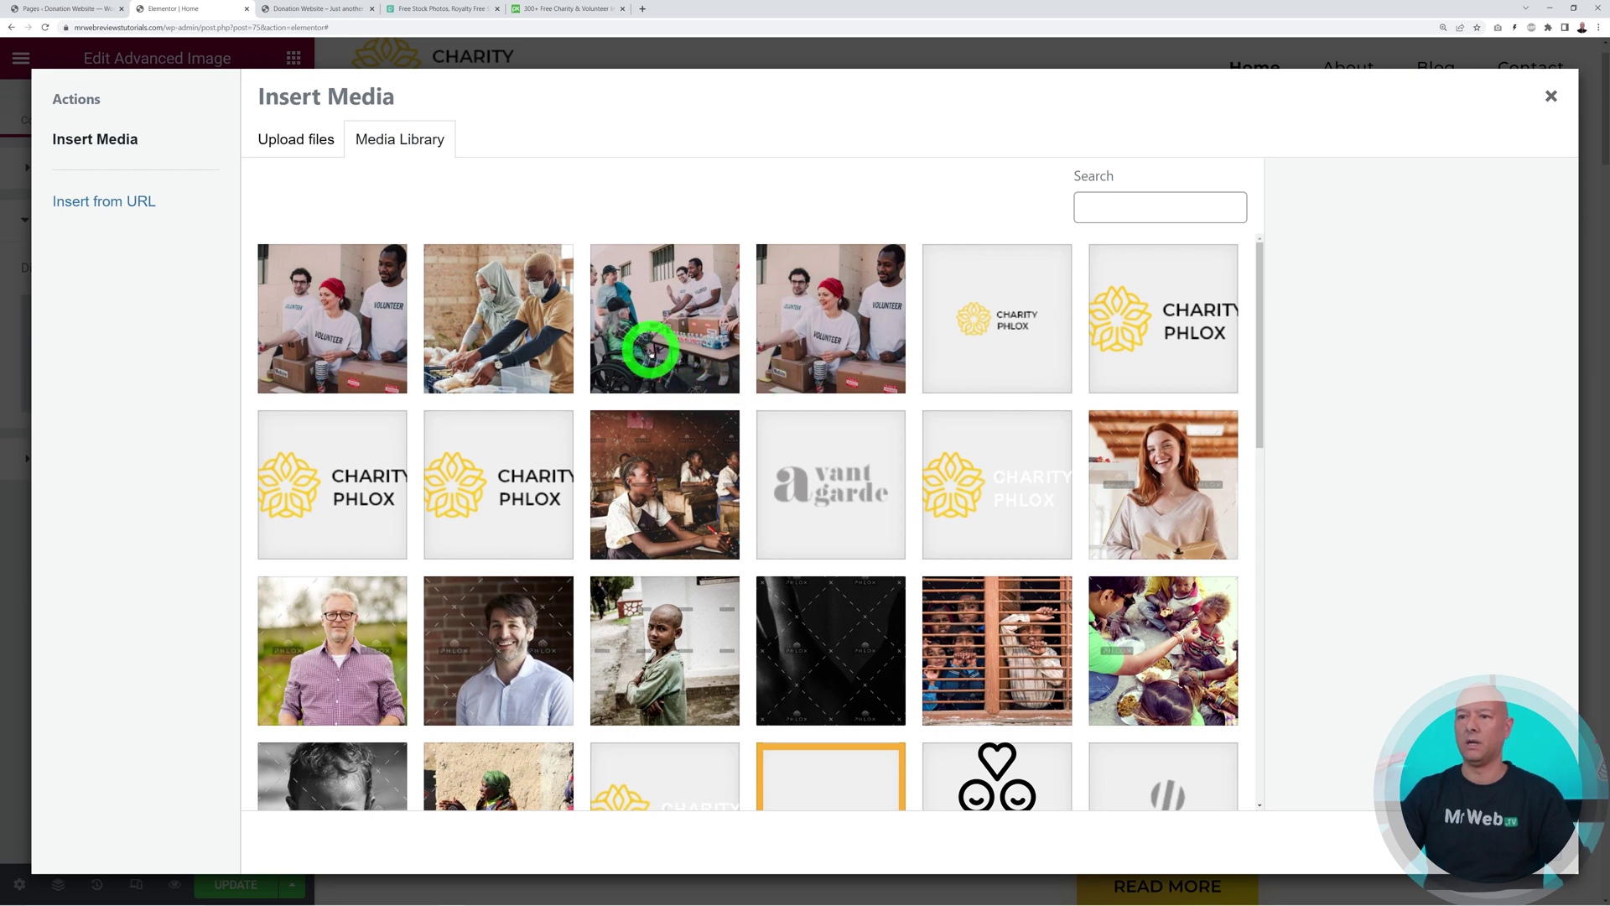
{"action": "left_click", "coordinate": [651, 352]}
{"action": "left_click", "coordinate": [1514, 843]}
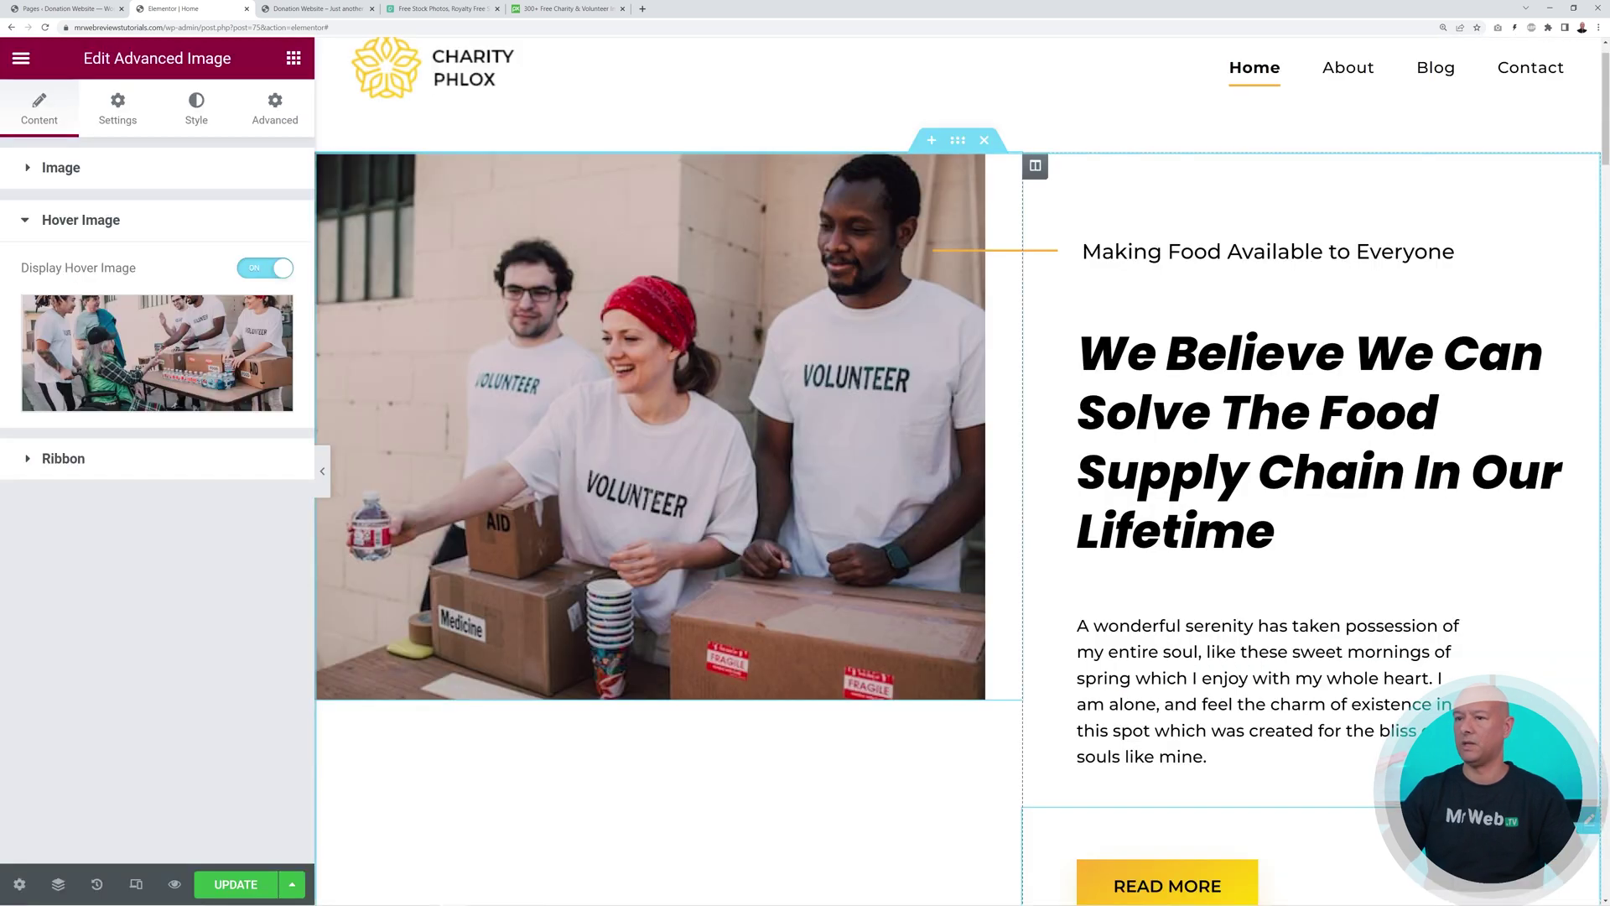
{"action": "mouse_move", "coordinate": [729, 551]}
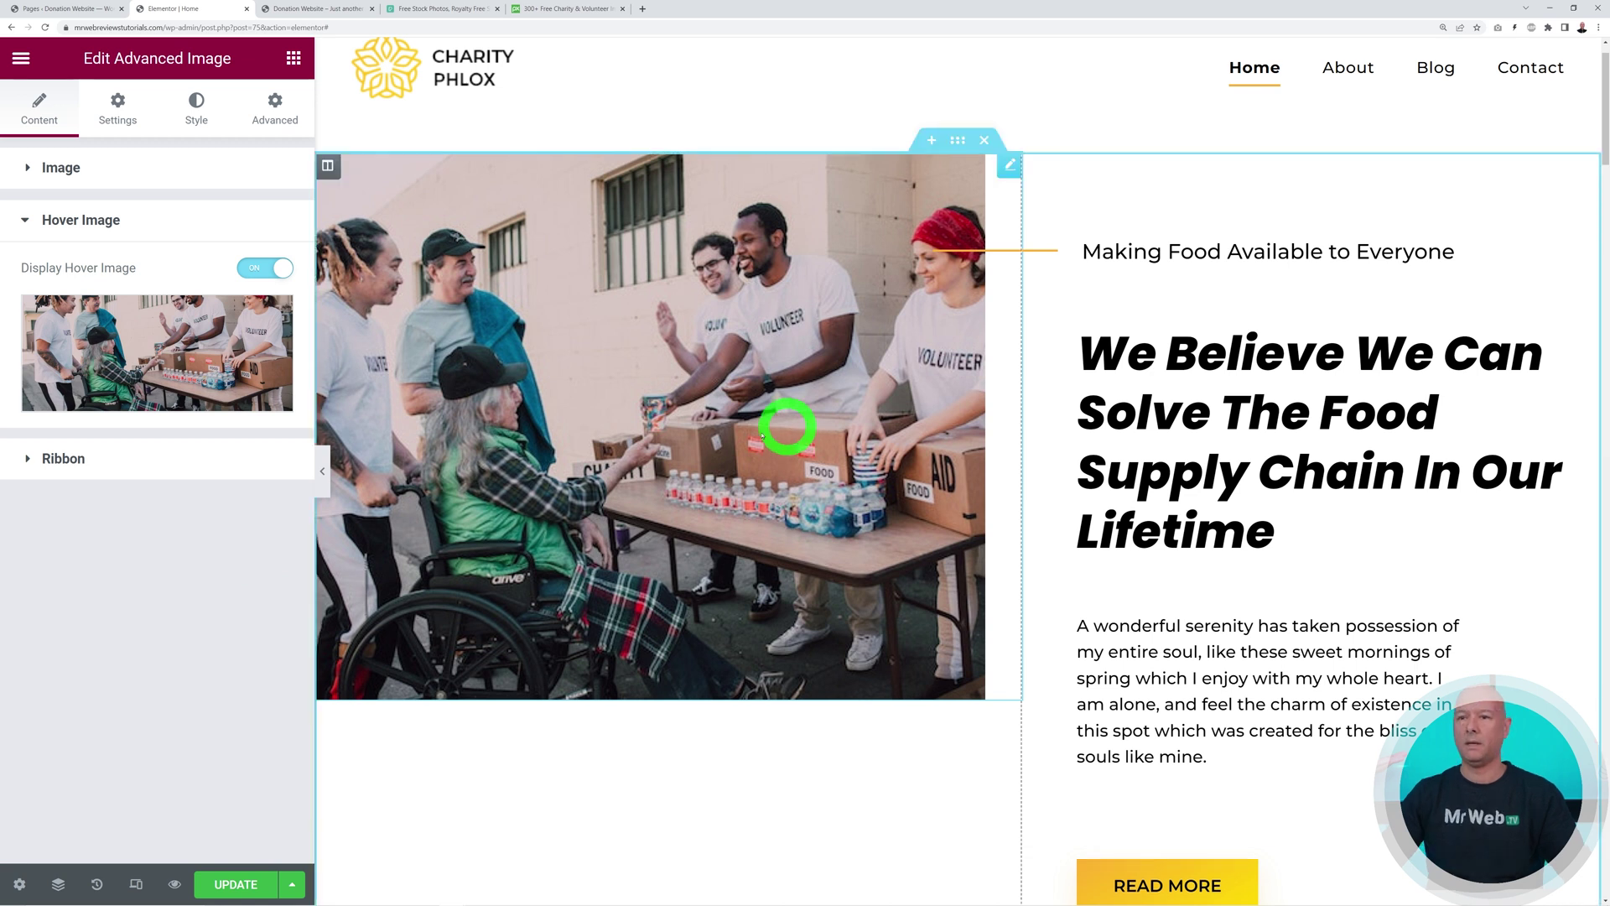
Add an 'OUR VOLUNTEERS' ribbon at the image's top left corner
{"action": "left_click", "coordinate": [84, 459]}
{"action": "left_click", "coordinate": [267, 319]}
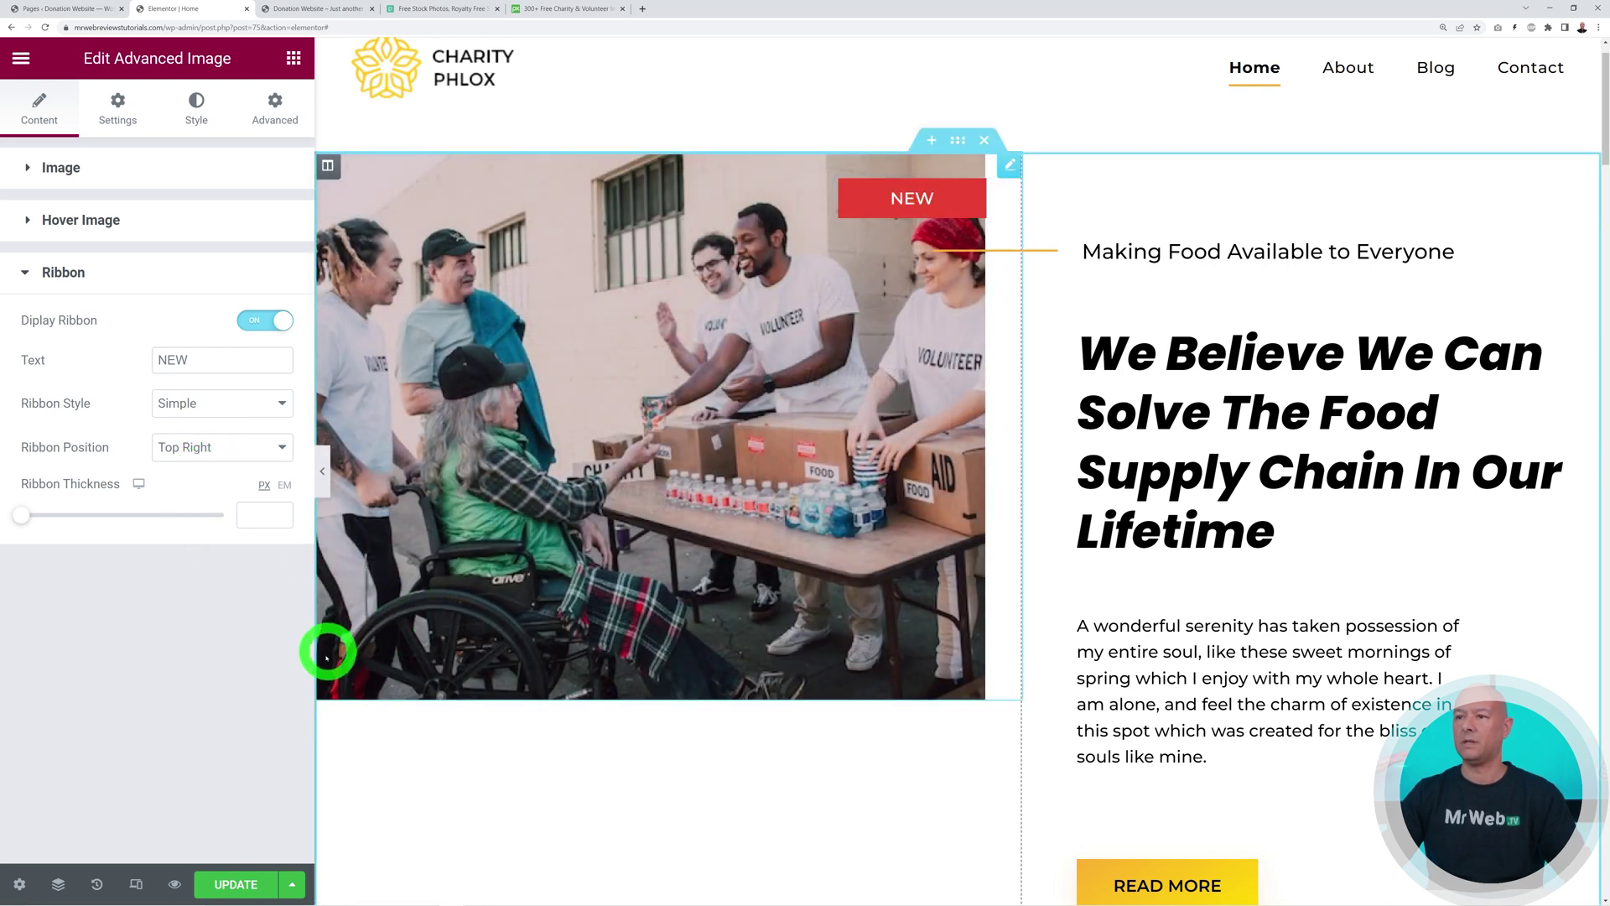
{"action": "left_click_drag", "start_coordinate": [191, 360], "coordinate": [133, 362]}
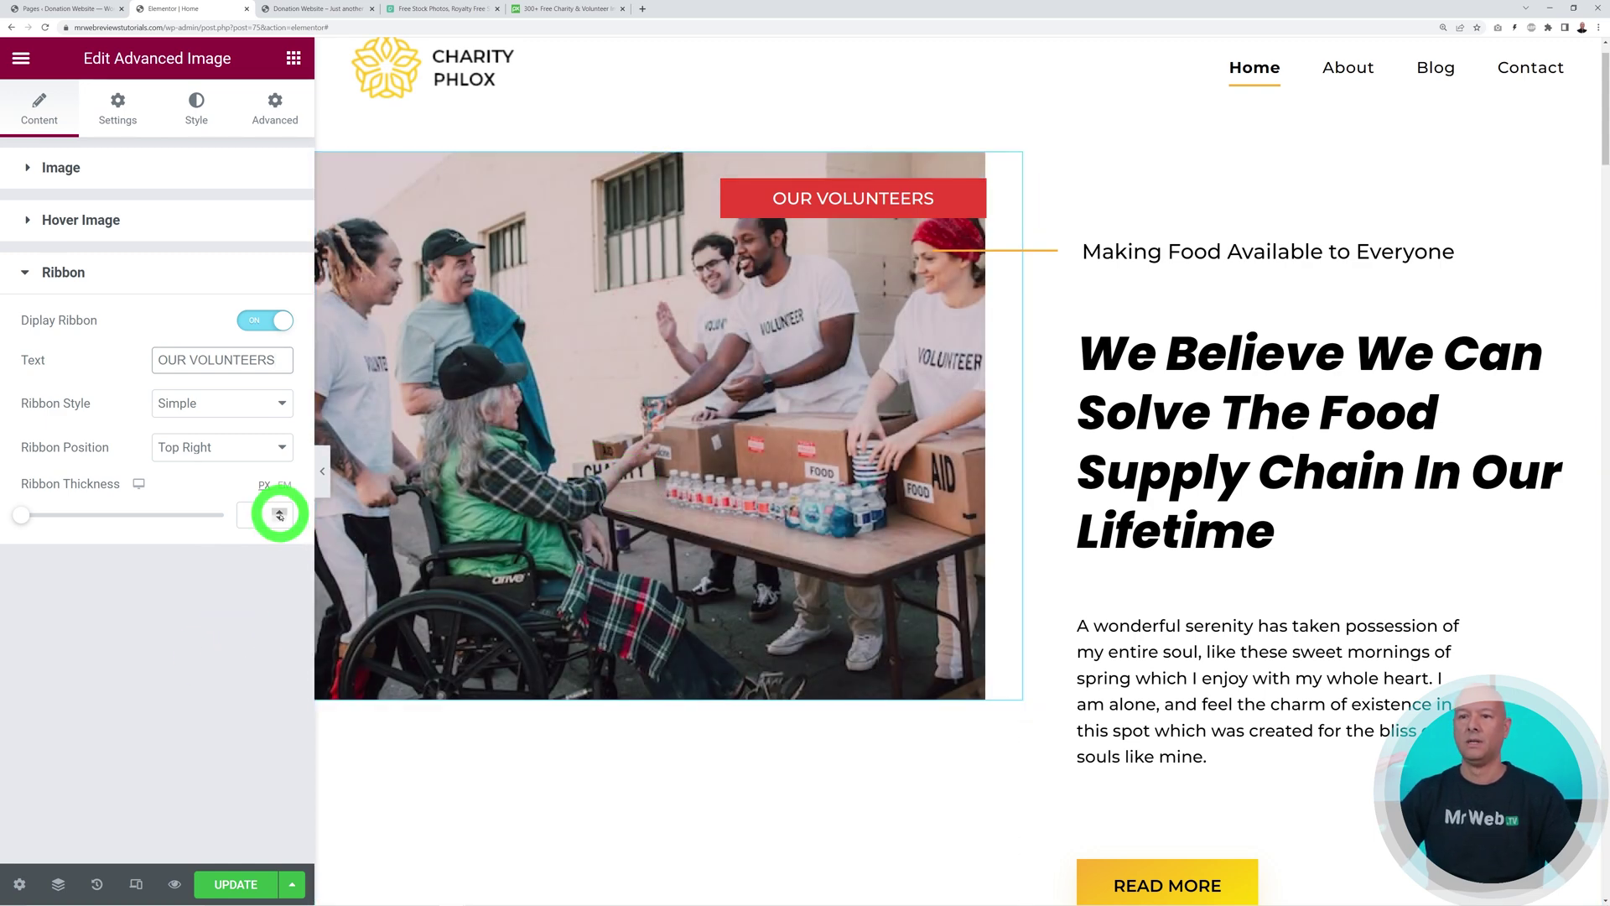
{"action": "left_click", "coordinate": [282, 449]}
{"action": "left_click", "coordinate": [246, 469]}
{"action": "left_click", "coordinate": [360, 461]}
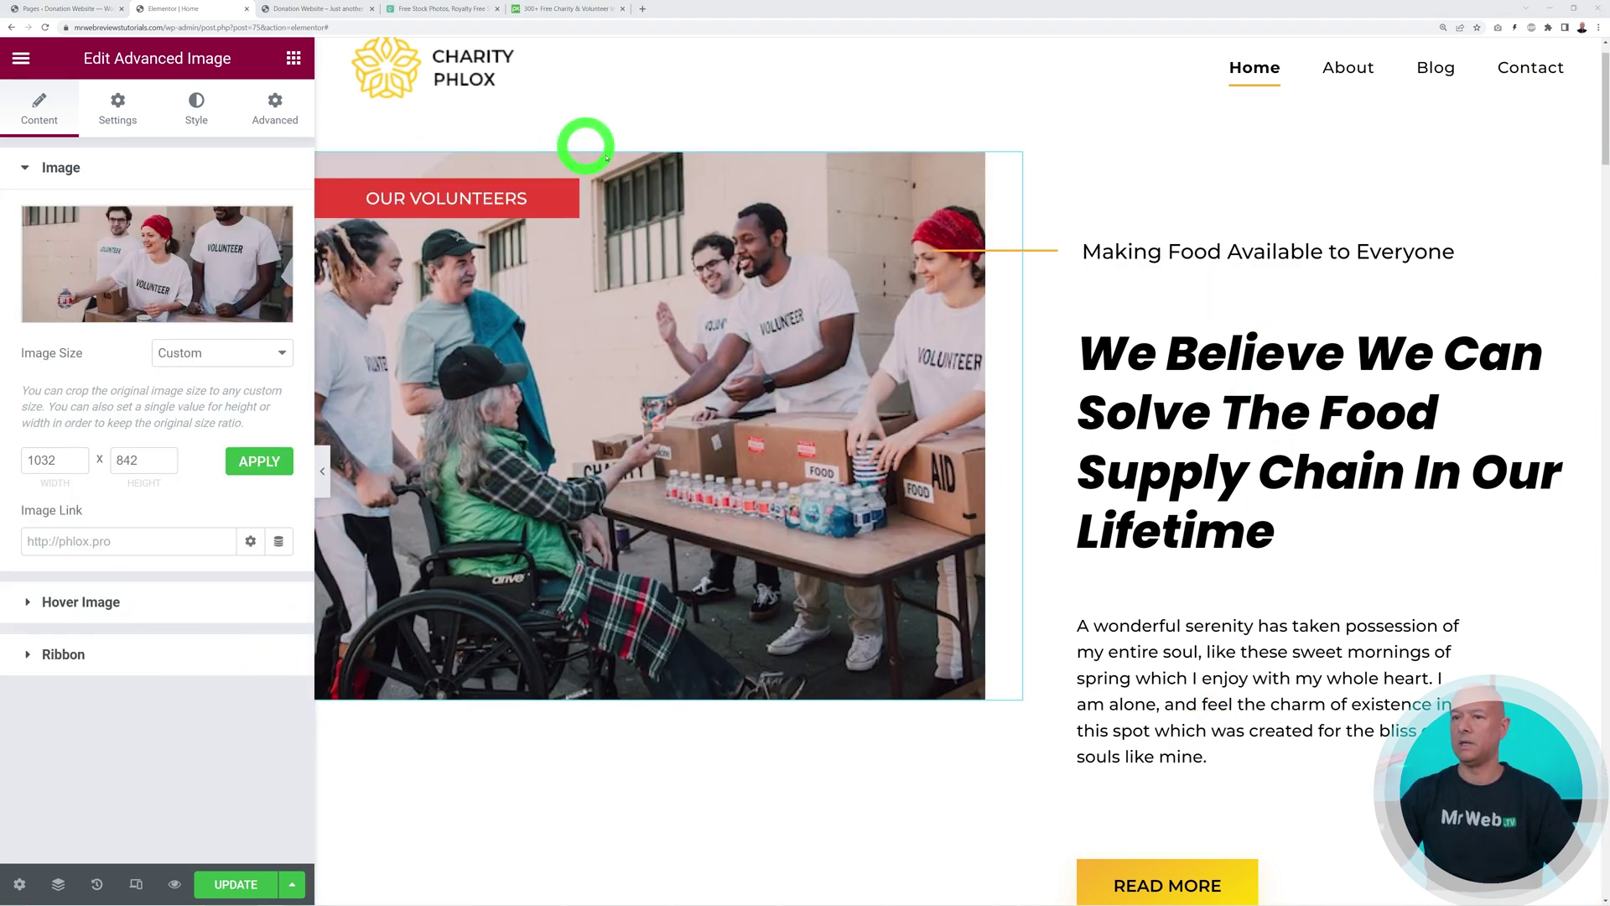
Give the ribbon a bright red background colour
{"action": "left_click", "coordinate": [201, 120]}
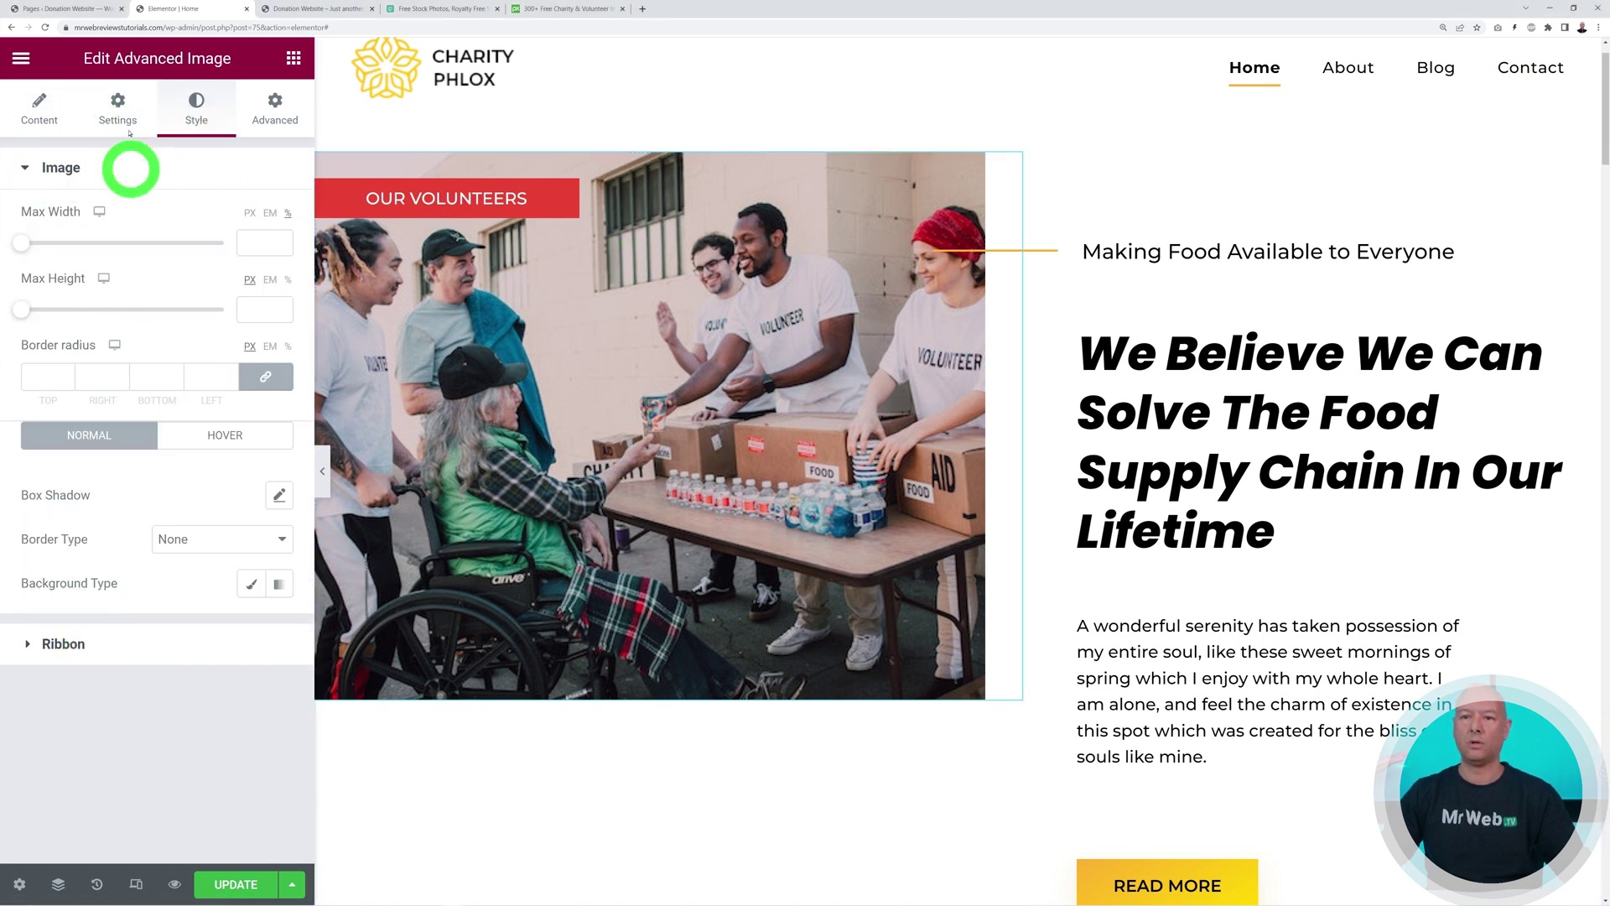
{"action": "left_click", "coordinate": [78, 645]}
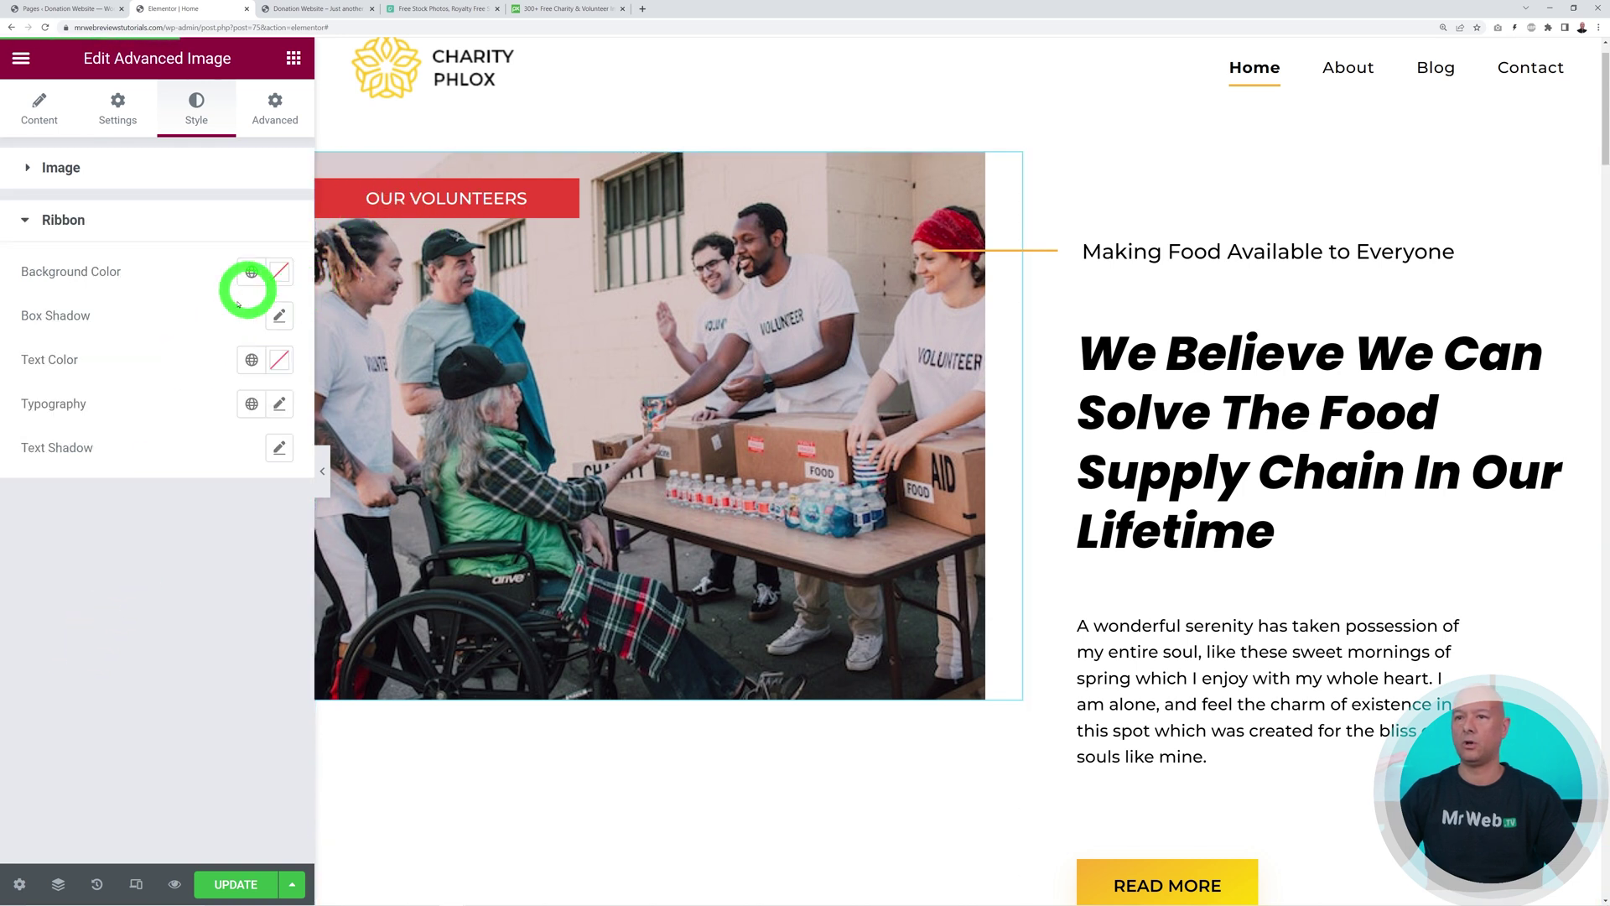
{"action": "left_click", "coordinate": [279, 270]}
{"action": "left_click_drag", "start_coordinate": [214, 431], "coordinate": [262, 380]}
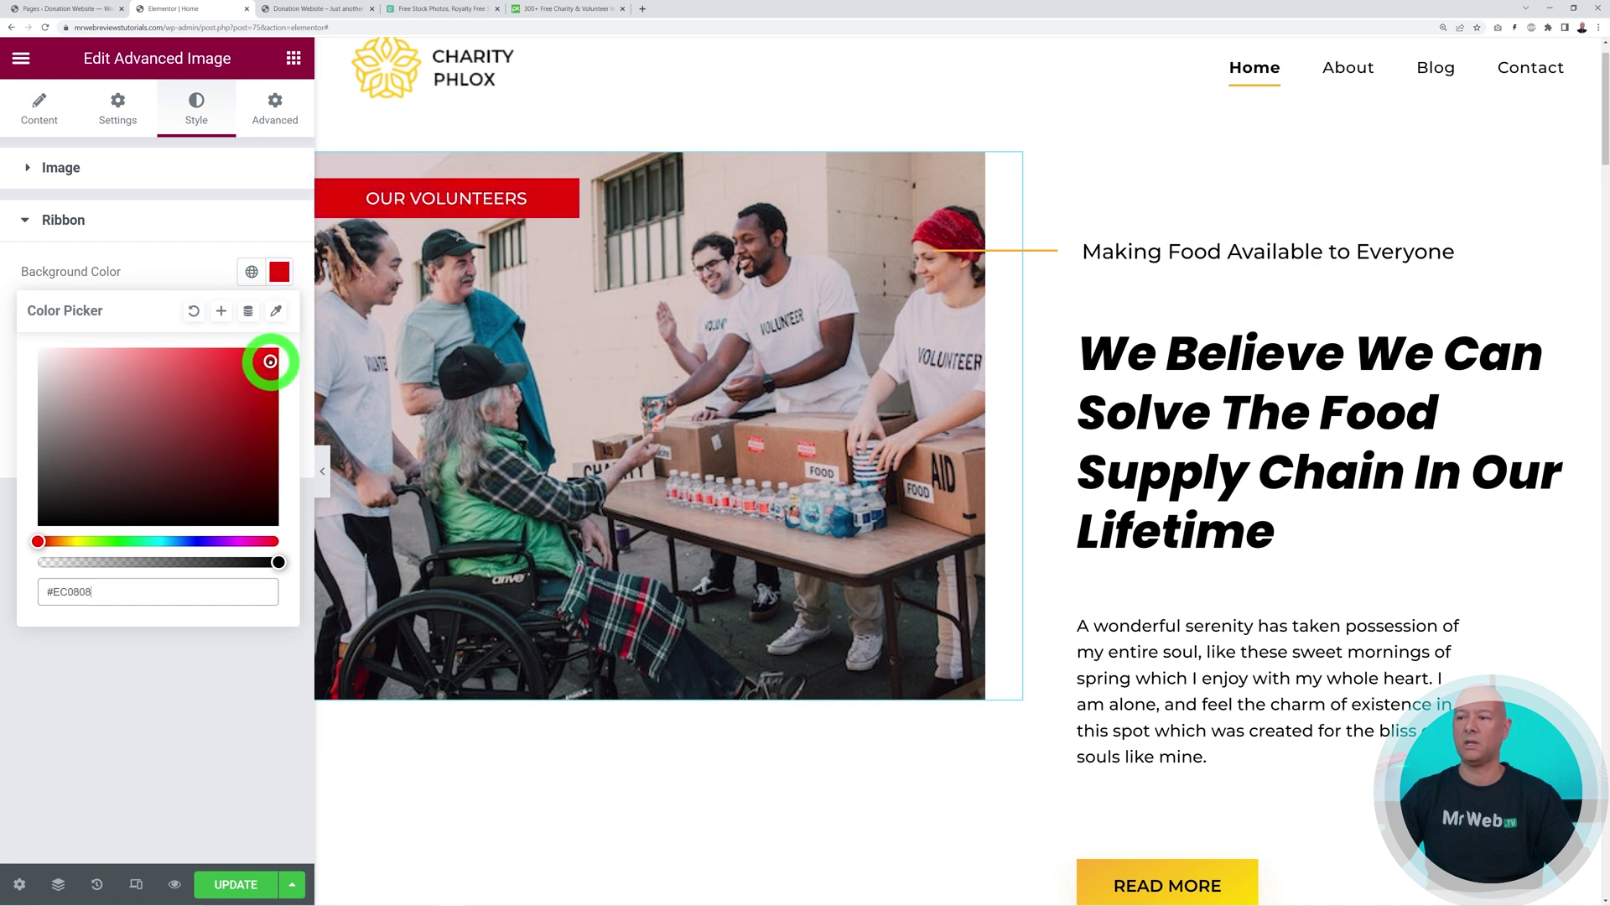
{"action": "left_click_drag", "start_coordinate": [262, 358], "coordinate": [244, 388]}
{"action": "left_click", "coordinate": [191, 673]}
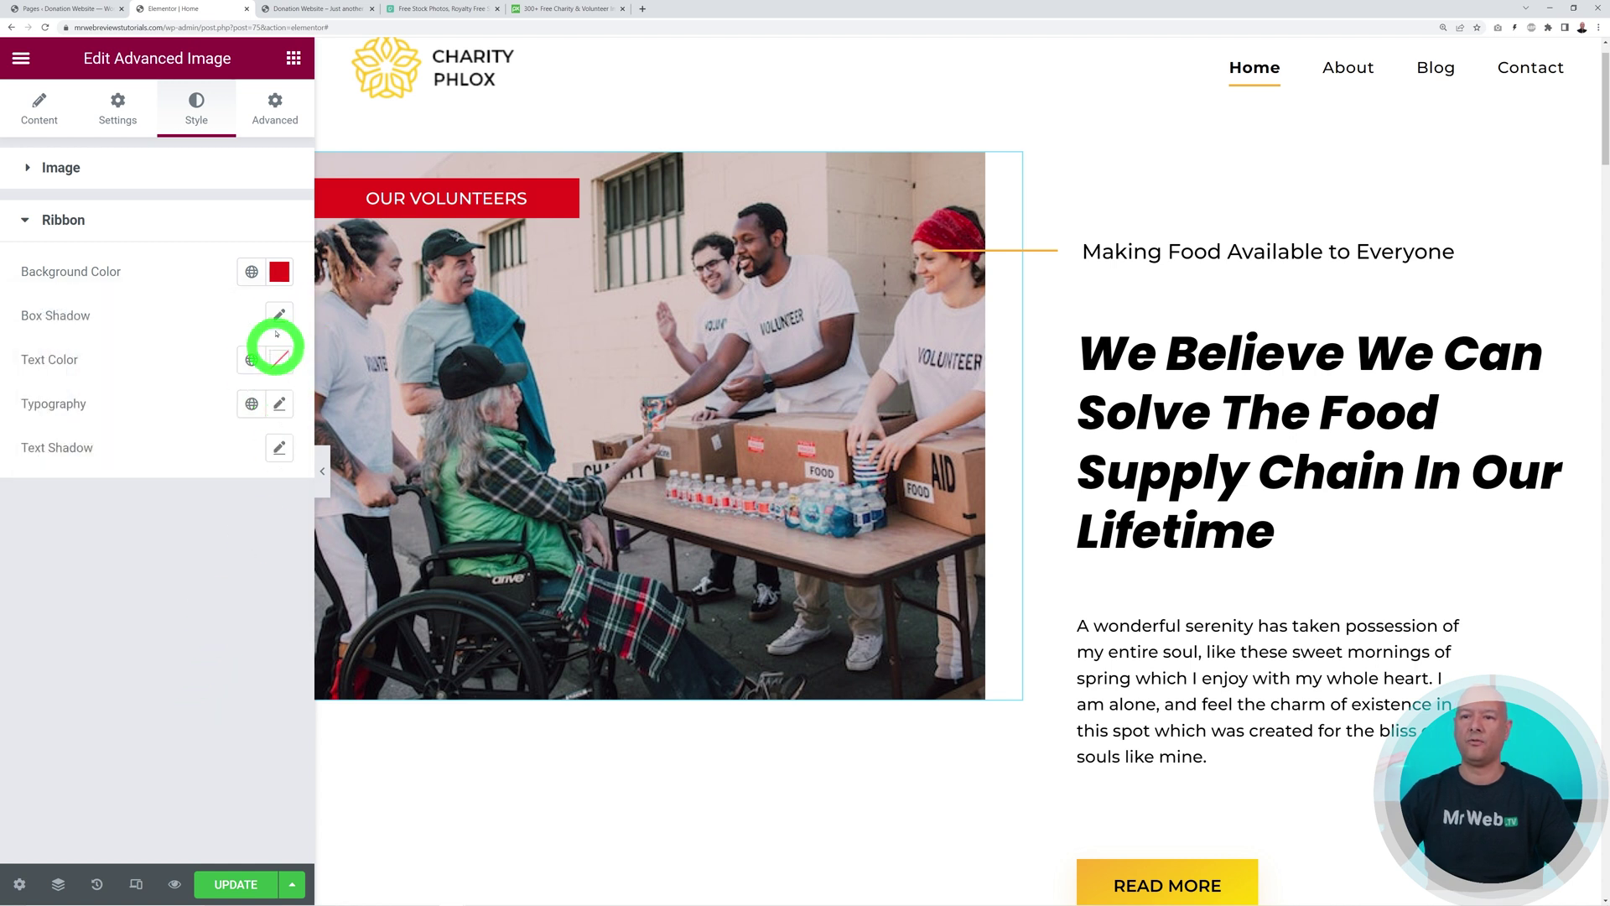
Set the ribbon text to 16 px with 600 (Semi Bold) weight
{"action": "left_click", "coordinate": [278, 406]}
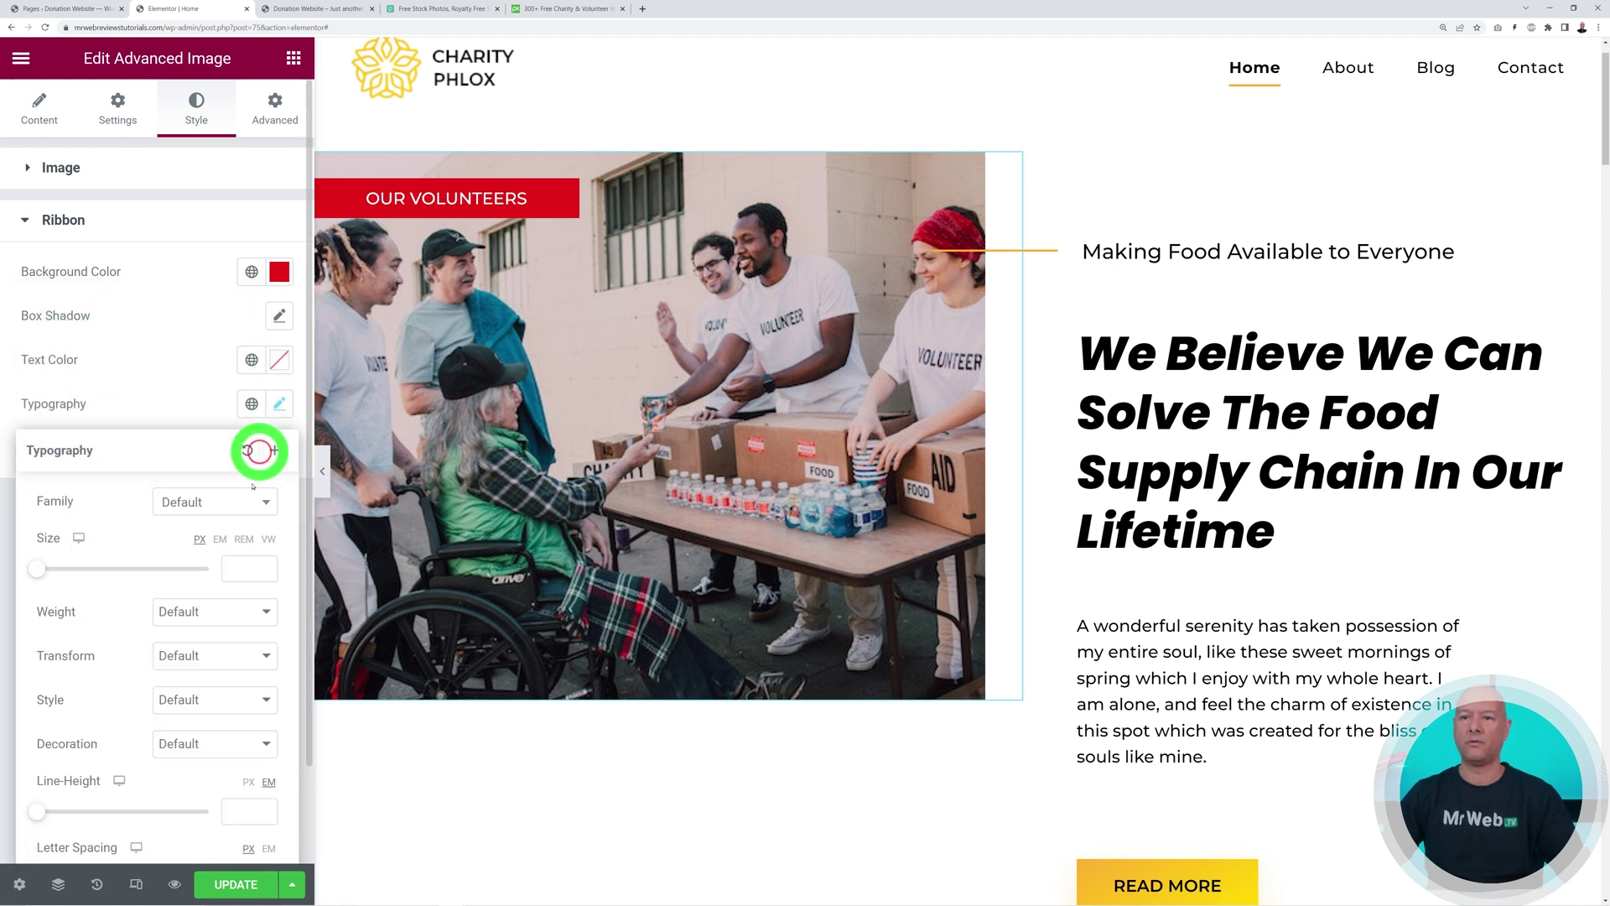
{"action": "left_click_drag", "start_coordinate": [38, 578], "coordinate": [51, 575]}
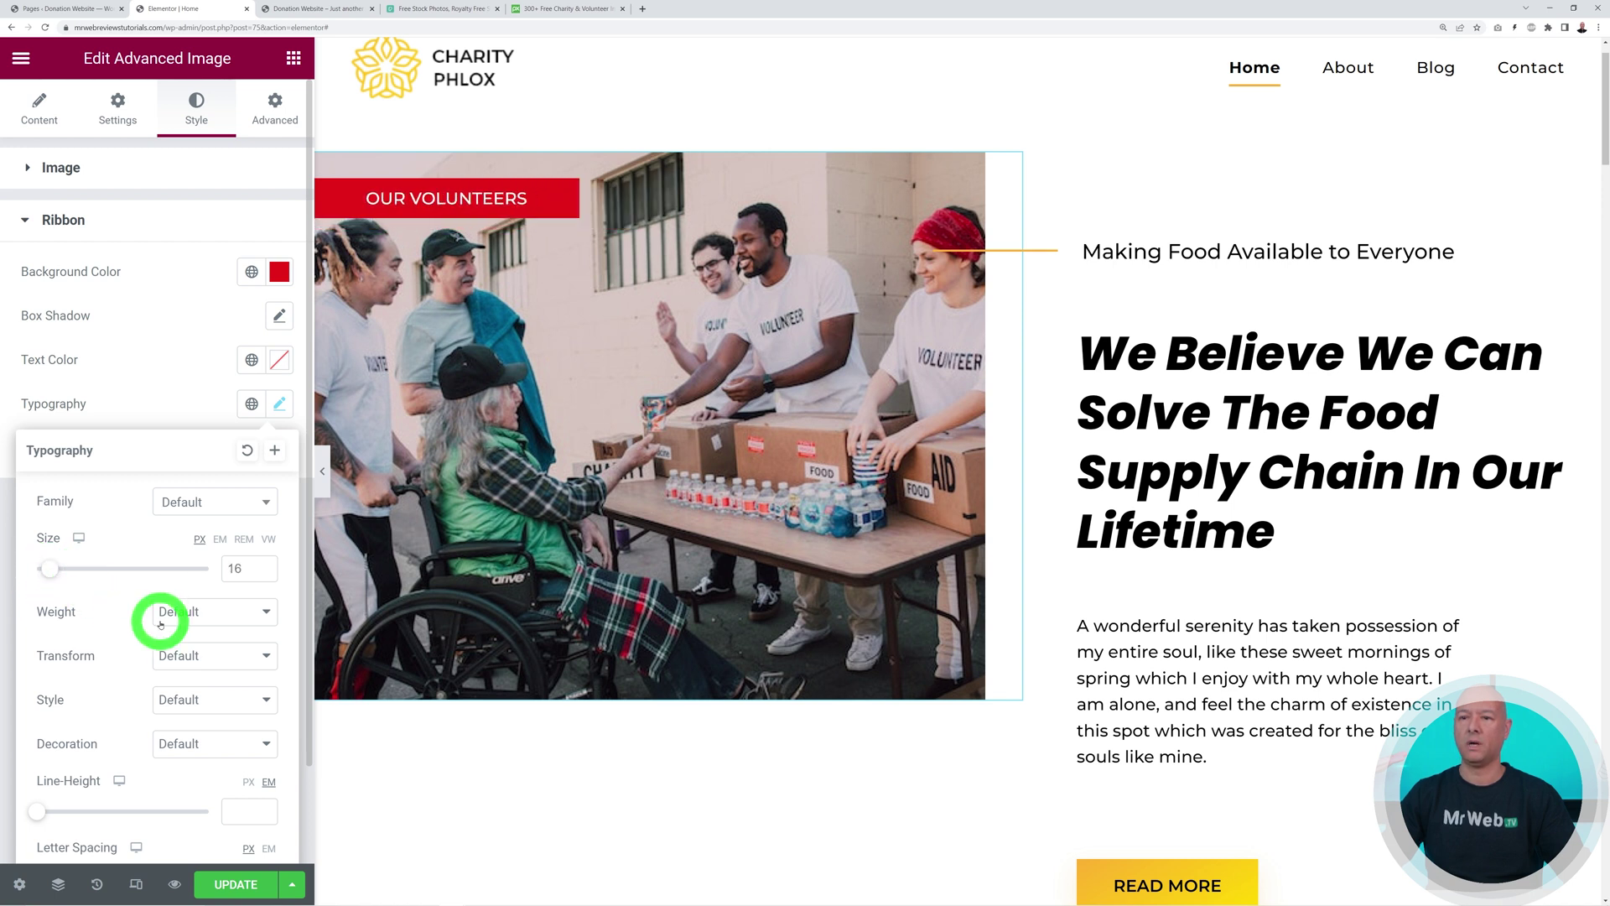
{"action": "scroll", "coordinate": [135, 608], "scroll_direction": "down", "scroll_amount": 1}
{"action": "left_click", "coordinate": [258, 501]}
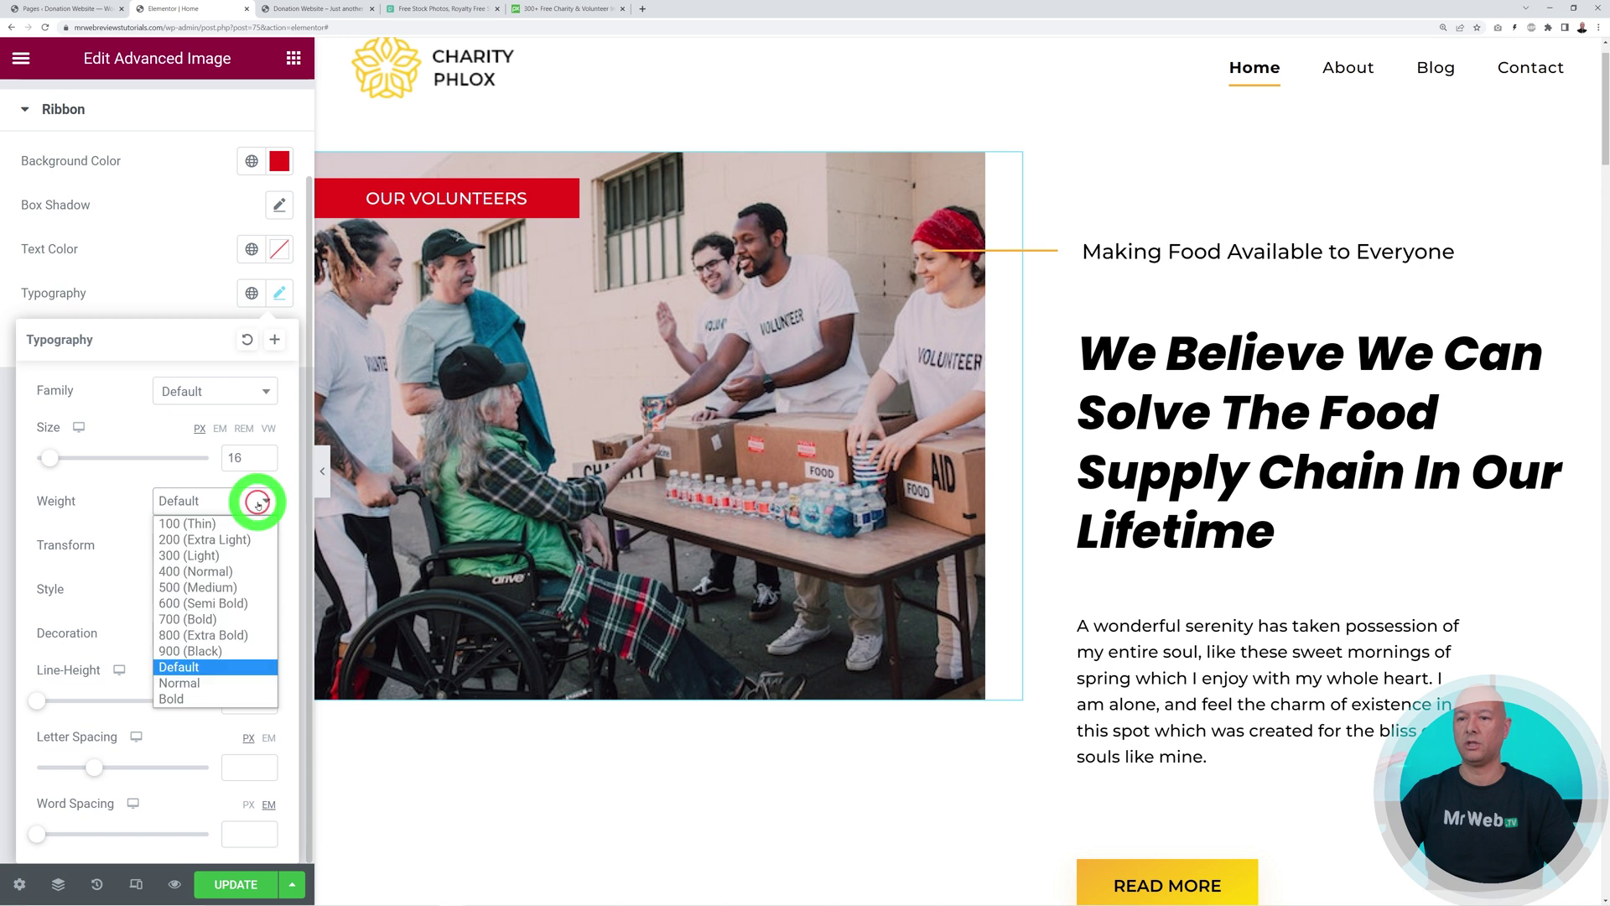
{"action": "left_click", "coordinate": [226, 651]}
{"action": "left_click", "coordinate": [238, 503]}
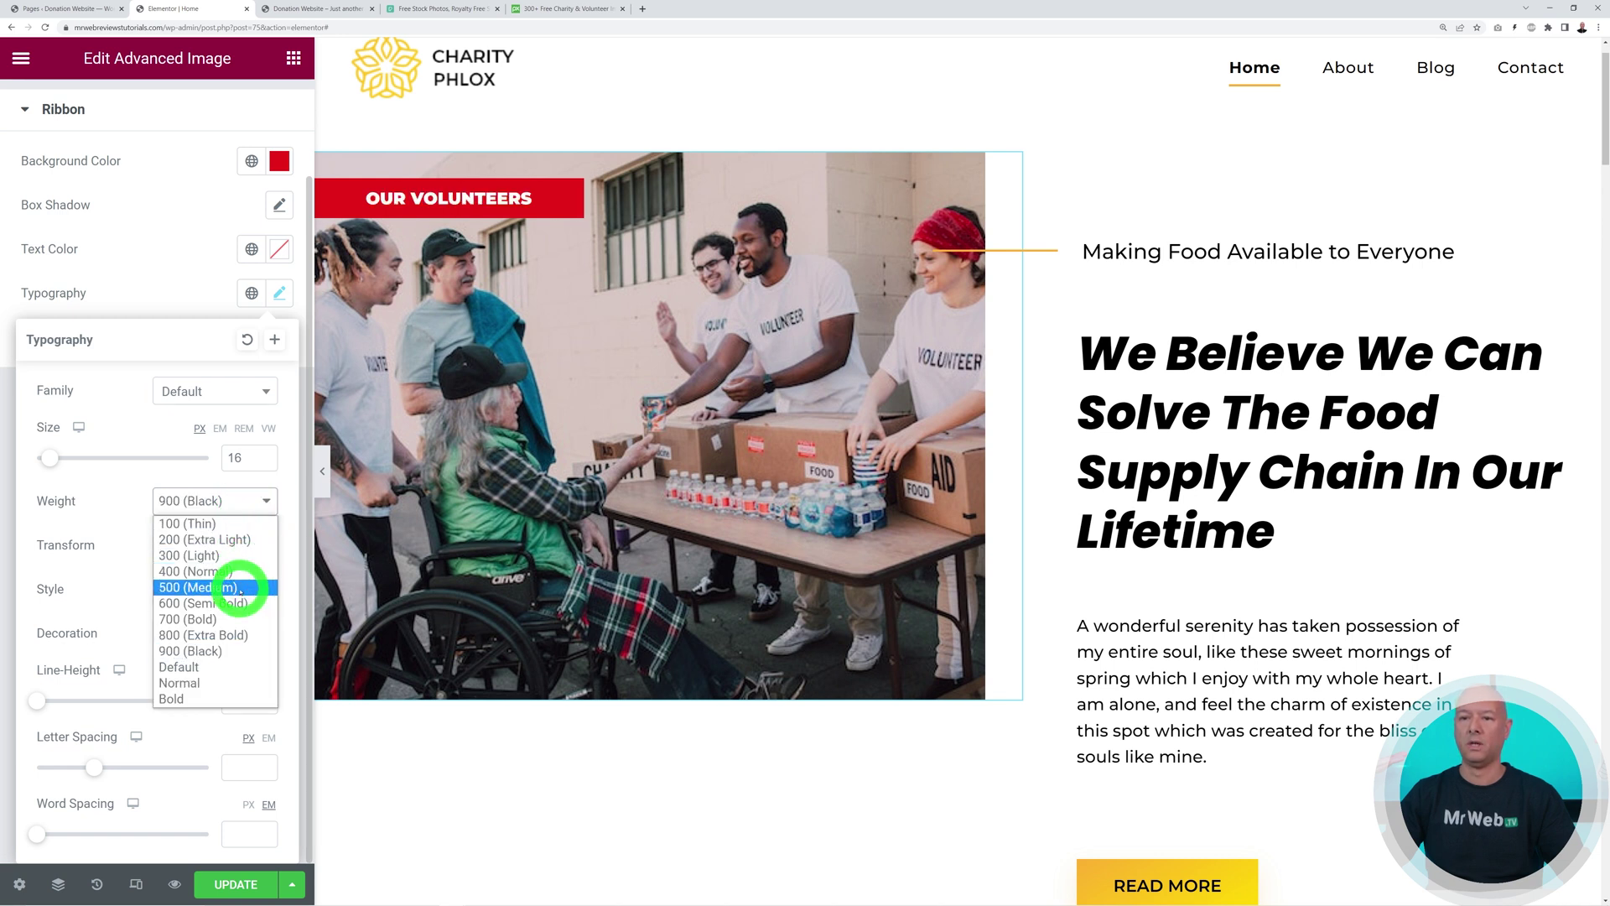
{"action": "left_click", "coordinate": [237, 587]}
{"action": "left_click", "coordinate": [237, 501]}
{"action": "left_click", "coordinate": [237, 524]}
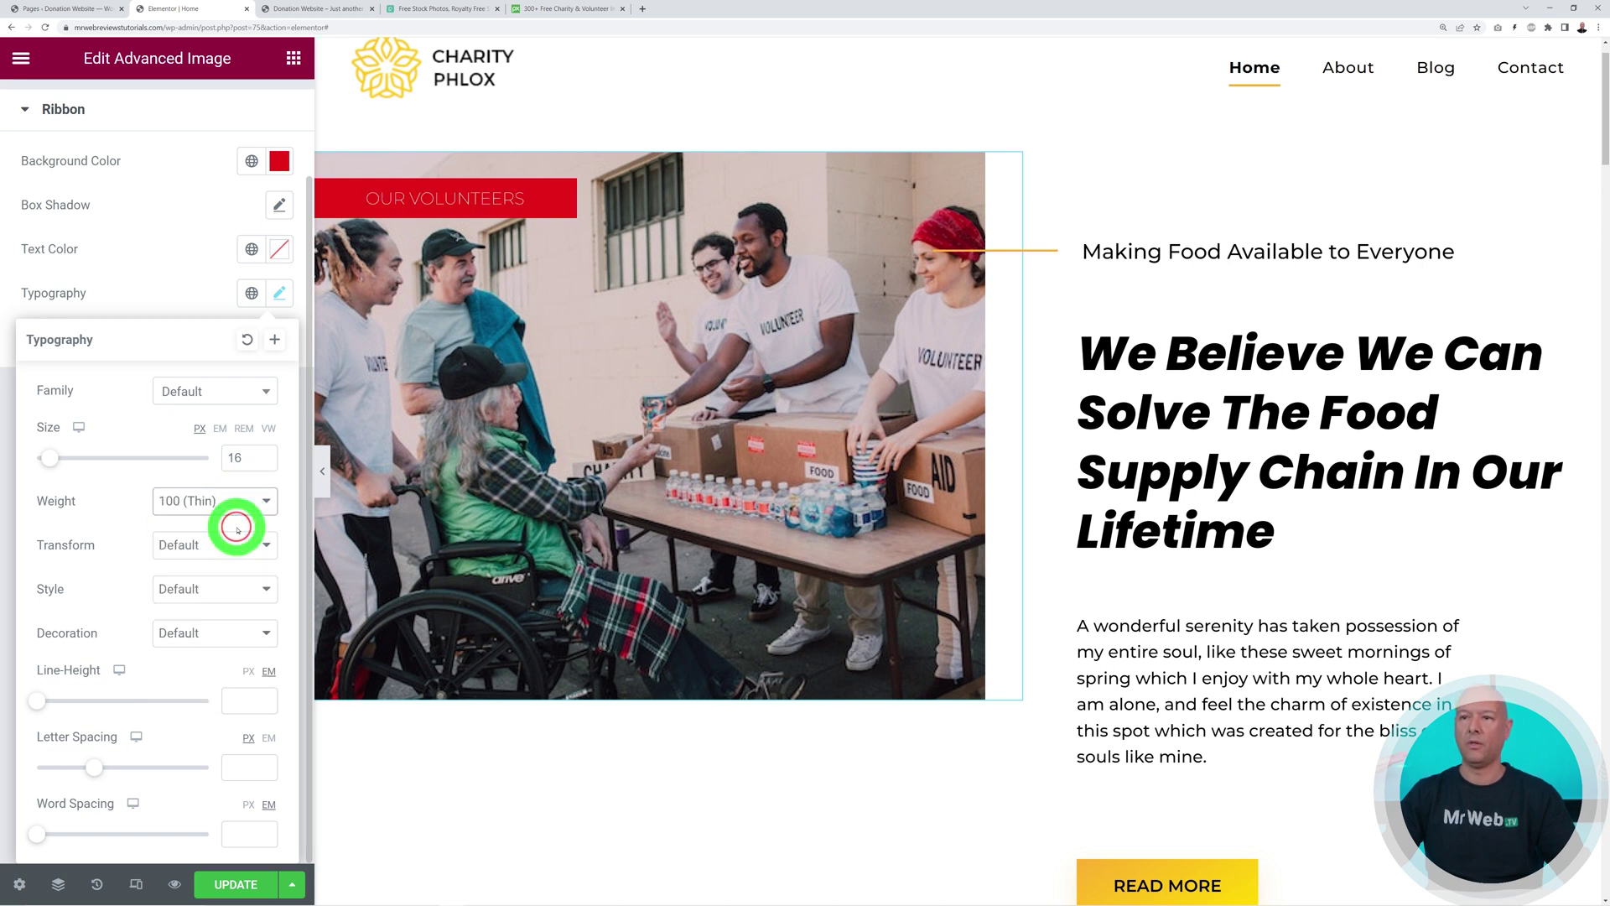
{"action": "left_click", "coordinate": [251, 500]}
{"action": "left_click", "coordinate": [237, 603]}
{"action": "left_click", "coordinate": [141, 302]}
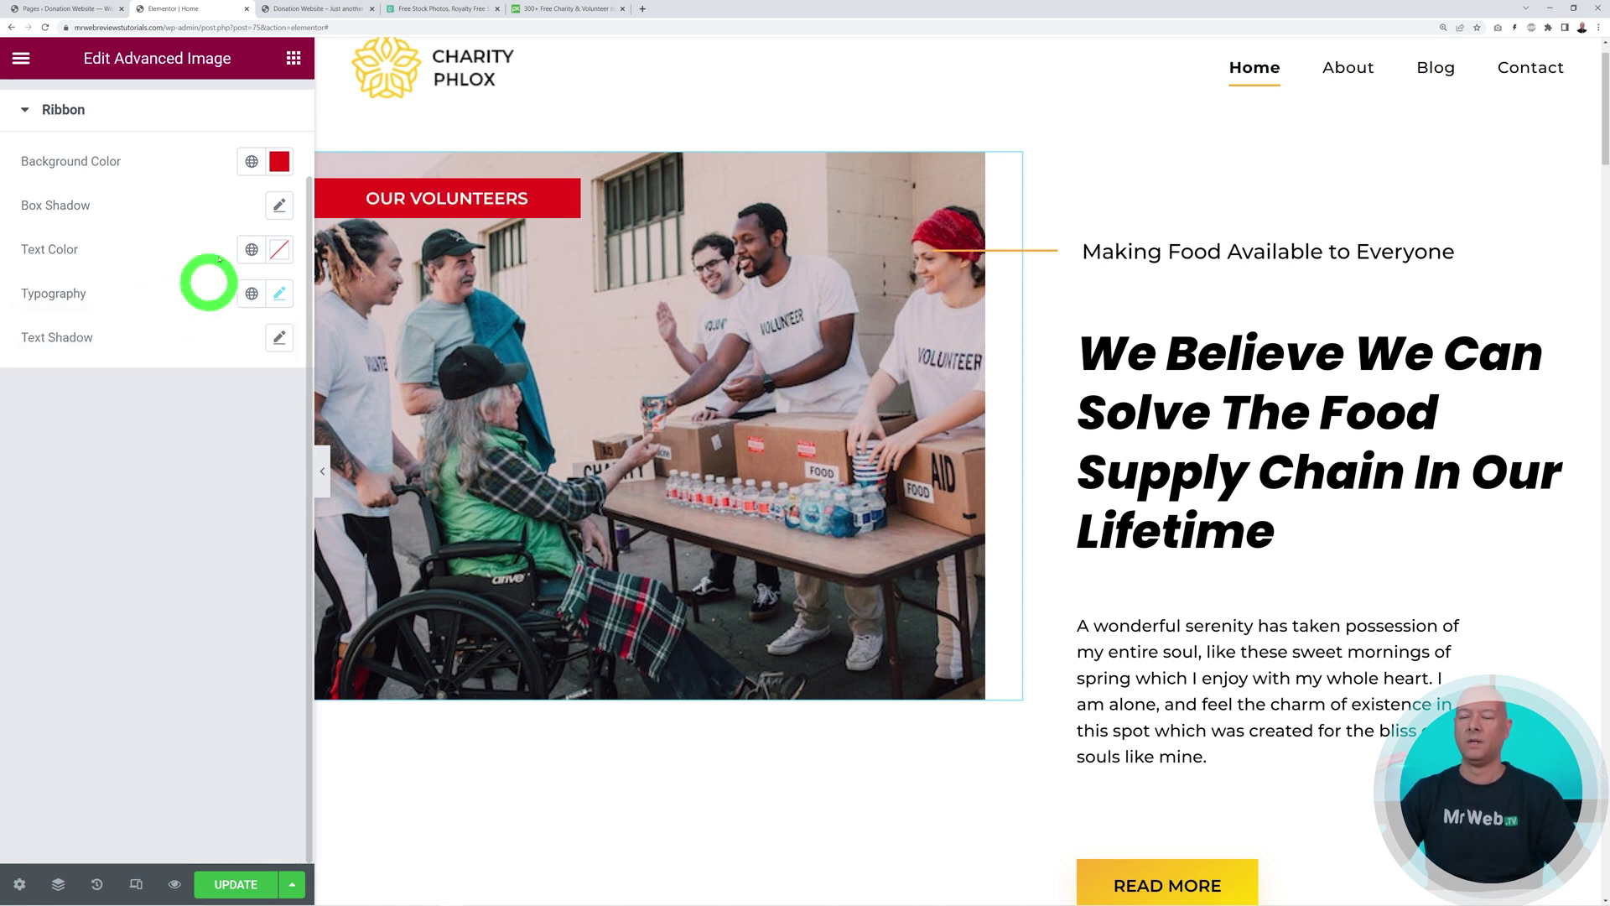
{"action": "scroll", "coordinate": [244, 647], "scroll_direction": "up", "scroll_amount": 2}
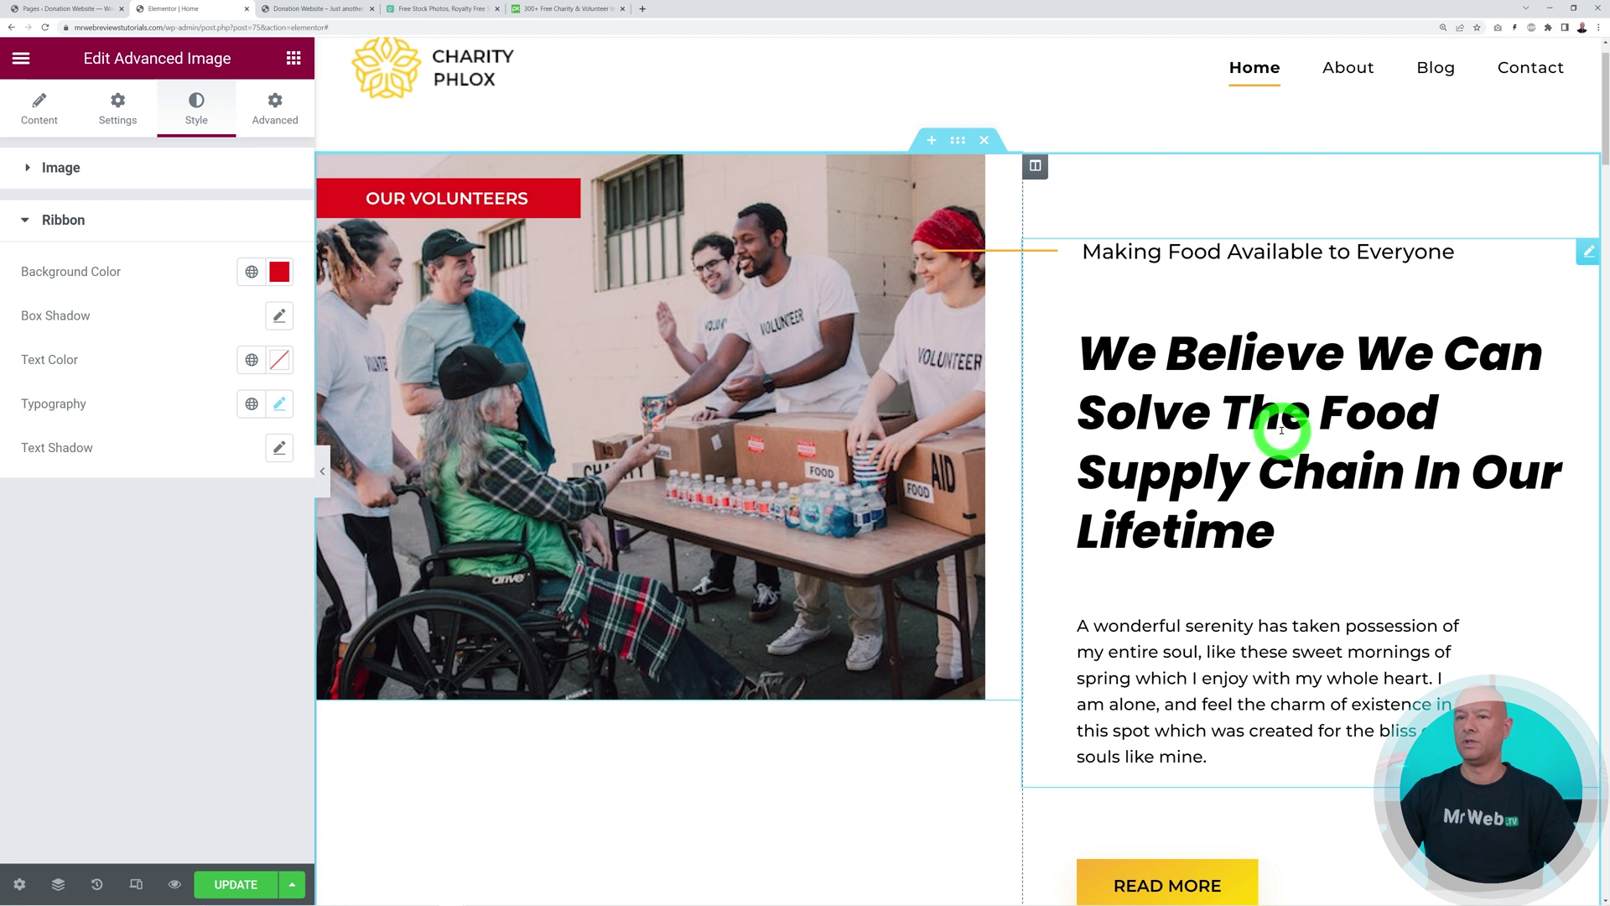
Colour the Modern Heading's secondary heading red (#DA2121) in its Style settings
{"action": "left_click", "coordinate": [1588, 254]}
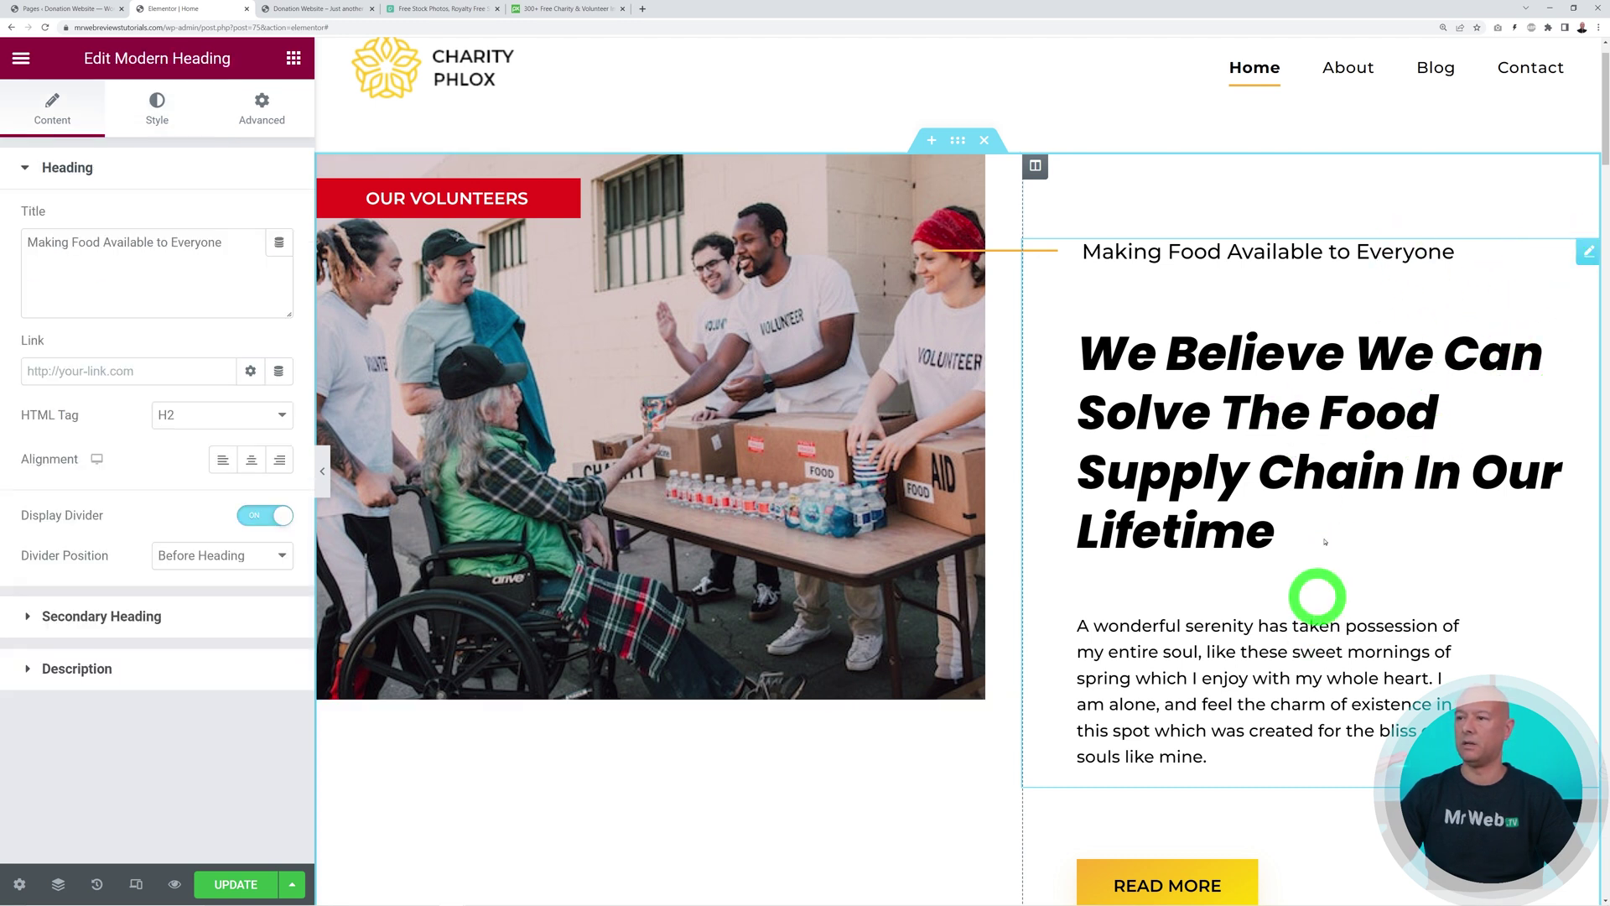
{"action": "left_click", "coordinate": [157, 120]}
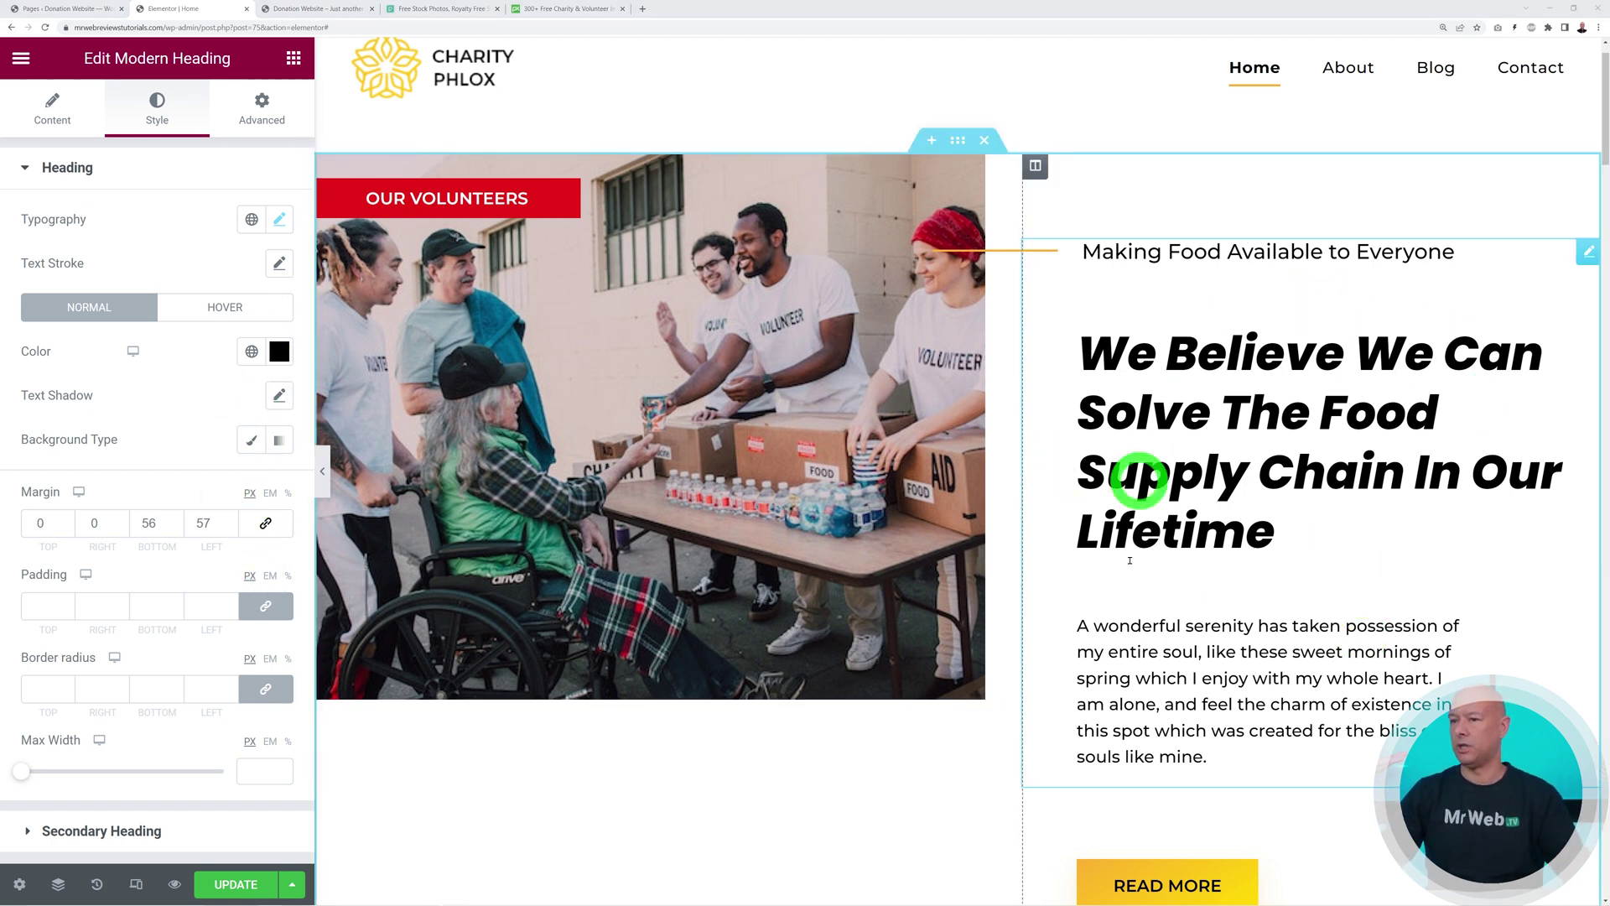
{"action": "left_click", "coordinate": [99, 830]}
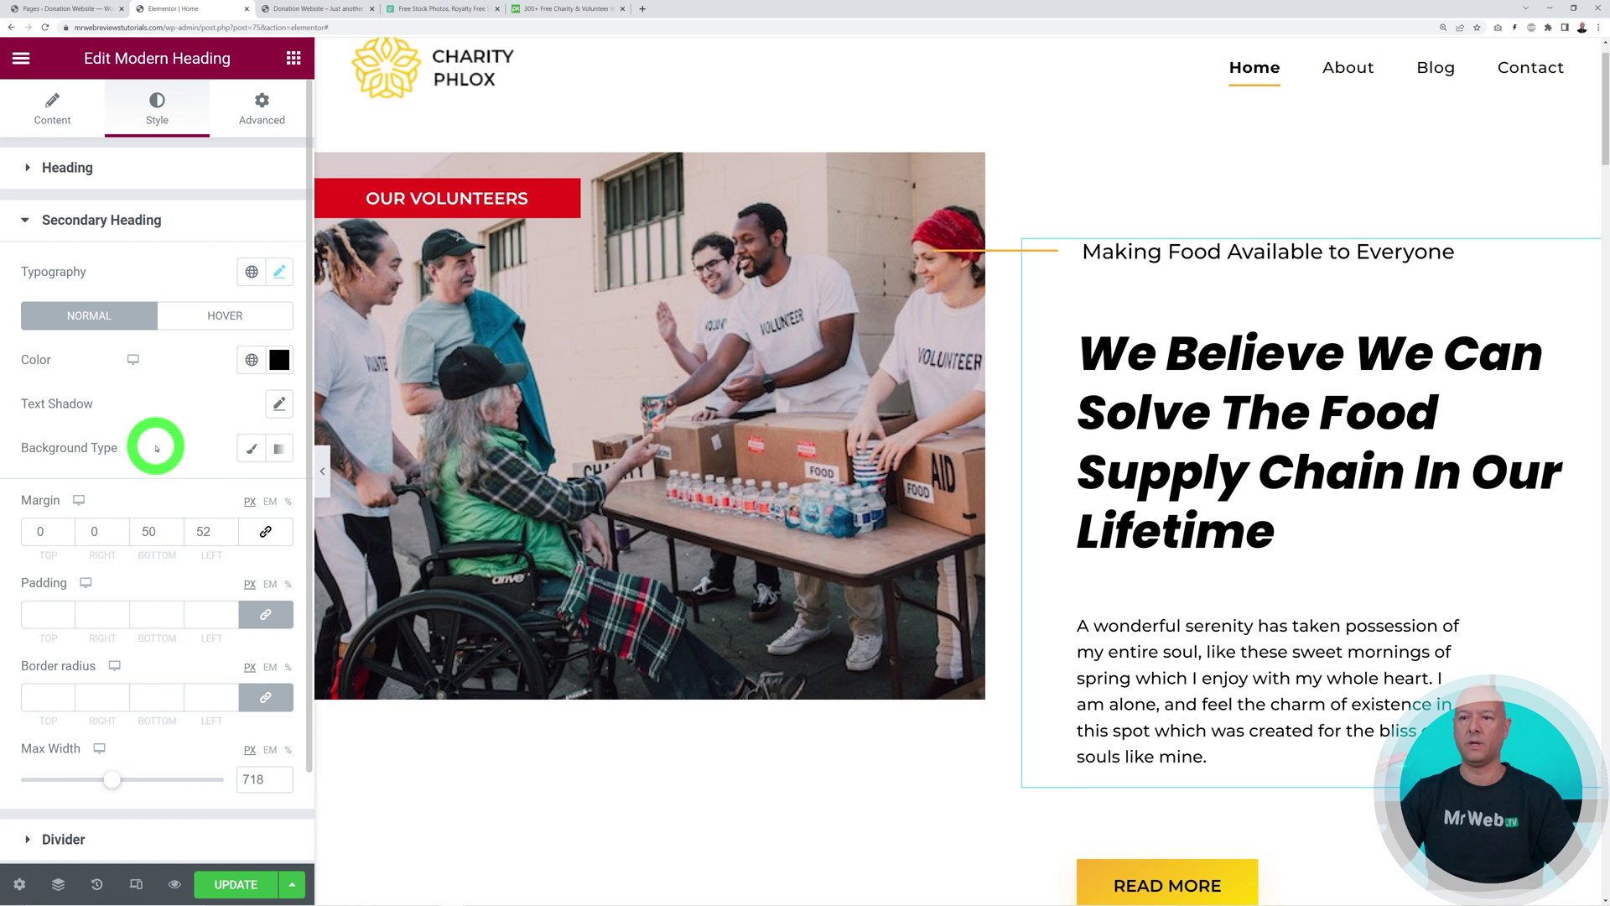
{"action": "left_click", "coordinate": [274, 359]}
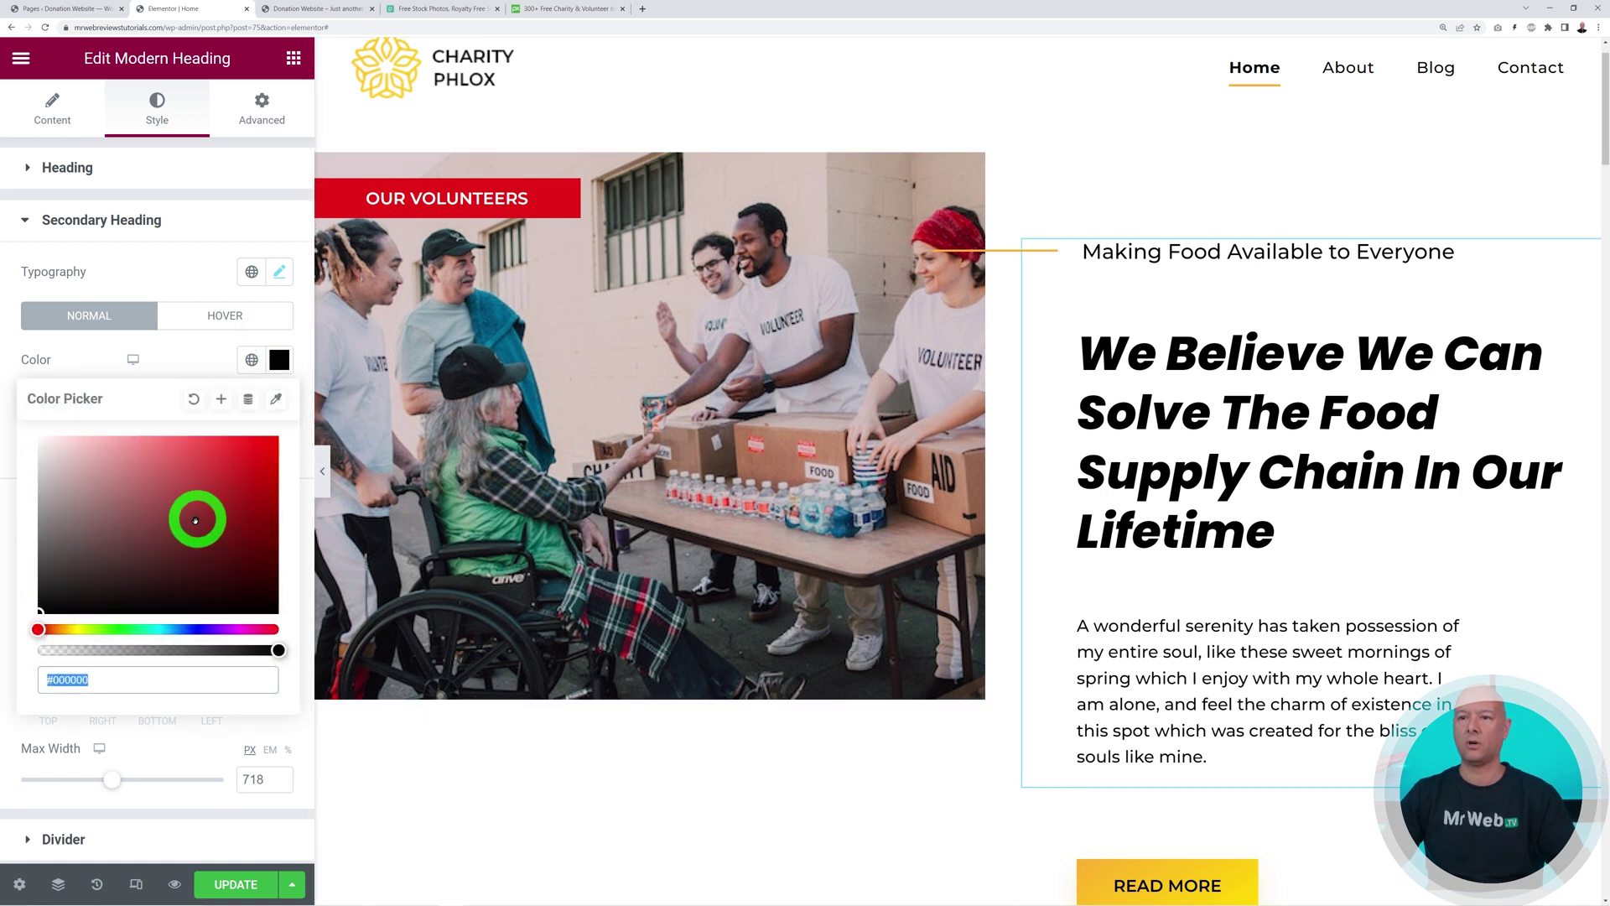
{"action": "left_click", "coordinate": [226, 477]}
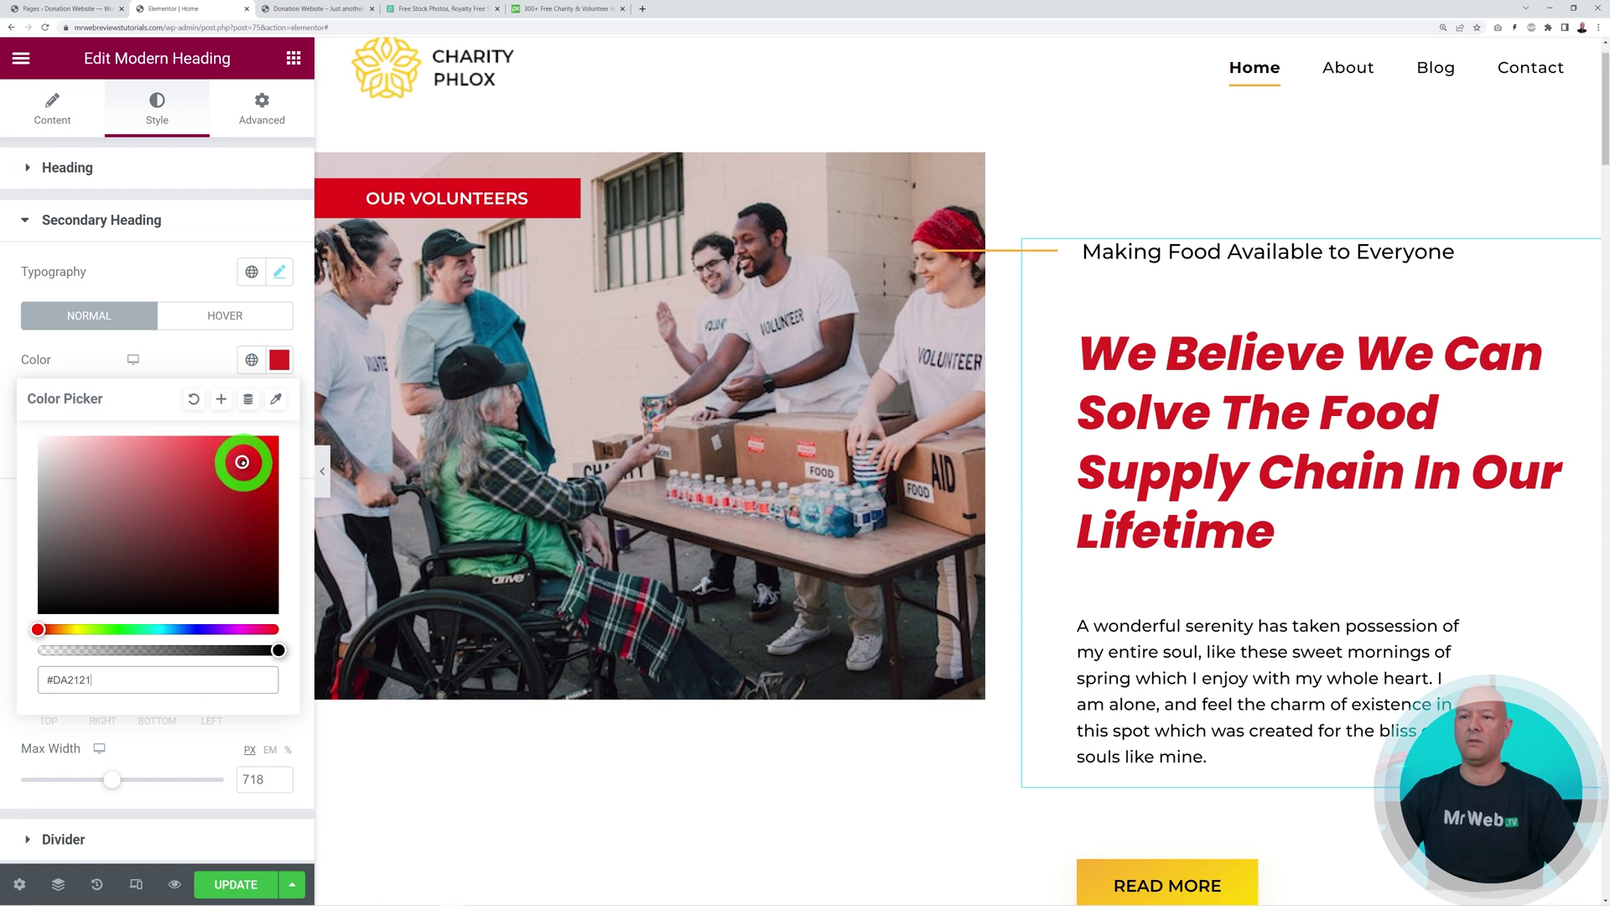
{"action": "left_click", "coordinate": [187, 265]}
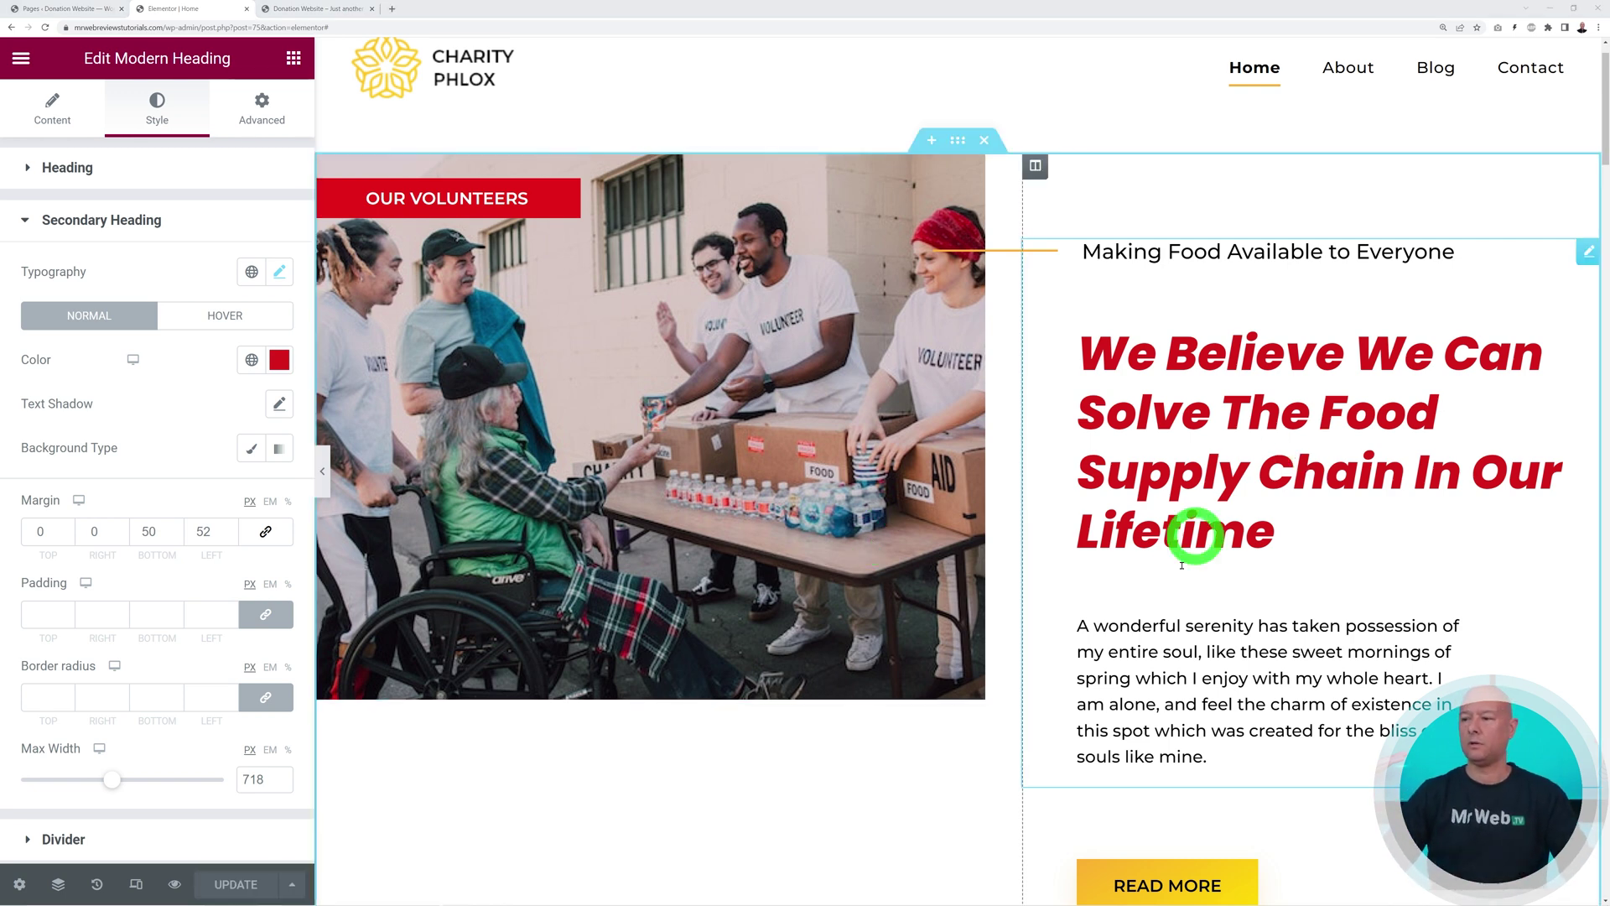
{"action": "scroll", "coordinate": [1222, 576], "scroll_direction": "down", "scroll_amount": 2}
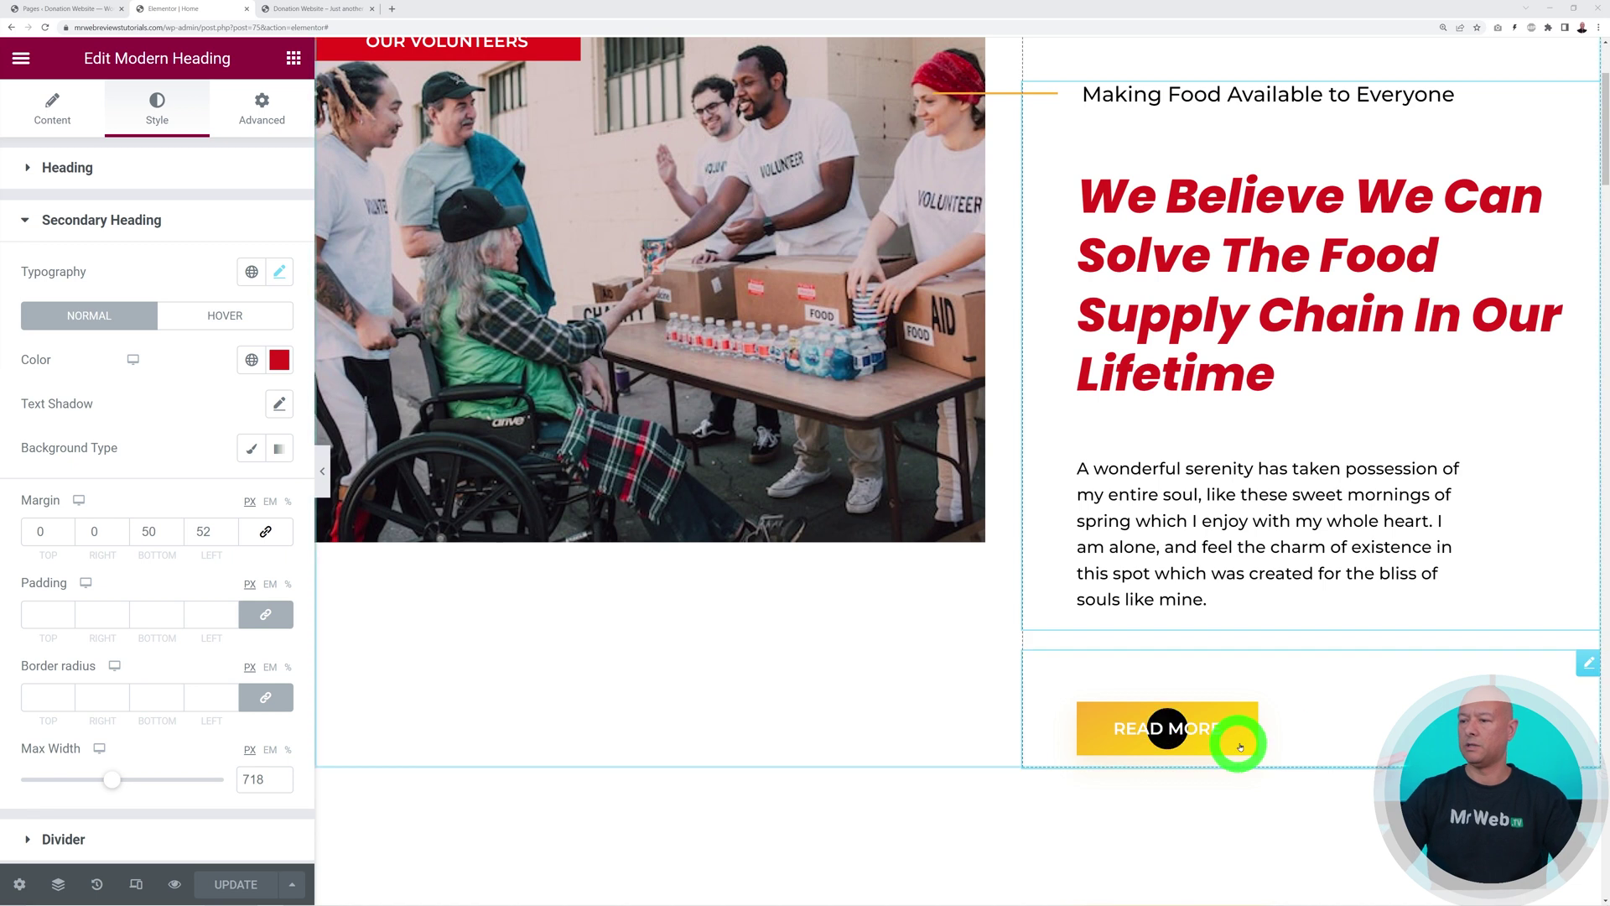
Open the Read More button's link setting and copy the About us page URL from the live site
{"action": "left_click", "coordinate": [1589, 664]}
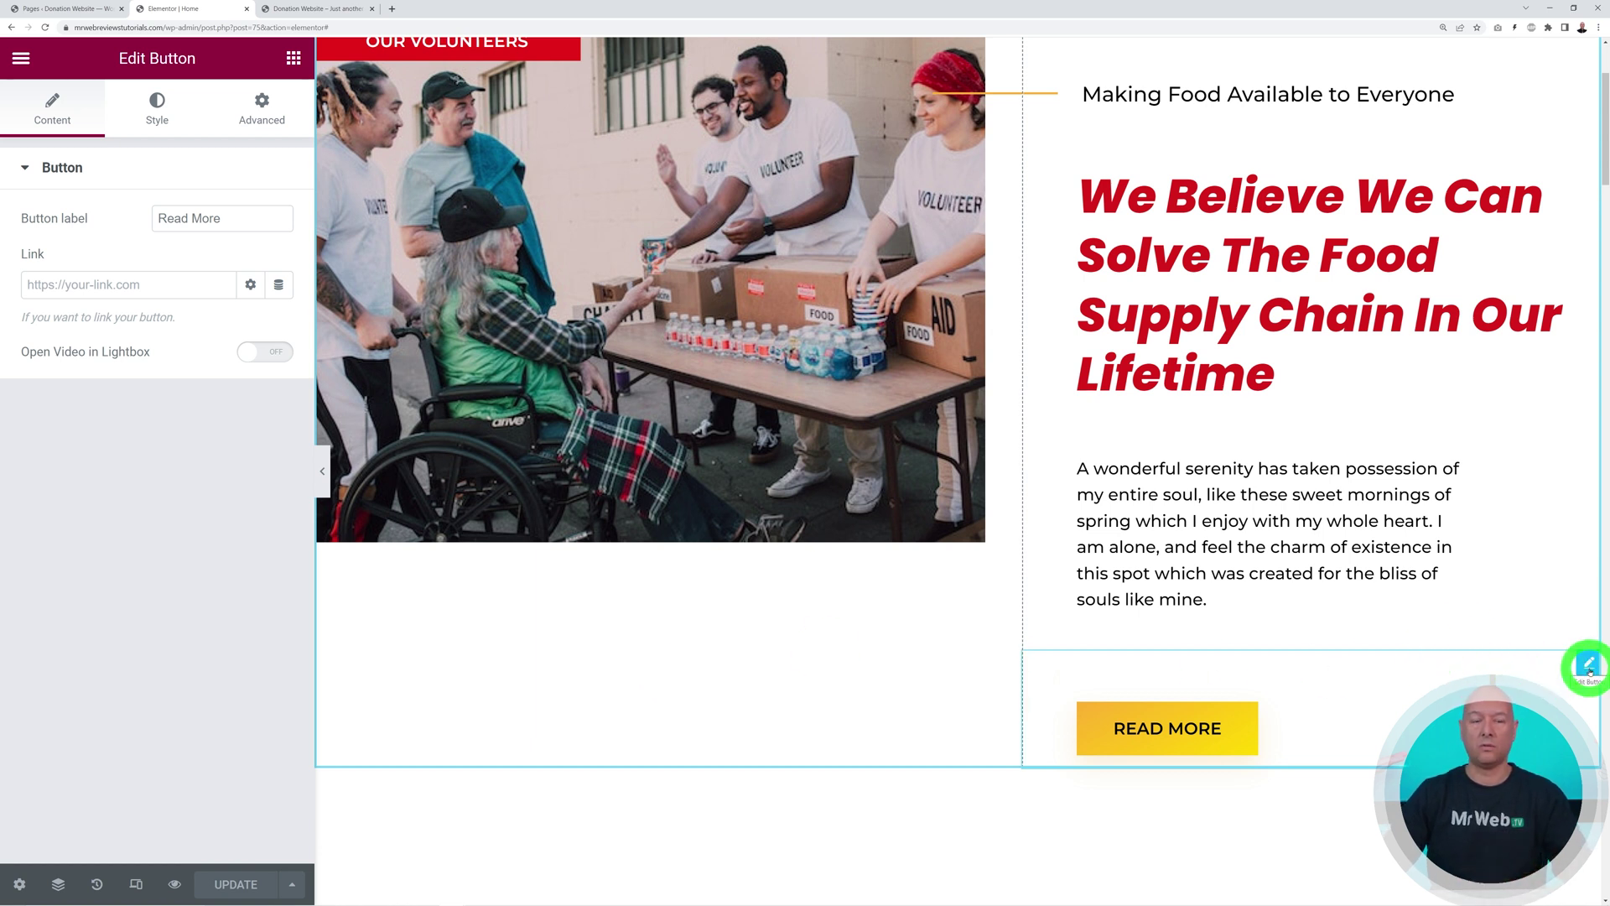
{"action": "right_click", "coordinate": [1589, 669]}
{"action": "left_click", "coordinate": [1366, 679]}
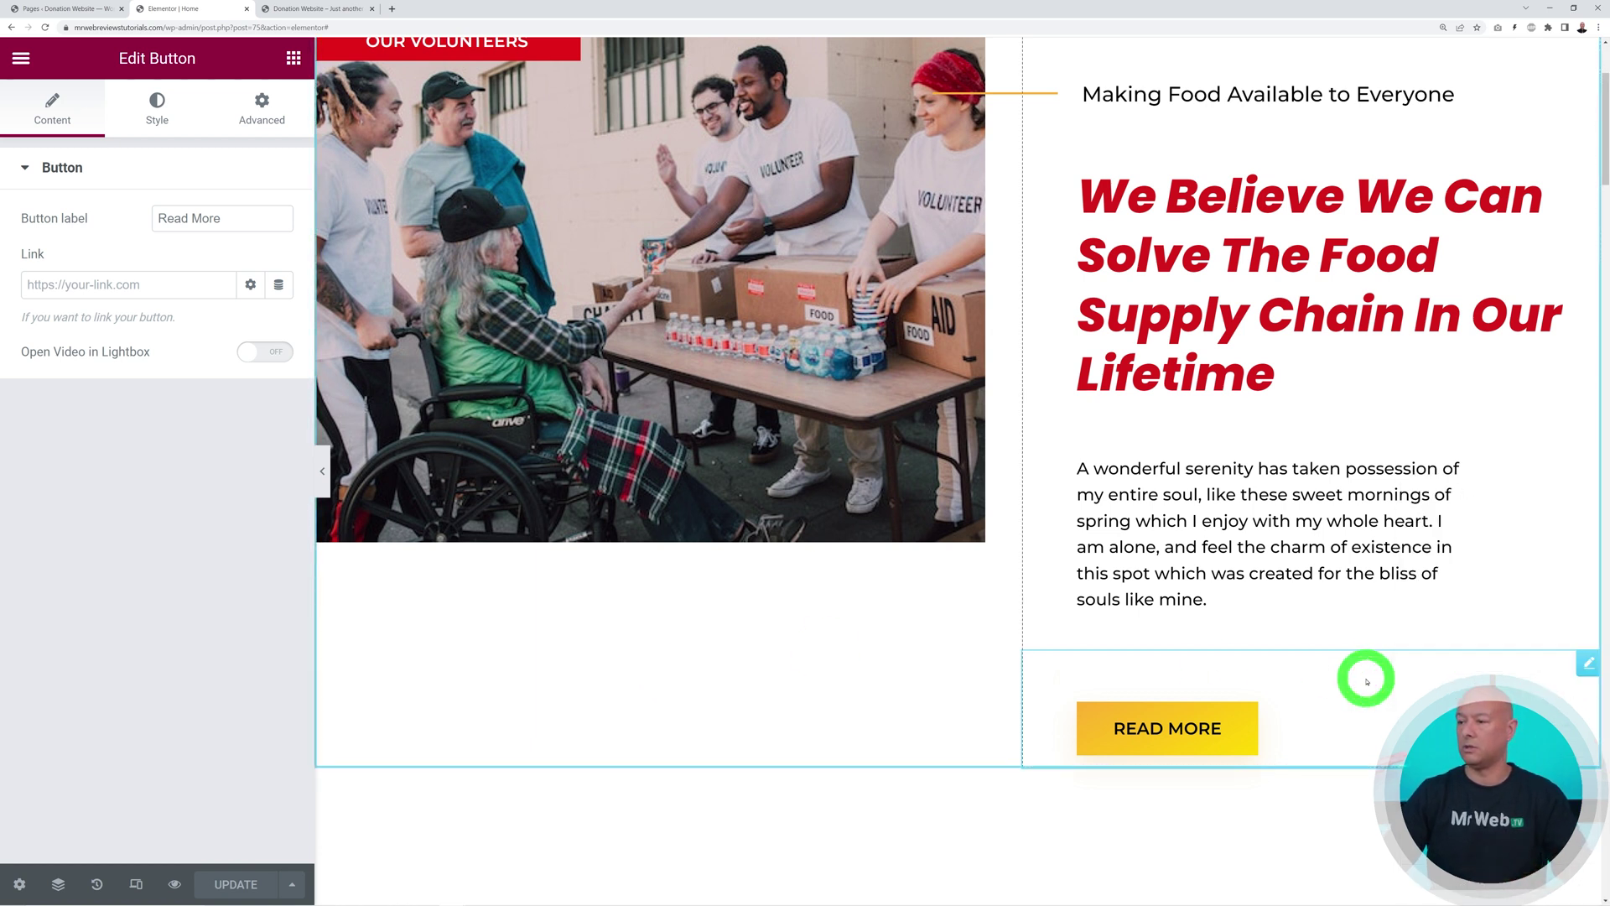
{"action": "scroll", "coordinate": [1321, 704], "scroll_direction": "down", "scroll_amount": 3}
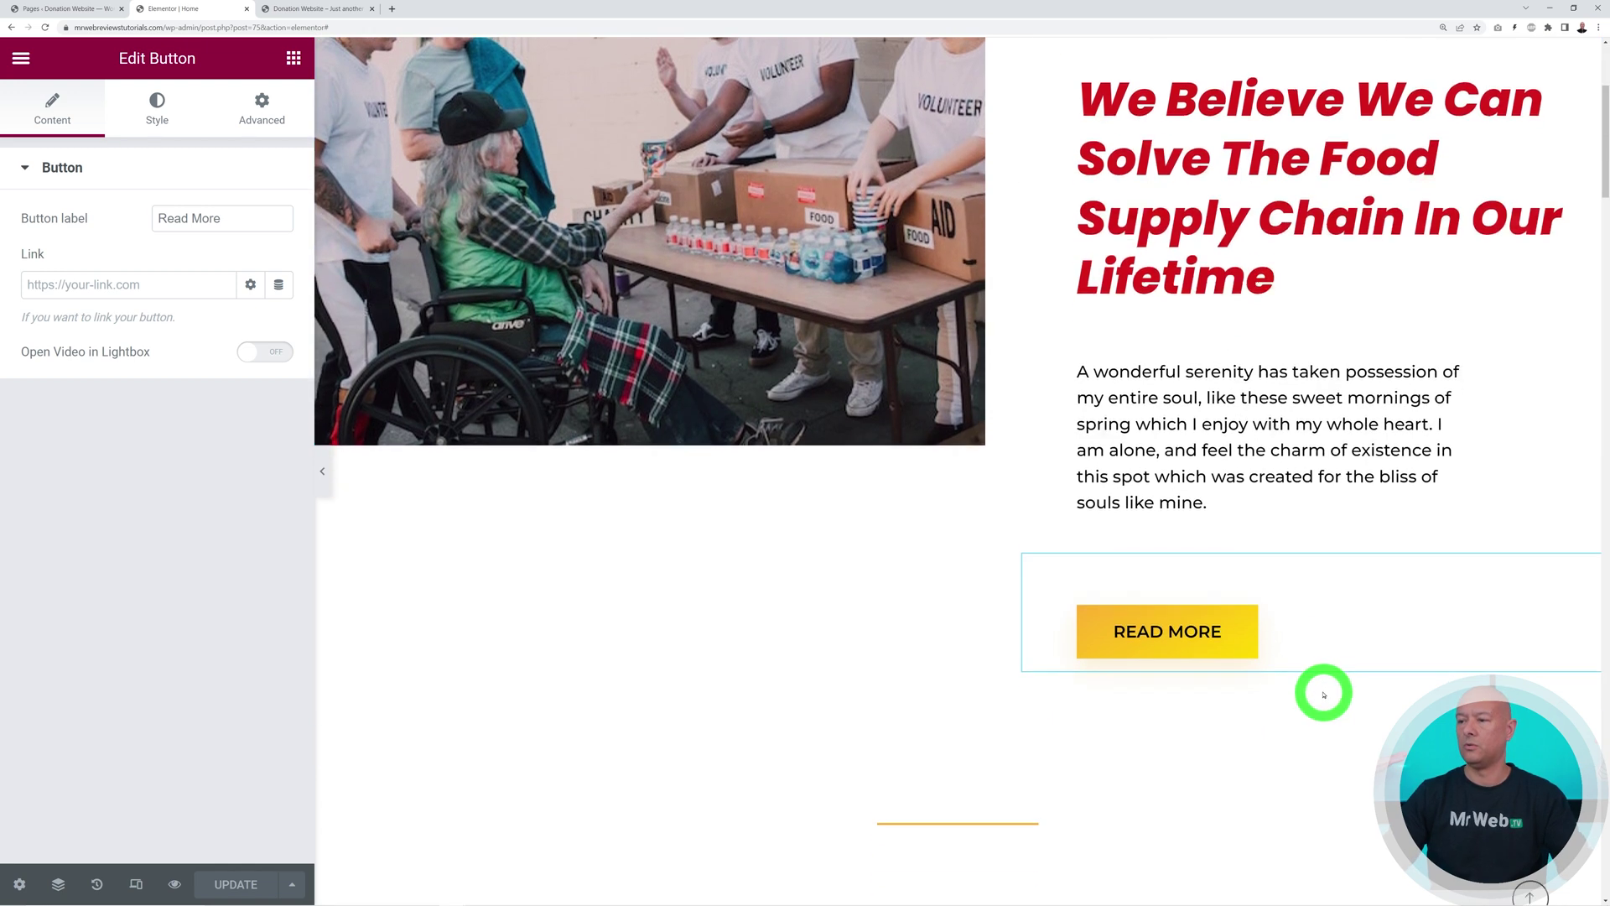
{"action": "scroll", "coordinate": [1312, 523], "scroll_direction": "down", "scroll_amount": 1}
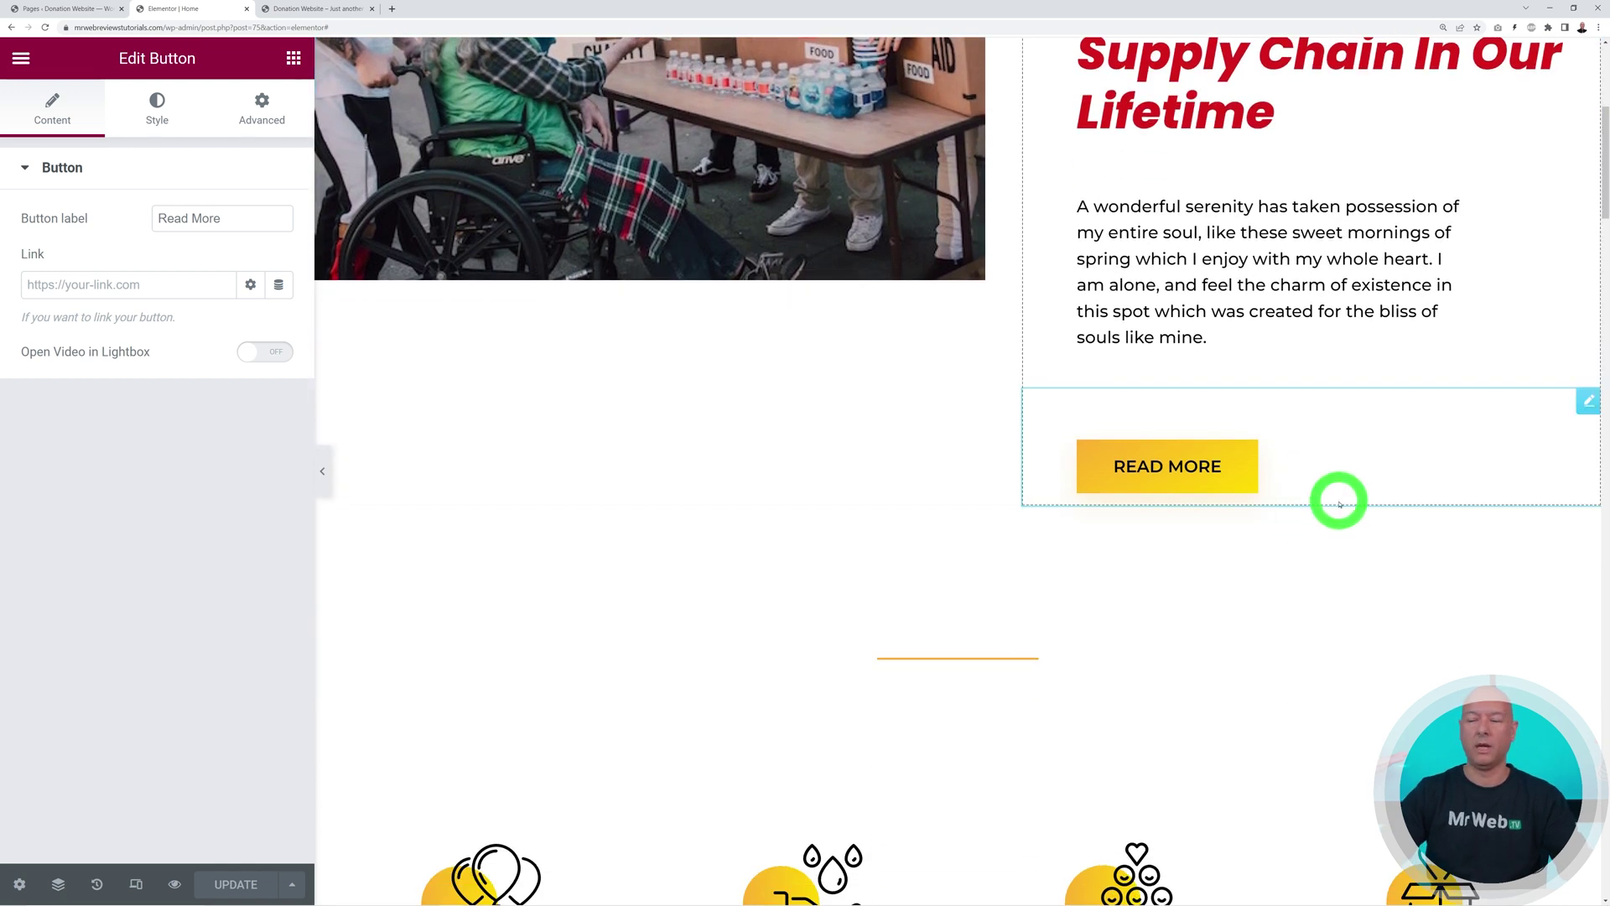
{"action": "left_click", "coordinate": [150, 290]}
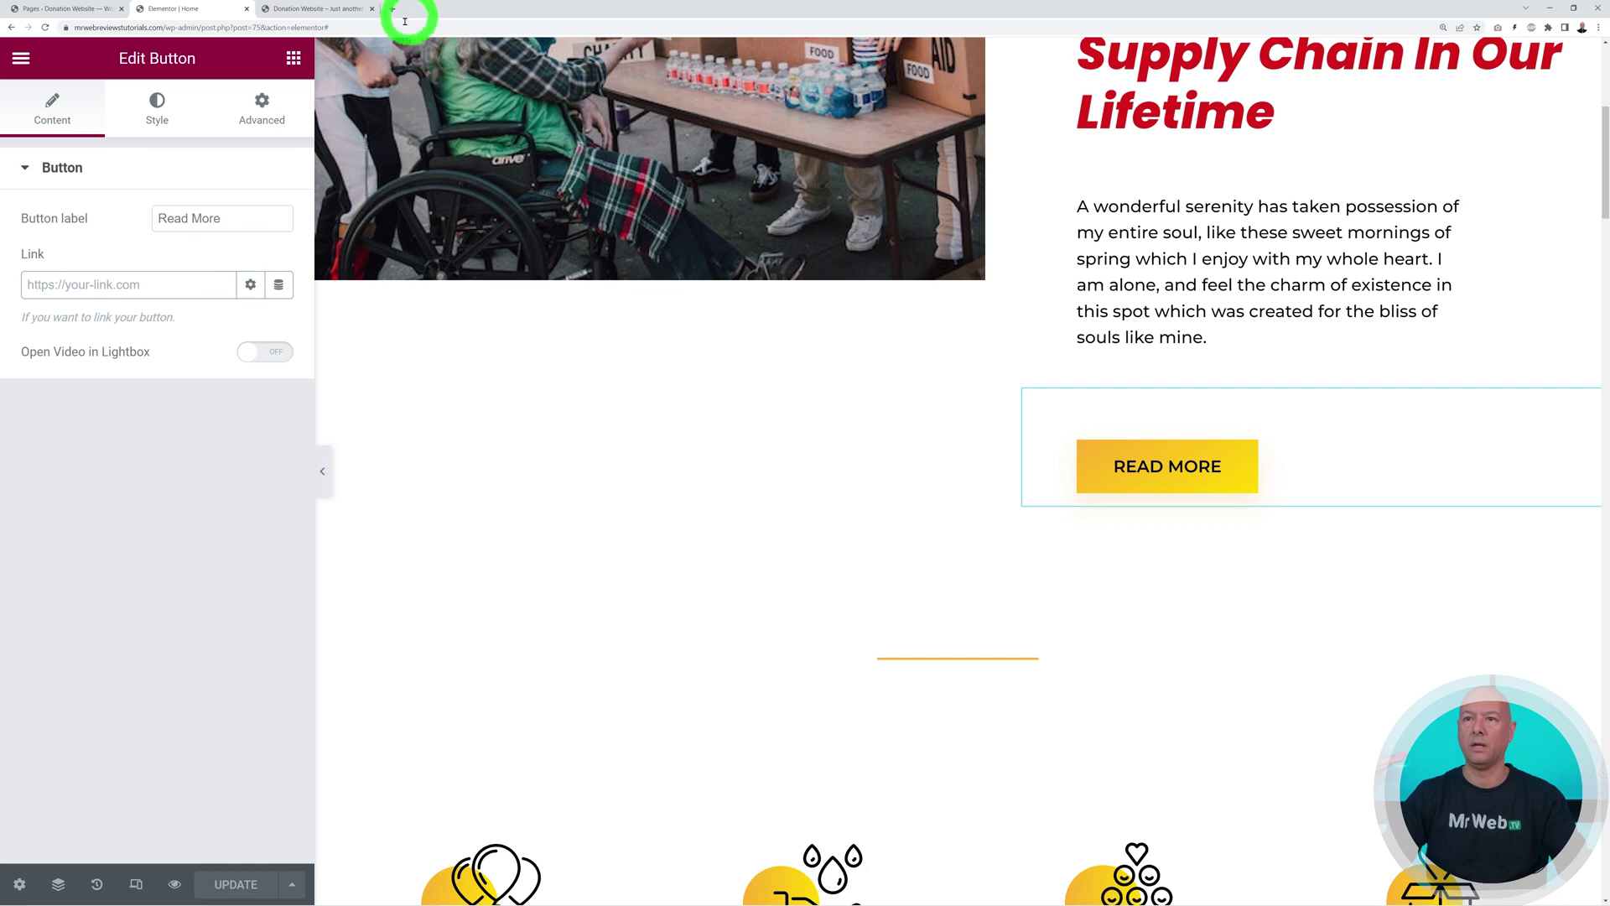
{"action": "left_click", "coordinate": [317, 10]}
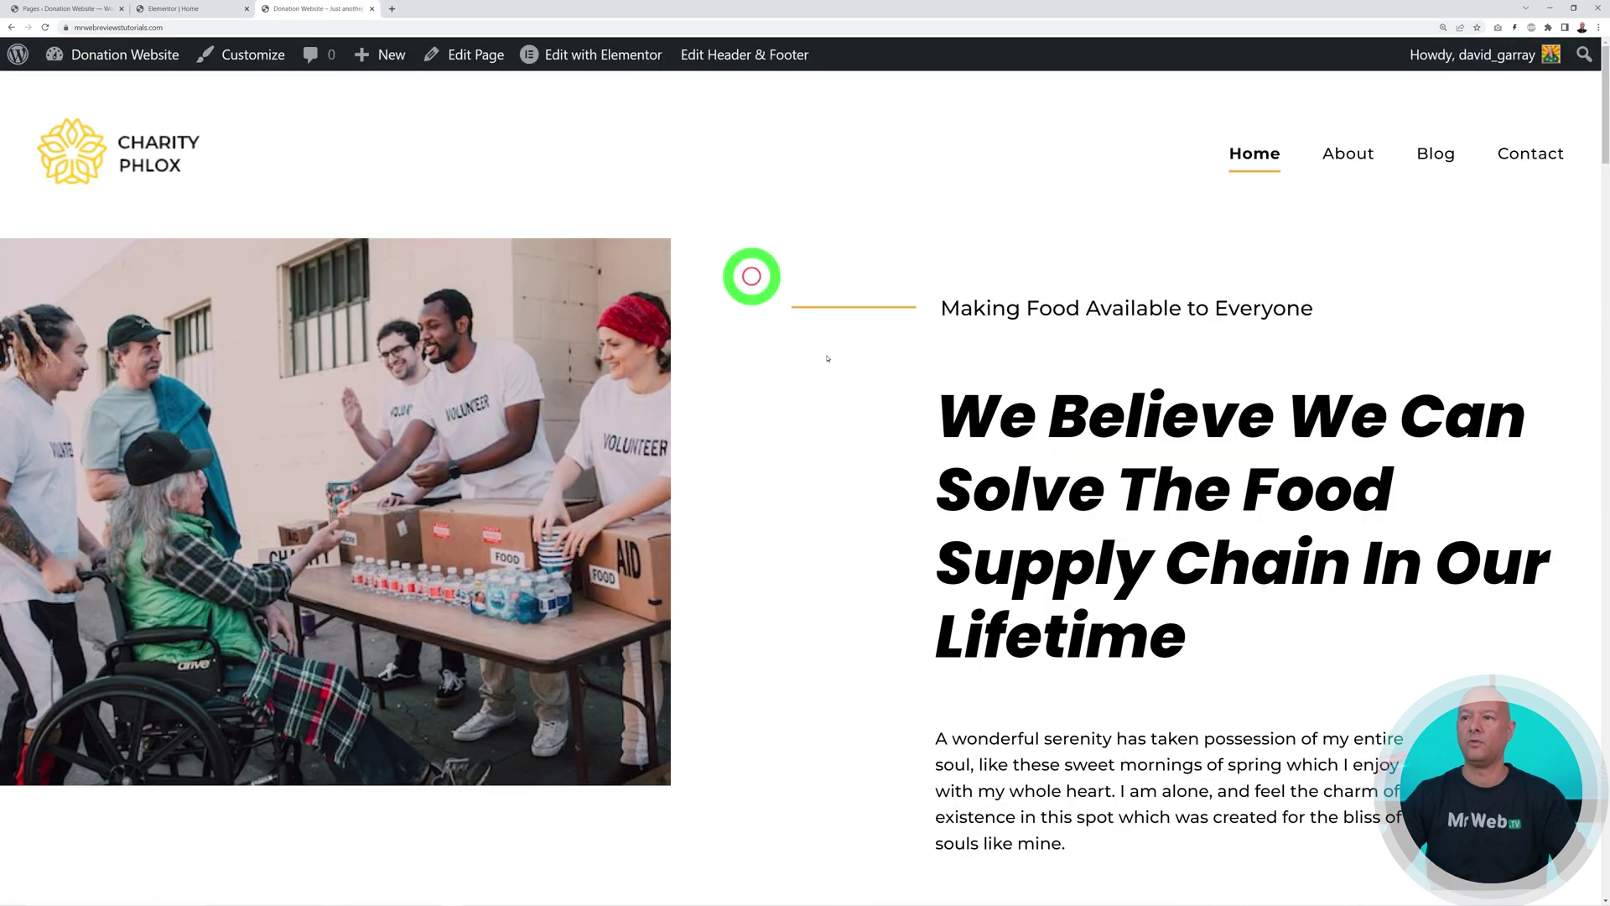
{"action": "left_click", "coordinate": [1340, 158]}
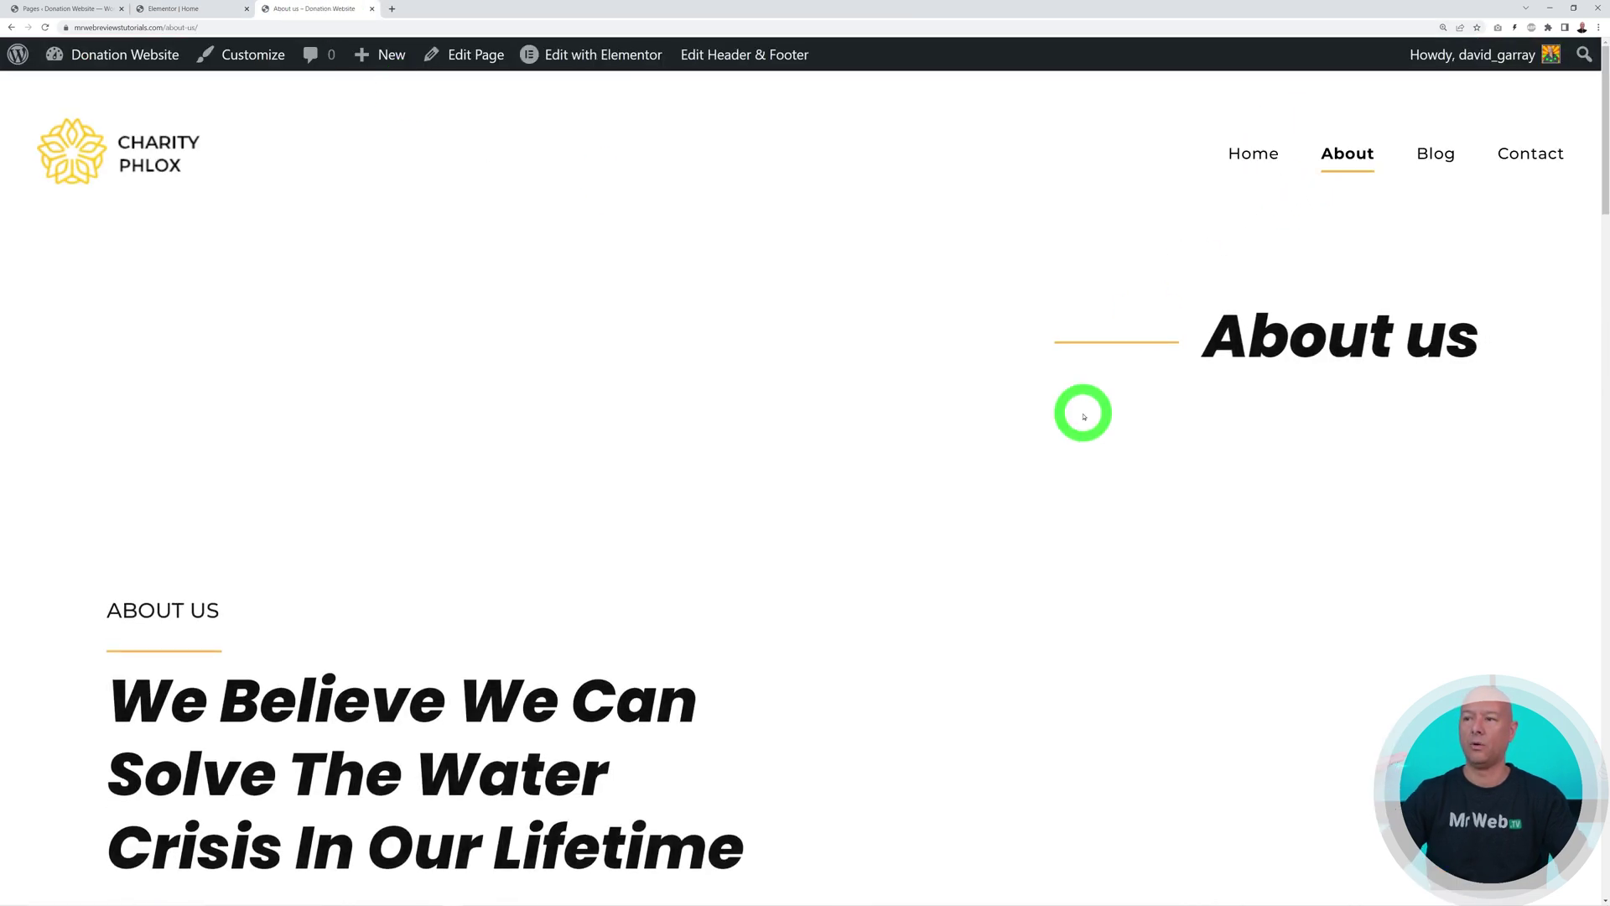
{"action": "left_click", "coordinate": [356, 32]}
{"action": "key", "text": "ctrl+c"}
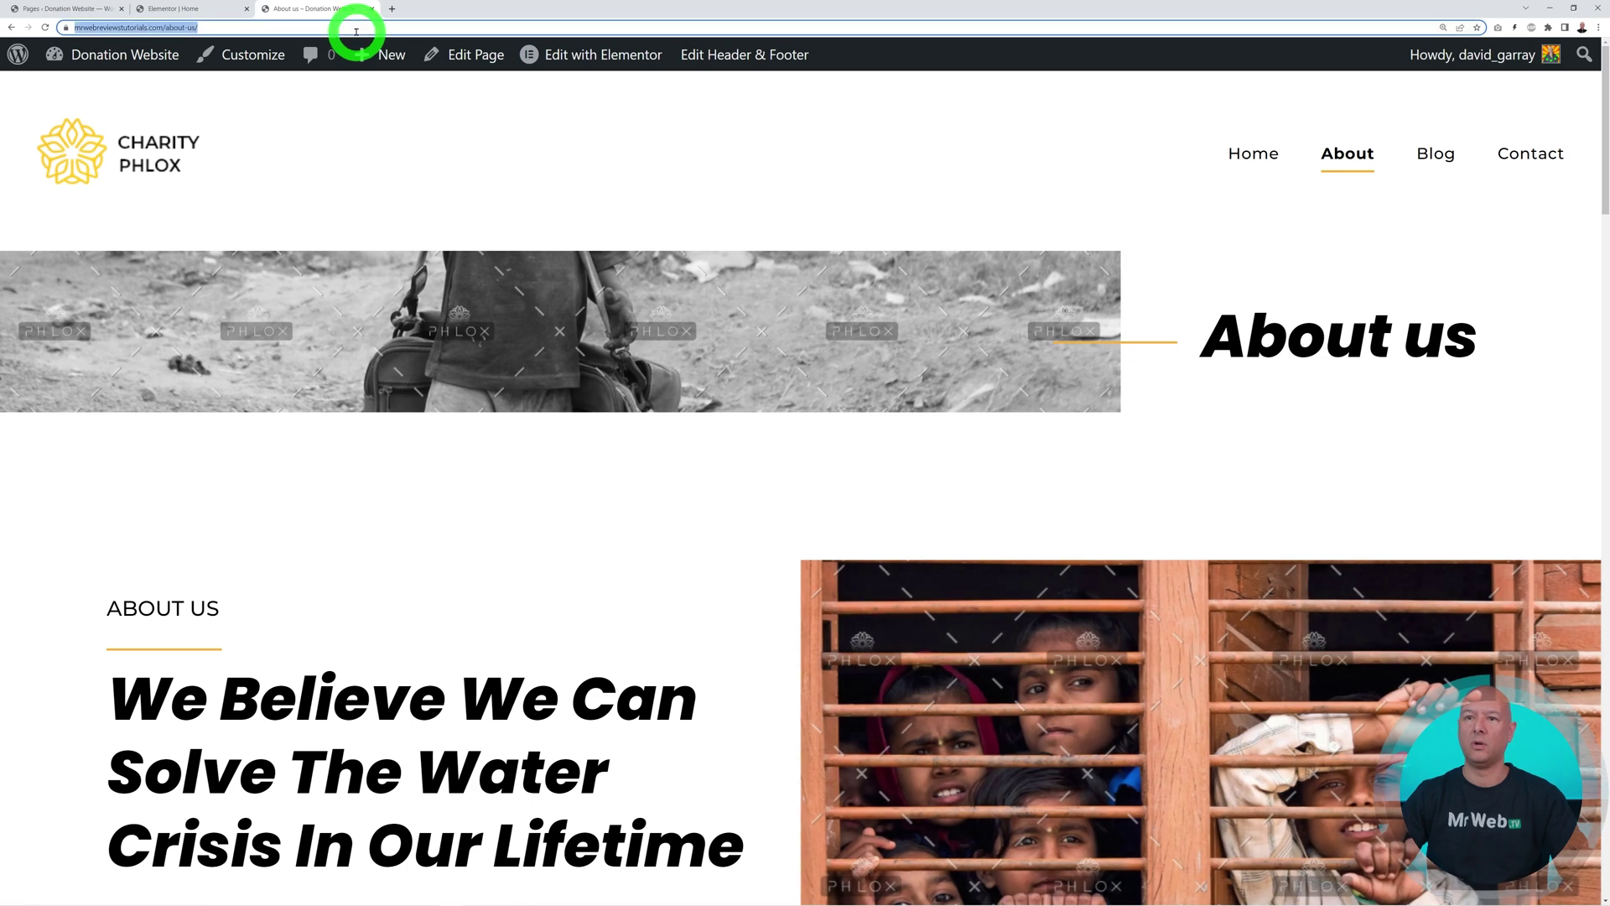
Paste the About us URL into the button's Link field and save the page
{"action": "left_click", "coordinate": [215, 10]}
{"action": "left_click", "coordinate": [143, 280]}
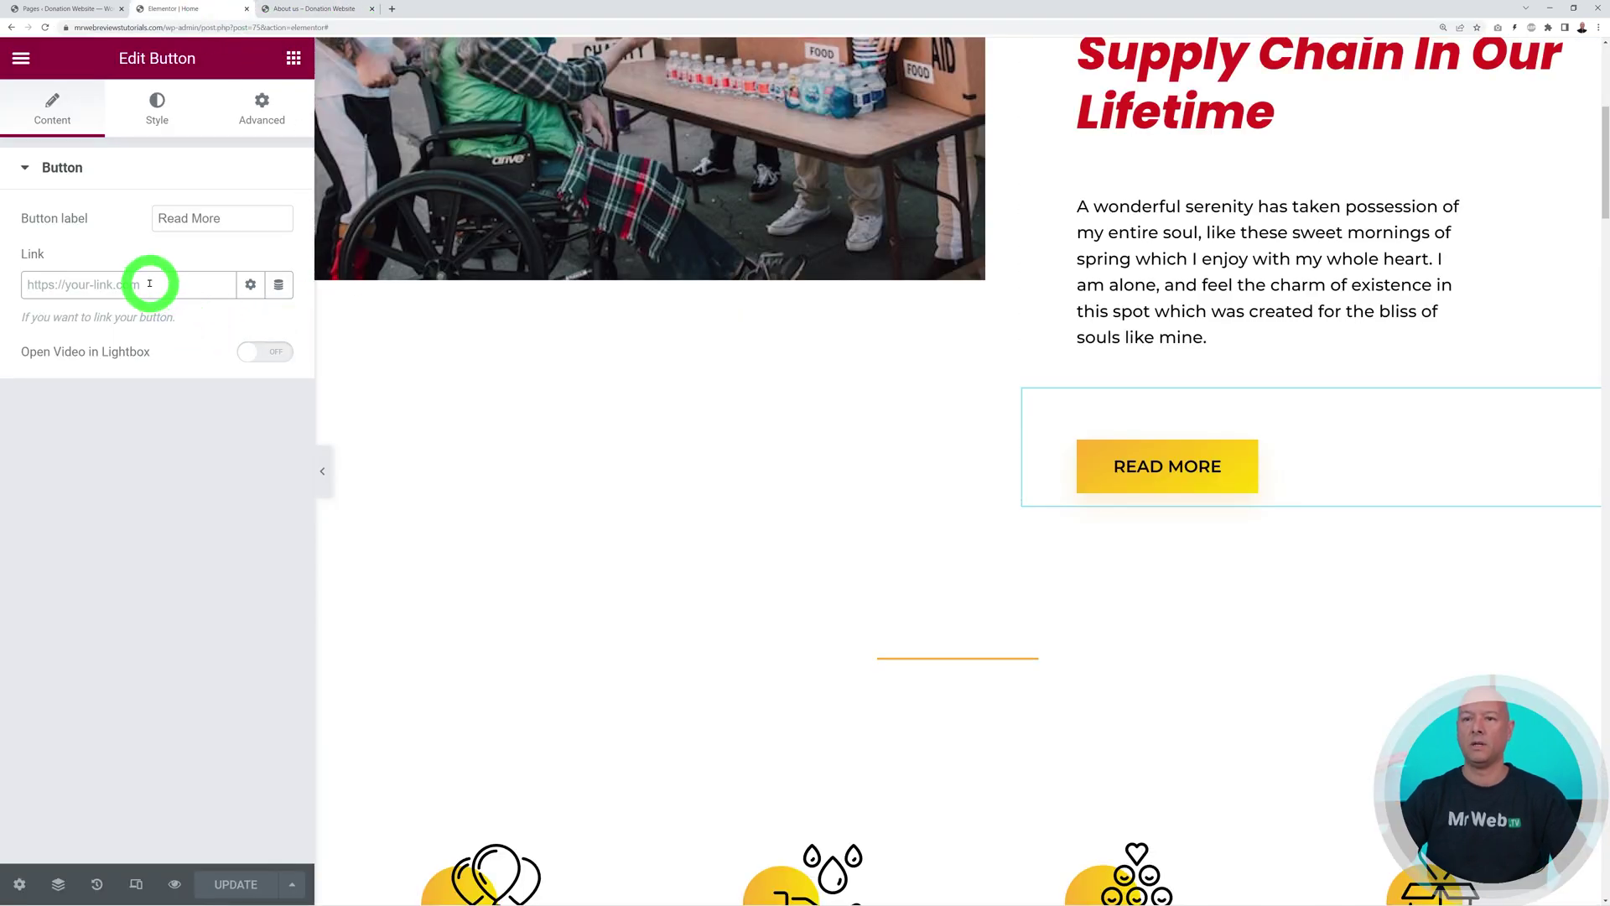
{"action": "key", "text": "ctrl+v"}
{"action": "left_click", "coordinate": [231, 882]}
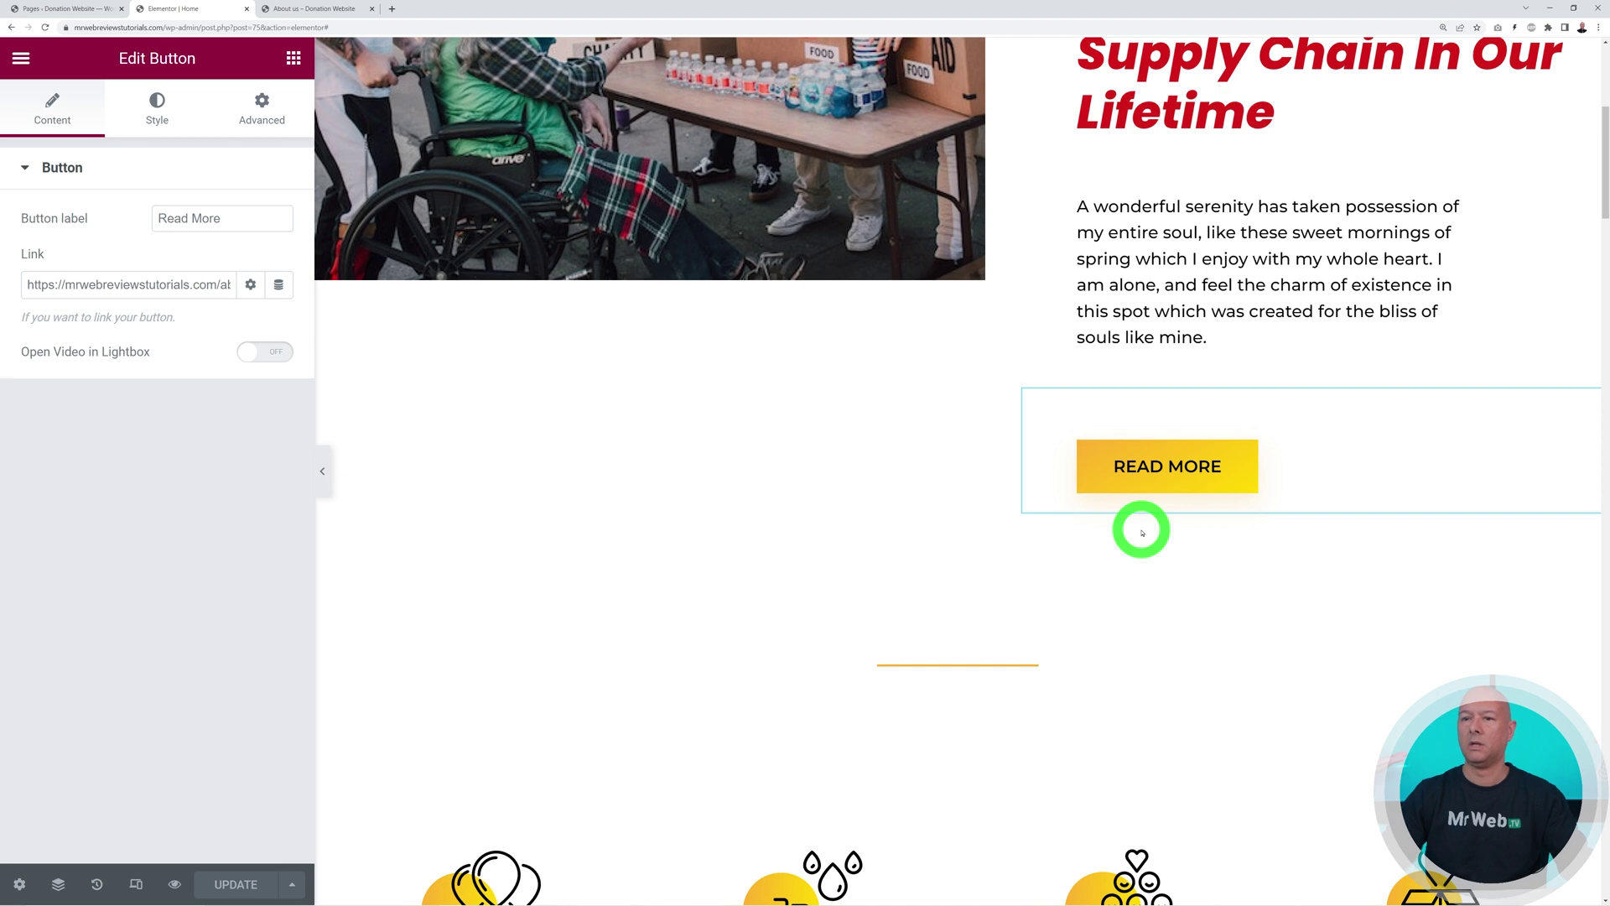
Inspect the Help life info box's title and text settings
{"action": "scroll", "coordinate": [1172, 564], "scroll_direction": "down", "scroll_amount": 5}
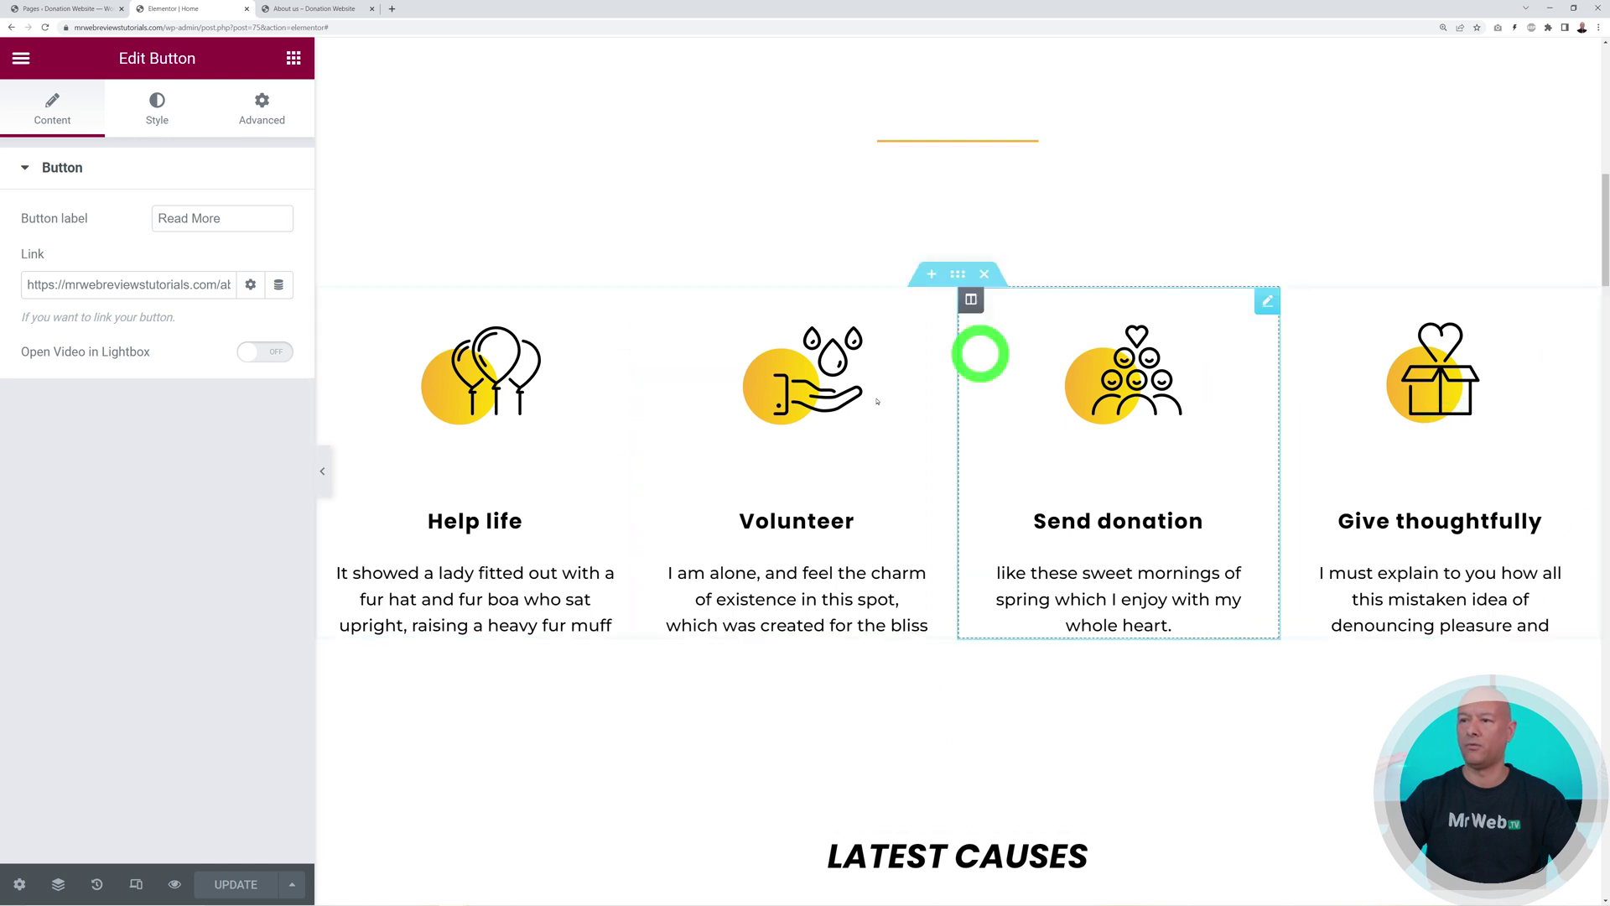
{"action": "scroll", "coordinate": [626, 288], "scroll_direction": "down", "scroll_amount": 1}
{"action": "left_click", "coordinate": [620, 285]}
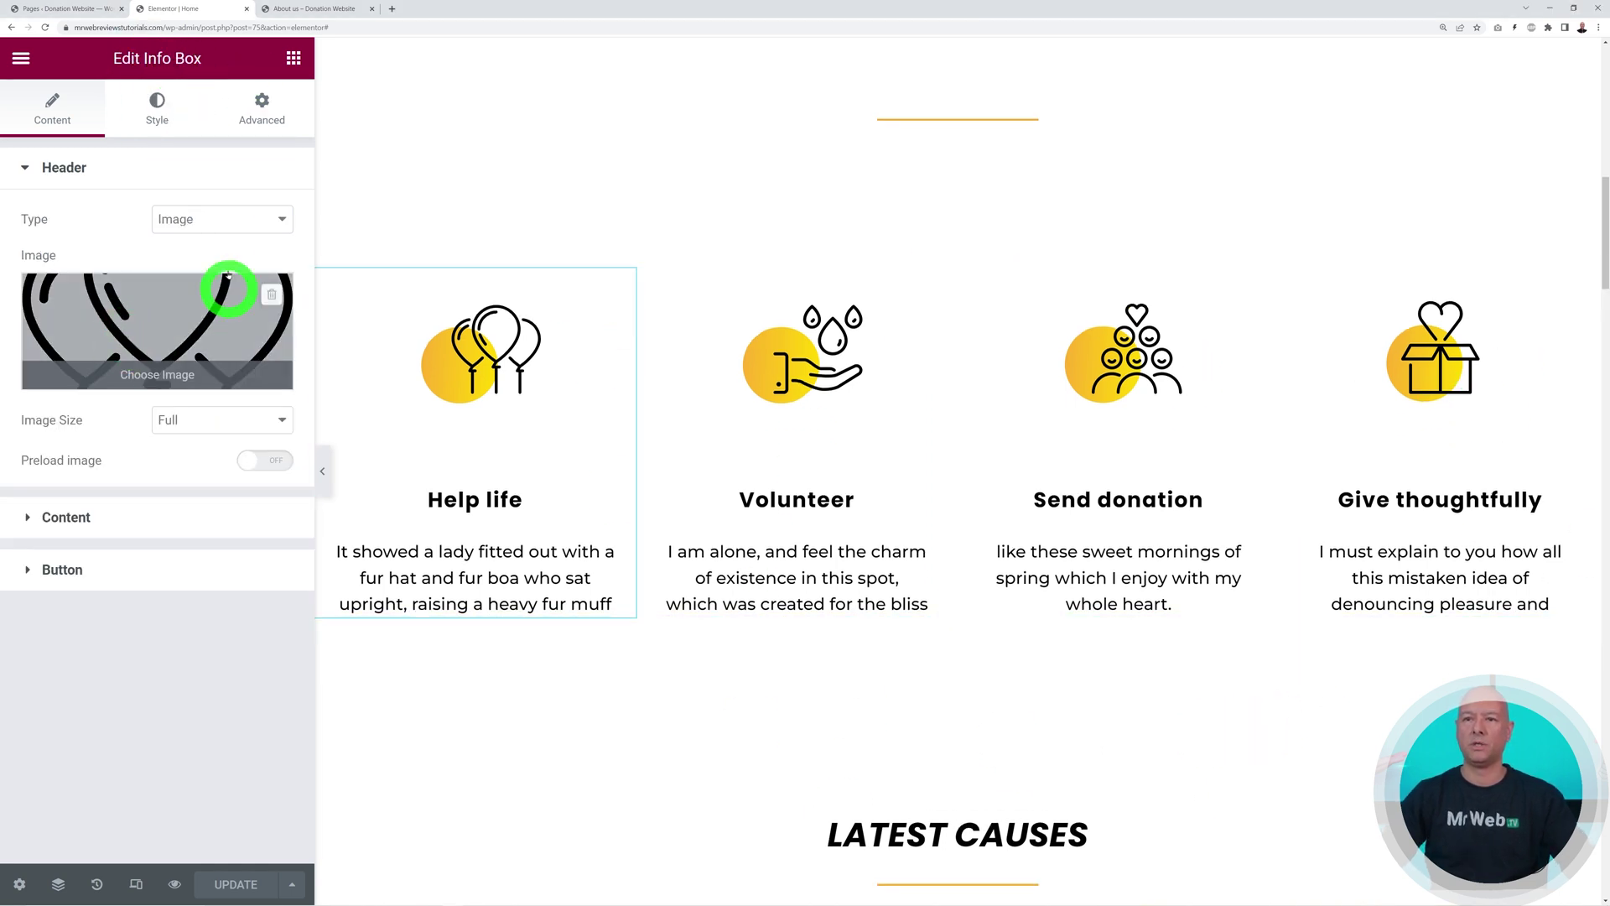
{"action": "left_click", "coordinate": [84, 517]}
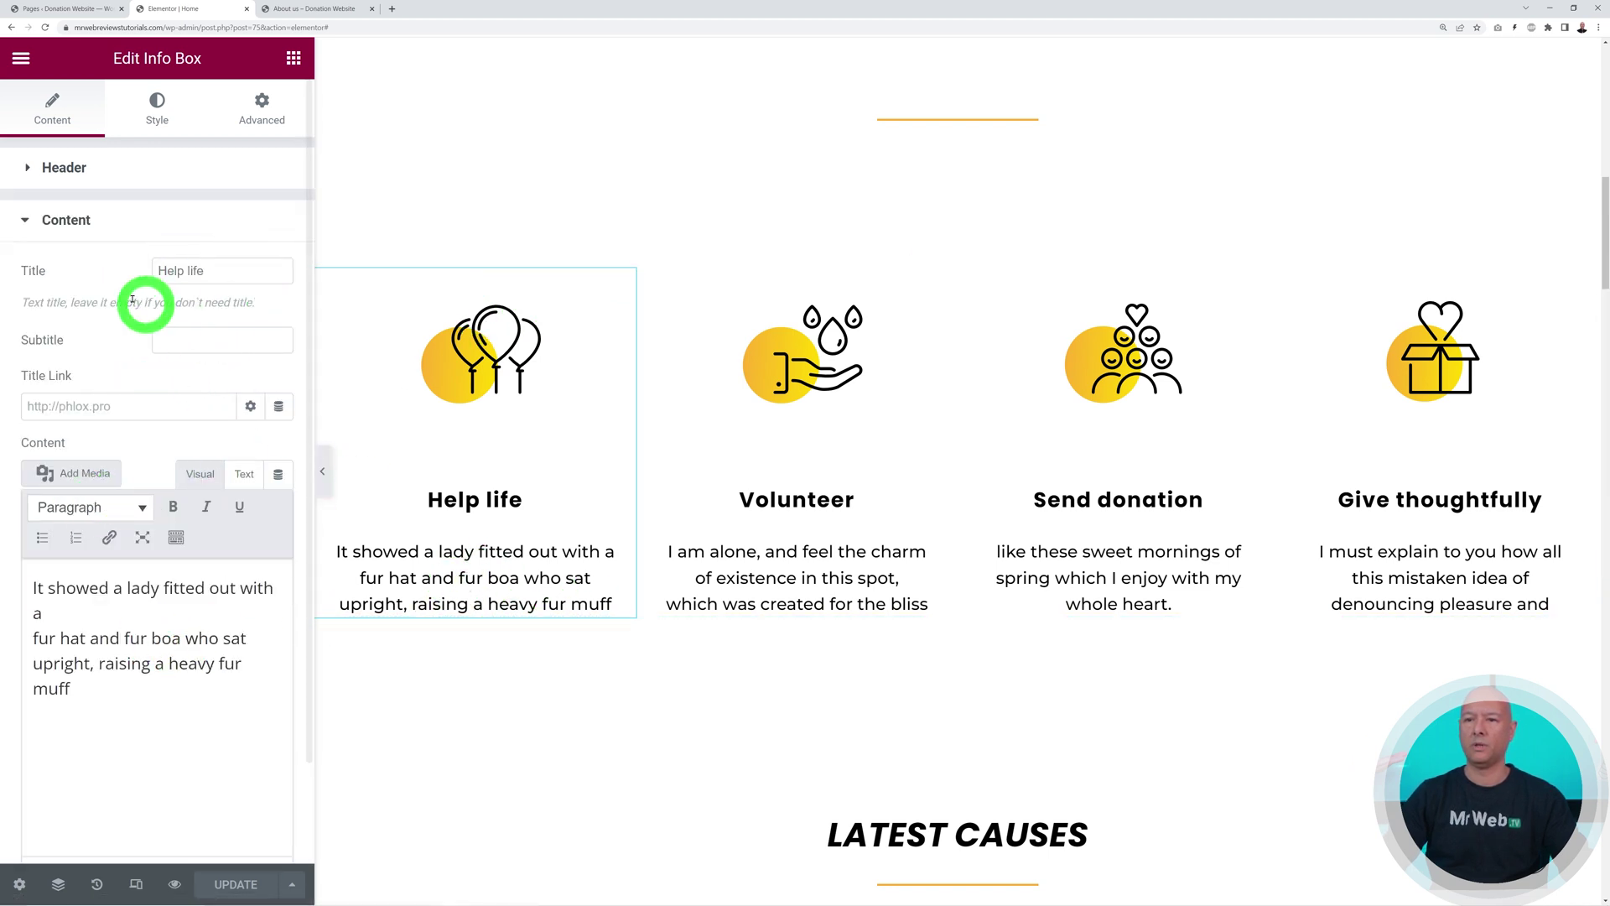
{"action": "left_click", "coordinate": [67, 220]}
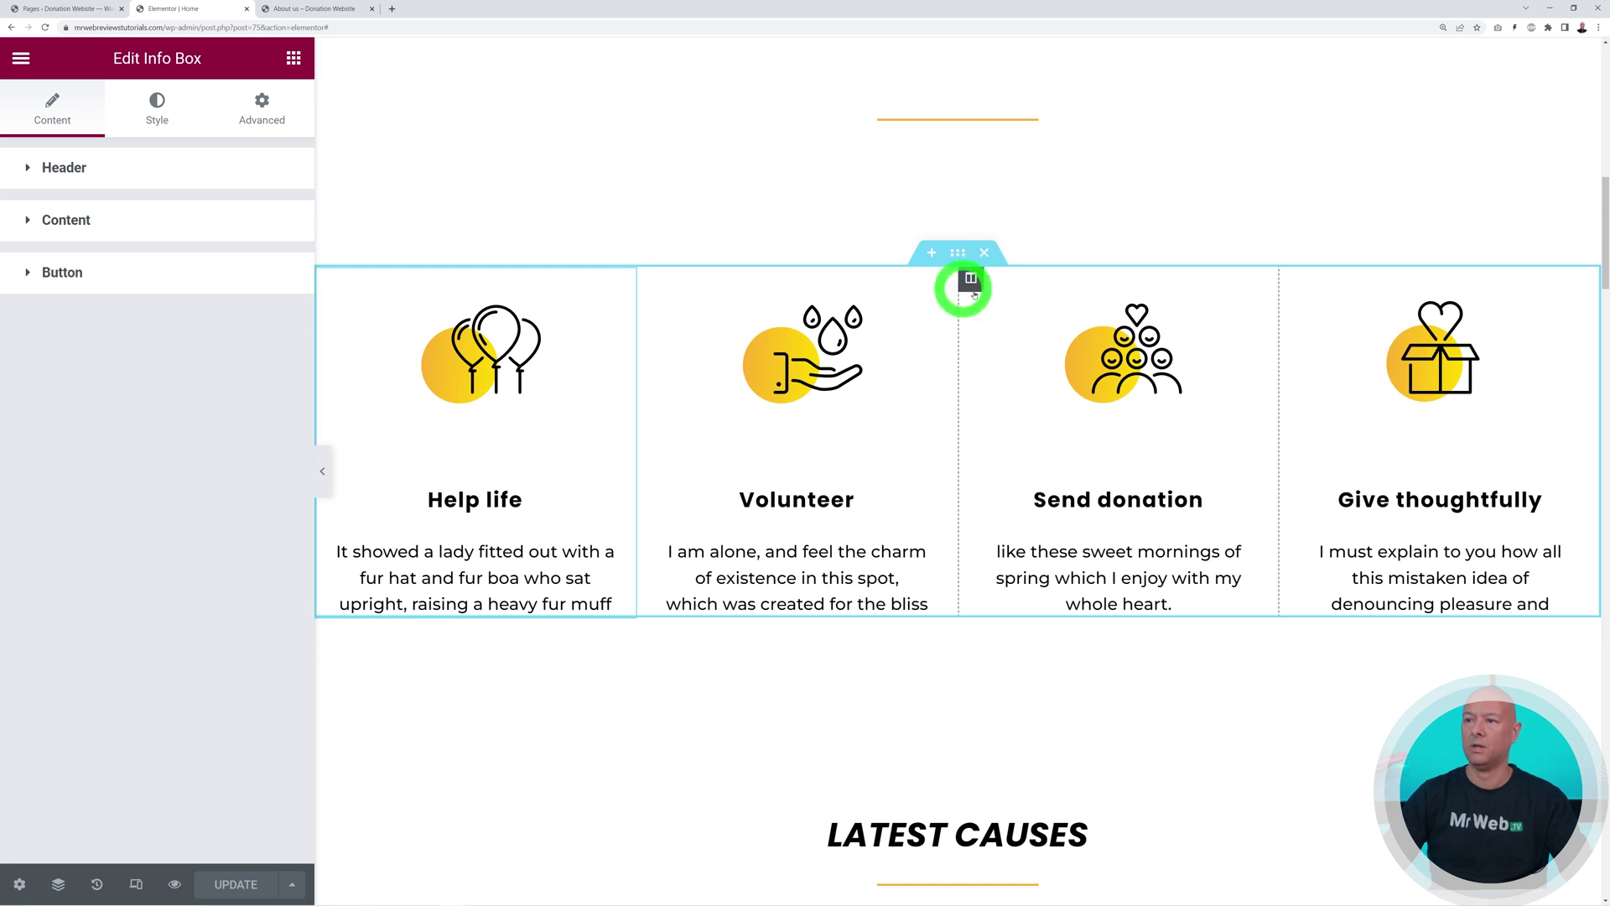
Delete the Send donation column, then restore it from the 'Button Link Edited' History entry
{"action": "right_click", "coordinate": [971, 278]}
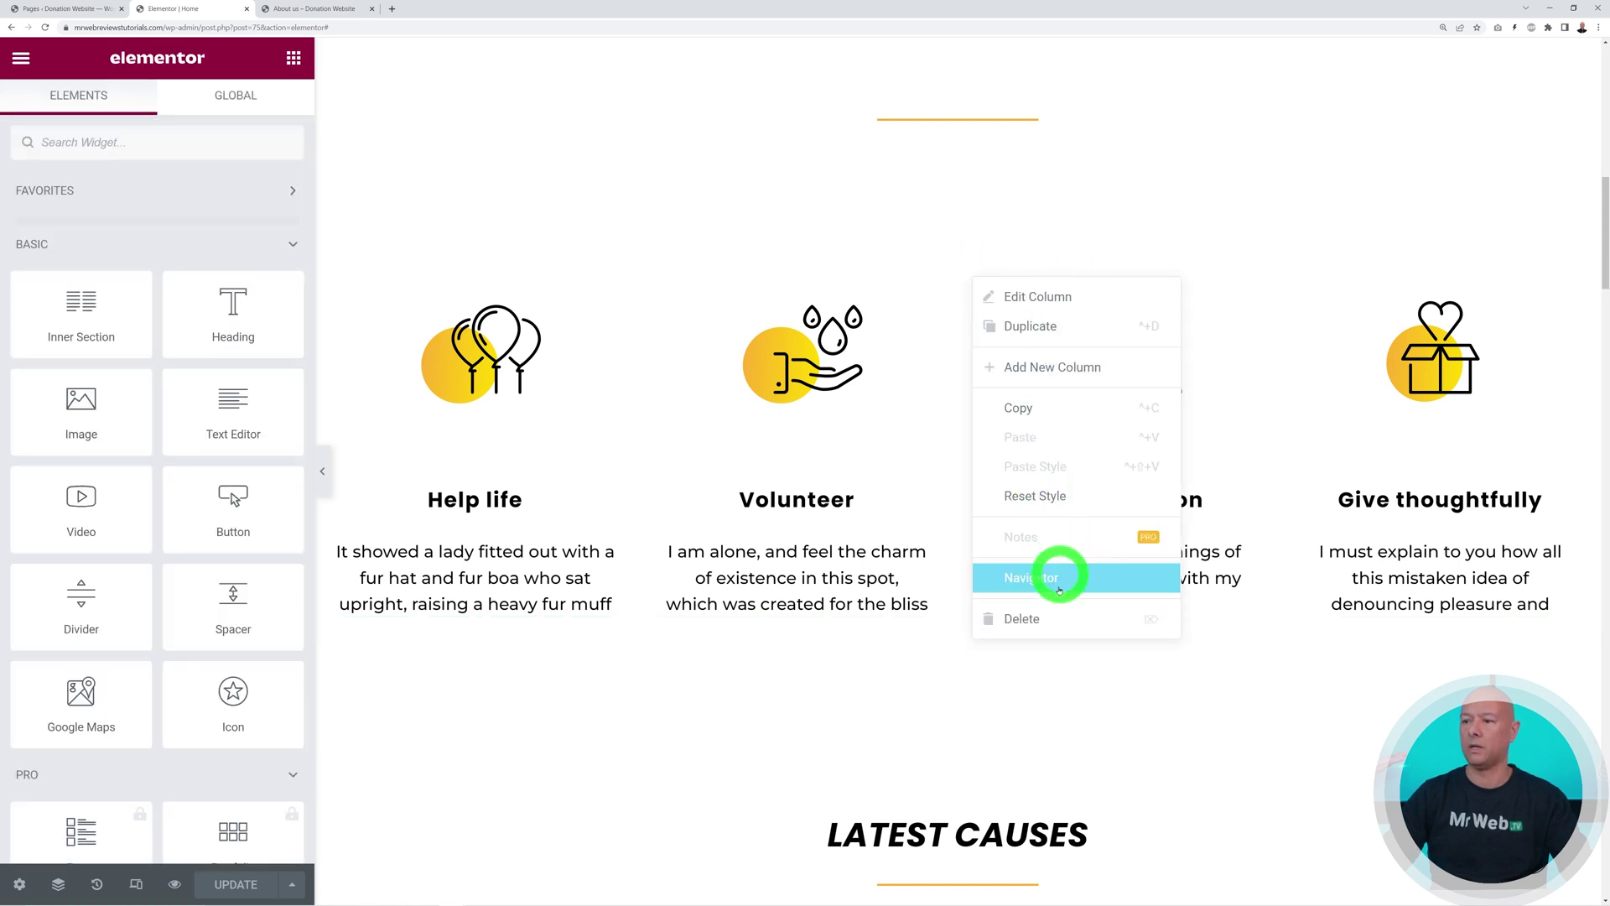
{"action": "left_click", "coordinate": [1053, 621]}
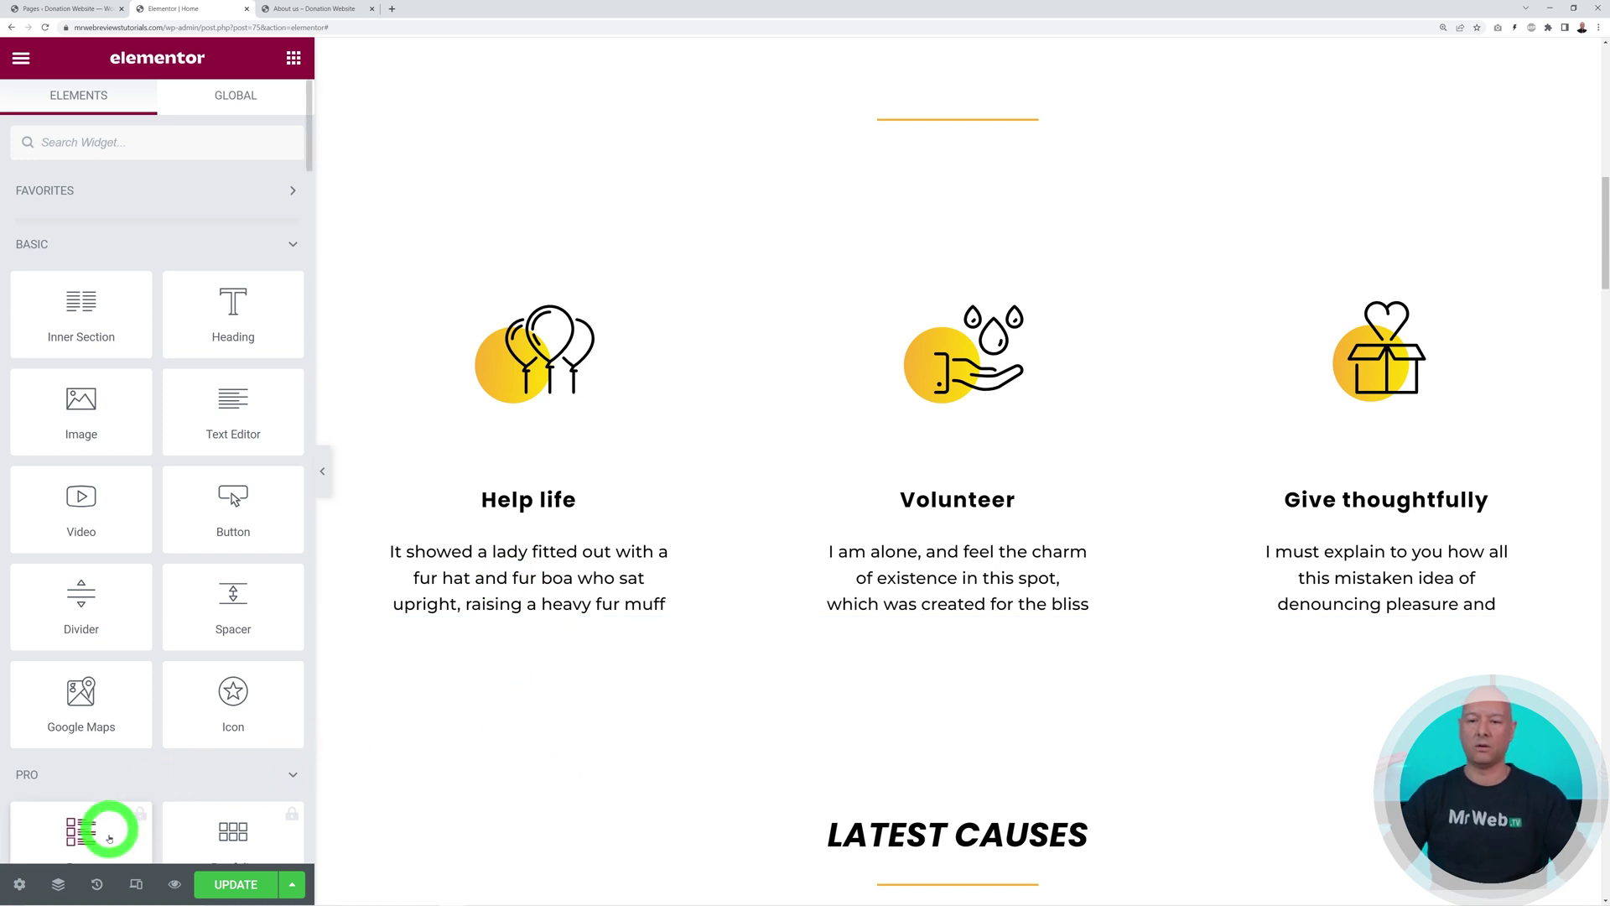
{"action": "left_click", "coordinate": [97, 884]}
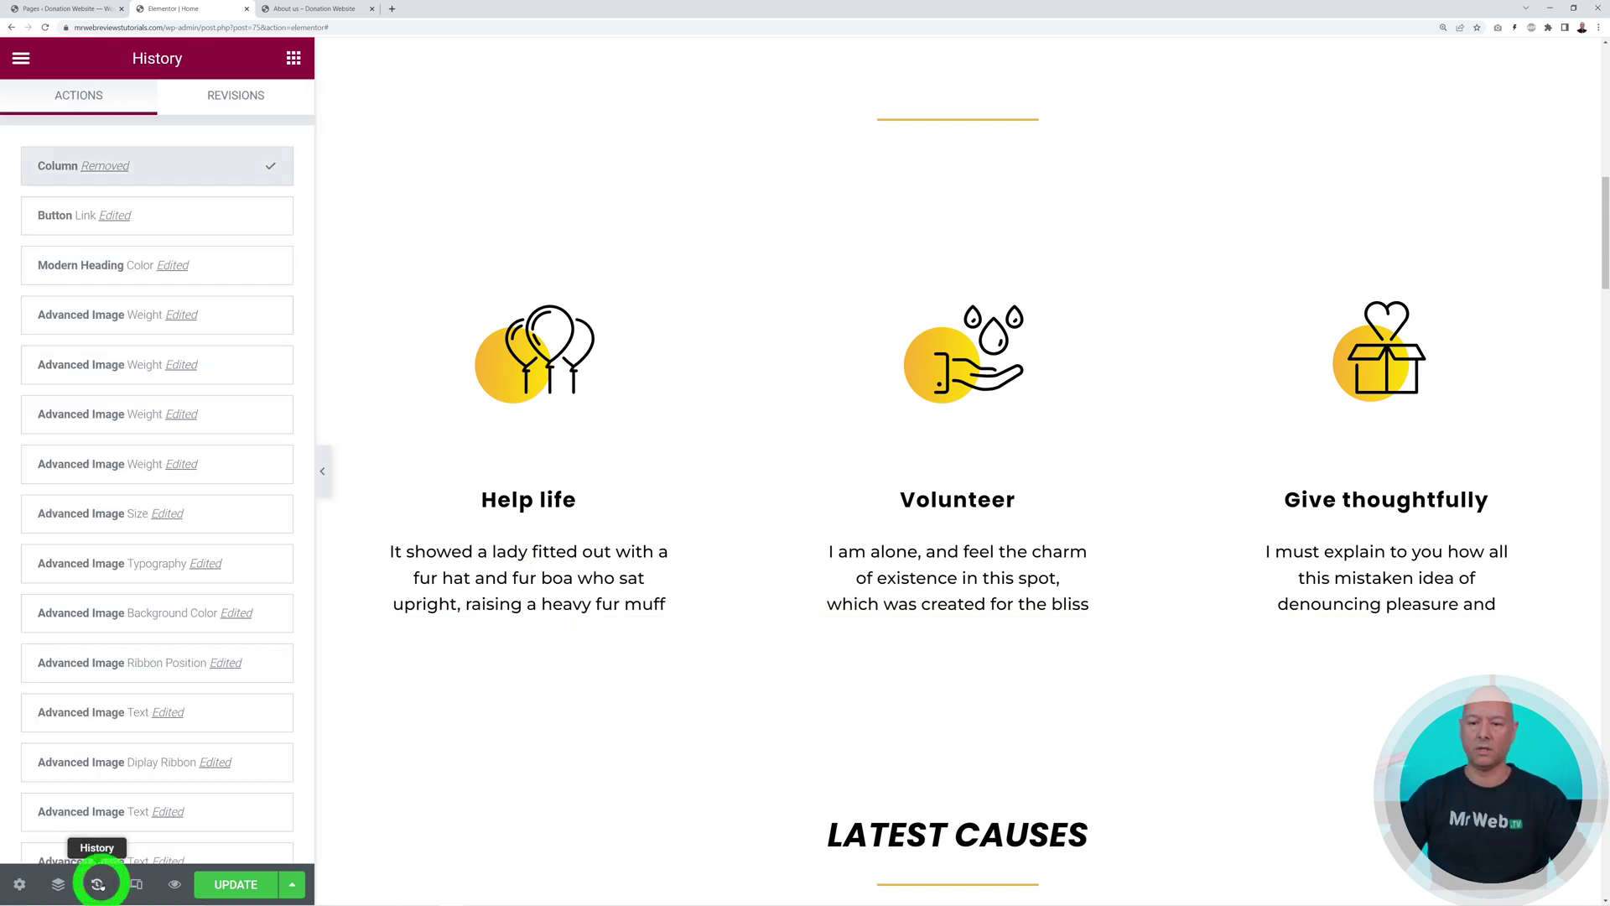
{"action": "left_click", "coordinate": [68, 219]}
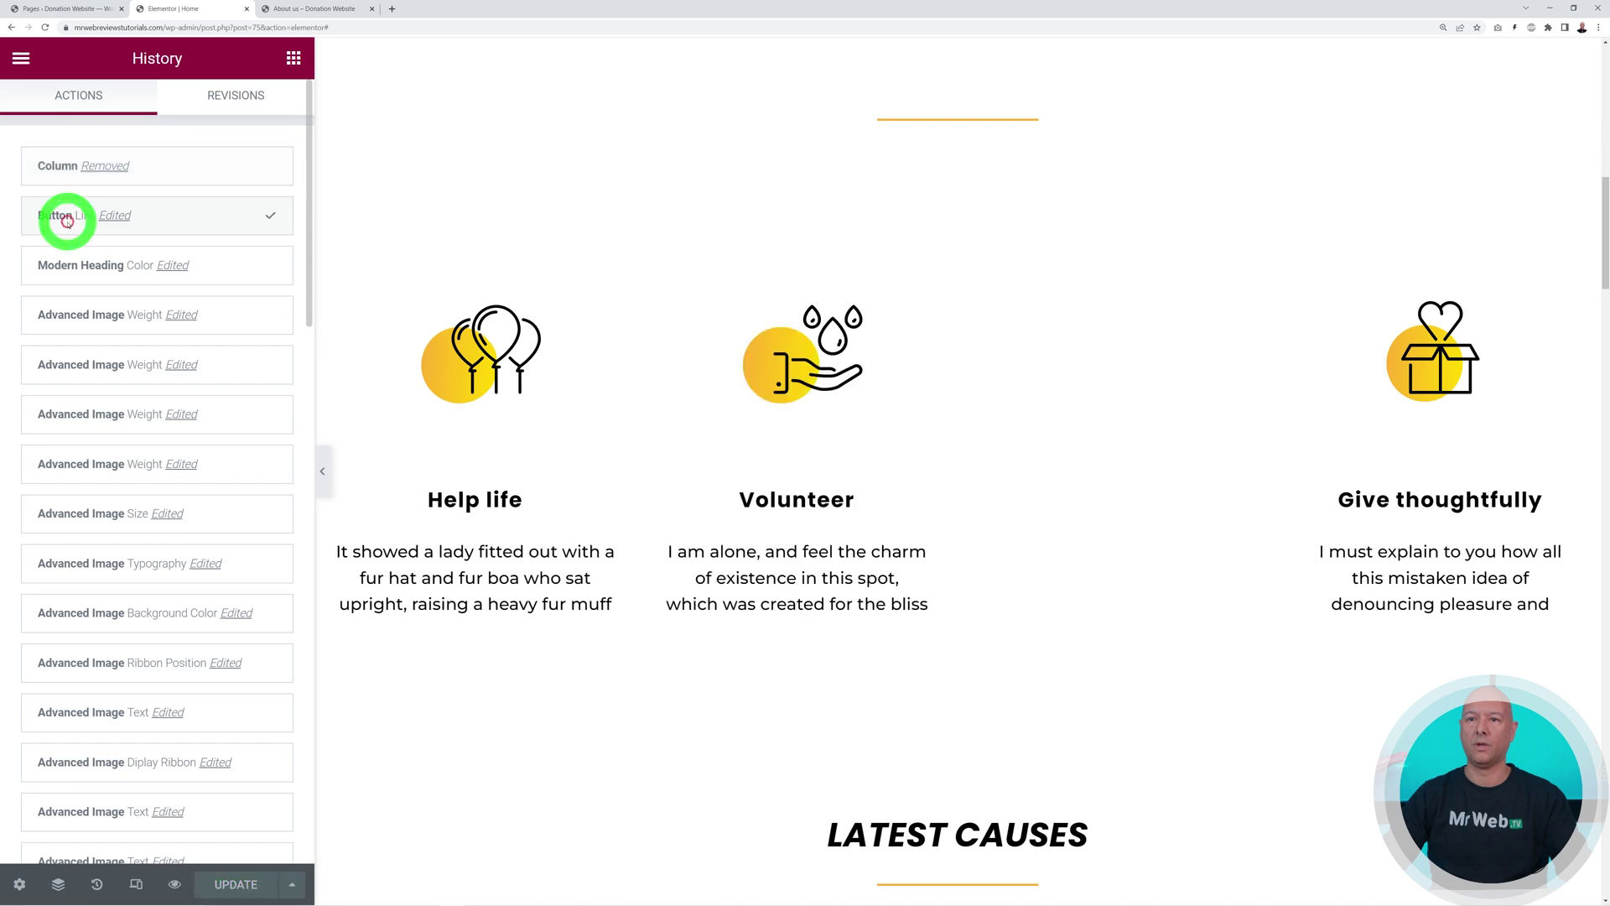
{"action": "scroll", "coordinate": [1043, 748], "scroll_direction": "down", "scroll_amount": 6}
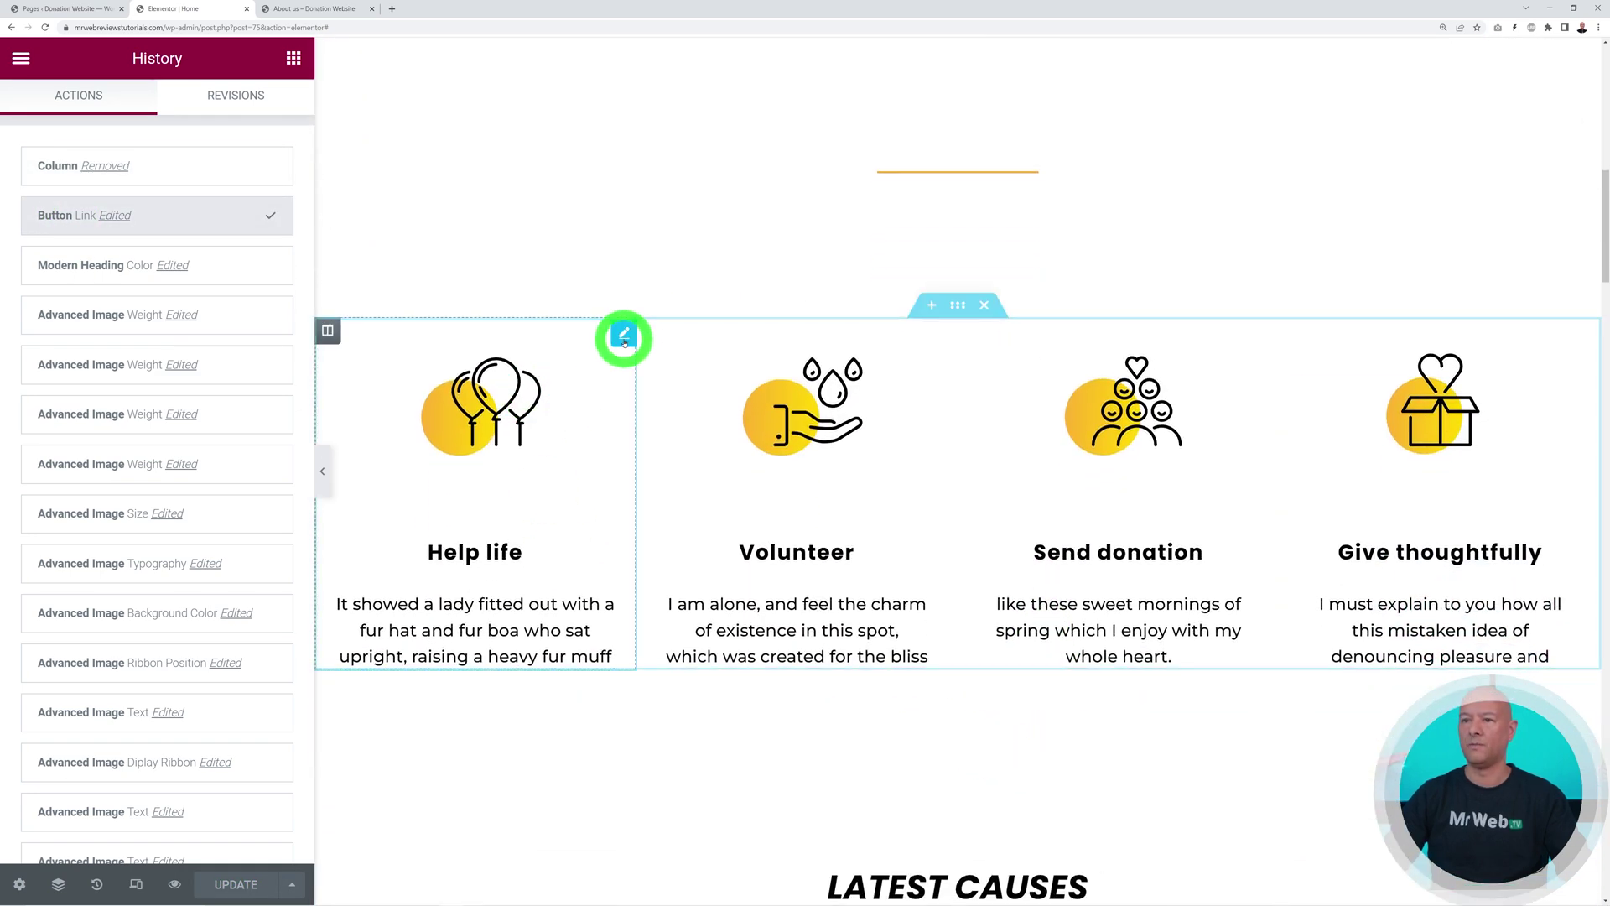
Browse library icons for the Help life box, keeping ballons.svg, and view its Advanced settings
{"action": "left_click", "coordinate": [622, 337]}
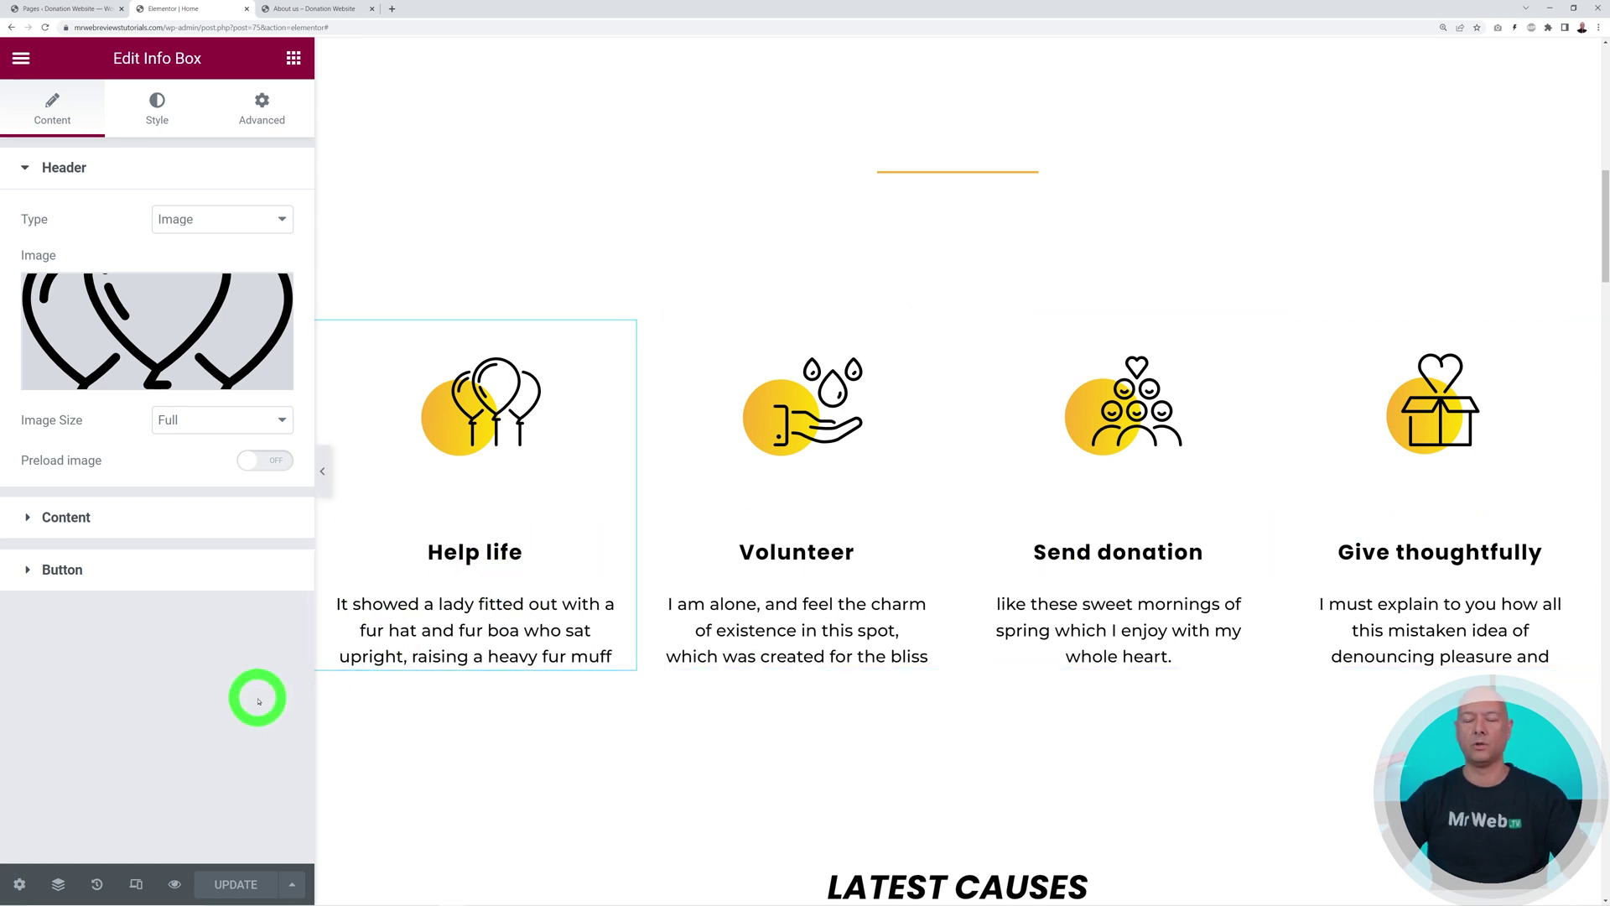
{"action": "left_click", "coordinate": [185, 331]}
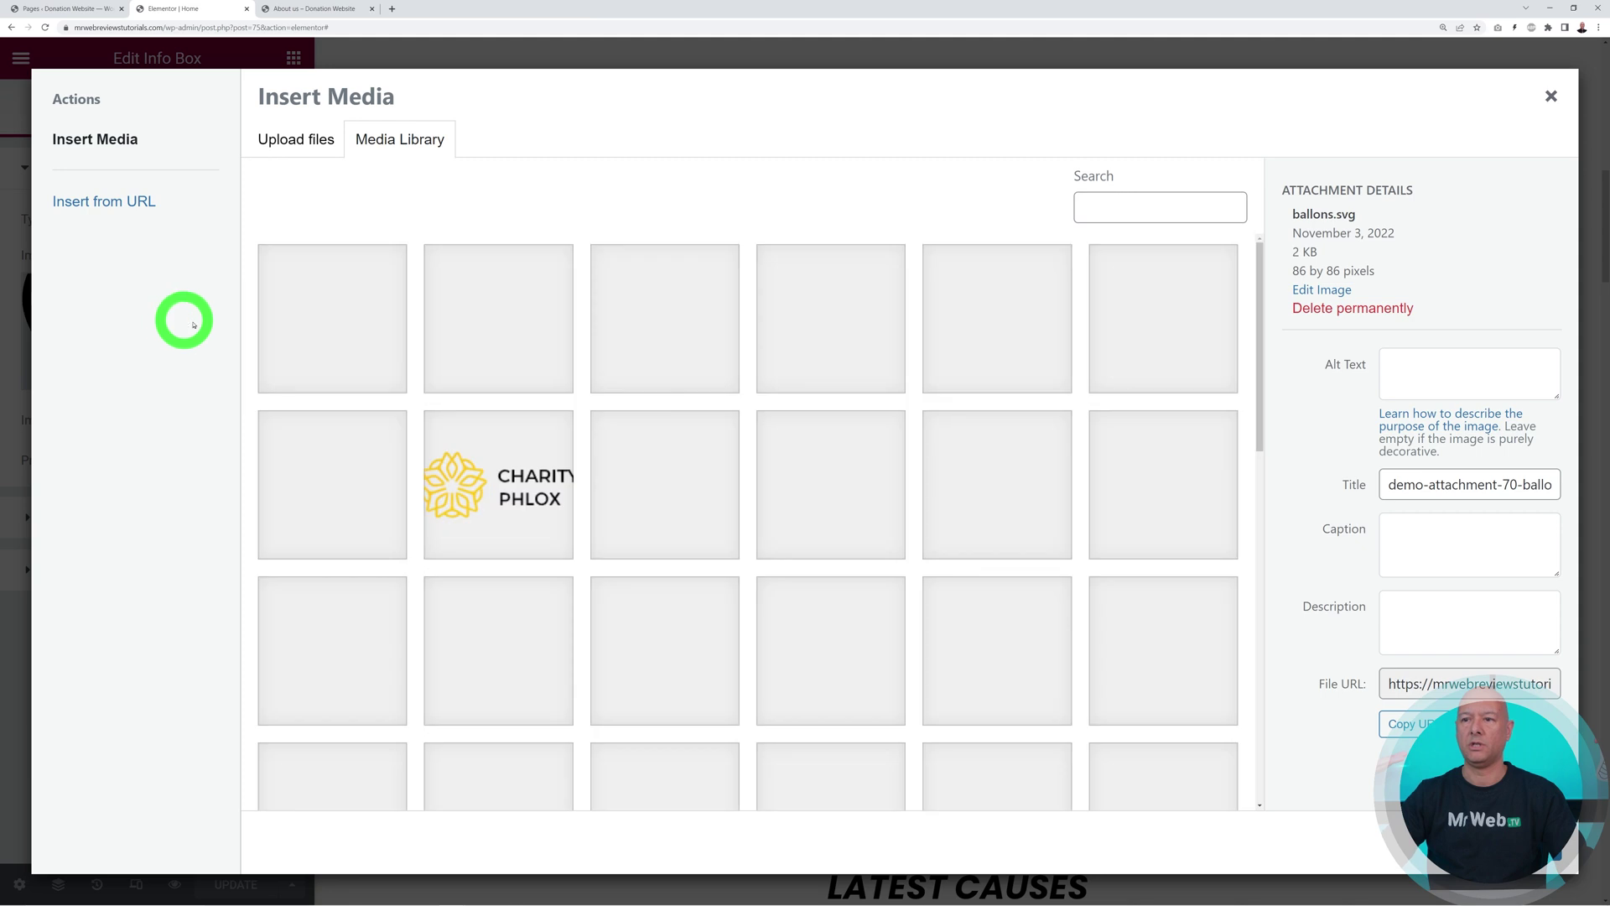
{"action": "scroll", "coordinate": [1104, 579], "scroll_direction": "down", "scroll_amount": 3}
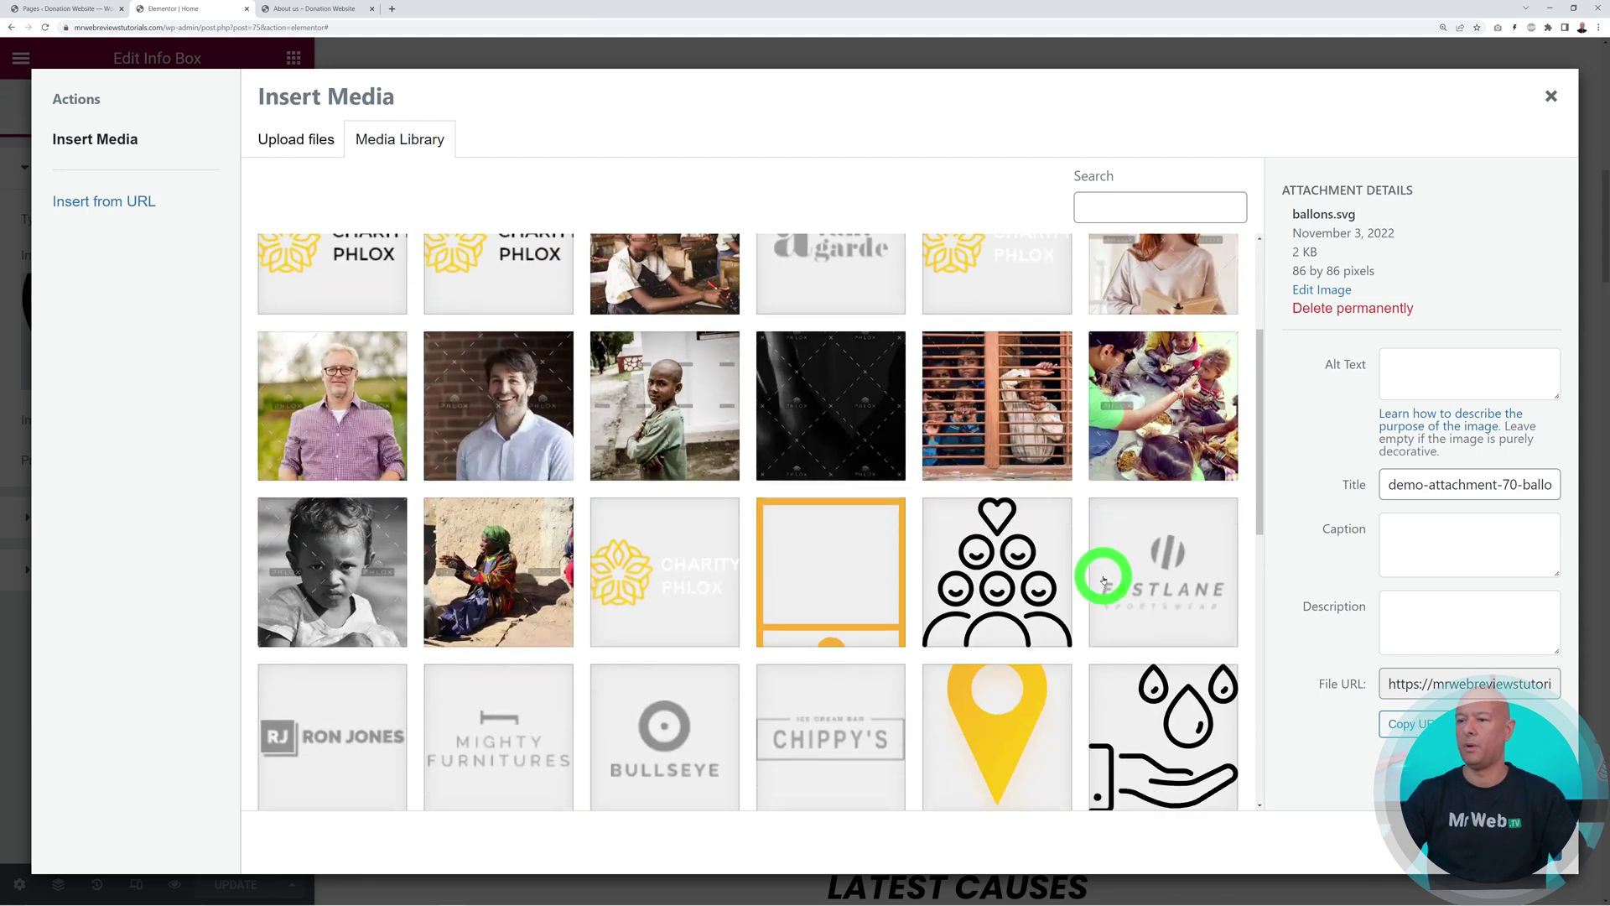
{"action": "scroll", "coordinate": [1104, 579], "scroll_direction": "down", "scroll_amount": 2}
{"action": "left_click", "coordinate": [1032, 362]}
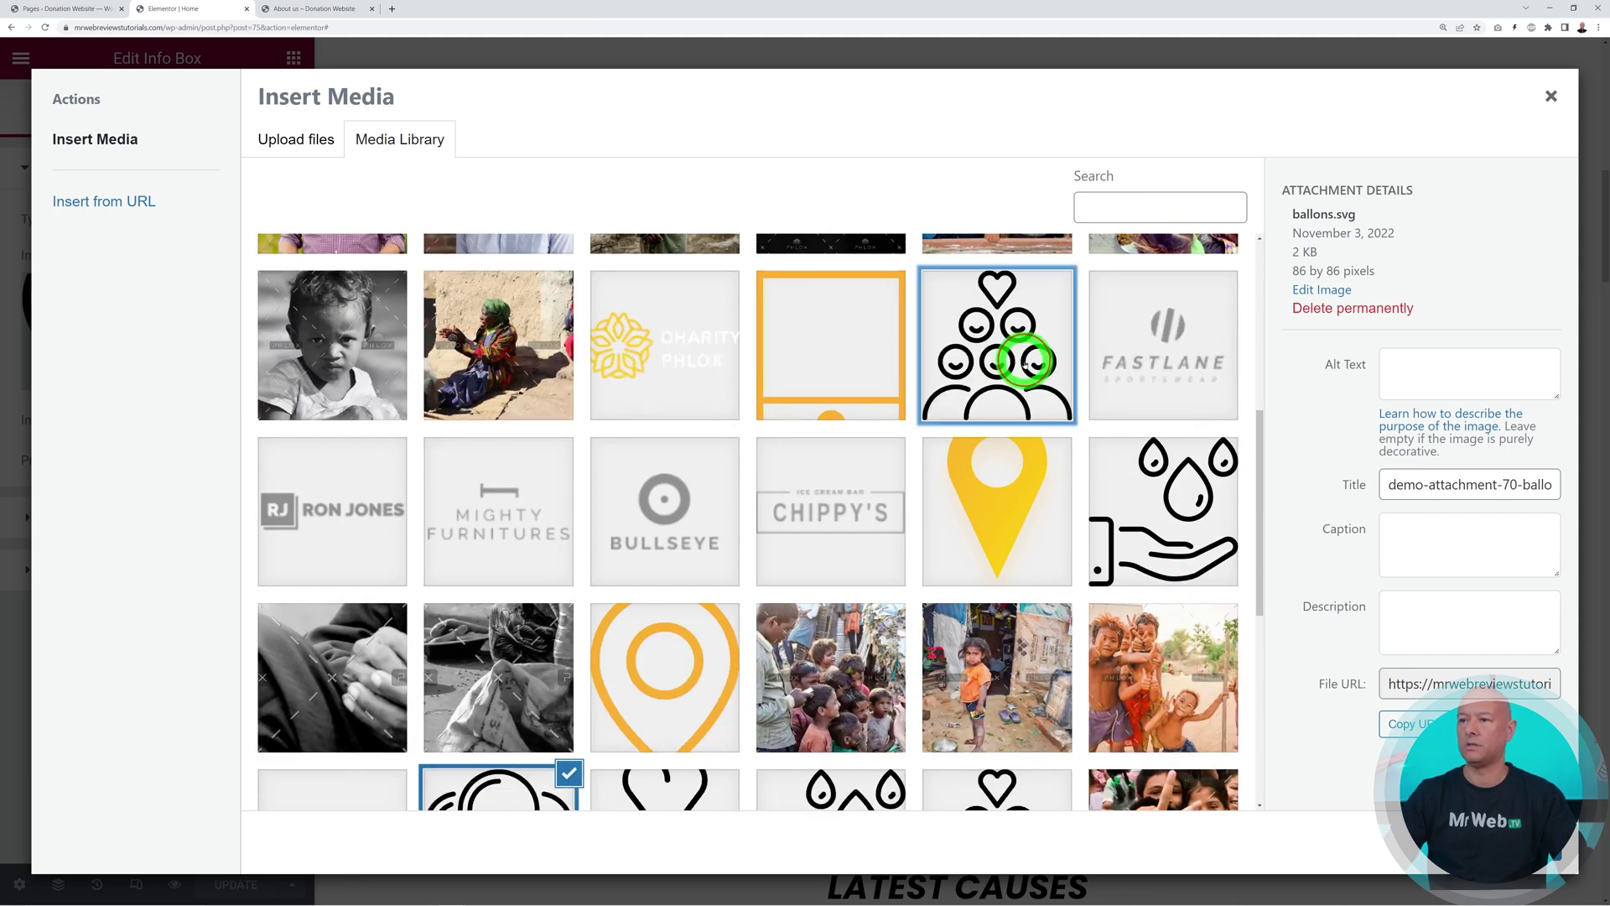
{"action": "left_click", "coordinate": [1168, 526]}
{"action": "scroll", "coordinate": [973, 715], "scroll_direction": "down", "scroll_amount": 2}
{"action": "left_click", "coordinate": [536, 730]}
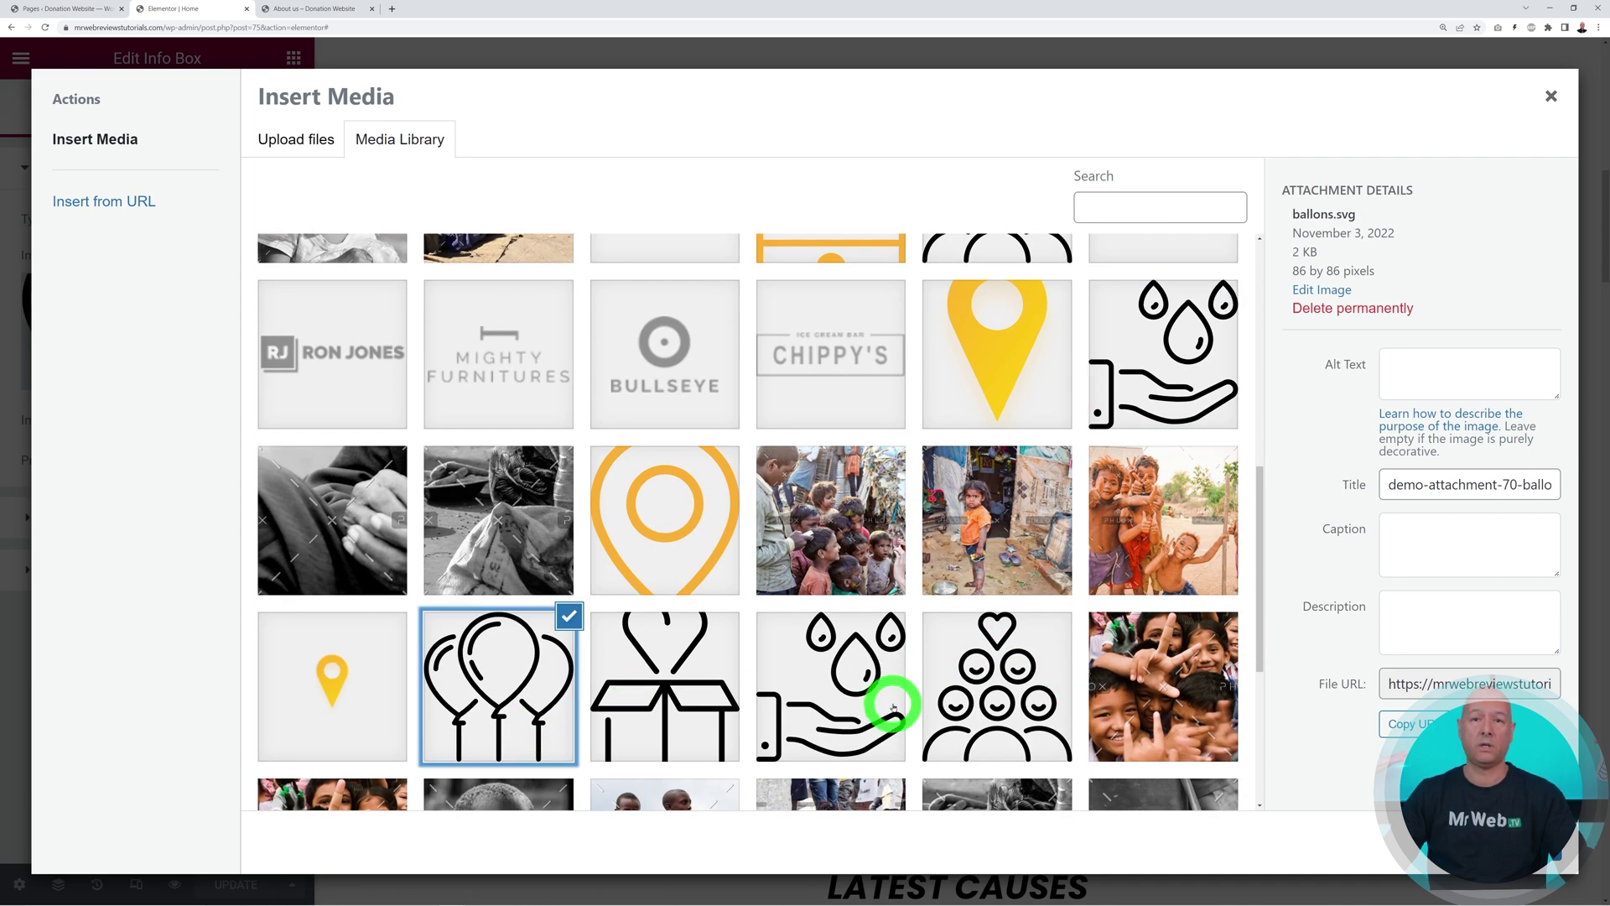
{"action": "left_click", "coordinate": [1551, 97]}
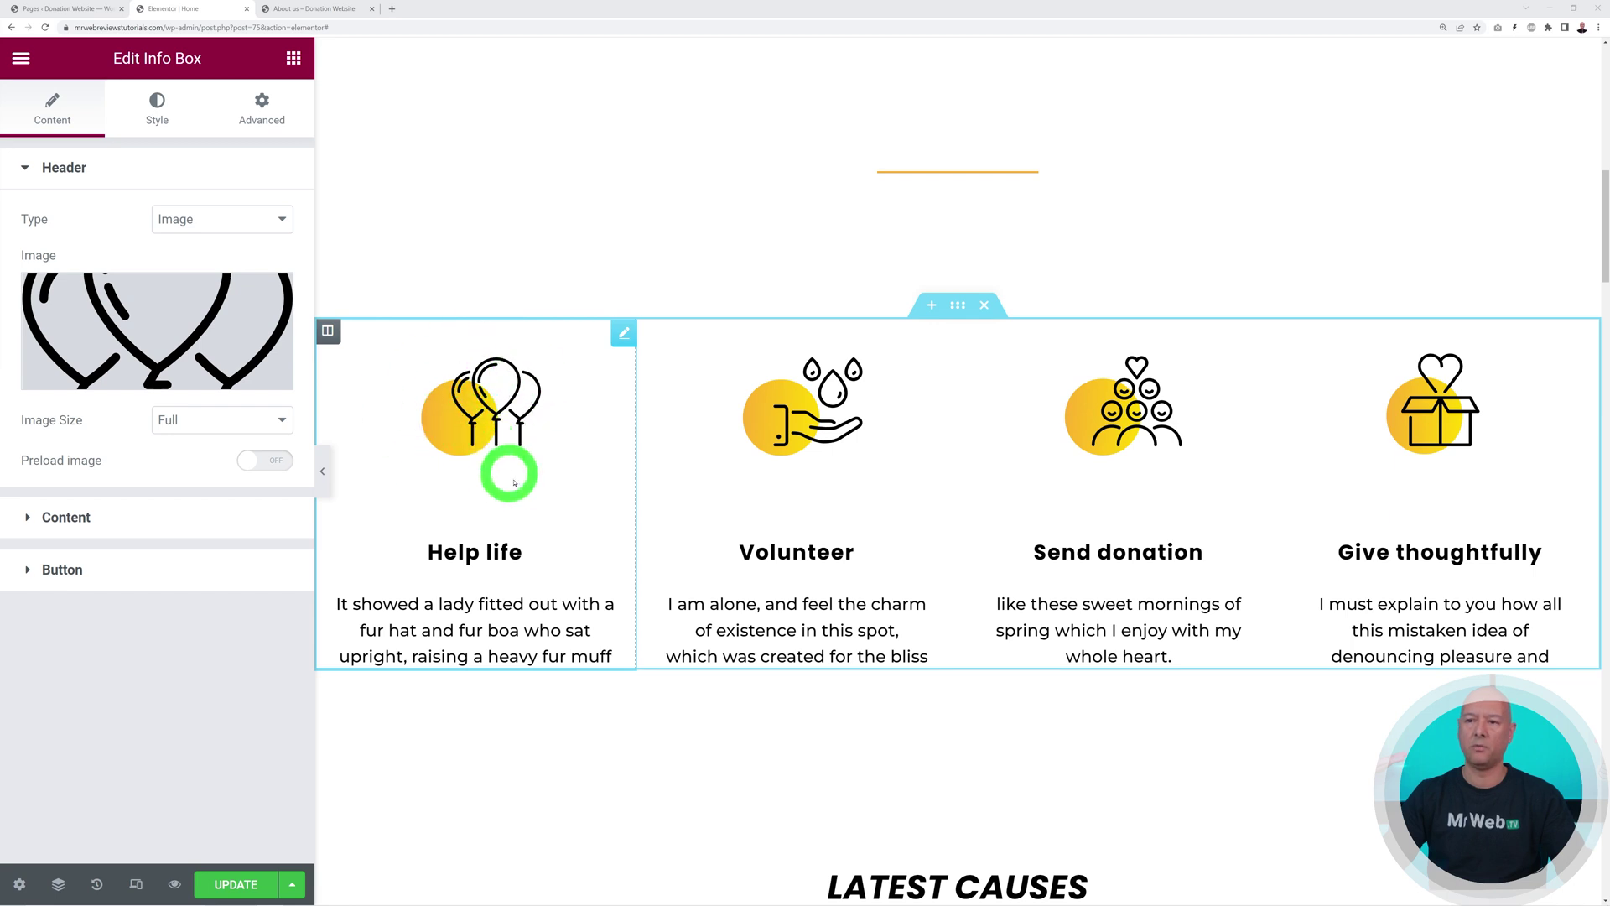
{"action": "left_click", "coordinate": [273, 120]}
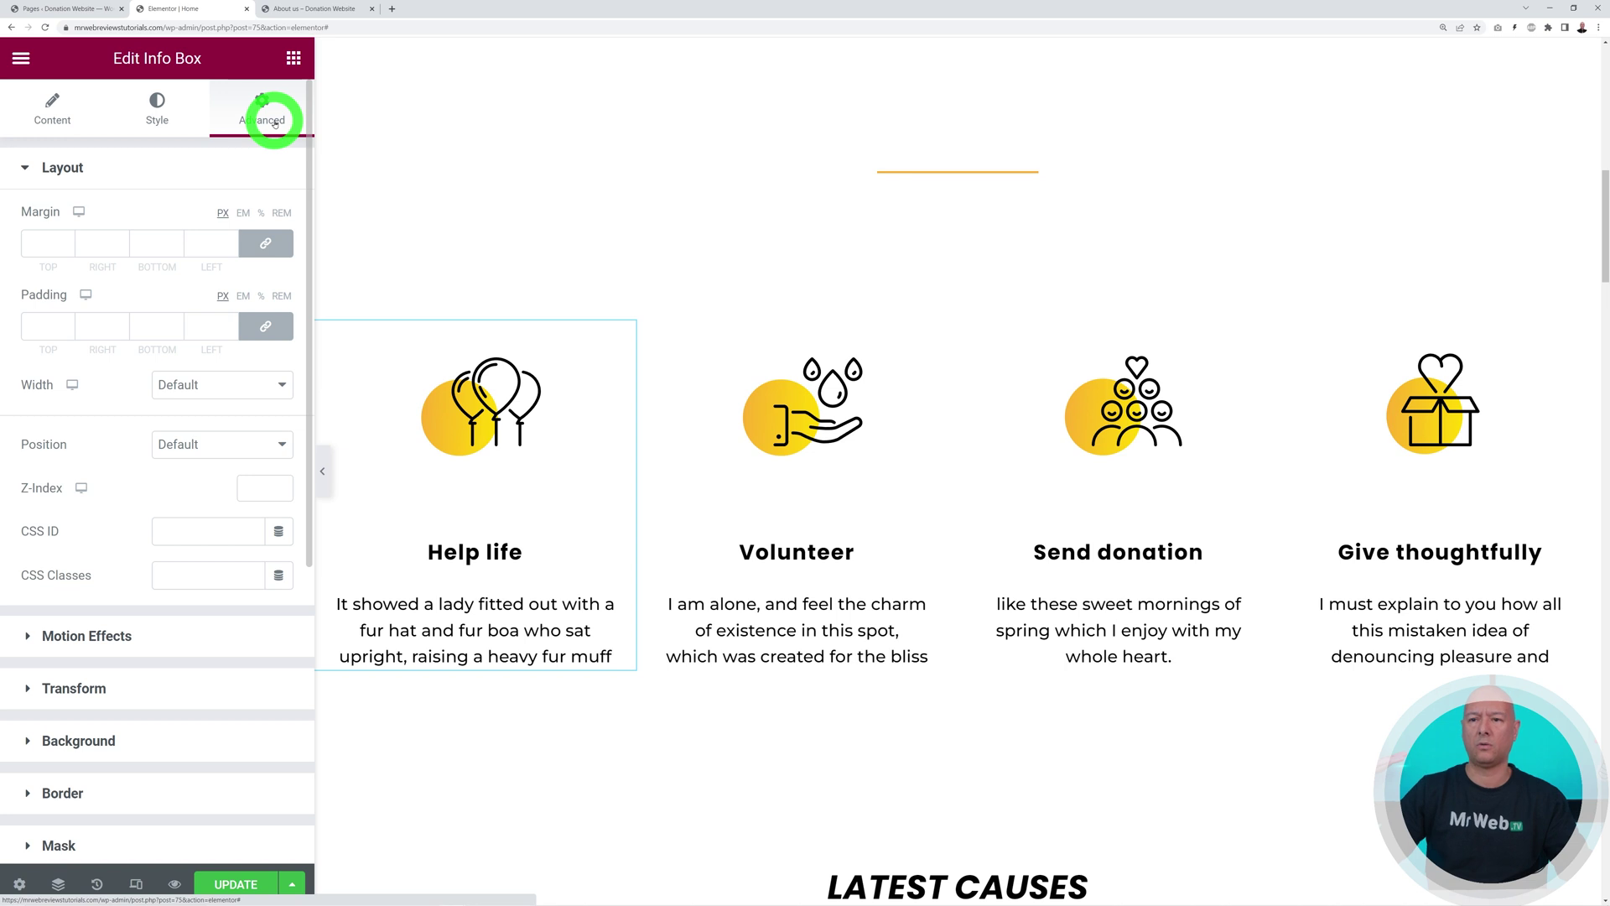
Comment out the Help life box's custom CSS by adding /*** on a new first line
{"action": "left_click", "coordinate": [83, 172]}
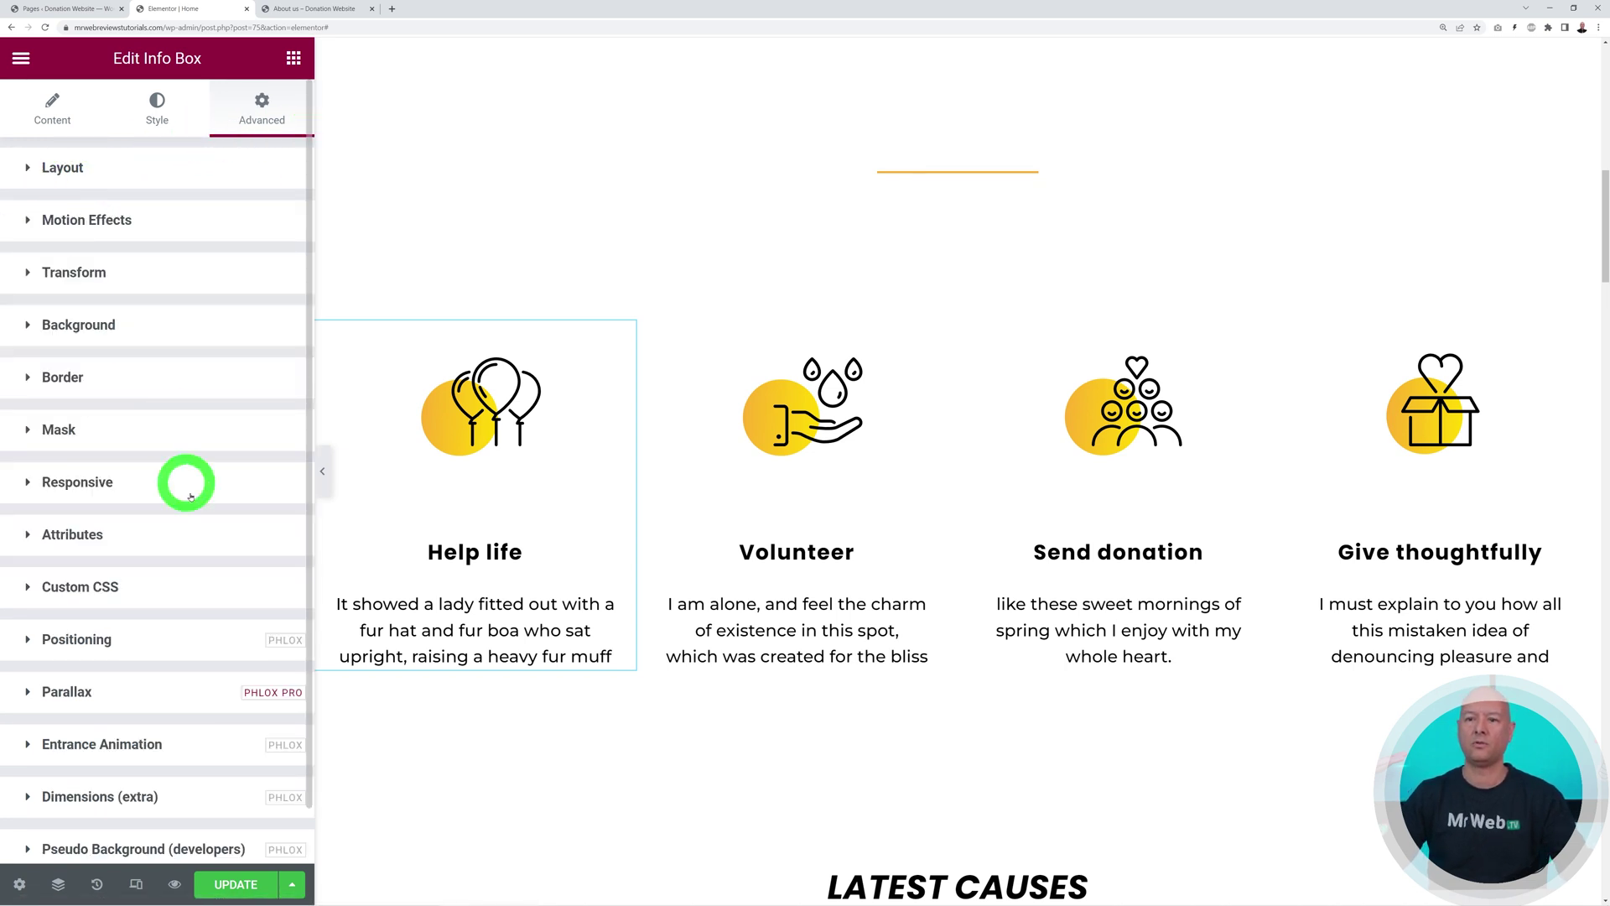
{"action": "scroll", "coordinate": [181, 469], "scroll_direction": "down", "scroll_amount": 1}
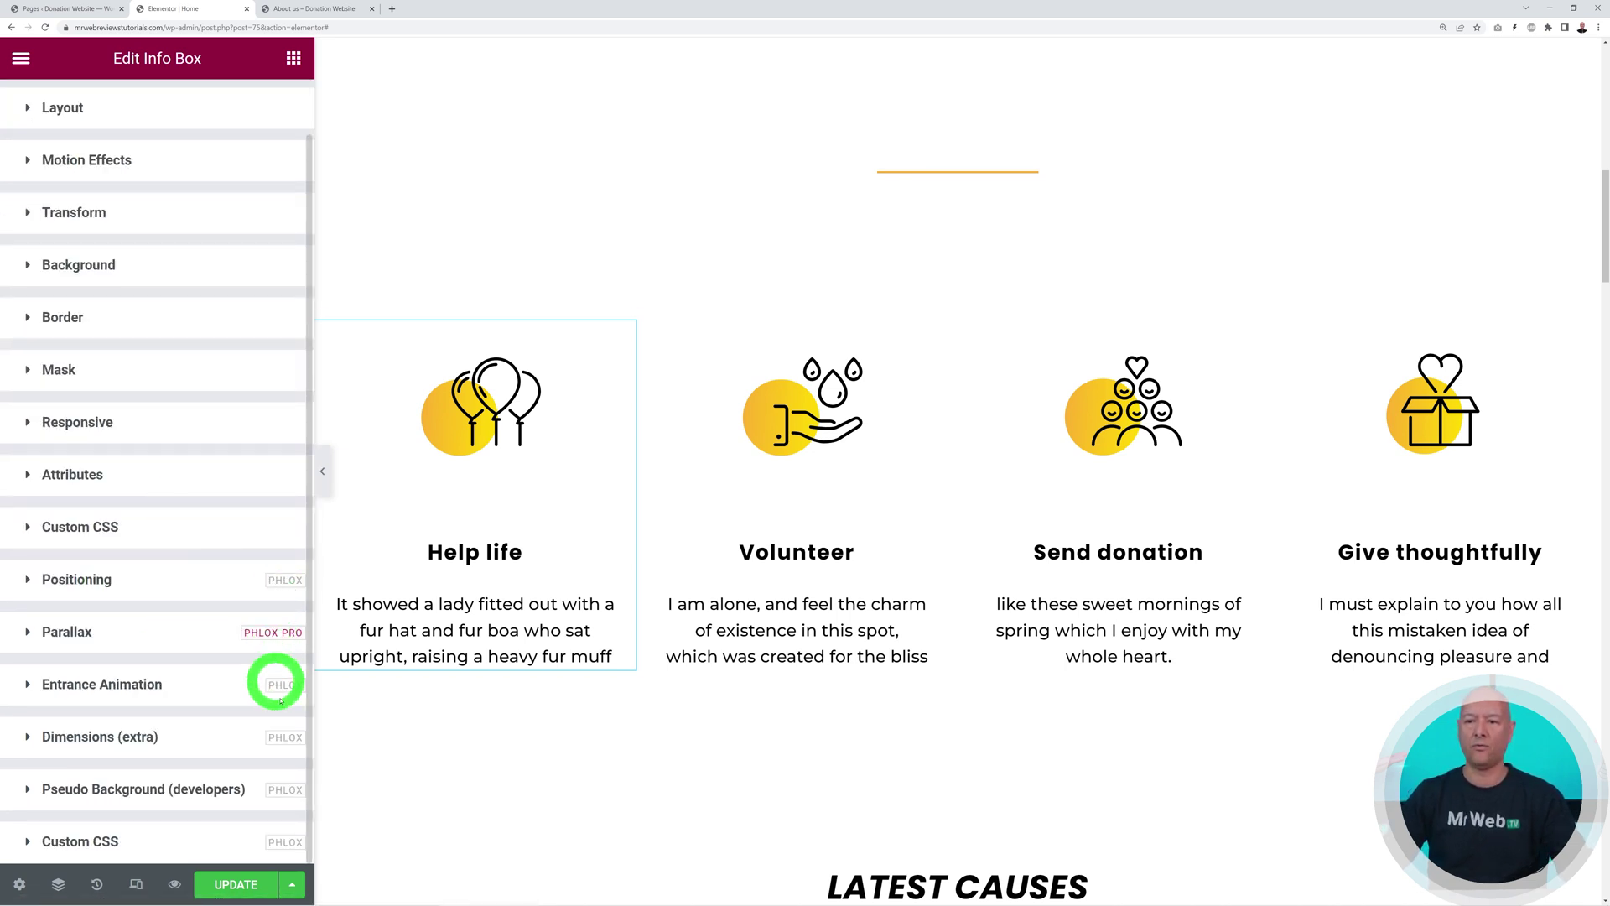
{"action": "left_click", "coordinate": [129, 843]}
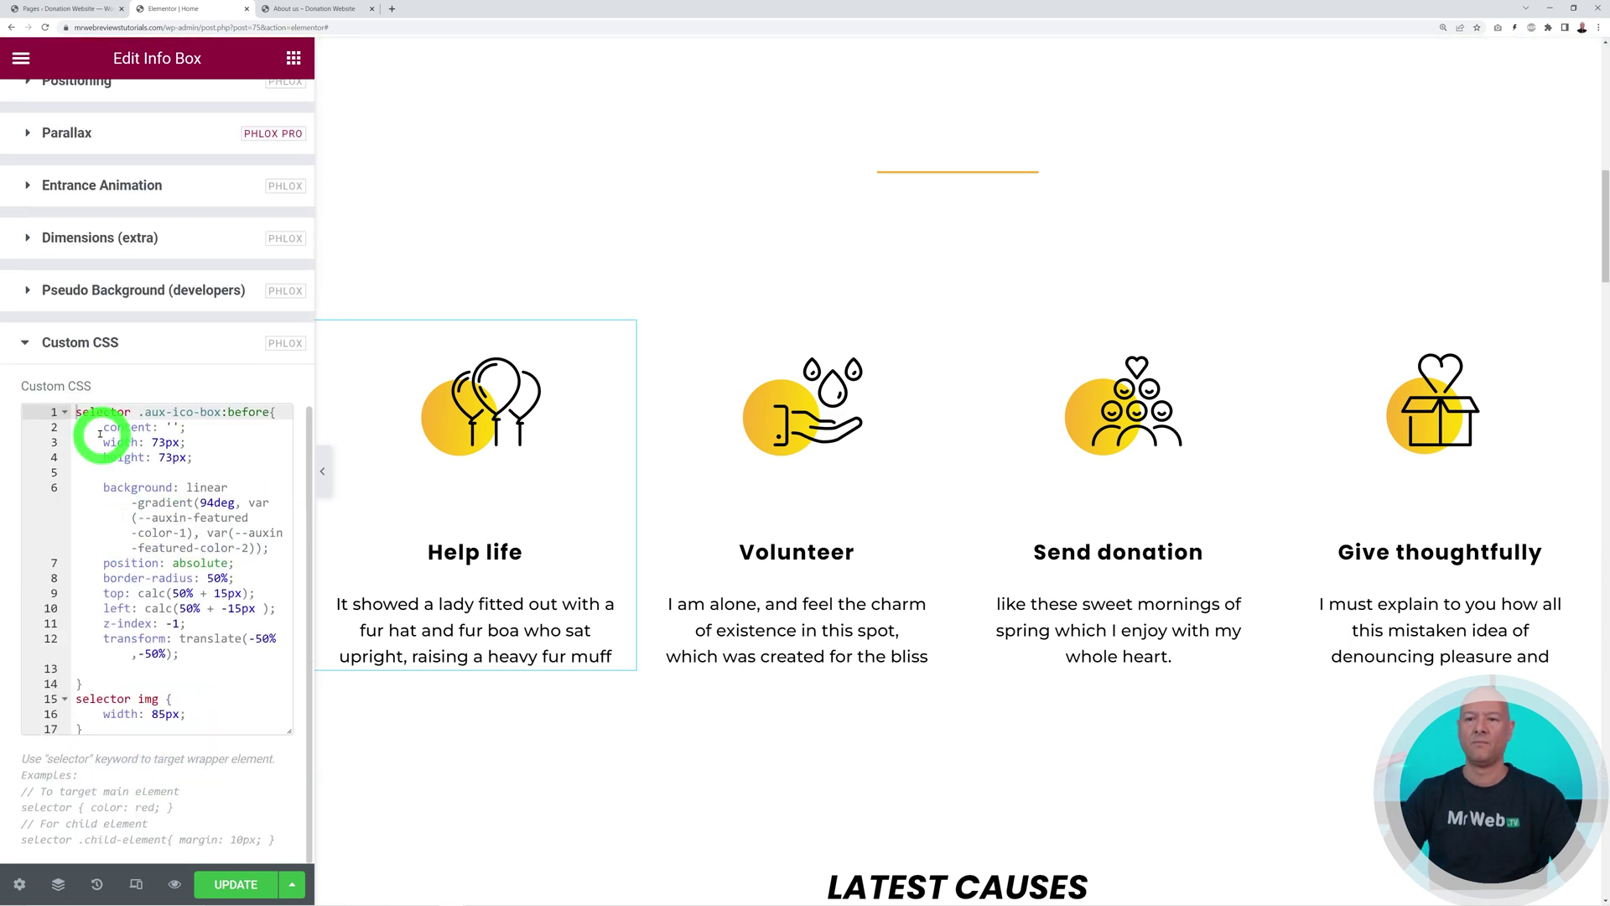
{"action": "left_click_drag", "start_coordinate": [78, 411], "coordinate": [198, 676]}
{"action": "left_click", "coordinate": [198, 678]}
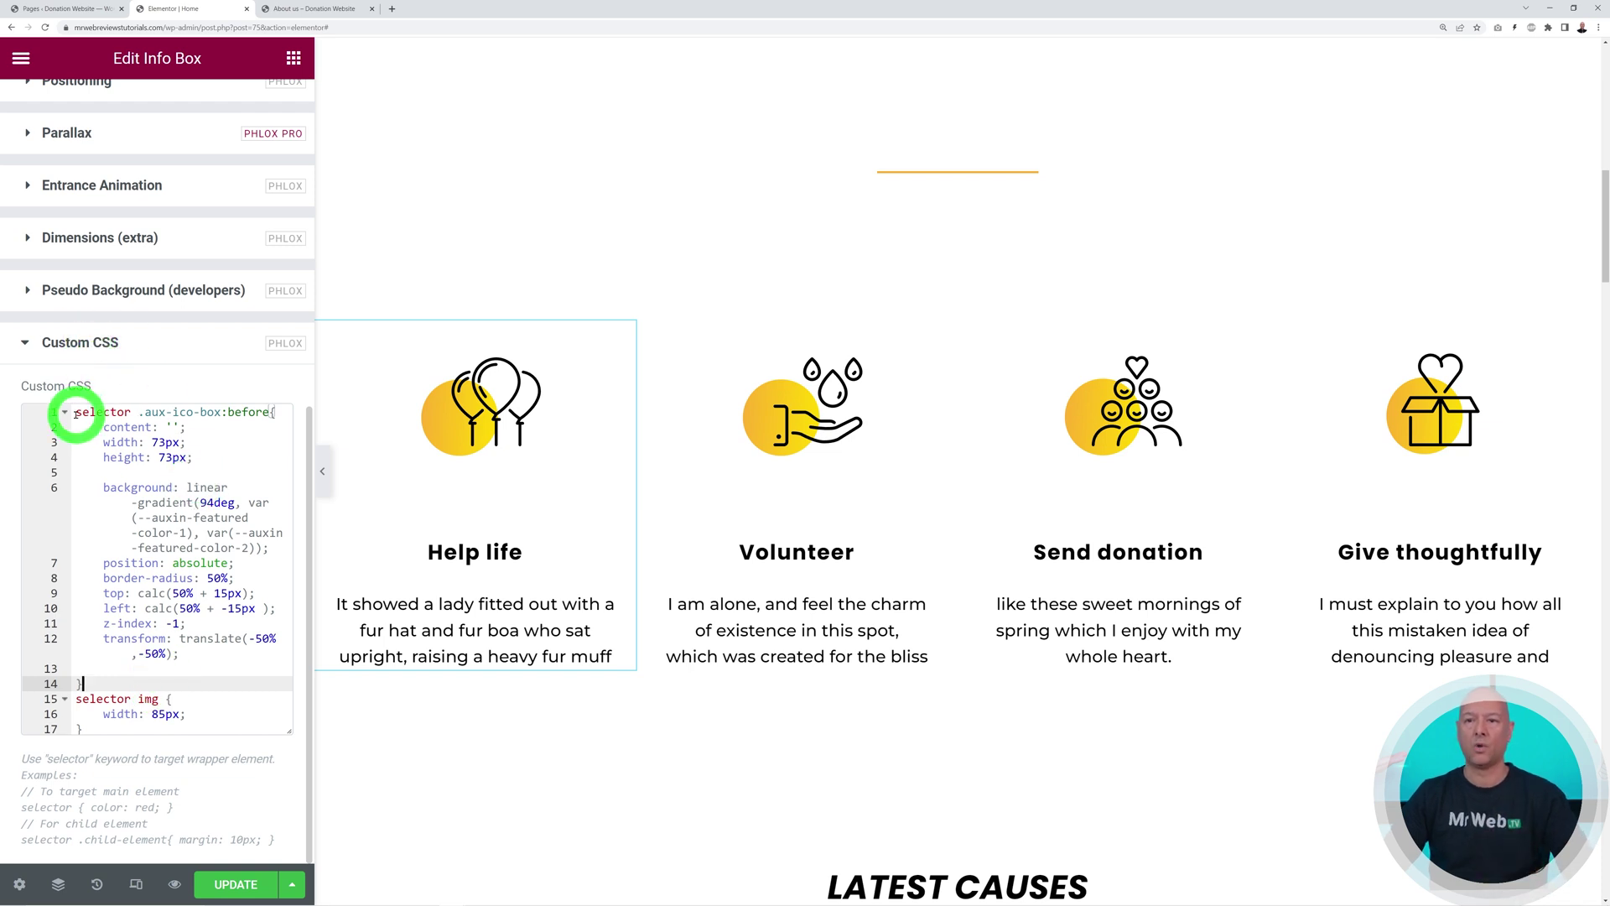
{"action": "left_click", "coordinate": [76, 411]}
{"action": "key", "text": "Return"}
{"action": "key", "text": "Up"}
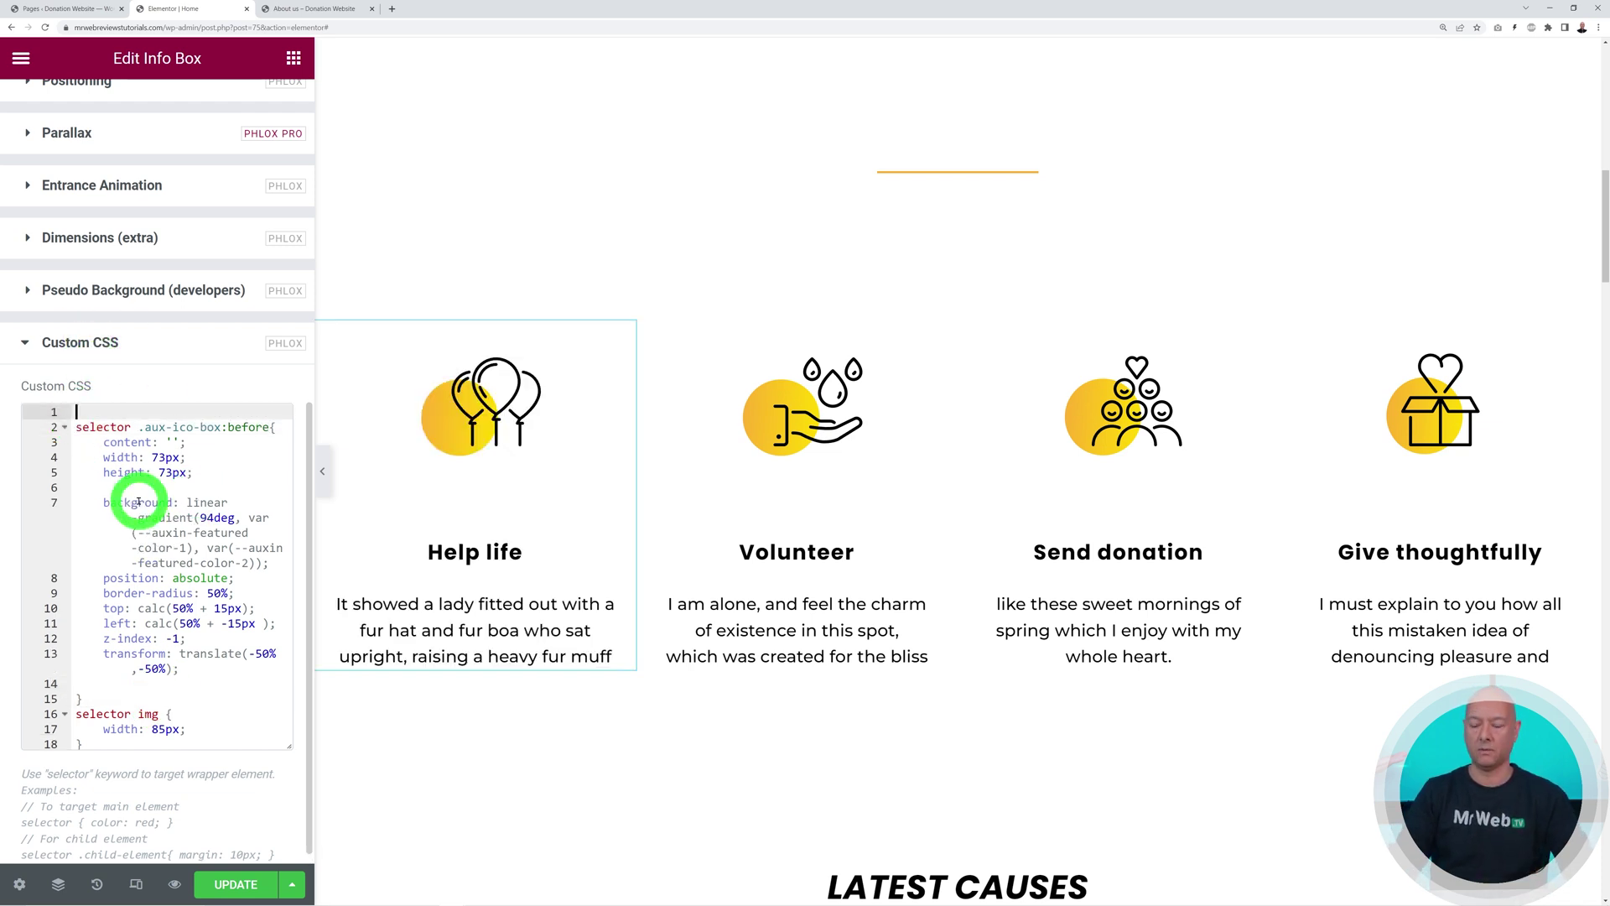
{"action": "type", "text": "/***"}
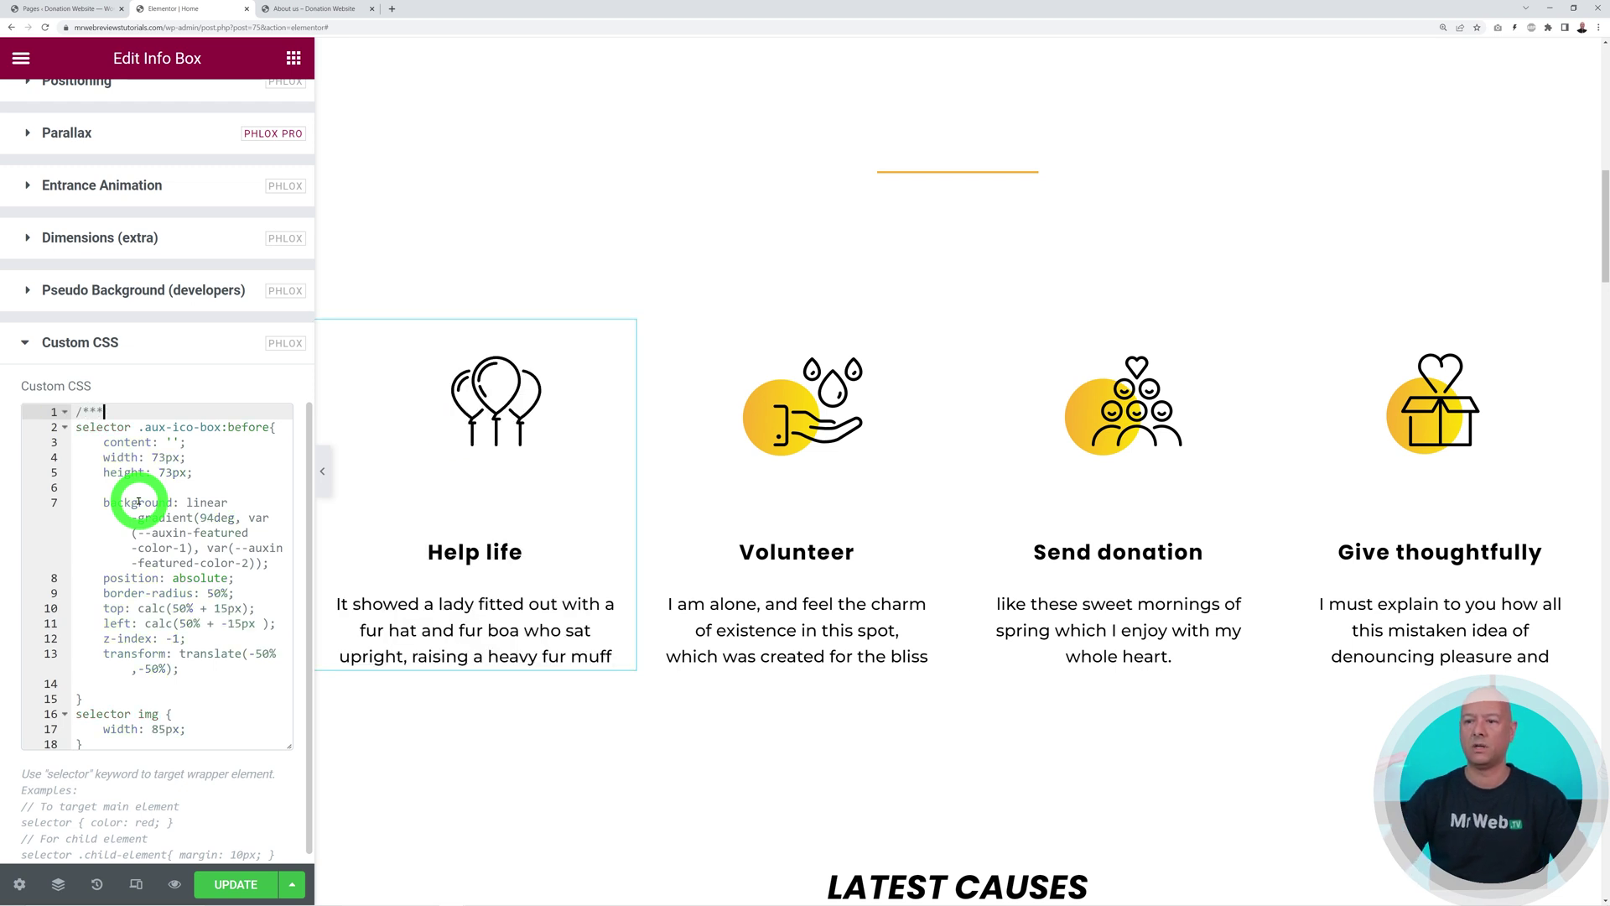
Save the page with Update and go back to the Content tab
{"action": "scroll", "coordinate": [139, 501], "scroll_direction": "down", "scroll_amount": 1}
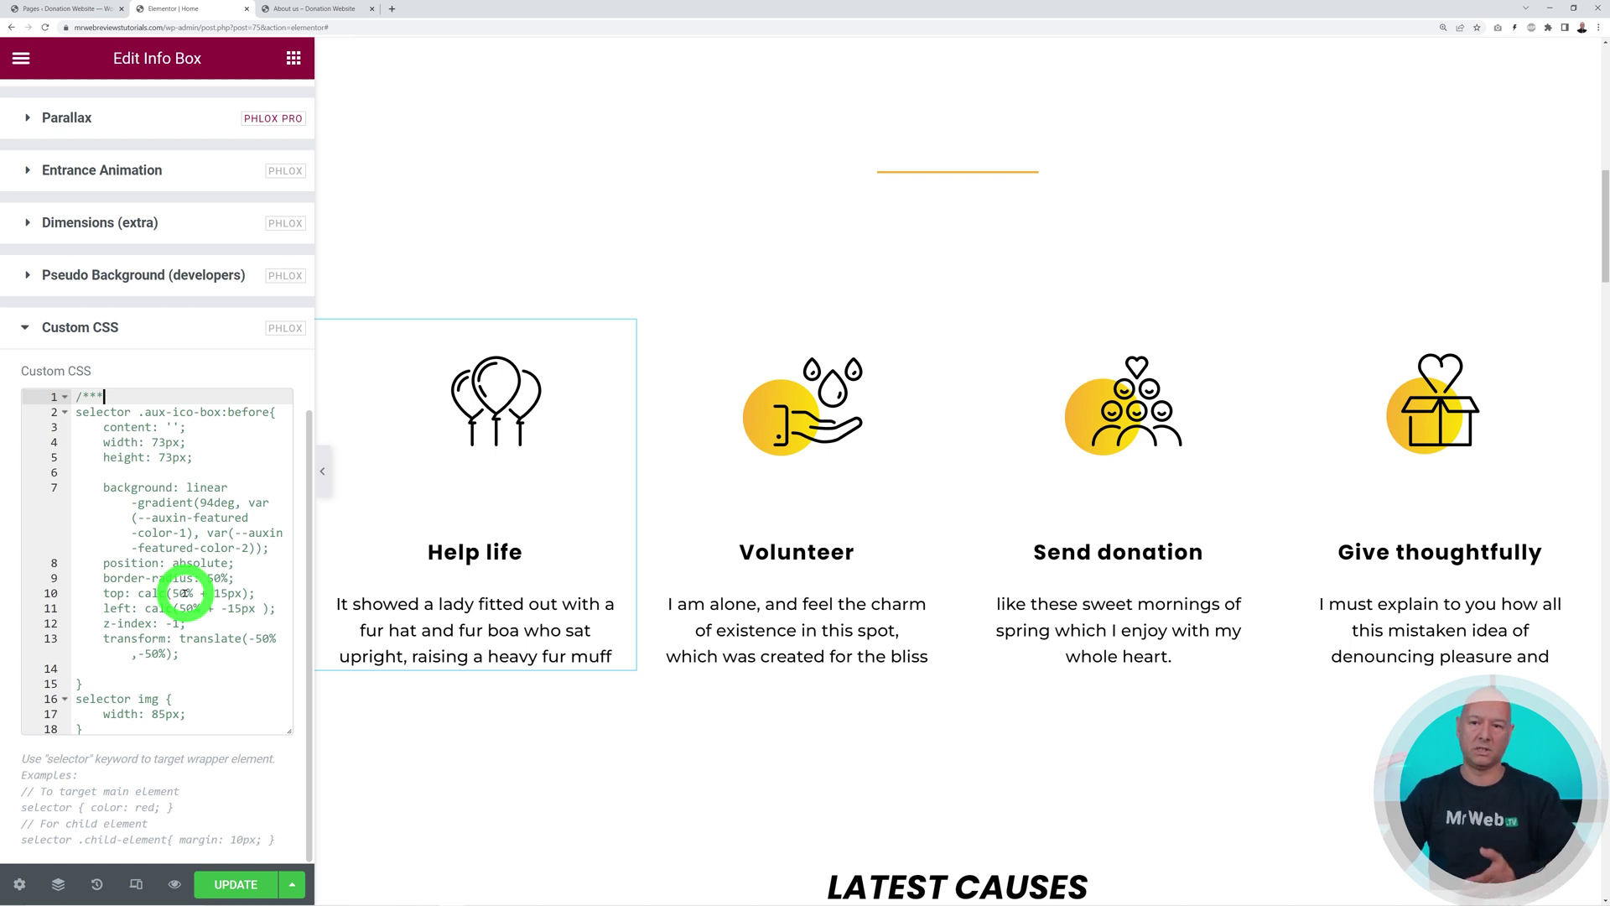
{"action": "left_click", "coordinate": [225, 880]}
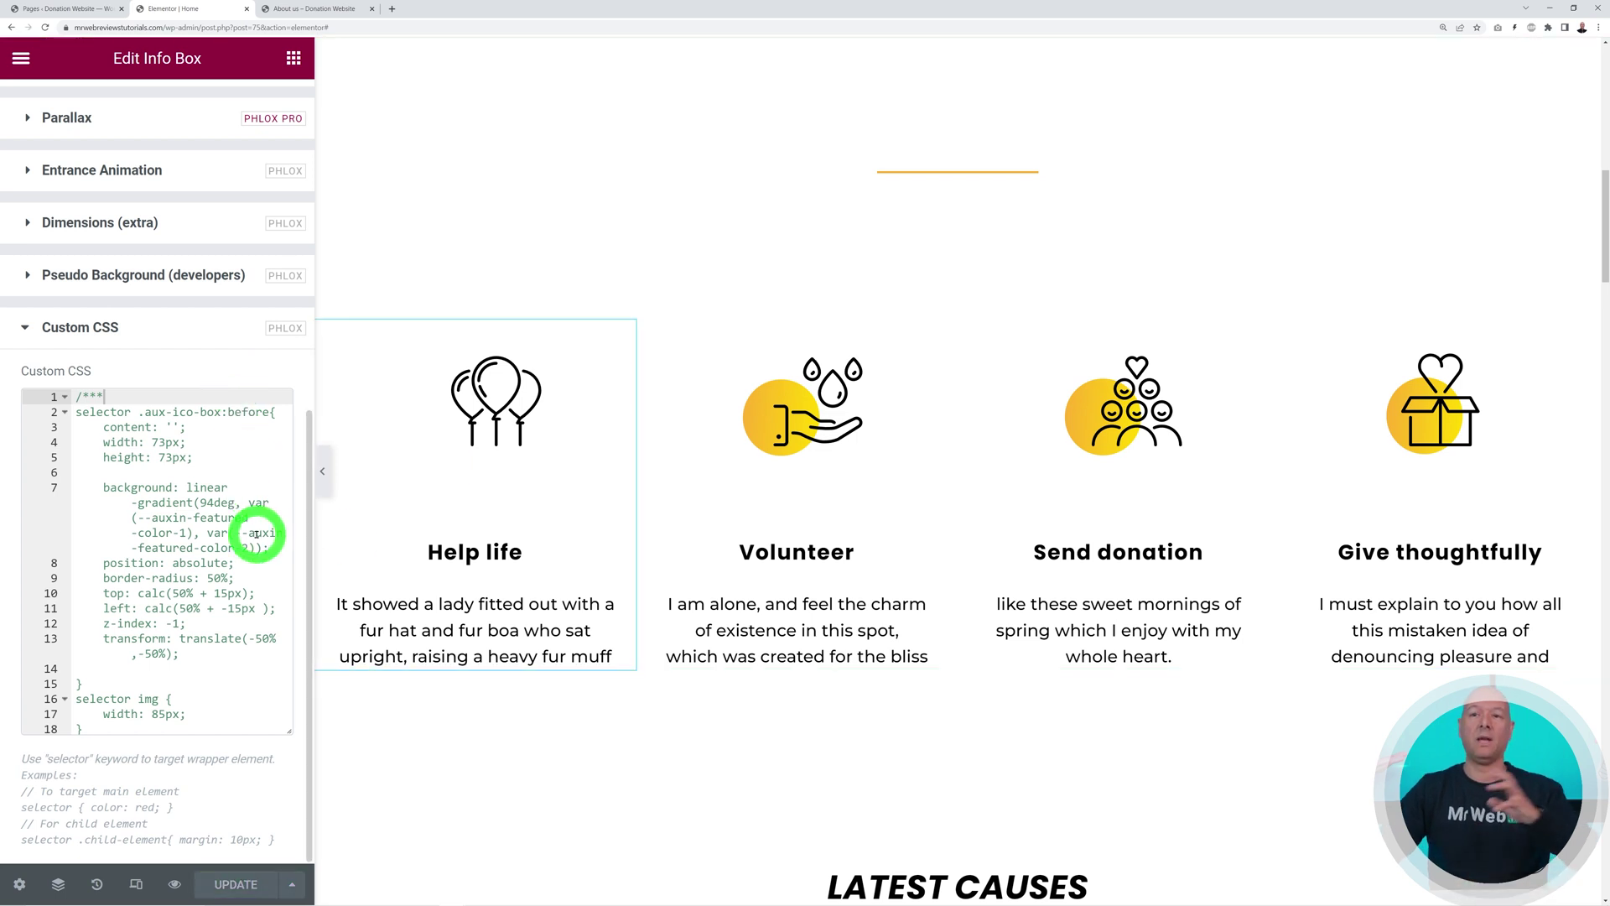
{"action": "scroll", "coordinate": [256, 532], "scroll_direction": "up", "scroll_amount": 7}
{"action": "left_click", "coordinate": [64, 113]}
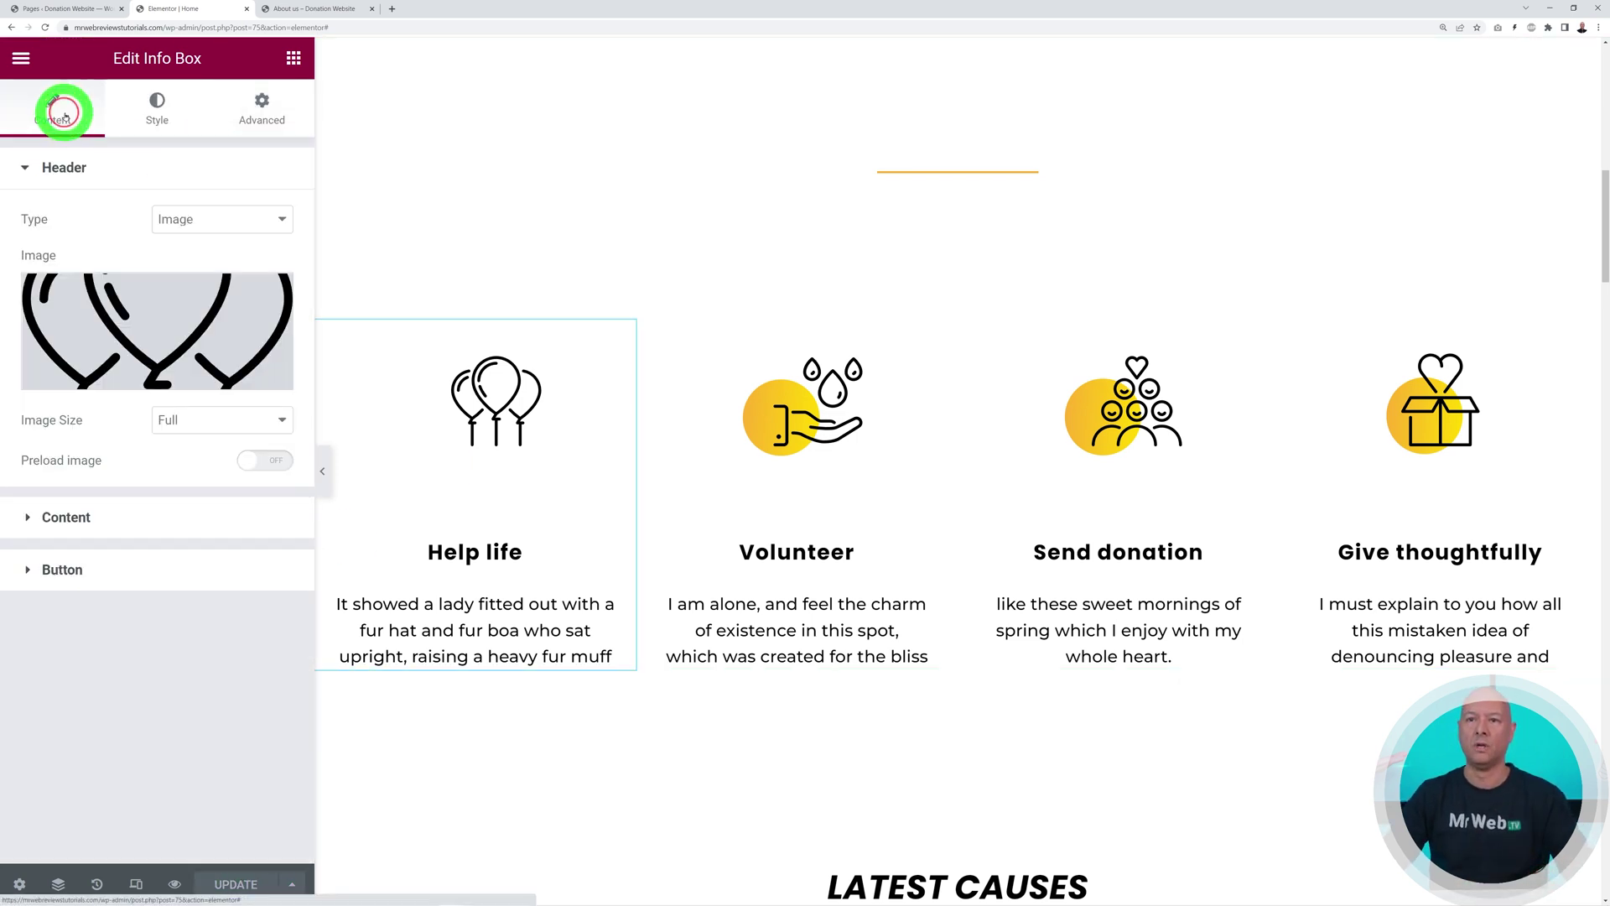
Set the Help life image to pexels-julia-m-cameron-6995212.jpg, the masked volunteers packing supplies
{"action": "left_click", "coordinate": [152, 294]}
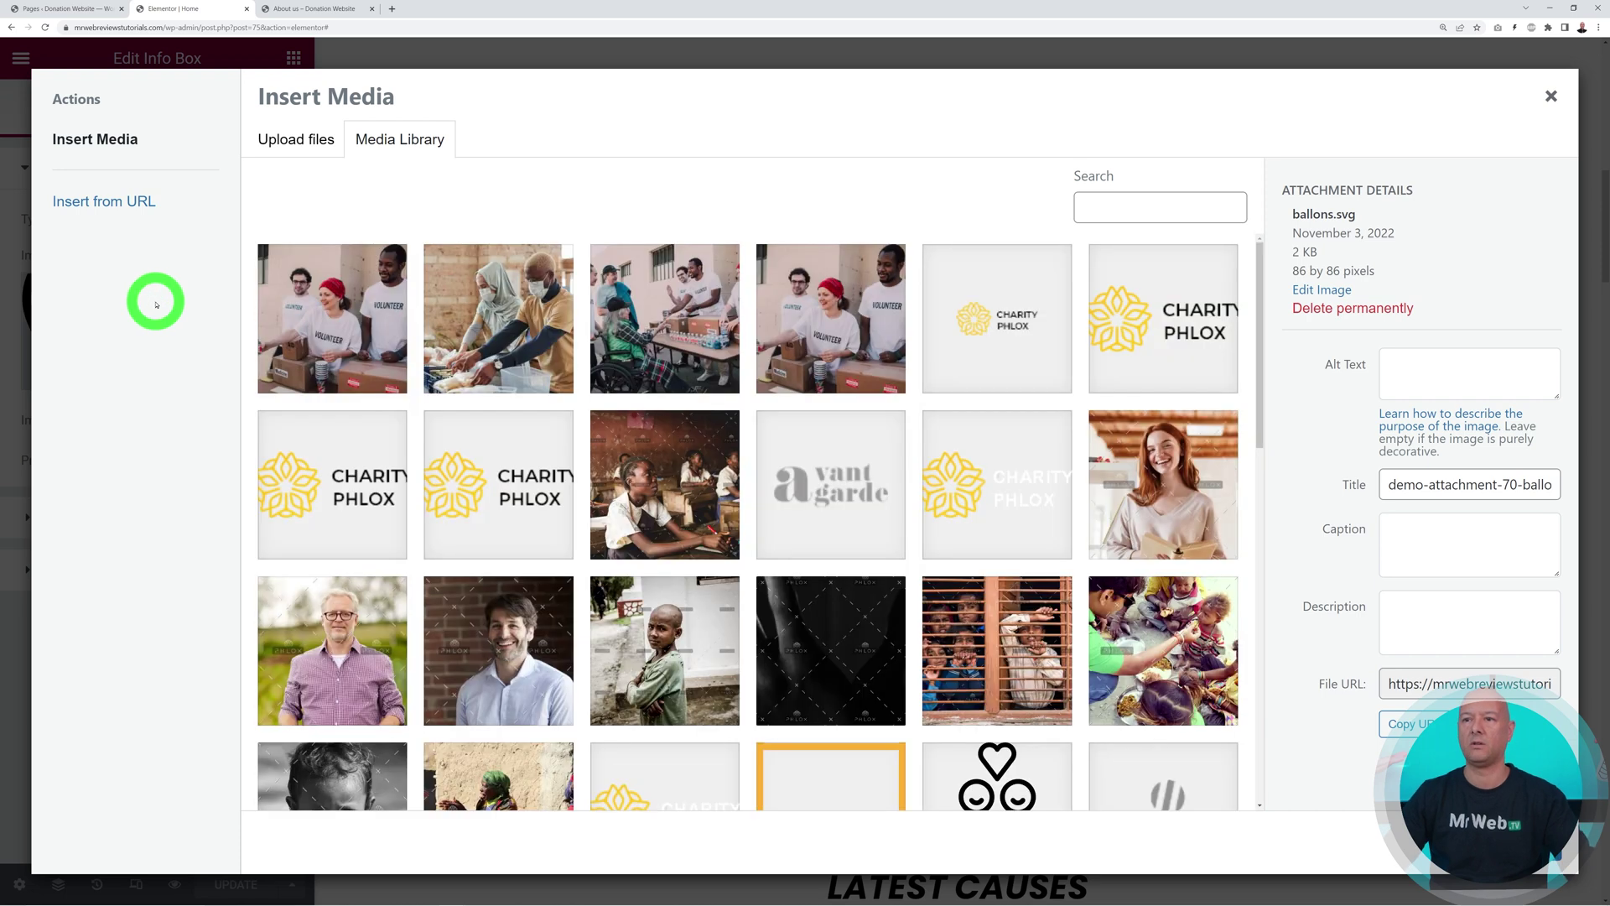
{"action": "left_click", "coordinate": [493, 317]}
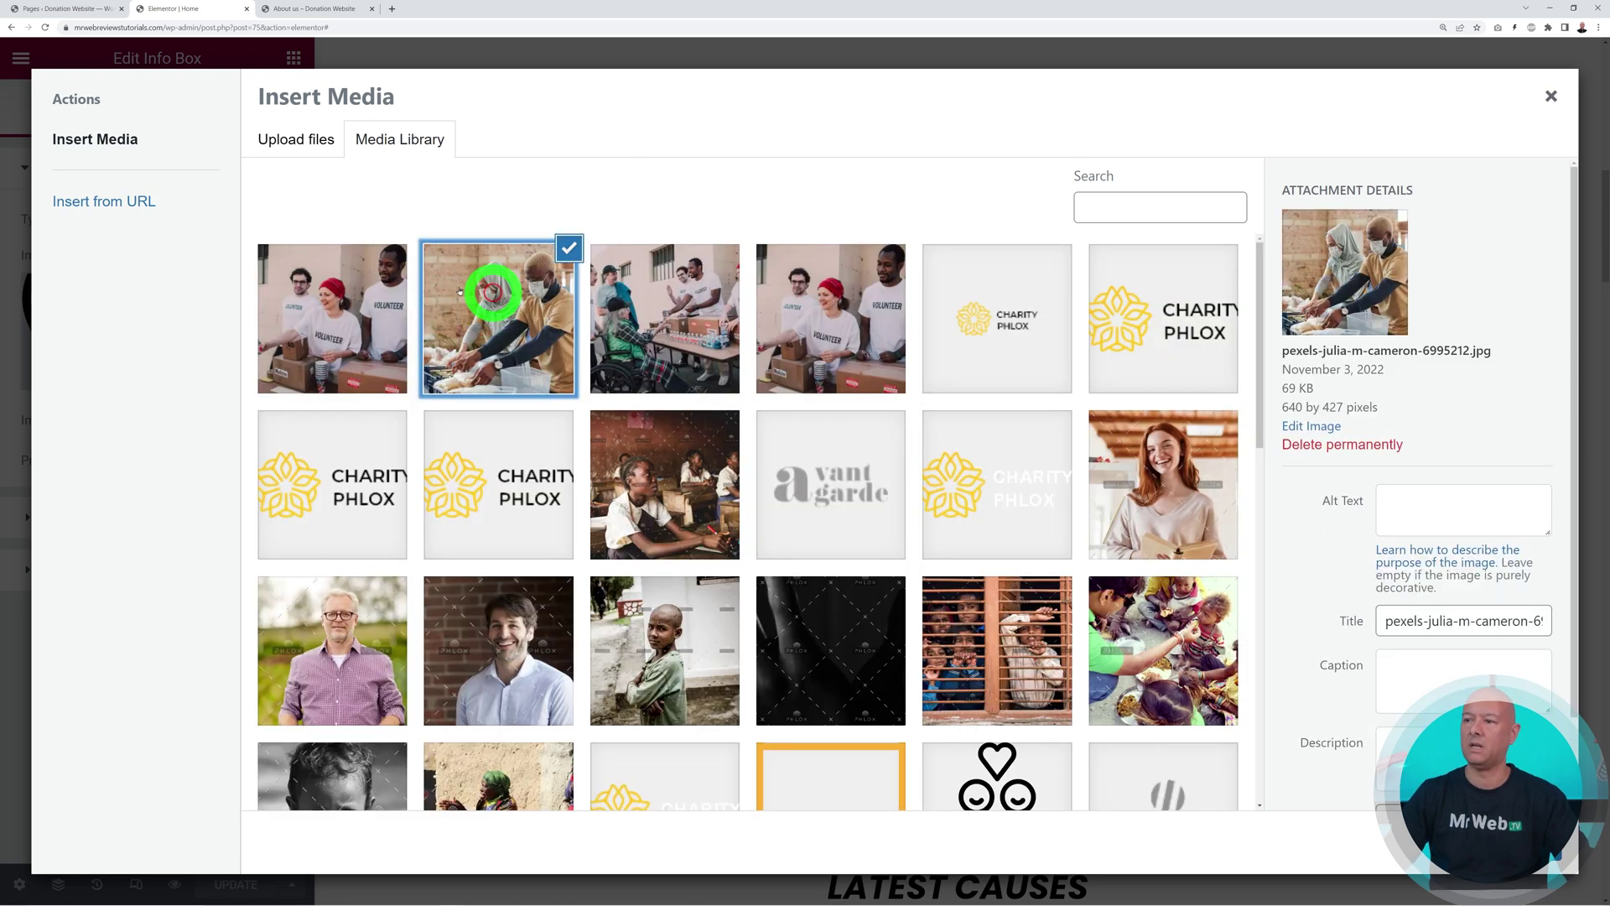
{"action": "left_click", "coordinate": [1148, 513]}
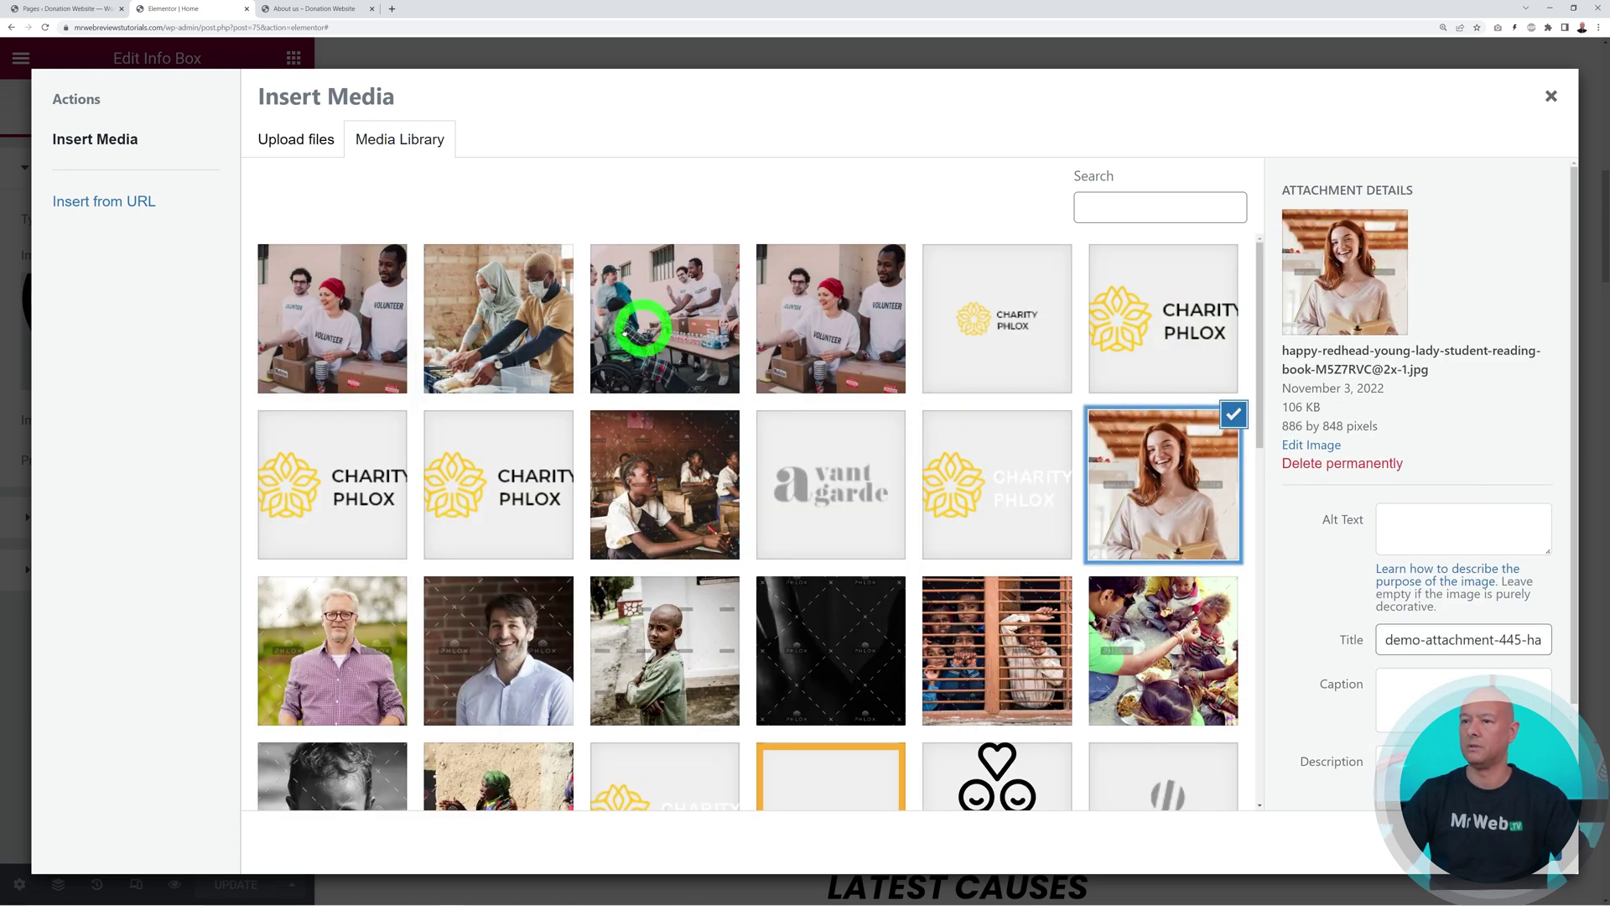
{"action": "left_click", "coordinate": [676, 329]}
{"action": "left_click", "coordinate": [538, 339]}
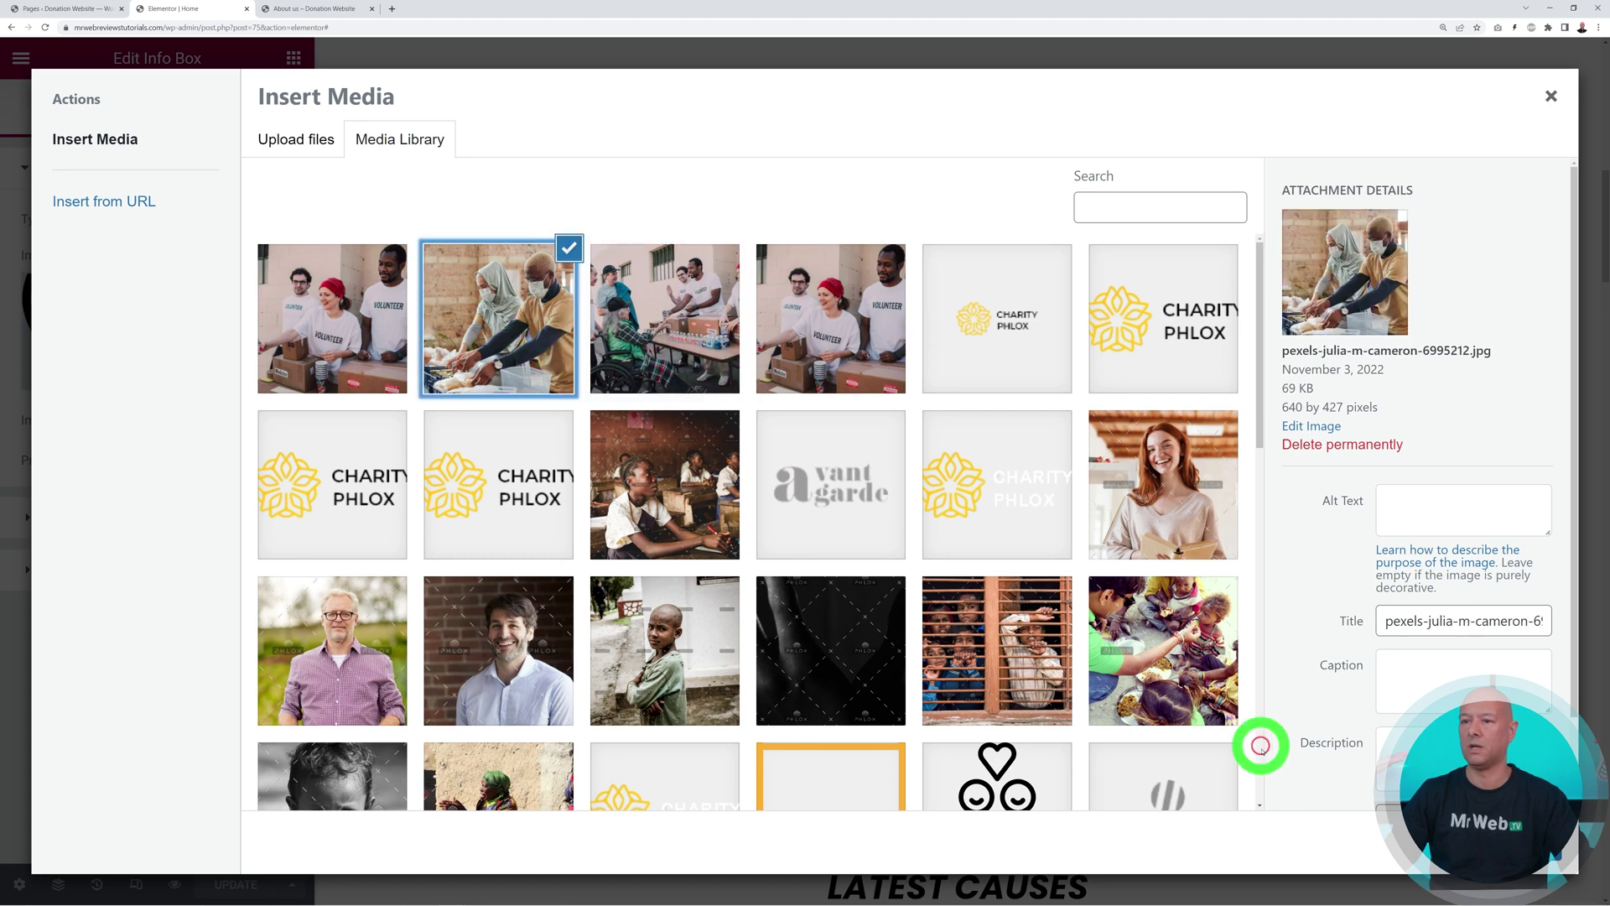
{"action": "left_click", "coordinate": [1510, 849]}
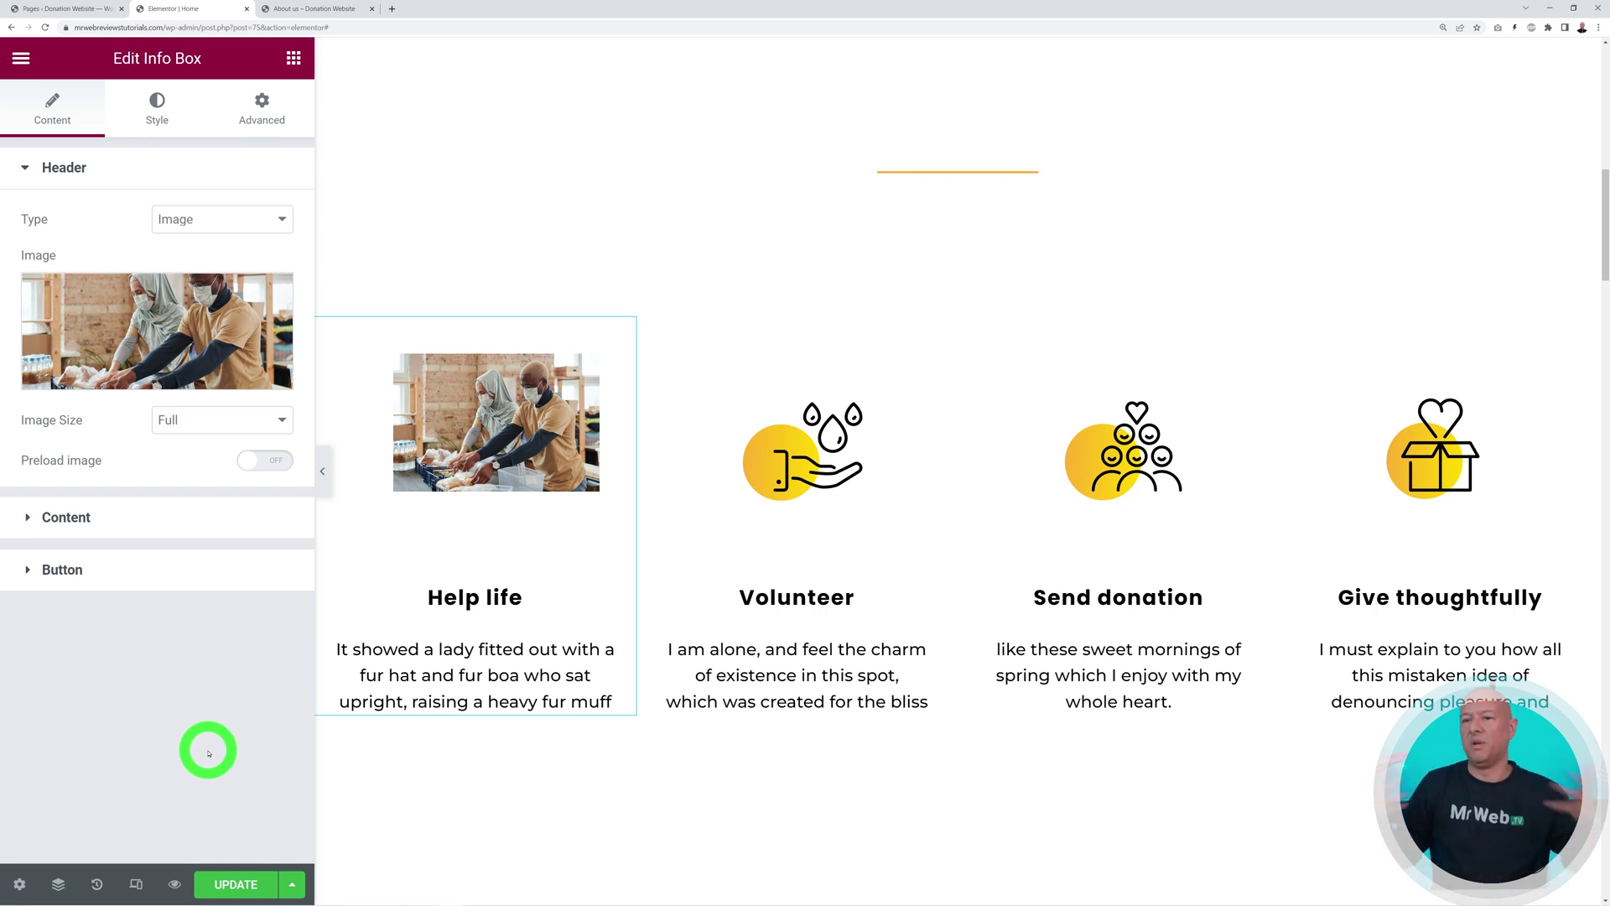
Try circle, rounded, oval and rectangle image shapes on the Help life info box
{"action": "left_click", "coordinate": [163, 114]}
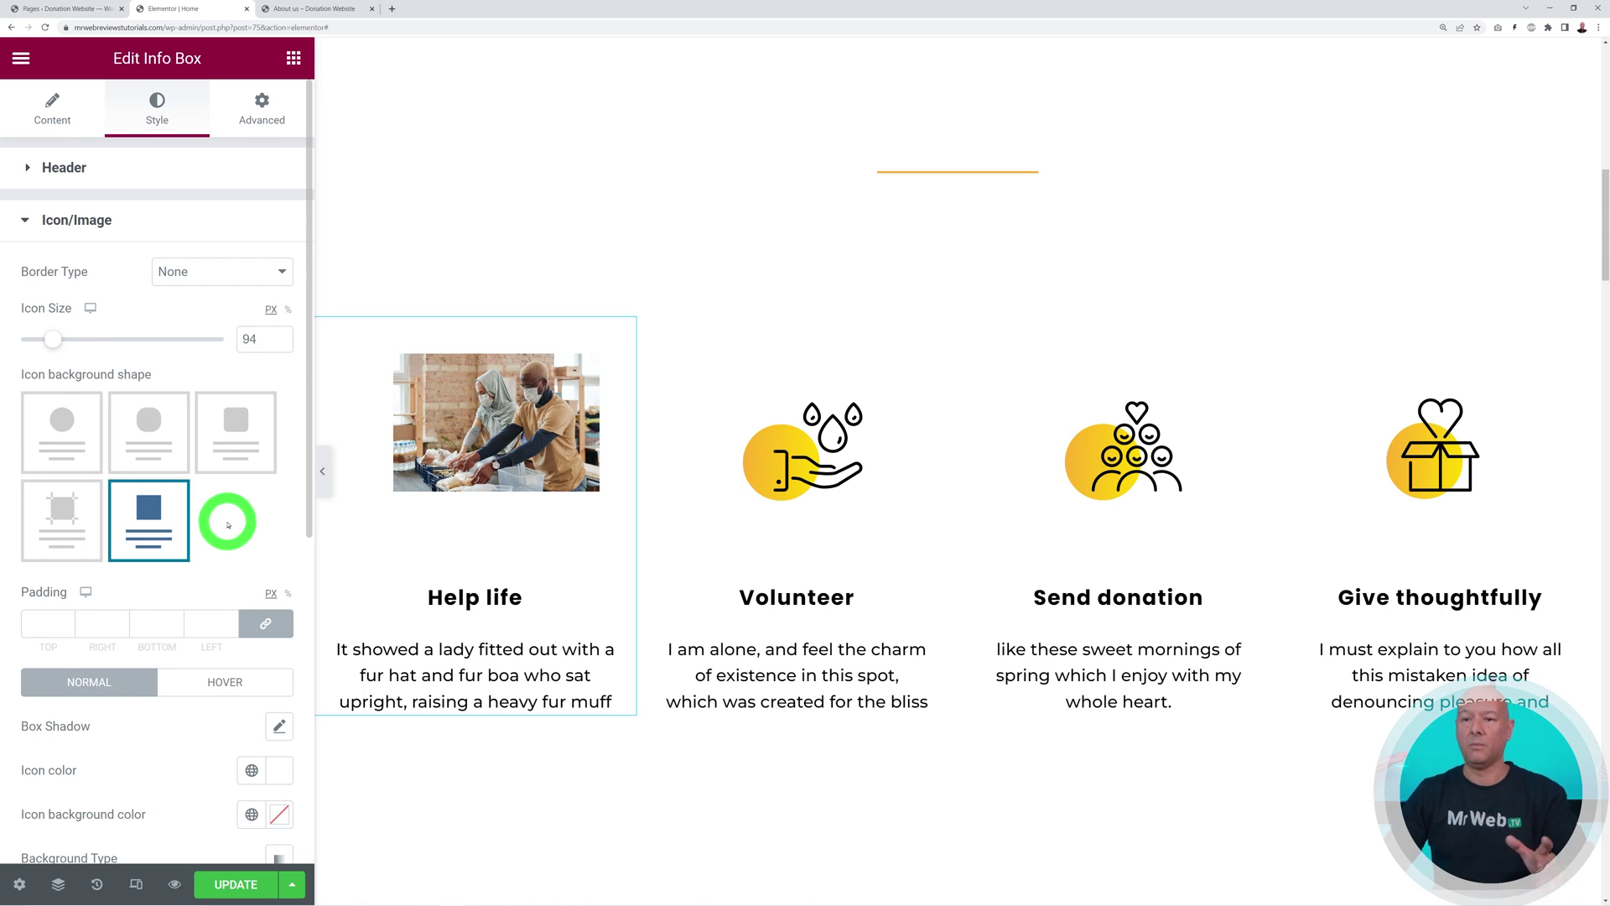
{"action": "scroll", "coordinate": [229, 525], "scroll_direction": "down", "scroll_amount": 5}
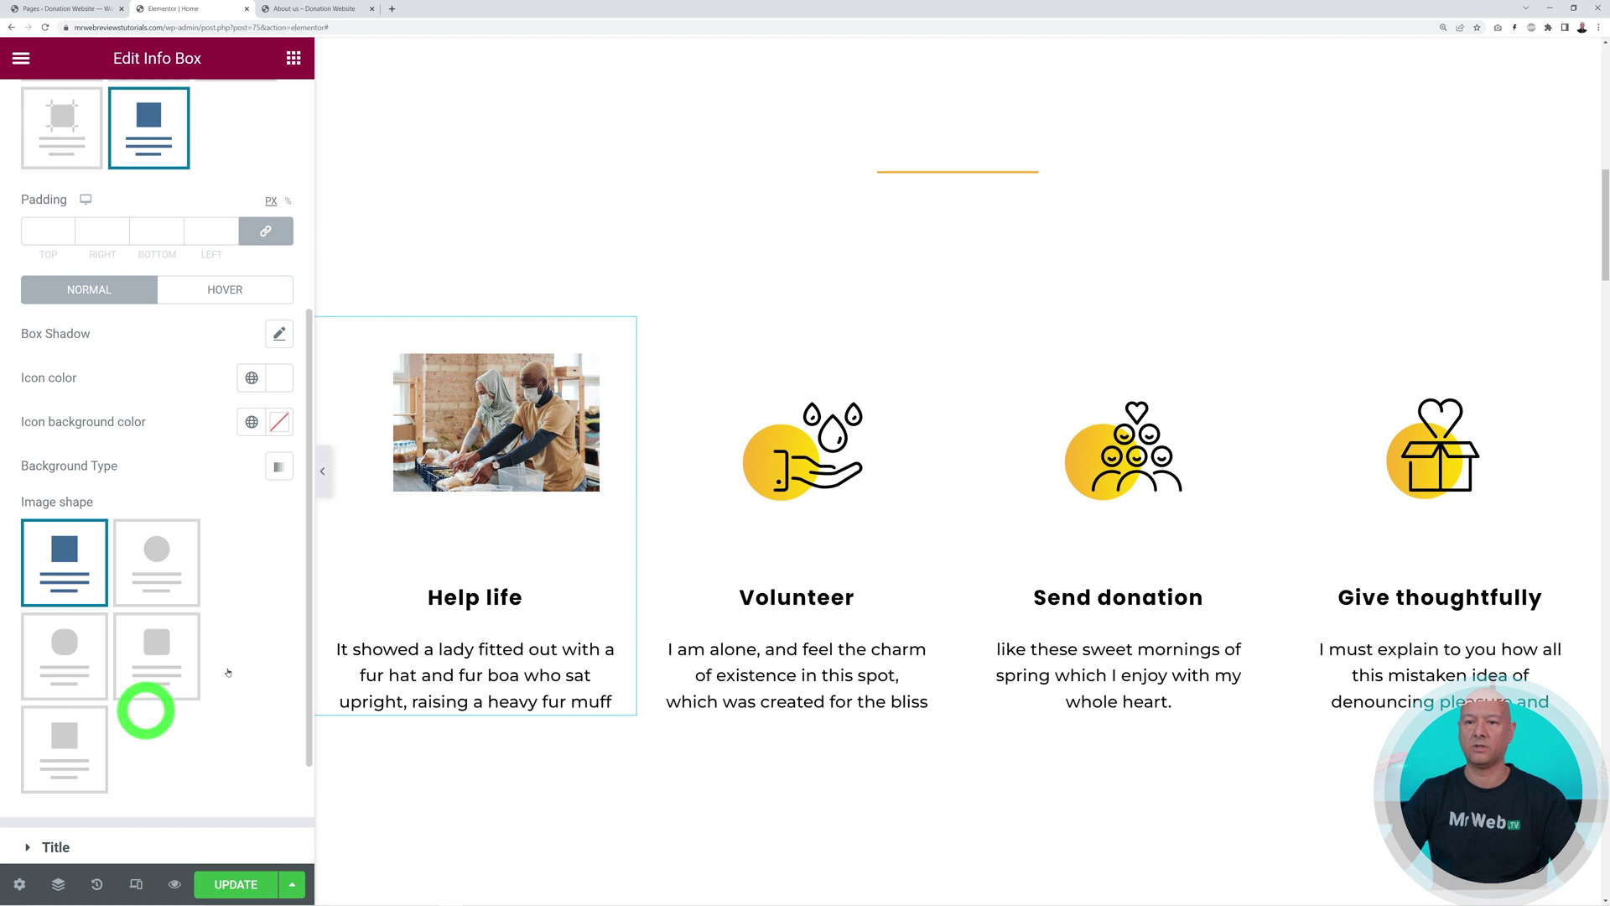
{"action": "left_click", "coordinate": [151, 567]}
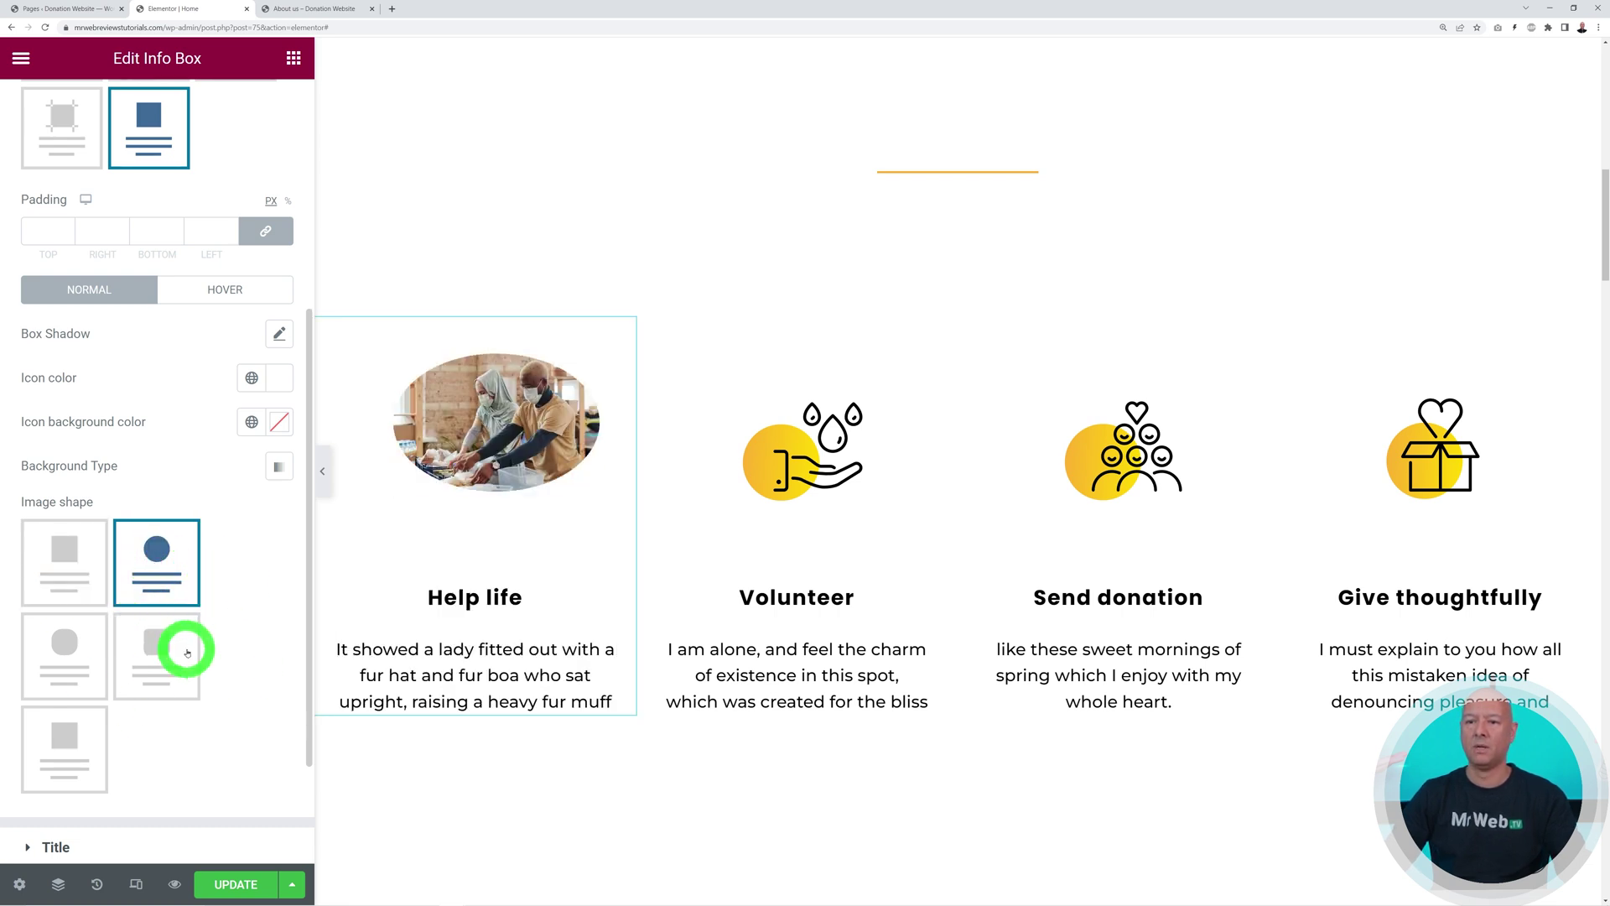
{"action": "left_click", "coordinate": [167, 650]}
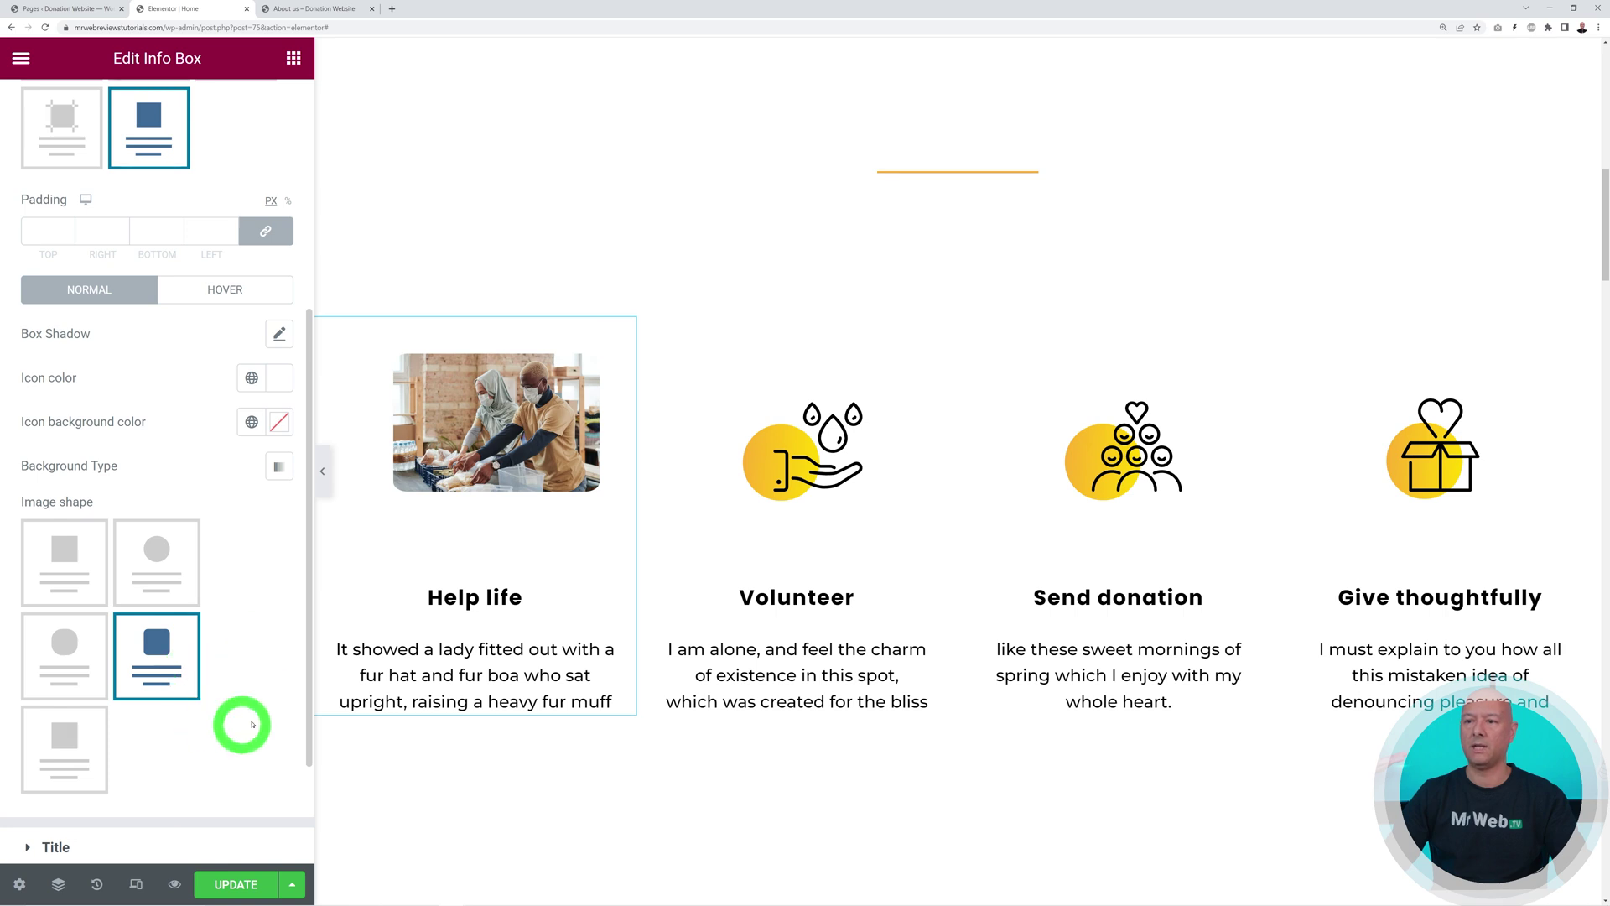
{"action": "left_click", "coordinate": [87, 674]}
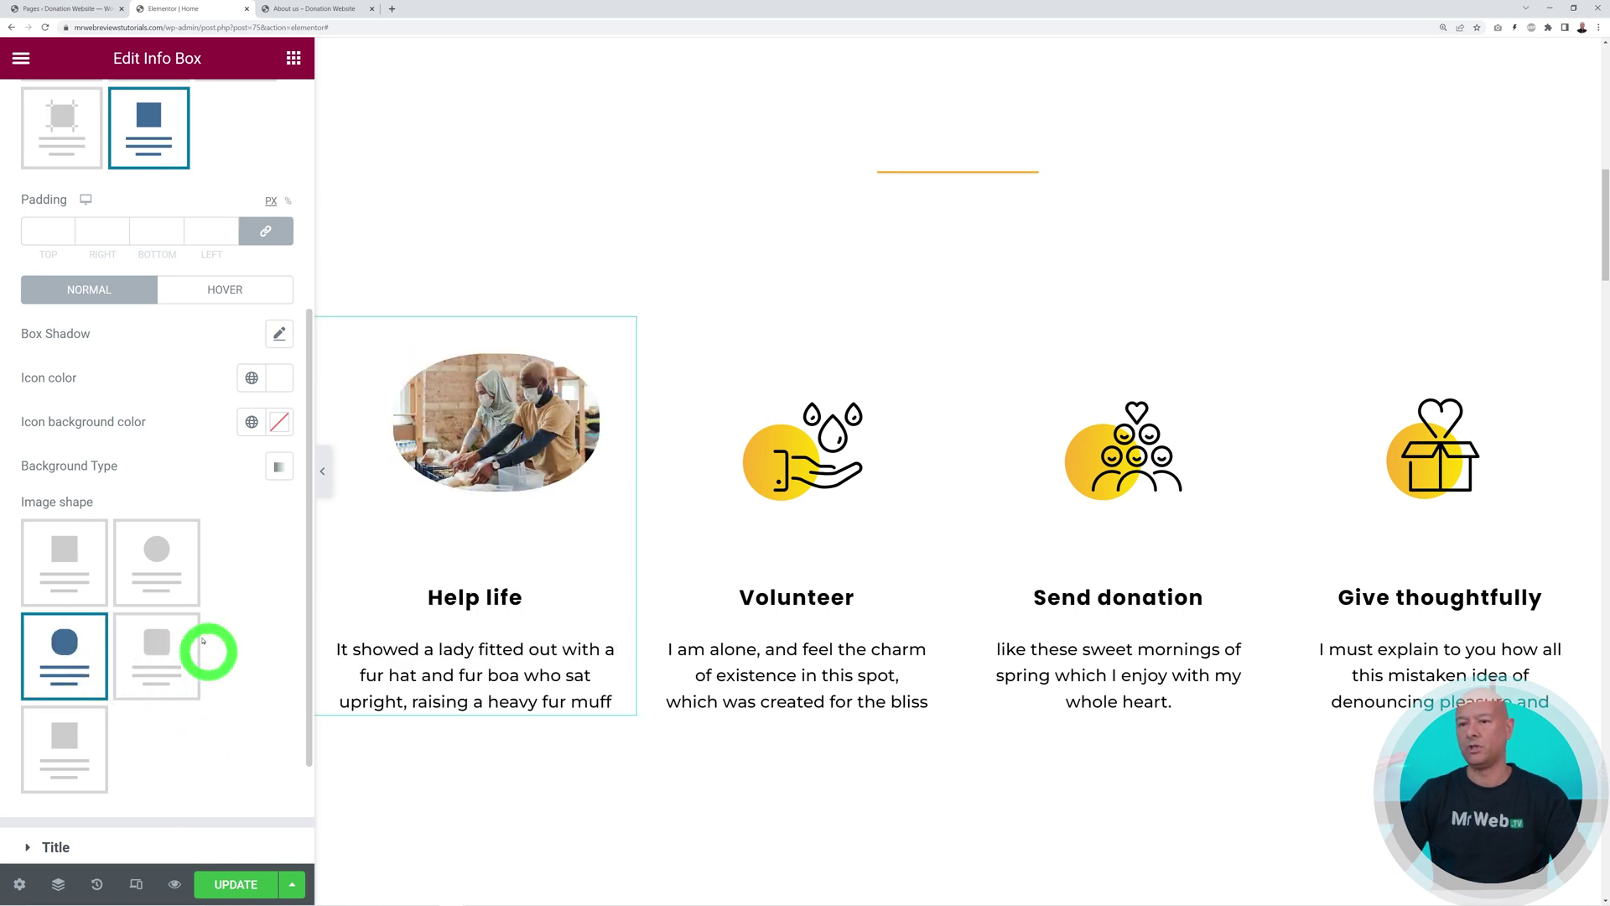
{"action": "left_click", "coordinate": [67, 747]}
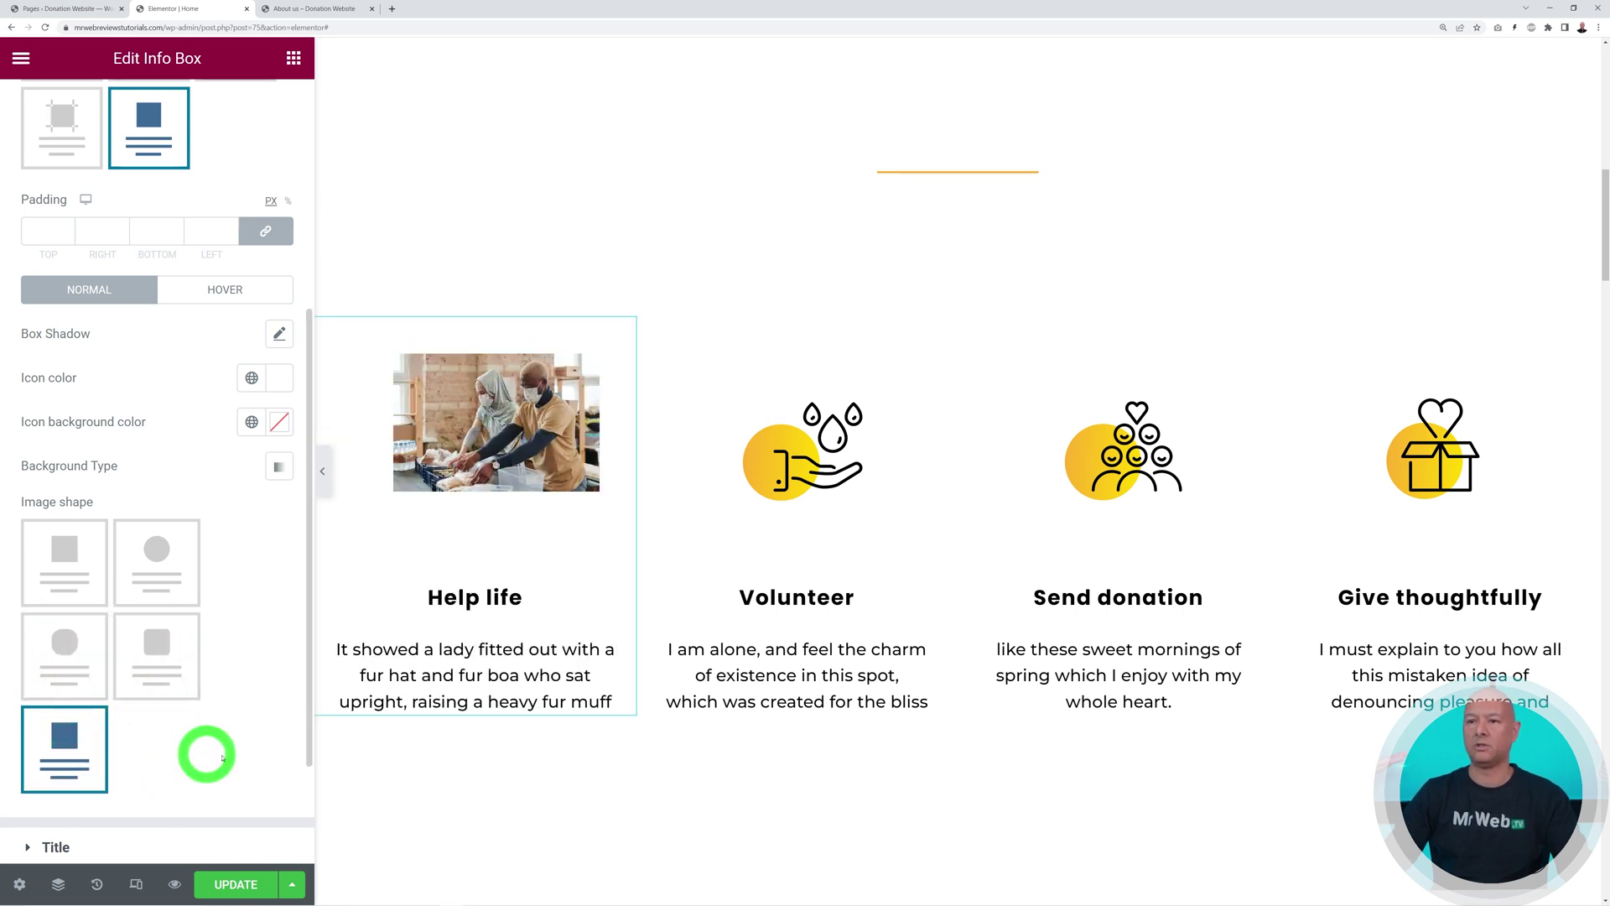
{"action": "left_click", "coordinate": [178, 655]}
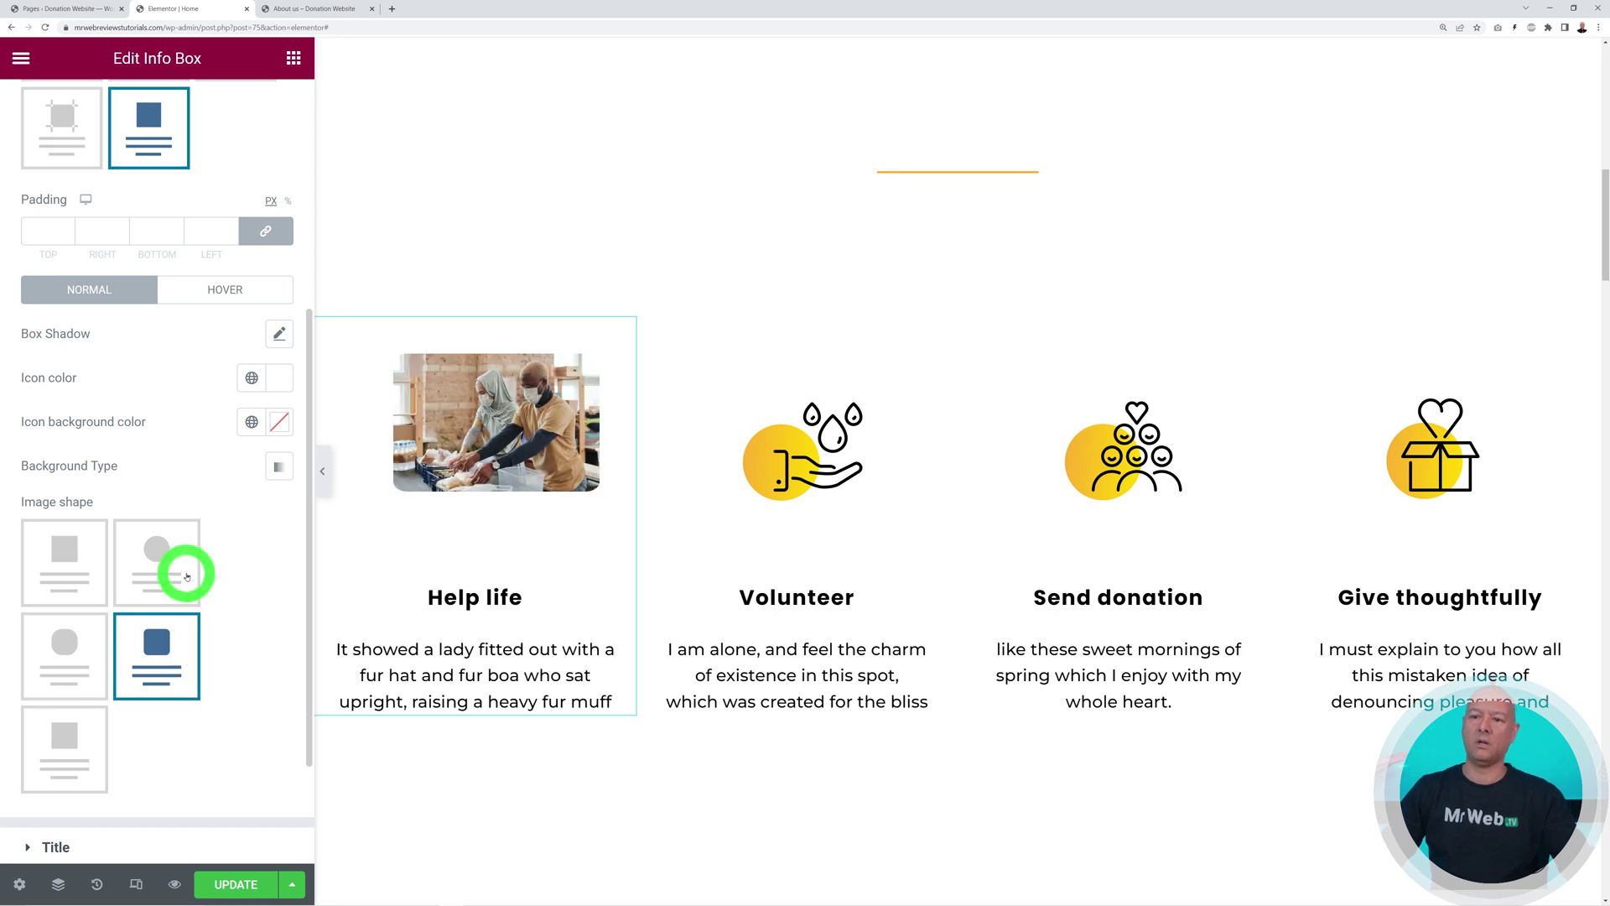
{"action": "left_click", "coordinate": [186, 576]}
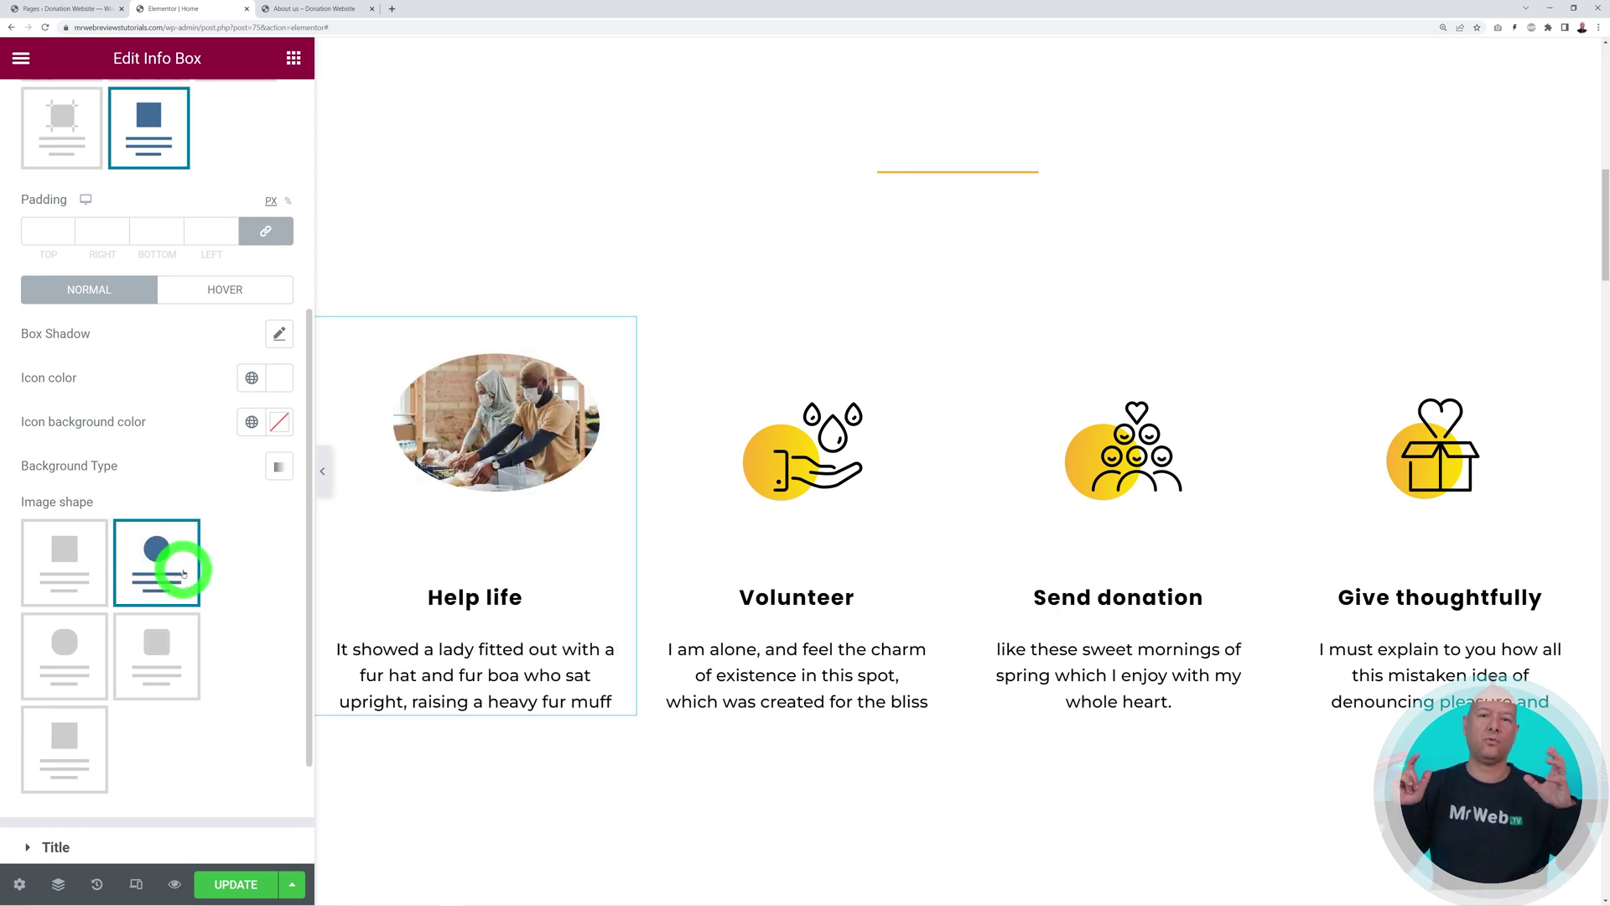
{"action": "left_click", "coordinate": [72, 630]}
Restore the original balloon icon from the History actions list
{"action": "scroll", "coordinate": [211, 612], "scroll_direction": "down", "scroll_amount": 2}
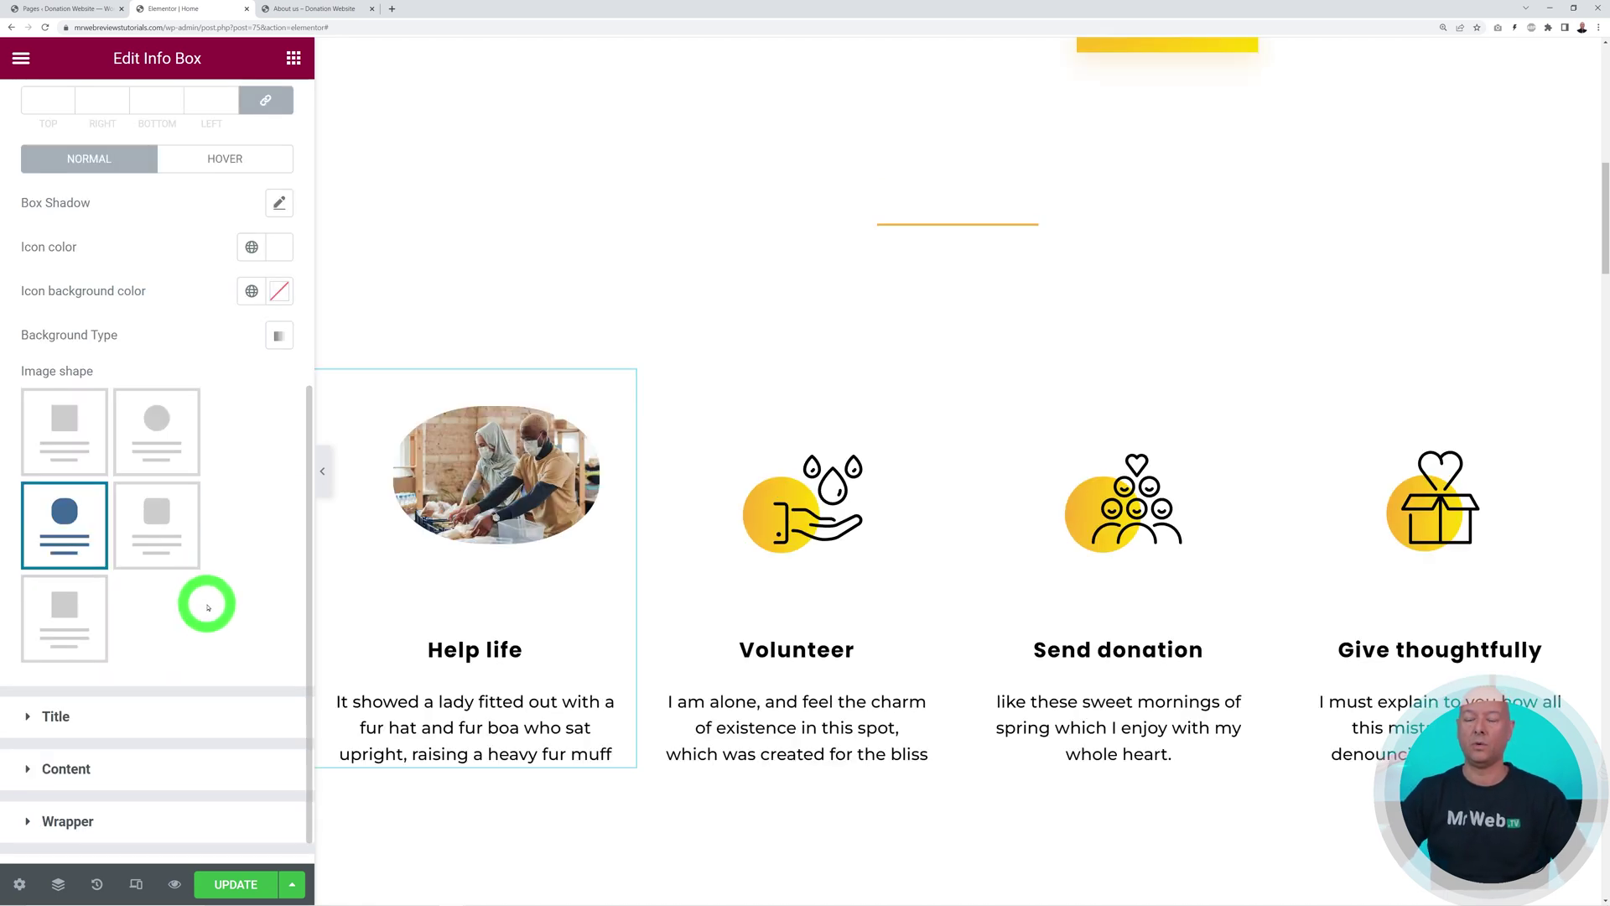
{"action": "left_click", "coordinate": [96, 884]}
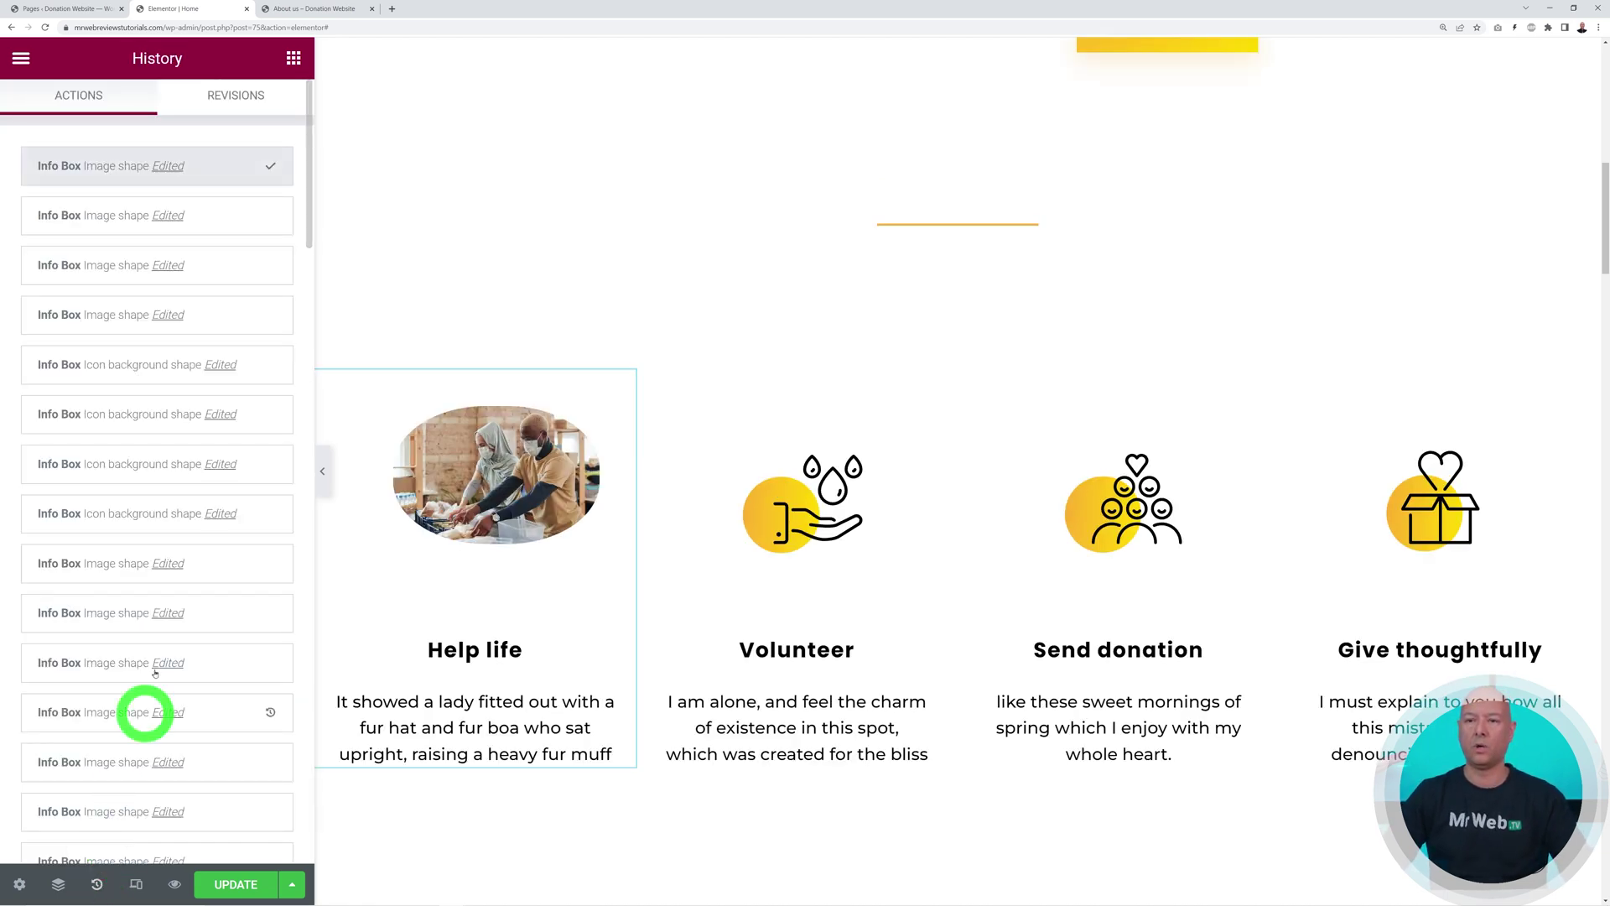
{"action": "left_click", "coordinate": [132, 321]}
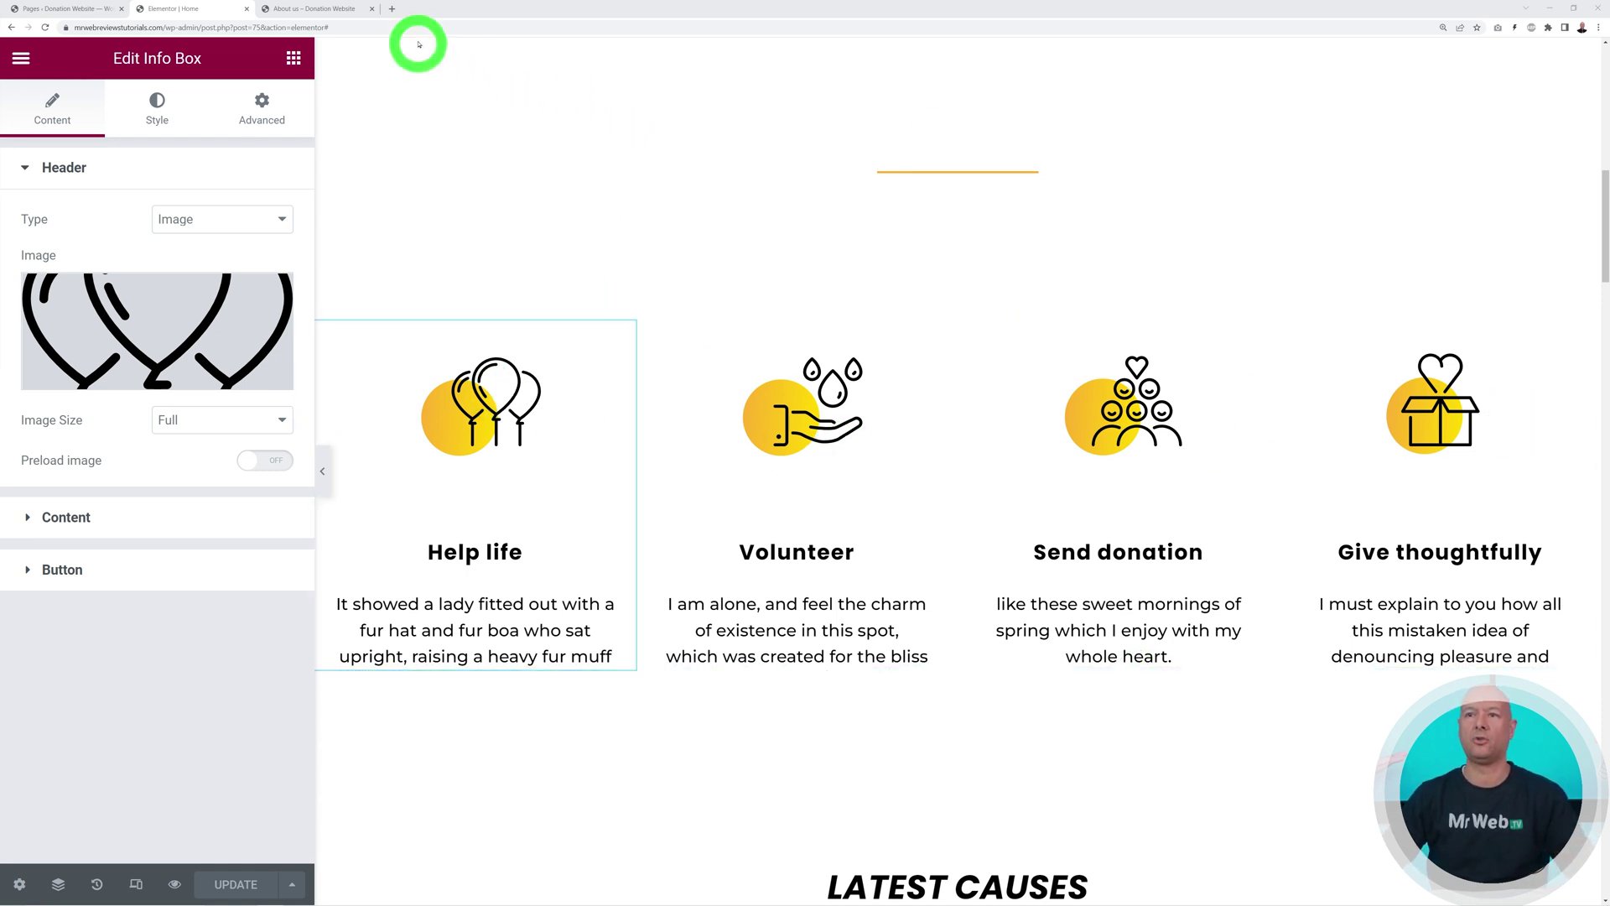
Open freepik.com in a new browser tab and zoom the page in
{"action": "left_click", "coordinate": [391, 8]}
{"action": "type", "text": "freepik.com"}
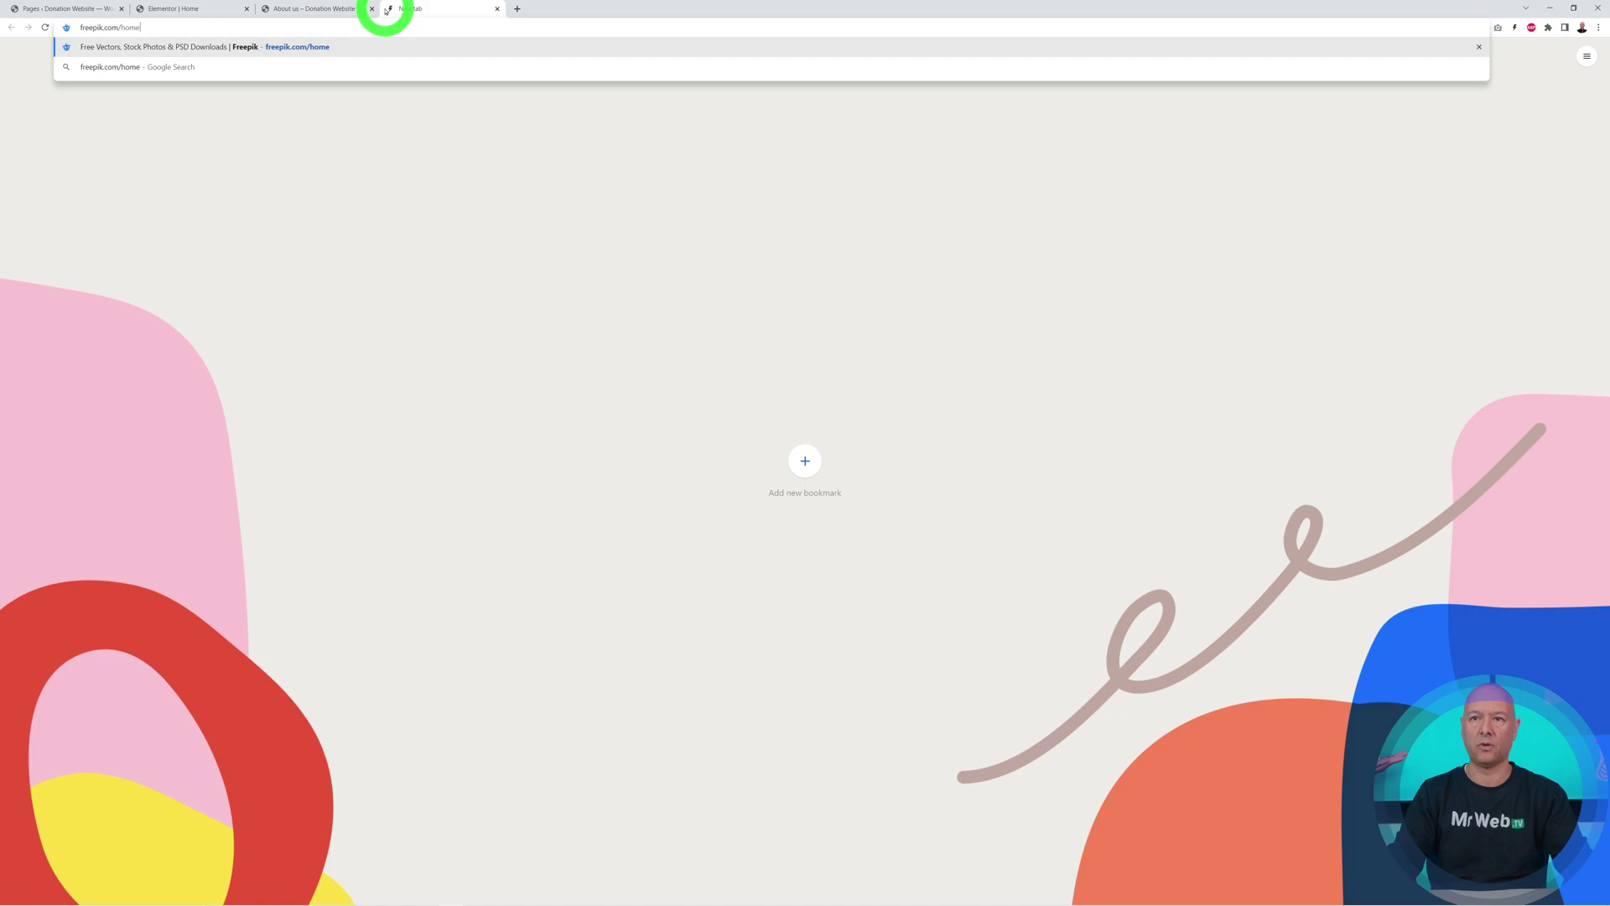
{"action": "key", "text": "Return"}
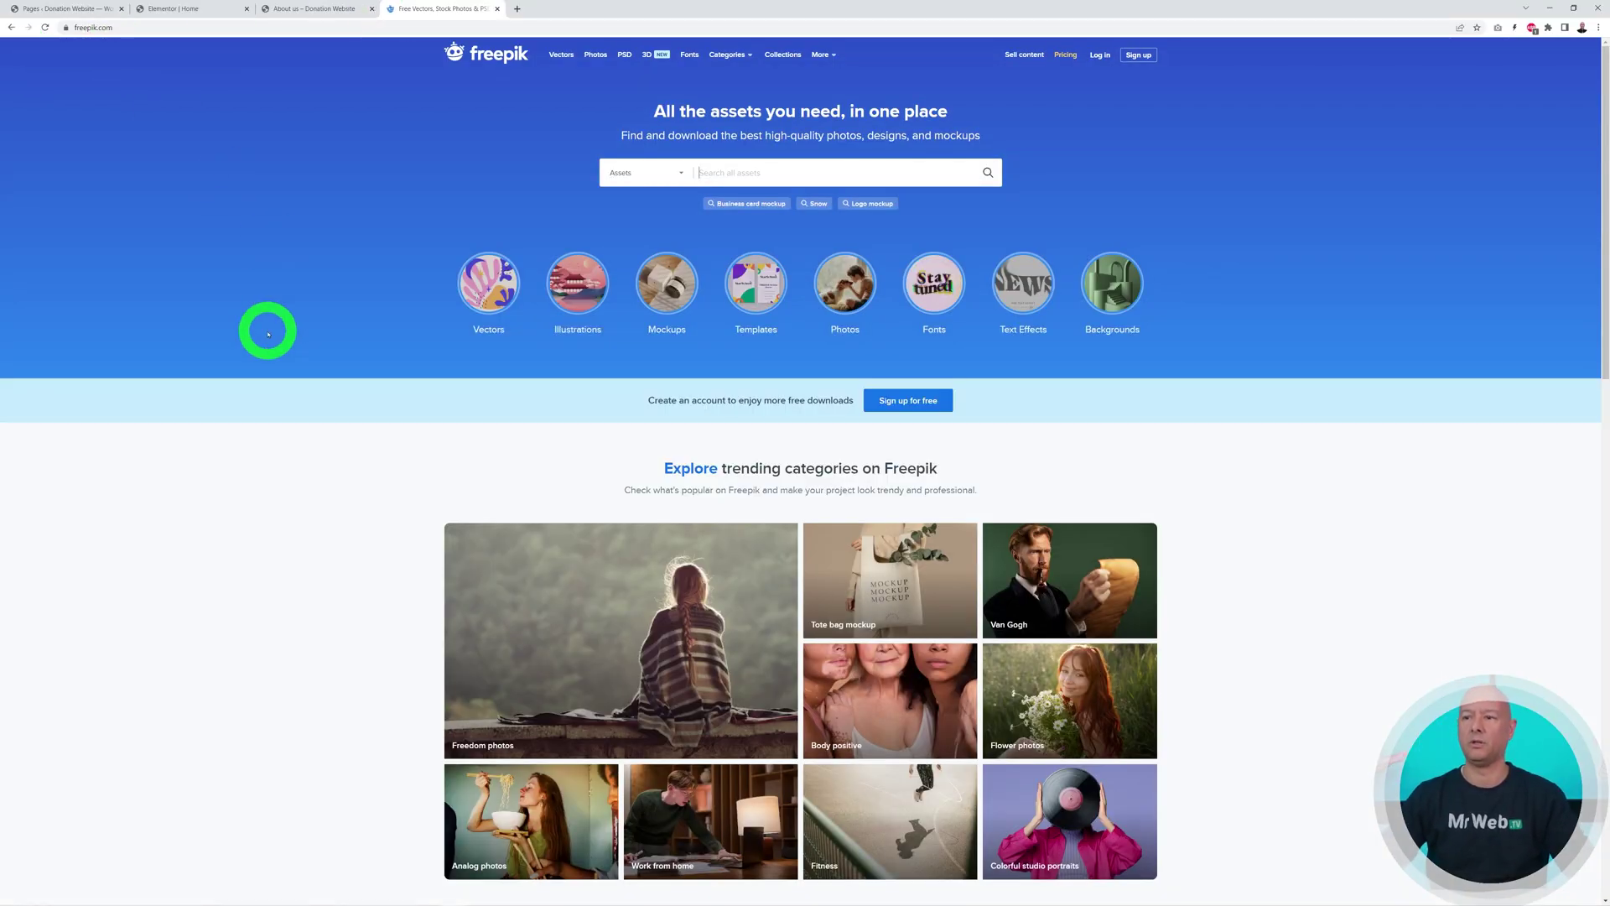
{"action": "key", "text": "ctrl+plus"}
{"action": "key", "text": "ctrl+plus"}
{"action": "key", "text": "ctrl+plus"}
{"action": "key", "text": "ctrl+plus"}
{"action": "key", "text": "ctrl+plus"}
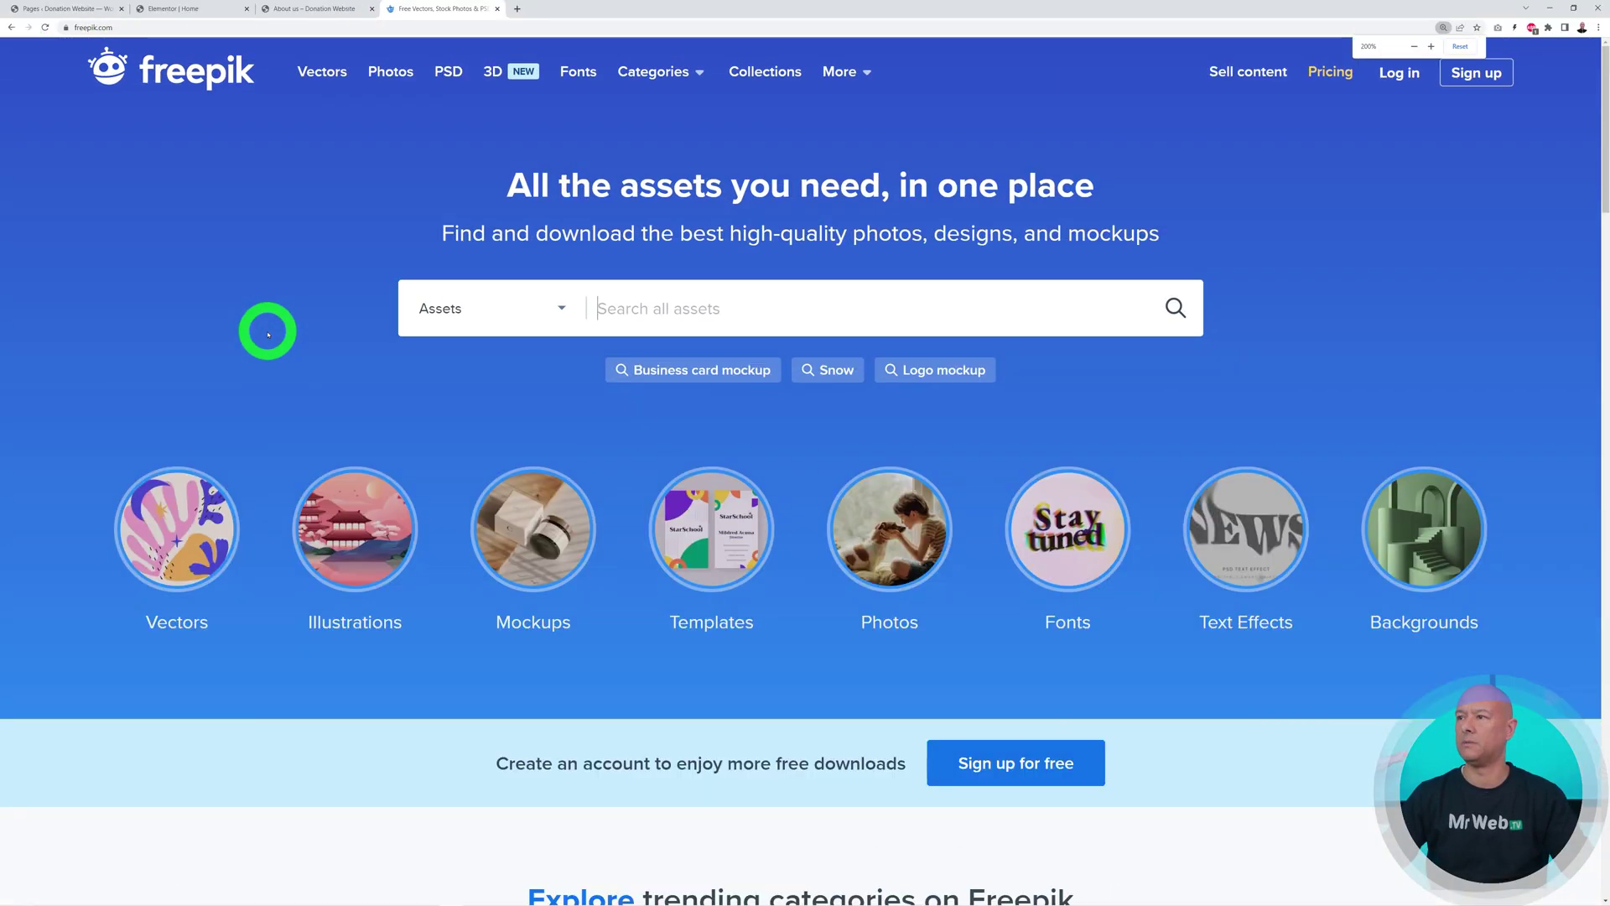
Search Freepik for 'money' with the asset type limited to Icons
{"action": "left_click", "coordinate": [561, 310]}
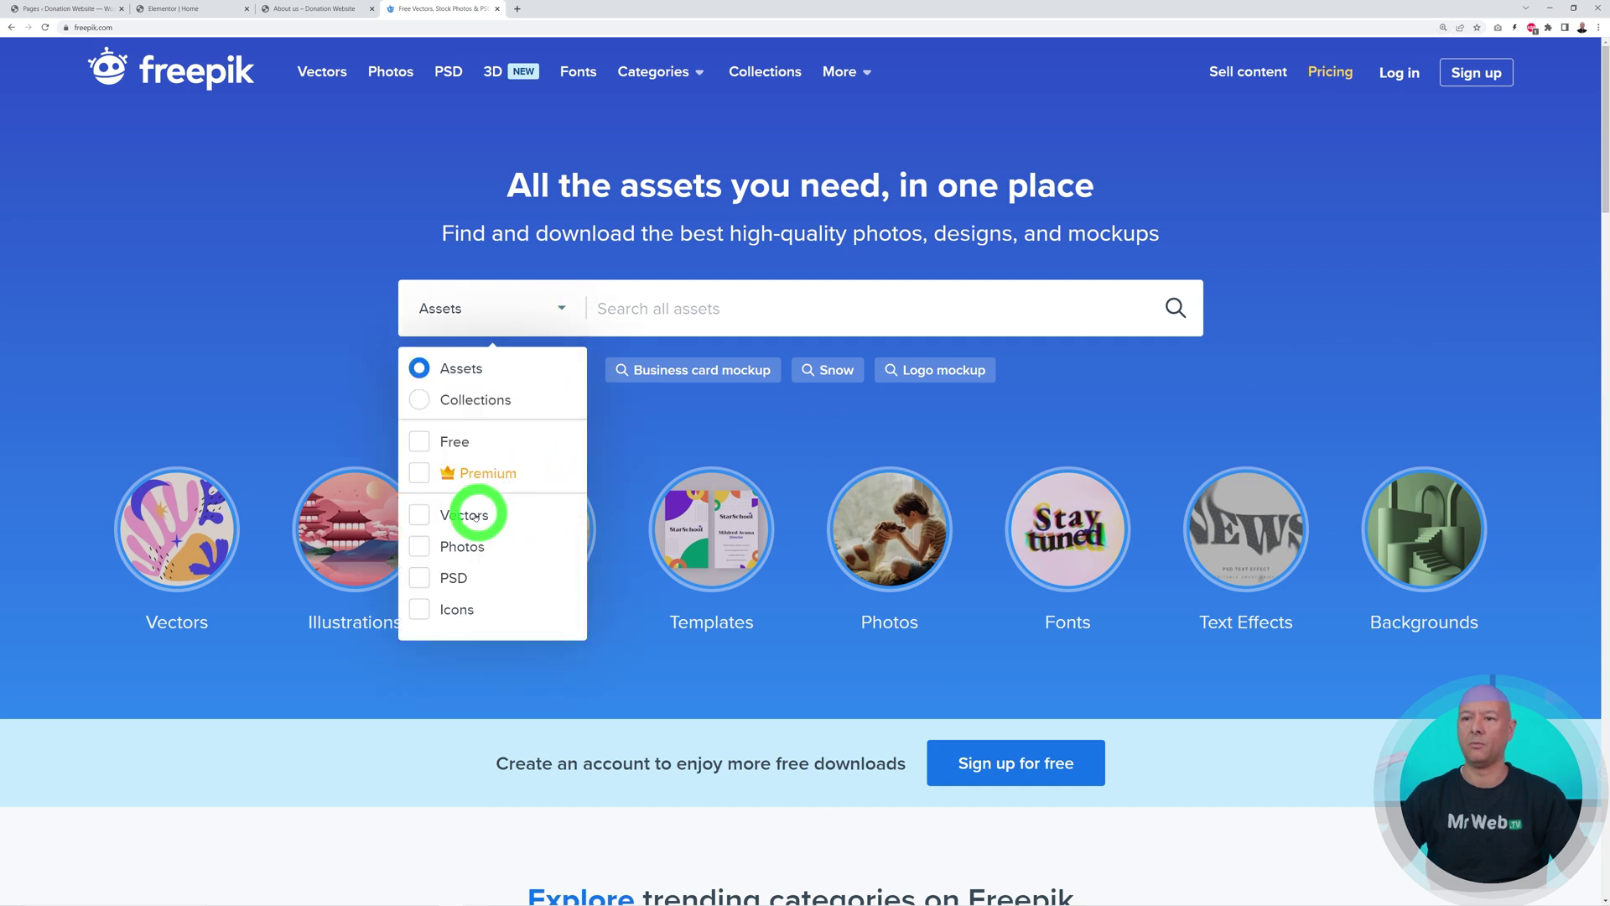
{"action": "left_click", "coordinate": [460, 612]}
{"action": "left_click", "coordinate": [720, 302]}
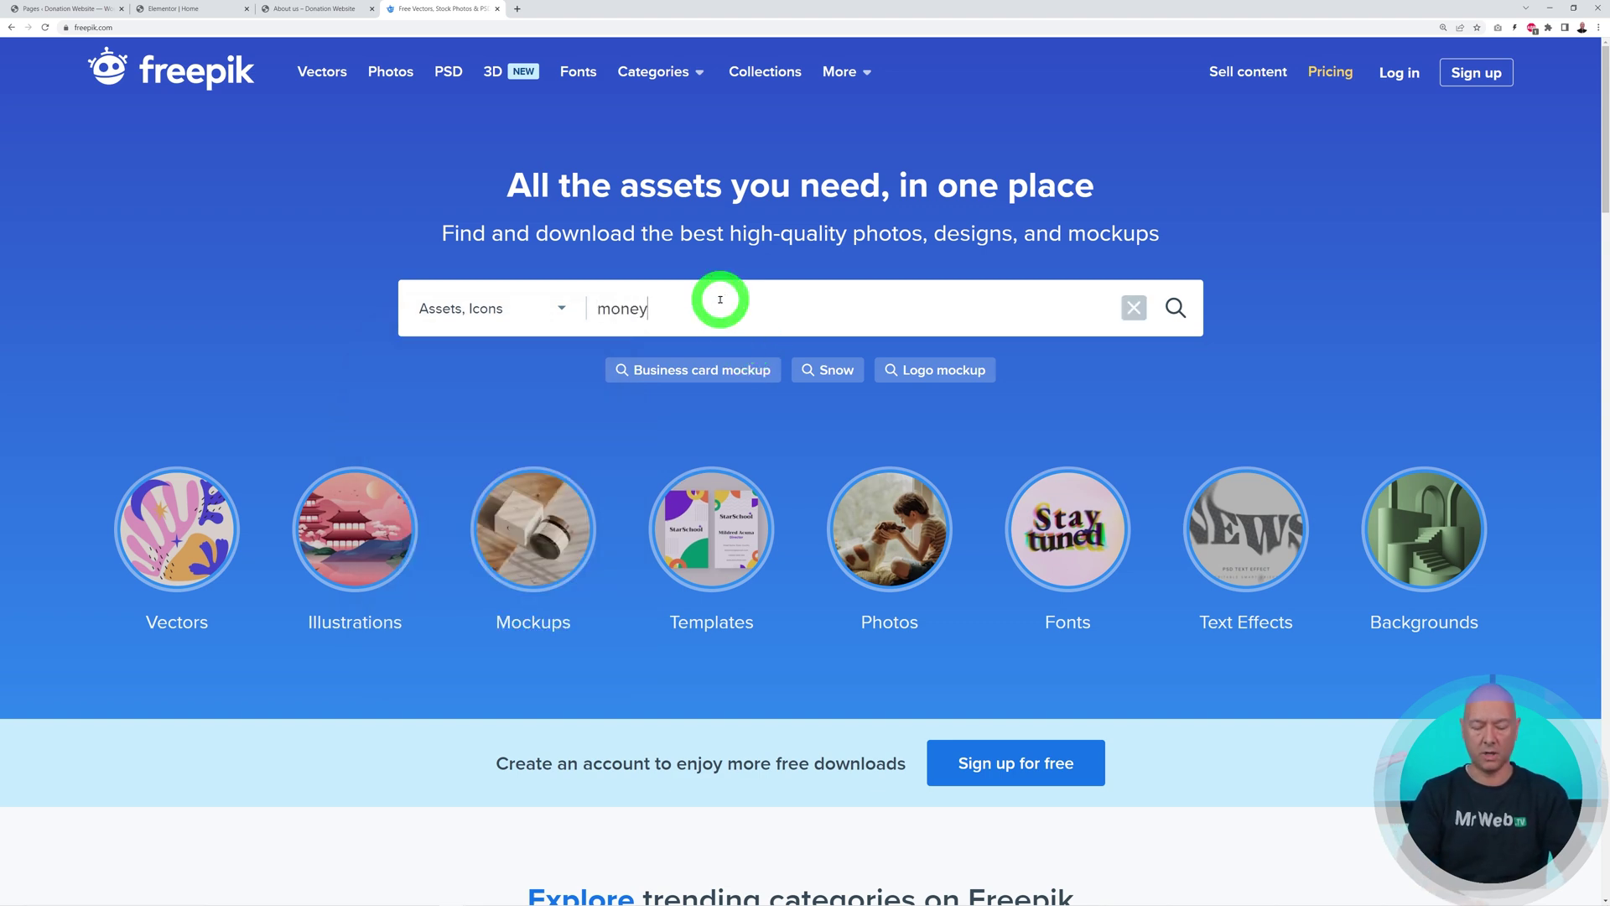
{"action": "key", "text": "Return"}
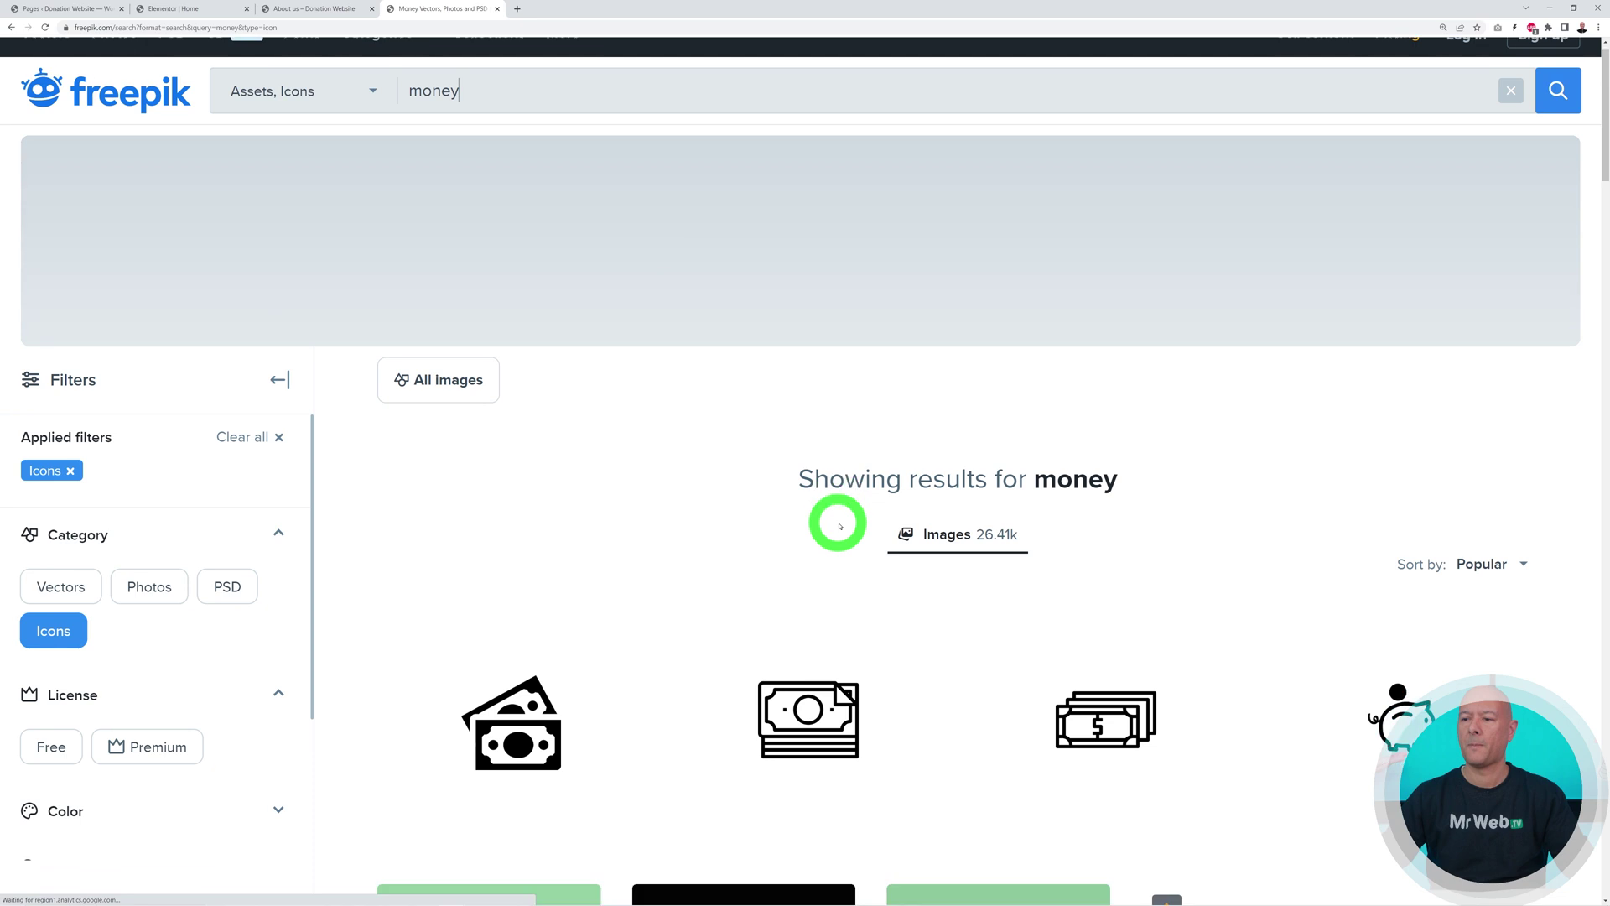
{"action": "scroll", "coordinate": [808, 564], "scroll_direction": "down", "scroll_amount": 3}
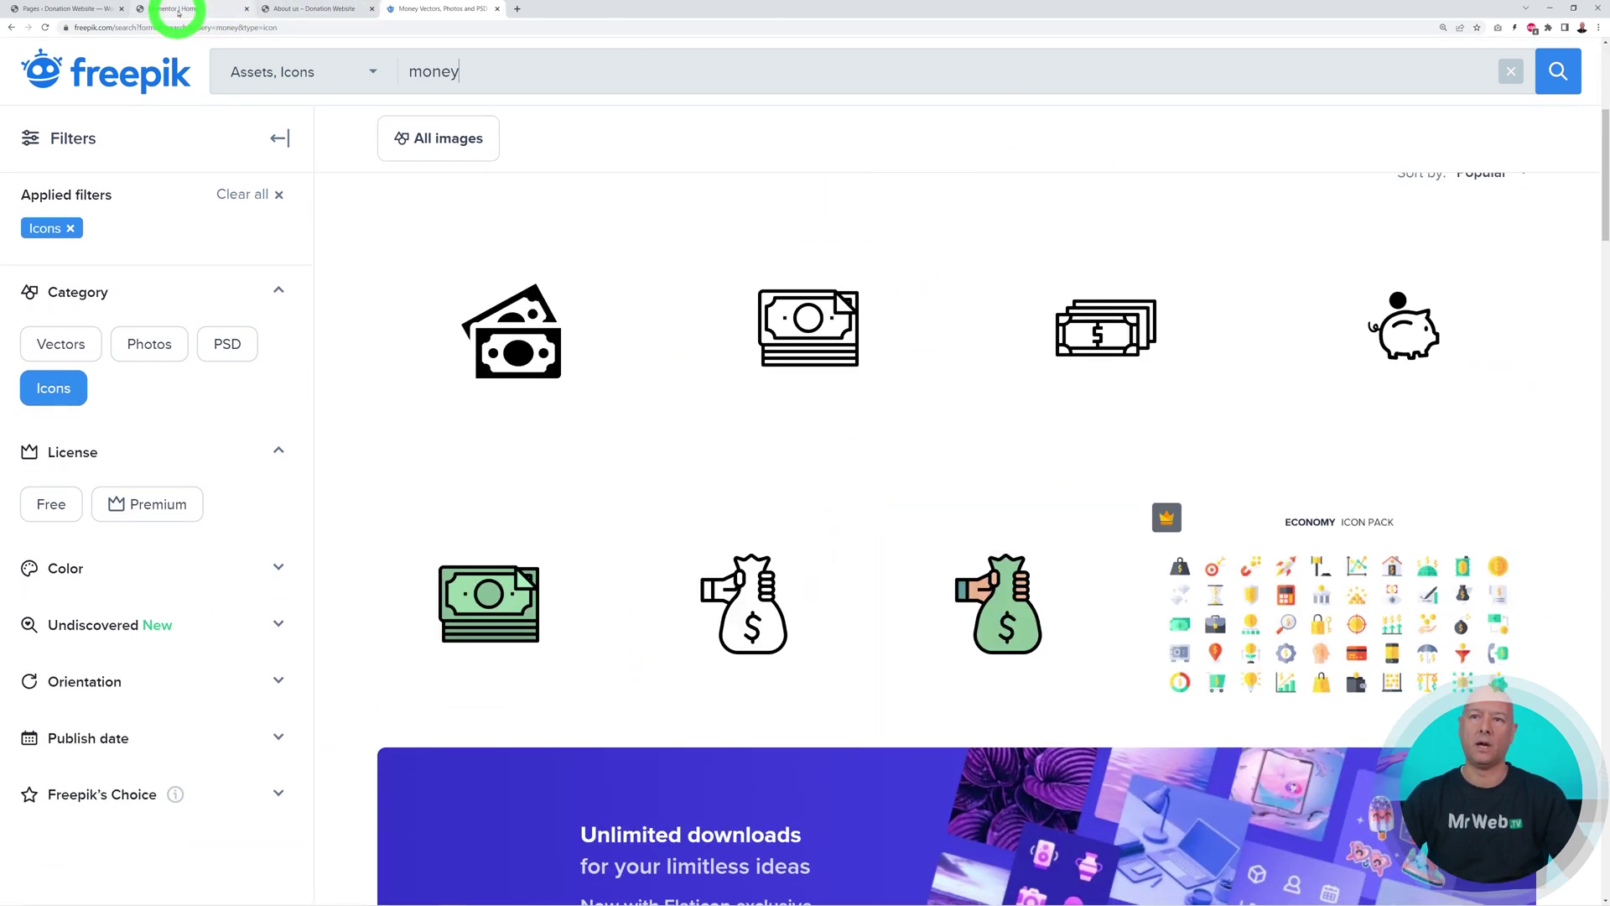
{"action": "left_click", "coordinate": [179, 13]}
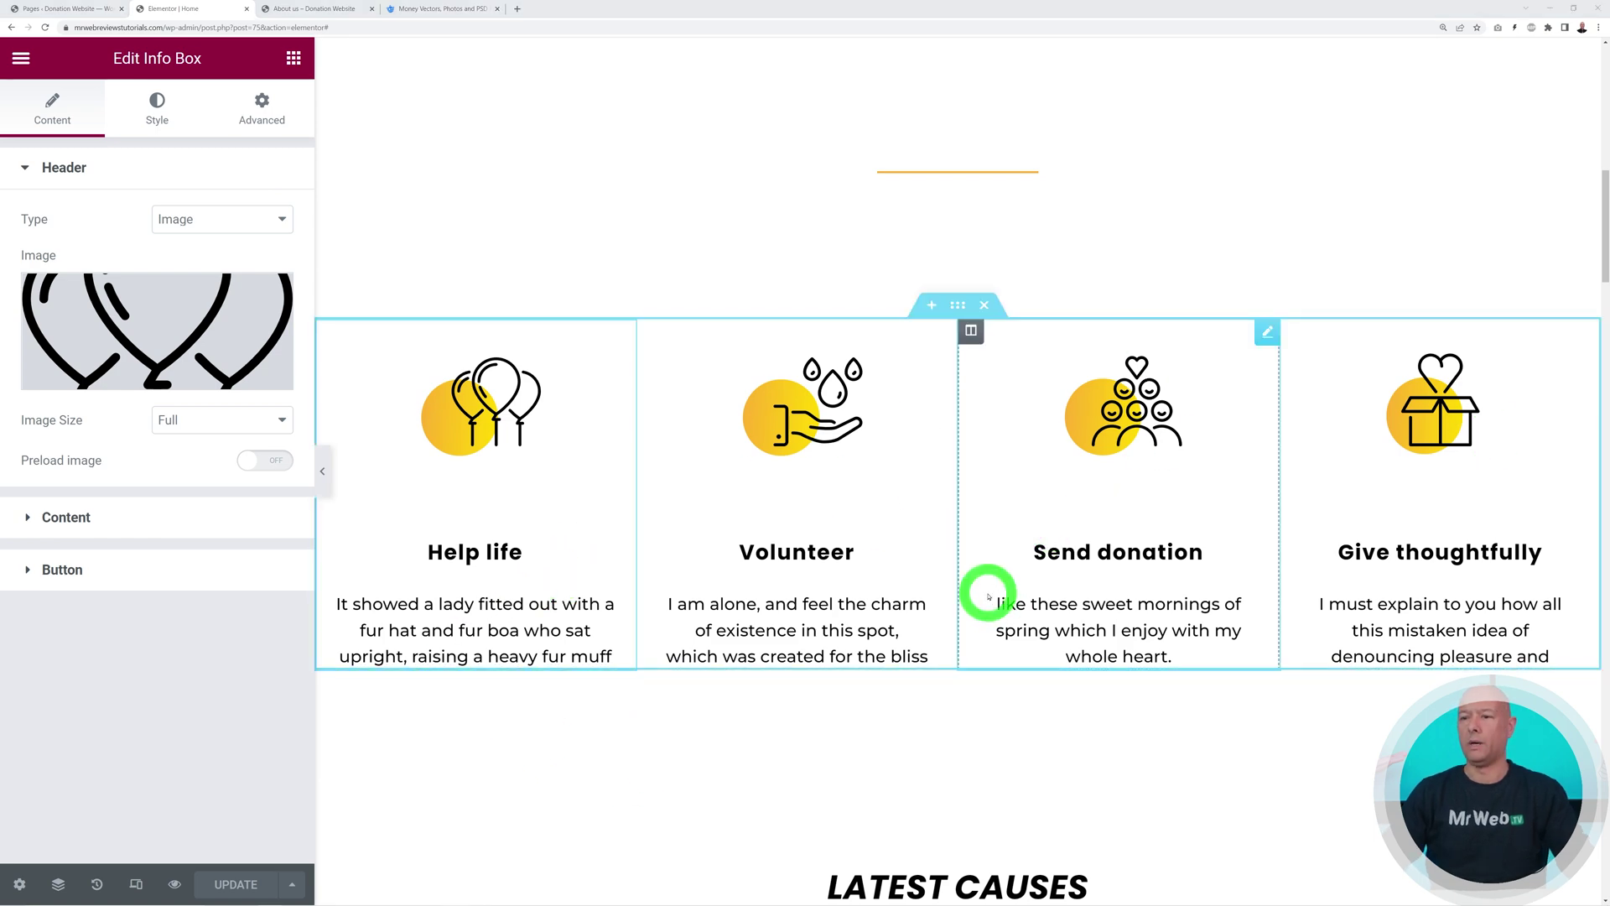
Scroll the canvas to the Latest Causes cards, then switch to the WordPress Pages list
{"action": "scroll", "coordinate": [1319, 565], "scroll_direction": "down", "scroll_amount": 10}
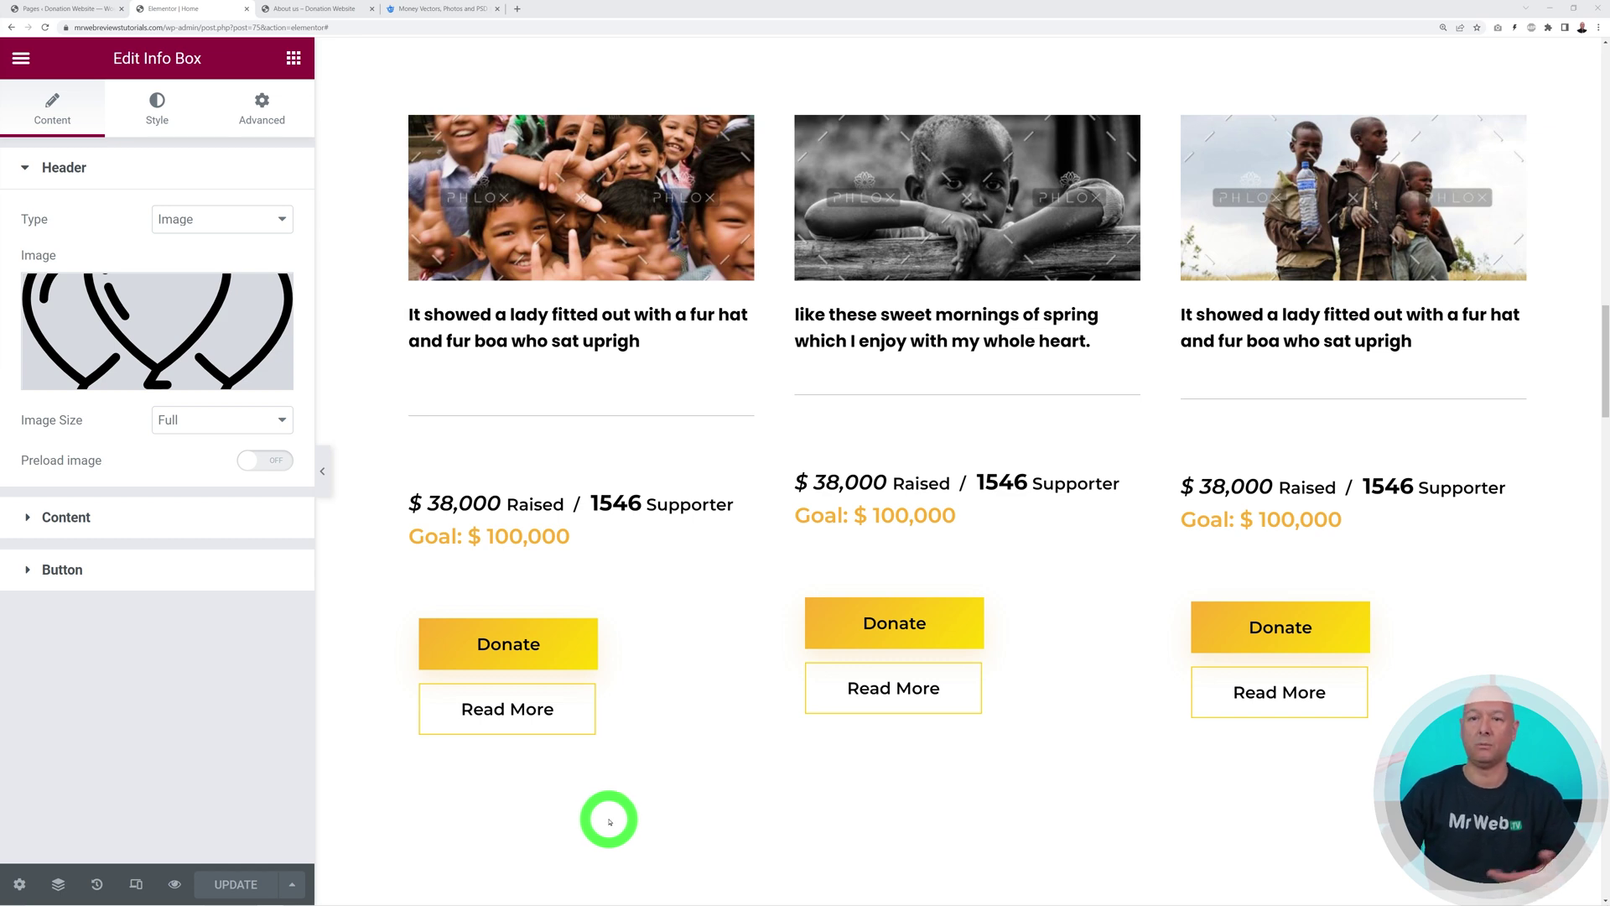
{"action": "left_click", "coordinate": [55, 10]}
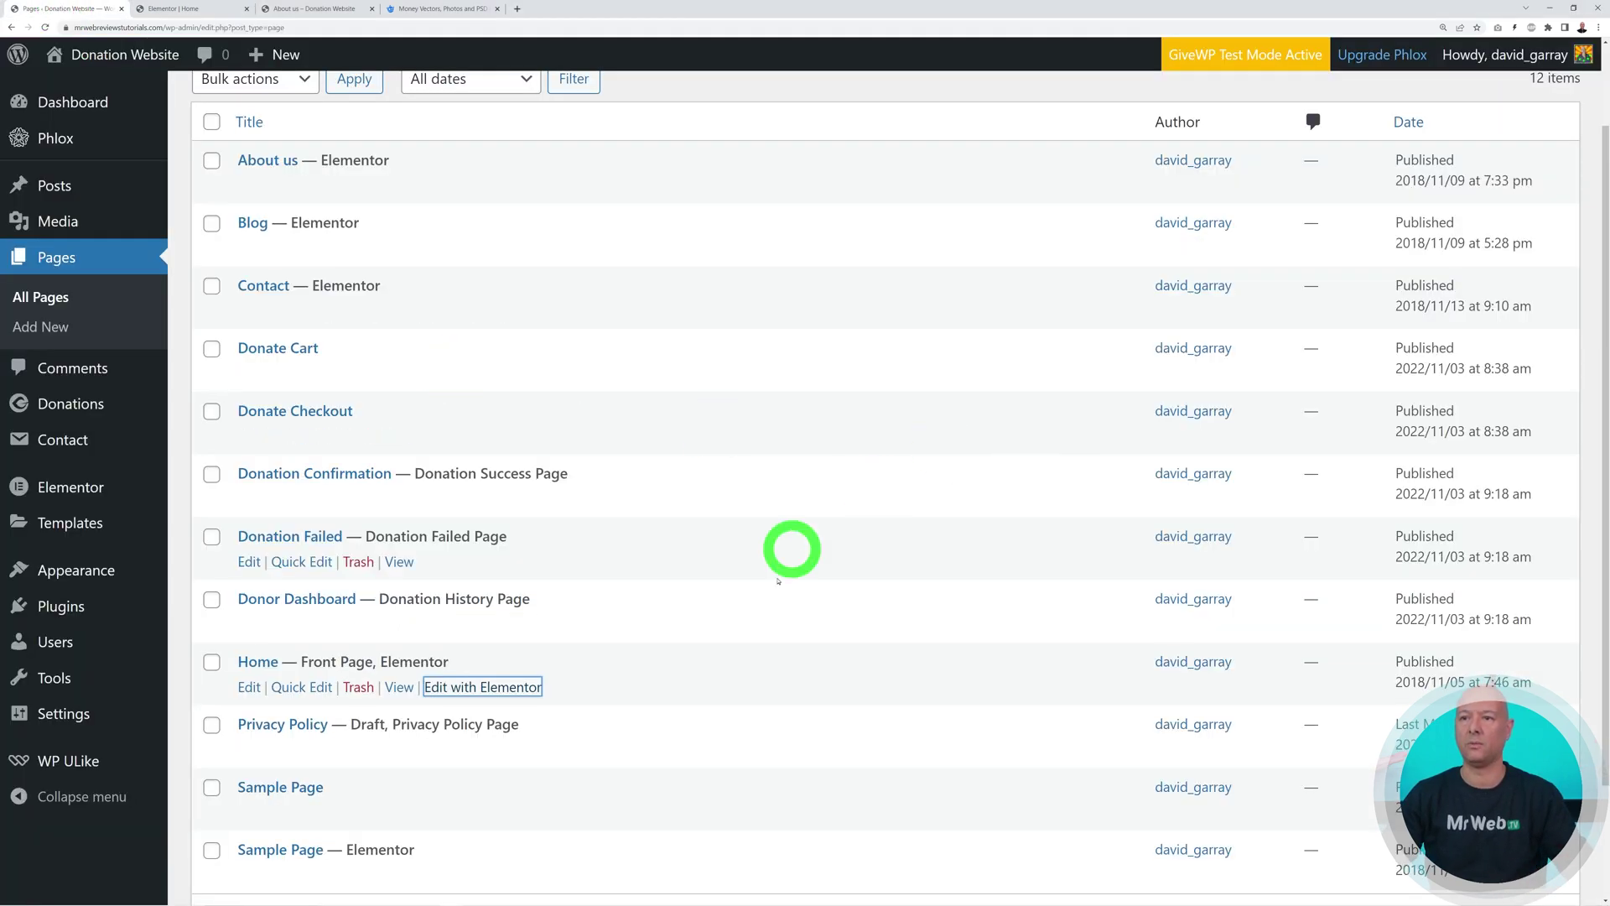
Copy the Multi-Step form's shortcode [give_form id="101"] from Donations > All Forms
{"action": "left_click", "coordinate": [78, 408]}
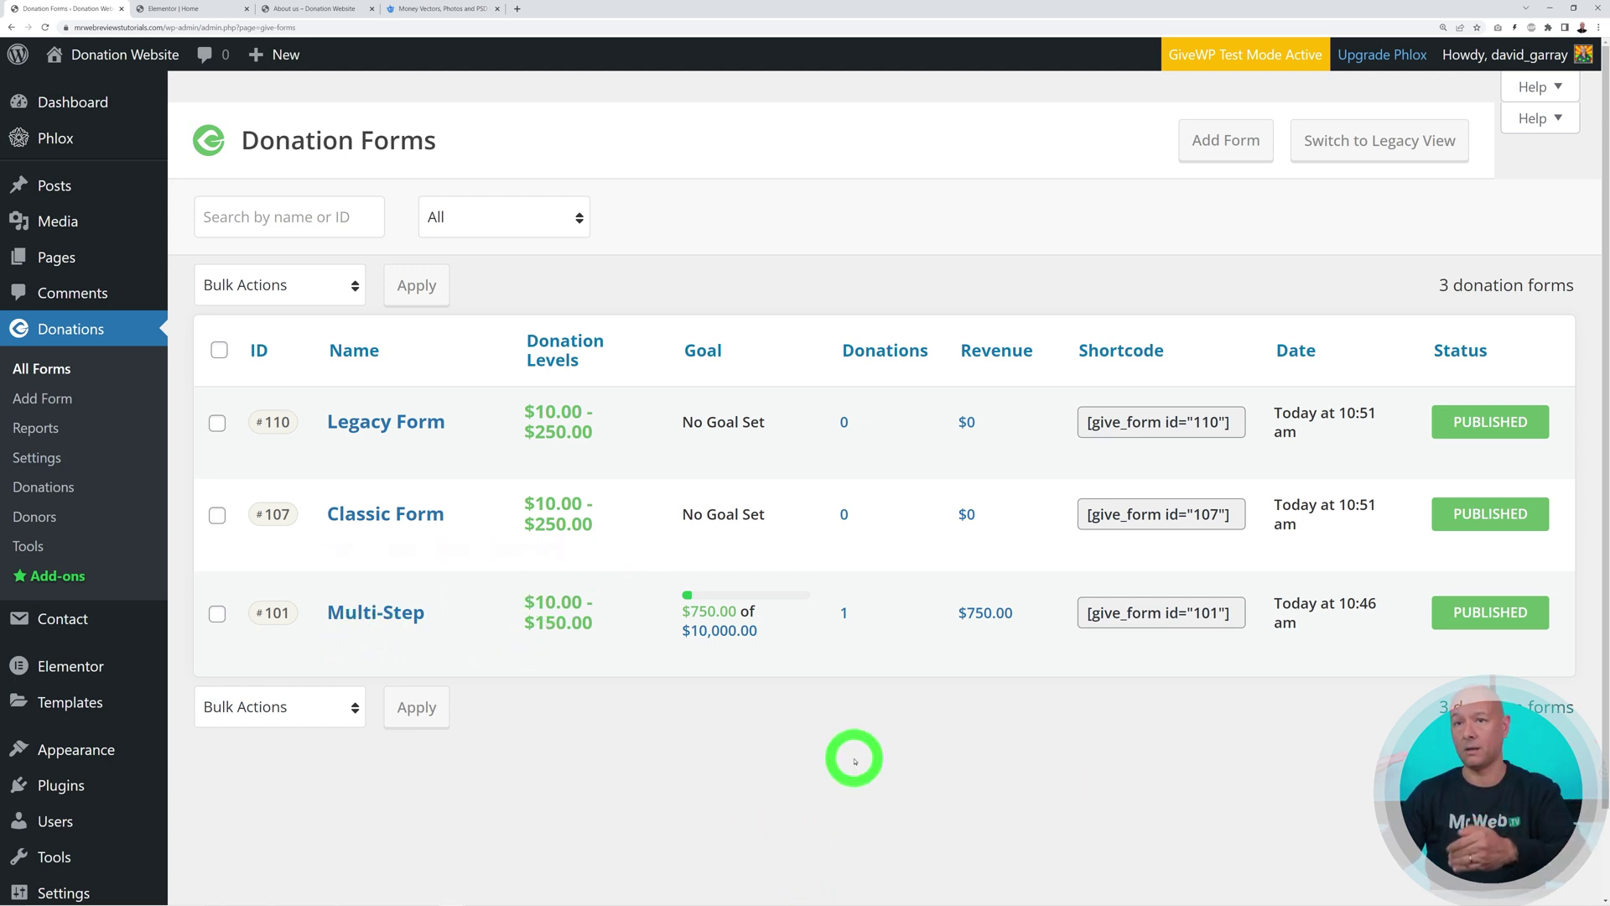
{"action": "left_click", "coordinate": [1088, 422]}
{"action": "left_click", "coordinate": [1150, 514]}
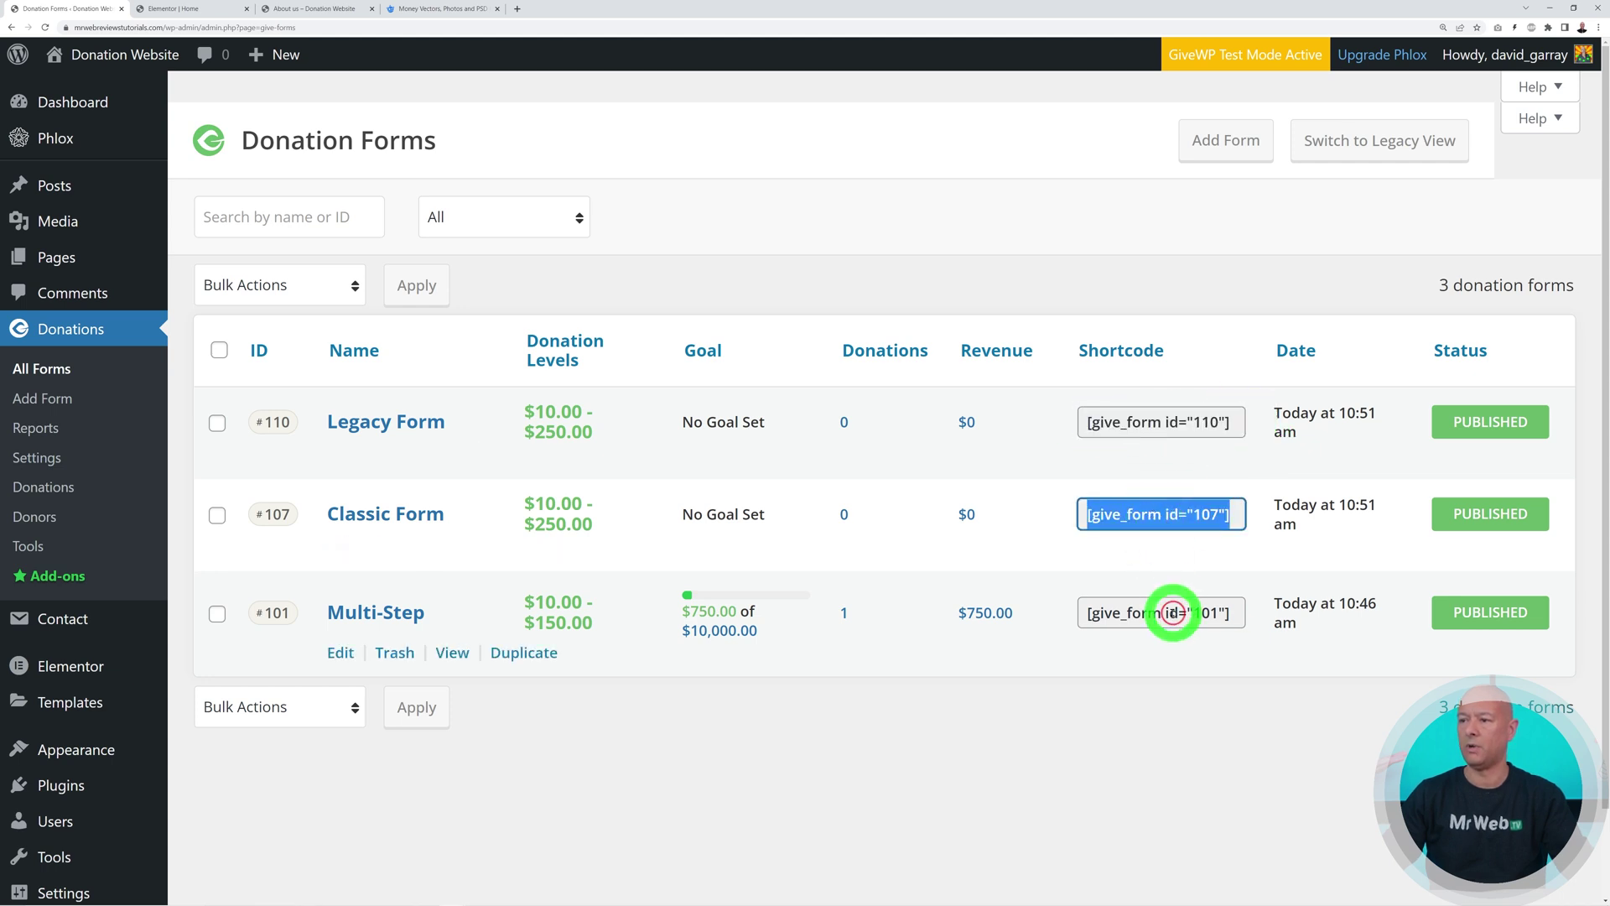
{"action": "double_click", "coordinate": [1173, 613]}
{"action": "left_click", "coordinate": [1150, 760]}
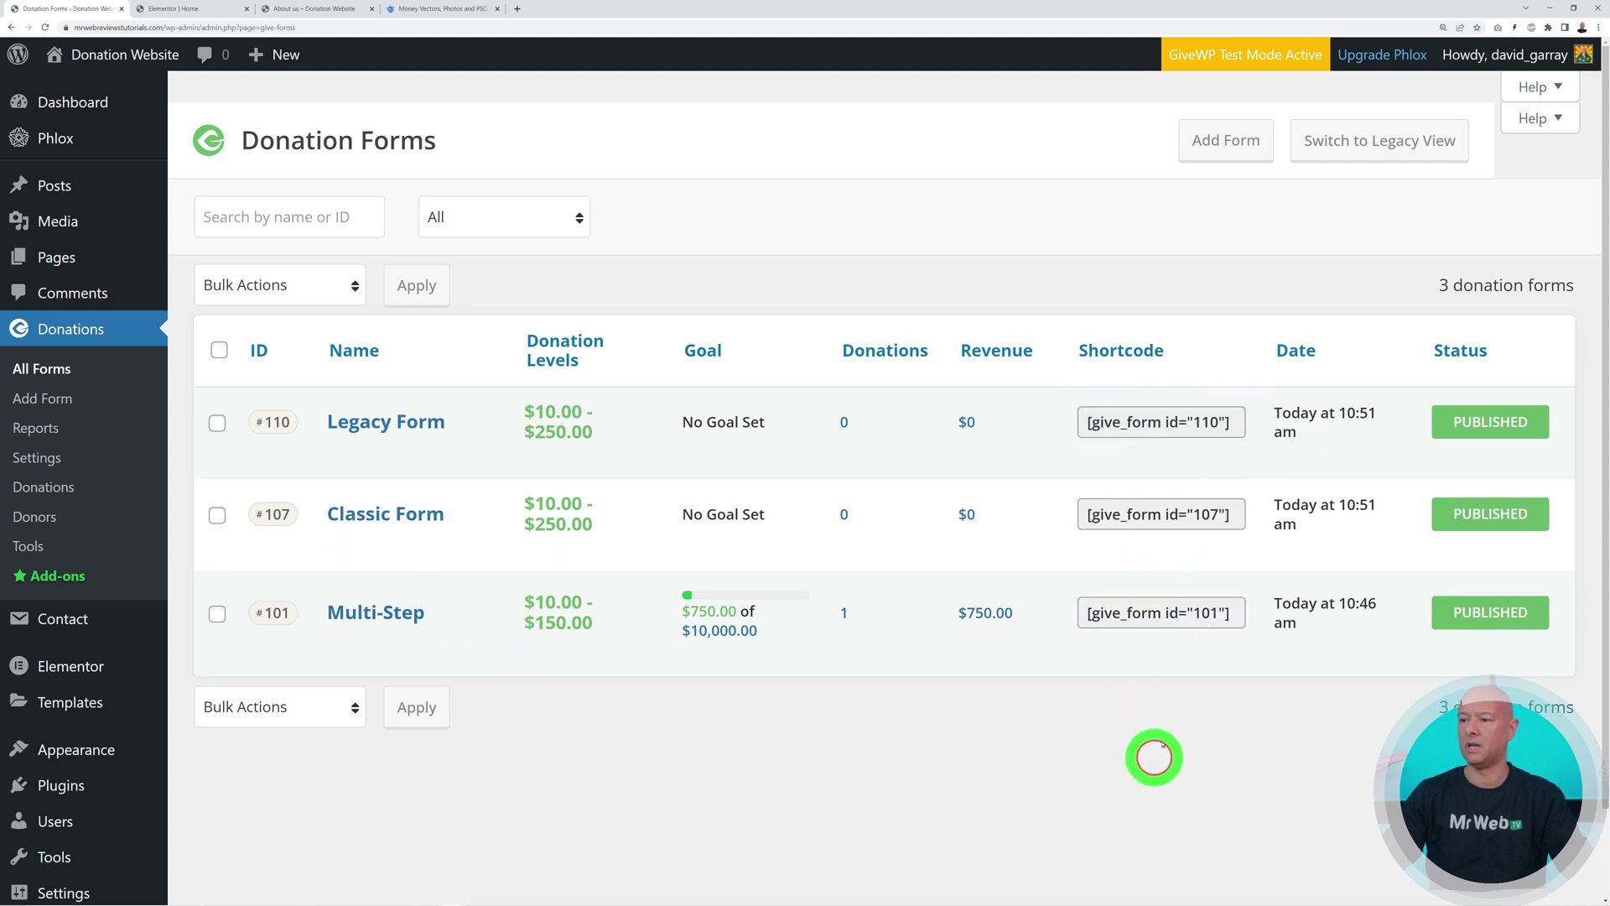
{"action": "left_click", "coordinate": [1149, 615]}
{"action": "key", "text": "ctrl+c"}
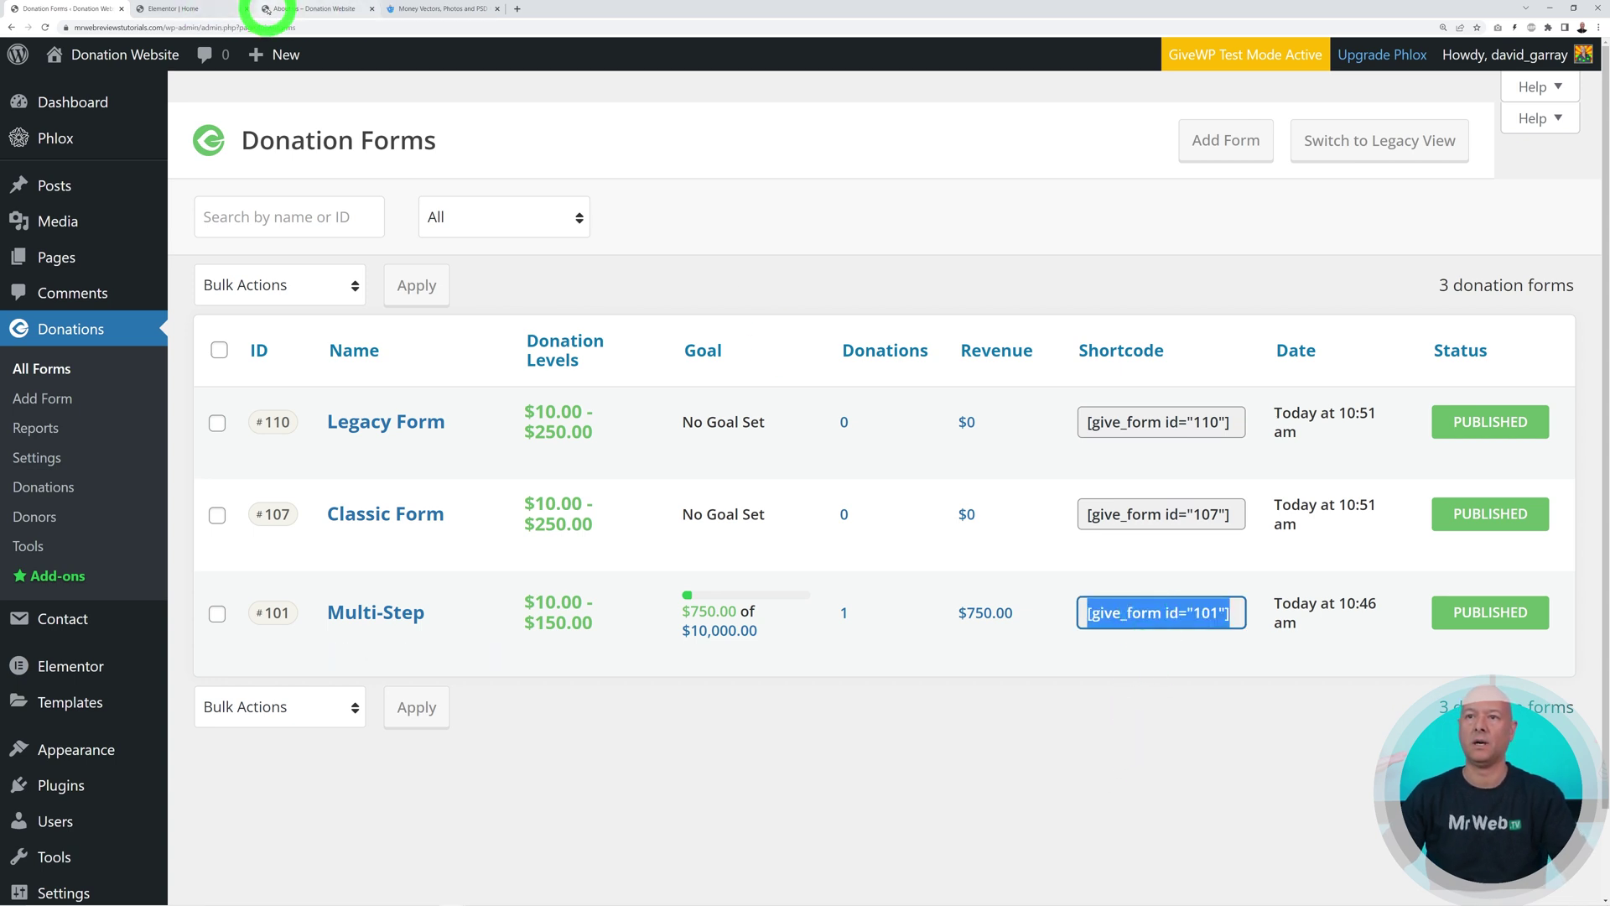
{"action": "left_click", "coordinate": [201, 11]}
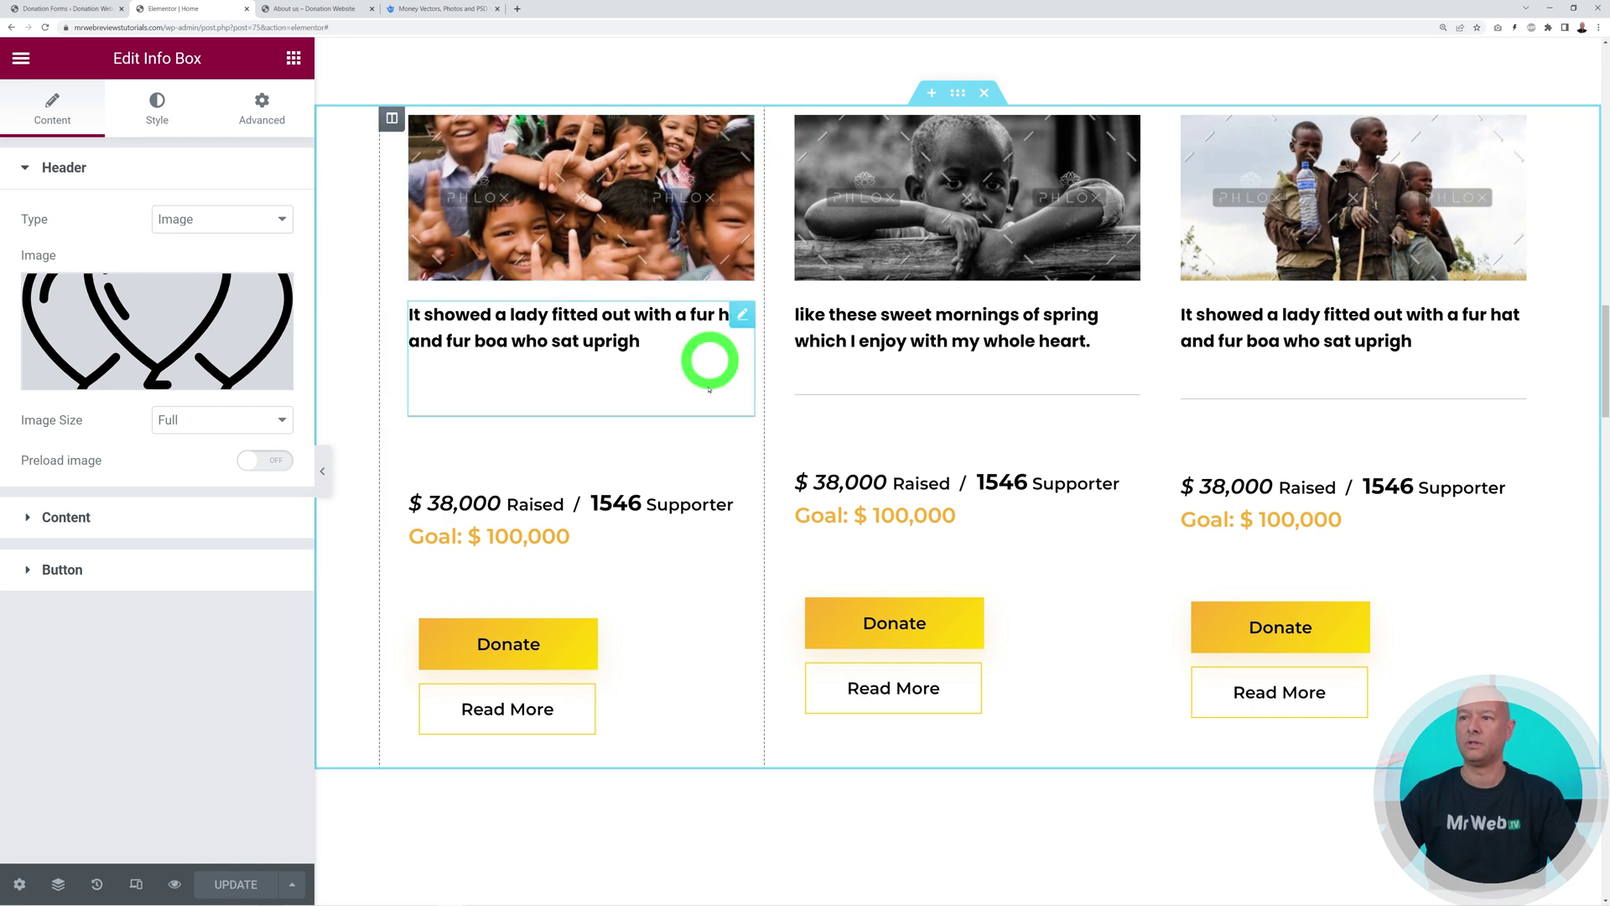
Delete the first cause card's image, description, amounts heading and Donate/Read More buttons
{"action": "right_click", "coordinate": [741, 131]}
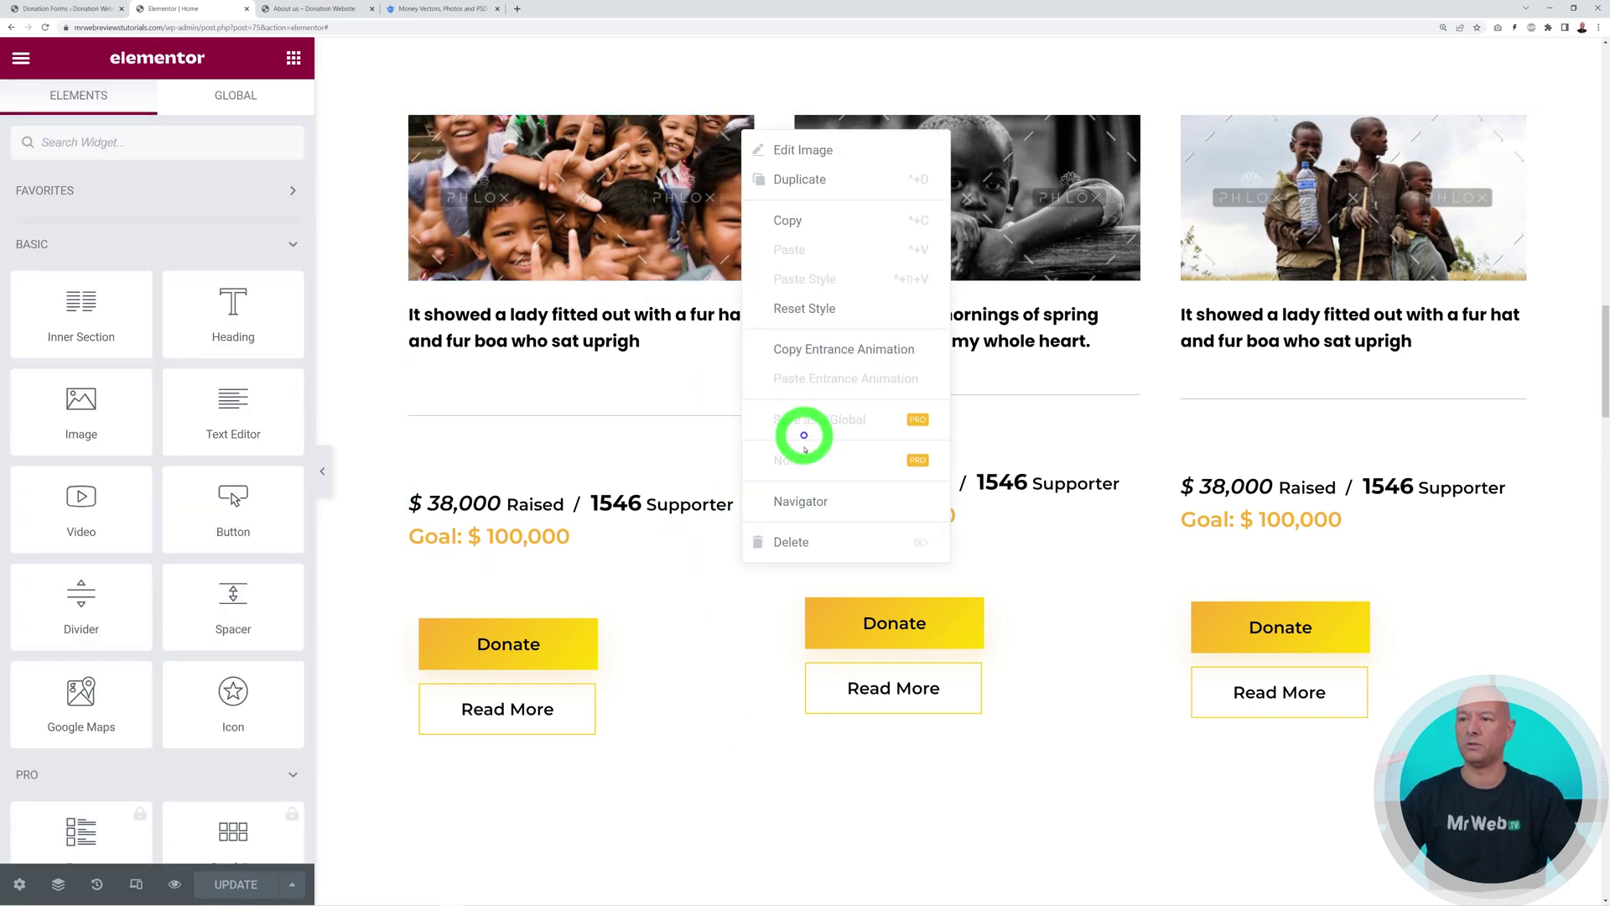
{"action": "left_click", "coordinate": [798, 539]}
{"action": "right_click", "coordinate": [746, 136]}
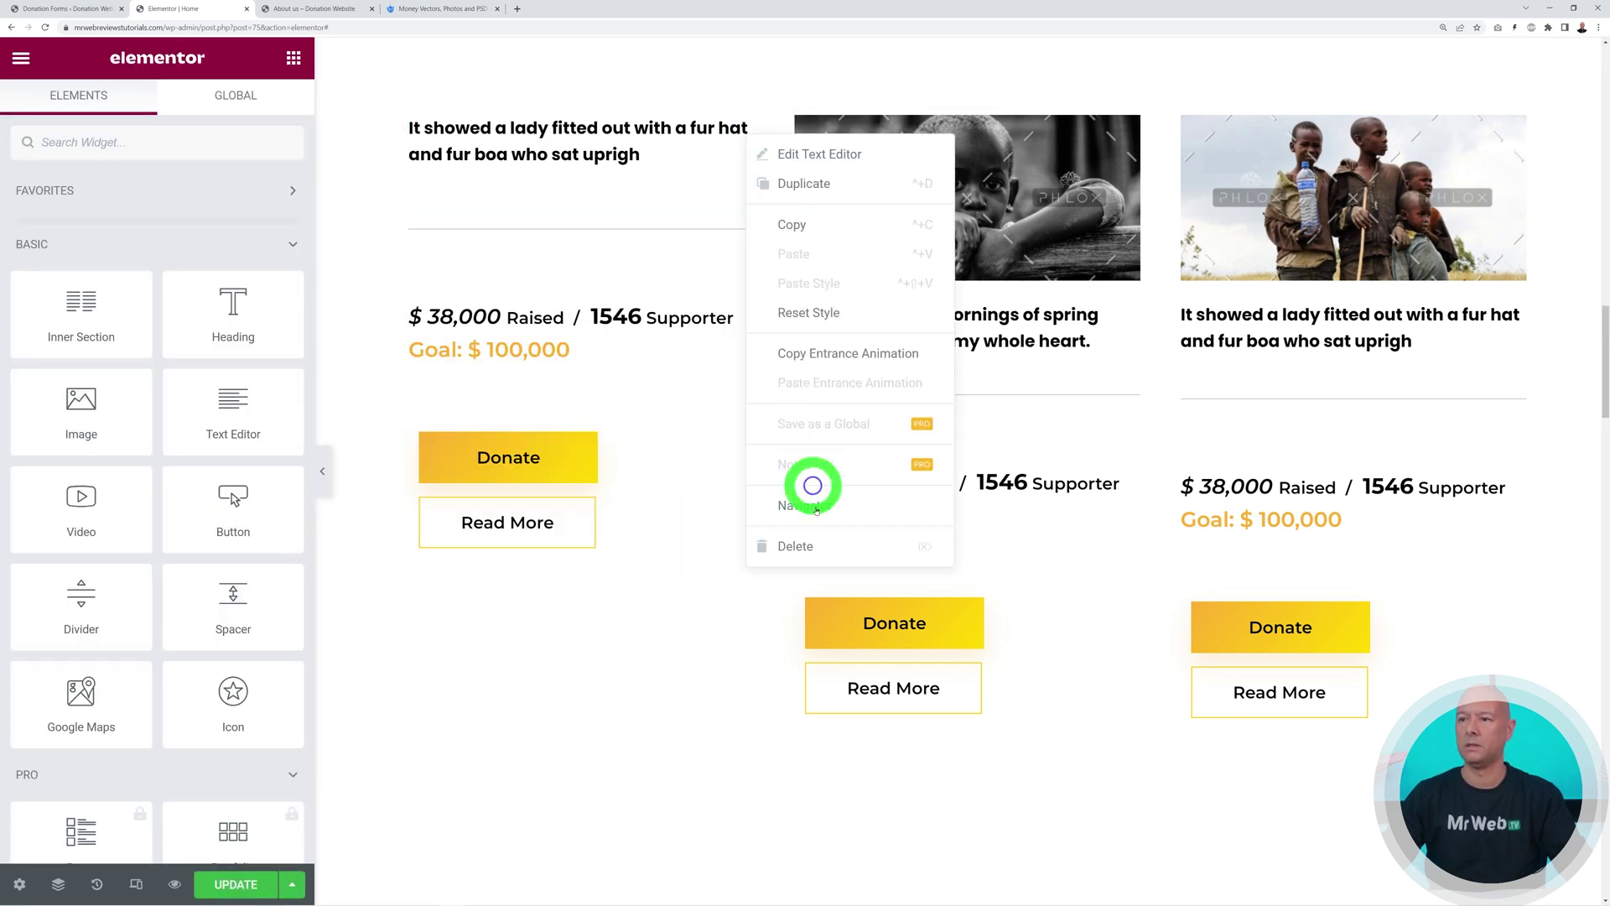
{"action": "left_click", "coordinate": [801, 541]}
{"action": "right_click", "coordinate": [741, 137]}
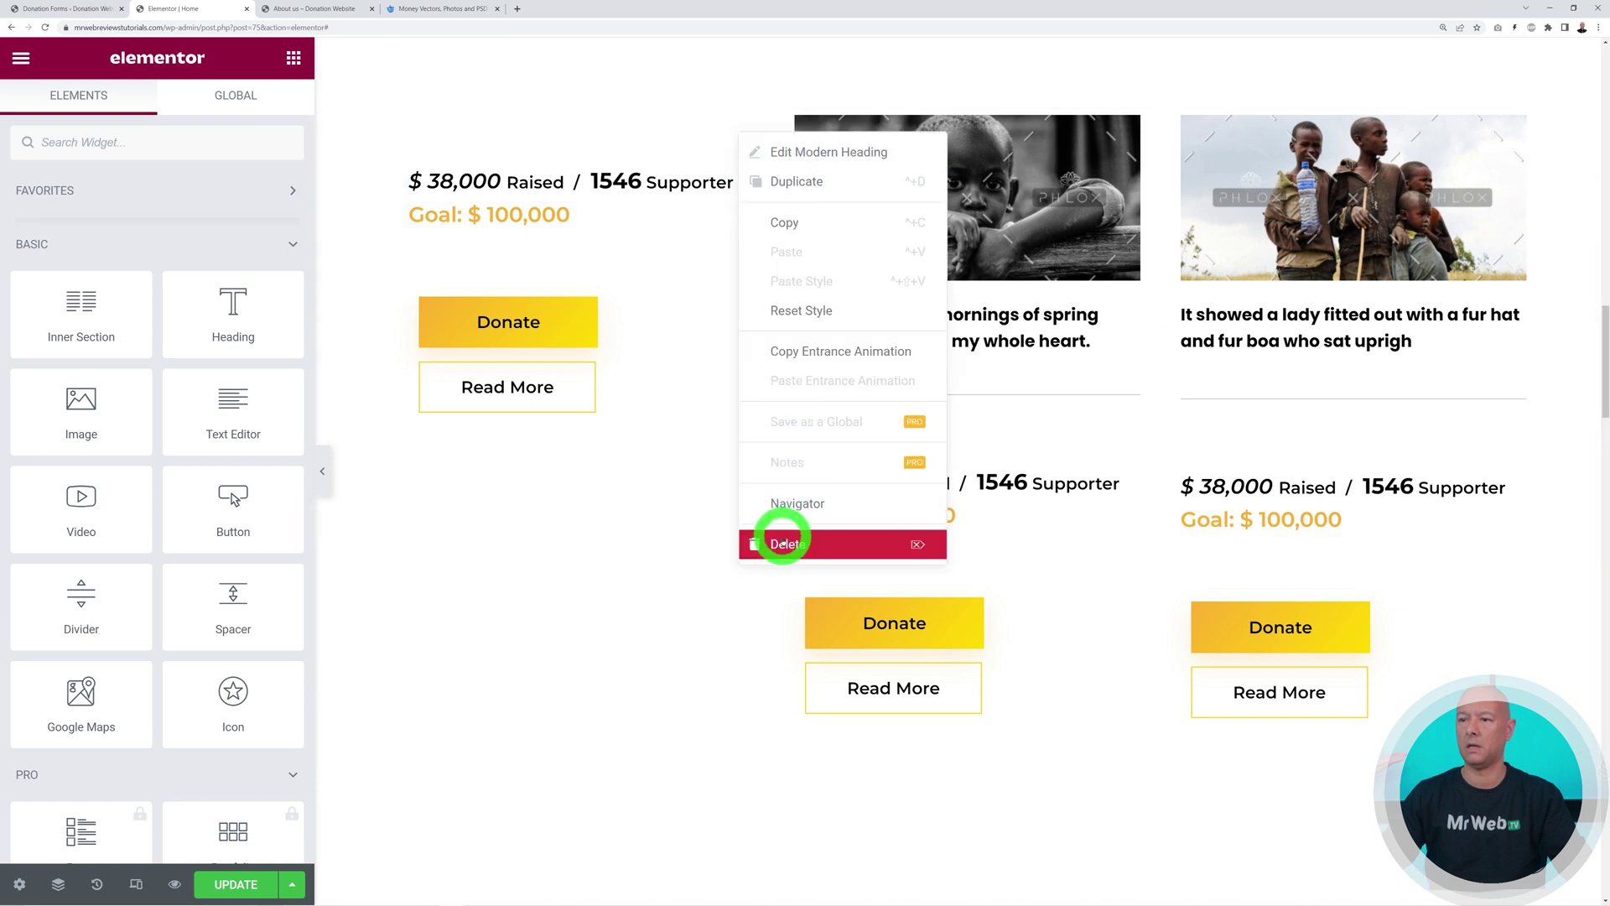
{"action": "left_click", "coordinate": [782, 541]}
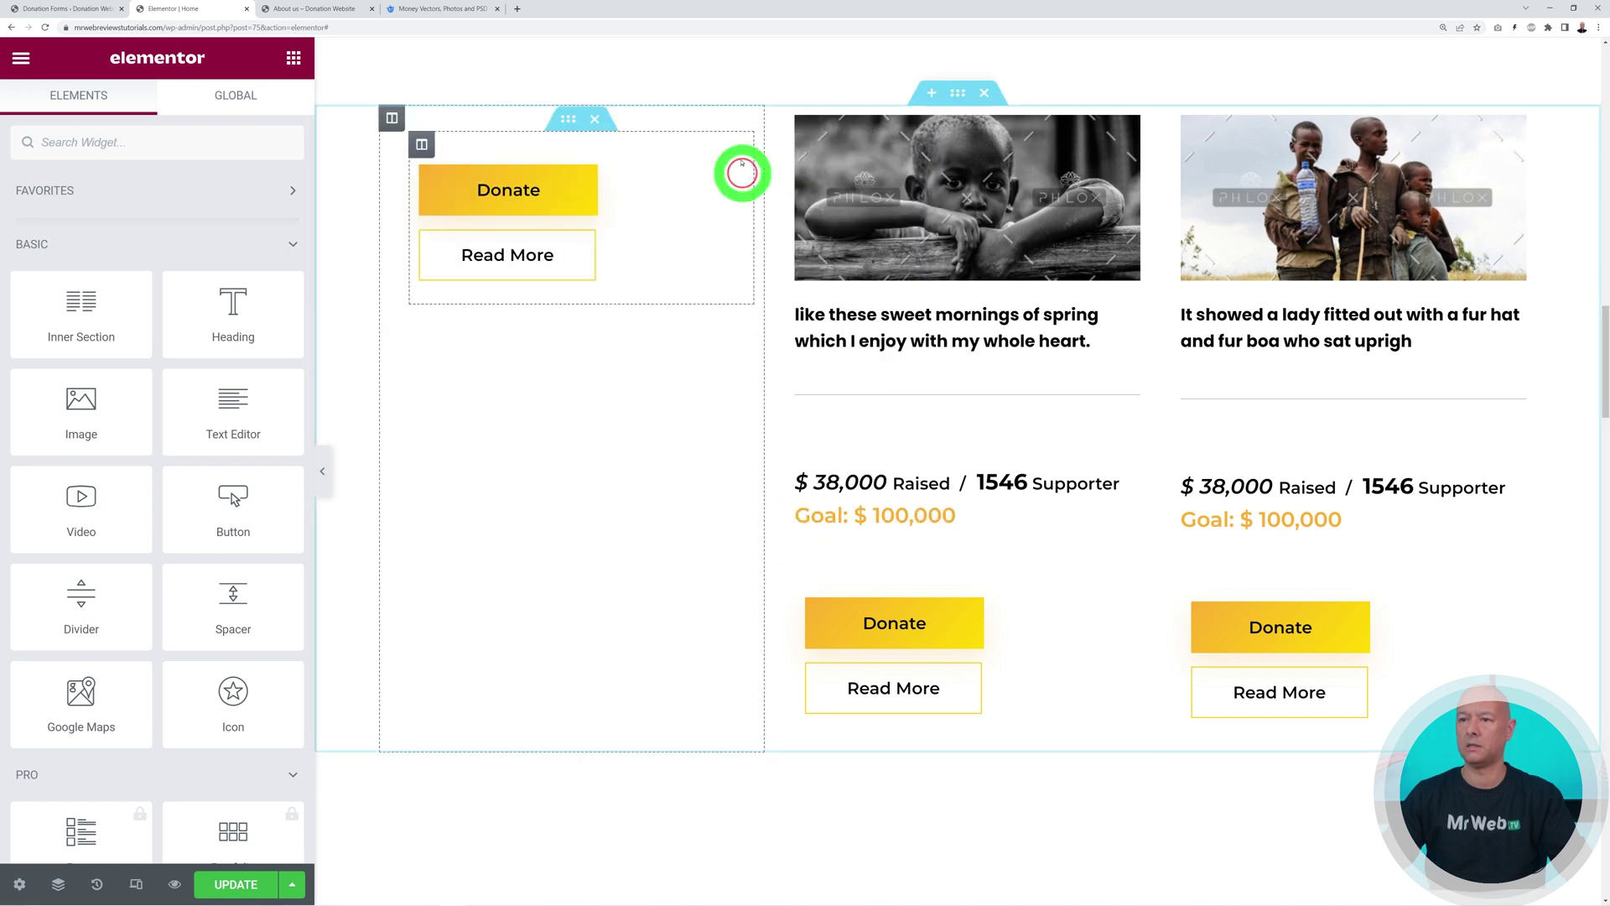
{"action": "left_click", "coordinate": [592, 123]}
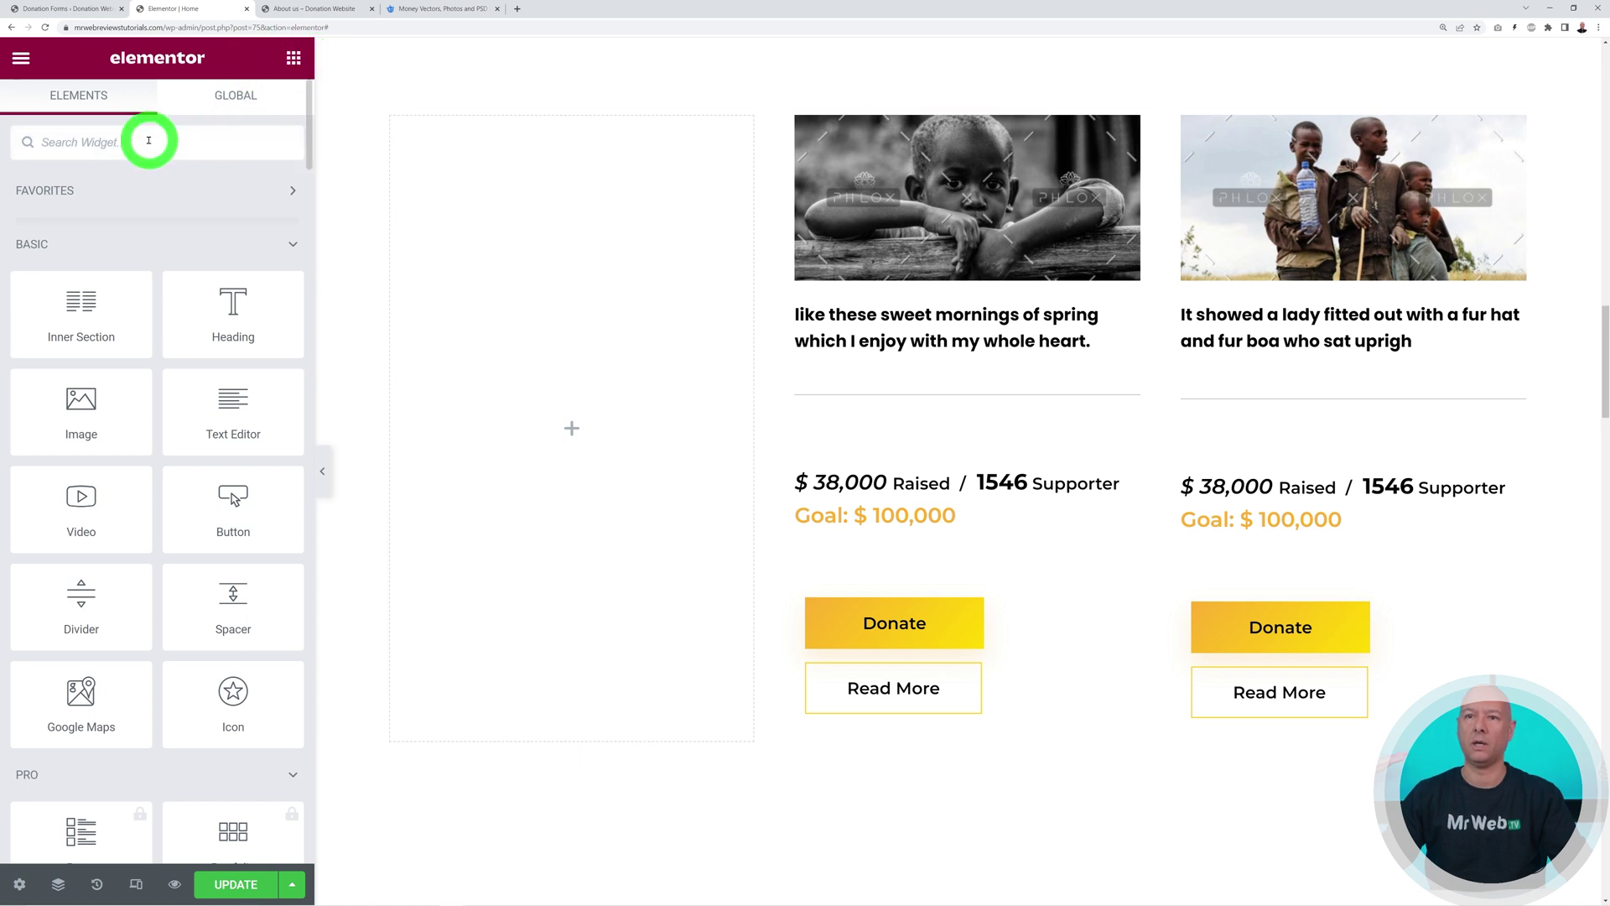
Add a Shortcode widget to the empty first column and paste [give_form id="101"]
{"action": "type", "text": "short"}
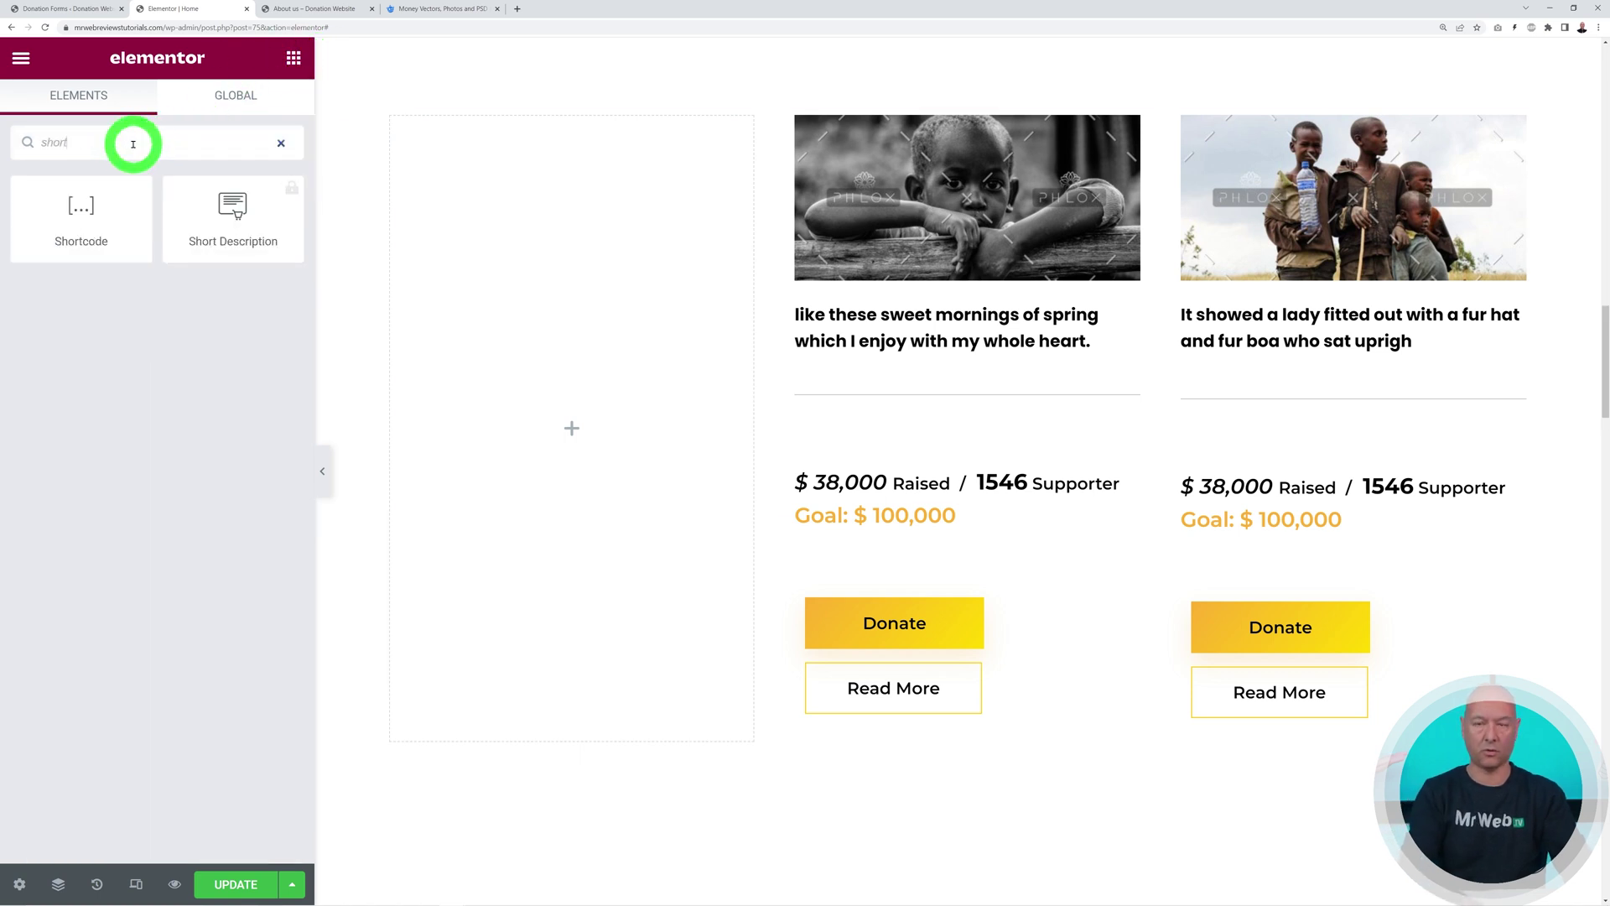
{"action": "left_click_drag", "start_coordinate": [98, 227], "coordinate": [593, 399]}
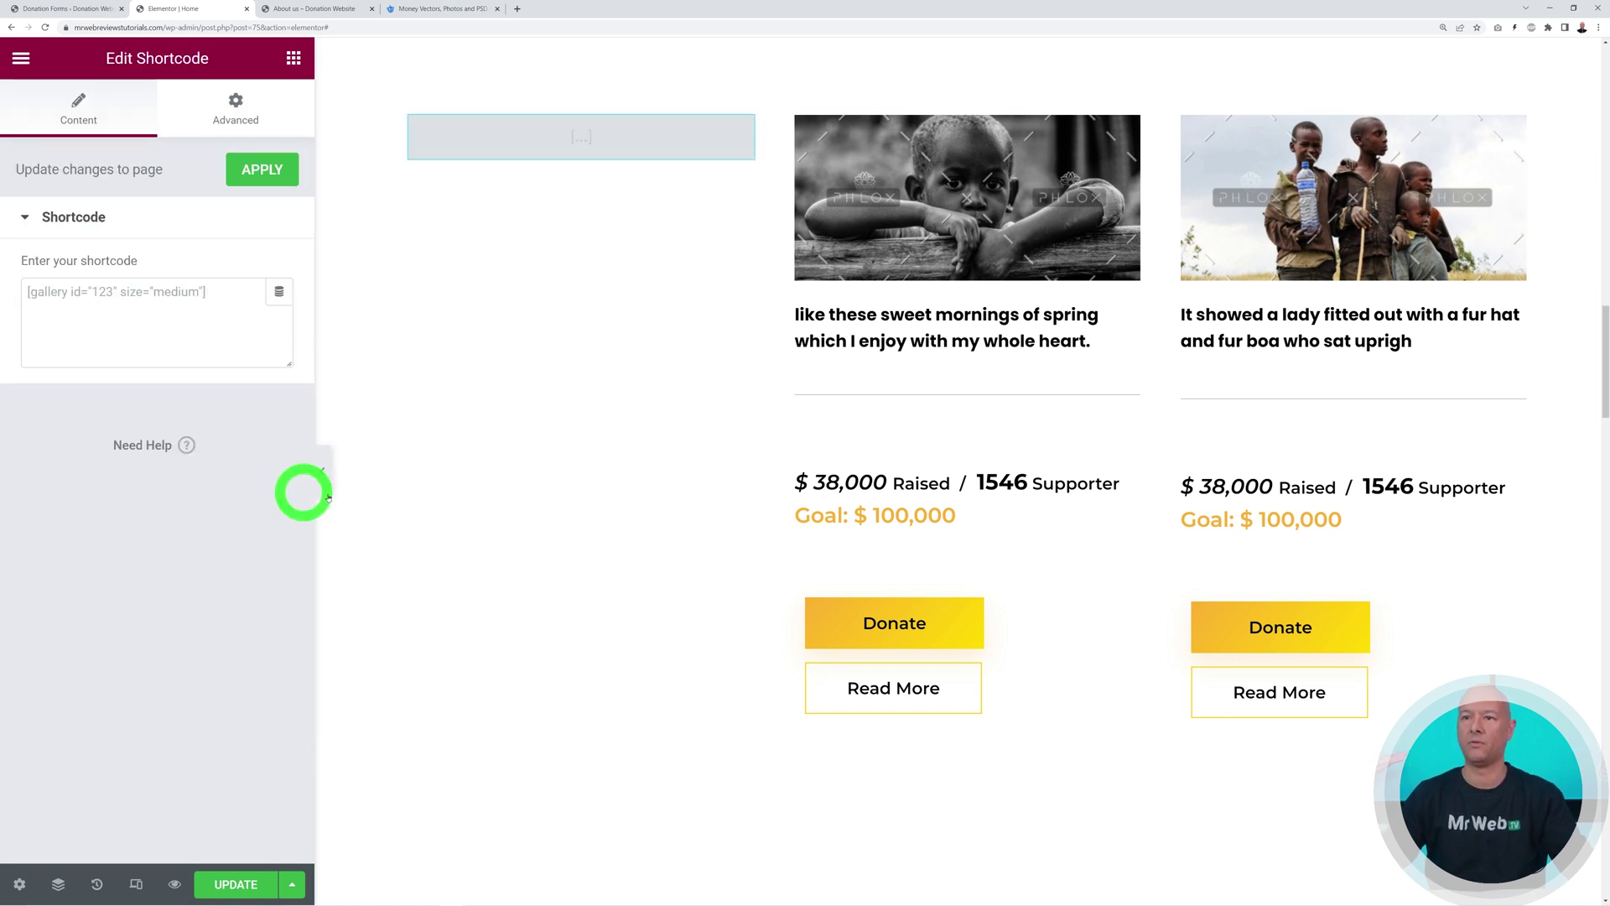
{"action": "left_click", "coordinate": [53, 9]}
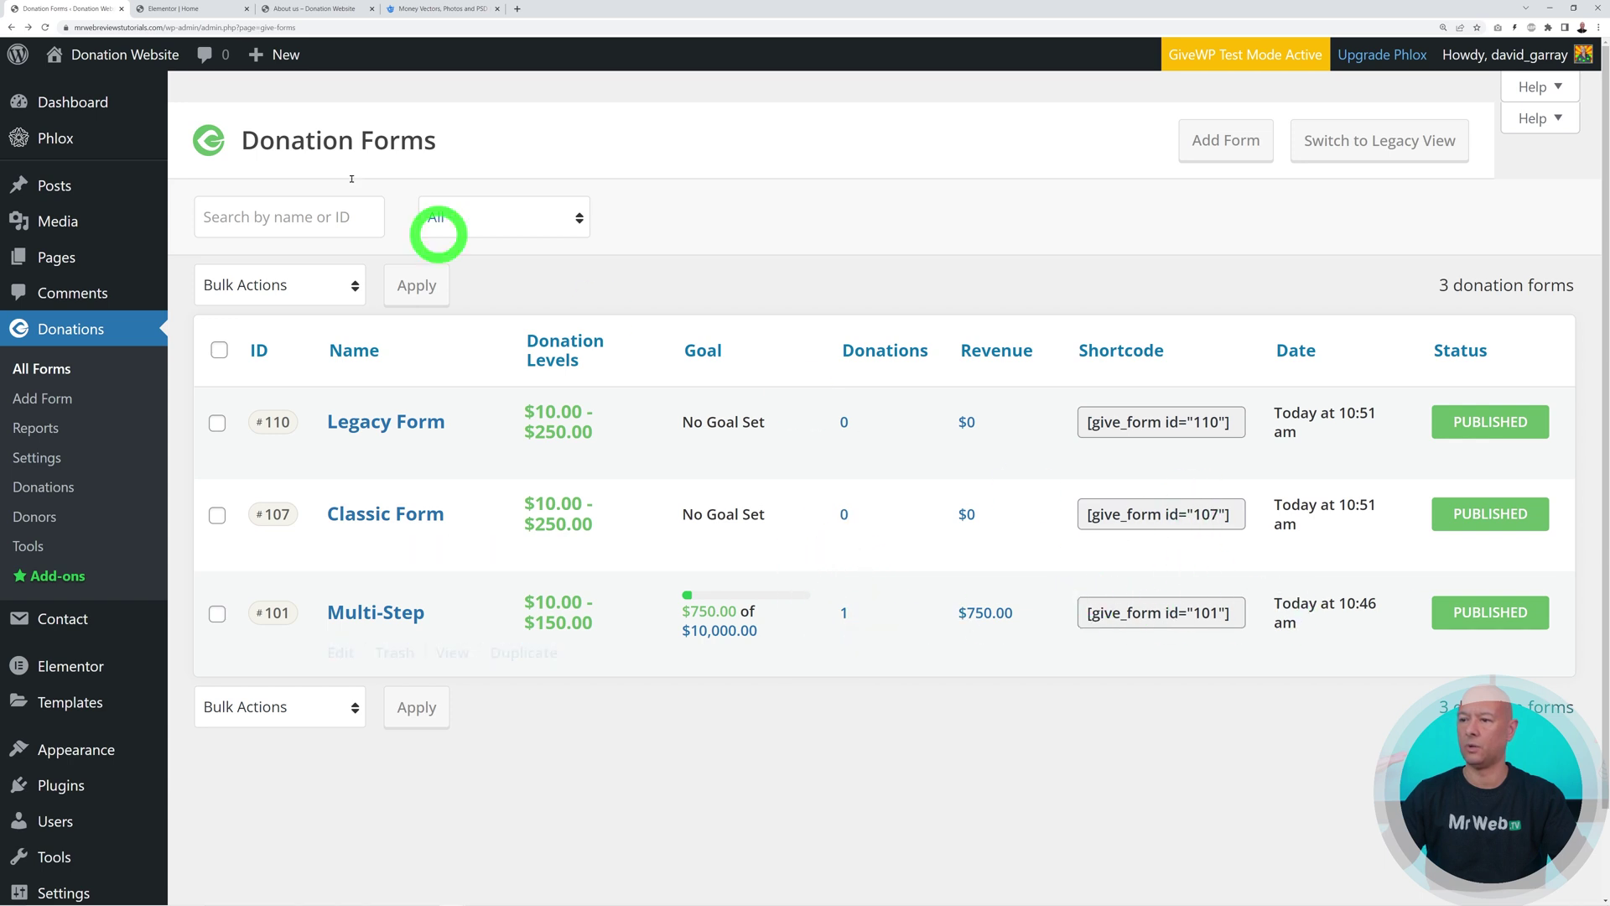
{"action": "left_click", "coordinate": [168, 10]}
{"action": "left_click", "coordinate": [162, 325]}
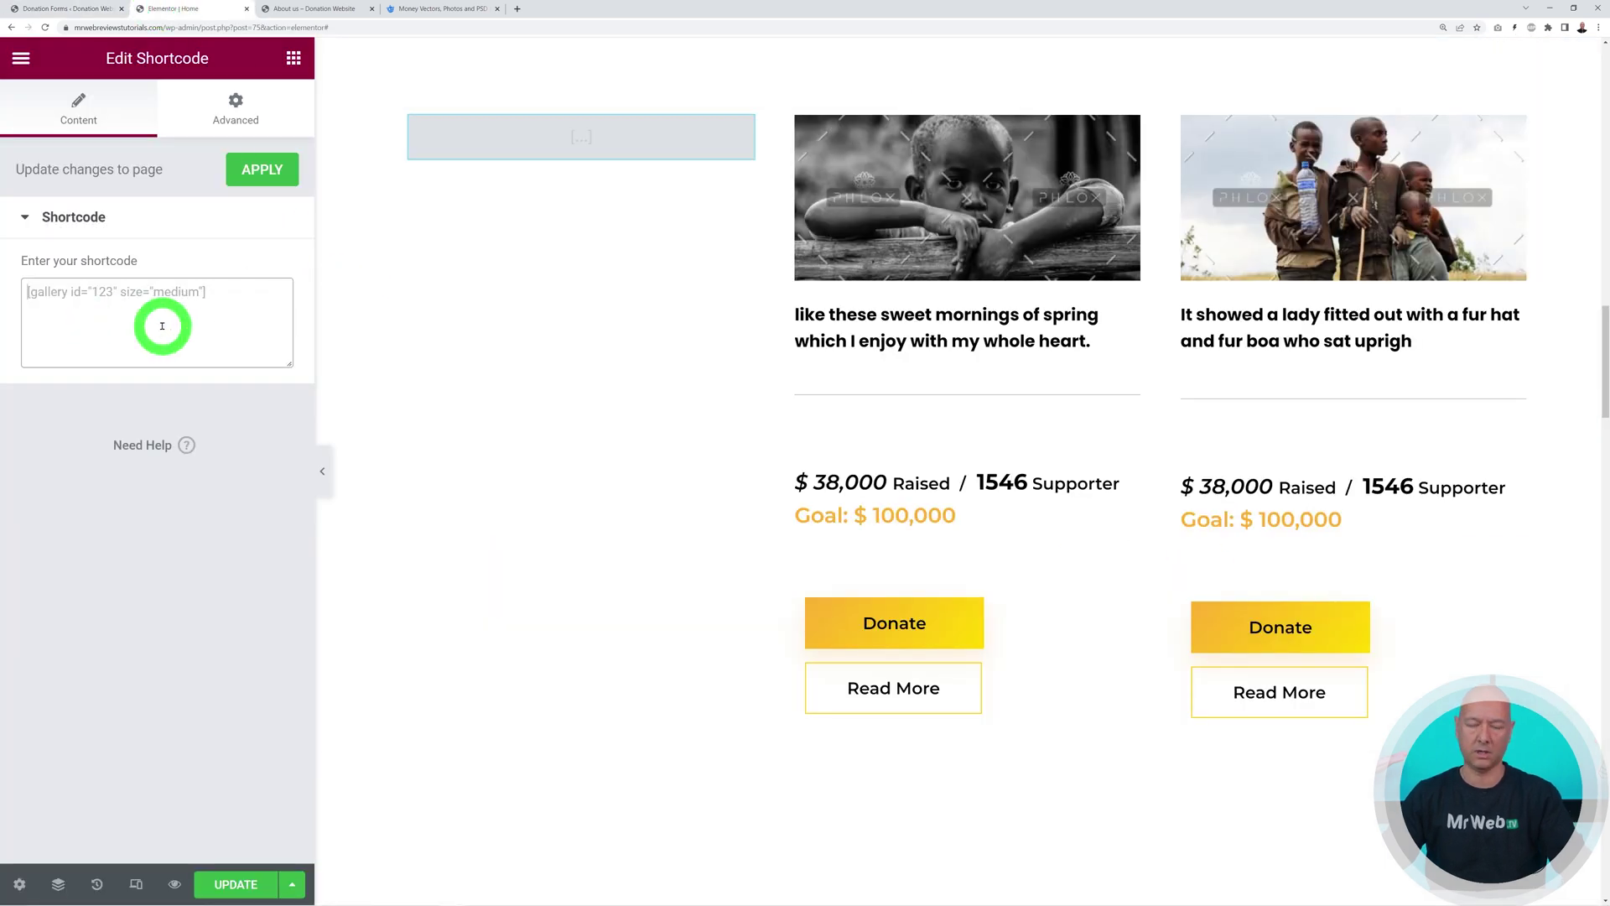
{"action": "key", "text": "ctrl+v"}
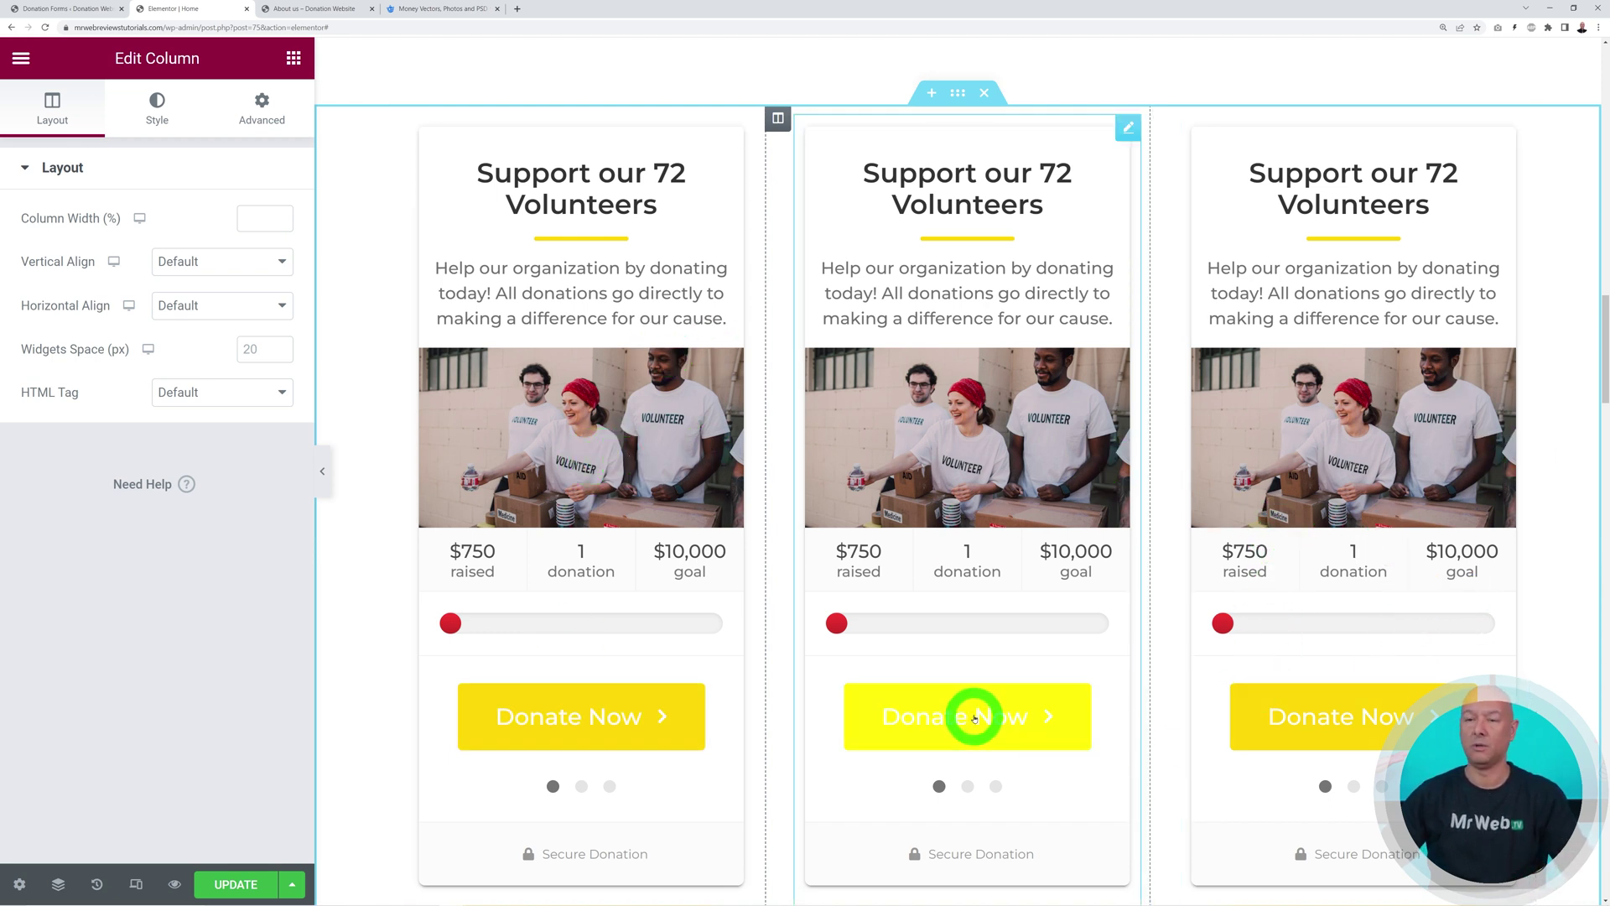
{"action": "scroll", "coordinate": [1053, 485], "scroll_direction": "down", "scroll_amount": 8}
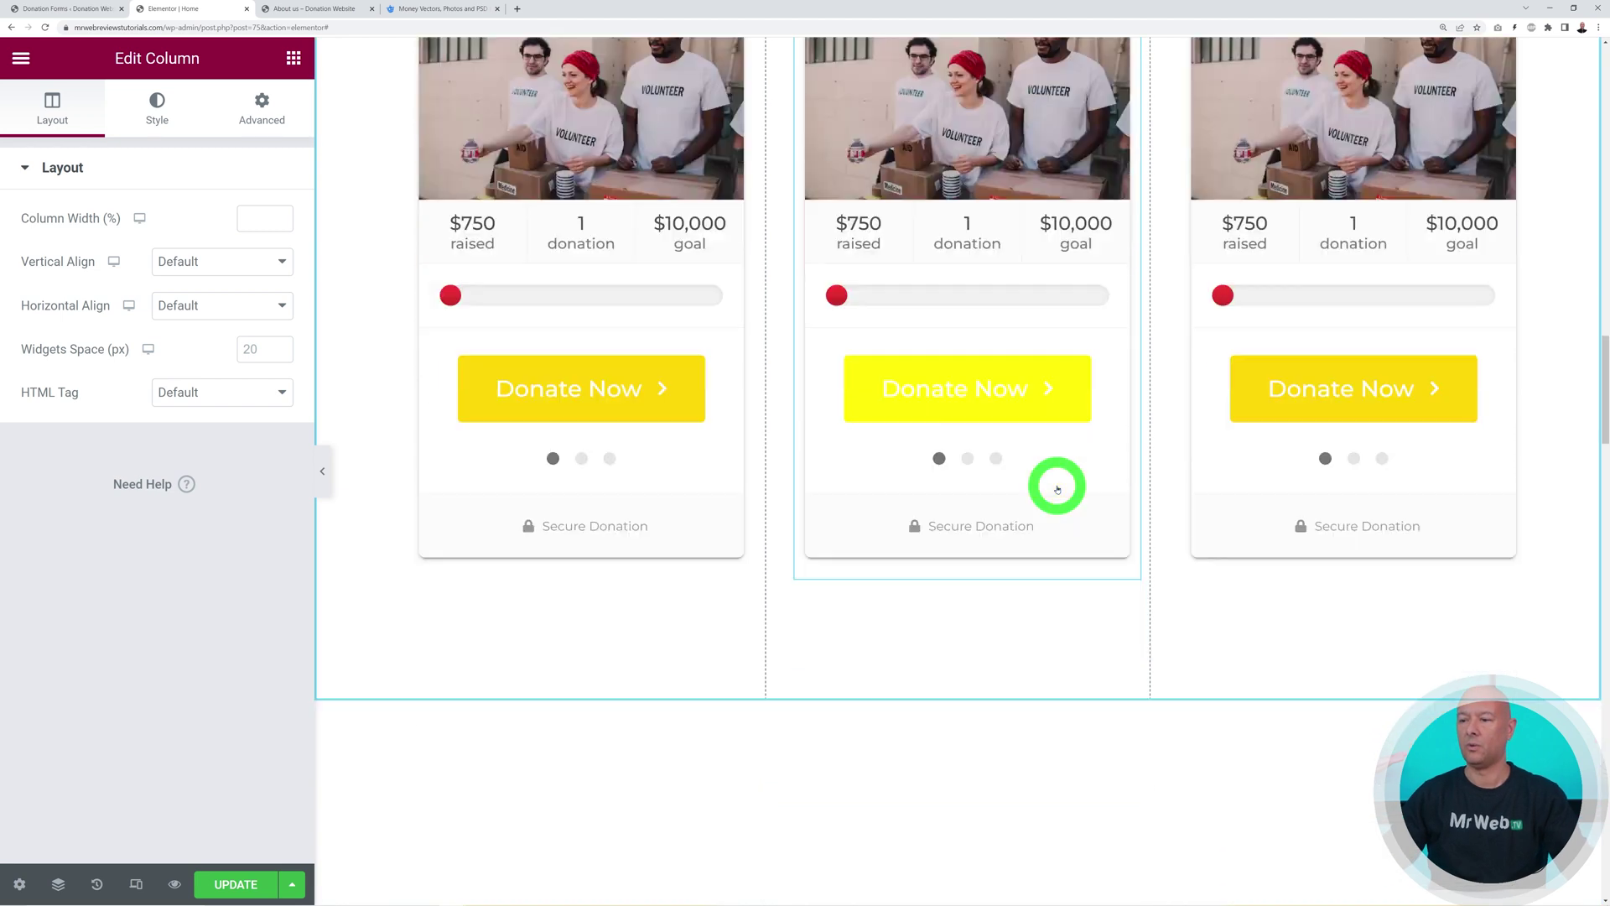
{"action": "scroll", "coordinate": [1057, 489], "scroll_direction": "down", "scroll_amount": 5}
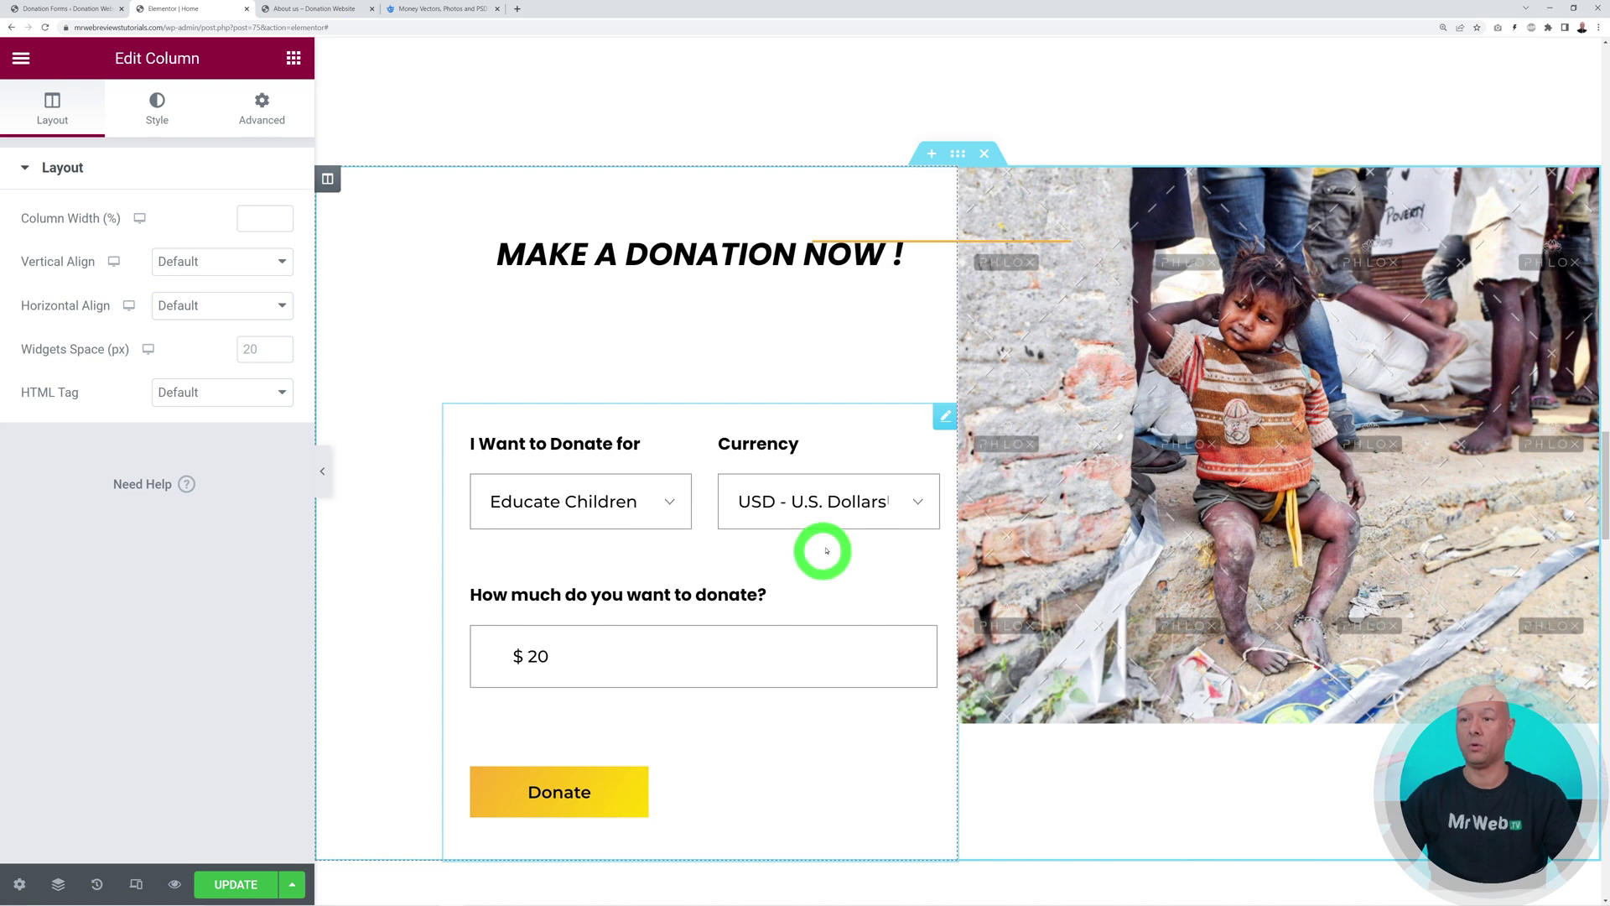
Replace the old donation form with a Shortcode widget containing [give_form id="110"]
{"action": "right_click", "coordinate": [943, 417]}
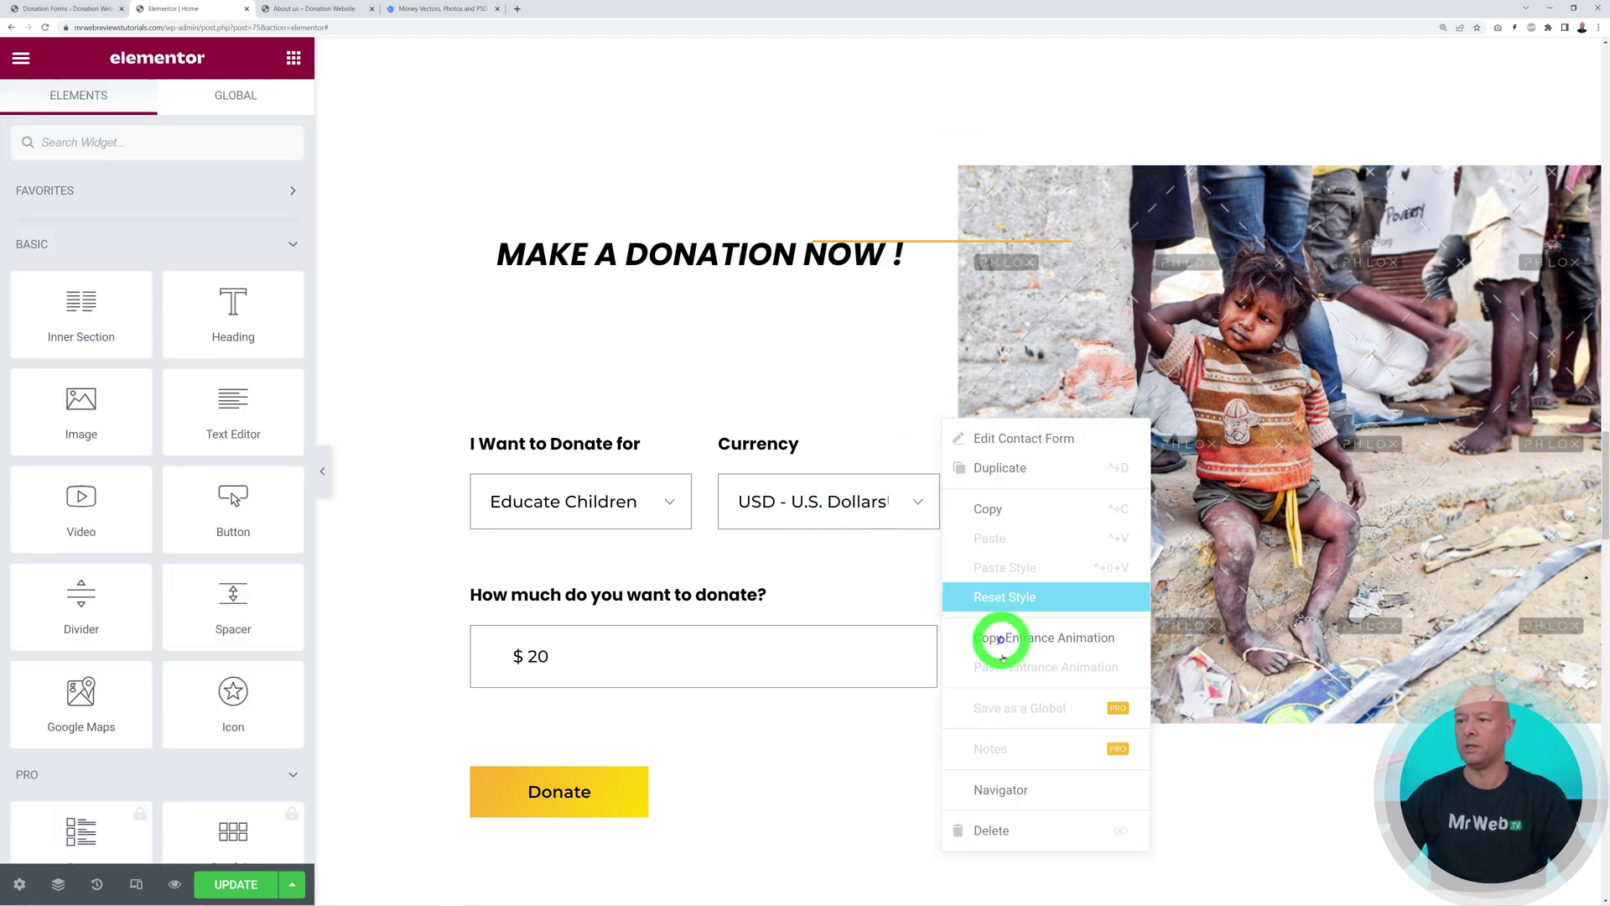
{"action": "left_click", "coordinate": [1017, 833]}
{"action": "left_click", "coordinate": [231, 150]}
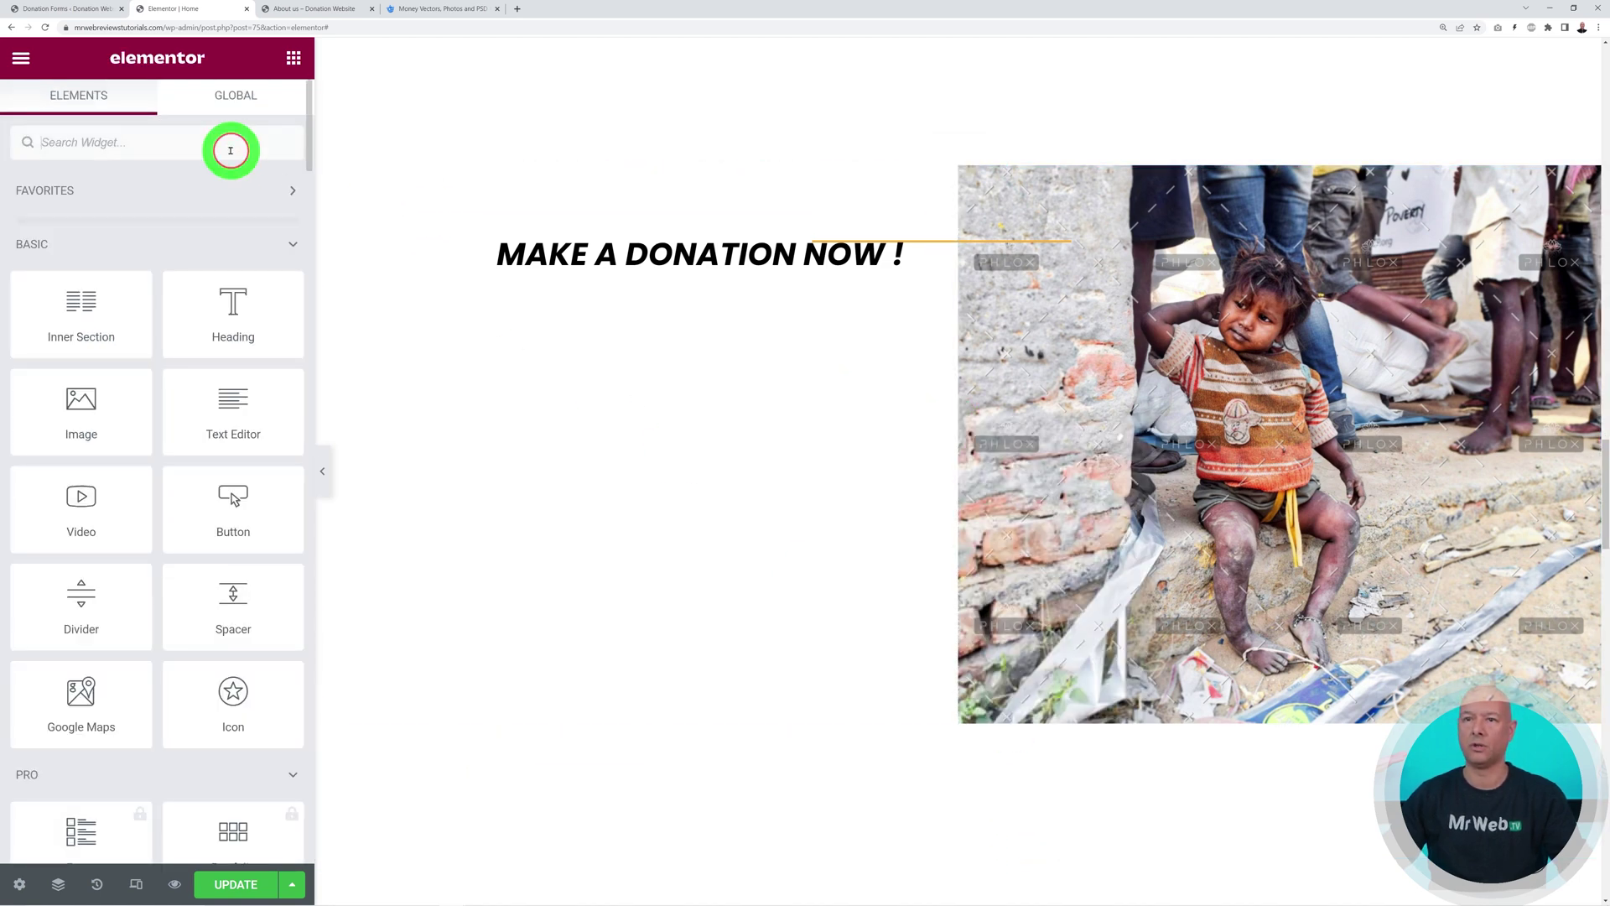
{"action": "type", "text": "short"}
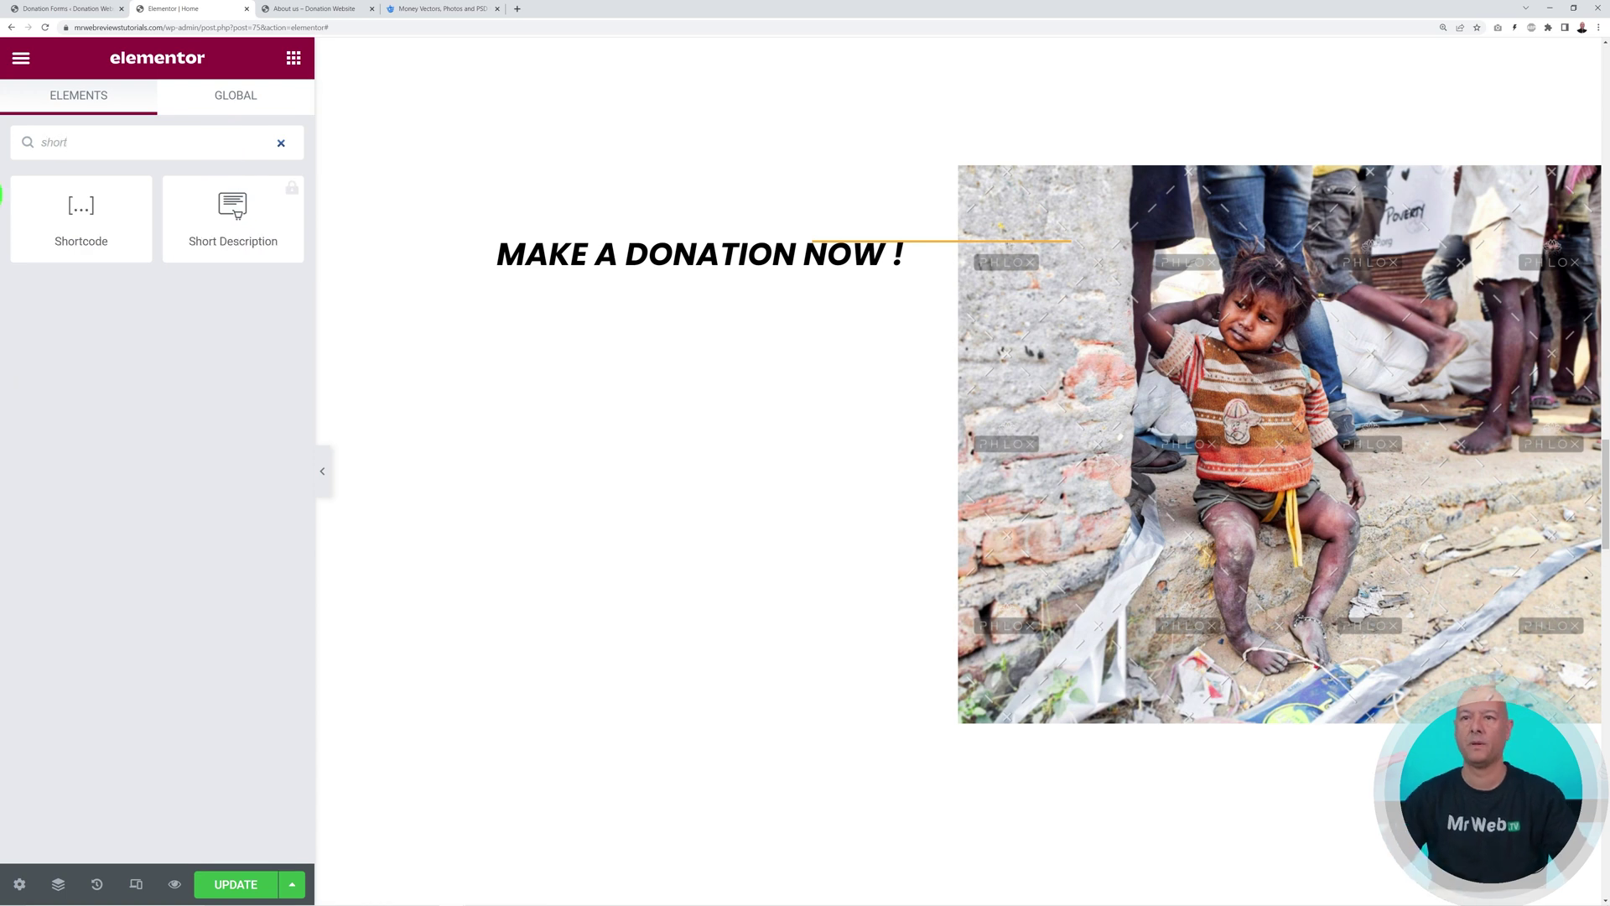
{"action": "left_click_drag", "start_coordinate": [109, 220], "coordinate": [633, 359]}
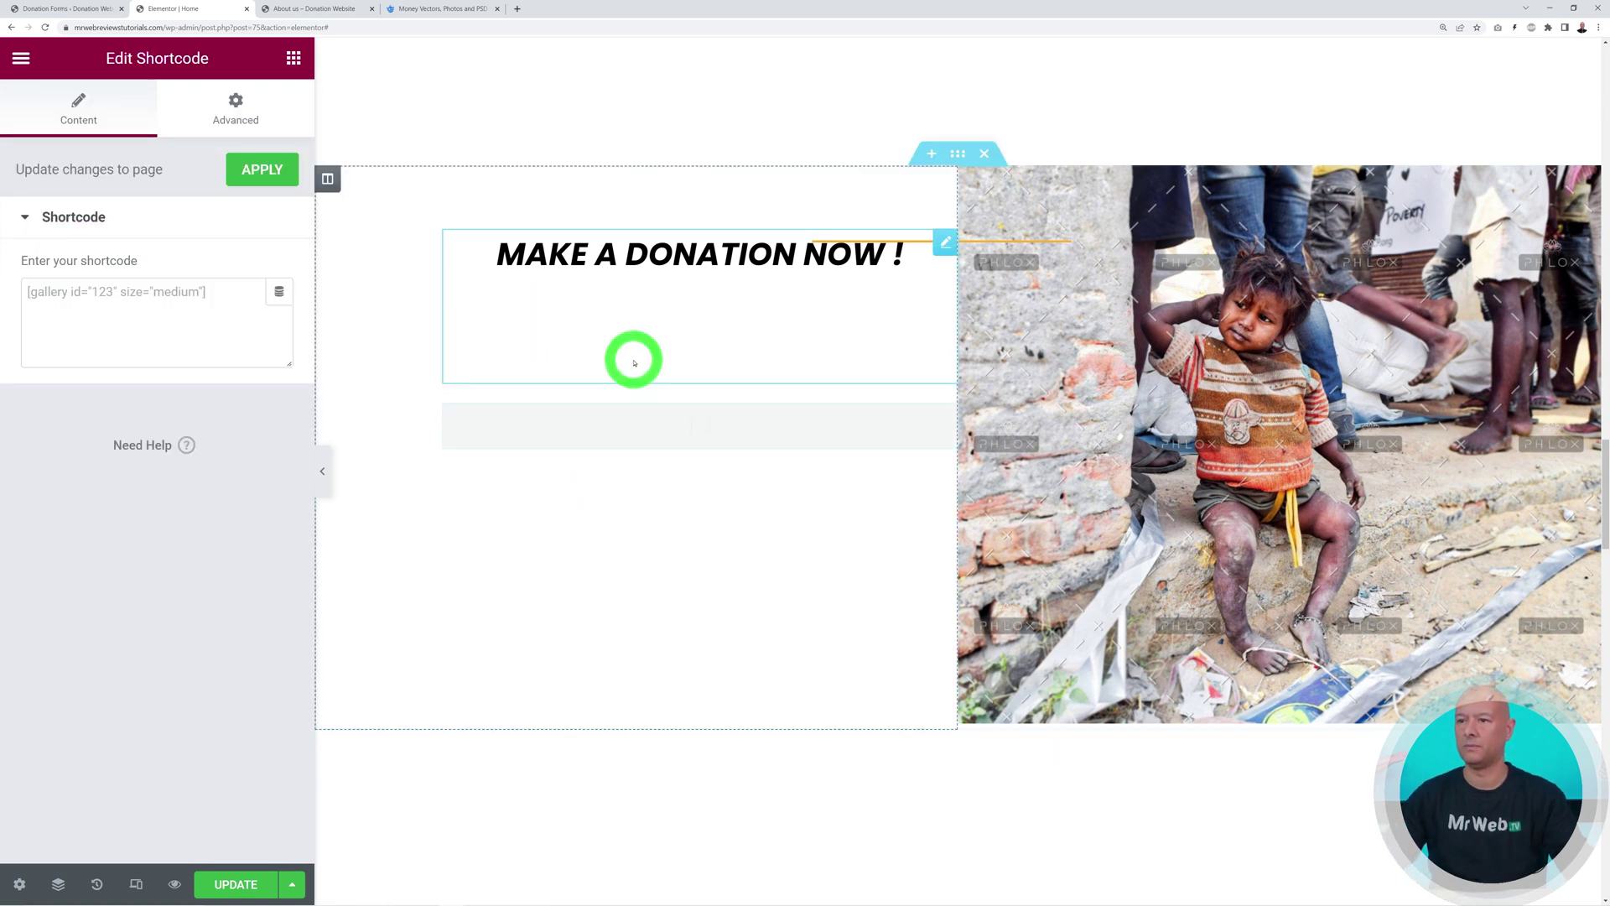
{"action": "left_click", "coordinate": [88, 9]}
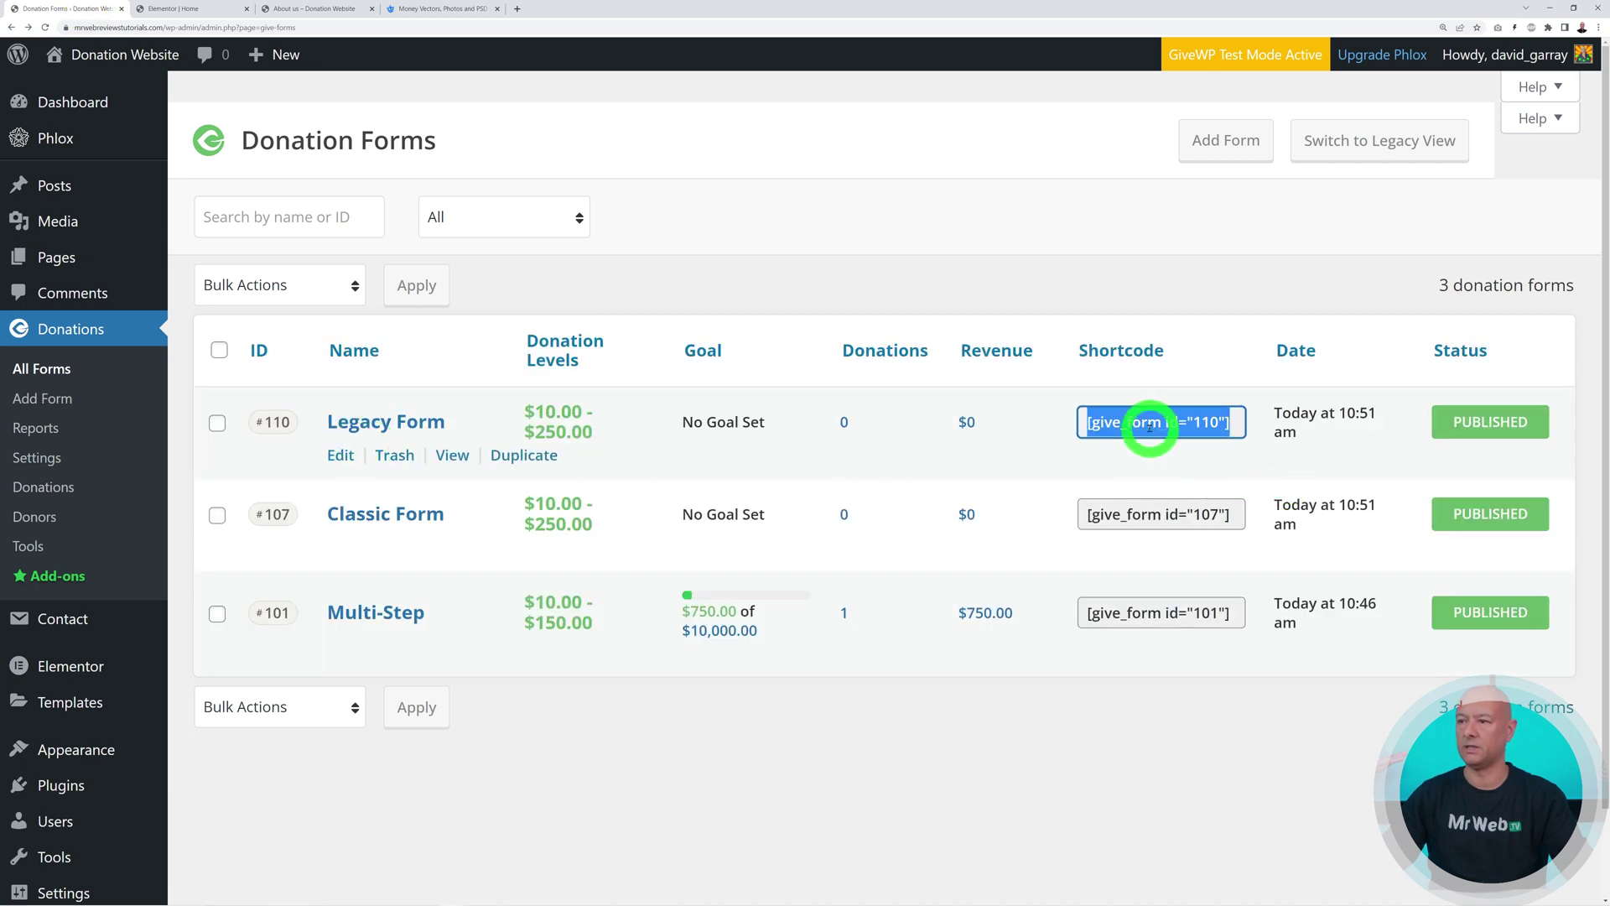
{"action": "left_click", "coordinate": [202, 9]}
{"action": "left_click", "coordinate": [118, 305]}
{"action": "type", "text": "[give_form id=\"110\"]"}
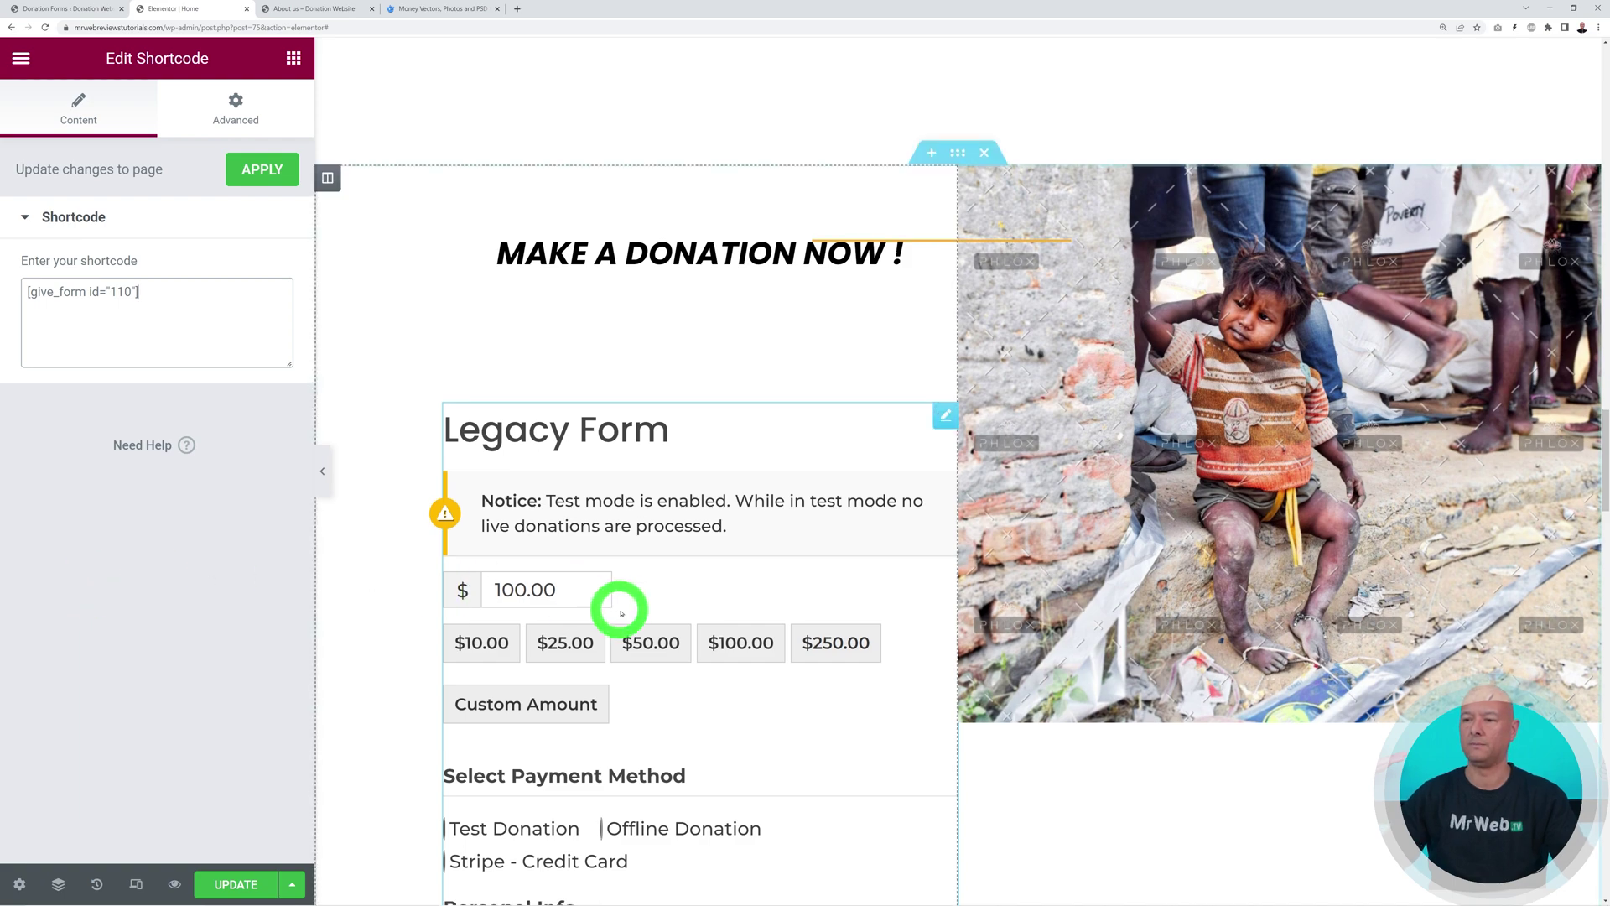
Check the rendered Legacy Form and select the photo beside it
{"action": "scroll", "coordinate": [676, 611], "scroll_direction": "down", "scroll_amount": 6}
{"action": "scroll", "coordinate": [1107, 641], "scroll_direction": "up", "scroll_amount": 4}
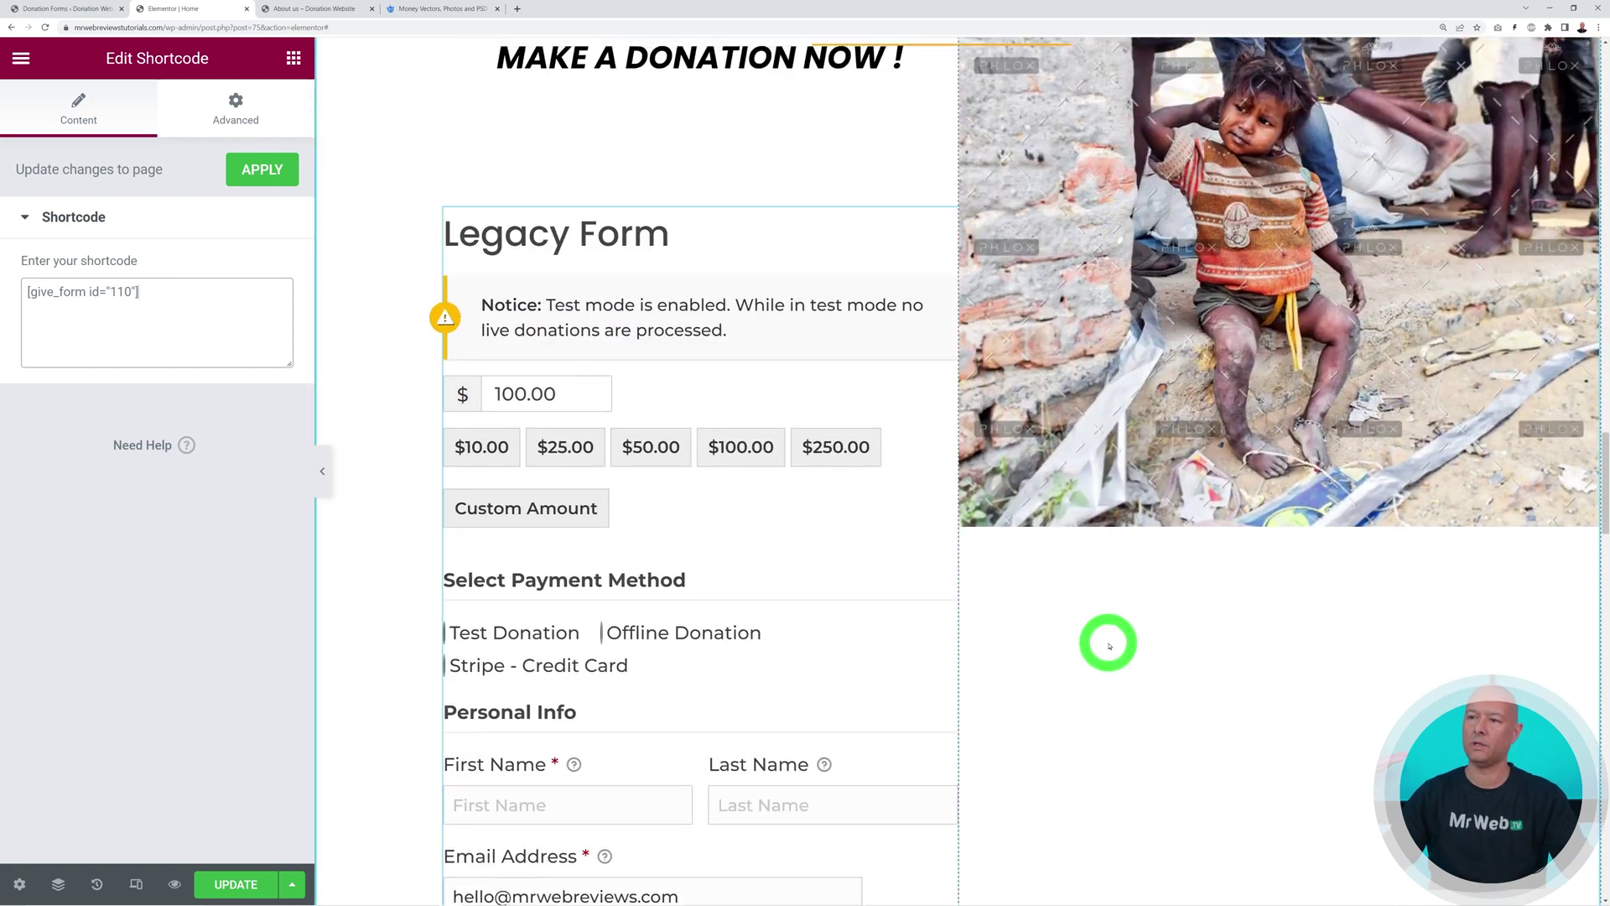
{"action": "scroll", "coordinate": [1107, 643], "scroll_direction": "down", "scroll_amount": 3}
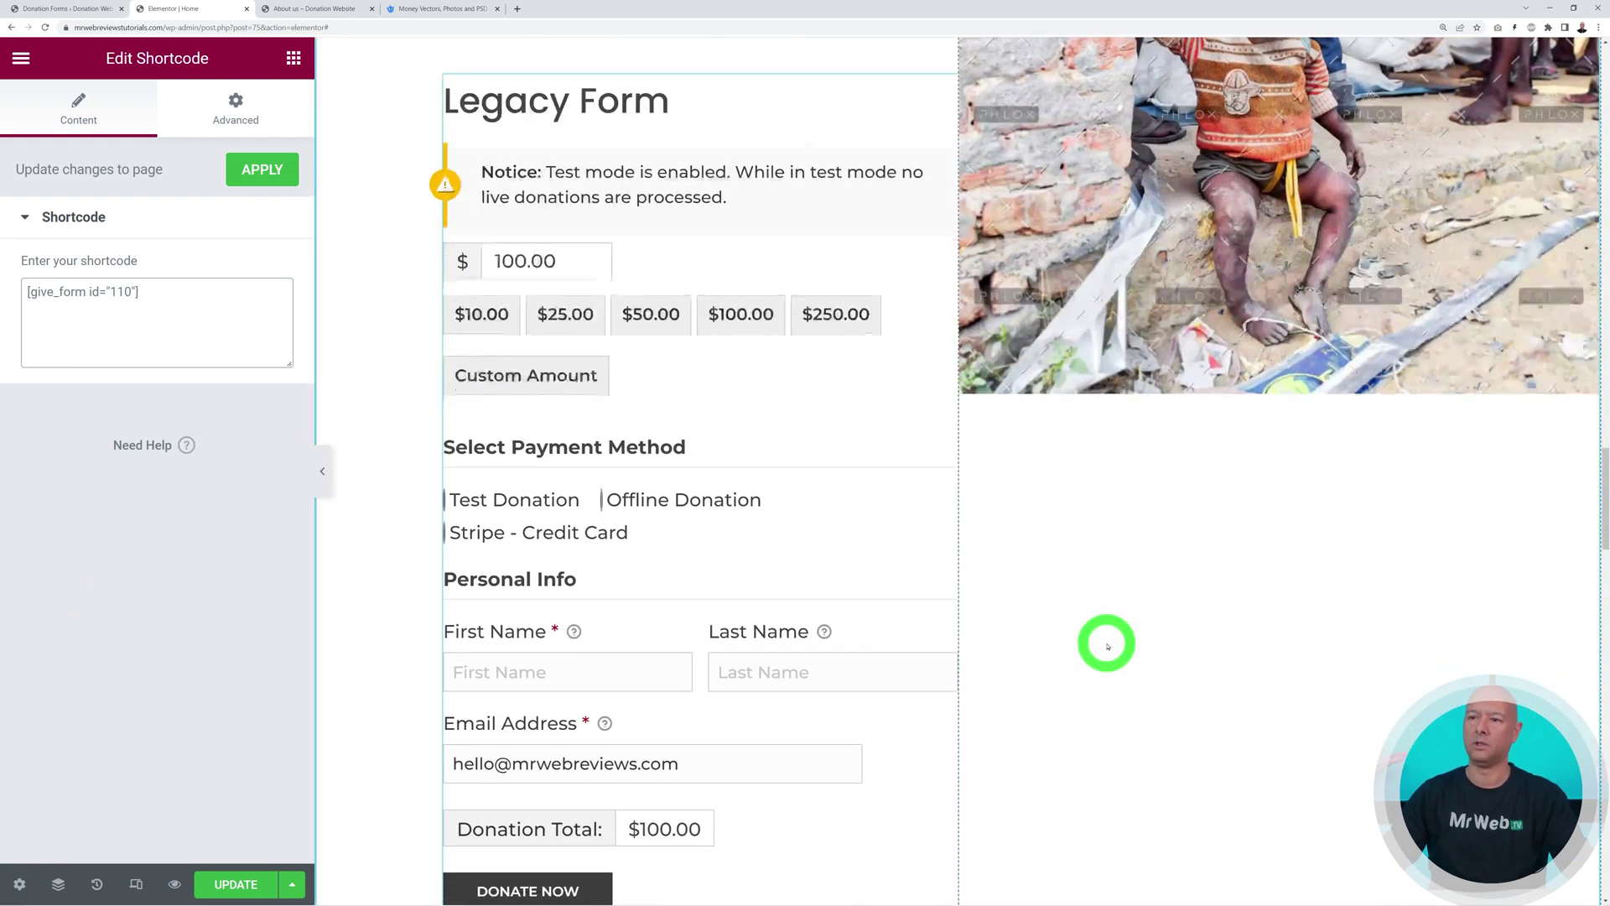
{"action": "scroll", "coordinate": [1107, 643], "scroll_direction": "up", "scroll_amount": 2}
{"action": "left_click", "coordinate": [1227, 365]}
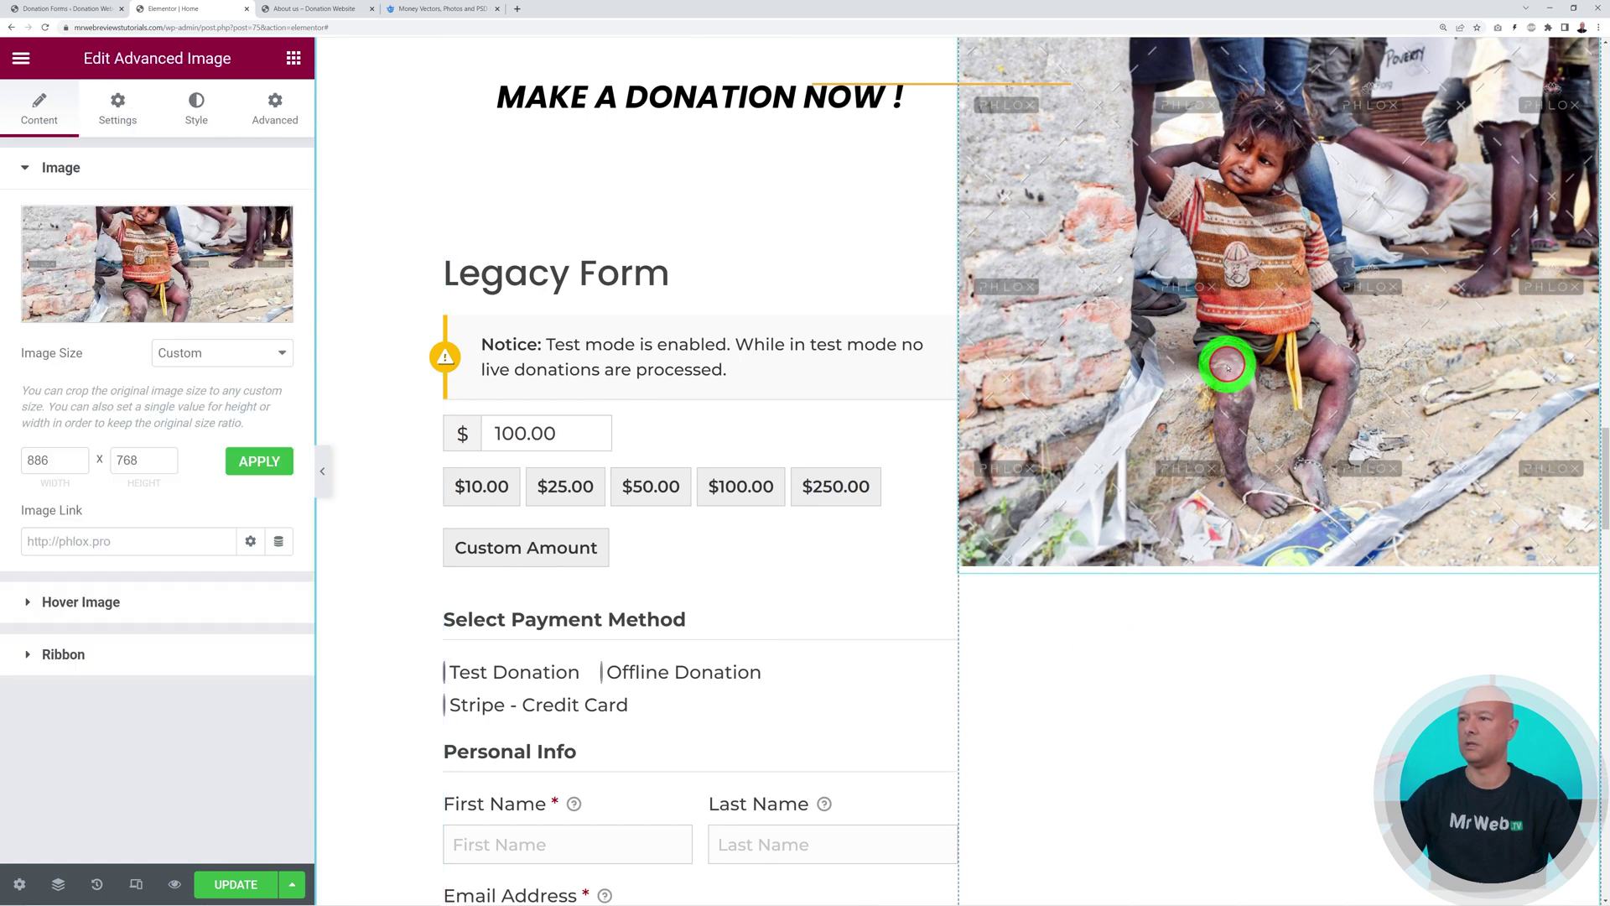
{"action": "scroll", "coordinate": [1236, 571], "scroll_direction": "down", "scroll_amount": 4}
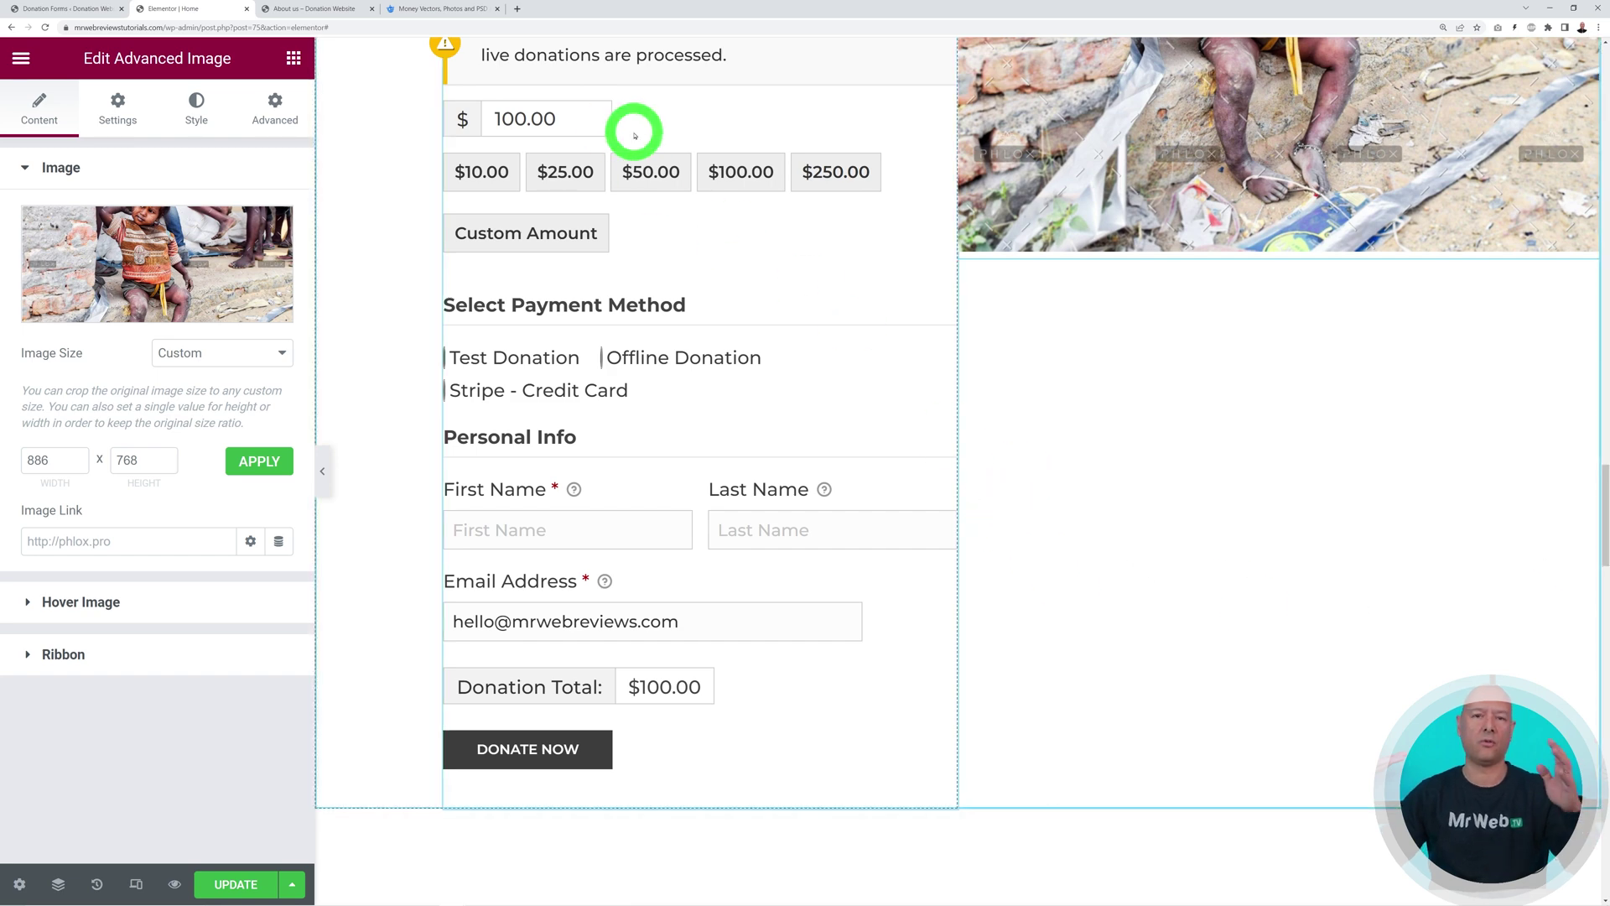
Go to Pexels and rerun the recent 'Donation' photo search
{"action": "left_click", "coordinate": [439, 8]}
{"action": "left_click", "coordinate": [460, 32]}
{"action": "type", "text": "pexe"}
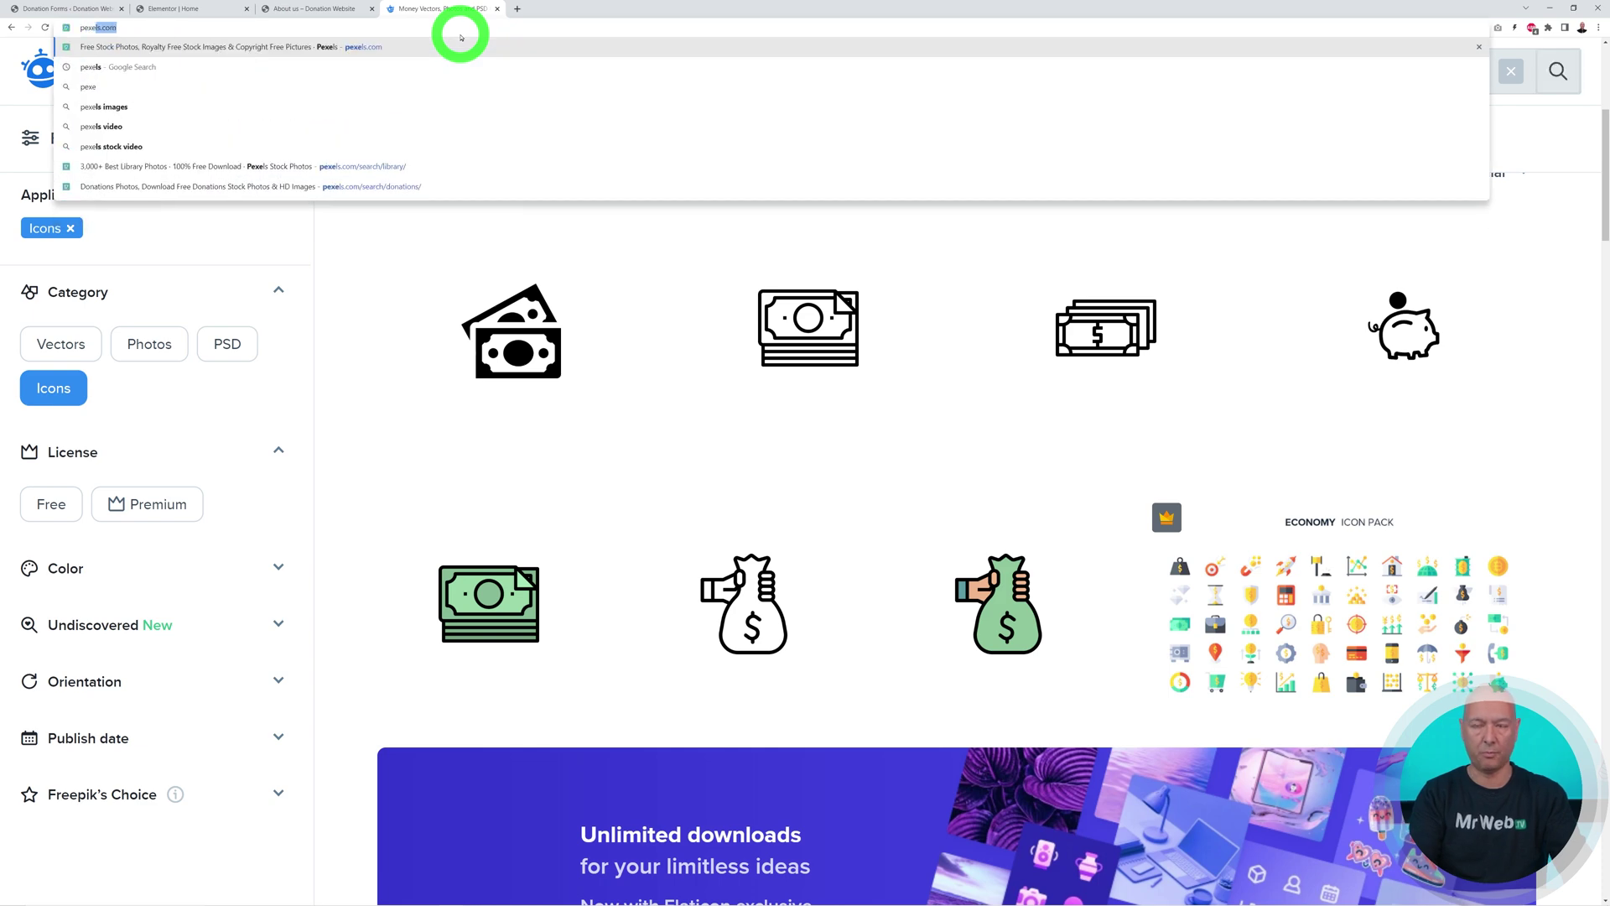
{"action": "type", "text": "ls"}
{"action": "key", "text": "Return"}
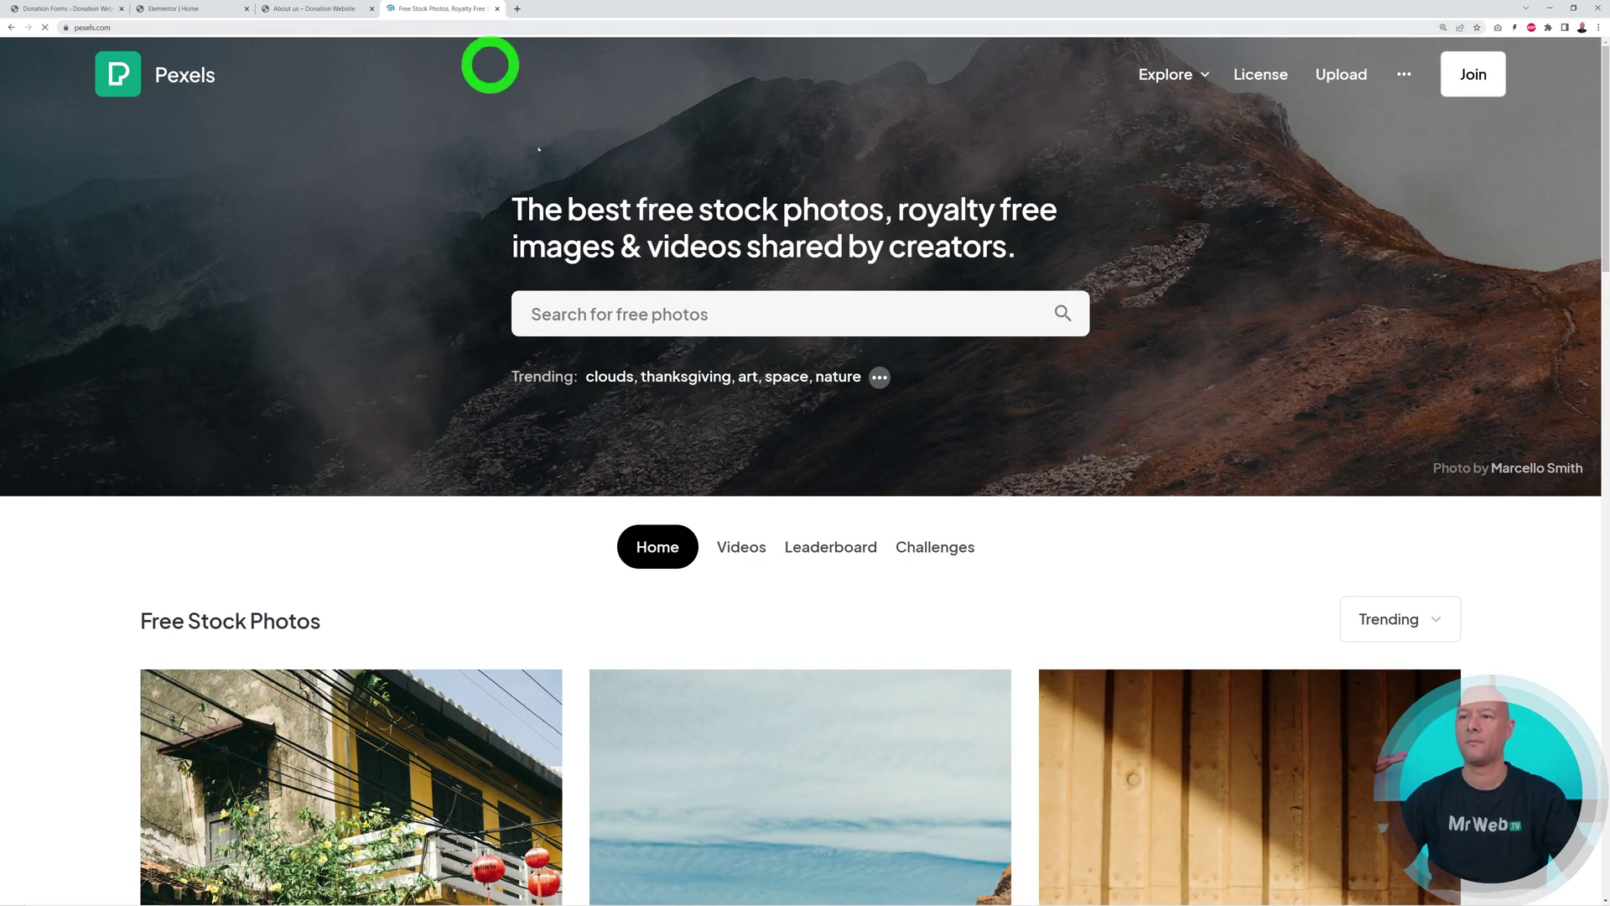
{"action": "left_click", "coordinate": [701, 315]}
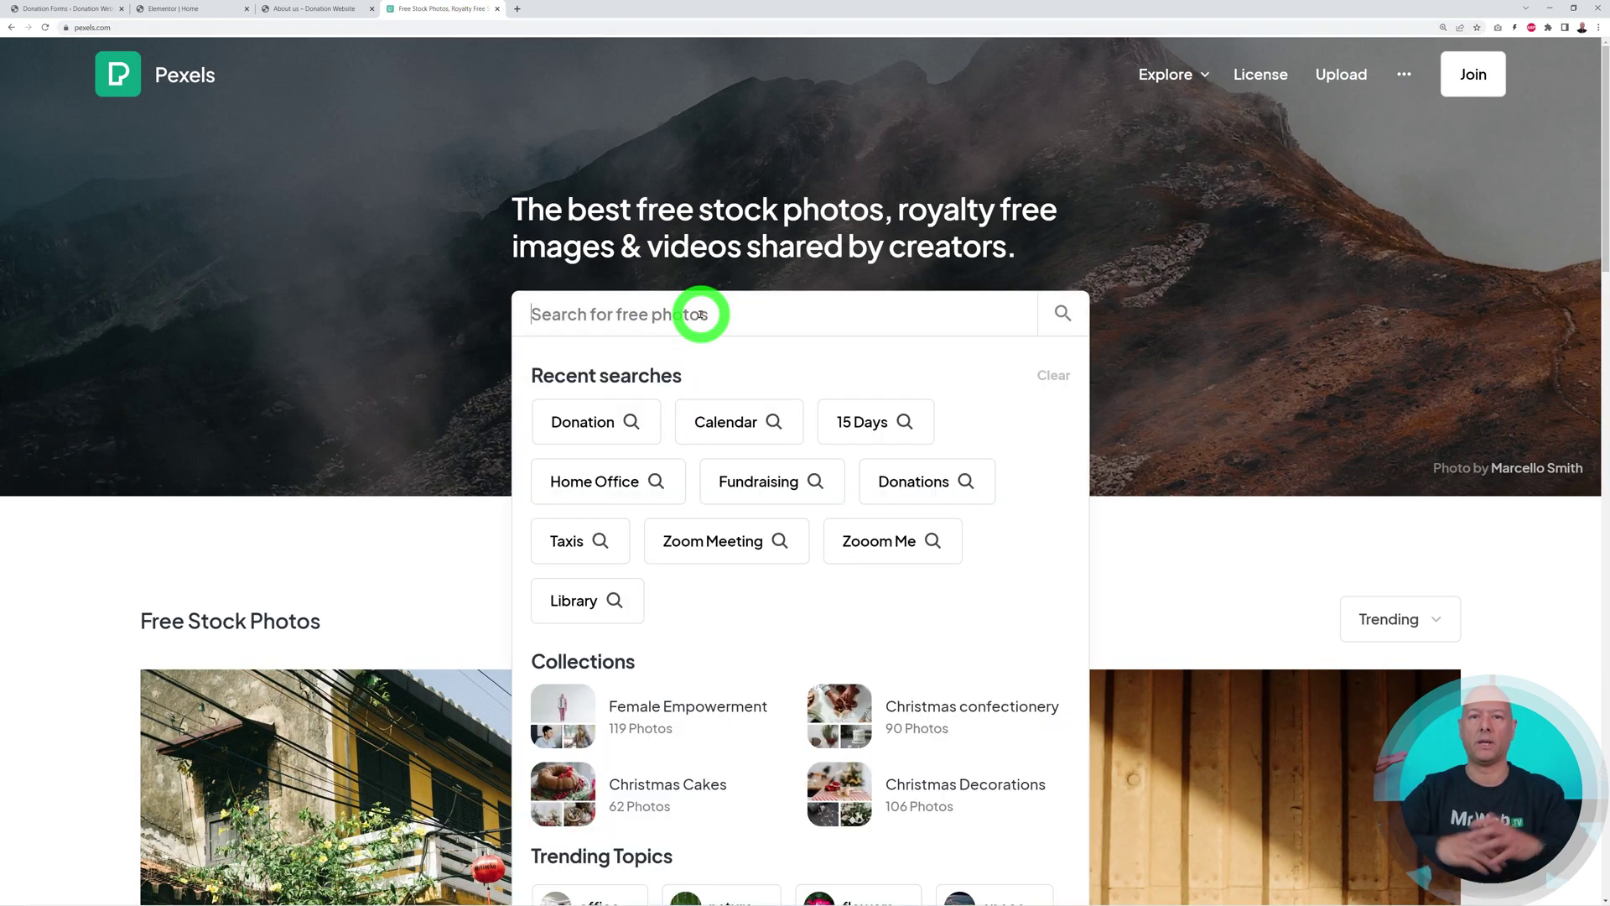
{"action": "left_click", "coordinate": [584, 428]}
{"action": "scroll", "coordinate": [1425, 562], "scroll_direction": "down", "scroll_amount": 3}
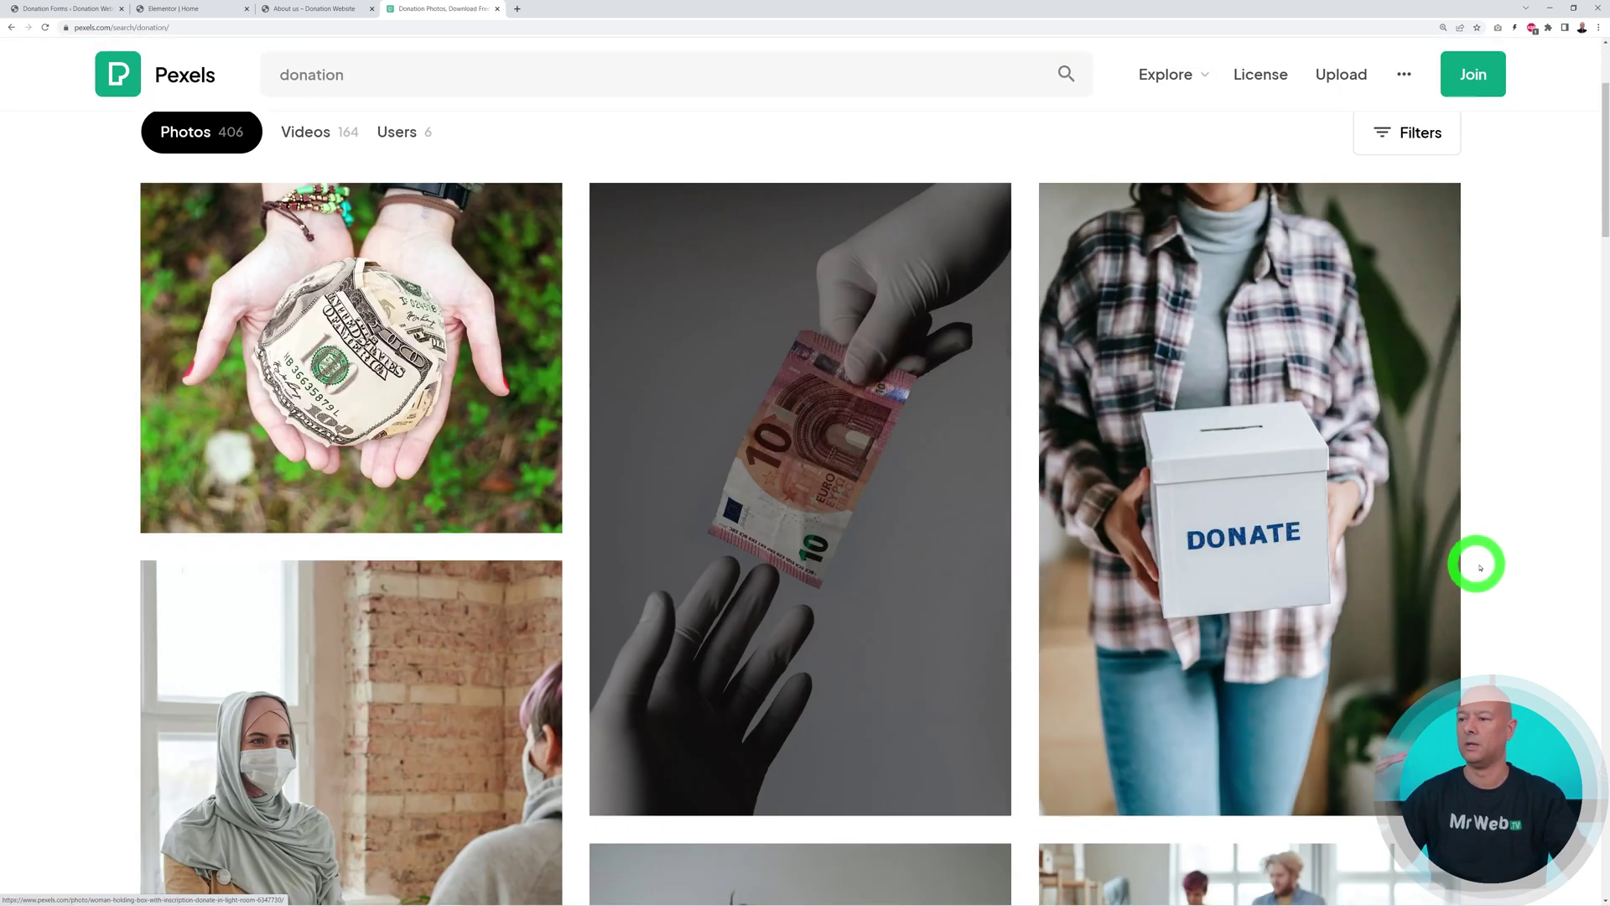
{"action": "scroll", "coordinate": [1537, 558], "scroll_direction": "down", "scroll_amount": 5}
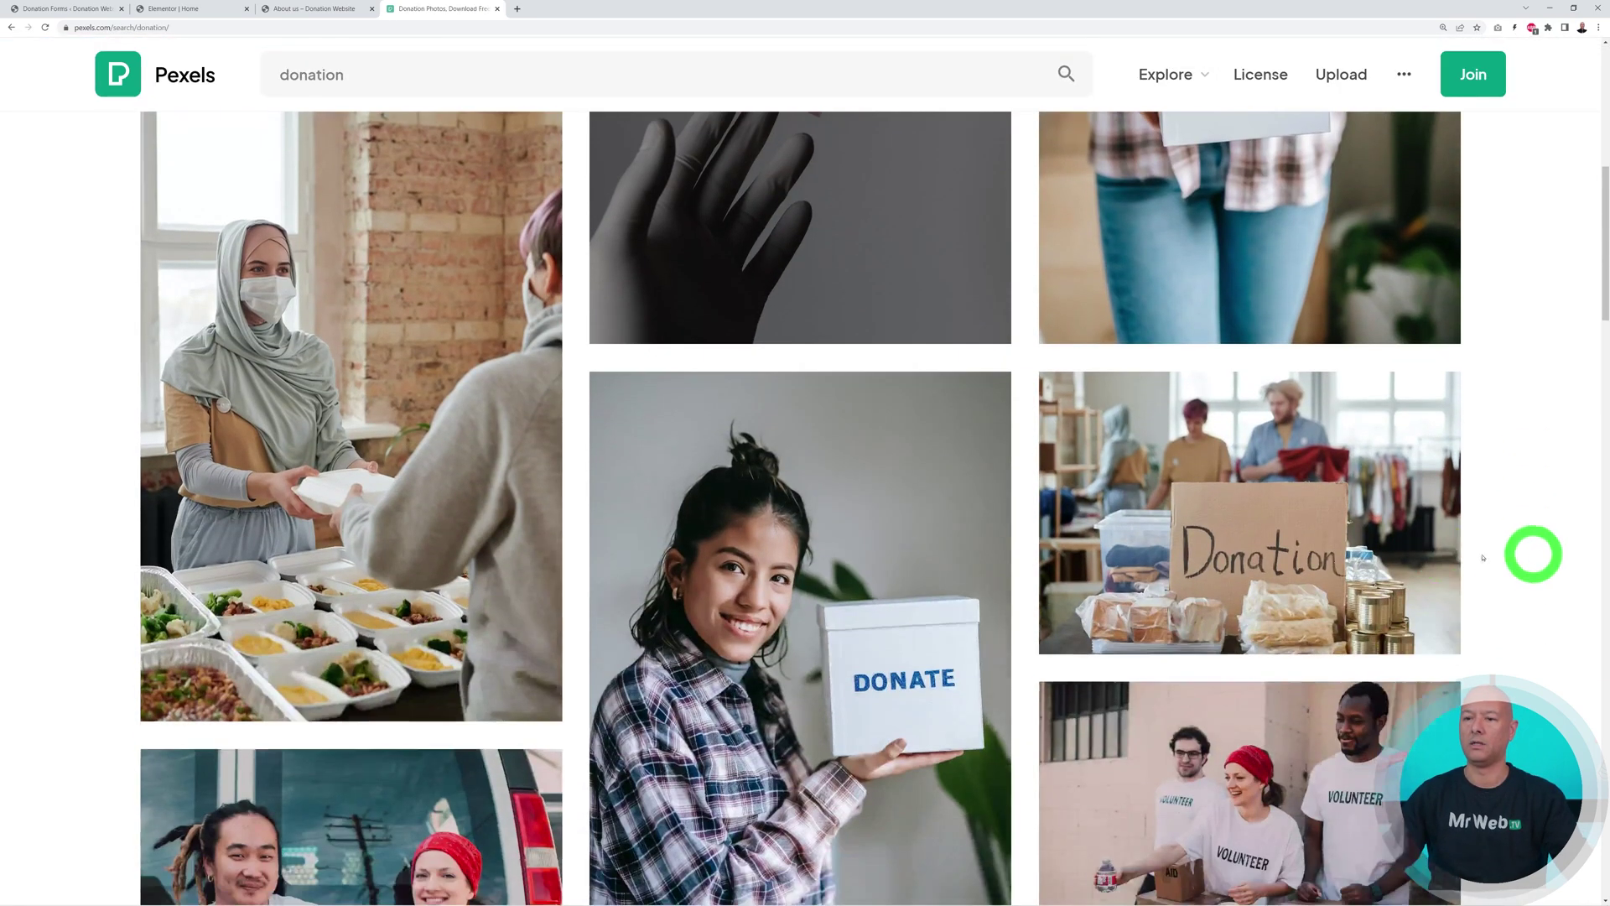
{"action": "scroll", "coordinate": [437, 466], "scroll_direction": "up", "scroll_amount": 2}
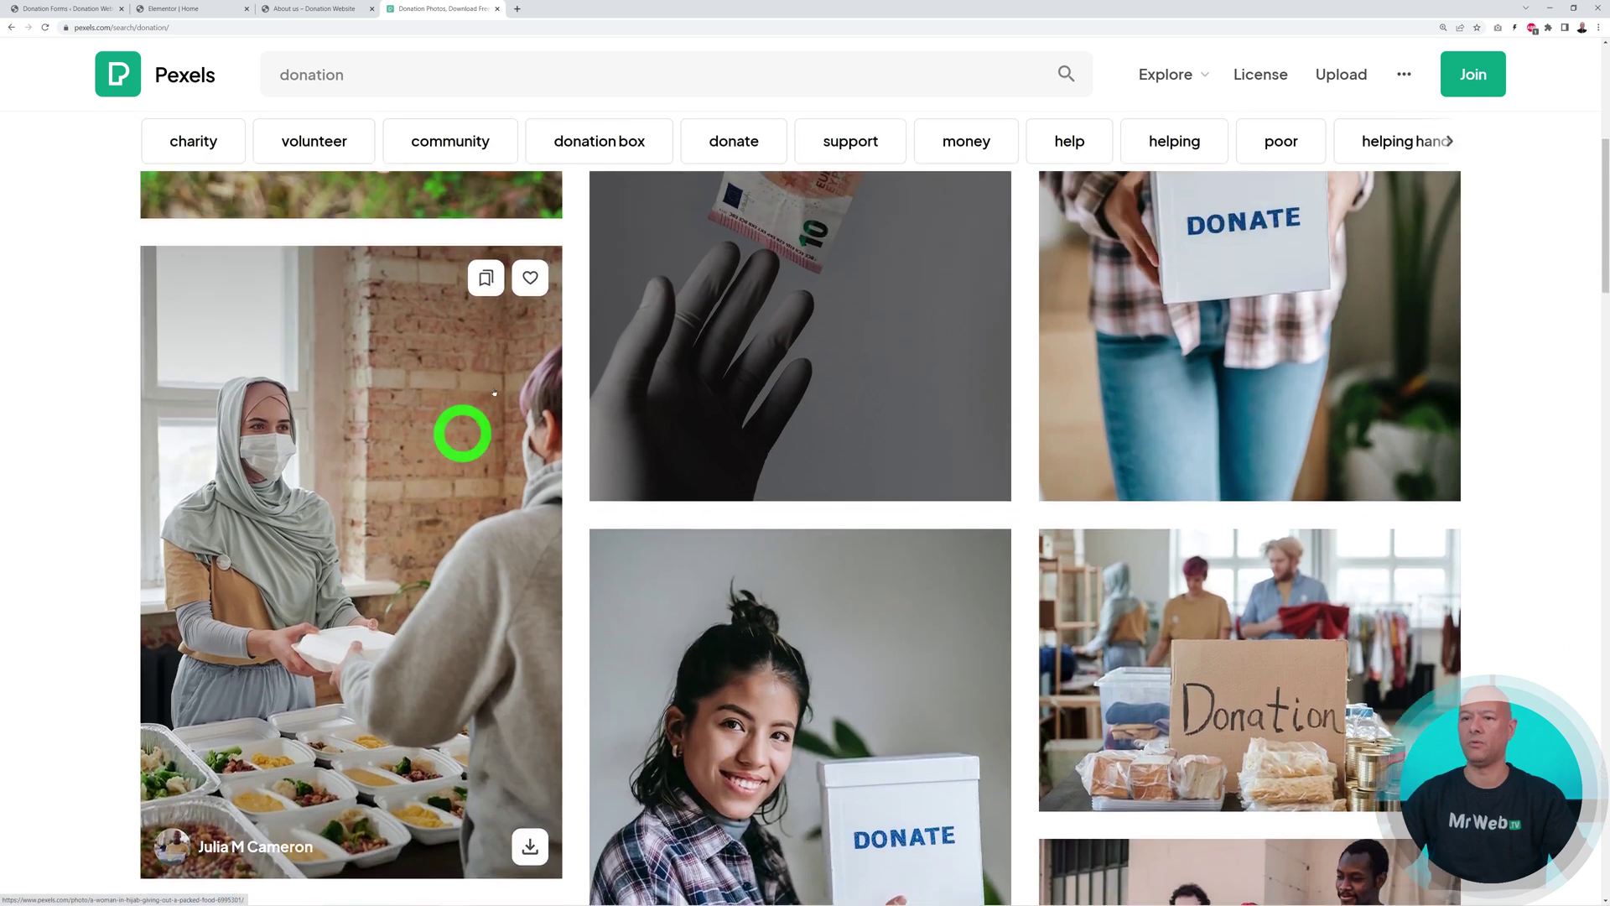
{"action": "scroll", "coordinate": [424, 558], "scroll_direction": "down", "scroll_amount": 1}
Download the hijab woman giving out food photo at Medium 1280x1920
{"action": "left_click", "coordinate": [422, 517]}
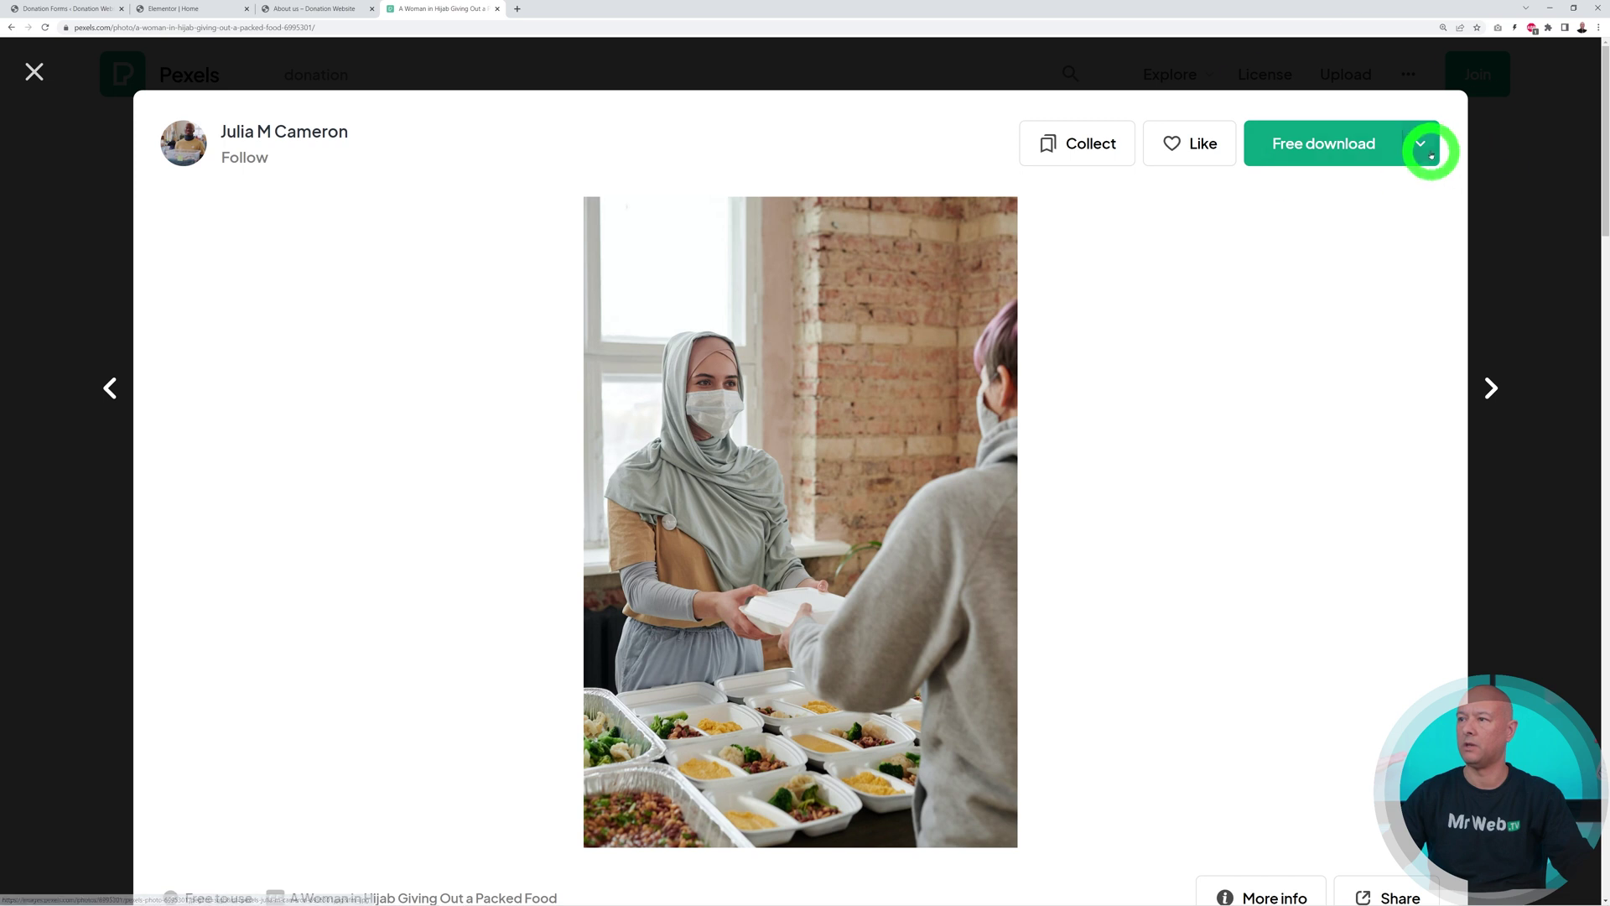
{"action": "left_click", "coordinate": [1421, 144]}
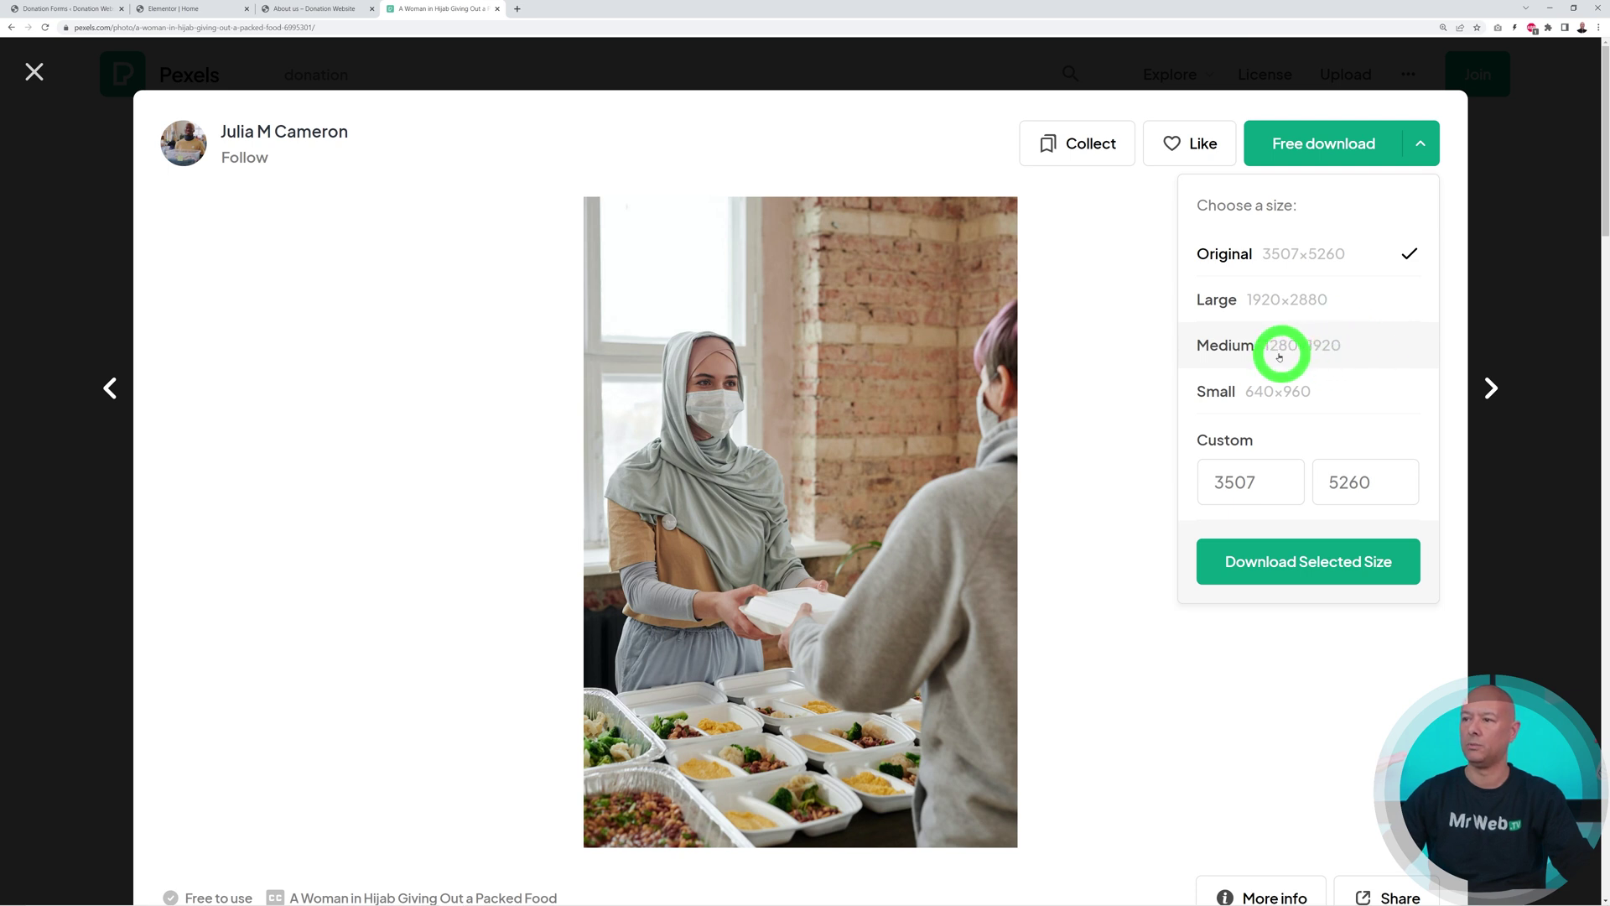
{"action": "left_click", "coordinate": [1330, 351]}
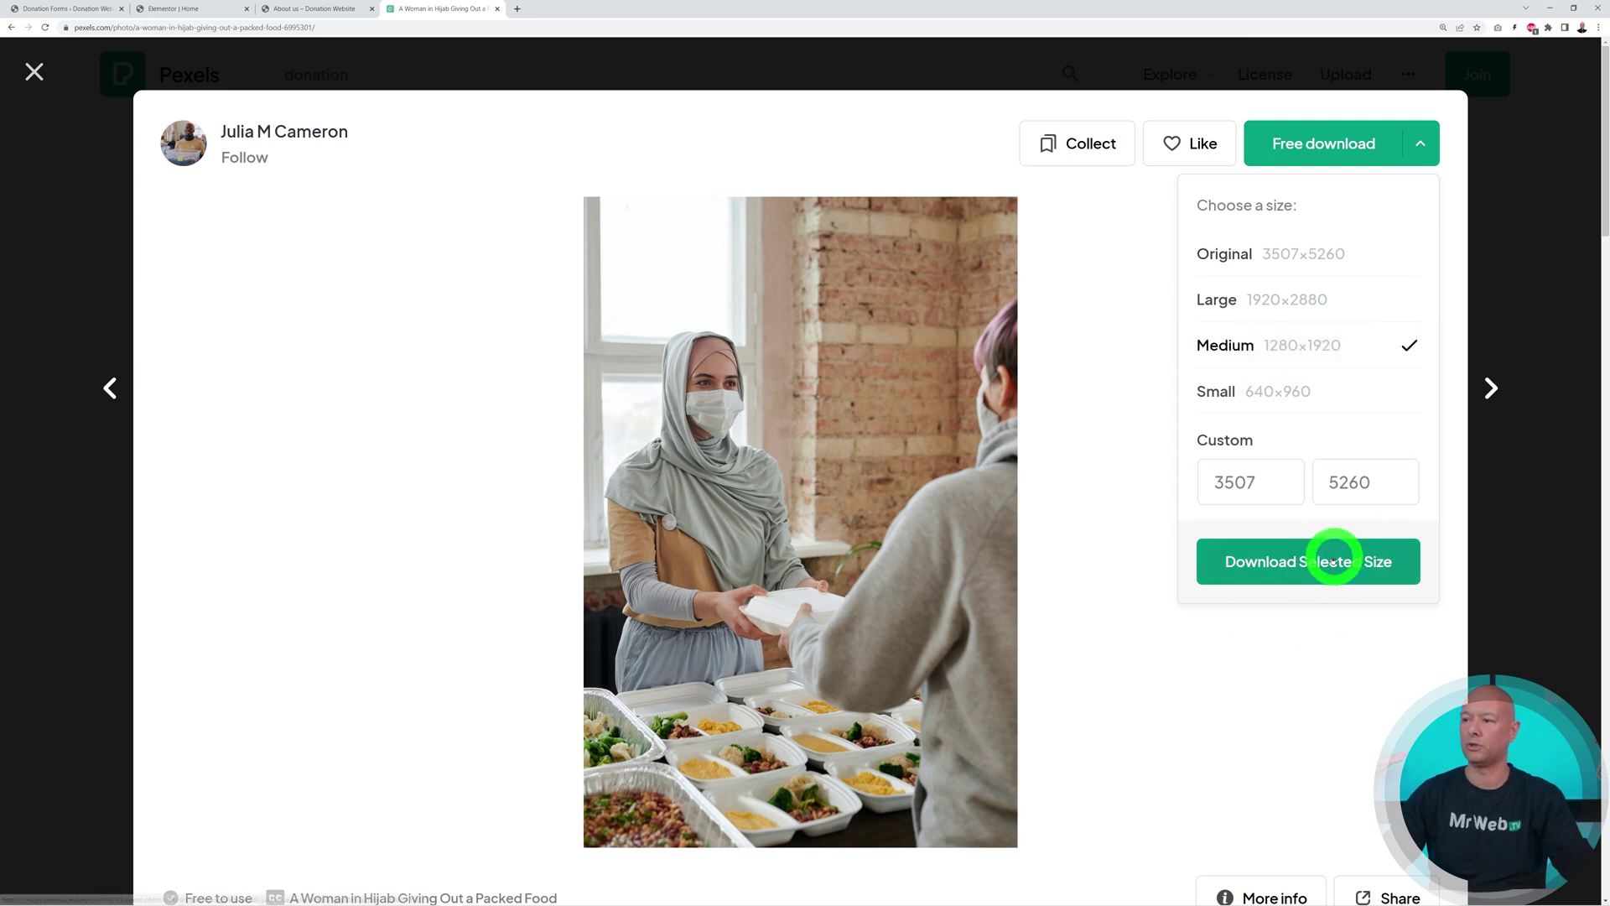
{"action": "left_click", "coordinate": [1326, 564]}
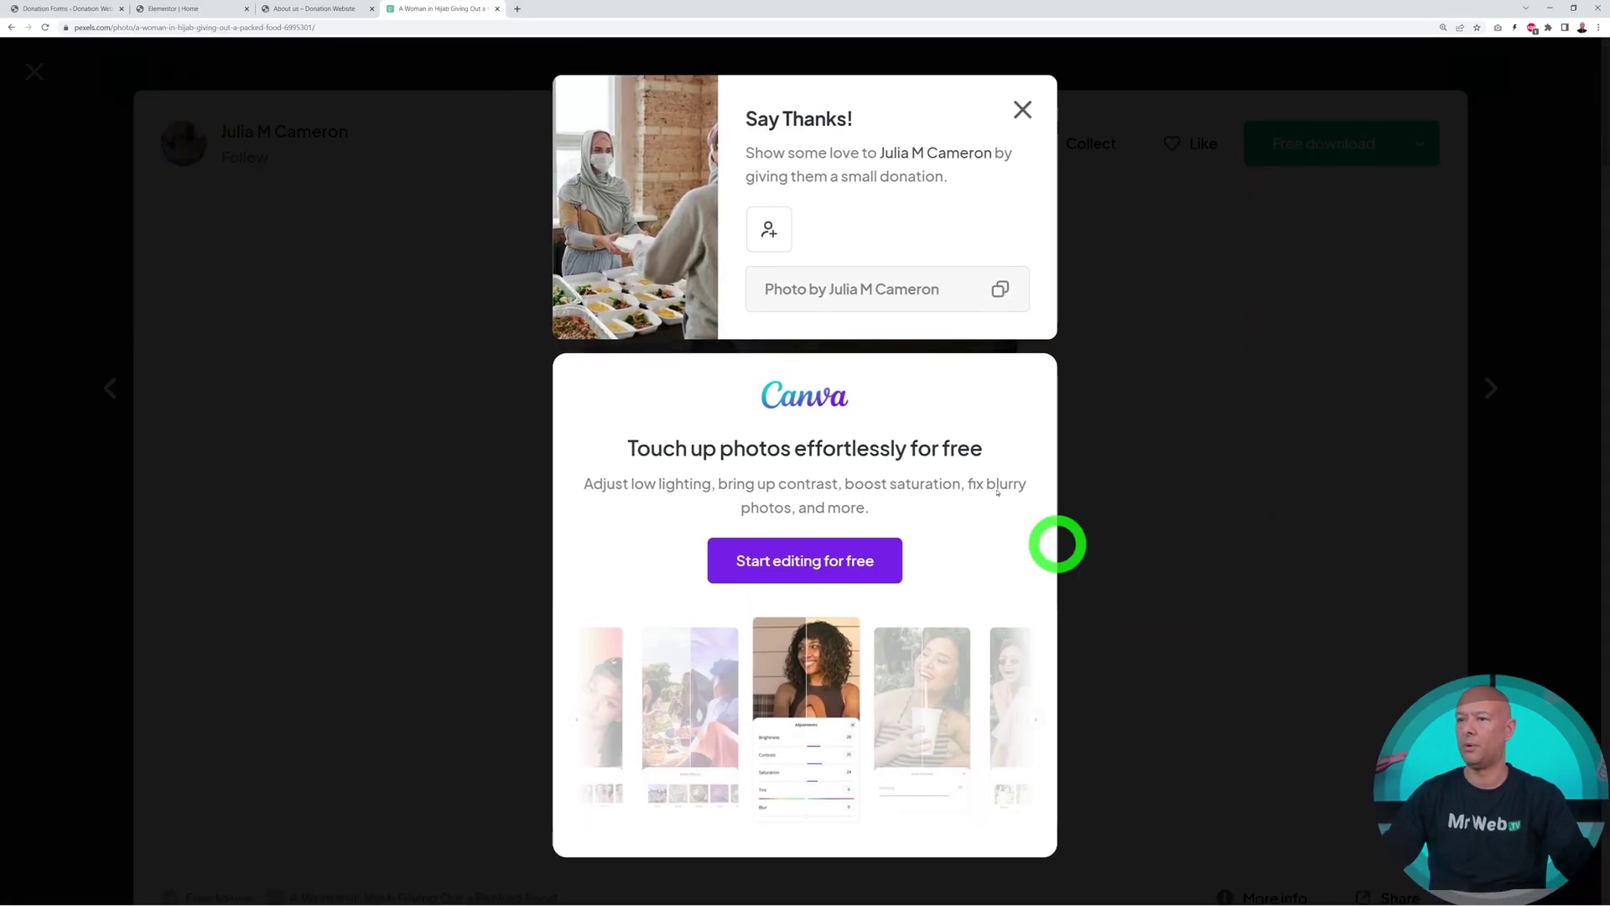
{"action": "left_click", "coordinate": [220, 8]}
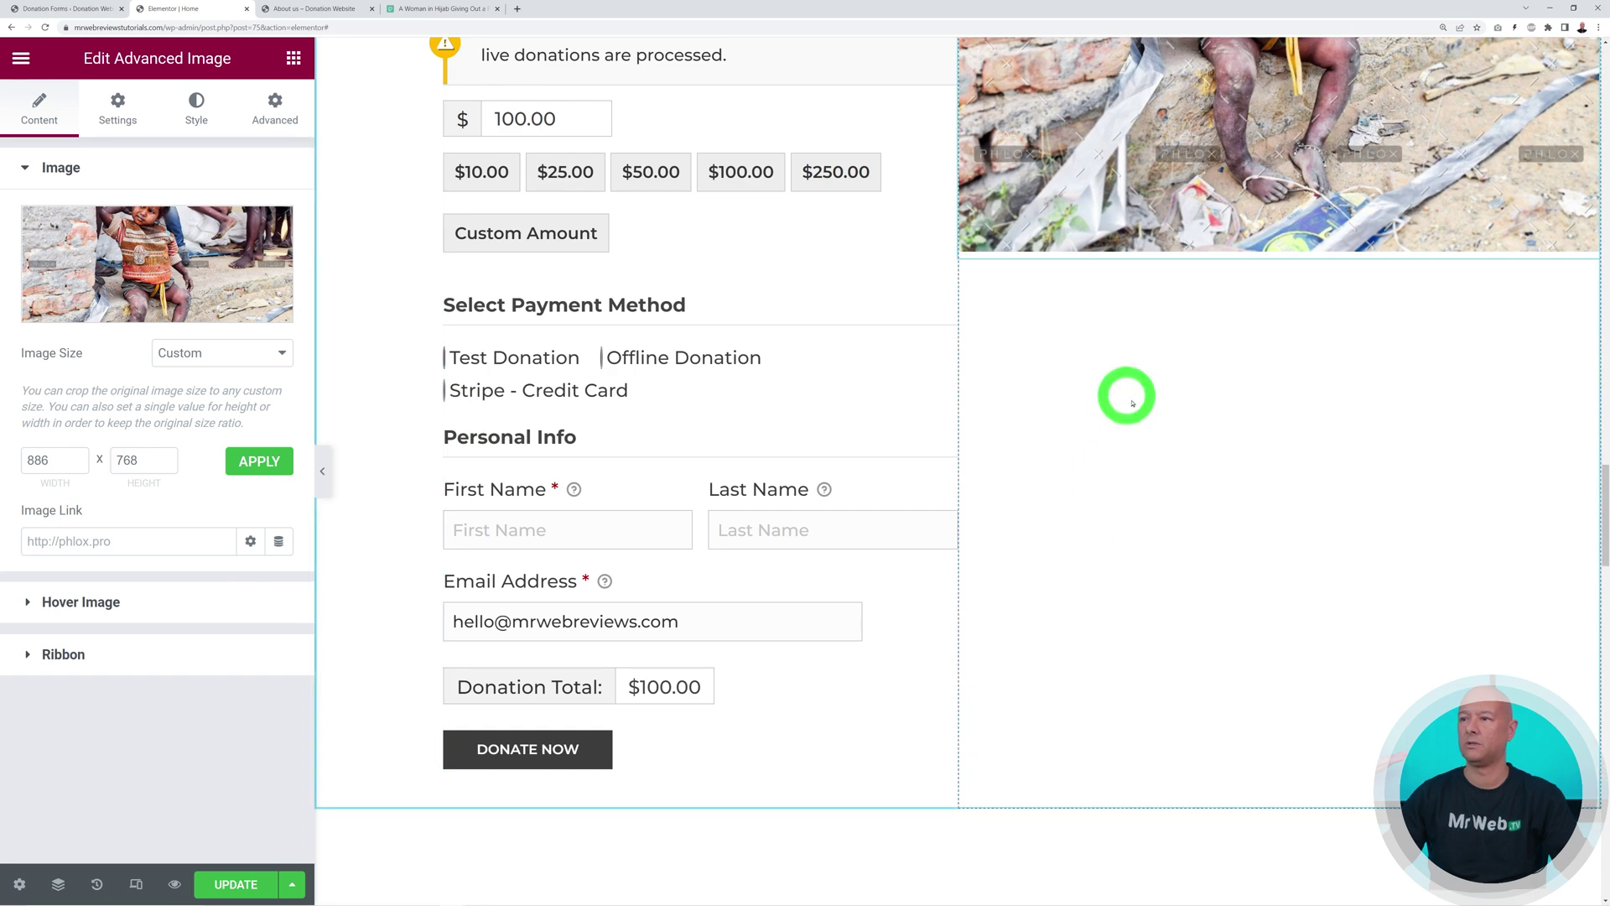
Upload the downloaded Pexels photo and insert it in place of the old image
{"action": "scroll", "coordinate": [1124, 395], "scroll_direction": "up", "scroll_amount": 3}
{"action": "left_click", "coordinate": [208, 252]}
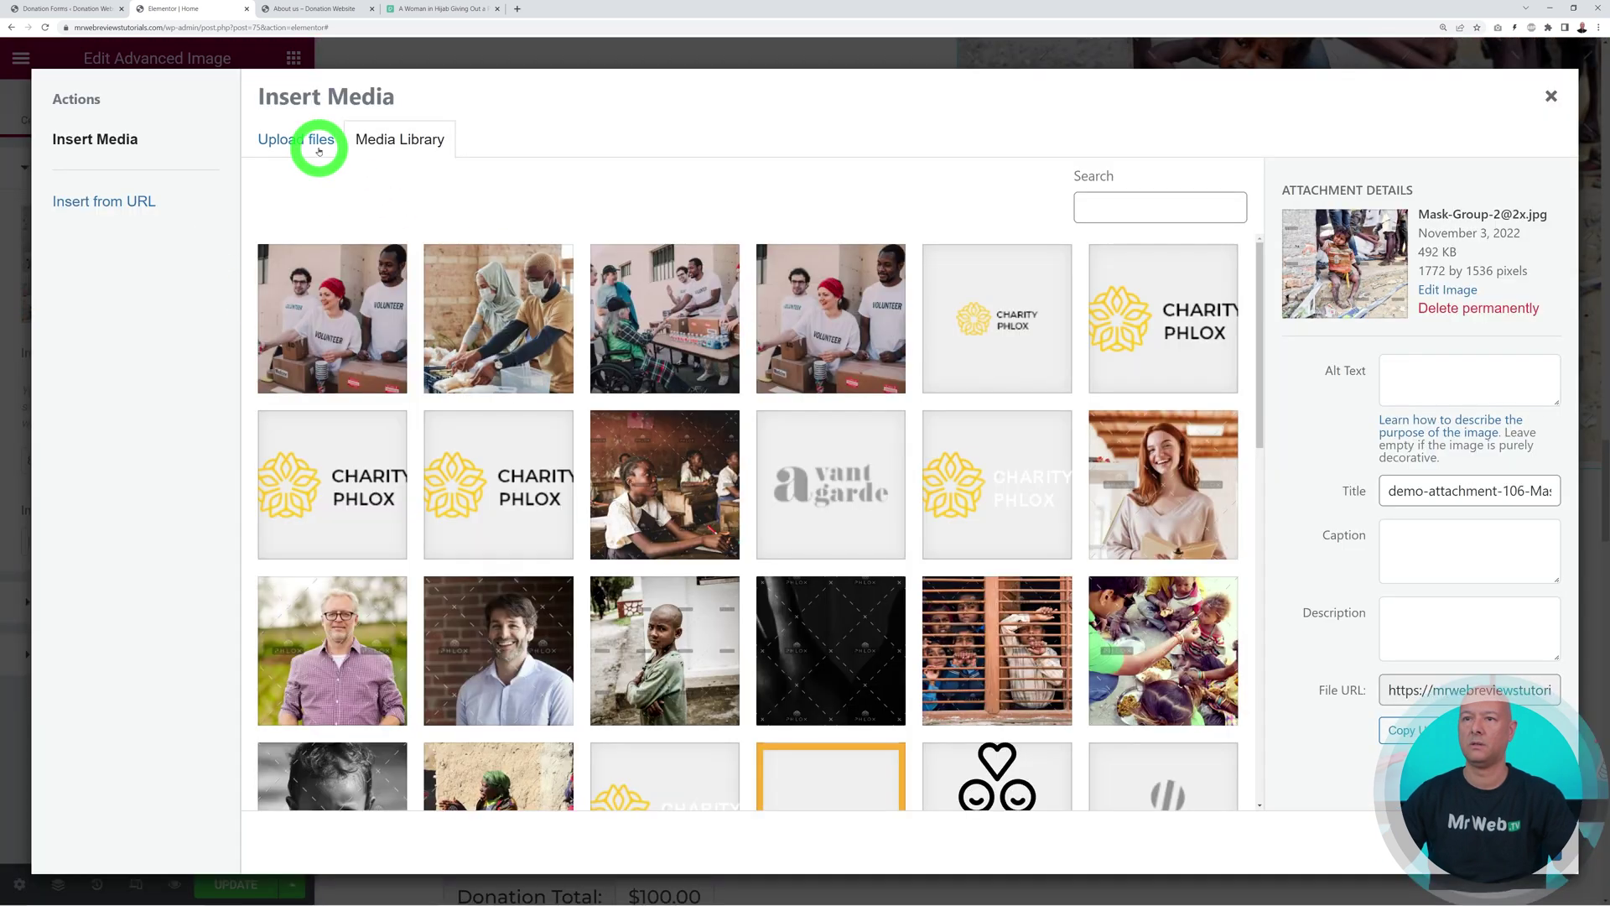
{"action": "left_click", "coordinate": [302, 139]}
{"action": "left_click", "coordinate": [910, 464]}
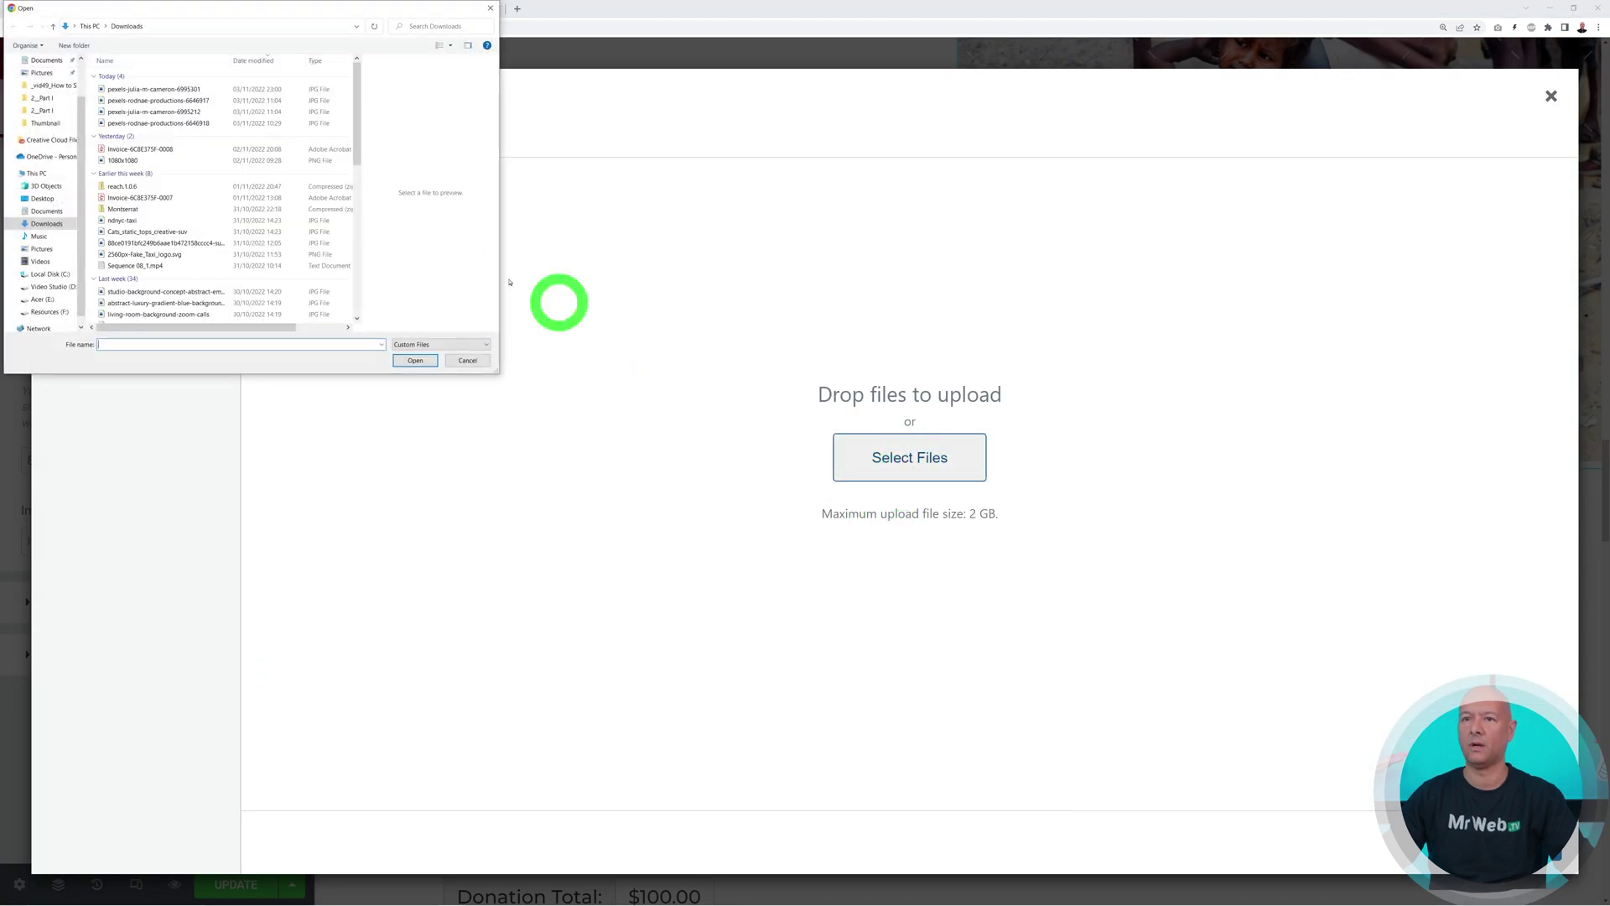
{"action": "left_click", "coordinate": [197, 90]}
{"action": "left_click", "coordinate": [414, 361]}
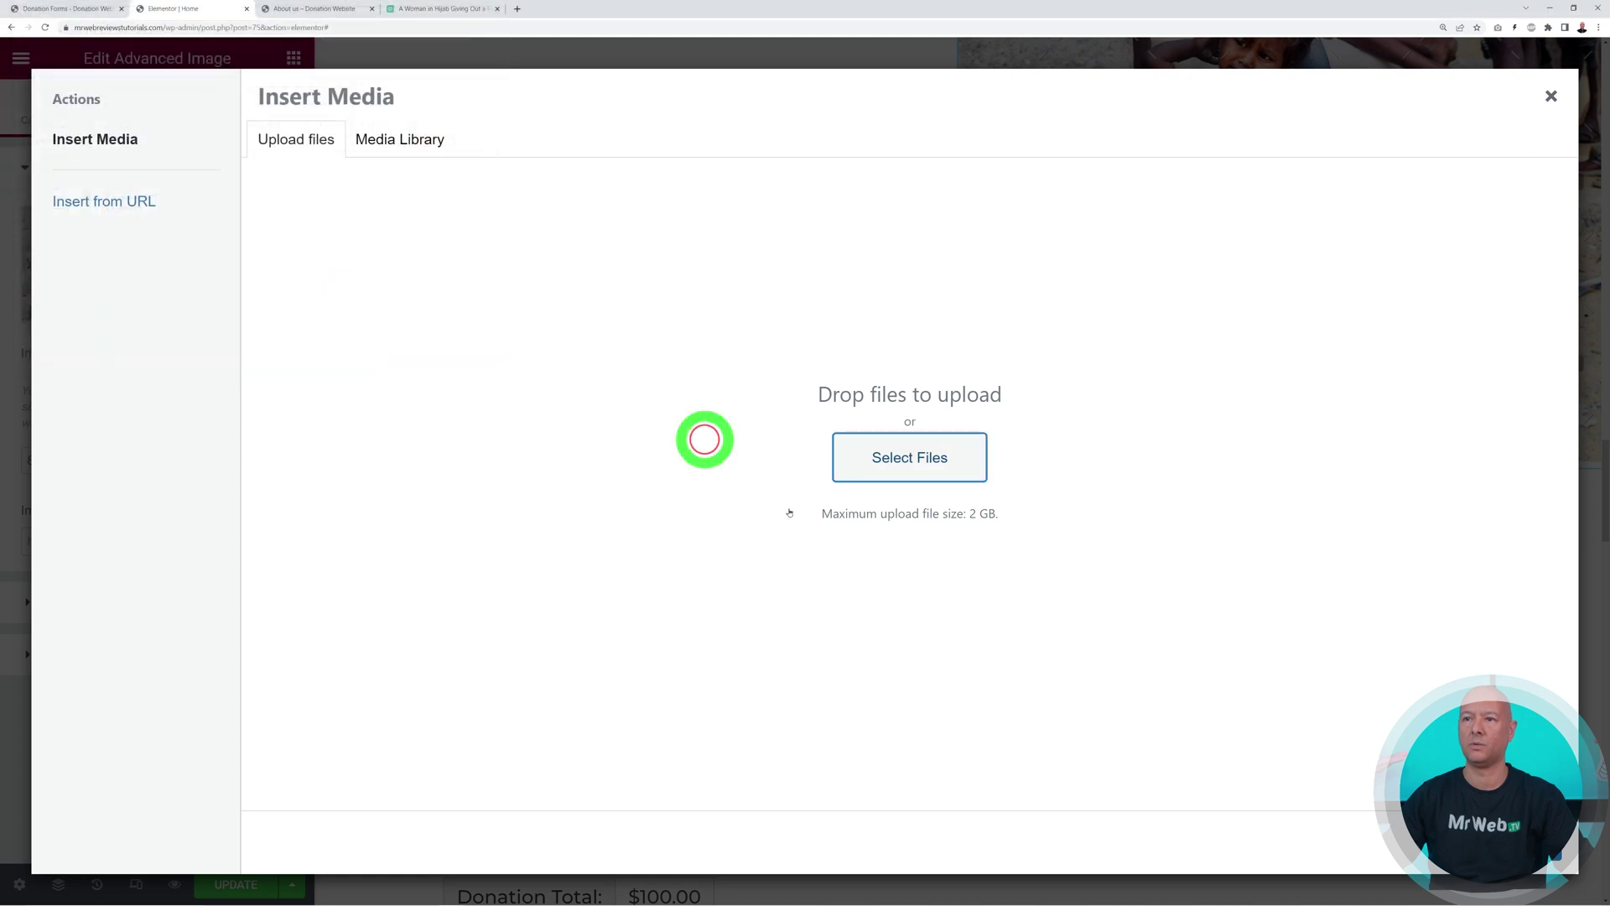
{"action": "left_click", "coordinate": [1502, 842]}
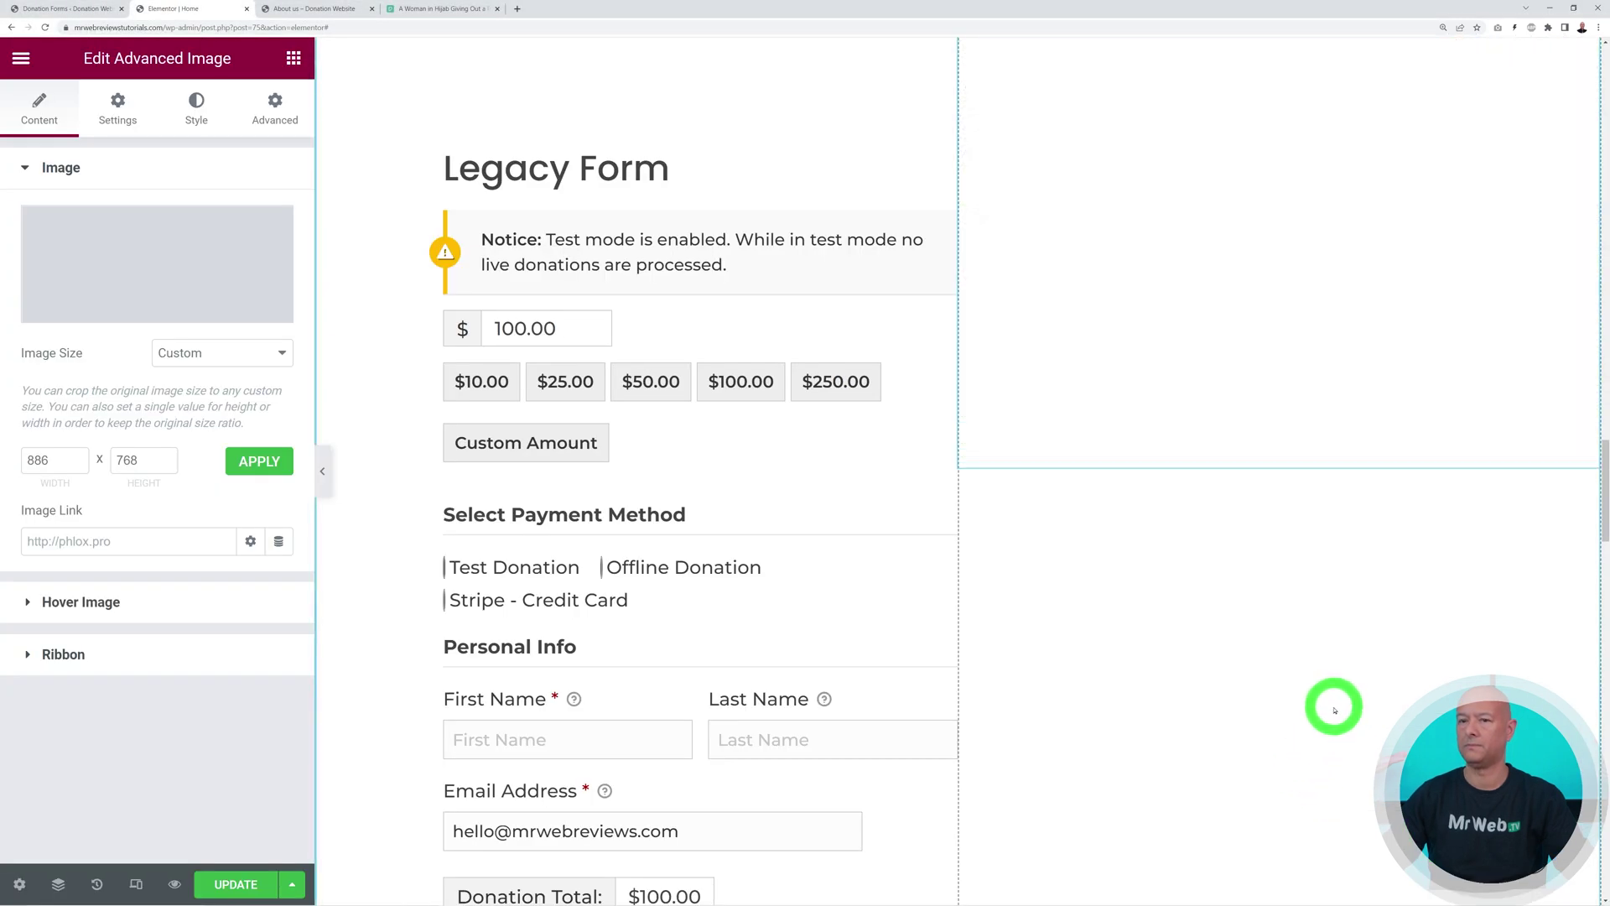
Set the Image Size to Full and check the photo in the preview
{"action": "scroll", "coordinate": [1333, 711], "scroll_direction": "up", "scroll_amount": 1}
{"action": "scroll", "coordinate": [1333, 712], "scroll_direction": "up", "scroll_amount": 1}
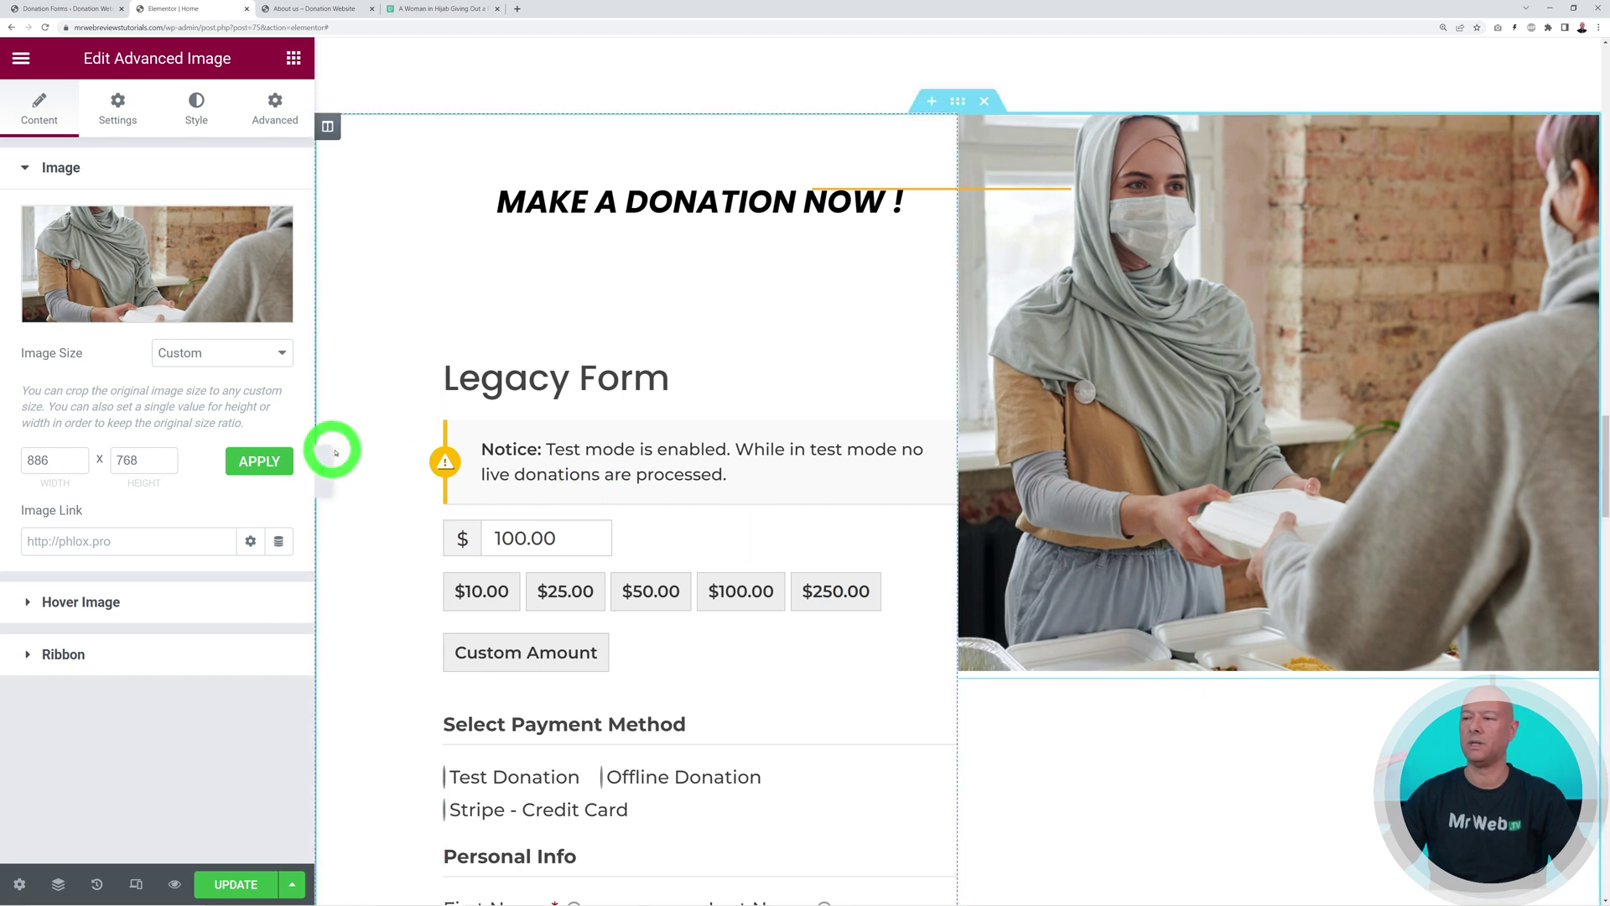
{"action": "left_click", "coordinate": [252, 352]}
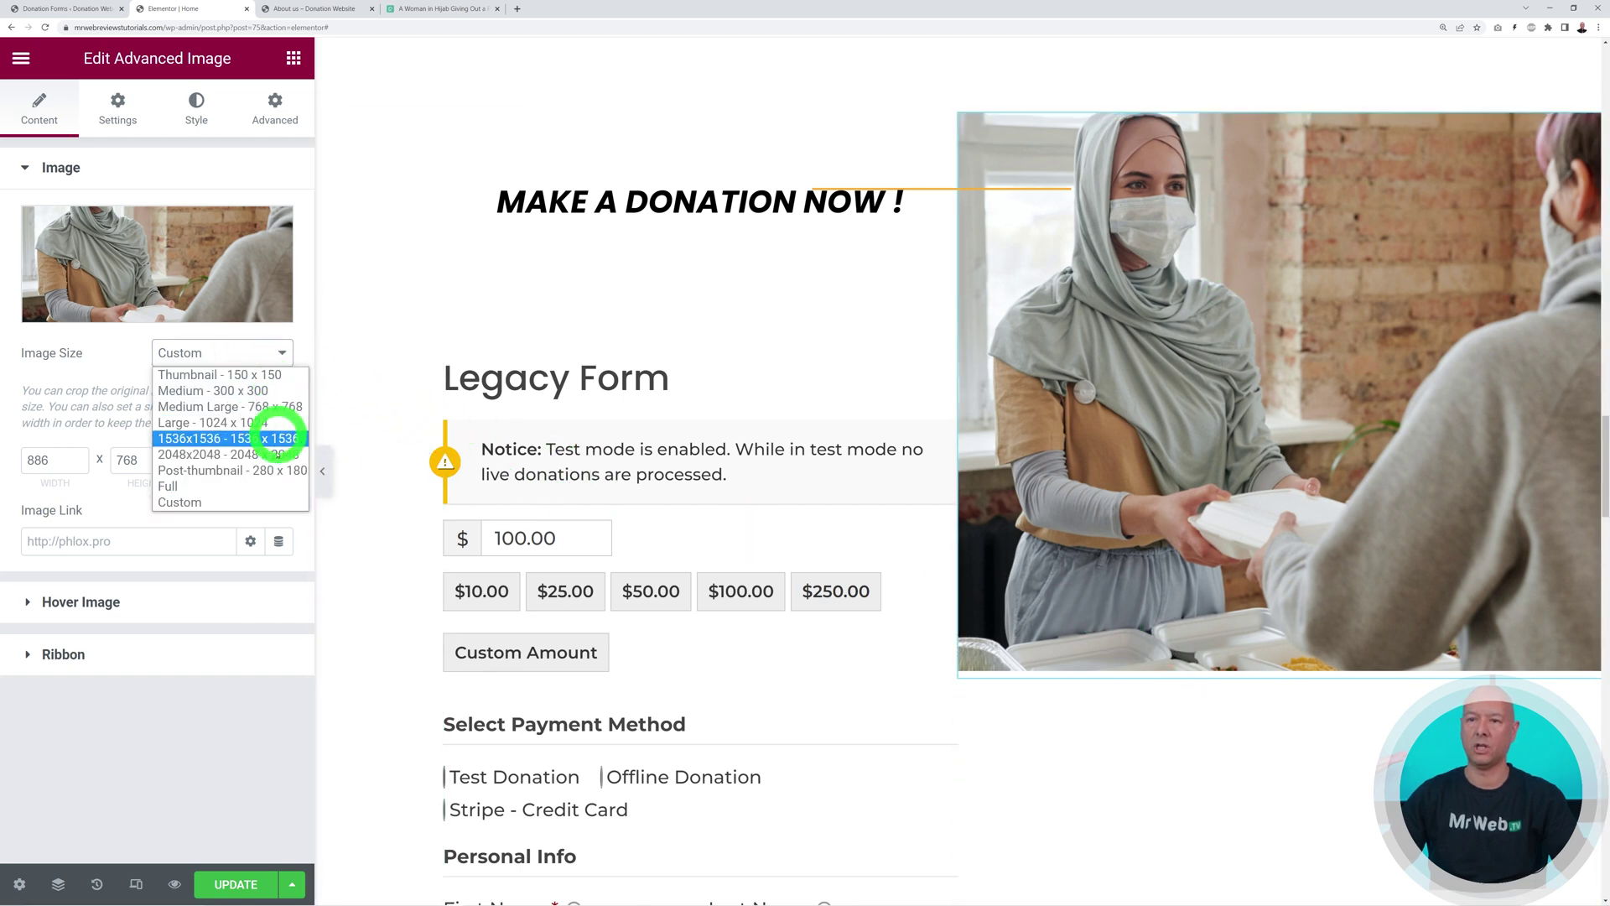
{"action": "left_click", "coordinate": [260, 490]}
{"action": "scroll", "coordinate": [1309, 593], "scroll_direction": "down", "scroll_amount": 4}
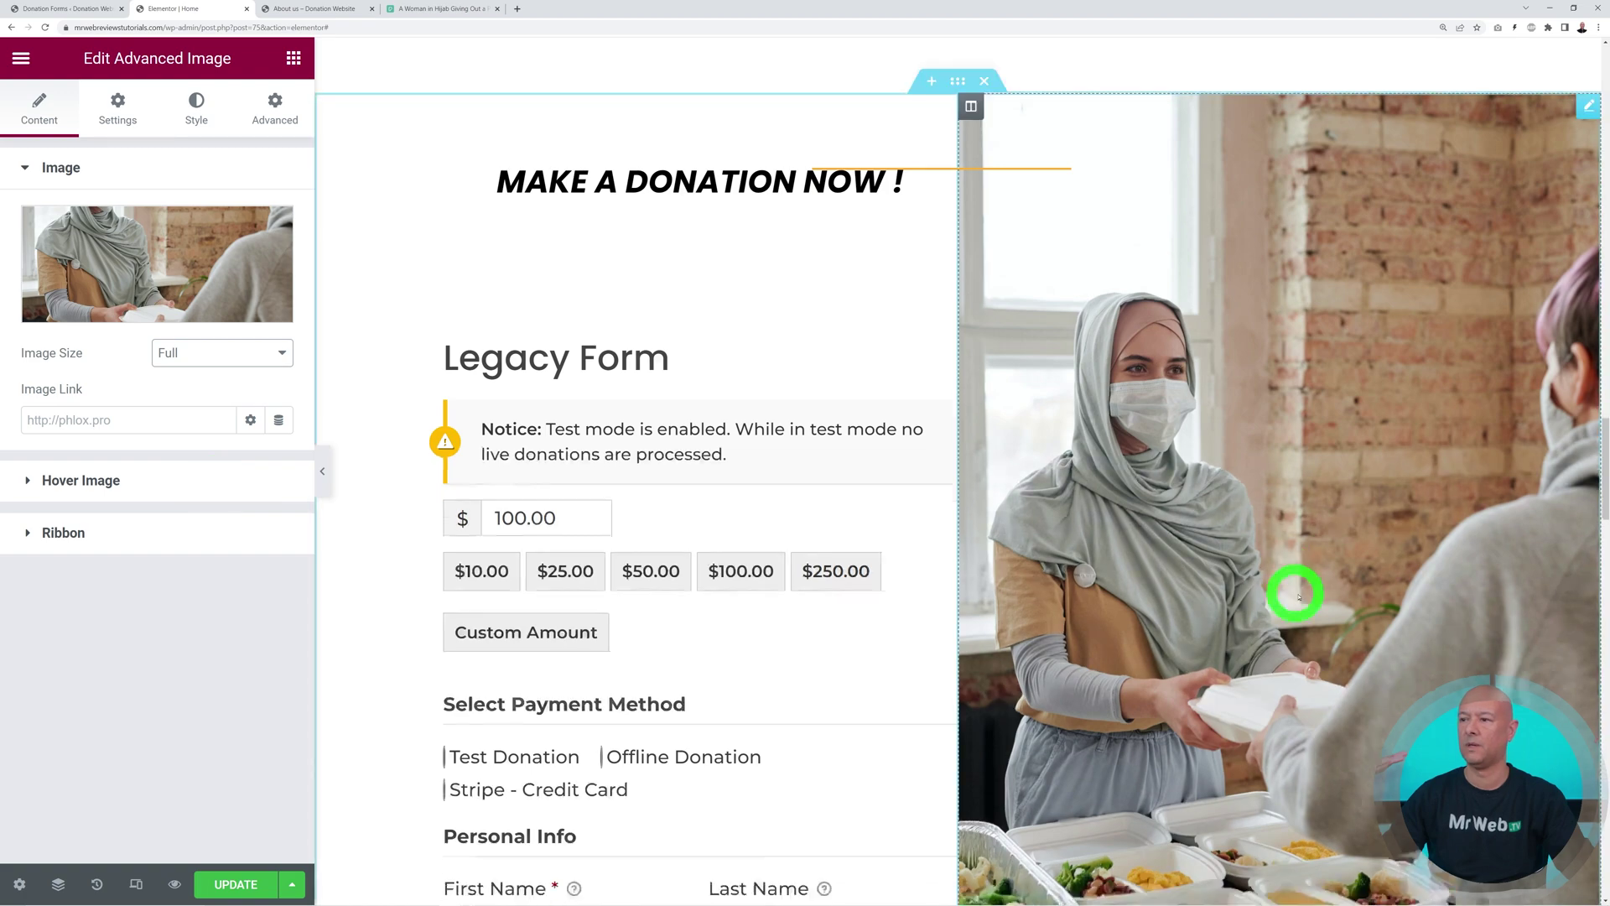
{"action": "scroll", "coordinate": [1322, 593], "scroll_direction": "up", "scroll_amount": 6}
{"action": "scroll", "coordinate": [1319, 596], "scroll_direction": "down", "scroll_amount": 1}
{"action": "scroll", "coordinate": [1319, 600], "scroll_direction": "down", "scroll_amount": 5}
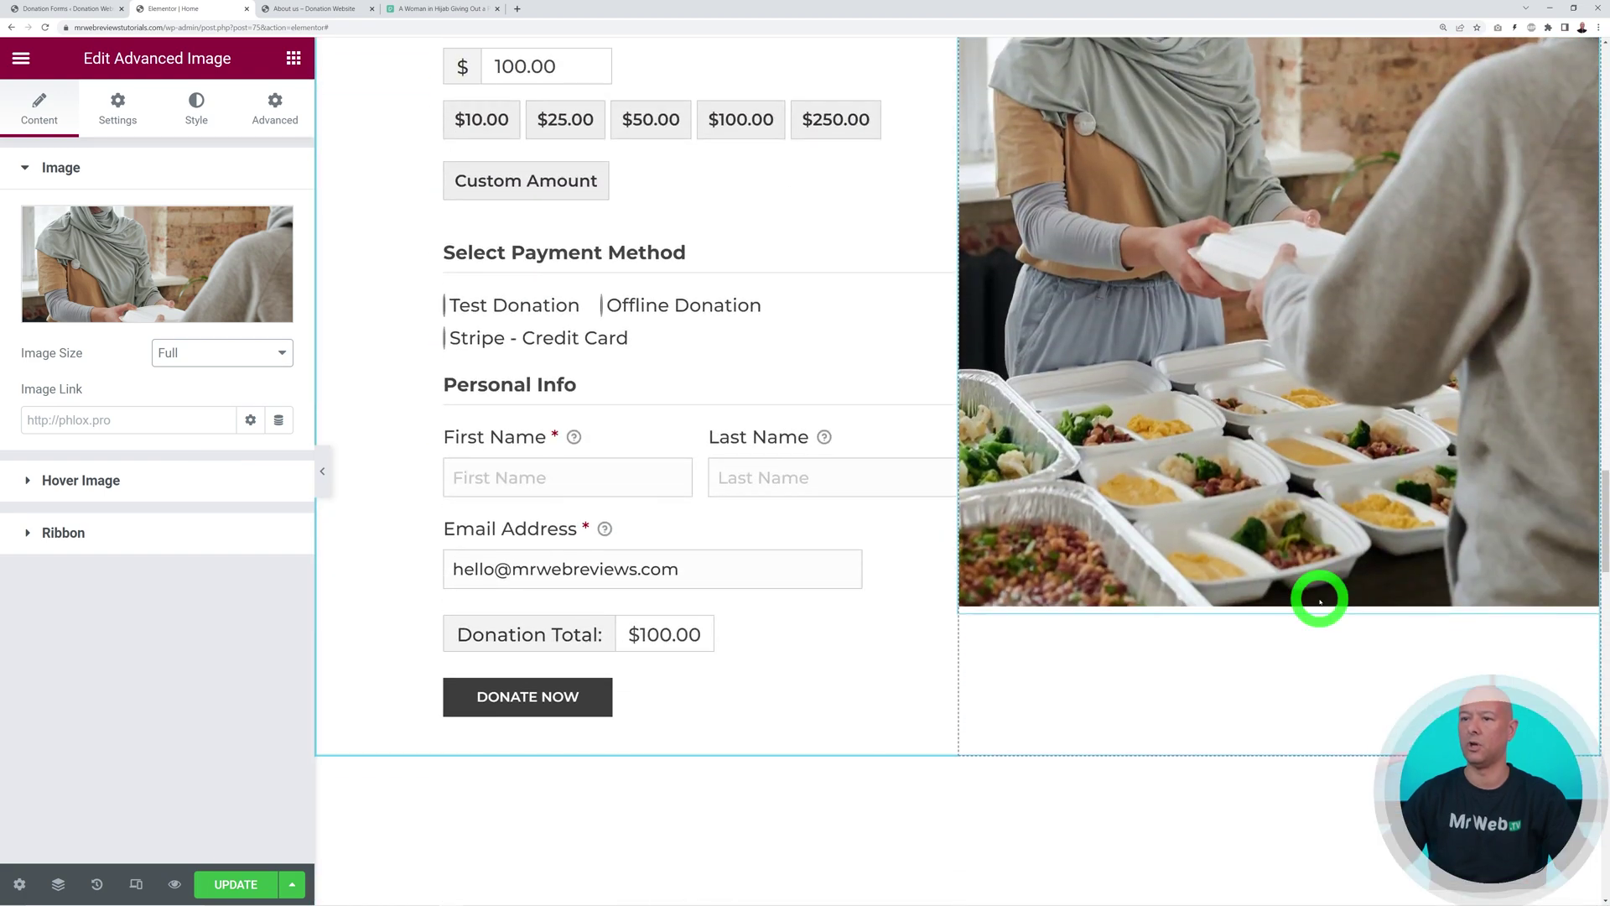
{"action": "scroll", "coordinate": [1229, 351], "scroll_direction": "up", "scroll_amount": 1}
{"action": "scroll", "coordinate": [1222, 329], "scroll_direction": "down", "scroll_amount": 9}
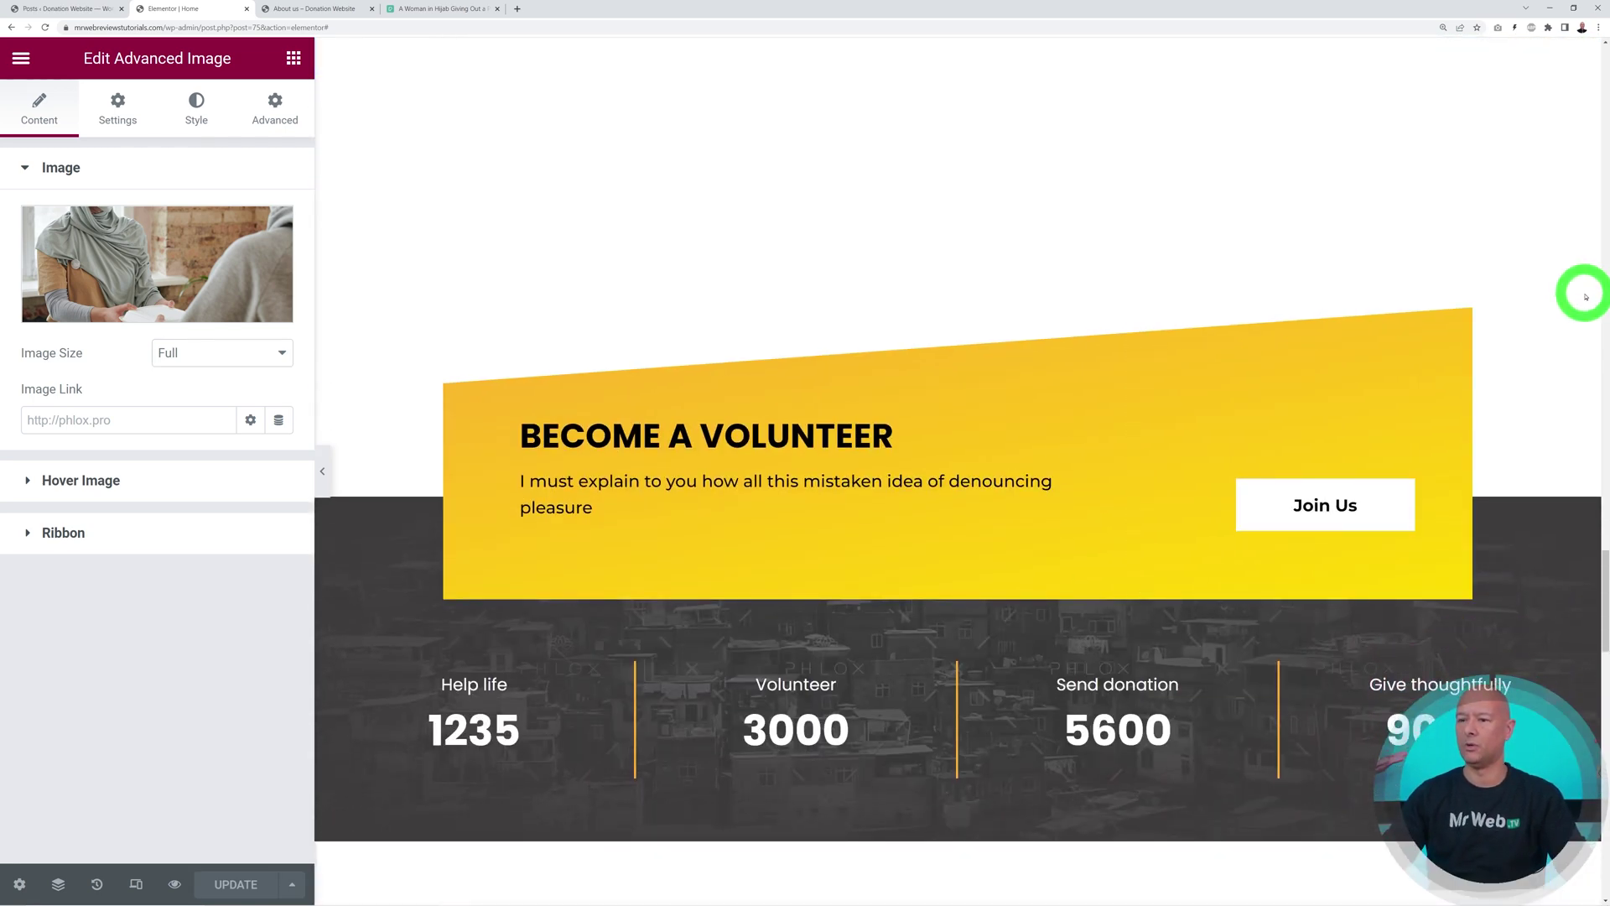
{"action": "scroll", "coordinate": [1586, 297], "scroll_direction": "down", "scroll_amount": 2}
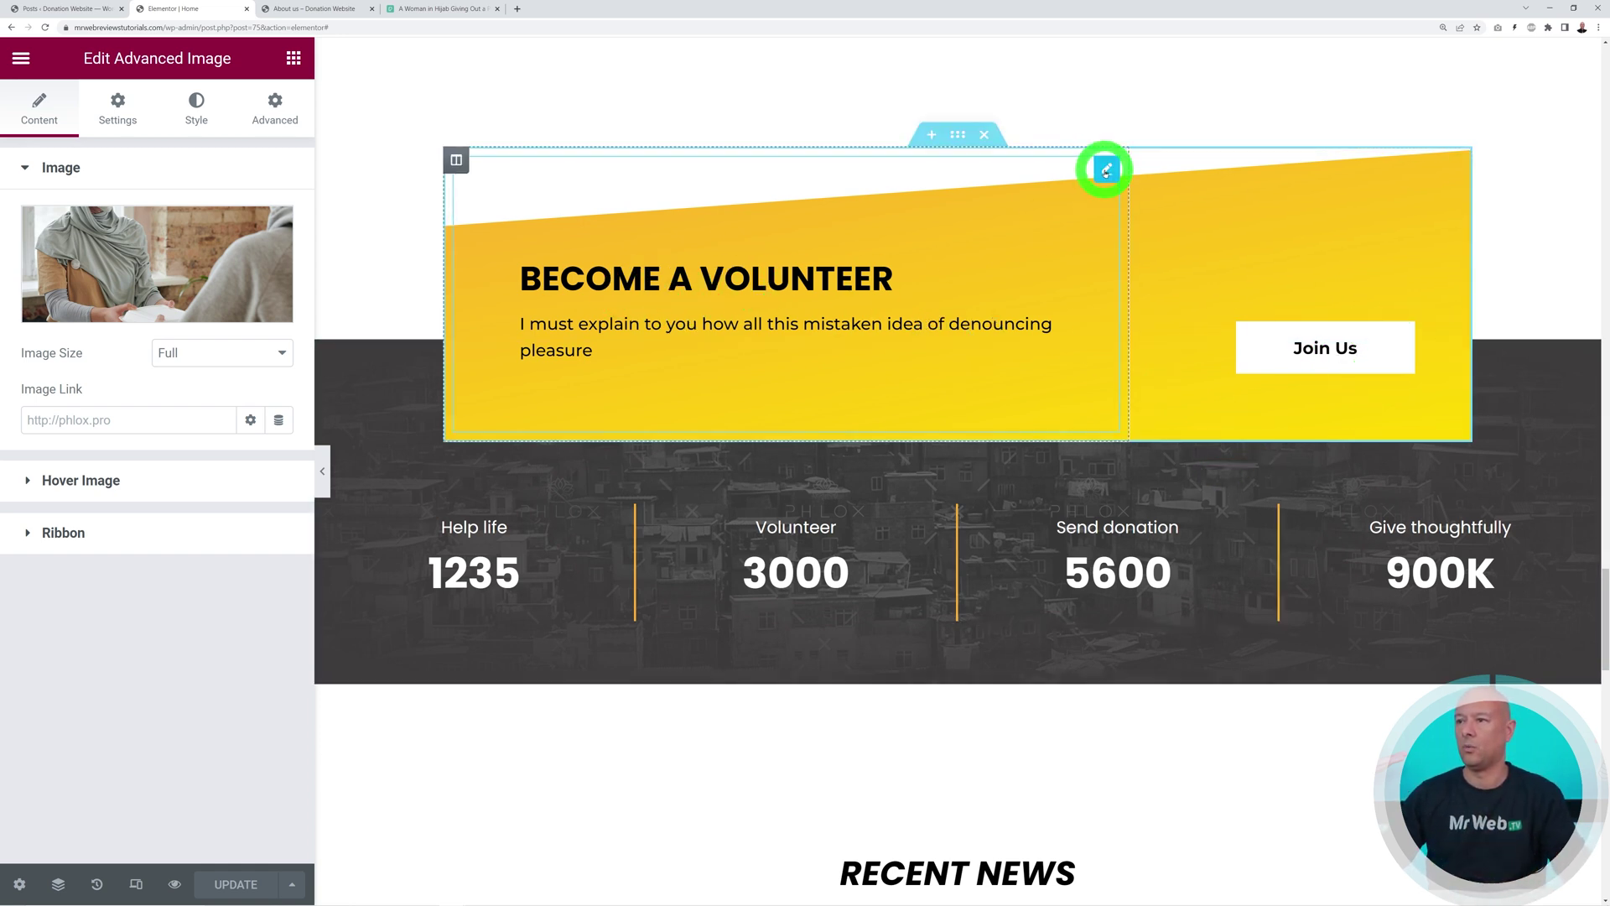
Inspect the Become a Volunteer heading's title, secondary heading and description settings
{"action": "left_click", "coordinate": [1107, 167]}
{"action": "left_click_drag", "start_coordinate": [167, 253], "coordinate": [25, 244]}
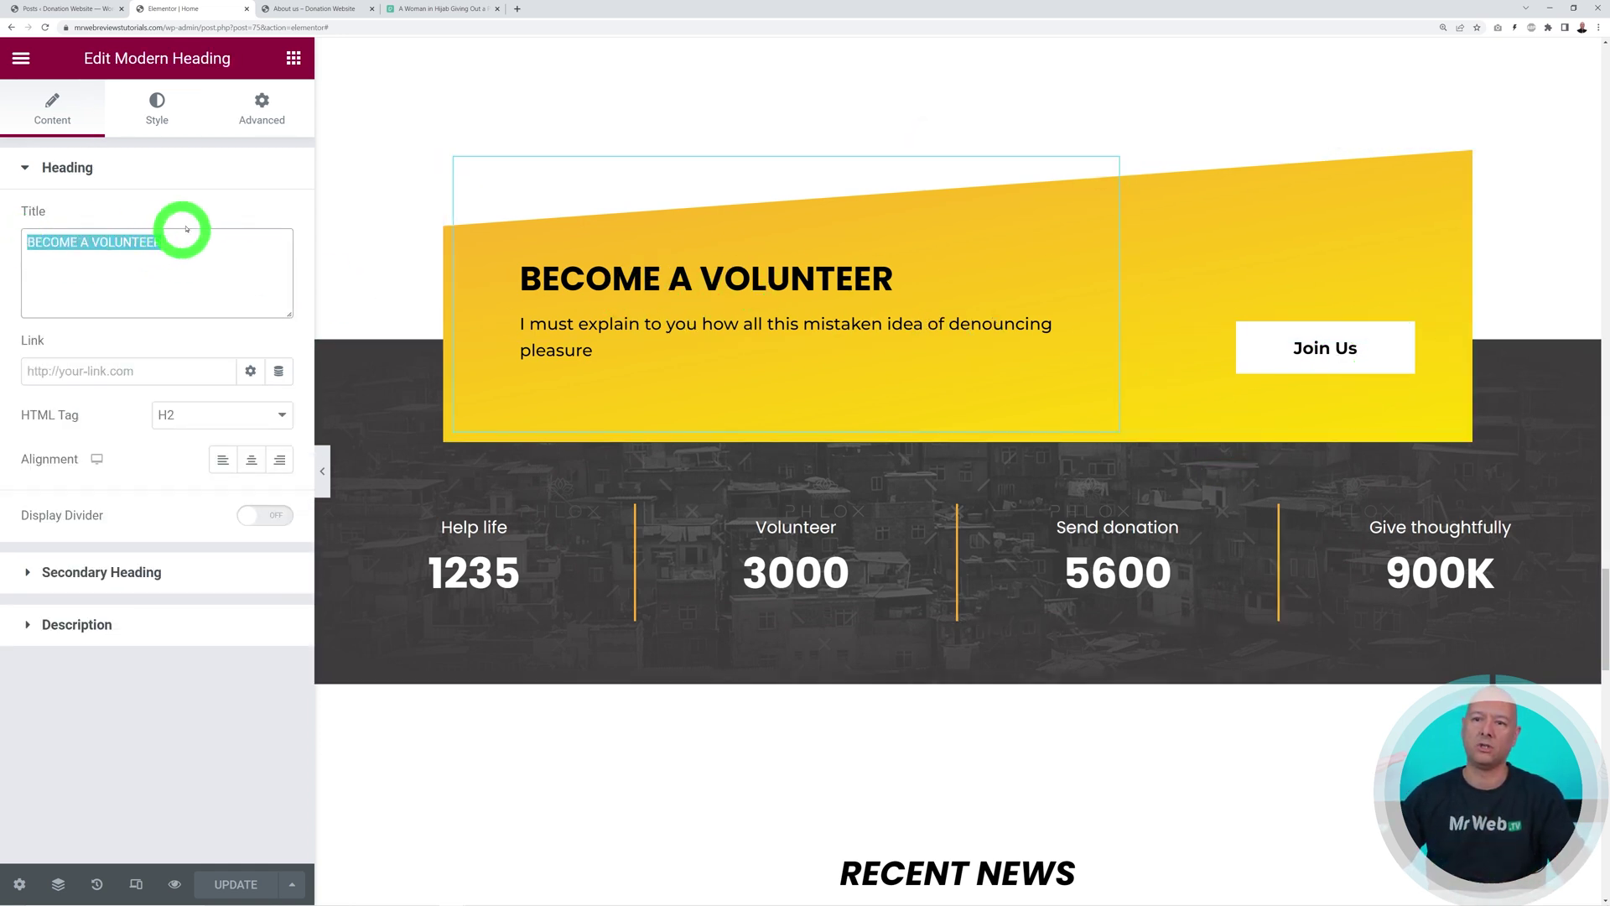
{"action": "left_click", "coordinate": [198, 205]}
{"action": "left_click", "coordinate": [133, 573]}
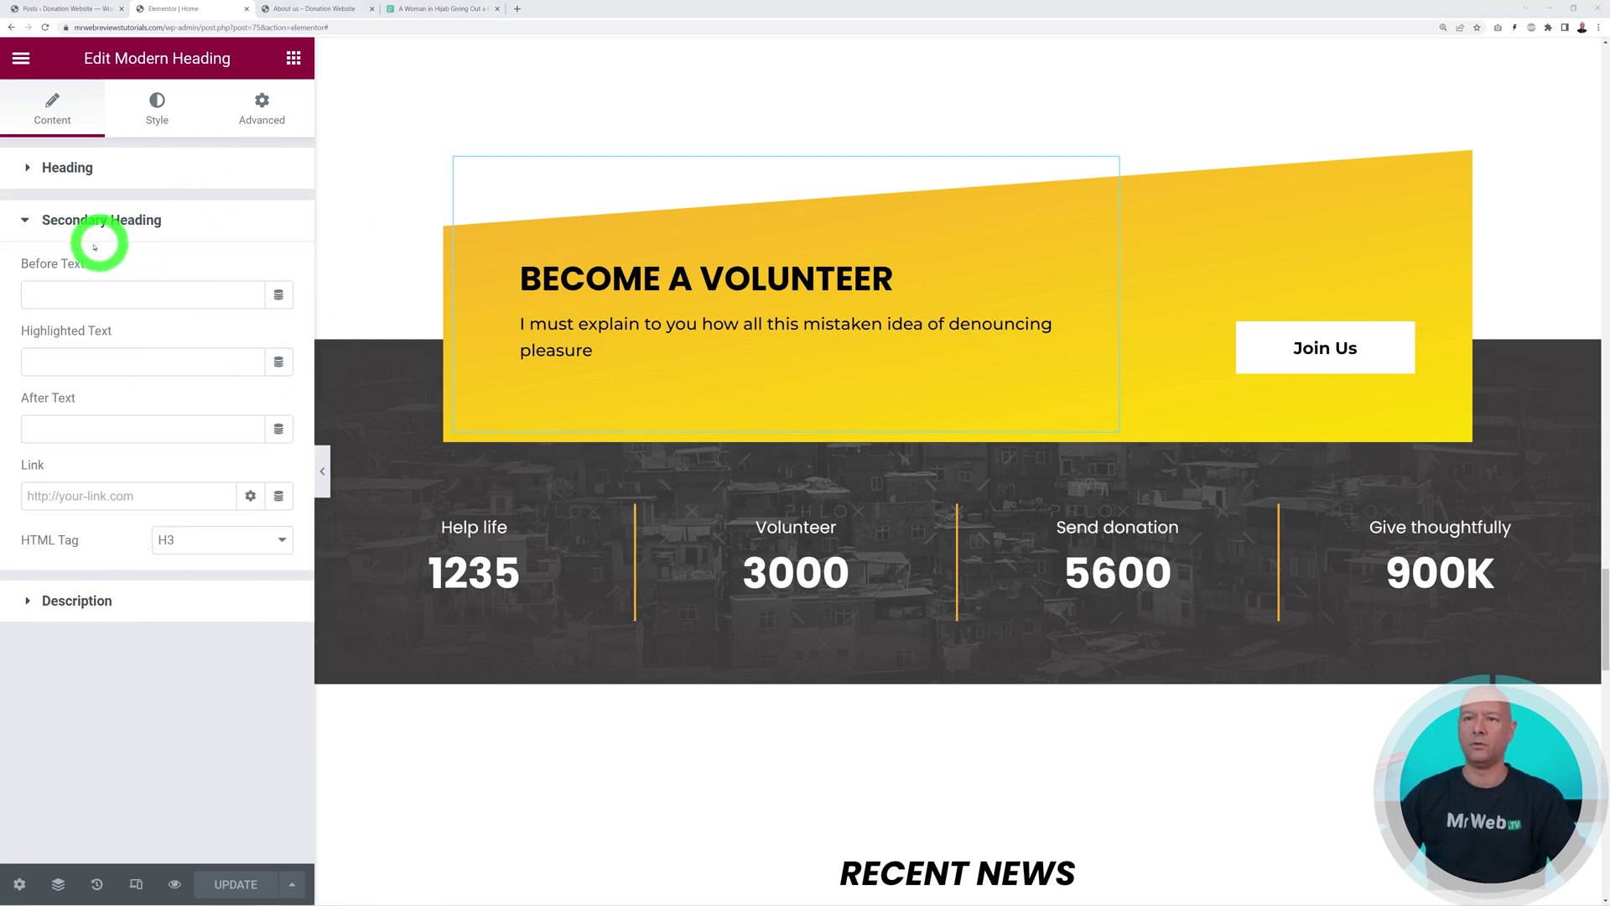
{"action": "left_click", "coordinate": [109, 592]}
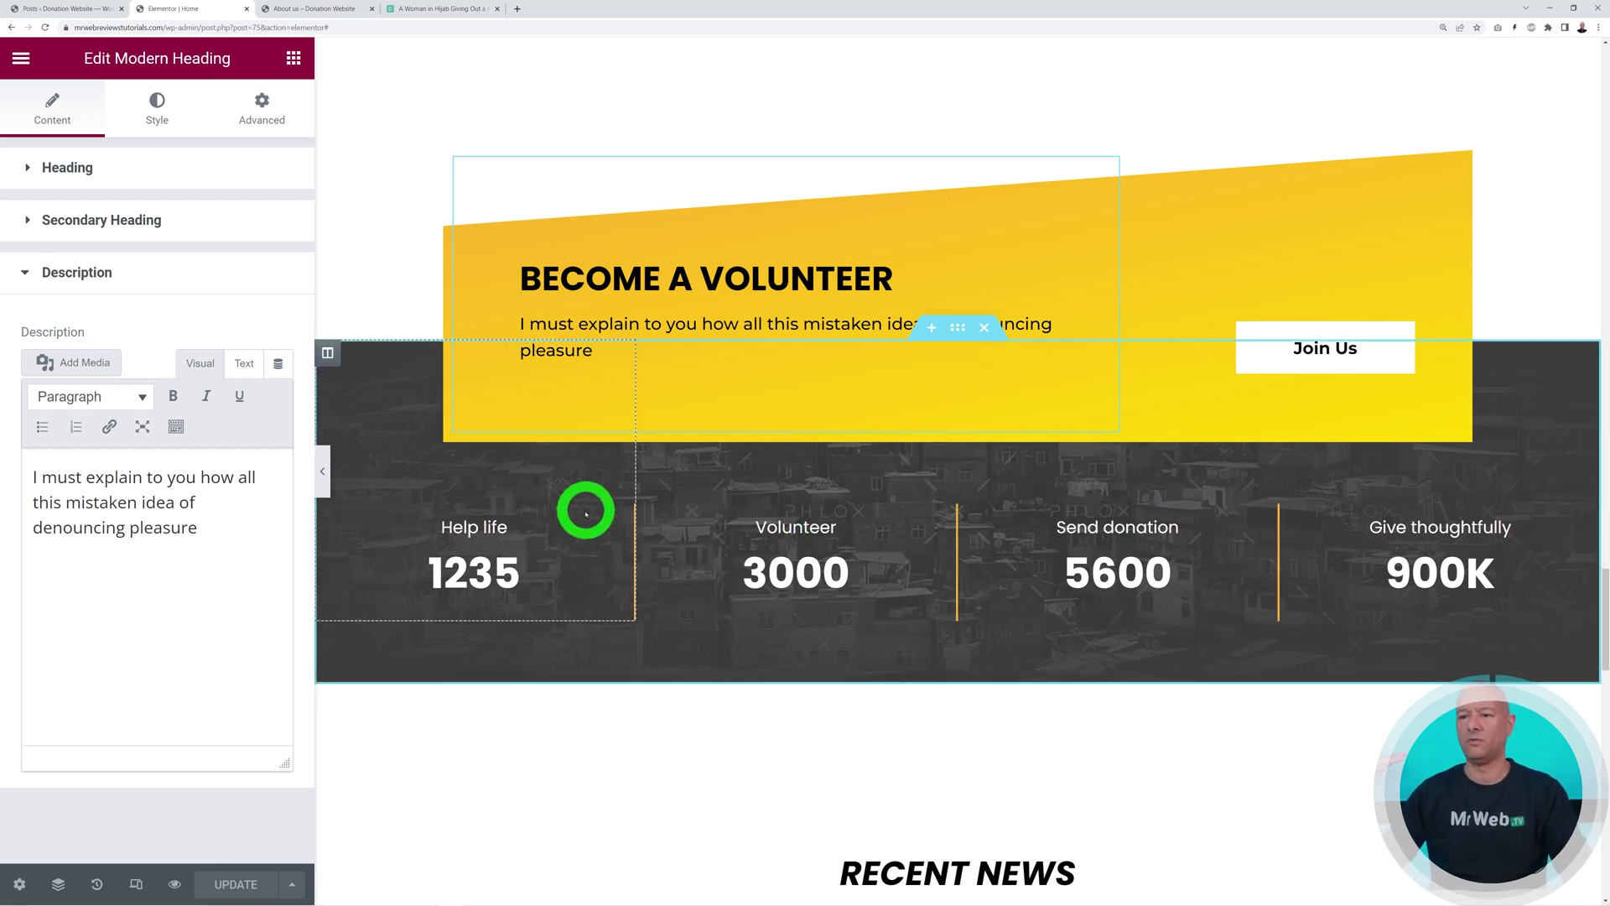
Open the Help life heading settings, then the 1235 counter's settings
{"action": "left_click", "coordinate": [612, 529]}
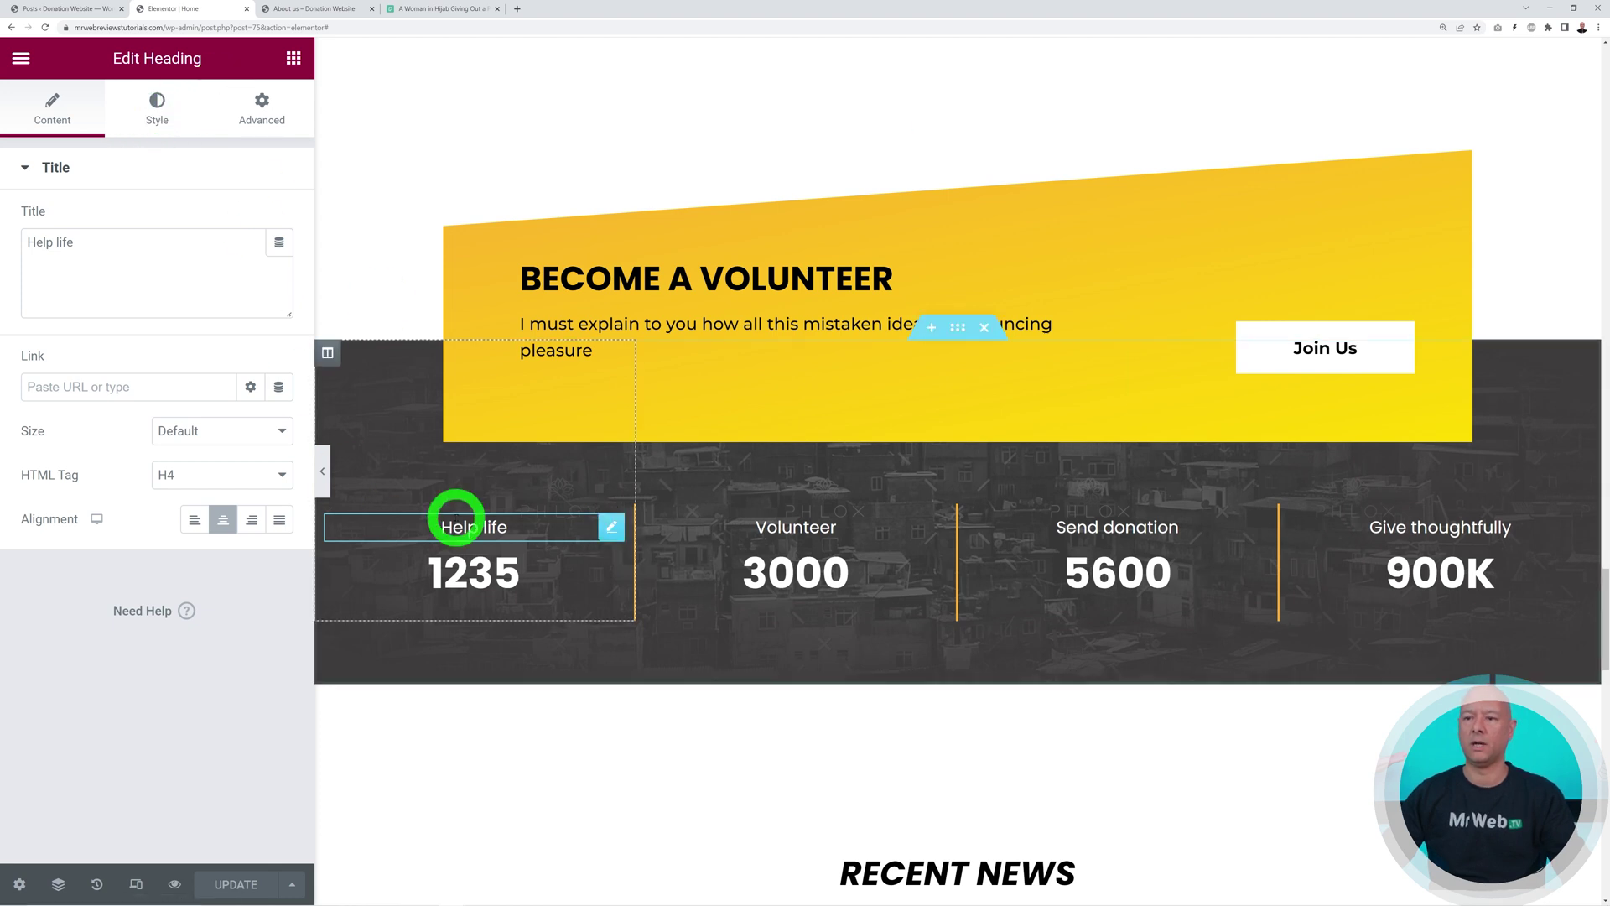
{"action": "left_click", "coordinate": [611, 573]}
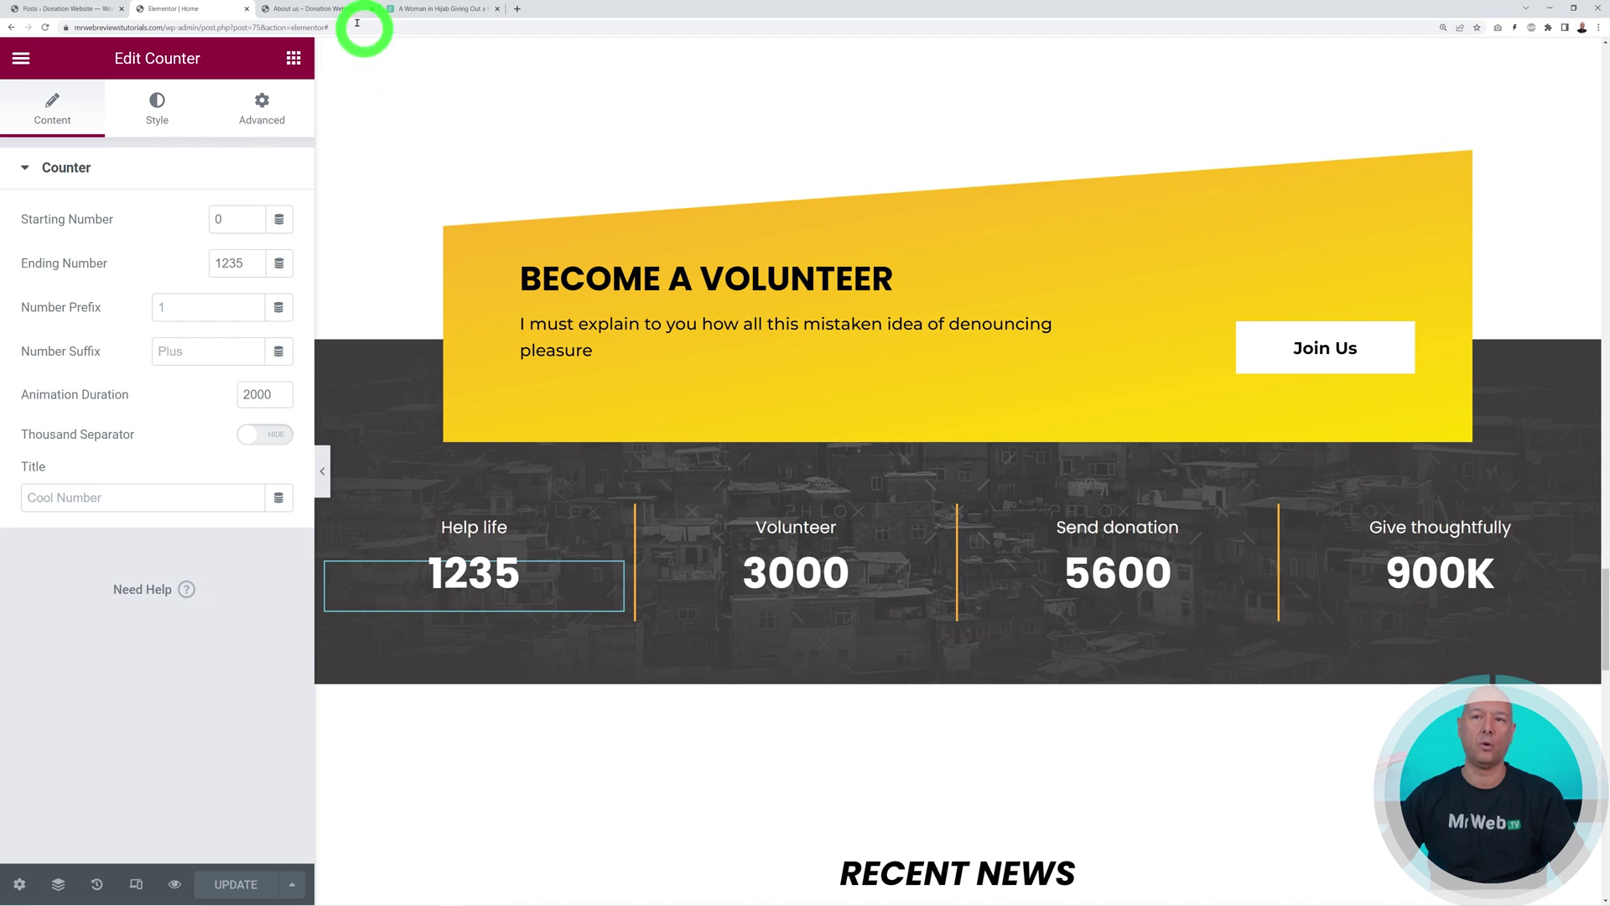
{"action": "left_click", "coordinate": [316, 10]}
{"action": "left_click", "coordinate": [146, 152]}
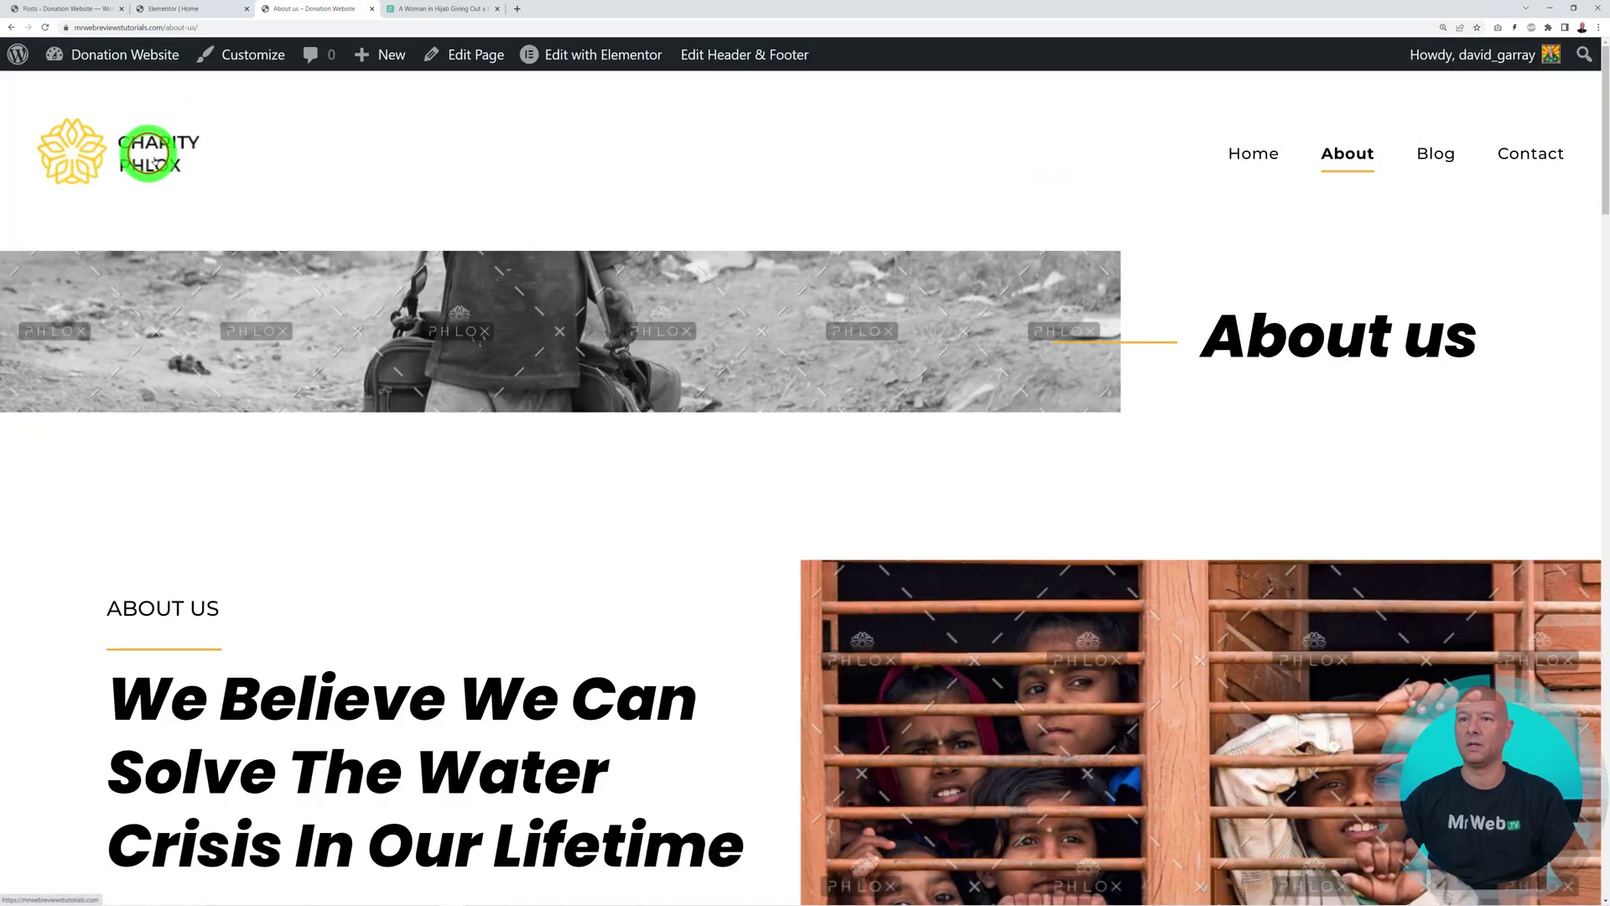
{"action": "scroll", "coordinate": [872, 591], "scroll_direction": "down", "scroll_amount": 2}
{"action": "scroll", "coordinate": [872, 591], "scroll_direction": "up", "scroll_amount": 2}
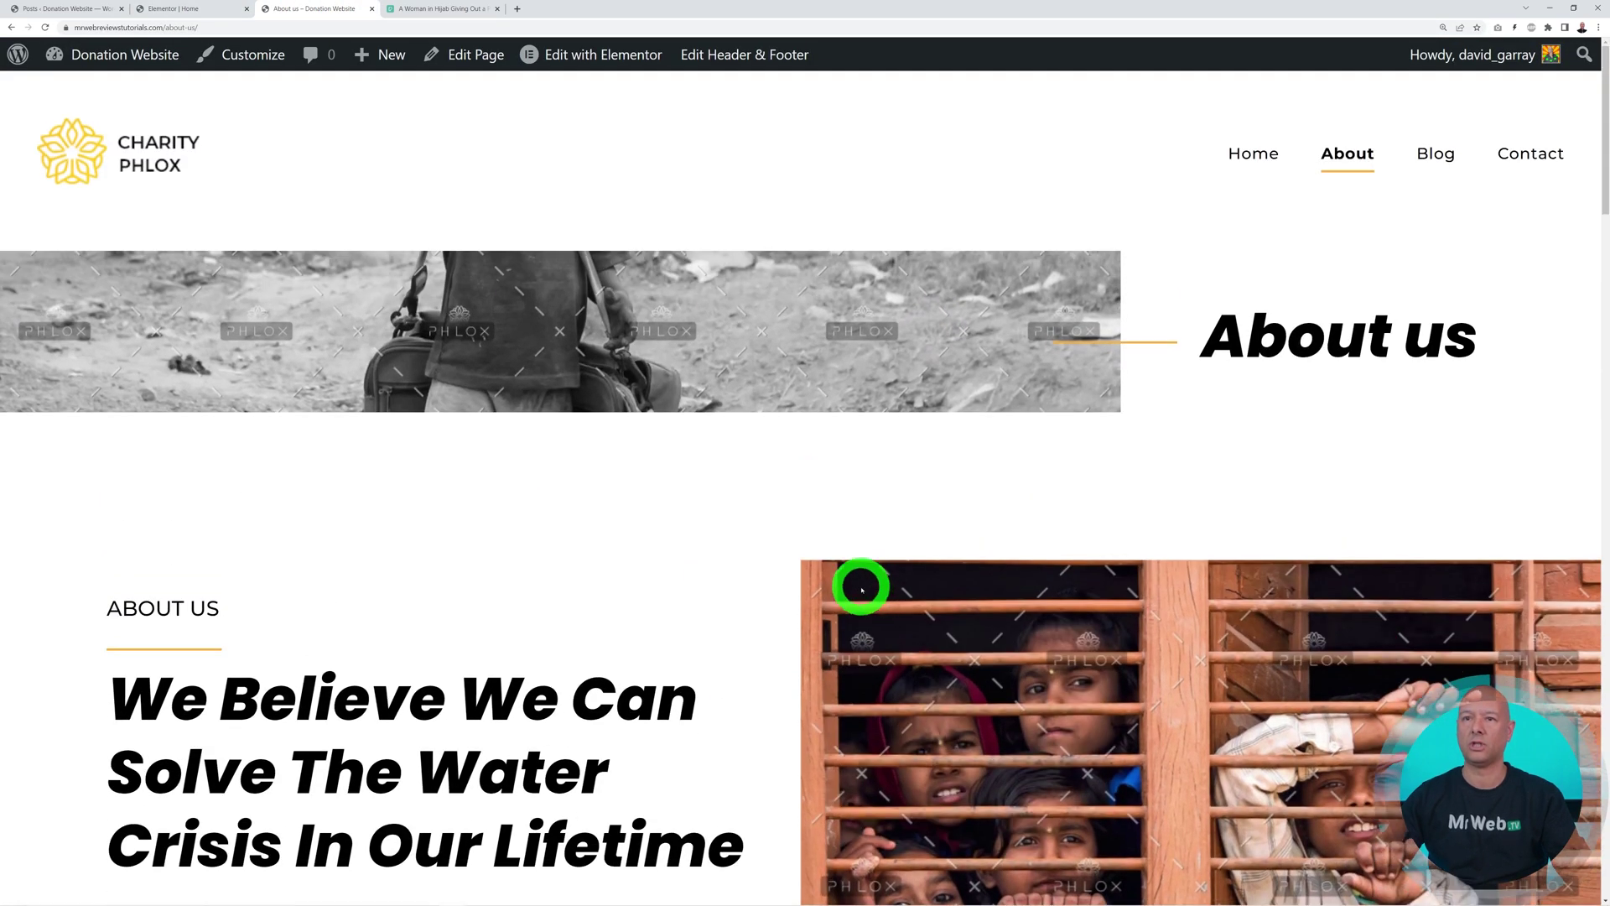
{"action": "left_click", "coordinate": [137, 144]}
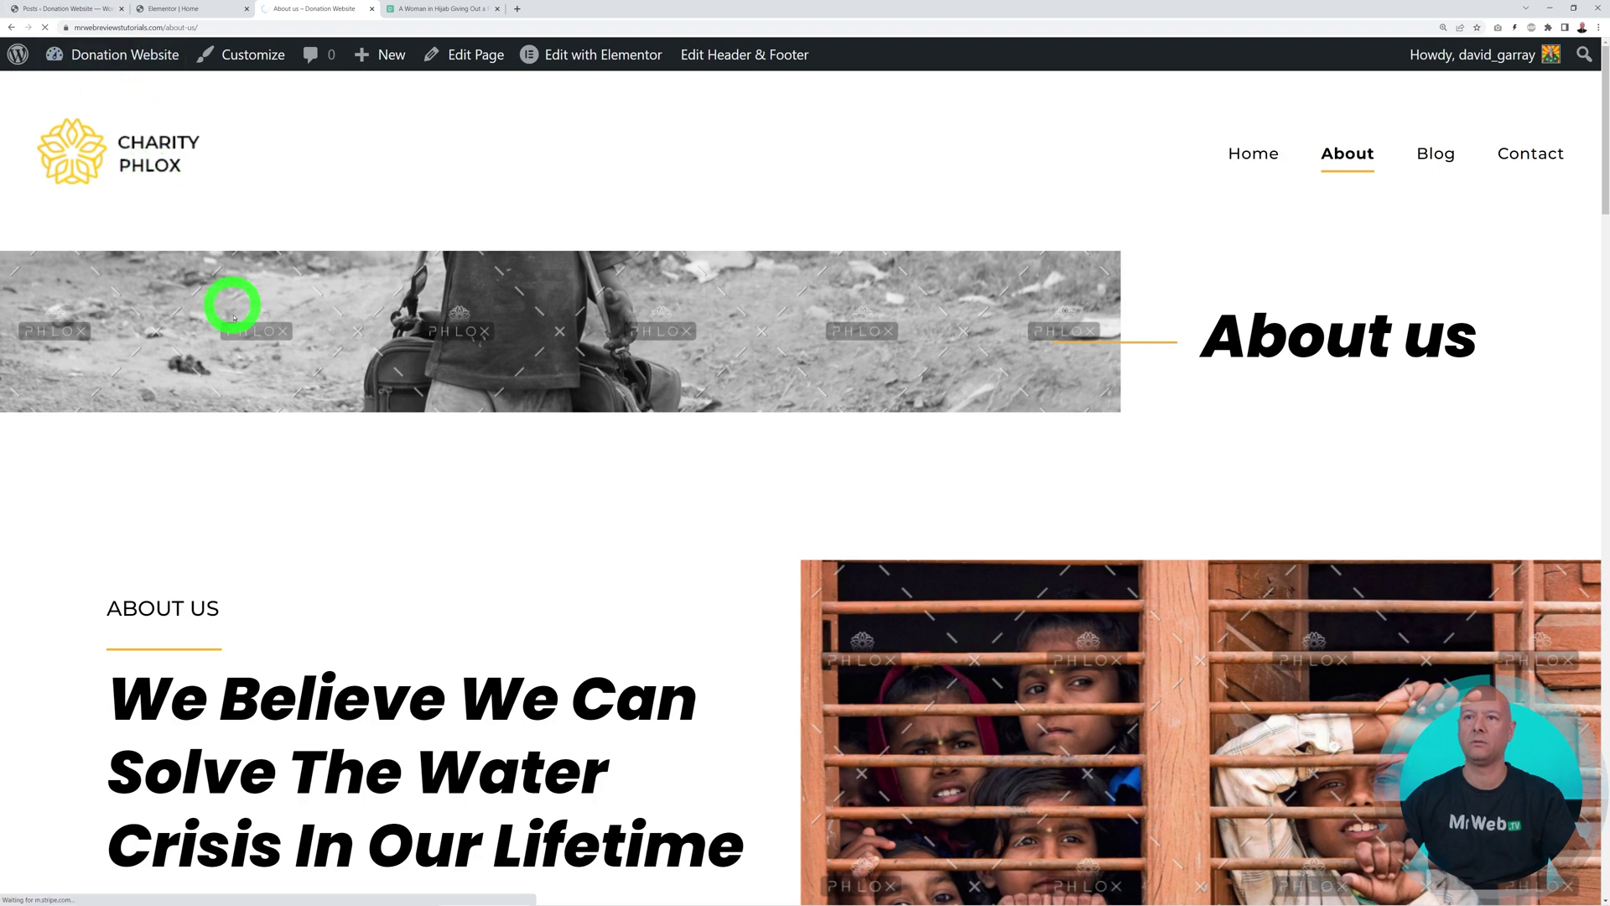
{"action": "scroll", "coordinate": [1457, 546], "scroll_direction": "down", "scroll_amount": 20}
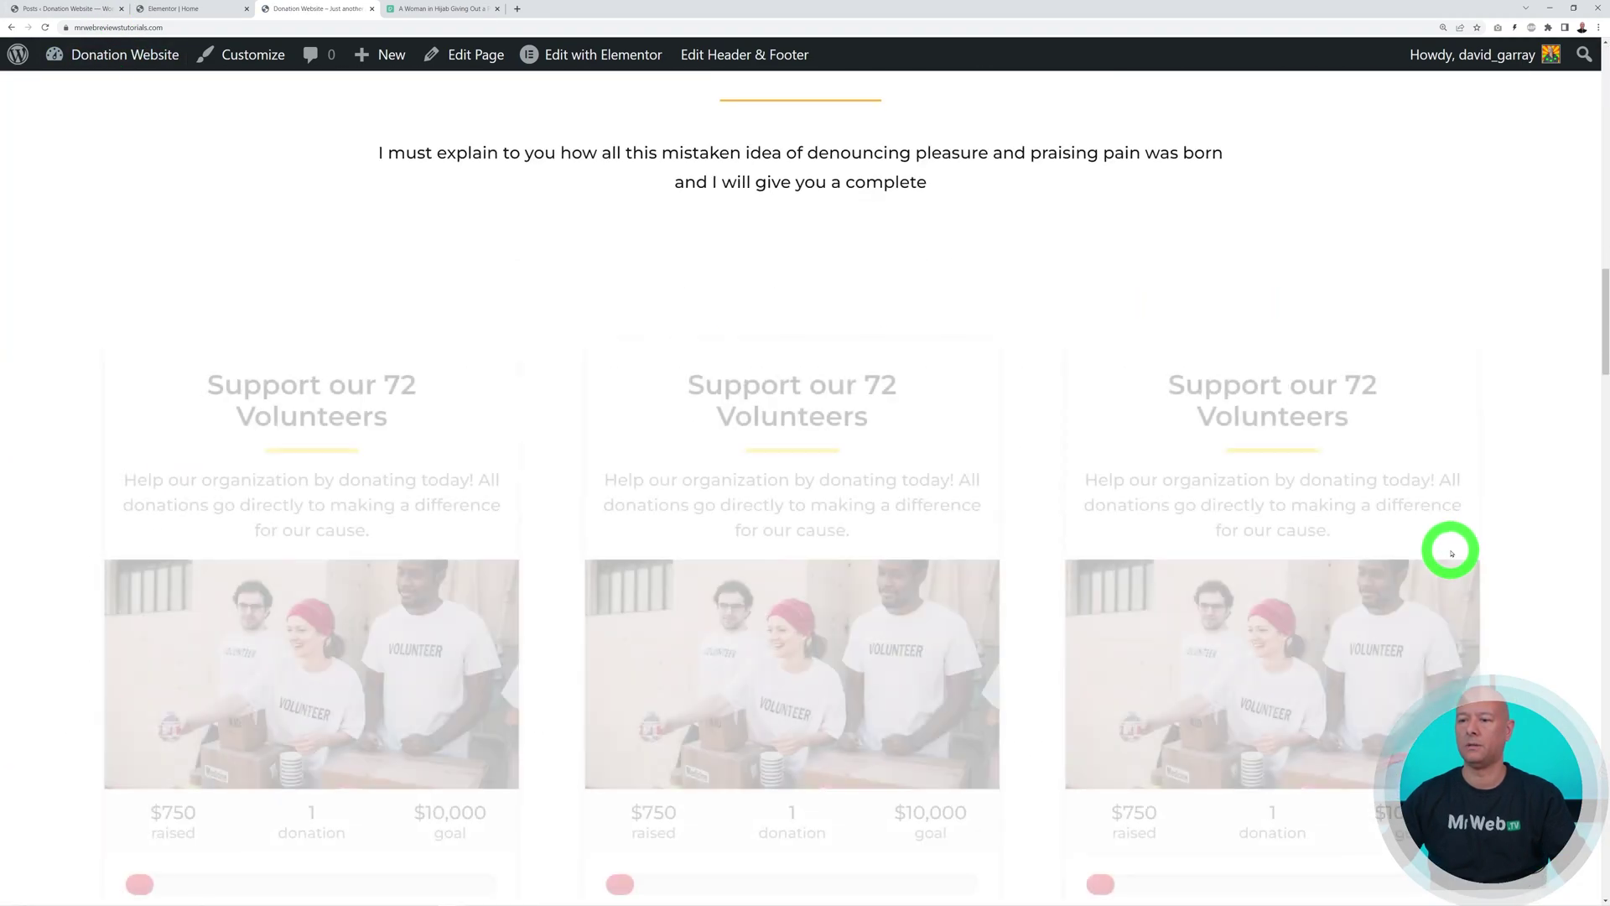
{"action": "scroll", "coordinate": [1452, 552], "scroll_direction": "down", "scroll_amount": 20}
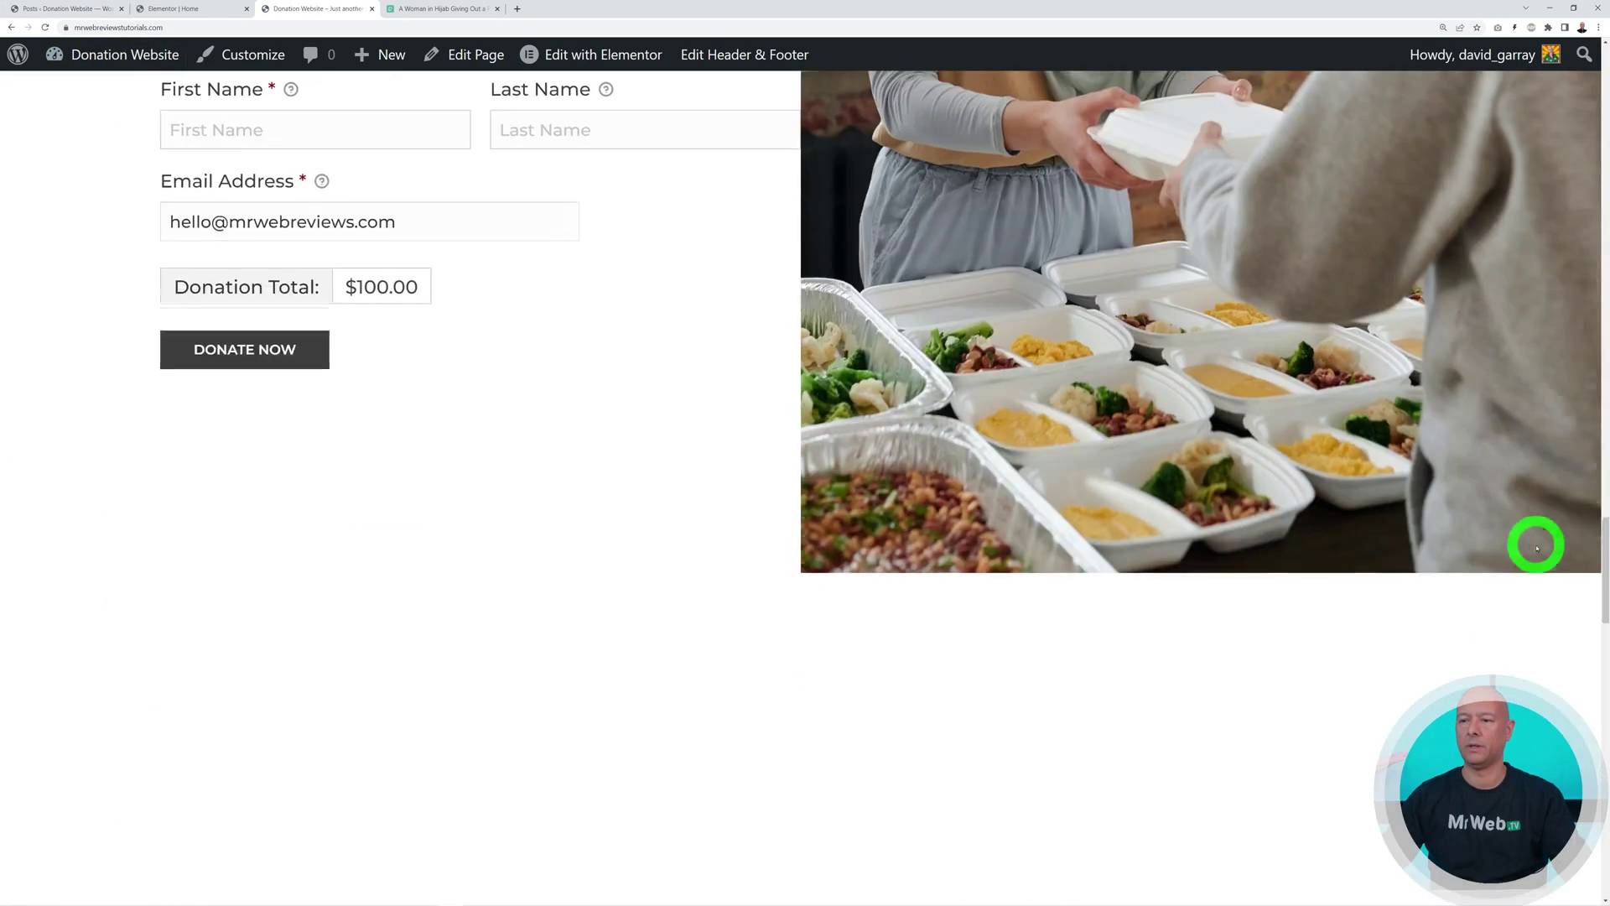
{"action": "scroll", "coordinate": [1538, 549], "scroll_direction": "down", "scroll_amount": 2}
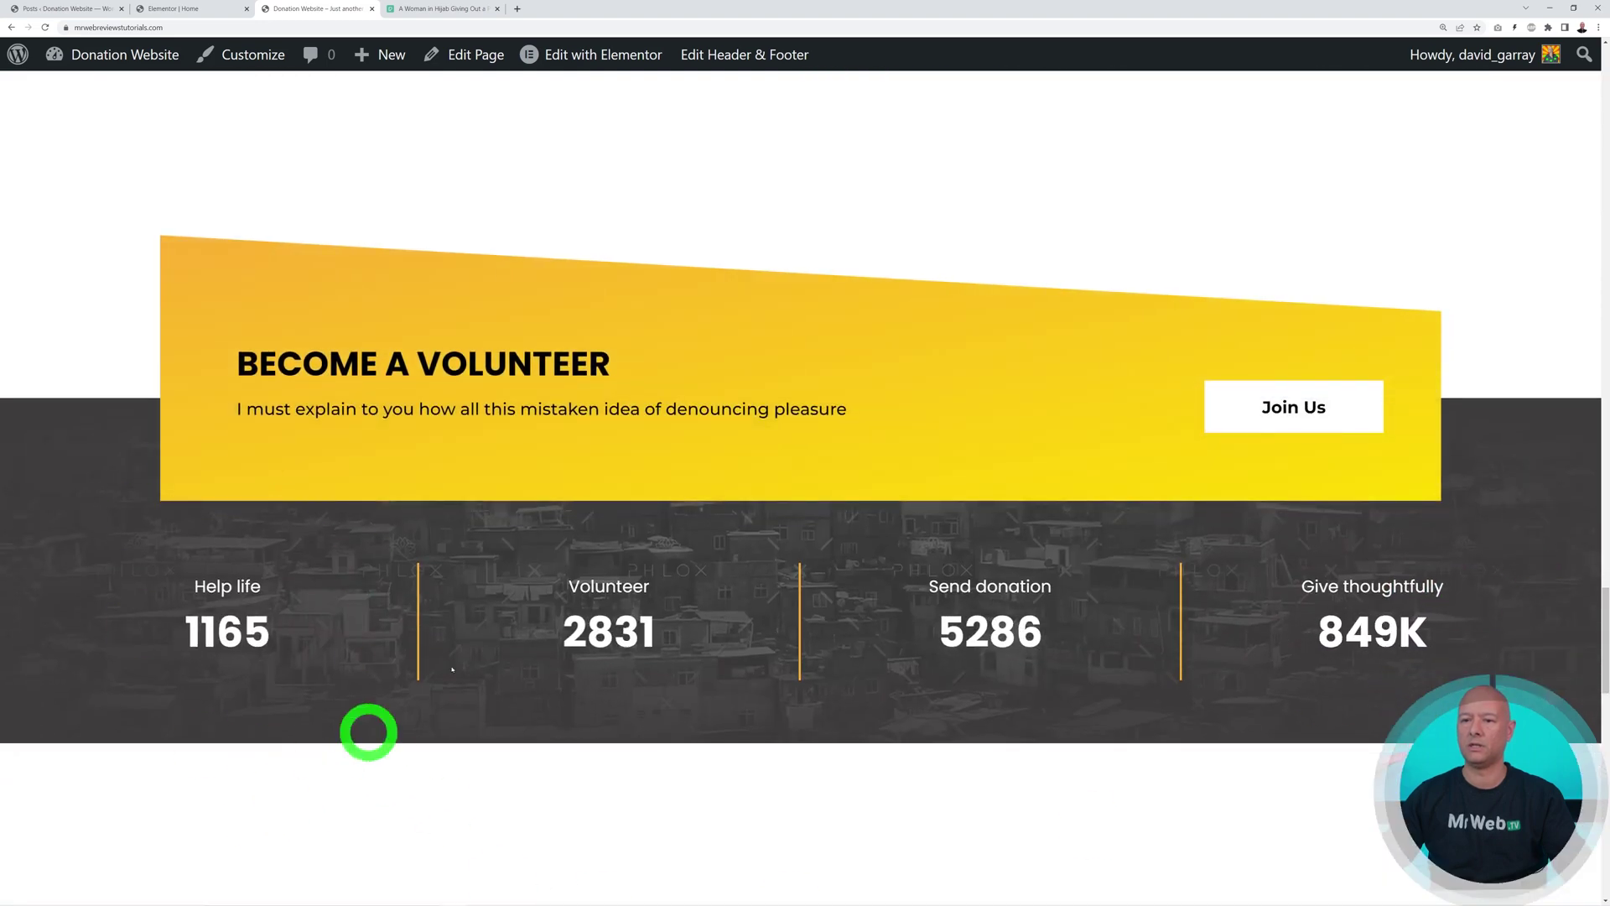
{"action": "left_click", "coordinate": [186, 10]}
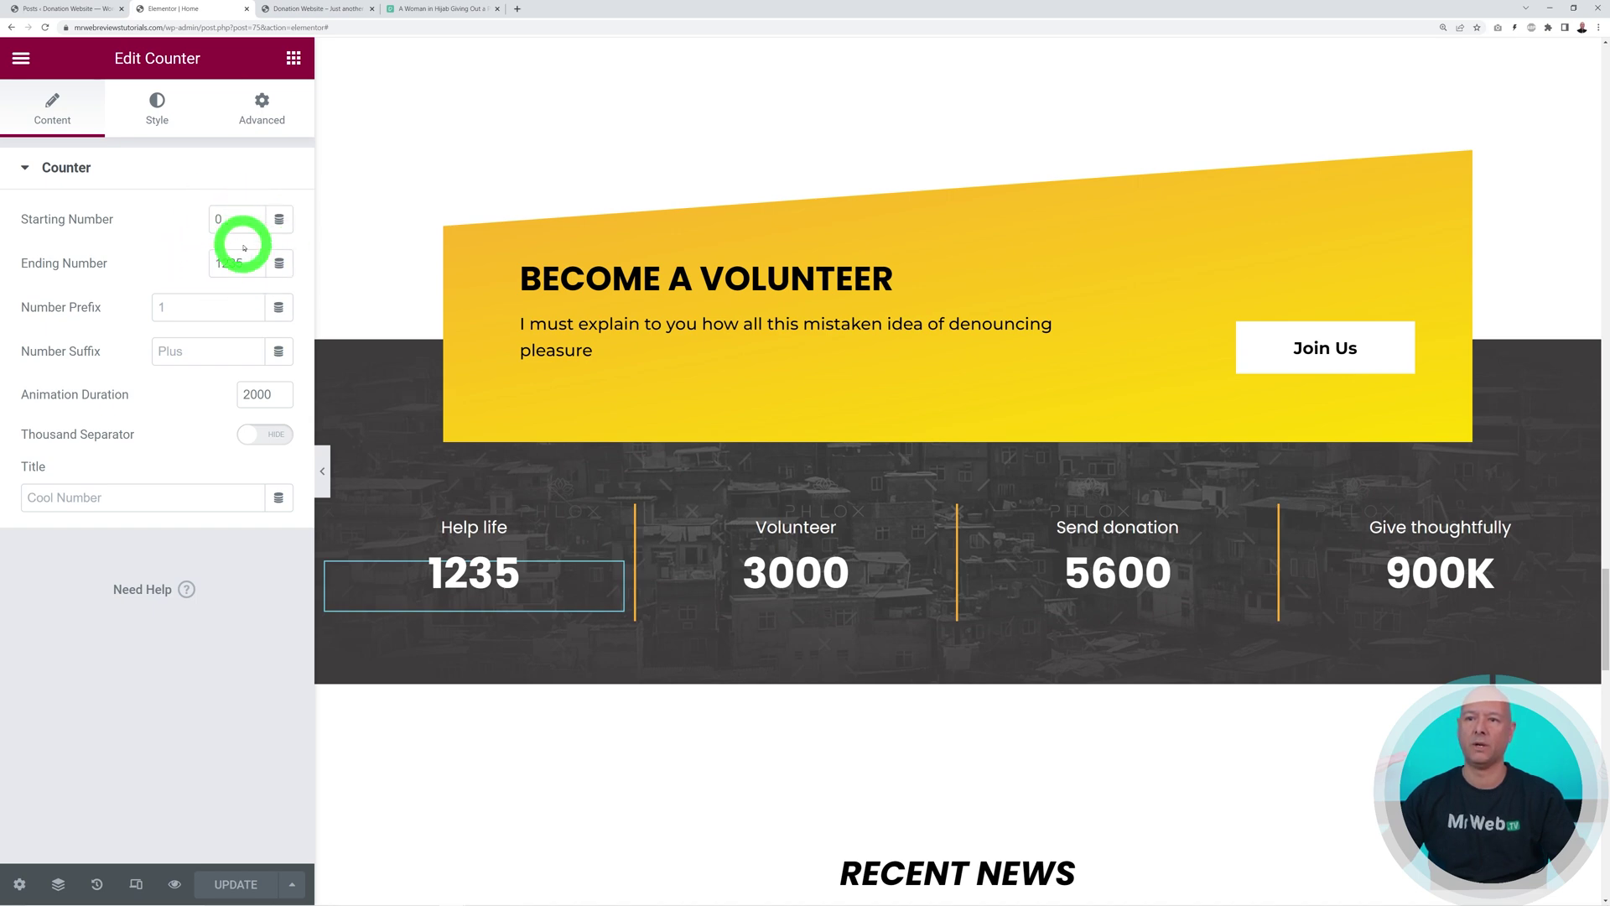
Scroll to the Recent News post cards, then switch to the WordPress Posts list
{"action": "scroll", "coordinate": [1150, 474], "scroll_direction": "down", "scroll_amount": 9}
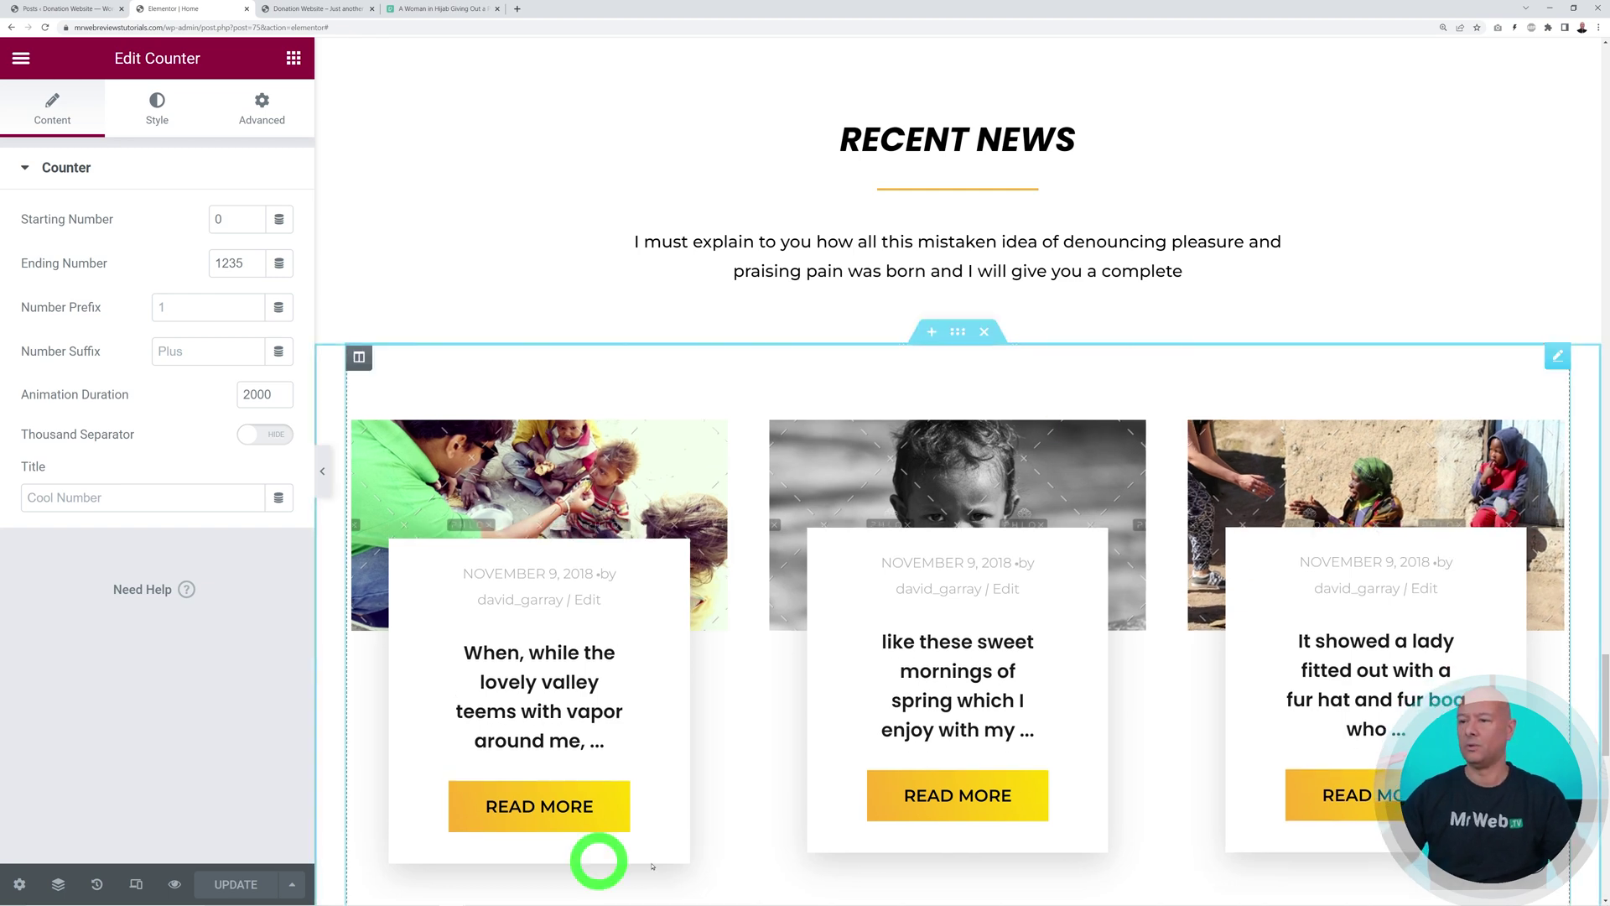
{"action": "scroll", "coordinate": [1342, 554], "scroll_direction": "down", "scroll_amount": 2}
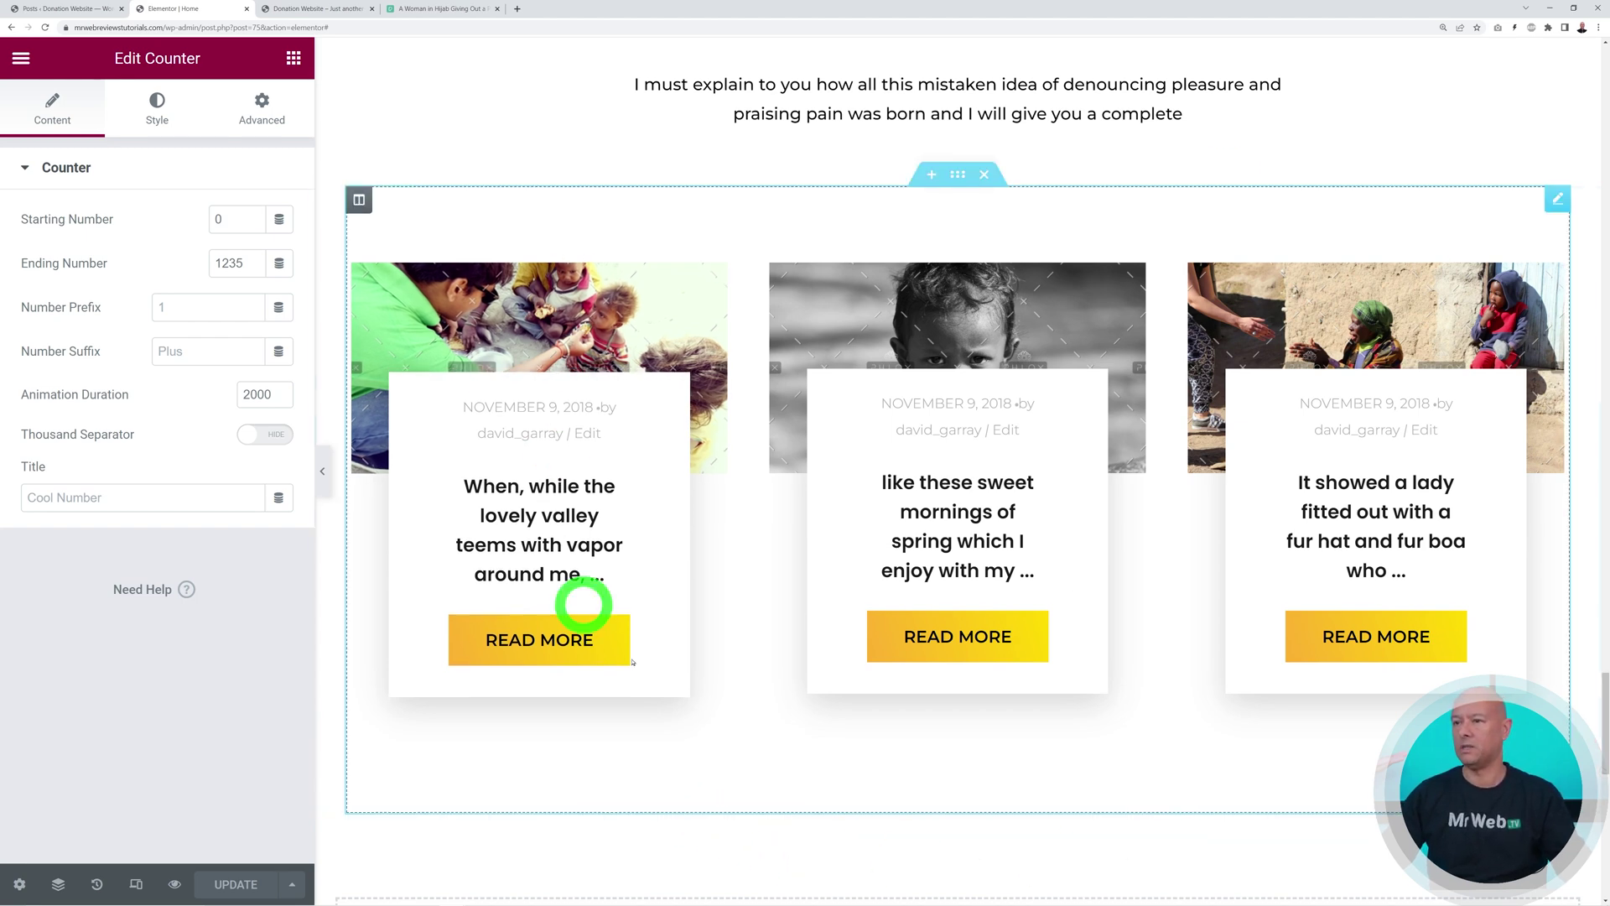
{"action": "left_click", "coordinate": [84, 8]}
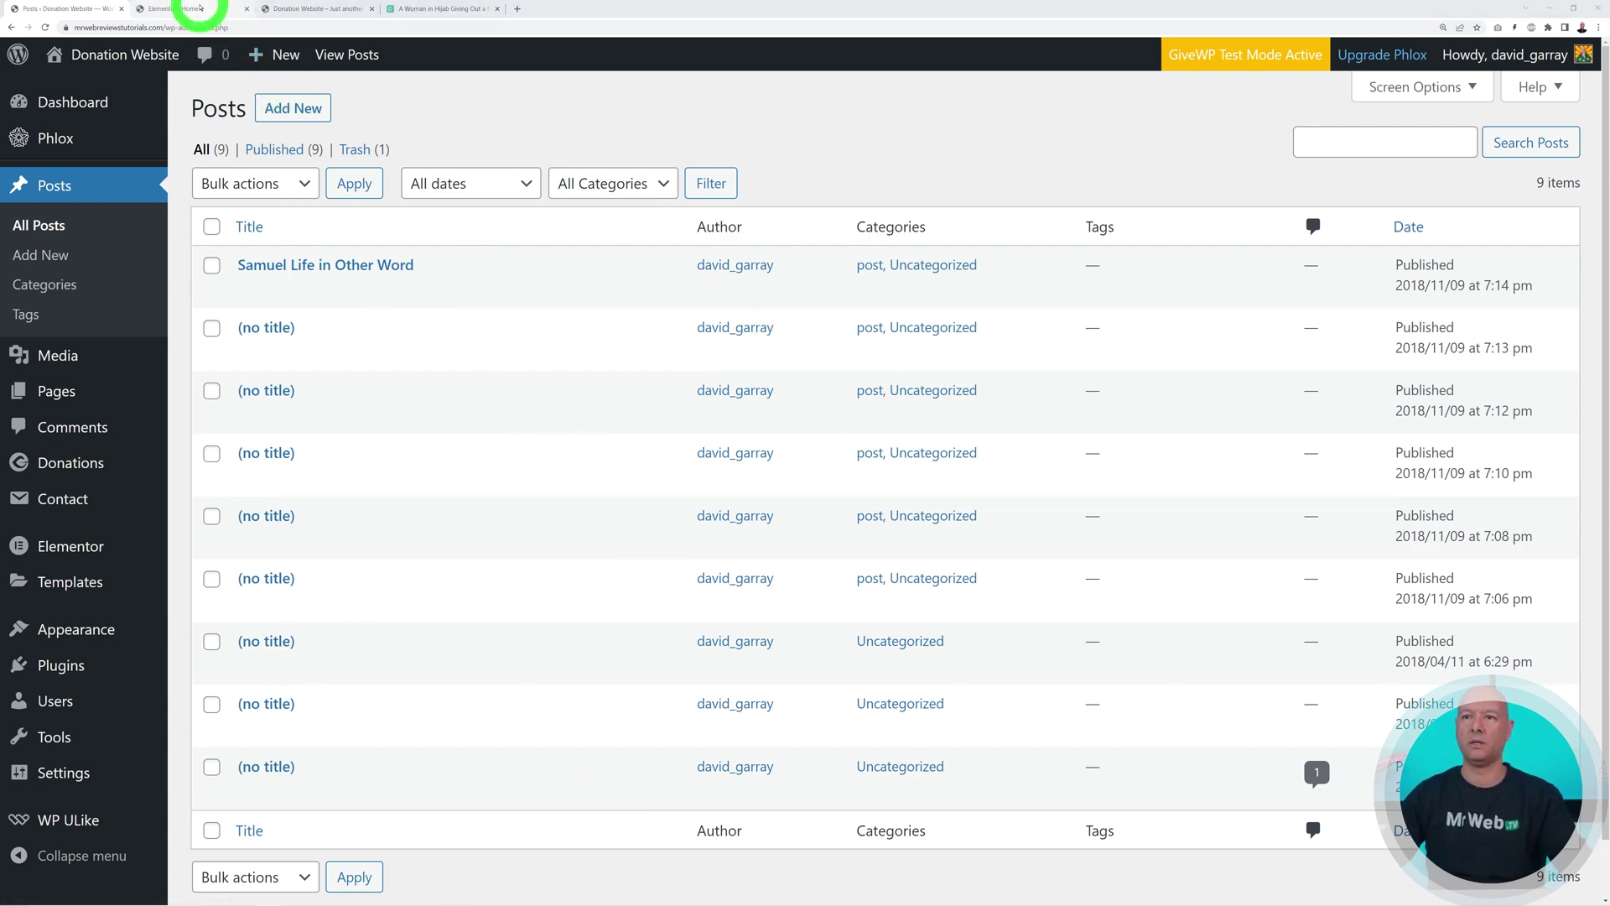
Check the 12-item Posts list, then switch to the live site's home page
{"action": "left_click", "coordinate": [194, 8]}
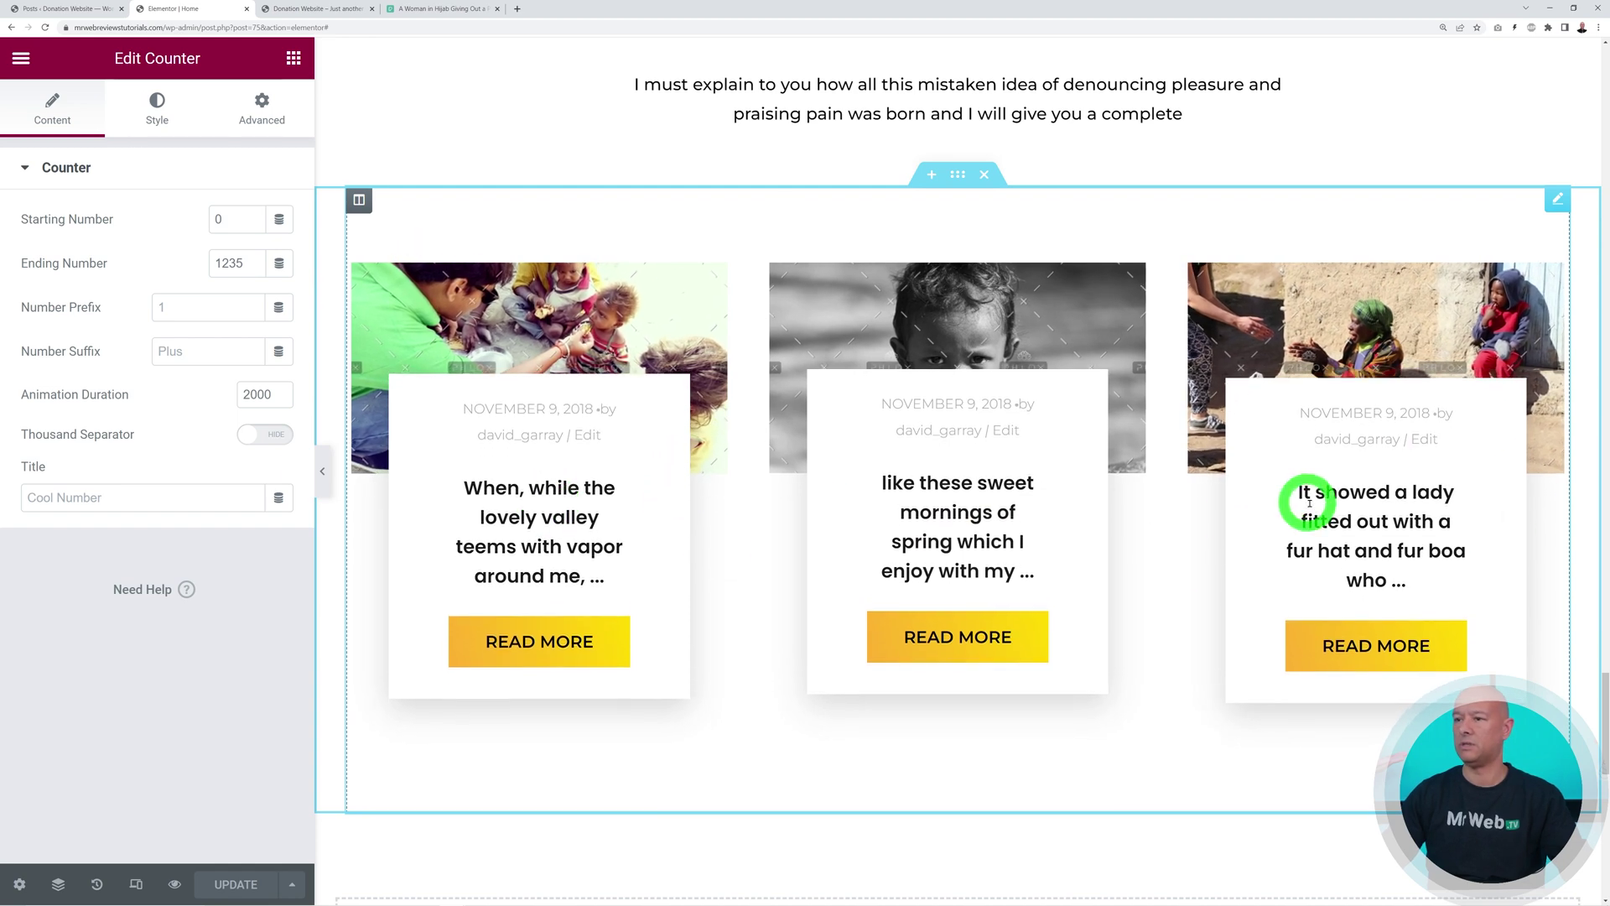
{"action": "left_click", "coordinate": [74, 8]}
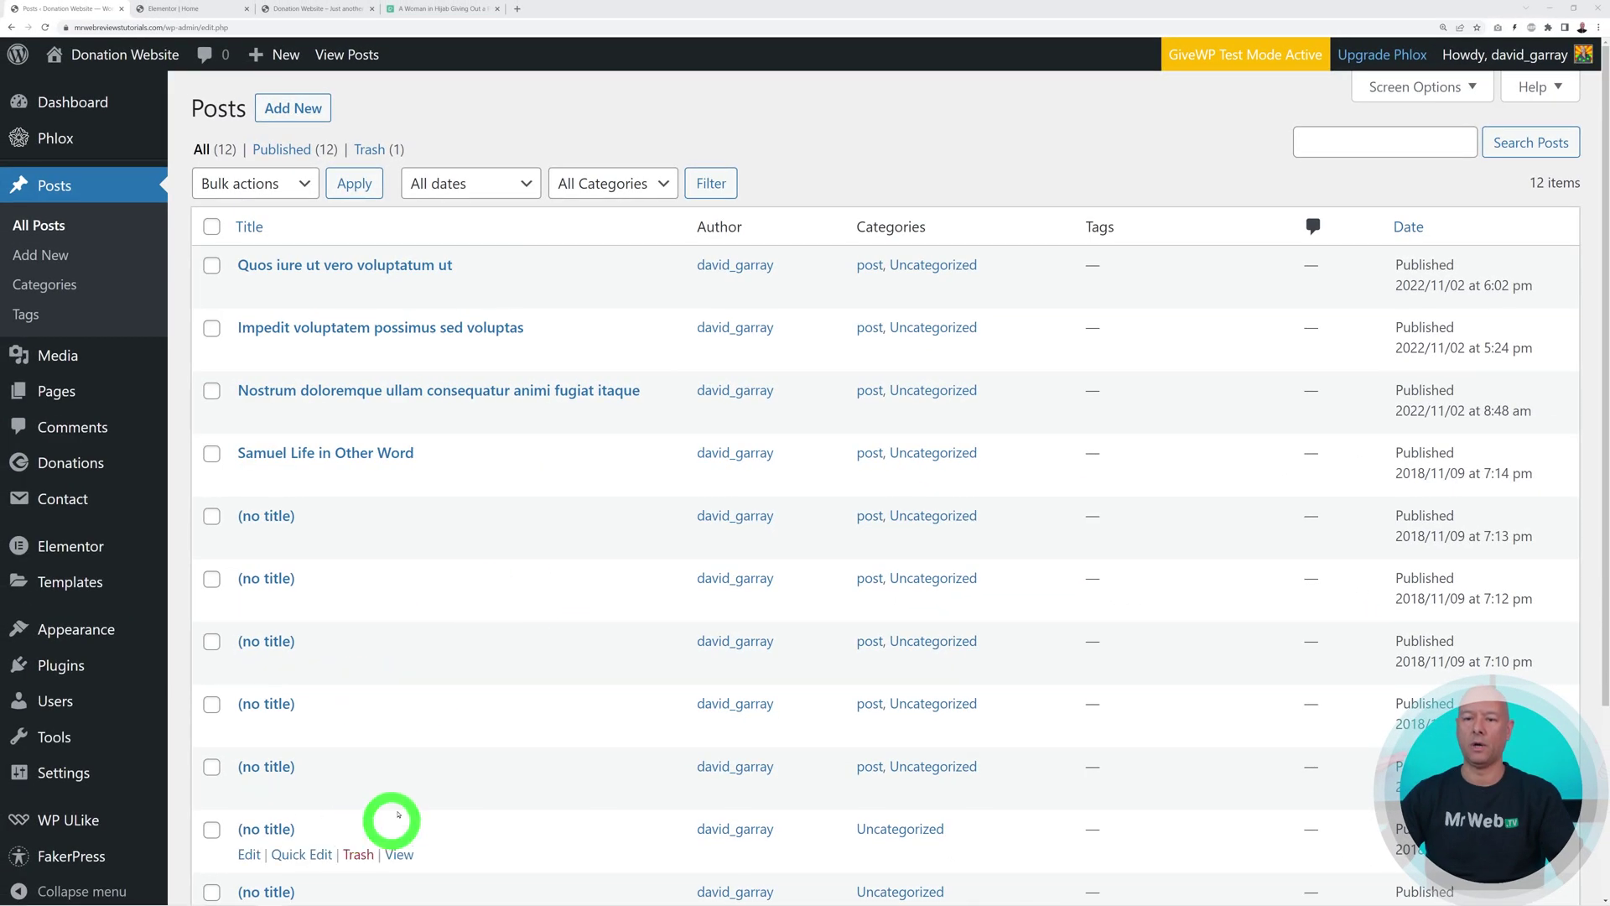
{"action": "mouse_move", "coordinate": [99, 857]}
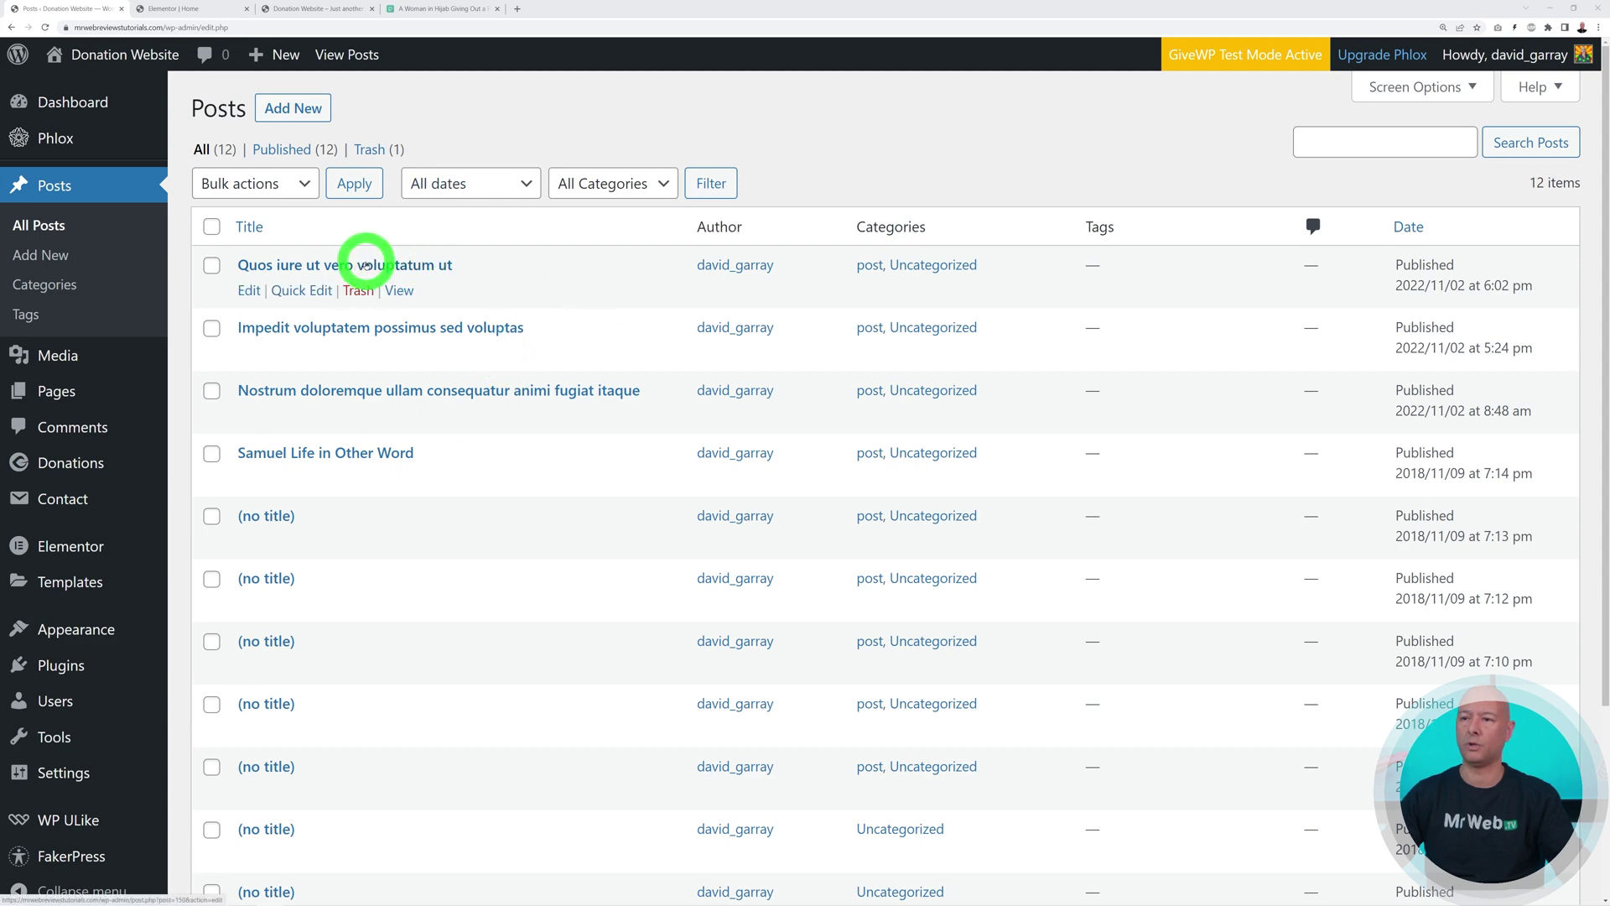
{"action": "left_click", "coordinate": [287, 12]}
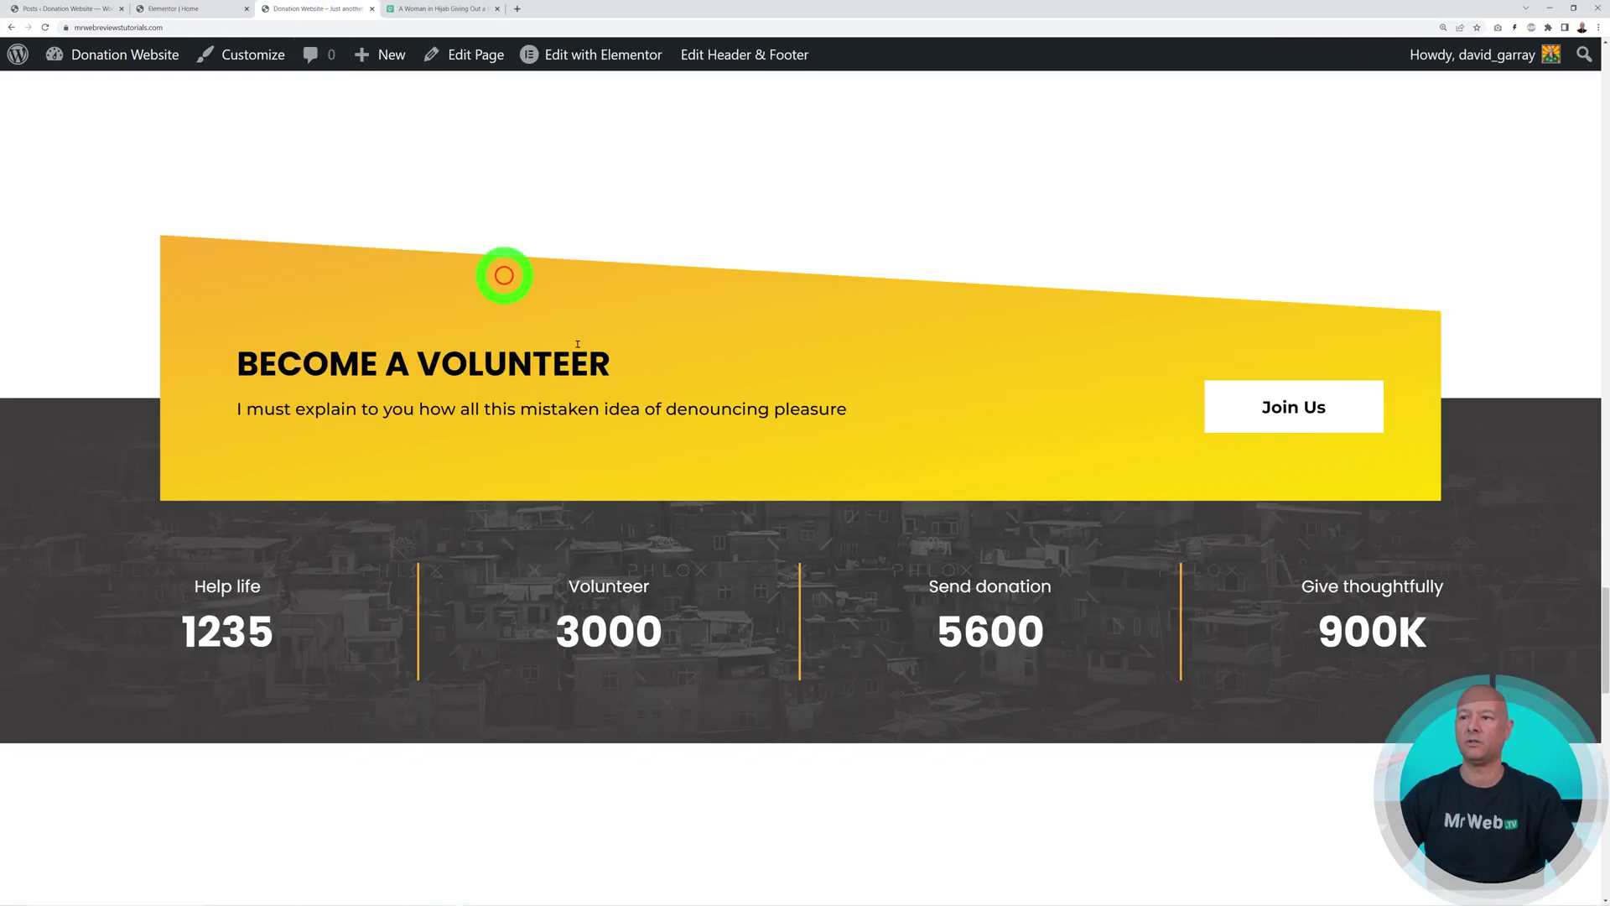
Reload the home page so Recent News shows the new November 2, 2022 posts
{"action": "scroll", "coordinate": [1040, 478], "scroll_direction": "down", "scroll_amount": 8}
{"action": "scroll", "coordinate": [1040, 479], "scroll_direction": "down", "scroll_amount": 2}
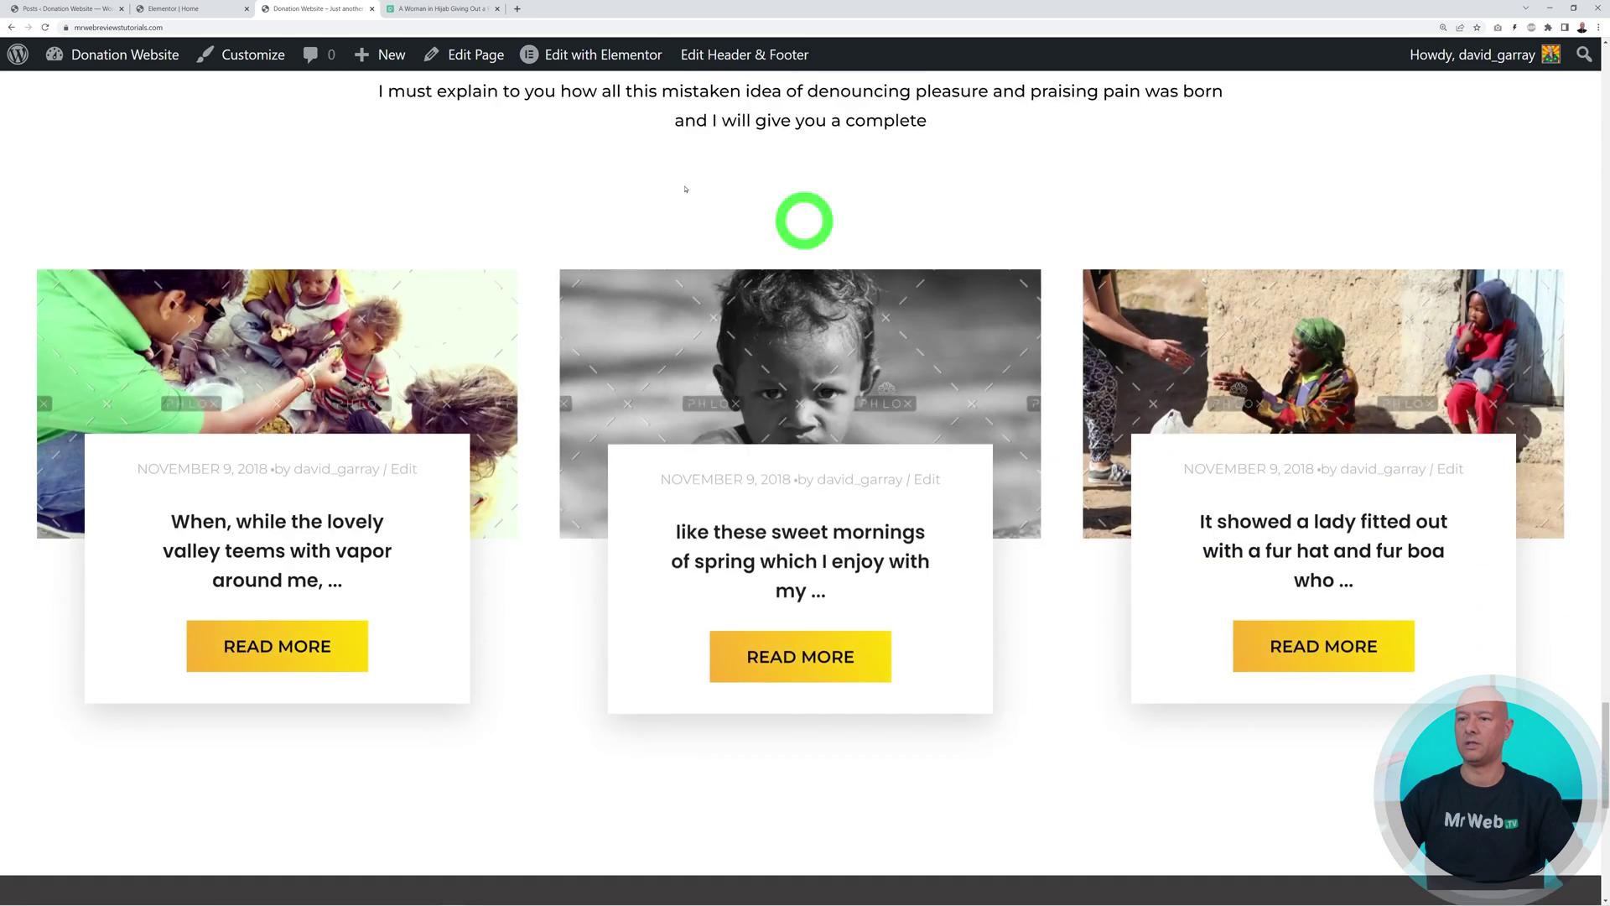
{"action": "left_click", "coordinate": [46, 27]}
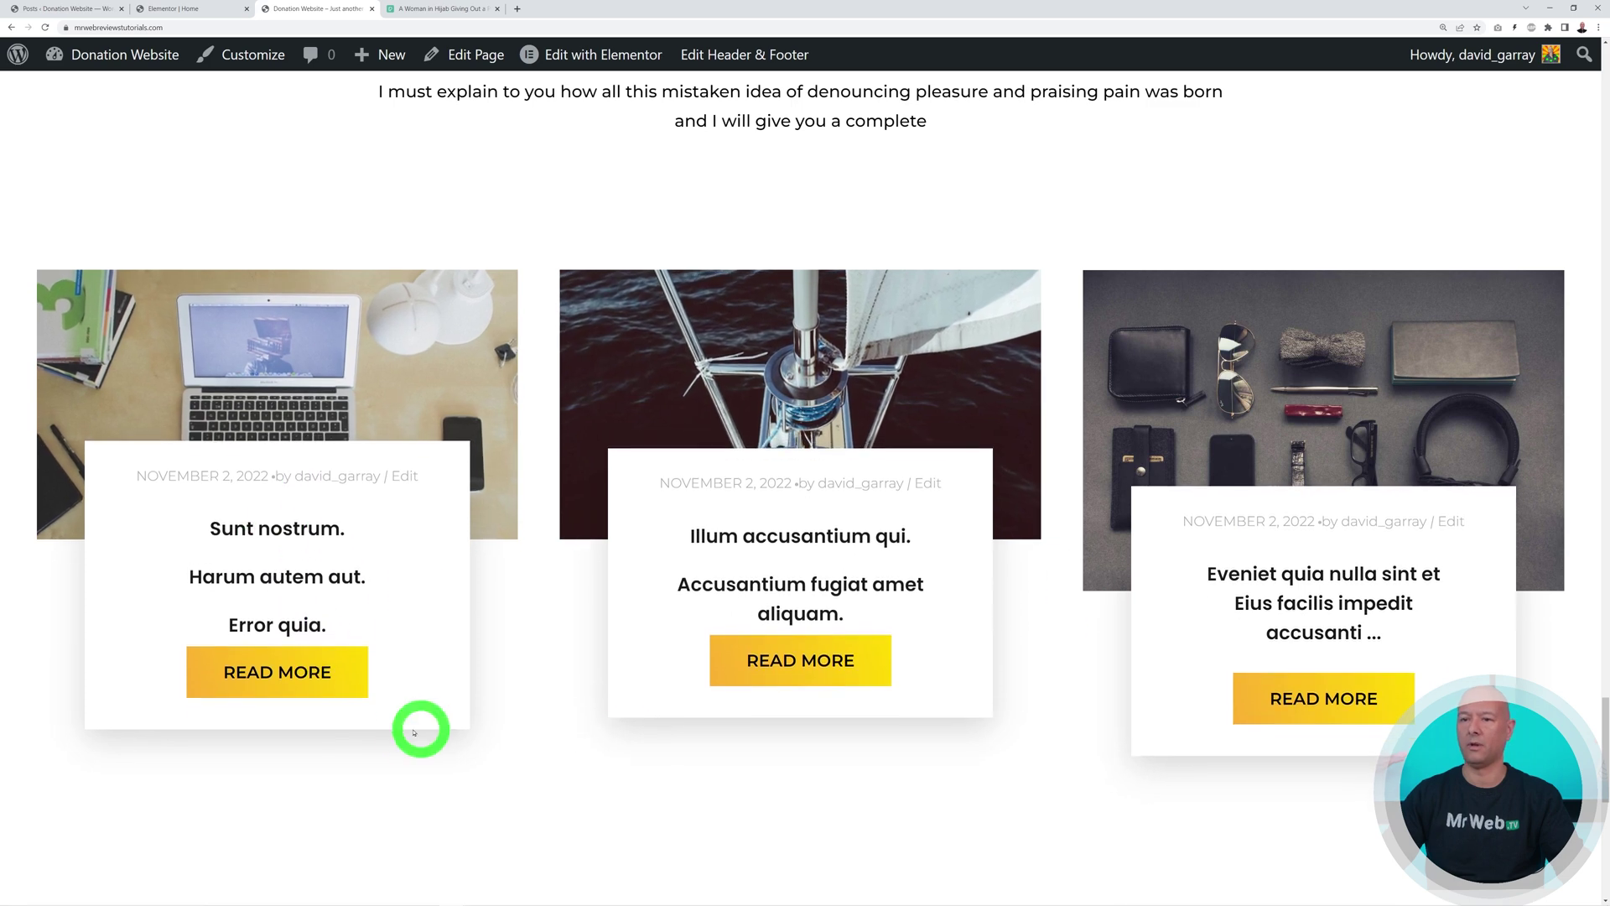
Open 'Quos iure ut vero voluptatum ut' from Recent News and scroll through it
{"action": "left_click", "coordinate": [316, 676]}
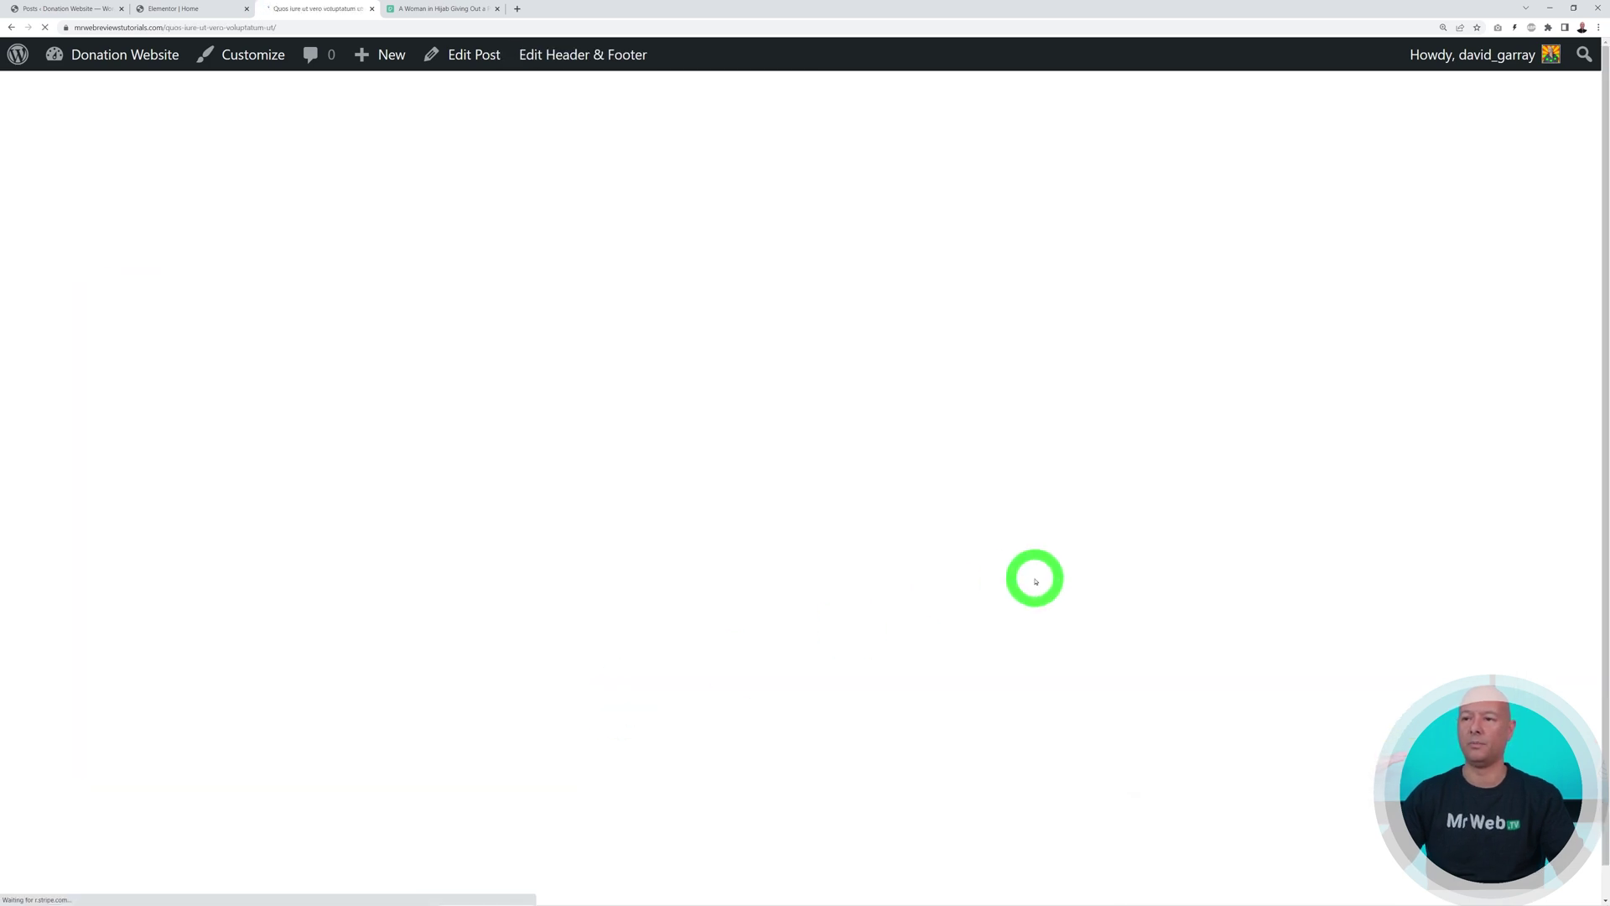
{"action": "scroll", "coordinate": [1079, 525], "scroll_direction": "down", "scroll_amount": 8}
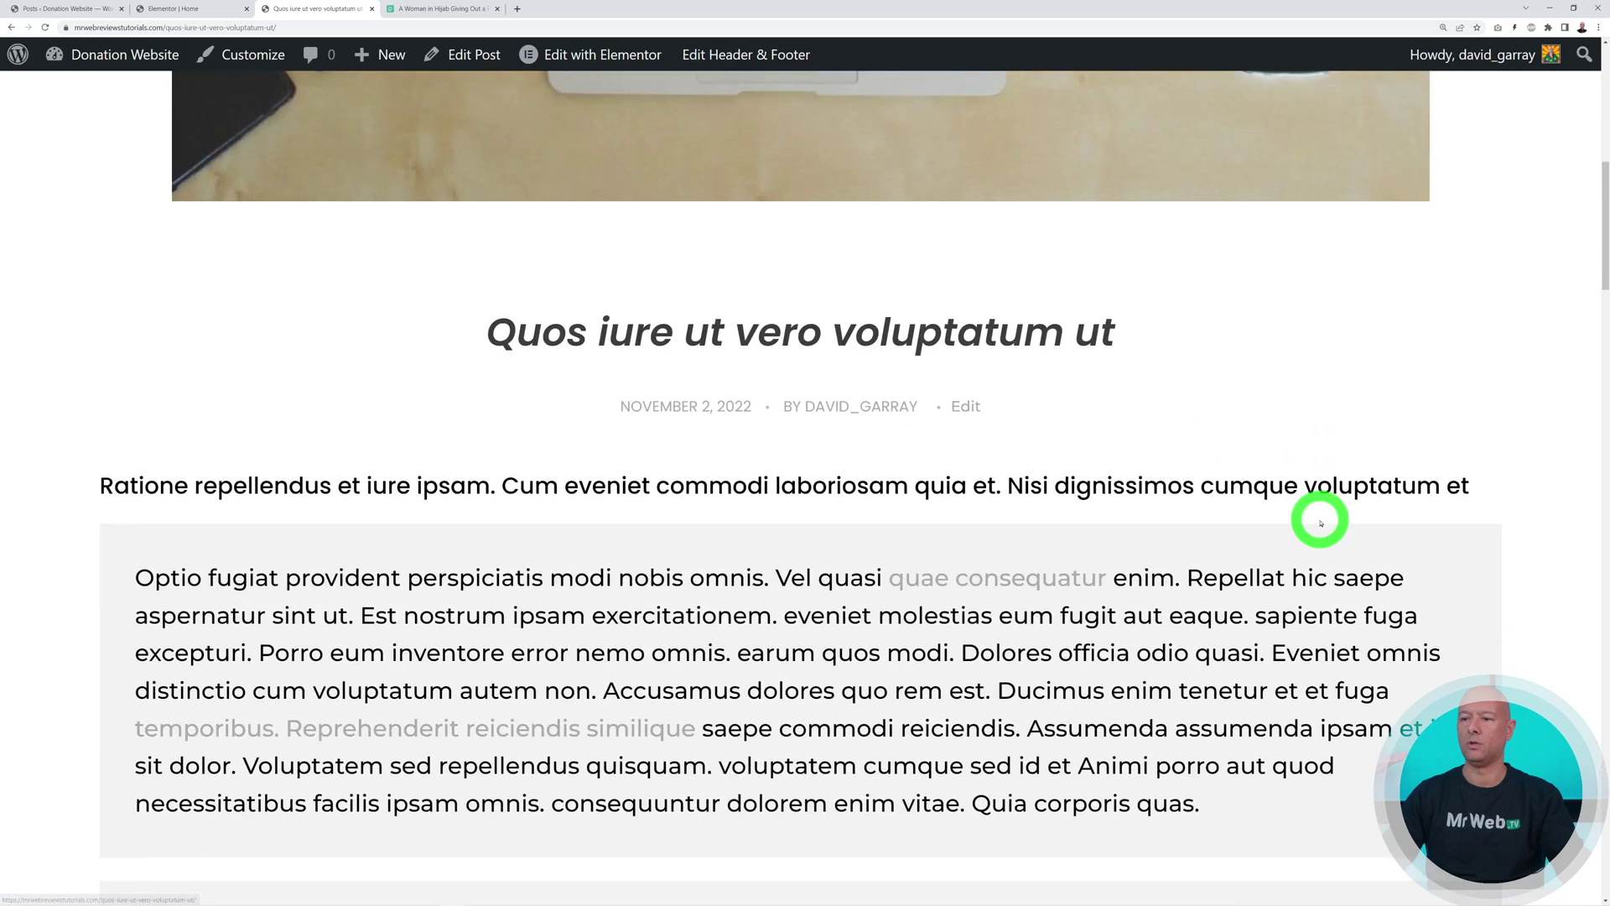
{"action": "scroll", "coordinate": [1320, 523], "scroll_direction": "down", "scroll_amount": 14}
{"action": "scroll", "coordinate": [1320, 522], "scroll_direction": "up", "scroll_amount": 2}
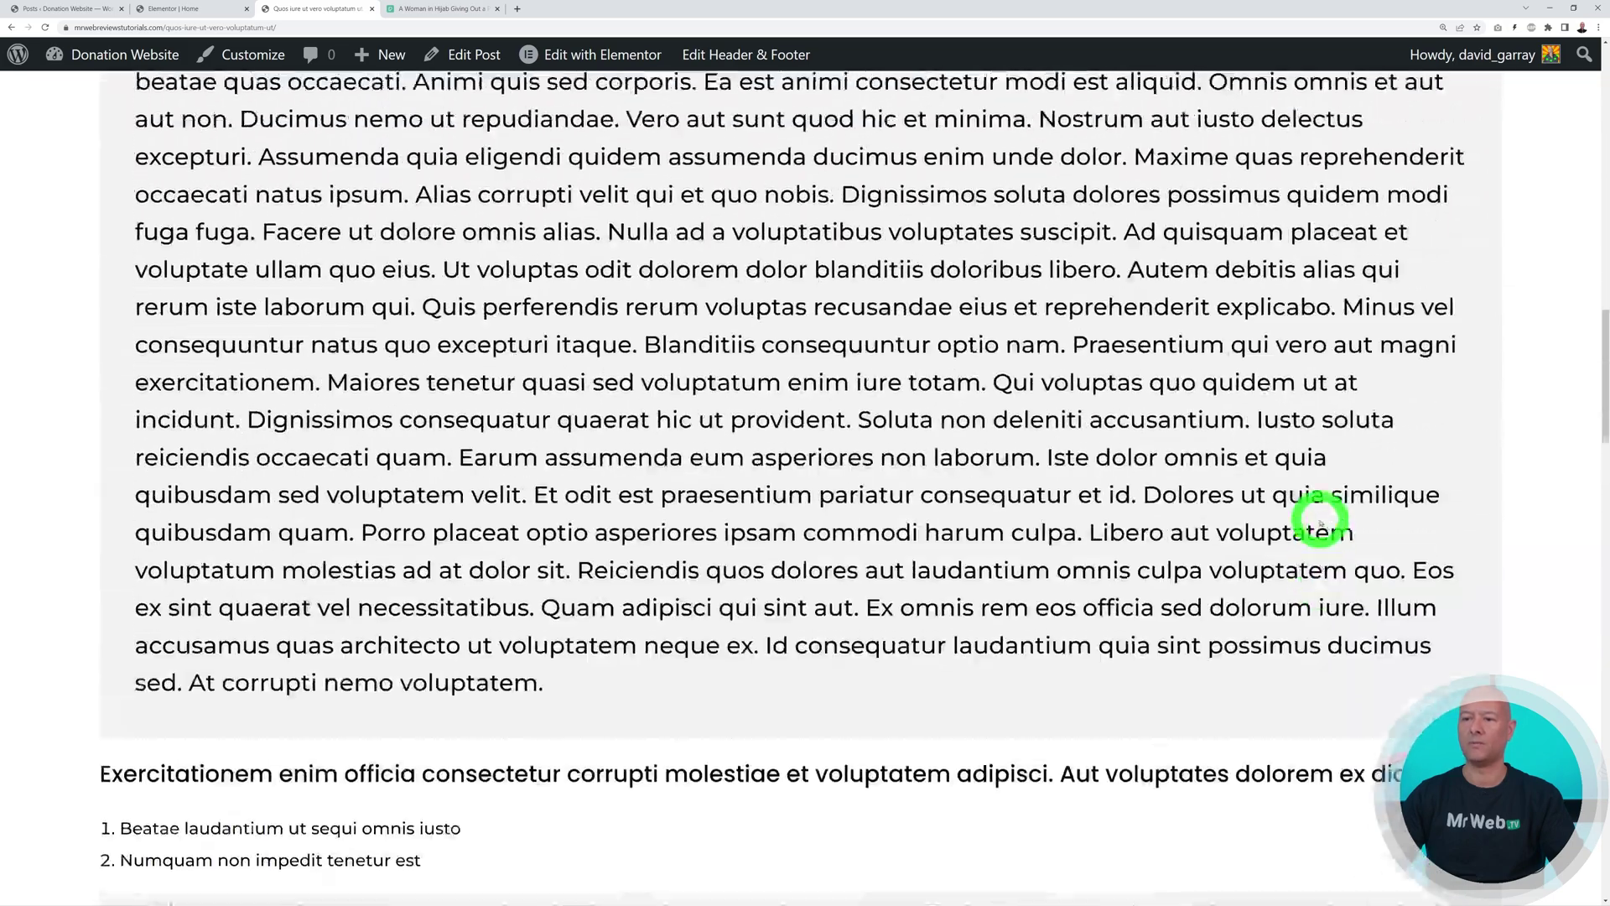
{"action": "scroll", "coordinate": [1320, 523], "scroll_direction": "up", "scroll_amount": 15}
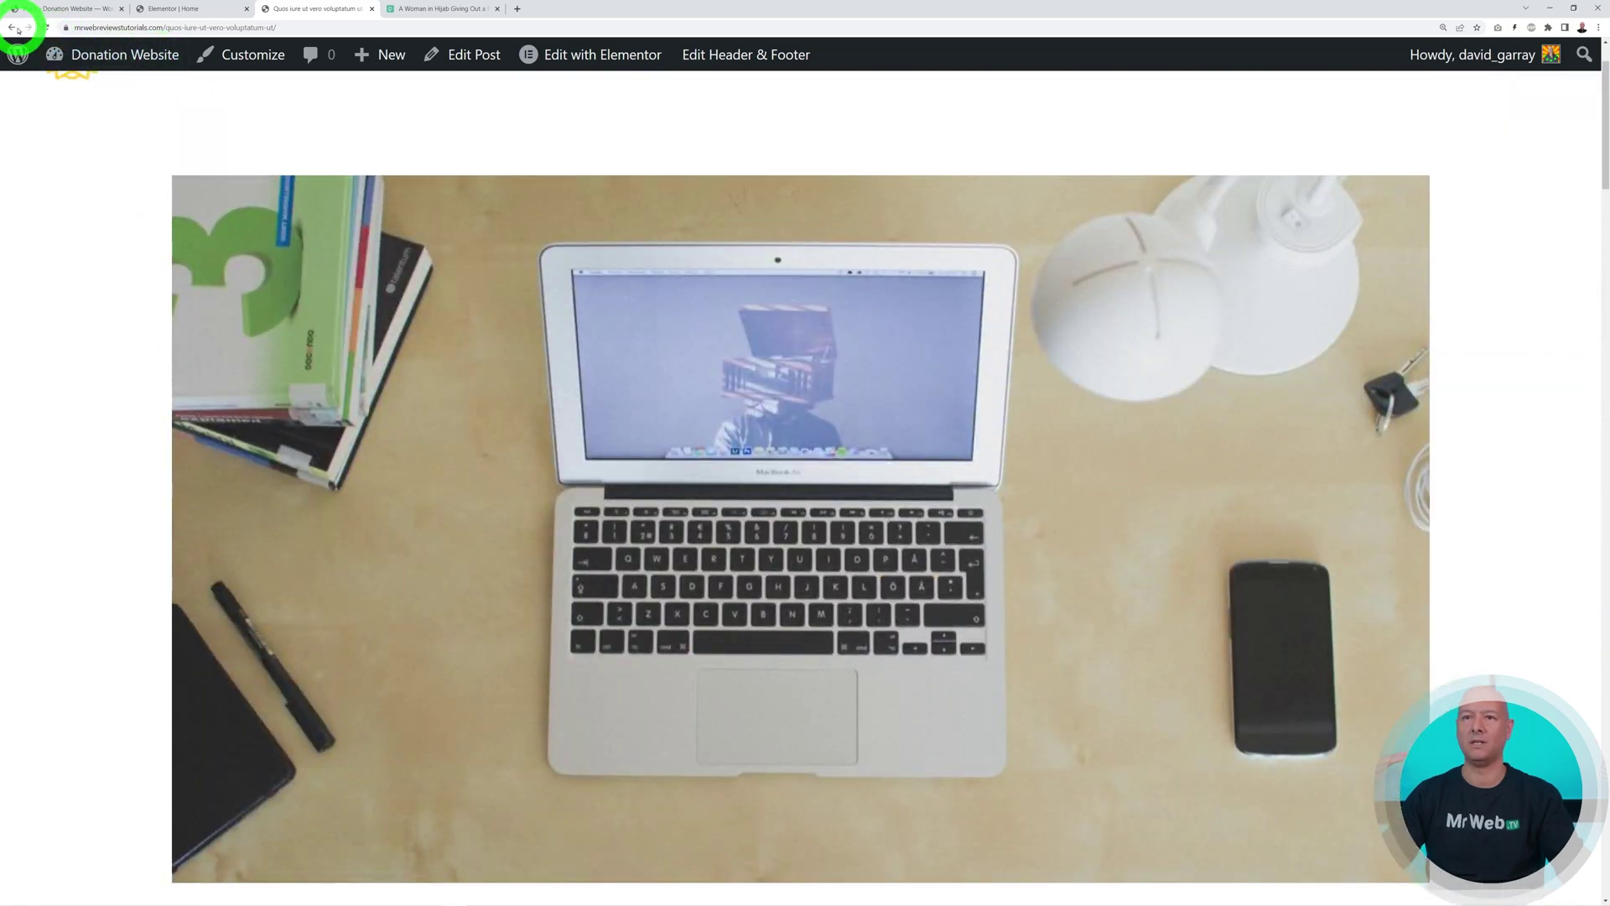
{"action": "left_click", "coordinate": [17, 27]}
Return to the Elementor page editor and scroll through it down to the footer
{"action": "left_click", "coordinate": [151, 10]}
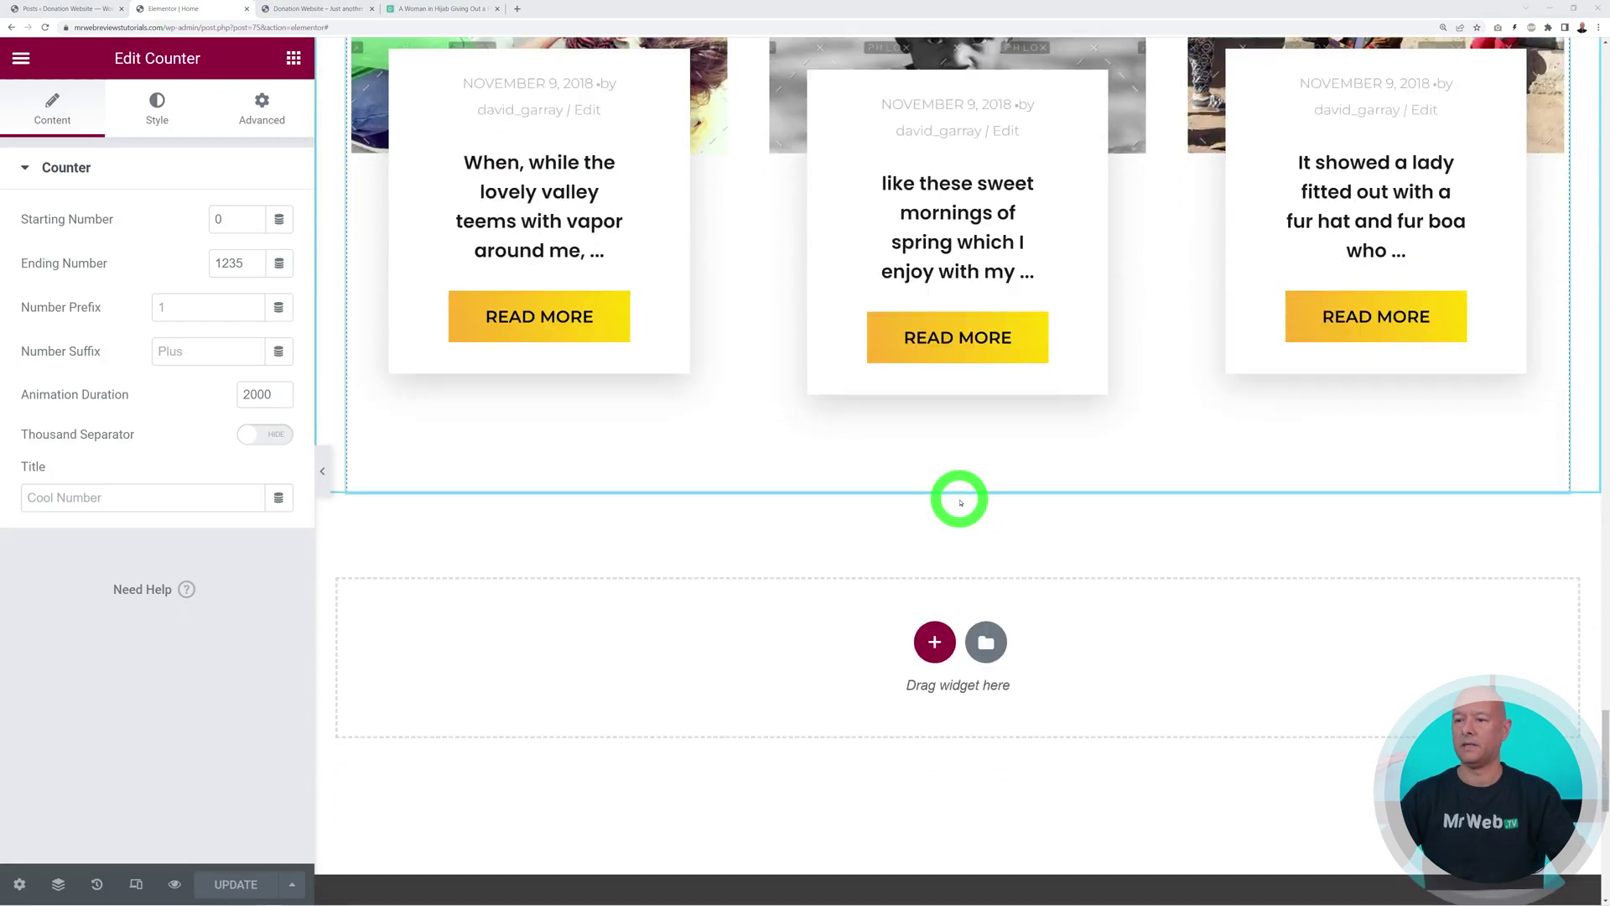
{"action": "scroll", "coordinate": [961, 502], "scroll_direction": "down", "scroll_amount": 8}
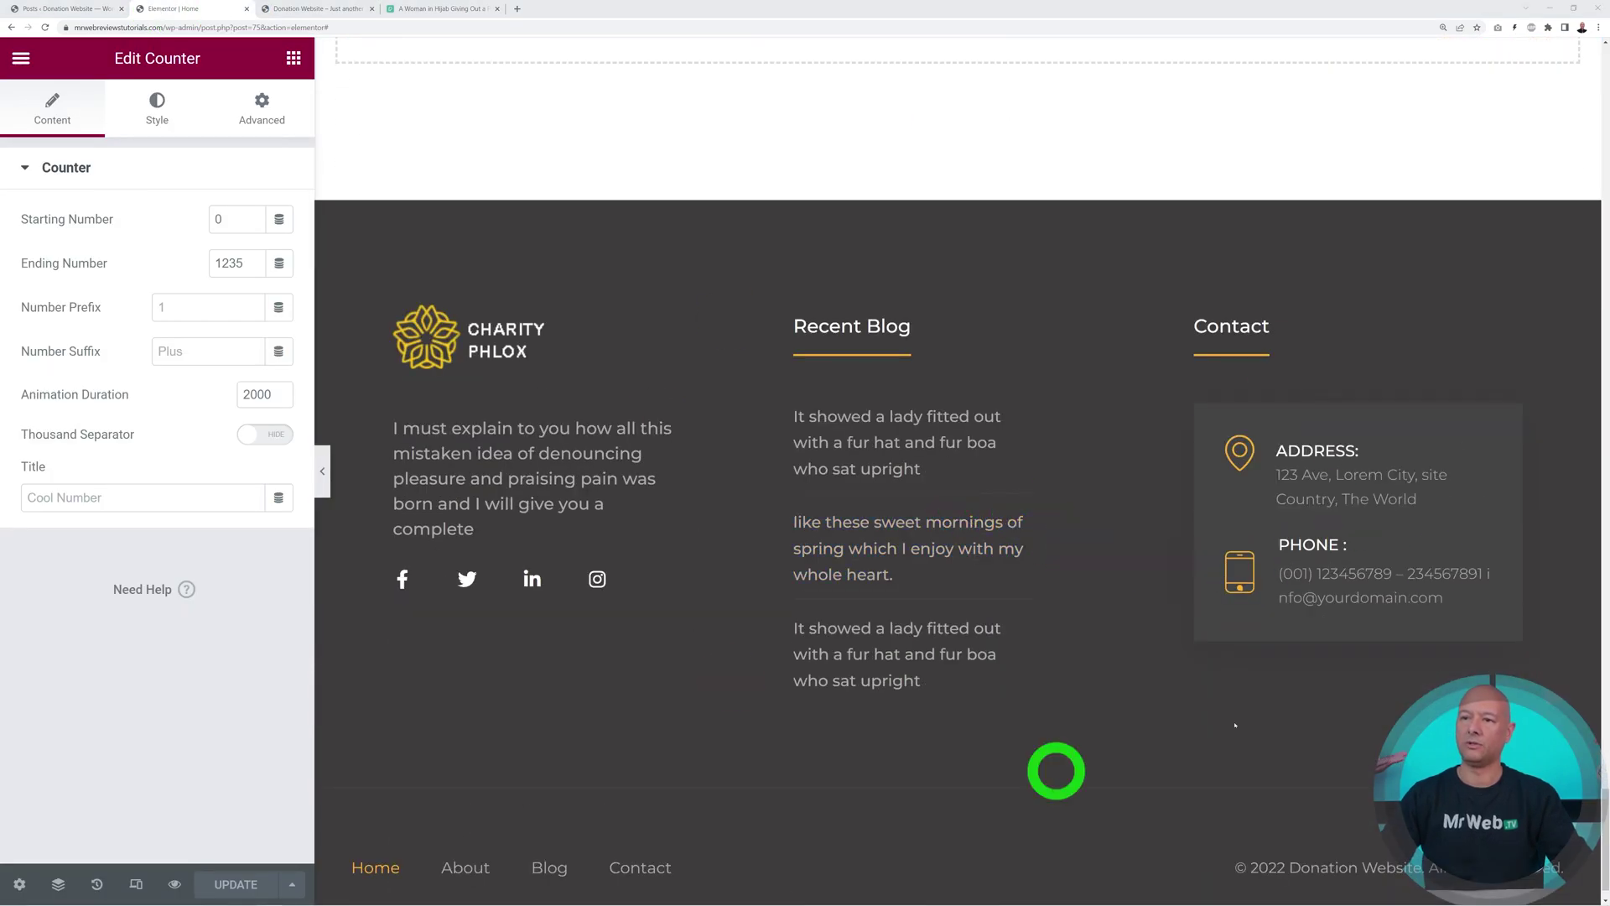
{"action": "left_click_drag", "start_coordinate": [1604, 818], "coordinate": [1603, 57]}
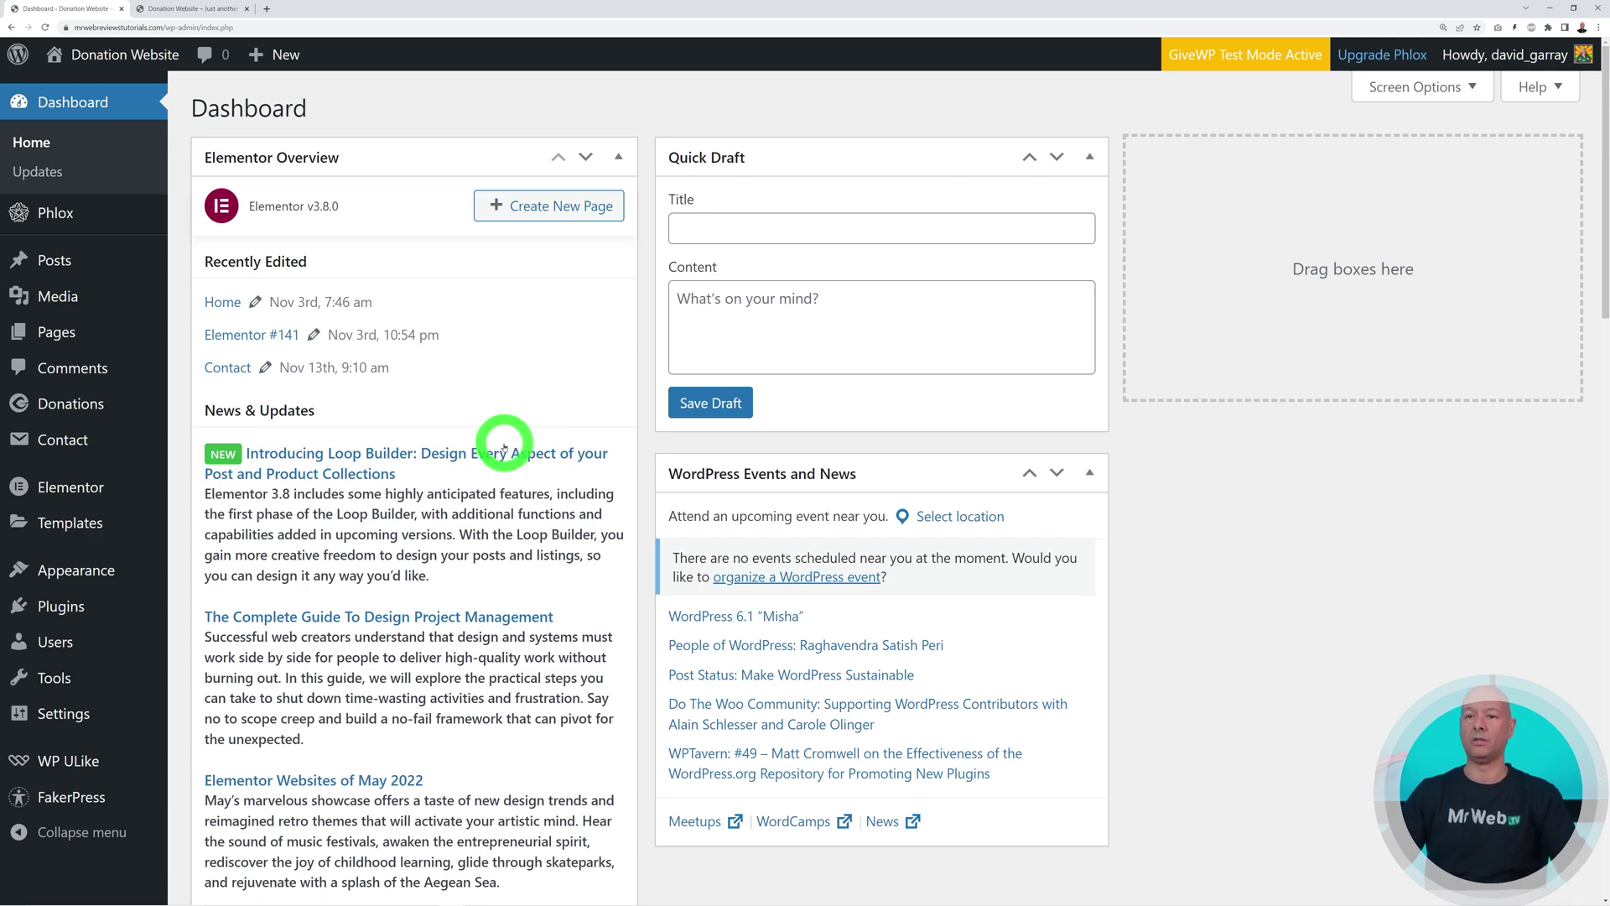
Open Templates > Saved Templates from the admin sidebar
{"action": "mouse_move", "coordinate": [109, 523]}
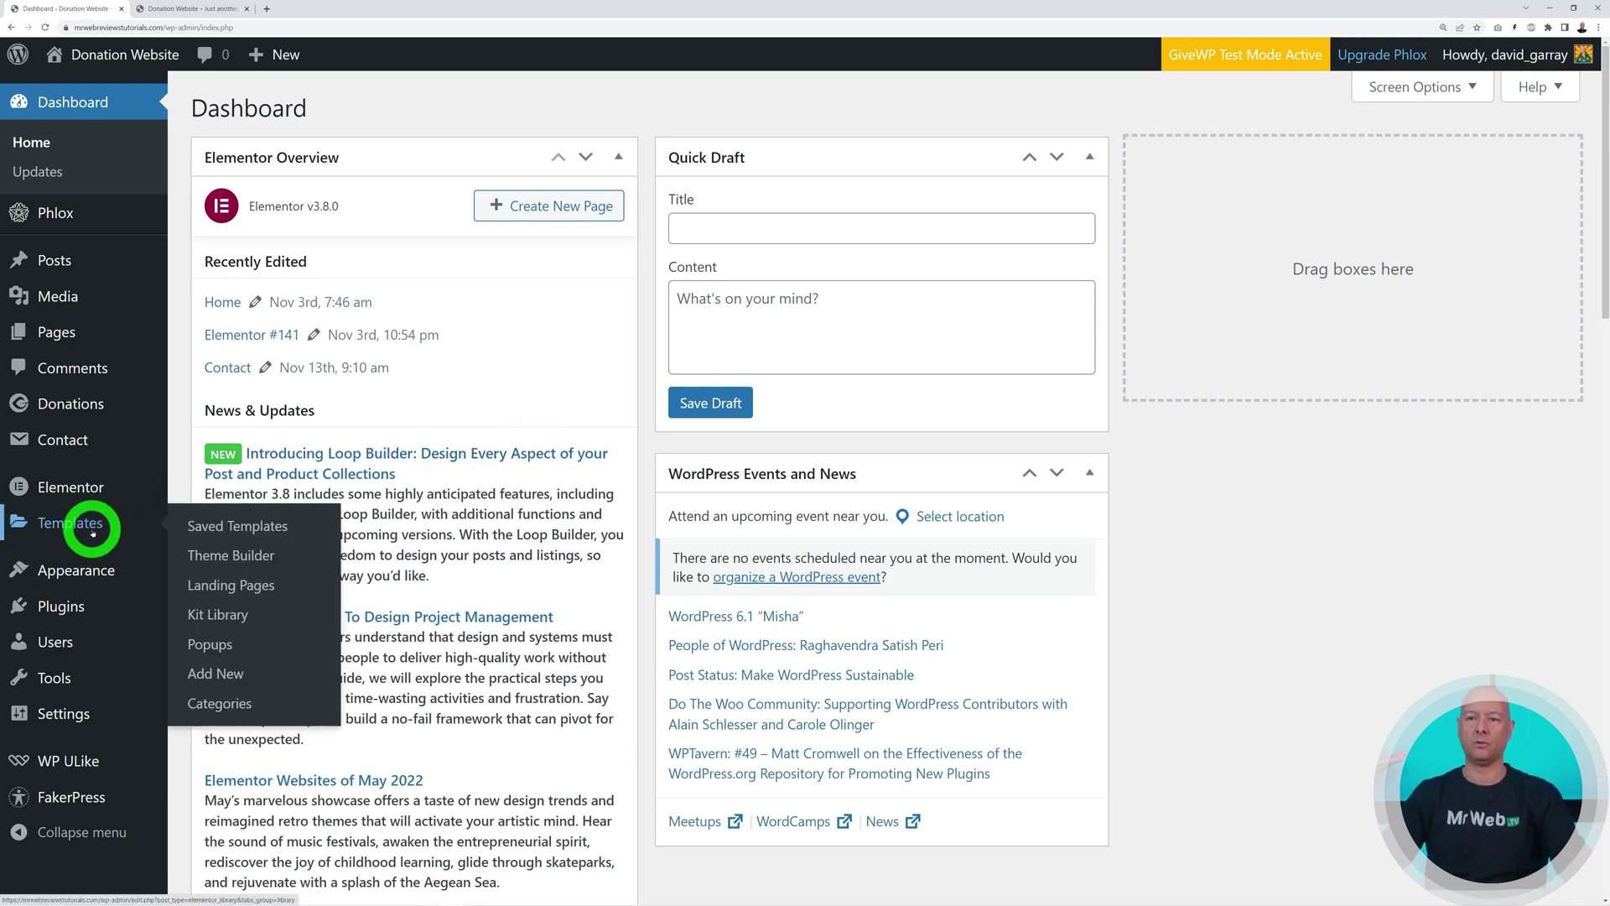
{"action": "left_click", "coordinate": [258, 533]}
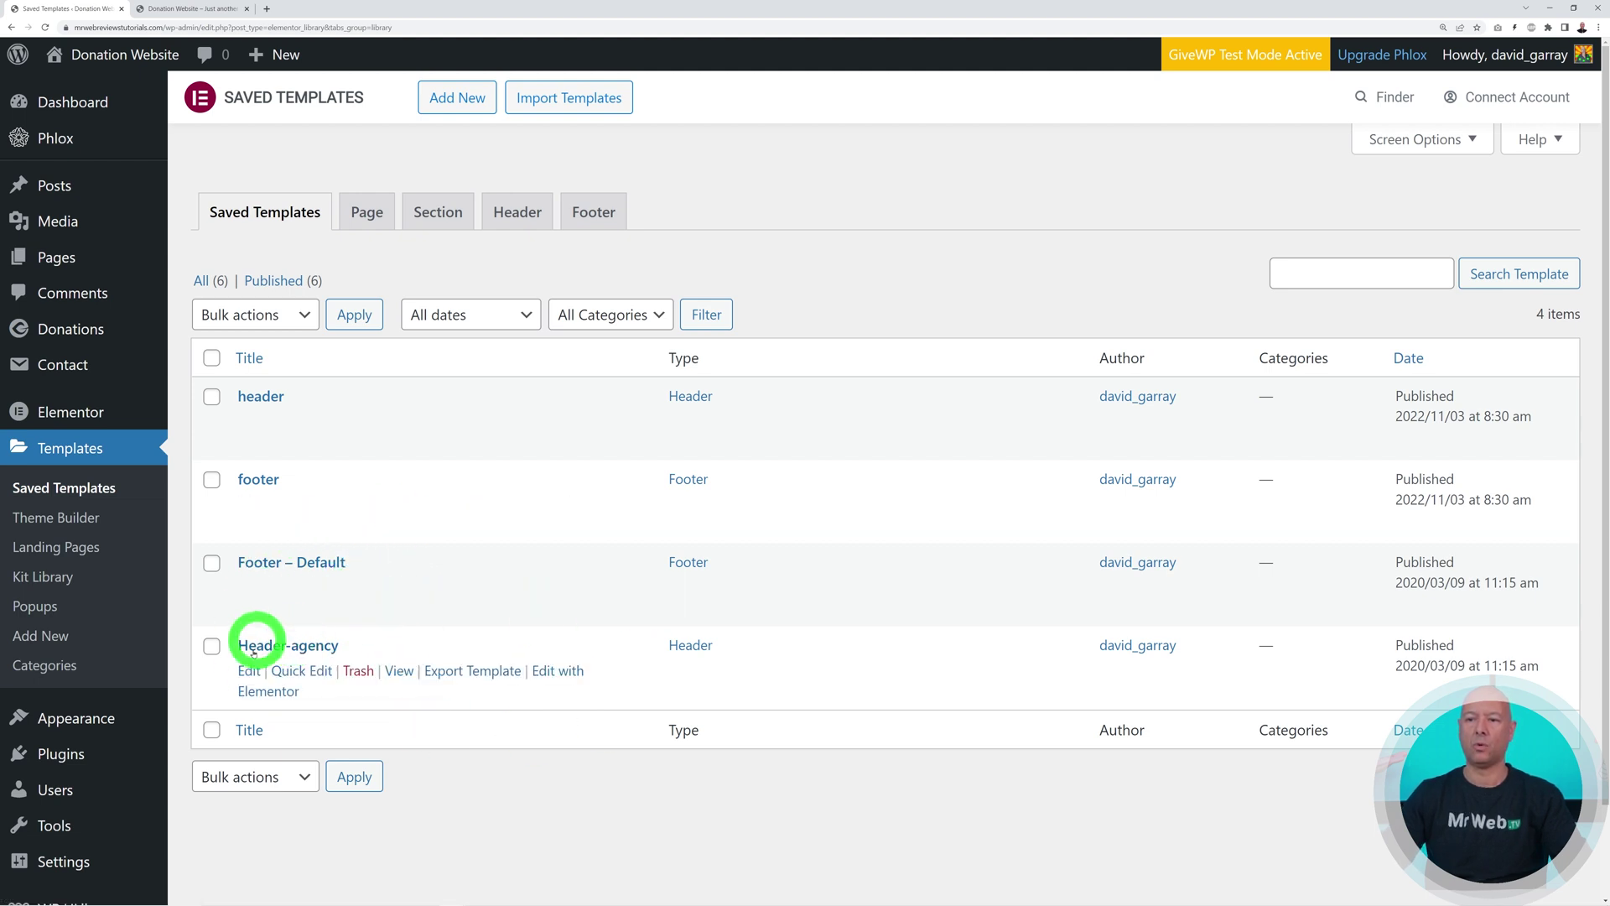
Open Header-agency and Footer – Default in Elementor in new tabs, then view Header-agency
{"action": "right_click", "coordinate": [552, 674]}
{"action": "left_click", "coordinate": [593, 683]}
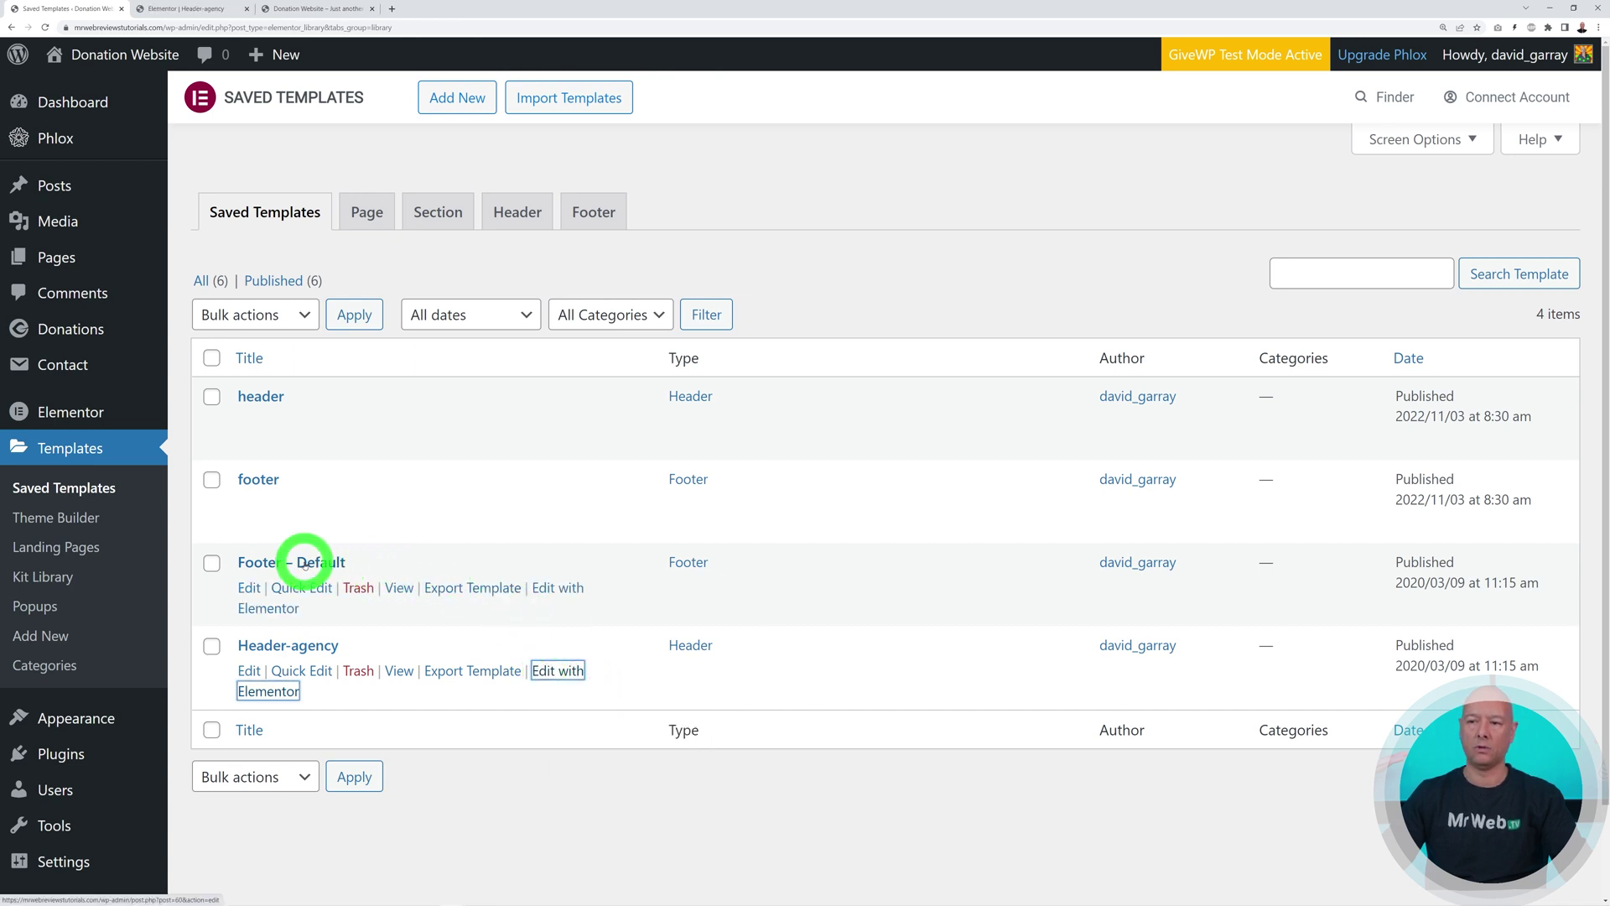
{"action": "right_click", "coordinate": [567, 590]}
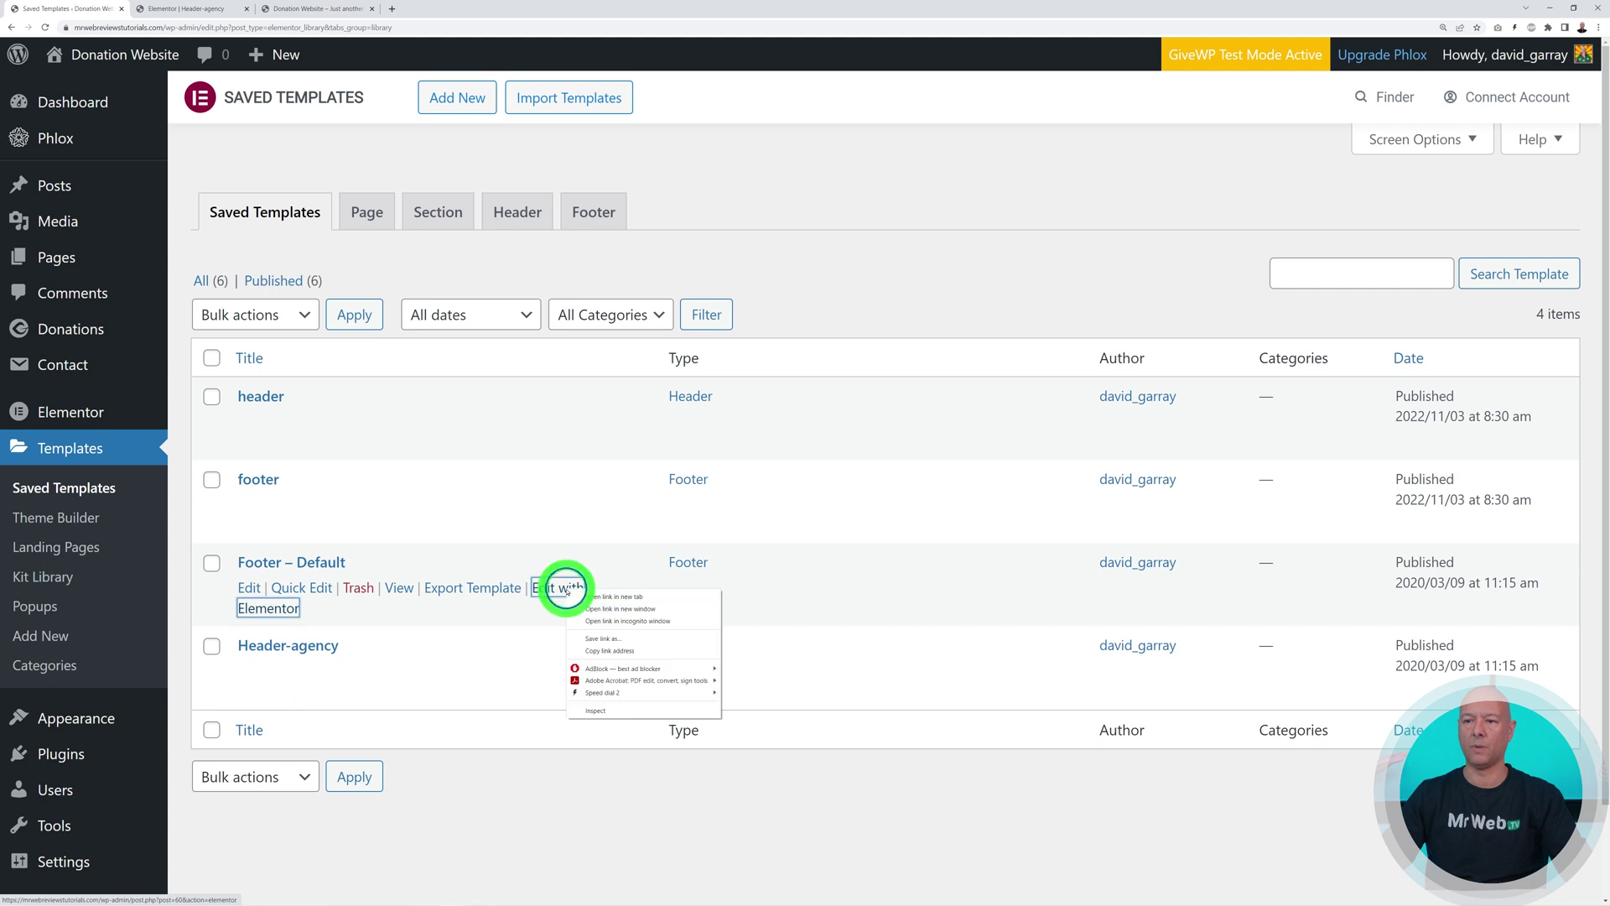
{"action": "left_click", "coordinate": [595, 598]}
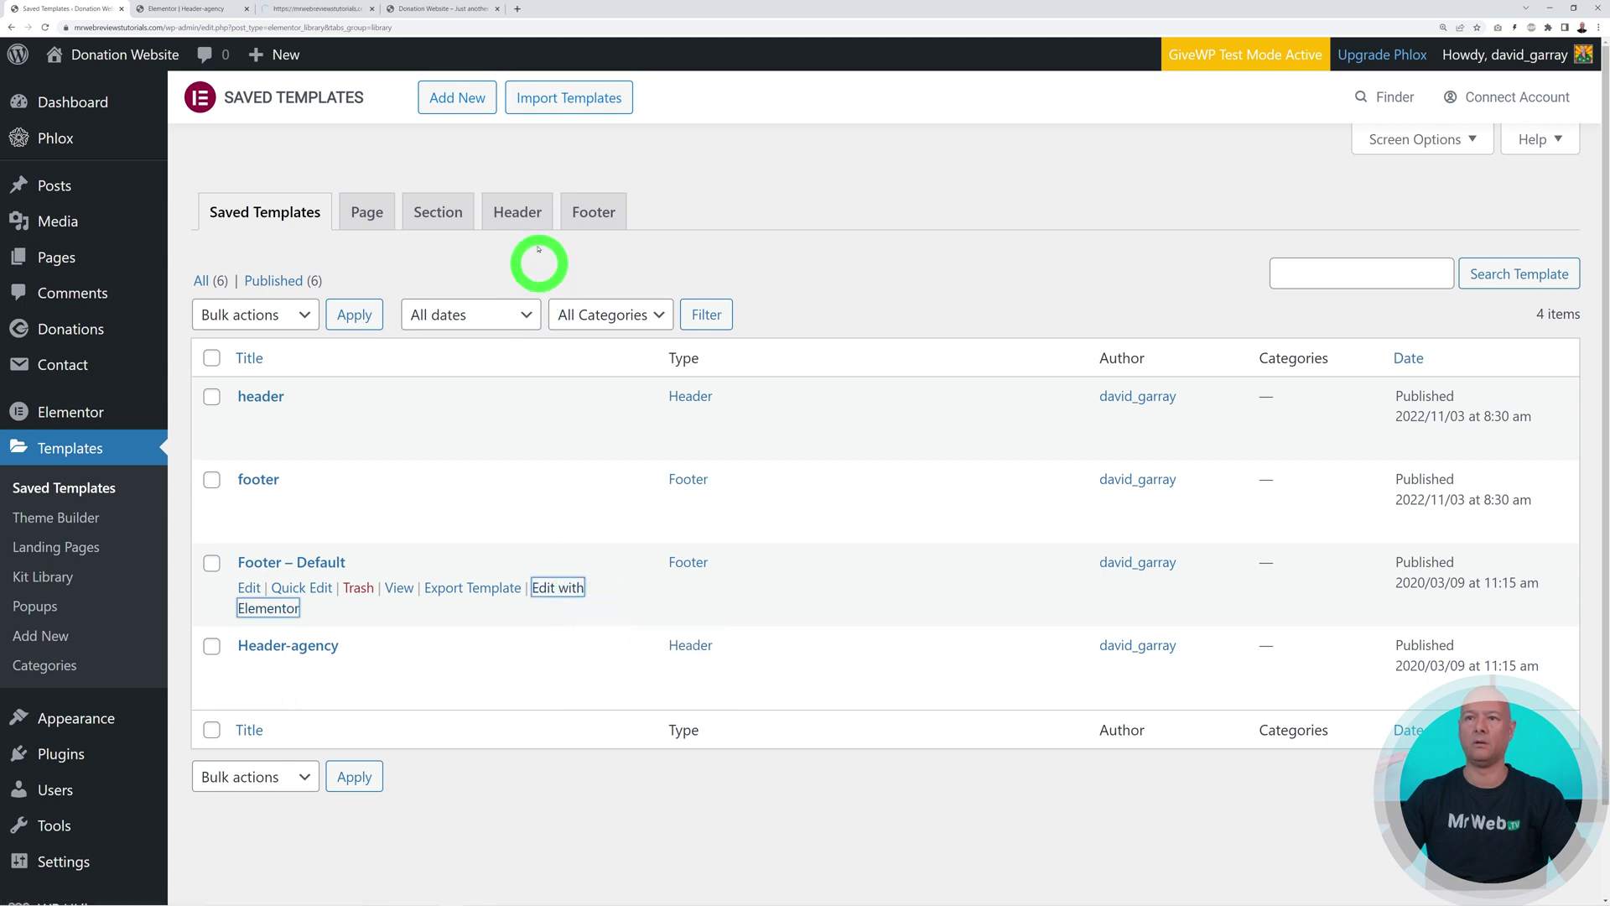
{"action": "left_click", "coordinate": [204, 10]}
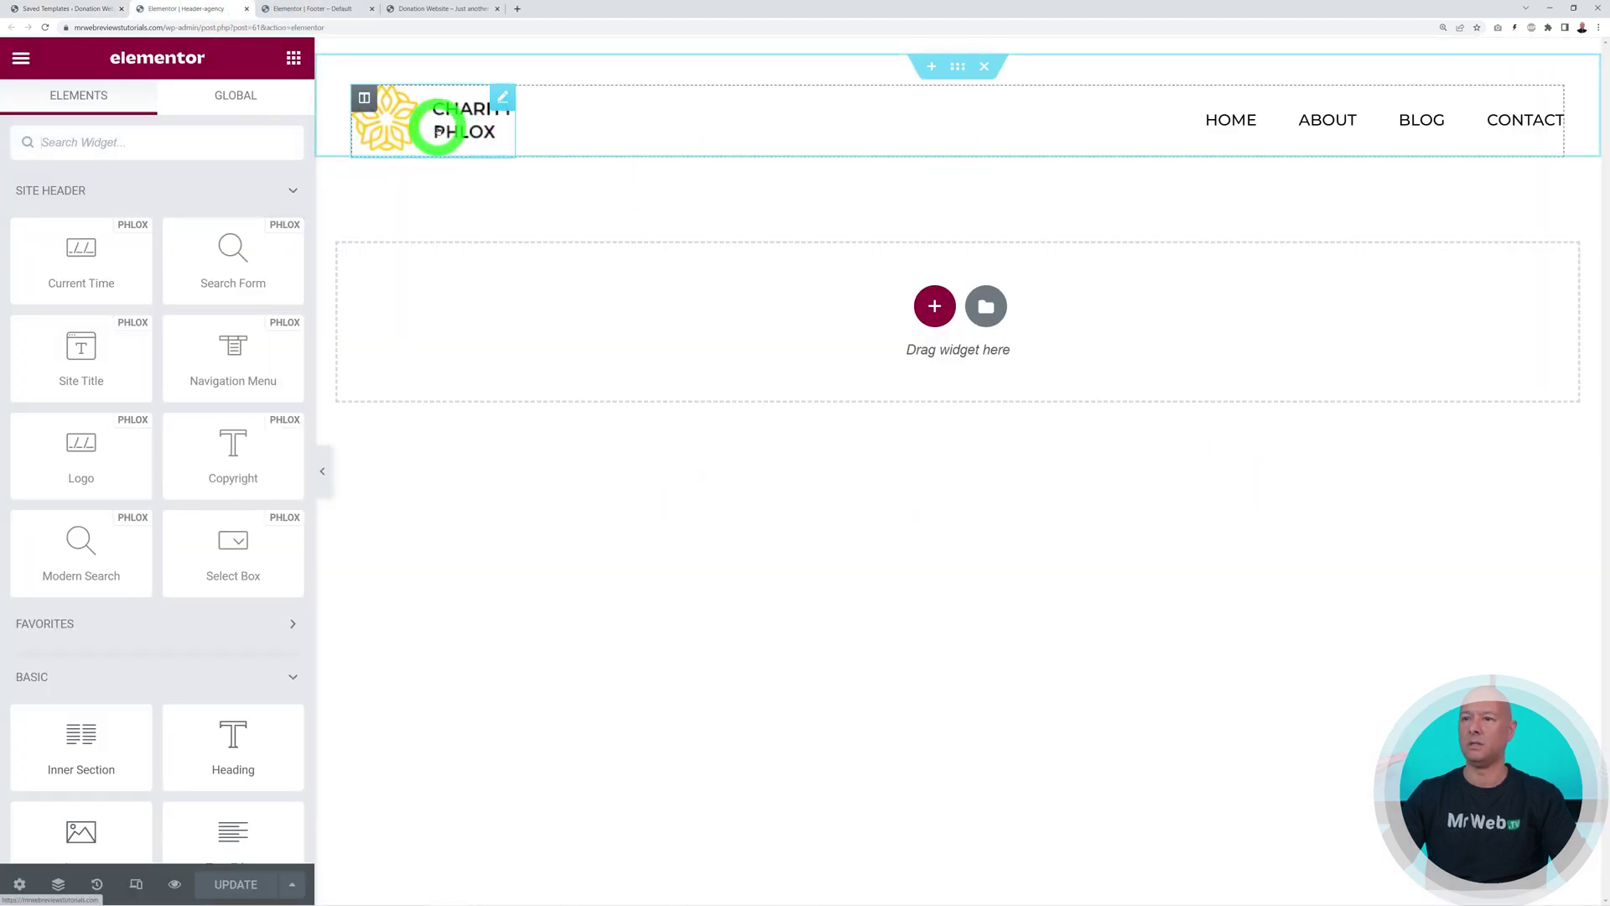
Try a dark brown Classic background on the header section, clear it, then open the logo settings
{"action": "left_click", "coordinate": [289, 10]}
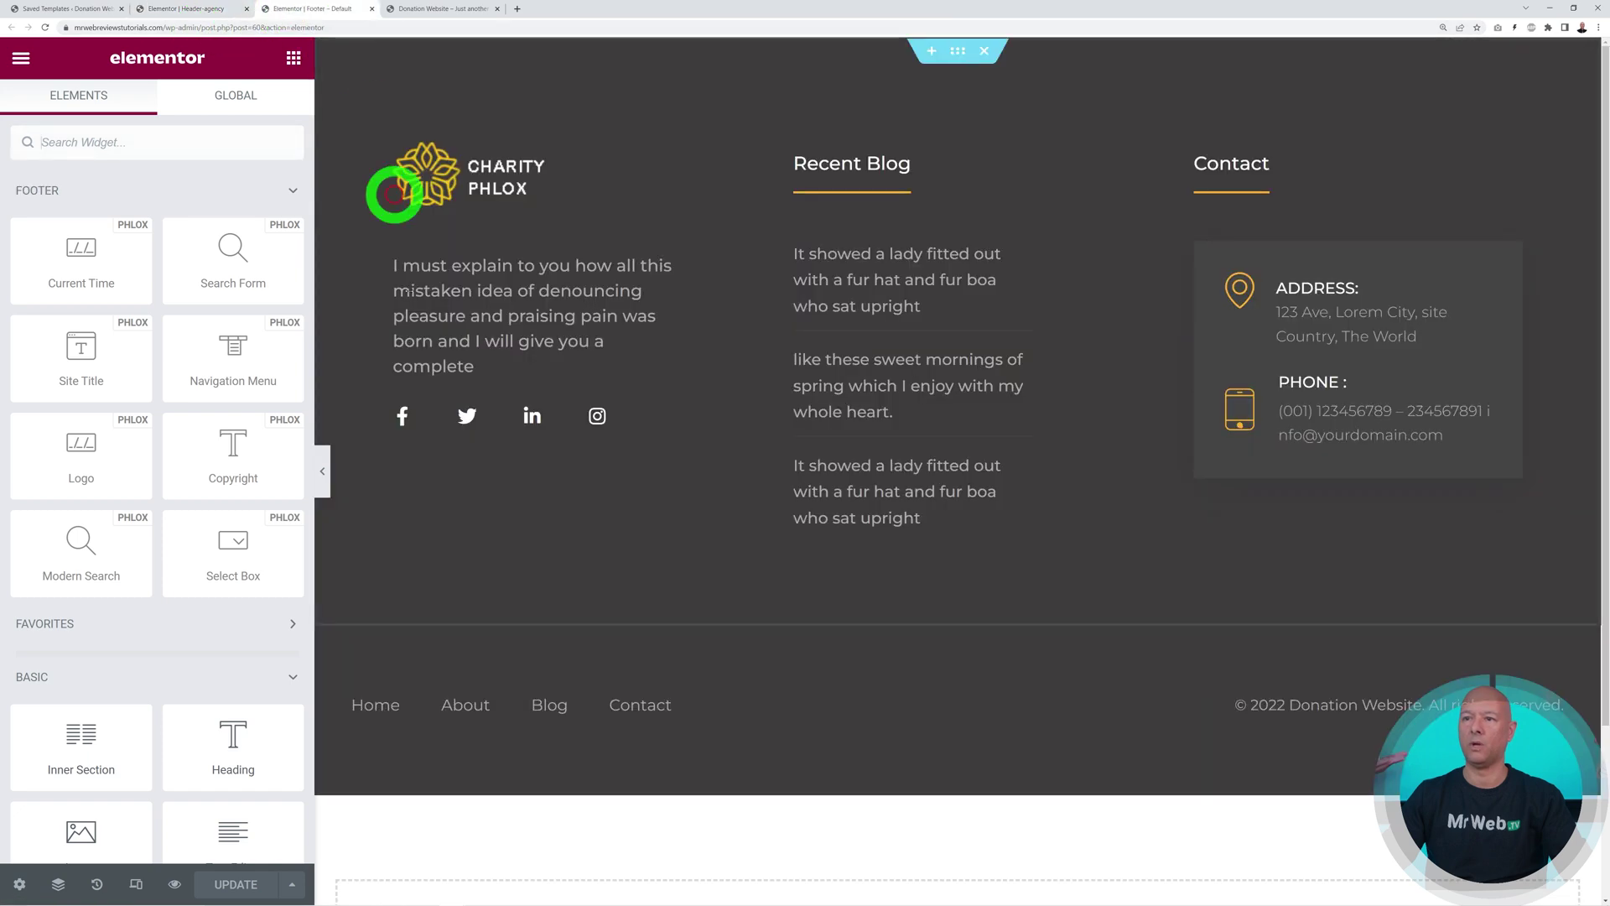
{"action": "left_click", "coordinate": [173, 10]}
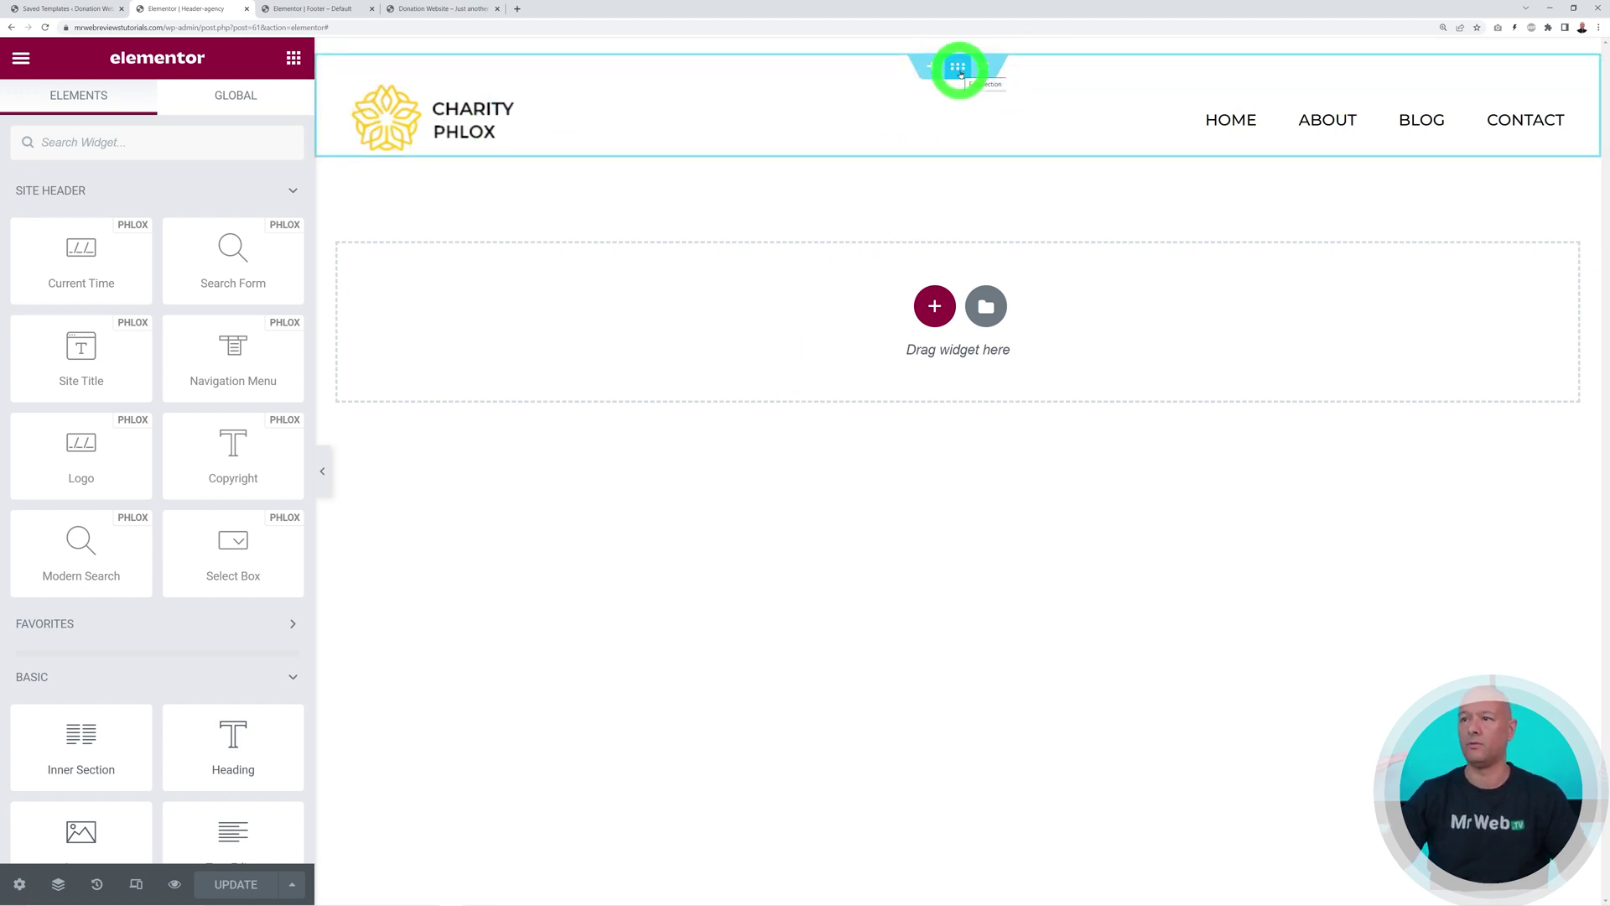
{"action": "left_click", "coordinate": [961, 73]}
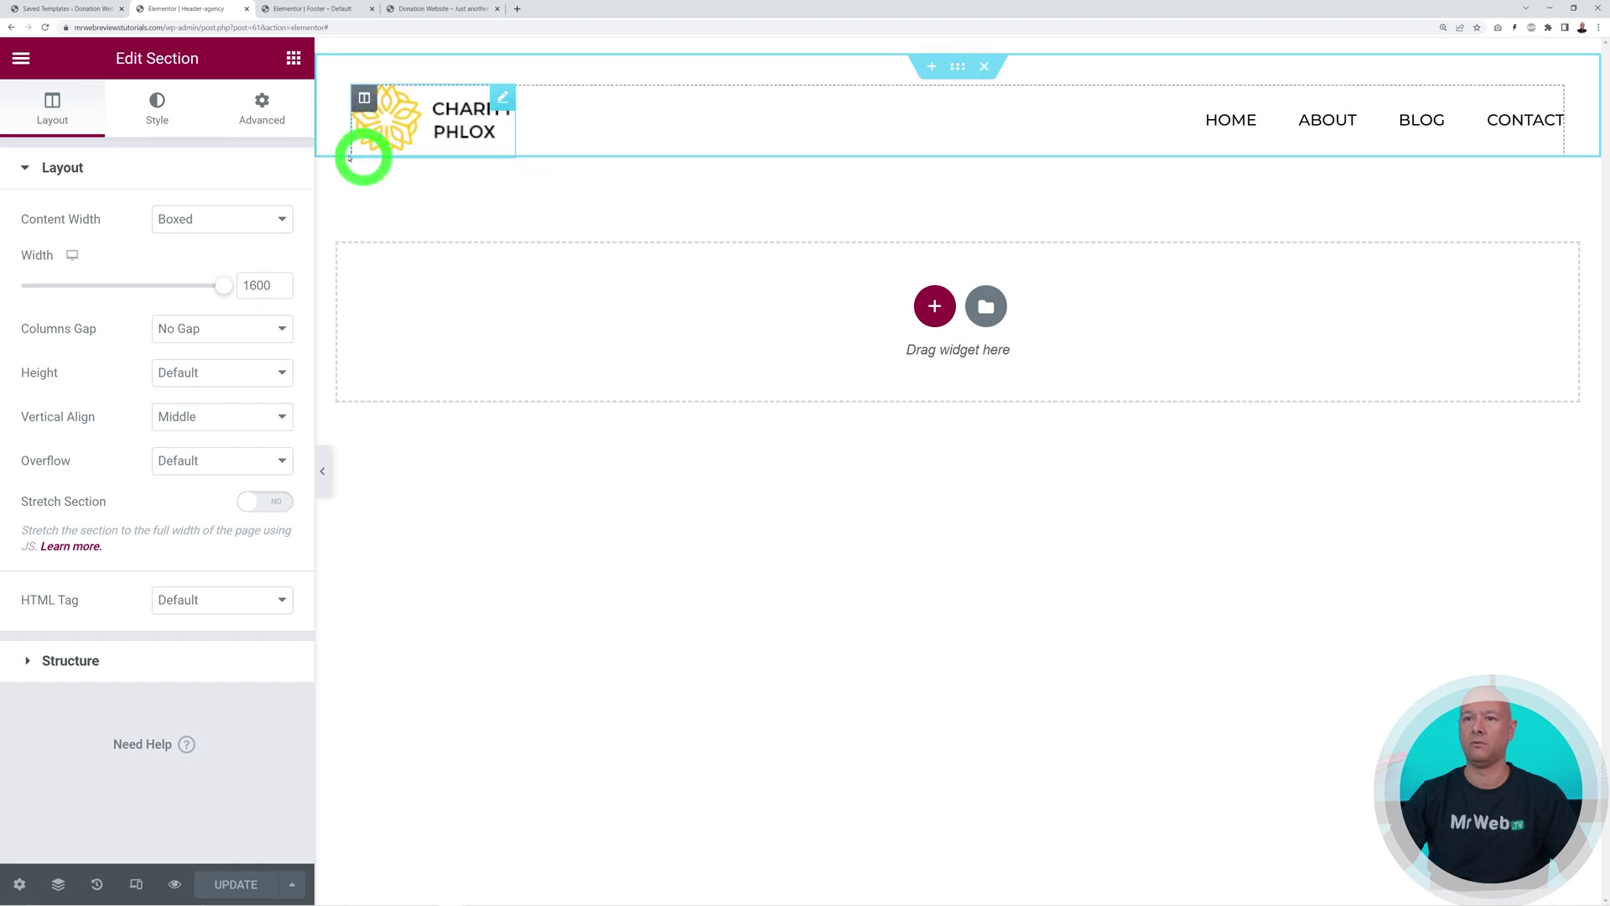
{"action": "left_click", "coordinate": [157, 111]}
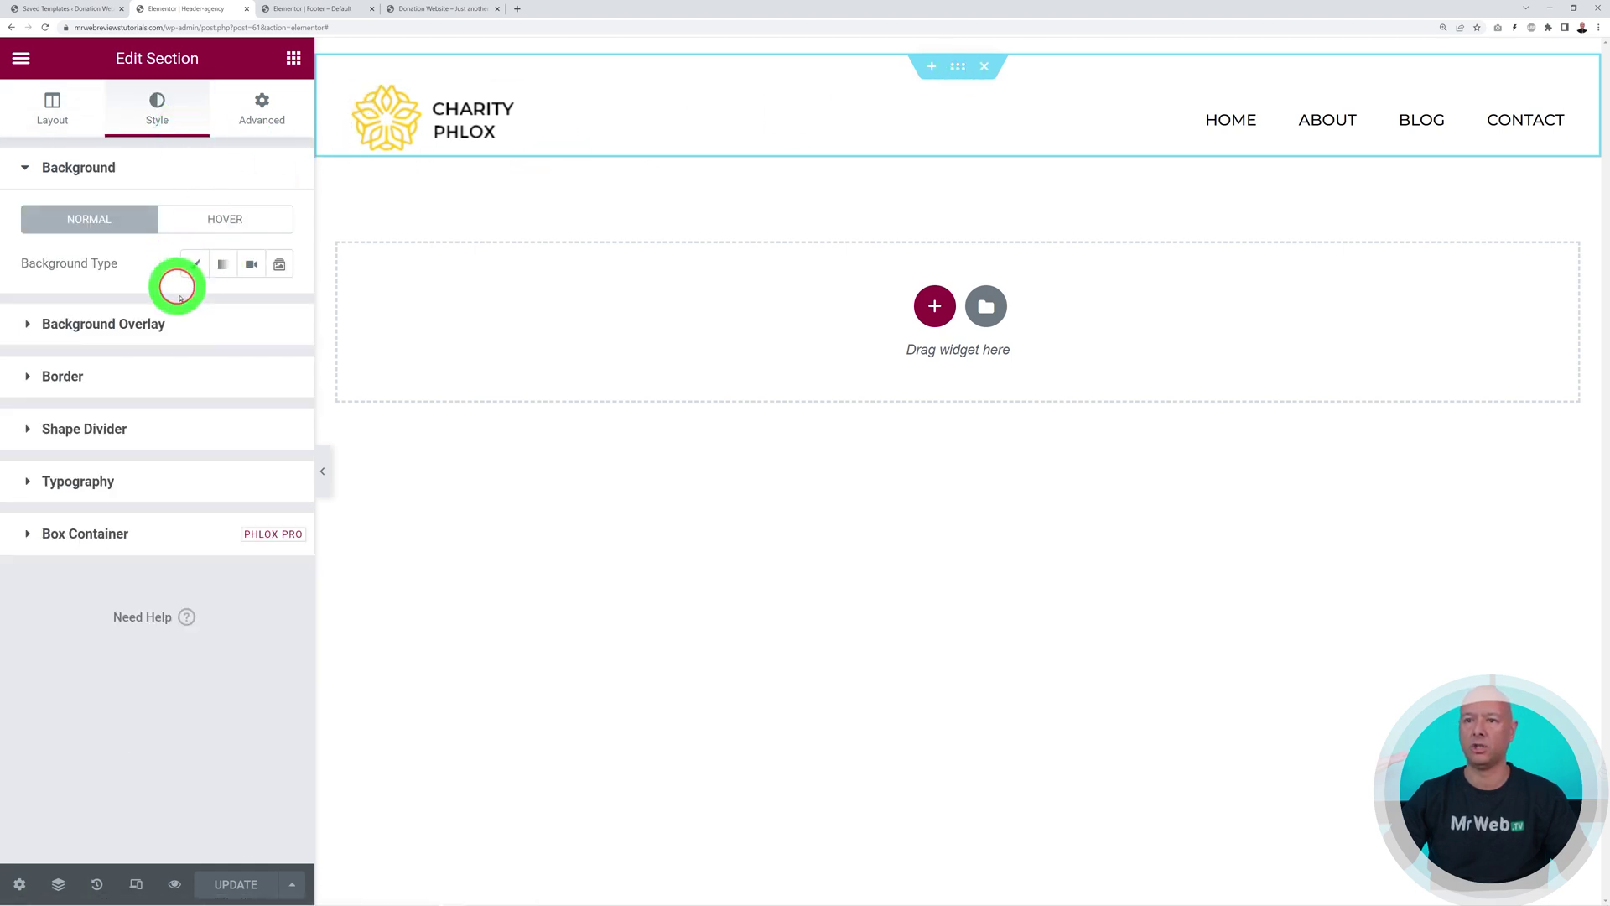
{"action": "left_click", "coordinate": [194, 264]}
{"action": "left_click", "coordinate": [279, 308]}
{"action": "left_click_drag", "start_coordinate": [173, 474], "coordinate": [120, 496]}
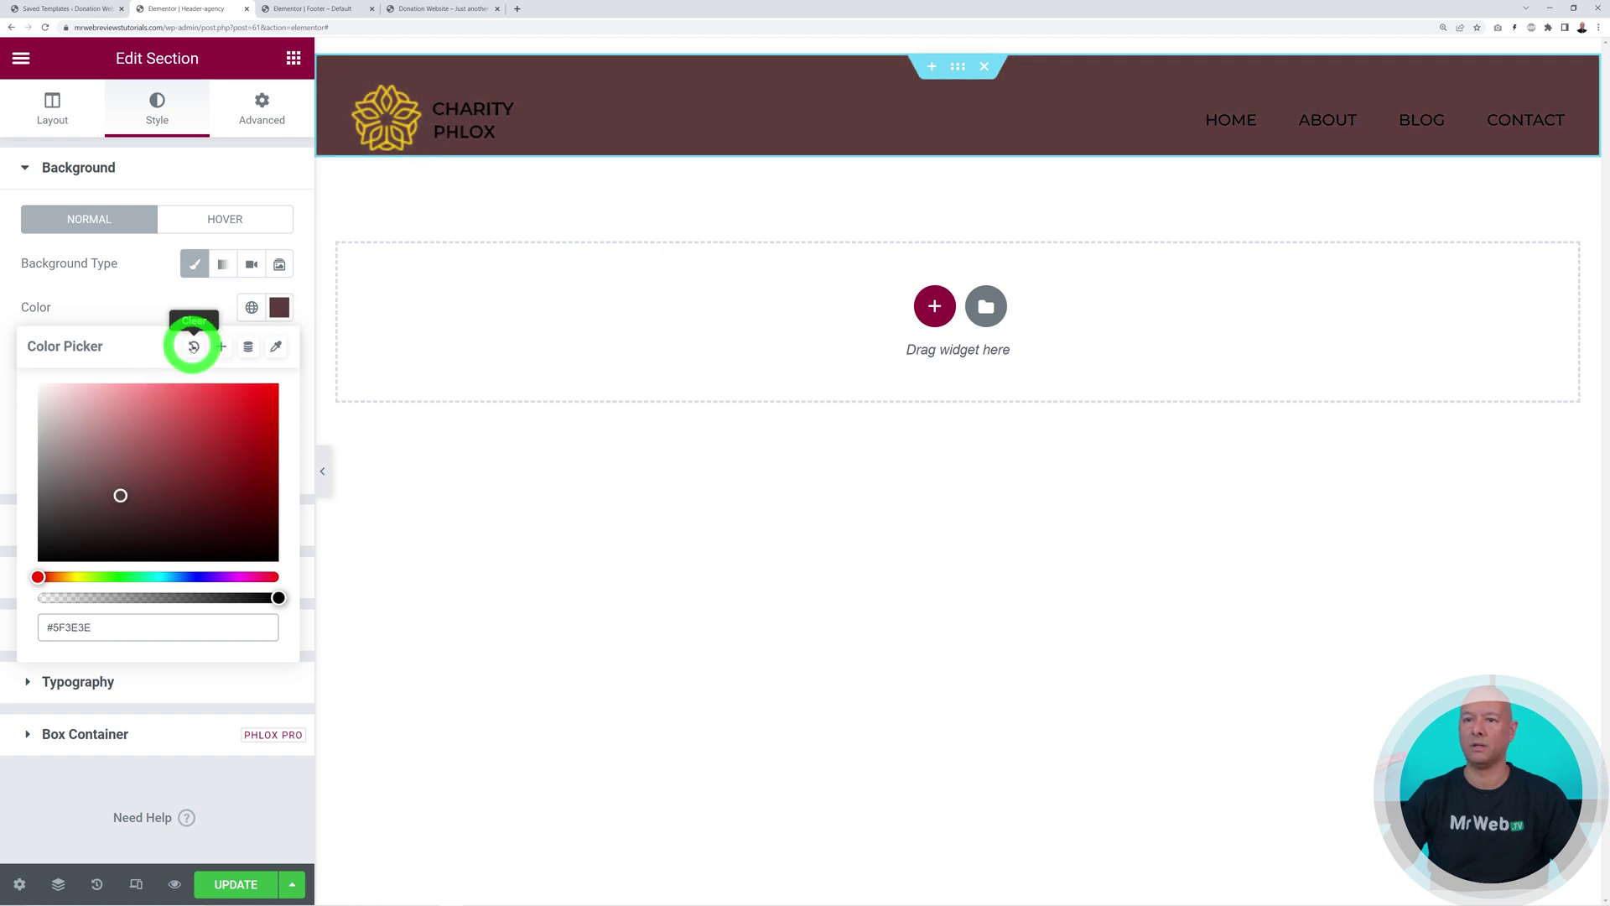
{"action": "left_click", "coordinate": [194, 346]}
{"action": "left_click", "coordinate": [194, 264]}
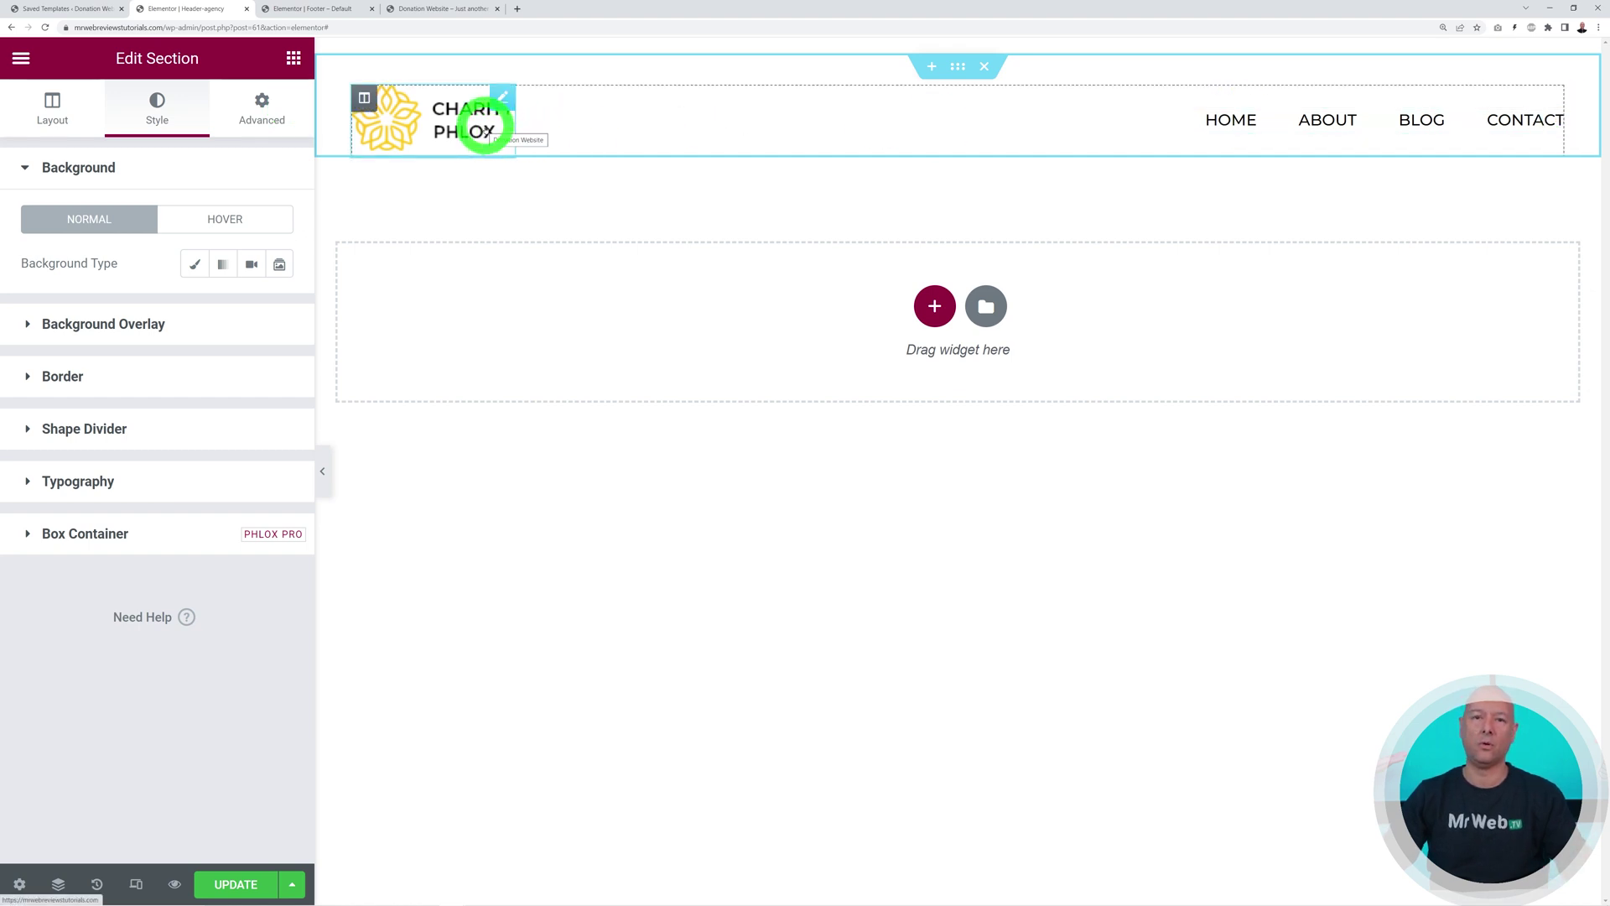
{"action": "left_click", "coordinate": [499, 97]}
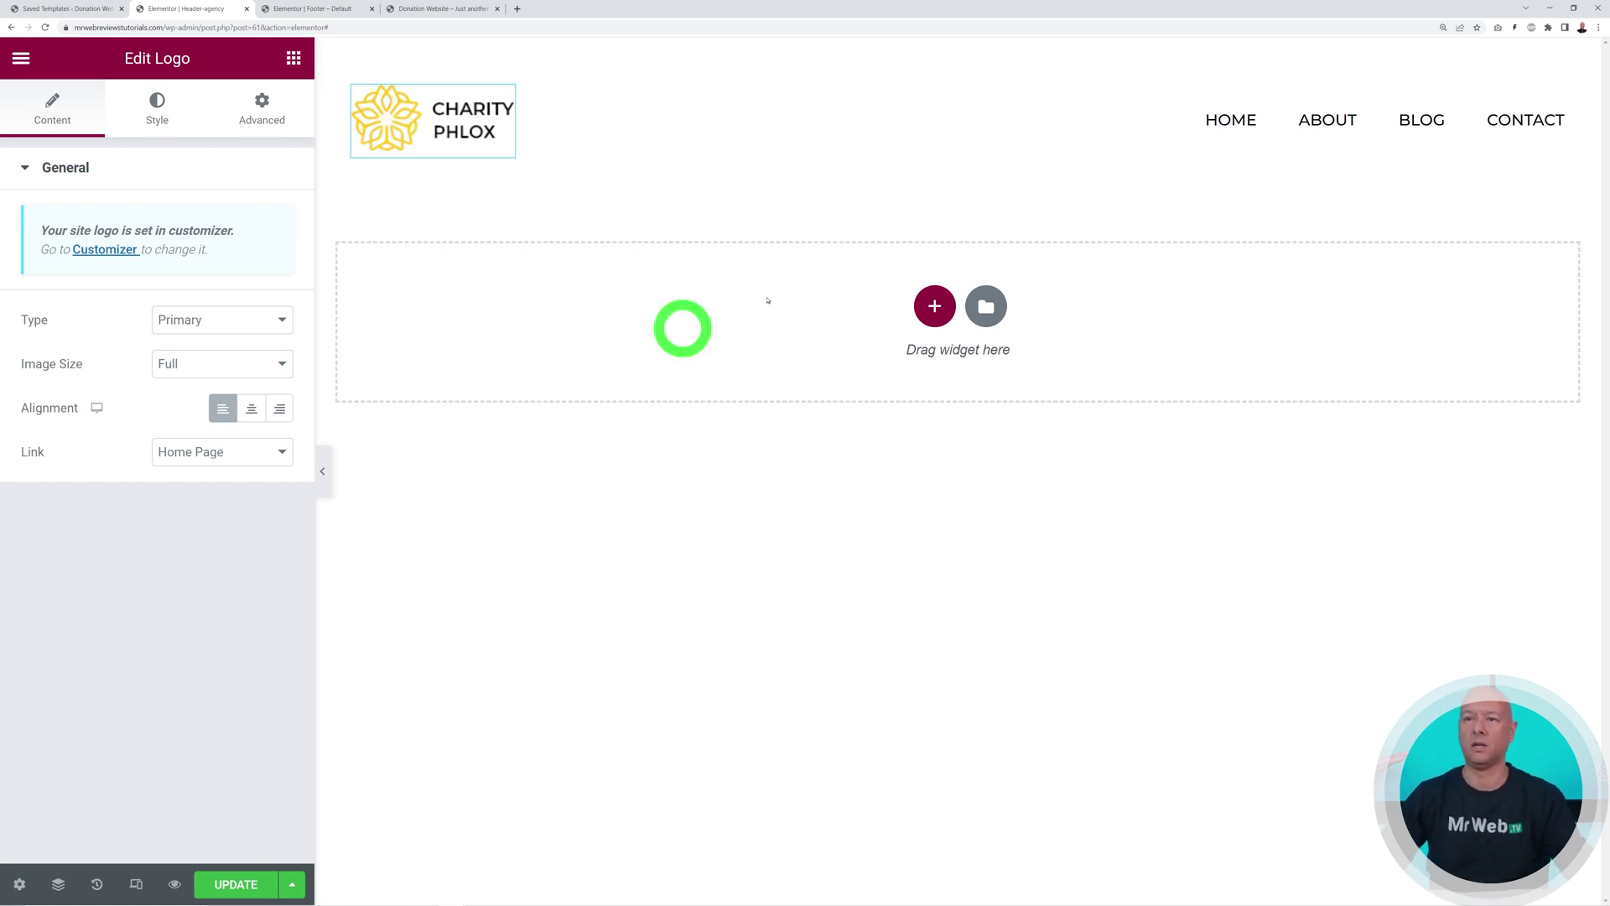
Remove the Charity Phlox logo in the Customizer and upload today's downloaded images
{"action": "left_click", "coordinate": [113, 250]}
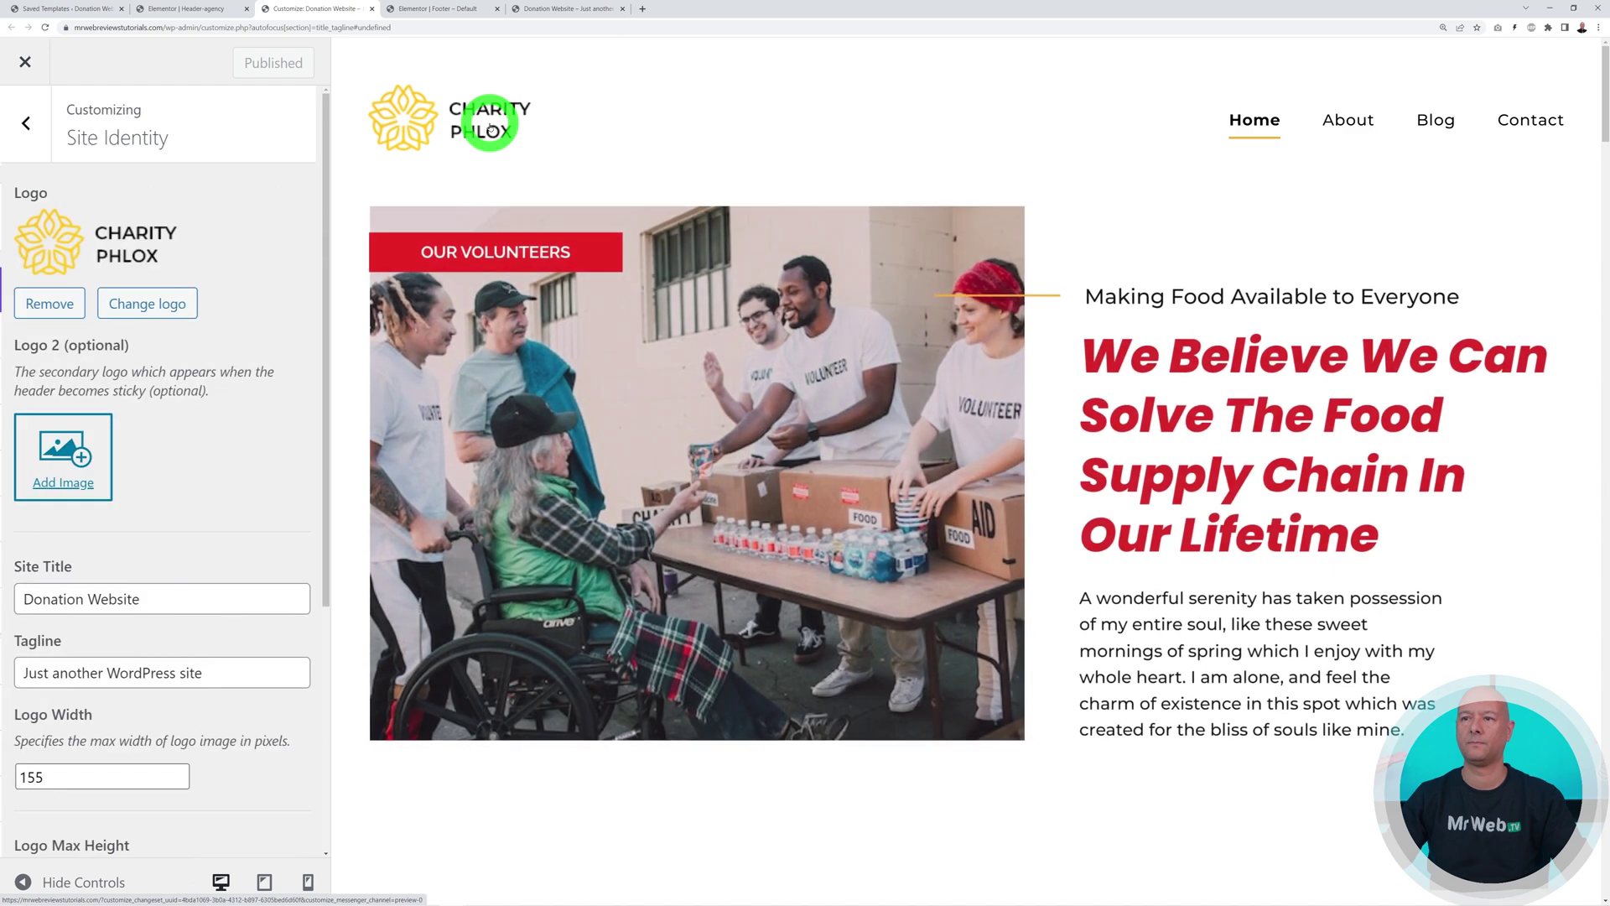
{"action": "left_click", "coordinate": [48, 302]}
{"action": "left_click", "coordinate": [159, 220]}
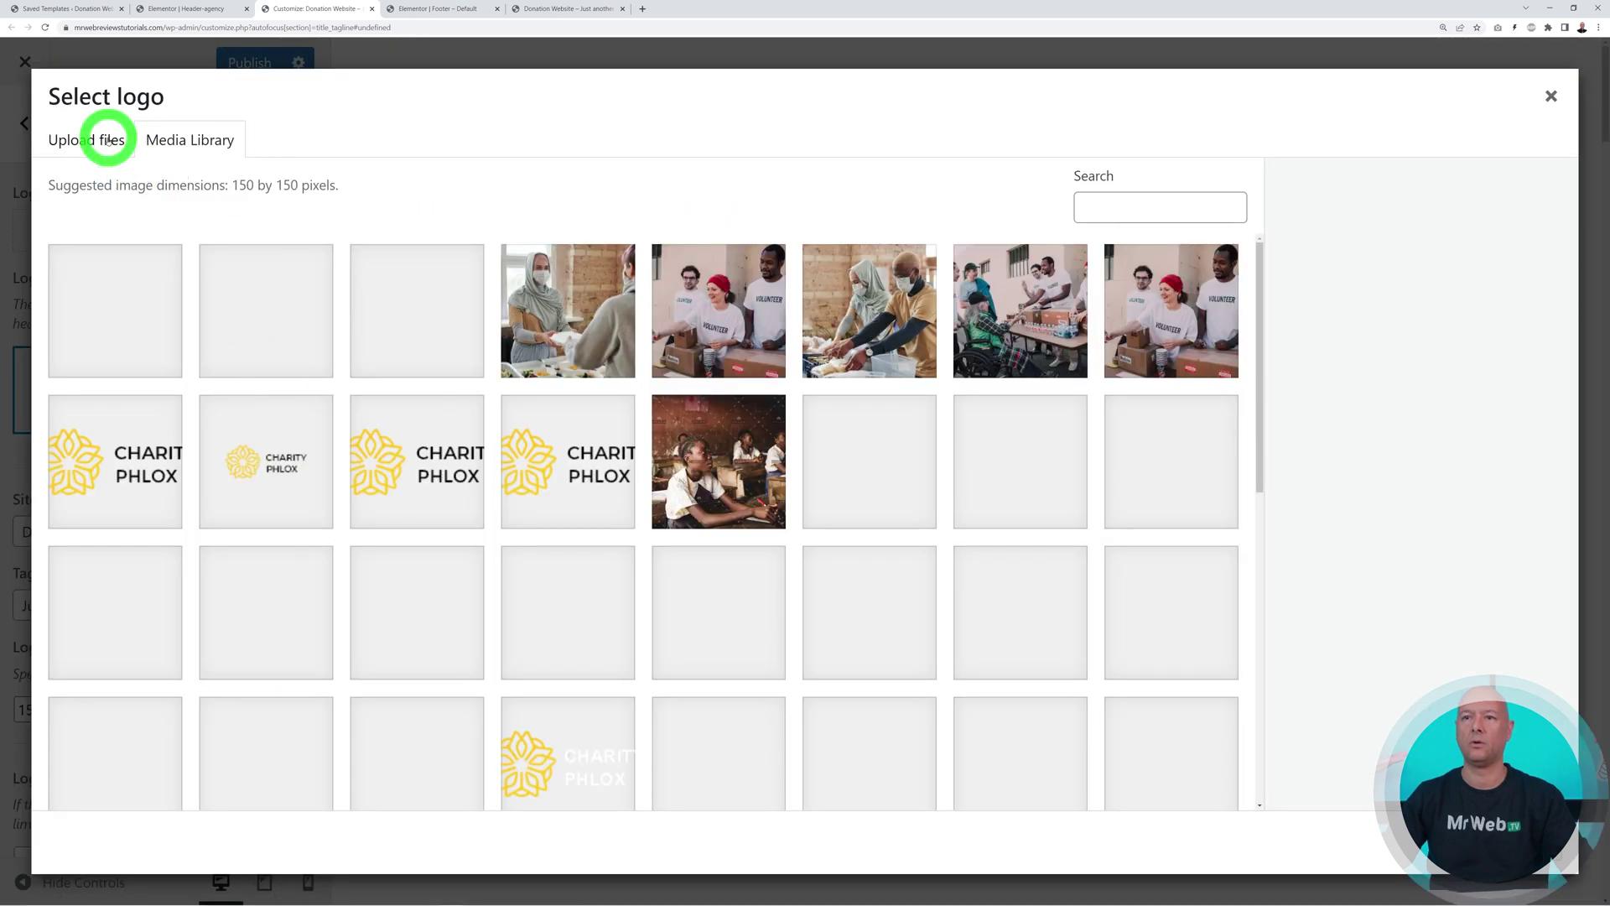
{"action": "left_click", "coordinate": [107, 140]}
{"action": "left_click", "coordinate": [777, 463]}
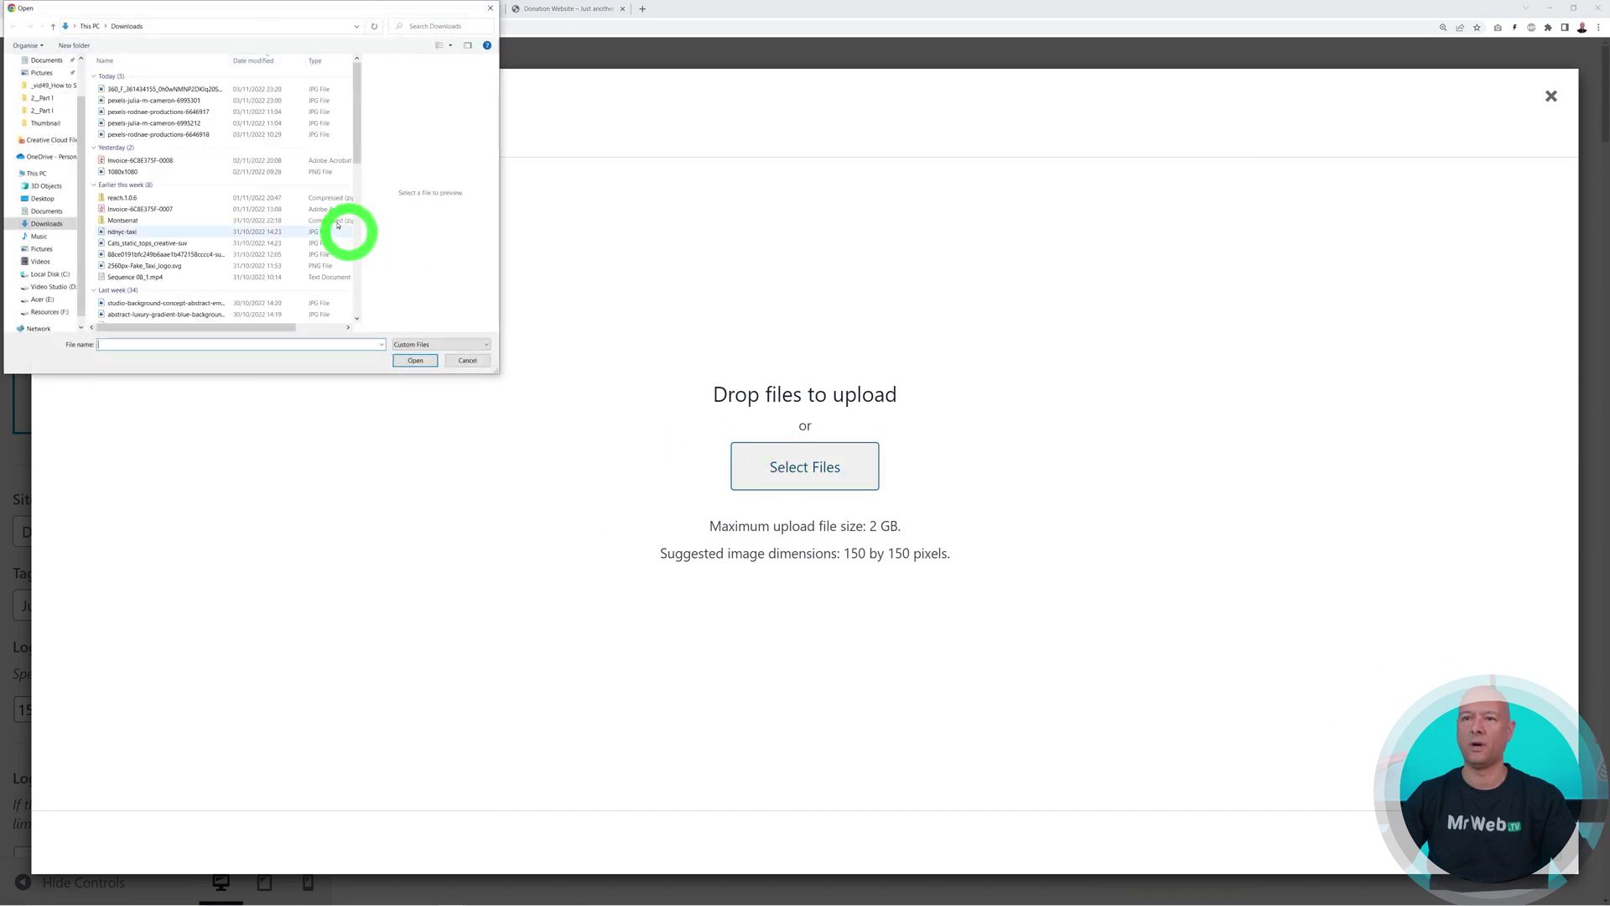
{"action": "left_click", "coordinate": [166, 81]}
{"action": "left_click", "coordinate": [420, 360]}
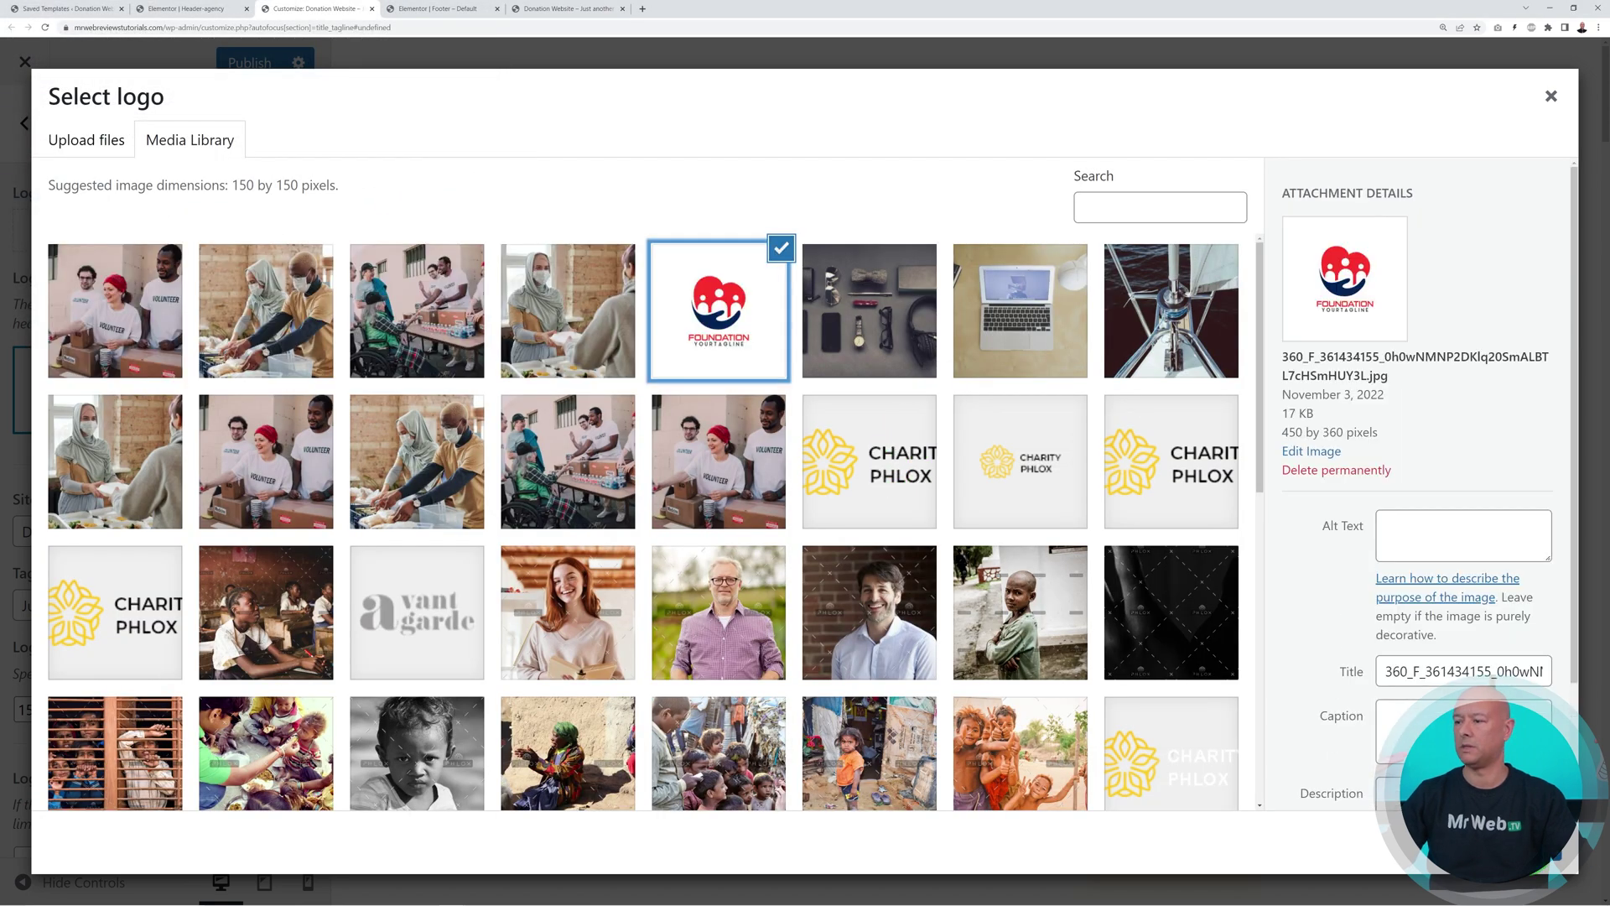
Choose the Foundation logo and trim the crop box on all four sides
{"action": "left_click", "coordinate": [1534, 843]}
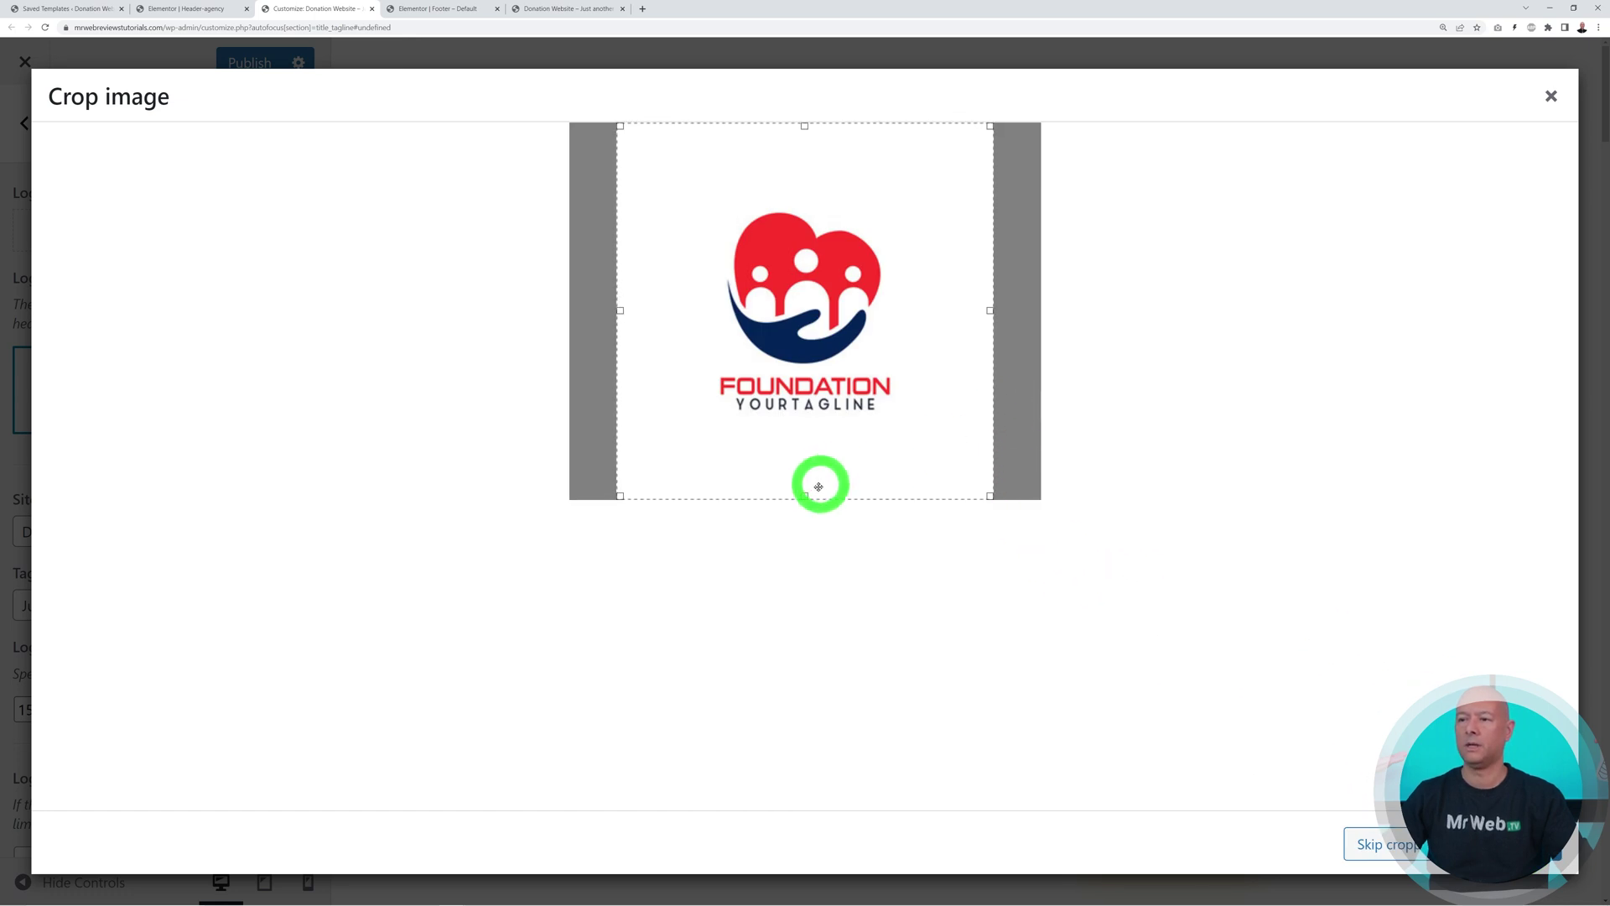
{"action": "left_click_drag", "start_coordinate": [808, 494], "coordinate": [807, 431]}
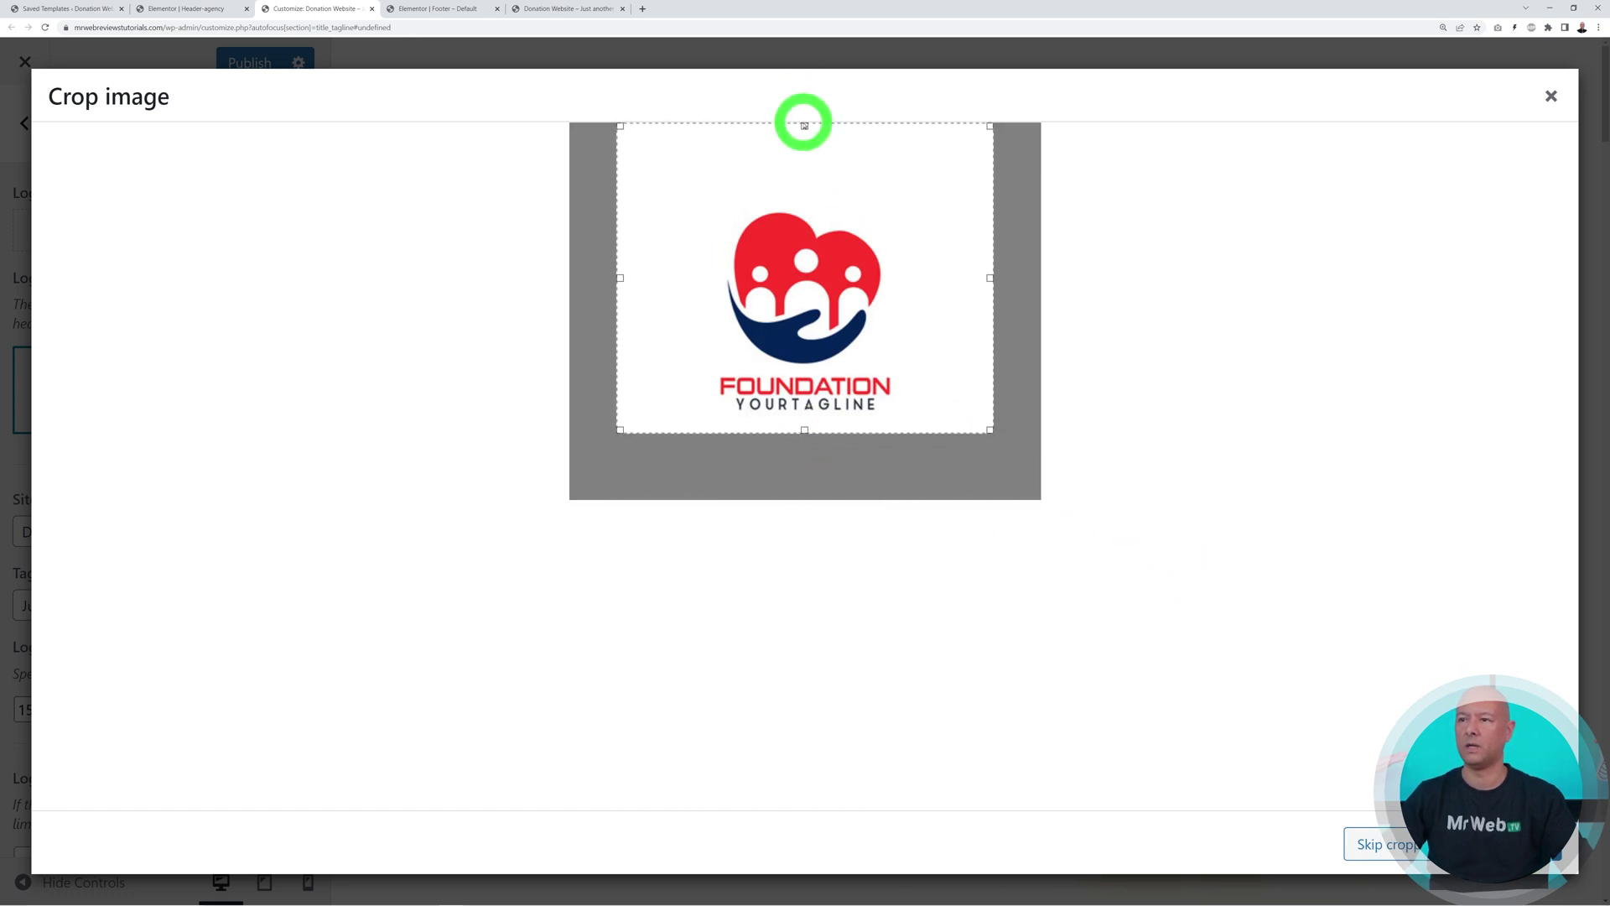
{"action": "left_click_drag", "start_coordinate": [803, 125], "coordinate": [816, 194]}
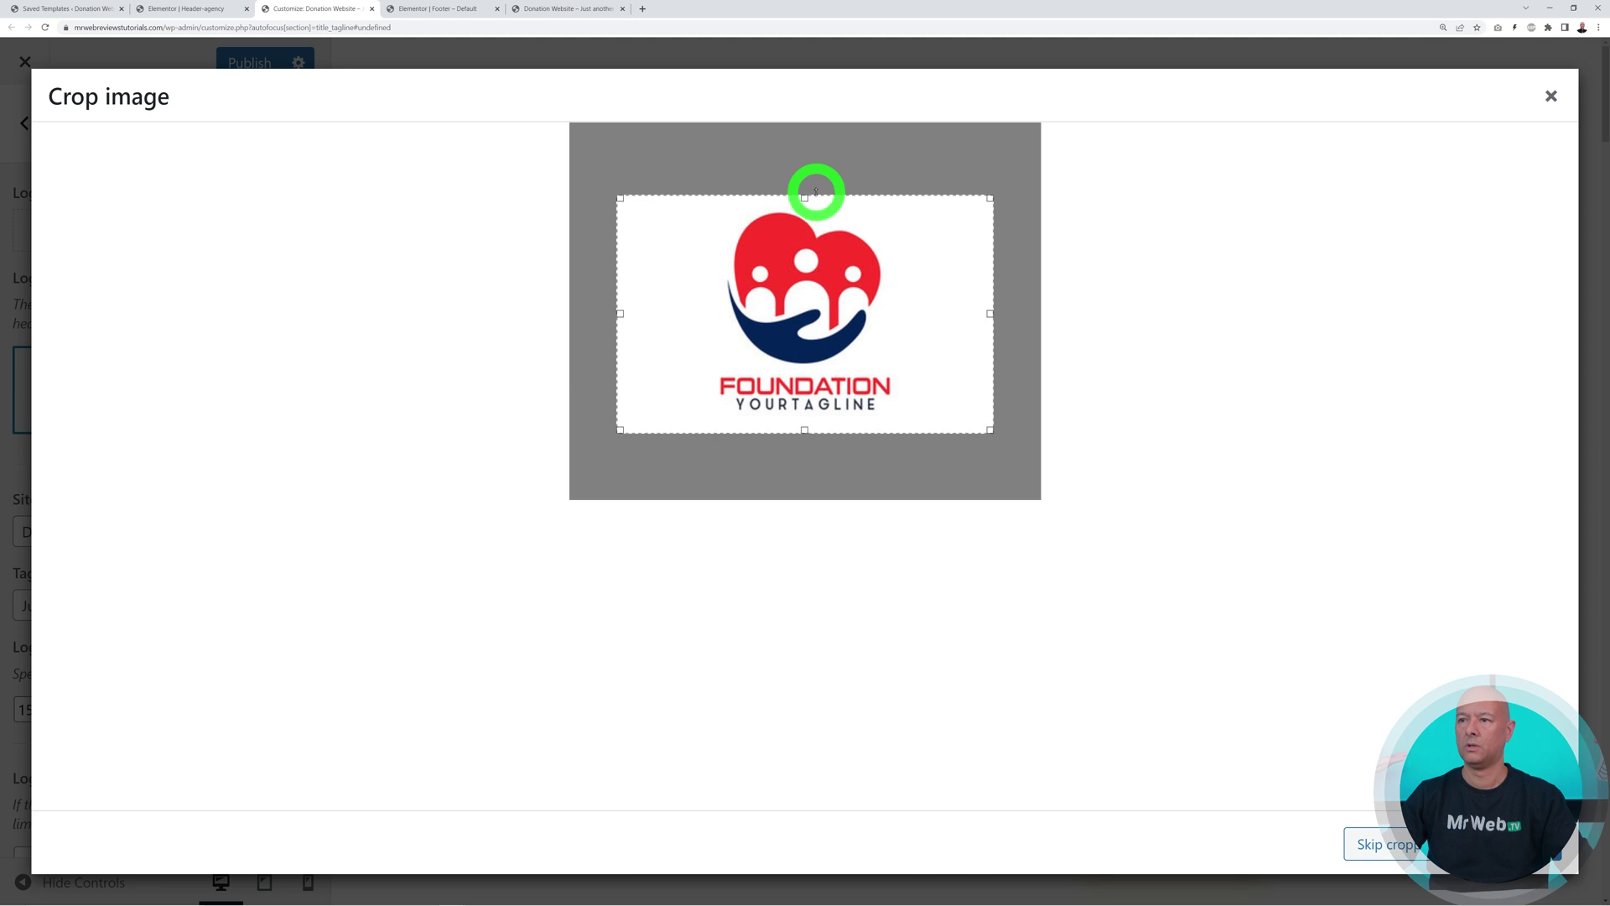
{"action": "left_click_drag", "start_coordinate": [620, 313], "coordinate": [685, 312]}
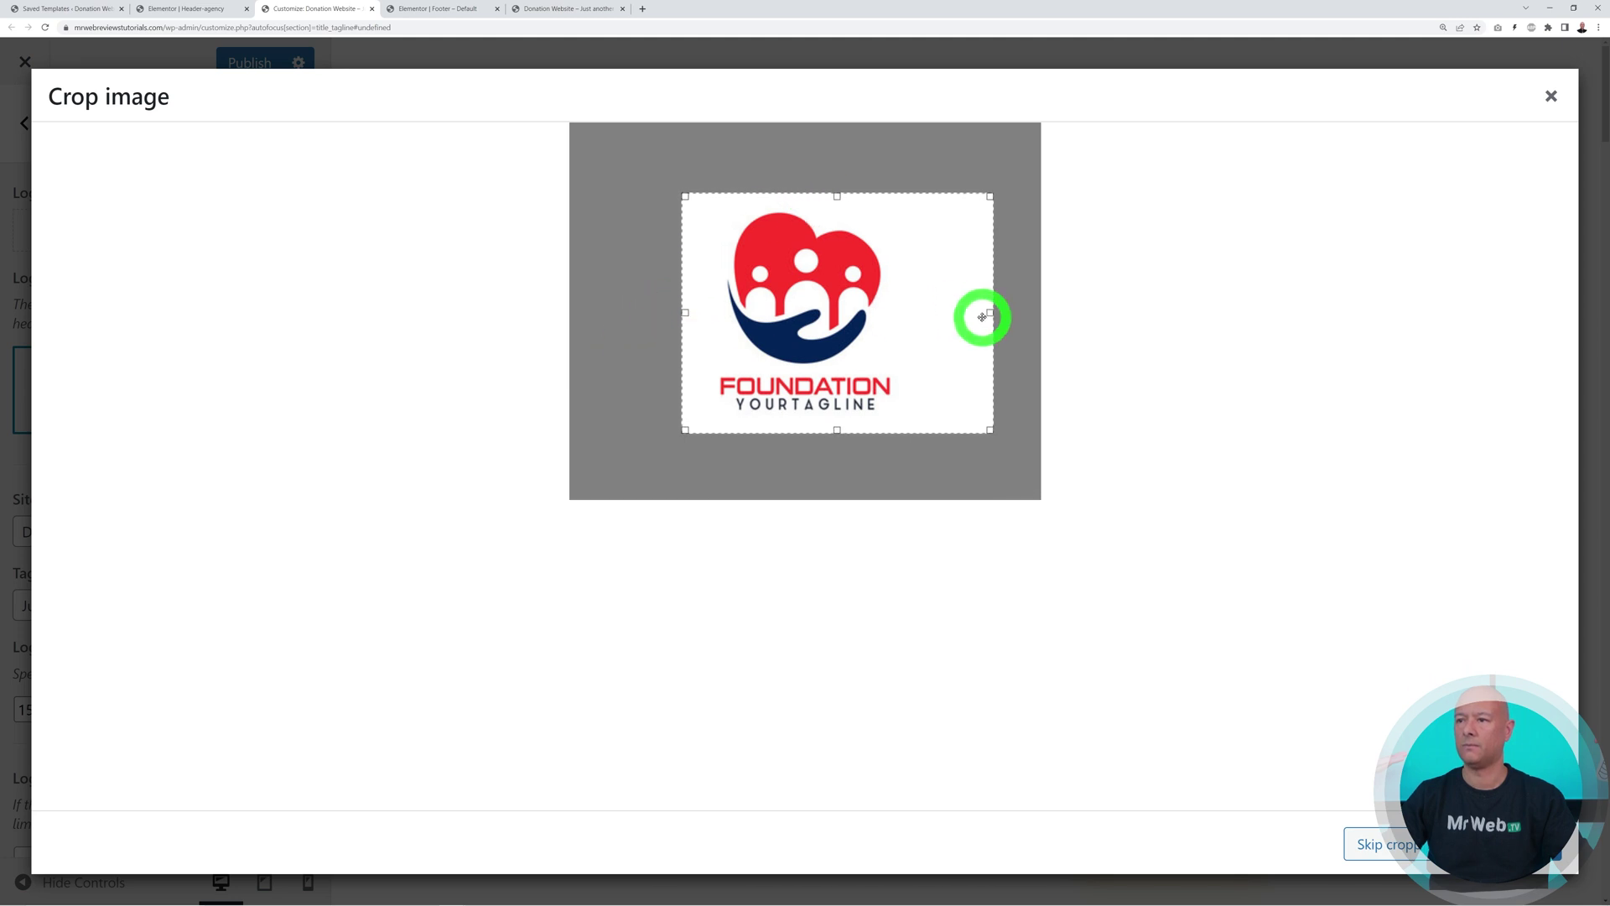
{"action": "left_click_drag", "start_coordinate": [983, 317], "coordinate": [915, 318]}
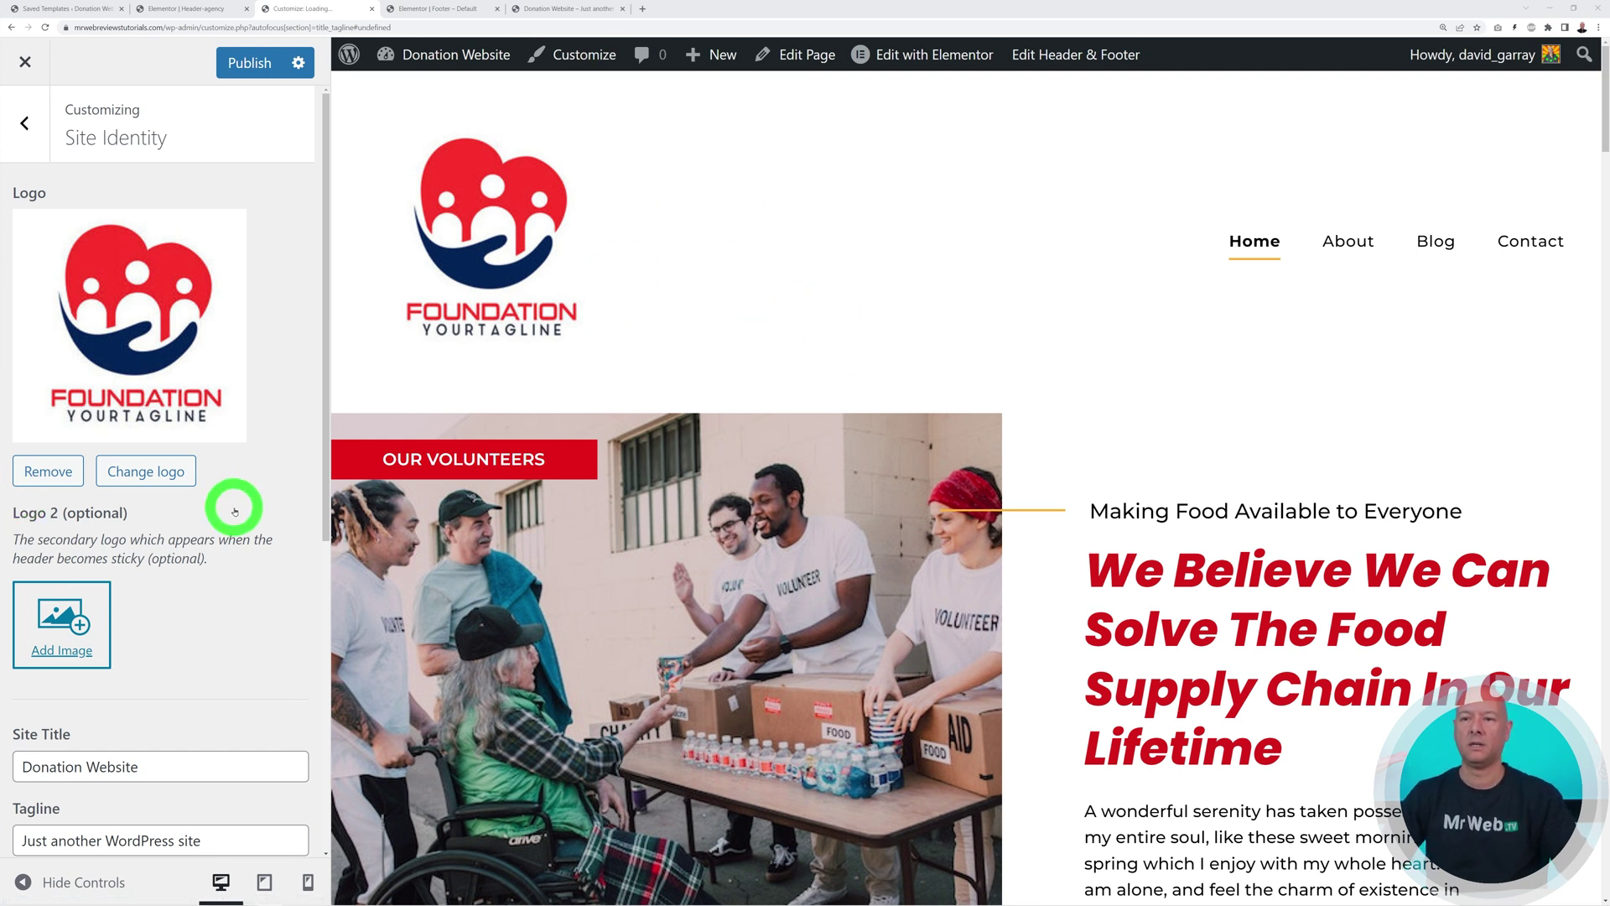
{"action": "scroll", "coordinate": [234, 509], "scroll_direction": "down", "scroll_amount": 4}
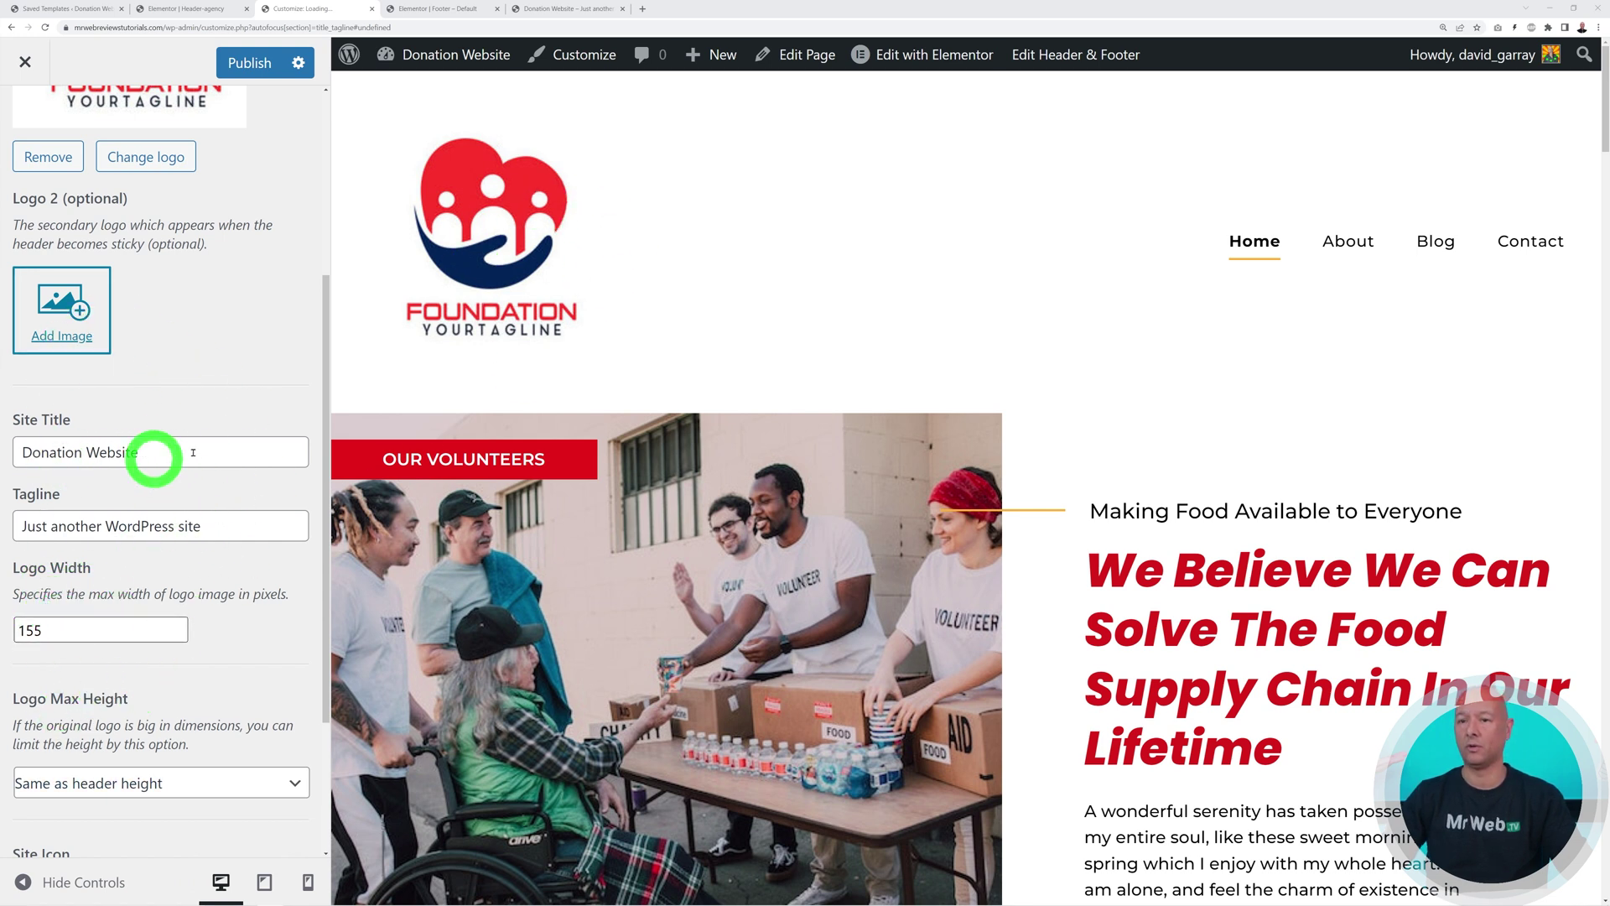
{"action": "scroll", "coordinate": [239, 545], "scroll_direction": "up", "scroll_amount": 4}
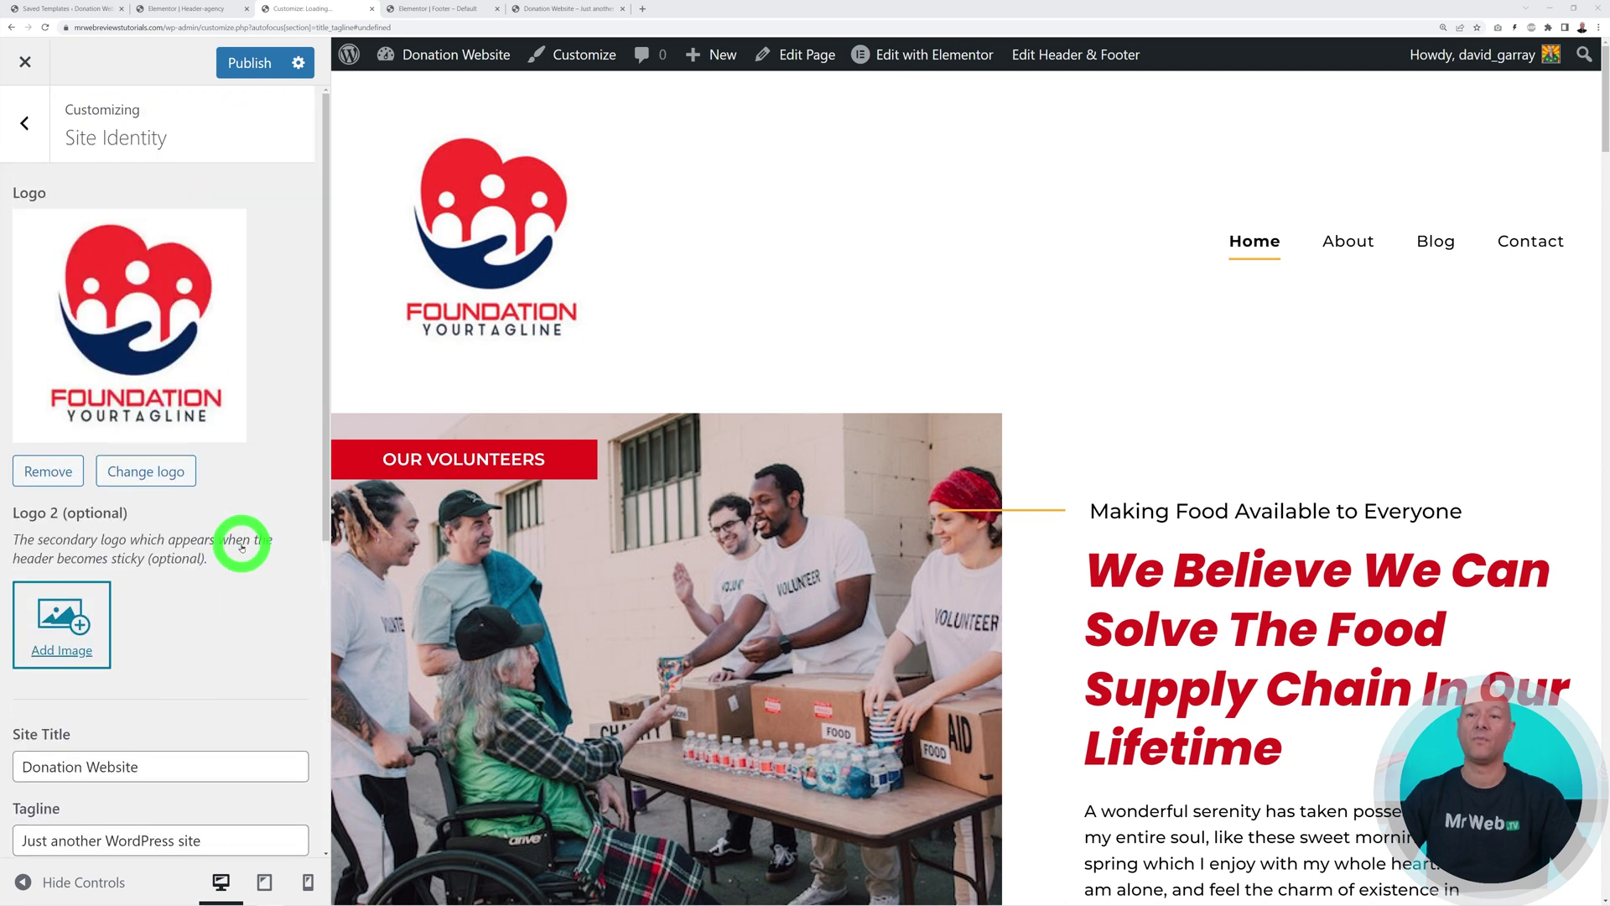
Scale the Foundation logo image down to 102 × 102 in the image editor
{"action": "left_click", "coordinate": [196, 386]}
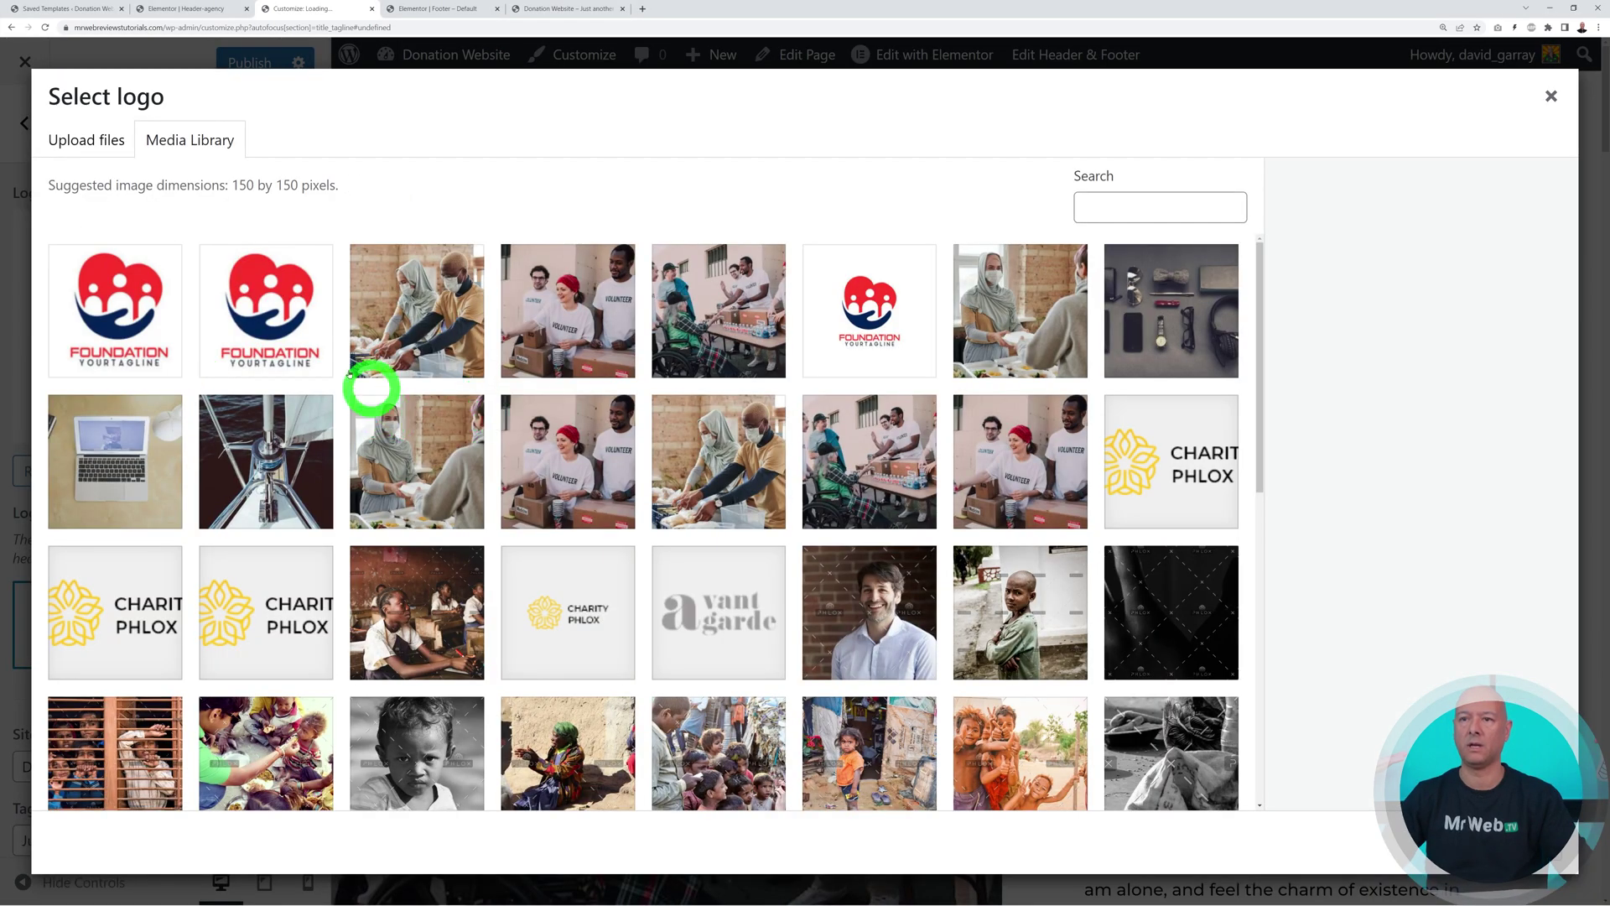
{"action": "left_click", "coordinate": [164, 346]}
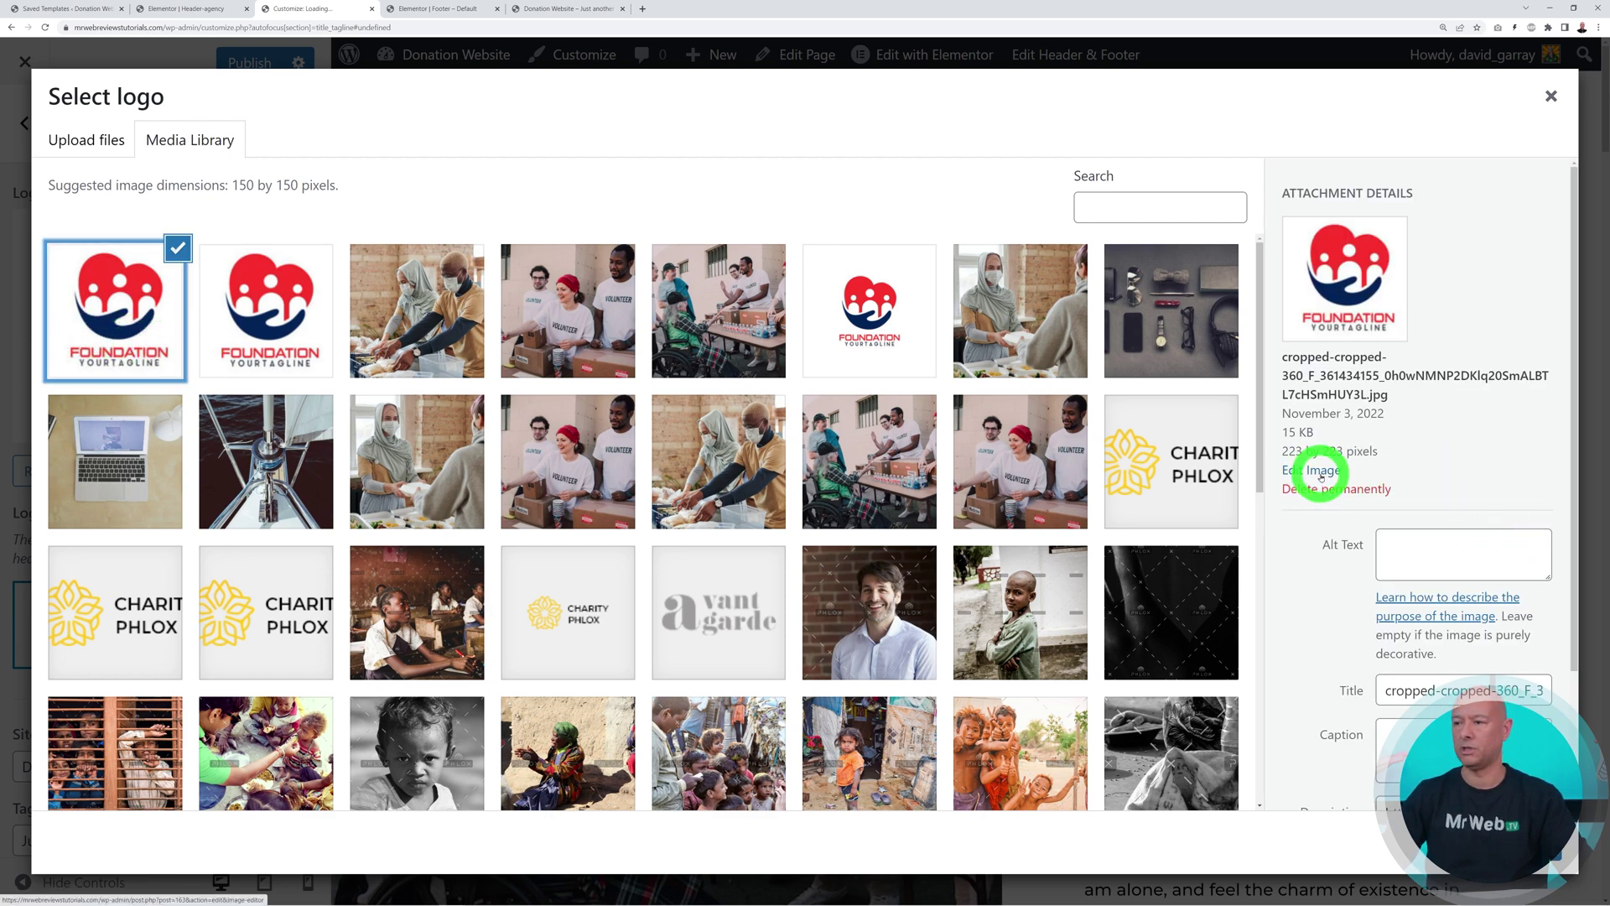
{"action": "left_click", "coordinate": [1321, 474]}
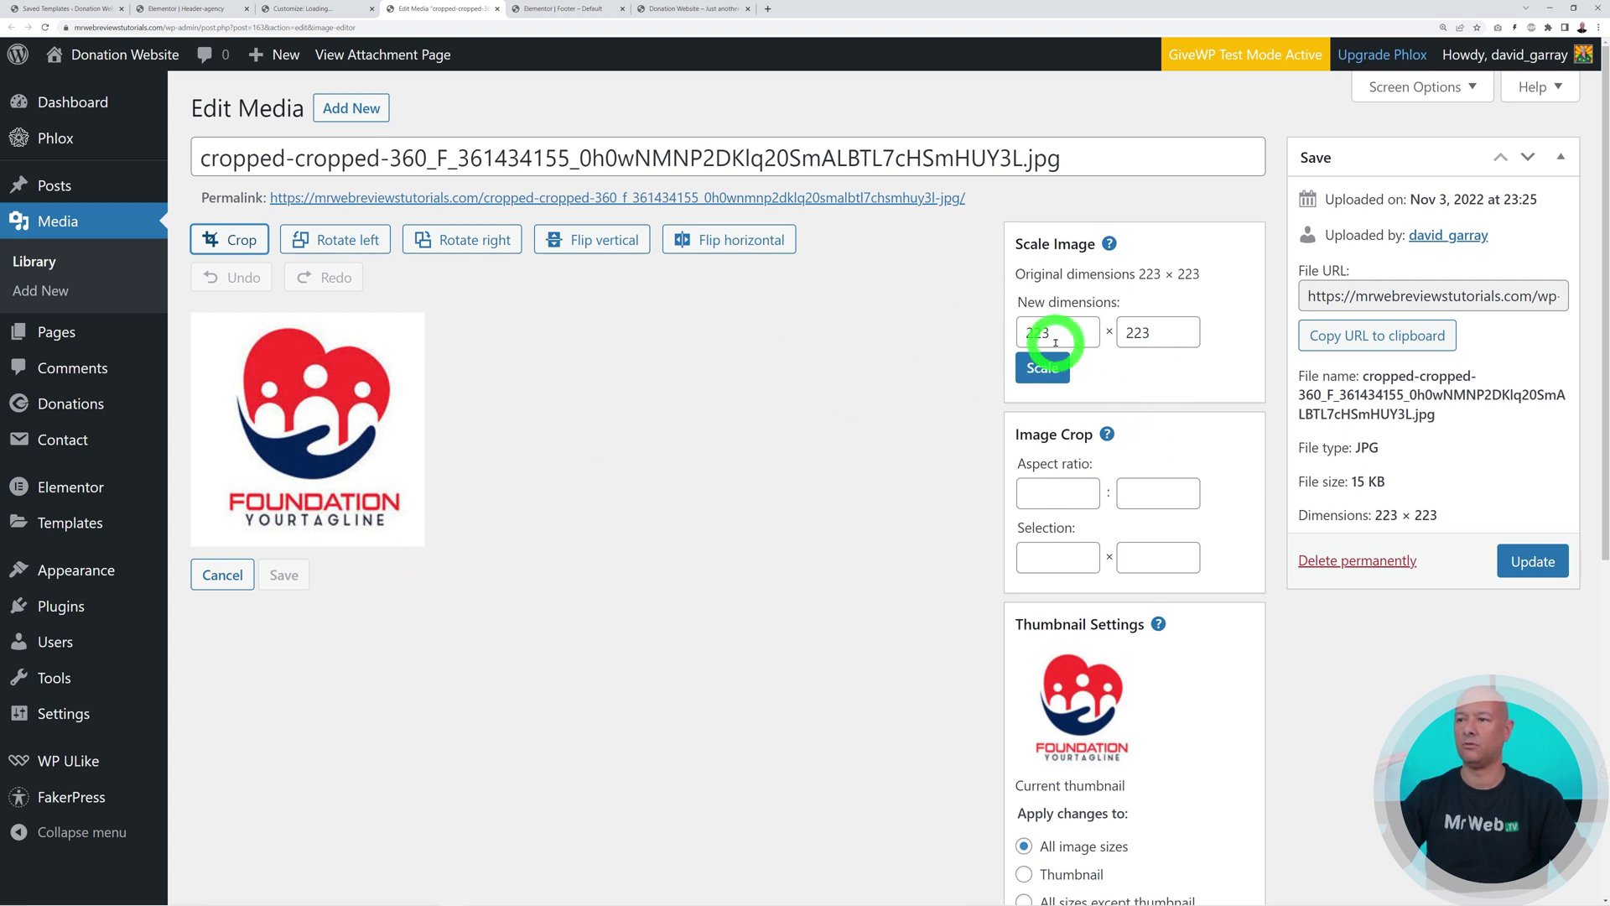
{"action": "left_click", "coordinate": [1146, 333]}
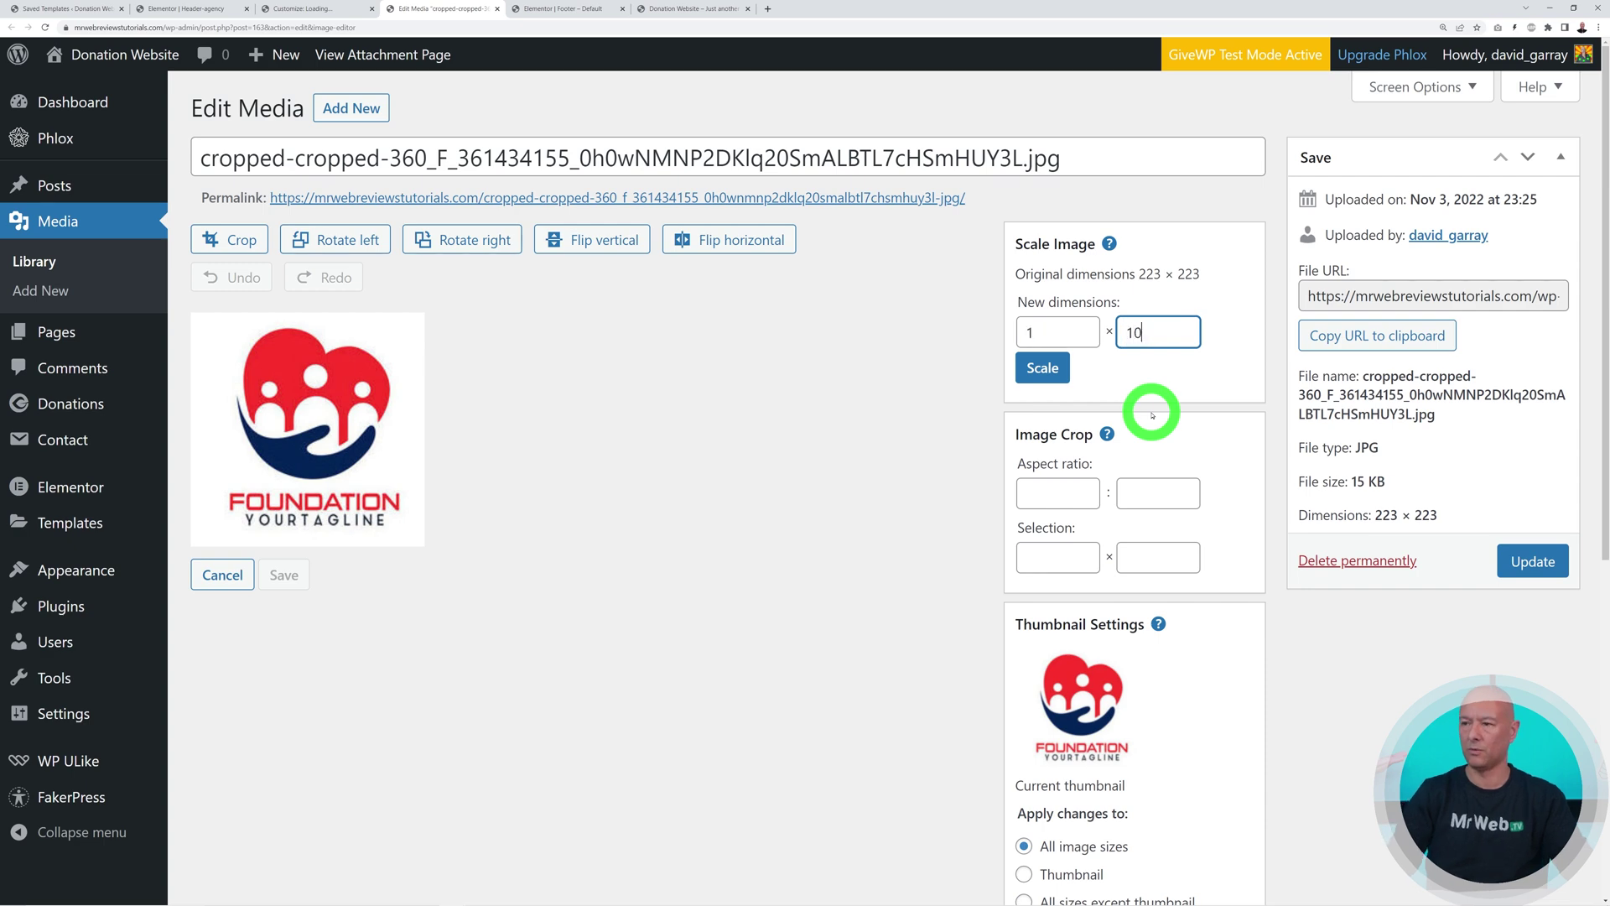
{"action": "left_click", "coordinate": [1047, 368]}
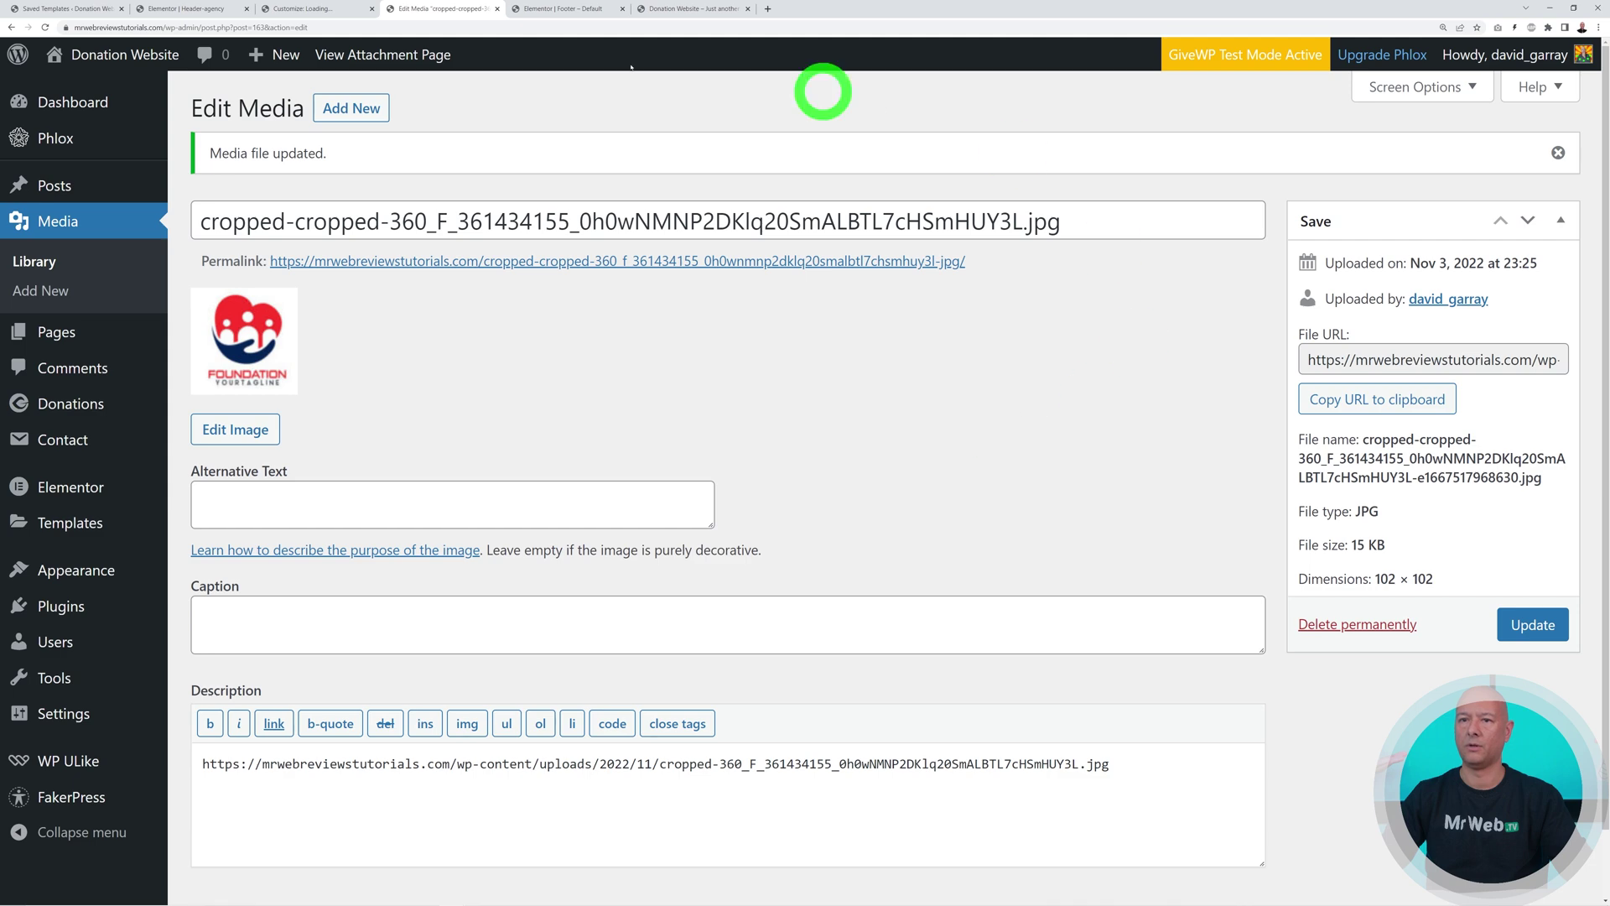
Set the resized Foundation logo as site logo without cropping and close the Customizer
{"action": "left_click", "coordinate": [318, 10]}
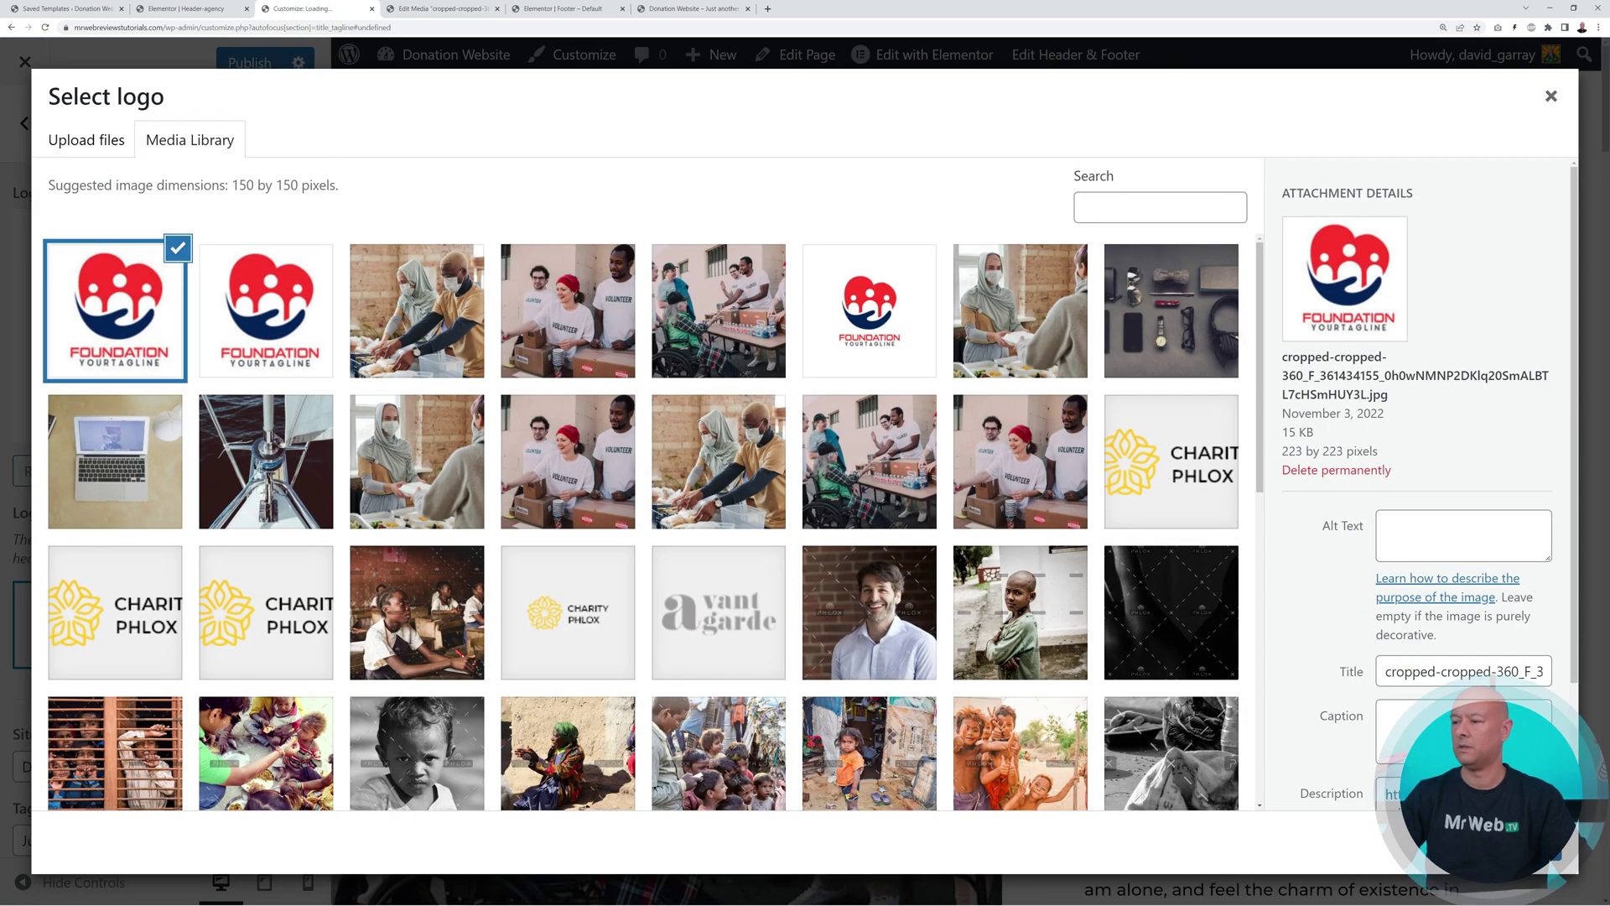
{"action": "left_click", "coordinate": [1533, 844]}
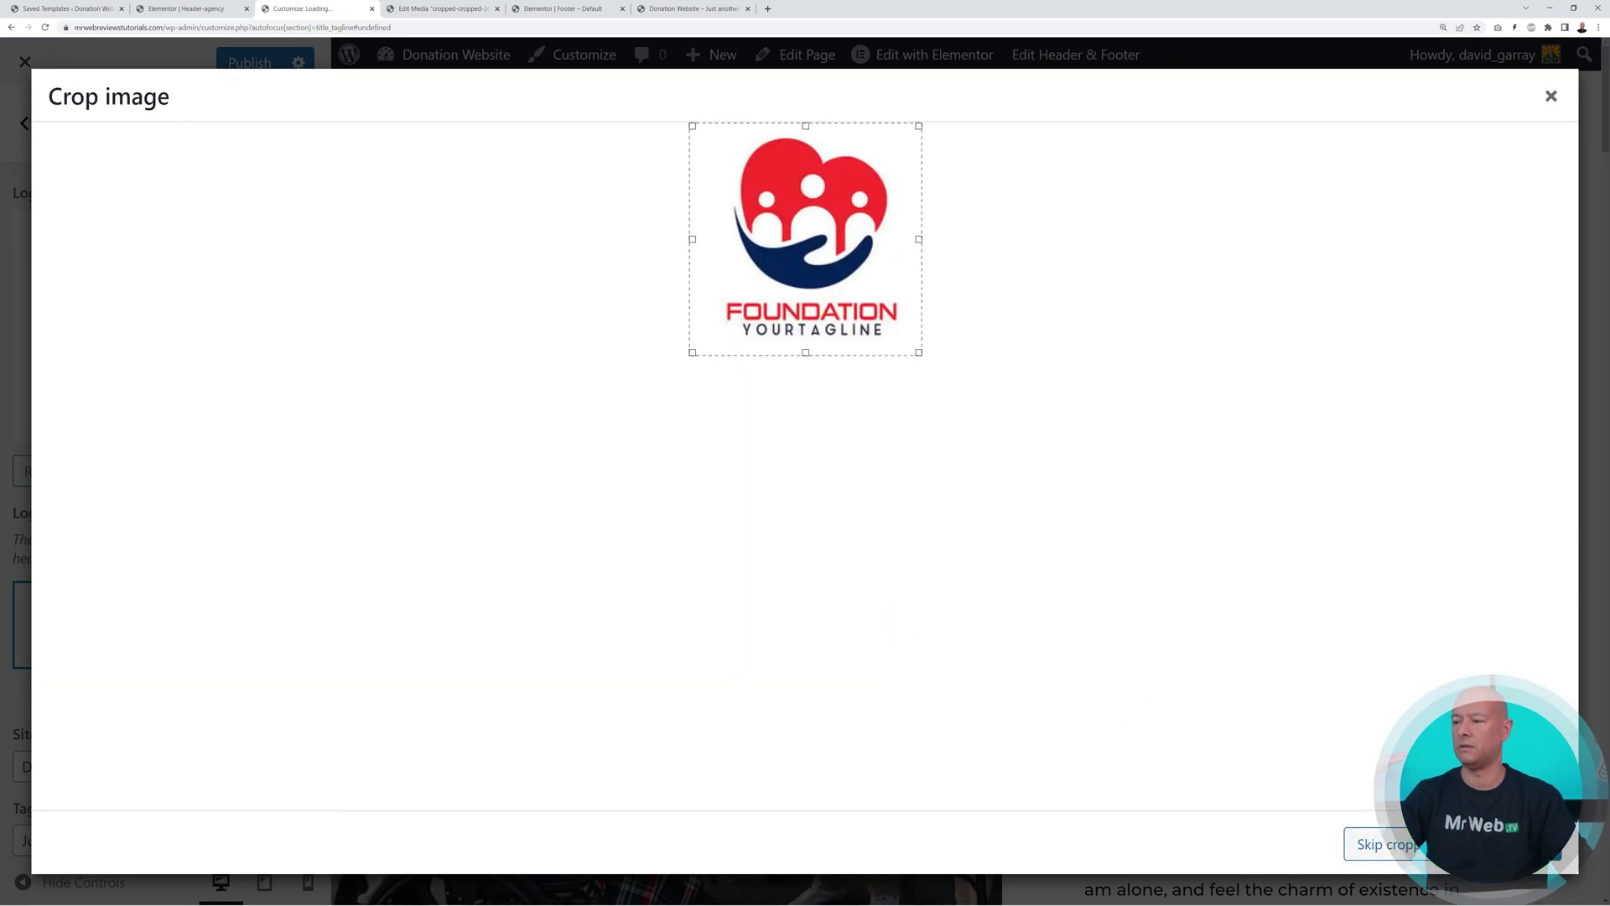
{"action": "left_click", "coordinate": [1380, 844]}
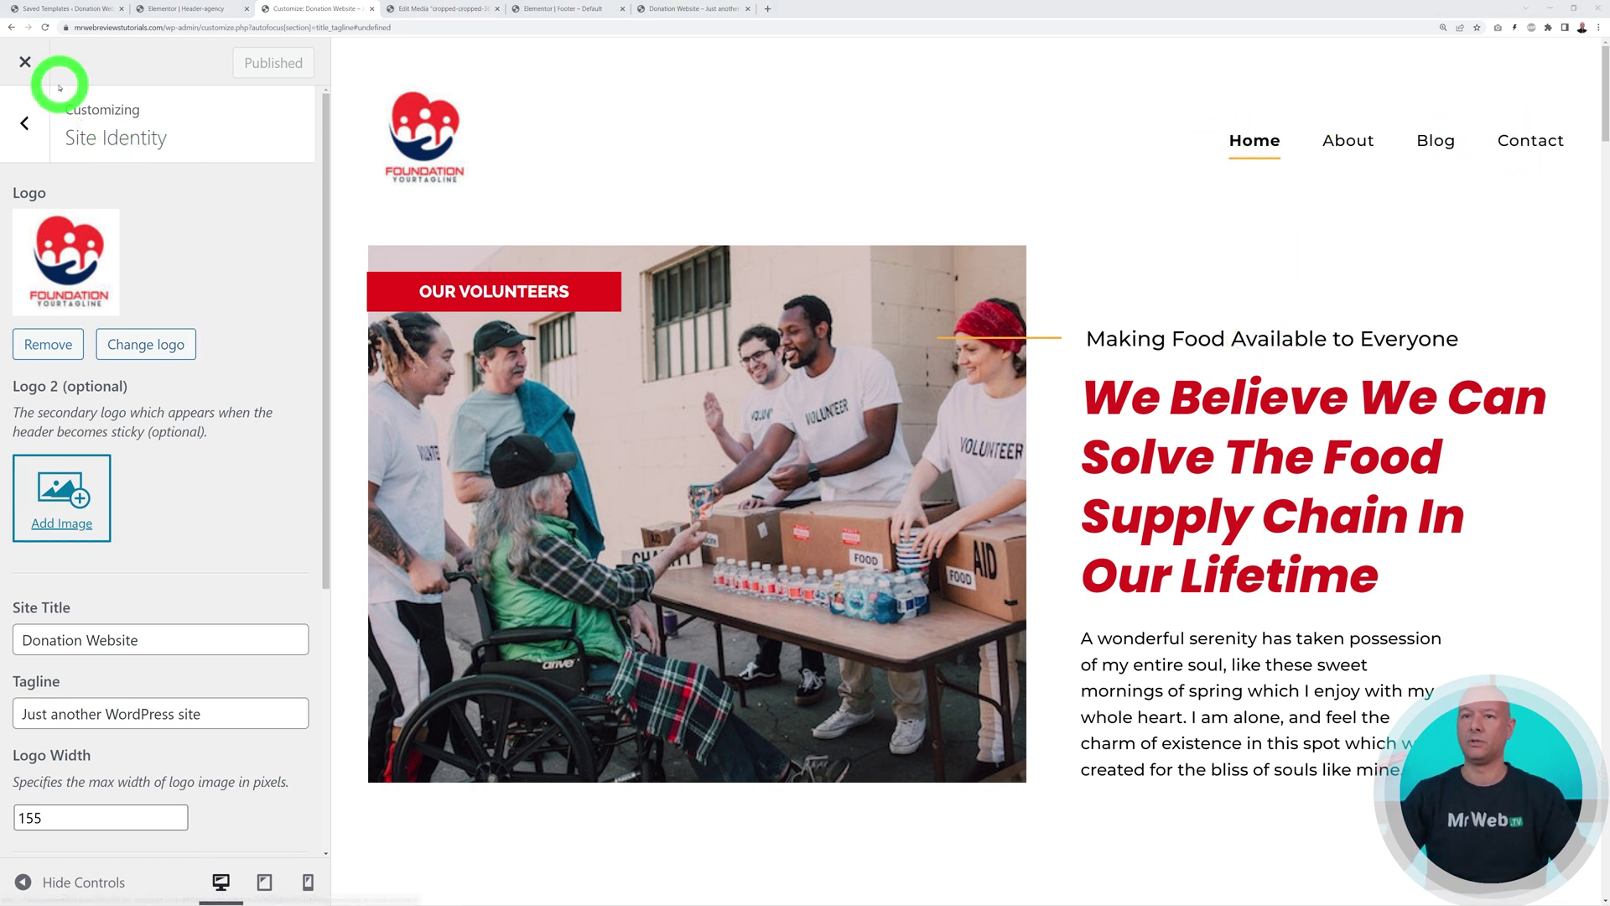
{"action": "left_click", "coordinate": [25, 61]}
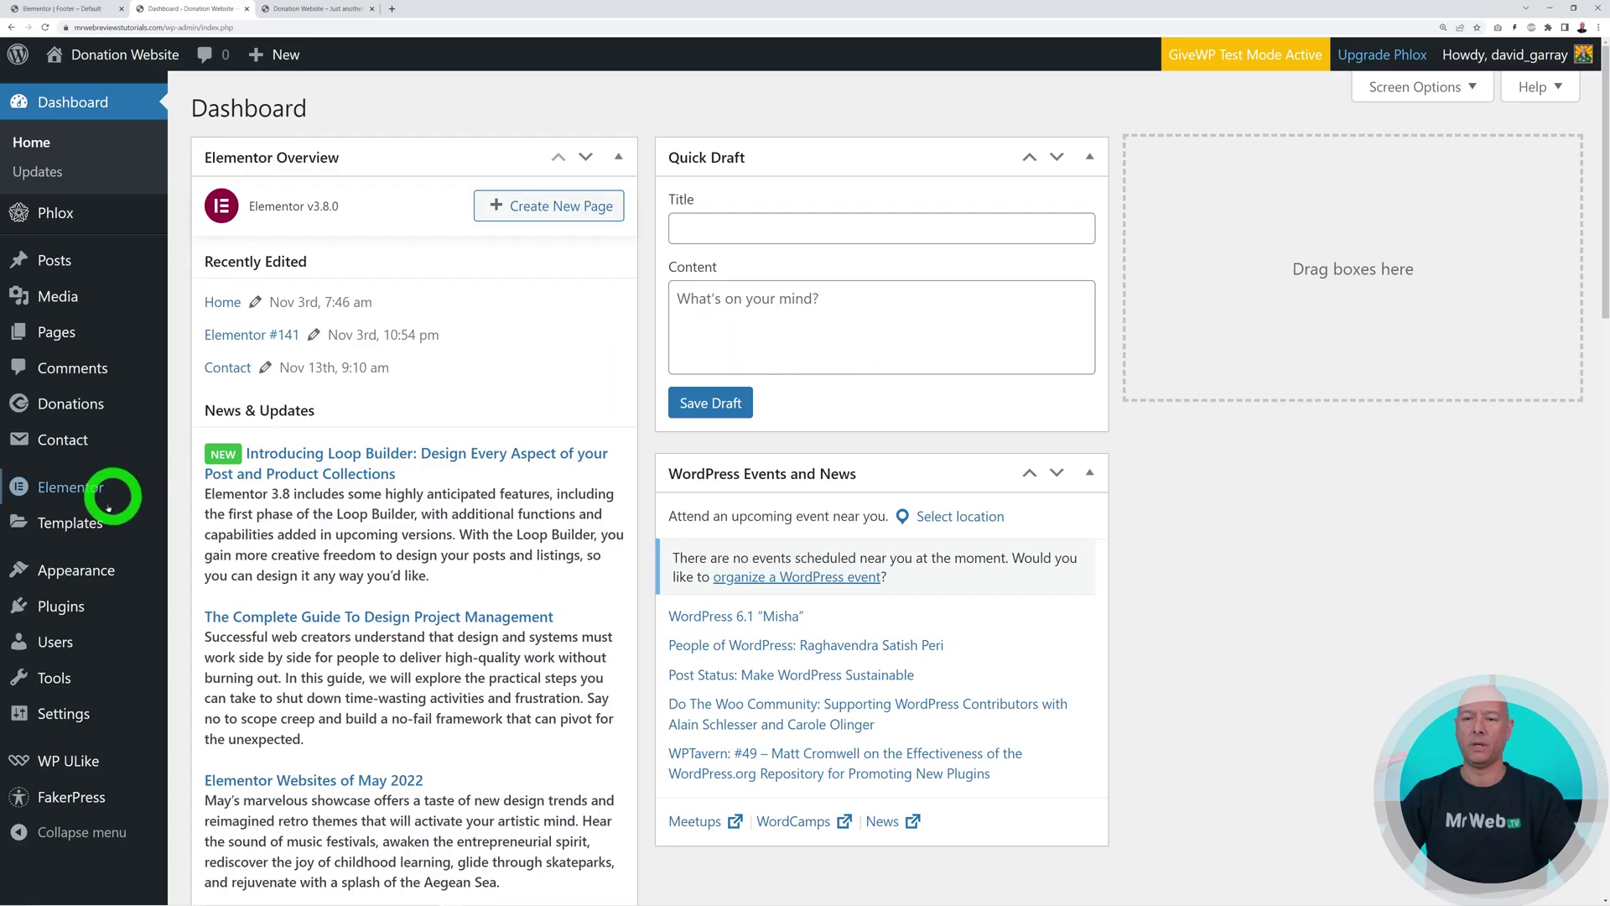
Open Appearance > Menus for top-menu, compare with the live navigation, and list all Pages
{"action": "mouse_move", "coordinate": [79, 566]}
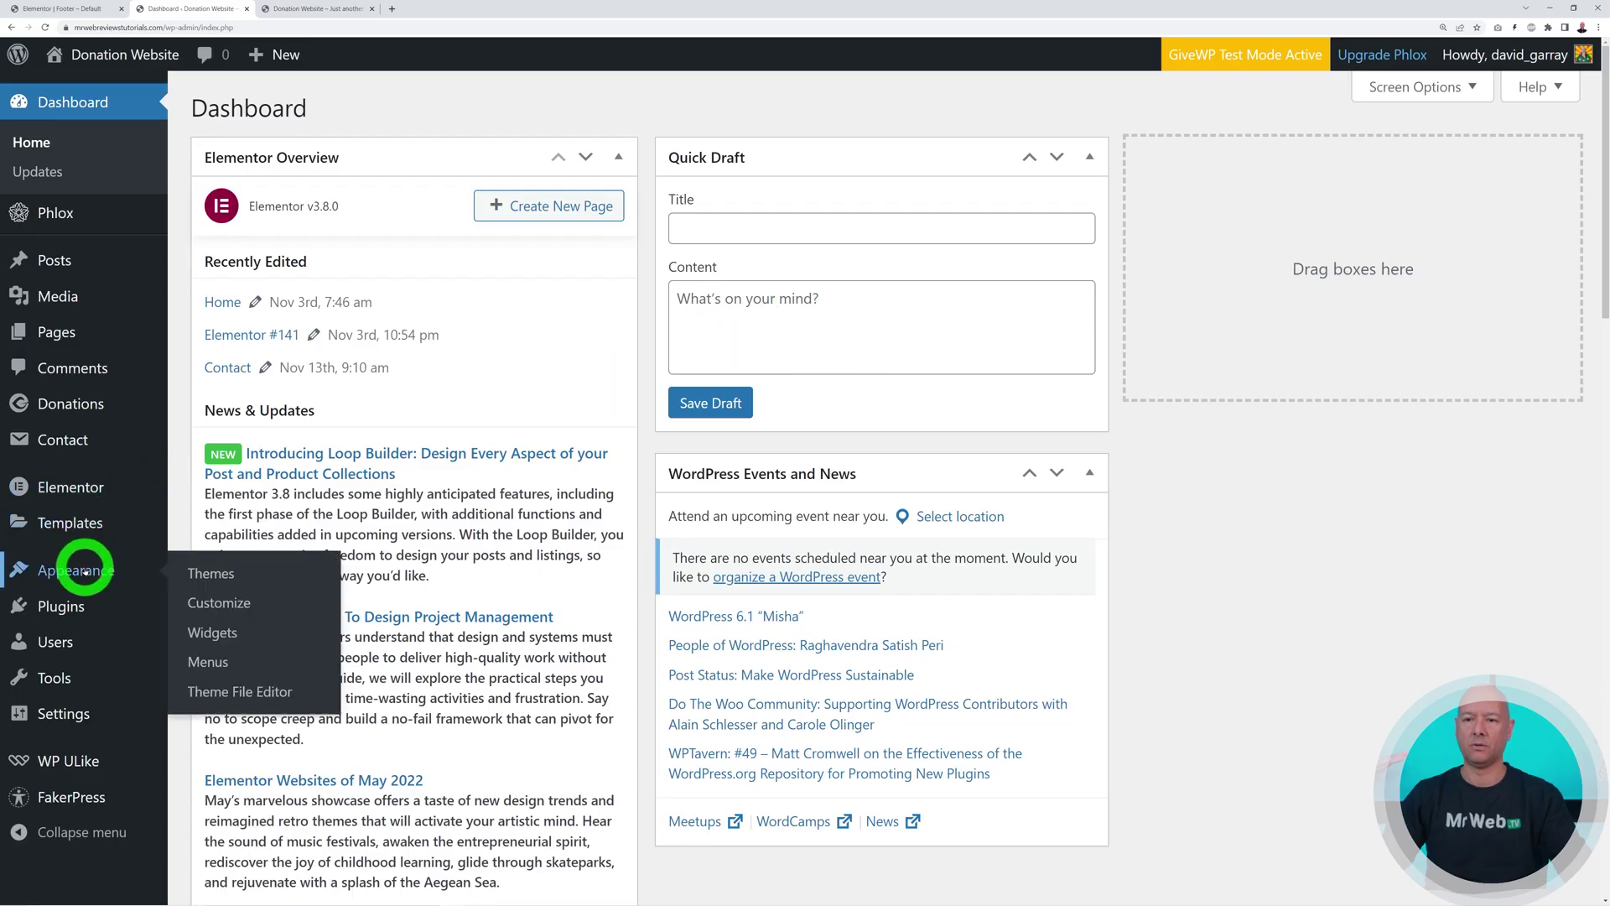
{"action": "left_click", "coordinate": [212, 662]}
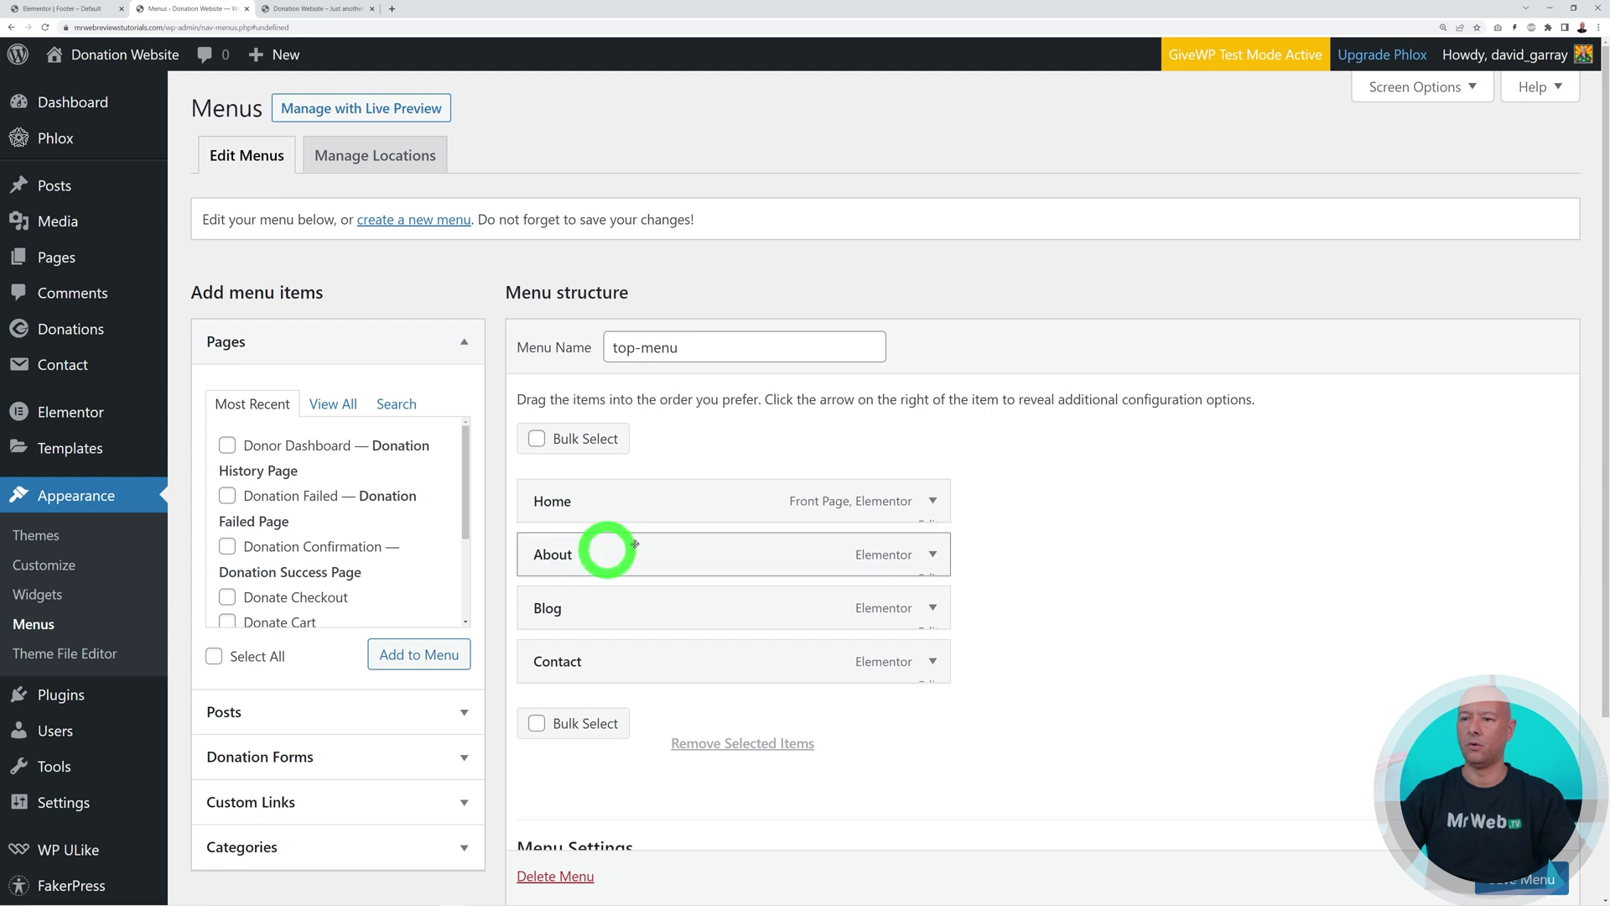
{"action": "left_click", "coordinate": [348, 9]}
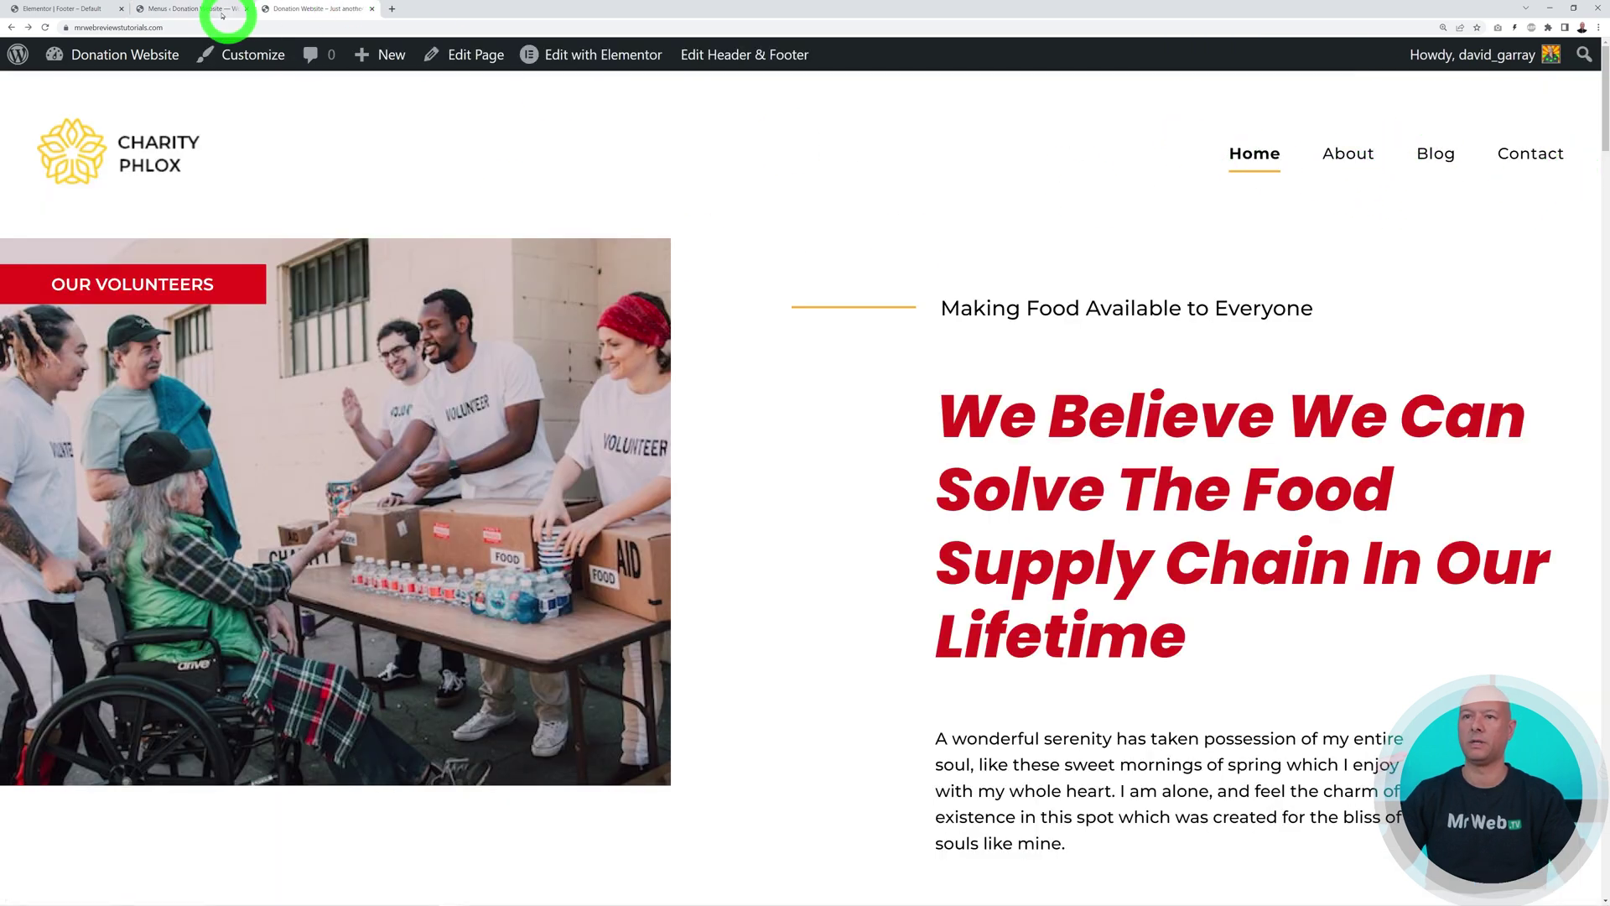
{"action": "left_click", "coordinate": [185, 11]}
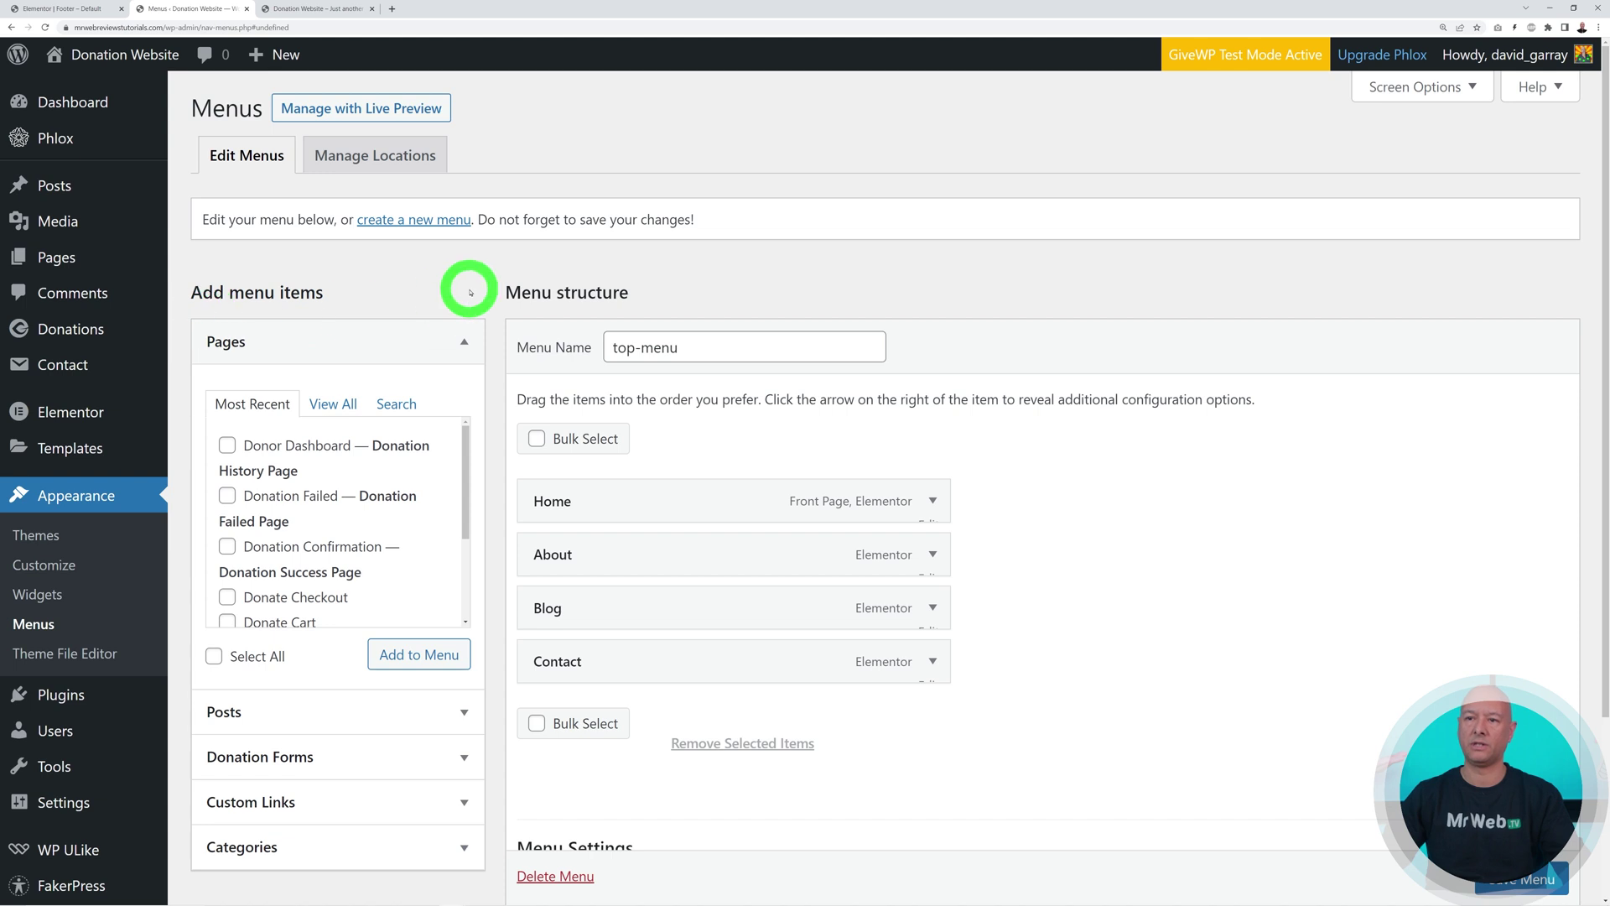
{"action": "left_click", "coordinate": [335, 405]}
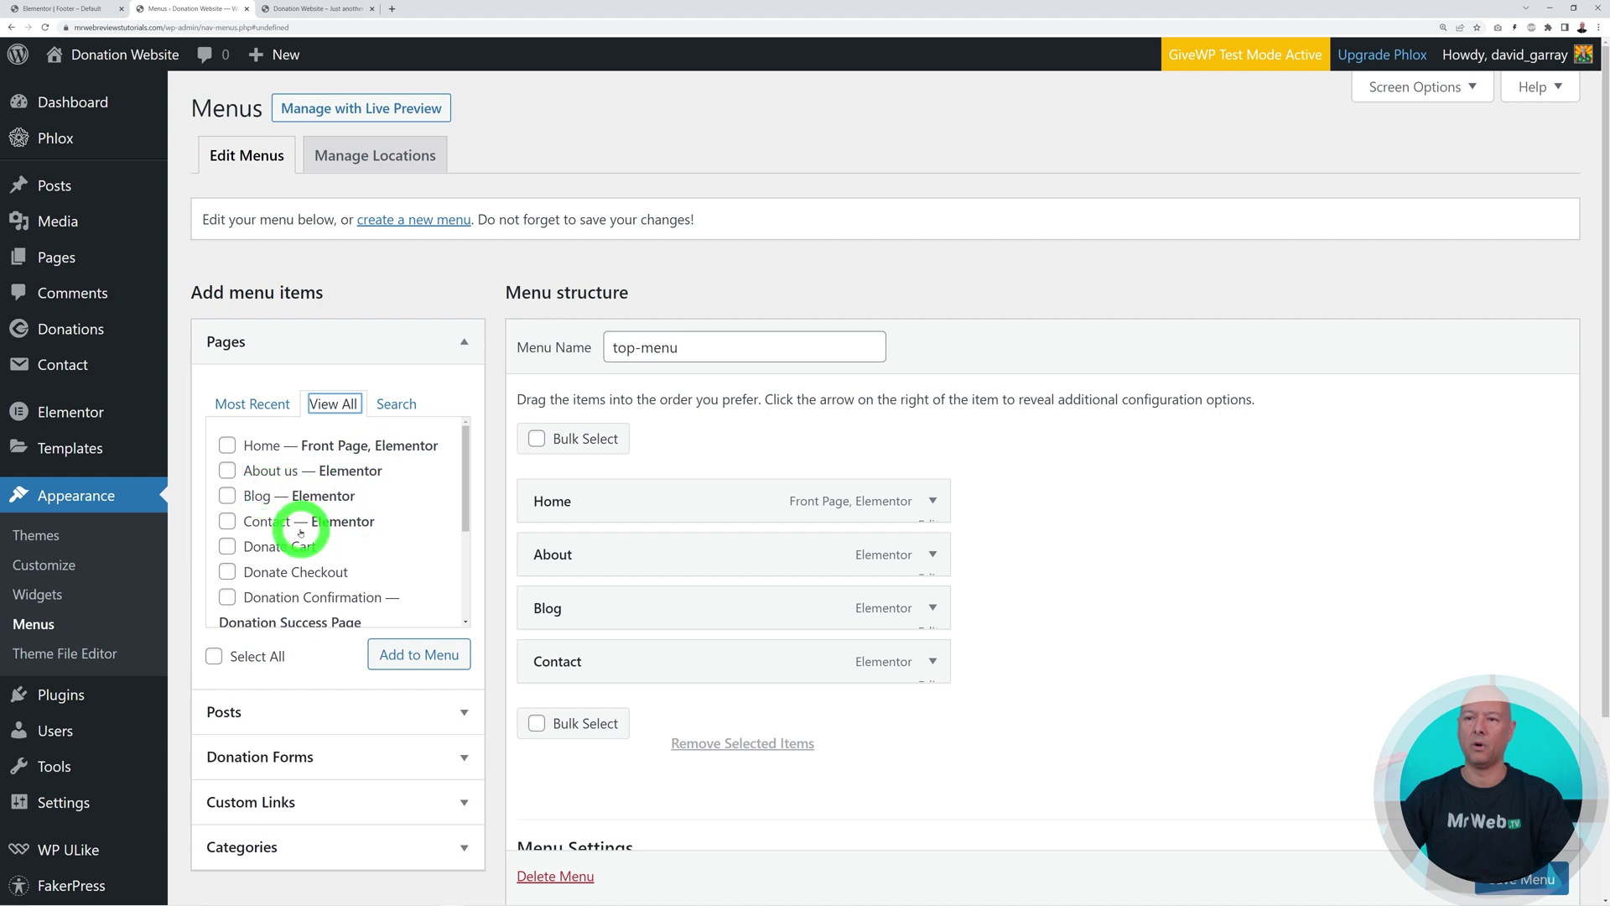
{"action": "mouse_move", "coordinate": [458, 485]}
{"action": "left_mouse_down"}
{"action": "mouse_move", "coordinate": [465, 606]}
{"action": "mouse_move", "coordinate": [483, 498]}
{"action": "left_mouse_up"}
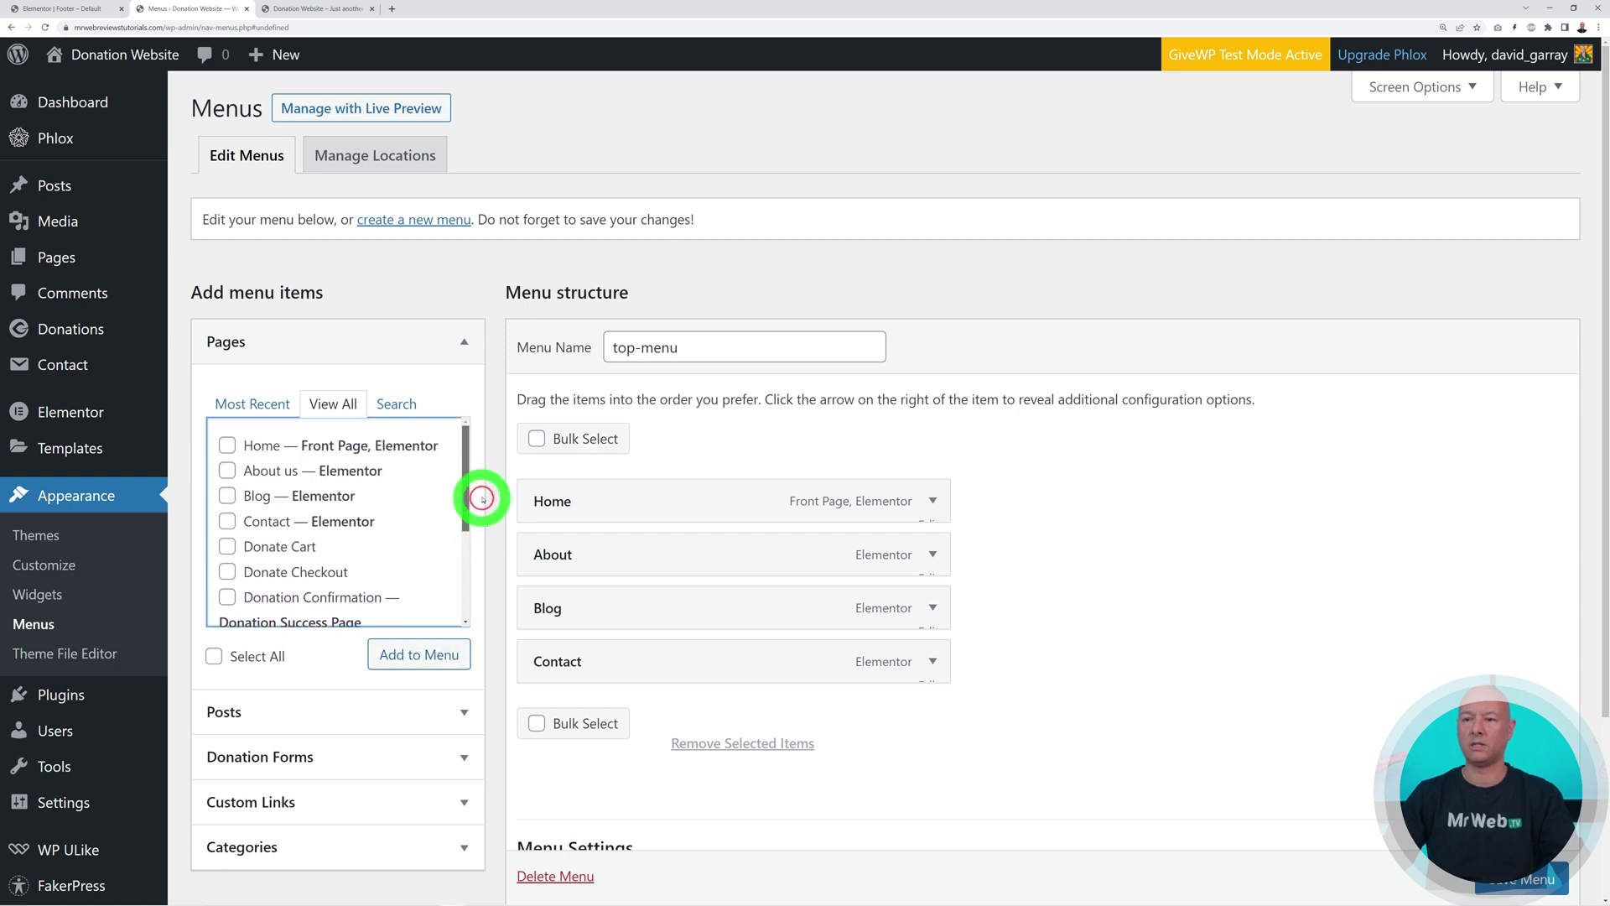
Remove the Blog item from top-menu
{"action": "left_click", "coordinate": [934, 609]}
{"action": "scroll", "coordinate": [1074, 608], "scroll_direction": "down", "scroll_amount": 3}
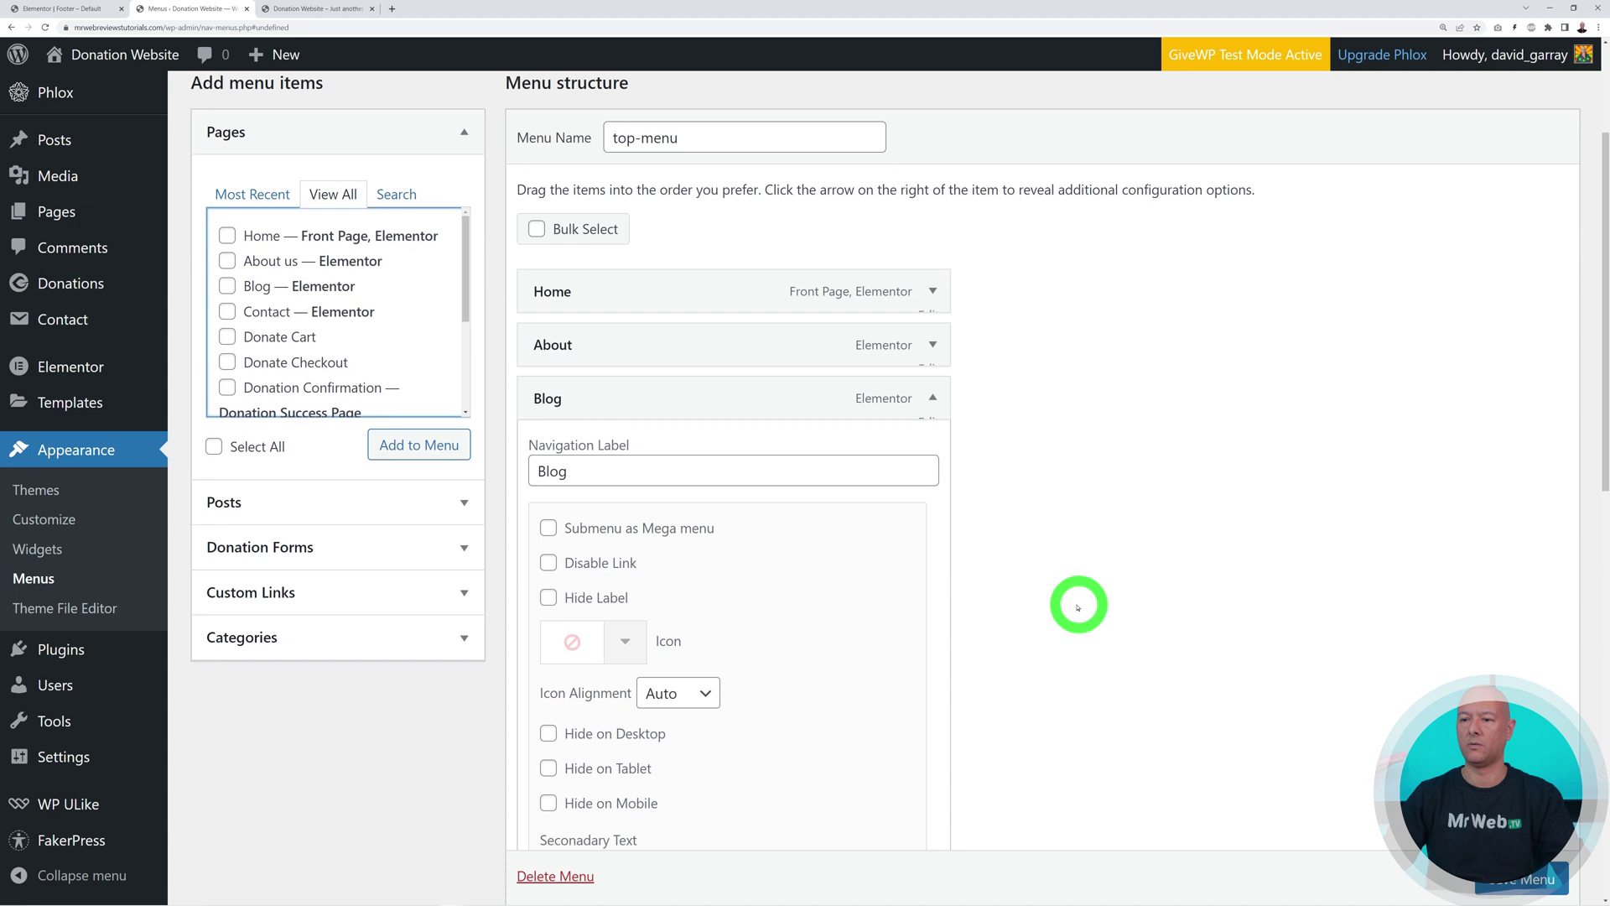
{"action": "scroll", "coordinate": [1073, 605], "scroll_direction": "down", "scroll_amount": 8}
{"action": "left_click", "coordinate": [561, 726]}
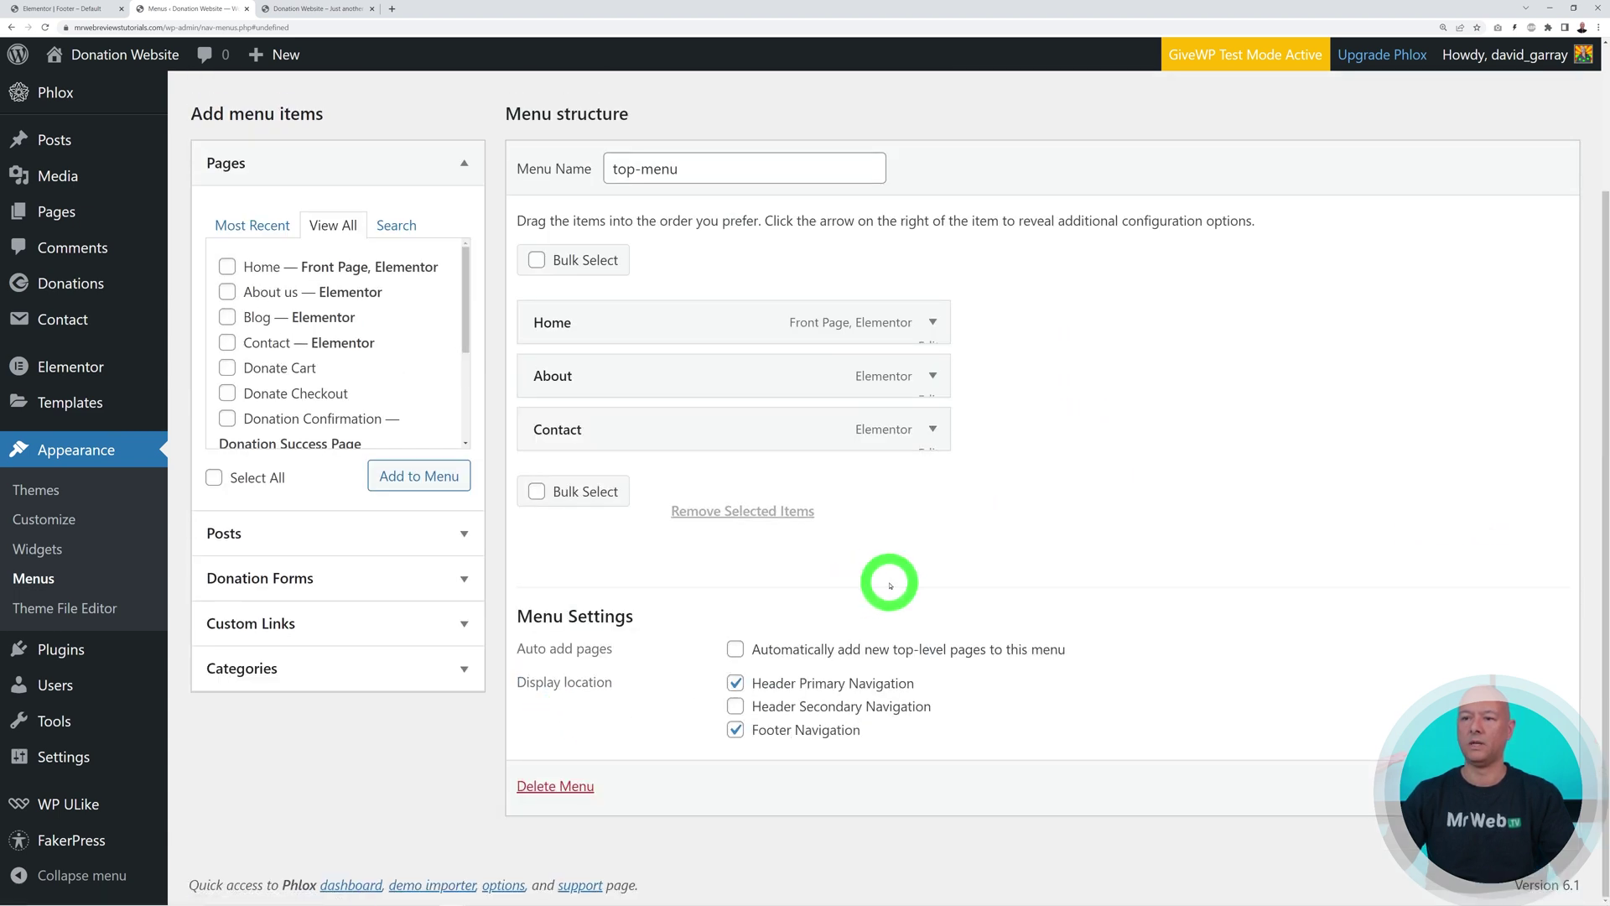
{"action": "left_click", "coordinate": [537, 492]}
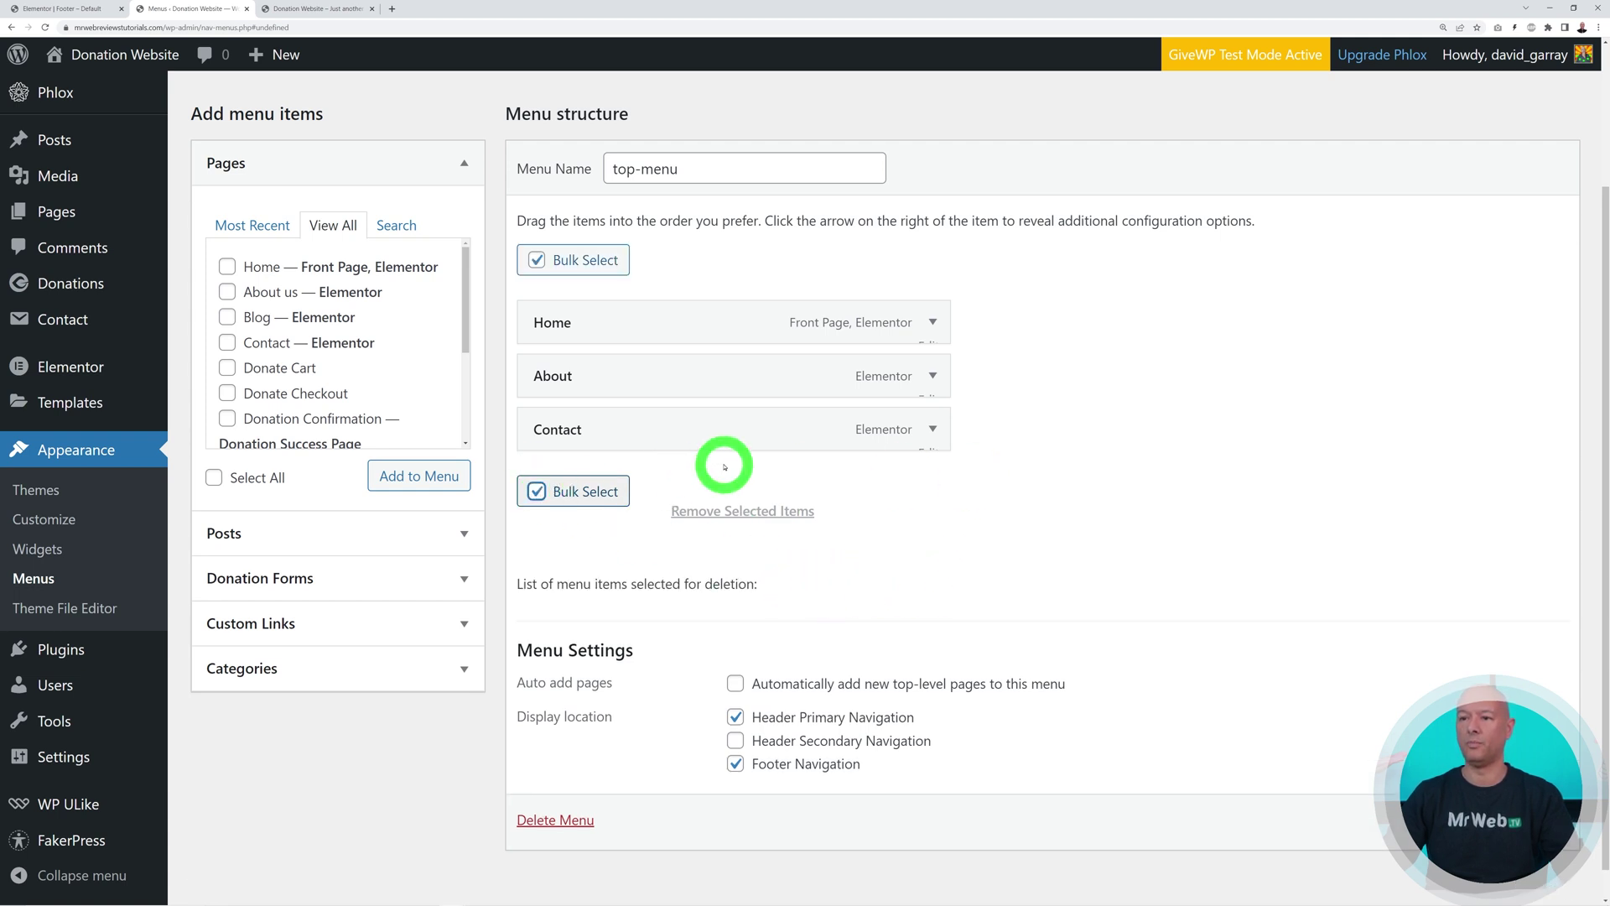
{"action": "scroll", "coordinate": [972, 536], "scroll_direction": "up", "scroll_amount": 1}
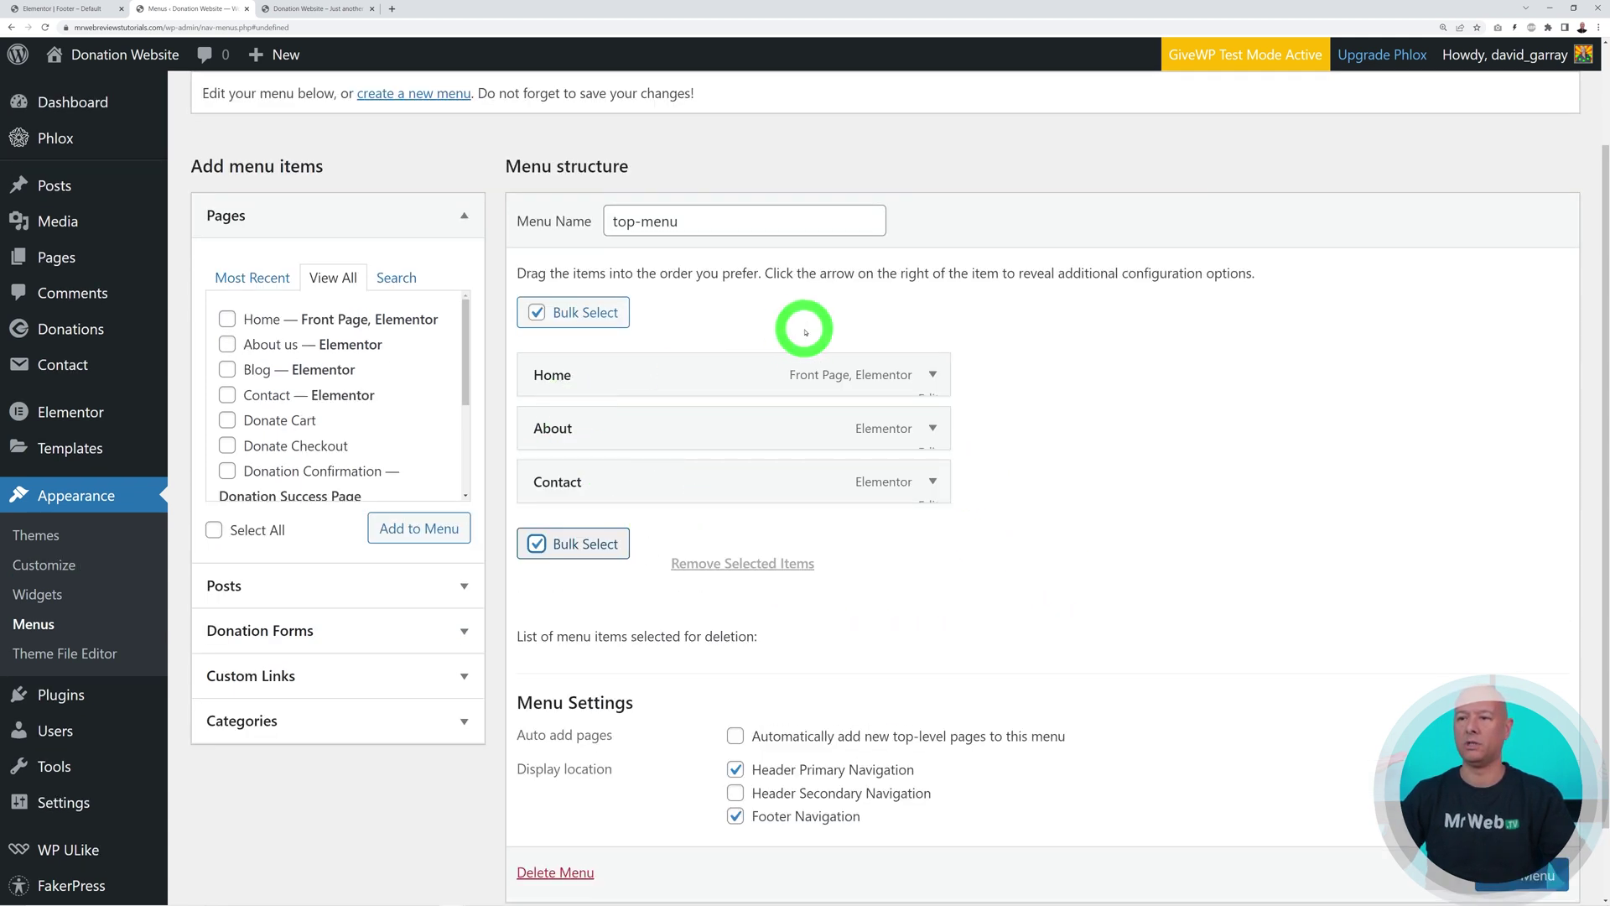
{"action": "left_click", "coordinate": [537, 543]}
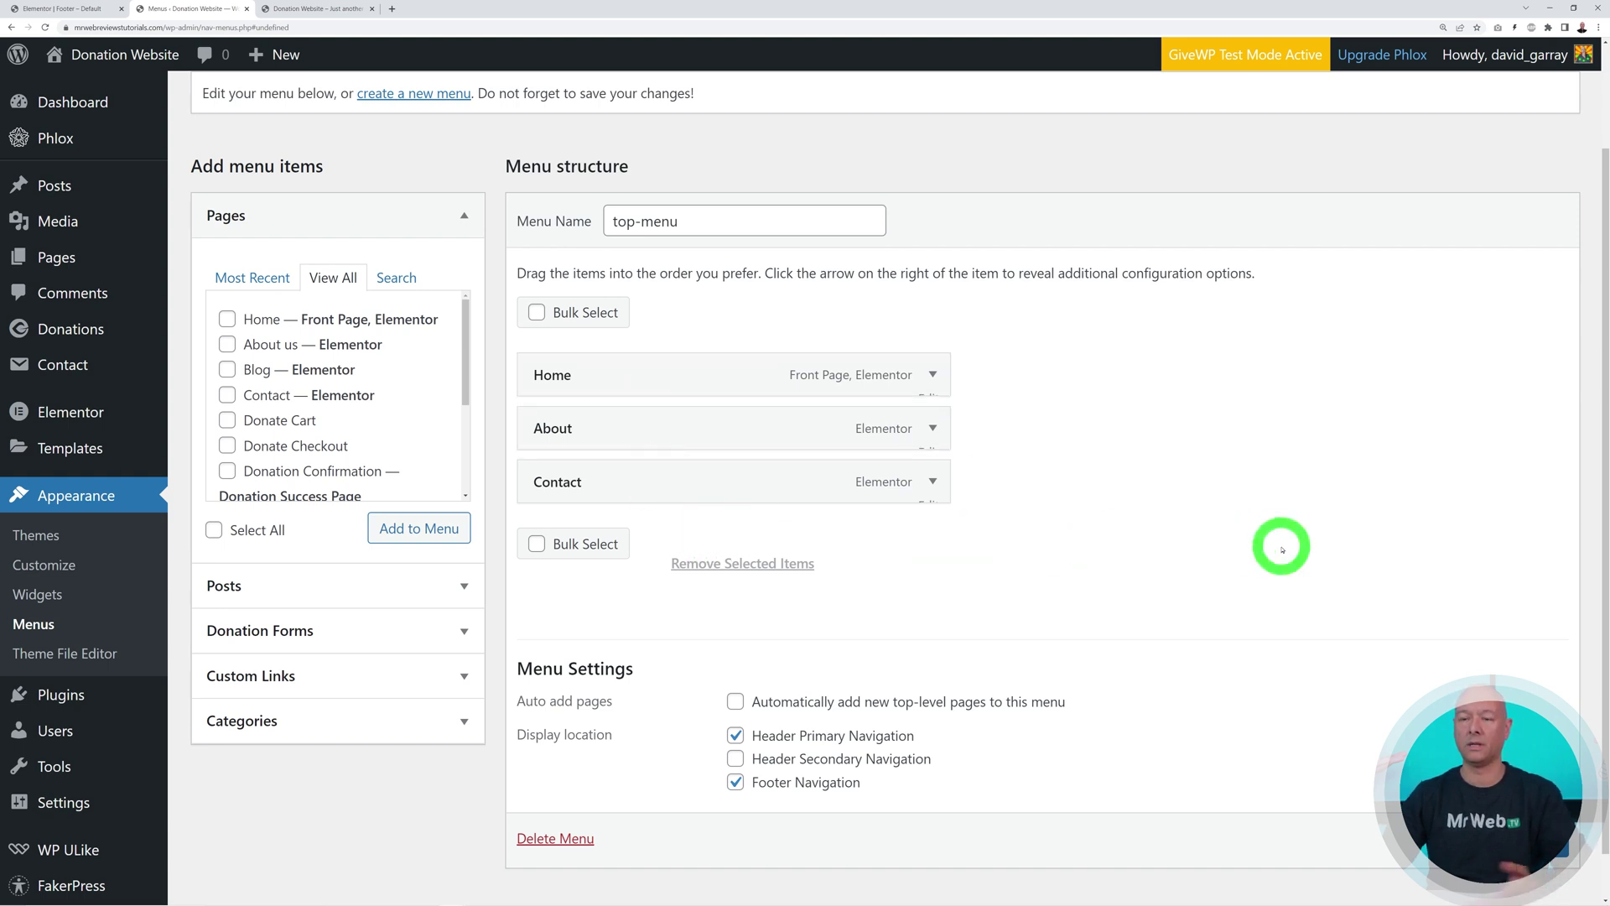
Add the Blog page back and place it top level between About and Contact
{"action": "left_click", "coordinate": [226, 370]}
{"action": "left_click", "coordinate": [433, 528]}
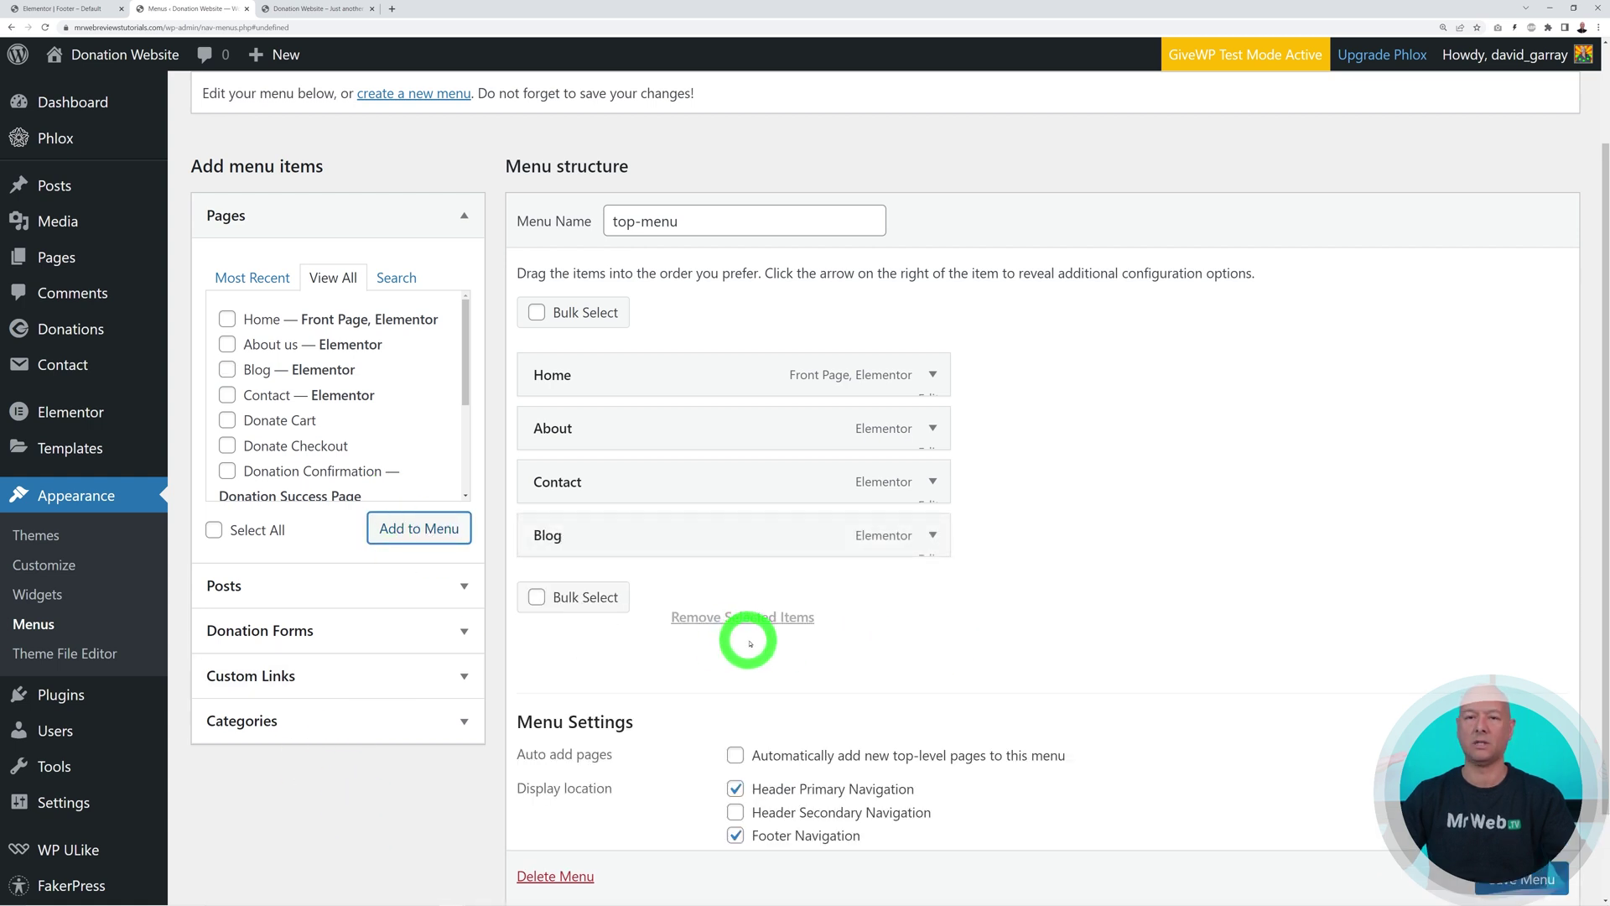
{"action": "left_click_drag", "start_coordinate": [621, 543], "coordinate": [628, 490]}
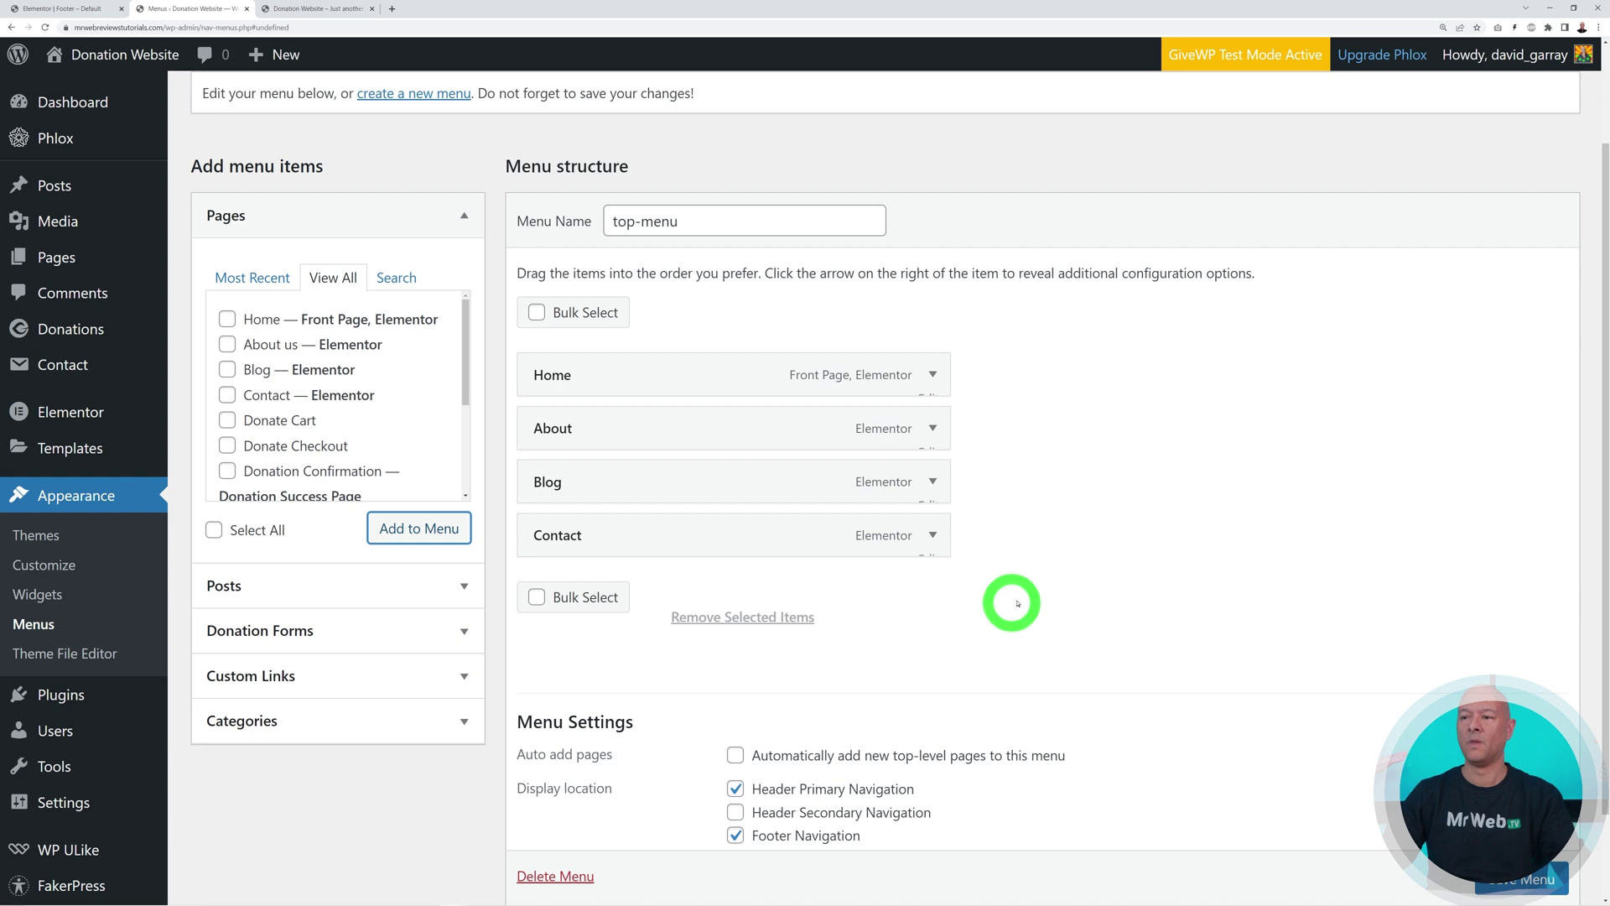
{"action": "left_click_drag", "start_coordinate": [625, 486], "coordinate": [681, 489]}
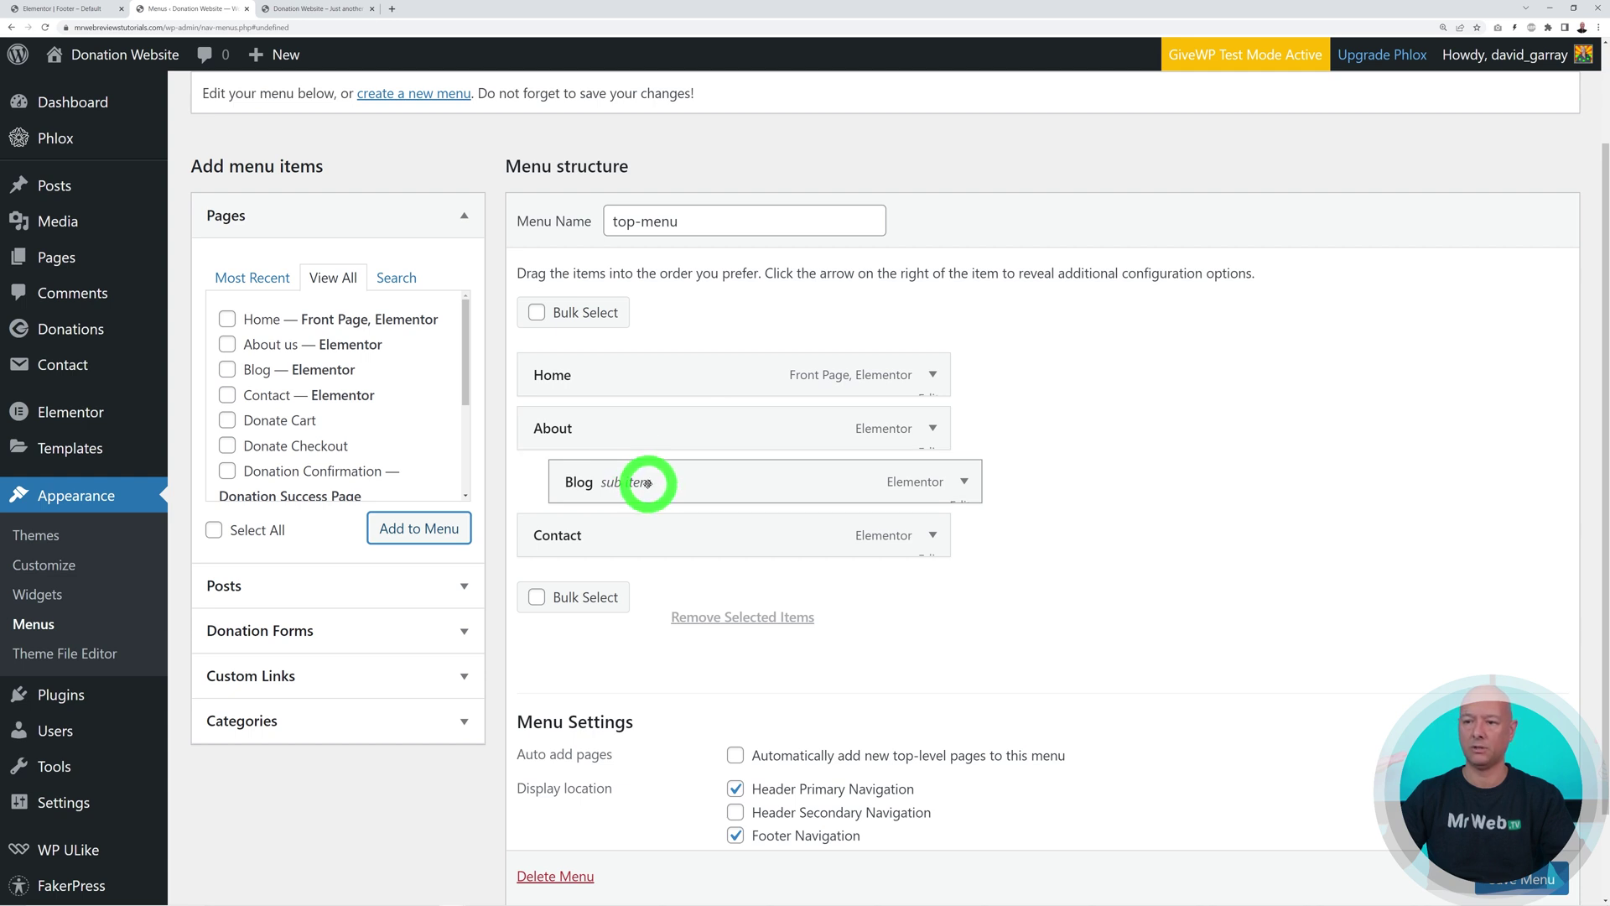
{"action": "left_click_drag", "start_coordinate": [611, 532], "coordinate": [692, 532]}
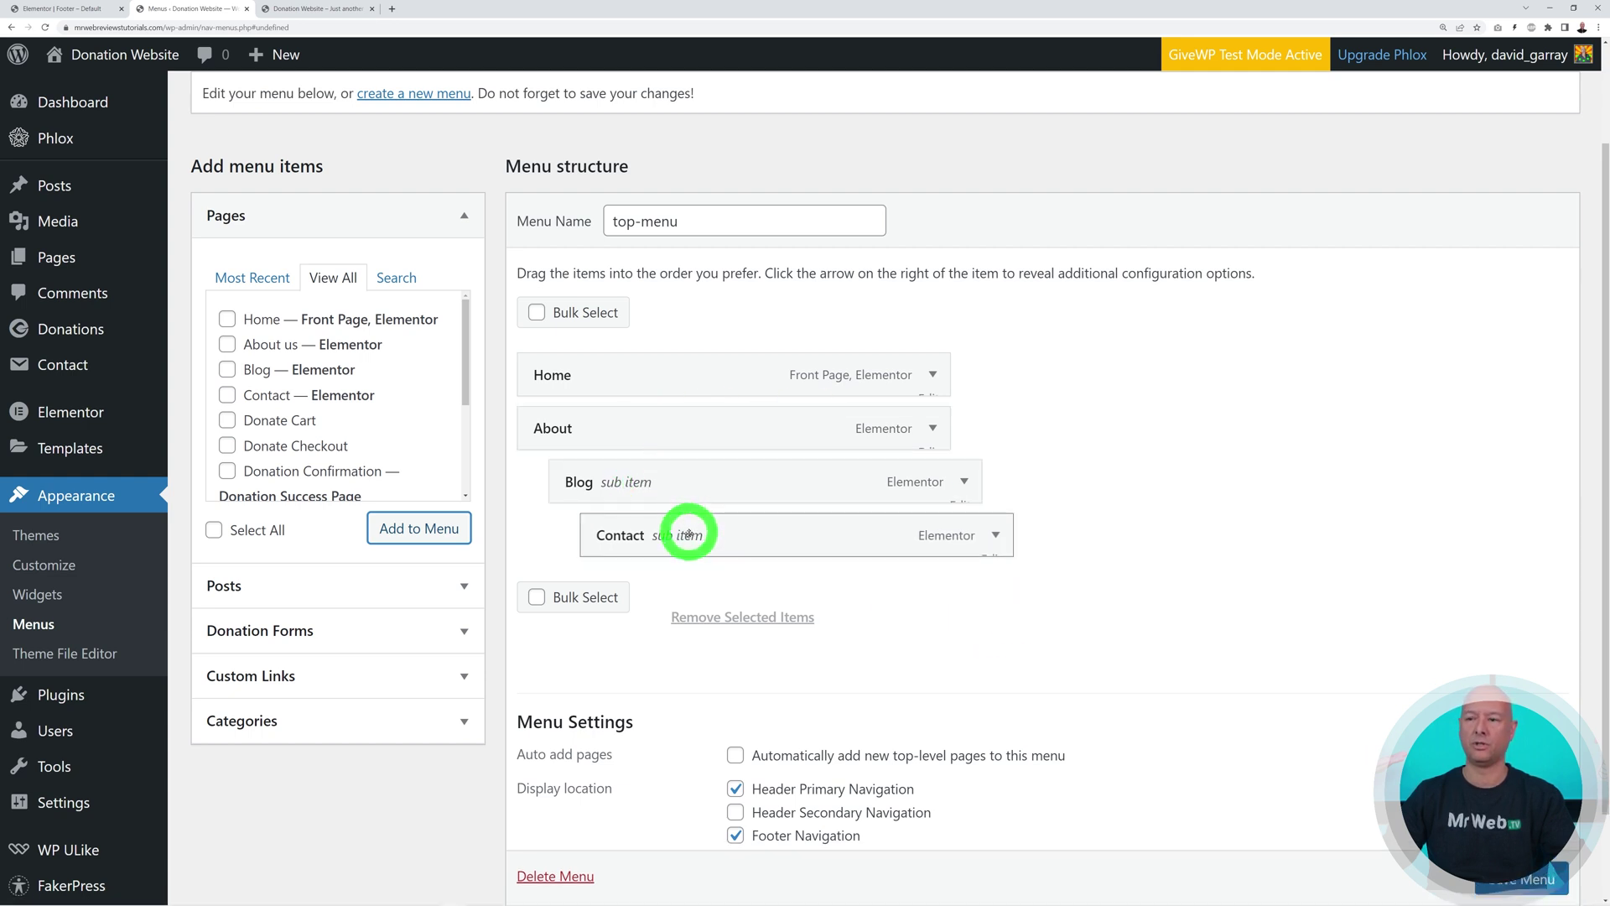
{"action": "left_click_drag", "start_coordinate": [685, 537], "coordinate": [637, 501]}
{"action": "left_click_drag", "start_coordinate": [545, 412], "coordinate": [546, 419]}
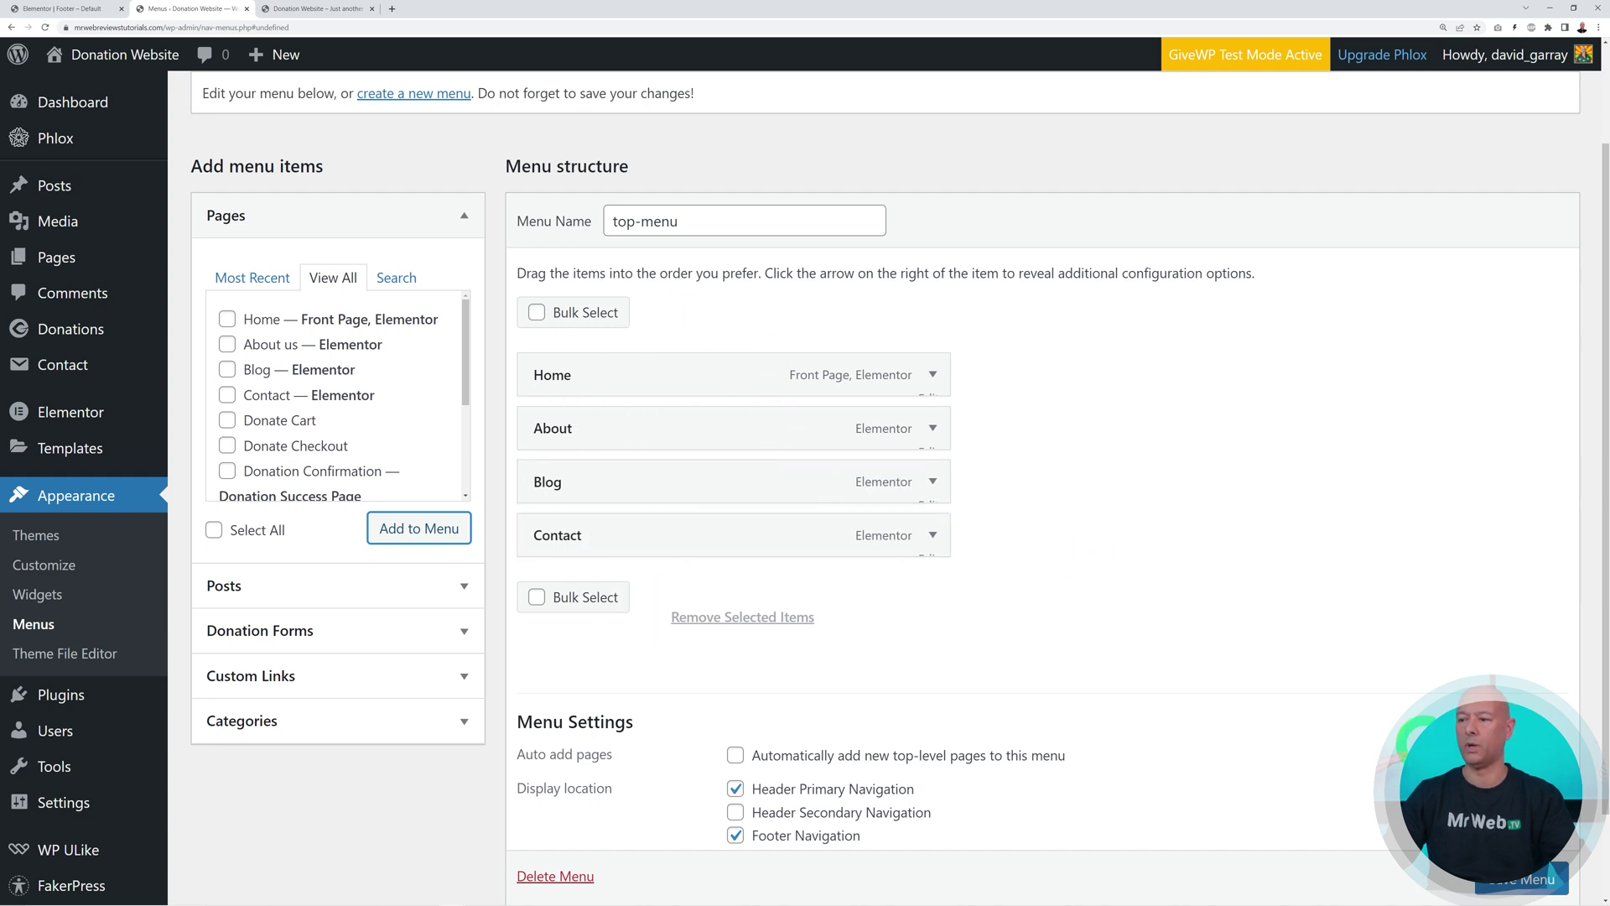
Save the updated top-menu and return to the Footer – Default editor
{"action": "scroll", "coordinate": [889, 487], "scroll_direction": "down", "scroll_amount": 1}
{"action": "left_click", "coordinate": [1535, 831]}
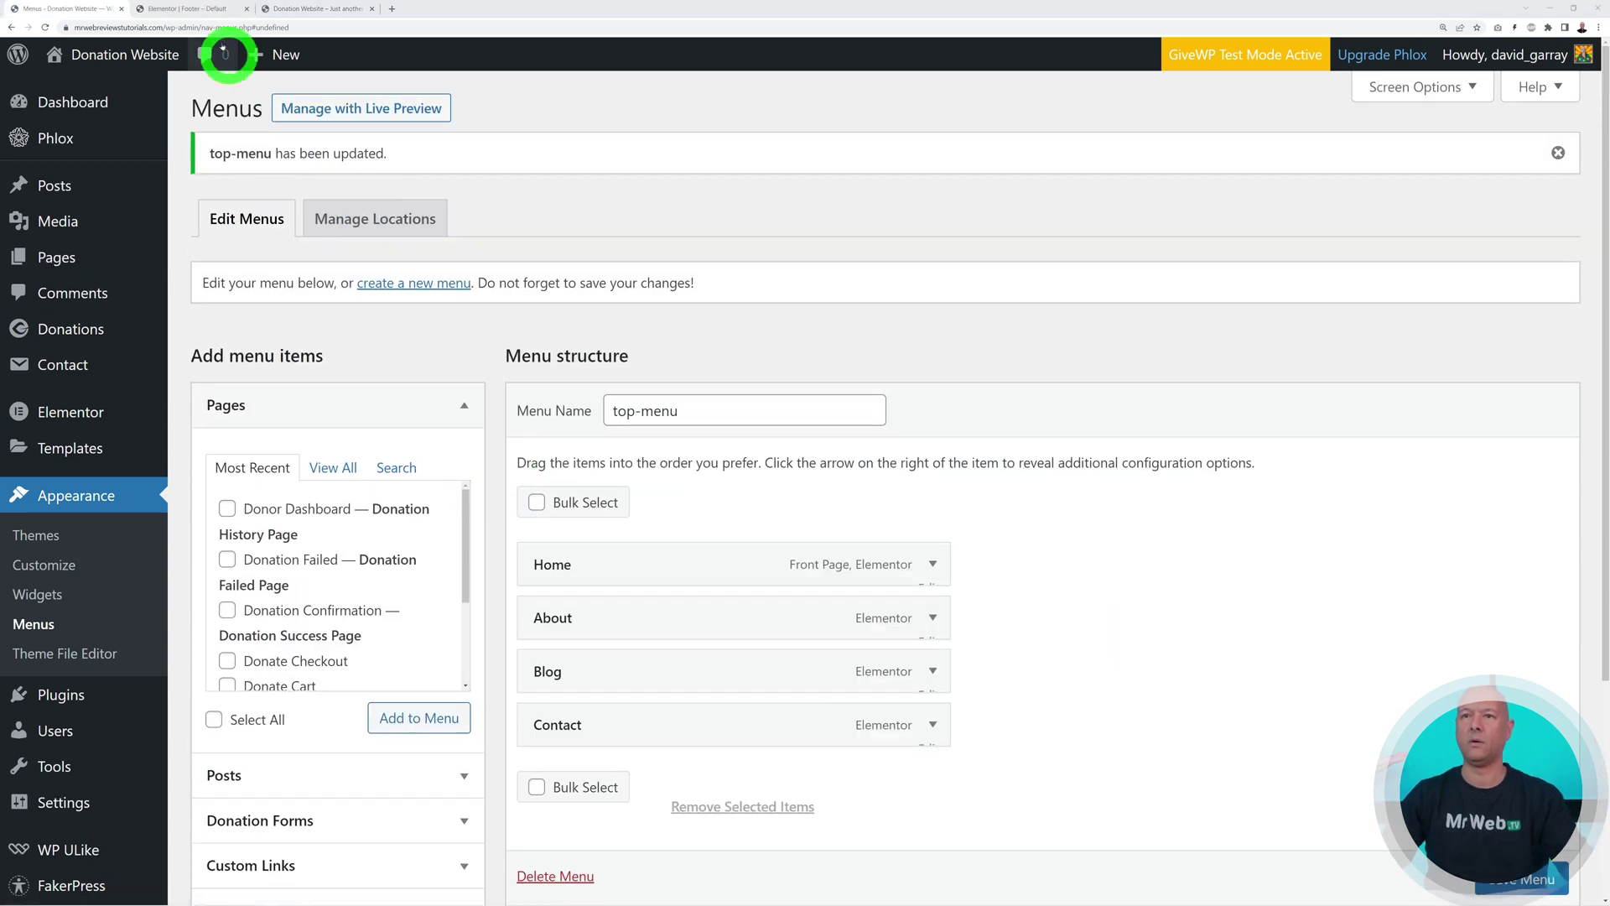
{"action": "left_click", "coordinate": [203, 15]}
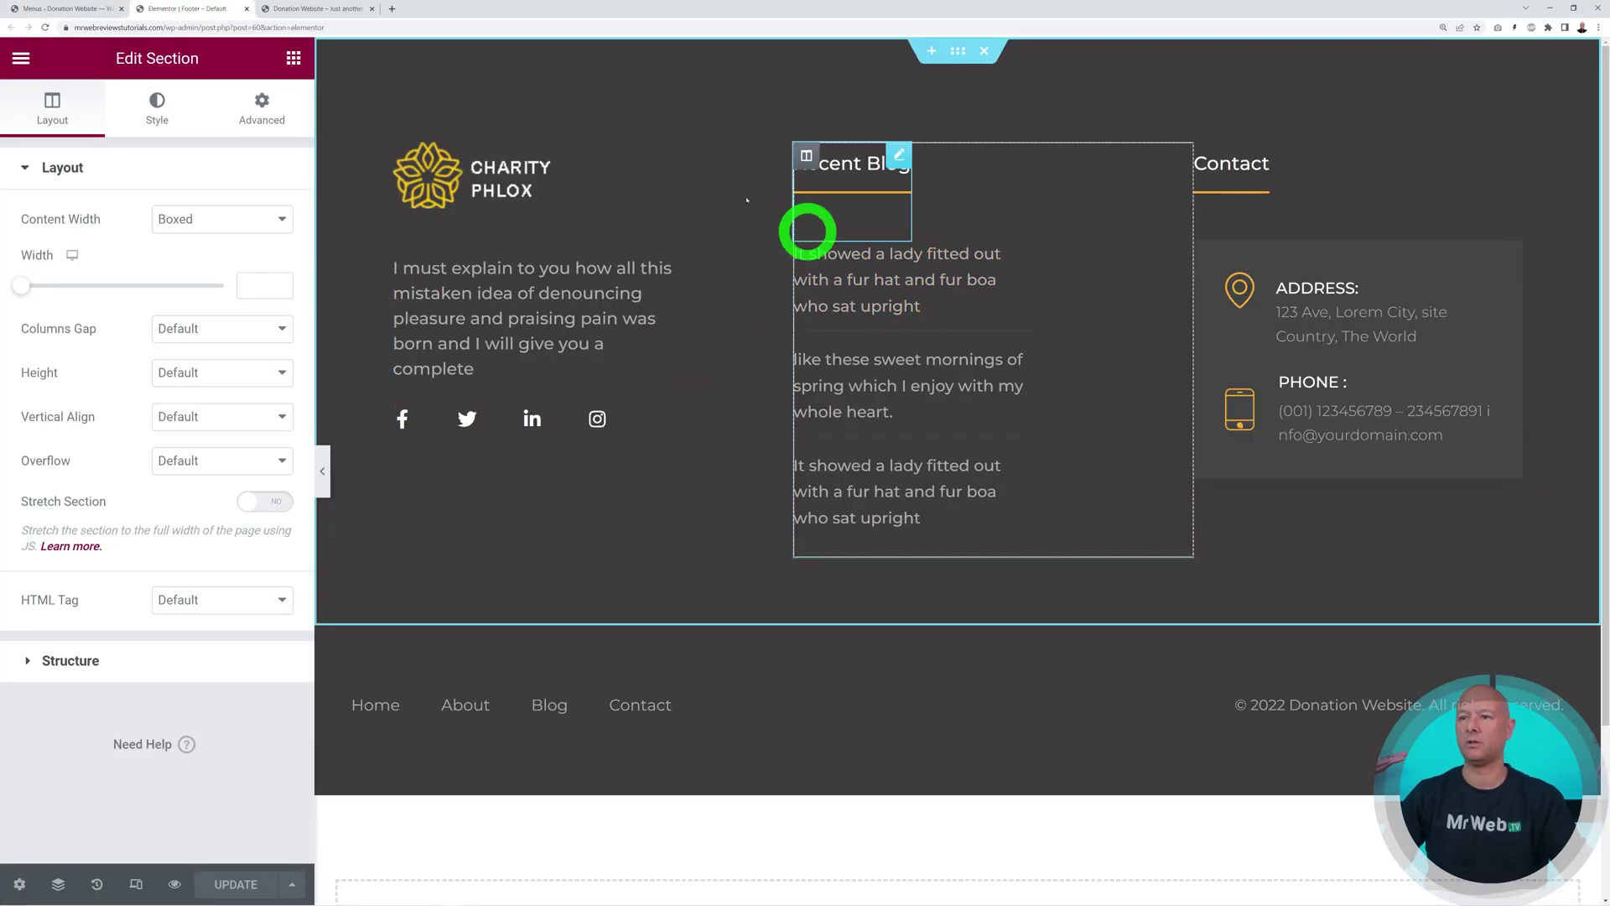
Swap the footer's Charity Phlox image for the red heart Foundation logo from the Media Library
{"action": "left_click", "coordinate": [779, 155]}
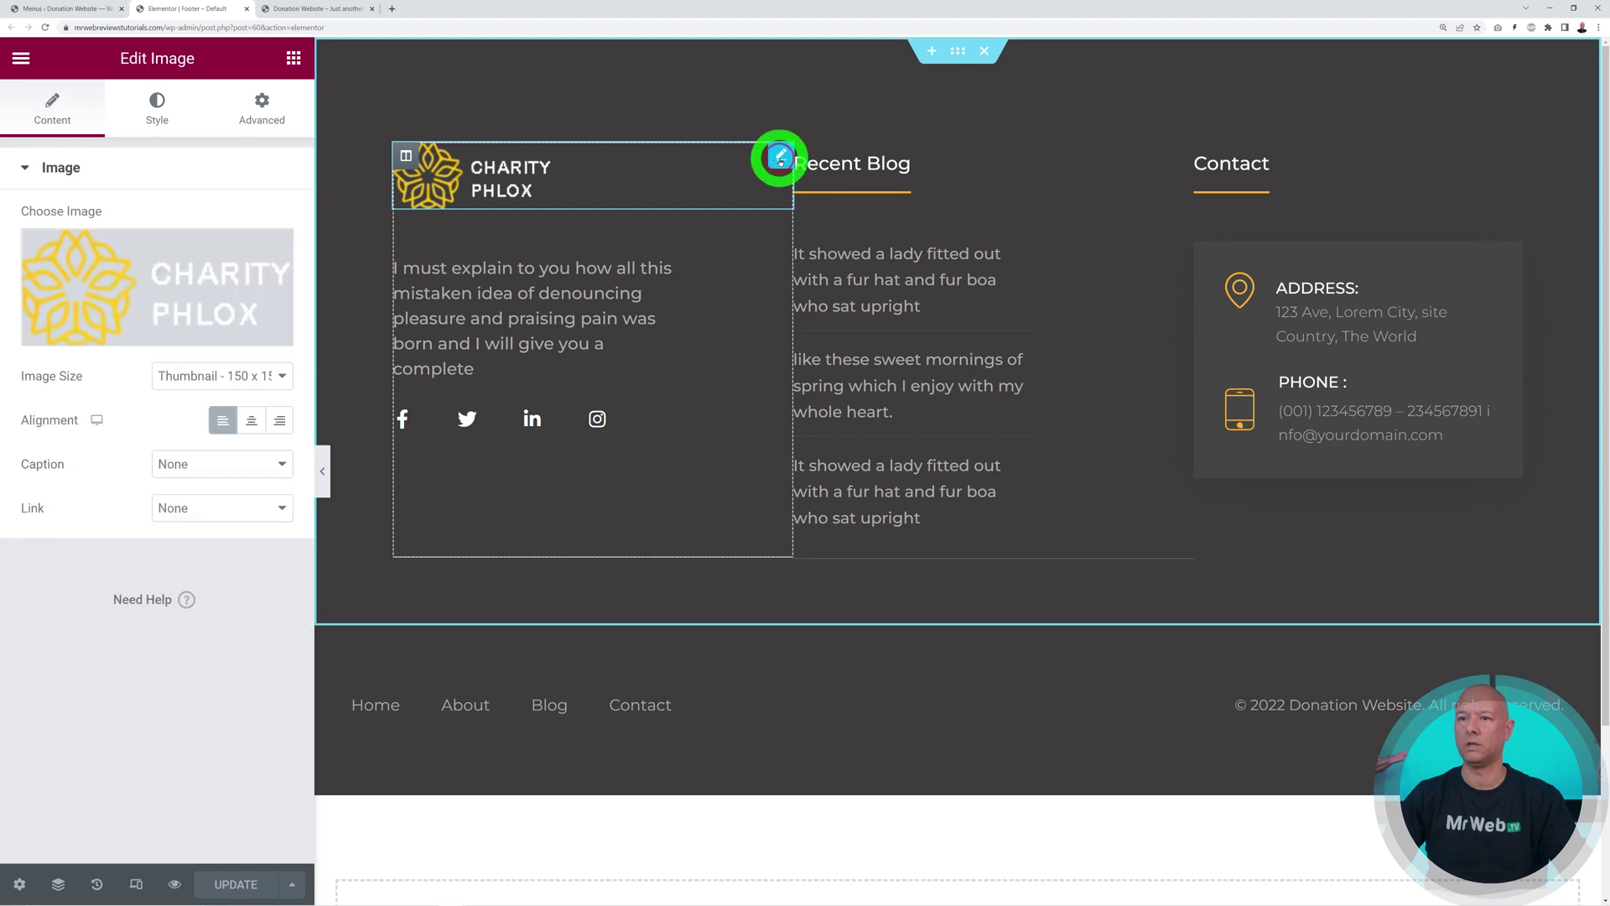
{"action": "left_click", "coordinate": [270, 254]}
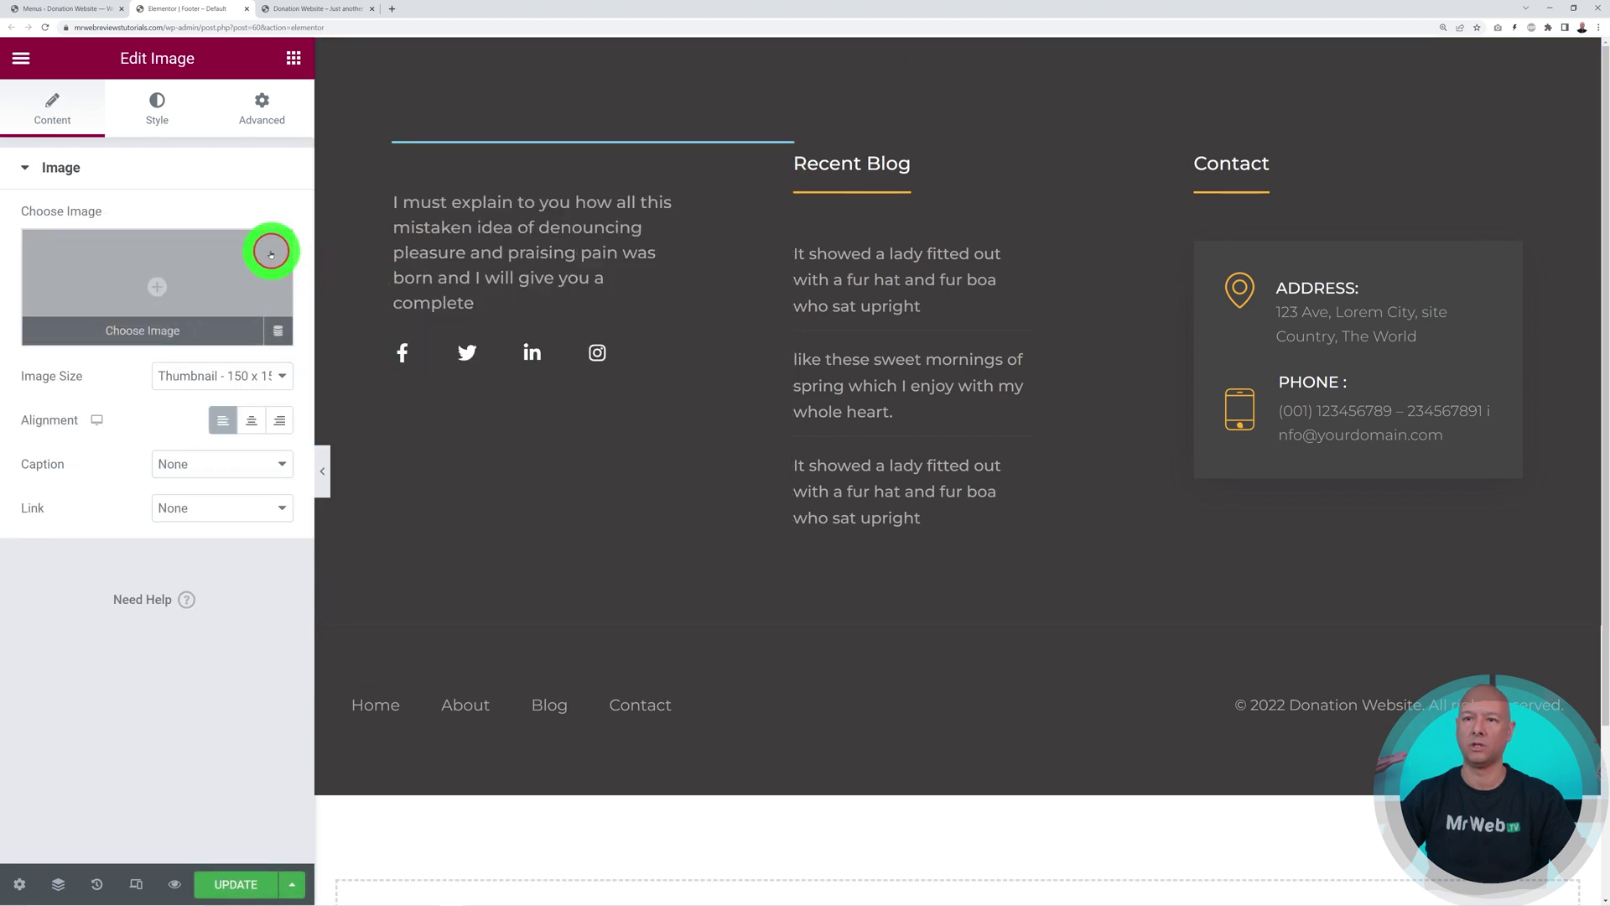
{"action": "left_click", "coordinate": [151, 281]}
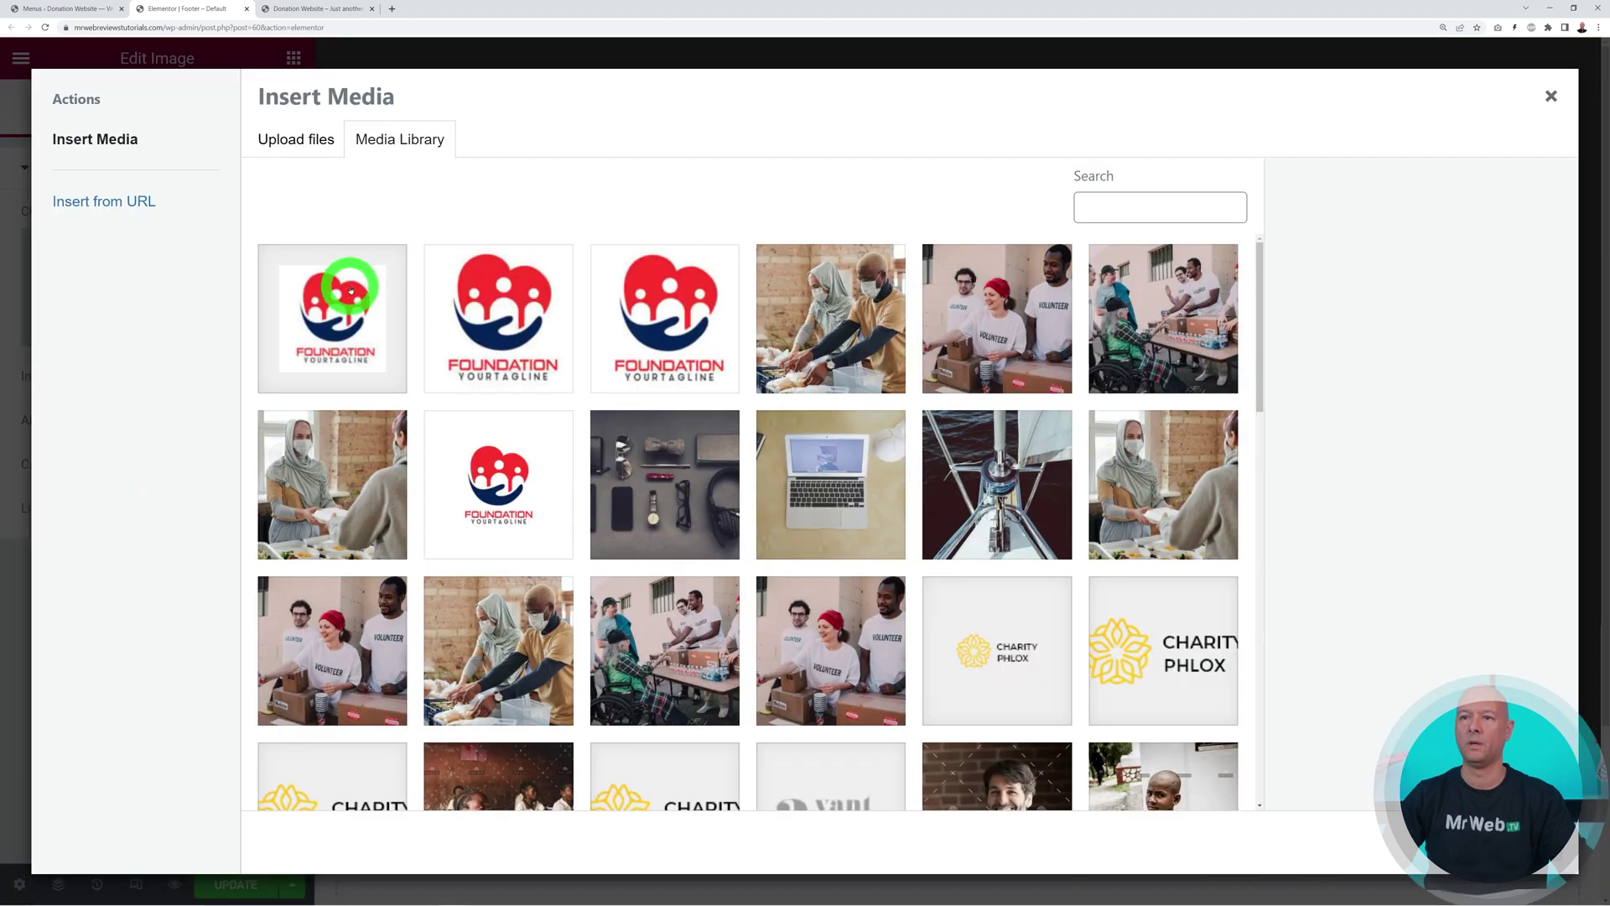
{"action": "left_click", "coordinate": [323, 285]}
{"action": "left_click", "coordinate": [1505, 843]}
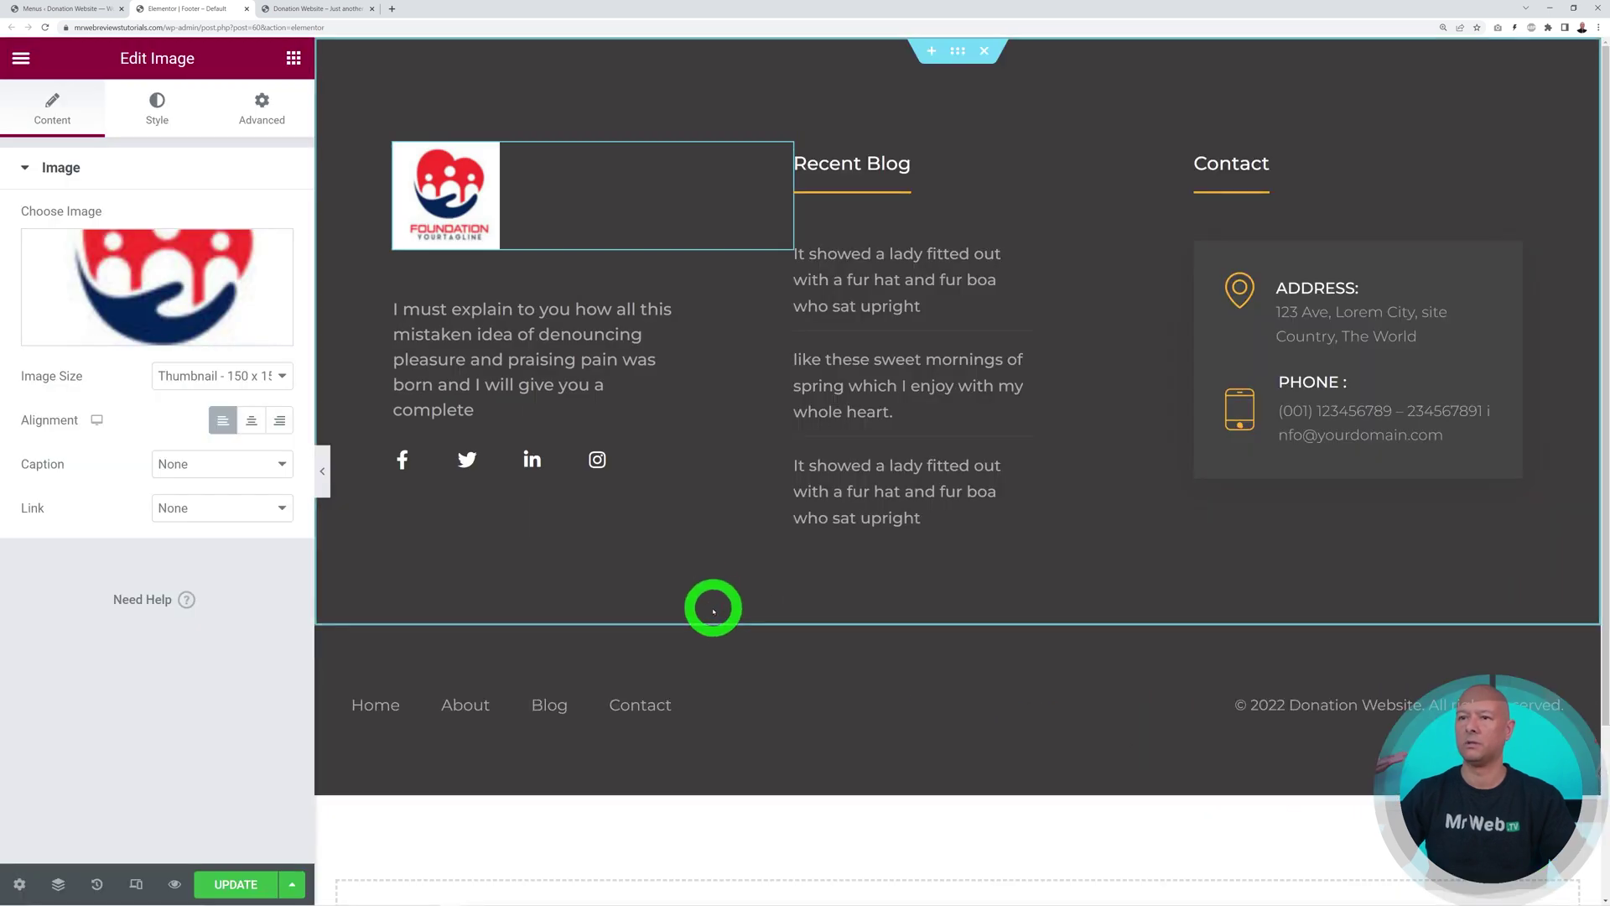
{"action": "left_click", "coordinate": [567, 390]}
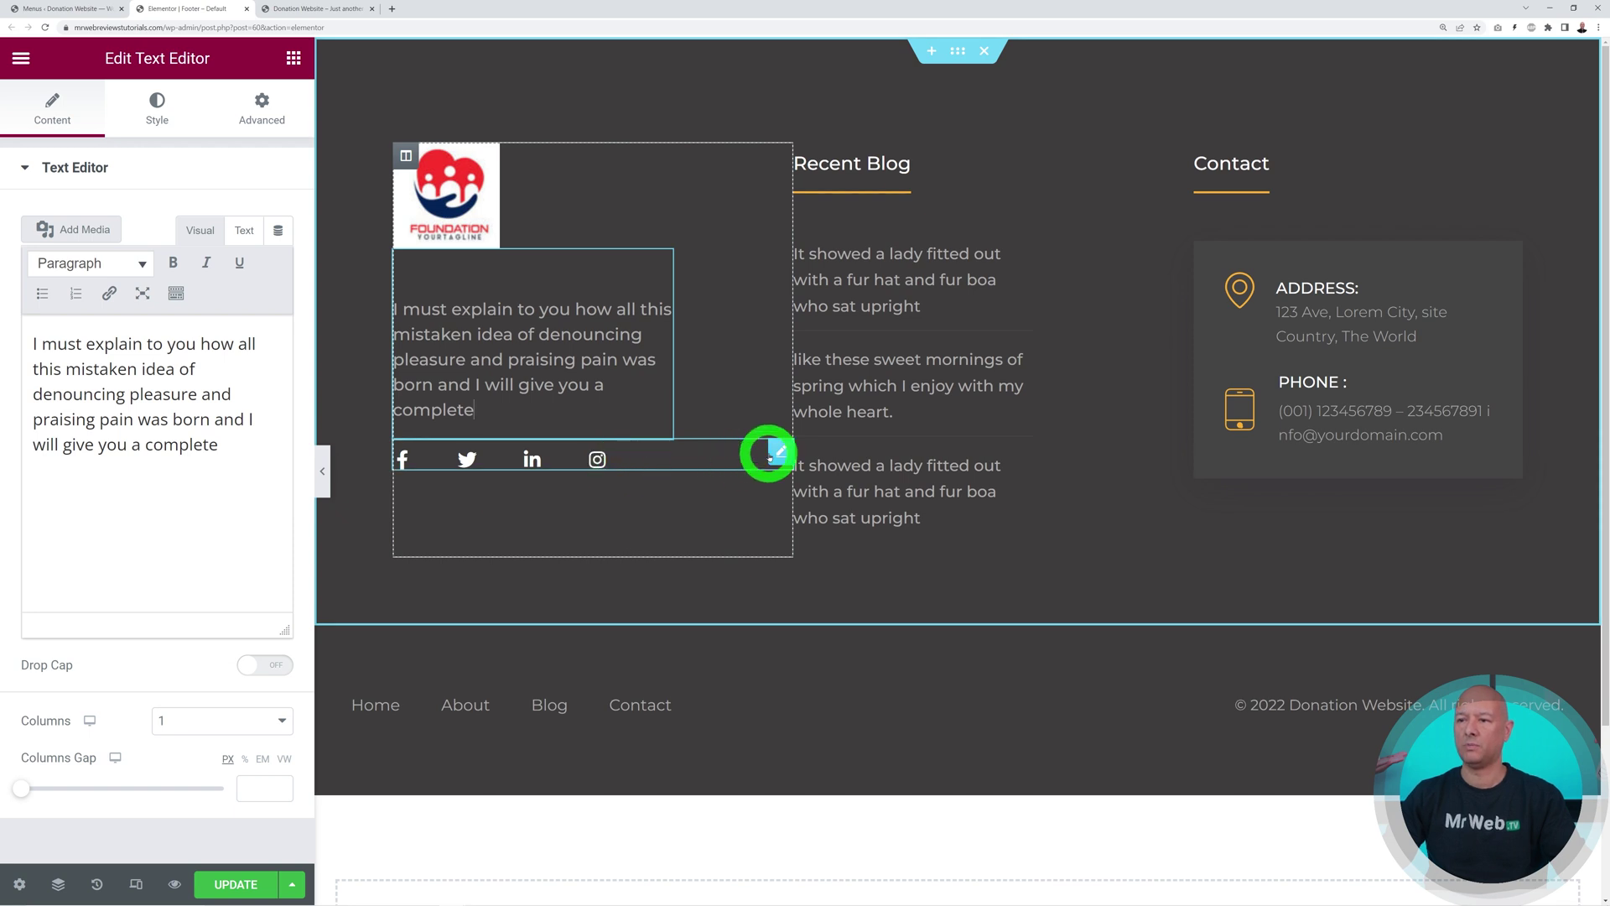
Give the Facebook social icon a # link and delete the LinkedIn icon
{"action": "left_click", "coordinate": [778, 454]}
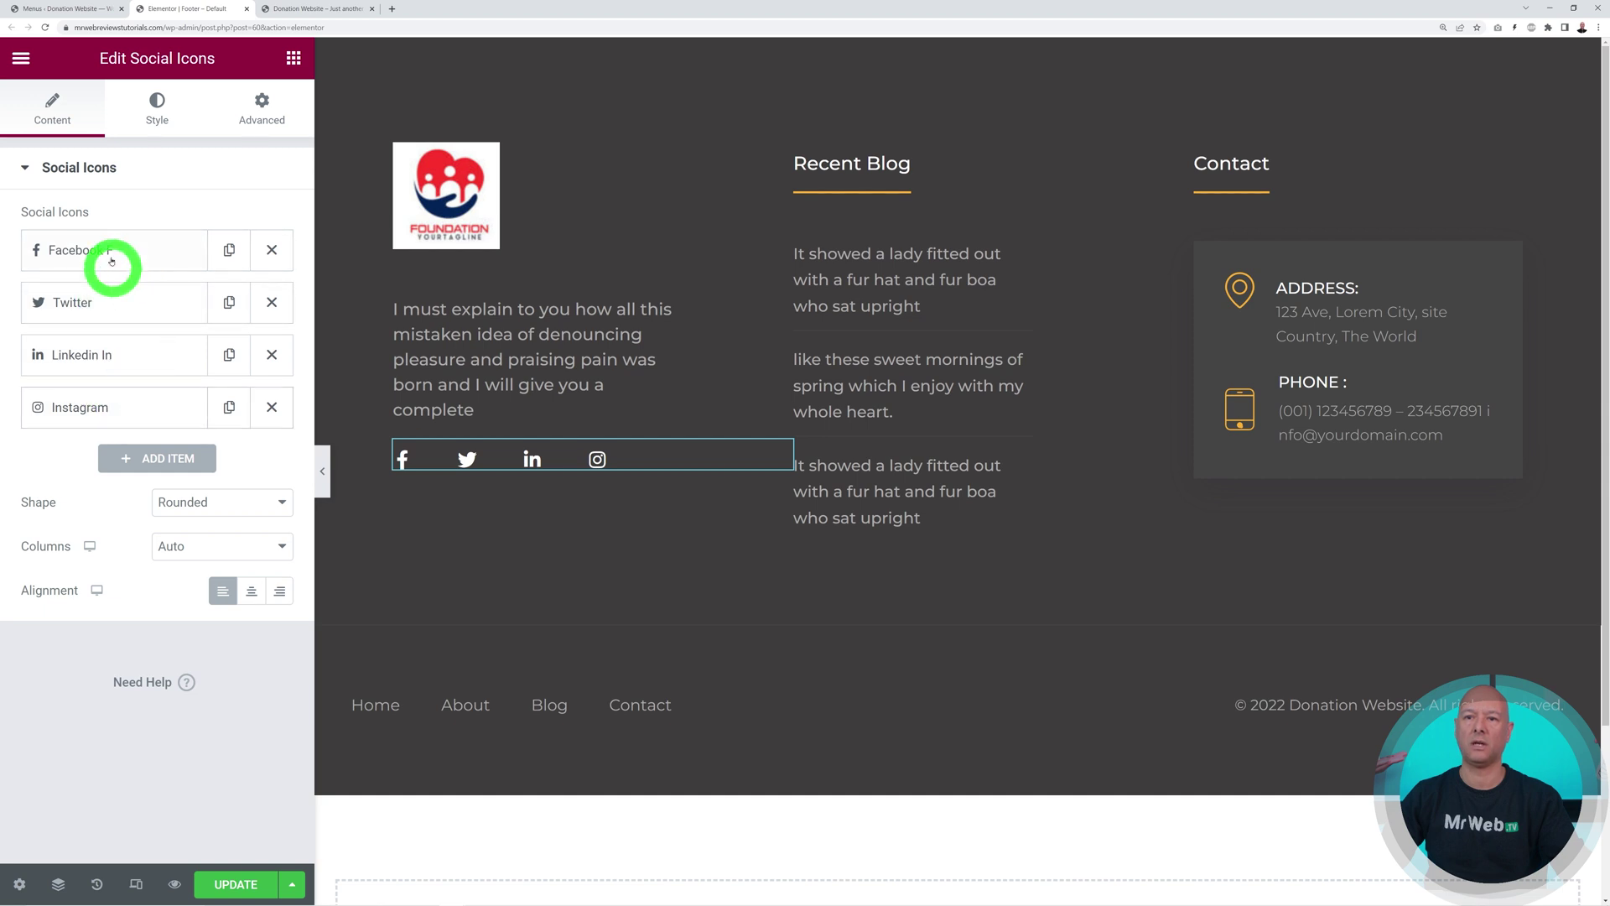
{"action": "left_click", "coordinate": [102, 250]}
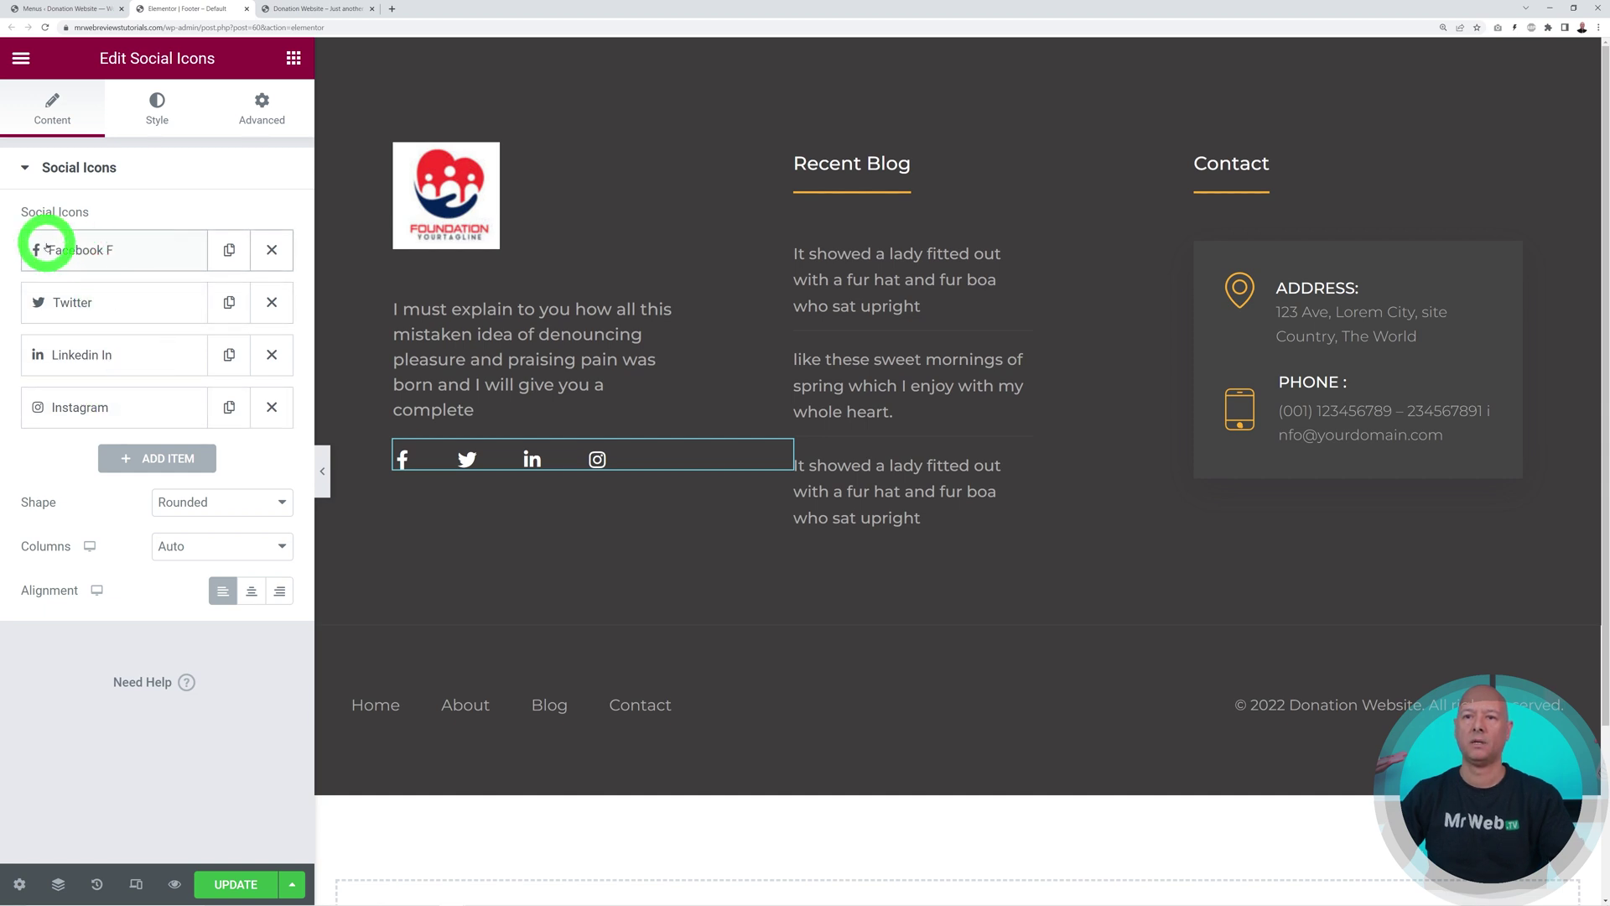
{"action": "left_click", "coordinate": [126, 465]}
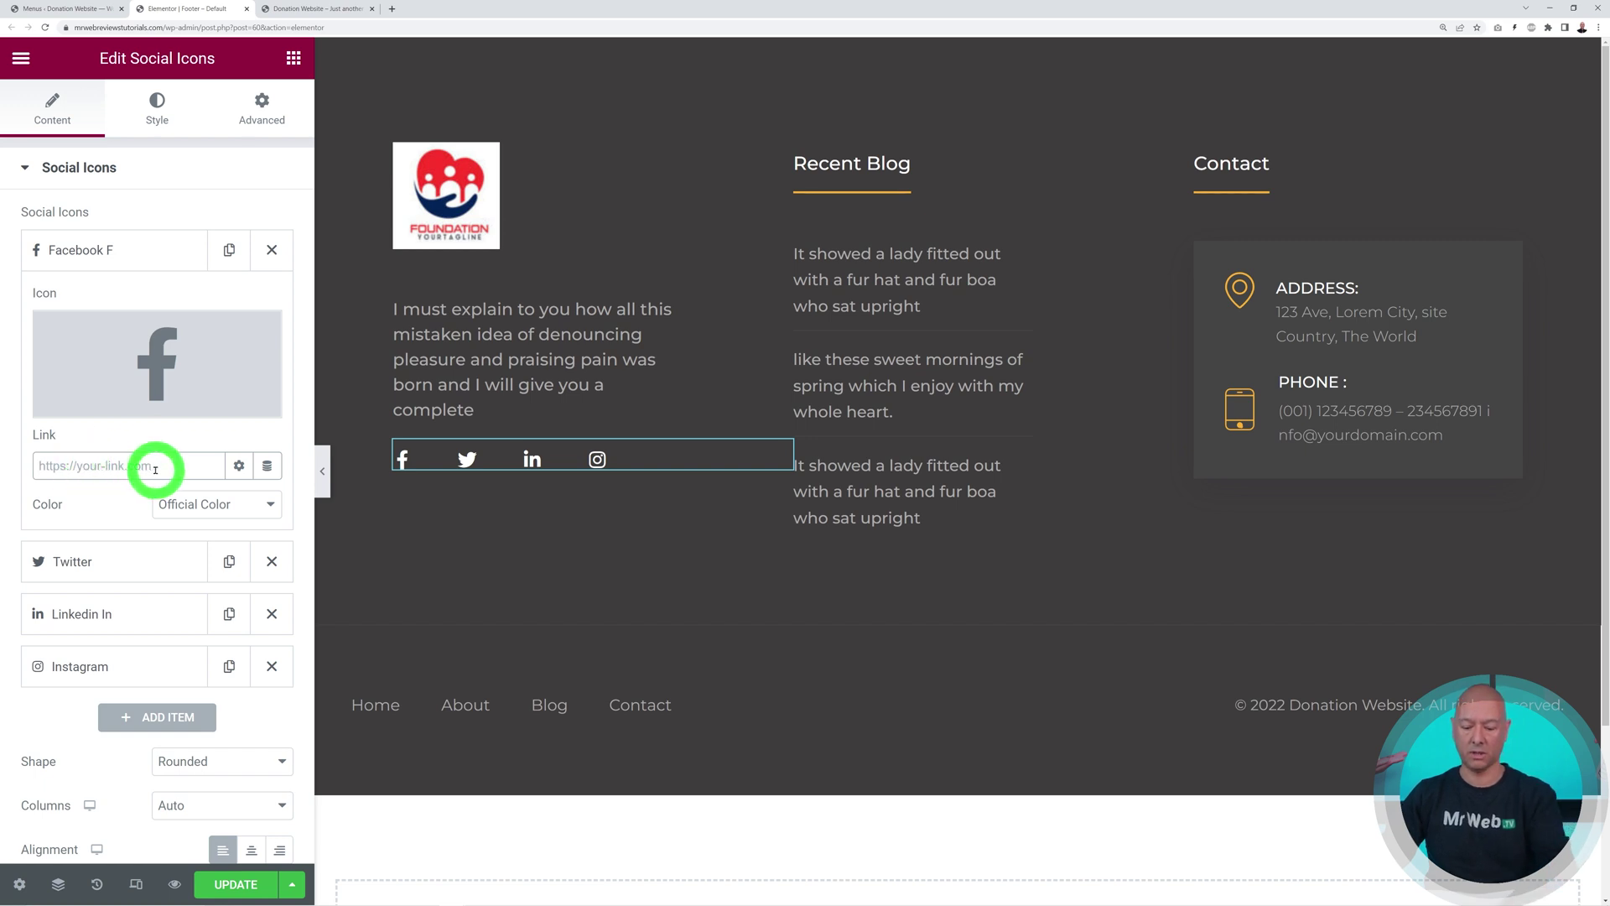
{"action": "type", "text": "#"}
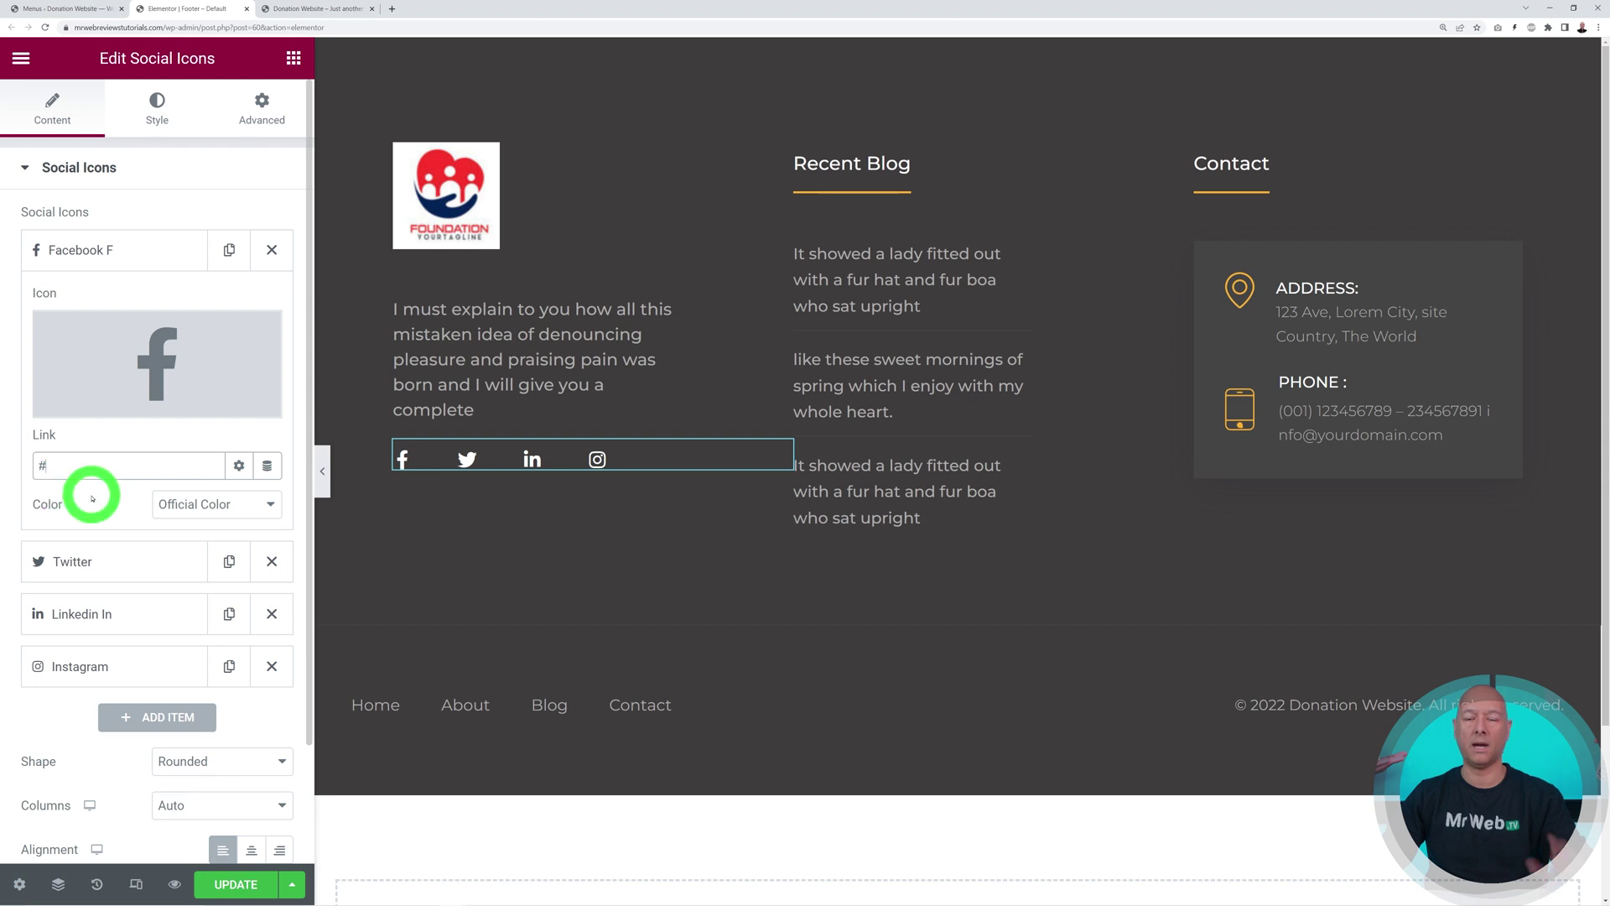
{"action": "left_click", "coordinate": [74, 249]}
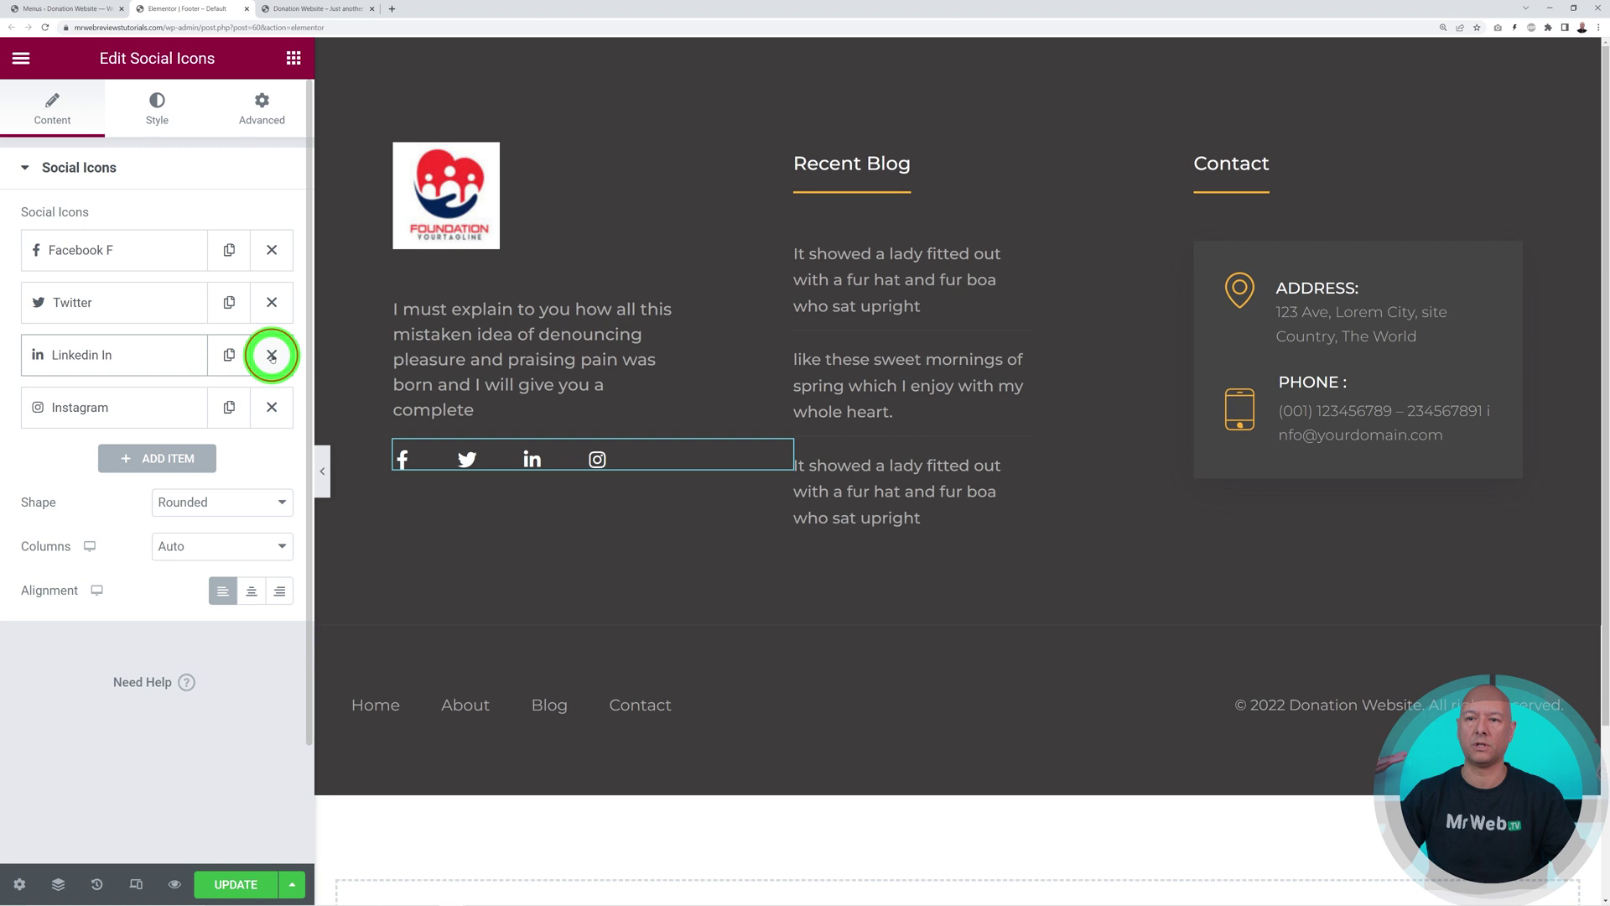
{"action": "left_click", "coordinate": [272, 356]}
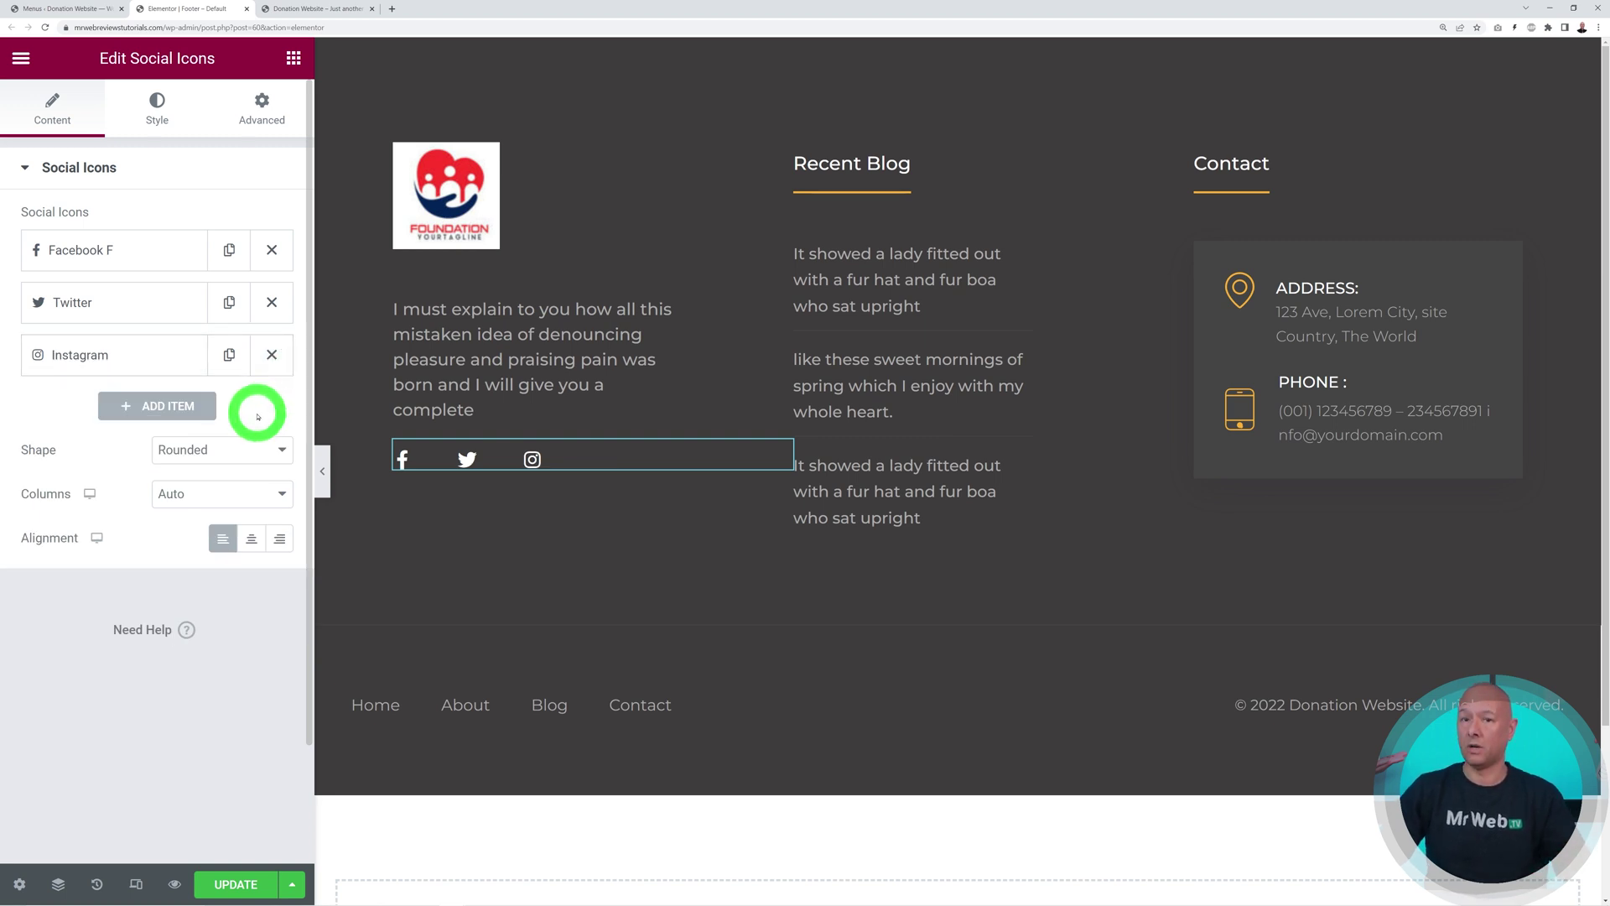
Add a fourth social icon using the YouTube icon, linked to #
{"action": "left_click", "coordinate": [172, 406]}
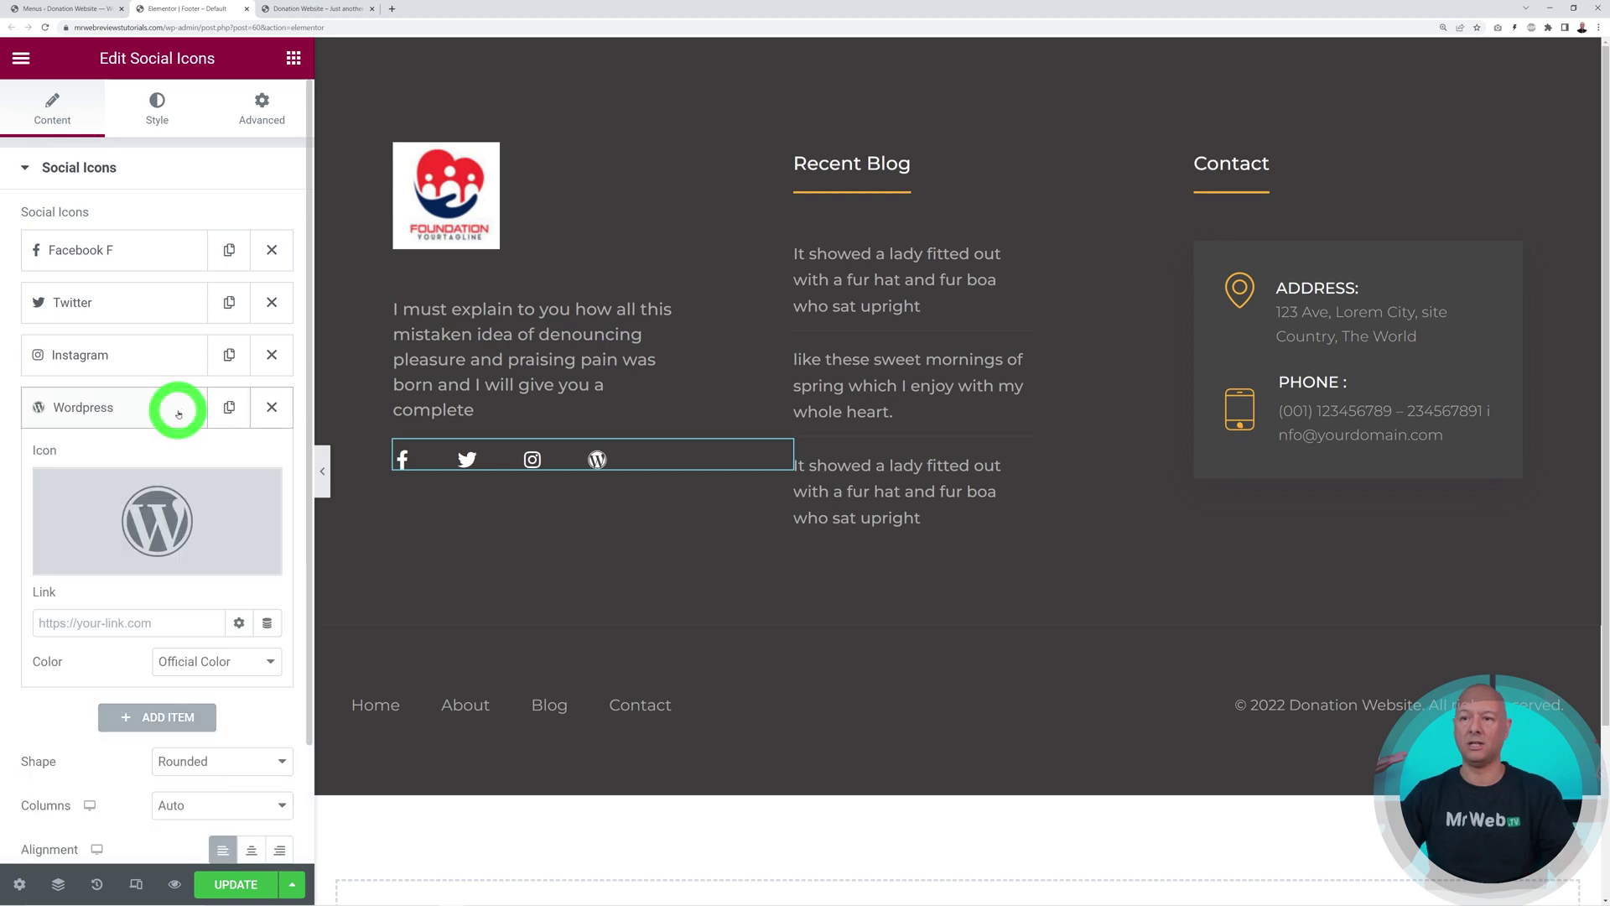
{"action": "left_click", "coordinate": [259, 521]}
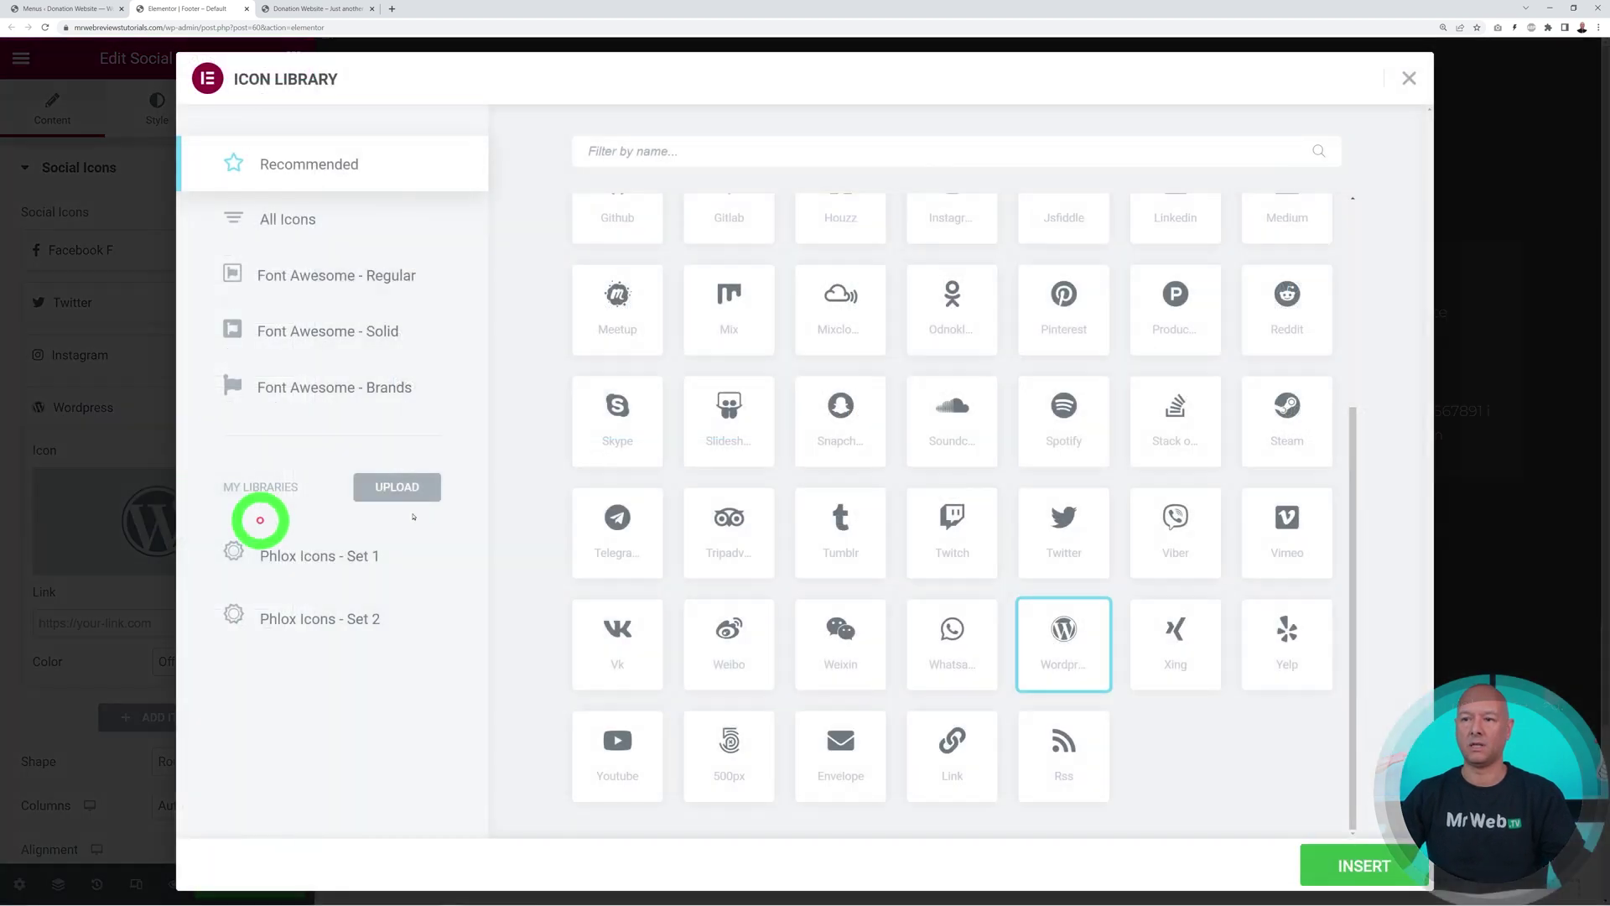
{"action": "left_click", "coordinate": [720, 156]}
{"action": "type", "text": "yout"}
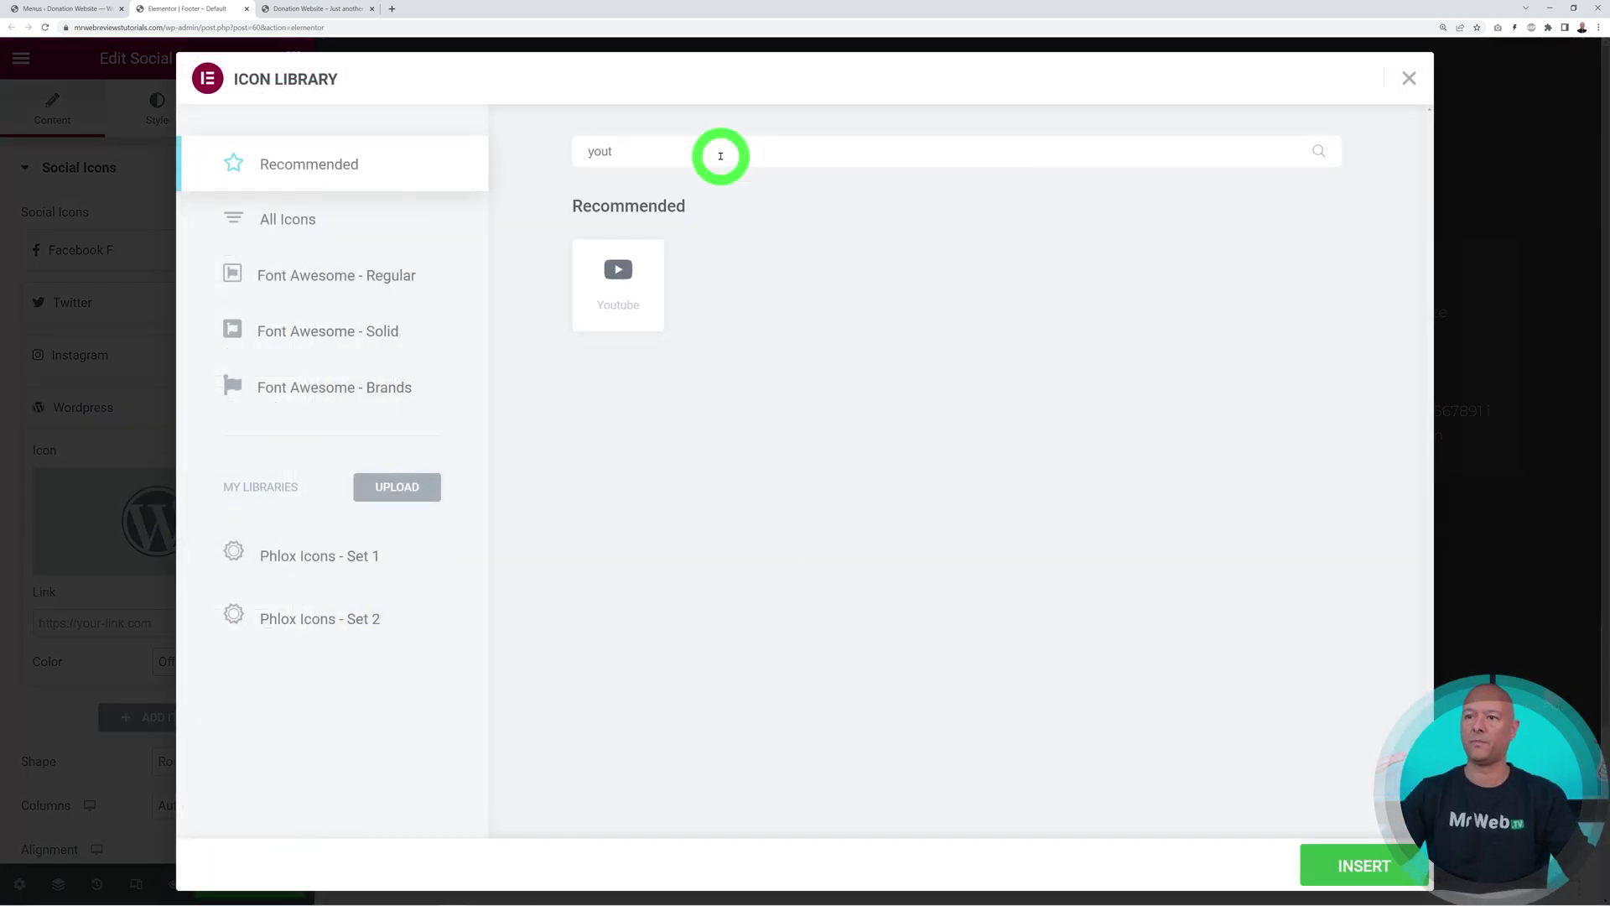
{"action": "left_click", "coordinate": [617, 271]}
{"action": "left_click", "coordinate": [1329, 862]}
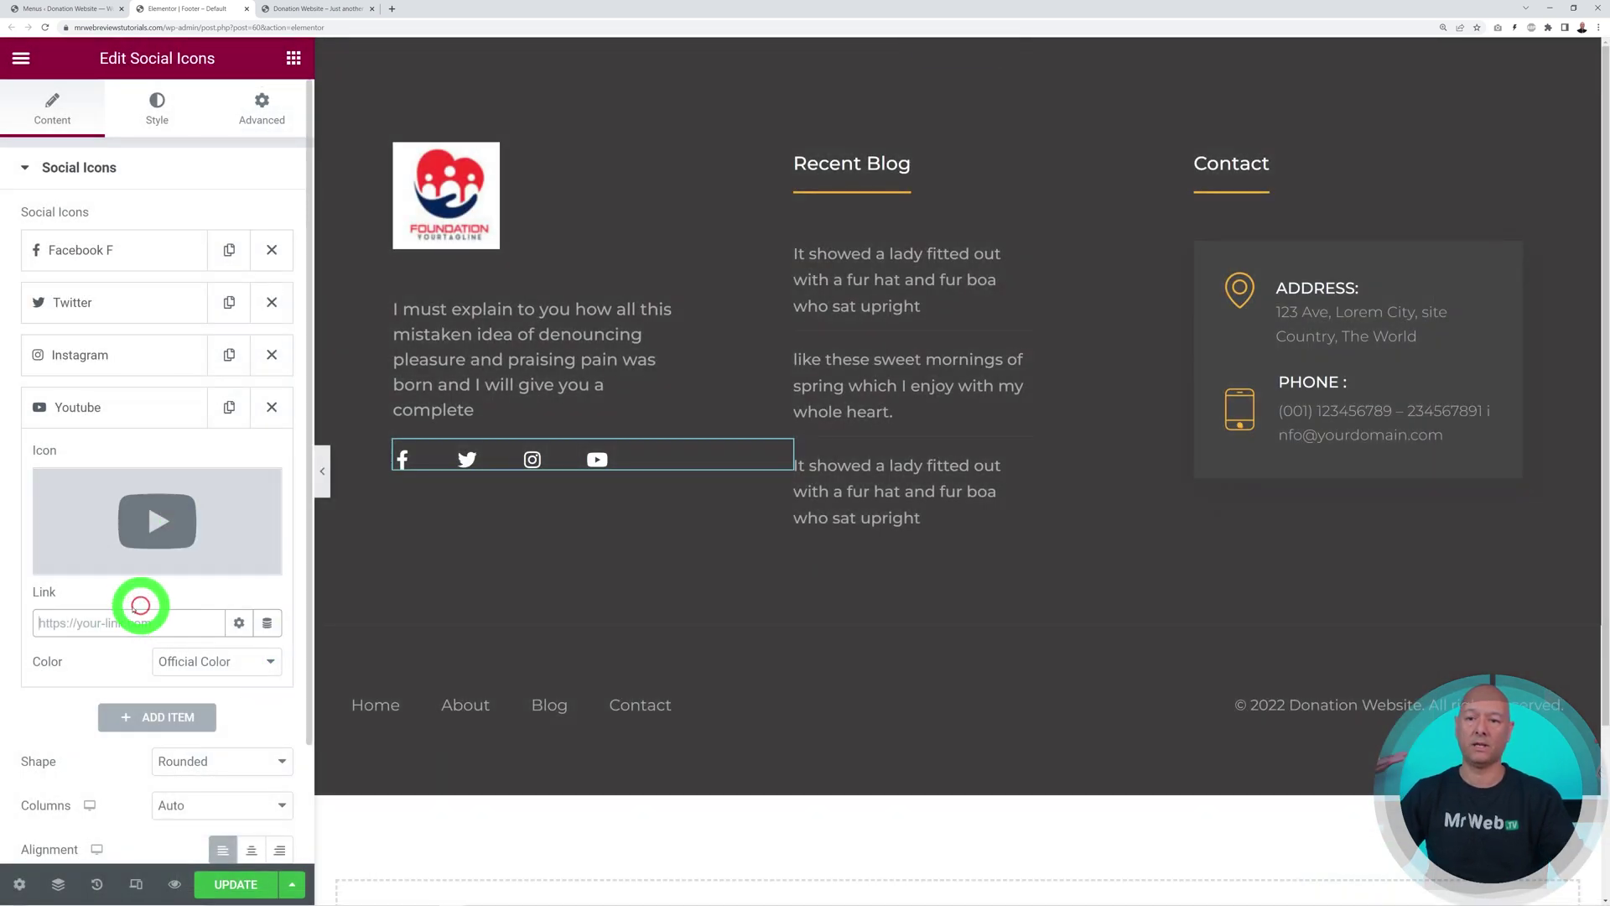
{"action": "left_click", "coordinate": [104, 625]}
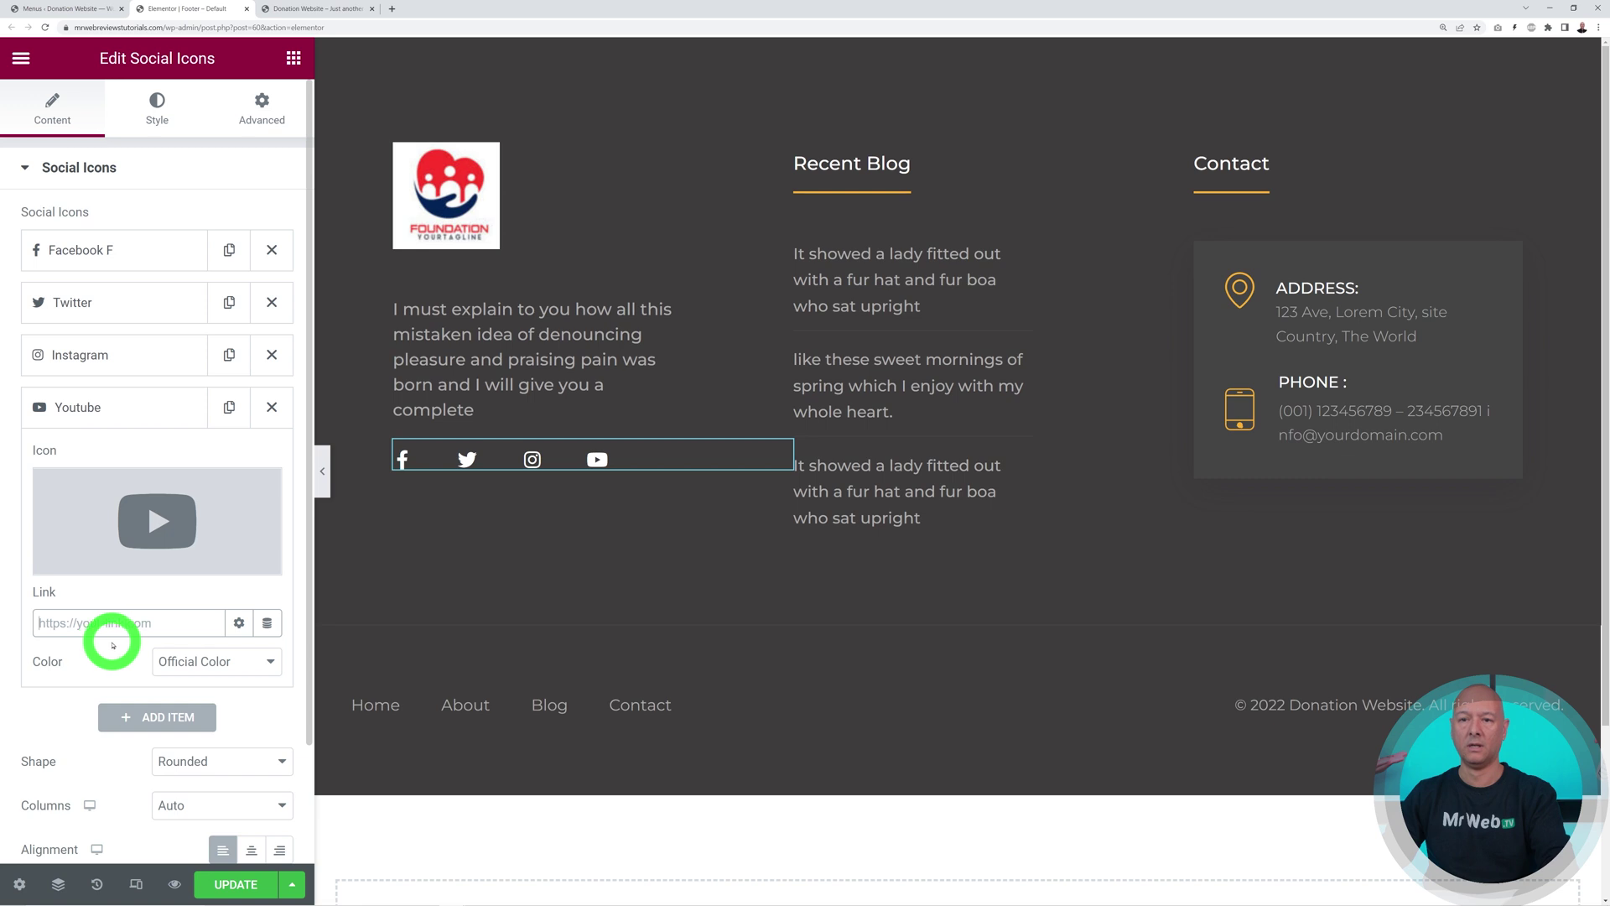
{"action": "type", "text": "#"}
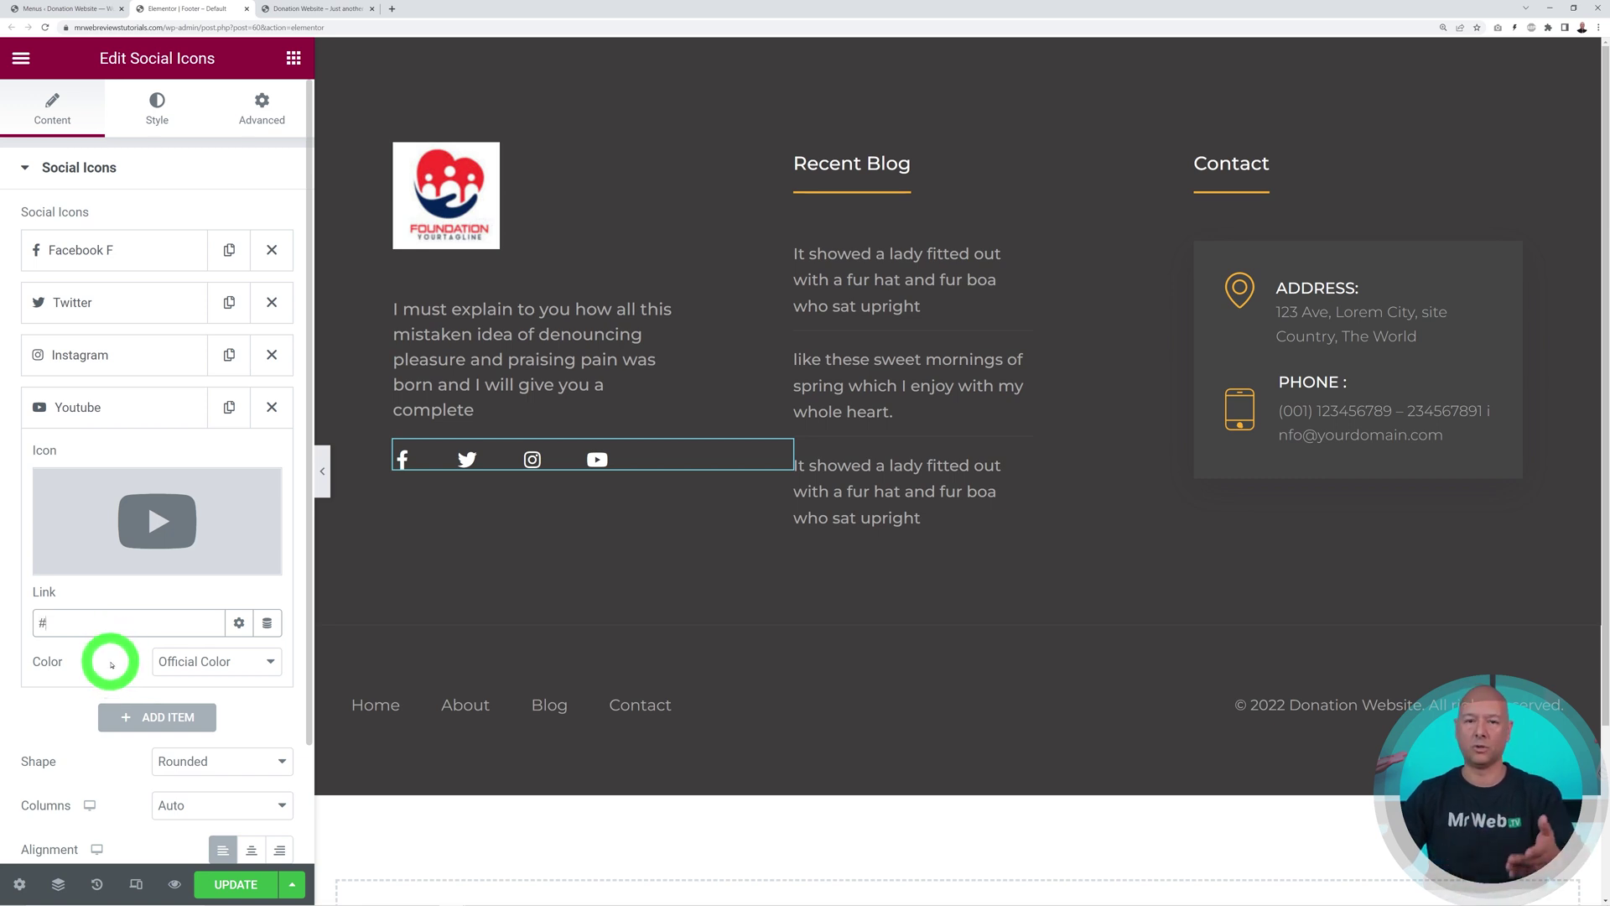
{"action": "left_click", "coordinate": [84, 407]}
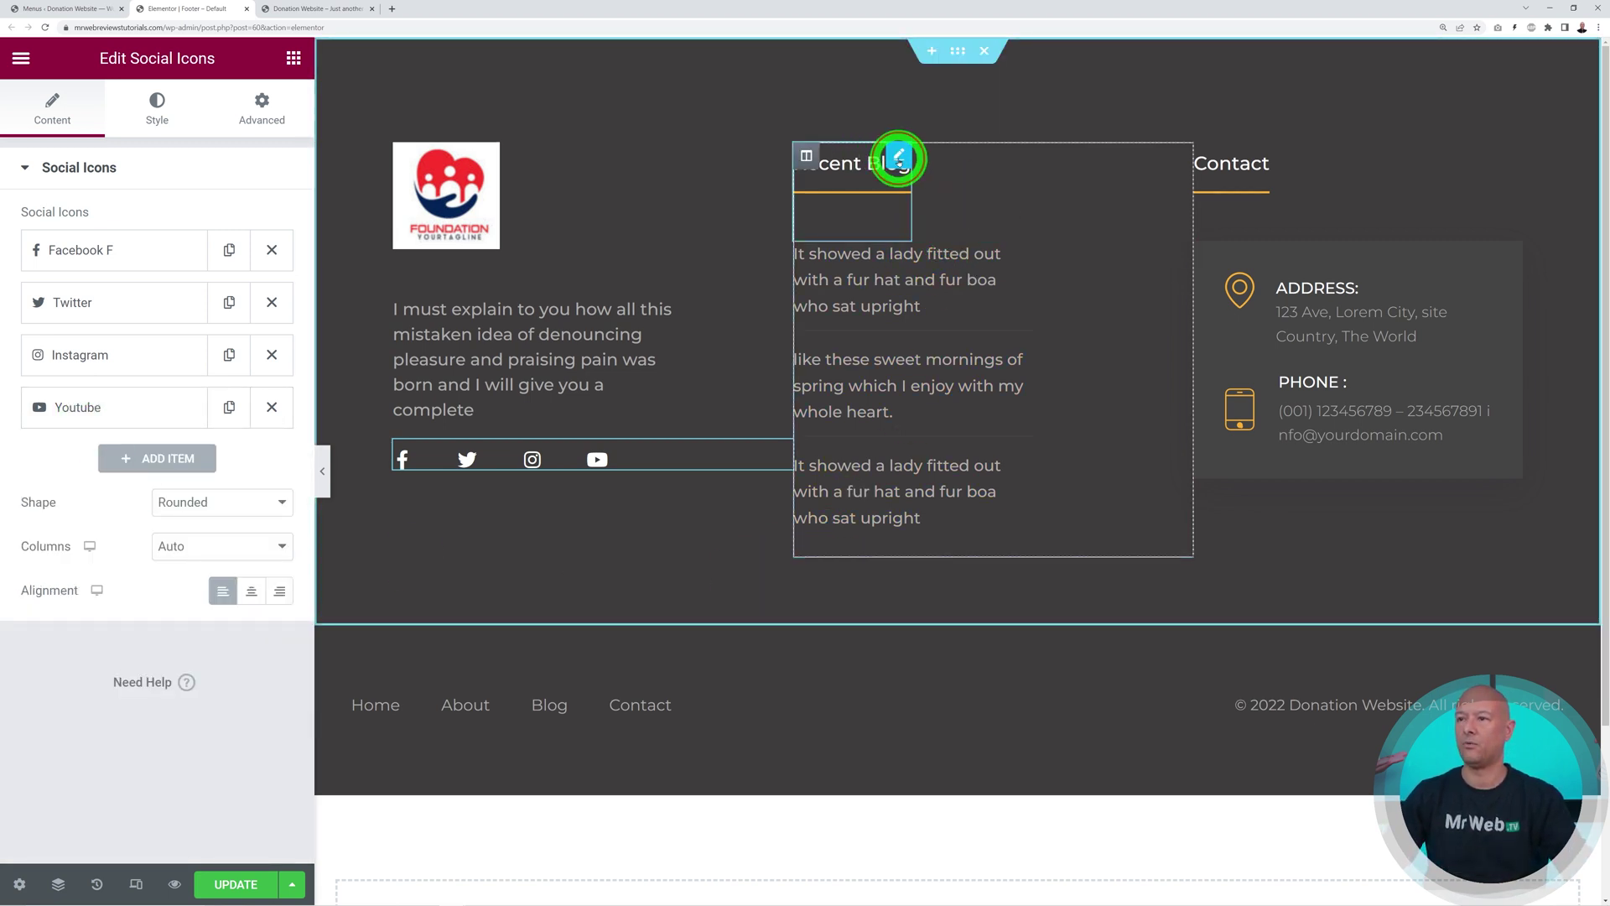
Change the footer heading title from Recent Blog to About Us
{"action": "left_click", "coordinate": [904, 159]}
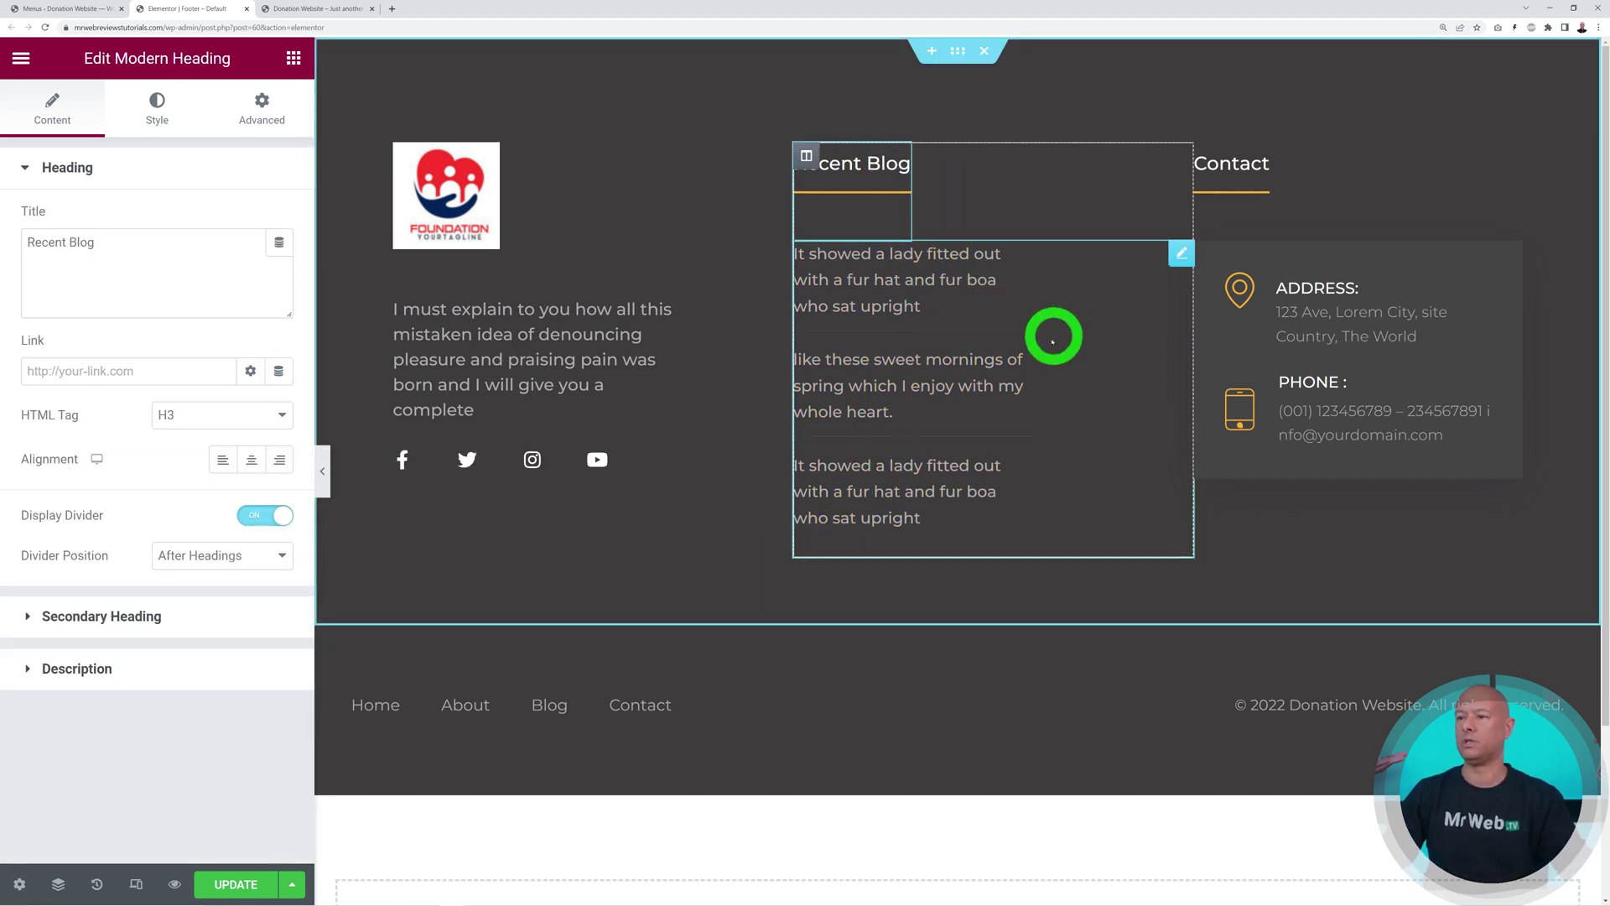
{"action": "left_click", "coordinate": [1179, 253]}
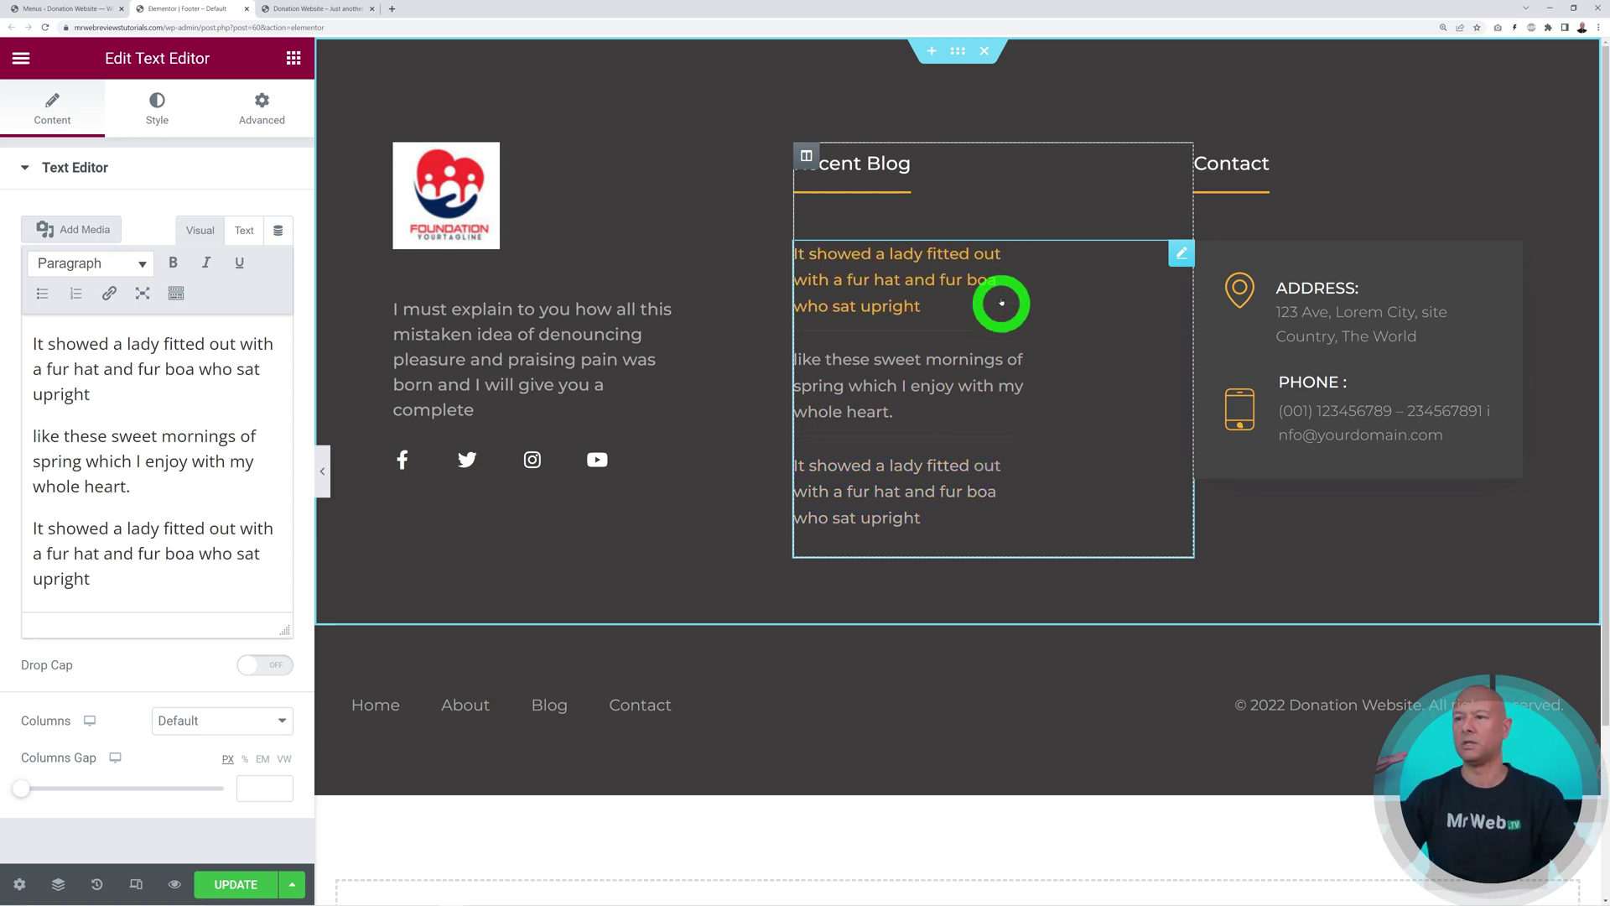
{"action": "left_click", "coordinate": [899, 161]}
{"action": "triple_click", "coordinate": [112, 256]}
{"action": "type", "text": "About Us"}
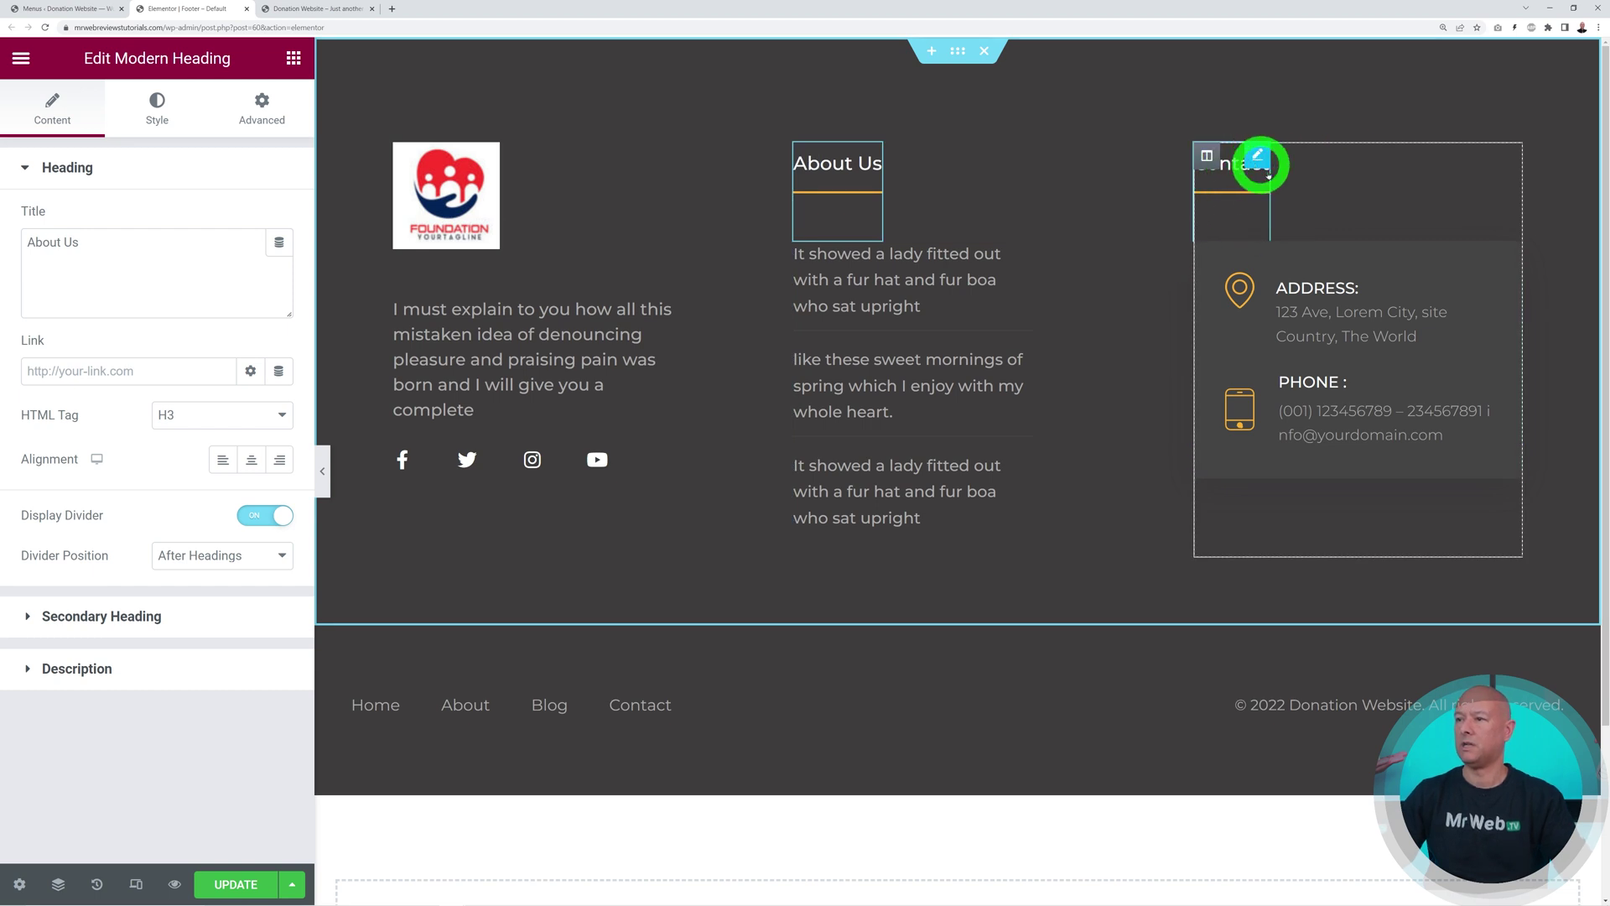
Save the Footer – Default template with UPDATE
{"action": "left_click", "coordinate": [1510, 256]}
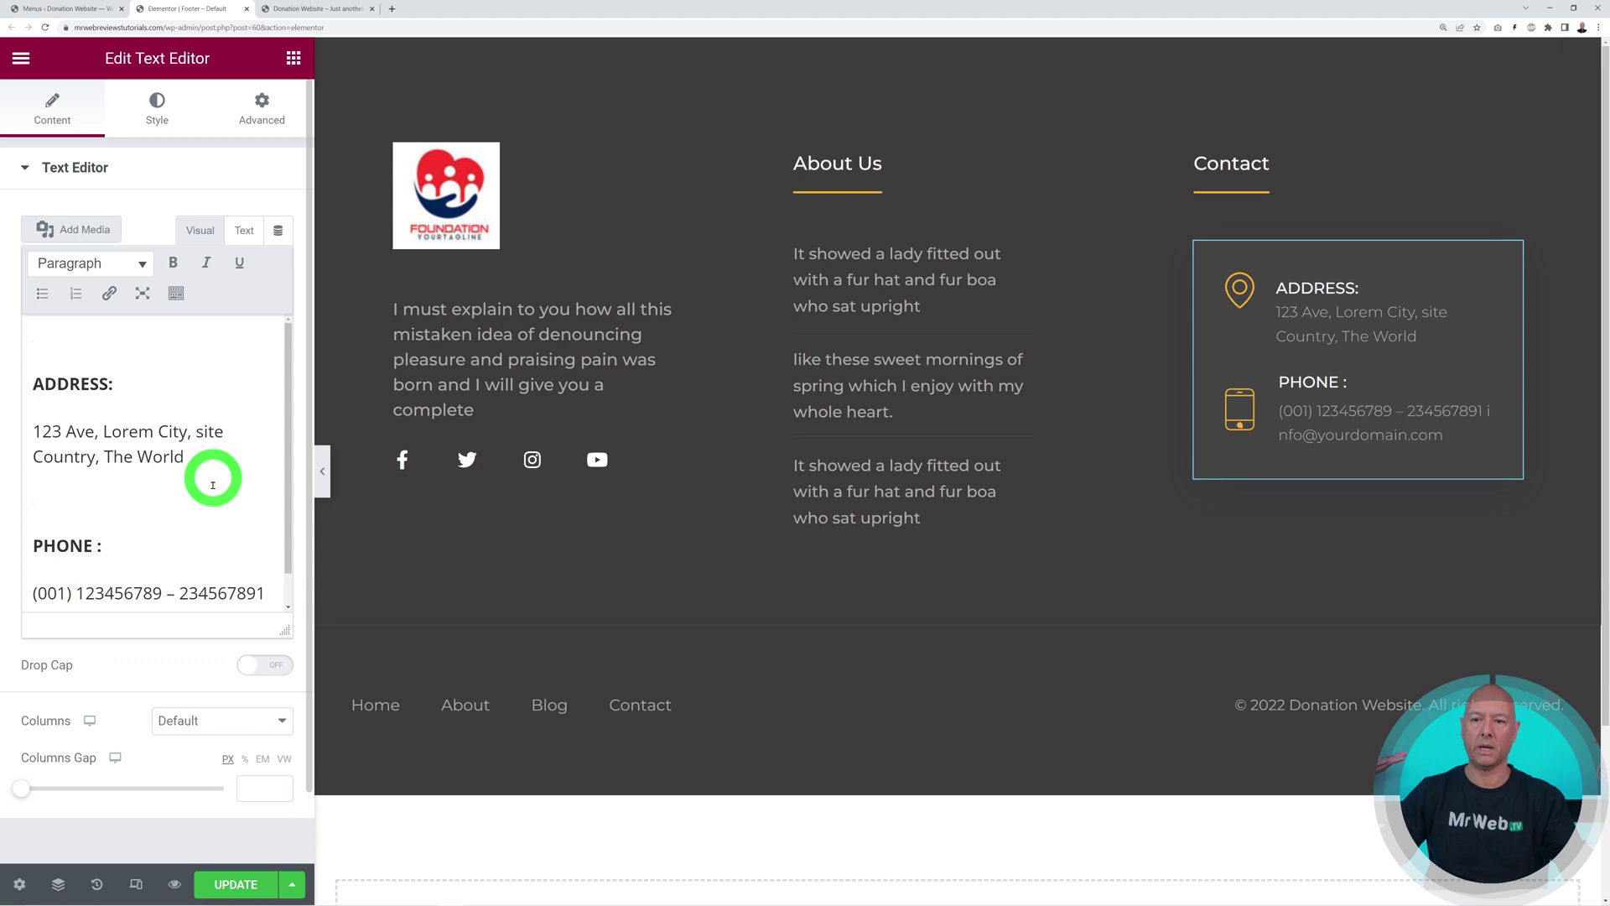
{"action": "scroll", "coordinate": [144, 599], "scroll_direction": "down", "scroll_amount": 1}
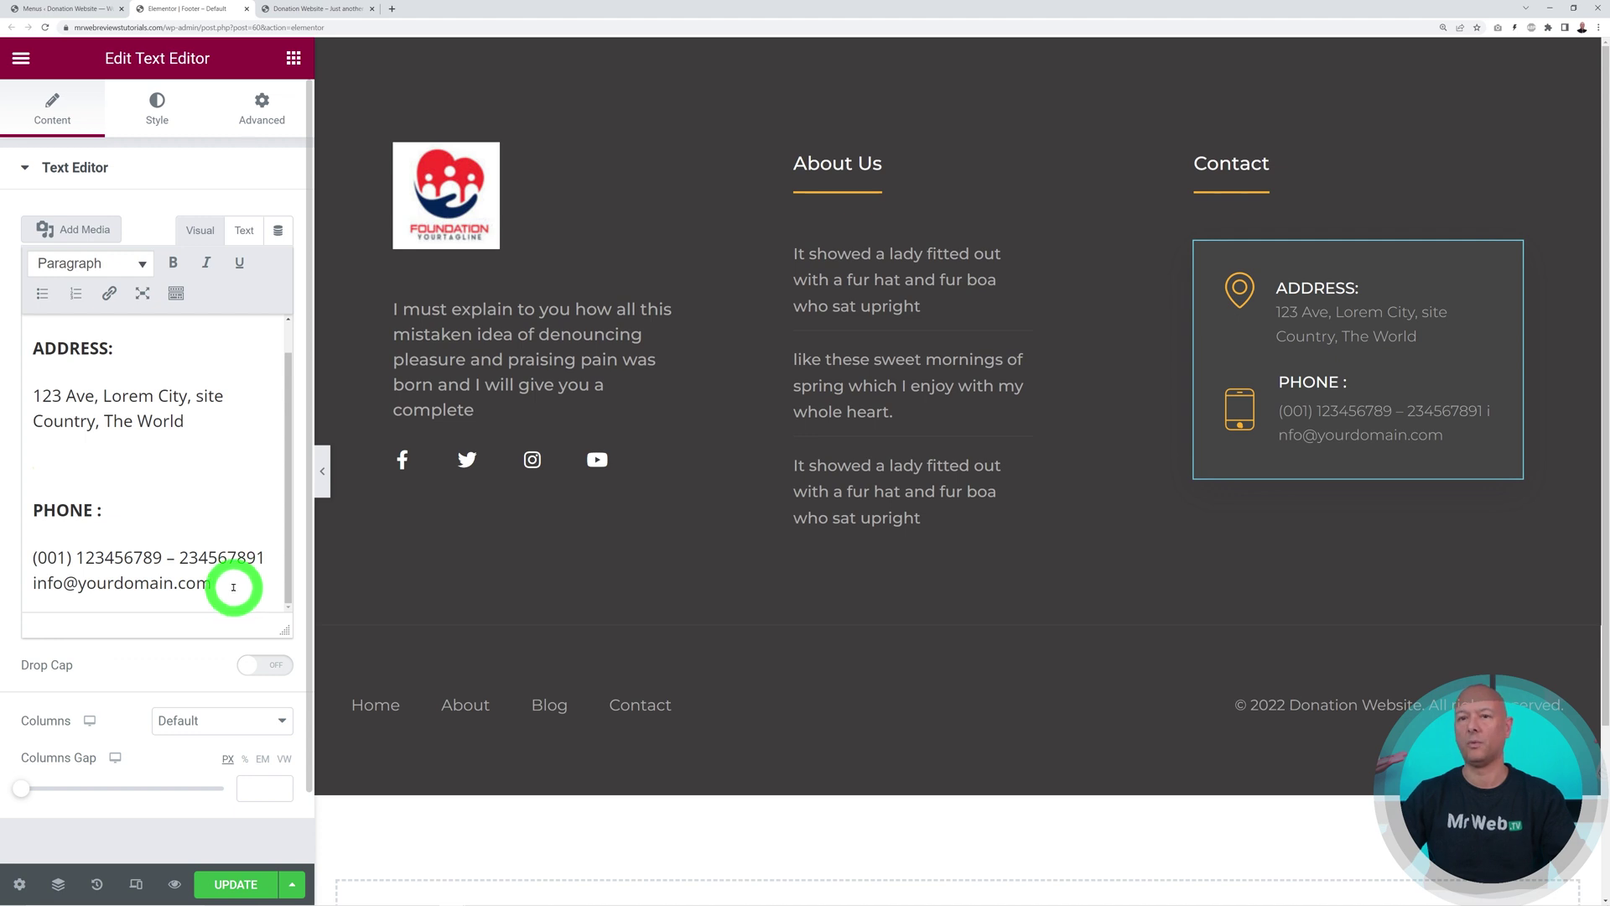
{"action": "scroll", "coordinate": [234, 587], "scroll_direction": "up", "scroll_amount": 1}
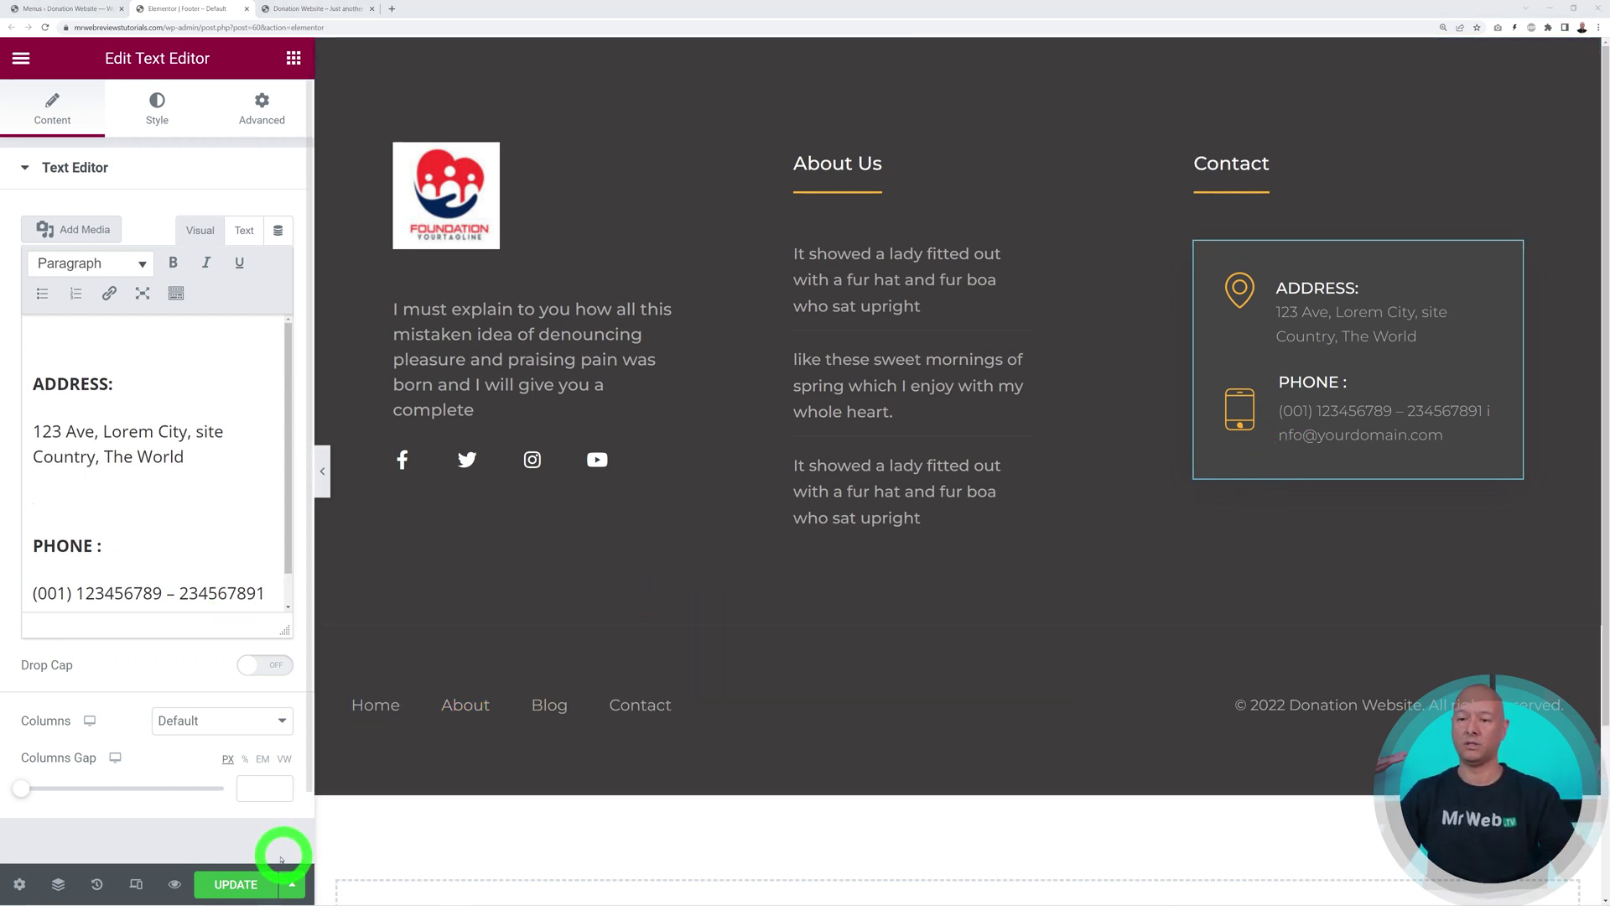
{"action": "left_click", "coordinate": [252, 885]}
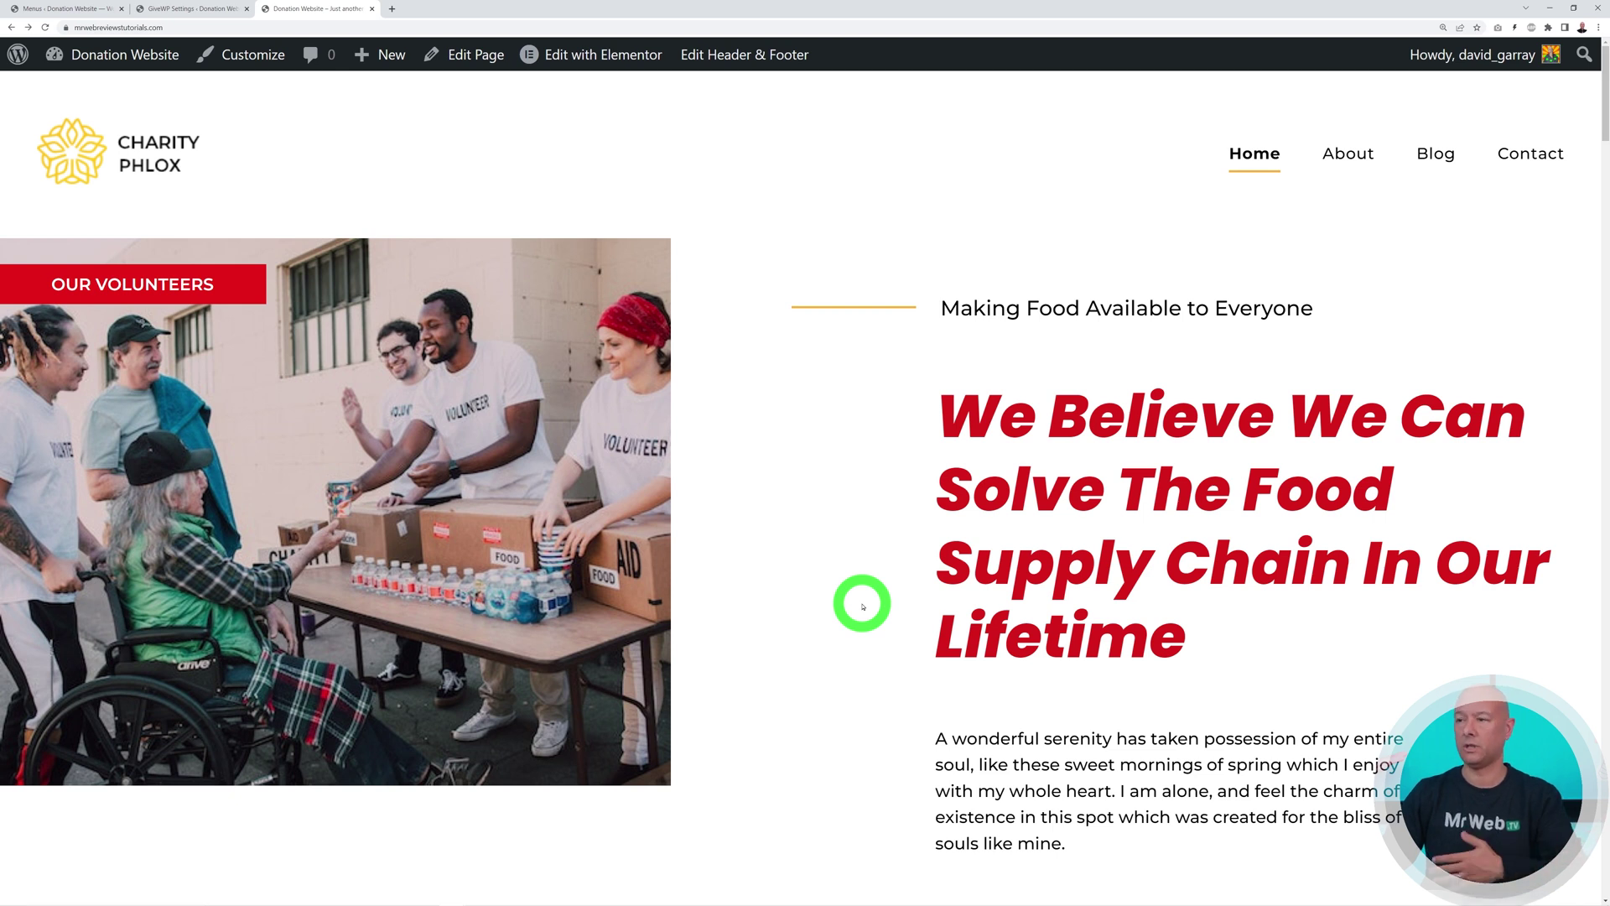
Reload the homepage and scroll to the footer to verify the Foundation logo, About Us and YouTube changes
{"action": "left_click", "coordinate": [45, 27]}
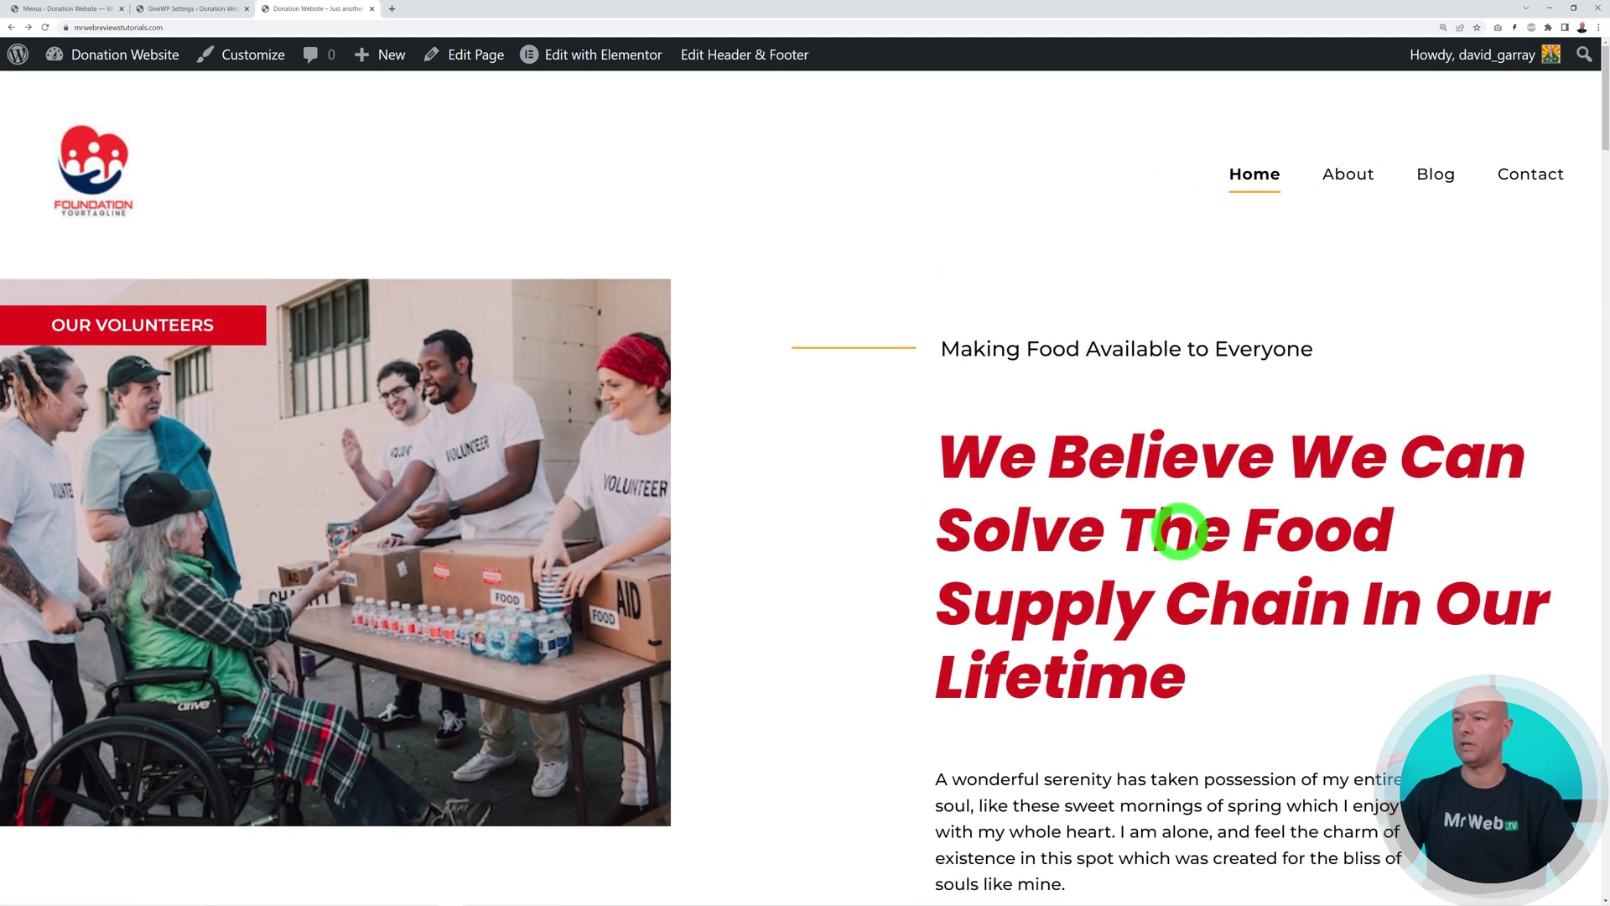
{"action": "scroll", "coordinate": [1315, 469], "scroll_direction": "down", "scroll_amount": 3}
{"action": "scroll", "coordinate": [1316, 470], "scroll_direction": "down", "scroll_amount": 20}
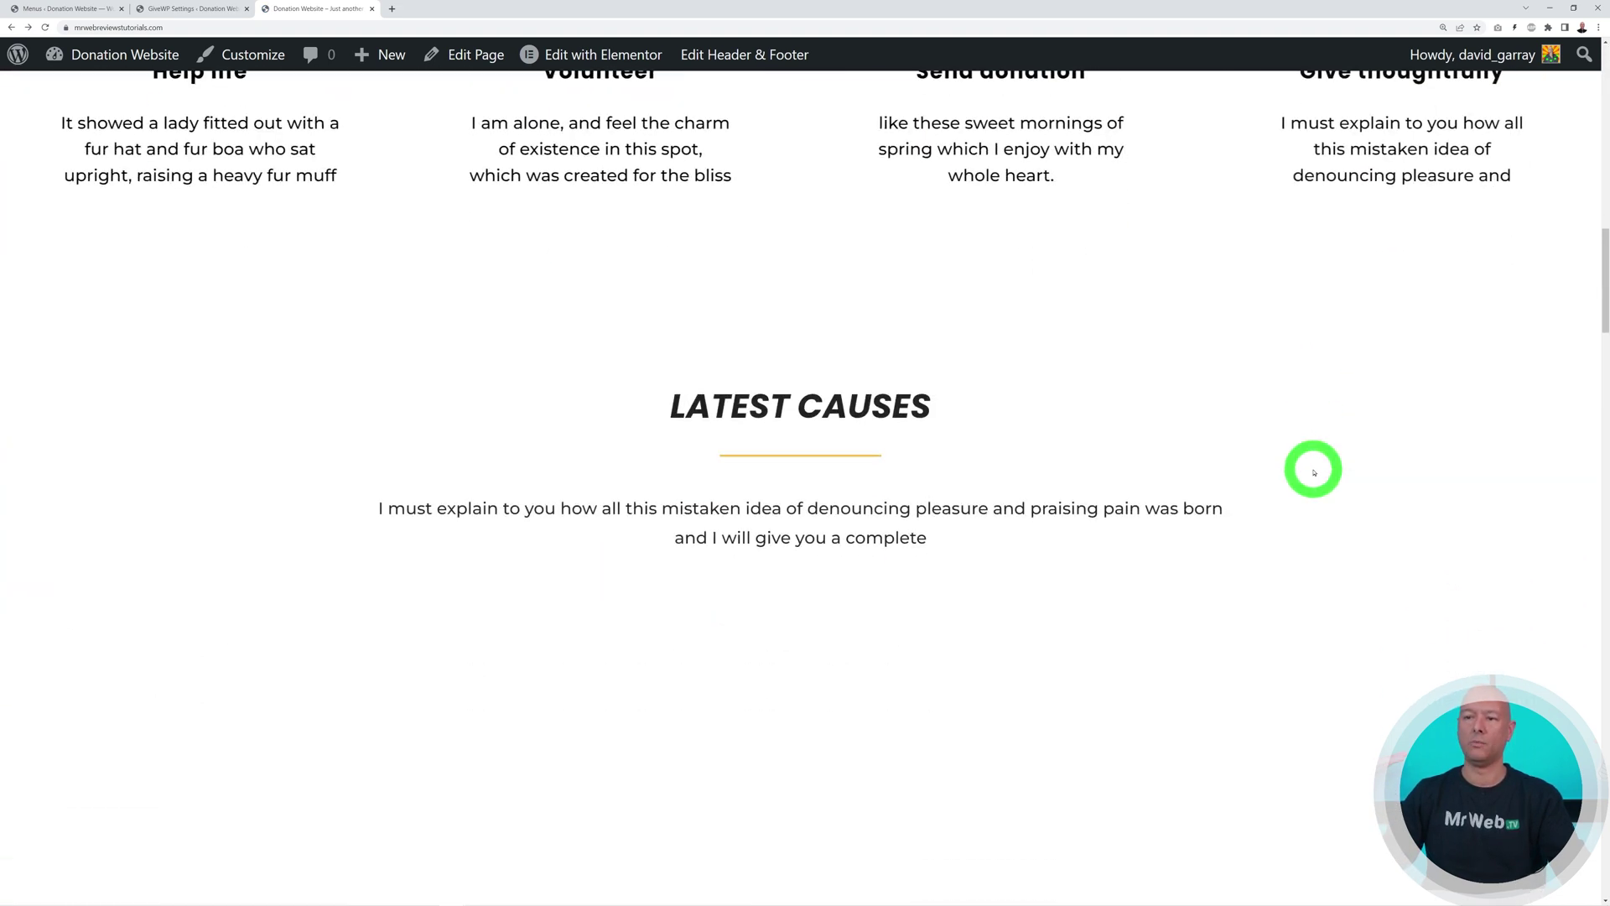
{"action": "scroll", "coordinate": [1314, 472], "scroll_direction": "down", "scroll_amount": 3}
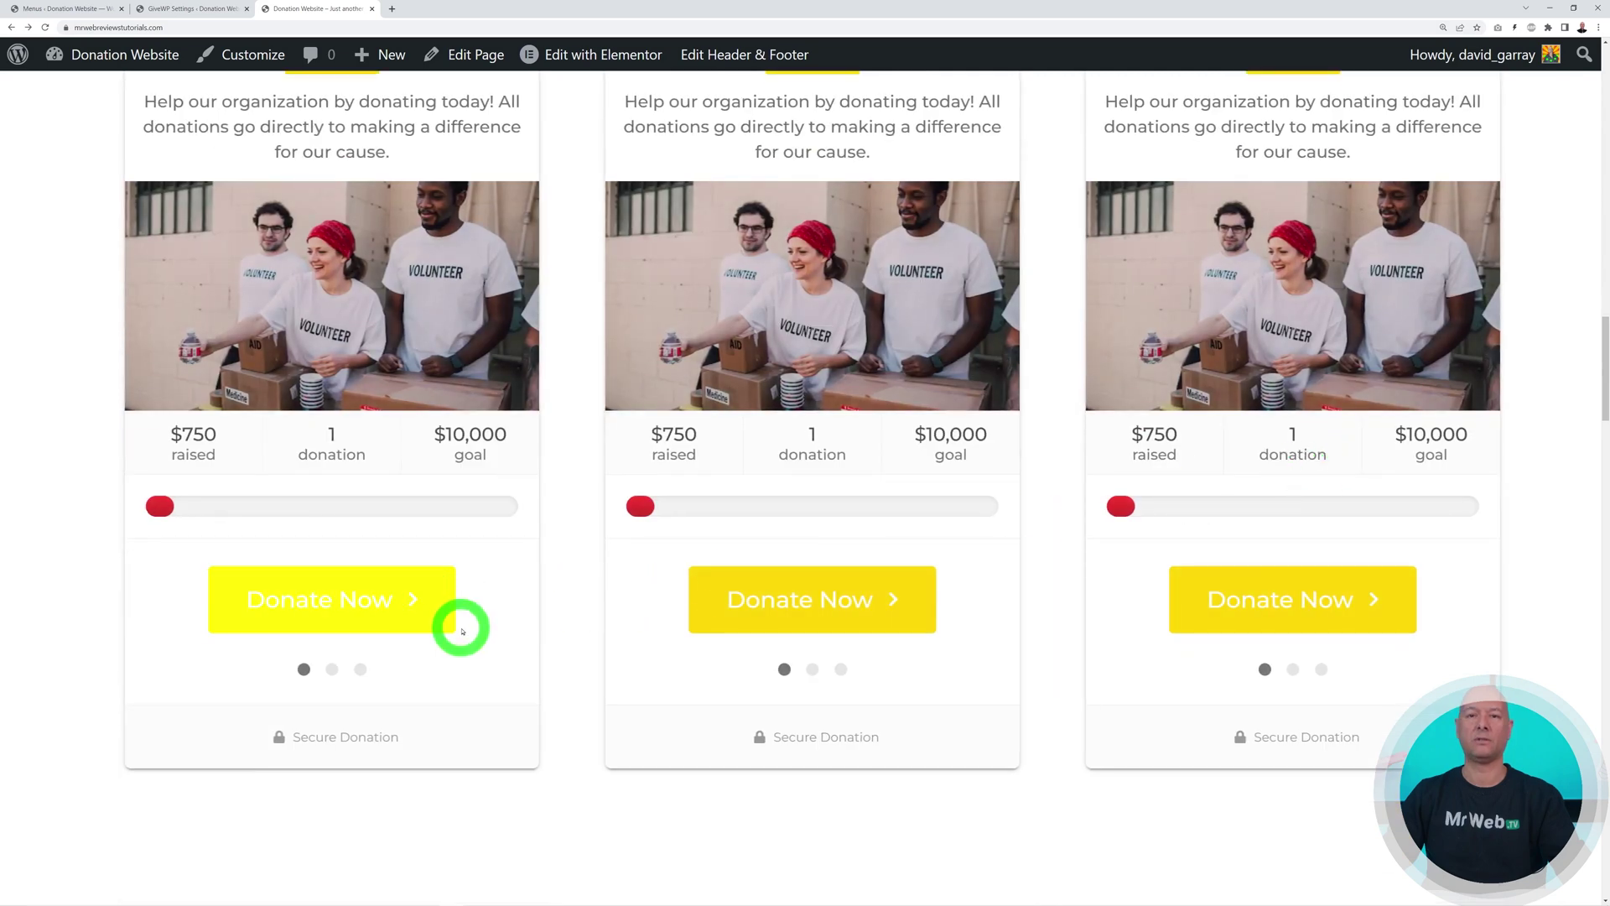
{"action": "scroll", "coordinate": [481, 638], "scroll_direction": "up", "scroll_amount": 2}
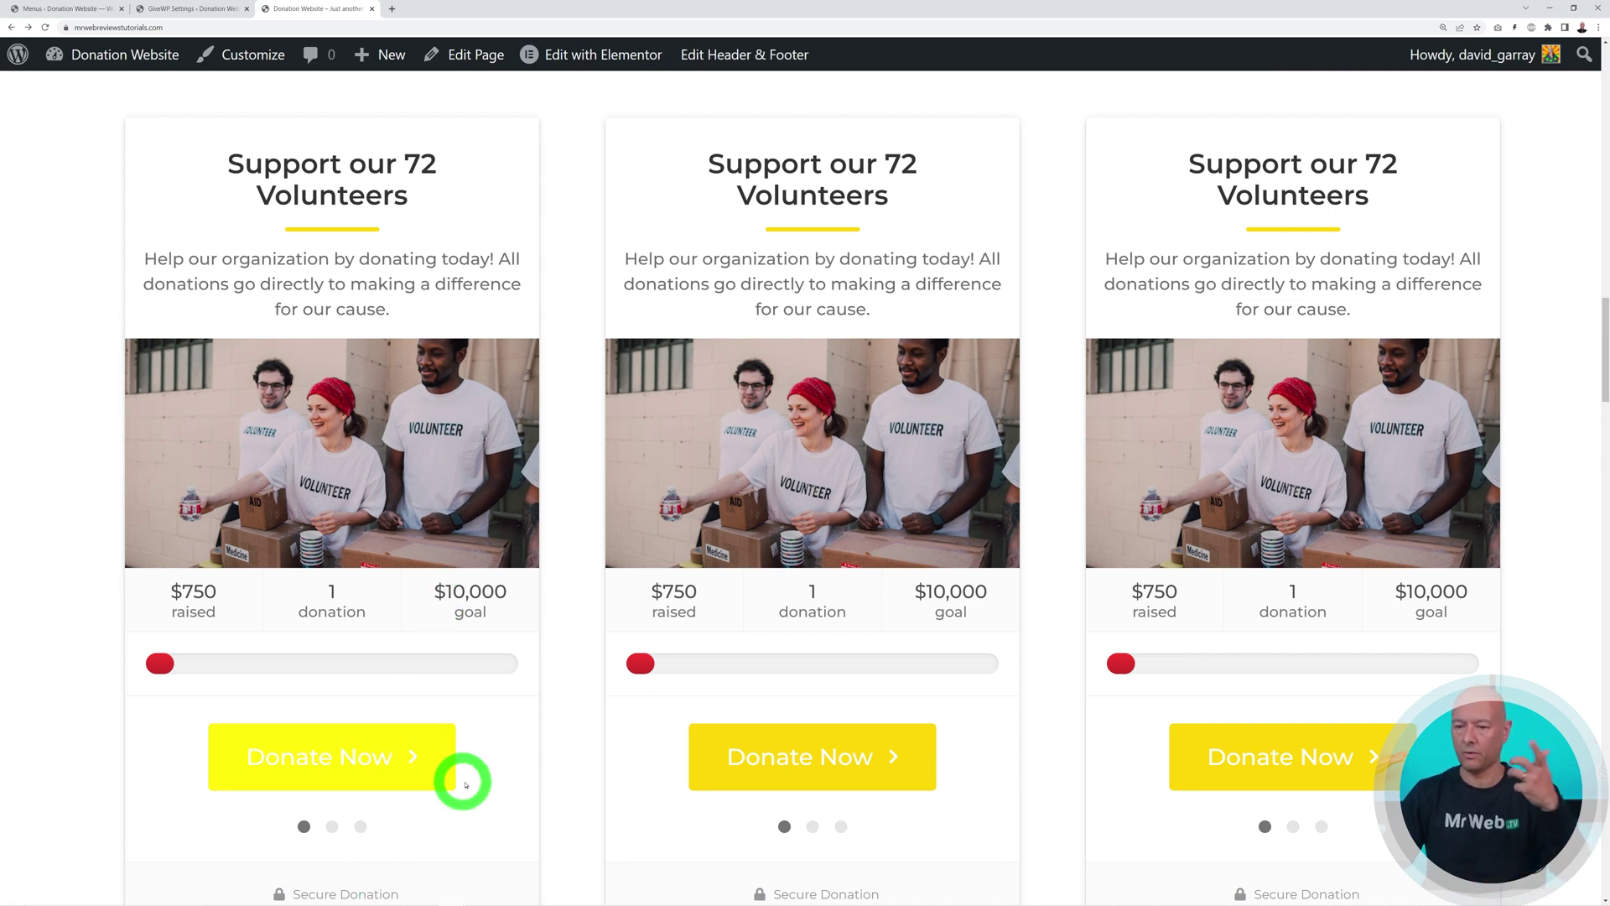
{"action": "scroll", "coordinate": [579, 749], "scroll_direction": "down", "scroll_amount": 4}
{"action": "scroll", "coordinate": [579, 749], "scroll_direction": "down", "scroll_amount": 16}
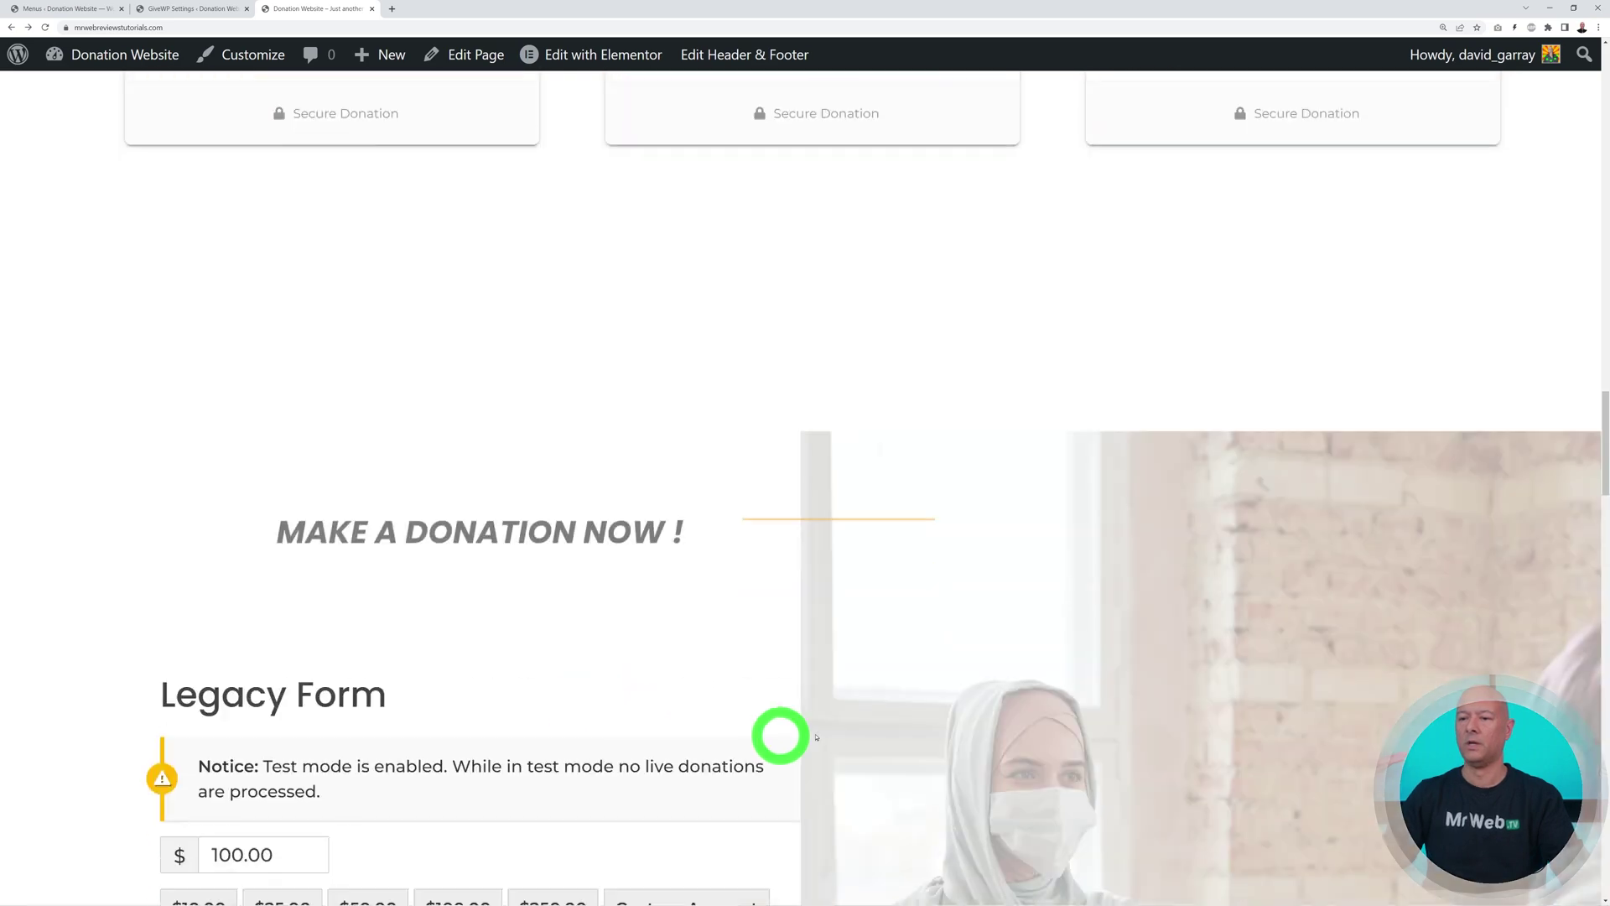
{"action": "scroll", "coordinate": [913, 727], "scroll_direction": "down", "scroll_amount": 20}
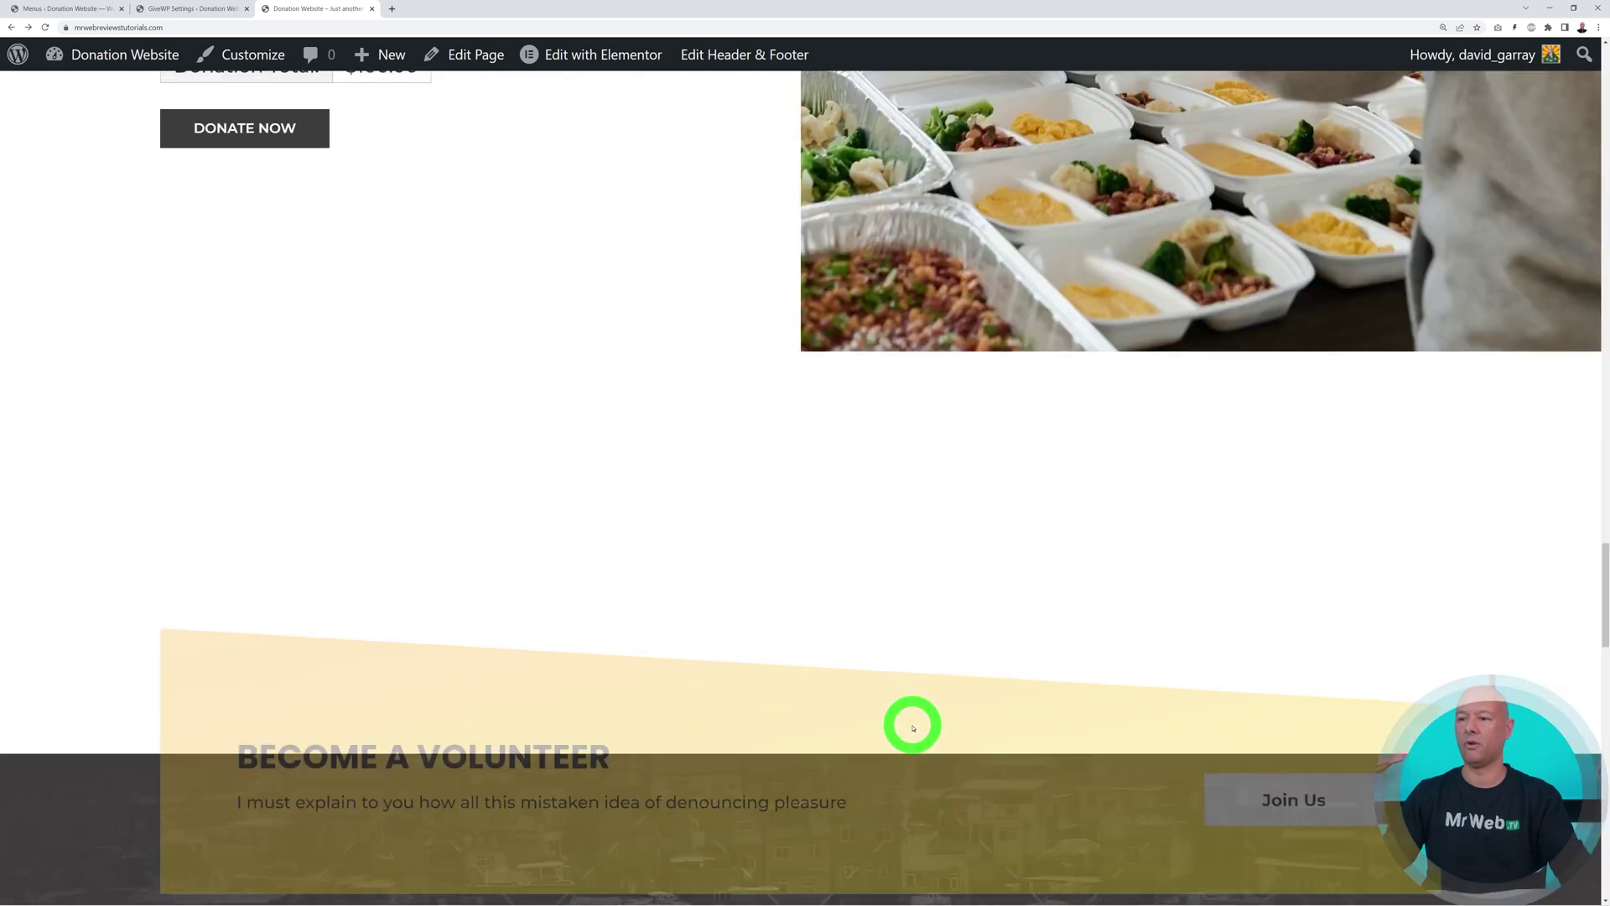
{"action": "scroll", "coordinate": [913, 726], "scroll_direction": "down", "scroll_amount": 10}
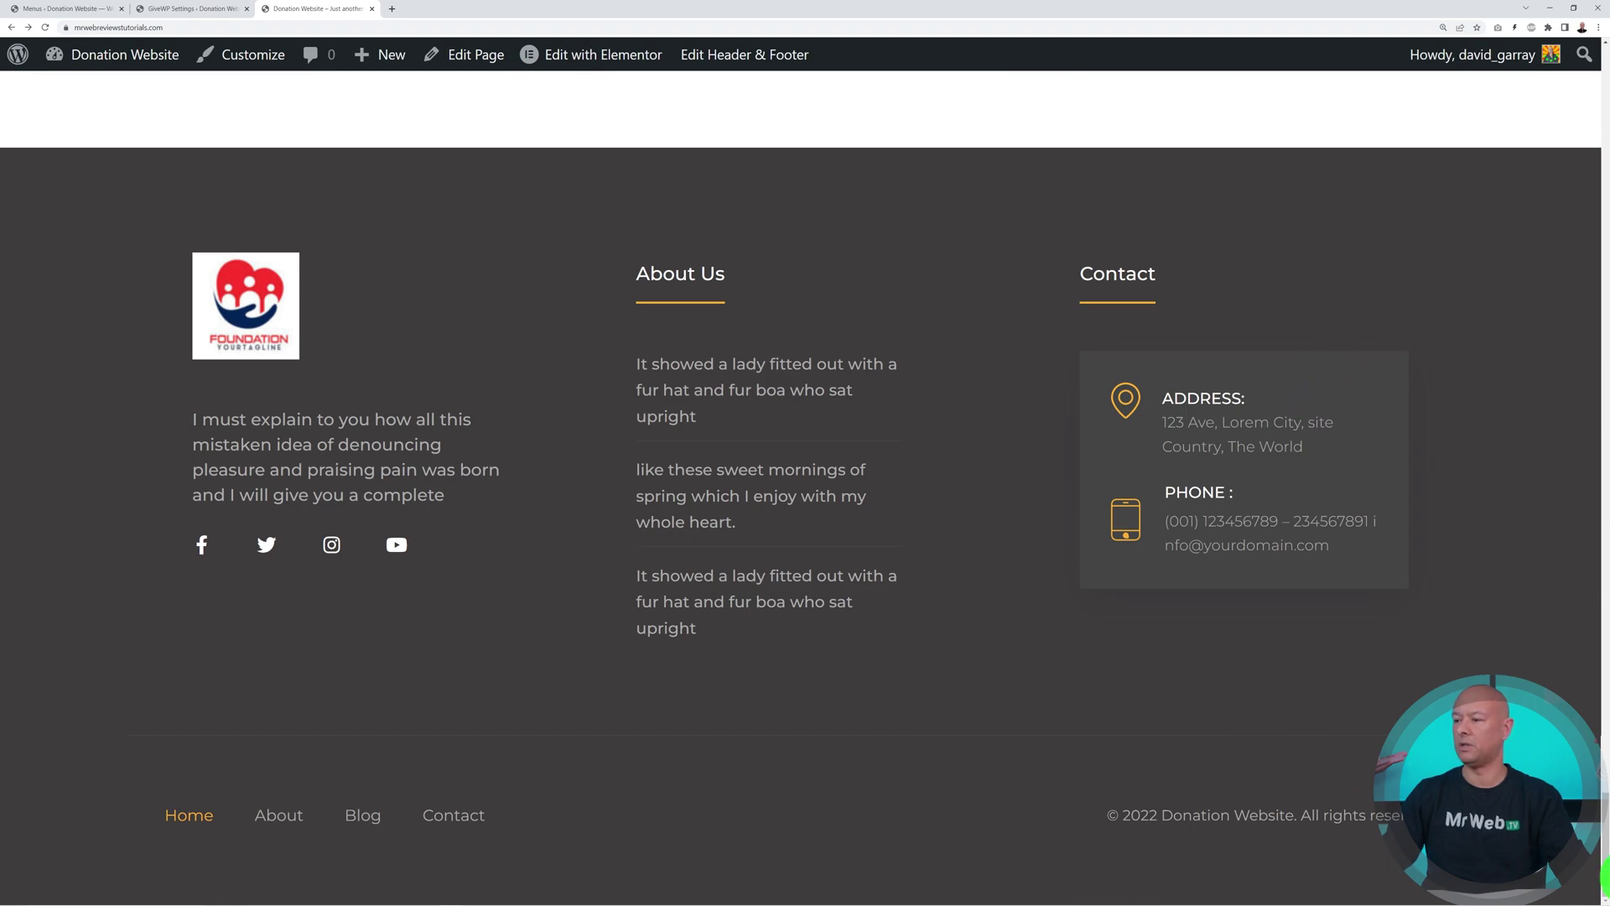
{"action": "left_click", "coordinate": [1604, 876]}
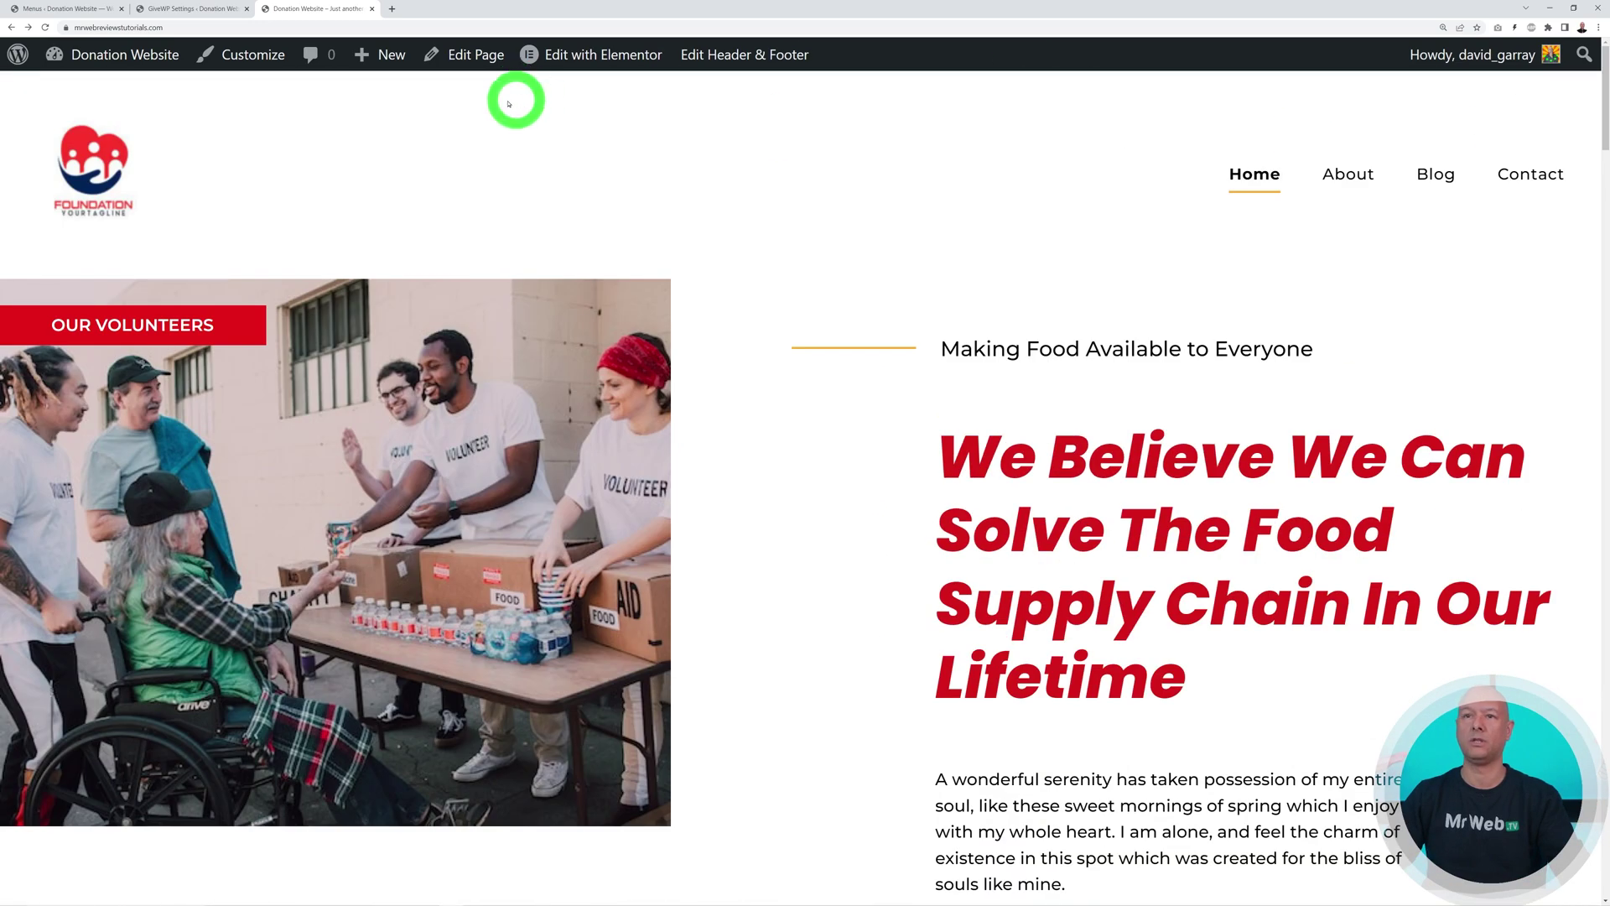
Uncheck Test Donation in GiveWP's Payment Gateways settings and save, keeping Offline Donation and Stripe enabled
{"action": "left_click", "coordinate": [67, 8]}
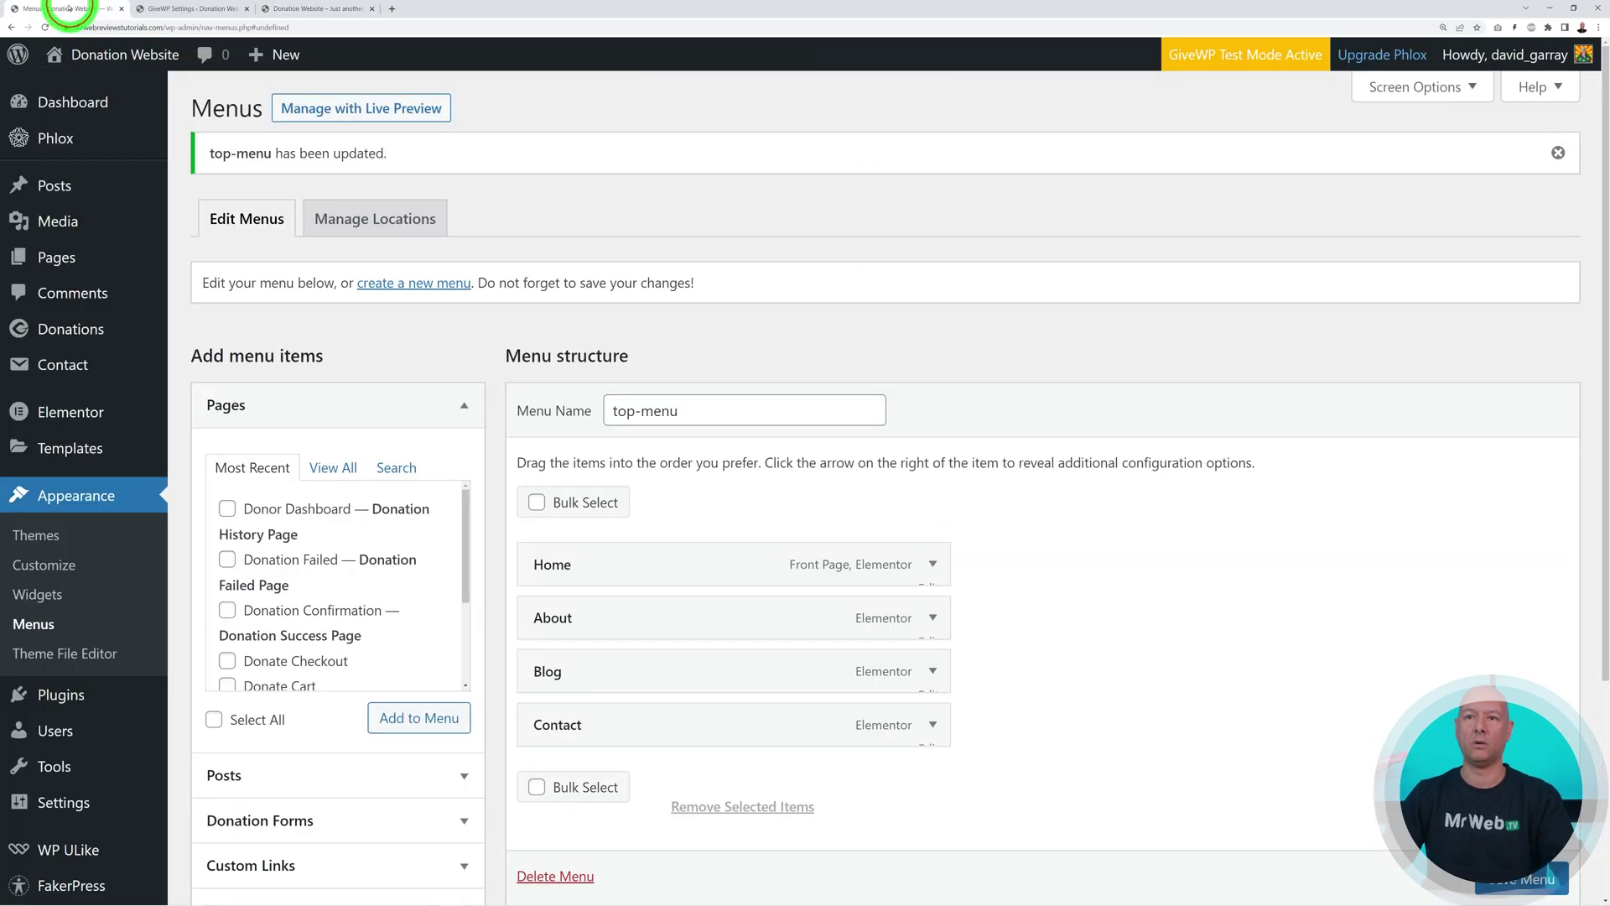
{"action": "mouse_move", "coordinate": [87, 328]}
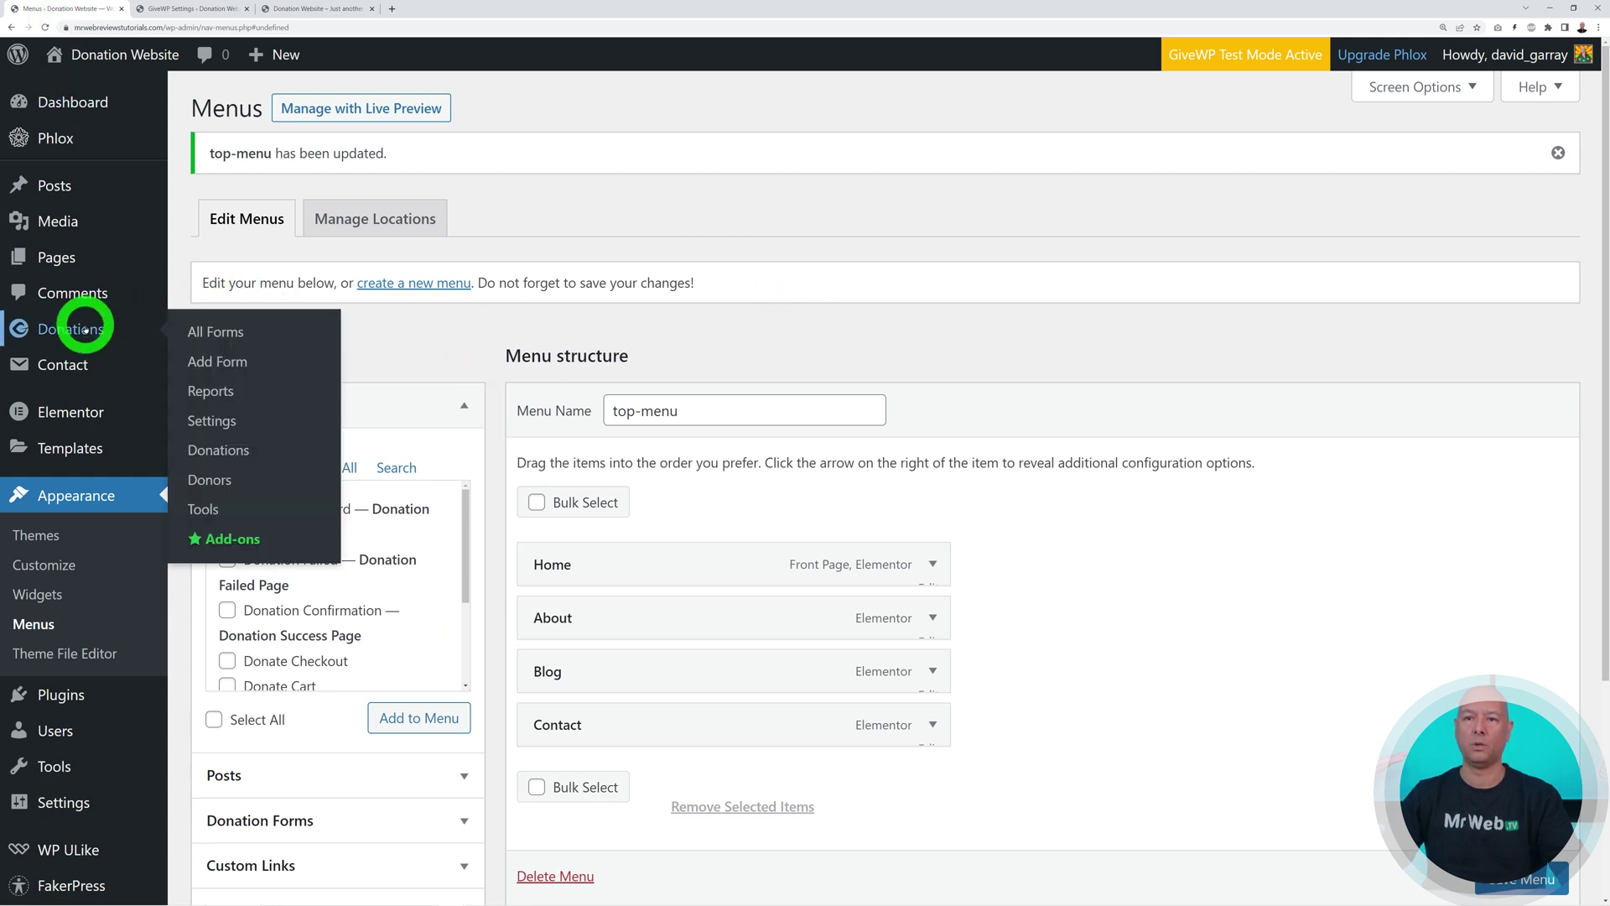
{"action": "left_click", "coordinate": [222, 419]}
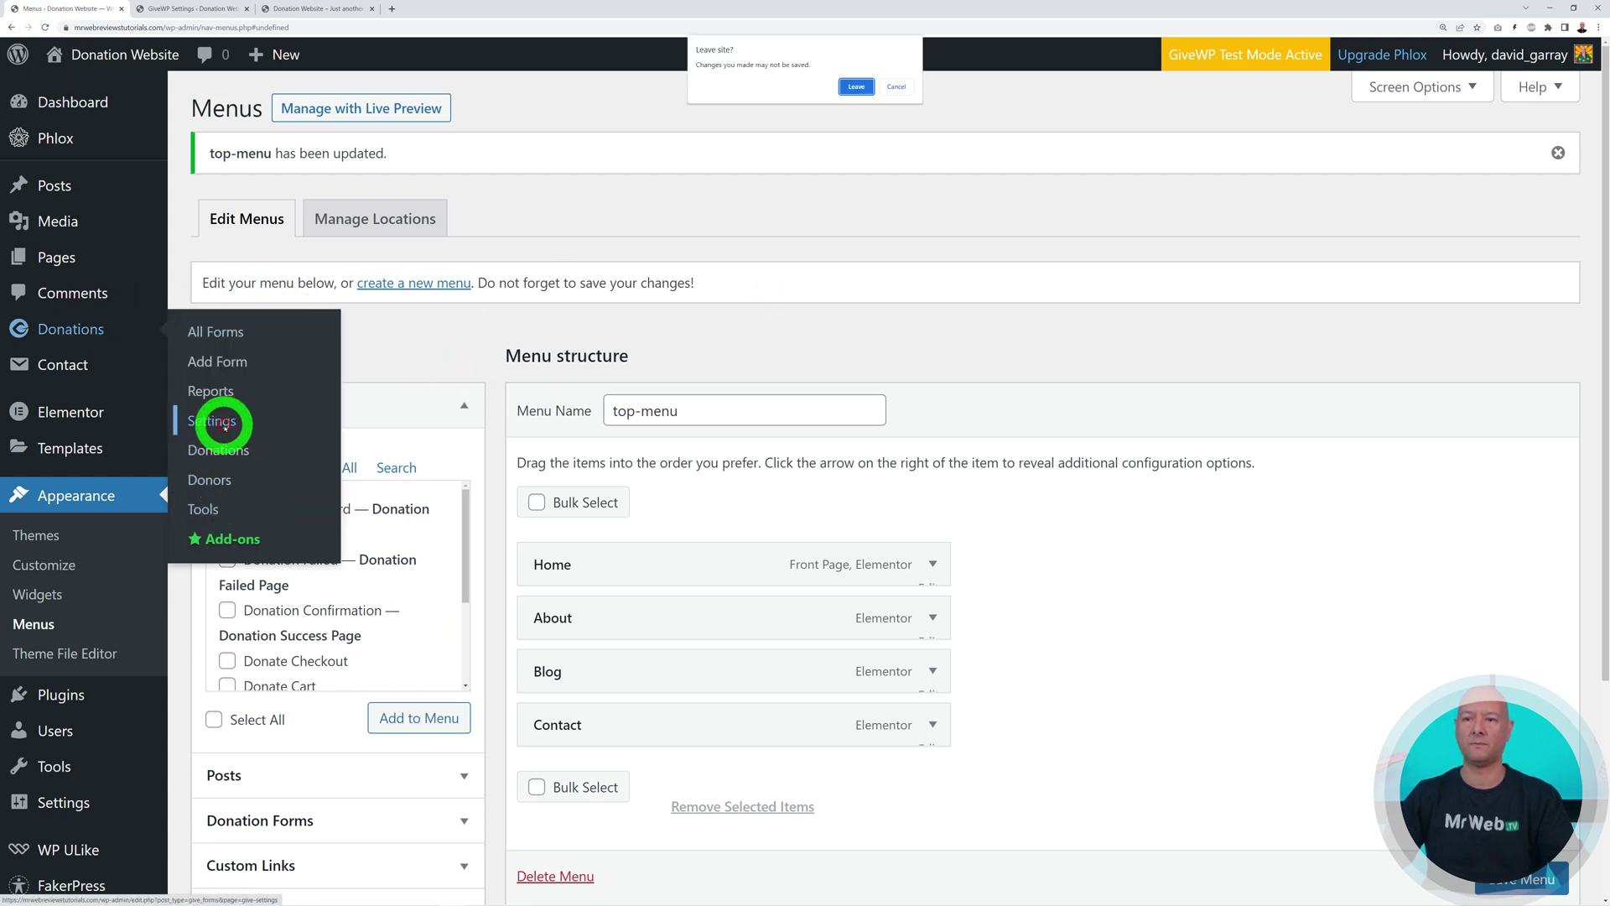
{"action": "left_click", "coordinate": [382, 176]}
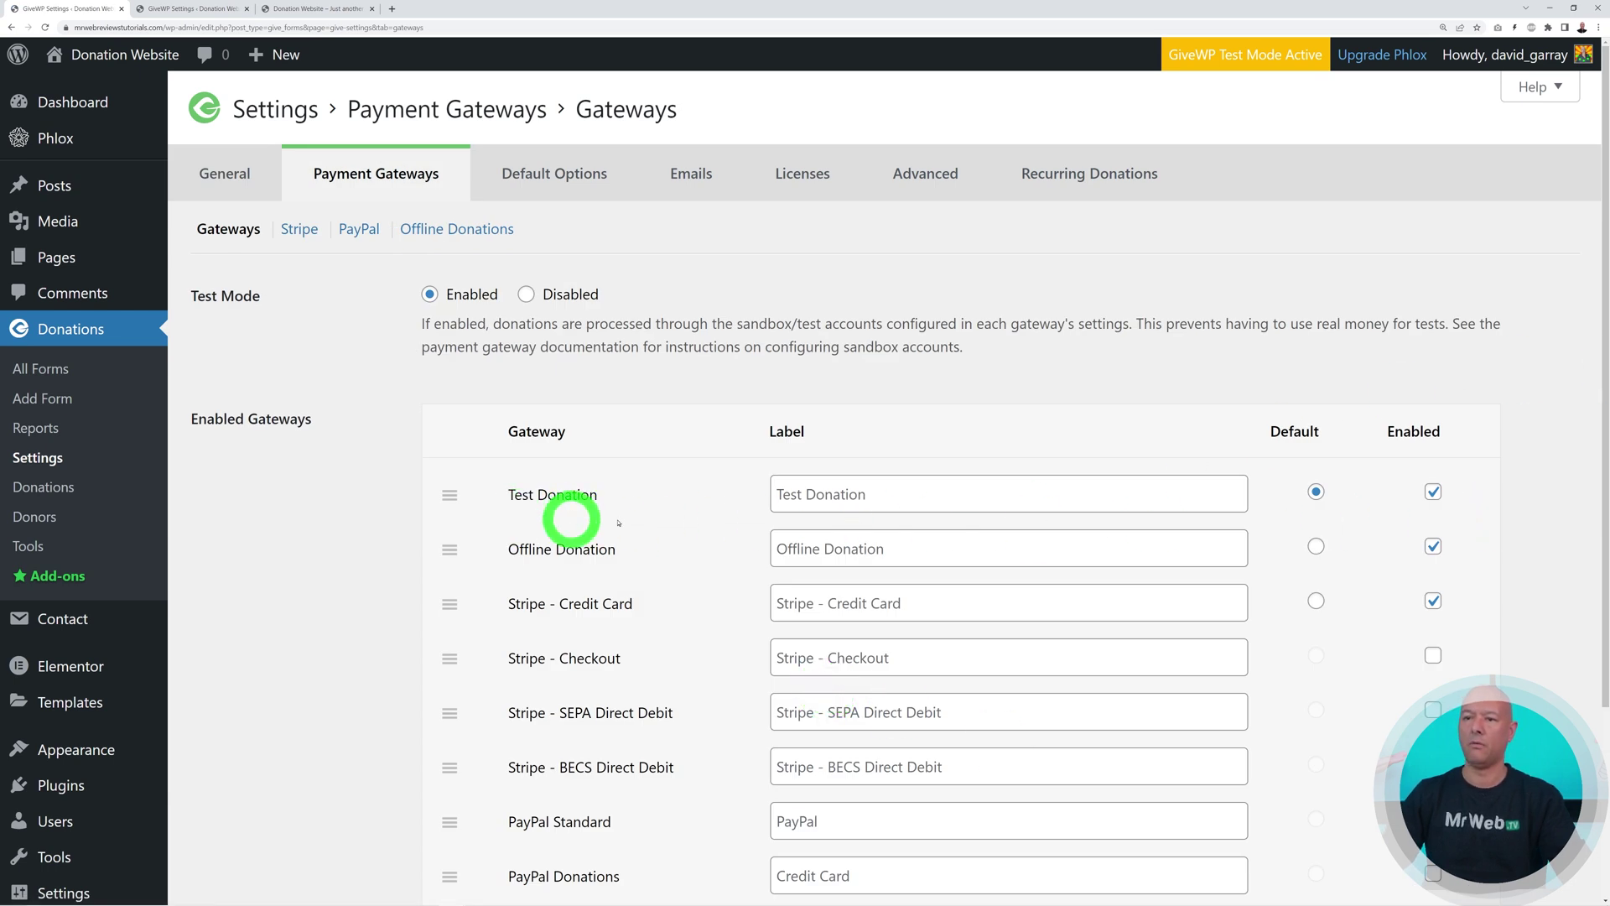
{"action": "left_click", "coordinate": [1436, 495]}
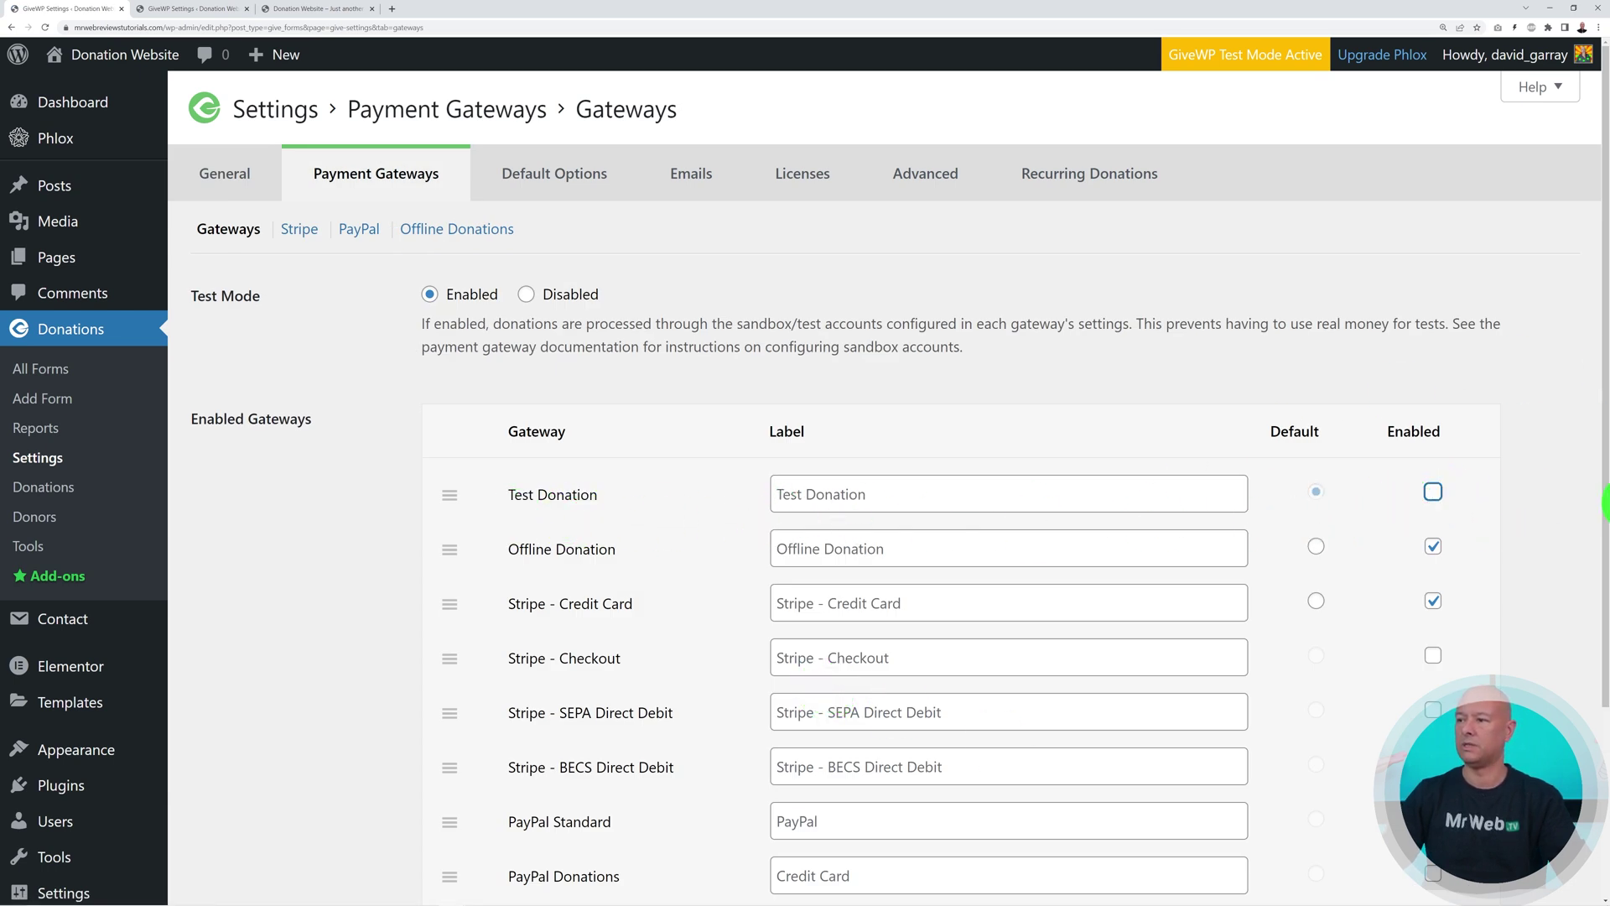
{"action": "scroll", "coordinate": [1074, 474], "scroll_direction": "down", "scroll_amount": 3}
{"action": "scroll", "coordinate": [1035, 457], "scroll_direction": "up", "scroll_amount": 1}
{"action": "left_click", "coordinate": [294, 841]}
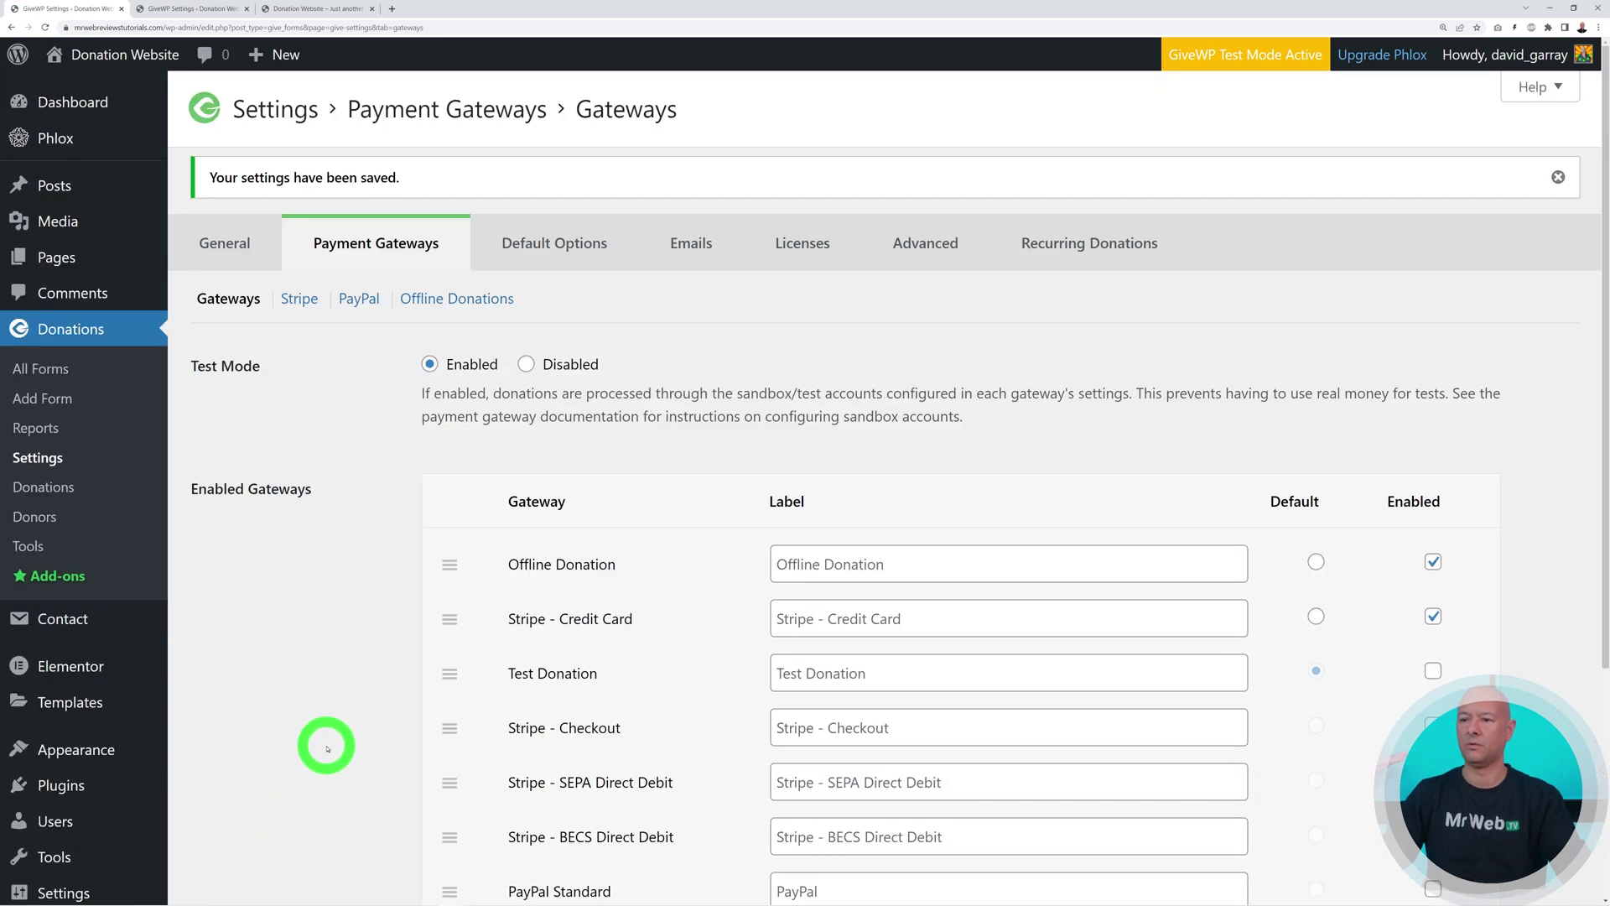